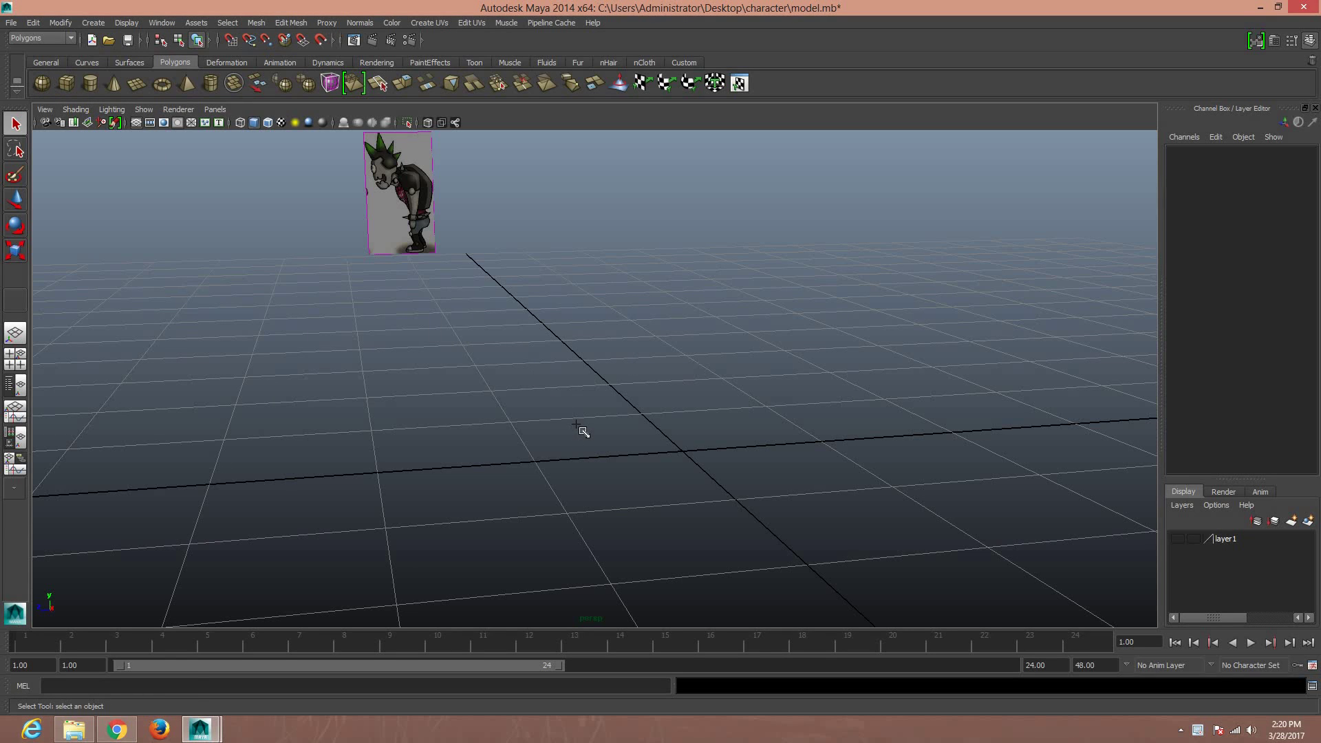
Create a polygon sphere and set its axis subdivisions to 8
{"action": "left_click", "coordinate": [554, 432]}
{"action": "key", "text": "f"}
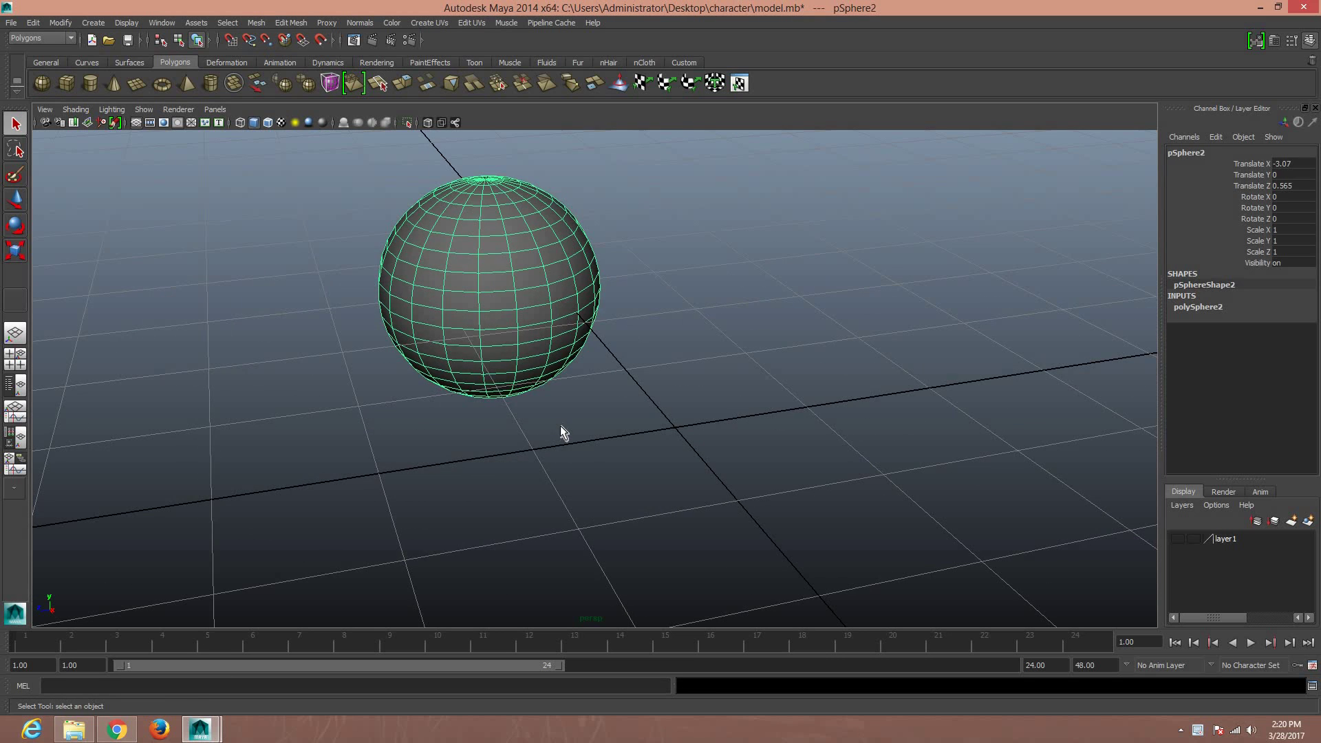
{"action": "left_click", "coordinate": [1197, 306]}
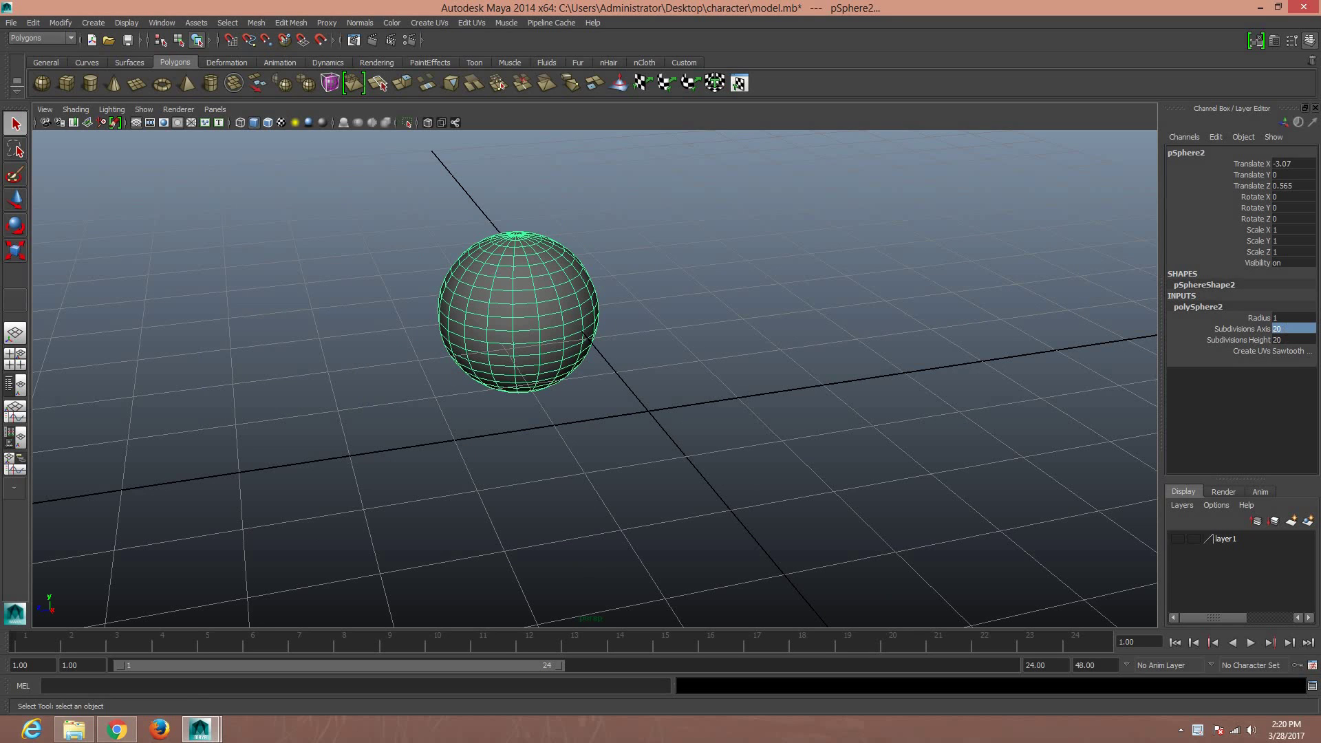
{"action": "type", "text": "8"}
{"action": "left_click", "coordinate": [1292, 340]}
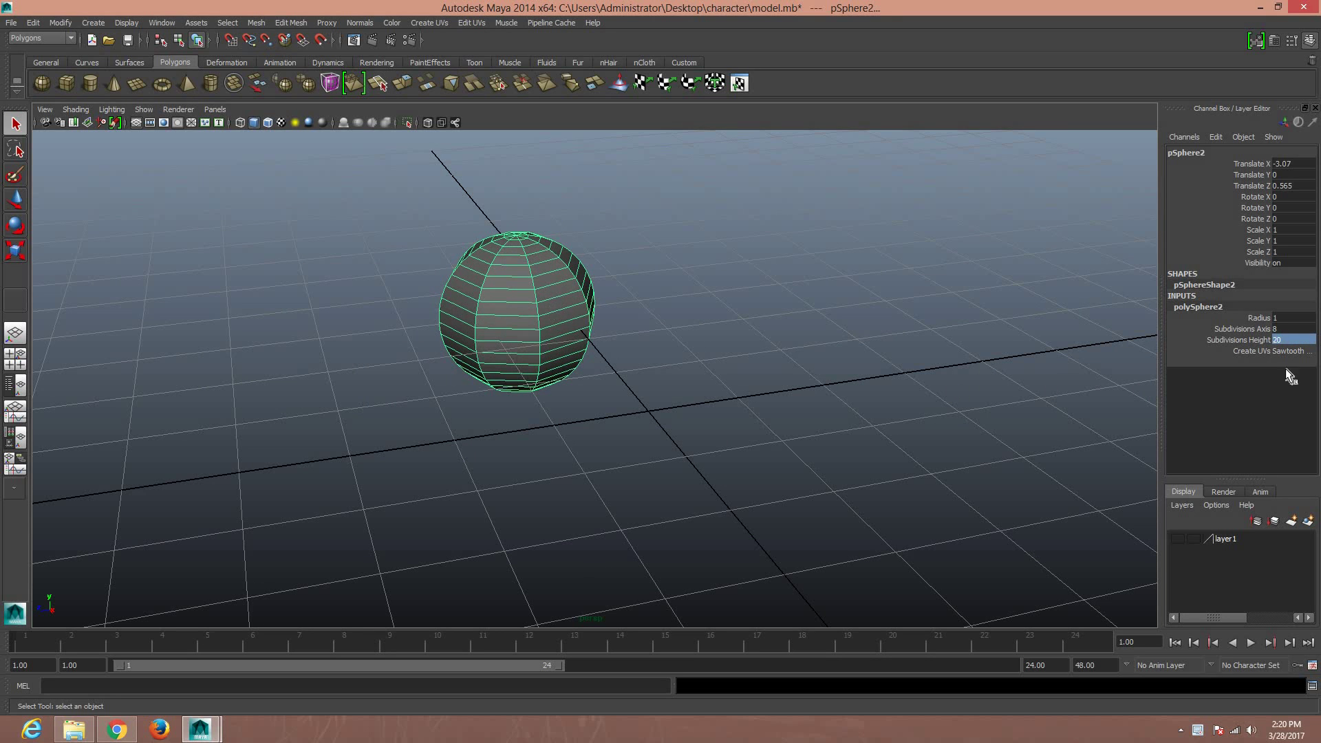
Set the sphere's height subdivisions to 8 and display it with smooth preview
{"action": "left_click", "coordinate": [1012, 363]}
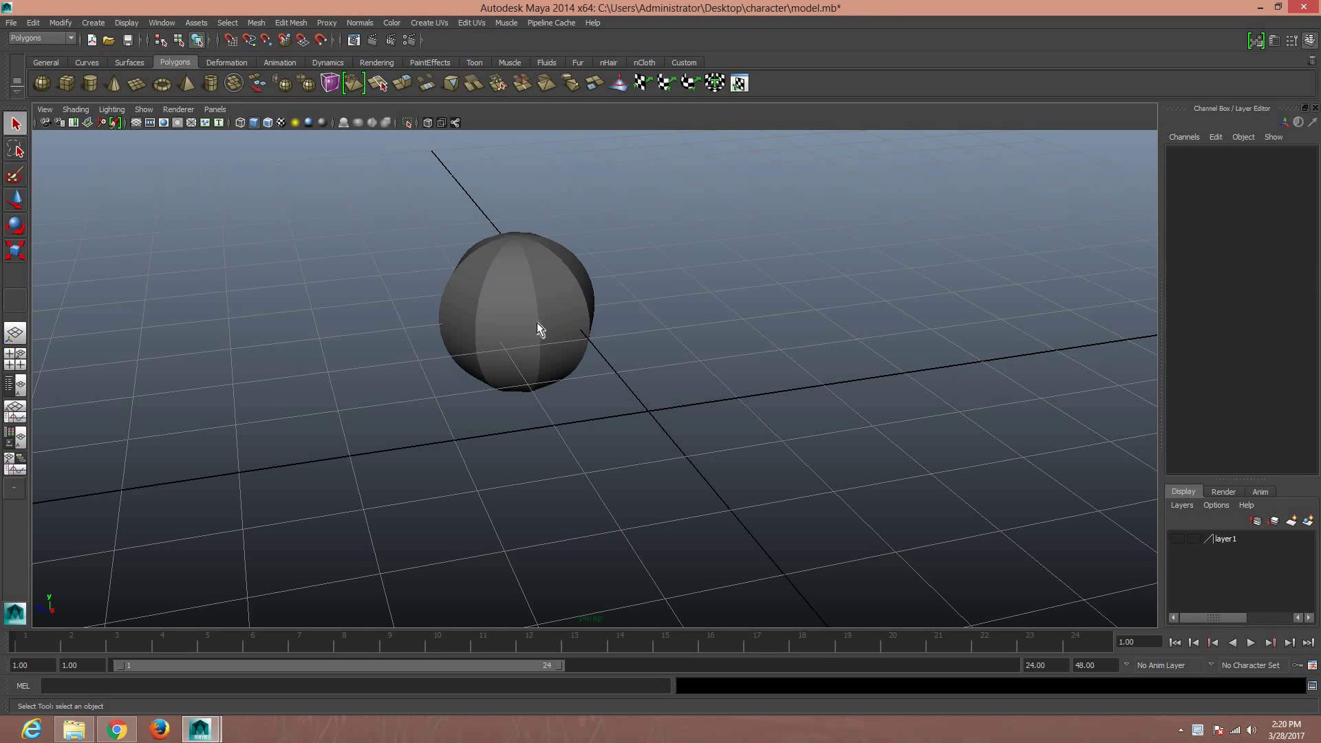
{"action": "left_click", "coordinate": [553, 332]}
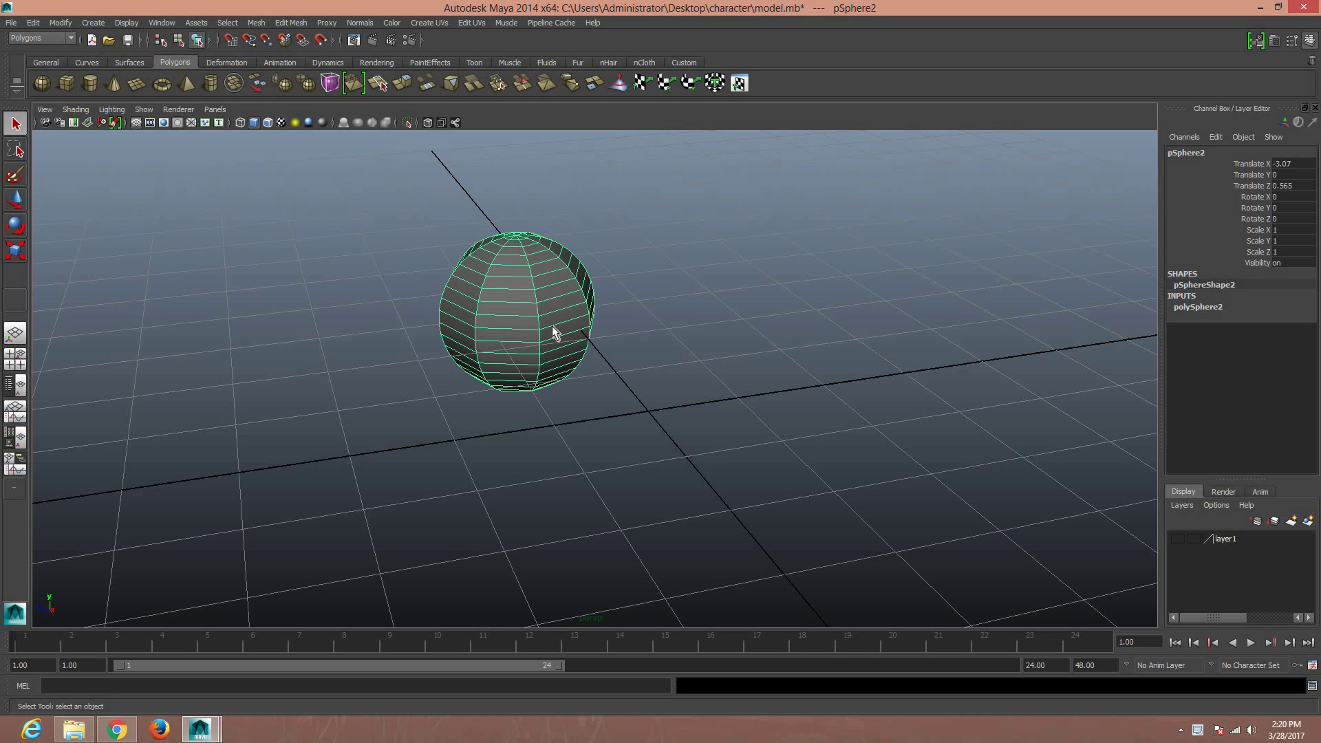
{"action": "left_click", "coordinate": [1198, 307]}
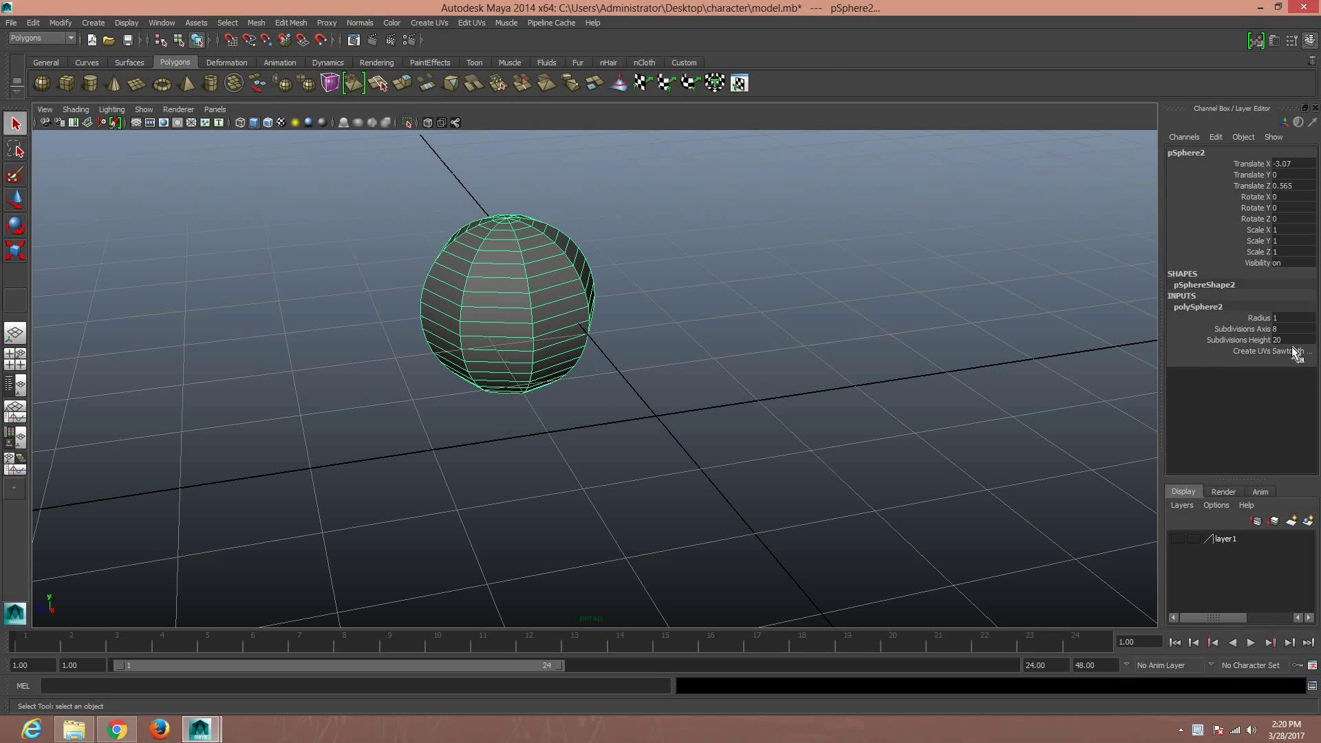
{"action": "double_click", "coordinate": [1289, 340]}
{"action": "type", "text": "8"}
{"action": "key", "text": "Return"}
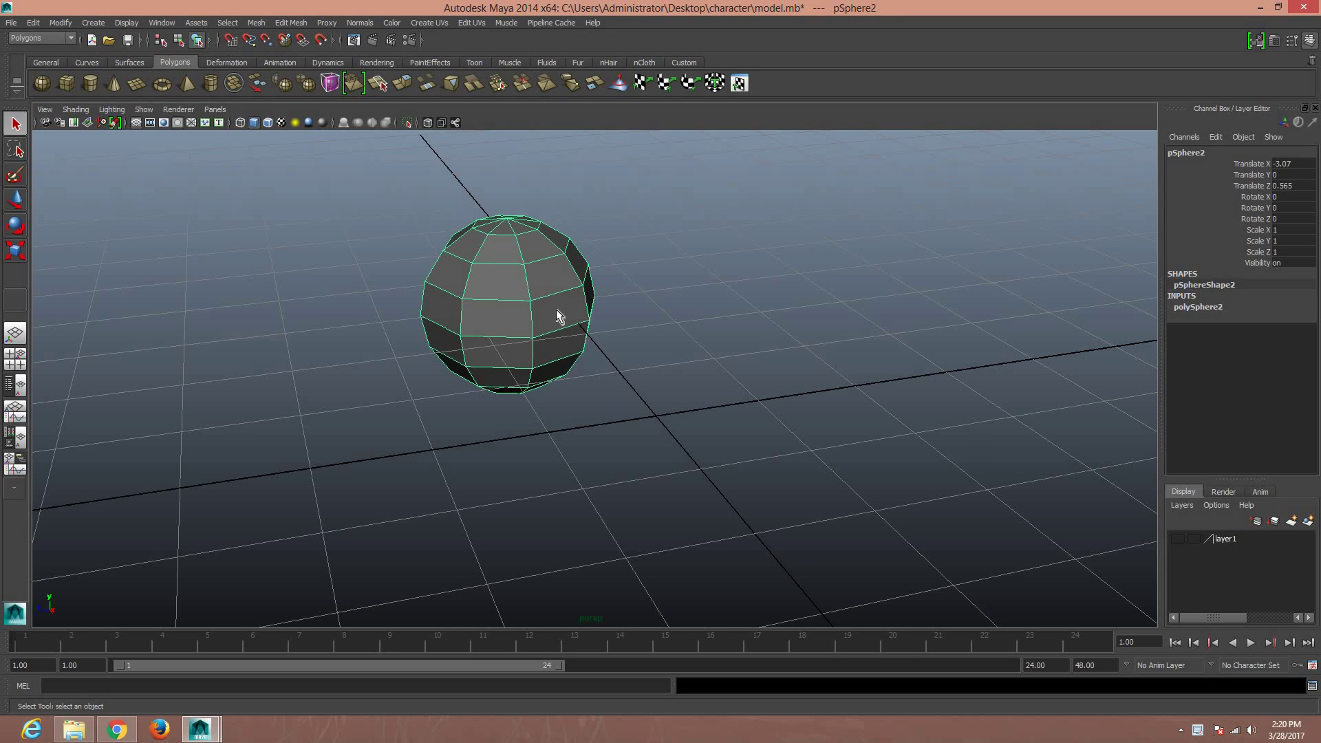
{"action": "key", "text": "3"}
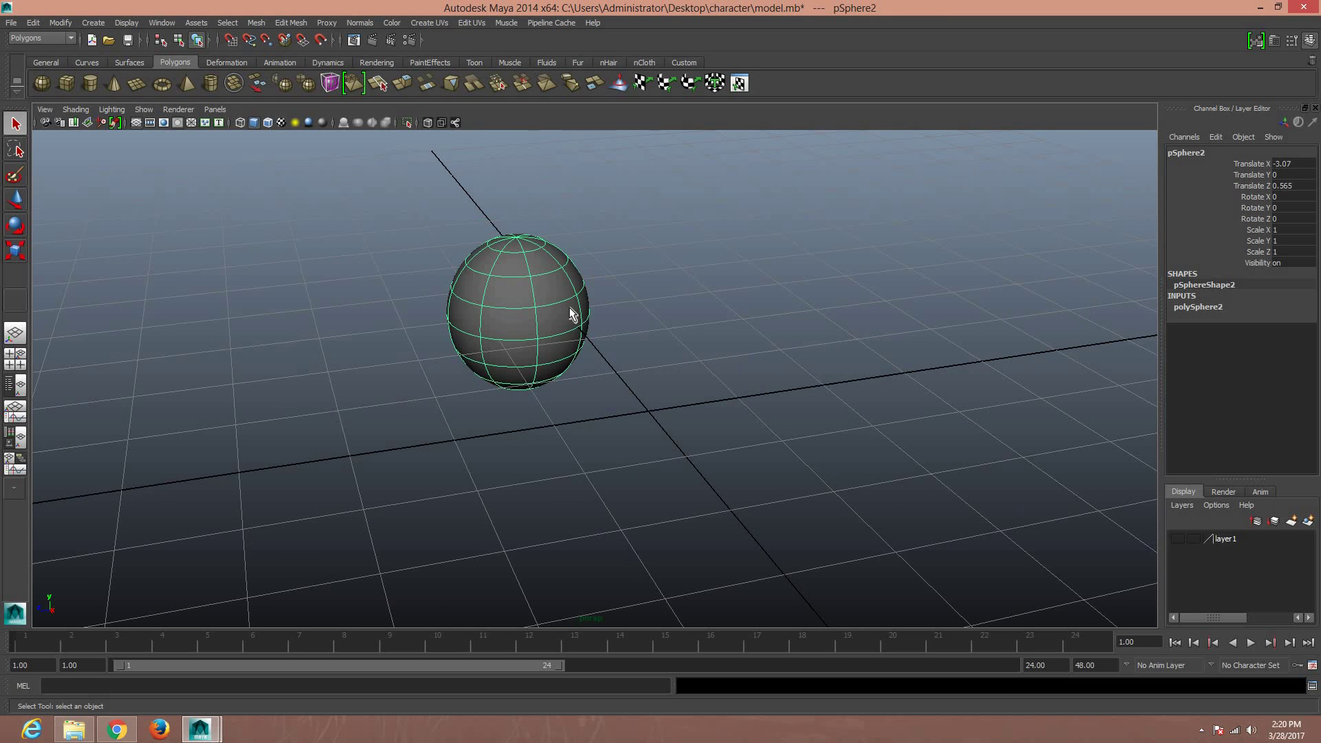
{"action": "mouse_move", "coordinate": [569, 313]}
{"action": "left_mouse_down", "text": "alt"}
{"action": "mouse_move", "coordinate": [594, 314]}
{"action": "mouse_move", "coordinate": [649, 382]}
{"action": "left_mouse_up", "text": "alt"}
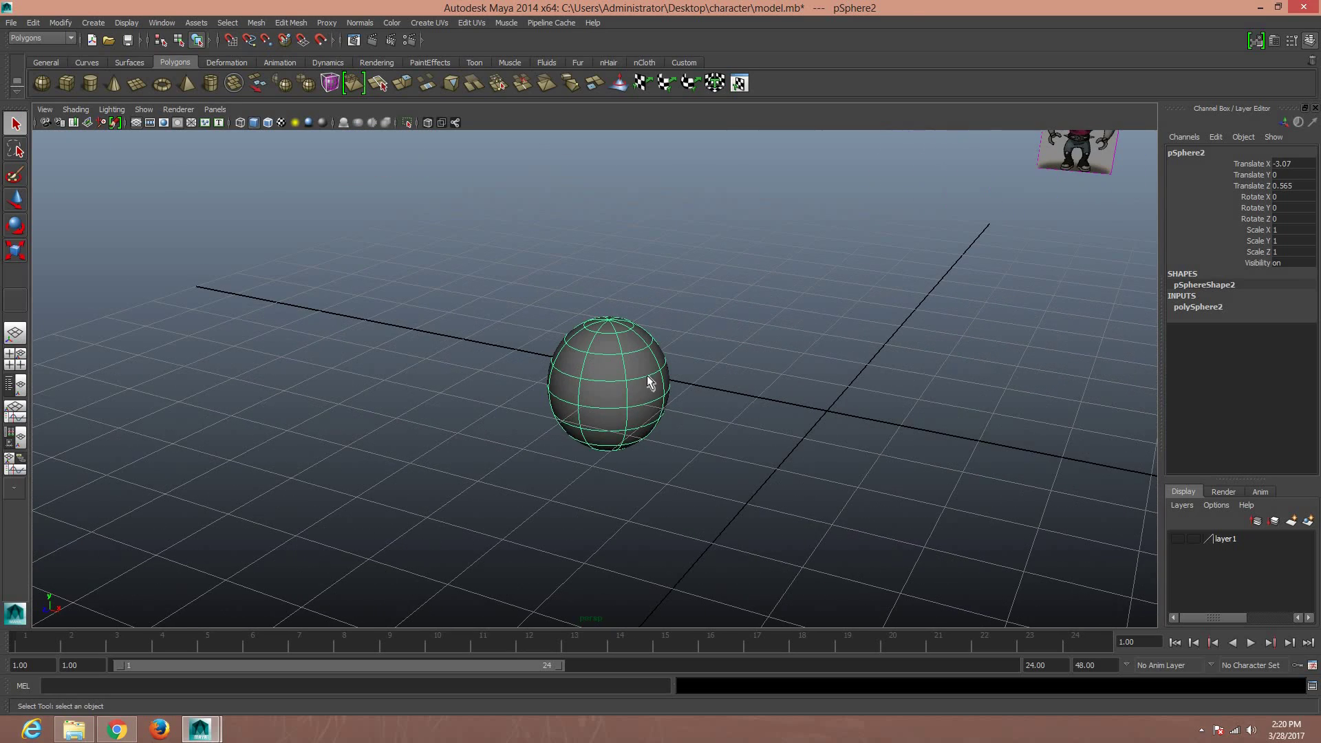
Switch to the four-view layout, save, and move the sphere over the character's head
{"action": "left_click", "coordinate": [19, 362]}
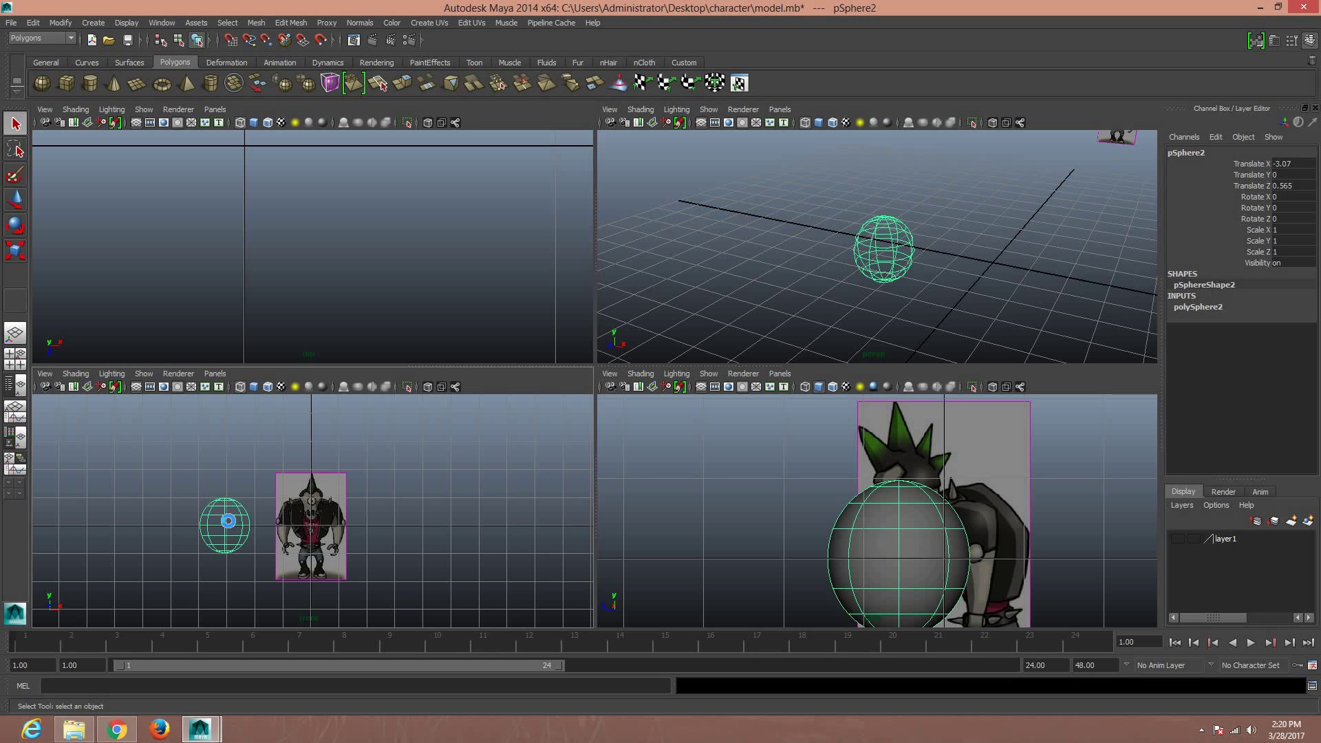
{"action": "key", "text": "ctrl+s"}
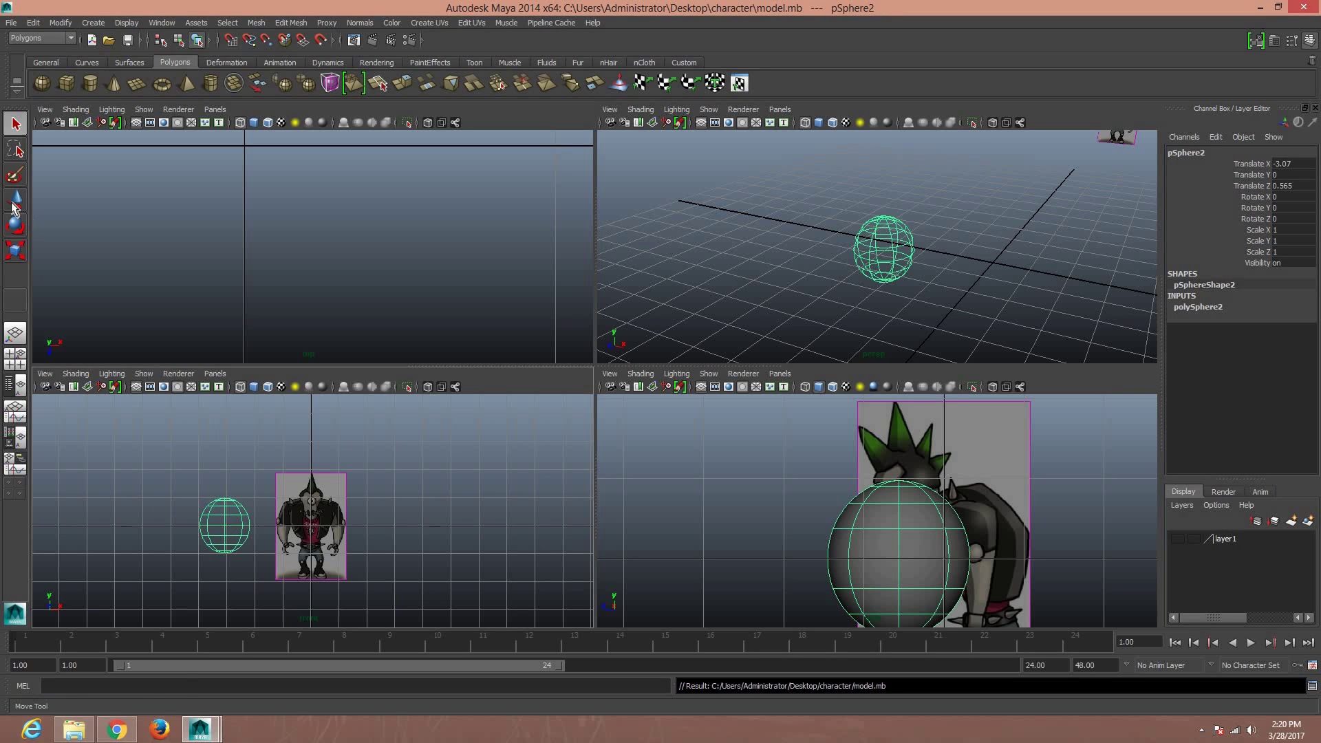
{"action": "left_click", "coordinate": [15, 199]}
{"action": "left_click_drag", "start_coordinate": [282, 524], "coordinate": [367, 523]}
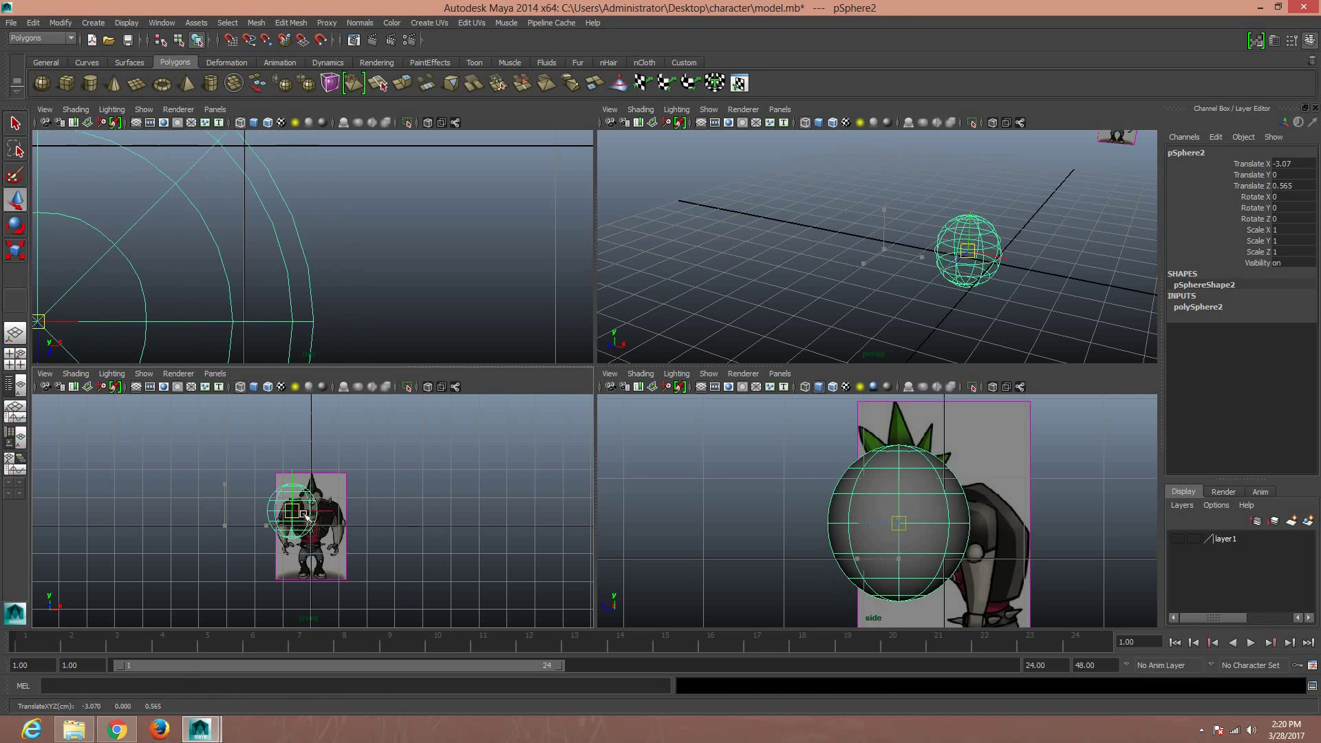
{"action": "left_click_drag", "start_coordinate": [898, 512], "coordinate": [898, 452]}
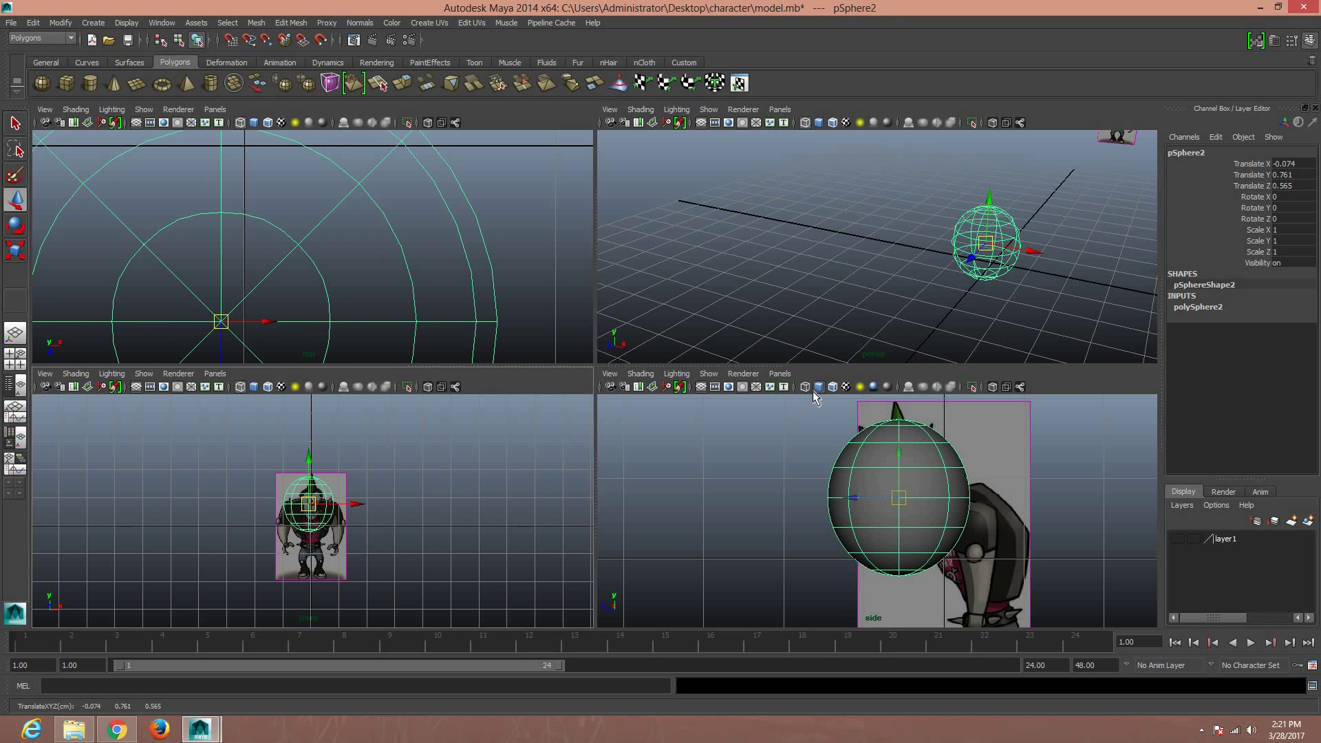
{"action": "key", "text": "4"}
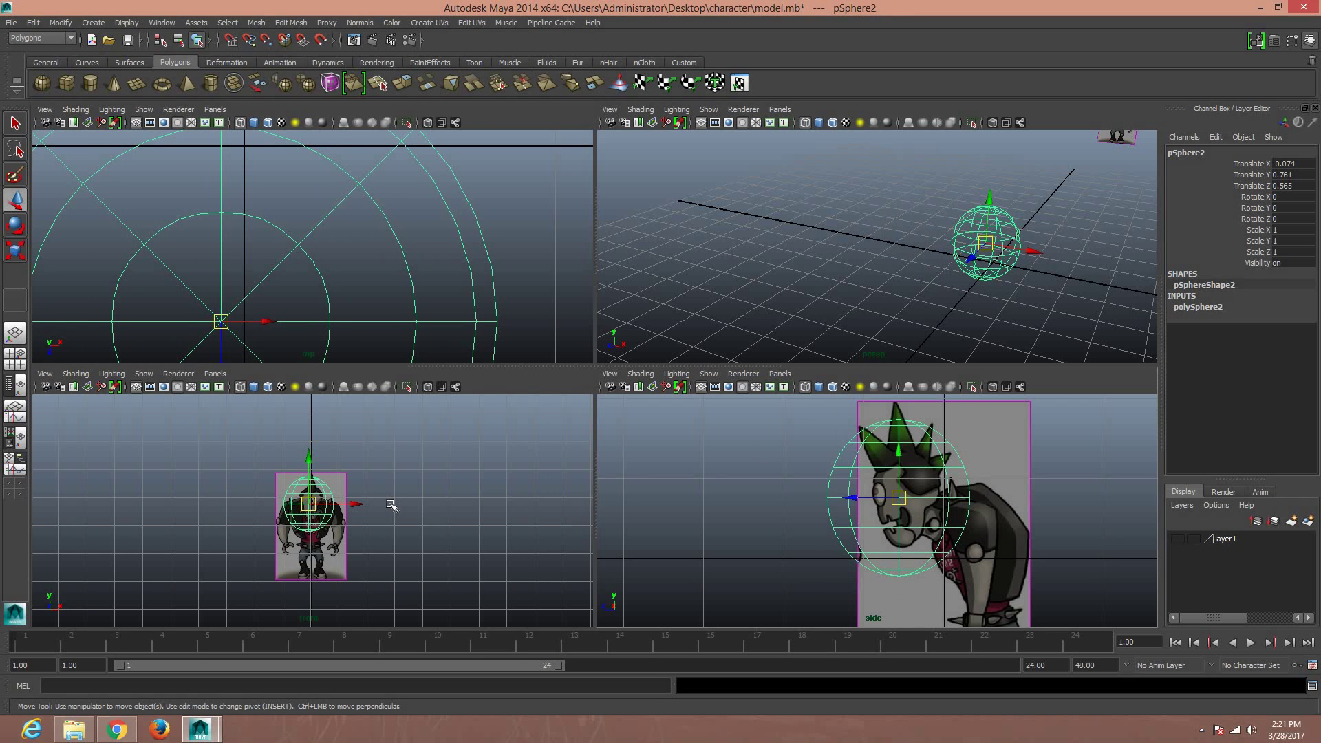
Scale the sphere down to head size and flatten it front to back
{"action": "key", "text": "r"}
{"action": "scroll", "coordinate": [316, 516], "scroll_direction": "up", "scroll_amount": 2}
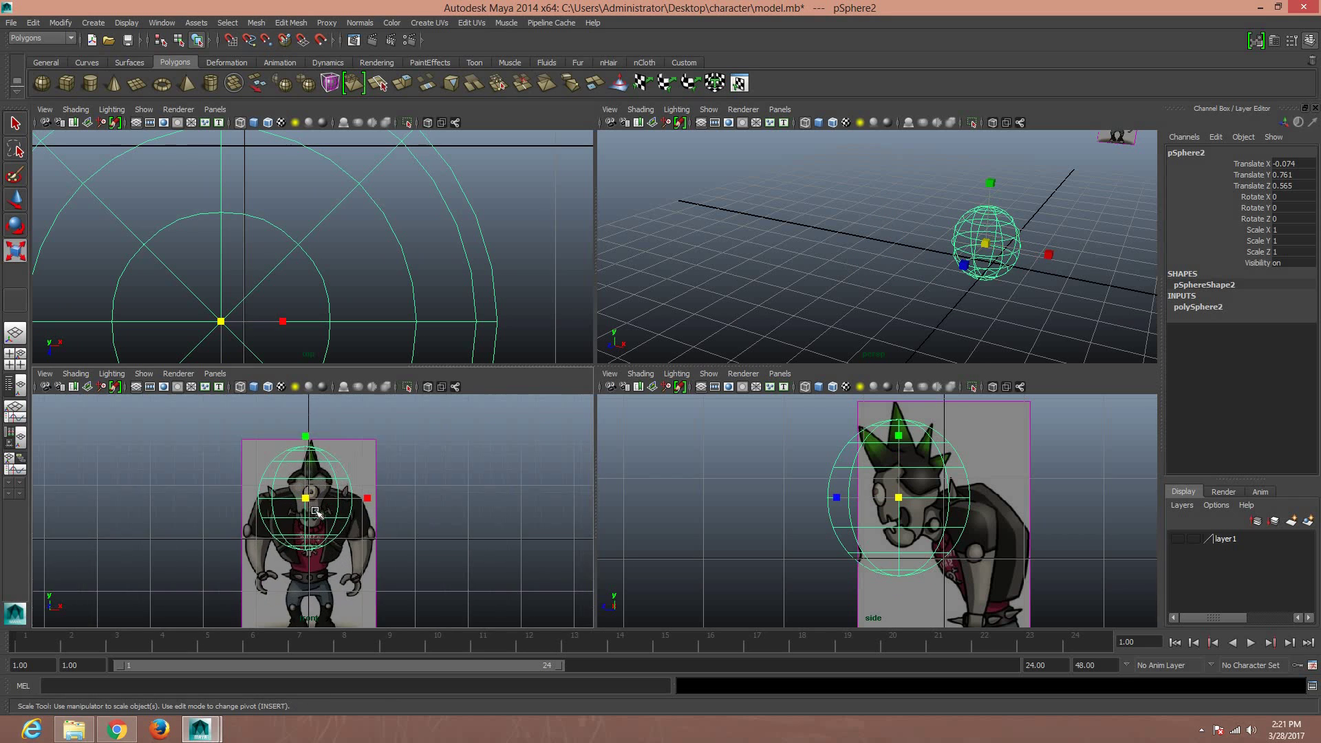
{"action": "scroll", "coordinate": [310, 509], "scroll_direction": "up", "scroll_amount": 2}
{"action": "scroll", "coordinate": [302, 488], "scroll_direction": "up", "scroll_amount": 2}
{"action": "left_click_drag", "start_coordinate": [285, 484], "coordinate": [206, 488]}
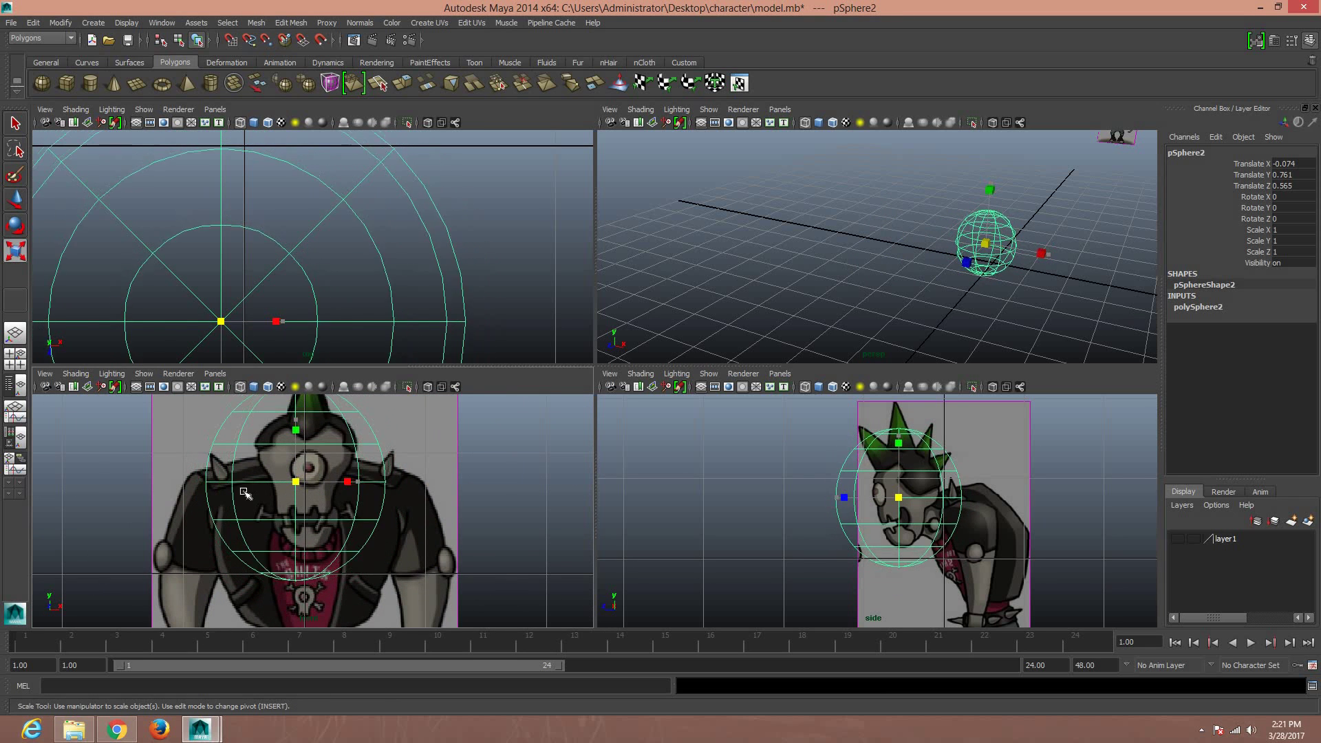
{"action": "left_click_drag", "start_coordinate": [591, 502], "coordinate": [586, 502]}
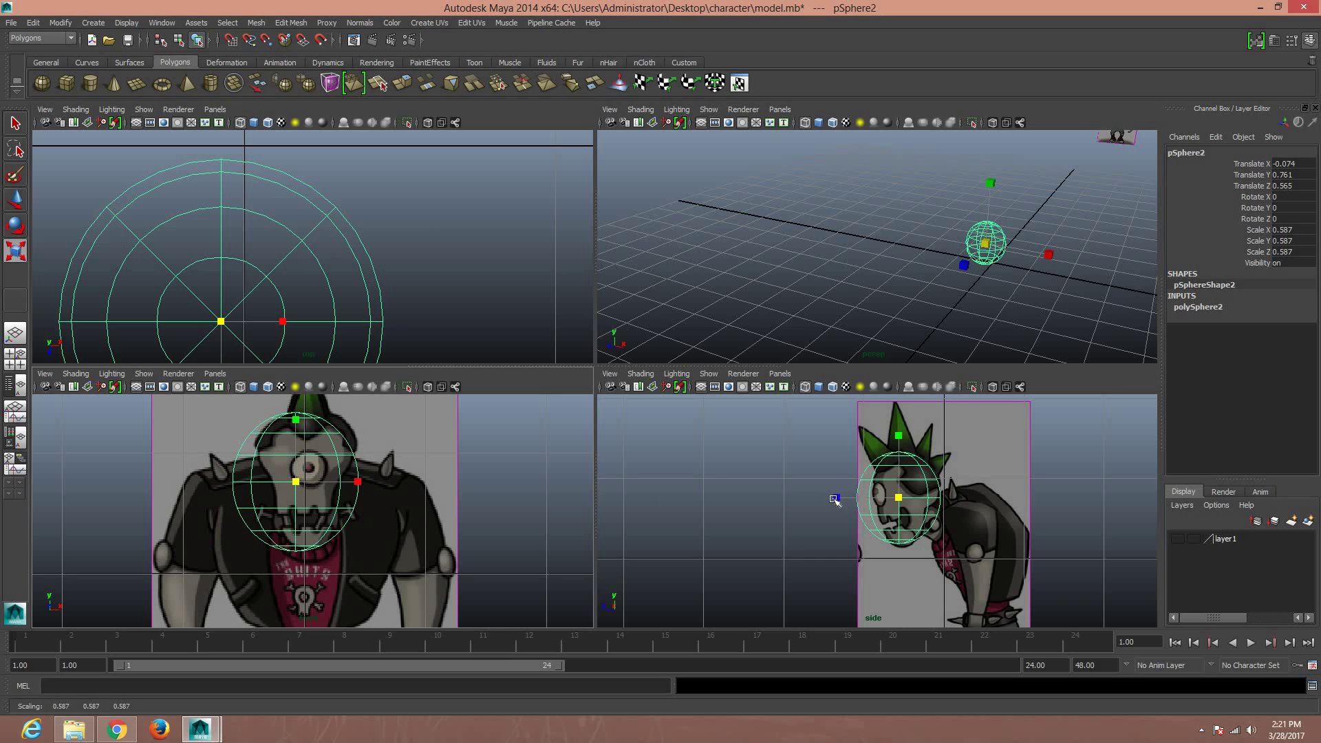
{"action": "left_click_drag", "start_coordinate": [838, 497], "coordinate": [868, 499]}
Shift the sphere sideways and slightly up to centre it on the head
{"action": "key", "text": "w"}
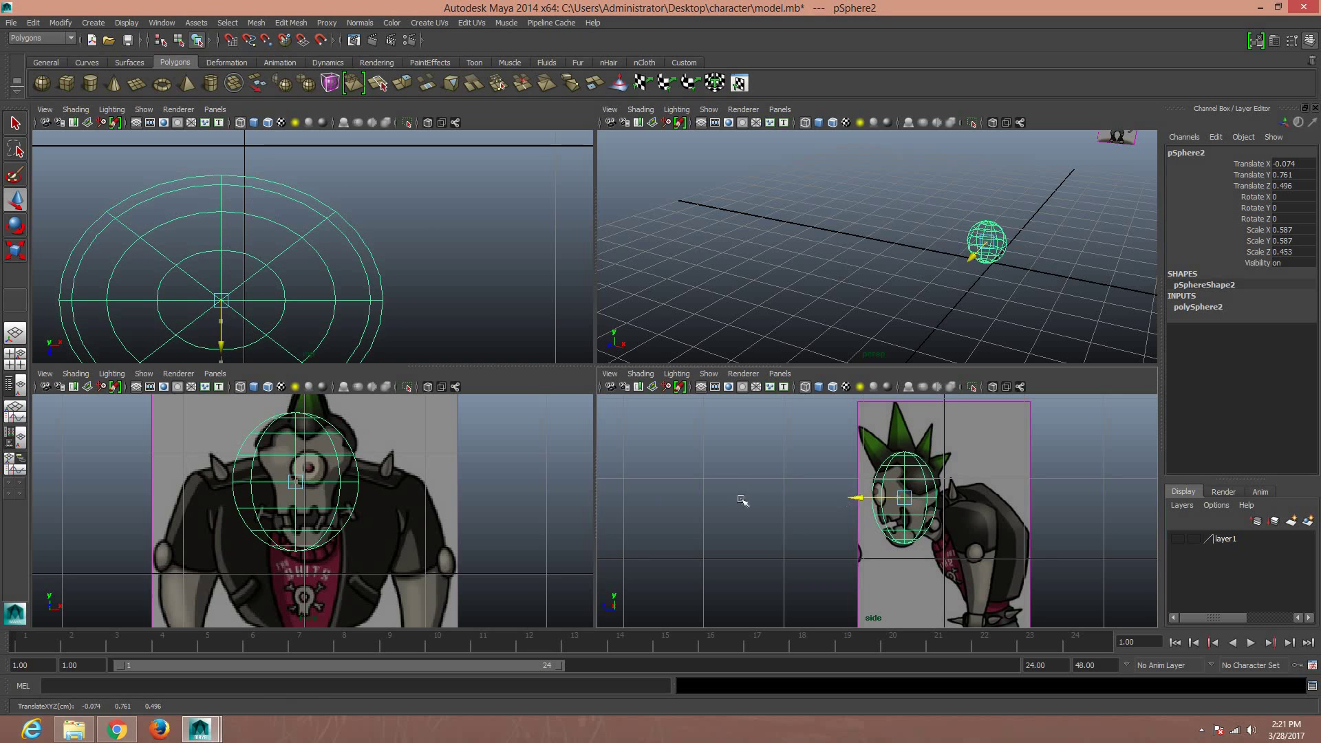
{"action": "left_click_drag", "start_coordinate": [342, 482], "coordinate": [357, 478]}
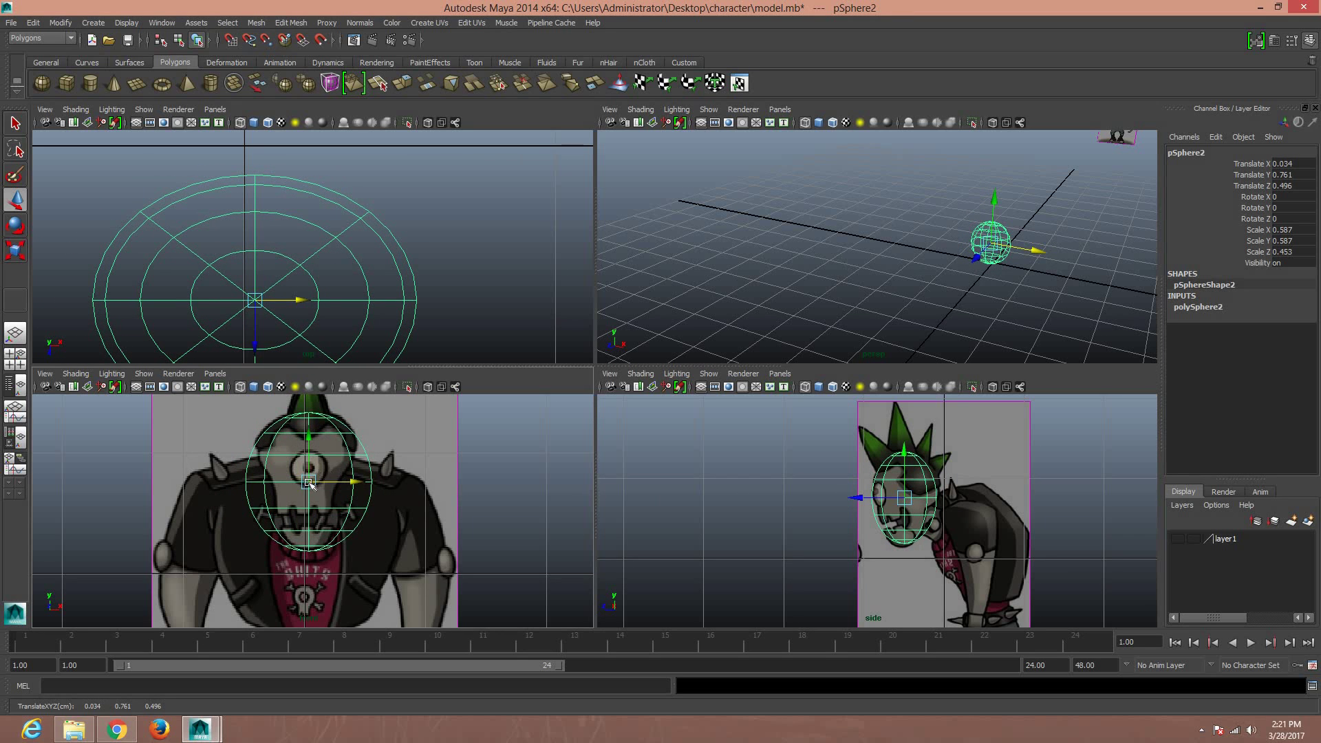
{"action": "left_click_drag", "start_coordinate": [313, 486], "coordinate": [357, 482]}
{"action": "key", "text": "r"}
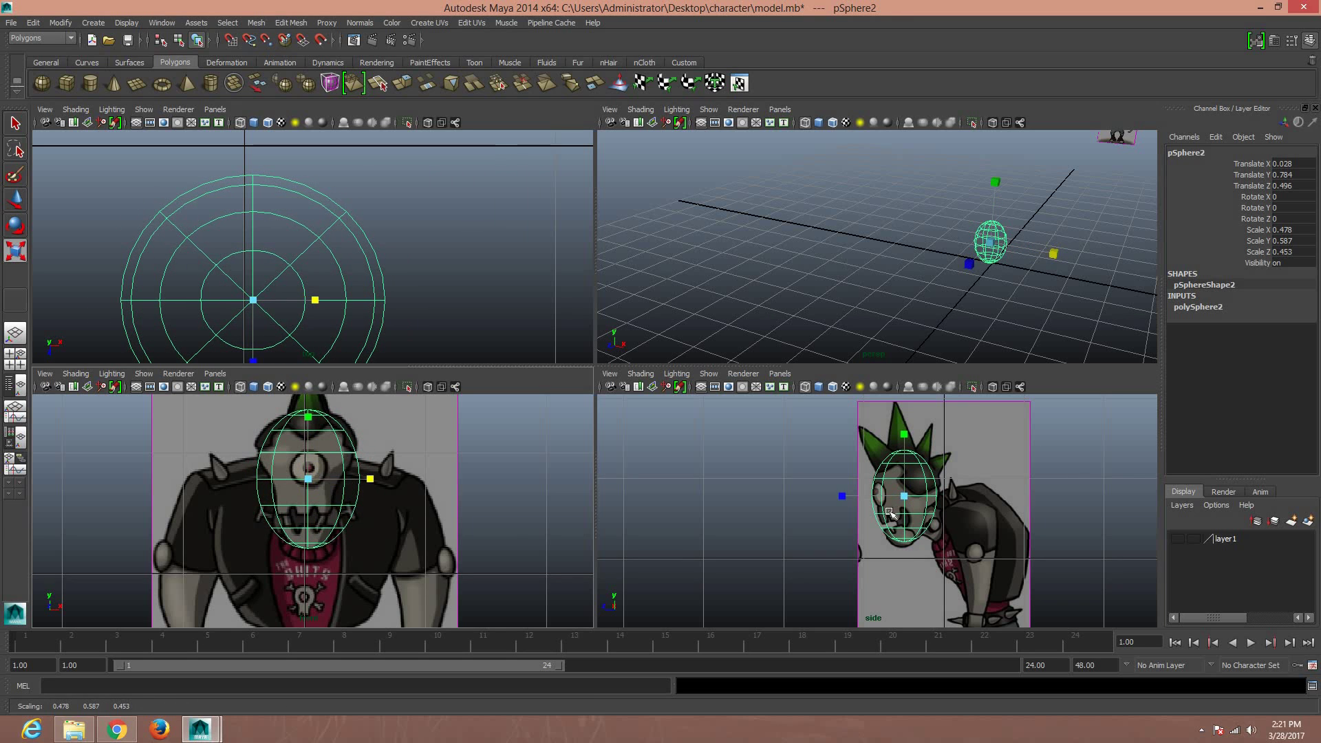
{"action": "scroll", "coordinate": [889, 513], "scroll_direction": "up", "scroll_amount": 1}
{"action": "scroll", "coordinate": [894, 514], "scroll_direction": "up", "scroll_amount": 4}
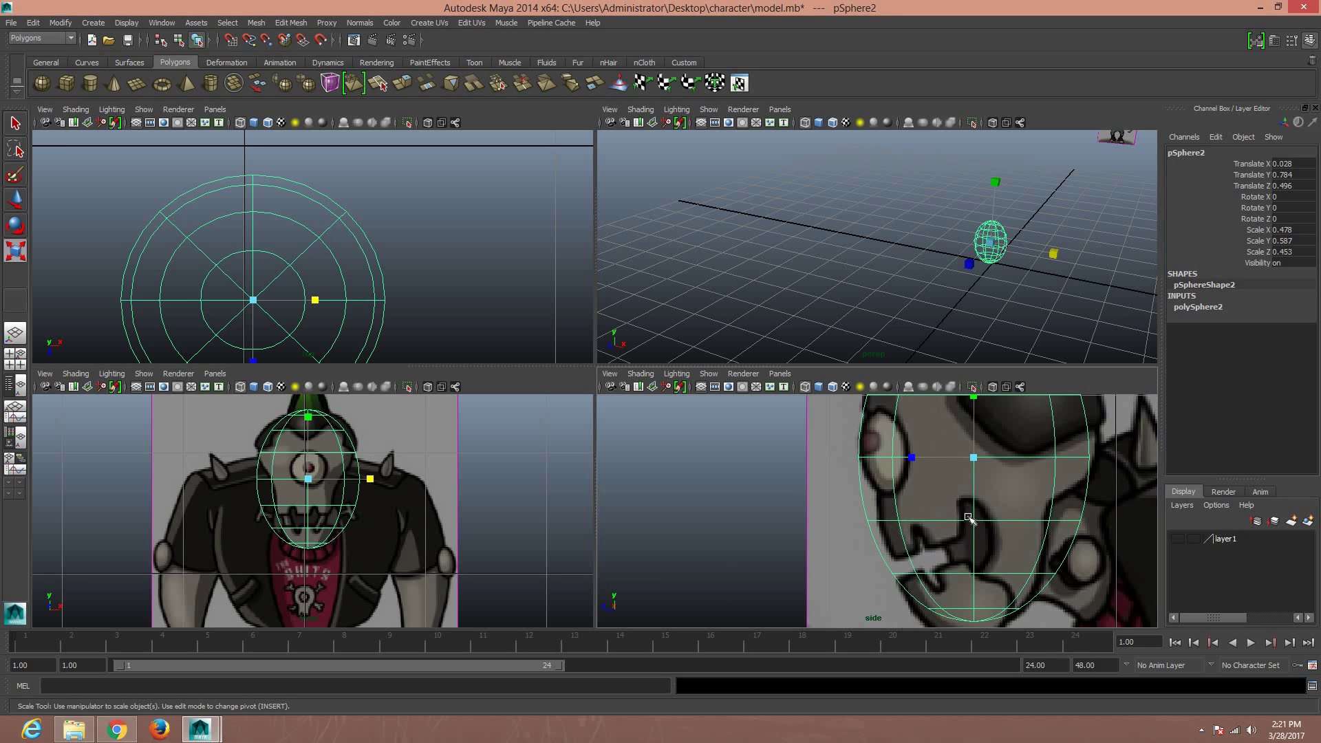
Delete the sphere's lower faces to leave a dome, save, and maximize the front view
{"action": "right_click_drag", "start_coordinate": [974, 521], "coordinate": [977, 468]}
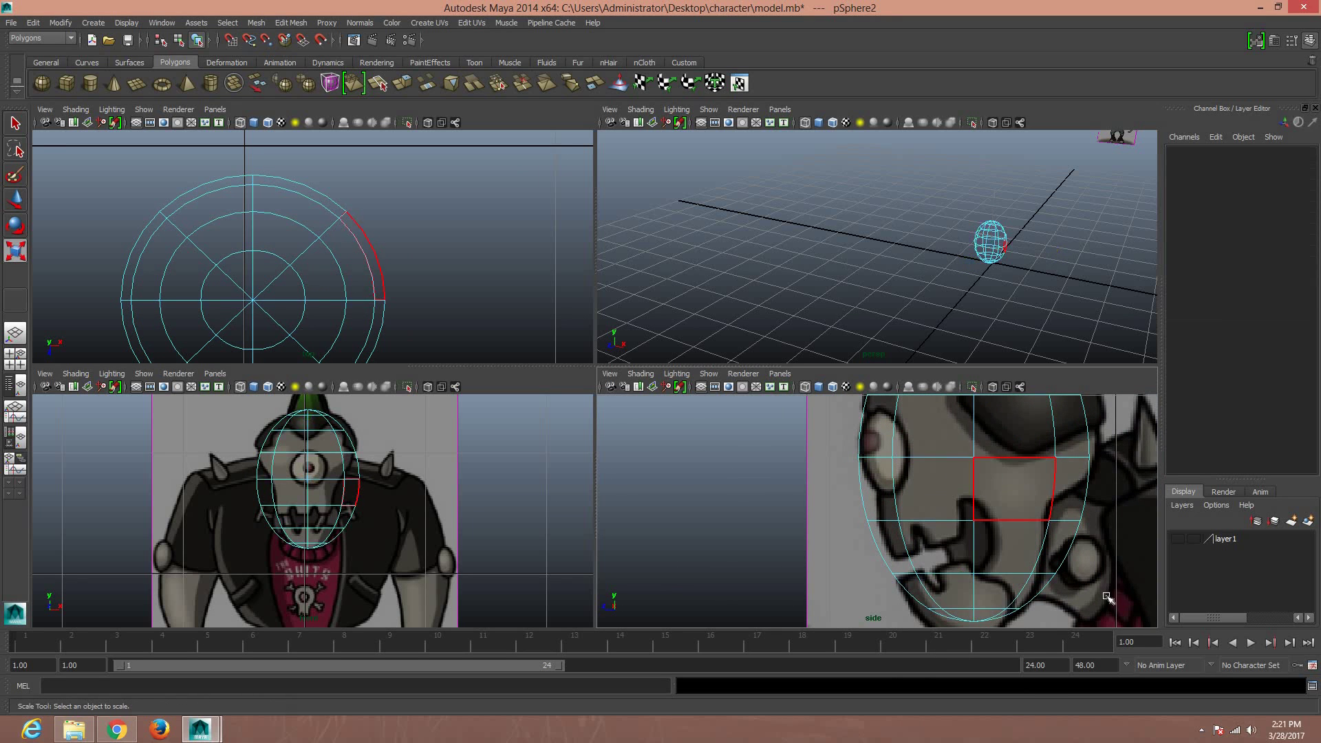
{"action": "scroll", "coordinate": [1073, 592], "scroll_direction": "down", "scroll_amount": 3}
{"action": "scroll", "coordinate": [995, 595], "scroll_direction": "up", "scroll_amount": 1}
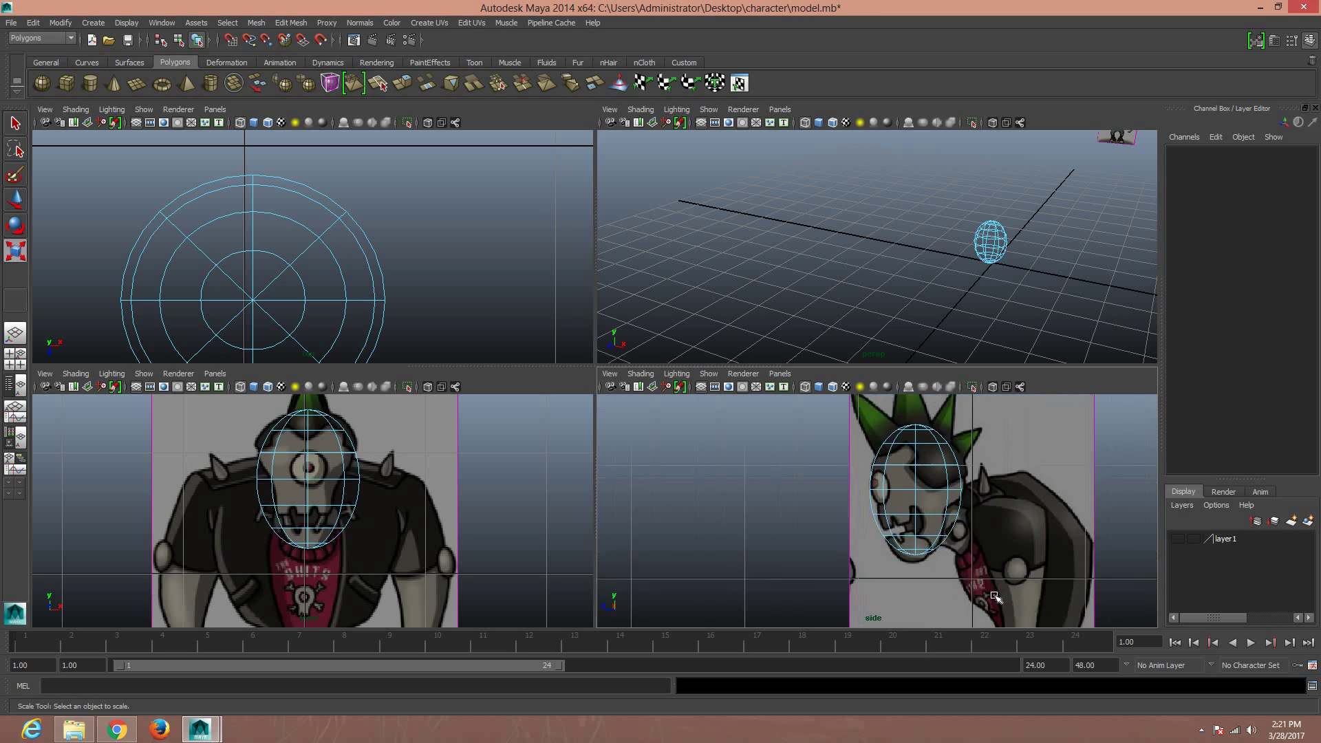
{"action": "scroll", "coordinate": [995, 596], "scroll_direction": "up", "scroll_amount": 1}
{"action": "scroll", "coordinate": [995, 595], "scroll_direction": "up", "scroll_amount": 2}
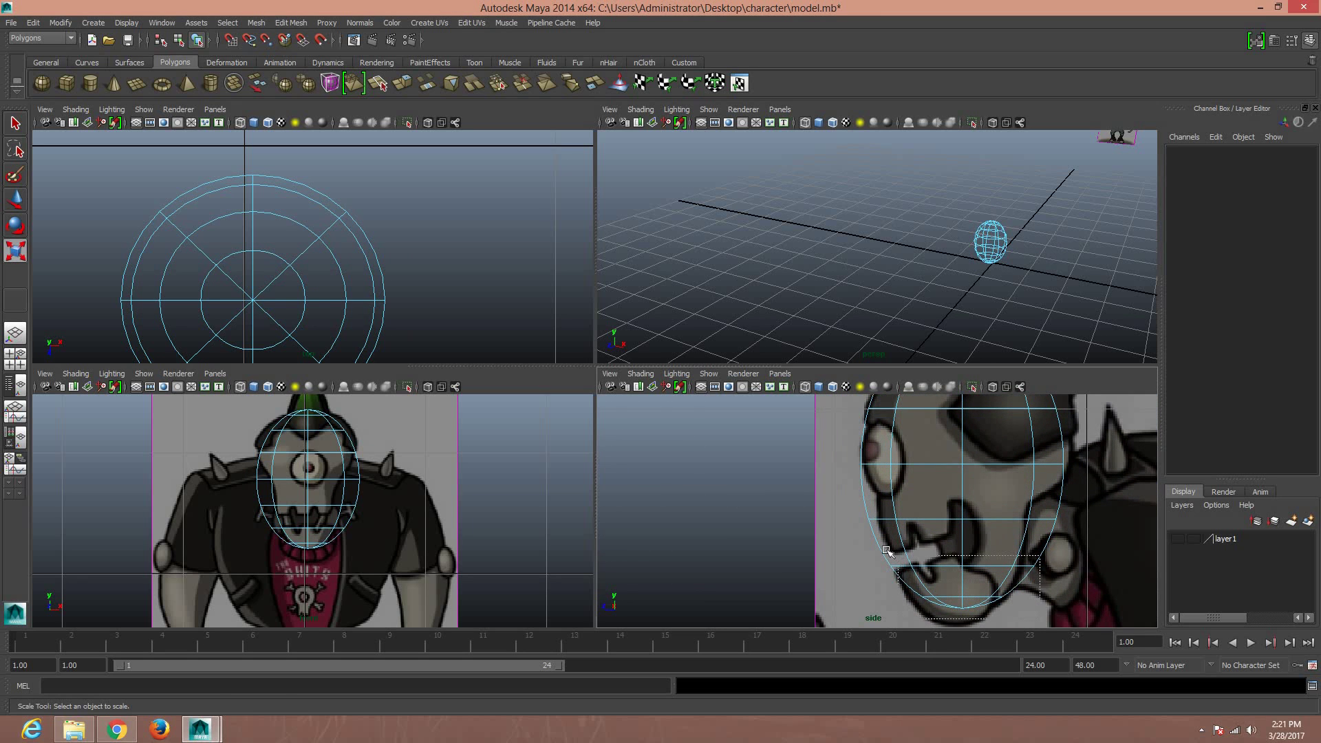
{"action": "left_click_drag", "start_coordinate": [1035, 556], "coordinate": [886, 550]}
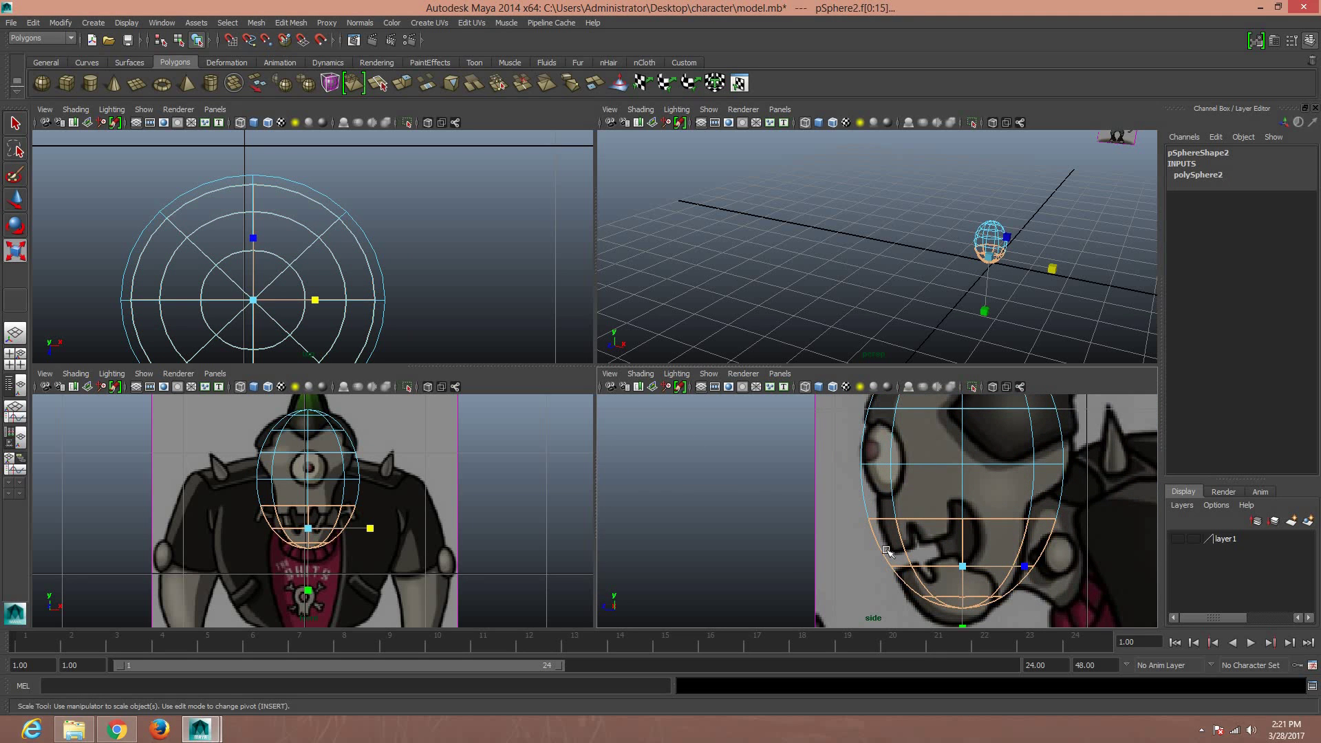
{"action": "key", "text": "Delete"}
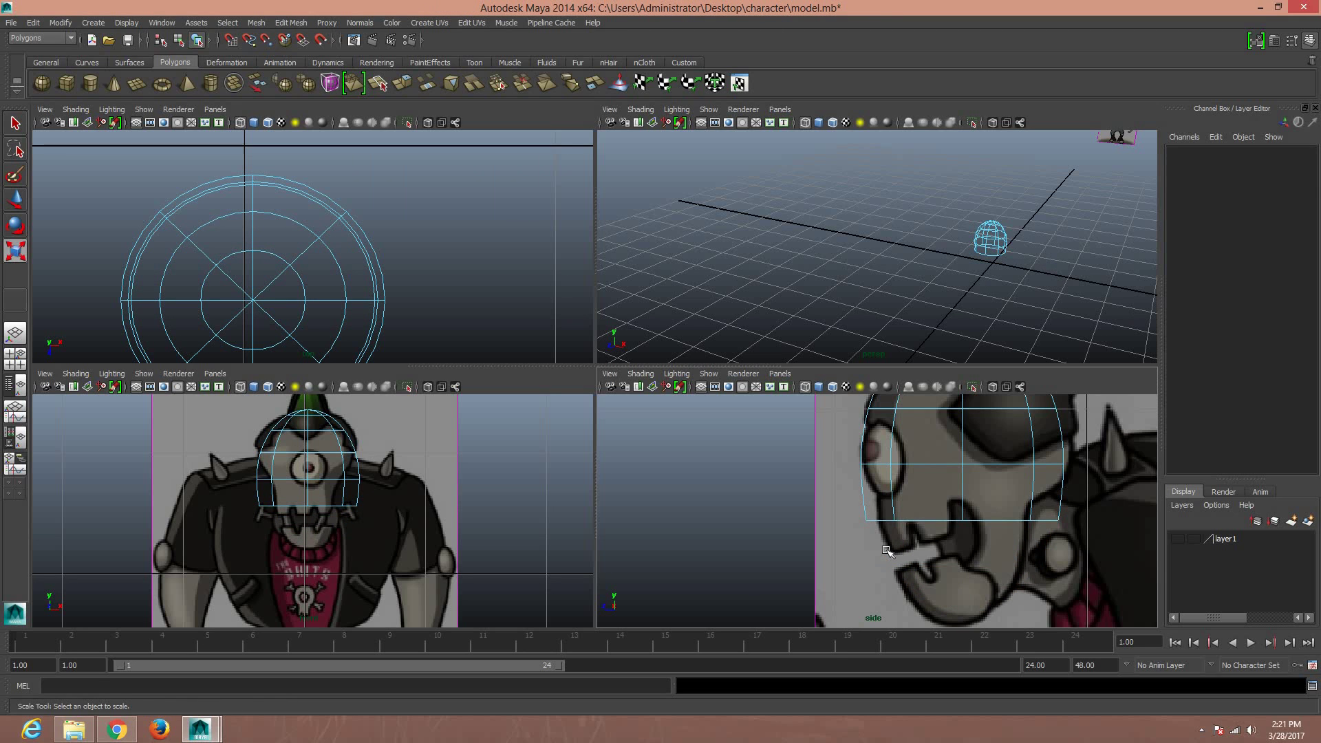
{"action": "key", "text": "ctrl+s"}
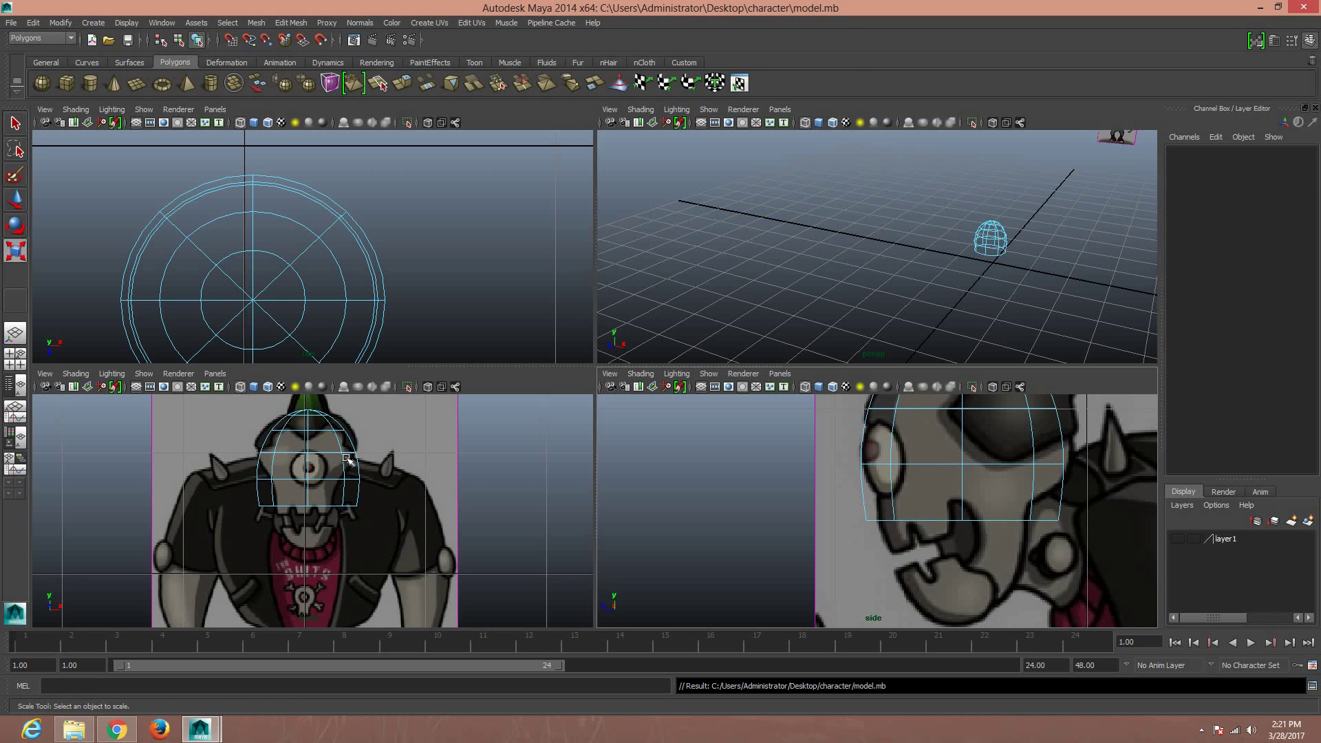
{"action": "key", "text": "space"}
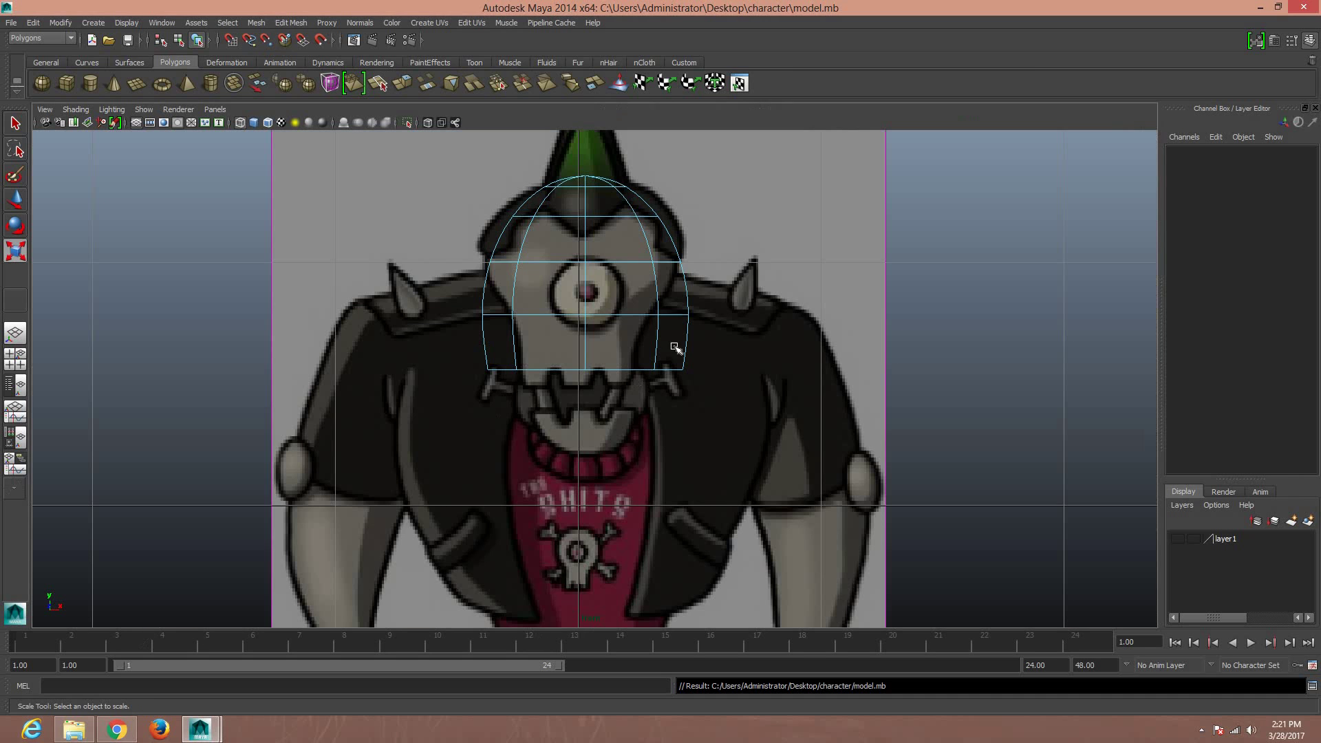
Enable Soft Select (0.50 falloff) and object-space X-axis Reflection for the Move tool
{"action": "right_click_drag", "start_coordinate": [571, 287], "coordinate": [602, 278]}
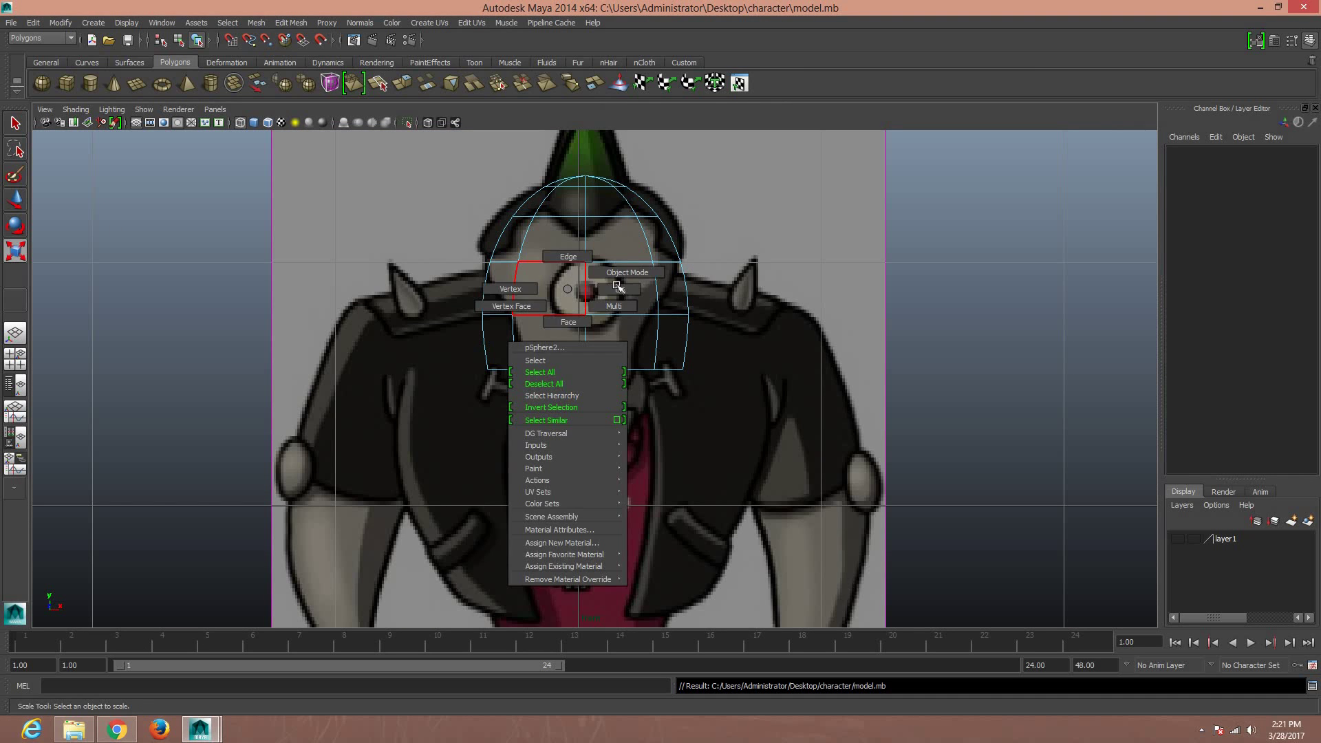
{"action": "left_click", "coordinate": [602, 278]}
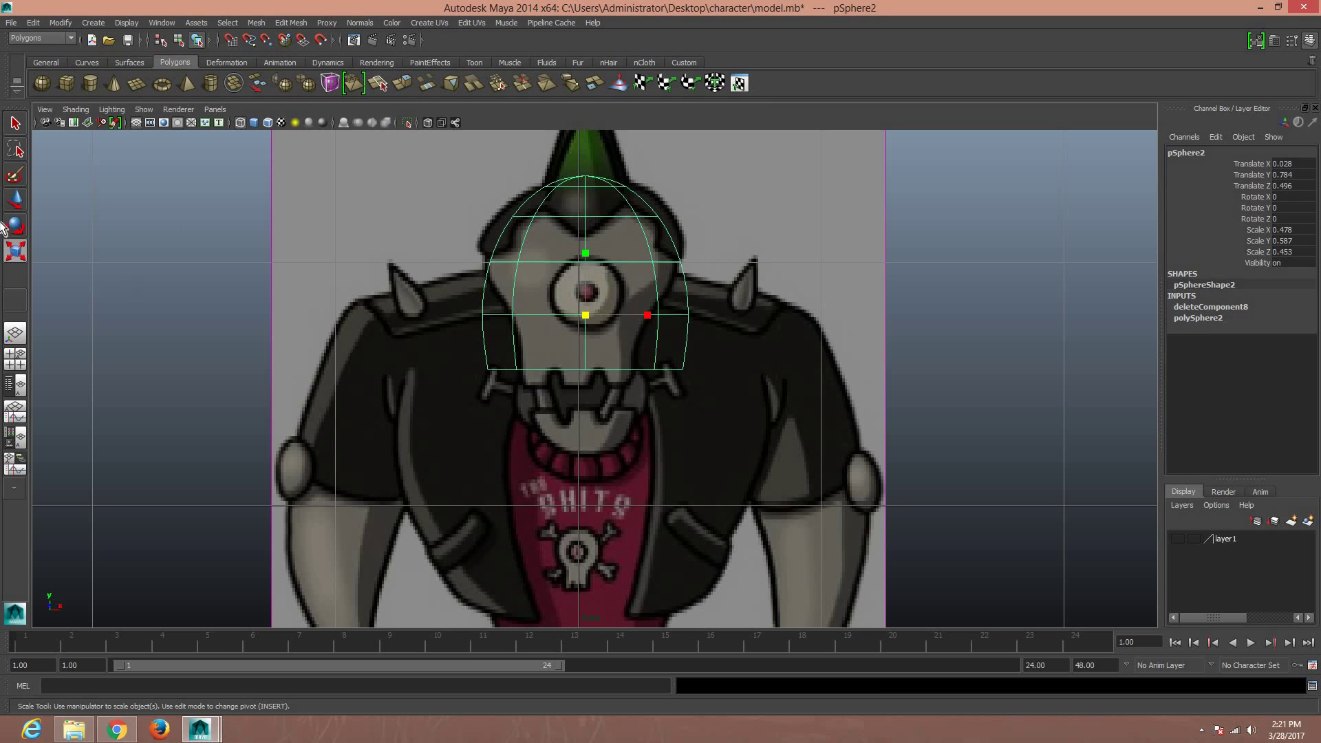
{"action": "double_click", "coordinate": [15, 200]}
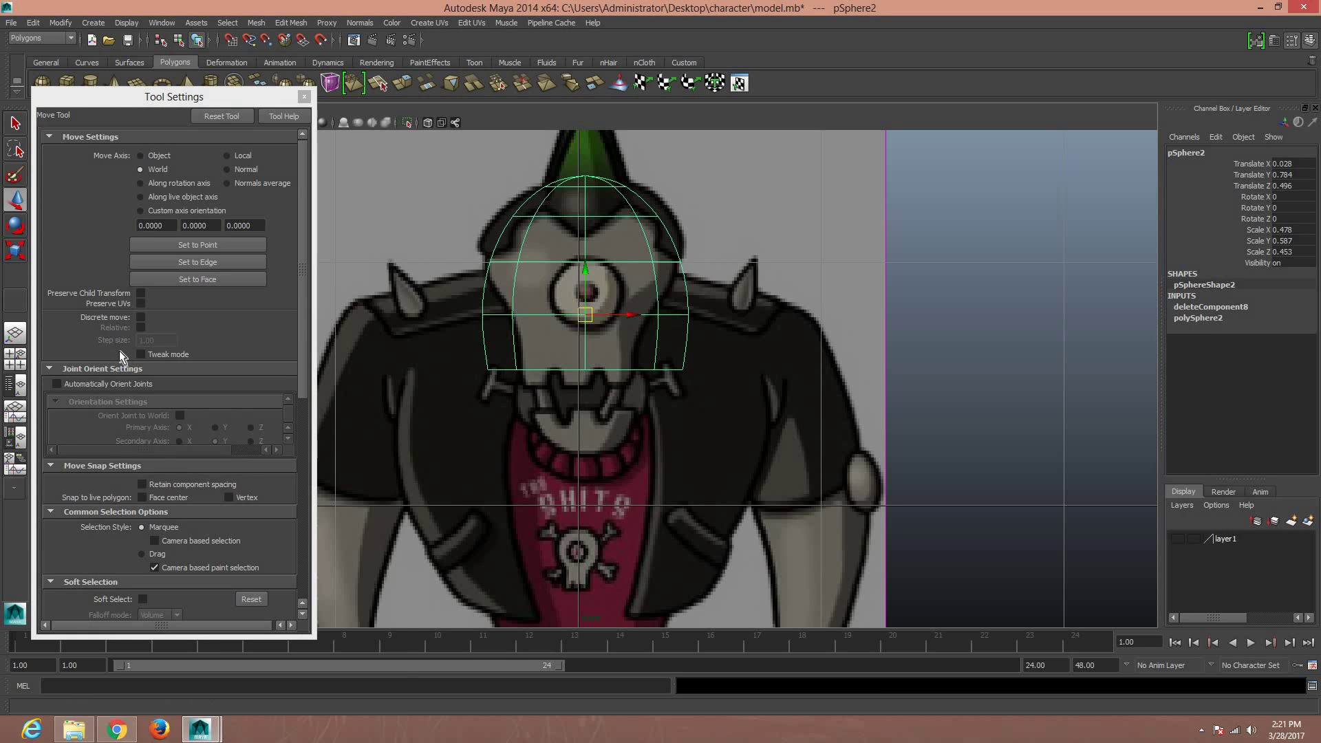
{"action": "scroll", "coordinate": [120, 350], "scroll_direction": "down", "scroll_amount": 2}
{"action": "scroll", "coordinate": [120, 351], "scroll_direction": "down", "scroll_amount": 2}
{"action": "scroll", "coordinate": [120, 351], "scroll_direction": "down", "scroll_amount": 2}
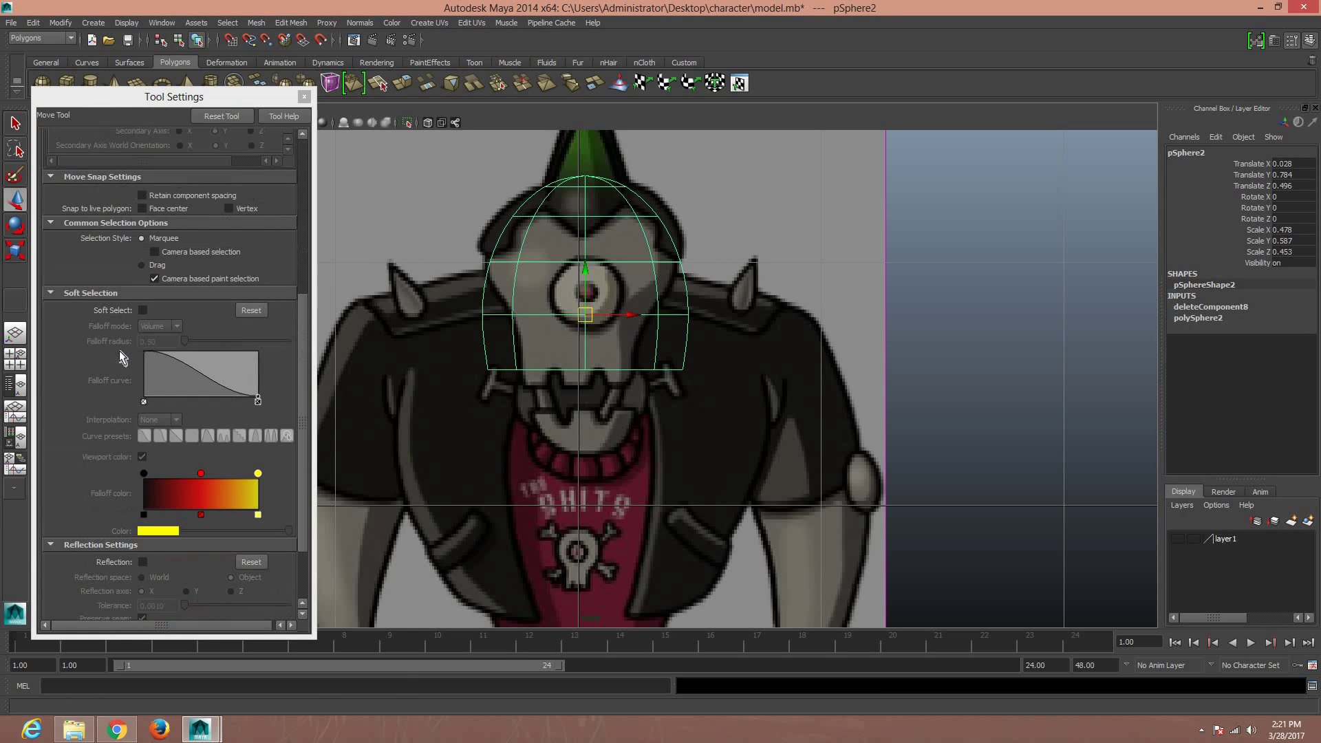
{"action": "left_click", "coordinate": [142, 310]}
{"action": "scroll", "coordinate": [170, 414], "scroll_direction": "down", "scroll_amount": 2}
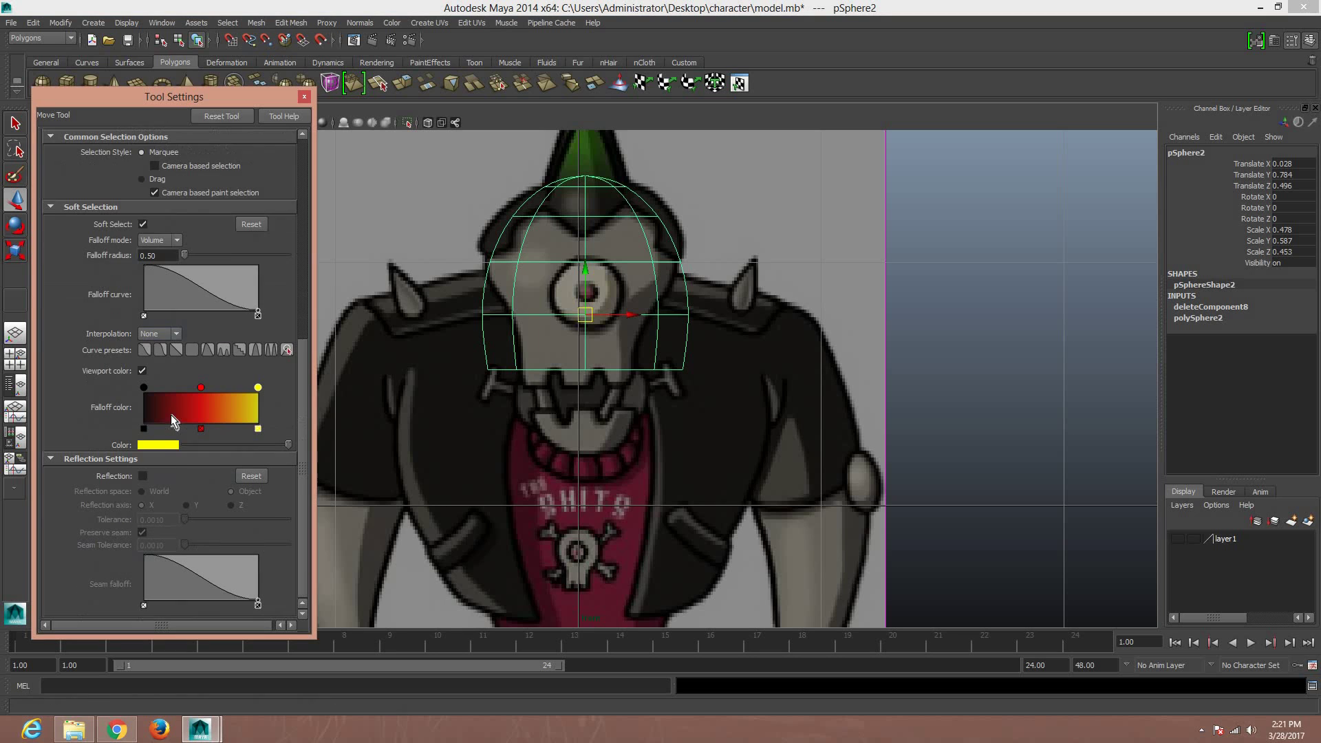
{"action": "left_click", "coordinate": [142, 475]}
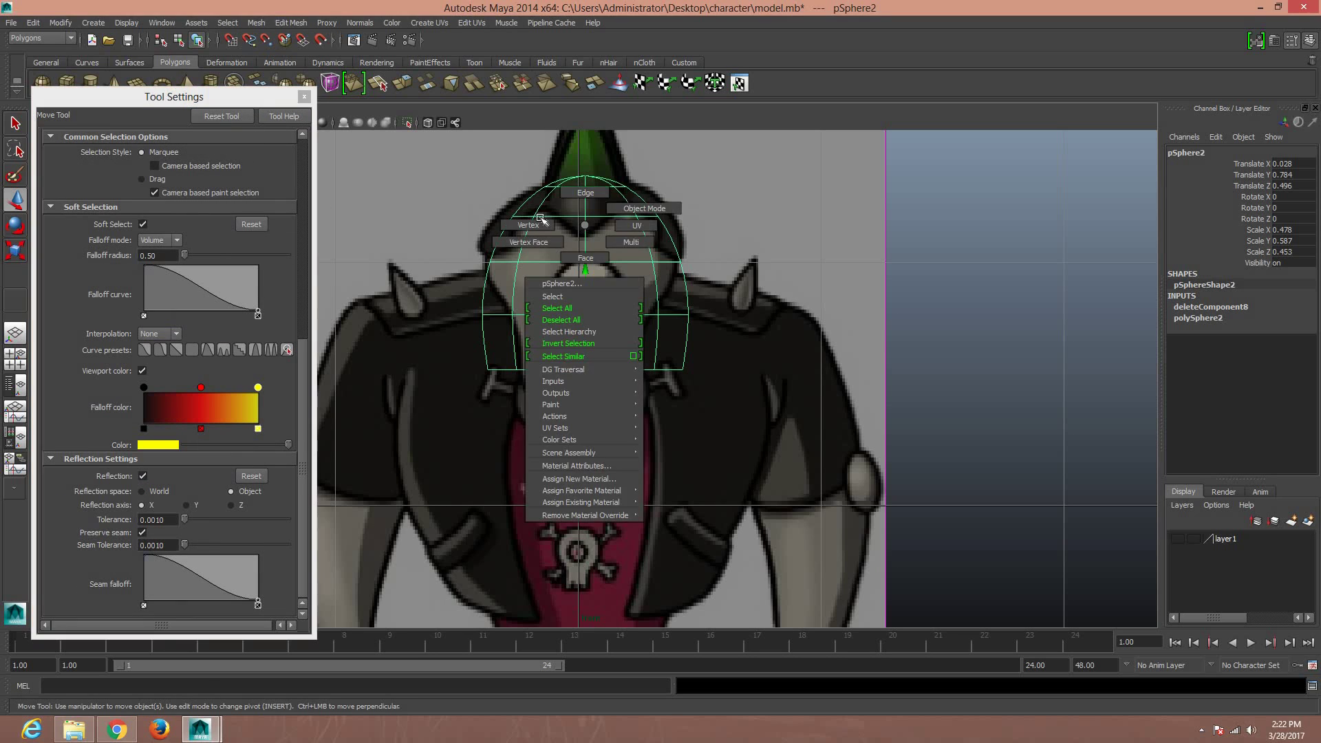
Push the dome's upper sides outward and pull its lower sides inward
{"action": "right_click_drag", "start_coordinate": [586, 226], "coordinate": [535, 223]}
{"action": "left_click_drag", "start_coordinate": [638, 206], "coordinate": [690, 213]}
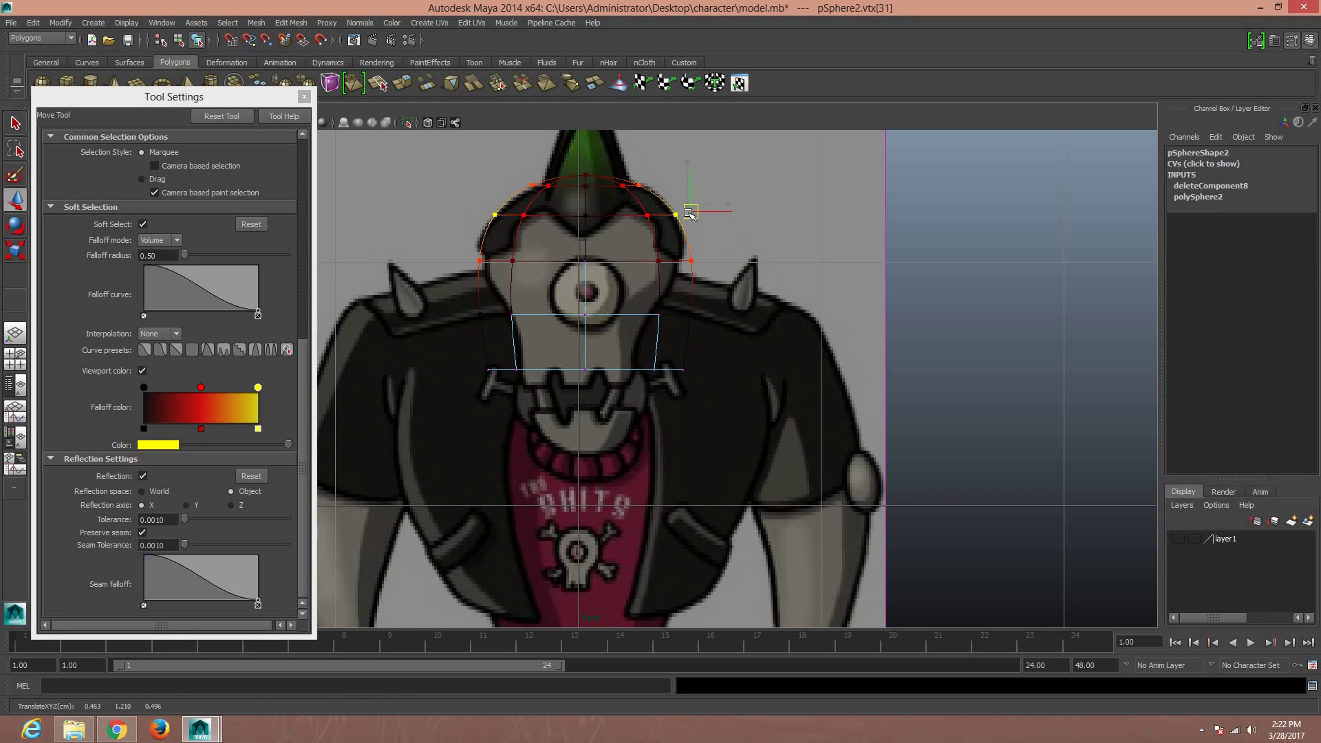
{"action": "left_click", "coordinate": [692, 262]}
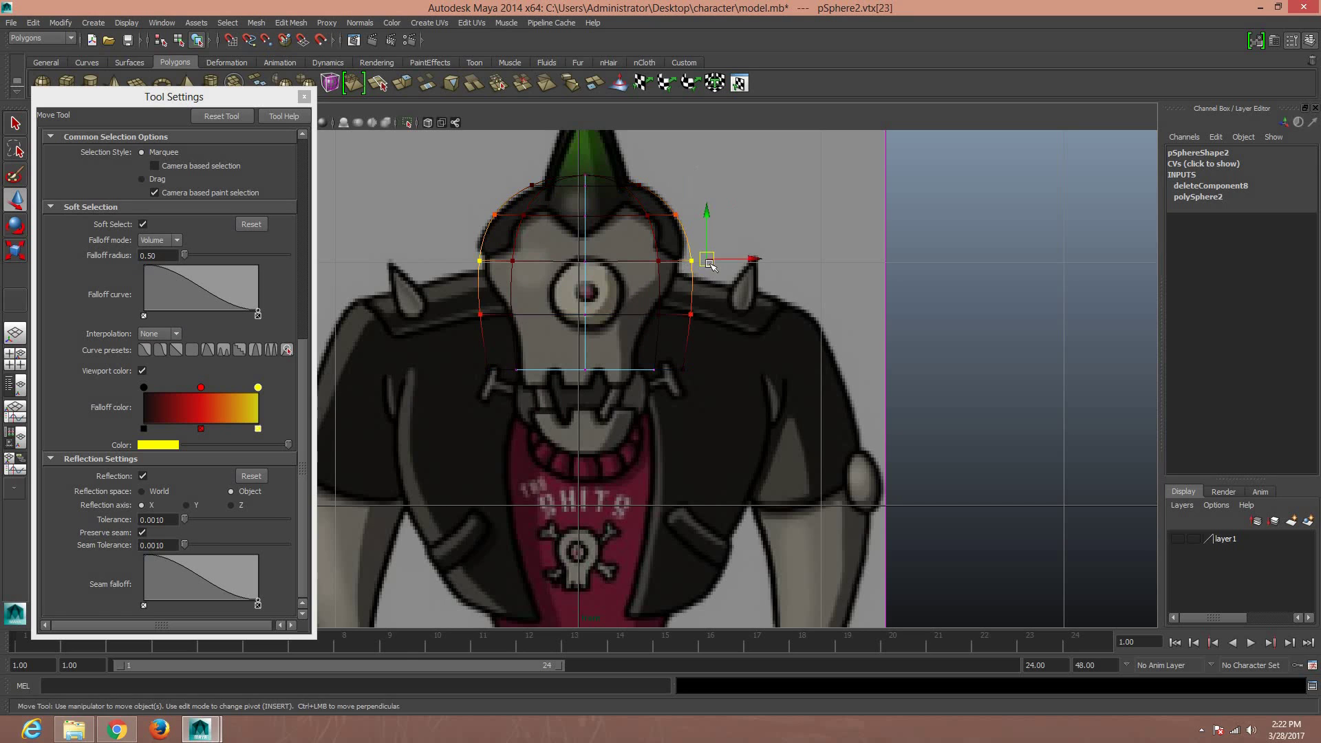
{"action": "left_click_drag", "start_coordinate": [709, 265], "coordinate": [711, 266]}
{"action": "left_click", "coordinate": [691, 315]}
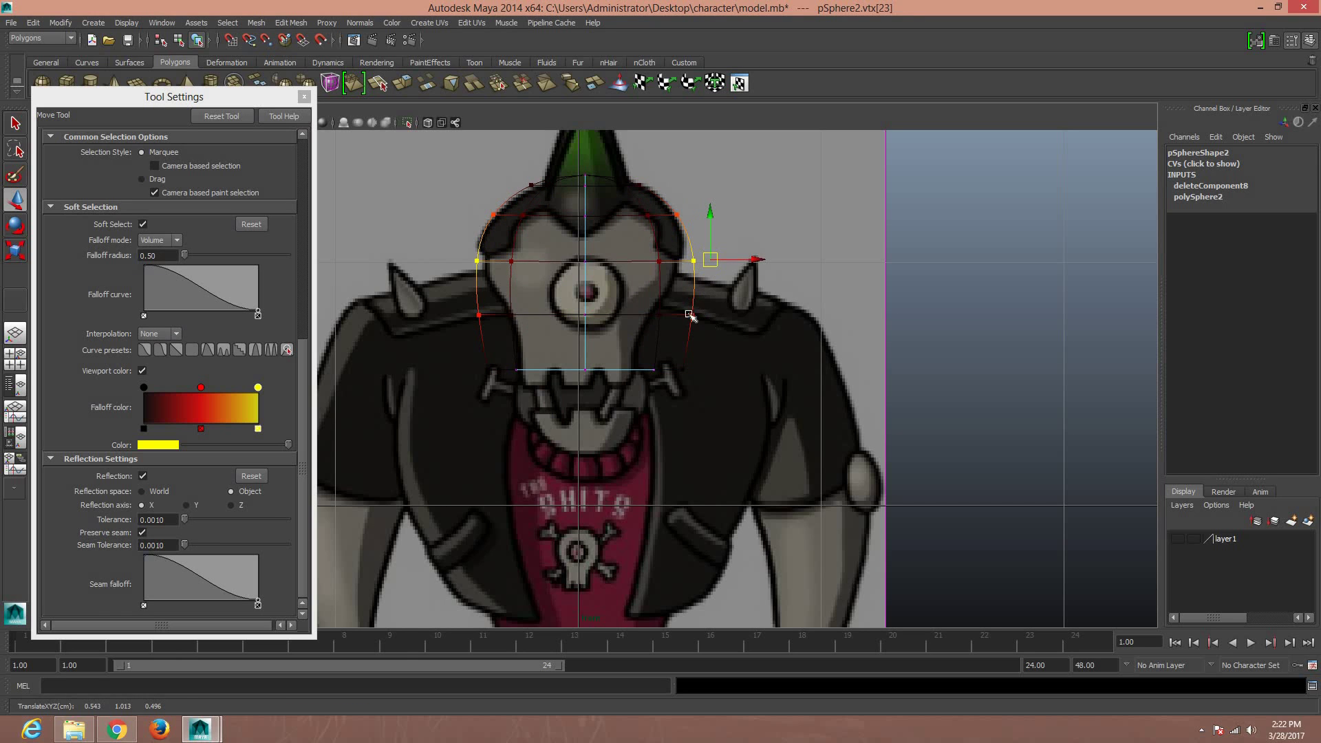
{"action": "left_click_drag", "start_coordinate": [736, 315], "coordinate": [697, 315]}
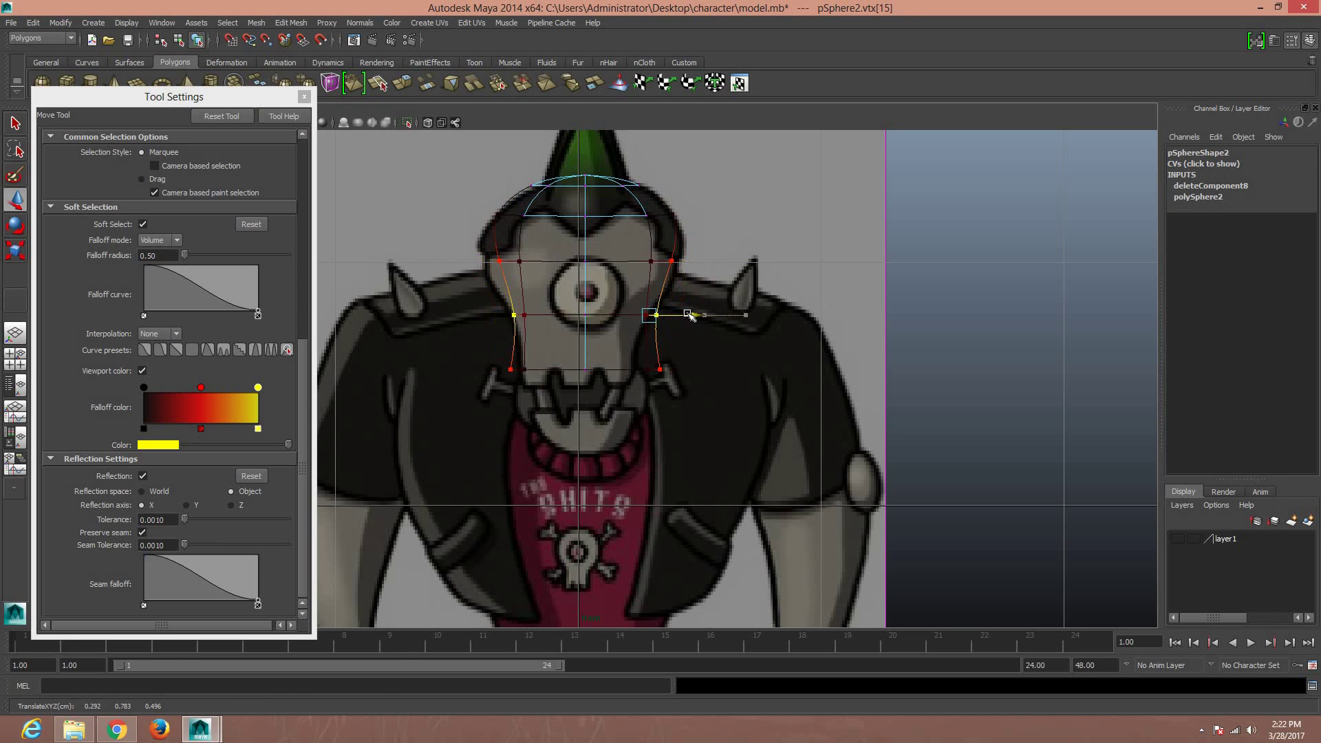
Refine the upper side and jaw vertices to the front outline and save
{"action": "left_click", "coordinate": [690, 265]}
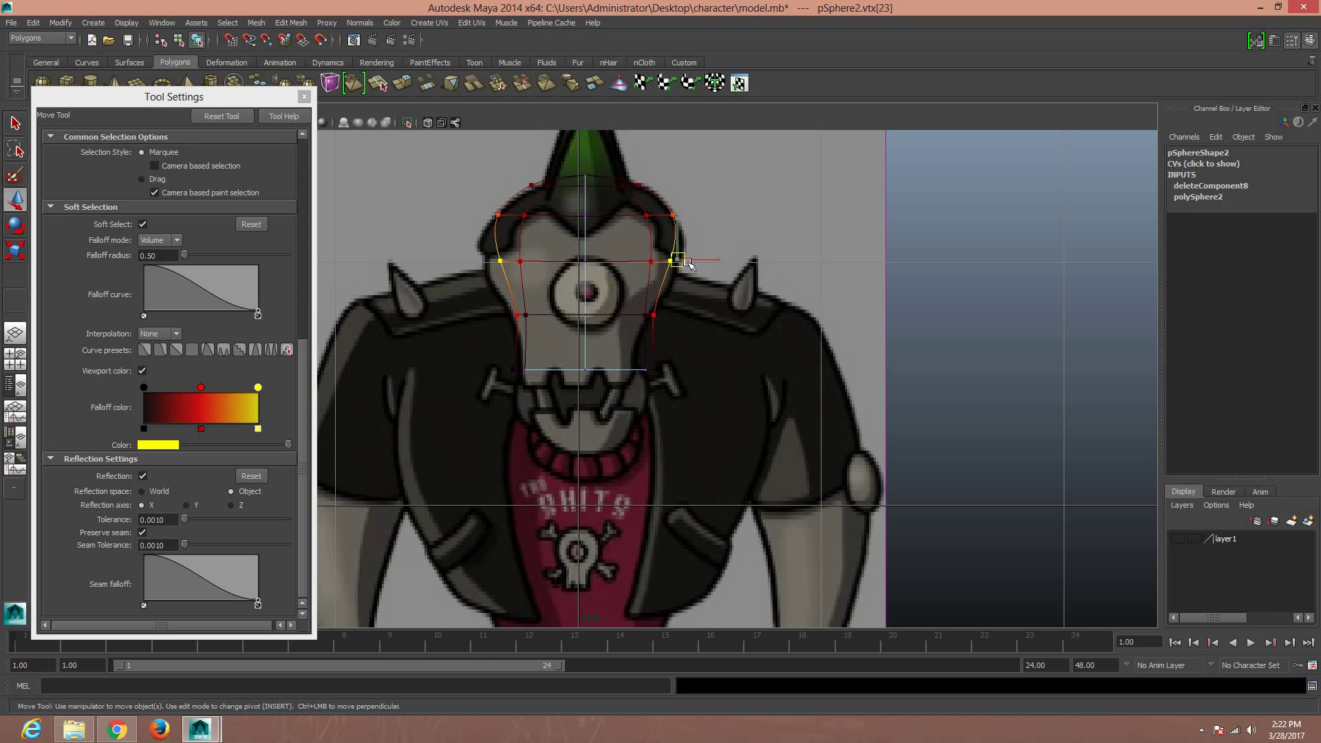
{"action": "left_click_drag", "start_coordinate": [692, 267], "coordinate": [698, 273]}
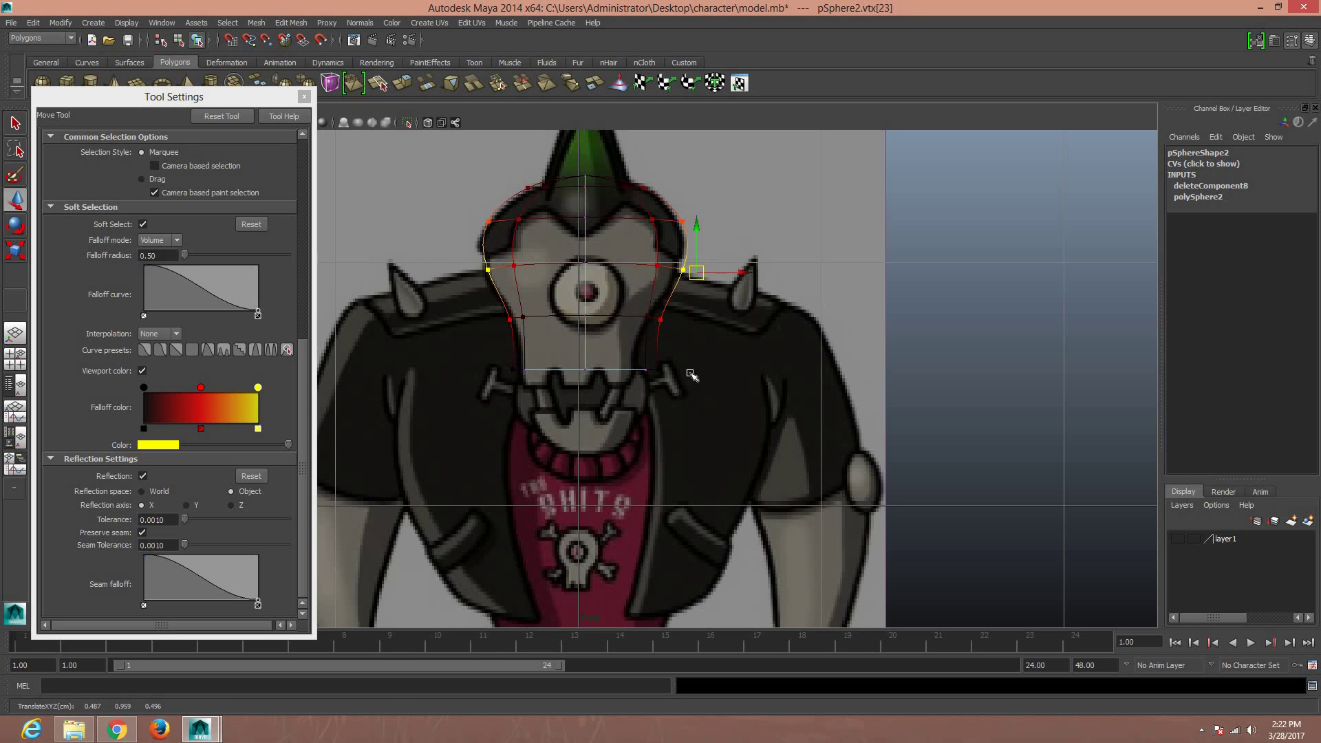
{"action": "mouse_move", "coordinate": [677, 380]}
{"action": "left_mouse_down"}
{"action": "mouse_move", "coordinate": [650, 357]}
{"action": "mouse_move", "coordinate": [678, 370]}
{"action": "left_mouse_up"}
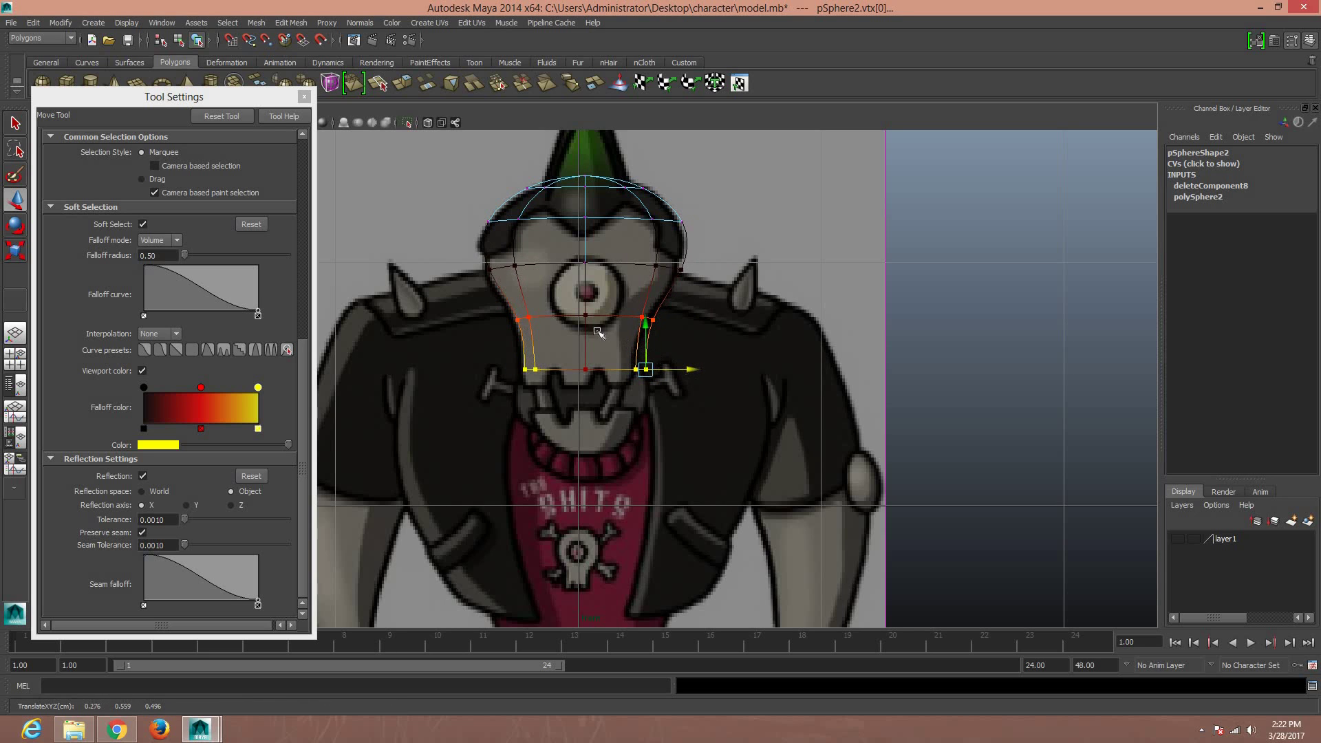
{"action": "left_click_drag", "start_coordinate": [510, 308], "coordinate": [547, 333]}
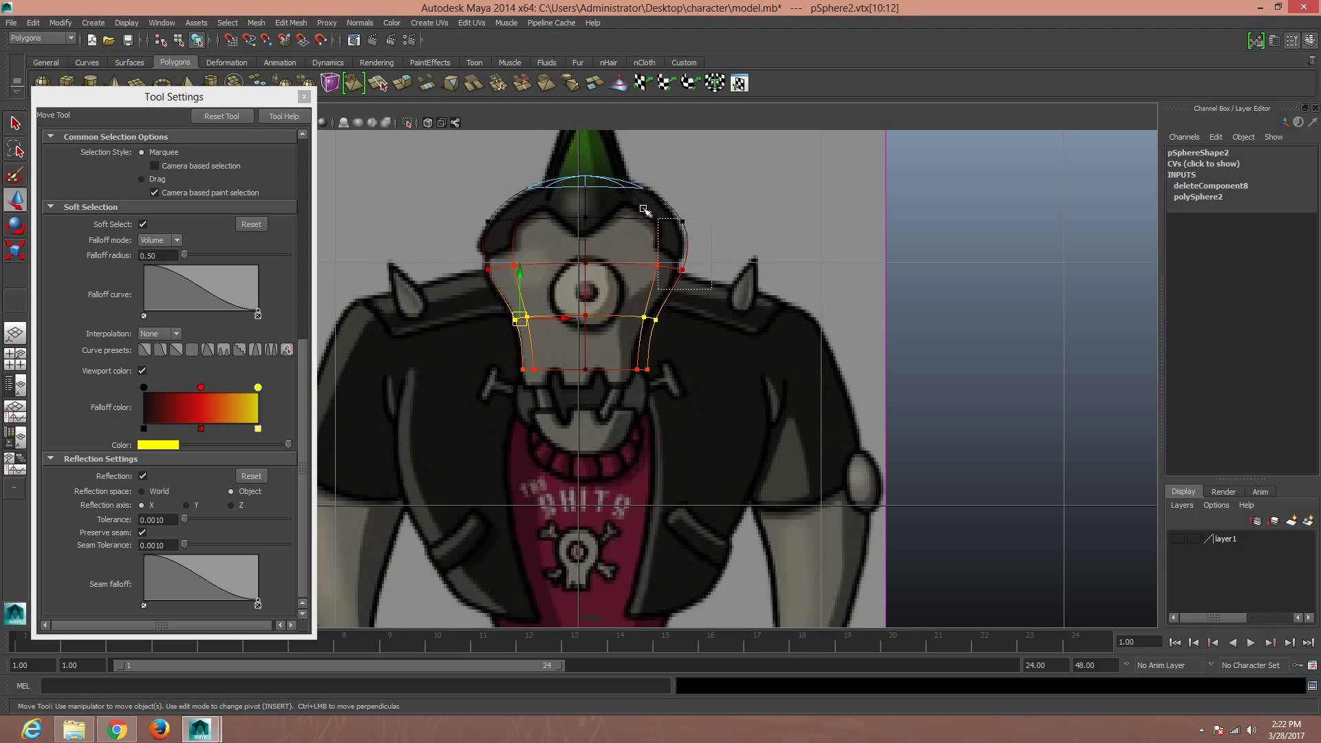
{"action": "mouse_move", "coordinate": [696, 230]}
{"action": "left_mouse_down"}
{"action": "mouse_move", "coordinate": [667, 256]}
{"action": "mouse_move", "coordinate": [724, 245]}
{"action": "left_mouse_up"}
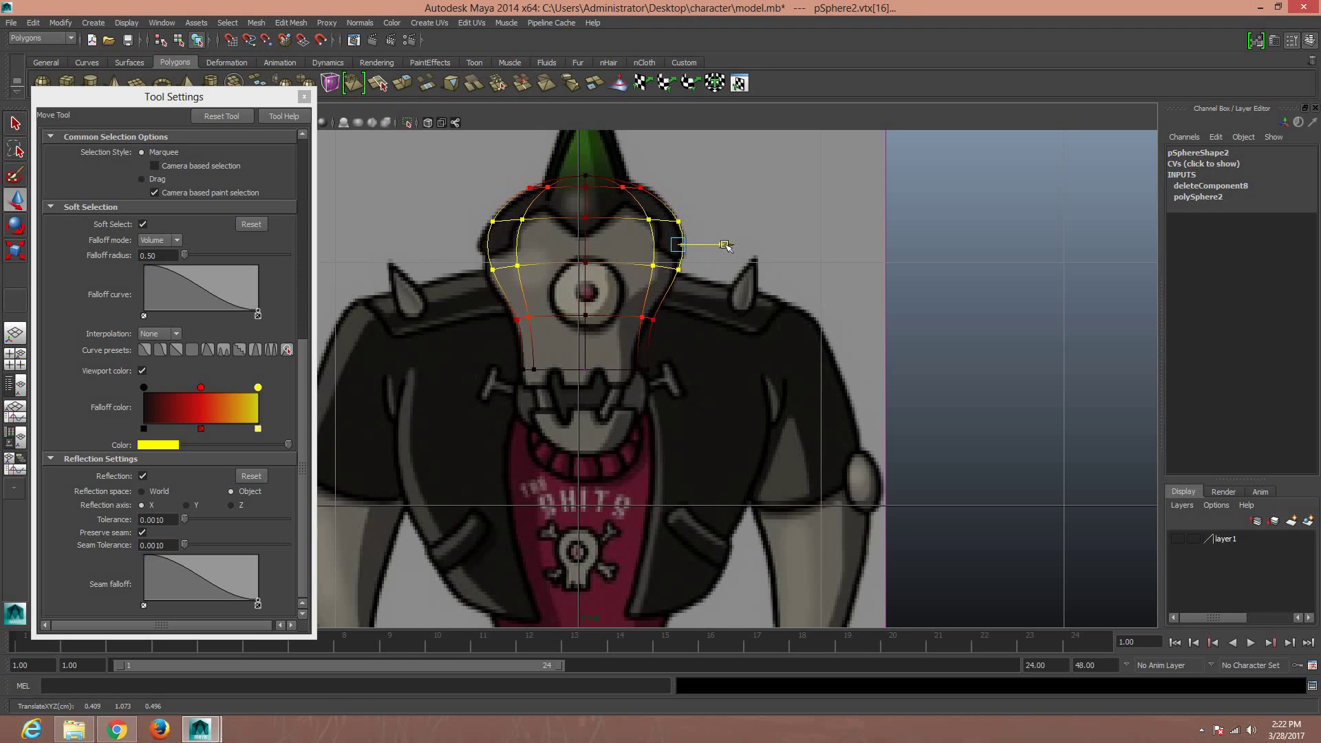
{"action": "left_click_drag", "start_coordinate": [627, 357], "coordinate": [695, 370]}
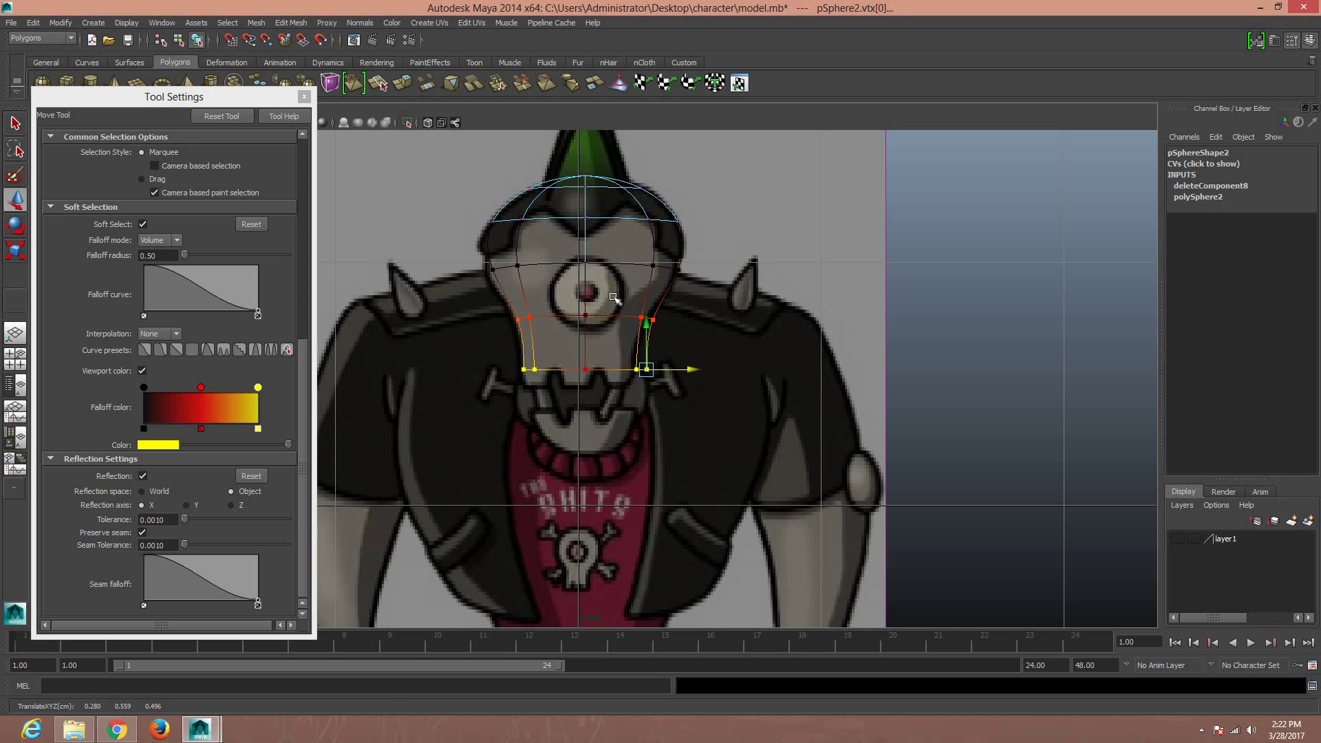
{"action": "key", "text": "ctrl+s"}
{"action": "key", "text": "space"}
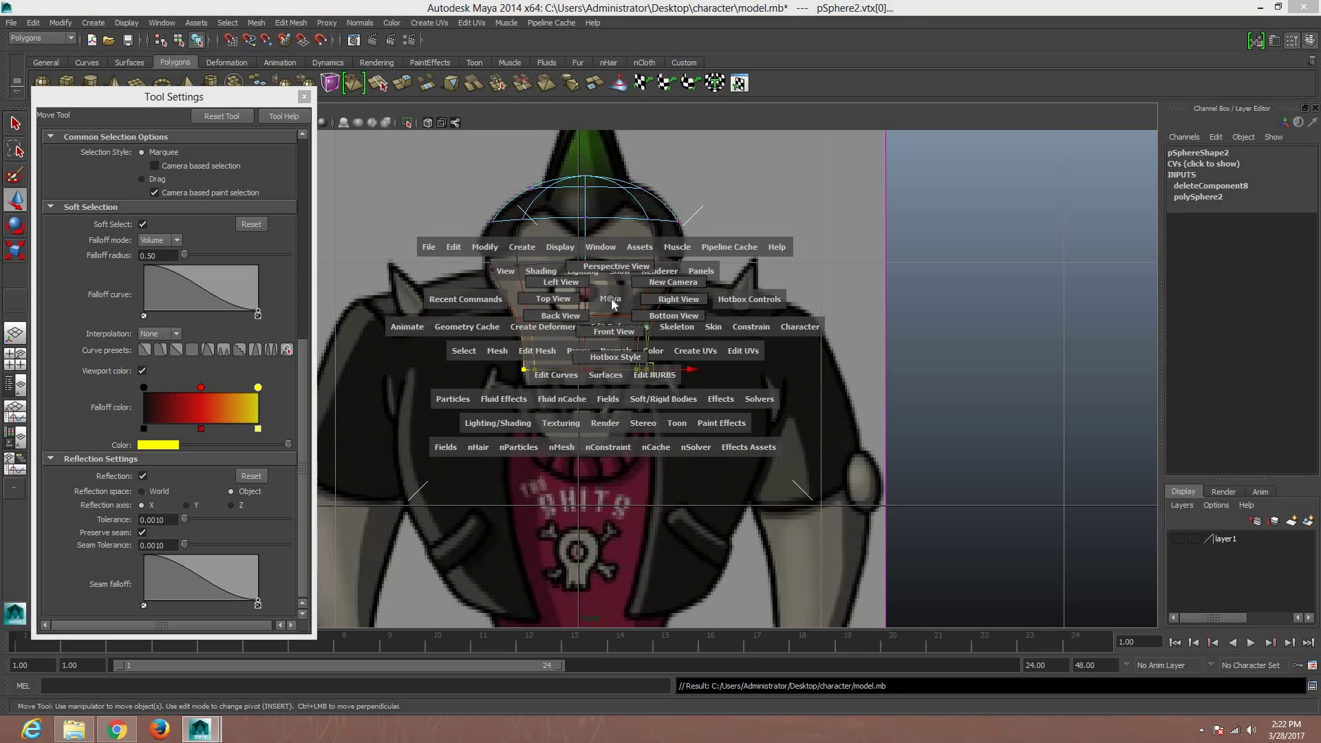
Switch to the side view and shift the top of the head toward the back
{"action": "left_click", "coordinate": [656, 302]}
{"action": "scroll", "coordinate": [684, 310], "scroll_direction": "down", "scroll_amount": 5}
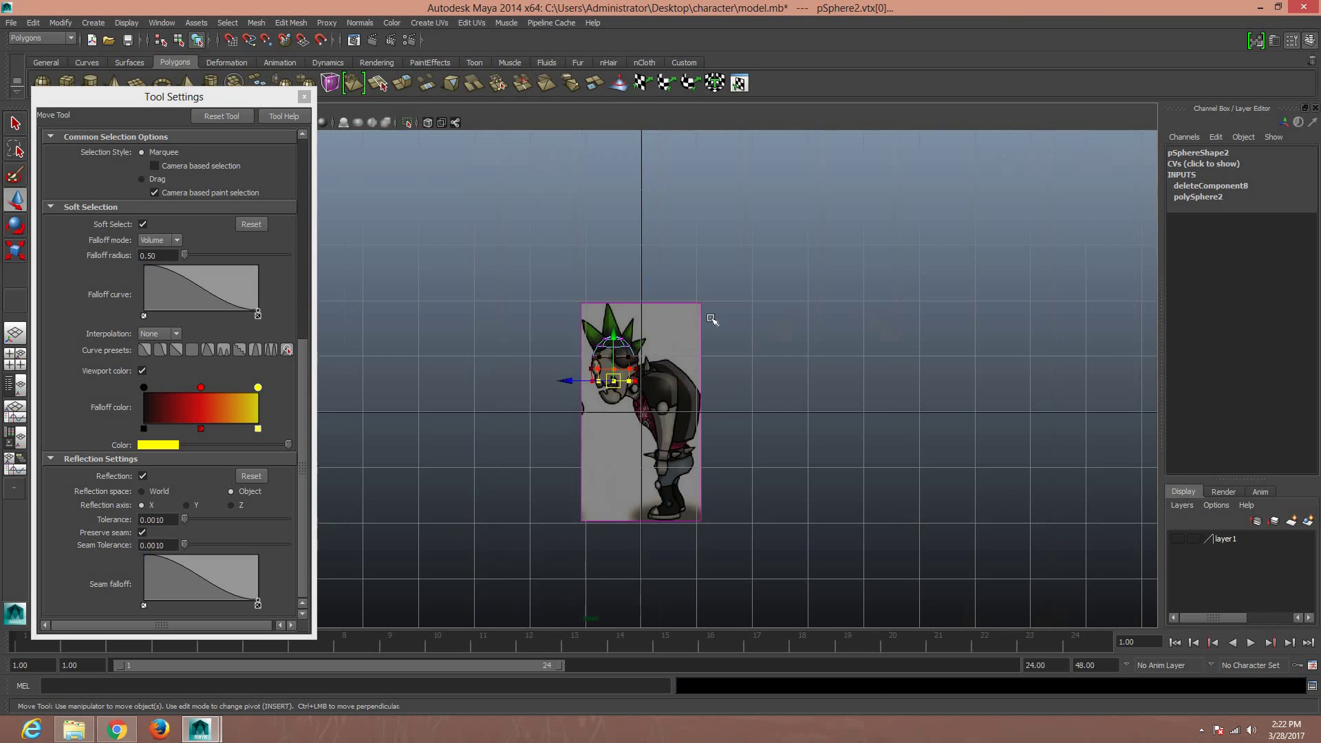
{"action": "scroll", "coordinate": [710, 309], "scroll_direction": "up", "scroll_amount": 1}
{"action": "scroll", "coordinate": [707, 303], "scroll_direction": "up", "scroll_amount": 2}
{"action": "scroll", "coordinate": [701, 293], "scroll_direction": "up", "scroll_amount": 1}
{"action": "scroll", "coordinate": [701, 294], "scroll_direction": "up", "scroll_amount": 2}
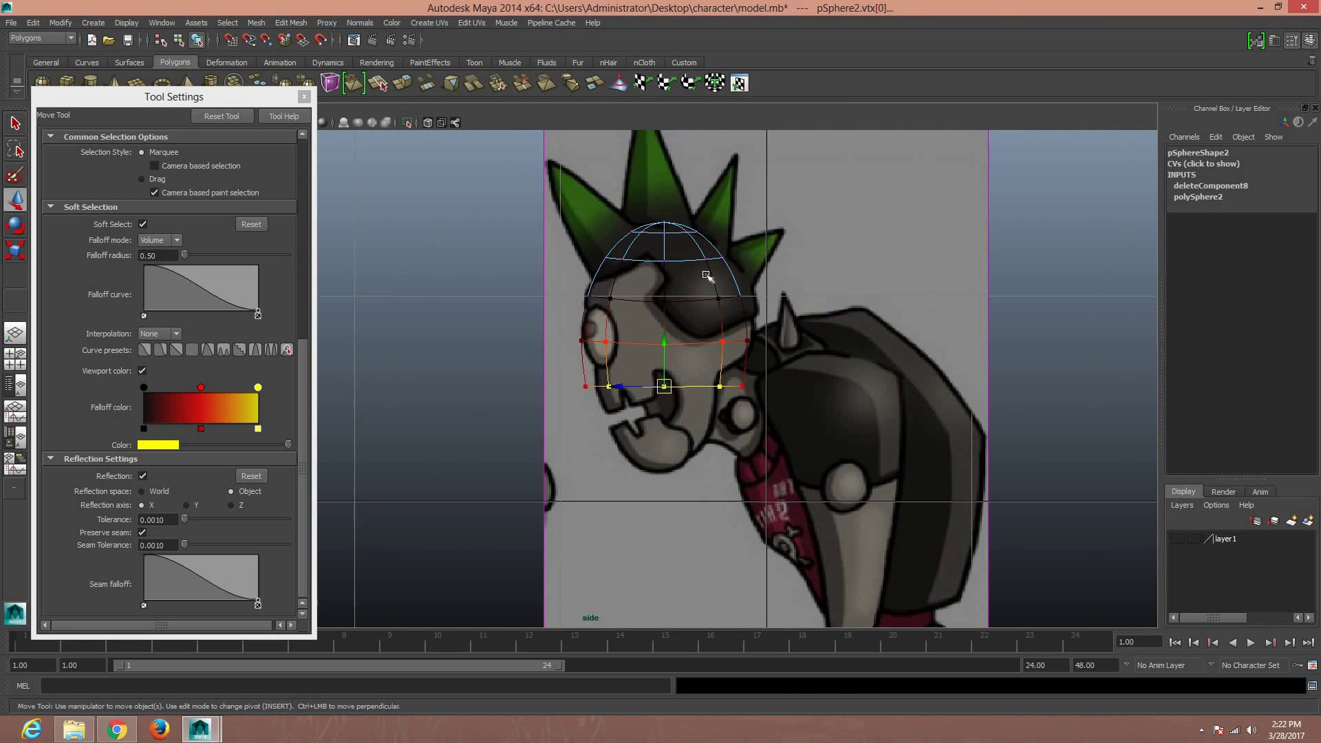
{"action": "scroll", "coordinate": [709, 268], "scroll_direction": "up", "scroll_amount": 1}
{"action": "left_click", "coordinate": [737, 250]}
{"action": "left_click_drag", "start_coordinate": [743, 253], "coordinate": [774, 254]}
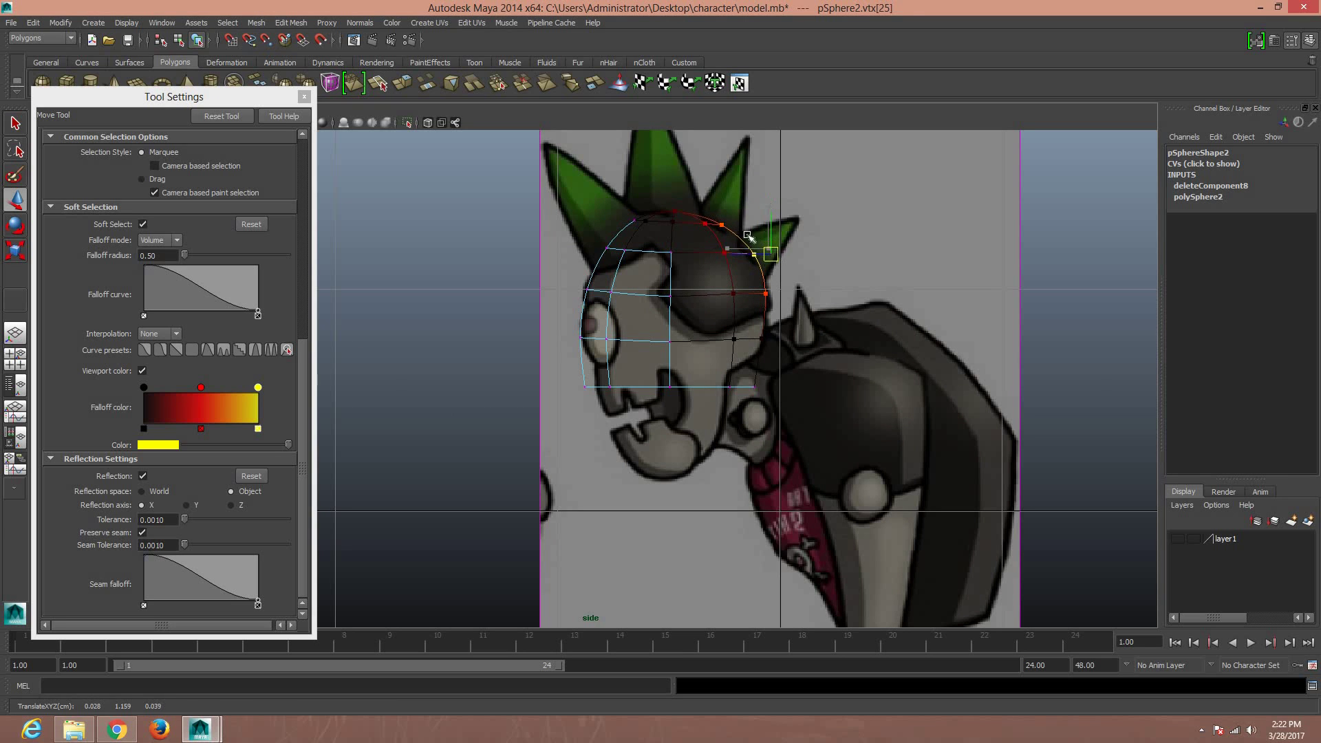
Pull the forehead, brow and face front out to the side profile
{"action": "left_click", "coordinate": [675, 207]}
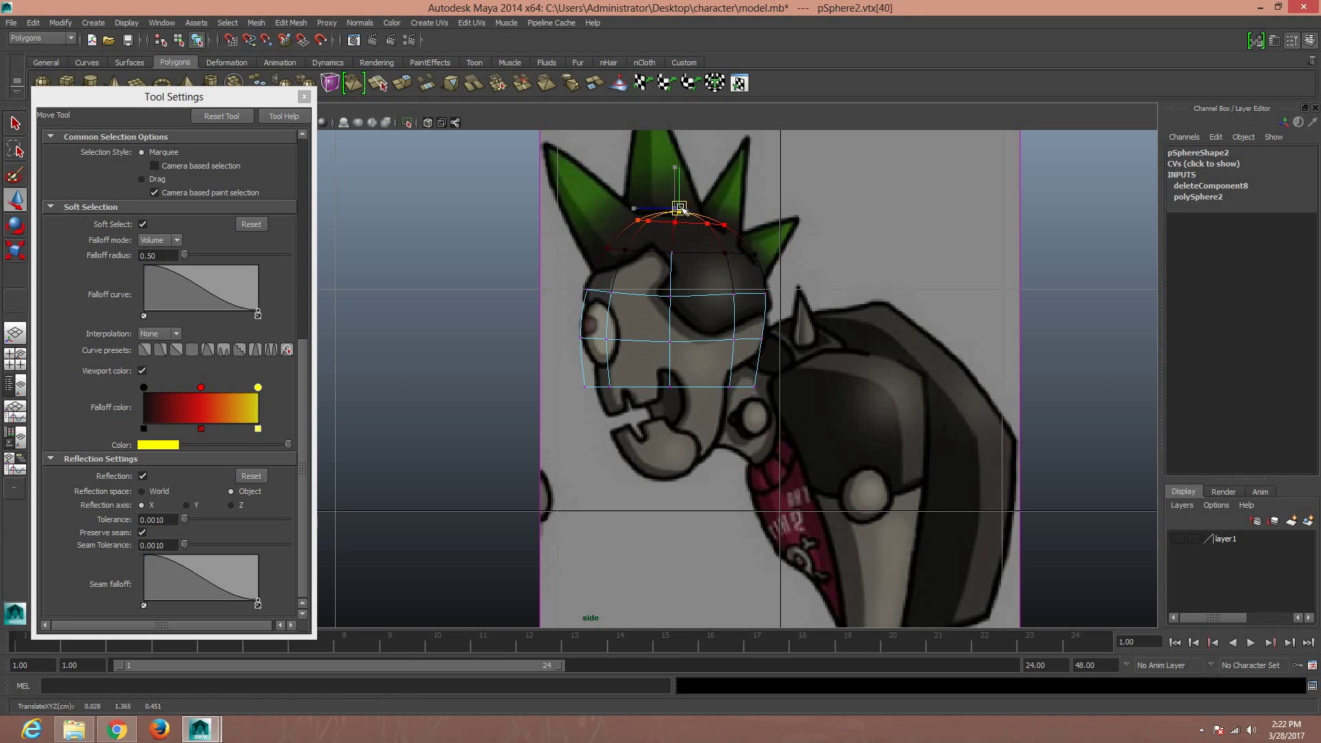
{"action": "left_click", "coordinate": [605, 248]}
{"action": "left_click_drag", "start_coordinate": [602, 249], "coordinate": [594, 249]}
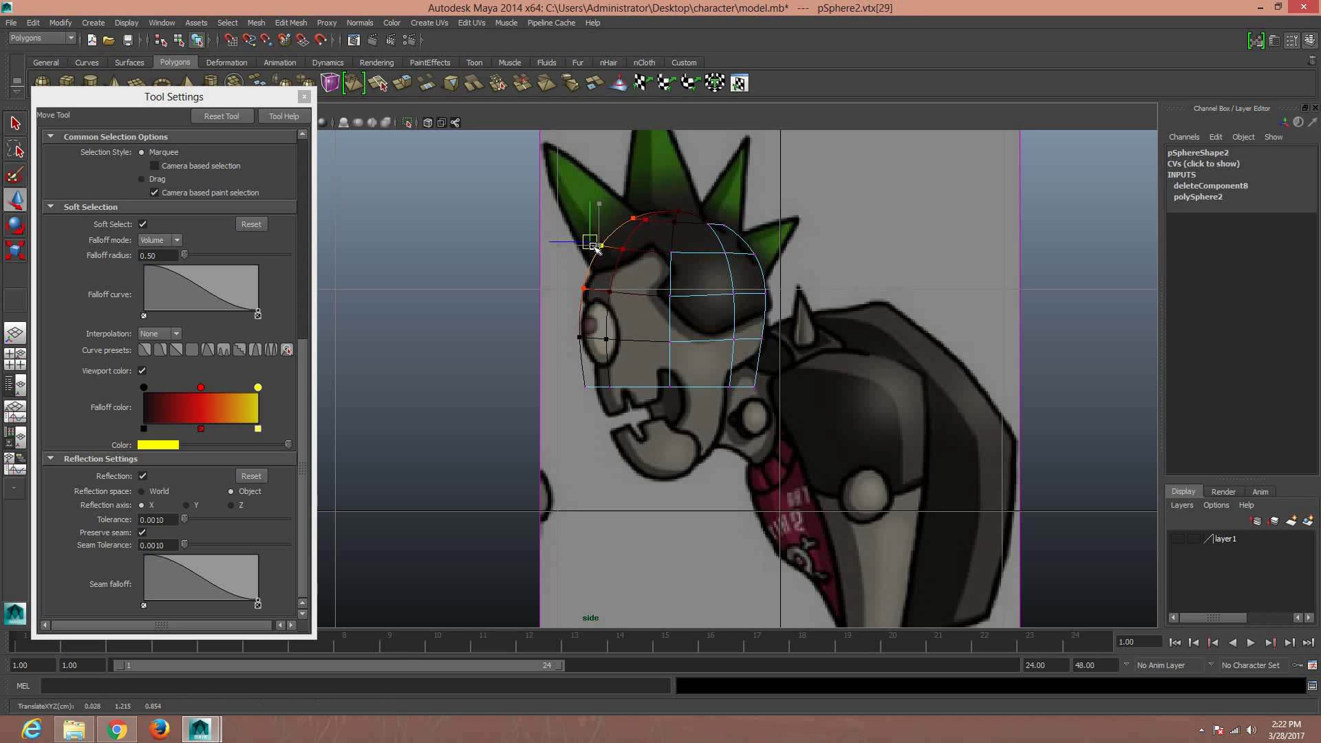
{"action": "left_click", "coordinate": [596, 362]}
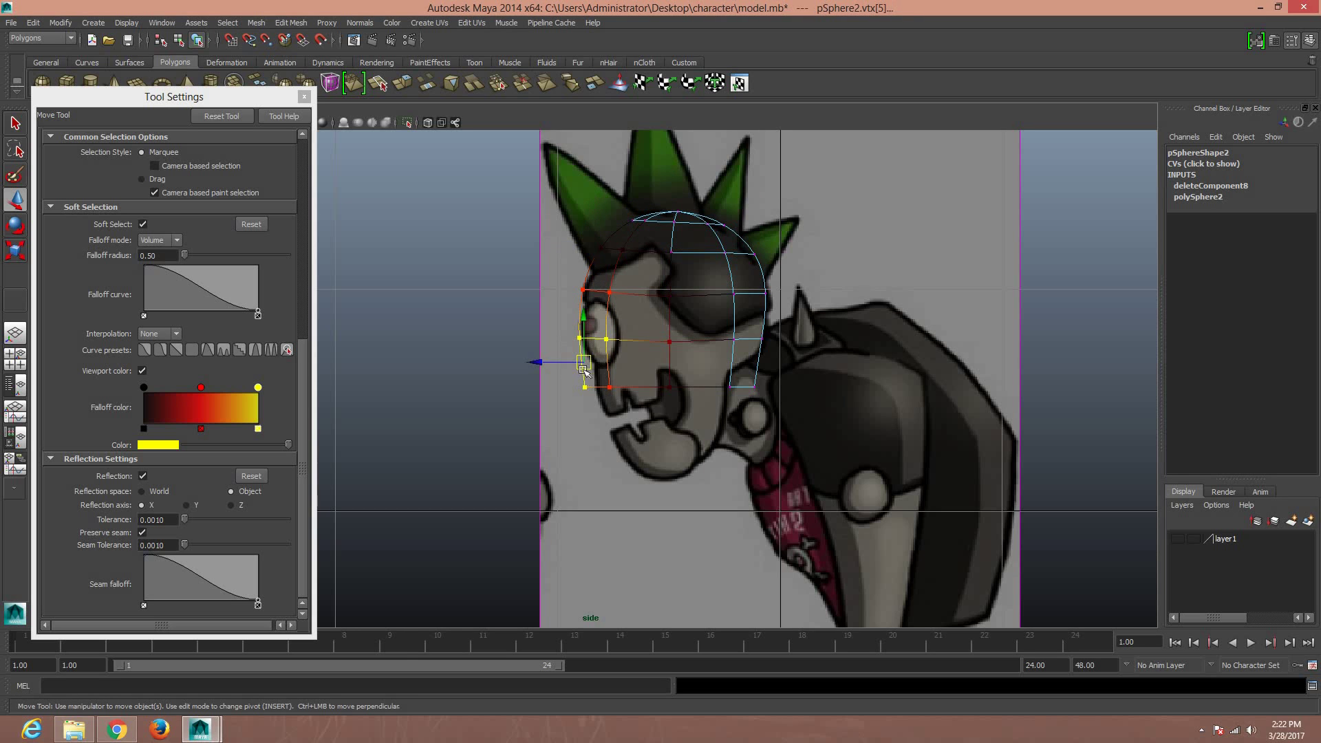
{"action": "left_click_drag", "start_coordinate": [533, 363], "coordinate": [538, 362]}
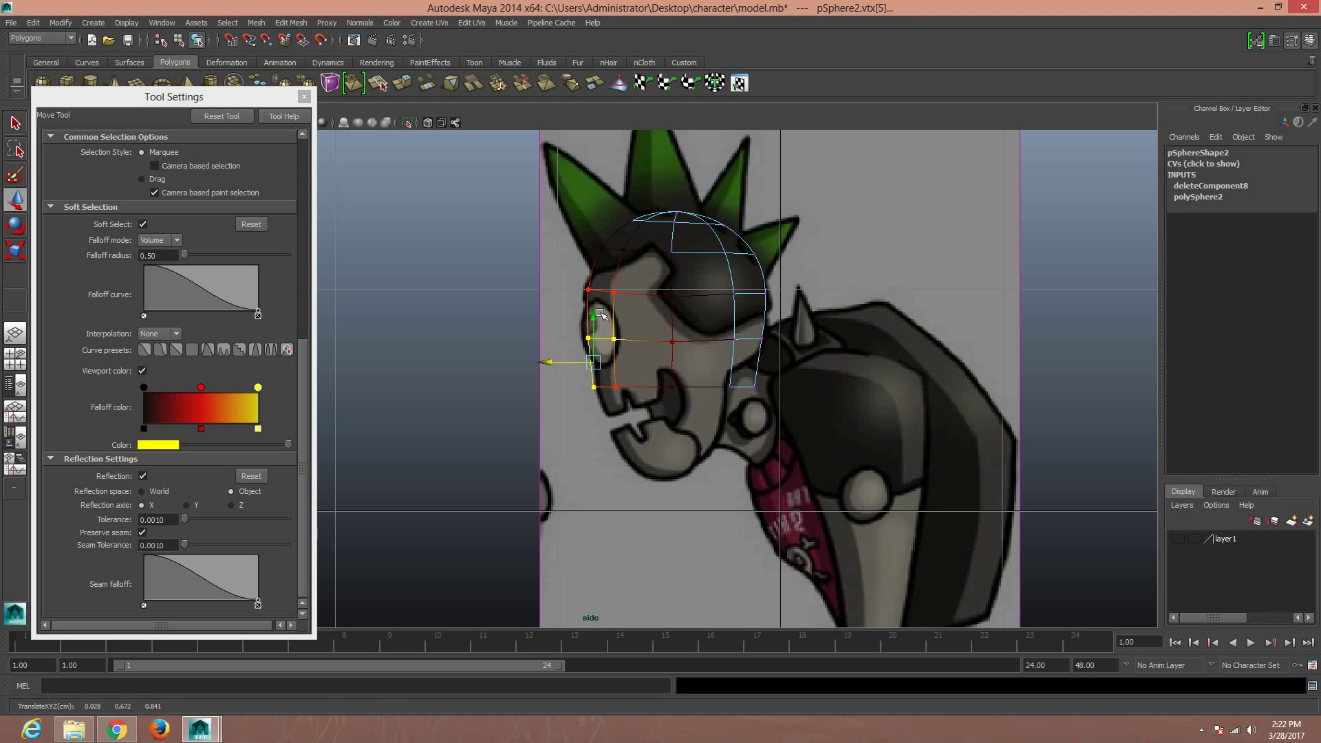
{"action": "left_click", "coordinate": [588, 289]}
{"action": "left_click_drag", "start_coordinate": [529, 289], "coordinate": [526, 290]}
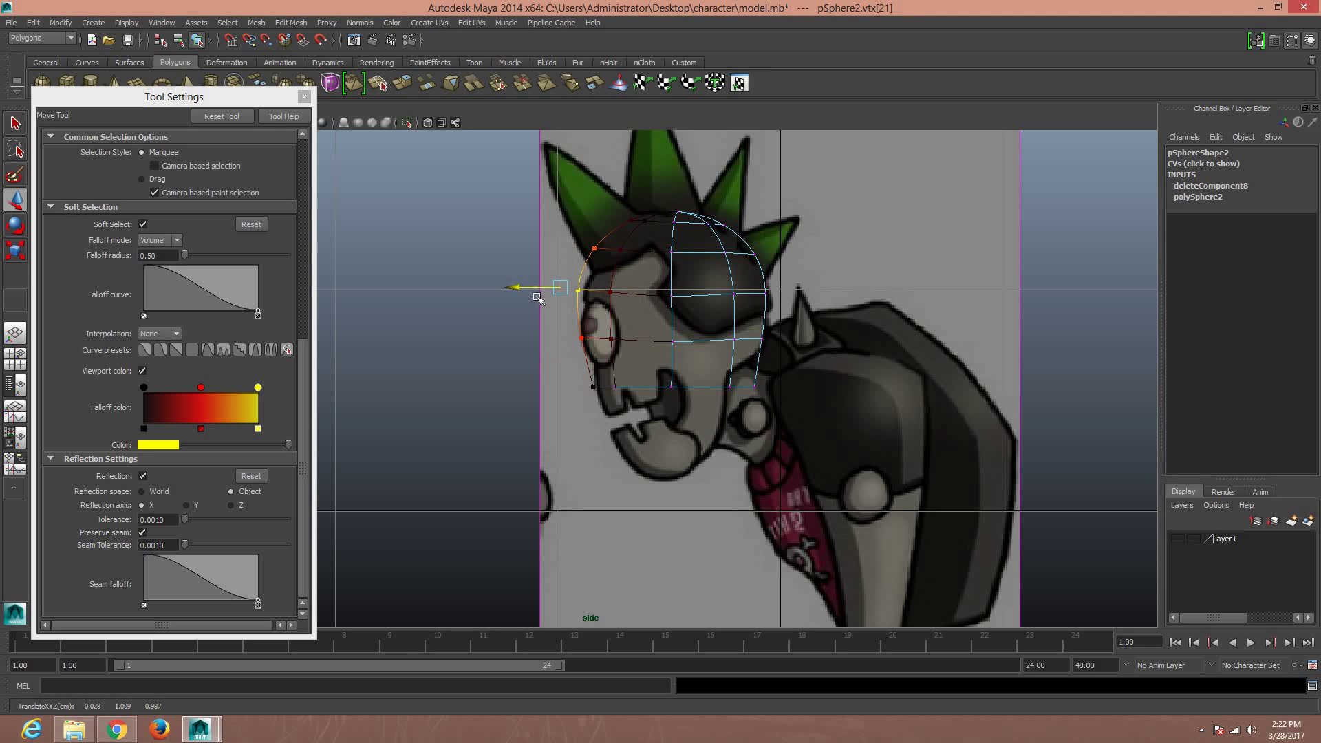
Fit the back of the head to the skull and return to object mode
{"action": "mouse_move", "coordinate": [635, 397]}
{"action": "left_mouse_down"}
{"action": "mouse_move", "coordinate": [583, 375]}
{"action": "mouse_move", "coordinate": [571, 347]}
{"action": "left_mouse_up"}
{"action": "left_click", "coordinate": [586, 338]}
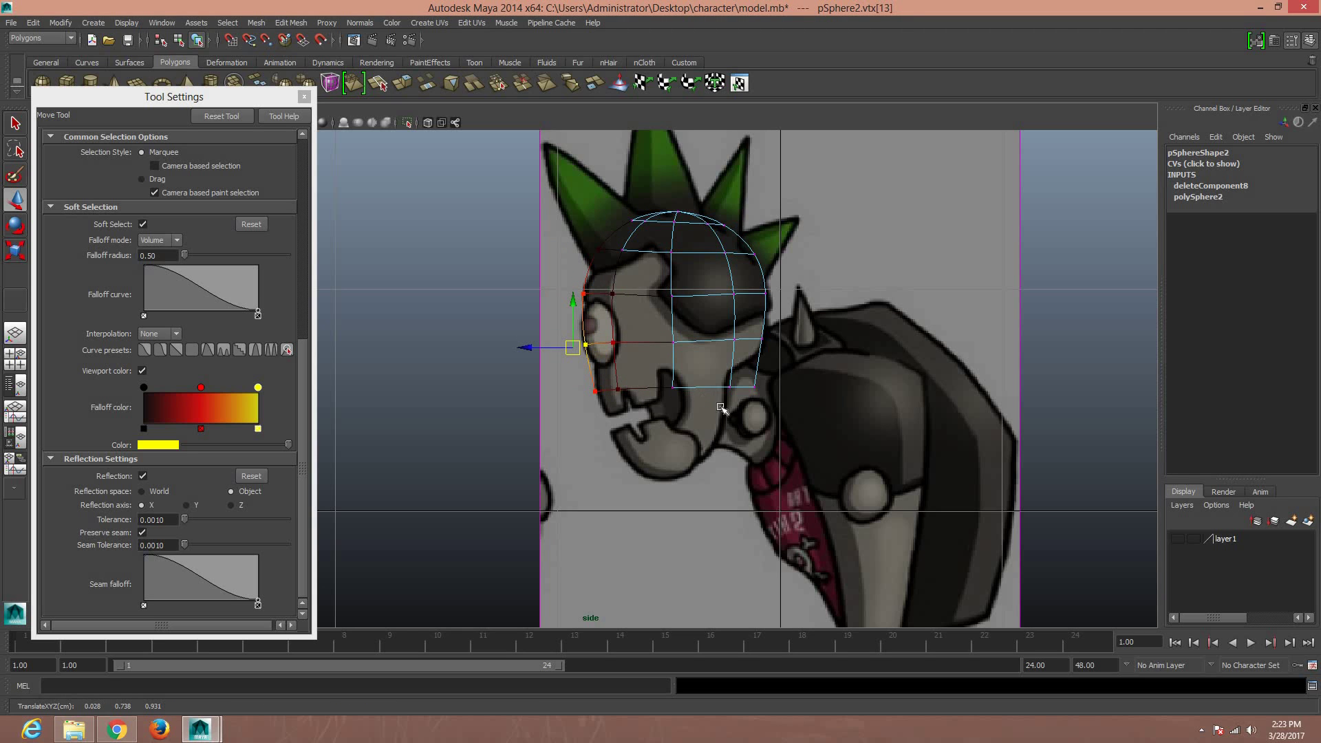
{"action": "left_click", "coordinate": [763, 338]}
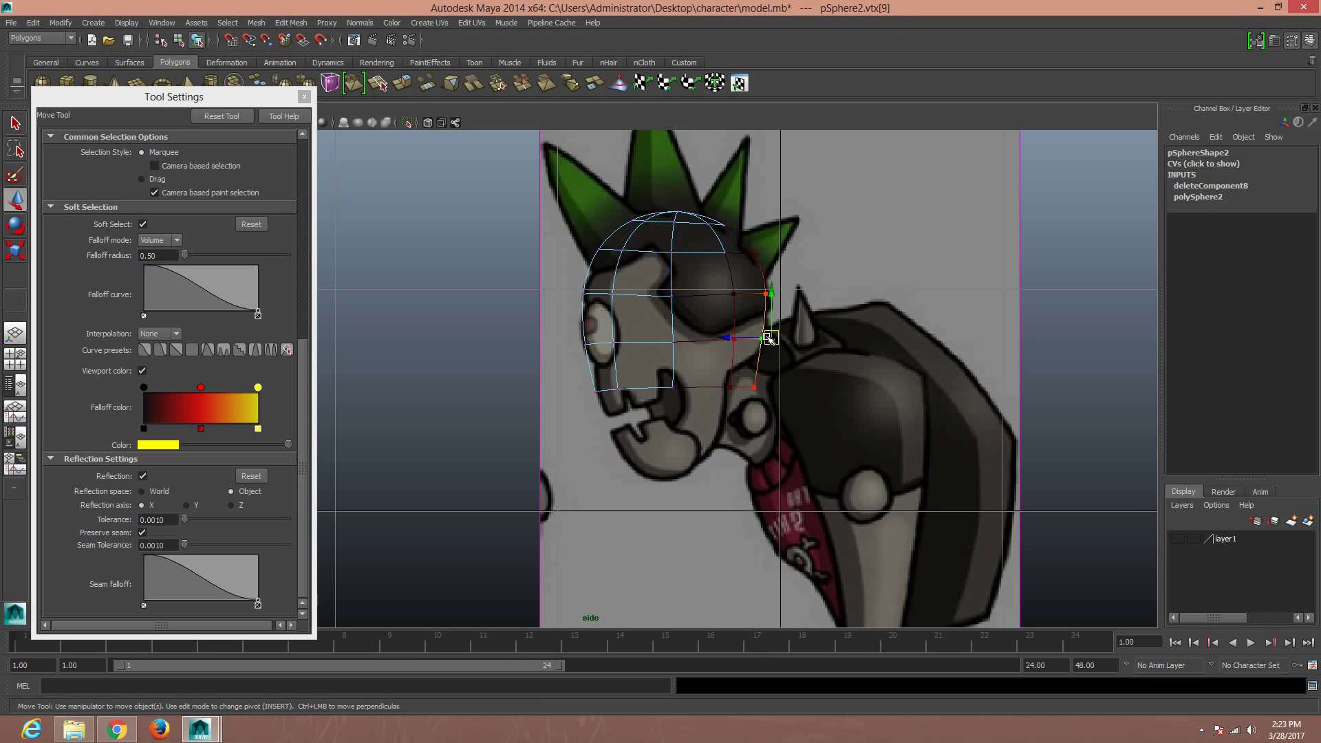
{"action": "left_click_drag", "start_coordinate": [772, 334], "coordinate": [772, 346]}
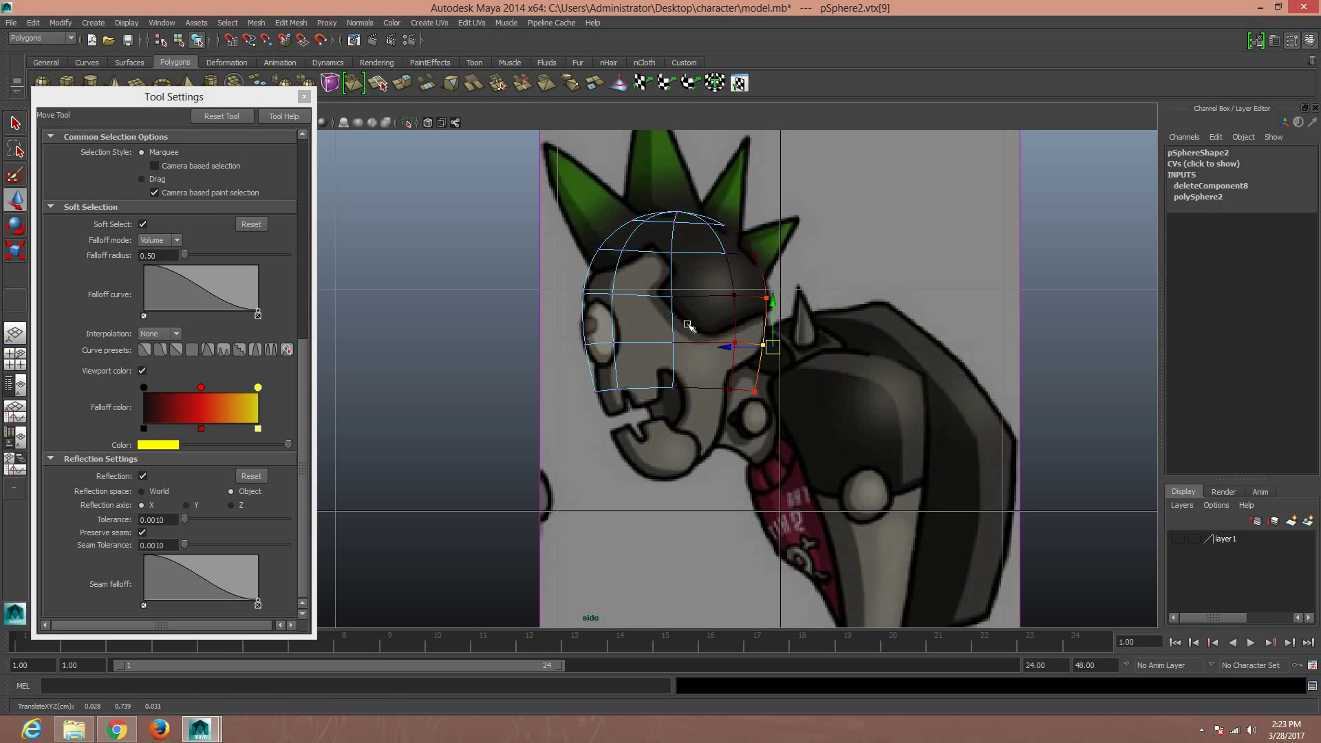
{"action": "right_click_drag", "start_coordinate": [688, 324], "coordinate": [737, 308]}
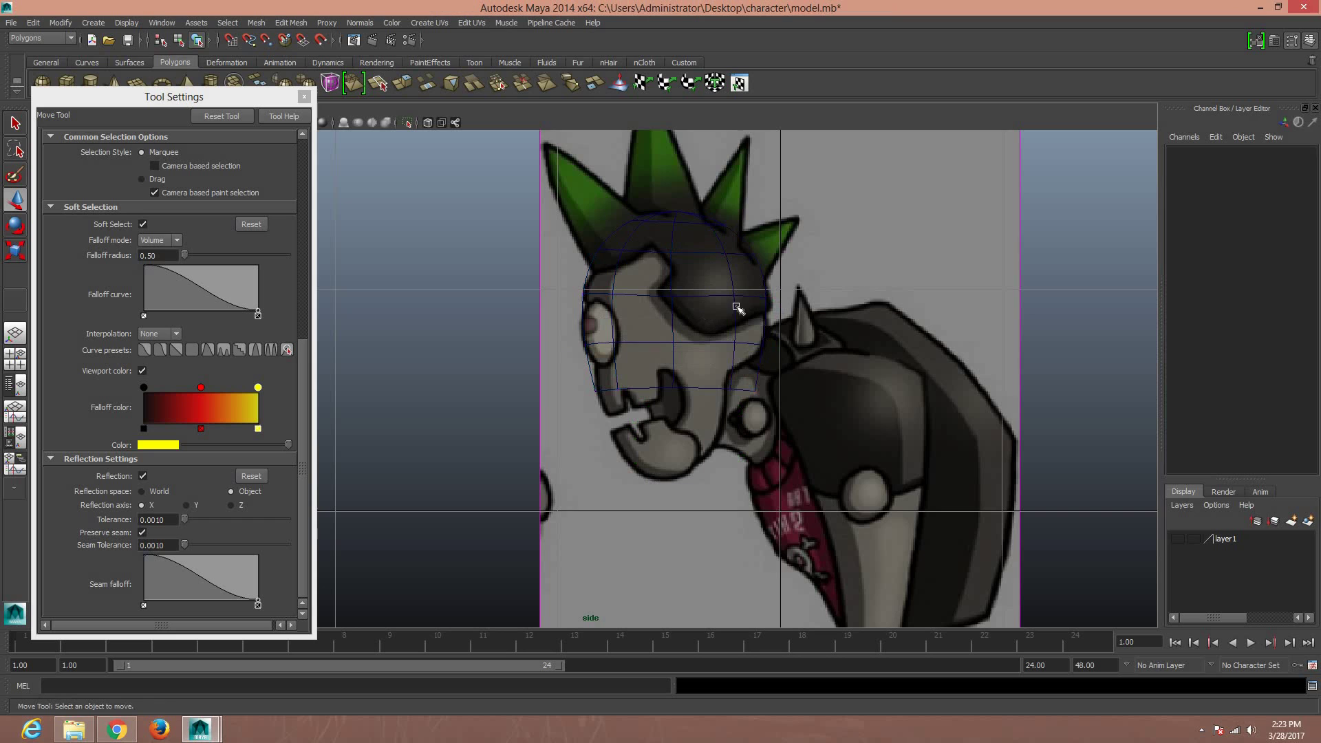
Turn off soft selection and reflection, close the Move tool settings, and save
{"action": "left_click", "coordinate": [142, 223]}
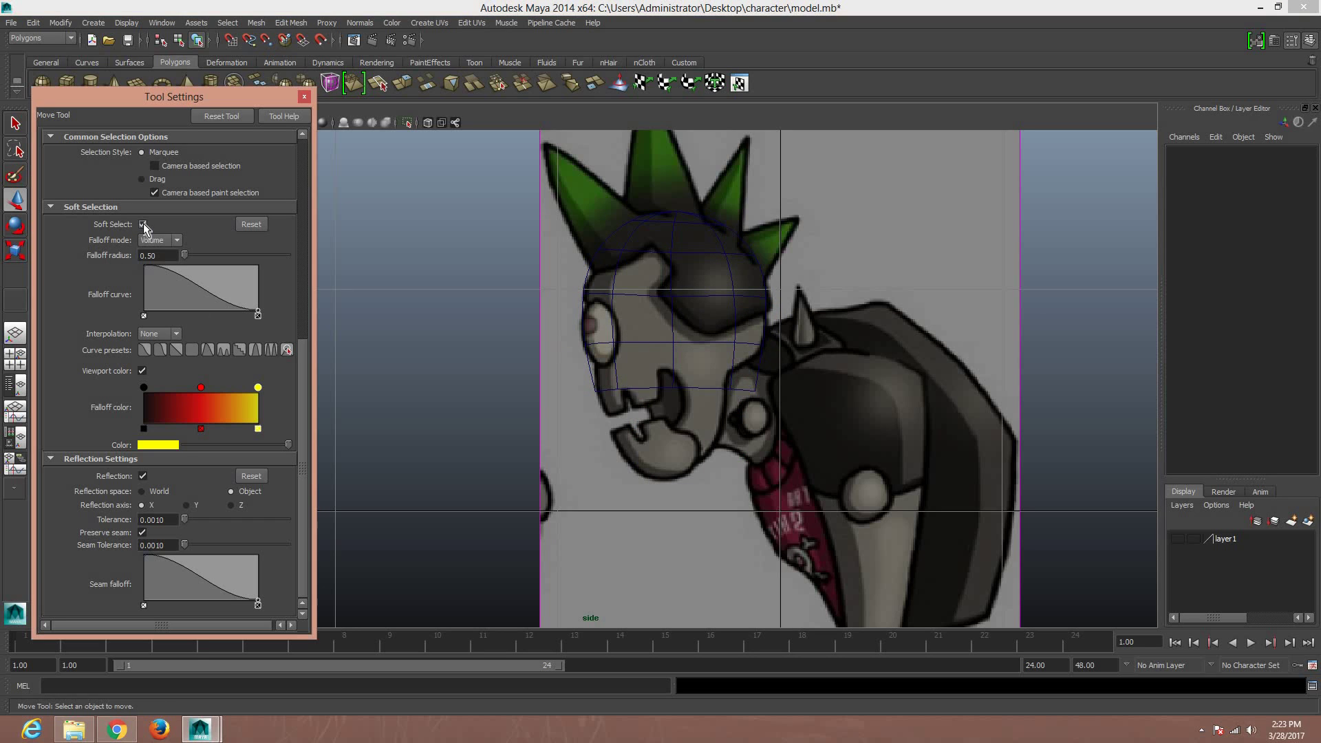
{"action": "left_click", "coordinate": [144, 474]}
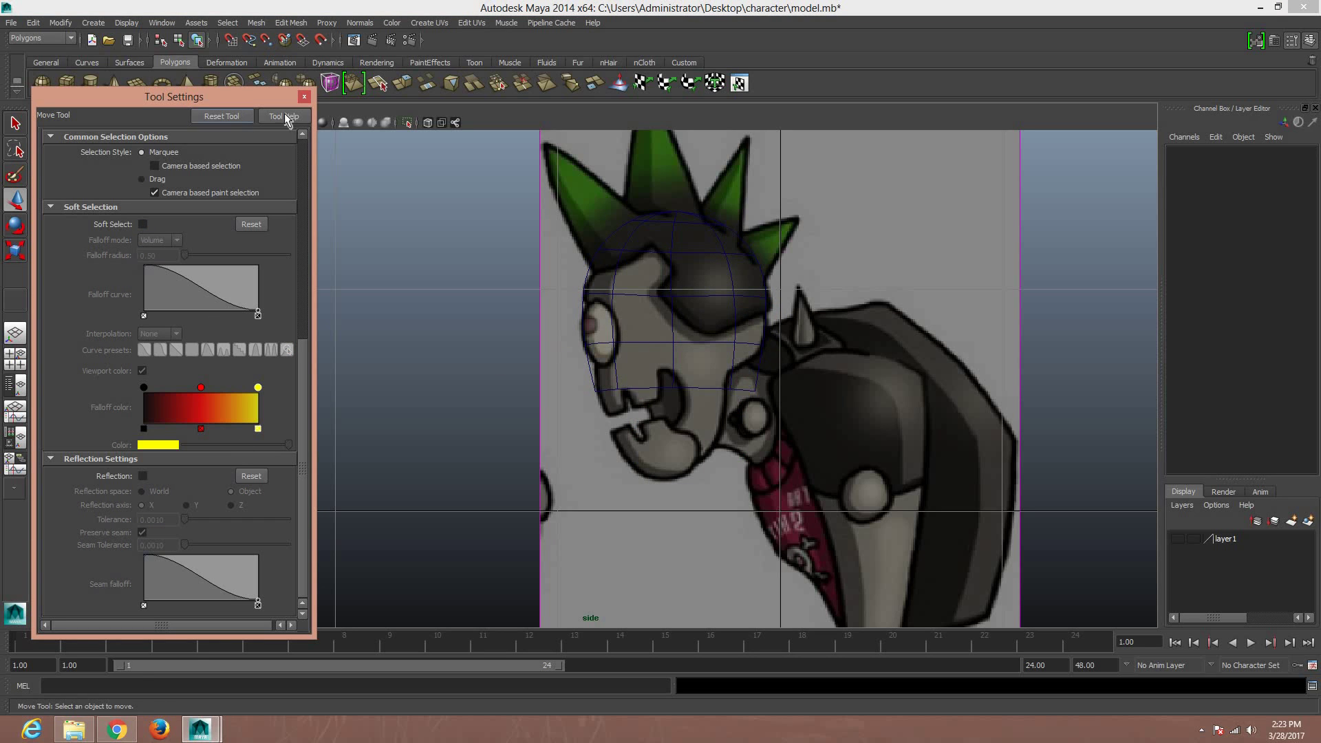
{"action": "left_click", "coordinate": [304, 97]}
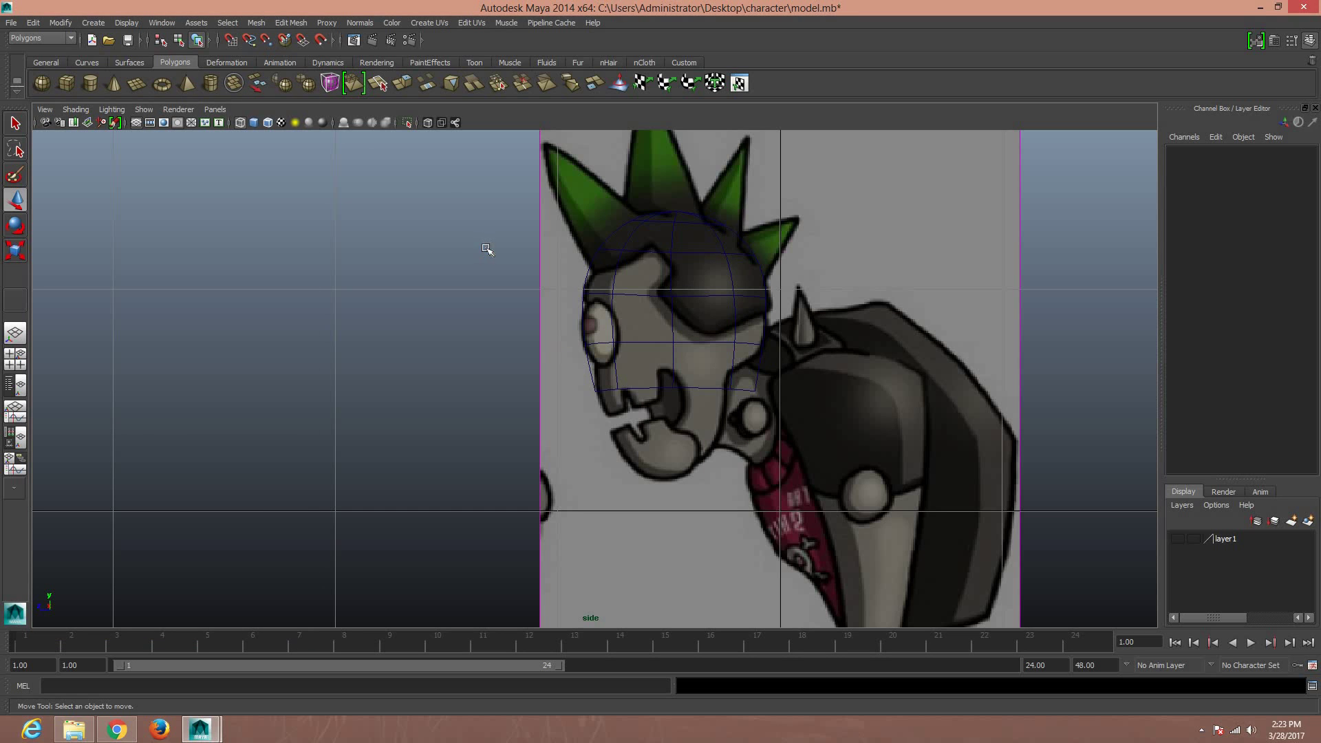
{"action": "key", "text": "ctrl+s"}
Raise the lower front and bottom-edge vertices of the dome
{"action": "right_click", "coordinate": [623, 331]}
{"action": "right_click_drag", "start_coordinate": [619, 356], "coordinate": [604, 373]}
{"action": "mouse_move", "coordinate": [638, 406]}
{"action": "left_mouse_down"}
{"action": "mouse_move", "coordinate": [586, 380]}
{"action": "mouse_move", "coordinate": [603, 377]}
{"action": "left_mouse_up"}
{"action": "mouse_move", "coordinate": [701, 378]}
{"action": "left_mouse_down"}
{"action": "mouse_move", "coordinate": [721, 396]}
{"action": "mouse_move", "coordinate": [720, 374]}
{"action": "mouse_move", "coordinate": [753, 356]}
{"action": "left_mouse_up"}
{"action": "left_click", "coordinate": [751, 373]}
{"action": "left_click", "coordinate": [733, 374]}
{"action": "left_click", "coordinate": [744, 366]}
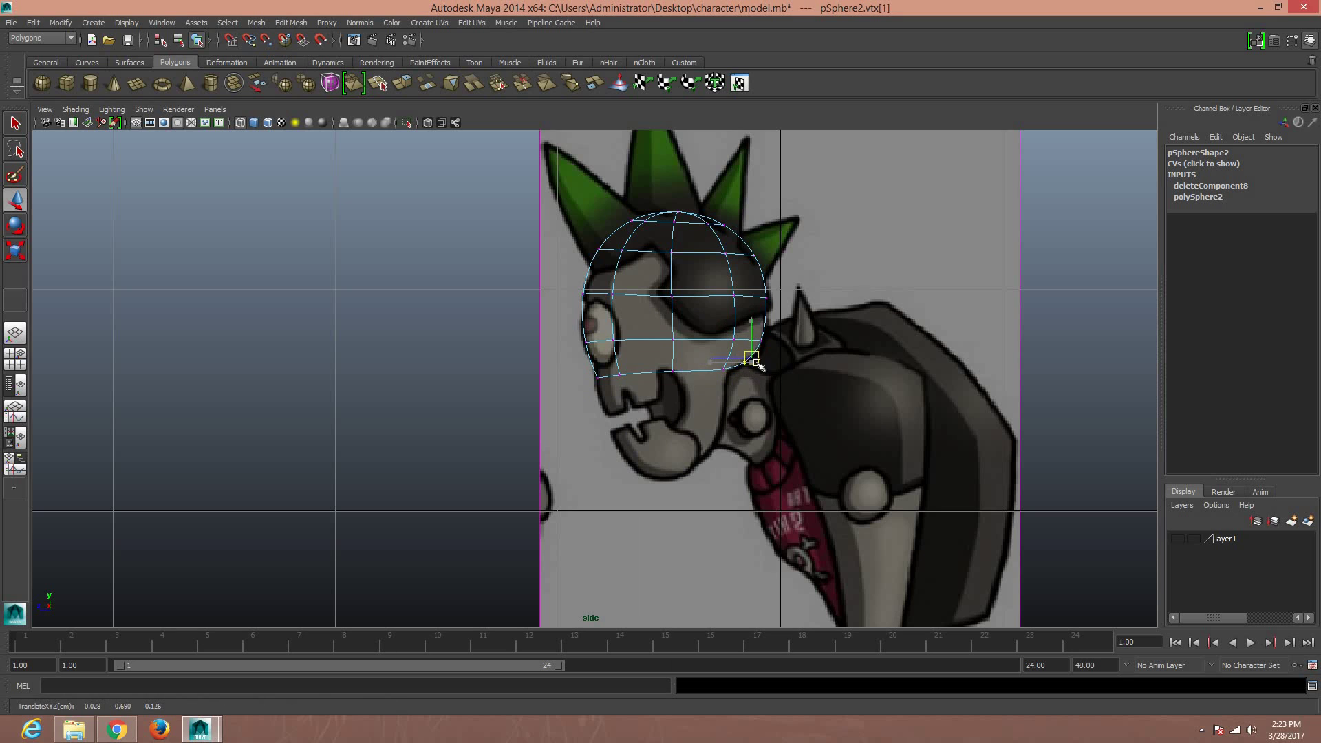
Adjust the back-of-head vertex, nudge the chin vertex to the jaw, and save model.mb
{"action": "left_click", "coordinate": [769, 294]}
{"action": "left_click", "coordinate": [593, 266]}
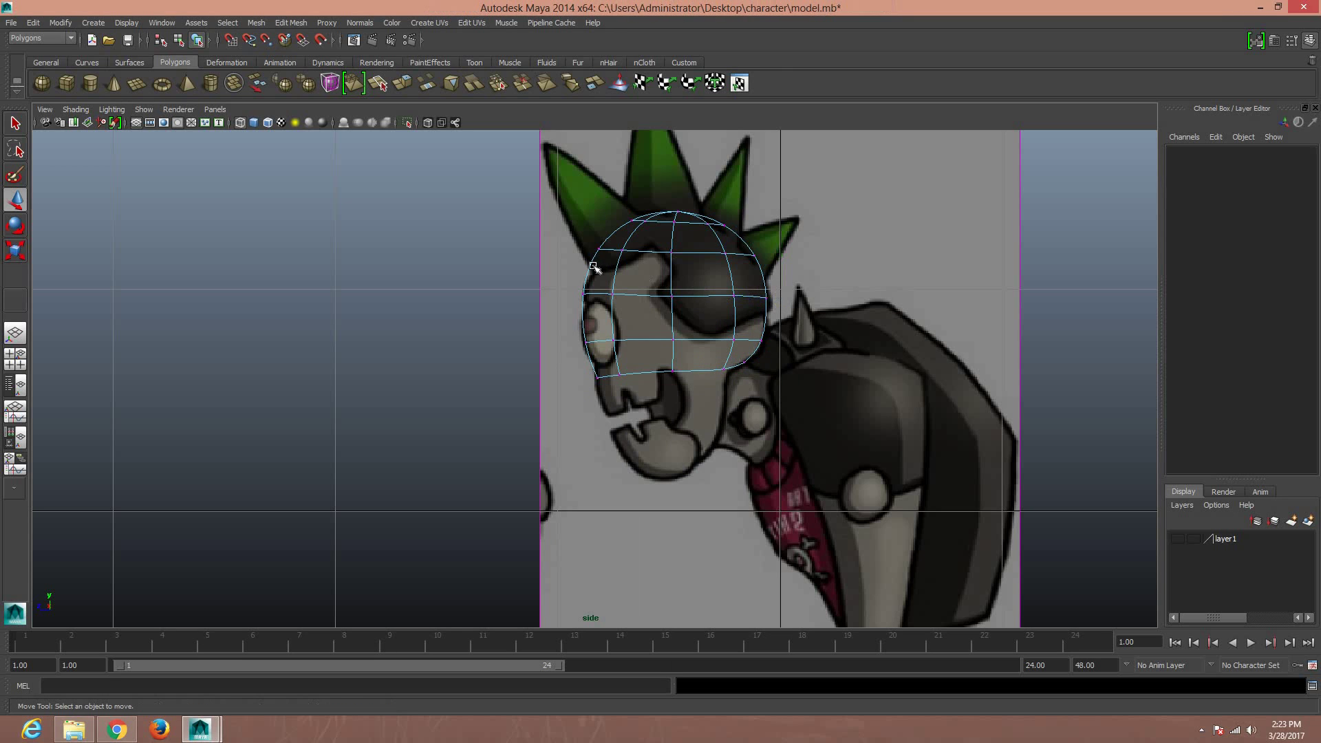
{"action": "left_click", "coordinate": [778, 306]}
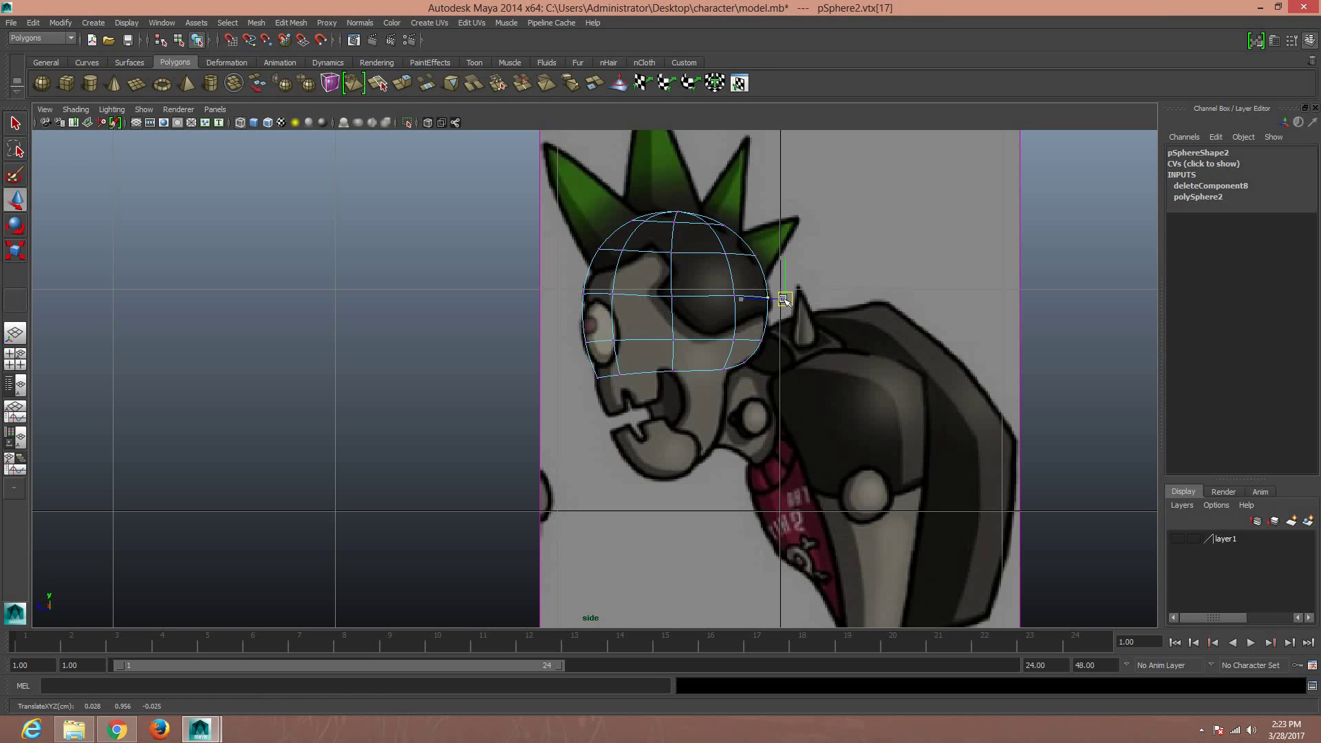
{"action": "key", "text": "ctrl+s"}
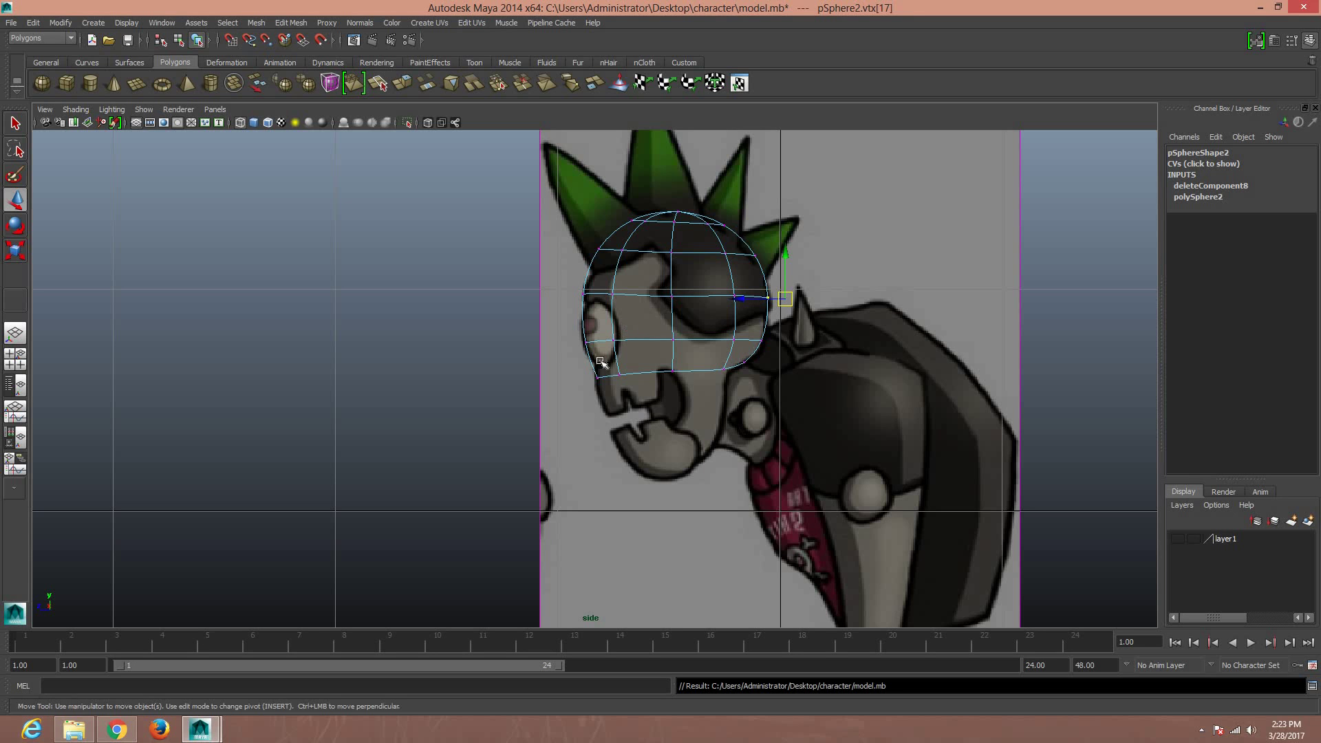
{"action": "scroll", "coordinate": [609, 375], "scroll_direction": "up", "scroll_amount": 1}
{"action": "scroll", "coordinate": [598, 378], "scroll_direction": "up", "scroll_amount": 1}
{"action": "left_click", "coordinate": [600, 382]}
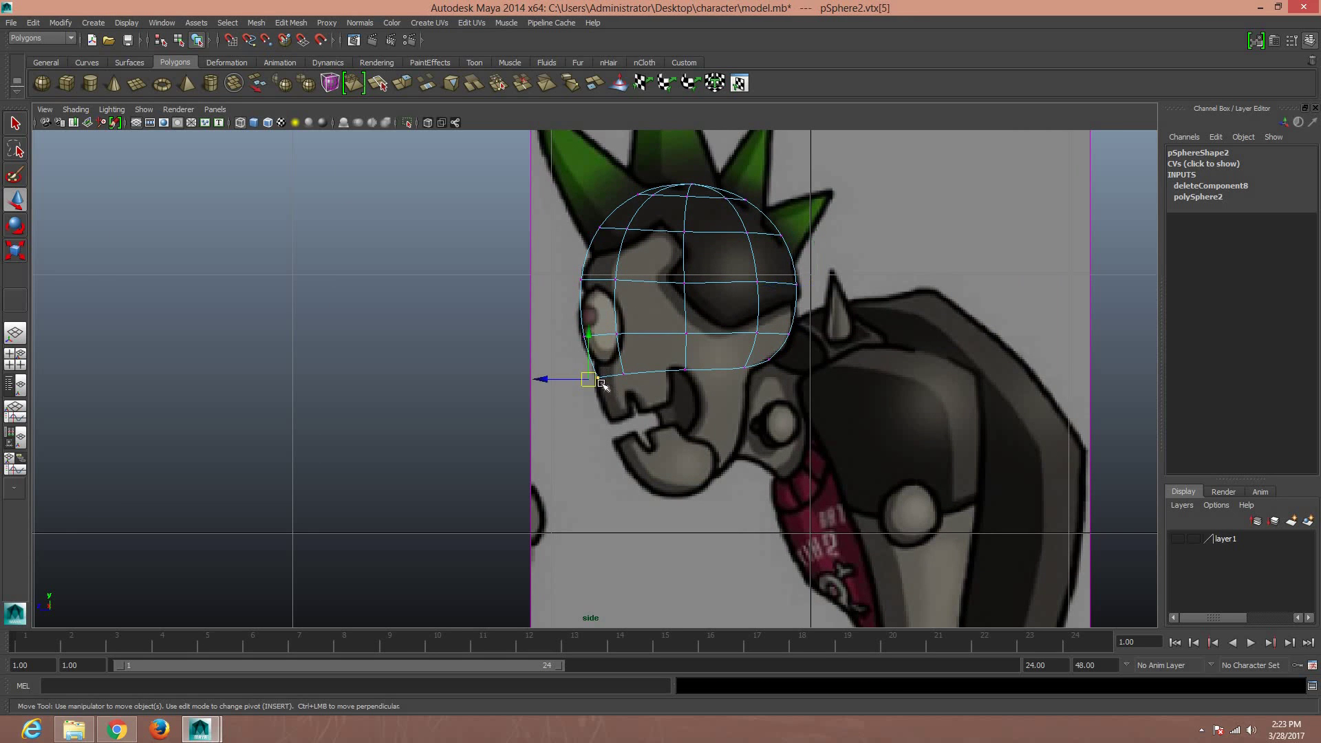
{"action": "left_click_drag", "start_coordinate": [588, 382], "coordinate": [597, 382]}
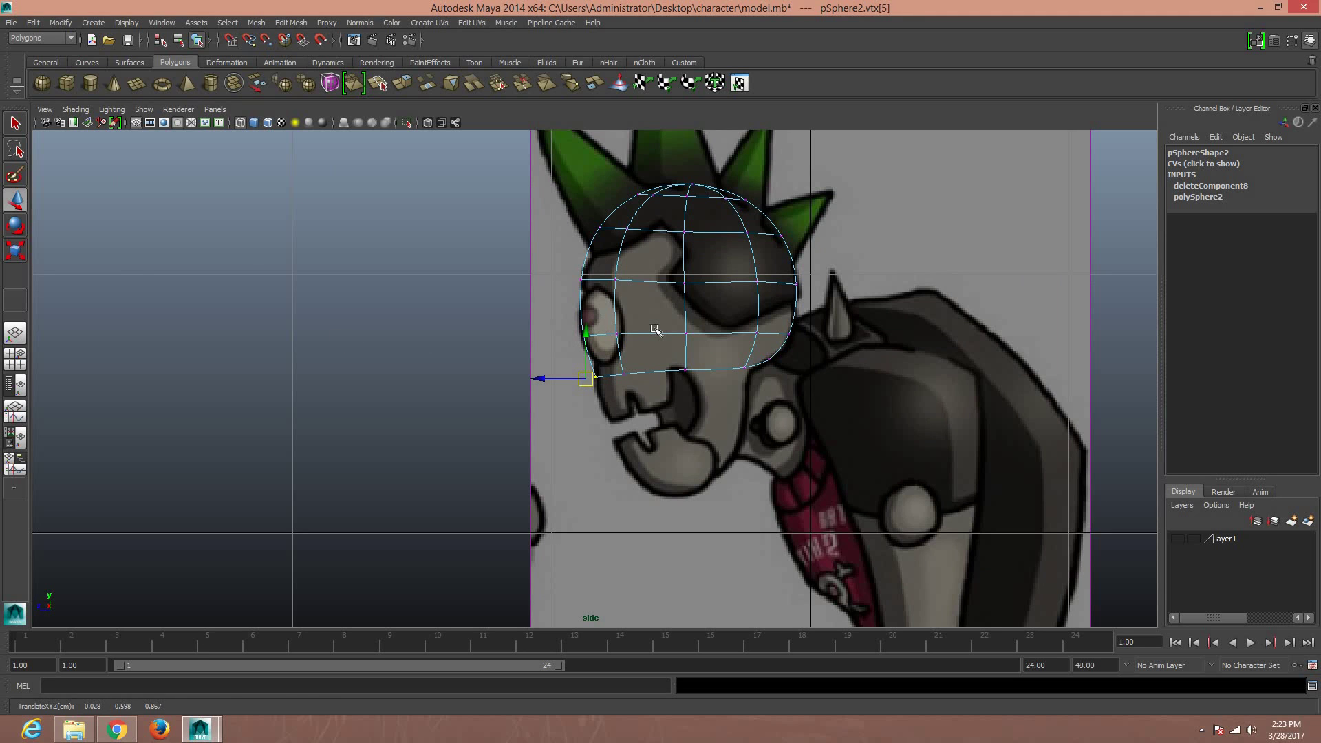
{"action": "key", "text": "ctrl+s"}
Delete the left-half faces in the front view, leaving a half-head mesh
{"action": "key", "text": "space"}
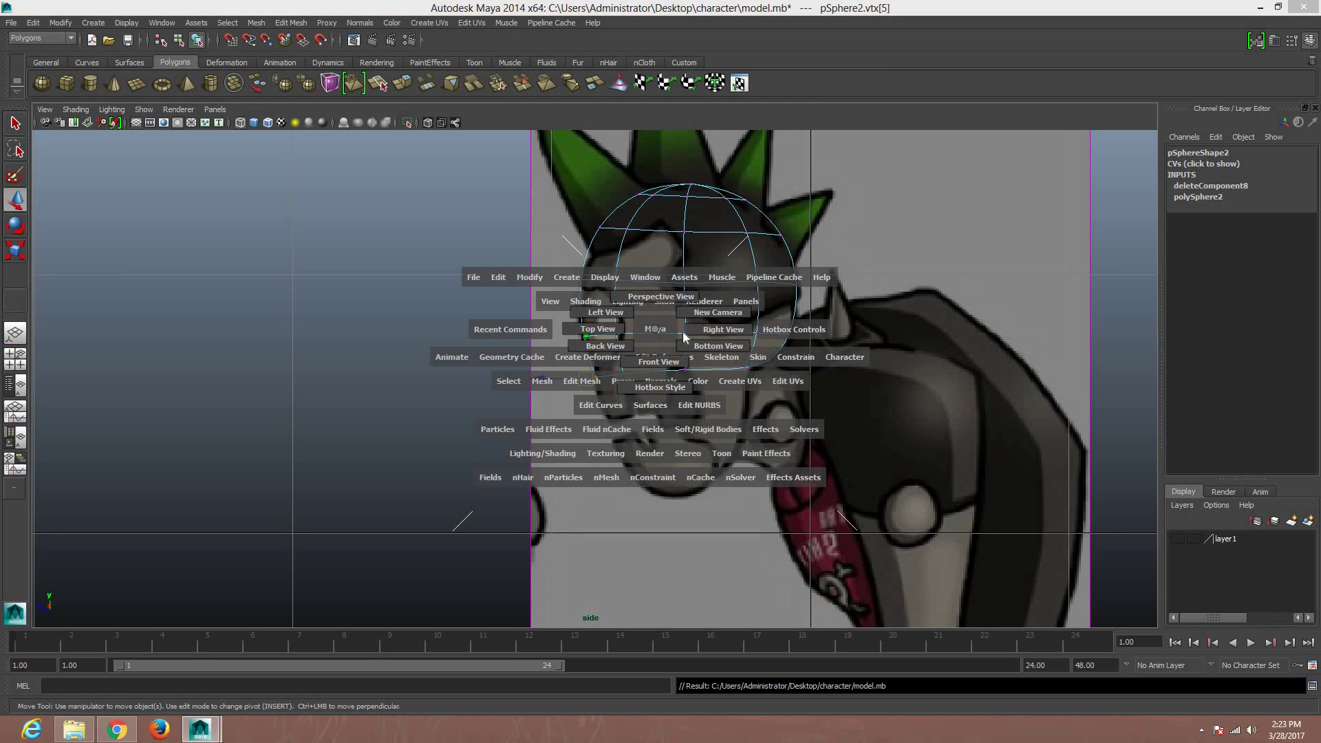
{"action": "left_click_drag", "start_coordinate": [660, 333], "coordinate": [658, 358]}
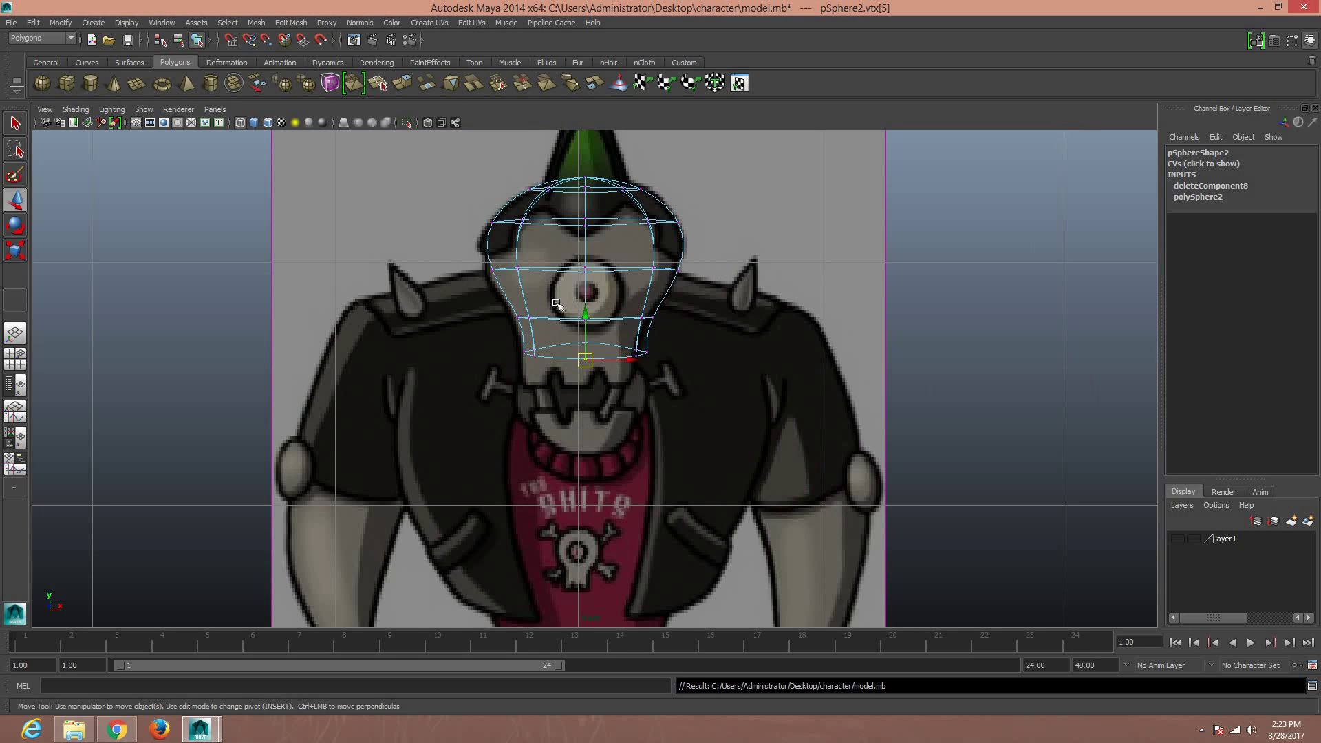
{"action": "mouse_move", "coordinate": [556, 304]}
{"action": "right_mouse_down"}
{"action": "mouse_move", "coordinate": [549, 334]}
{"action": "mouse_move", "coordinate": [455, 189]}
{"action": "right_mouse_up"}
{"action": "left_click_drag", "start_coordinate": [516, 204], "coordinate": [560, 401]}
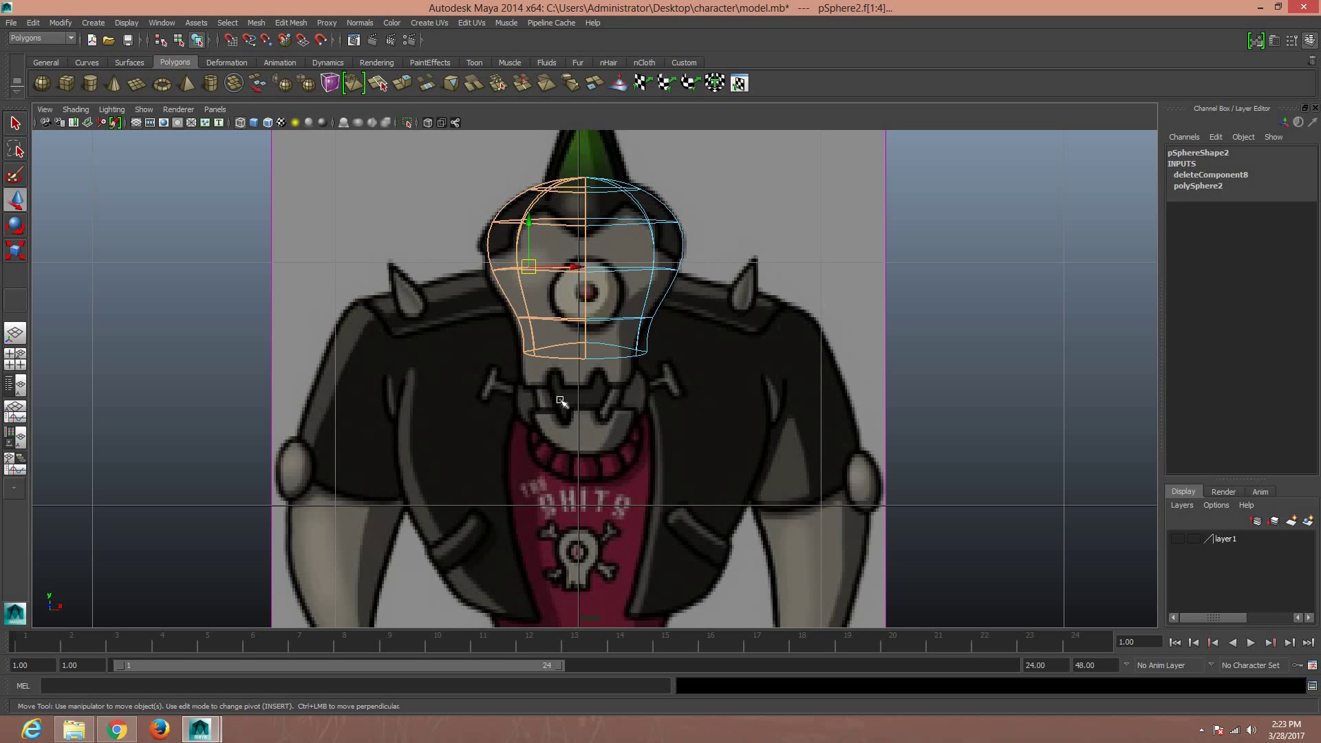
{"action": "key", "text": "Delete"}
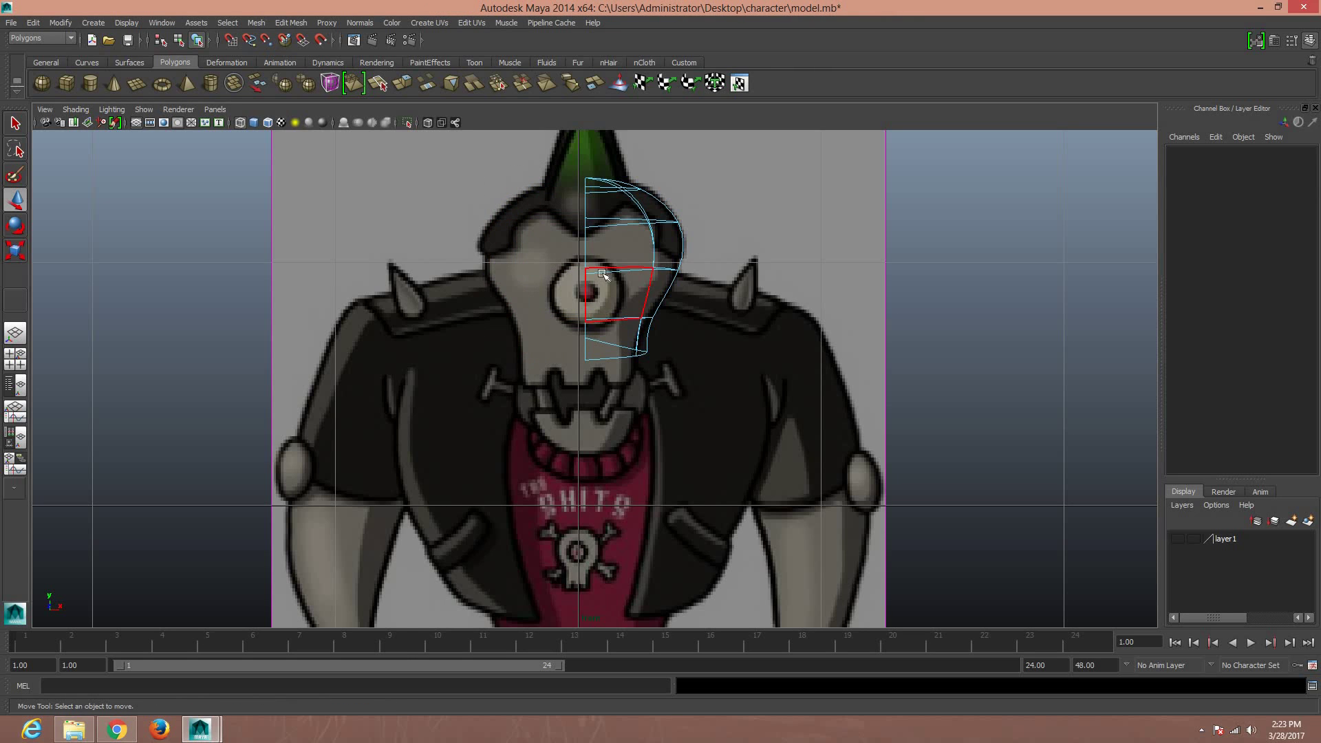
{"action": "right_click_drag", "start_coordinate": [602, 274], "coordinate": [645, 259]}
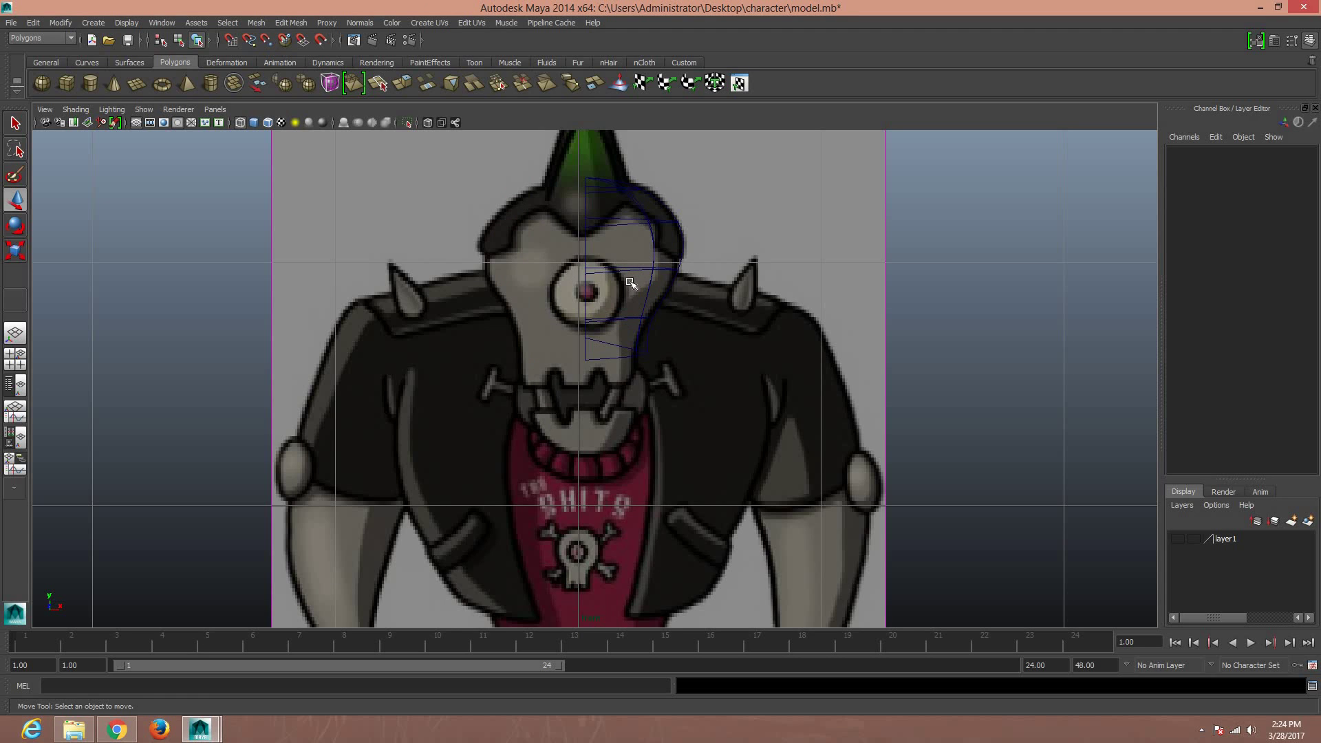
Return to the side view and put the sphere into vertex mode
{"action": "key", "text": "space"}
{"action": "left_click_drag", "start_coordinate": [653, 287], "coordinate": [676, 282]}
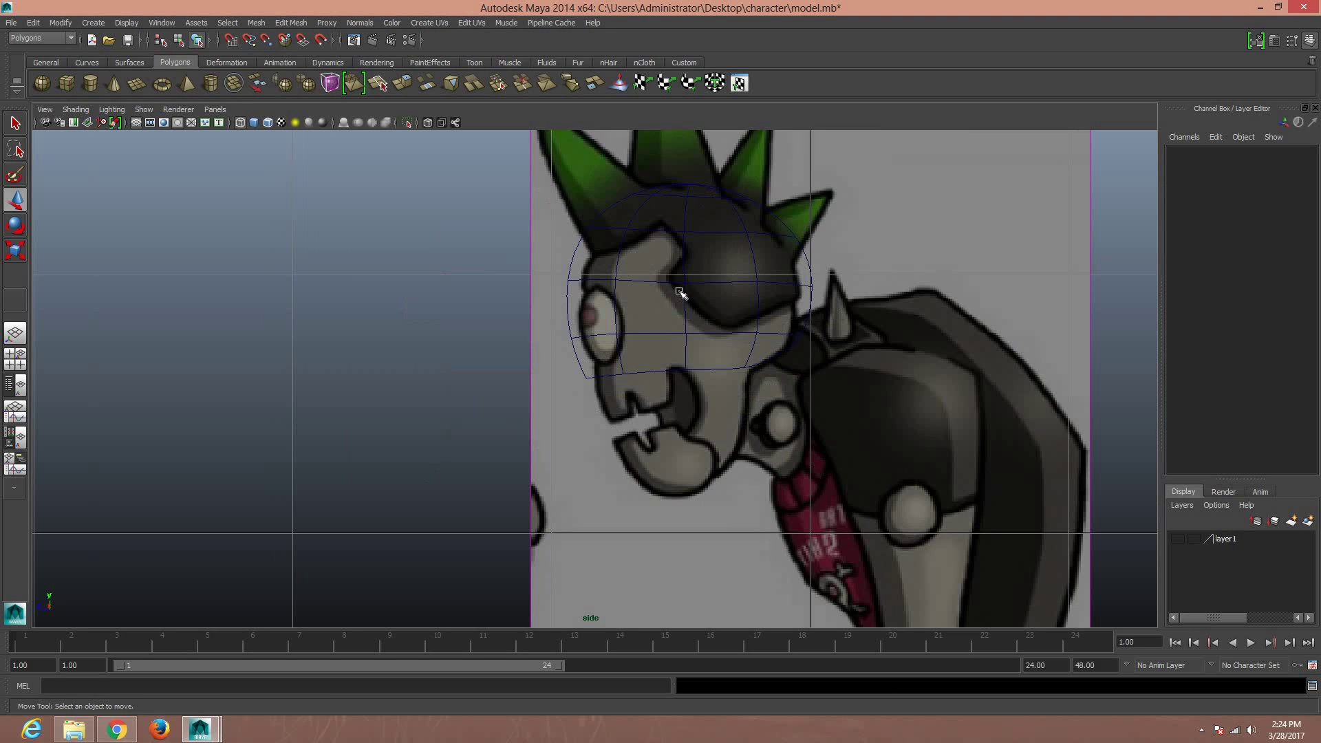
{"action": "scroll", "coordinate": [651, 342], "scroll_direction": "up", "scroll_amount": 2}
{"action": "right_click", "coordinate": [592, 321]}
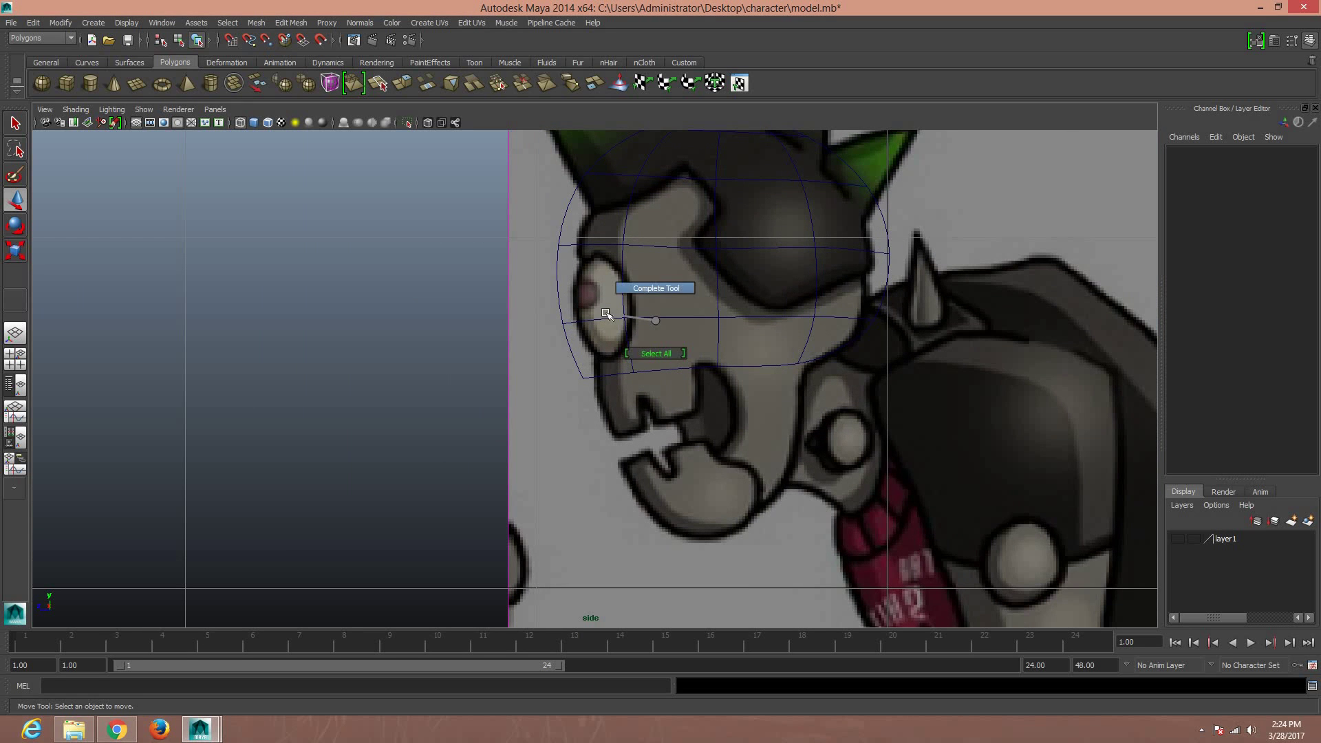
{"action": "right_click_drag", "start_coordinate": [592, 320], "coordinate": [546, 318]}
{"action": "scroll", "coordinate": [554, 286], "scroll_direction": "down", "scroll_amount": 3}
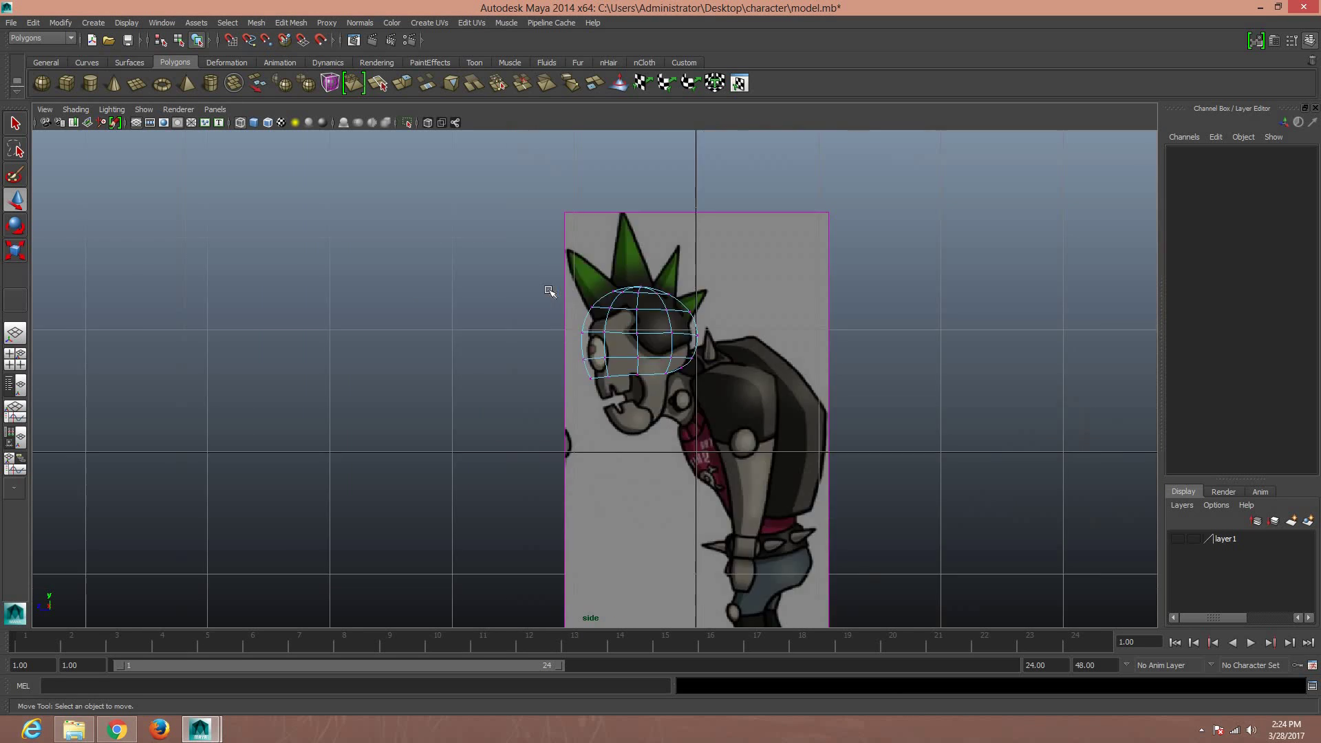
{"action": "scroll", "coordinate": [571, 299], "scroll_direction": "down", "scroll_amount": 1}
{"action": "scroll", "coordinate": [571, 299], "scroll_direction": "up", "scroll_amount": 2}
{"action": "scroll", "coordinate": [571, 300], "scroll_direction": "up", "scroll_amount": 2}
{"action": "scroll", "coordinate": [549, 269], "scroll_direction": "up", "scroll_amount": 2}
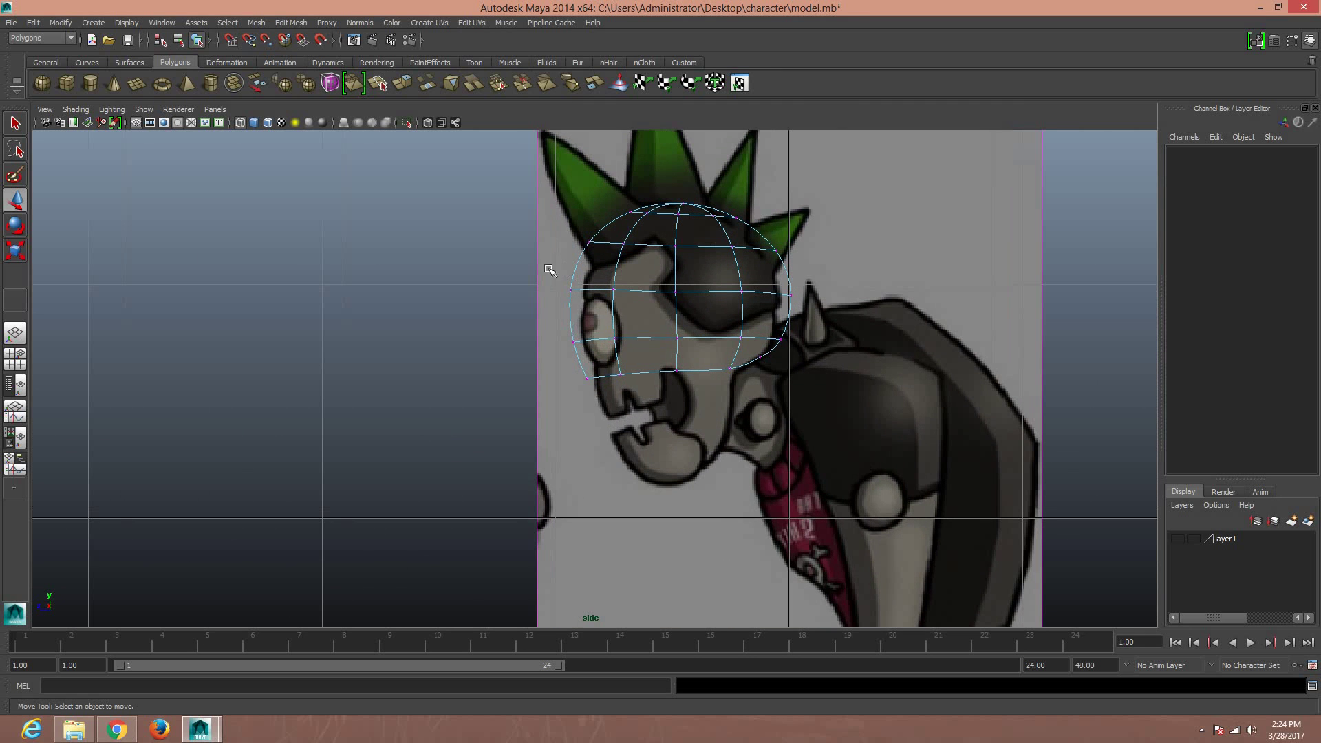
Pull the front face vertices and two lower jaw vertices onto the reference outline
{"action": "left_click_drag", "start_coordinate": [630, 352], "coordinate": [630, 353]}
{"action": "left_click_drag", "start_coordinate": [544, 316], "coordinate": [551, 317]}
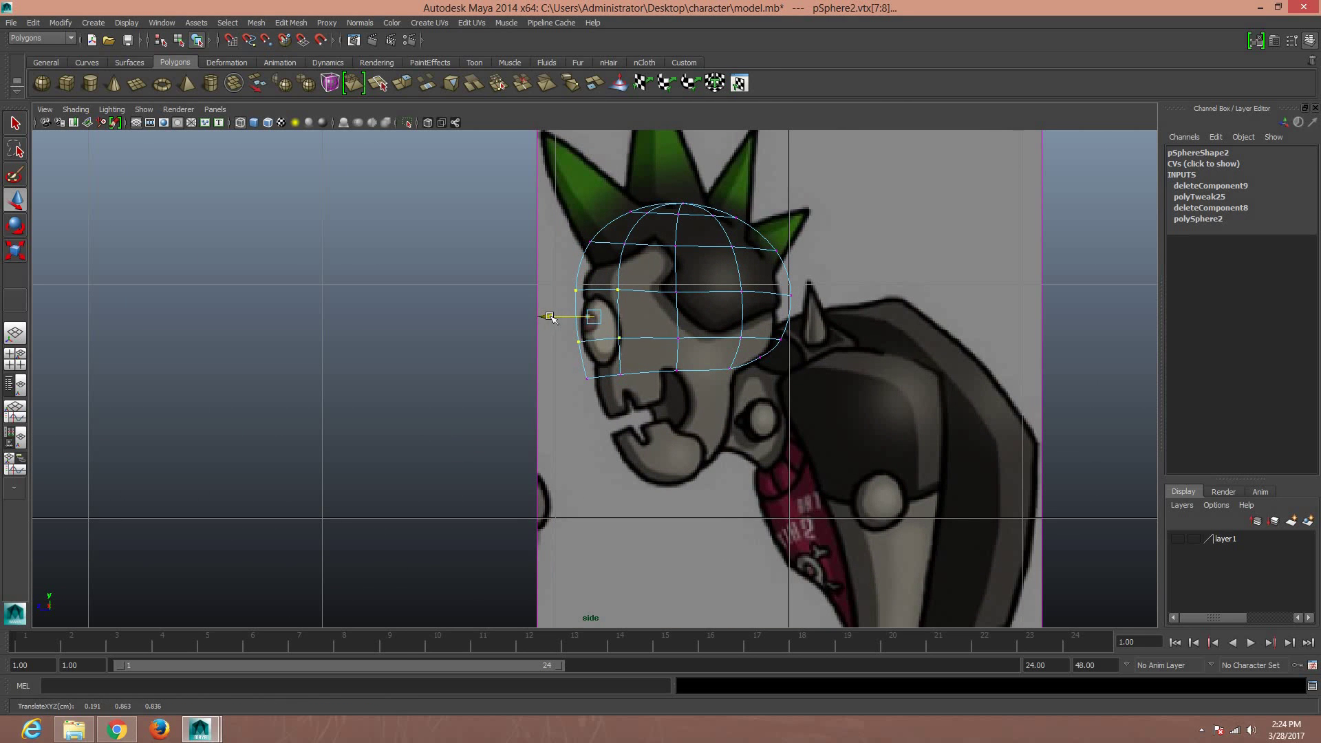
{"action": "left_click", "coordinate": [595, 378]}
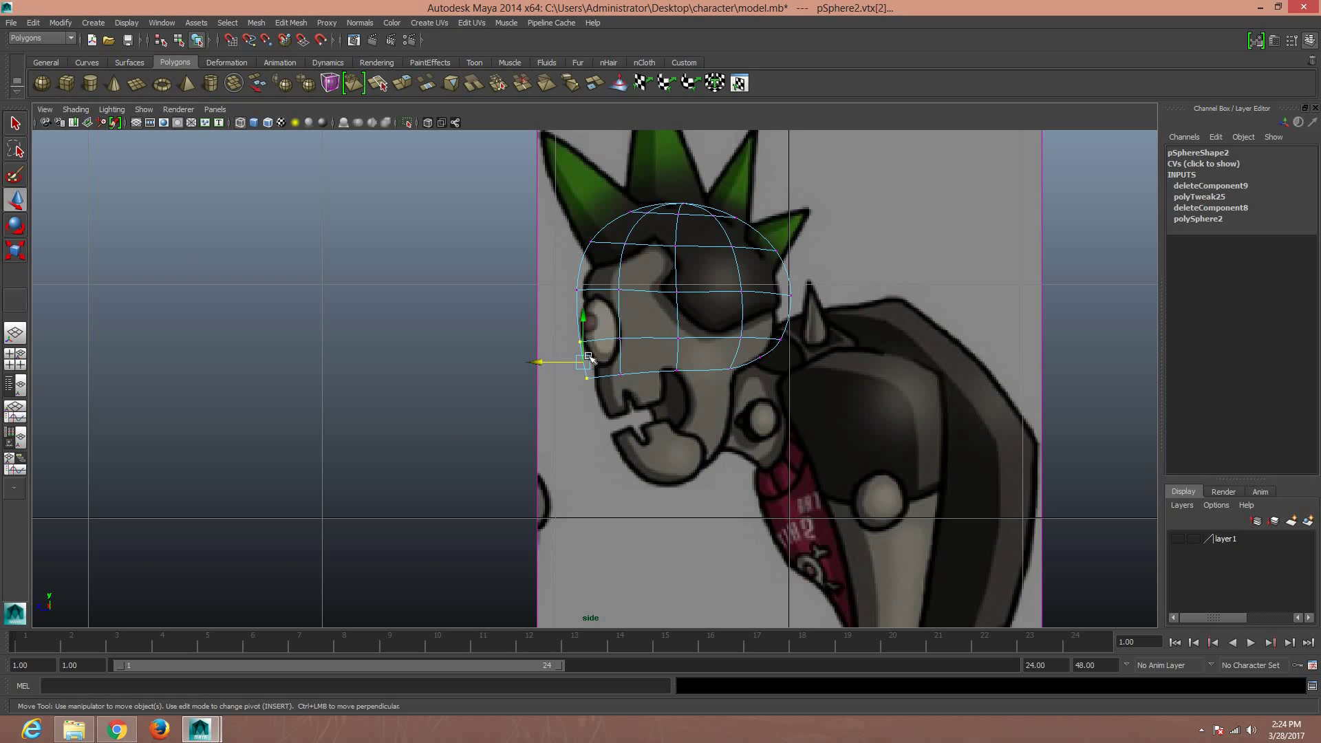
{"action": "left_click", "coordinate": [621, 375], "text": "shift"}
{"action": "left_click_drag", "start_coordinate": [604, 376], "coordinate": [610, 377]}
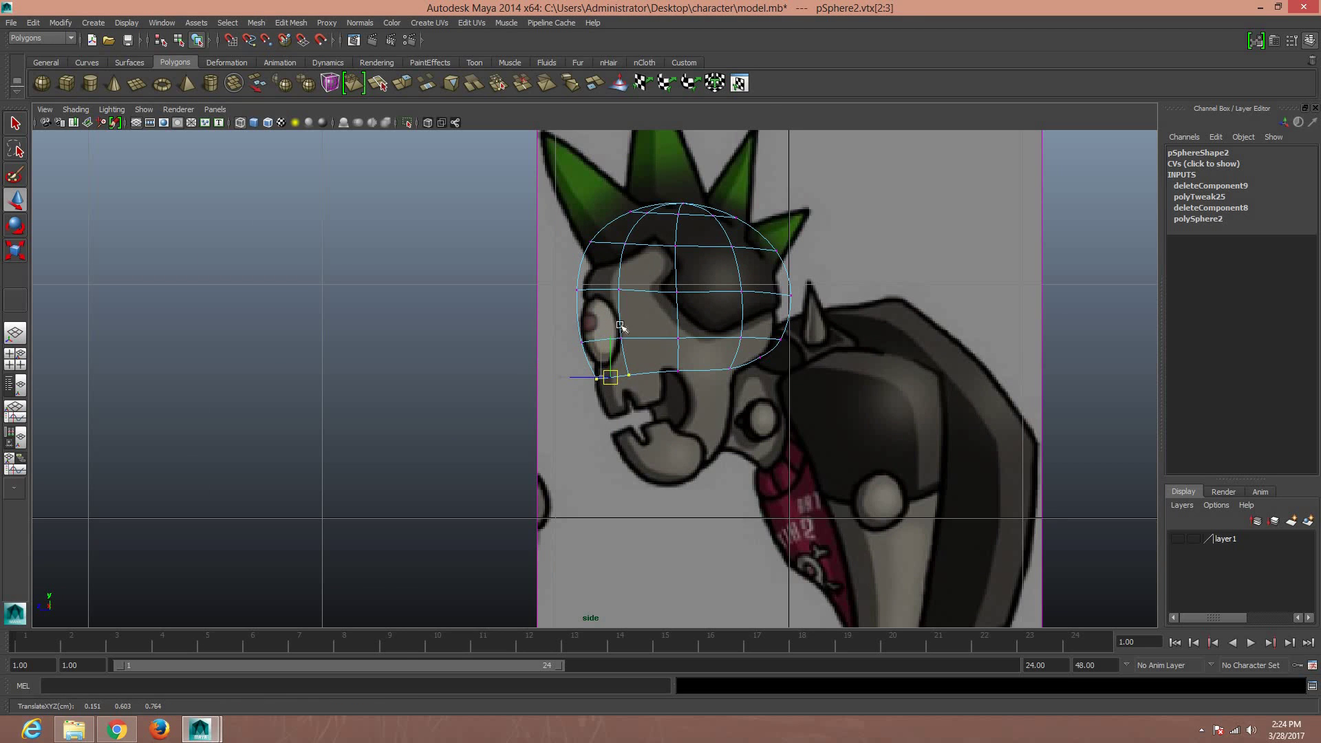
Reshape the upper front and back skull vertices to match the reference
{"action": "mouse_move", "coordinate": [581, 229]}
{"action": "left_mouse_down"}
{"action": "mouse_move", "coordinate": [630, 260]}
{"action": "mouse_move", "coordinate": [615, 244]}
{"action": "left_mouse_up"}
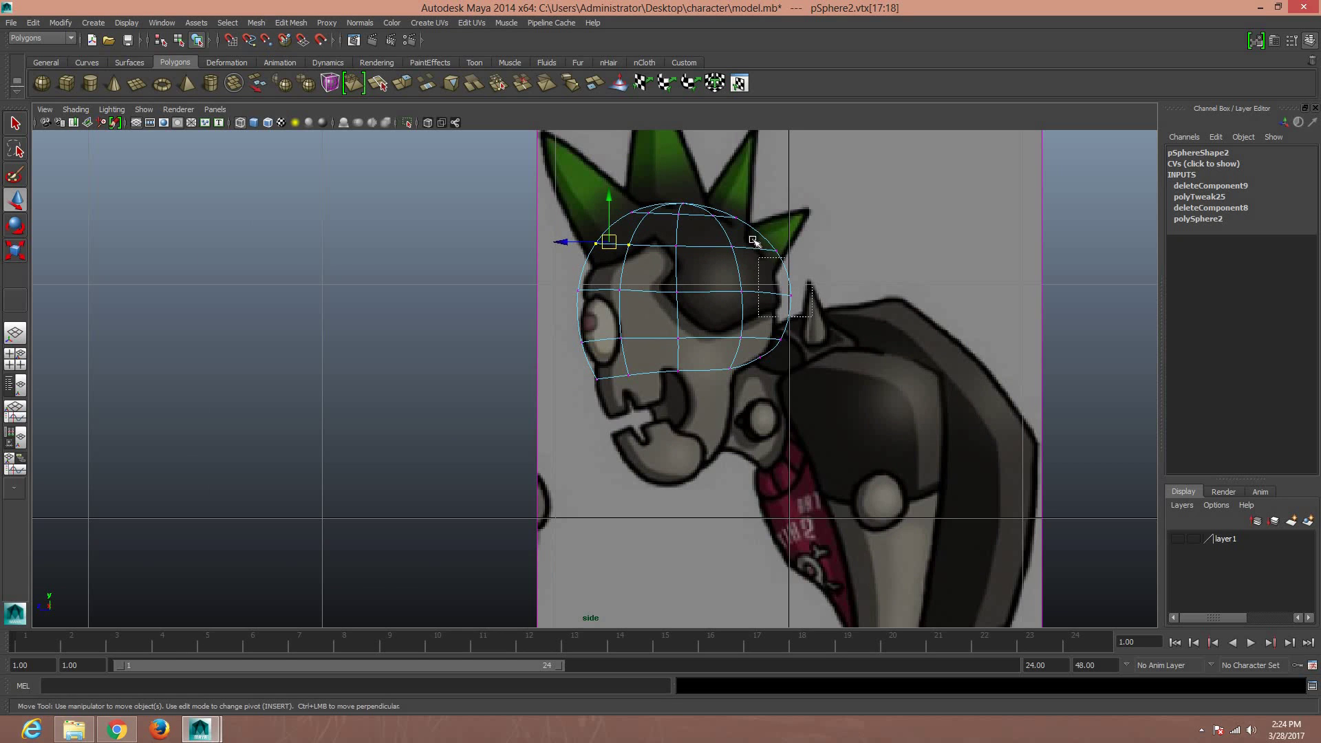
{"action": "left_click_drag", "start_coordinate": [784, 242], "coordinate": [727, 272]}
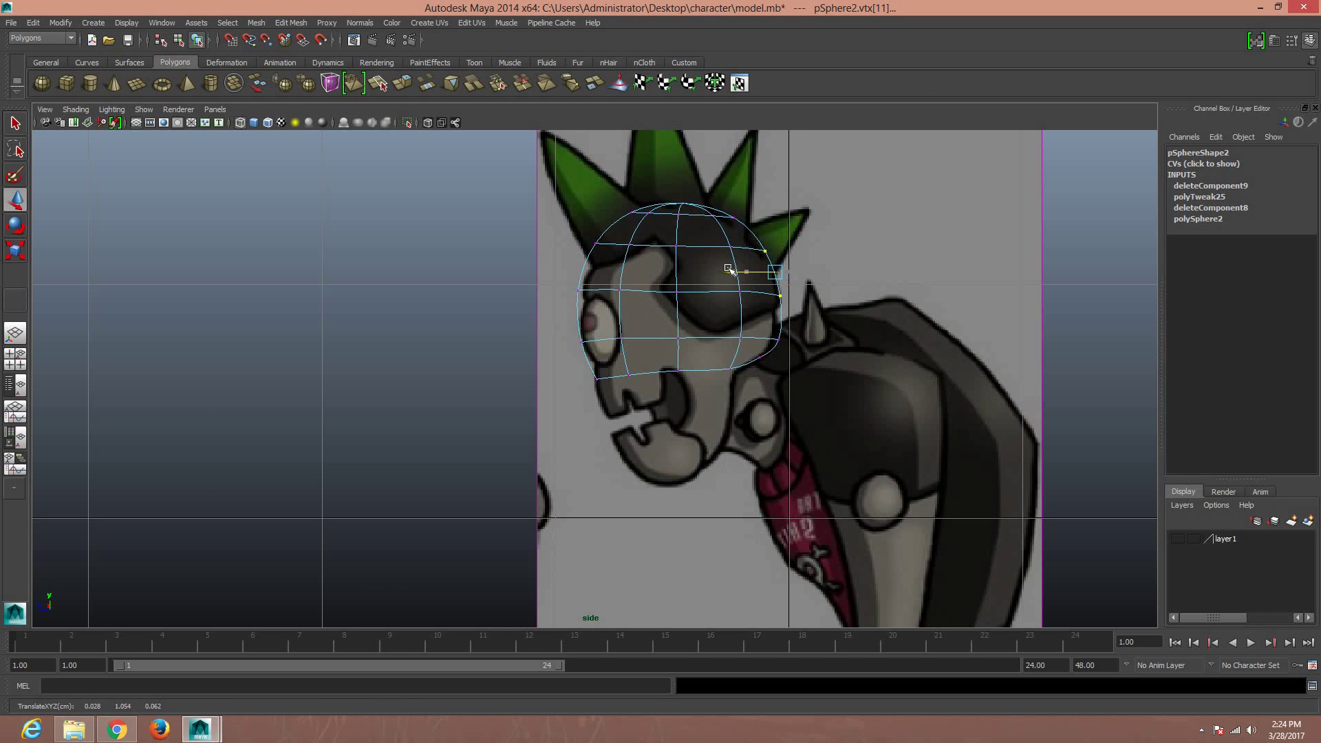
{"action": "mouse_move", "coordinate": [785, 357]}
{"action": "left_mouse_down"}
{"action": "mouse_move", "coordinate": [761, 324]}
{"action": "mouse_move", "coordinate": [775, 352]}
{"action": "mouse_move", "coordinate": [750, 365]}
{"action": "mouse_move", "coordinate": [764, 361]}
{"action": "left_mouse_up"}
{"action": "left_click", "coordinate": [791, 323]}
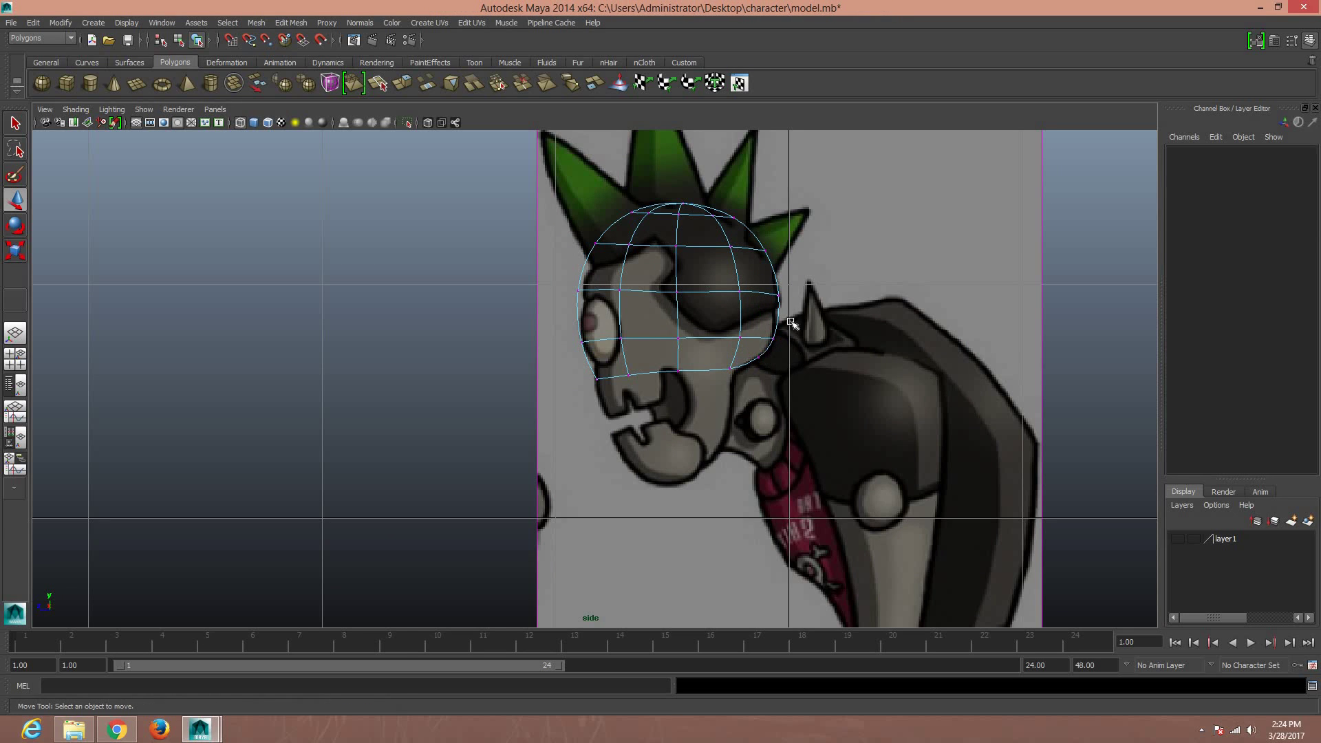
Move a jawline vertex forward along the reference jaw
{"action": "scroll", "coordinate": [805, 306], "scroll_direction": "up", "scroll_amount": 1}
{"action": "scroll", "coordinate": [798, 303], "scroll_direction": "up", "scroll_amount": 3}
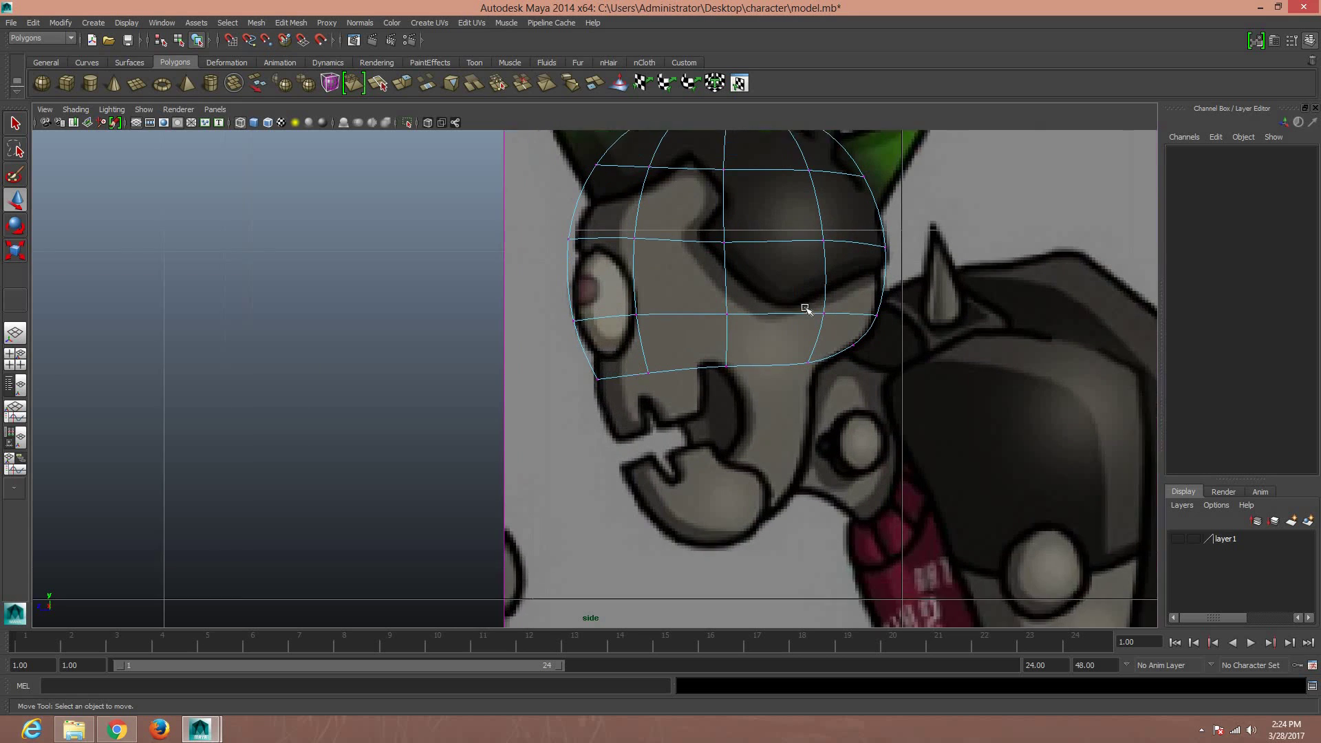
{"action": "scroll", "coordinate": [757, 351], "scroll_direction": "up", "scroll_amount": 1}
{"action": "left_click", "coordinate": [732, 351]}
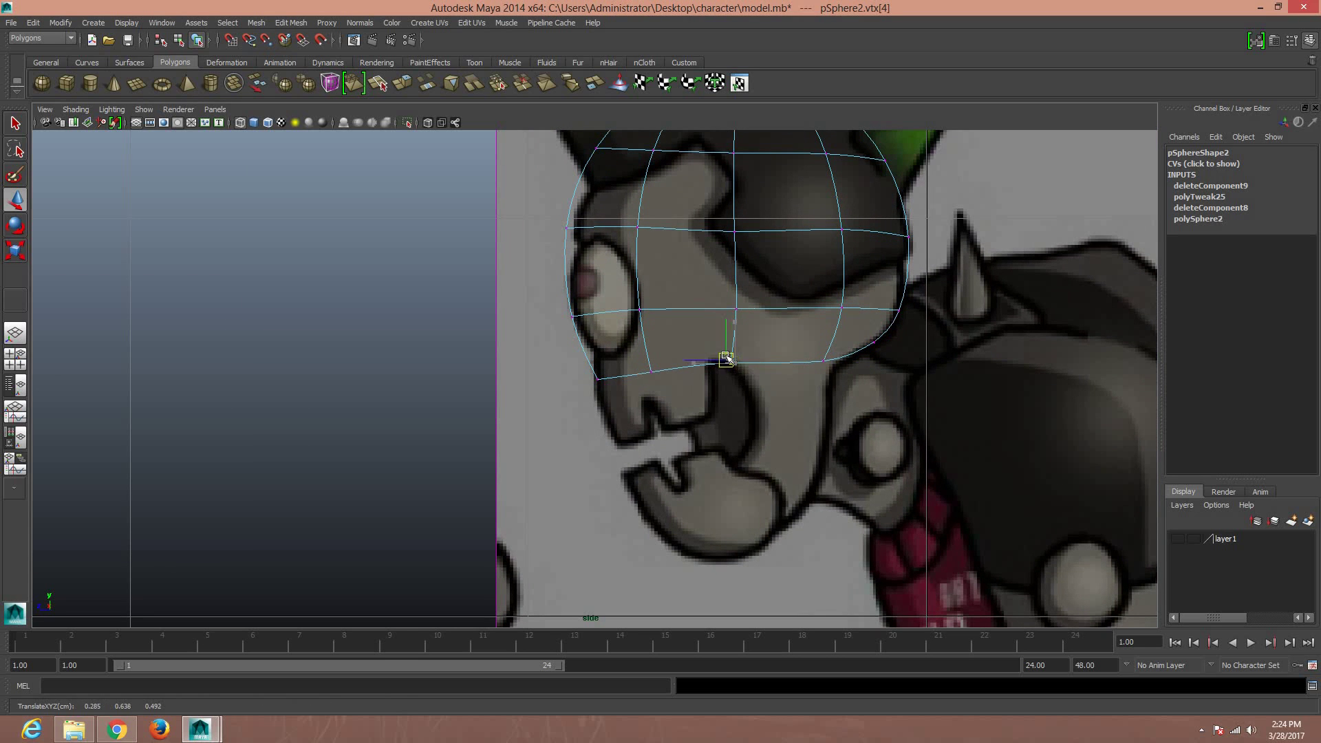
{"action": "left_click_drag", "start_coordinate": [728, 356], "coordinate": [655, 381]}
Adjust the next front jaw vertex and select the back jaw vertices
{"action": "left_click", "coordinate": [651, 374]}
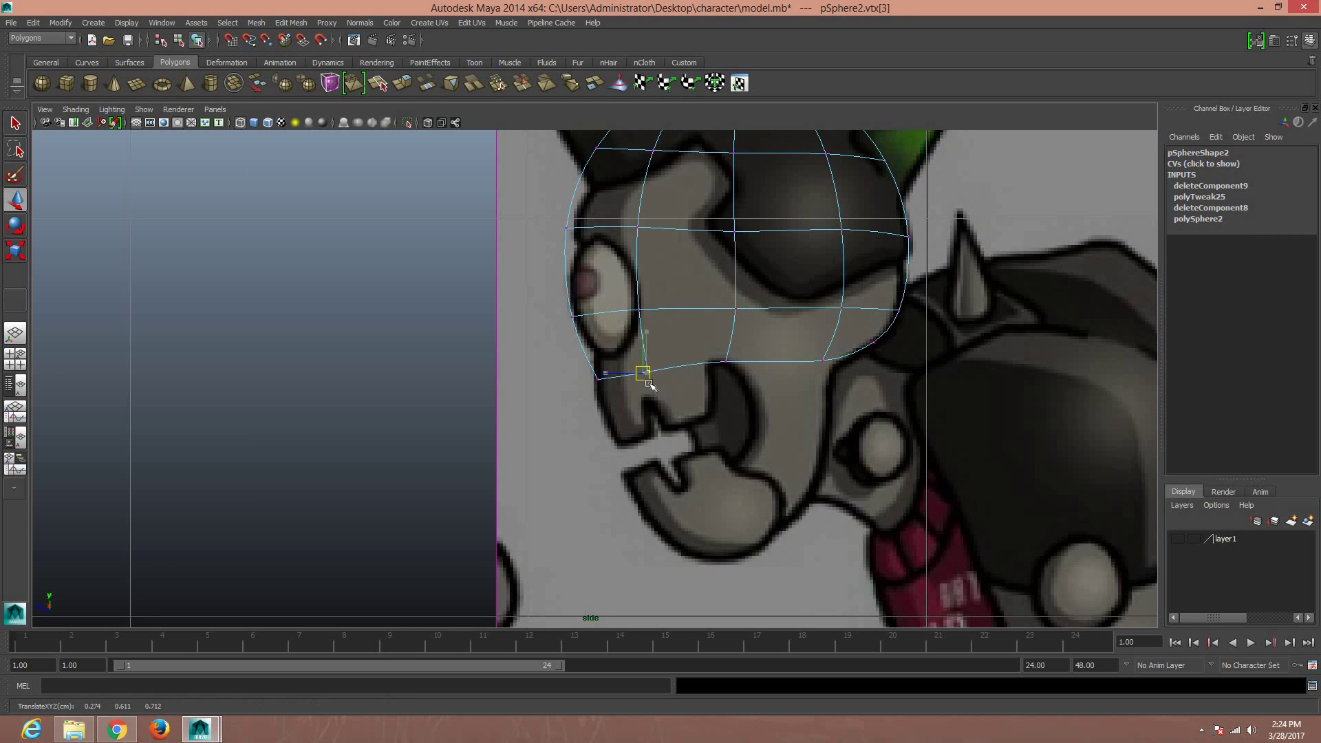
{"action": "scroll", "coordinate": [661, 353], "scroll_direction": "down", "scroll_amount": 5}
{"action": "scroll", "coordinate": [660, 351], "scroll_direction": "up", "scroll_amount": 1}
{"action": "scroll", "coordinate": [660, 348], "scroll_direction": "up", "scroll_amount": 1}
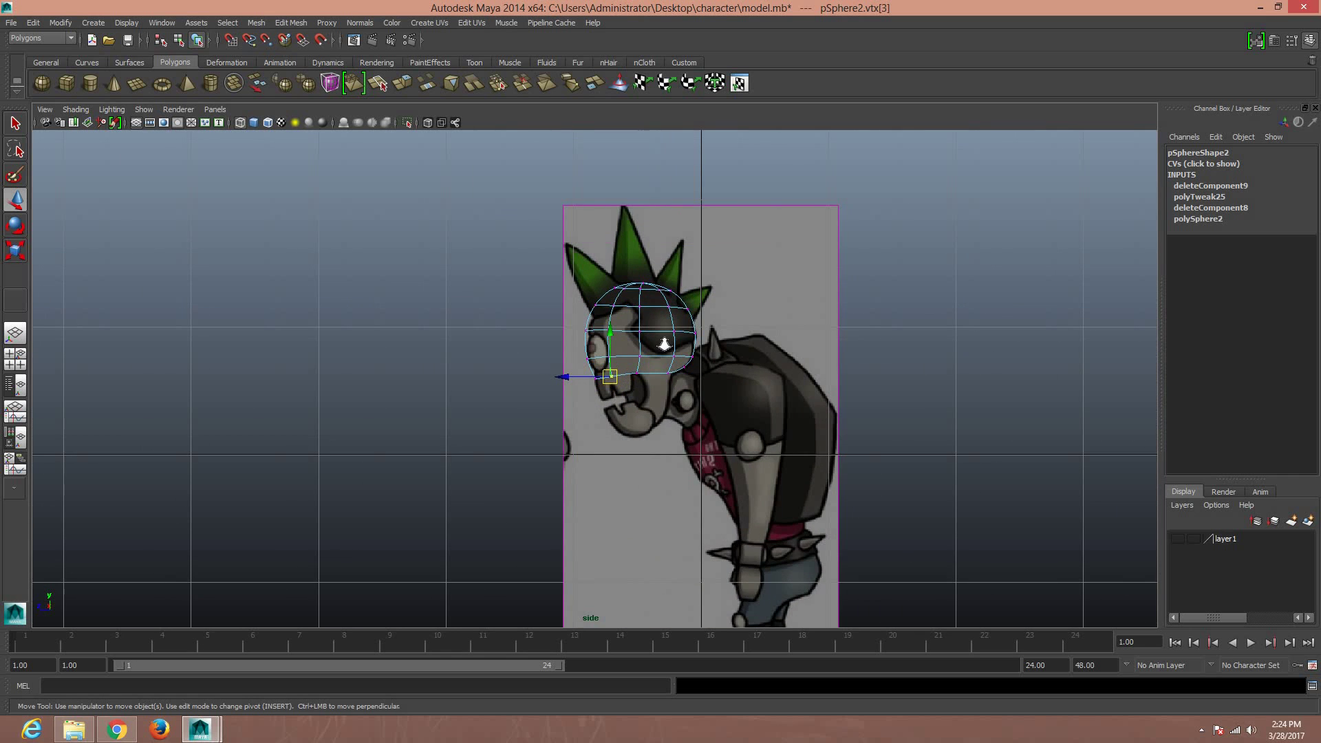
{"action": "scroll", "coordinate": [661, 344], "scroll_direction": "up", "scroll_amount": 1}
{"action": "scroll", "coordinate": [662, 337], "scroll_direction": "up", "scroll_amount": 2}
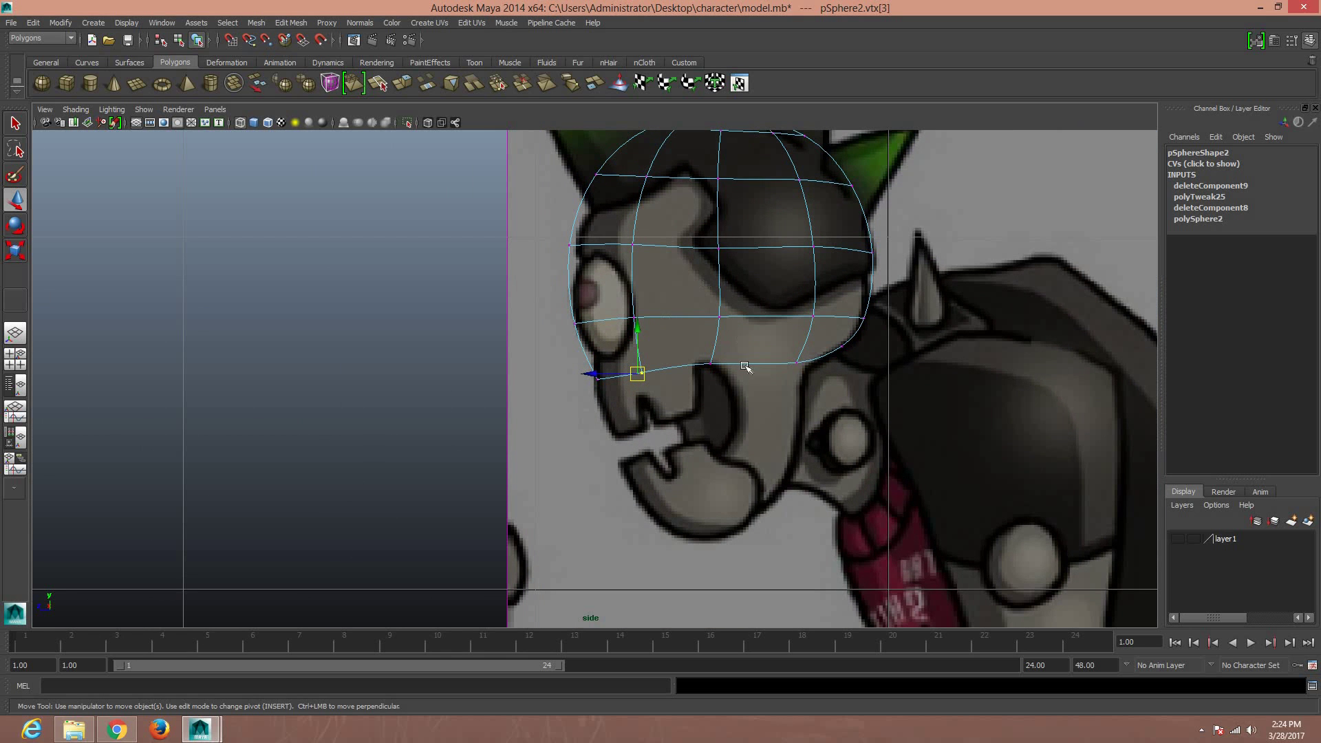
{"action": "right_click_drag", "start_coordinate": [746, 363], "coordinate": [681, 369]}
{"action": "left_click", "coordinate": [800, 366]}
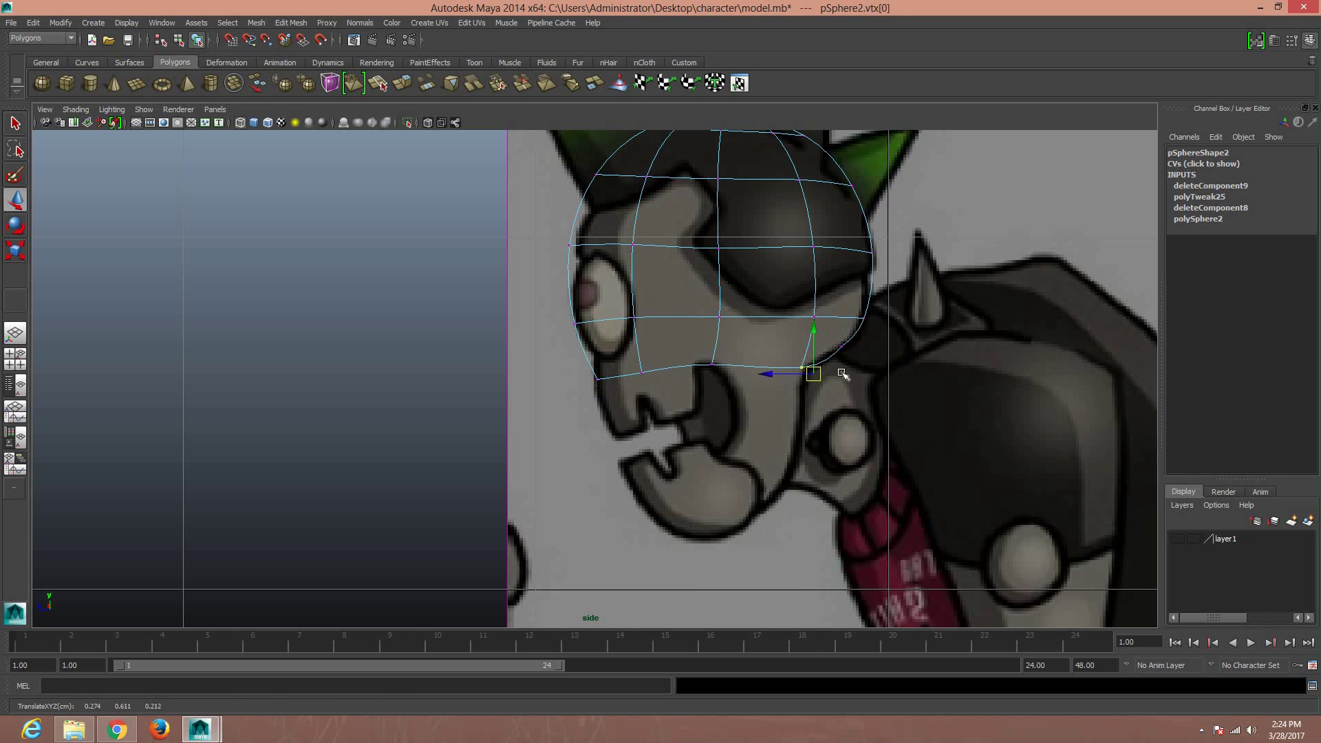
{"action": "left_click", "coordinate": [841, 340]}
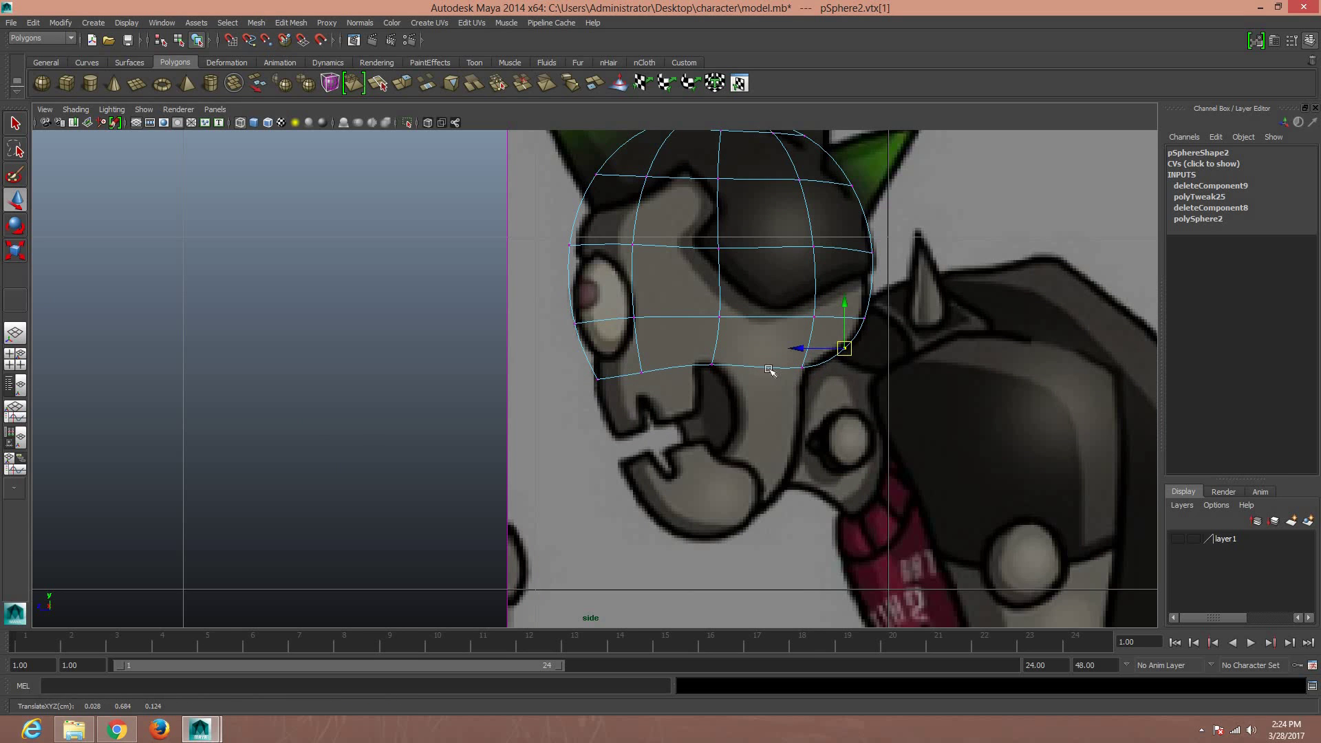
Extrude the bottom jaw edge with Ctrl+E and pull it down into a neck
{"action": "right_click_drag", "start_coordinate": [769, 370], "coordinate": [755, 322]}
{"action": "left_click", "coordinate": [758, 367]}
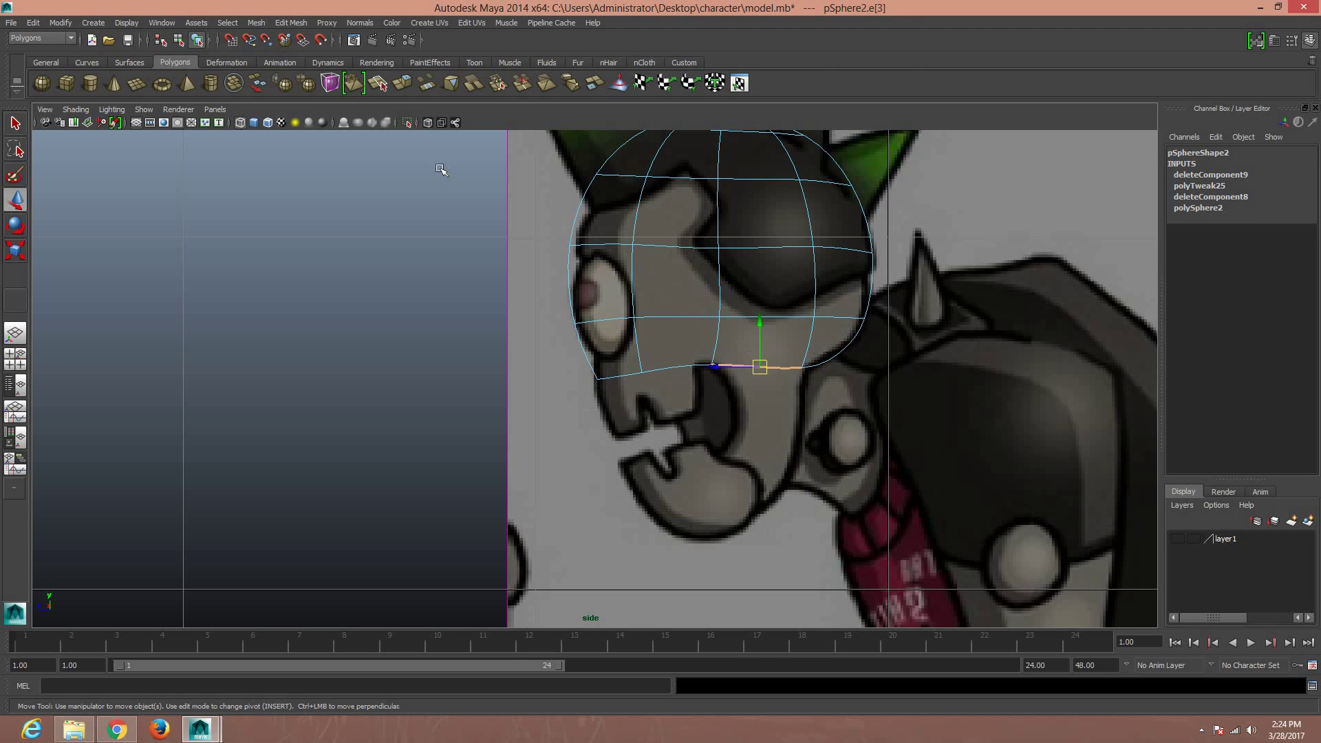
{"action": "key", "text": "ctrl+e"}
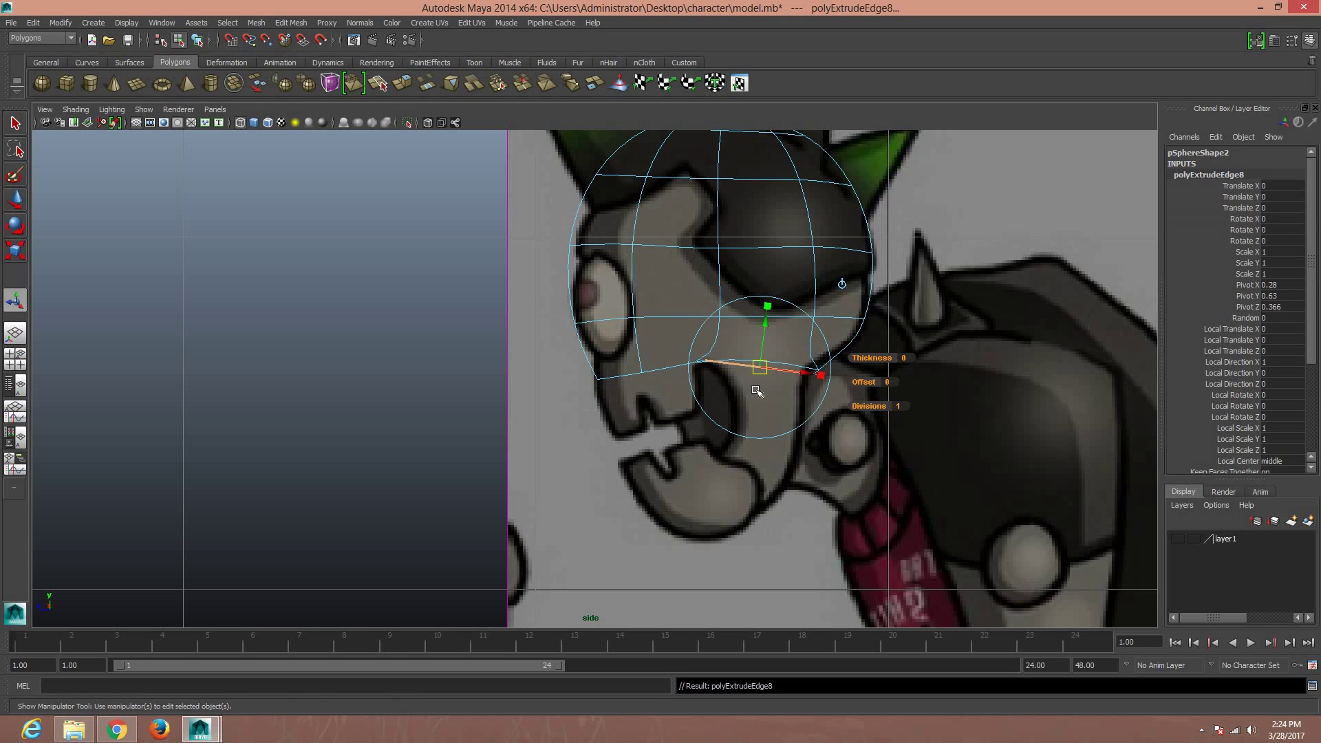
{"action": "left_click_drag", "start_coordinate": [759, 368], "coordinate": [762, 408]}
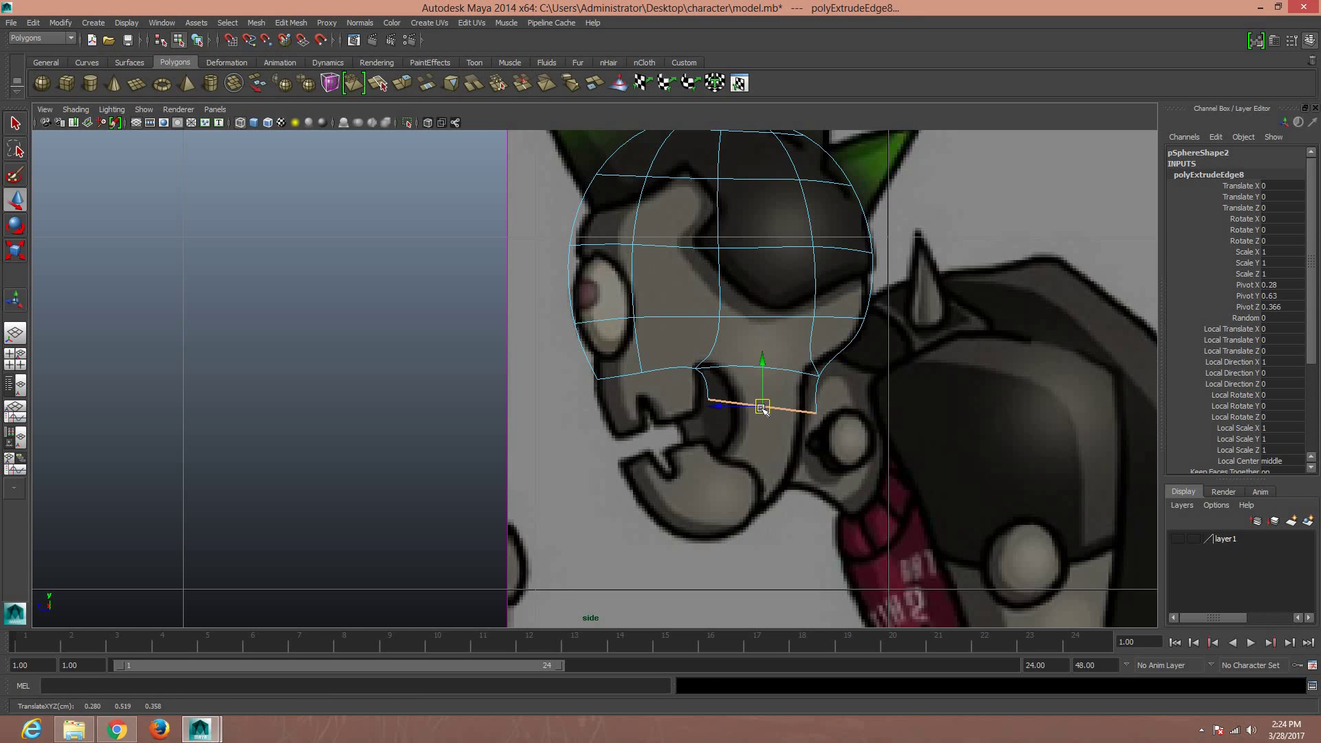
In front view, lower the extruded edge and nudge its end vertex left
{"action": "key", "text": "space"}
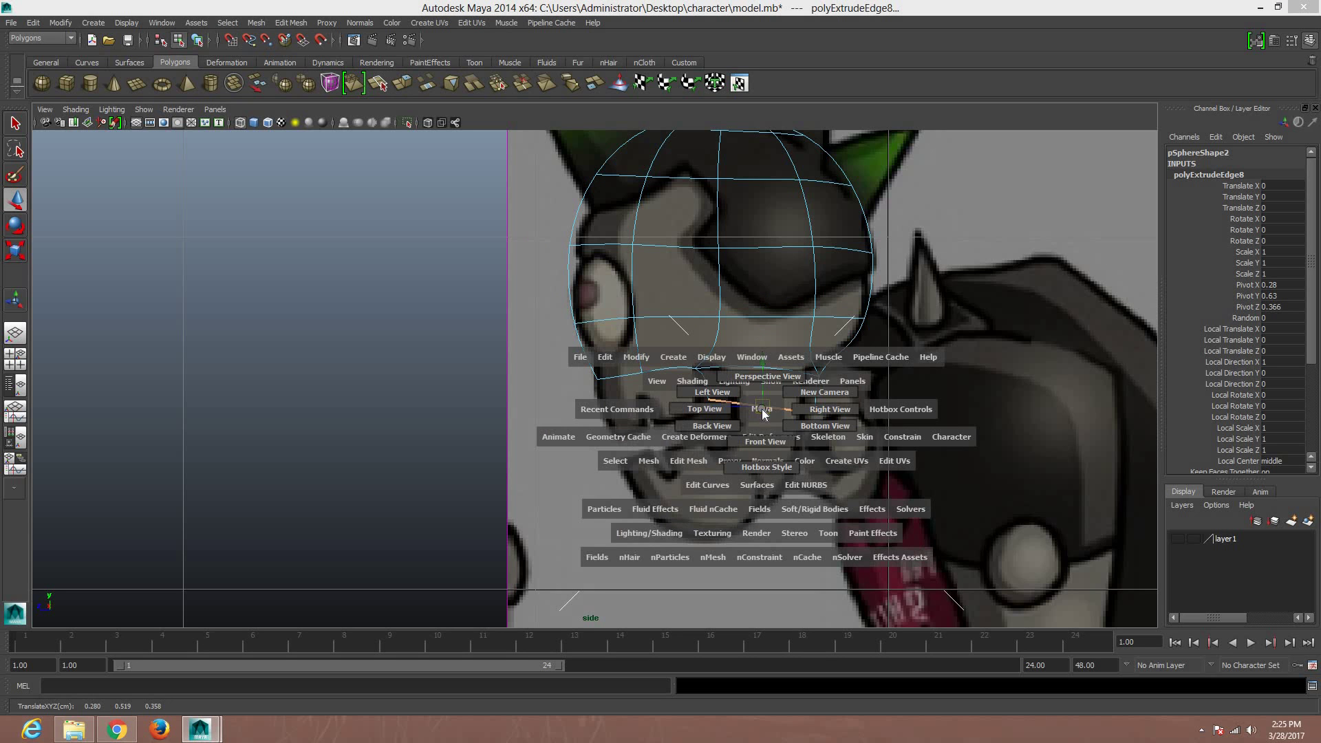
{"action": "left_click_drag", "start_coordinate": [763, 438], "coordinate": [763, 441]}
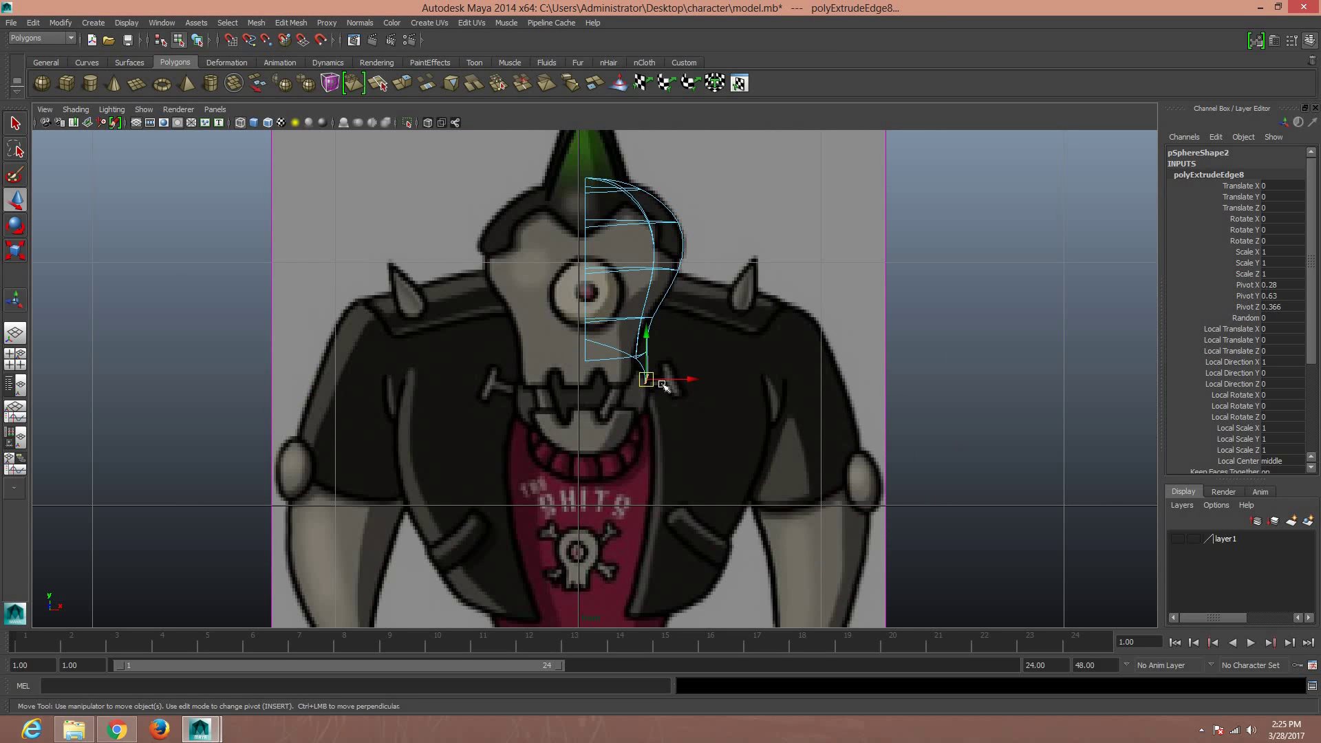
{"action": "left_click_drag", "start_coordinate": [652, 384], "coordinate": [631, 397]}
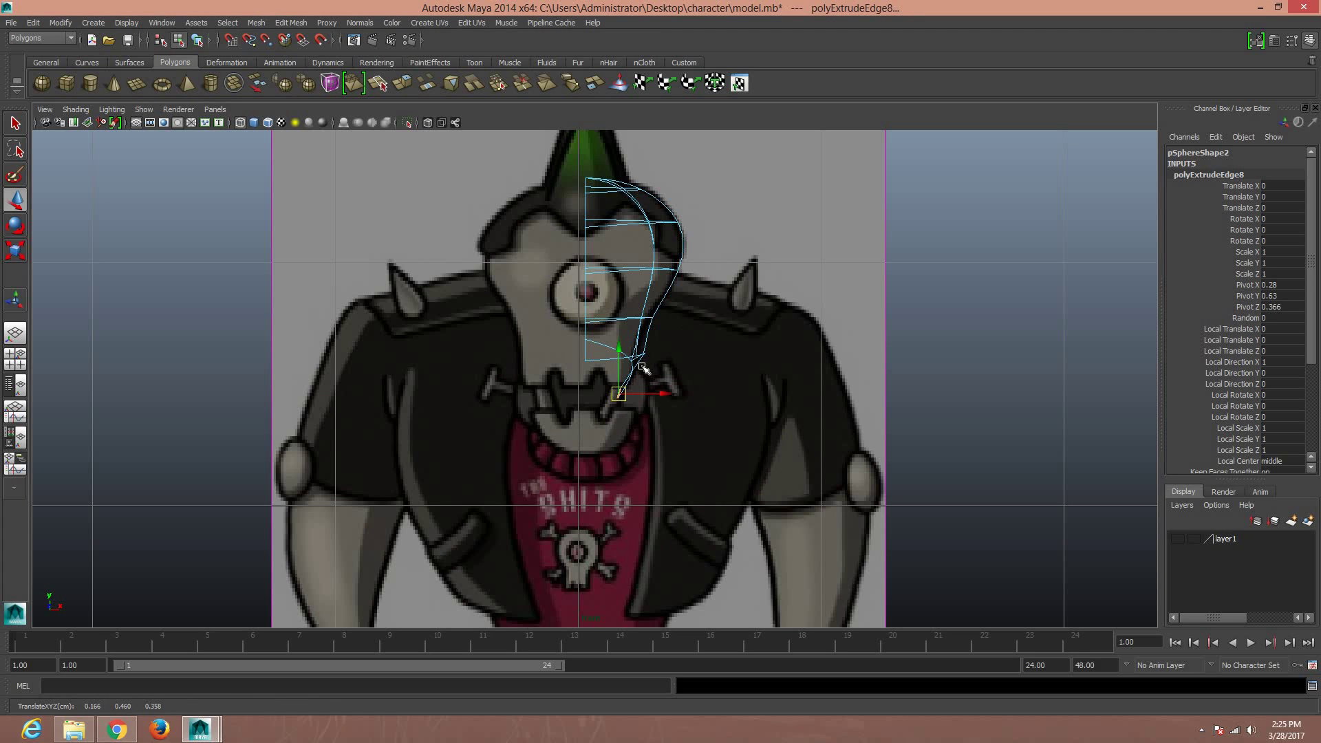
{"action": "right_click_drag", "start_coordinate": [641, 362], "coordinate": [640, 339]}
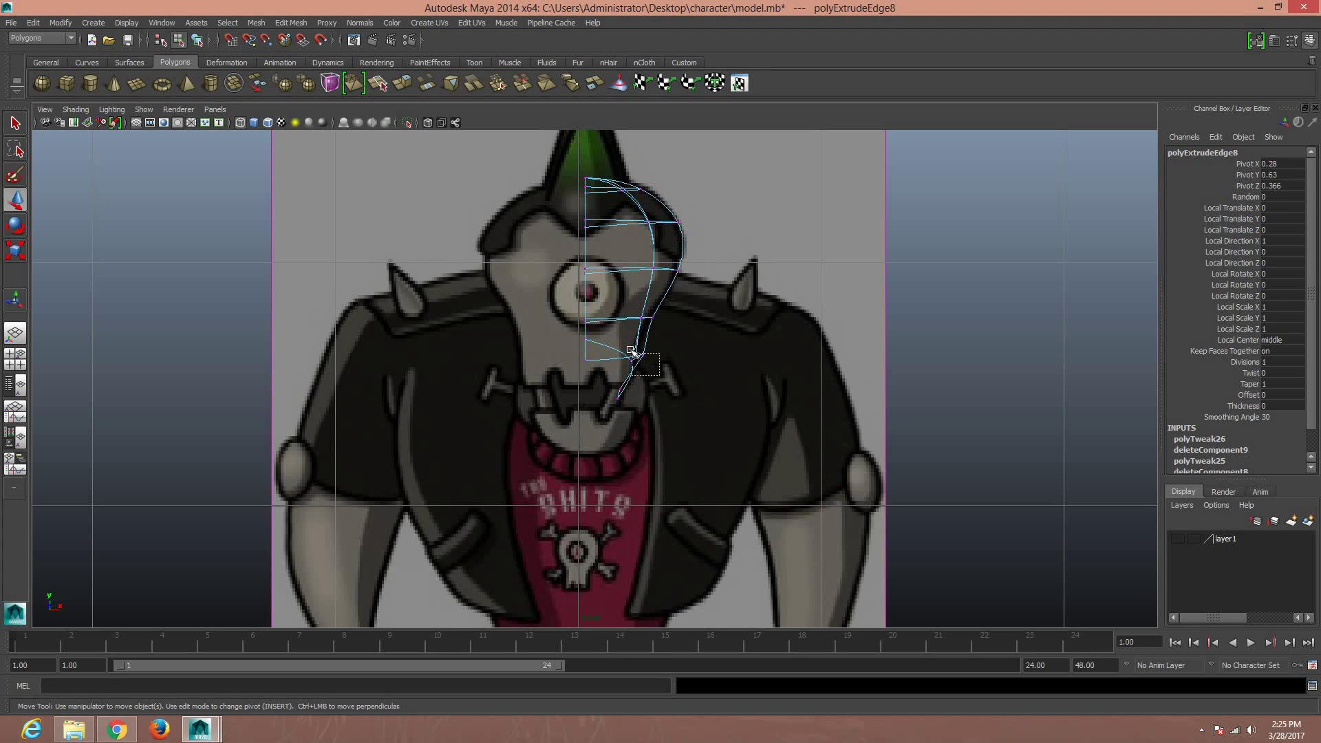
{"action": "left_click", "coordinate": [642, 355]}
{"action": "left_click_drag", "start_coordinate": [692, 354], "coordinate": [685, 354]}
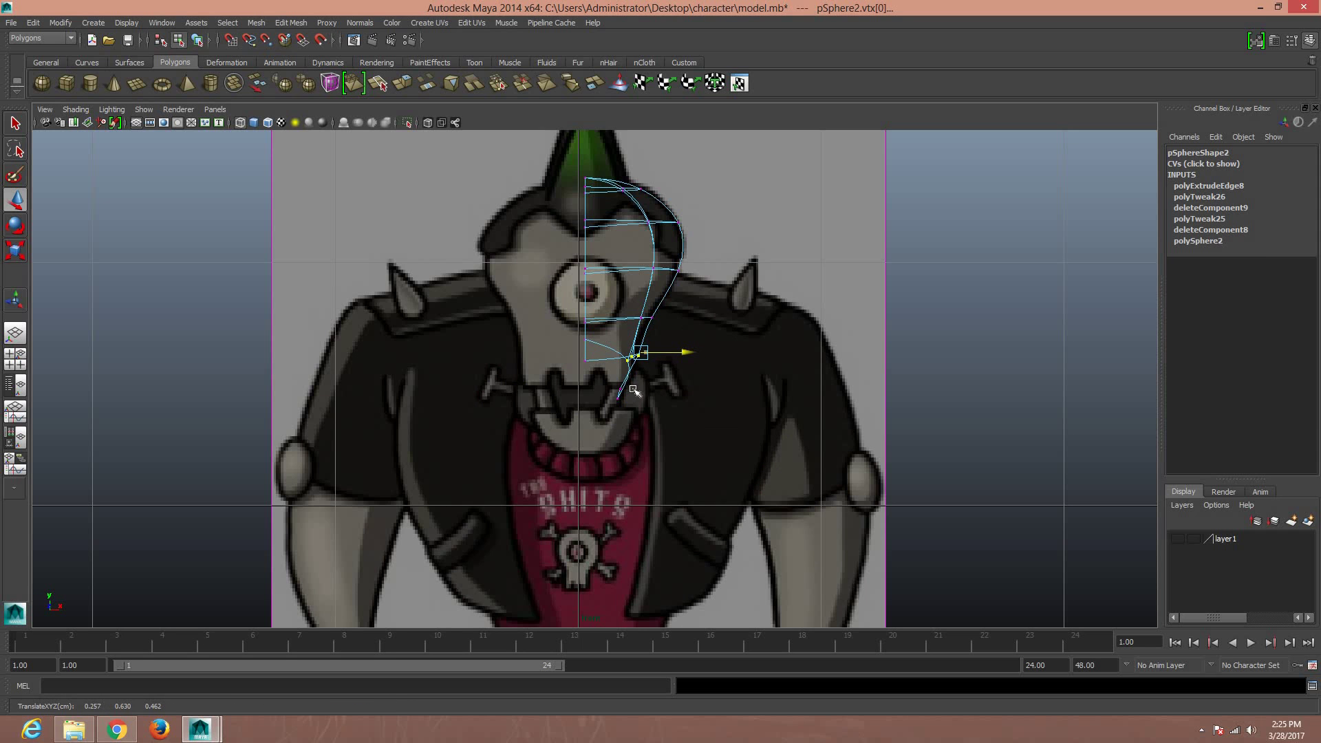
In side view, move two jaw vertices onto the reference outline
{"action": "key", "text": "space"}
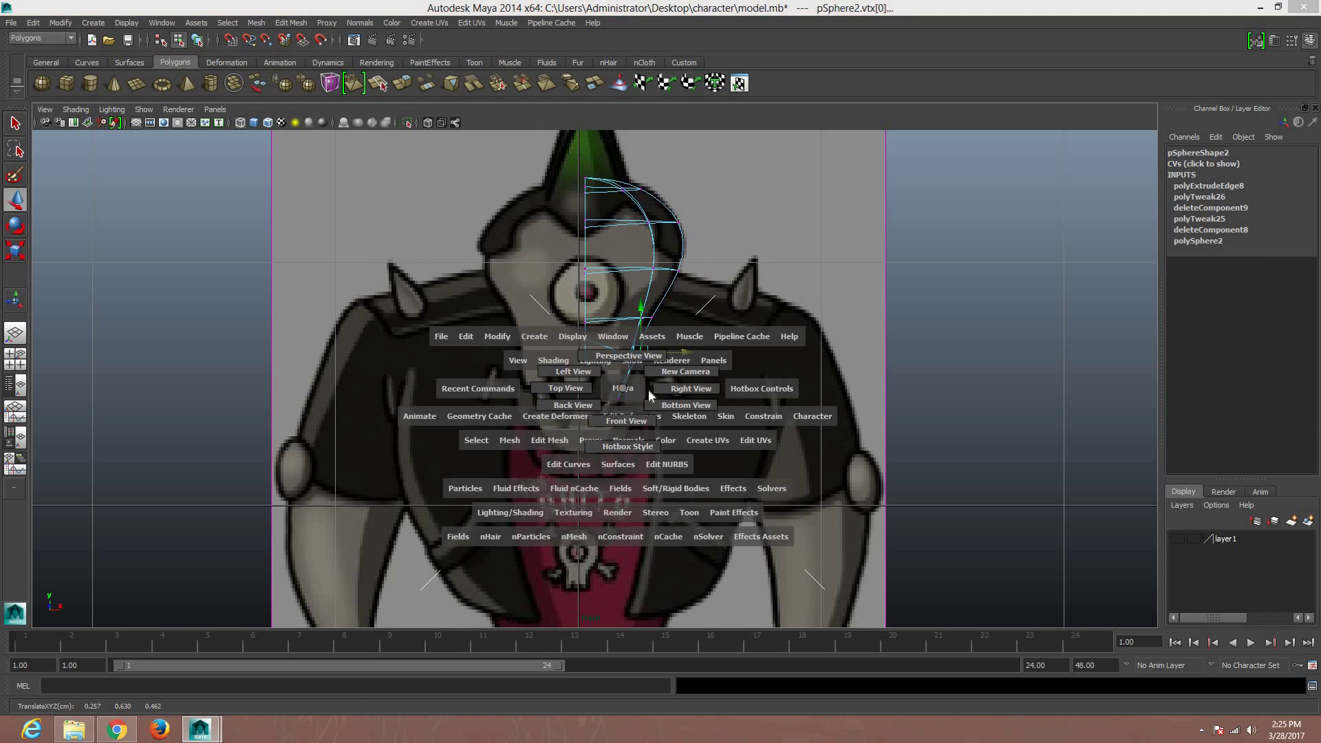
{"action": "left_click_drag", "start_coordinate": [623, 393], "coordinate": [727, 410]}
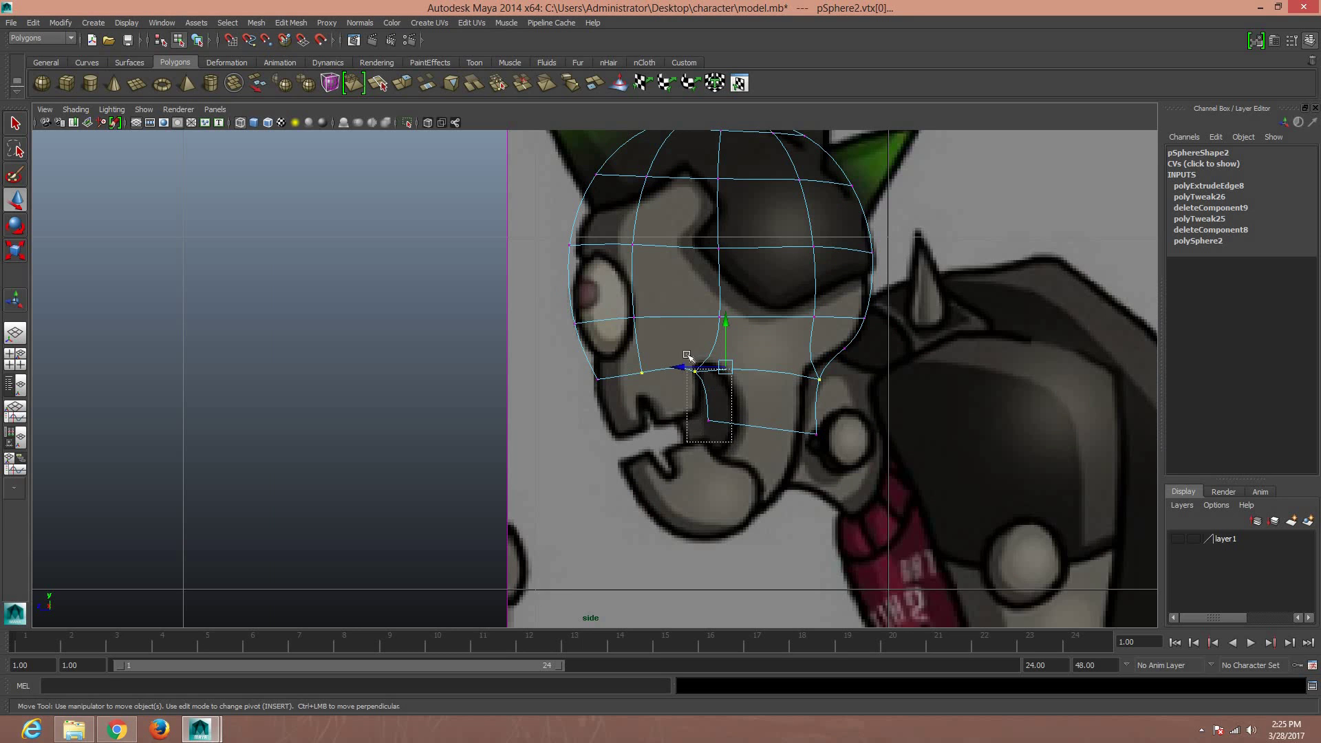
{"action": "left_click", "coordinate": [707, 385]}
{"action": "mouse_move", "coordinate": [708, 385]}
{"action": "left_mouse_down"}
{"action": "mouse_move", "coordinate": [741, 387]}
{"action": "mouse_move", "coordinate": [729, 385]}
{"action": "left_mouse_up"}
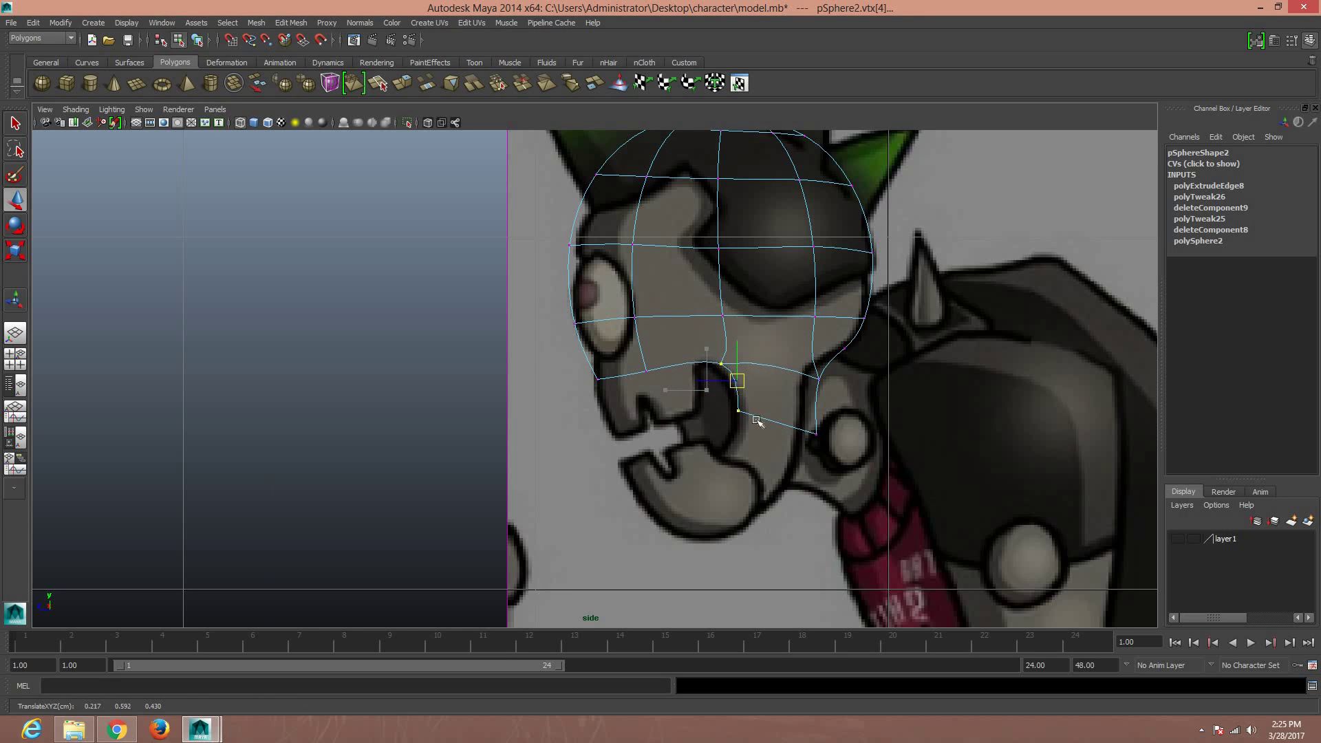
{"action": "left_click", "coordinate": [816, 435]}
{"action": "left_click_drag", "start_coordinate": [819, 437], "coordinate": [796, 428]}
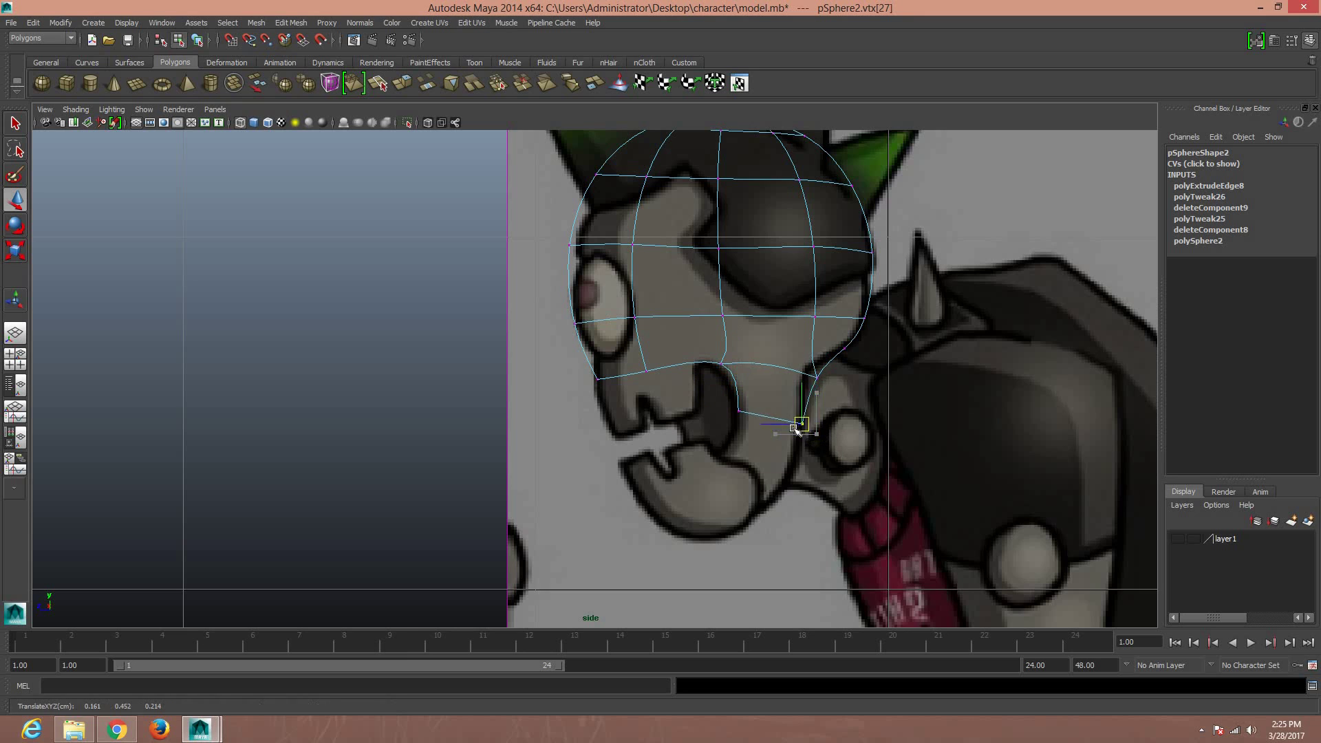
Refine the back and lower jaw vertices so they sit on the outline
{"action": "left_click", "coordinate": [814, 376]}
{"action": "left_click_drag", "start_coordinate": [813, 377], "coordinate": [805, 368]}
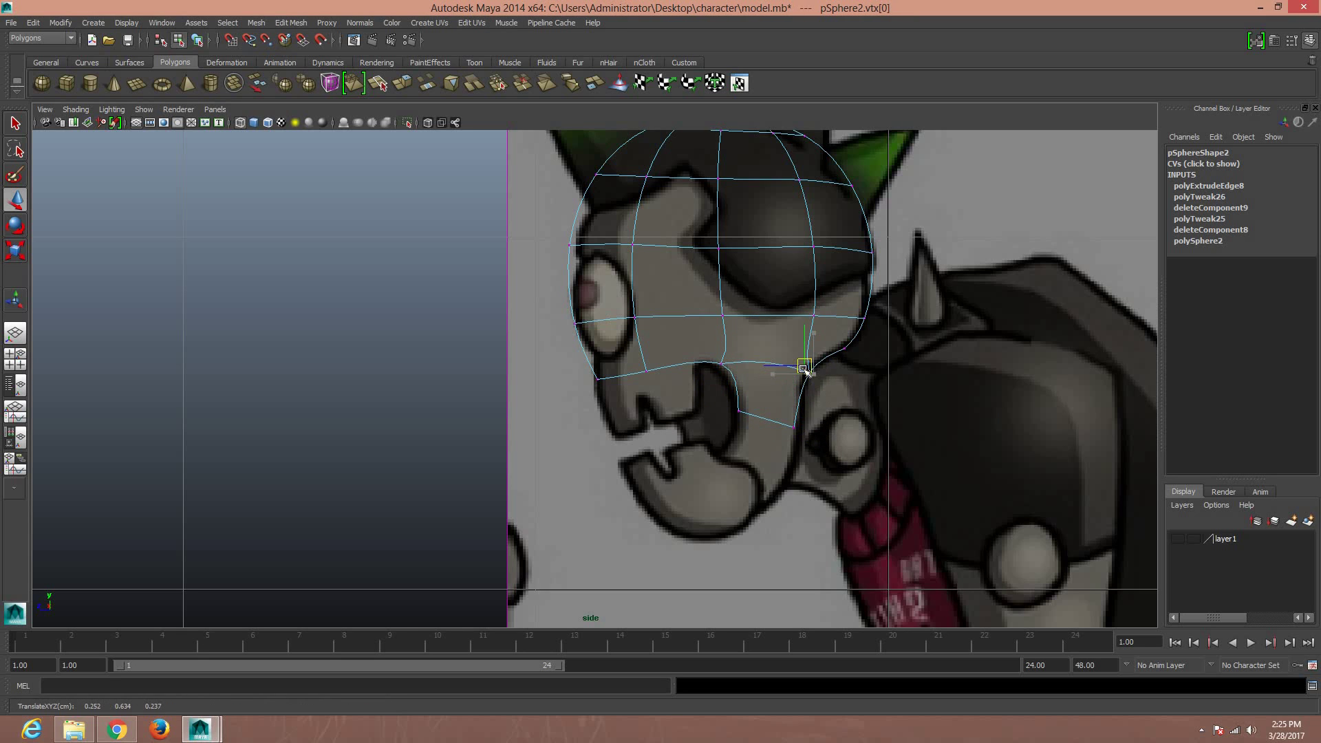
{"action": "left_click", "coordinate": [798, 428]}
{"action": "left_click_drag", "start_coordinate": [798, 428], "coordinate": [810, 428]}
{"action": "middle_click_drag", "start_coordinate": [810, 428], "coordinate": [820, 422]}
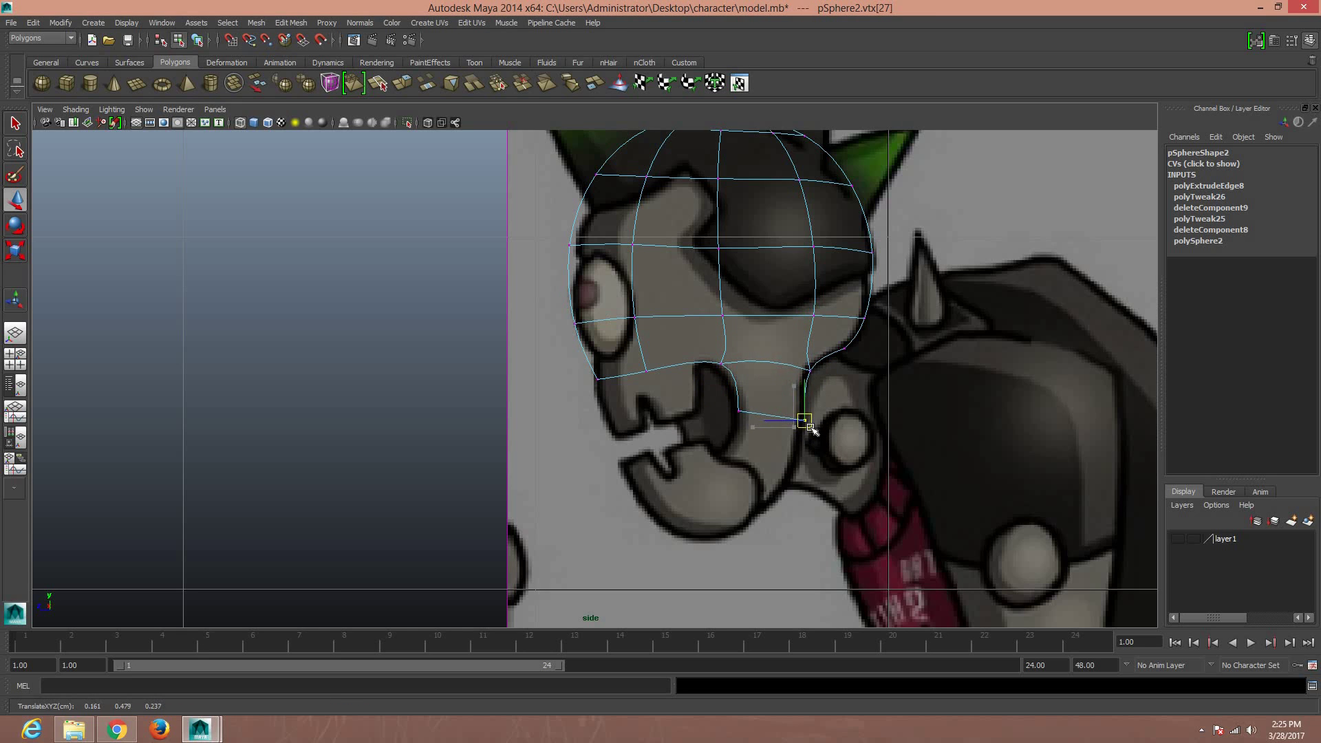
{"action": "scroll", "coordinate": [726, 323], "scroll_direction": "down", "scroll_amount": 5}
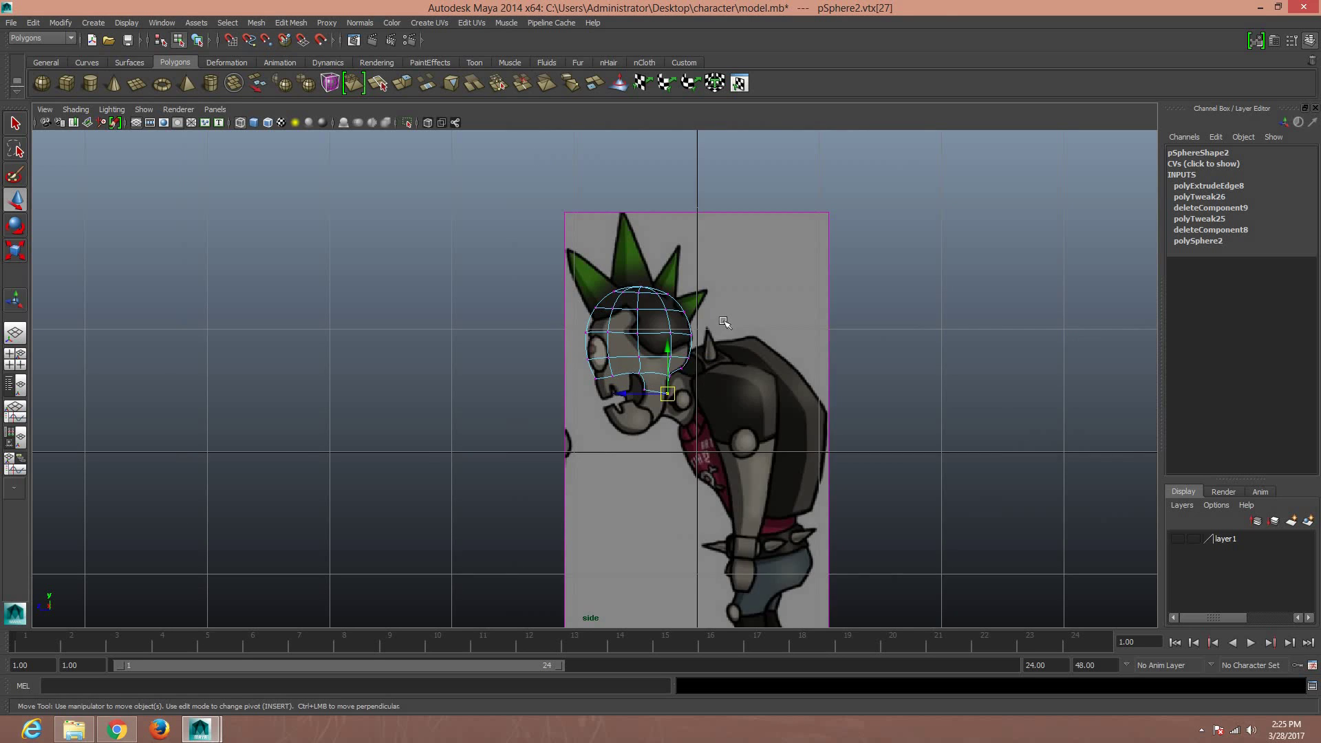
{"action": "scroll", "coordinate": [716, 320], "scroll_direction": "up", "scroll_amount": 1}
{"action": "scroll", "coordinate": [685, 308], "scroll_direction": "up", "scroll_amount": 3}
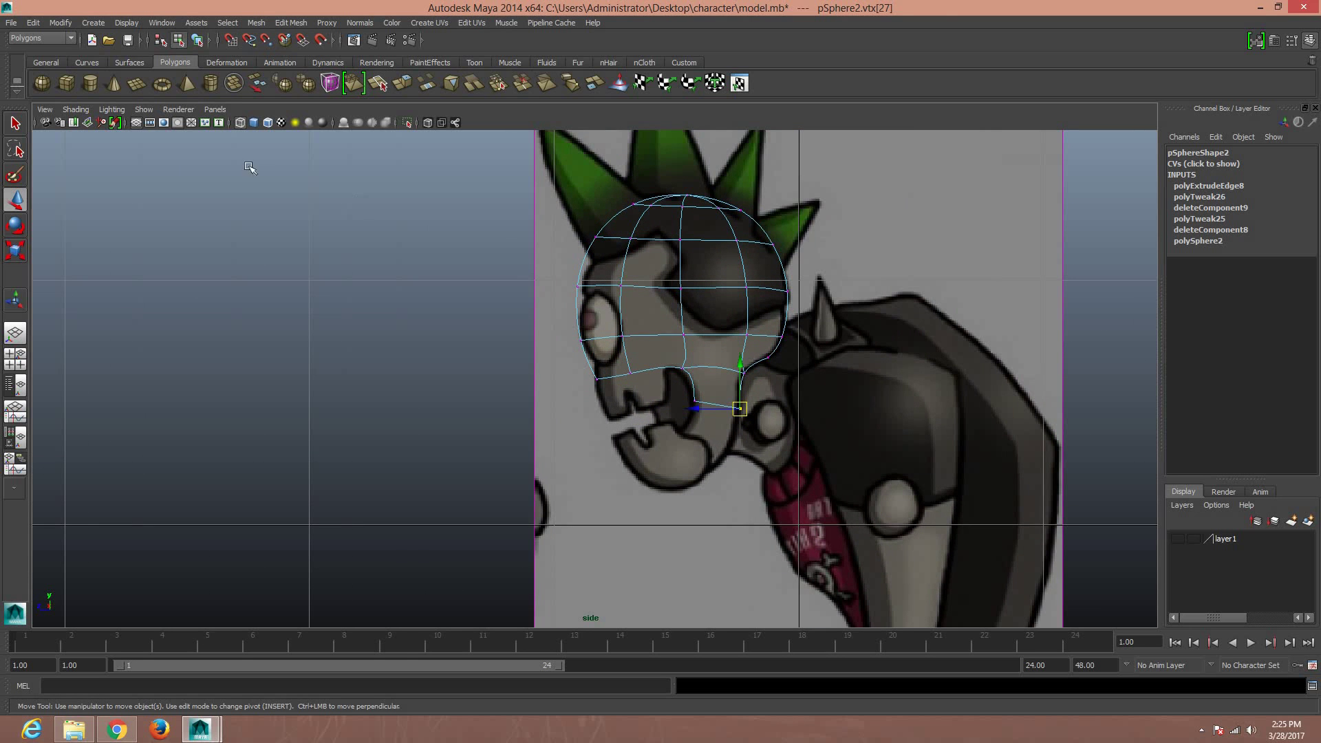
Insert a vertical edge loop through the head with the Insert Edge Loop Tool
{"action": "left_click", "coordinate": [291, 23]}
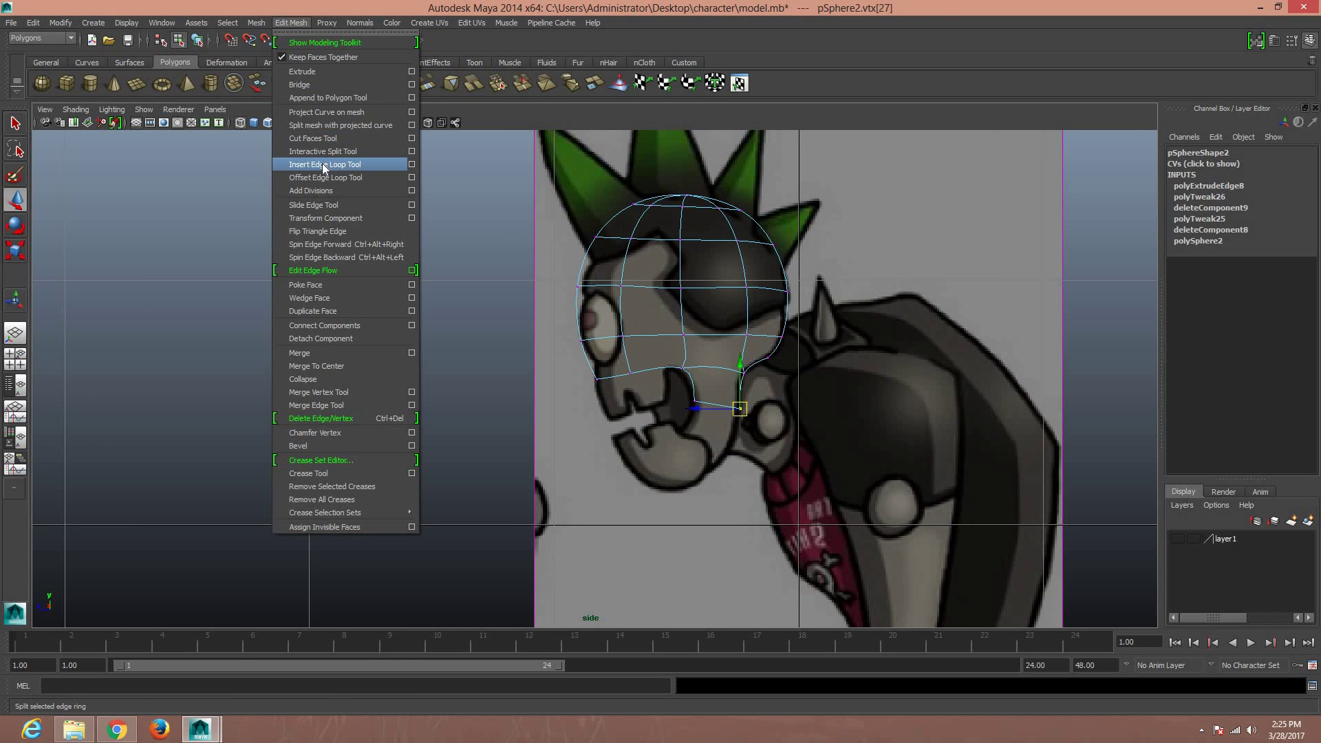
{"action": "left_click", "coordinate": [322, 163]}
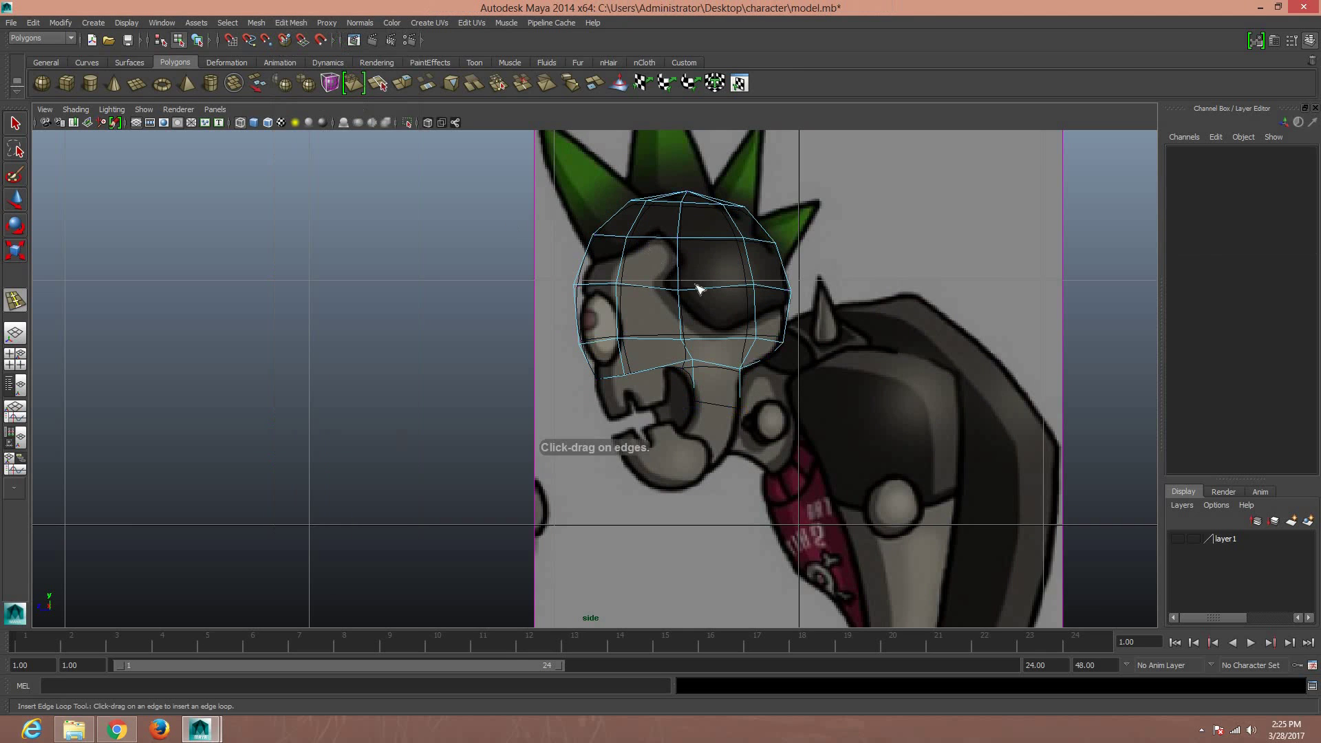
{"action": "left_click", "coordinate": [718, 291]}
{"action": "left_click_drag", "start_coordinate": [715, 289], "coordinate": [715, 307]}
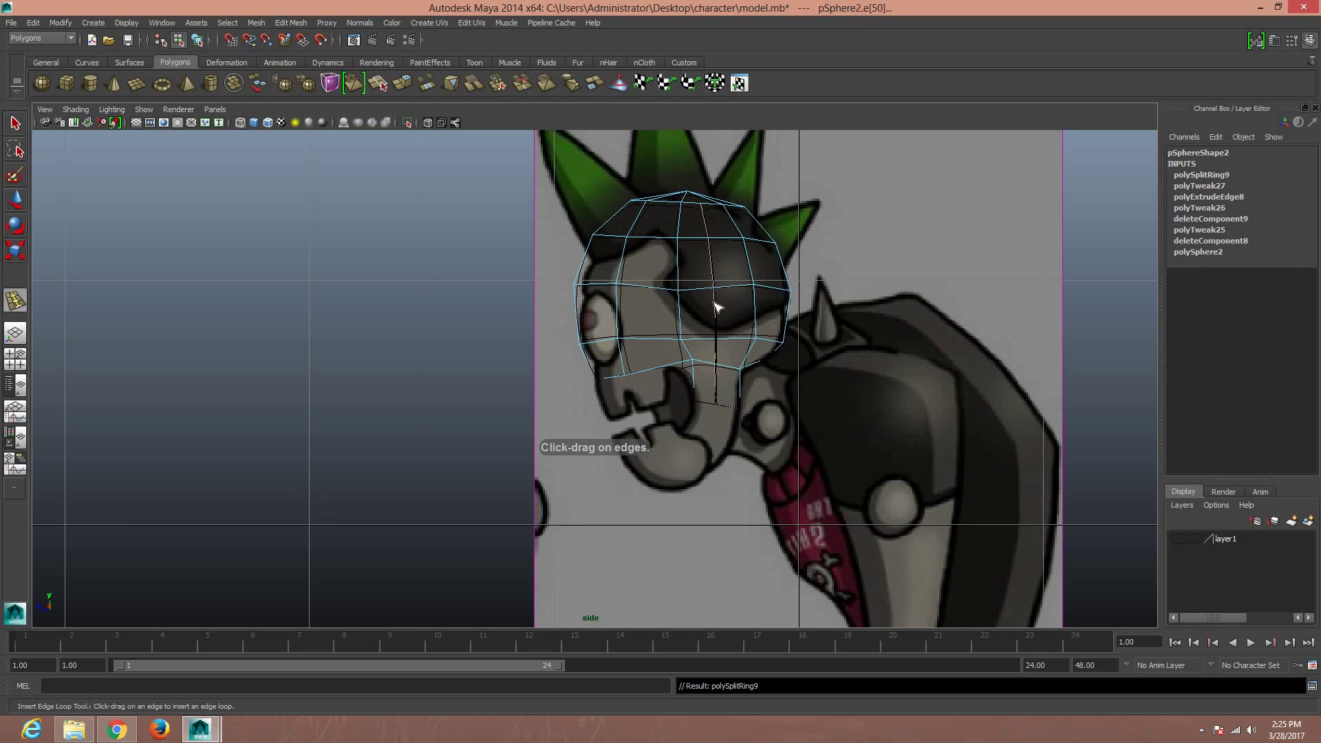
Switch to vertex mode and select a vertex at the loop's bottom
{"action": "key", "text": "w"}
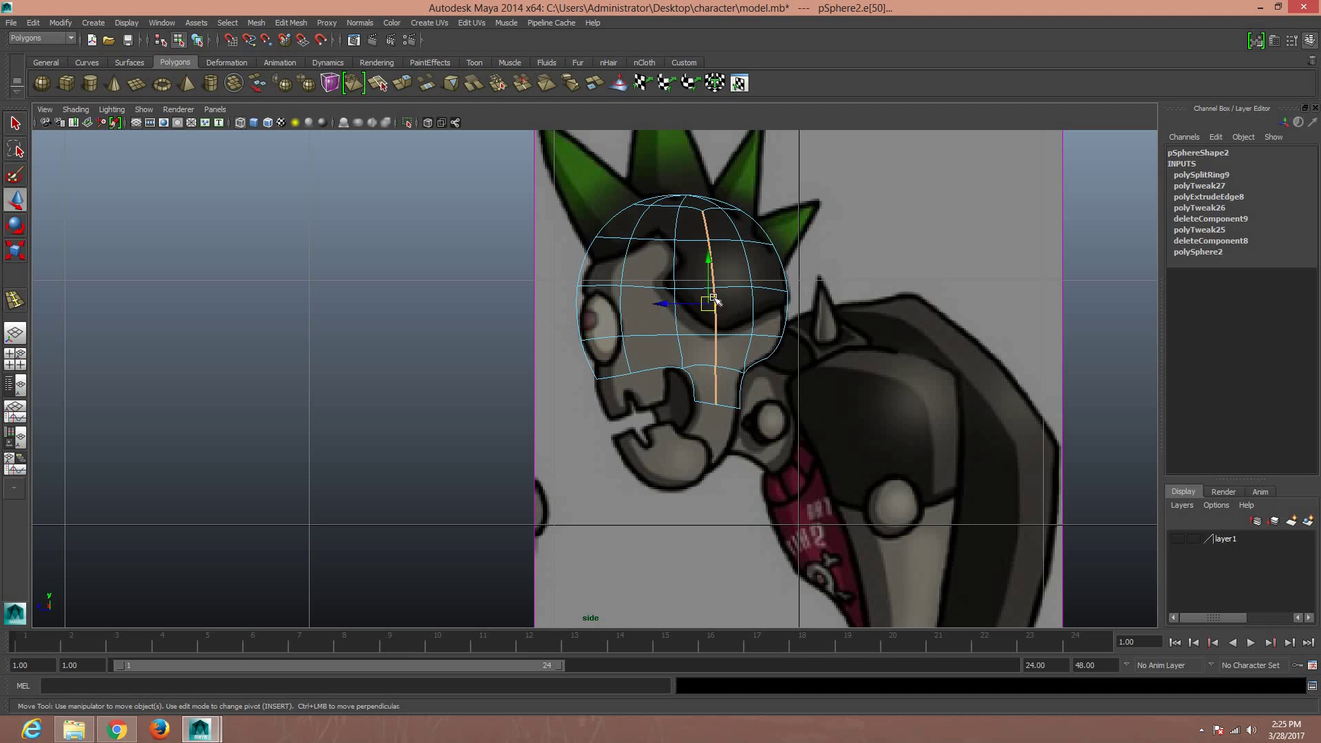
{"action": "scroll", "coordinate": [719, 333], "scroll_direction": "up", "scroll_amount": 3}
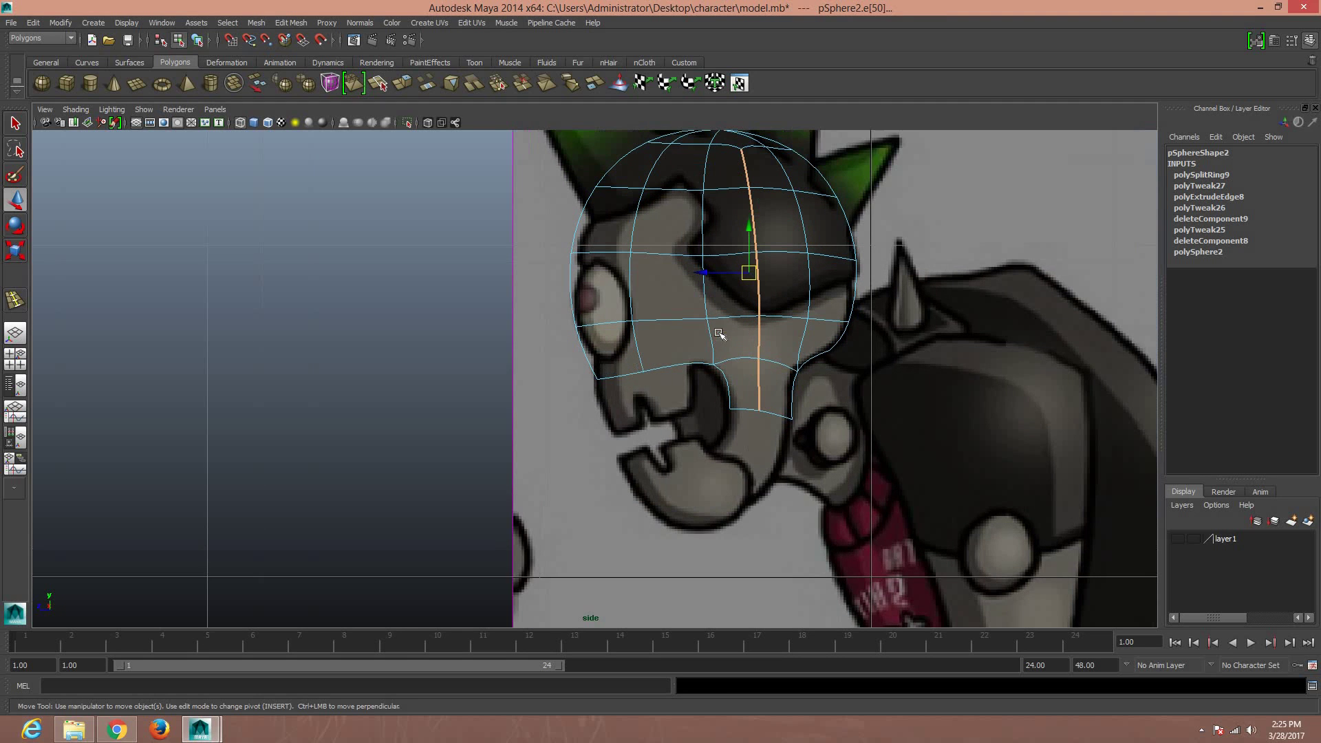
{"action": "right_click_drag", "start_coordinate": [754, 411], "coordinate": [765, 425]}
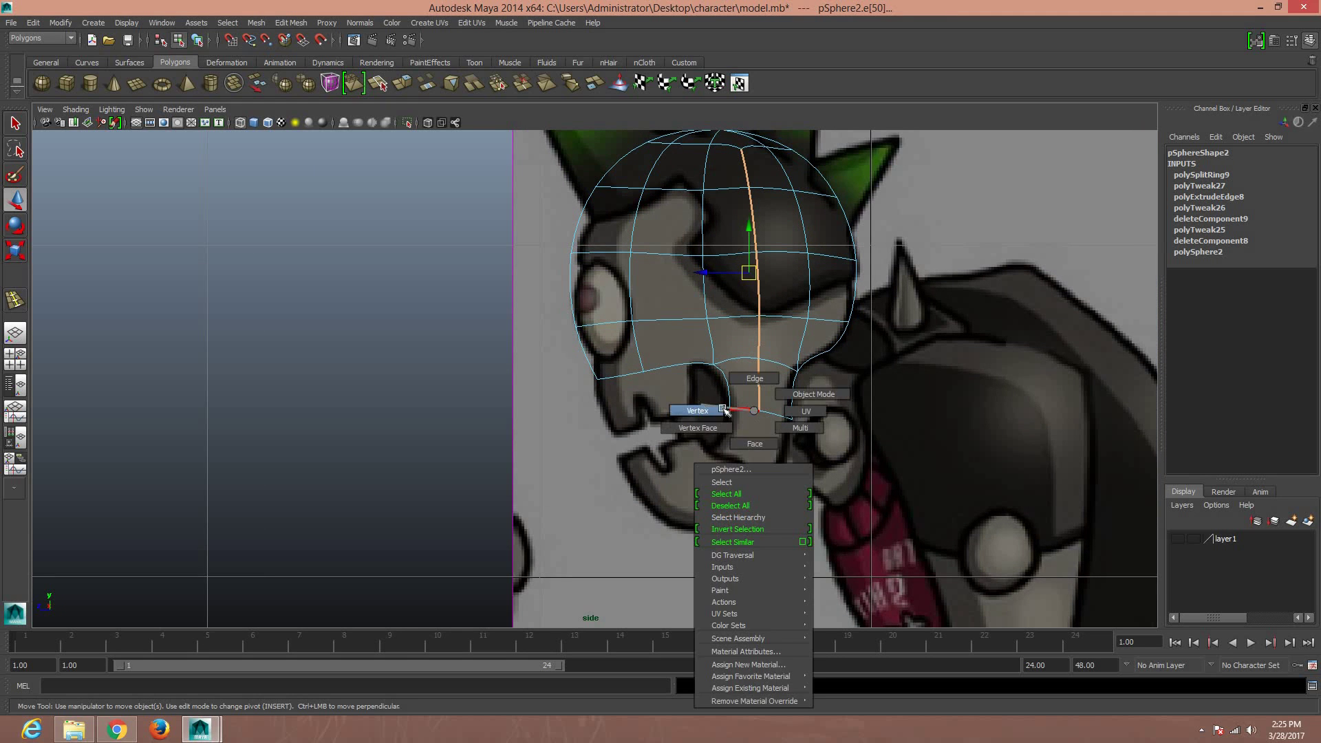
{"action": "left_click", "coordinate": [758, 409]}
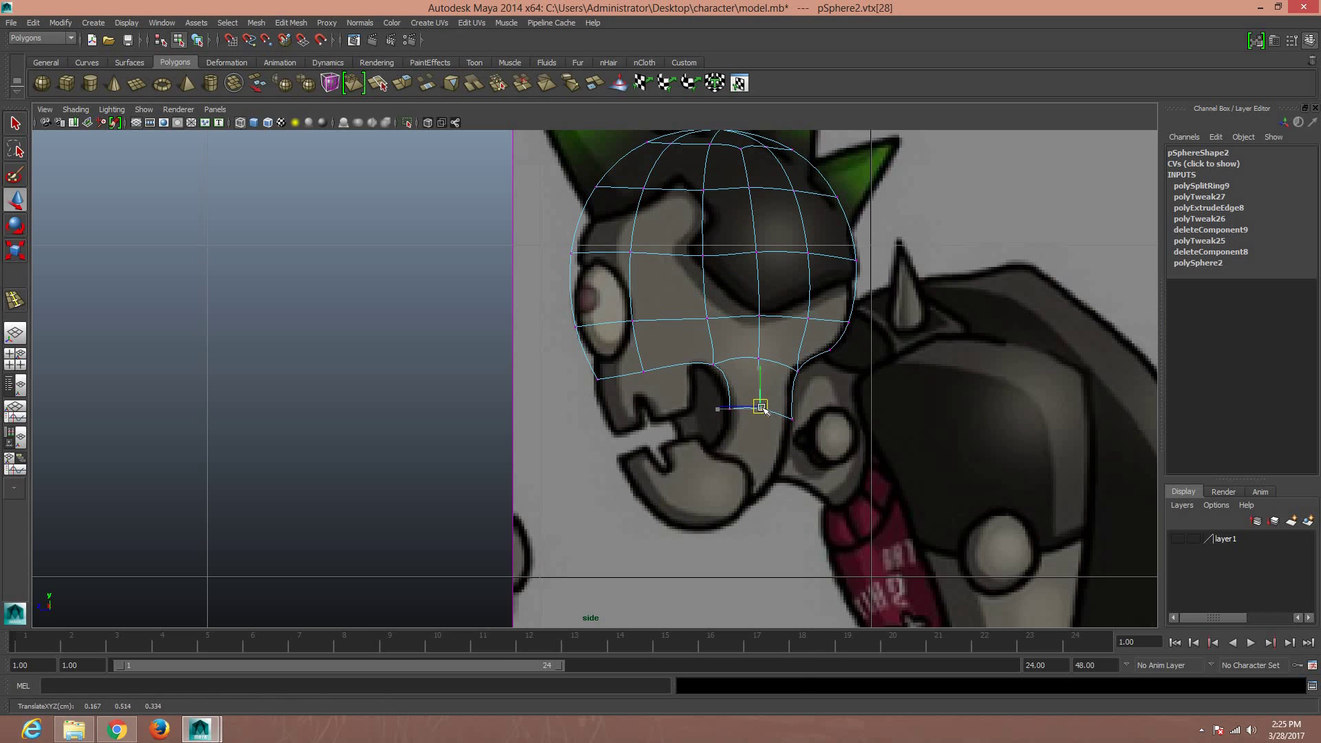
Extrude the two bottom jaw edges and pull them downward
{"action": "left_click", "coordinate": [786, 418]}
{"action": "right_click_drag", "start_coordinate": [739, 406], "coordinate": [734, 378]}
{"action": "left_click", "coordinate": [752, 407]}
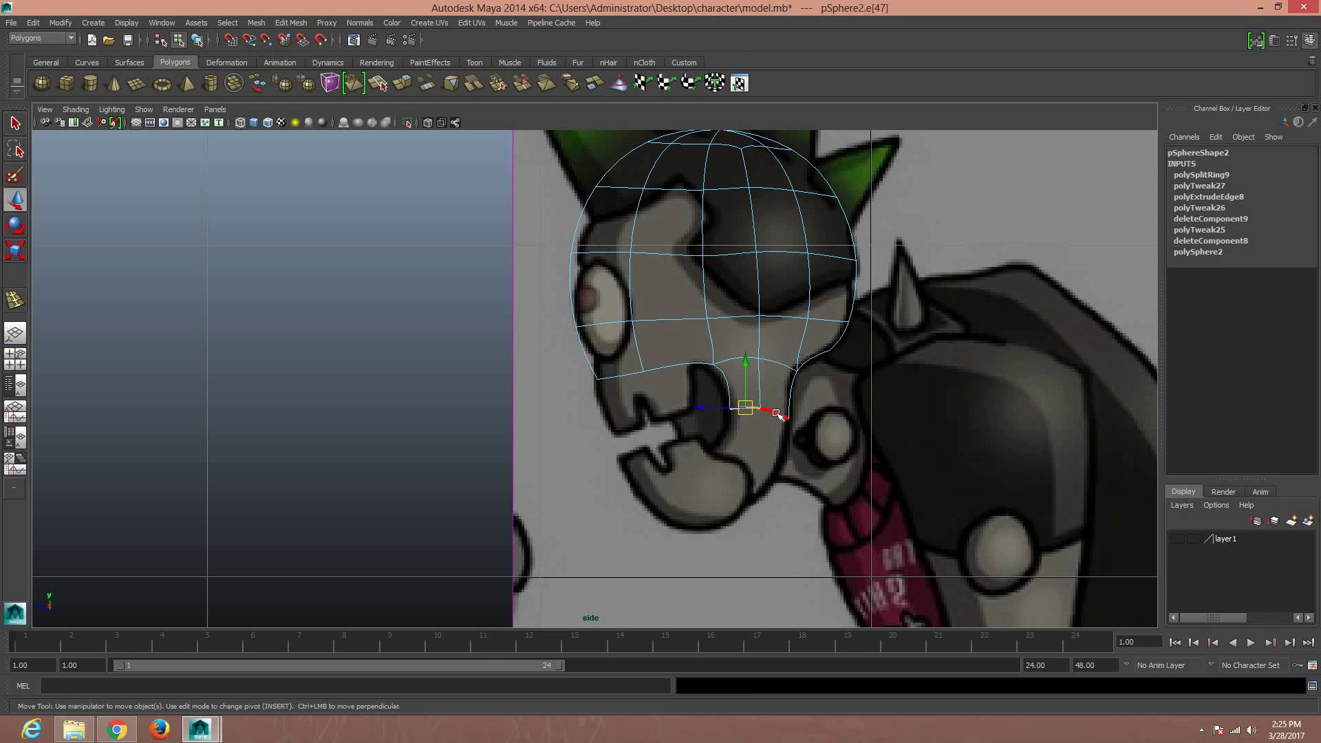
{"action": "left_click", "coordinate": [777, 414], "text": "shift"}
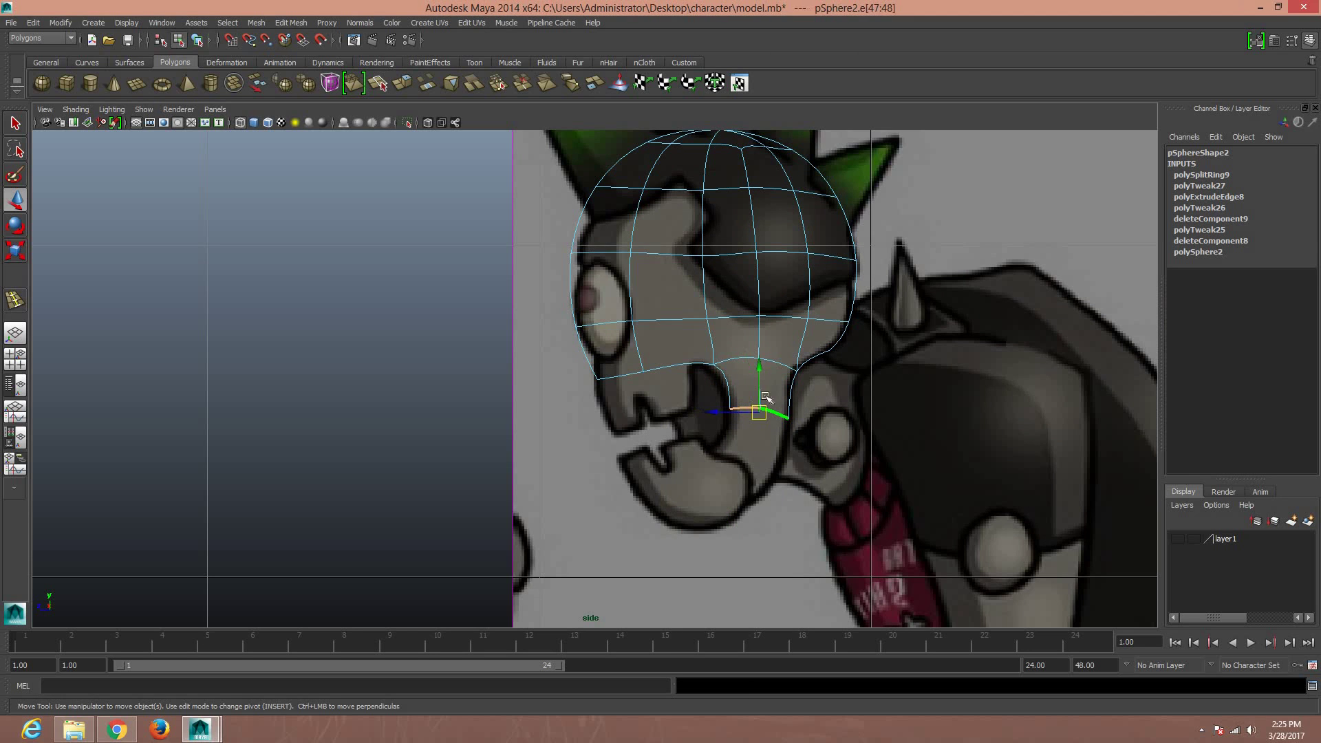
{"action": "left_click", "coordinate": [410, 90]}
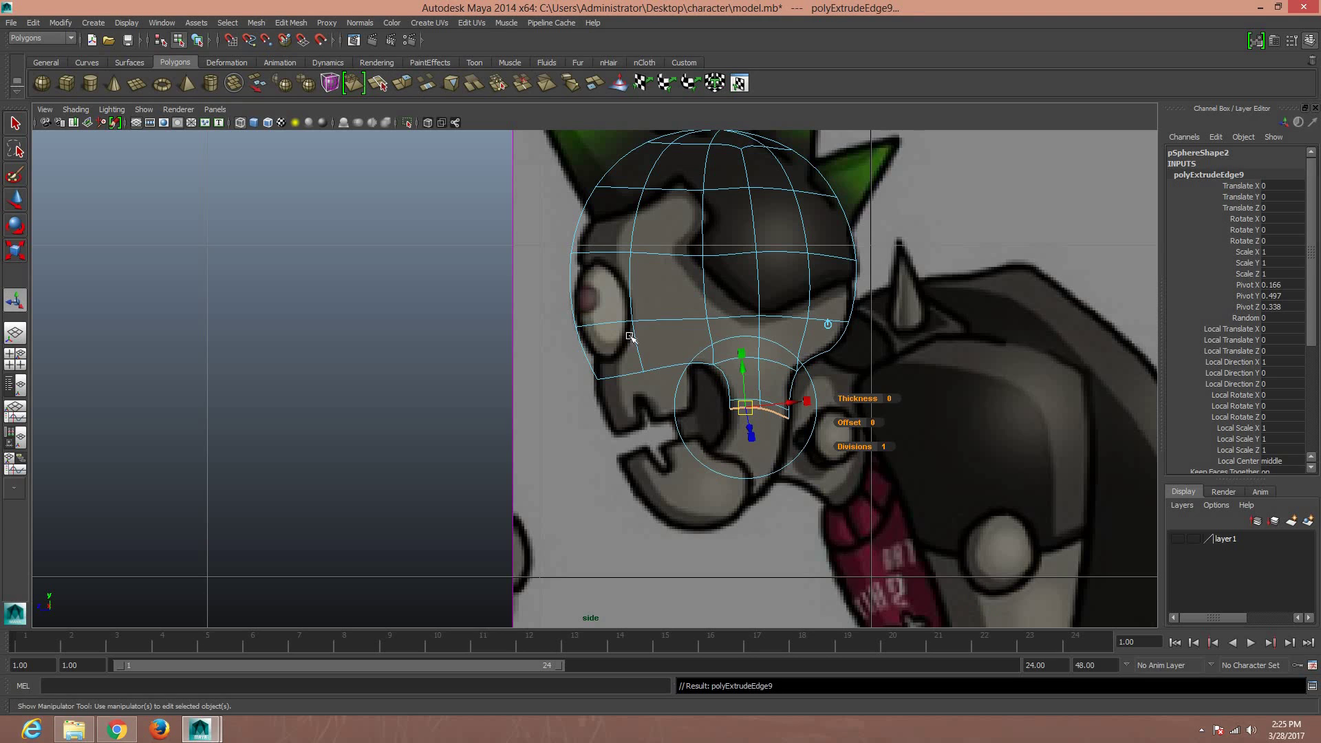
{"action": "left_click_drag", "start_coordinate": [748, 410], "coordinate": [749, 448]}
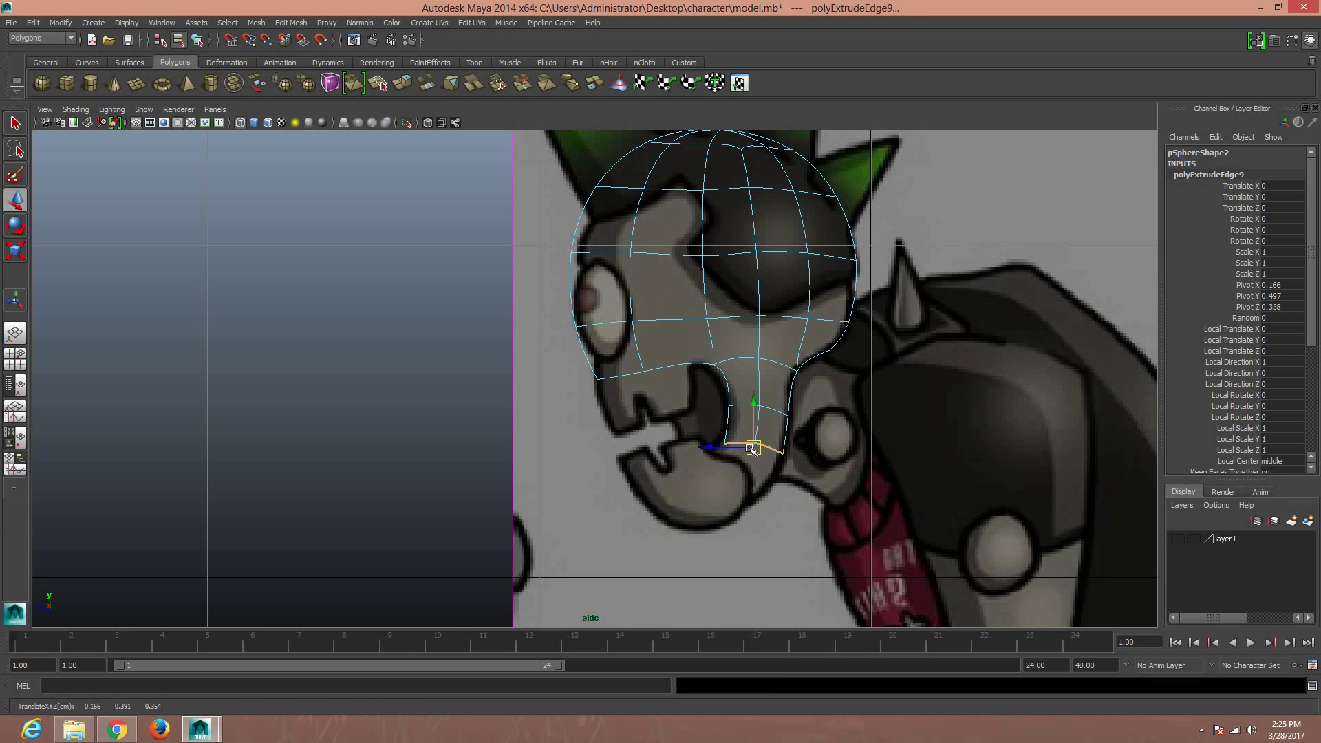
Rotate and reposition the extruded edges to curve along the chin
{"action": "key", "text": "e"}
{"action": "left_click_drag", "start_coordinate": [702, 477], "coordinate": [700, 455]}
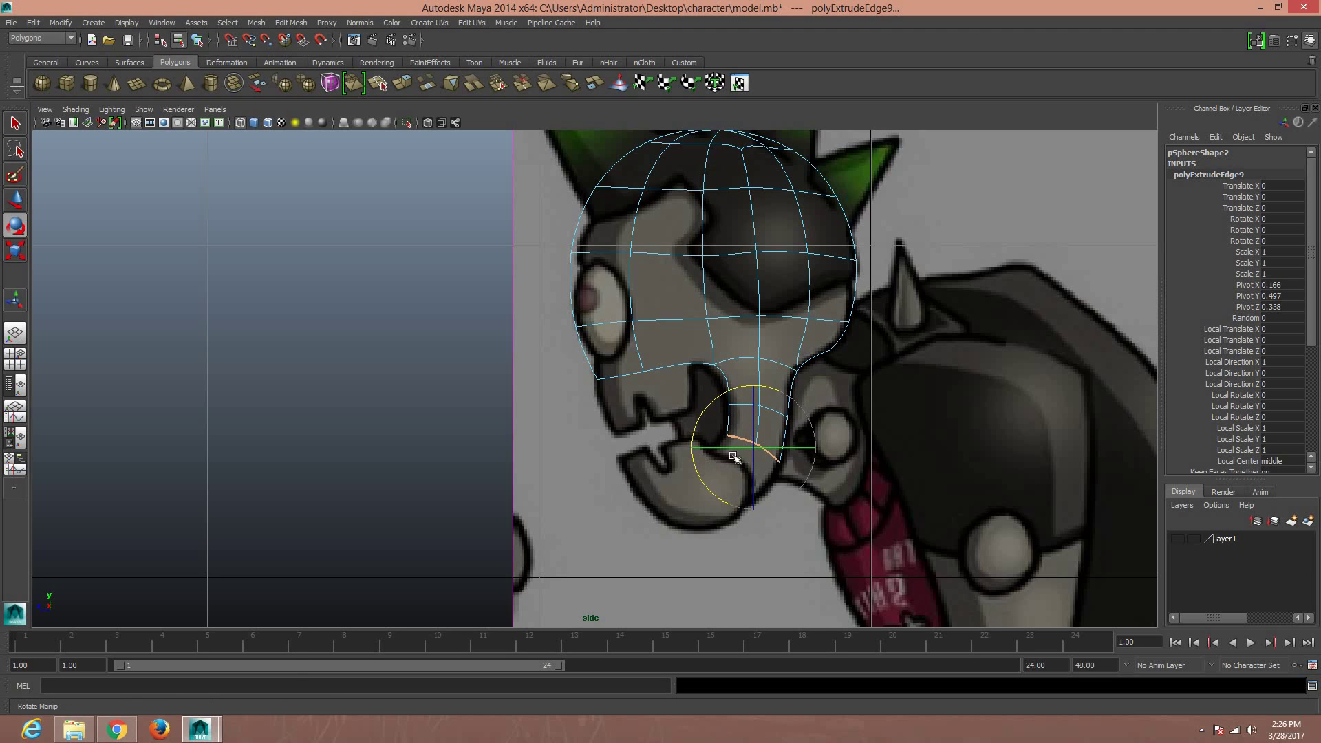
{"action": "key", "text": "w"}
{"action": "left_click_drag", "start_coordinate": [753, 451], "coordinate": [748, 452]}
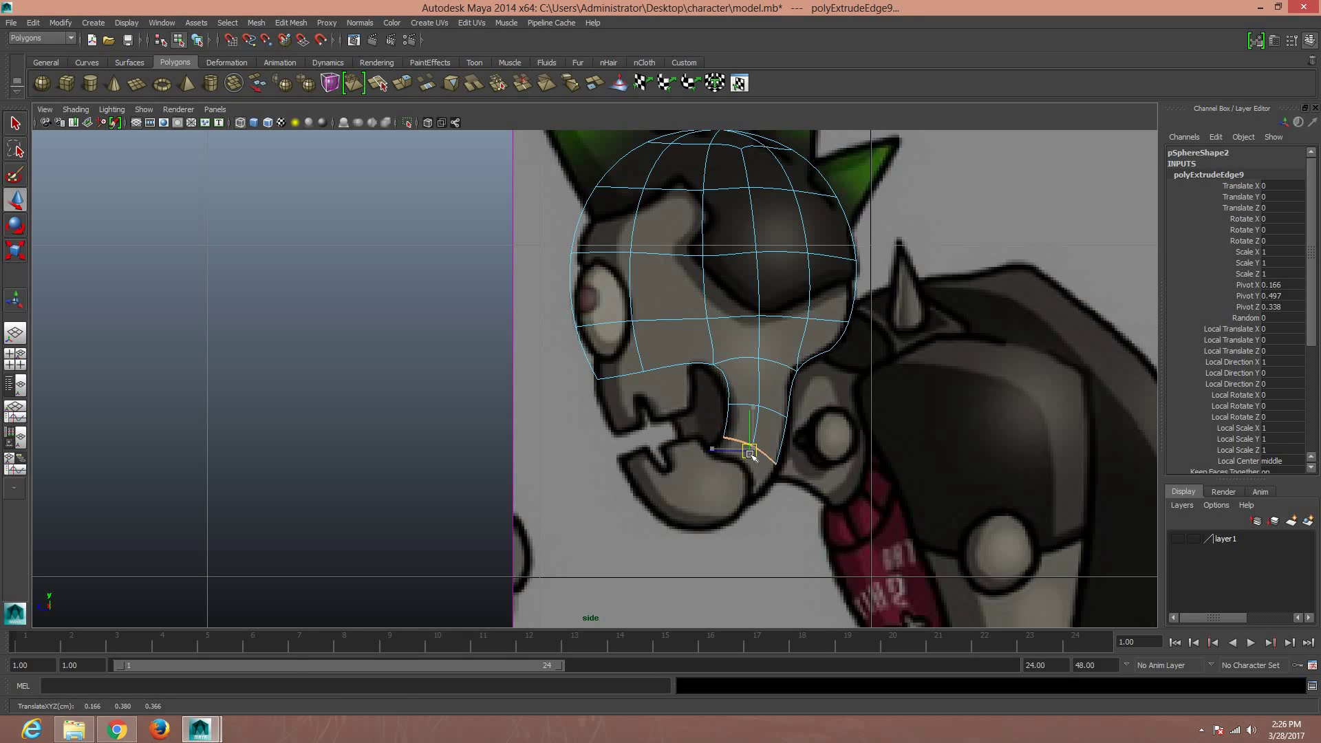
{"action": "right_click_drag", "start_coordinate": [773, 413], "coordinate": [795, 399]}
{"action": "left_click", "coordinate": [787, 359]}
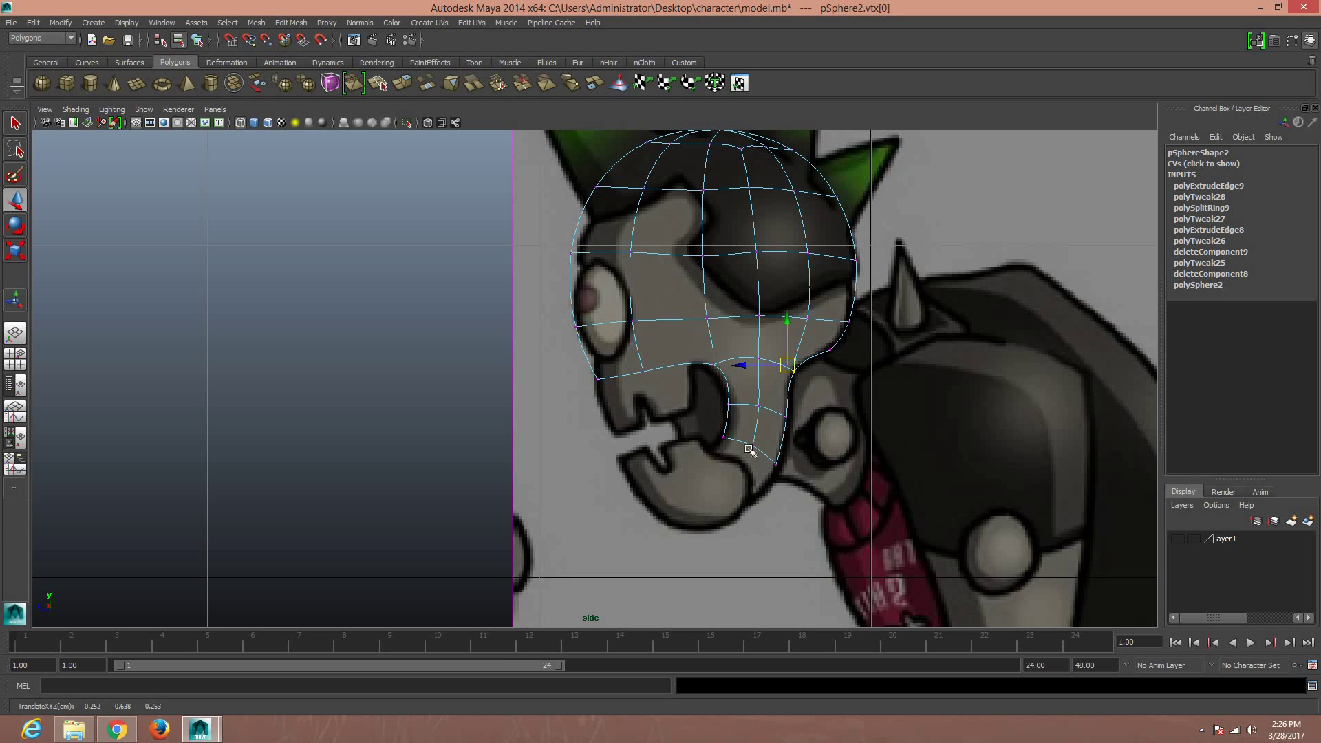
{"action": "right_click_drag", "start_coordinate": [746, 434], "coordinate": [733, 436]}
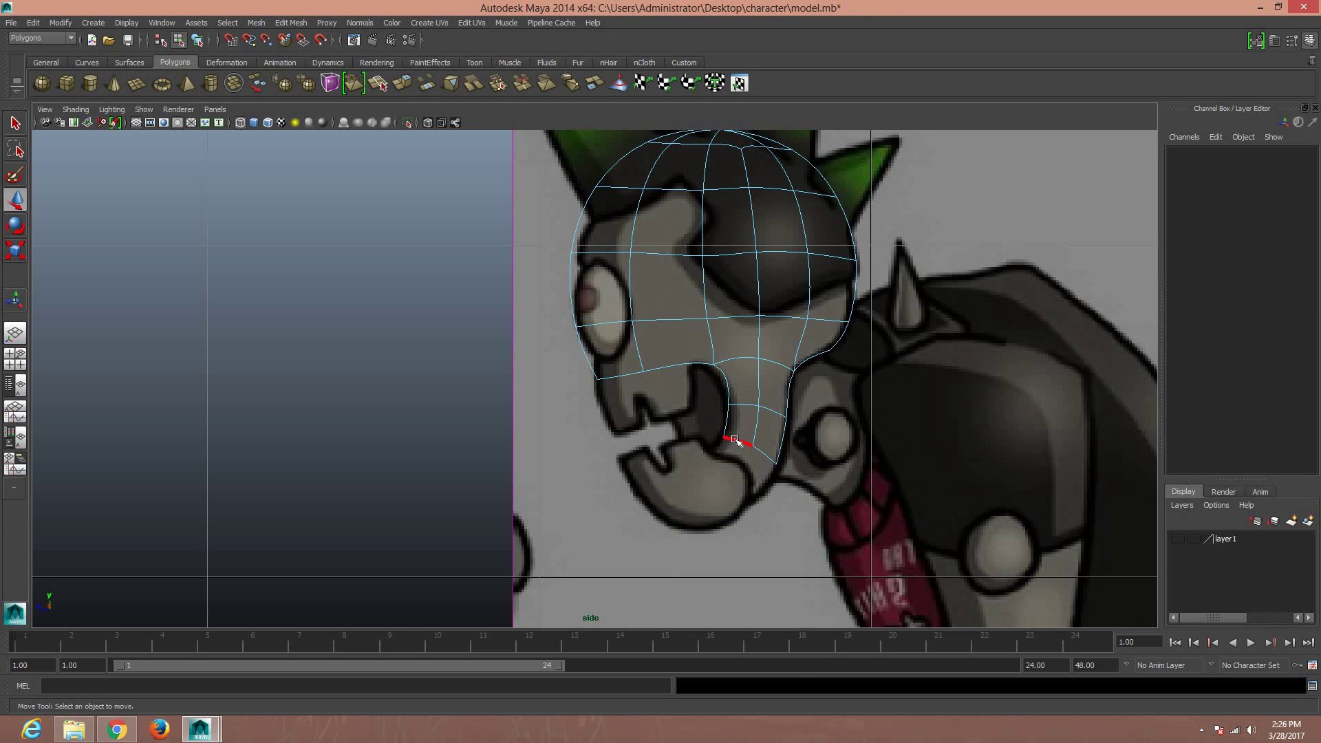
Extrude the chin strip's bottom edge and pull it down
{"action": "left_click", "coordinate": [745, 439]}
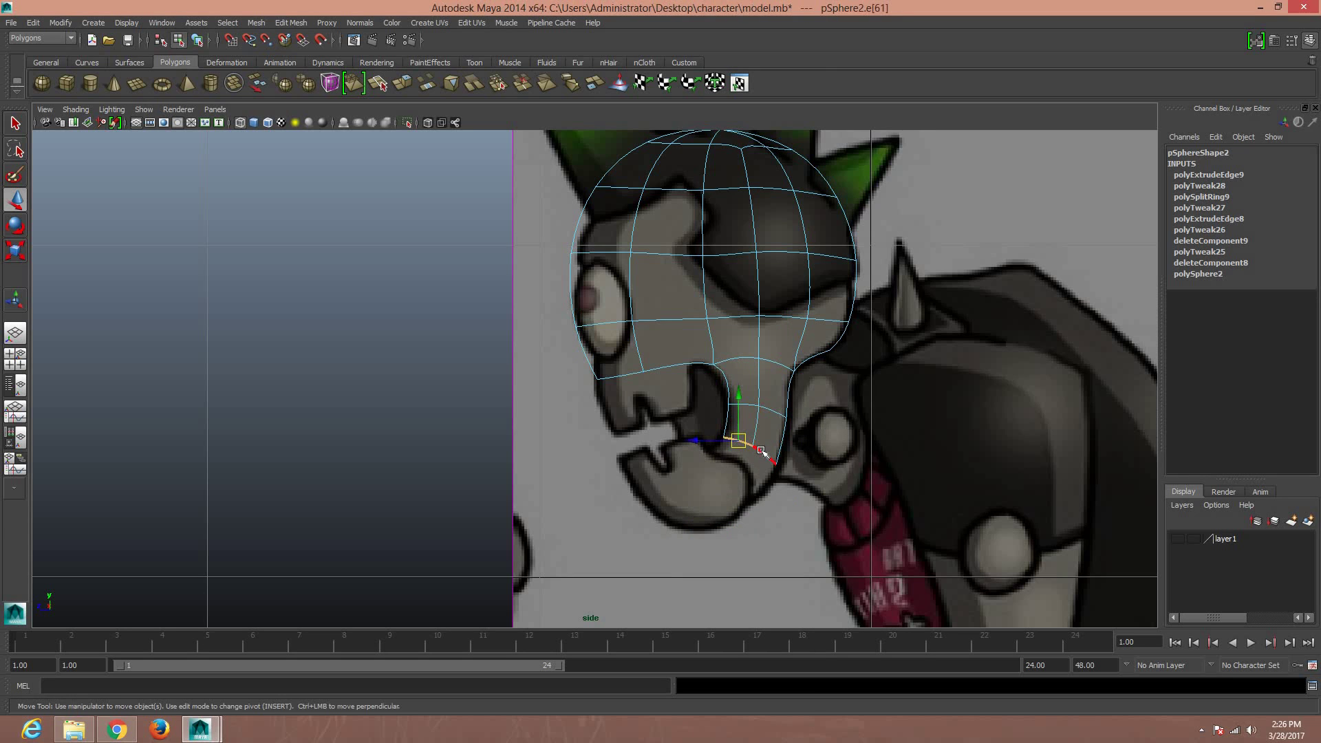
{"action": "left_click", "coordinate": [403, 84]}
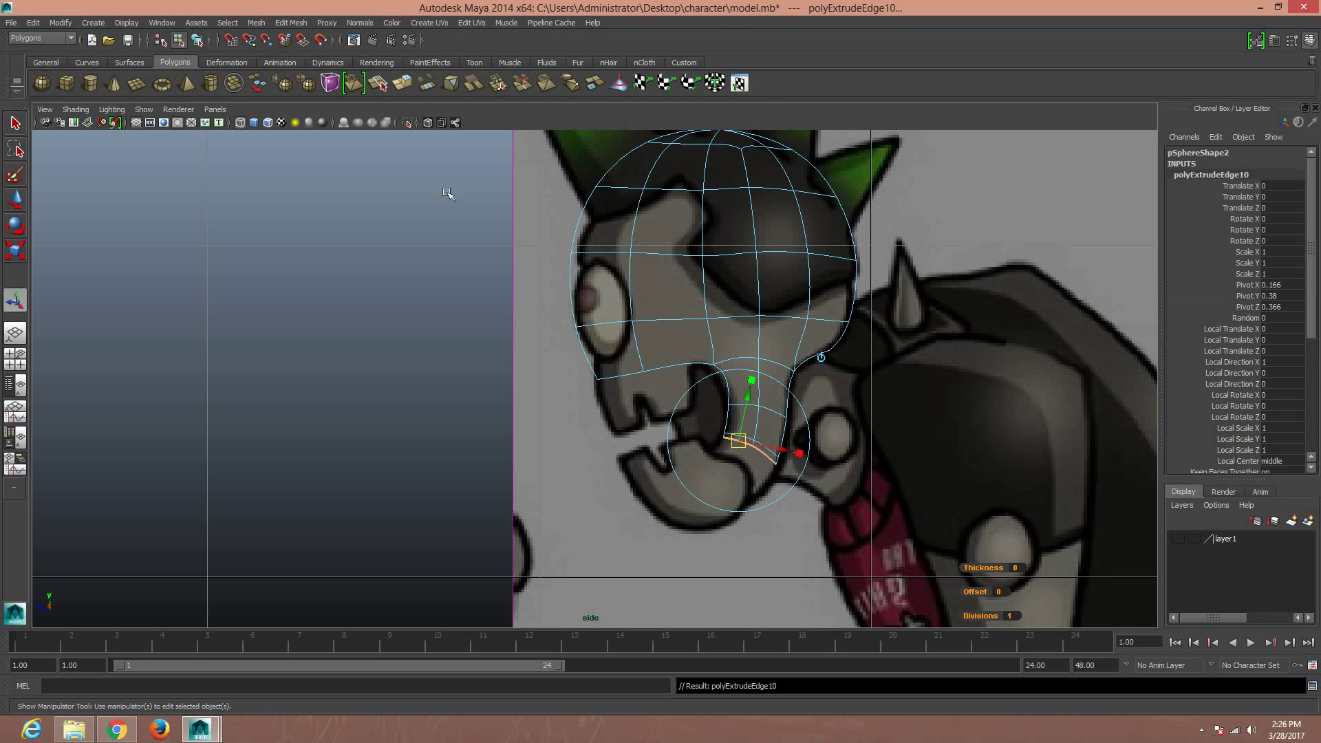
{"action": "key", "text": "w"}
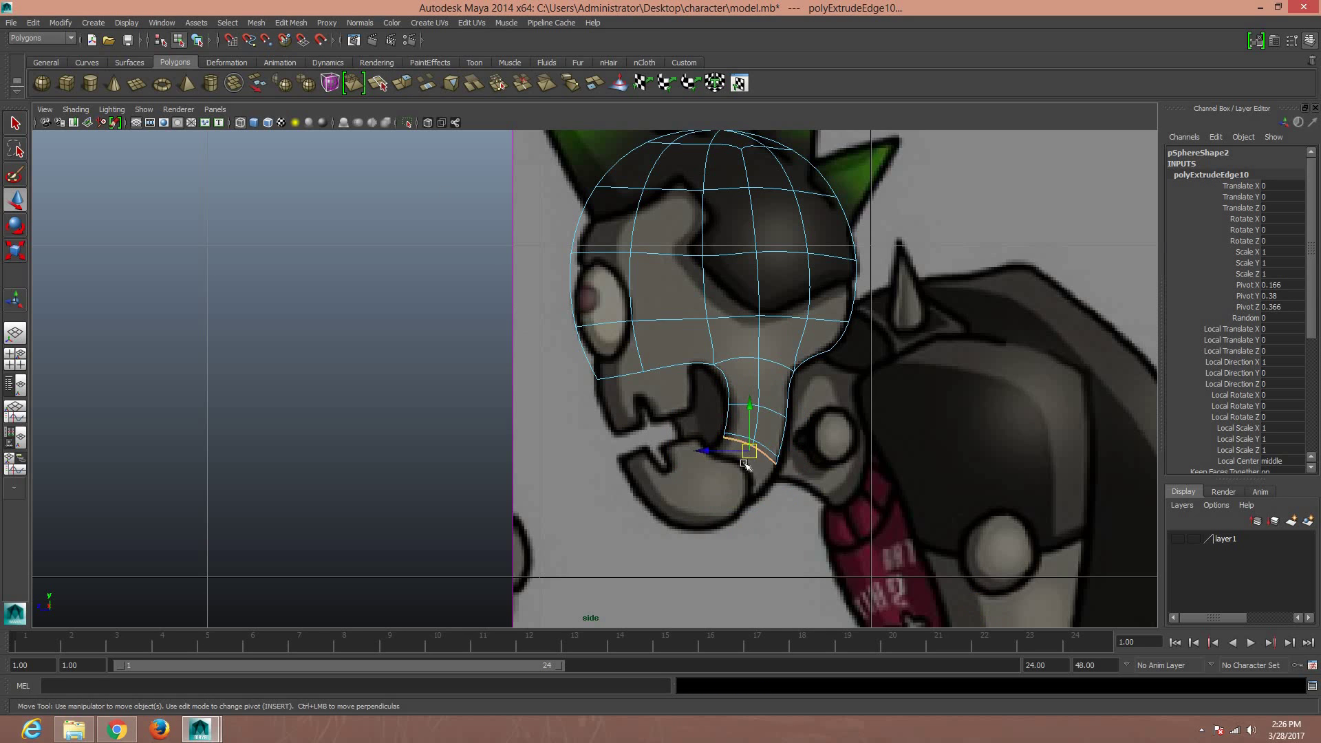
{"action": "left_click_drag", "start_coordinate": [743, 463], "coordinate": [756, 467]}
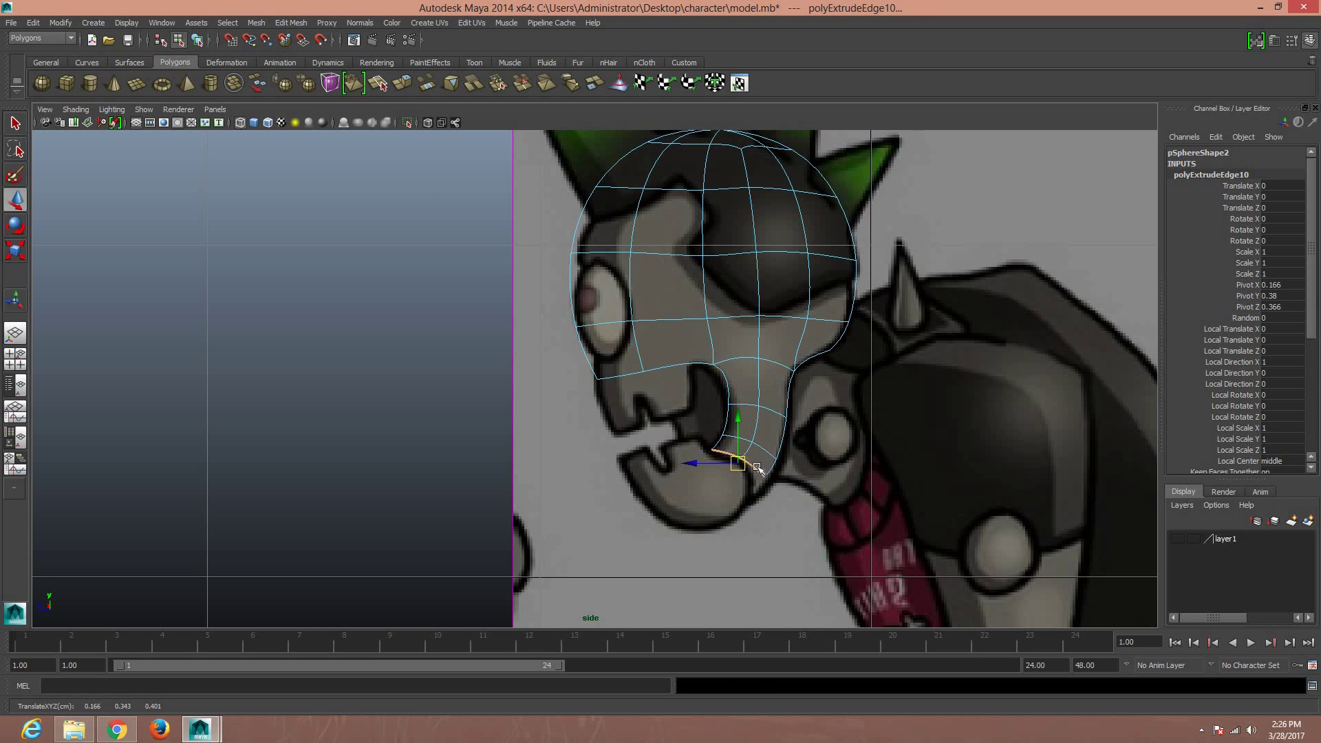
Move the chin and back-of-neck vertices onto the side reference outline
{"action": "right_click_drag", "start_coordinate": [757, 468], "coordinate": [715, 457]}
{"action": "left_click", "coordinate": [765, 475]}
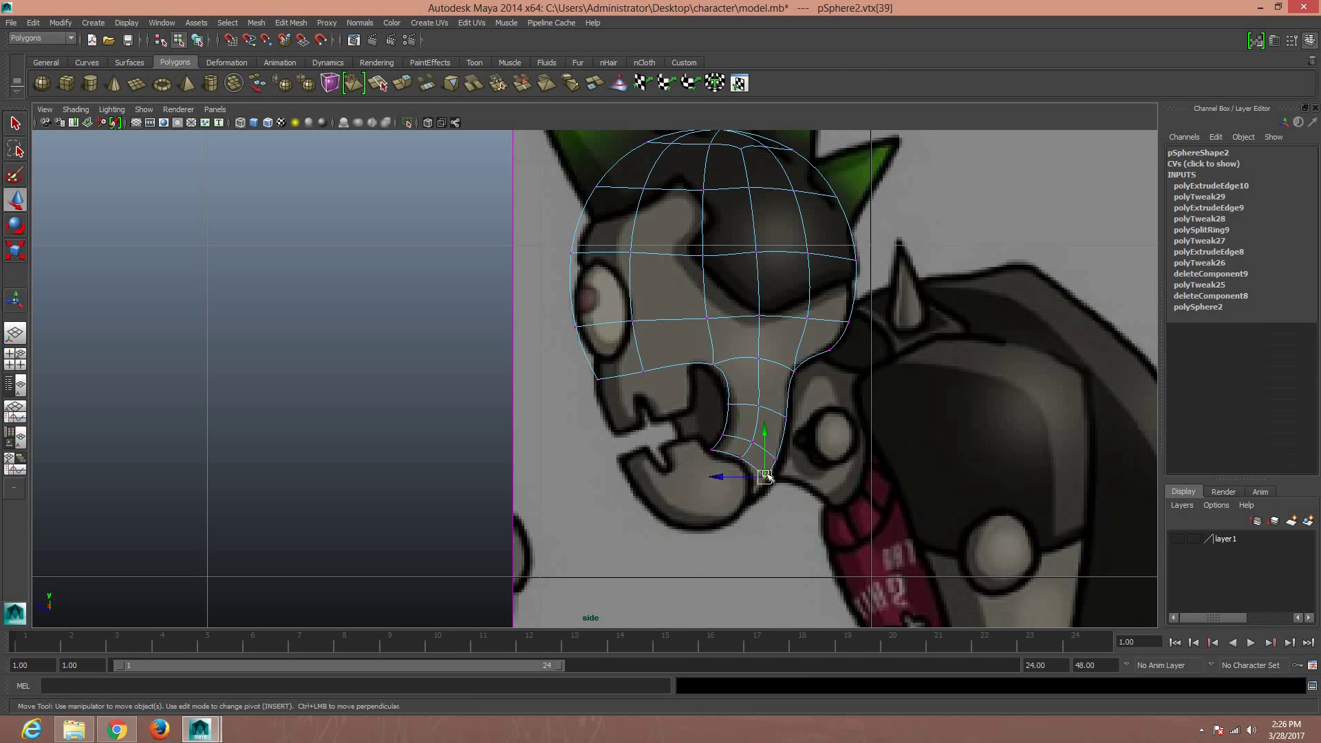
{"action": "mouse_move", "coordinate": [765, 474]}
{"action": "left_mouse_down"}
{"action": "mouse_move", "coordinate": [756, 490]}
{"action": "mouse_move", "coordinate": [746, 461]}
{"action": "left_mouse_up"}
{"action": "left_click", "coordinate": [741, 456]}
{"action": "left_click", "coordinate": [756, 491]}
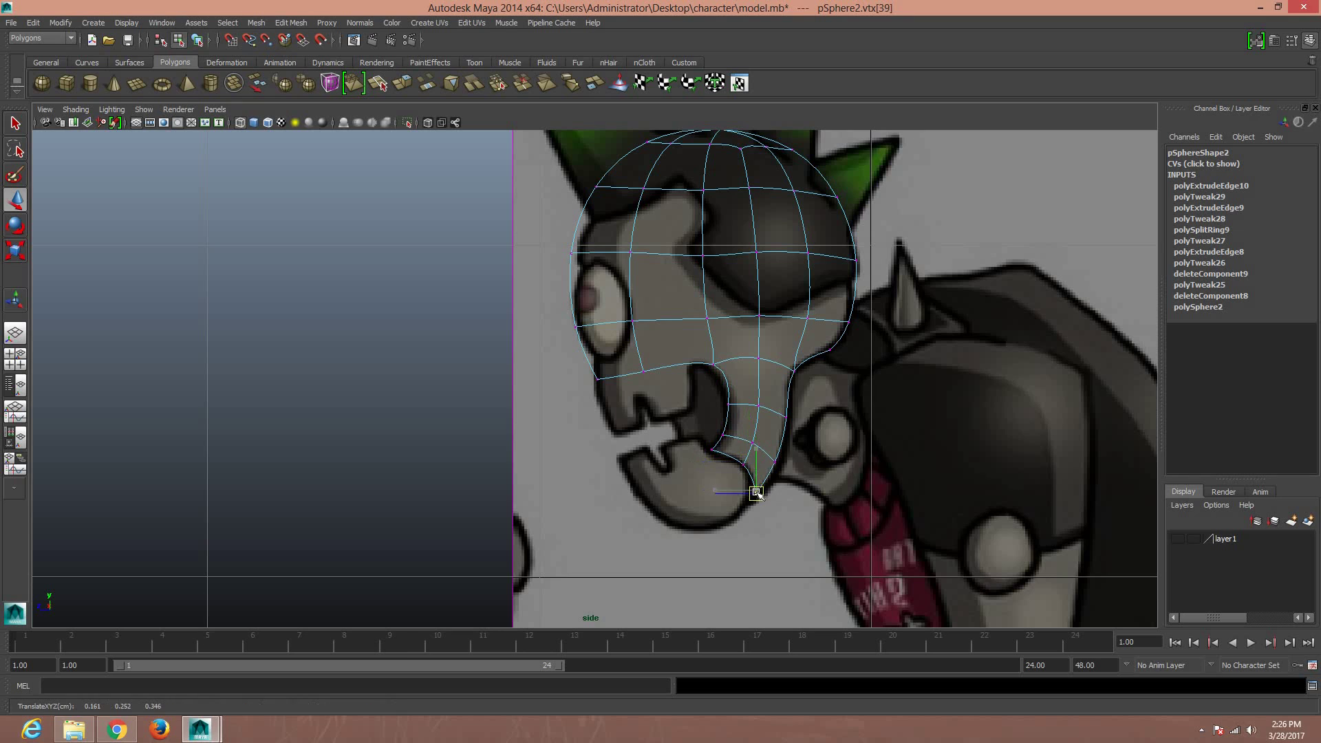
{"action": "left_click", "coordinate": [773, 466]}
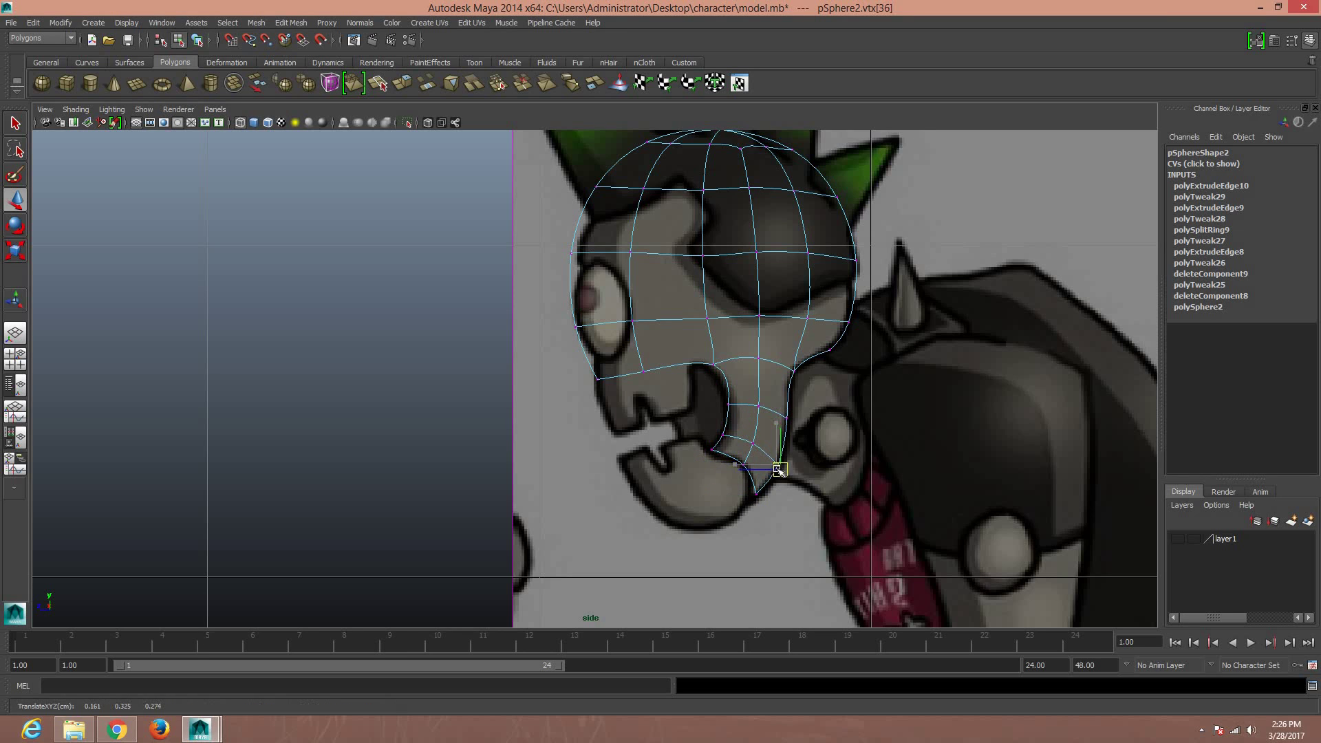
{"action": "left_click", "coordinate": [781, 408]}
{"action": "left_click_drag", "start_coordinate": [782, 407], "coordinate": [786, 416]}
In front view, shift the chin vertices slightly toward the centre
{"action": "left_click_drag", "start_coordinate": [787, 496], "coordinate": [699, 432]}
{"action": "key", "text": "space"}
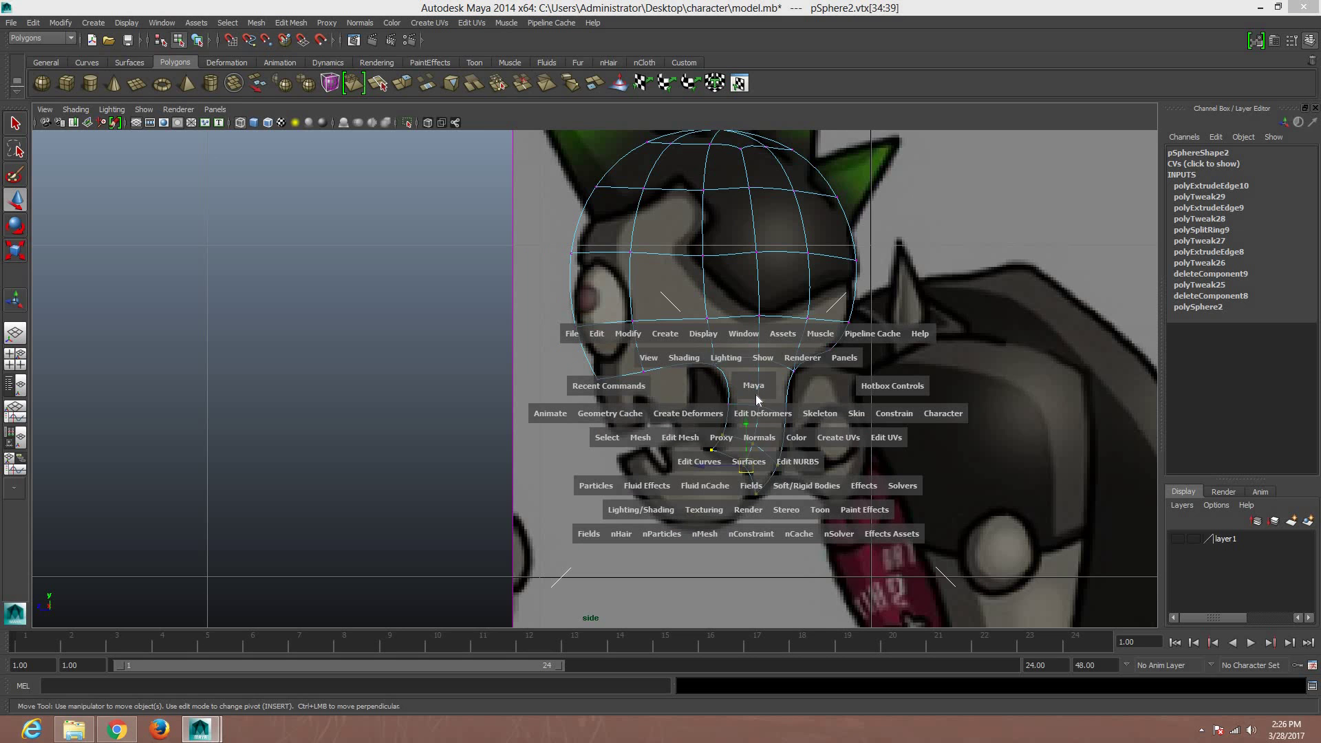
{"action": "mouse_move", "coordinate": [753, 388]}
{"action": "left_mouse_down"}
{"action": "mouse_move", "coordinate": [760, 427]}
{"action": "mouse_move", "coordinate": [757, 416]}
{"action": "left_mouse_up"}
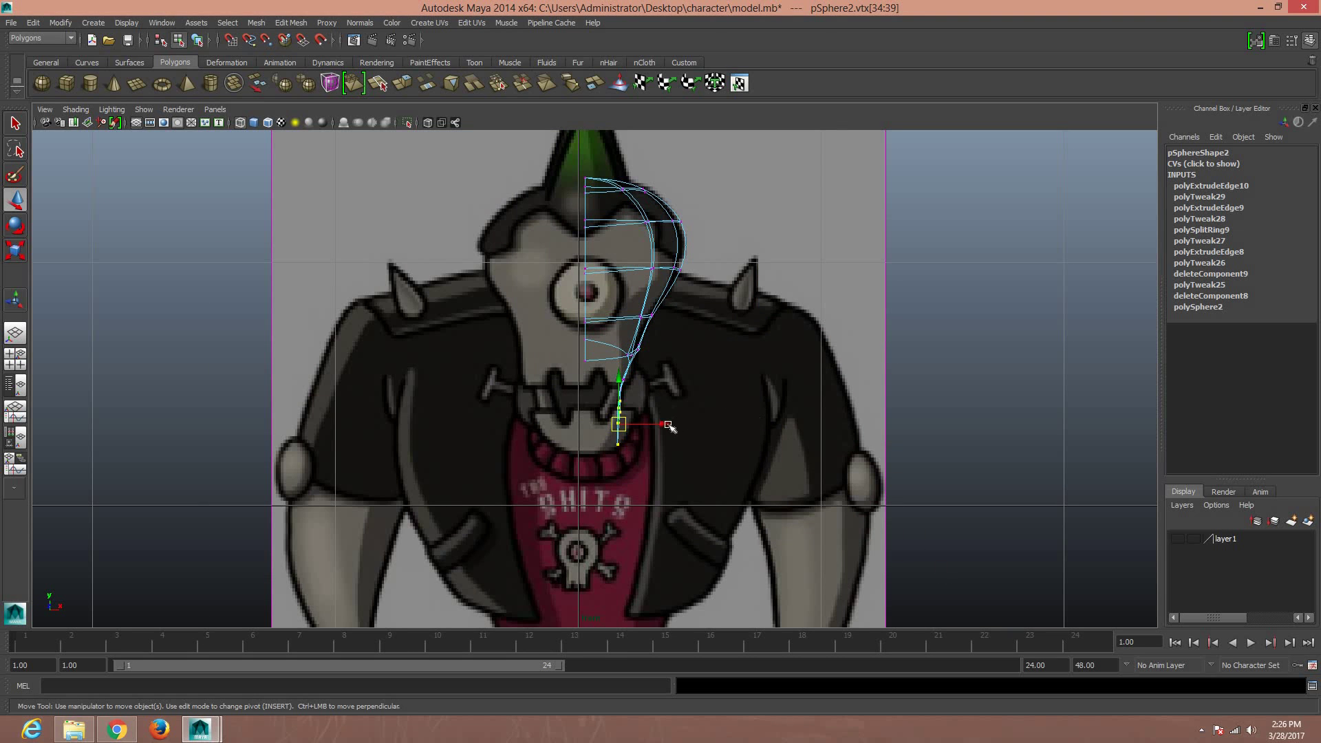
{"action": "left_click_drag", "start_coordinate": [669, 428], "coordinate": [663, 442]}
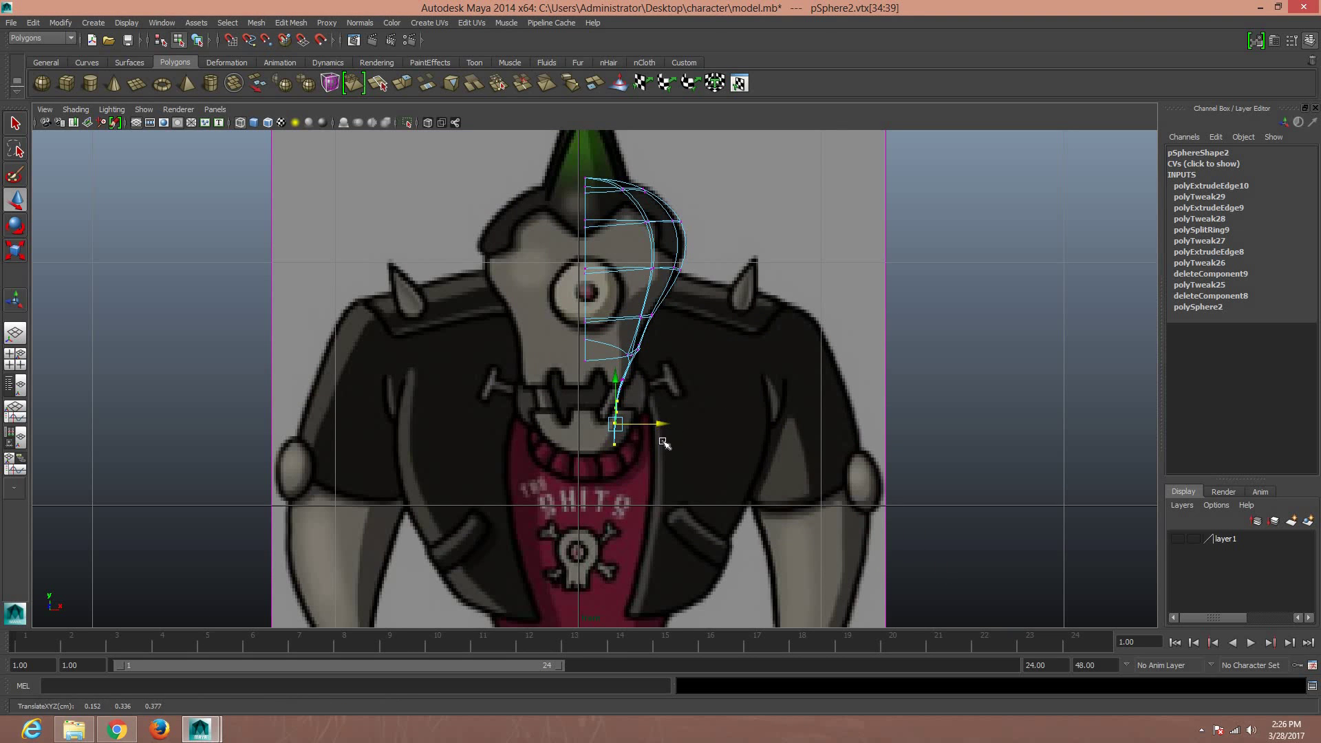
{"action": "right_click", "coordinate": [701, 423]}
Back in side view, select the chin vertex and two neighbouring jaw vertices
{"action": "key", "text": "space"}
{"action": "left_click_drag", "start_coordinate": [774, 447], "coordinate": [778, 445]}
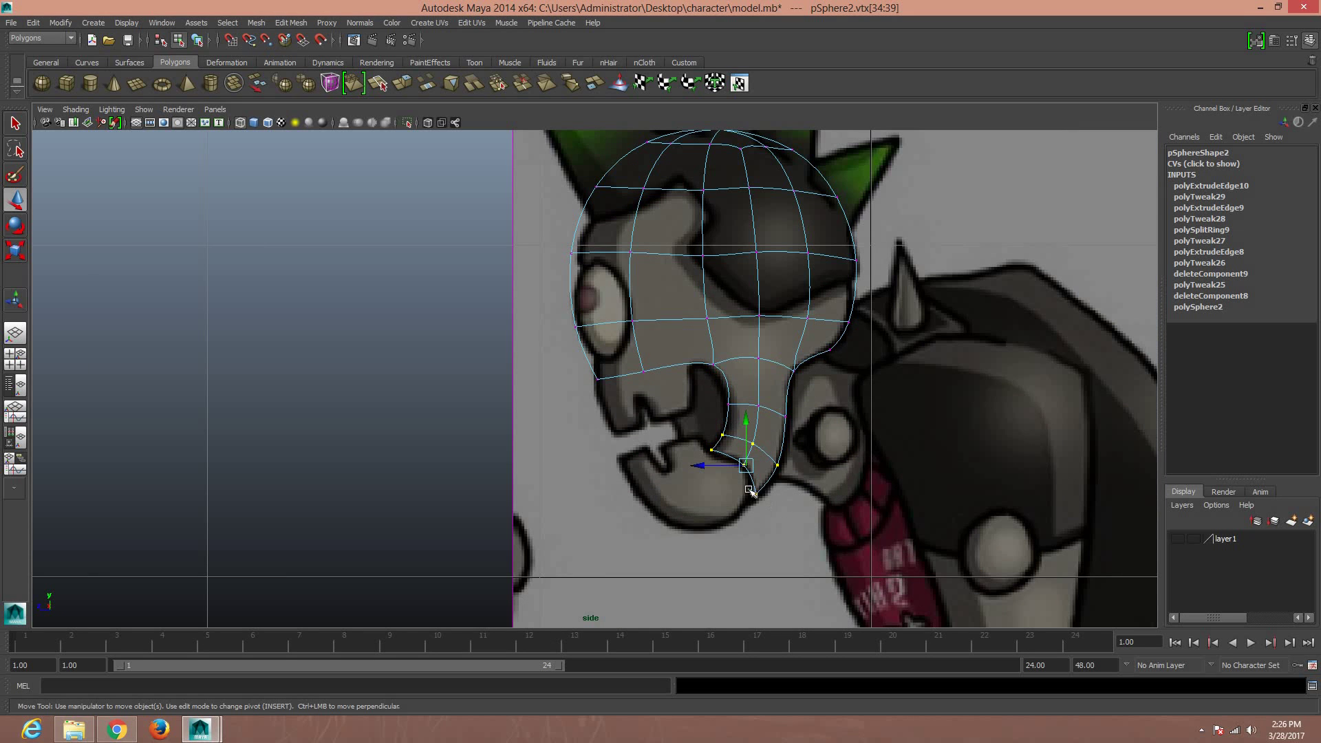
{"action": "left_click", "coordinate": [750, 490]}
{"action": "key", "text": "space"}
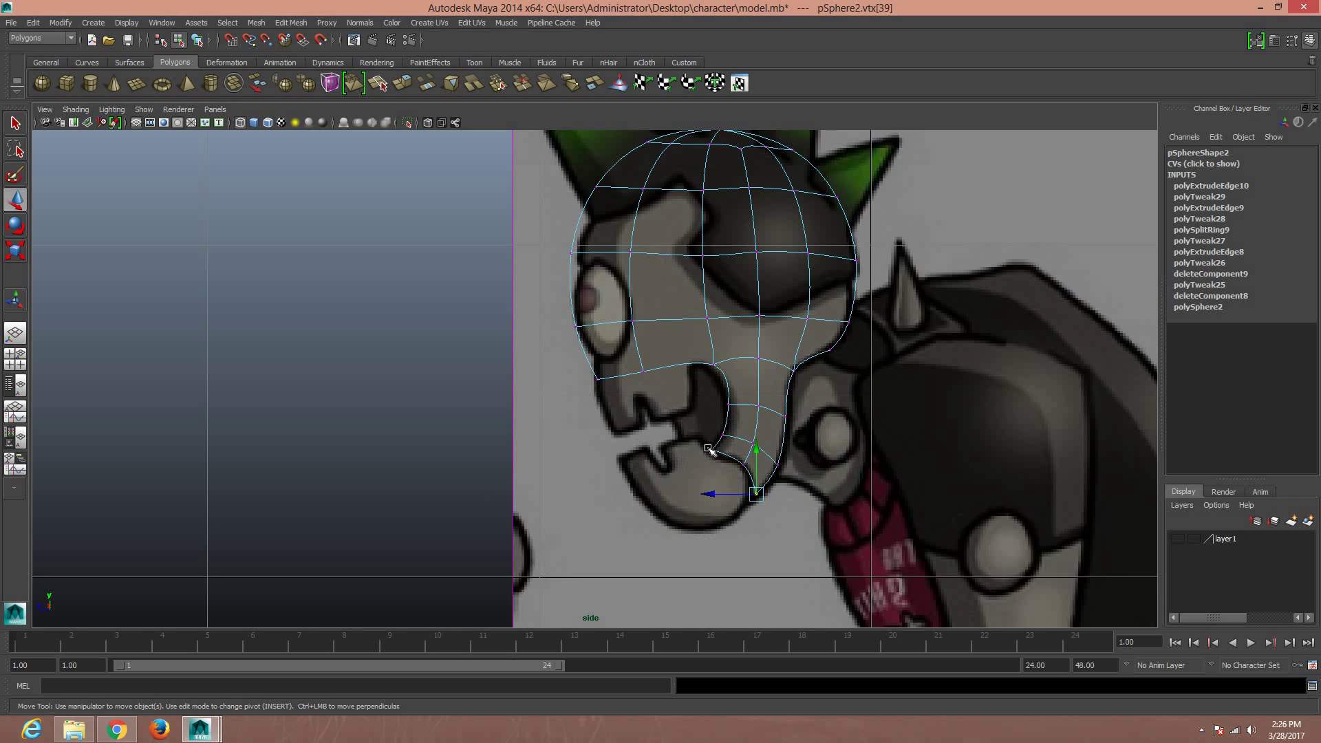
{"action": "left_click_drag", "start_coordinate": [712, 451], "coordinate": [698, 447], "text": "alt"}
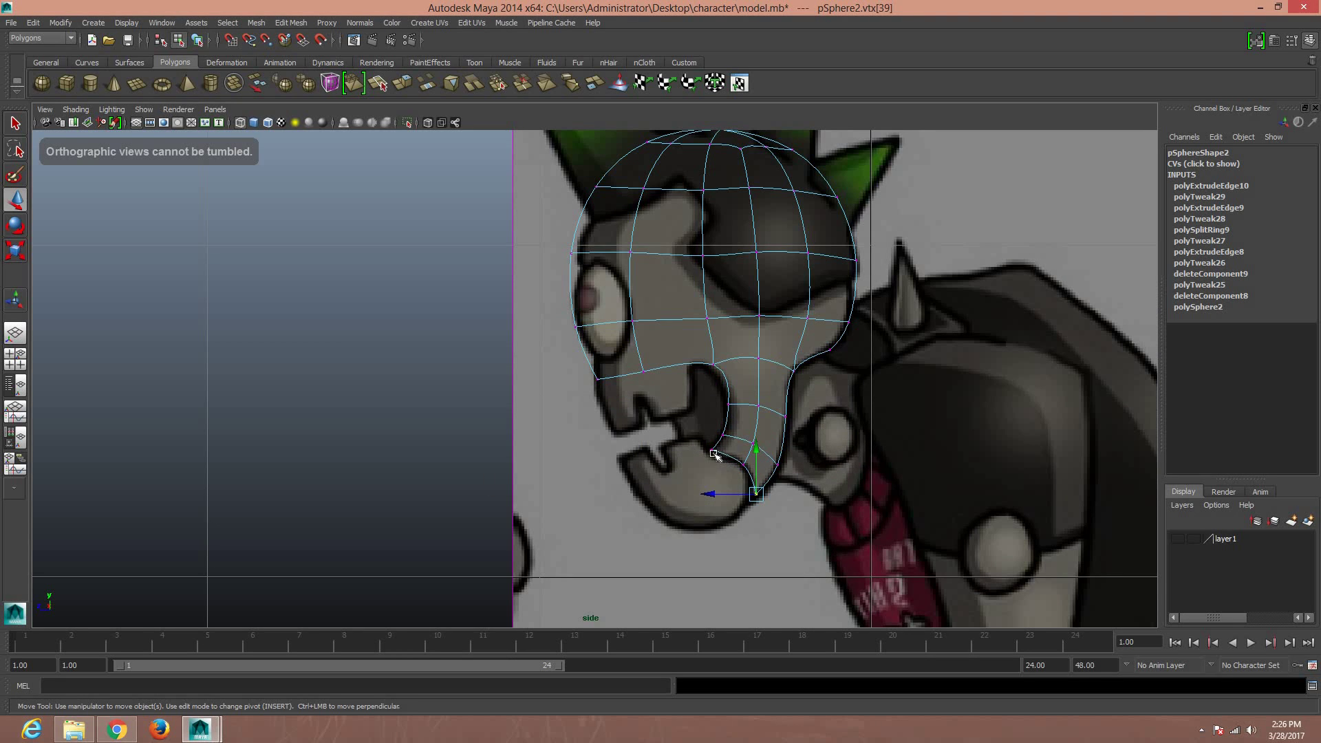
{"action": "left_click", "coordinate": [710, 450], "text": "shift"}
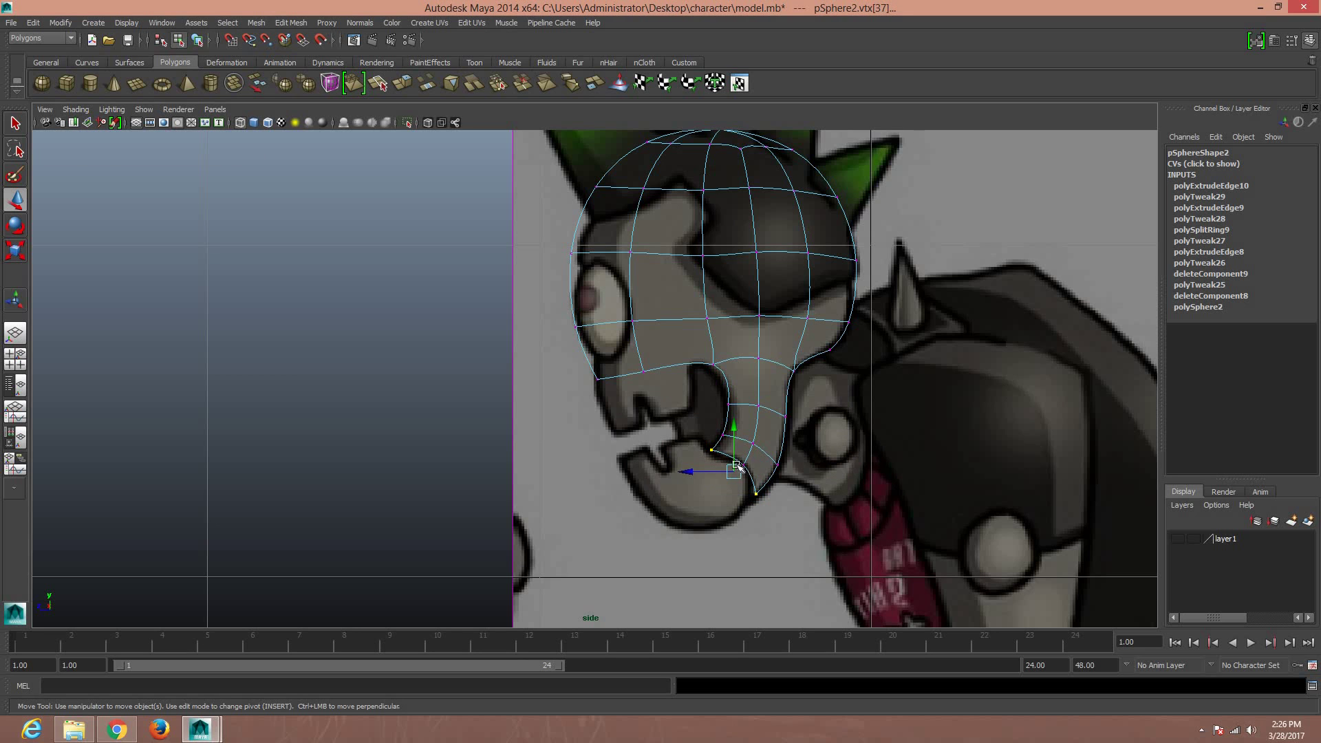
{"action": "left_click", "coordinate": [740, 466], "text": "shift"}
In front view, shift the selected jaw vertices toward the centre line
{"action": "key", "text": "space"}
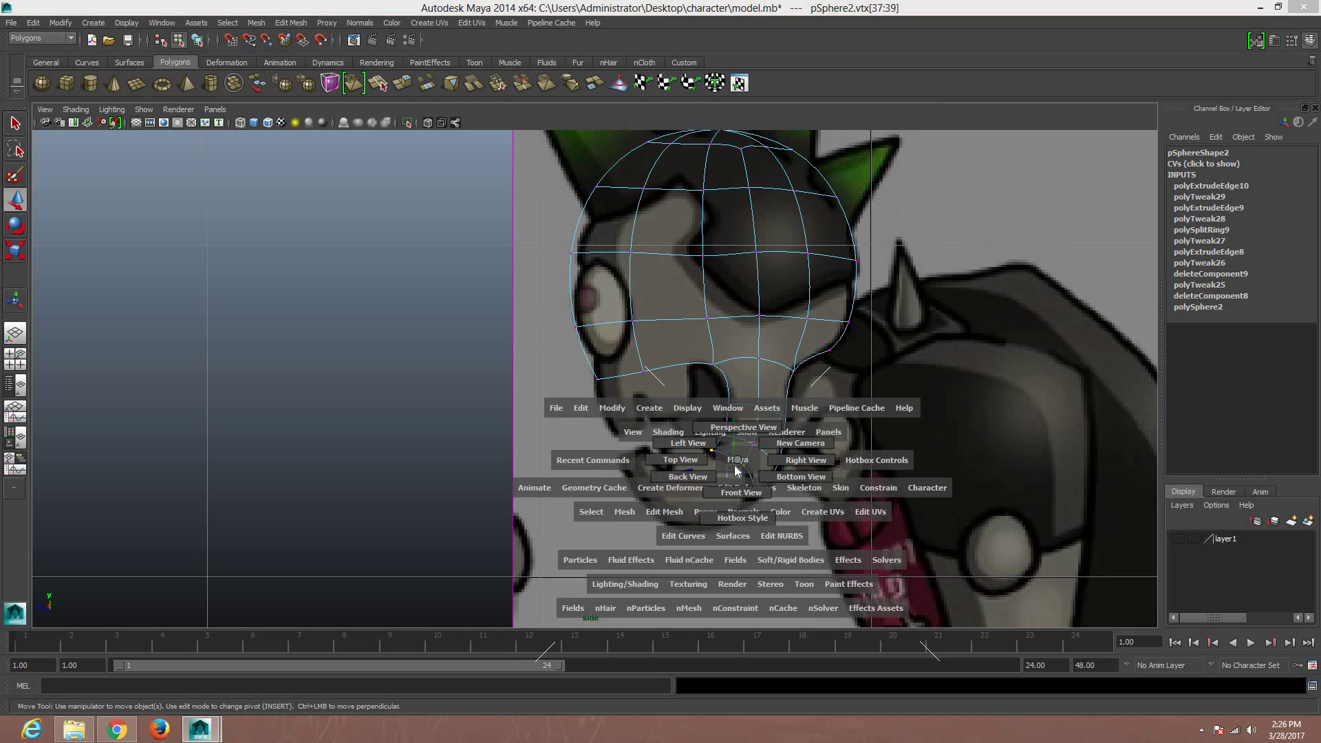
{"action": "left_click", "coordinate": [733, 489]}
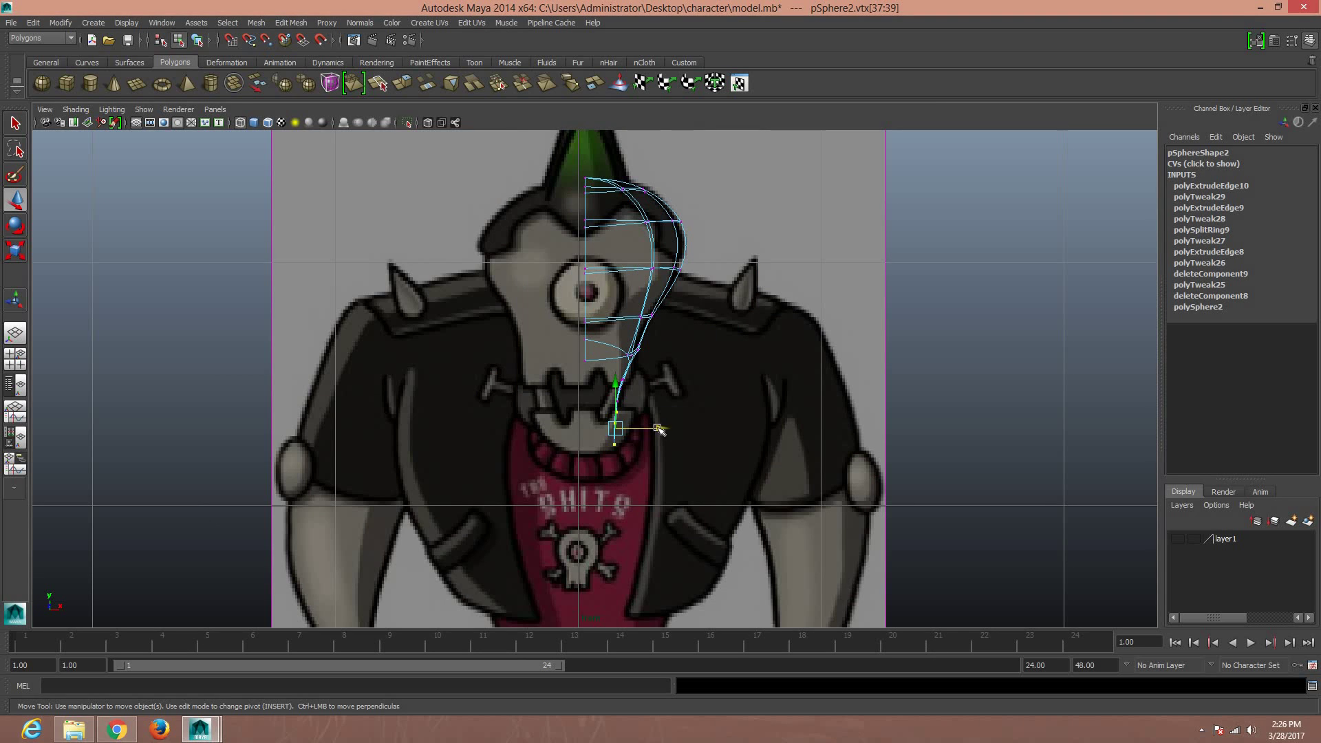
{"action": "left_click_drag", "start_coordinate": [658, 430], "coordinate": [638, 415]}
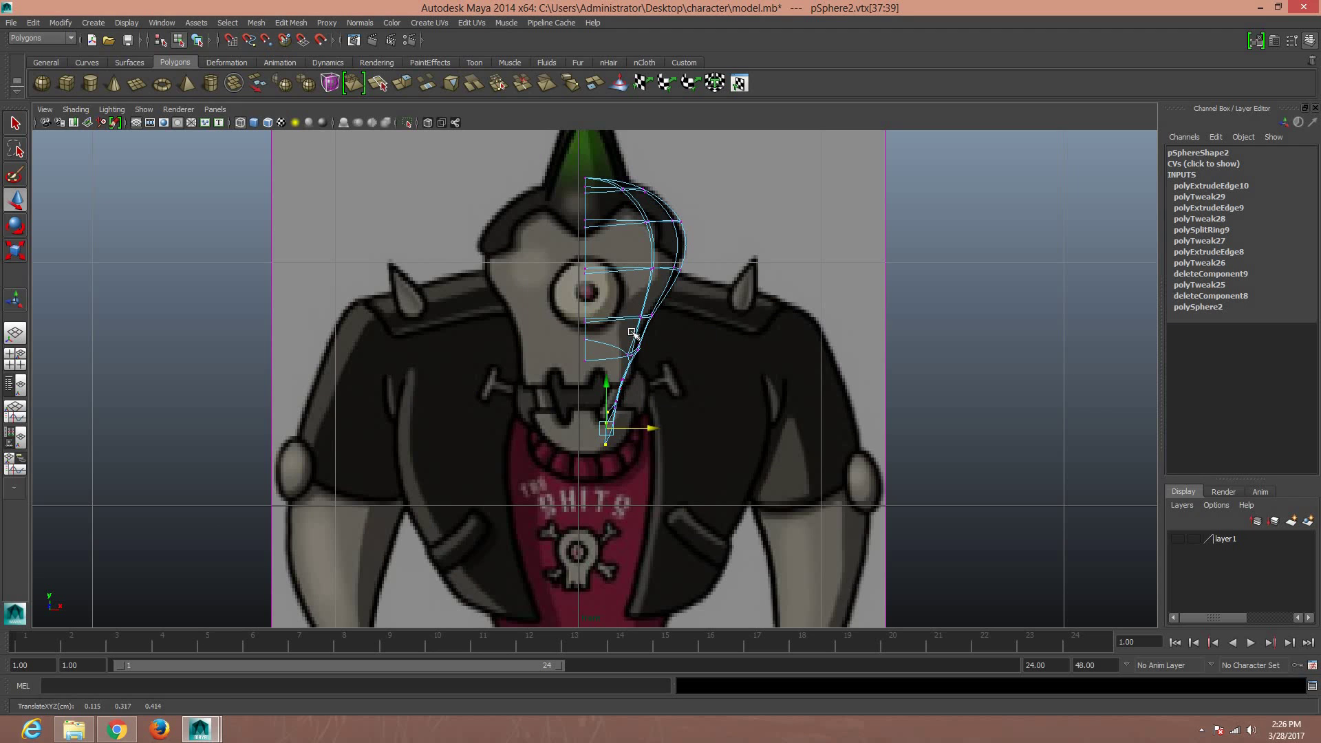
{"action": "right_click_drag", "start_coordinate": [662, 325], "coordinate": [641, 390]}
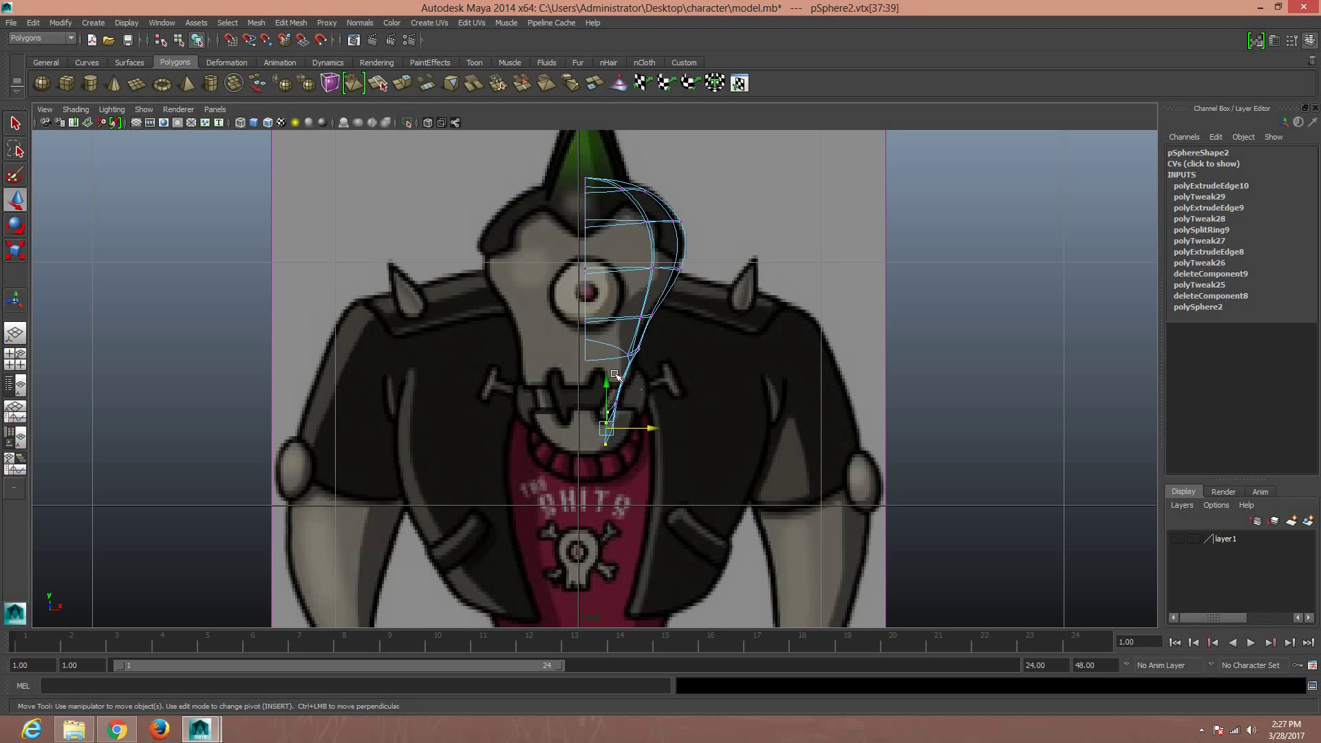
Select the neck vertices and pull the jaw corner vertex down and inward
{"action": "left_click", "coordinate": [625, 386]}
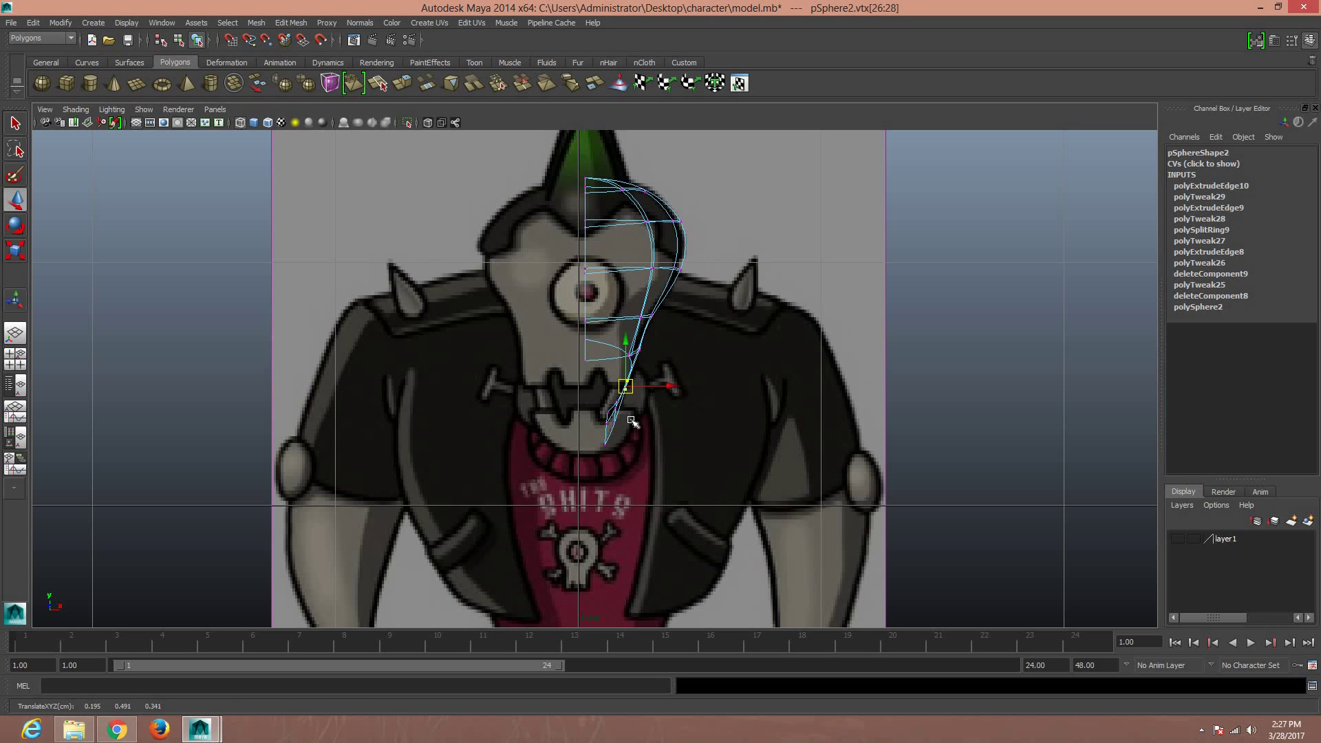
{"action": "left_click_drag", "start_coordinate": [611, 398], "coordinate": [623, 427]}
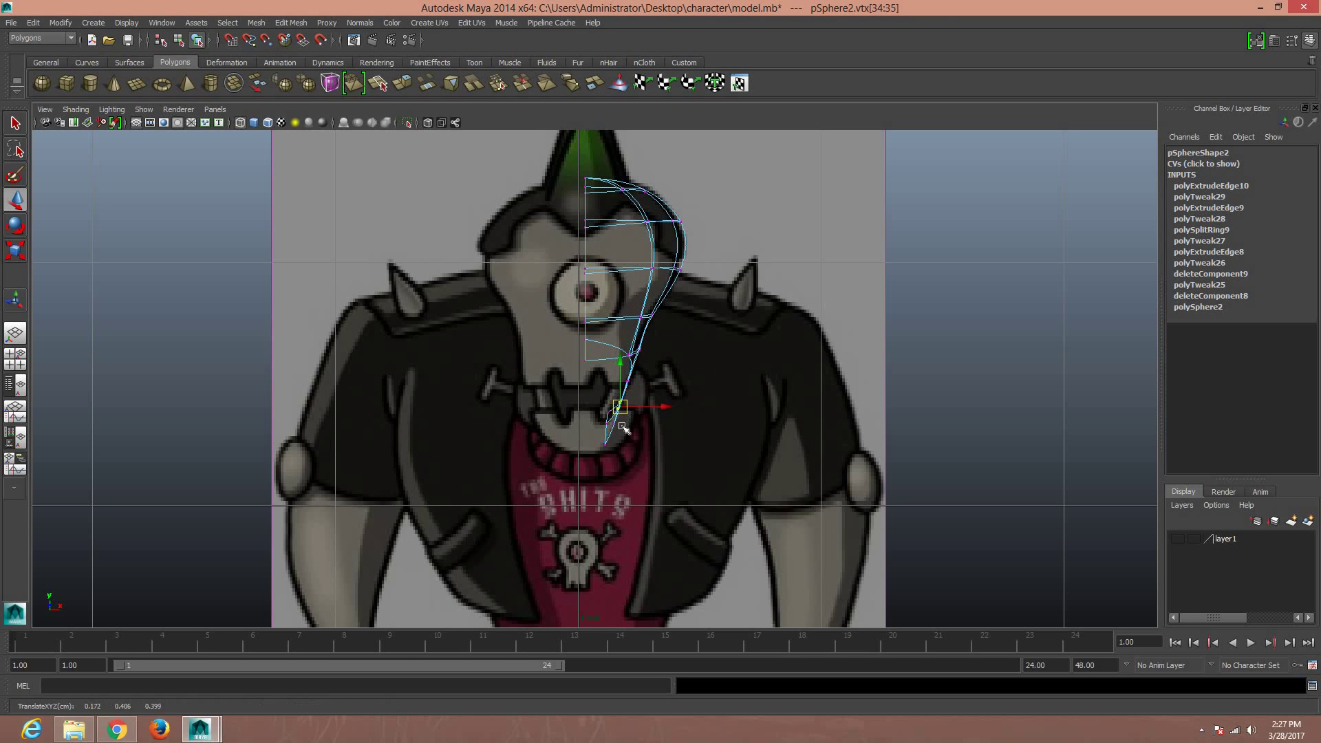
{"action": "left_click", "coordinate": [618, 427]}
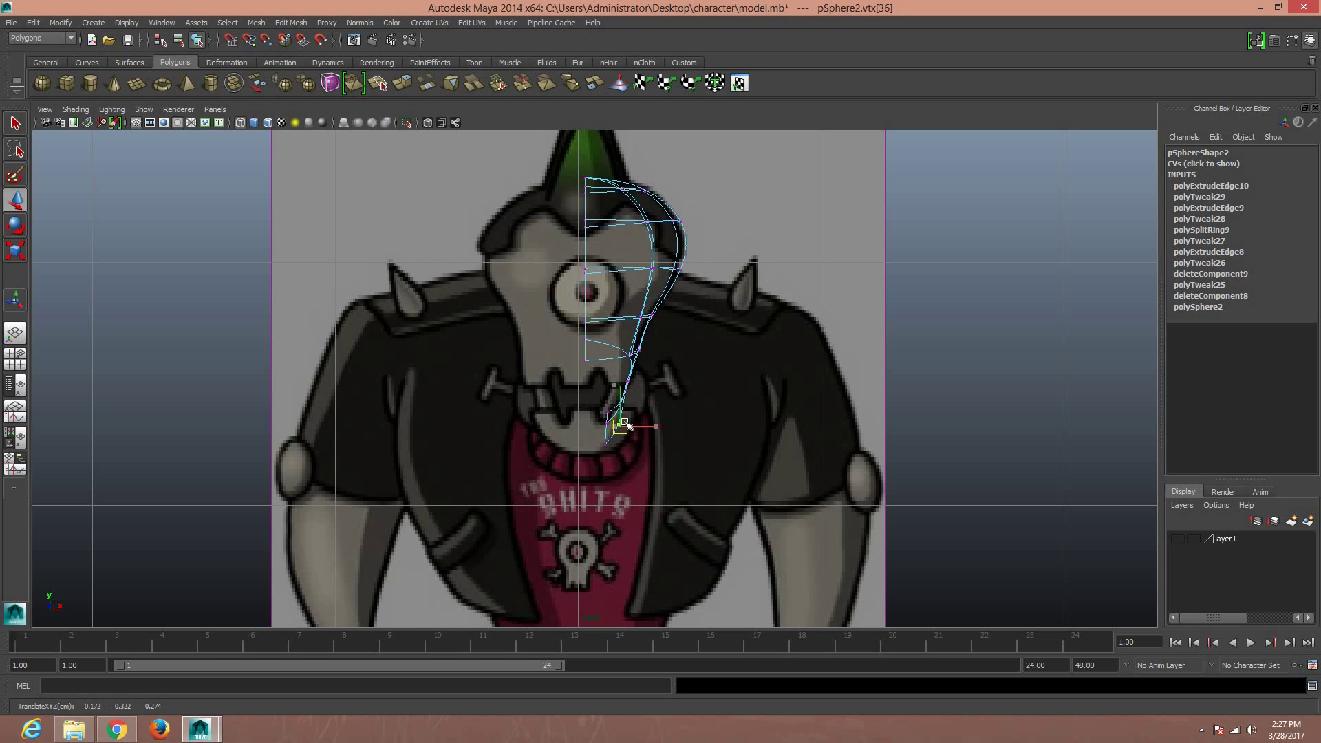
{"action": "left_click", "coordinate": [640, 351]}
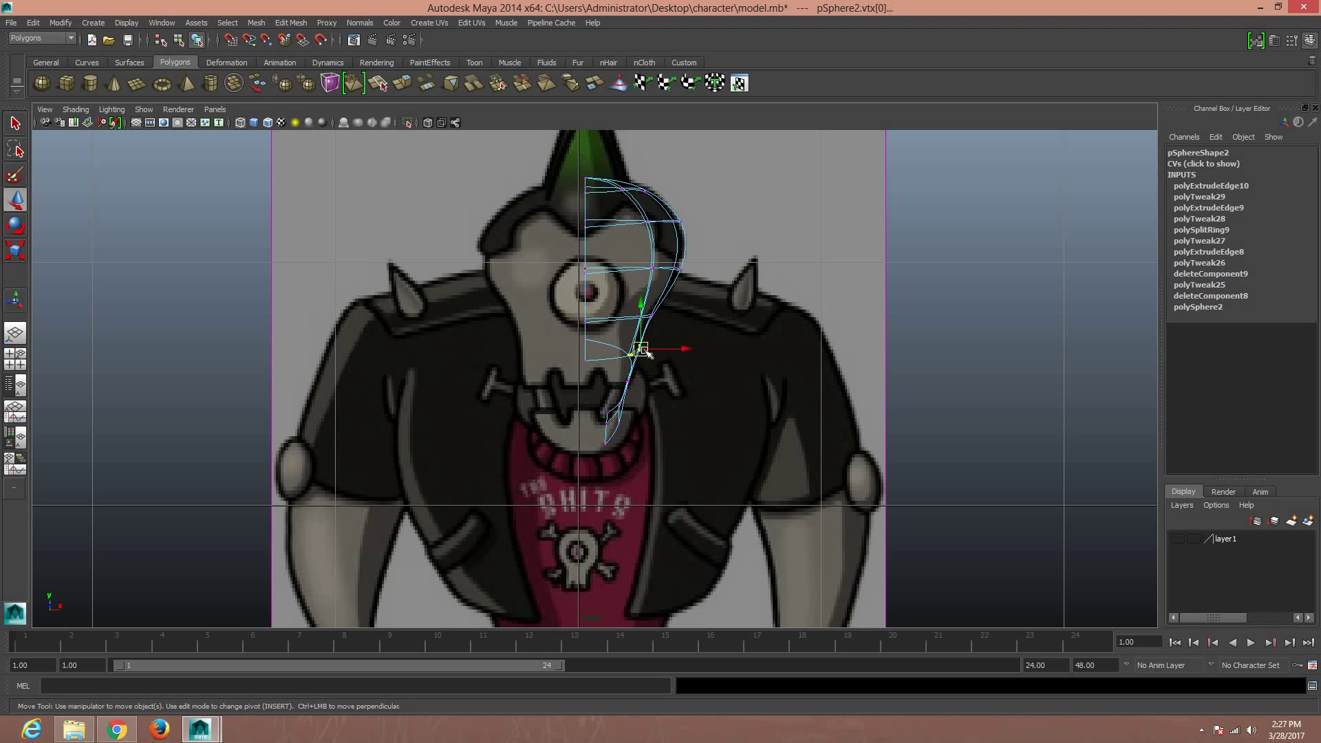
{"action": "left_click_drag", "start_coordinate": [644, 354], "coordinate": [631, 368]}
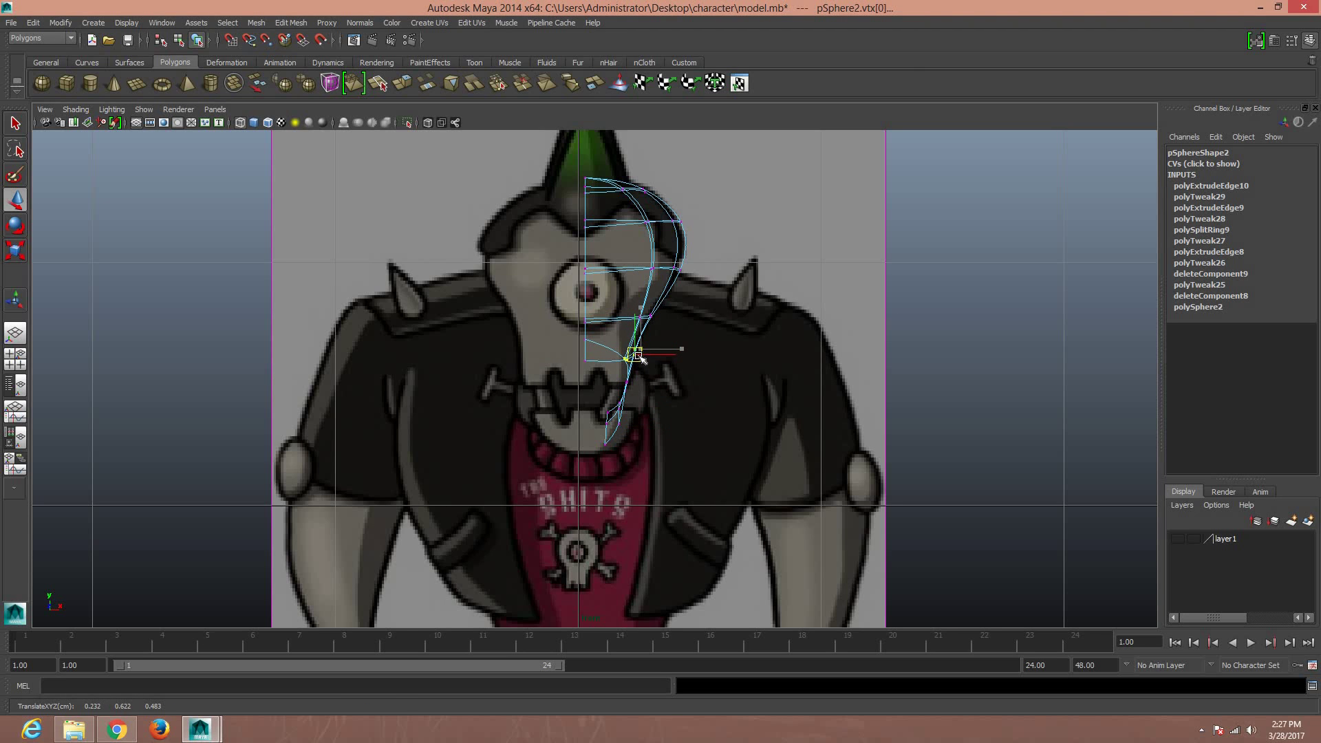
{"action": "right_click", "coordinate": [603, 344]}
{"action": "key", "text": "space"}
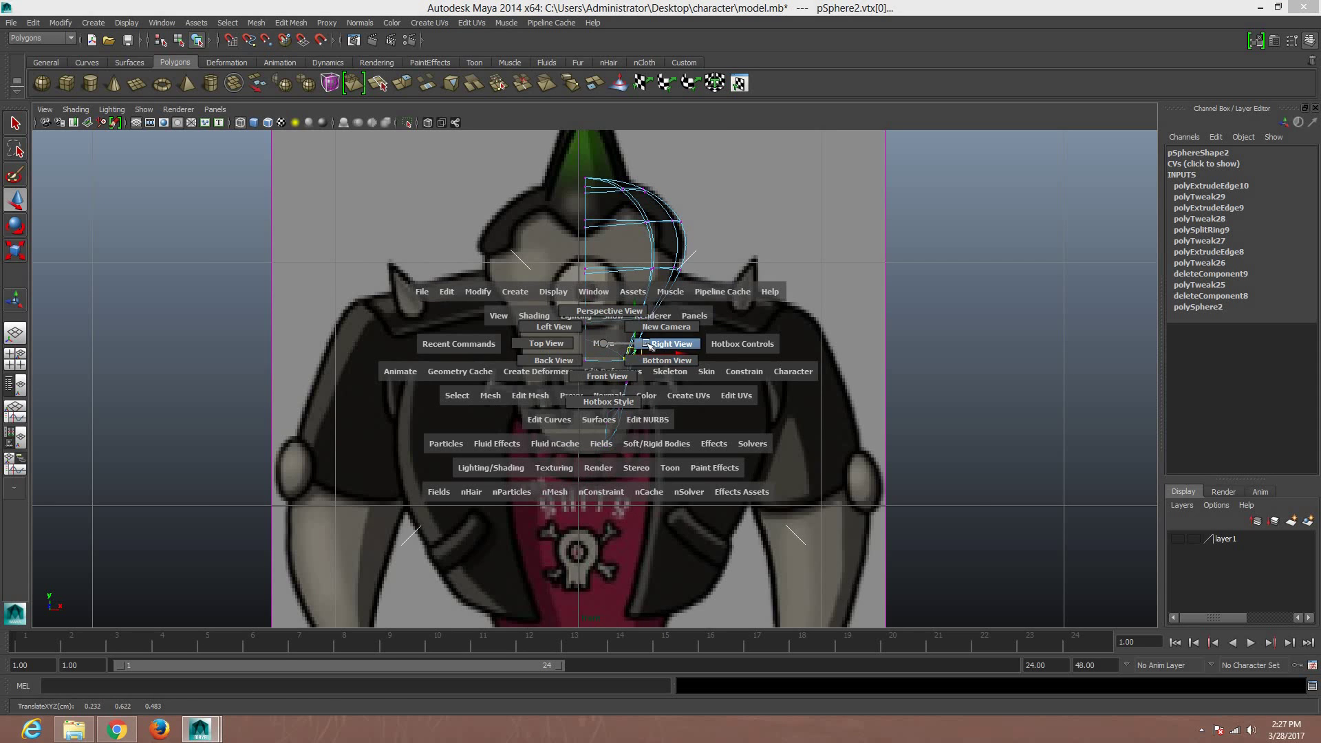
Return to the side view and save the scene
{"action": "mouse_move", "coordinate": [604, 344]}
{"action": "left_mouse_down"}
{"action": "mouse_move", "coordinate": [657, 346]}
{"action": "mouse_move", "coordinate": [716, 373]}
{"action": "left_mouse_up"}
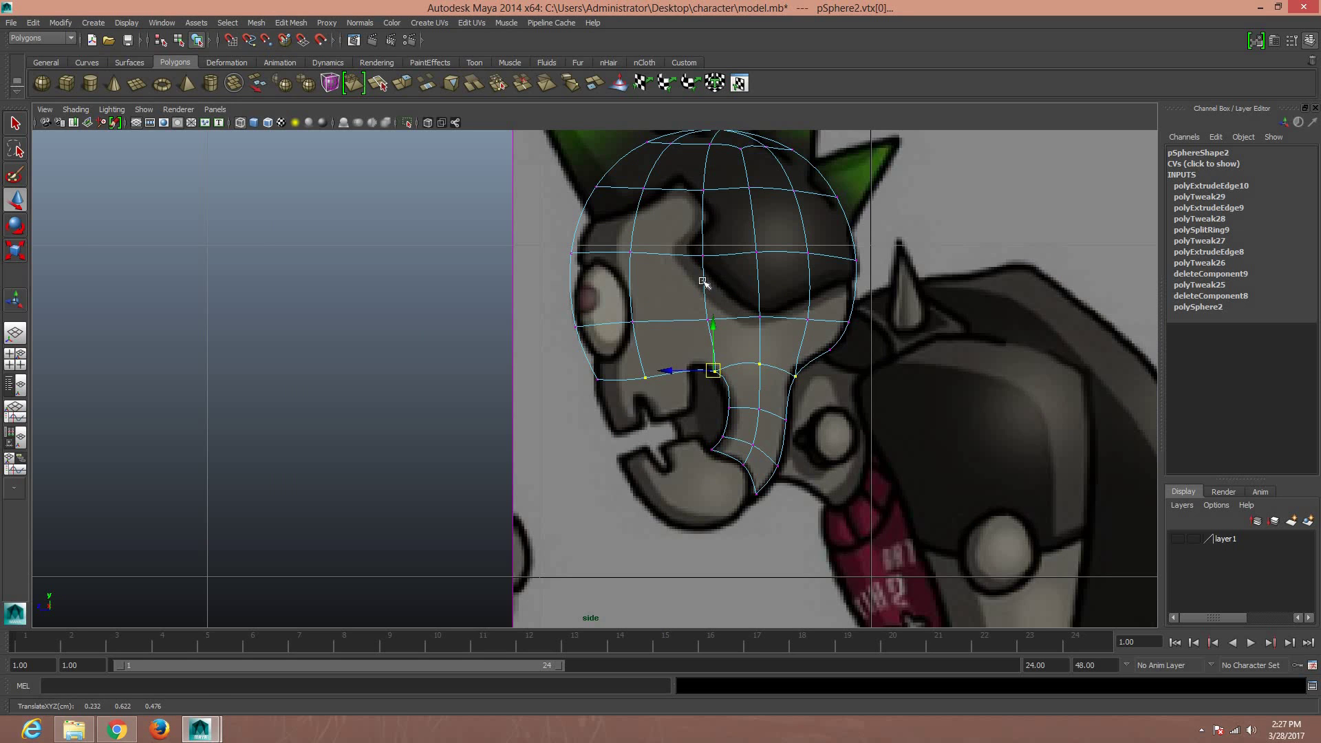
{"action": "right_click_drag", "start_coordinate": [765, 360], "coordinate": [784, 314]}
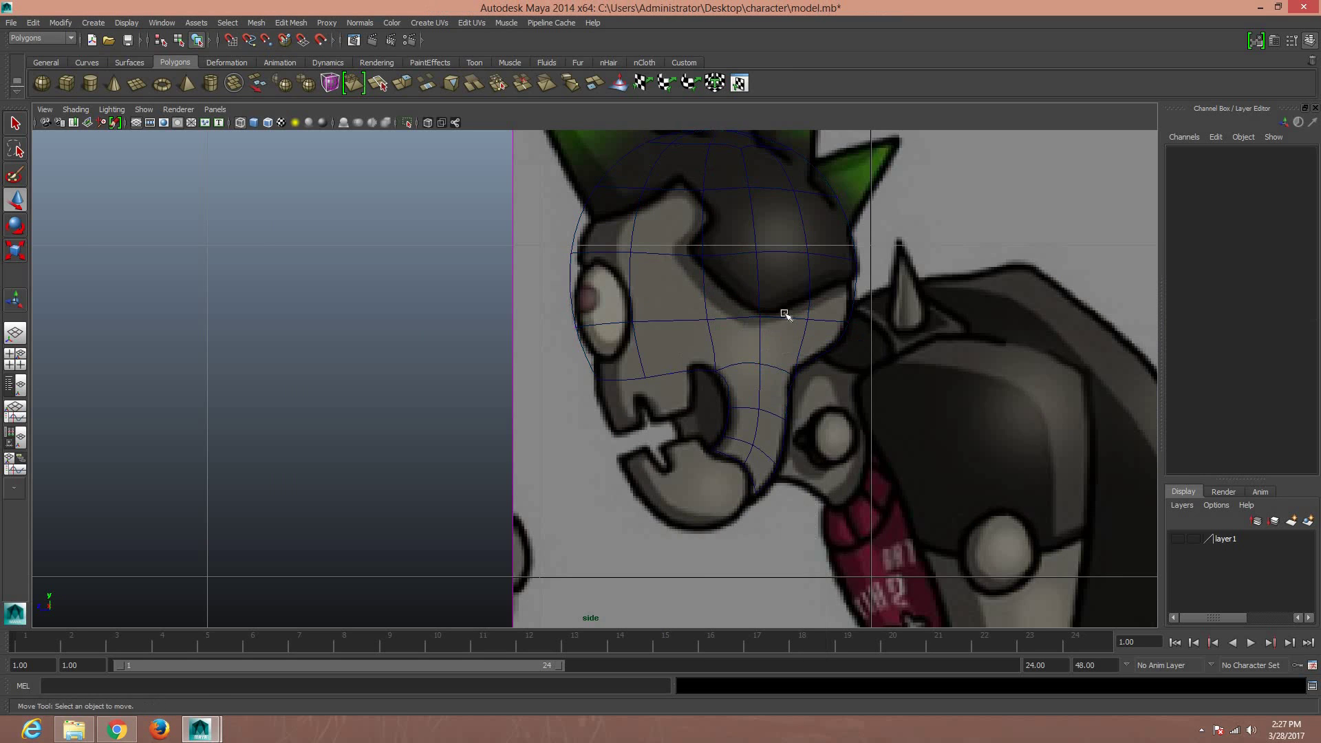
{"action": "key", "text": "ctrl+s"}
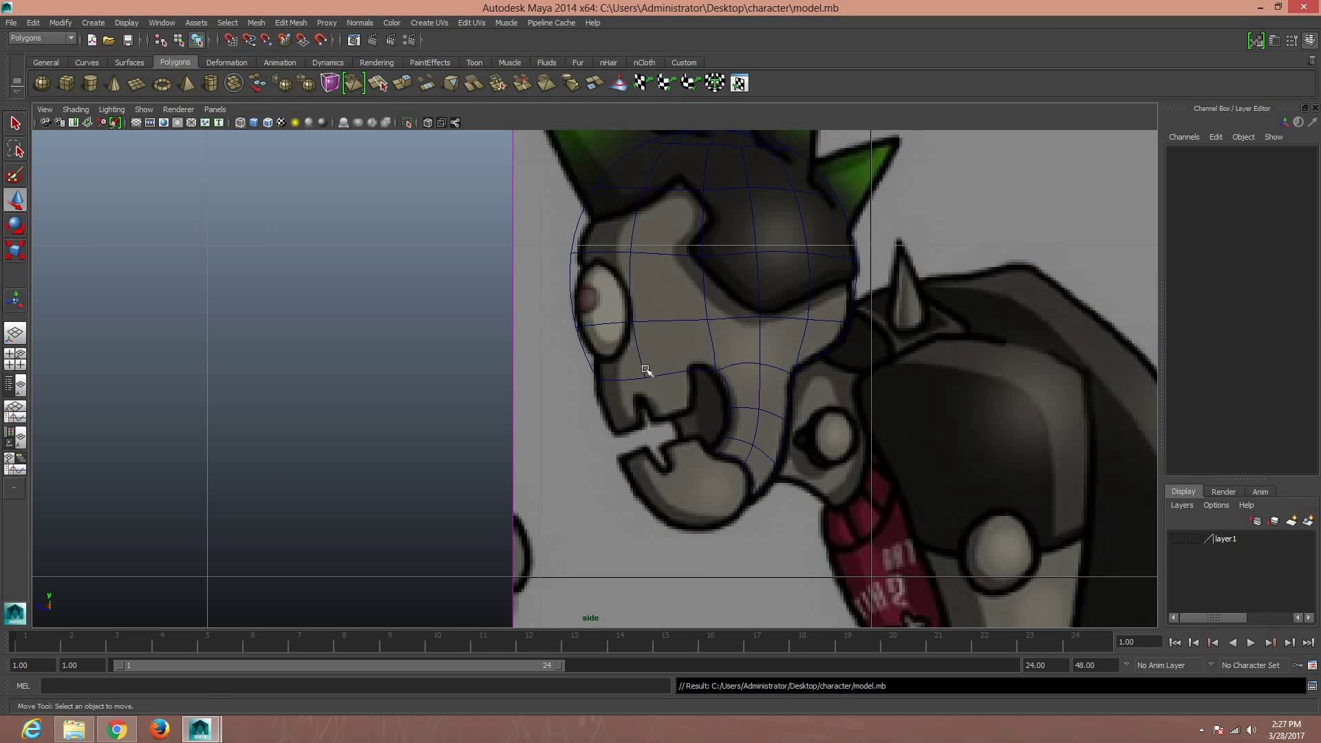
Pull the front mouth-line vertex forward to the snout and save again
{"action": "right_click_drag", "start_coordinate": [651, 373], "coordinate": [608, 375]}
{"action": "left_click", "coordinate": [637, 379]}
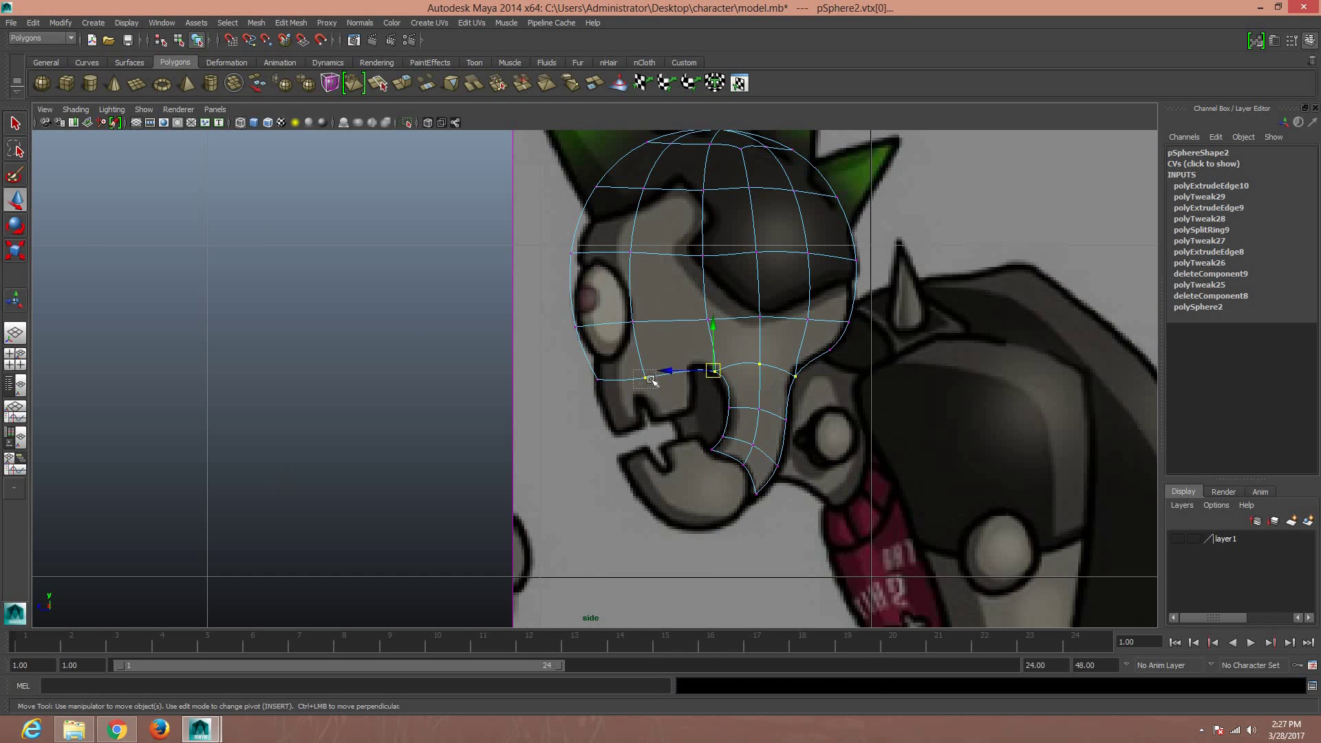
{"action": "left_click", "coordinate": [597, 379]}
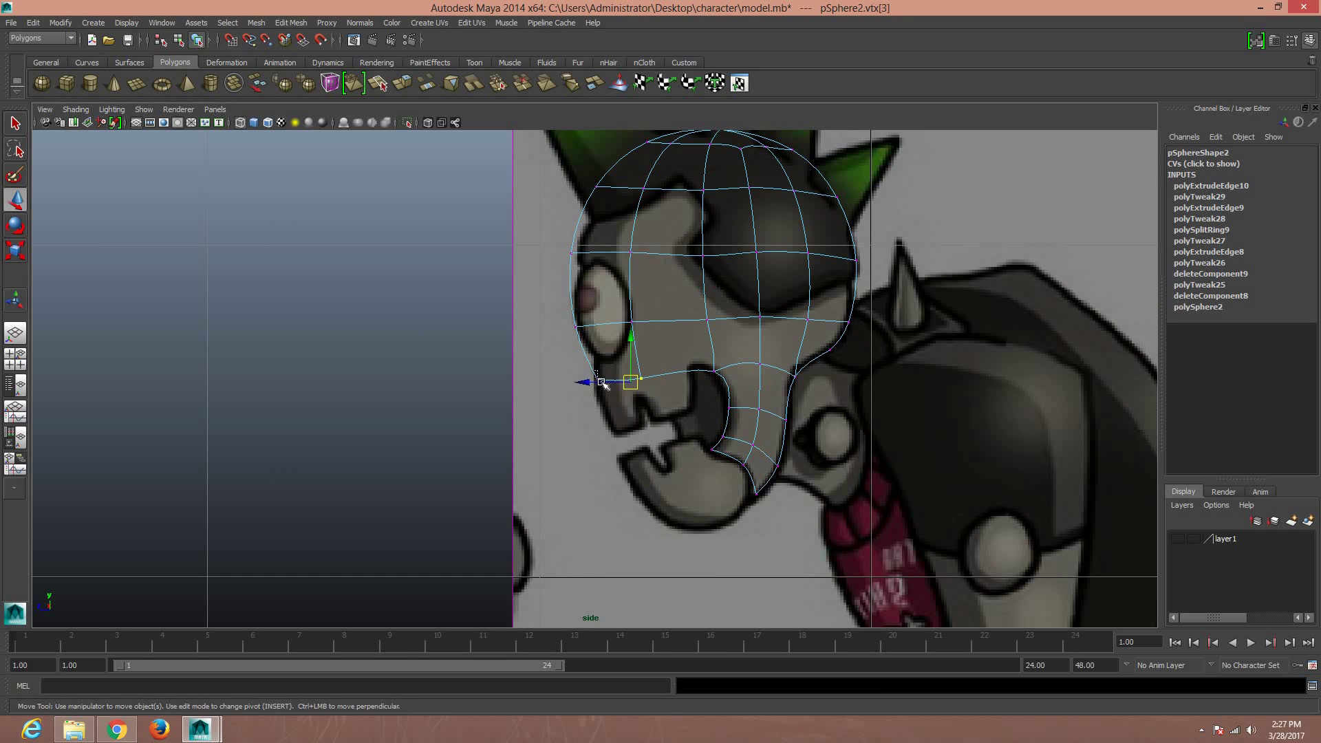
{"action": "left_click_drag", "start_coordinate": [604, 382], "coordinate": [600, 383]}
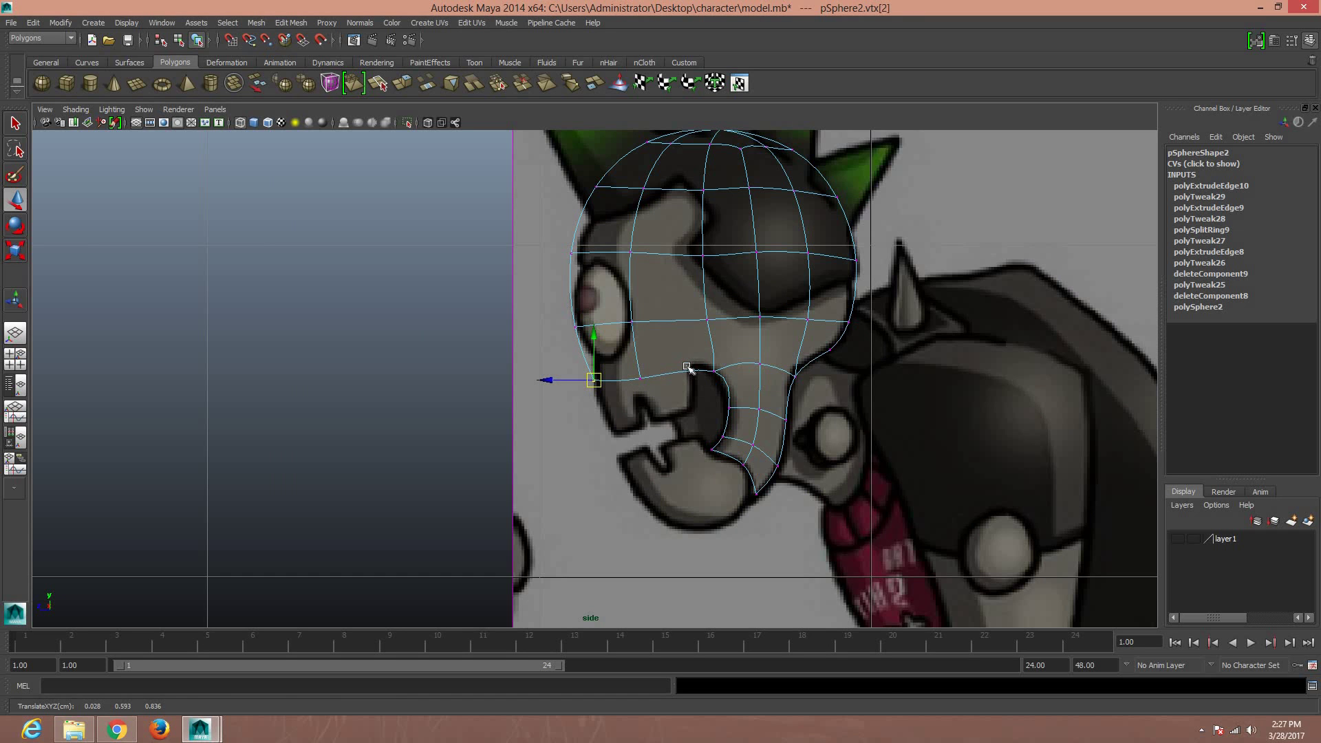
{"action": "key", "text": "ctrl+s"}
{"action": "key", "text": "space"}
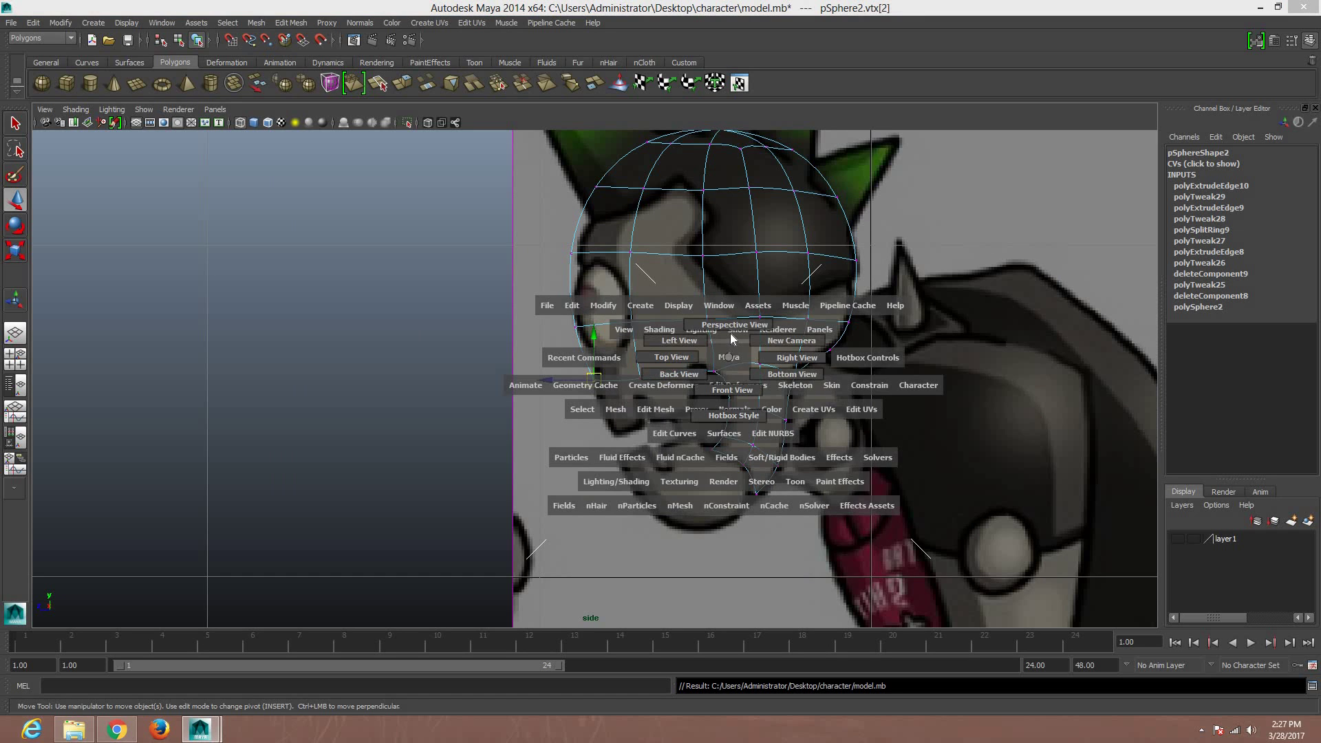
Switch to perspective view and orbit around the half head to inspect it
{"action": "left_click_drag", "start_coordinate": [730, 354], "coordinate": [731, 326]}
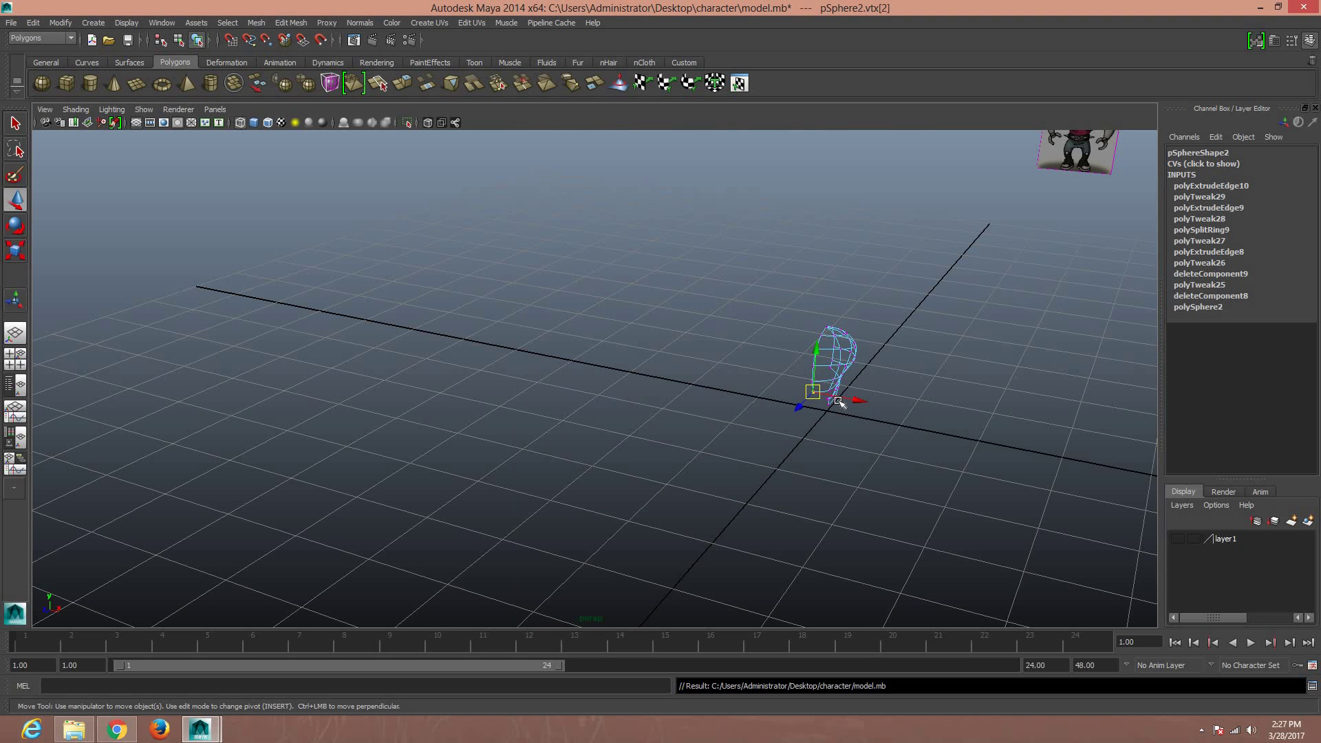
{"action": "scroll", "coordinate": [838, 401], "scroll_direction": "up", "scroll_amount": 1}
{"action": "scroll", "coordinate": [838, 401], "scroll_direction": "up", "scroll_amount": 2}
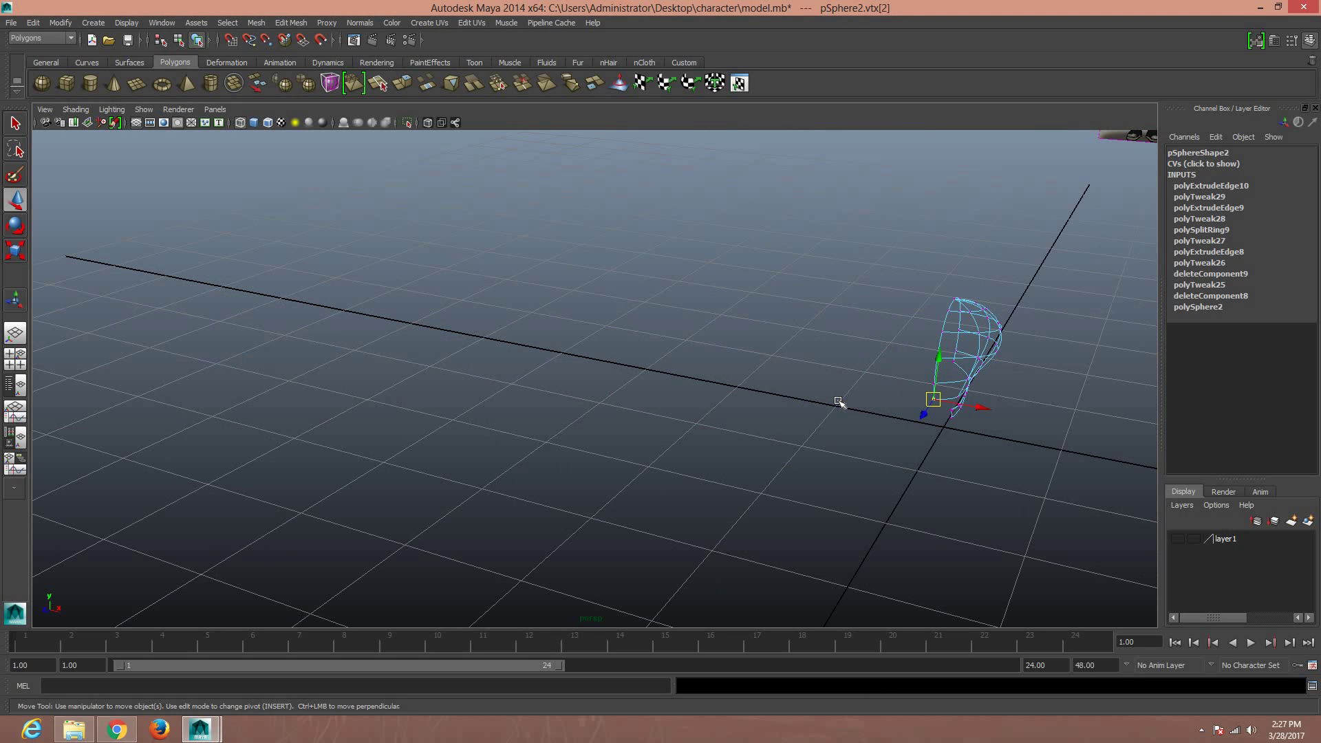
{"action": "scroll", "coordinate": [838, 401], "scroll_direction": "down", "scroll_amount": 1}
{"action": "mouse_move", "coordinate": [791, 414]}
{"action": "left_mouse_down", "text": "alt"}
{"action": "mouse_move", "coordinate": [742, 383]}
{"action": "mouse_move", "coordinate": [761, 386]}
{"action": "mouse_move", "coordinate": [628, 413]}
{"action": "mouse_move", "coordinate": [697, 410]}
{"action": "mouse_move", "coordinate": [646, 423]}
{"action": "left_mouse_up", "text": "alt"}
{"action": "left_click", "coordinate": [649, 448]}
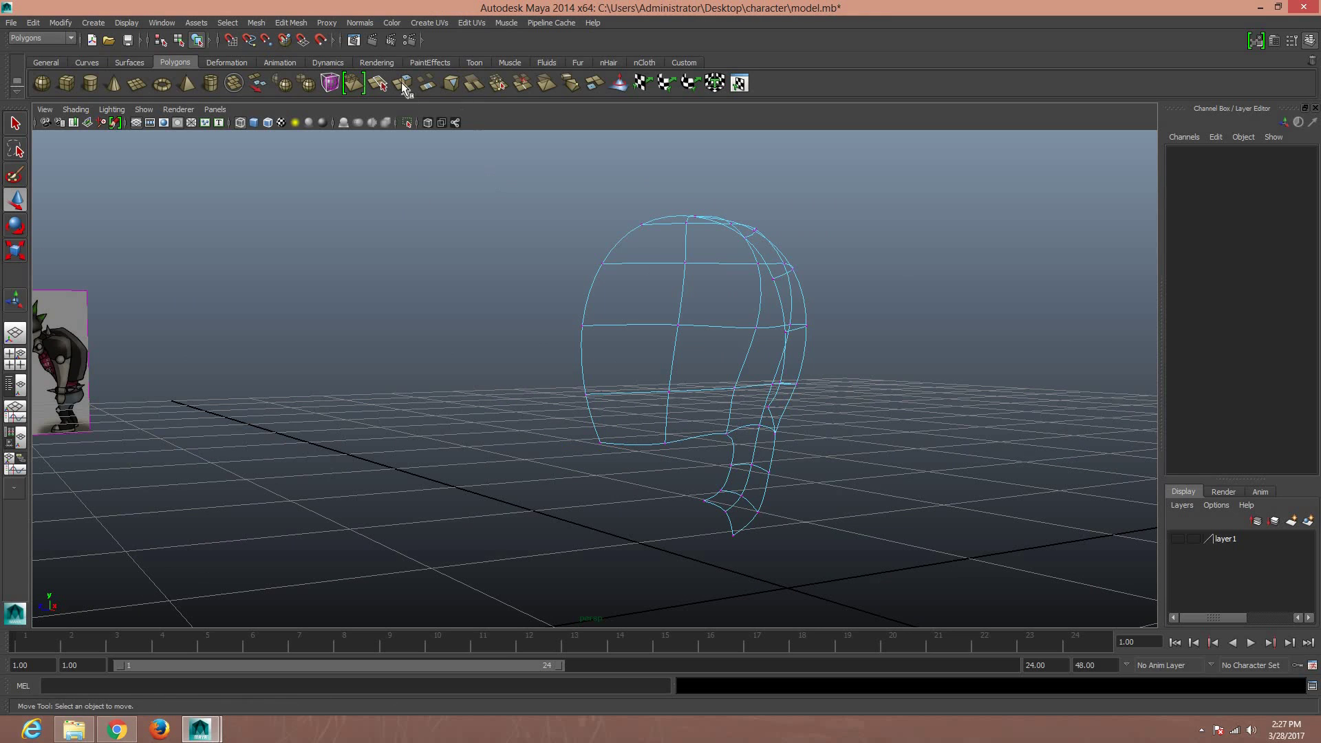
{"action": "mouse_move", "coordinate": [637, 438]}
{"action": "right_mouse_down"}
{"action": "mouse_move", "coordinate": [631, 405]}
{"action": "mouse_move", "coordinate": [632, 451]}
{"action": "mouse_move", "coordinate": [633, 409]}
{"action": "right_mouse_up"}
Extrude the selected lower edge and move it down below the head
{"action": "key", "text": "ctrl+e"}
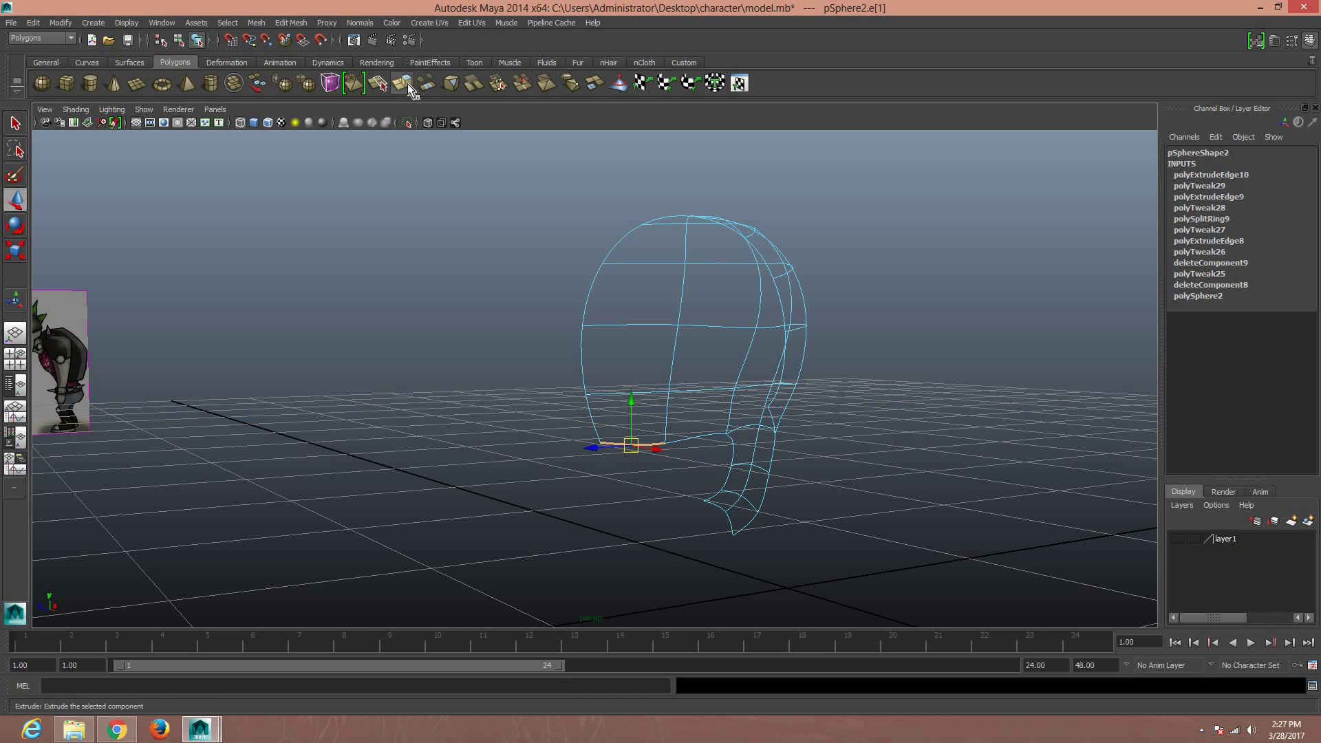
{"action": "key", "text": "w"}
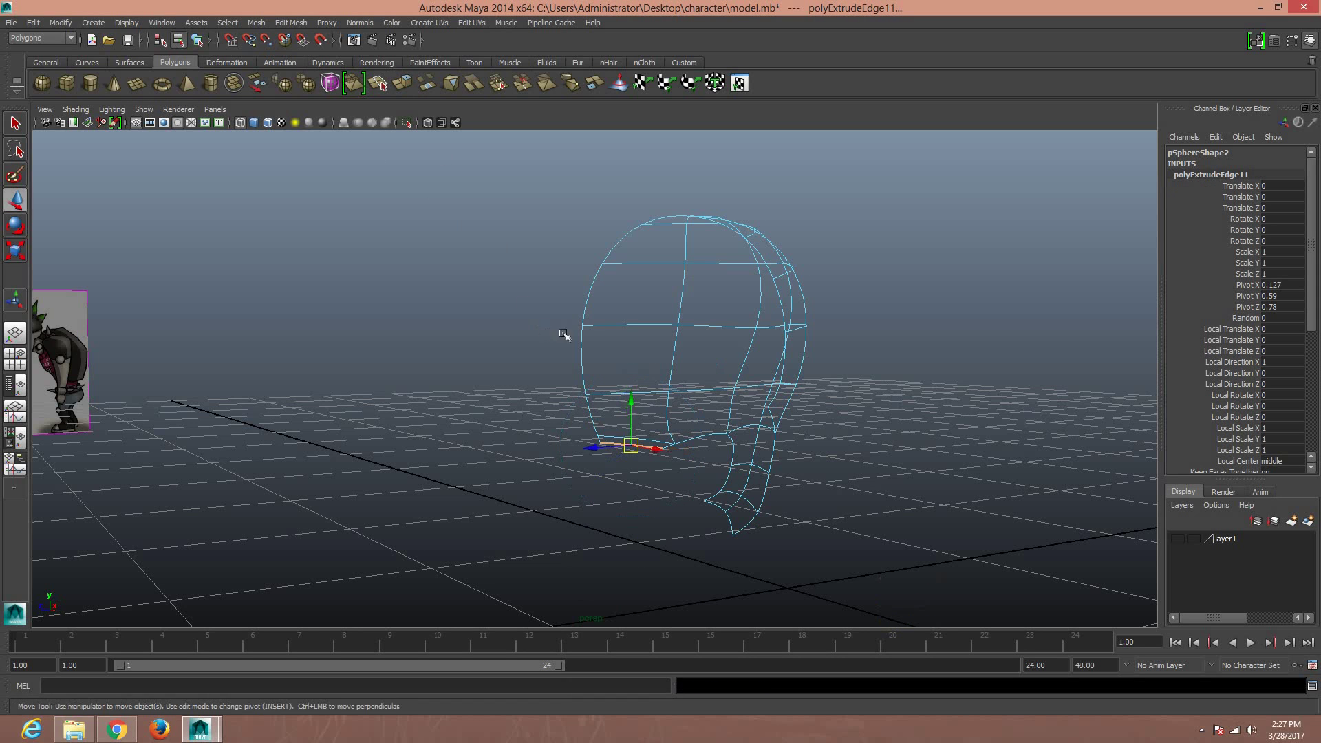
{"action": "mouse_move", "coordinate": [628, 423]}
{"action": "left_mouse_down"}
{"action": "mouse_move", "coordinate": [628, 473]}
{"action": "mouse_move", "coordinate": [611, 484]}
{"action": "left_mouse_up"}
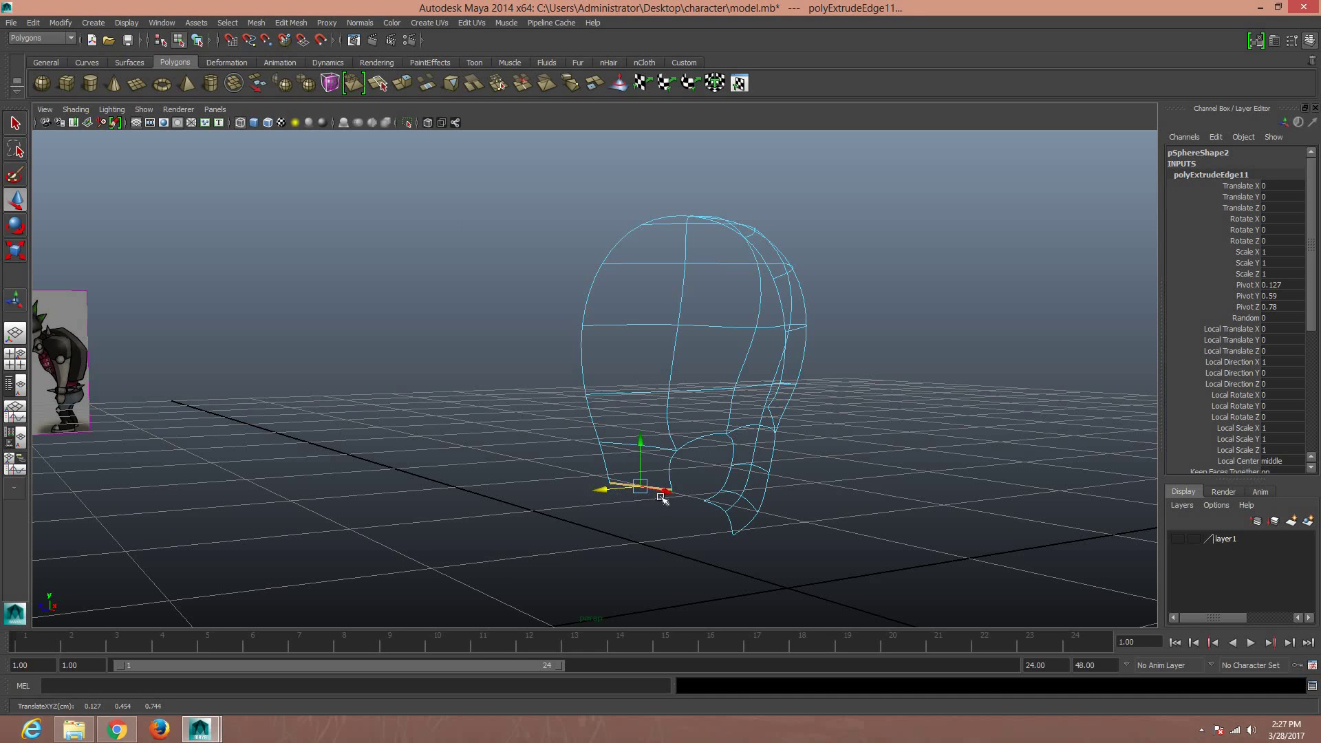
{"action": "mouse_move", "coordinate": [661, 472]}
{"action": "right_mouse_down"}
{"action": "mouse_move", "coordinate": [619, 442]}
{"action": "mouse_move", "coordinate": [585, 440]}
{"action": "right_mouse_up"}
Reposition the new strip's end vertices and select the next bottom edge
{"action": "right_click_drag", "start_coordinate": [674, 481], "coordinate": [626, 444]}
{"action": "left_click", "coordinate": [670, 490]}
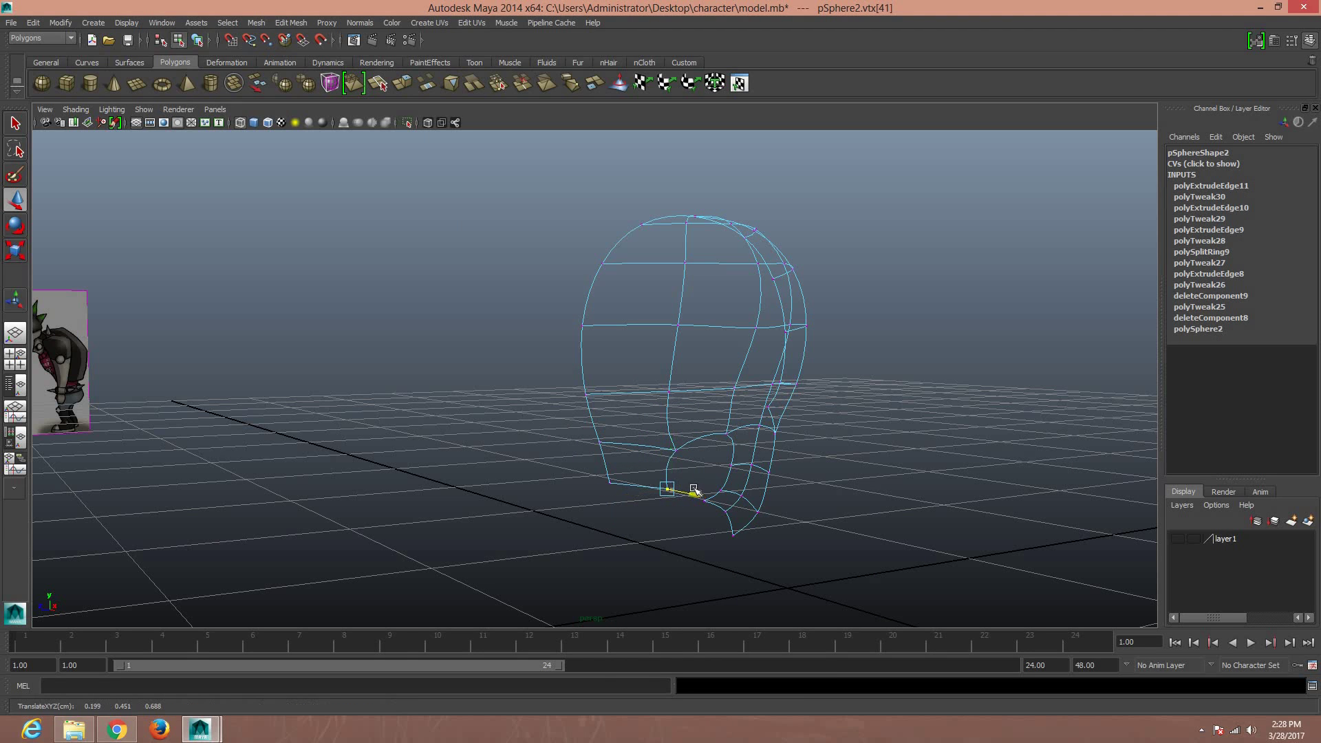
{"action": "mouse_move", "coordinate": [574, 435]}
{"action": "left_mouse_down", "text": "alt"}
{"action": "mouse_move", "coordinate": [515, 427]}
{"action": "mouse_move", "coordinate": [500, 451]}
{"action": "mouse_move", "coordinate": [512, 448]}
{"action": "left_mouse_up", "text": "alt"}
{"action": "left_click", "coordinate": [496, 412]}
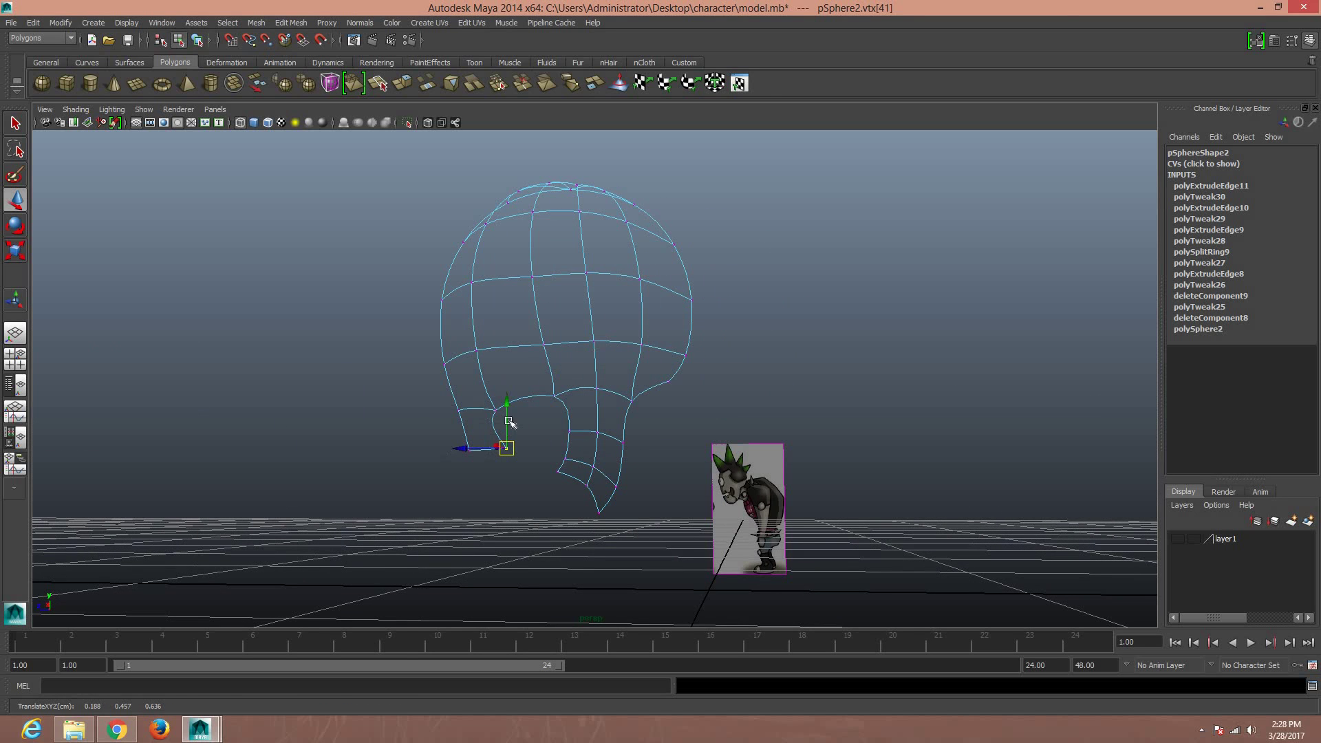
{"action": "left_click_drag", "start_coordinate": [480, 407], "coordinate": [484, 409]}
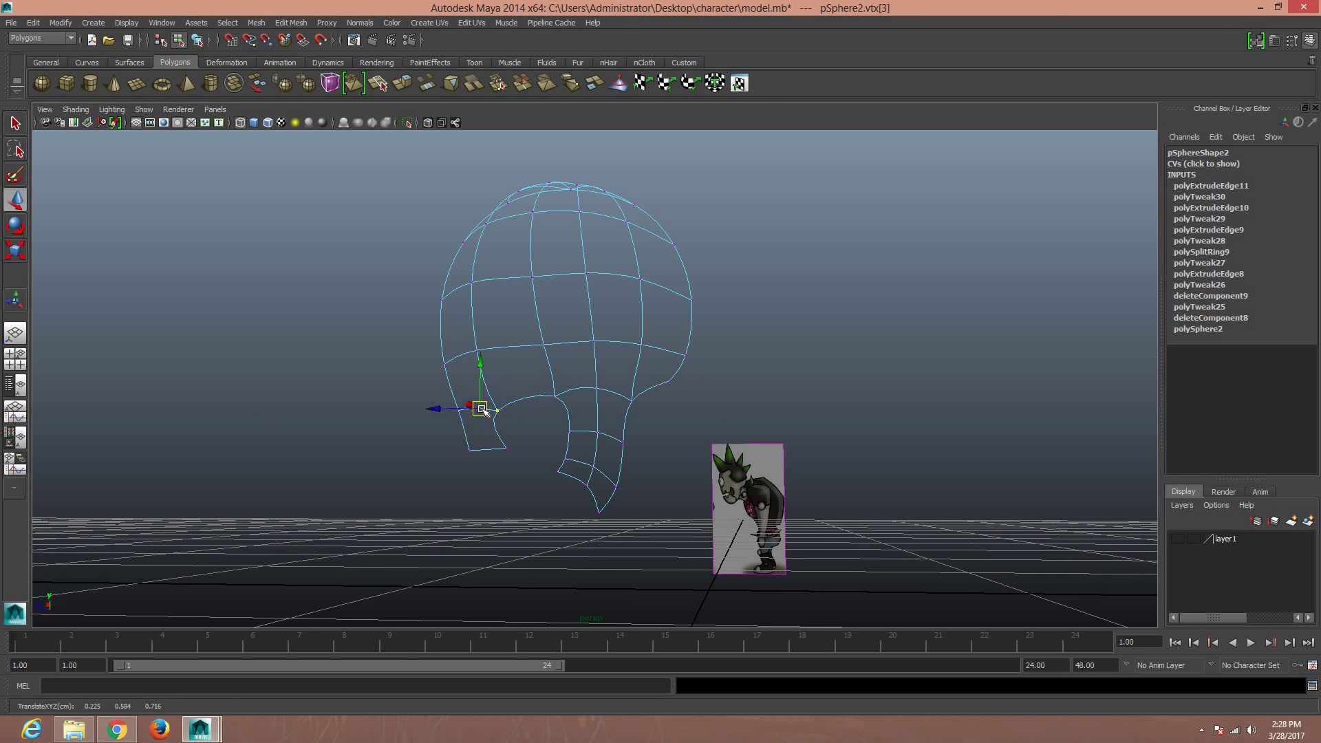
{"action": "right_click_drag", "start_coordinate": [518, 397], "coordinate": [513, 366]}
{"action": "left_click", "coordinate": [533, 396]}
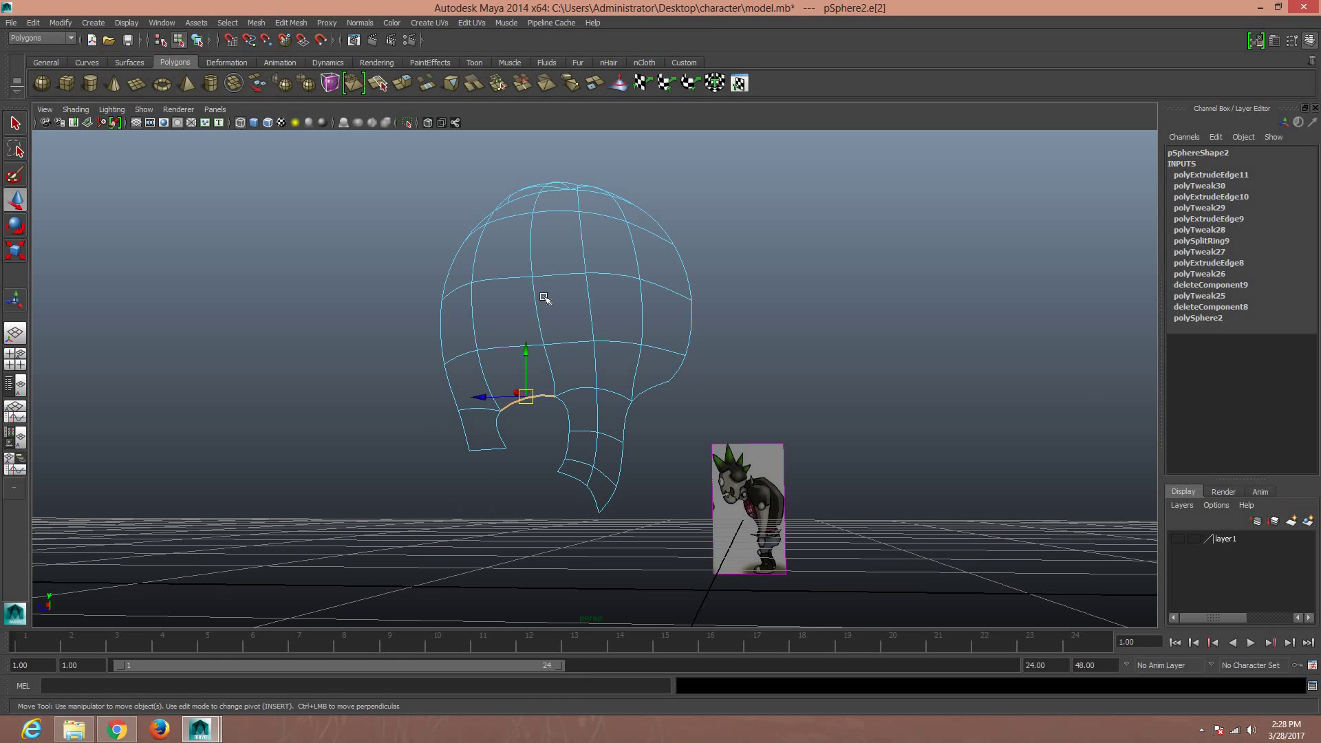
Extrude bottom edge e[2] into a new strip, then lower, narrow and tilt it along the jaw
{"action": "left_click", "coordinate": [405, 84]}
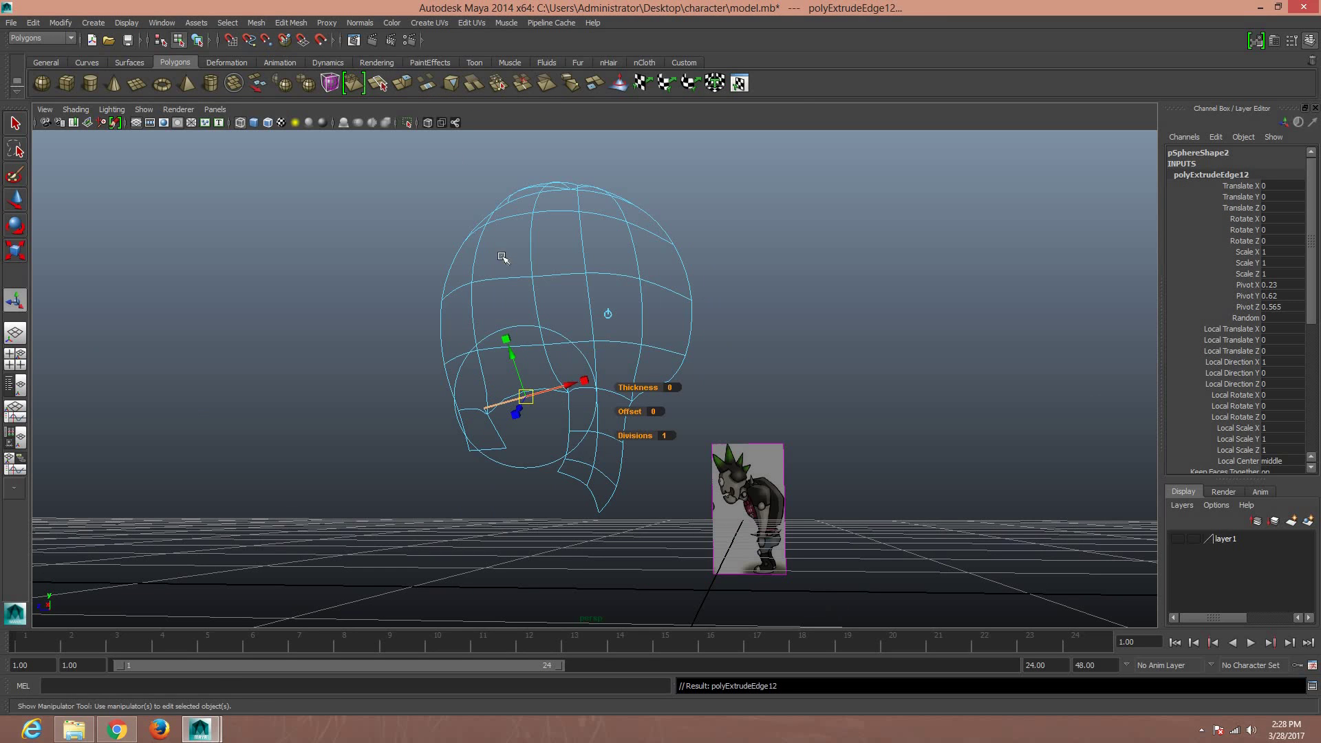
{"action": "key", "text": "w"}
{"action": "left_click_drag", "start_coordinate": [528, 397], "coordinate": [540, 441]}
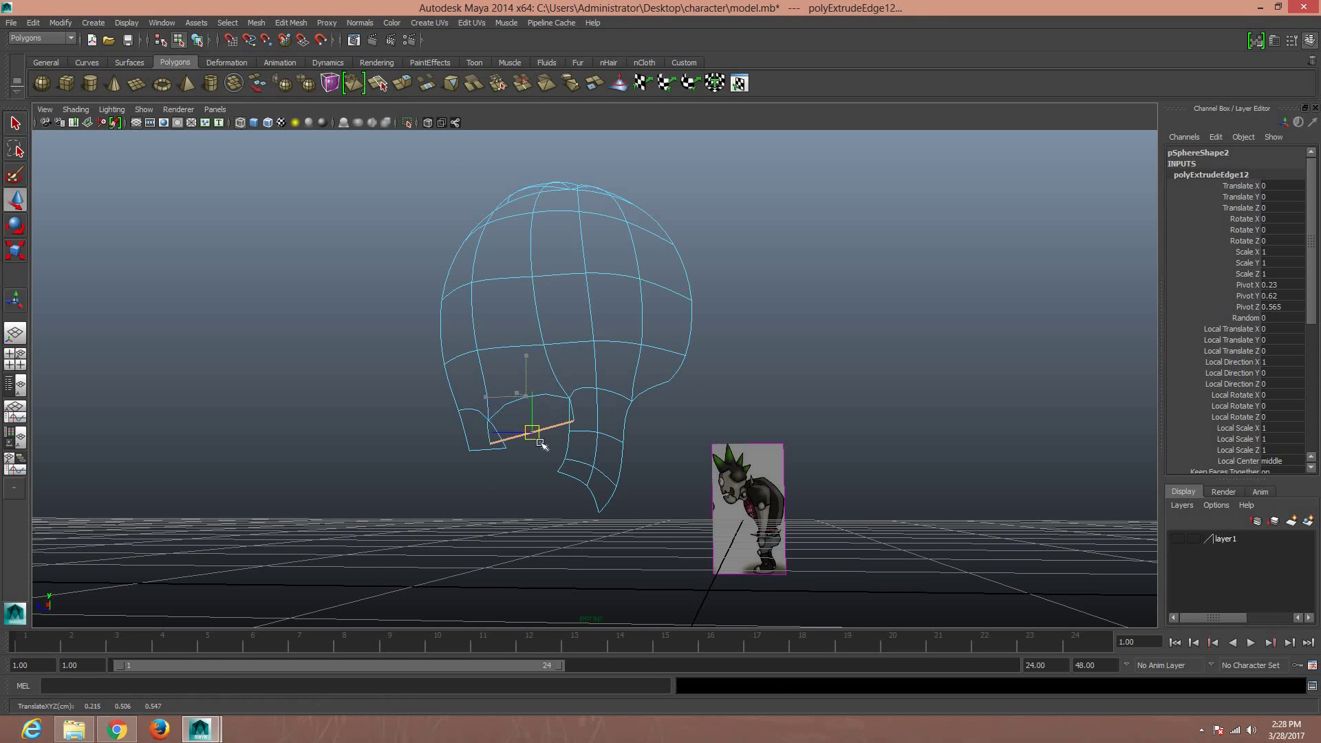
{"action": "key", "text": "r"}
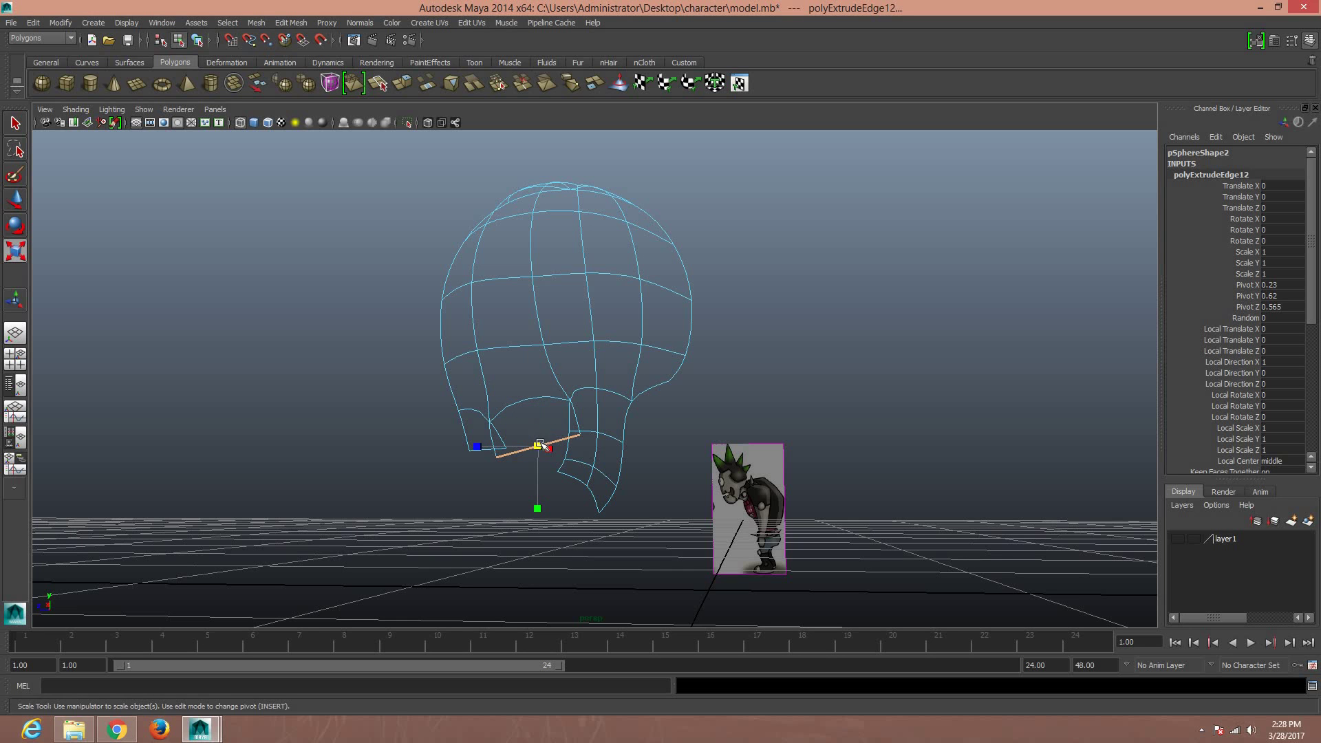
{"action": "mouse_move", "coordinate": [534, 445]}
{"action": "left_mouse_down"}
{"action": "mouse_move", "coordinate": [533, 411]}
{"action": "mouse_move", "coordinate": [633, 411]}
{"action": "left_mouse_up"}
{"action": "key", "text": "w"}
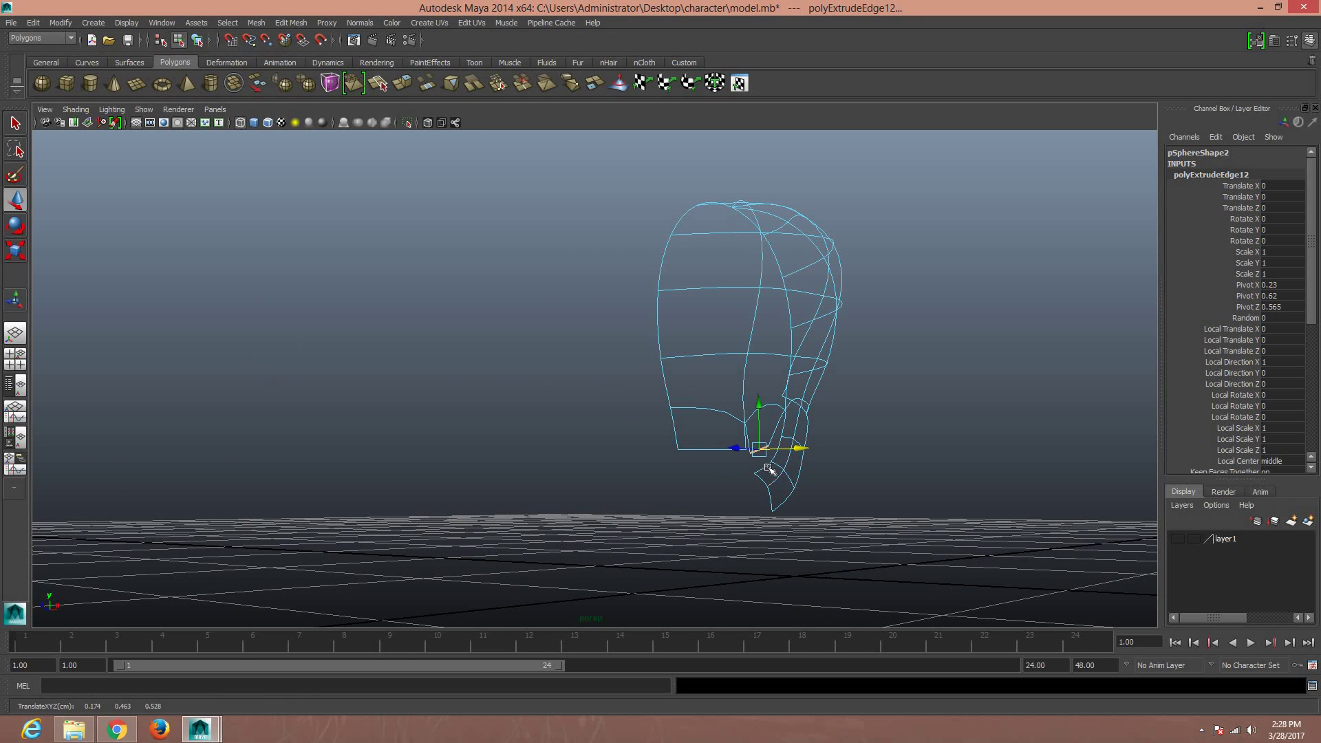
{"action": "left_click_drag", "start_coordinate": [681, 465], "coordinate": [661, 463], "text": "alt"}
{"action": "scroll", "coordinate": [506, 429], "scroll_direction": "up", "scroll_amount": 5}
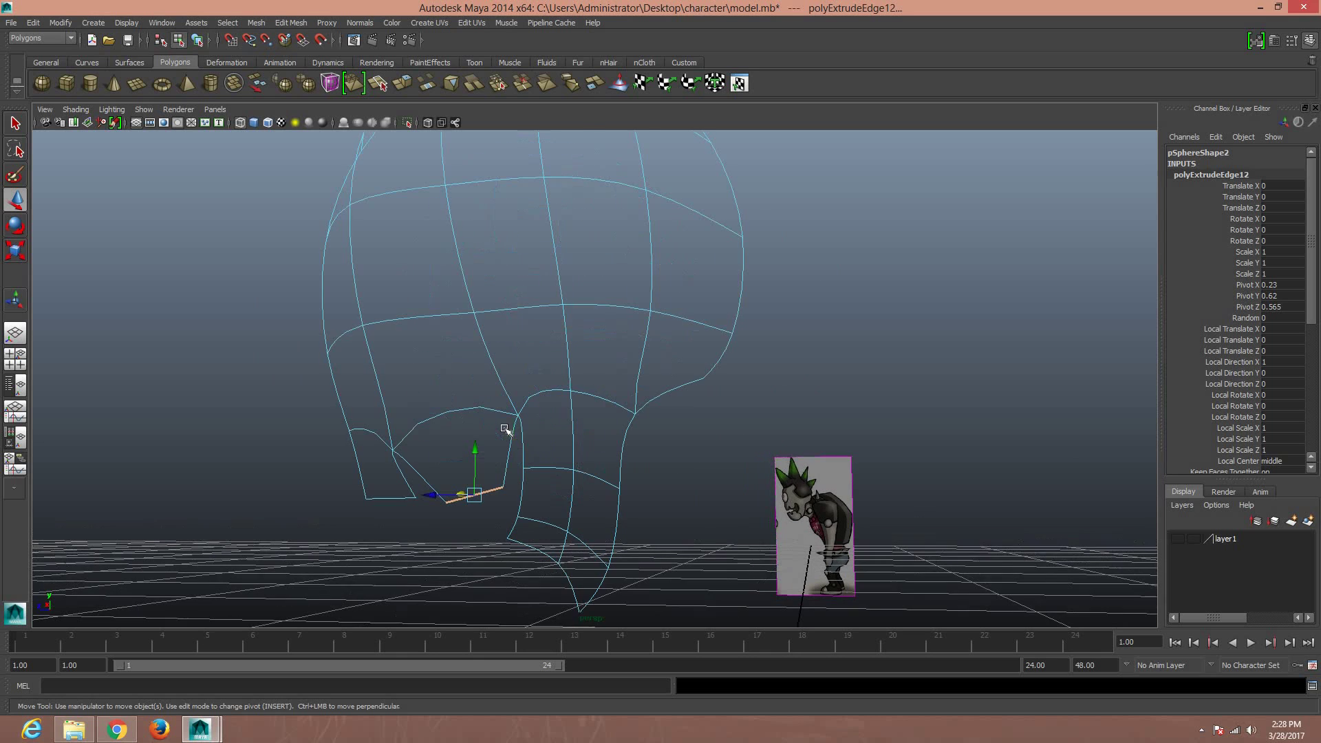
{"action": "key", "text": "e"}
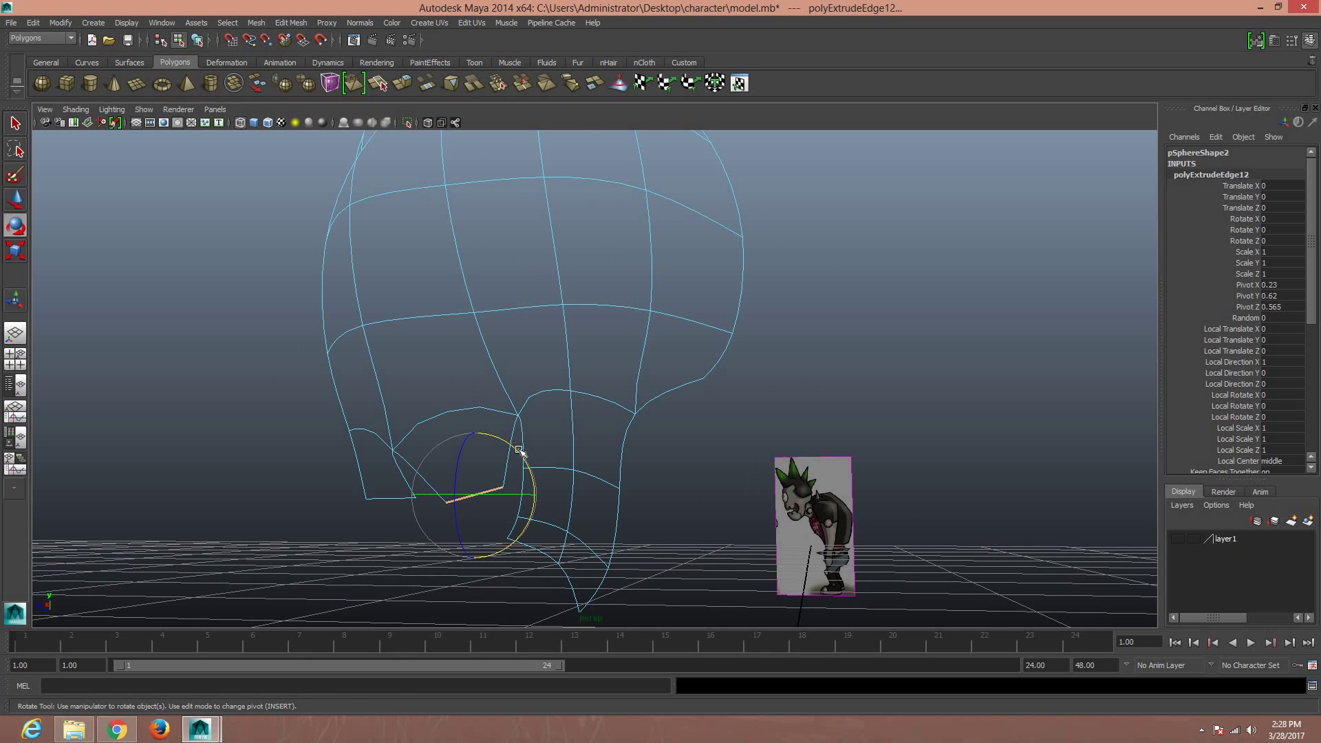
{"action": "left_click_drag", "start_coordinate": [515, 450], "coordinate": [523, 467]}
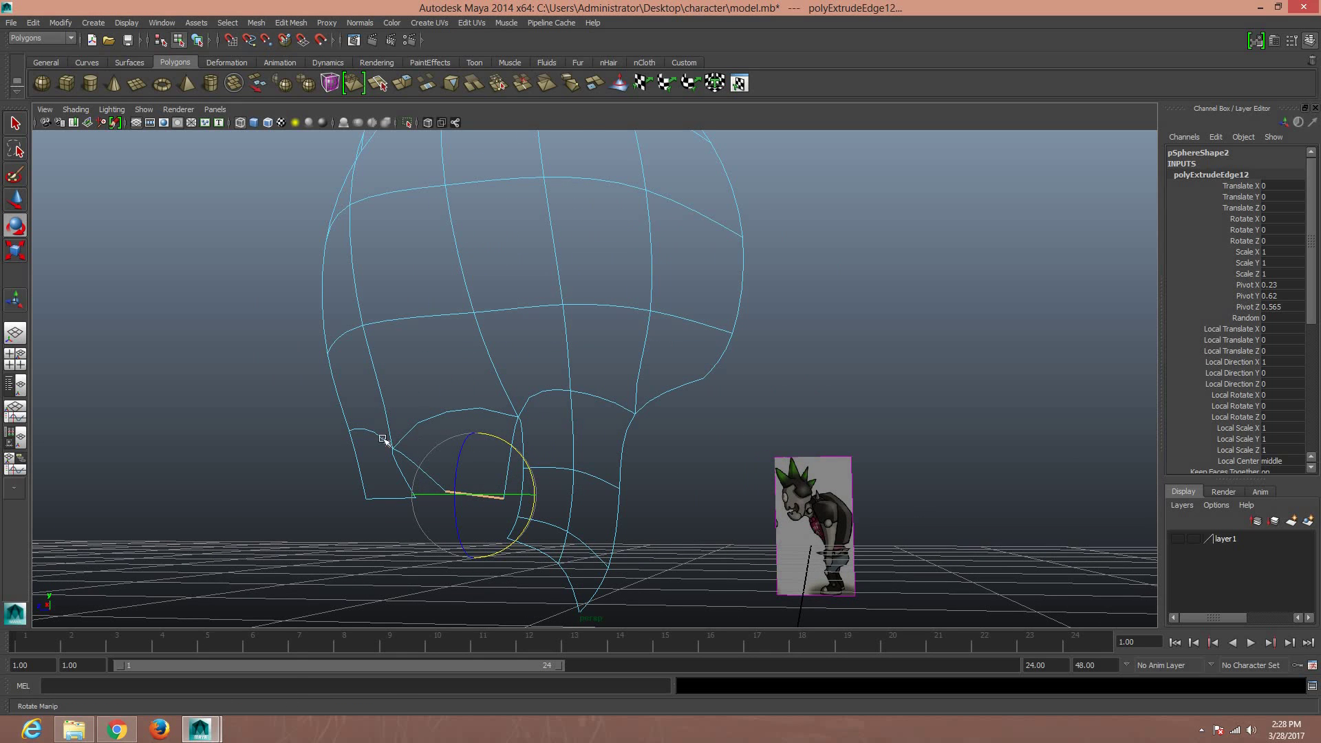
Tuck in the new strip's corner vertices 3, 42 and 43
{"action": "right_click_drag", "start_coordinate": [397, 447], "coordinate": [354, 446]}
{"action": "left_click", "coordinate": [401, 448]}
{"action": "key", "text": "w"}
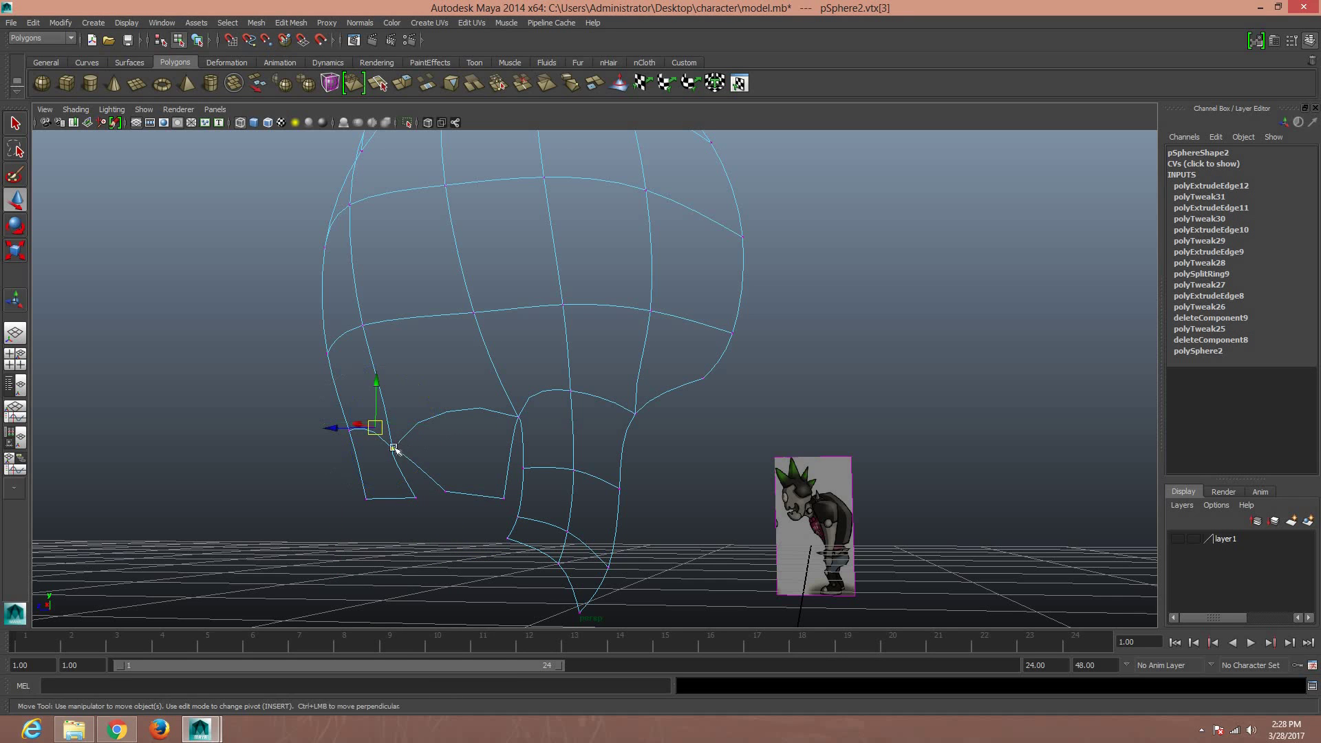
{"action": "left_click_drag", "start_coordinate": [375, 425], "coordinate": [403, 421]}
{"action": "key", "text": "ctrl+z"}
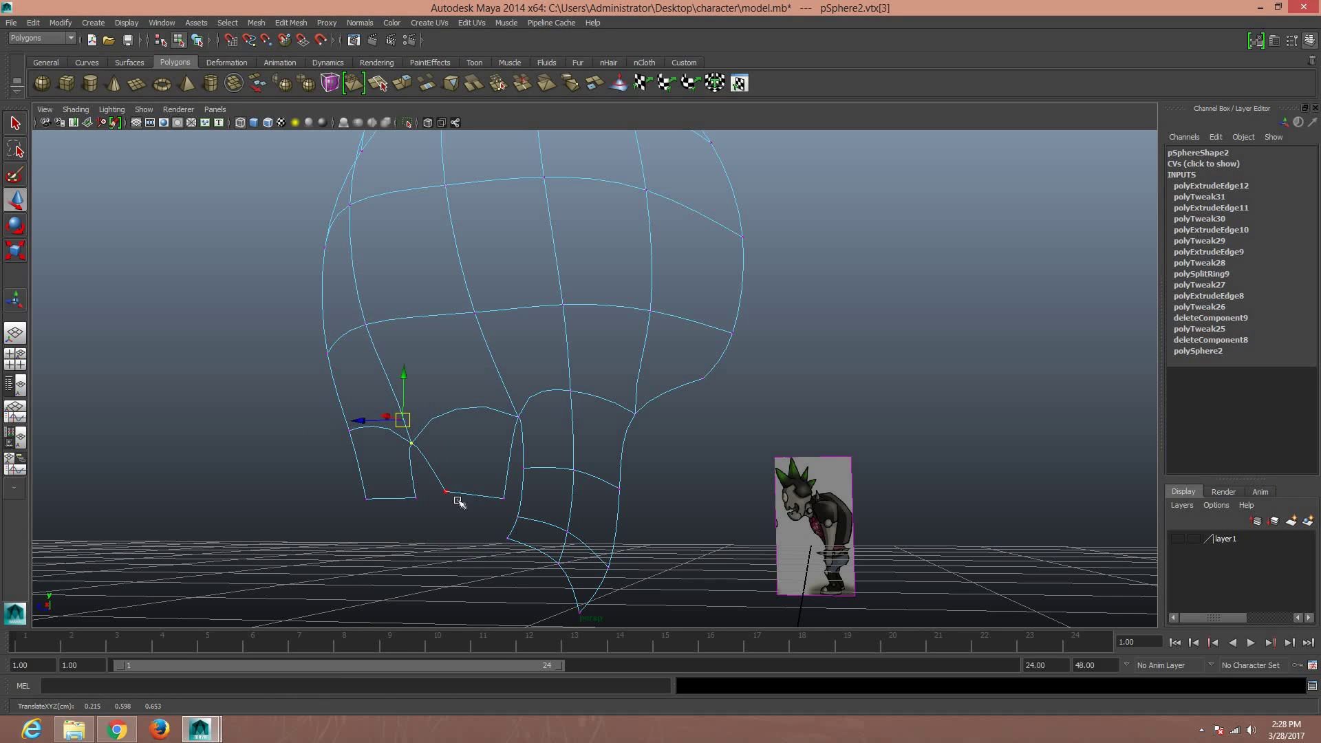
{"action": "left_click", "coordinate": [443, 490]}
{"action": "left_click_drag", "start_coordinate": [445, 494], "coordinate": [435, 502]}
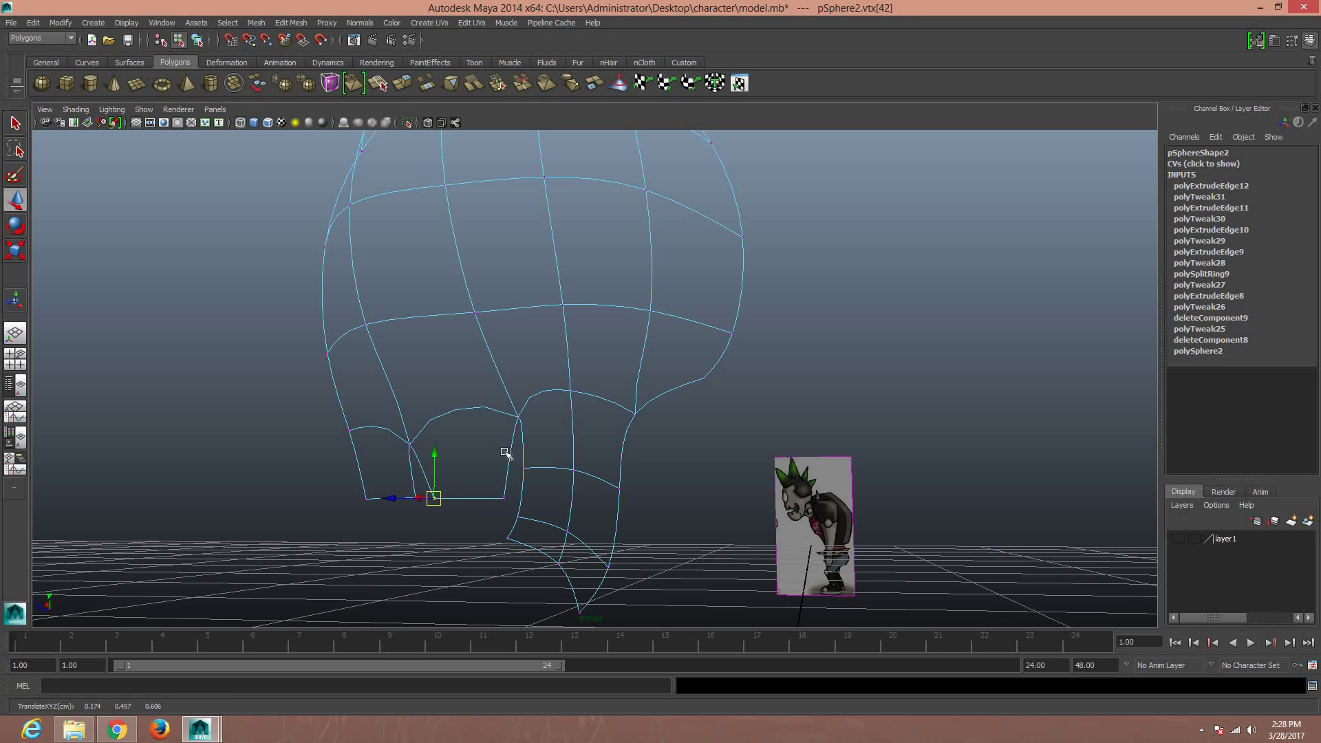
{"action": "left_click", "coordinate": [503, 497]}
{"action": "mouse_move", "coordinate": [503, 496]}
{"action": "left_mouse_down"}
{"action": "mouse_move", "coordinate": [493, 491]}
{"action": "mouse_move", "coordinate": [505, 465]}
{"action": "mouse_move", "coordinate": [498, 492]}
{"action": "left_mouse_up"}
Deselect the mesh, zoom out and save the scene to model.mb
{"action": "right_click_drag", "start_coordinate": [454, 358], "coordinate": [632, 402]}
{"action": "scroll", "coordinate": [632, 402], "scroll_direction": "down", "scroll_amount": 2}
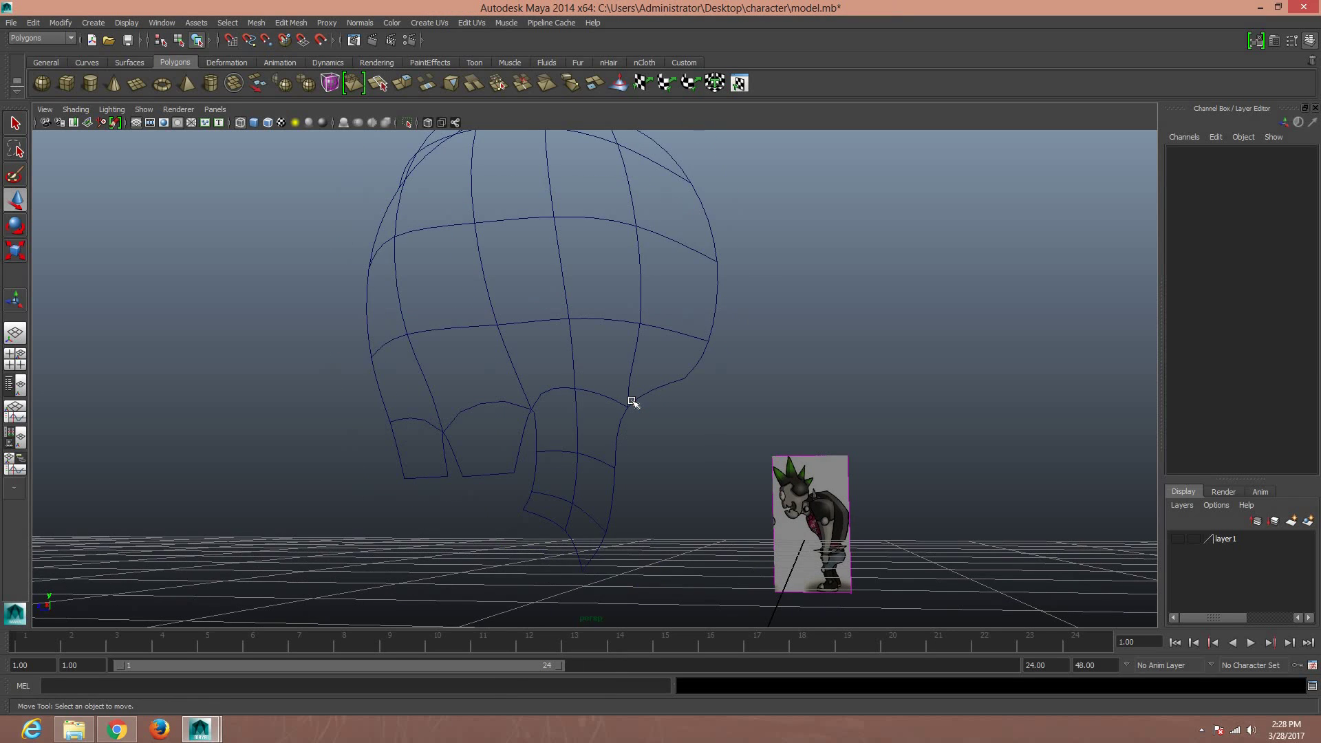
{"action": "scroll", "coordinate": [632, 401], "scroll_direction": "down", "scroll_amount": 2}
{"action": "key", "text": "ctrl+s"}
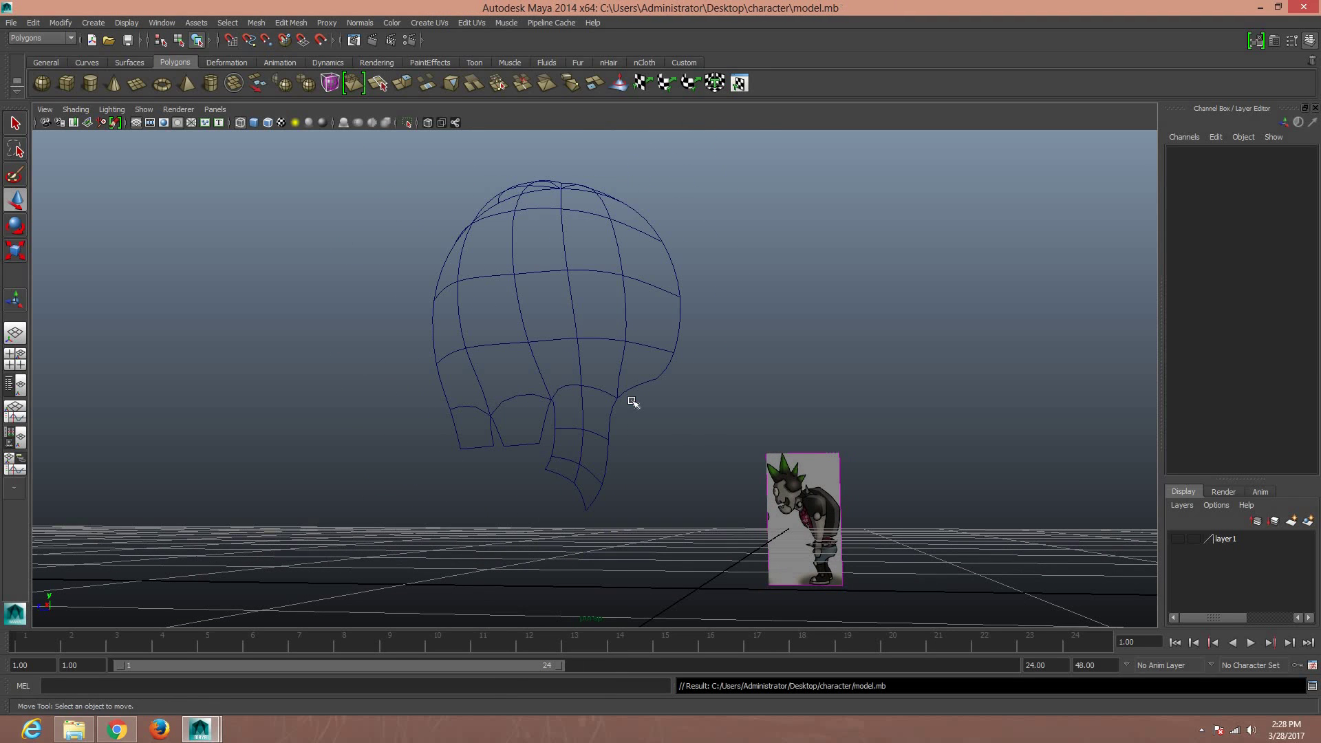
Tumble and dolly in to frame the top of the head
{"action": "key", "text": "space"}
{"action": "left_click_drag", "start_coordinate": [632, 401], "coordinate": [645, 399]}
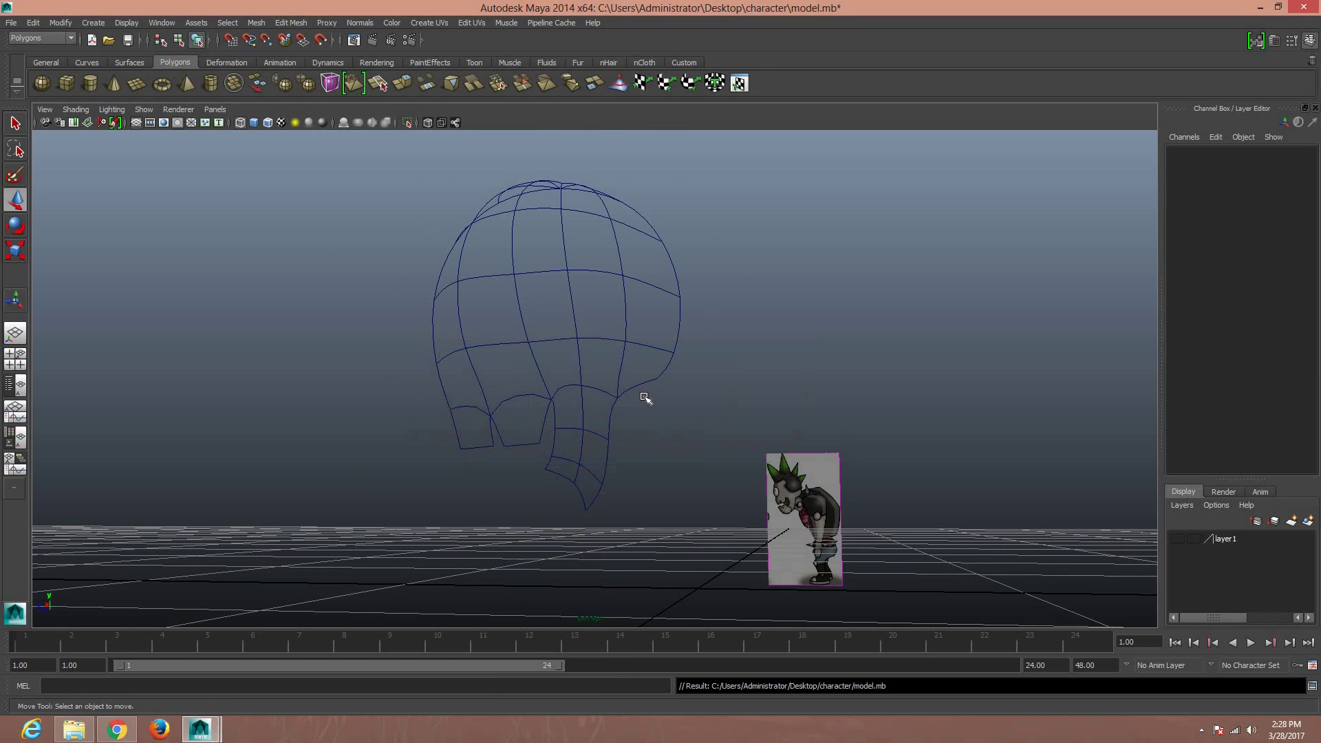
{"action": "left_click_drag", "start_coordinate": [675, 451], "coordinate": [675, 454], "text": "alt"}
{"action": "mouse_move", "coordinate": [675, 454]}
{"action": "right_mouse_down", "text": "alt"}
{"action": "mouse_move", "coordinate": [616, 444]}
{"action": "mouse_move", "coordinate": [502, 285]}
{"action": "right_mouse_up", "text": "alt"}
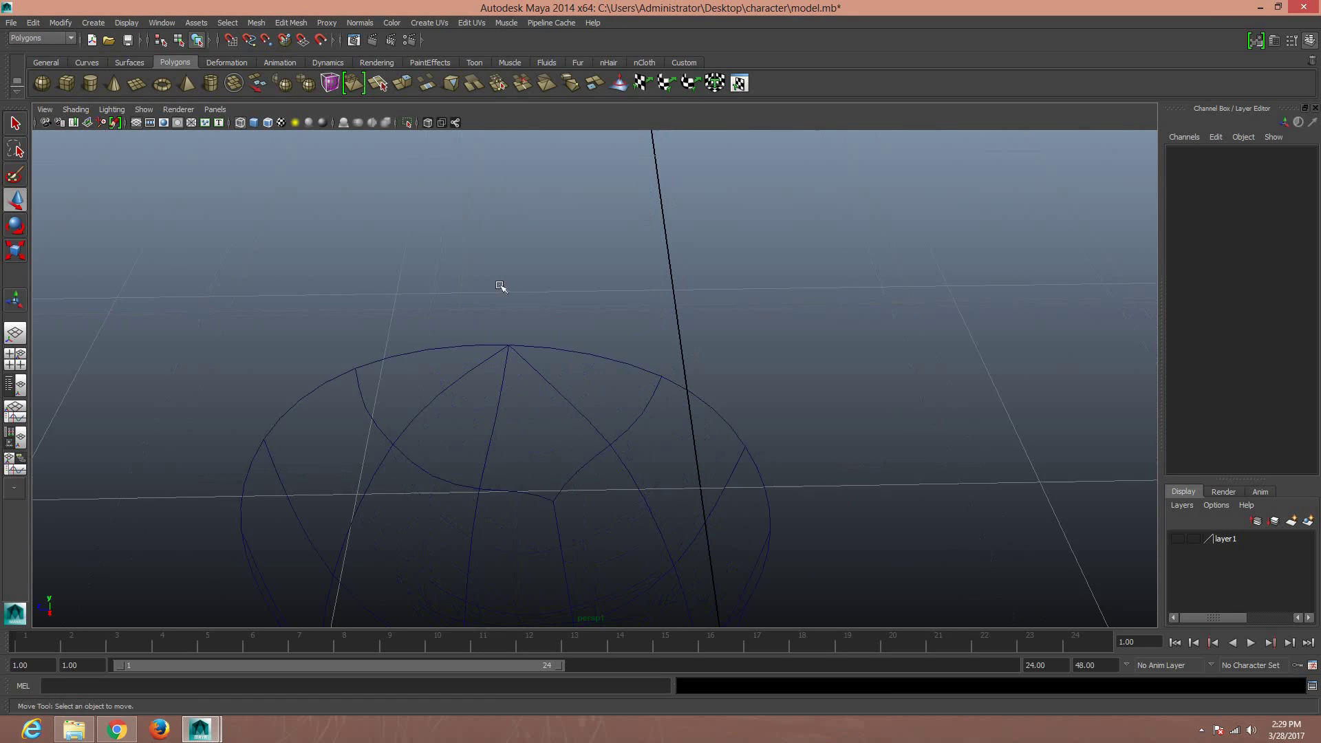
{"action": "left_click", "coordinate": [298, 23]}
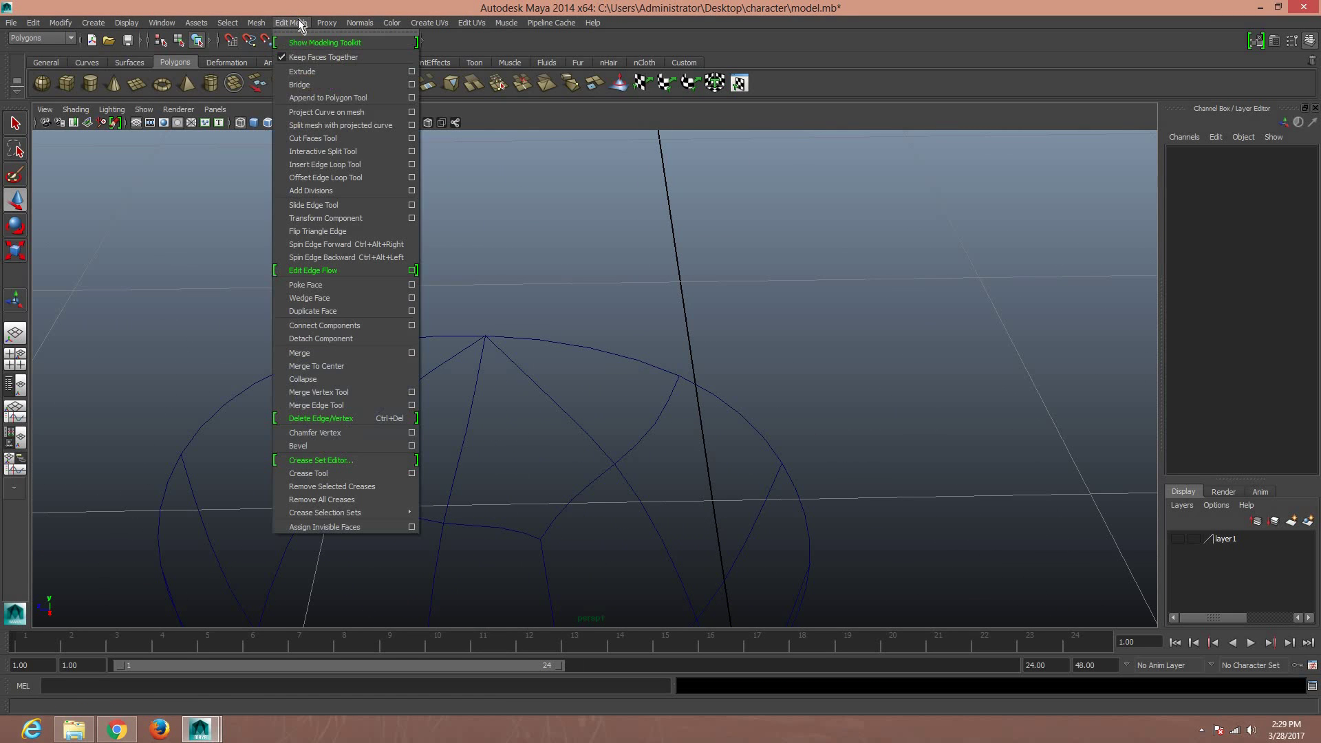
Cut a first split edge across the head's upper faces (polySplit11), then reselect the mesh
{"action": "left_click", "coordinate": [332, 151]}
{"action": "left_click", "coordinate": [531, 490]}
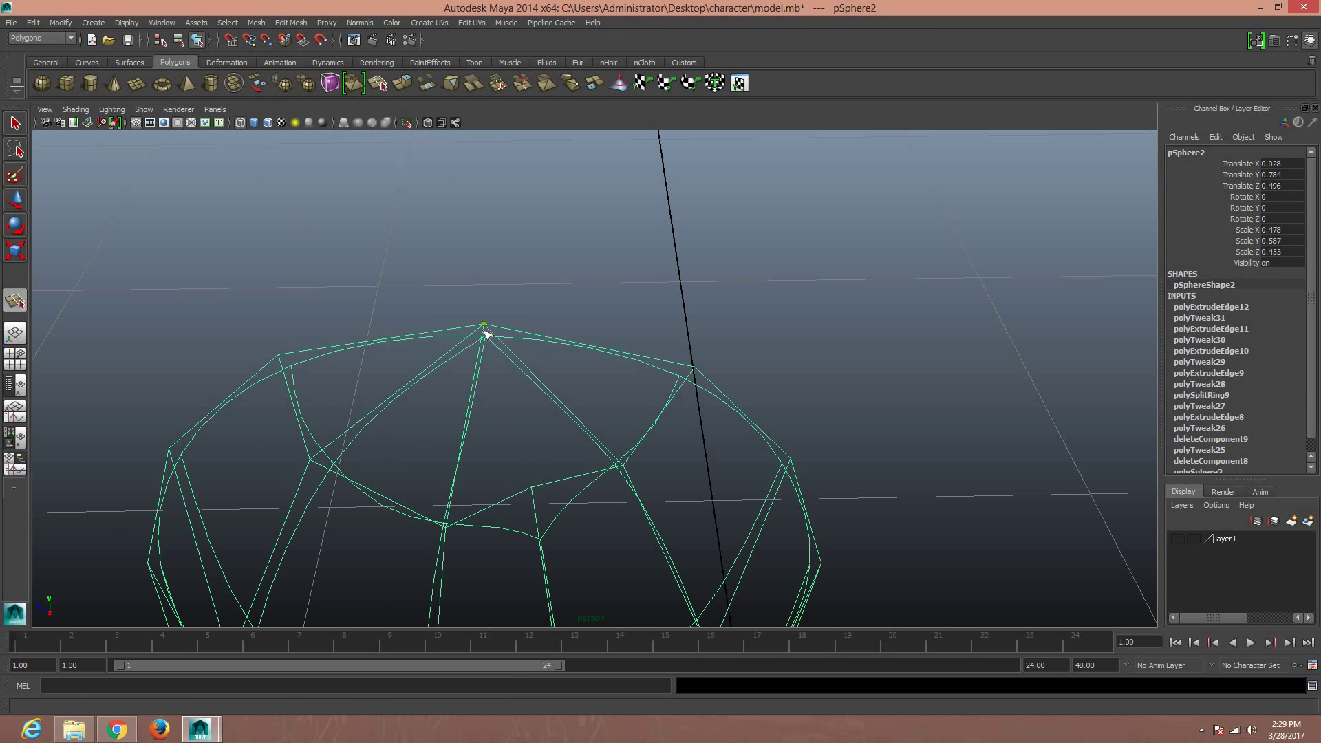
{"action": "key", "text": "Return"}
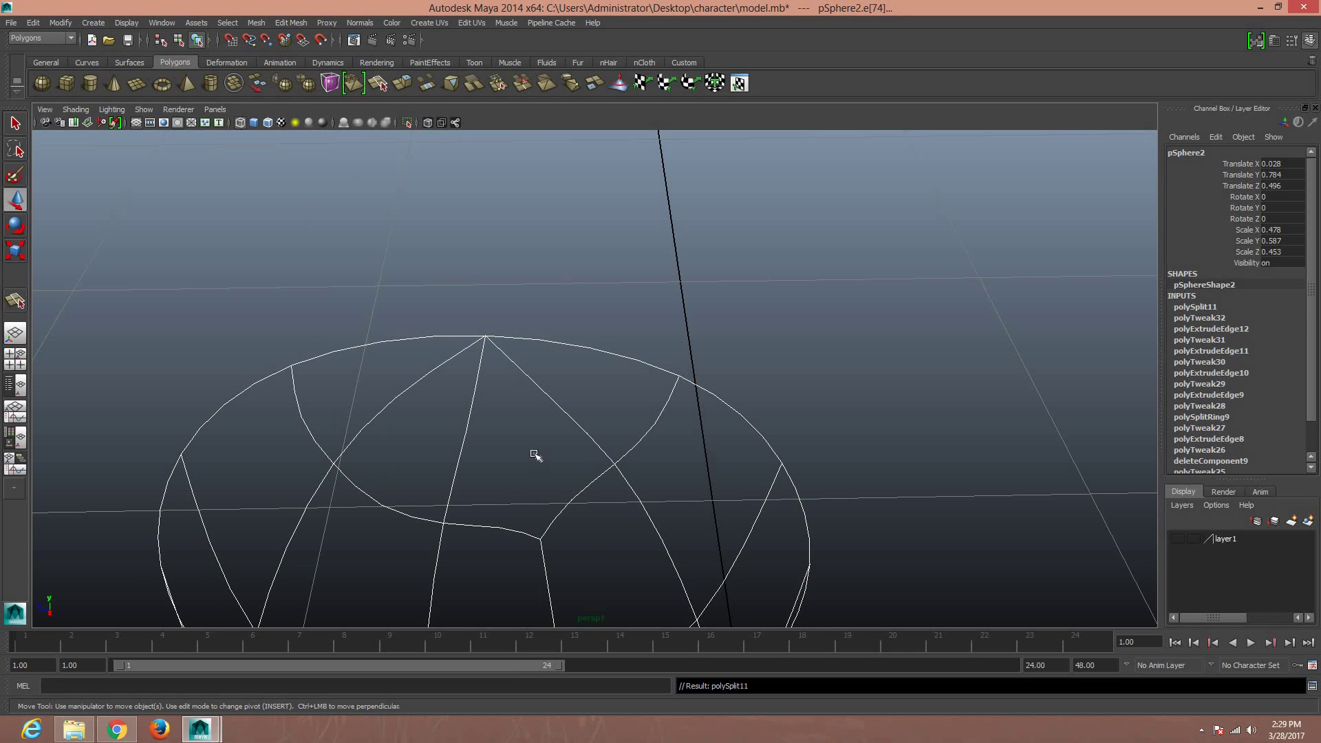
{"action": "right_click_drag", "start_coordinate": [586, 438], "coordinate": [626, 463]}
{"action": "left_click", "coordinate": [621, 465]}
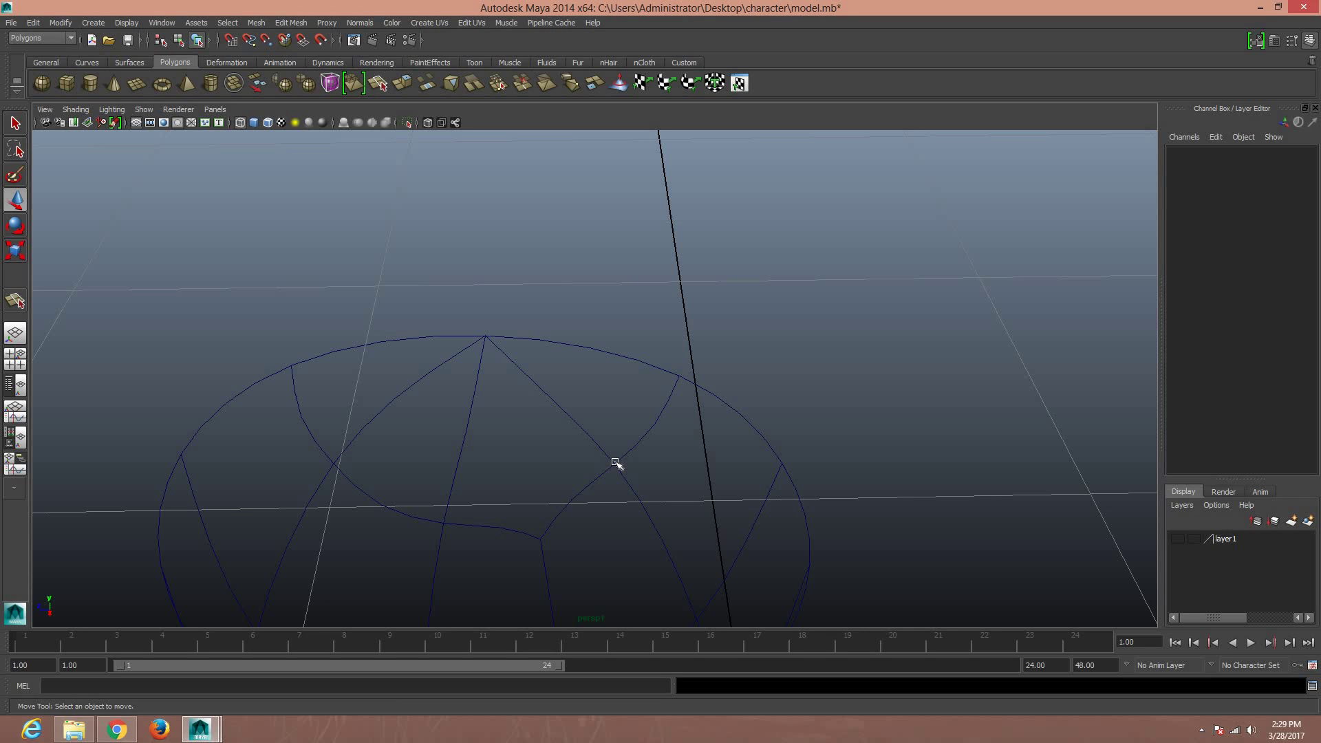
{"action": "right_click_drag", "start_coordinate": [614, 462], "coordinate": [655, 439]}
{"action": "left_click_drag", "start_coordinate": [722, 465], "coordinate": [688, 409]}
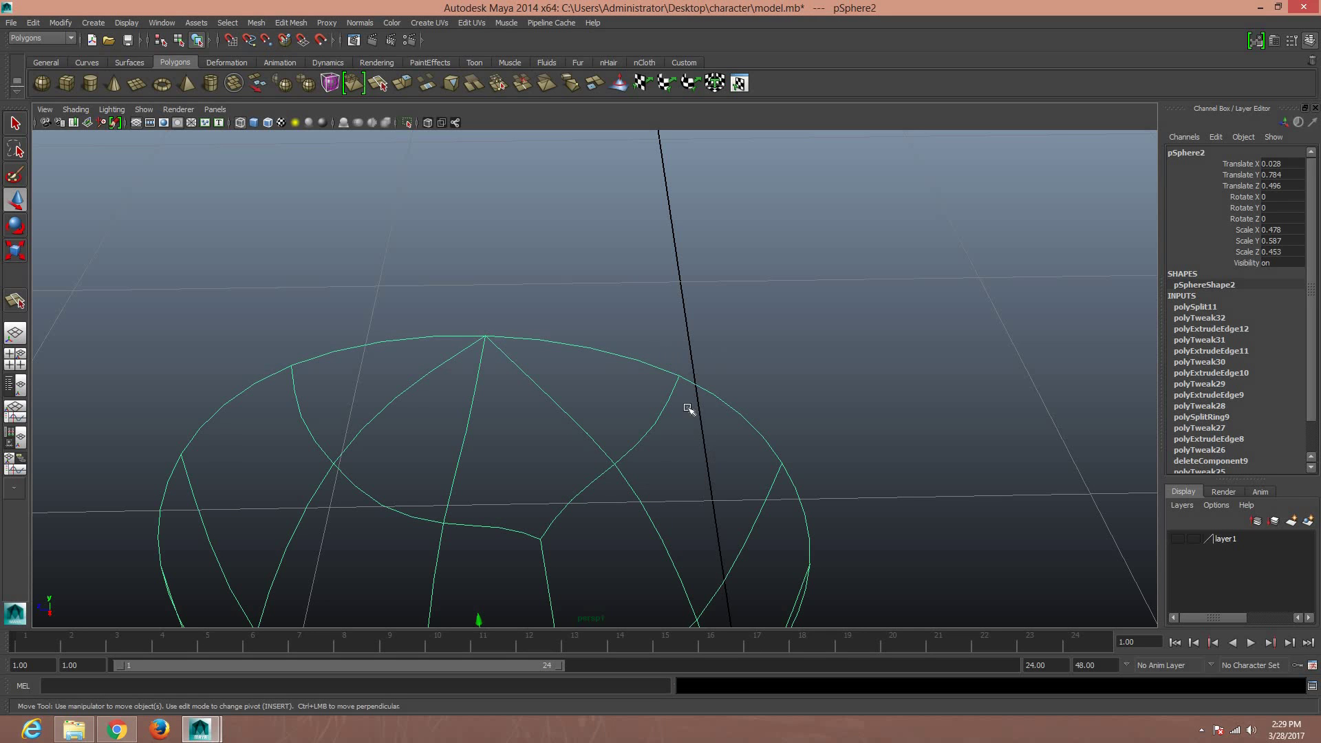
{"action": "mouse_move", "coordinate": [674, 395]}
{"action": "right_mouse_down"}
{"action": "mouse_move", "coordinate": [643, 423]}
{"action": "mouse_move", "coordinate": [599, 427]}
{"action": "right_mouse_up"}
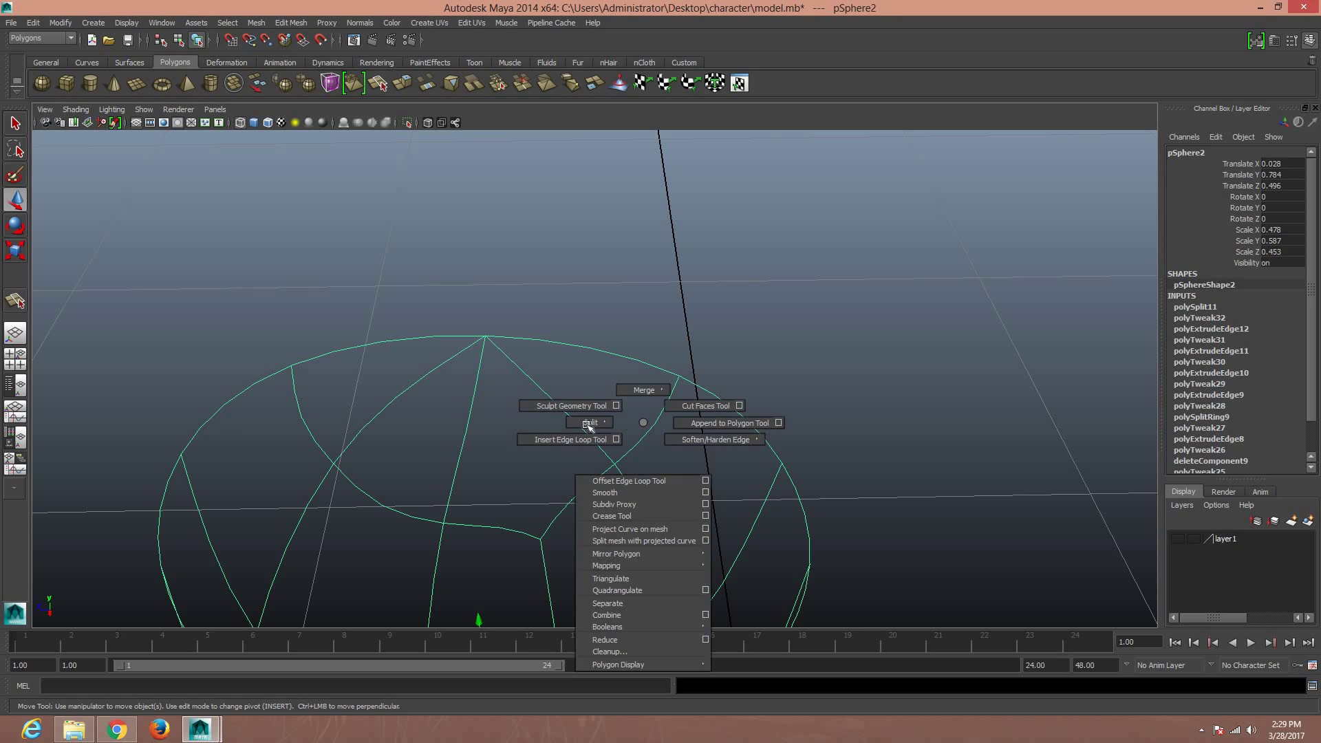
Add a second split edge from the dip edge to its neighbouring vertex (polySplit12)
{"action": "left_click", "coordinate": [540, 540]}
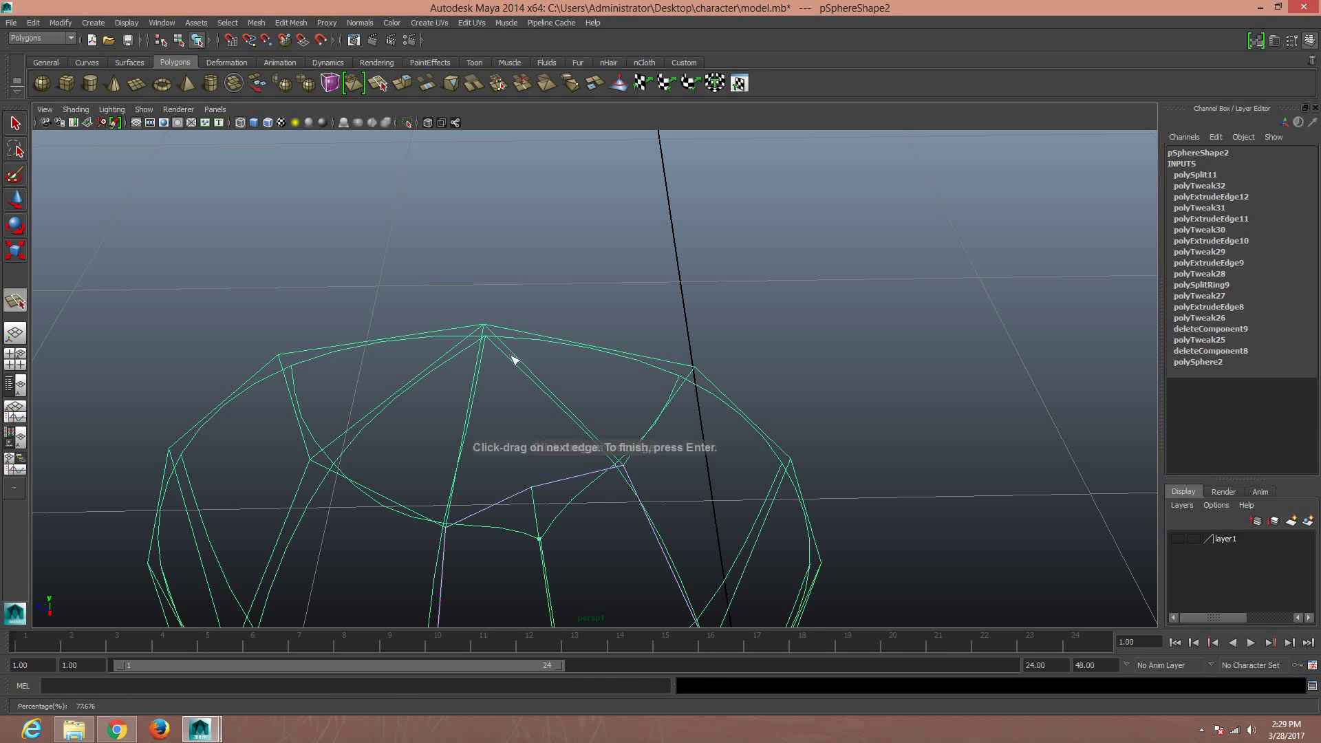
{"action": "left_click", "coordinate": [486, 326]}
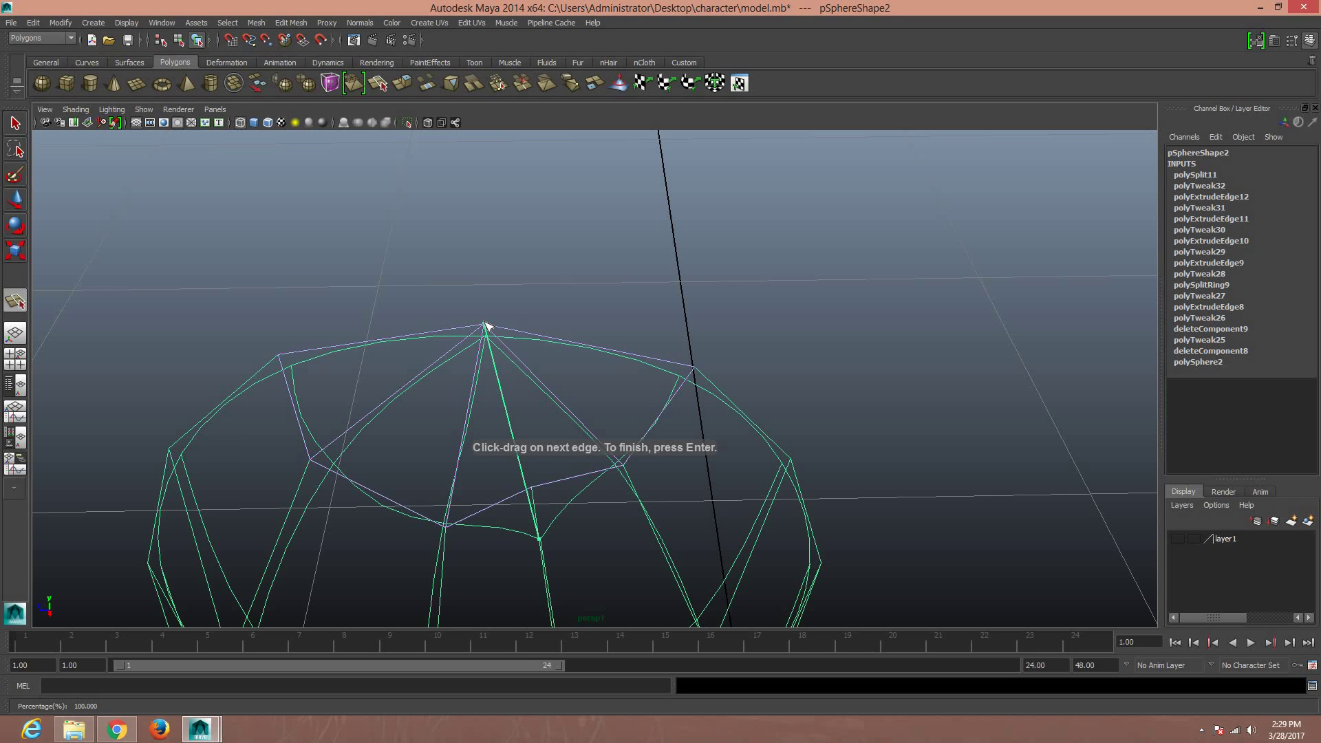
{"action": "key", "text": "Return"}
{"action": "key", "text": "w"}
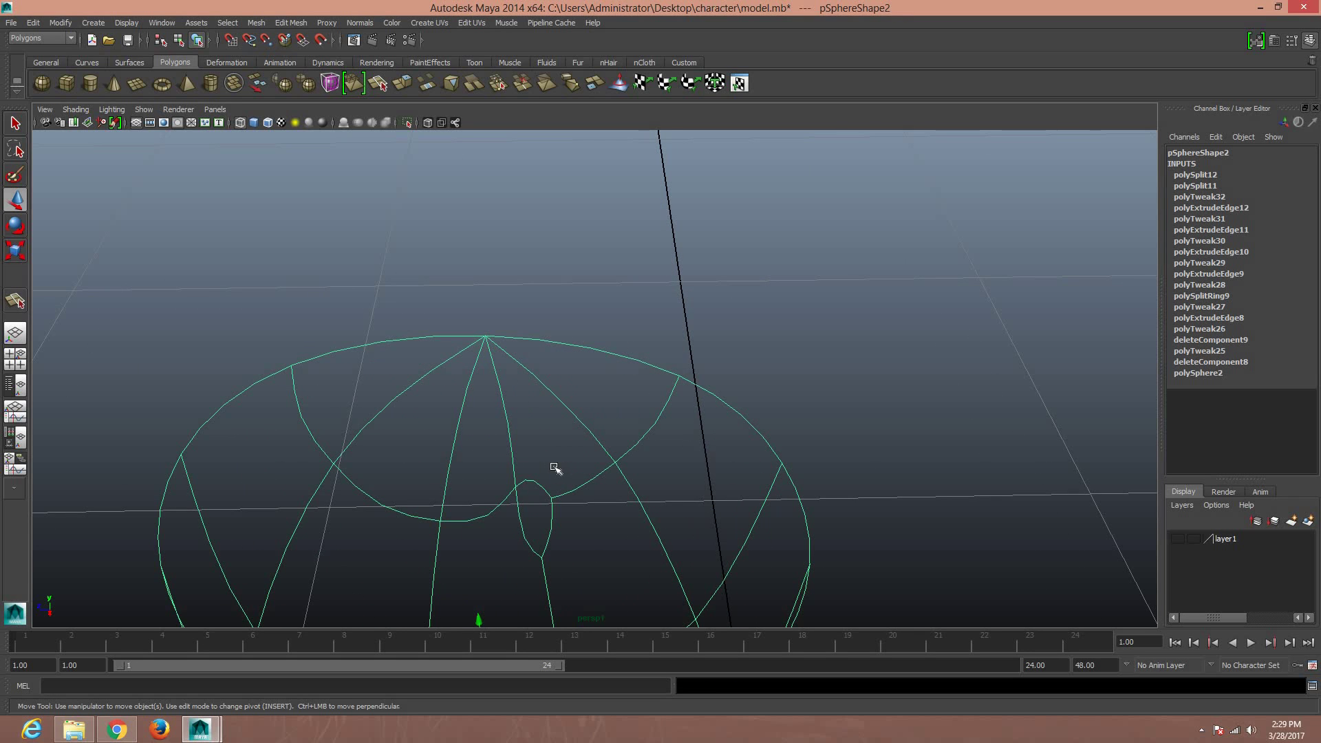
{"action": "left_click_drag", "start_coordinate": [552, 465], "coordinate": [557, 413], "text": "alt"}
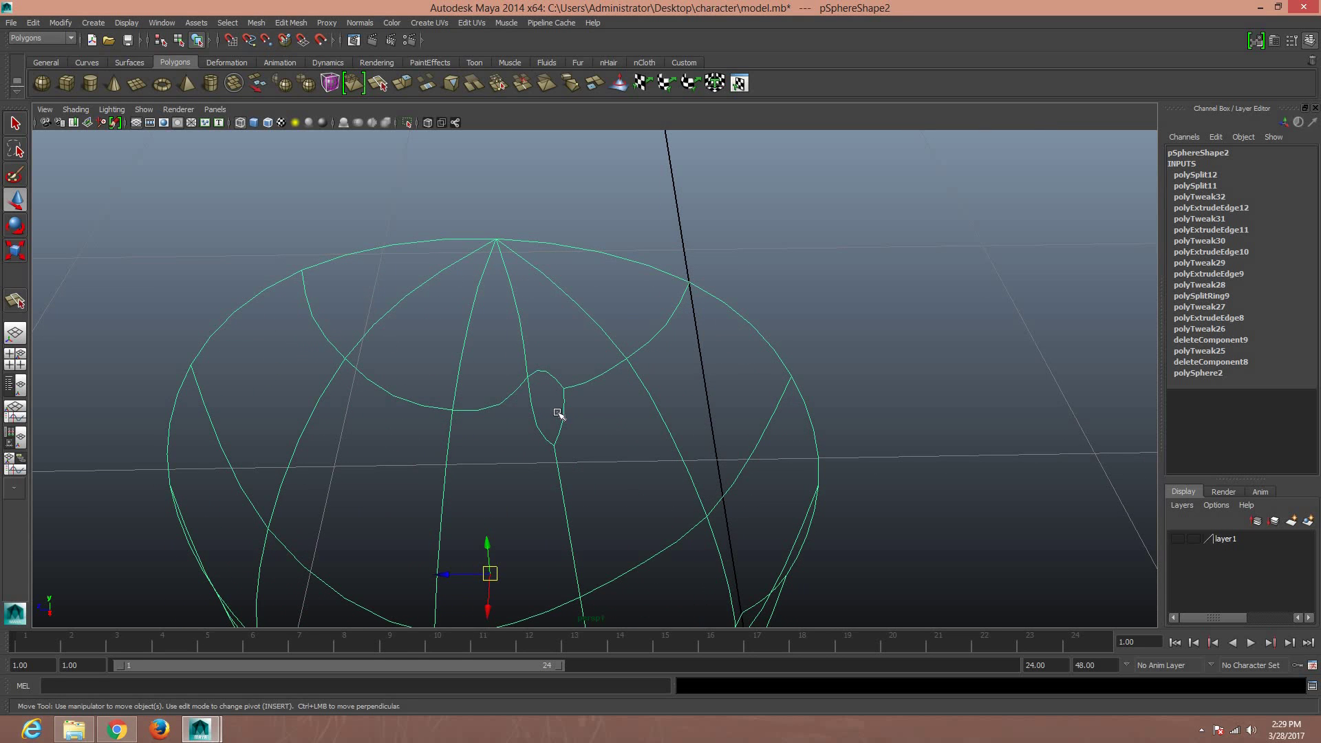
{"action": "key", "text": "1"}
{"action": "scroll", "coordinate": [548, 395], "scroll_direction": "up", "scroll_amount": 2}
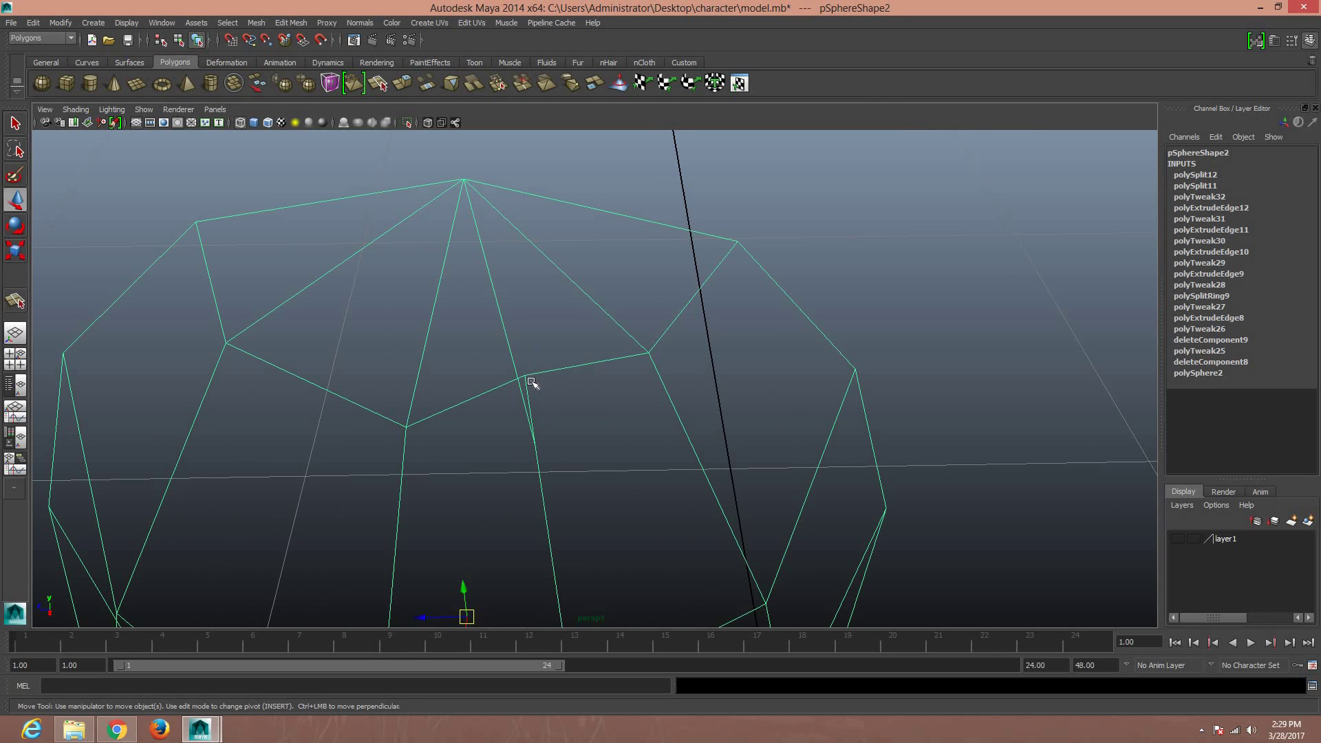
{"action": "right_click_drag", "start_coordinate": [526, 378], "coordinate": [482, 380]}
{"action": "left_click_drag", "start_coordinate": [540, 392], "coordinate": [541, 393]}
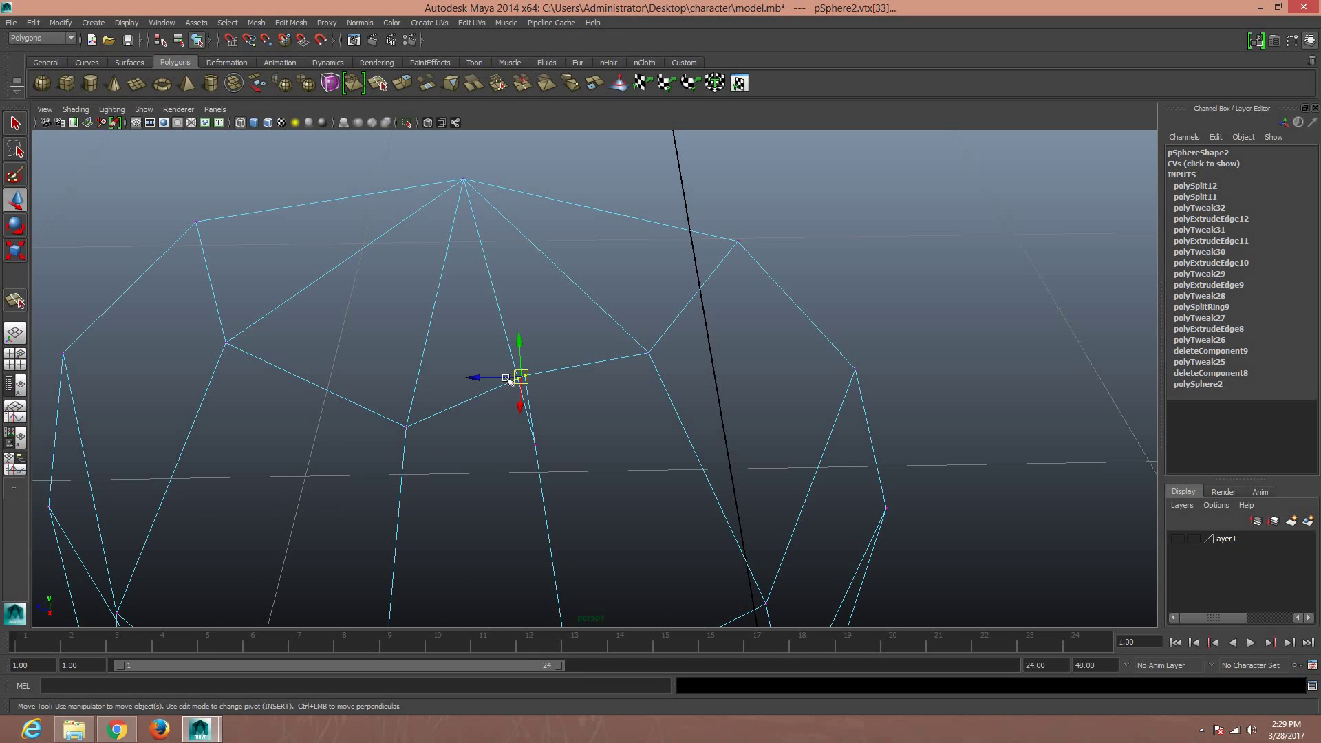
Merge the middle face vertex with its lower neighbour into one vertex (polyMergeVert8)
{"action": "left_click", "coordinate": [551, 428]}
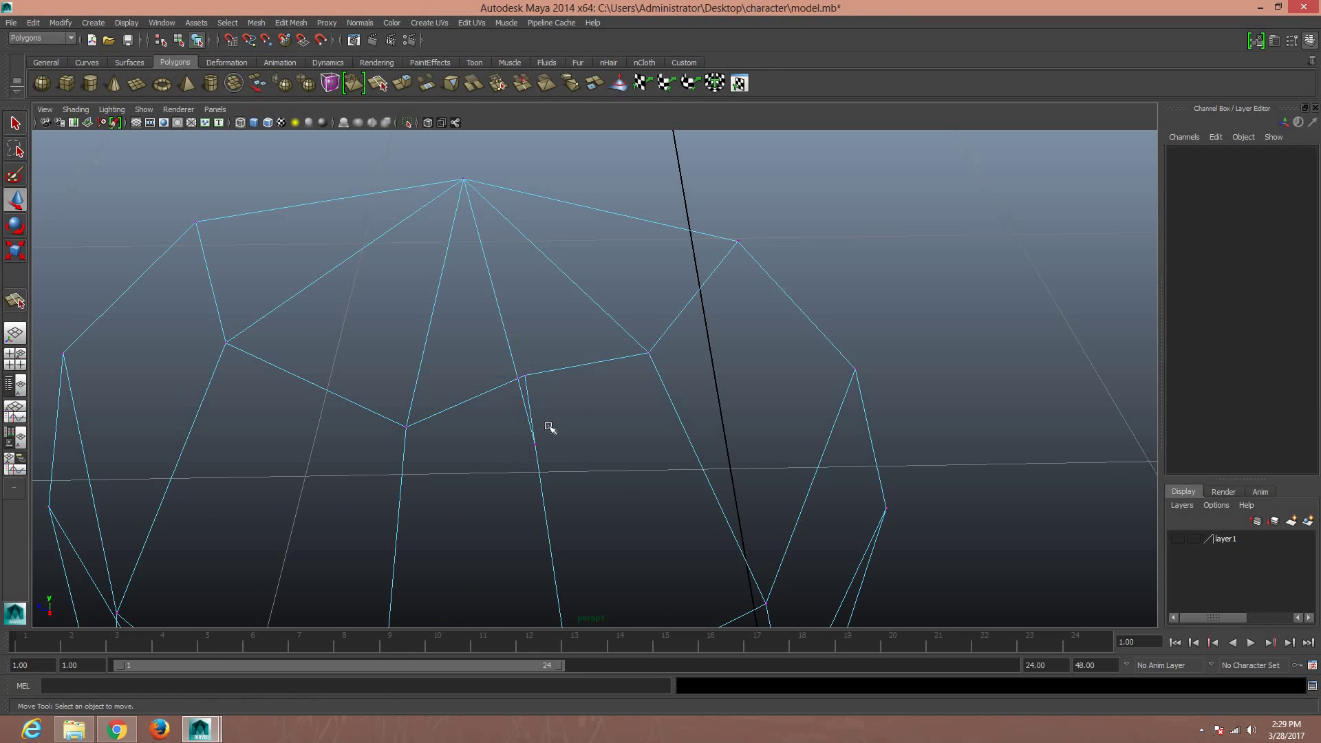
{"action": "left_click_drag", "start_coordinate": [507, 363], "coordinate": [534, 390]}
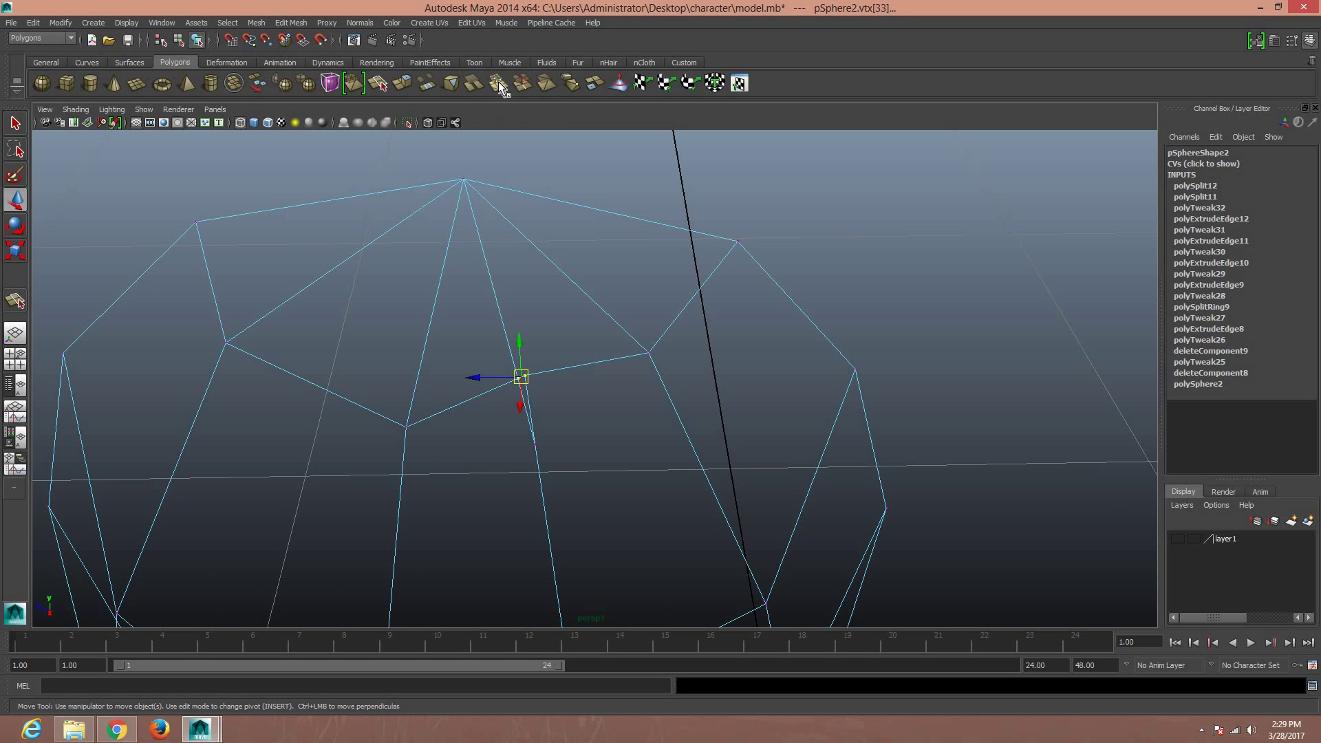
{"action": "left_click_drag", "start_coordinate": [551, 465], "coordinate": [489, 368]}
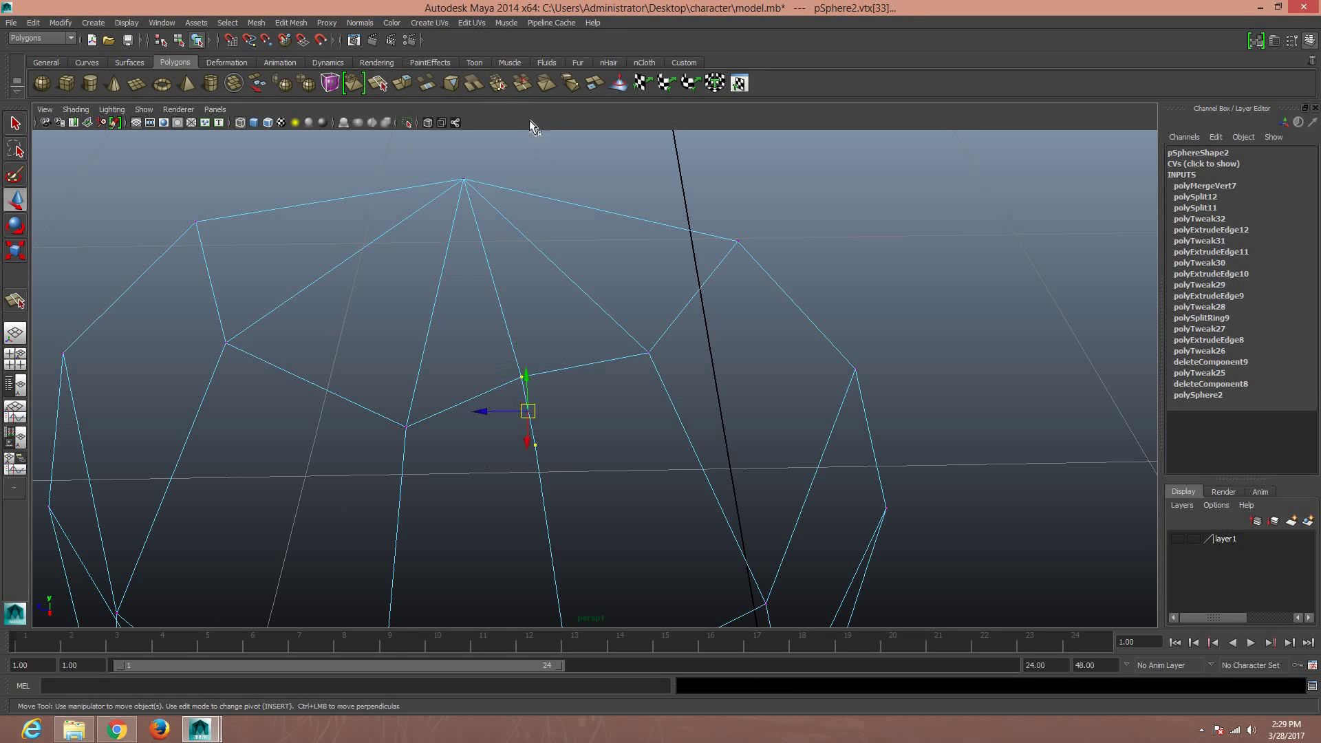
{"action": "left_click", "coordinate": [495, 85]}
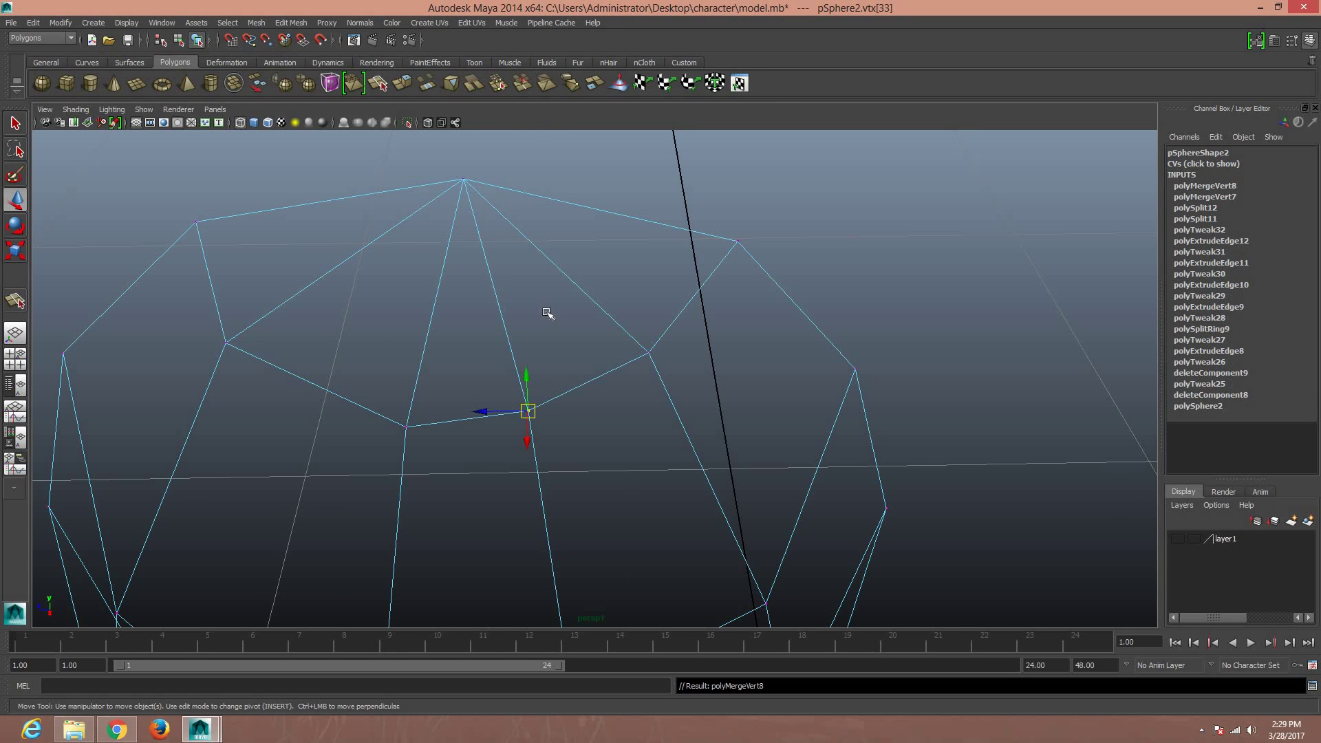
Preview the smoothed mesh, orbit to inspect the merge, and save model.mb
{"action": "key", "text": "3"}
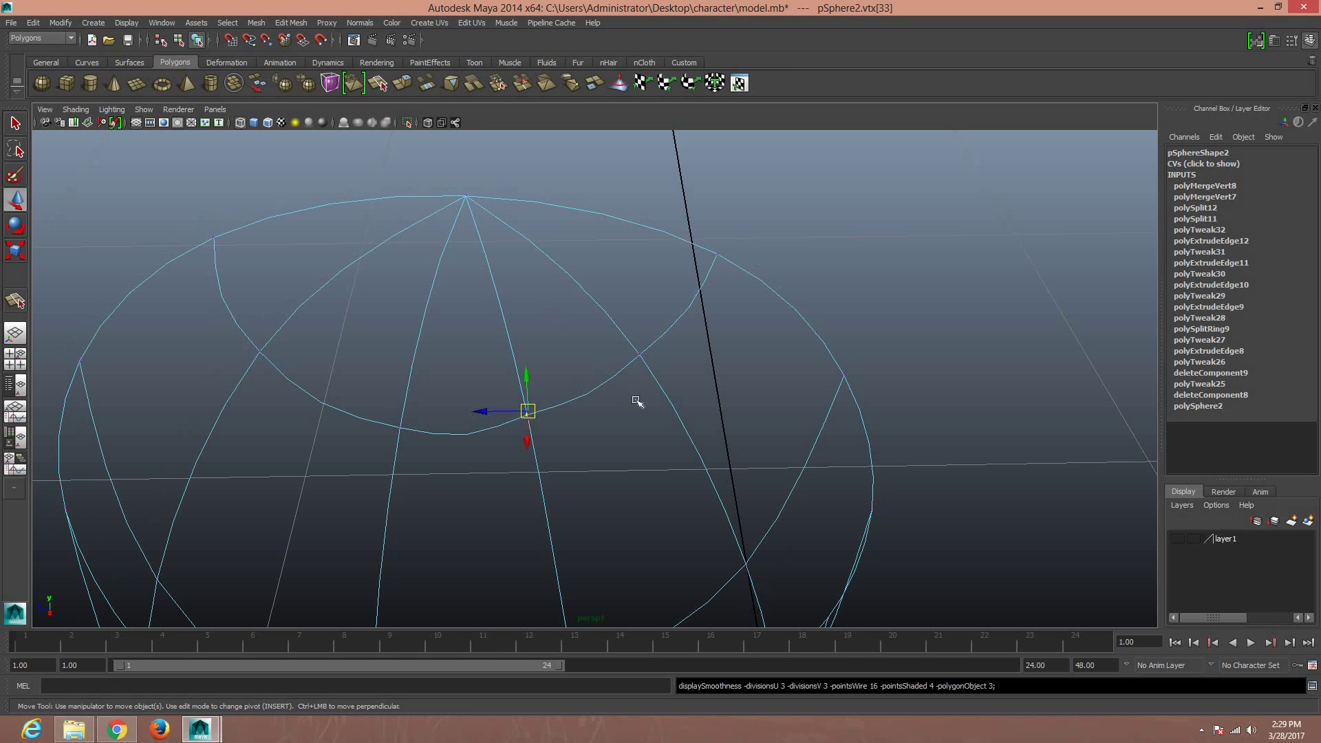
{"action": "scroll", "coordinate": [571, 401], "scroll_direction": "down", "scroll_amount": 5}
{"action": "scroll", "coordinate": [575, 399], "scroll_direction": "down", "scroll_amount": 3}
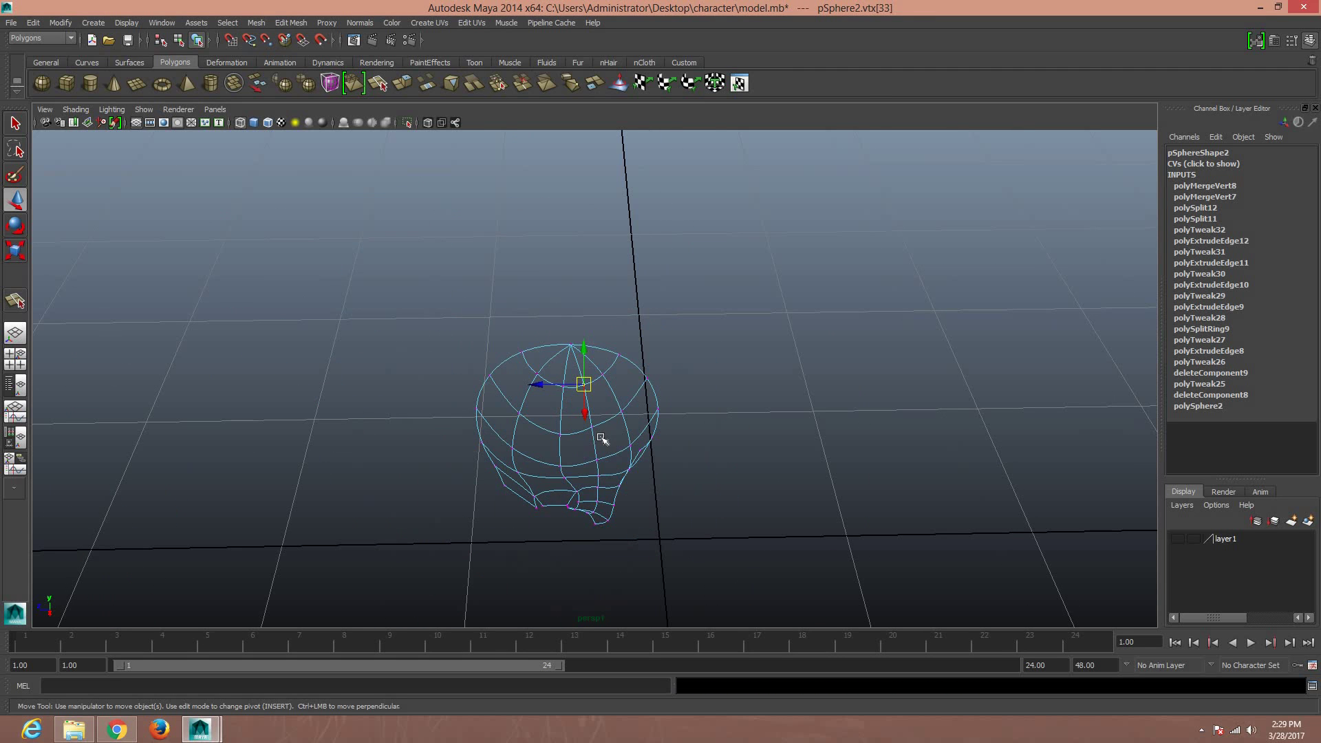
{"action": "mouse_move", "coordinate": [619, 433]}
{"action": "left_mouse_down", "text": "alt"}
{"action": "mouse_move", "coordinate": [674, 353]}
{"action": "mouse_move", "coordinate": [580, 348]}
{"action": "left_mouse_up", "text": "alt"}
{"action": "scroll", "coordinate": [660, 354], "scroll_direction": "up", "scroll_amount": 4}
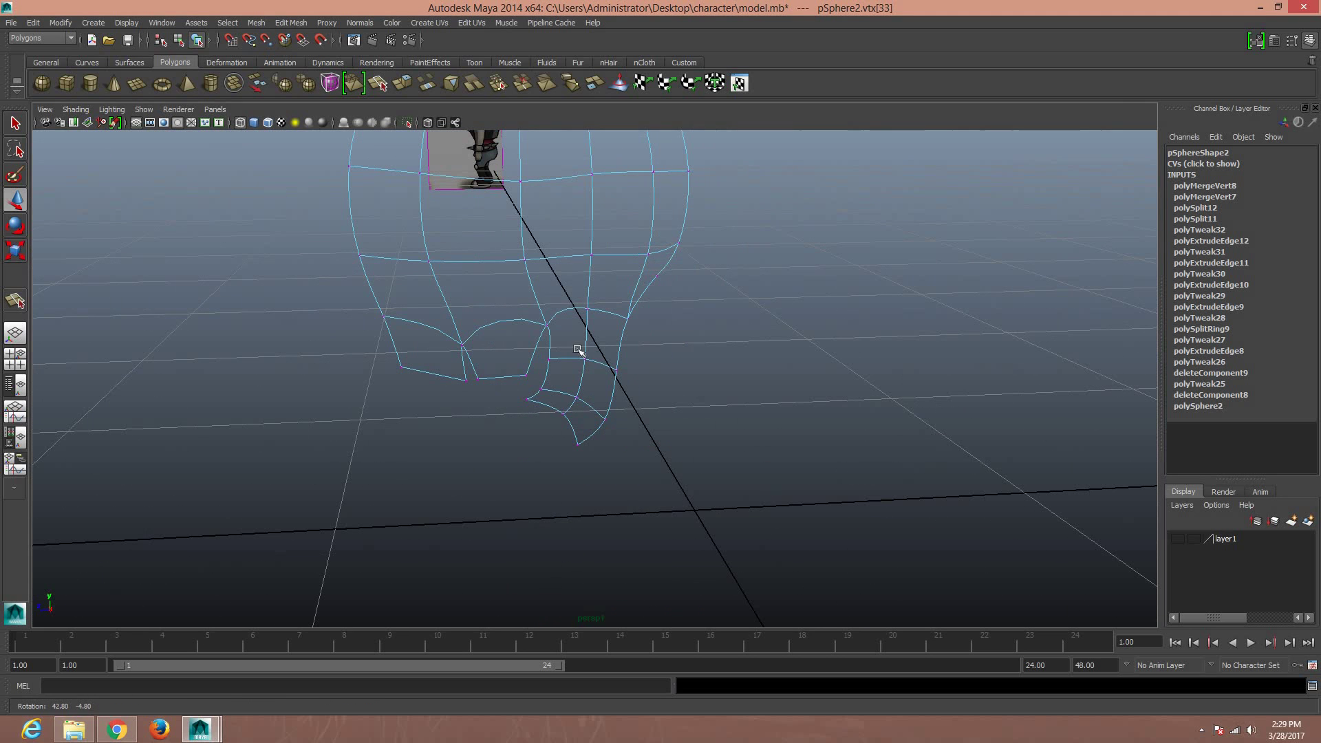
{"action": "key", "text": "ctrl+s"}
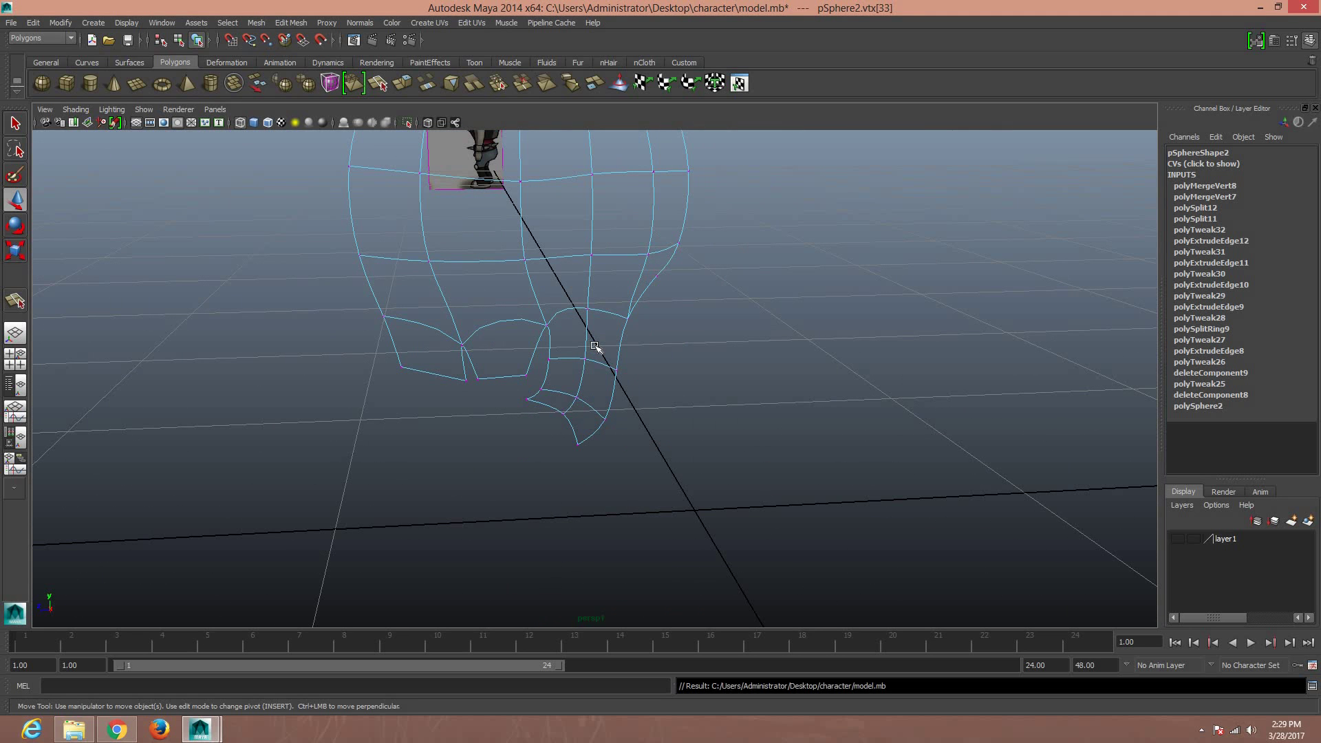
{"action": "key", "text": "space"}
In side view, fit the upper-lip, inner-mouth and front upper-lip vertices to the reference
{"action": "left_click_drag", "start_coordinate": [596, 353], "coordinate": [653, 347]}
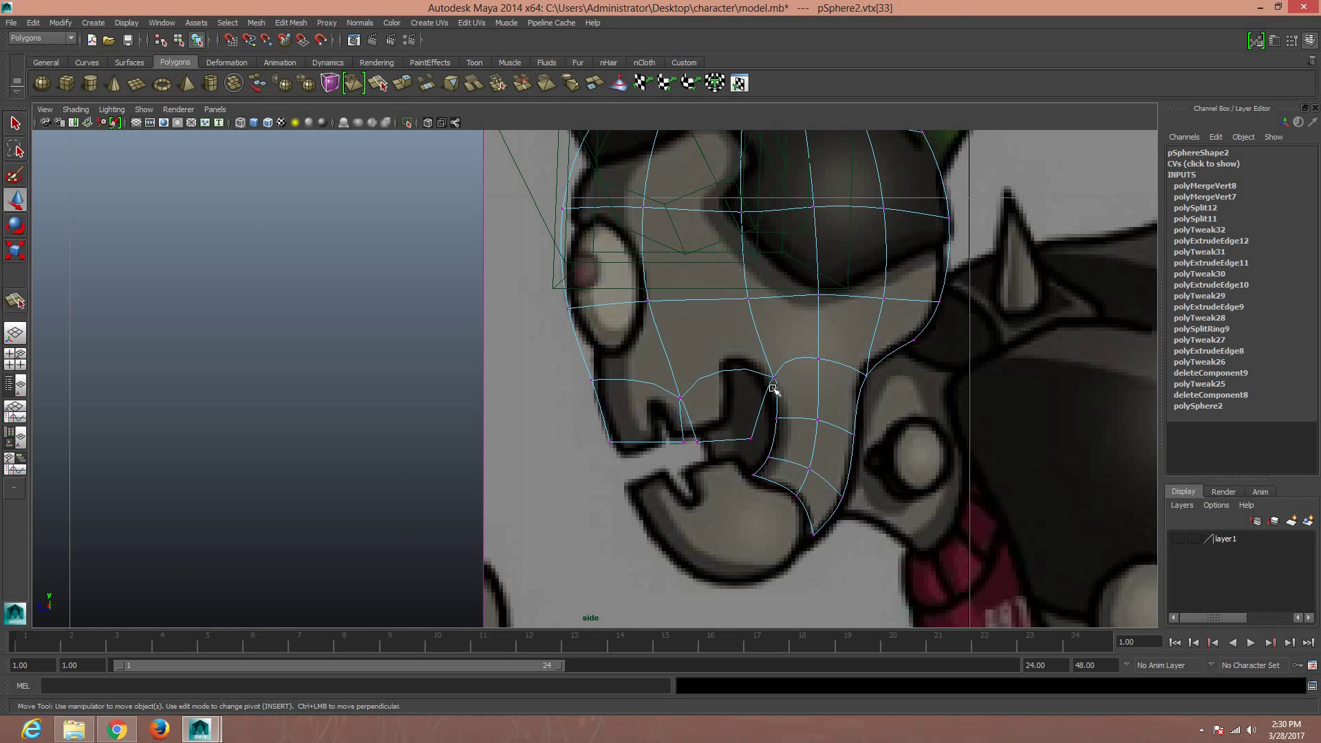
{"action": "left_click", "coordinate": [773, 378]}
{"action": "left_click_drag", "start_coordinate": [742, 355], "coordinate": [707, 344]}
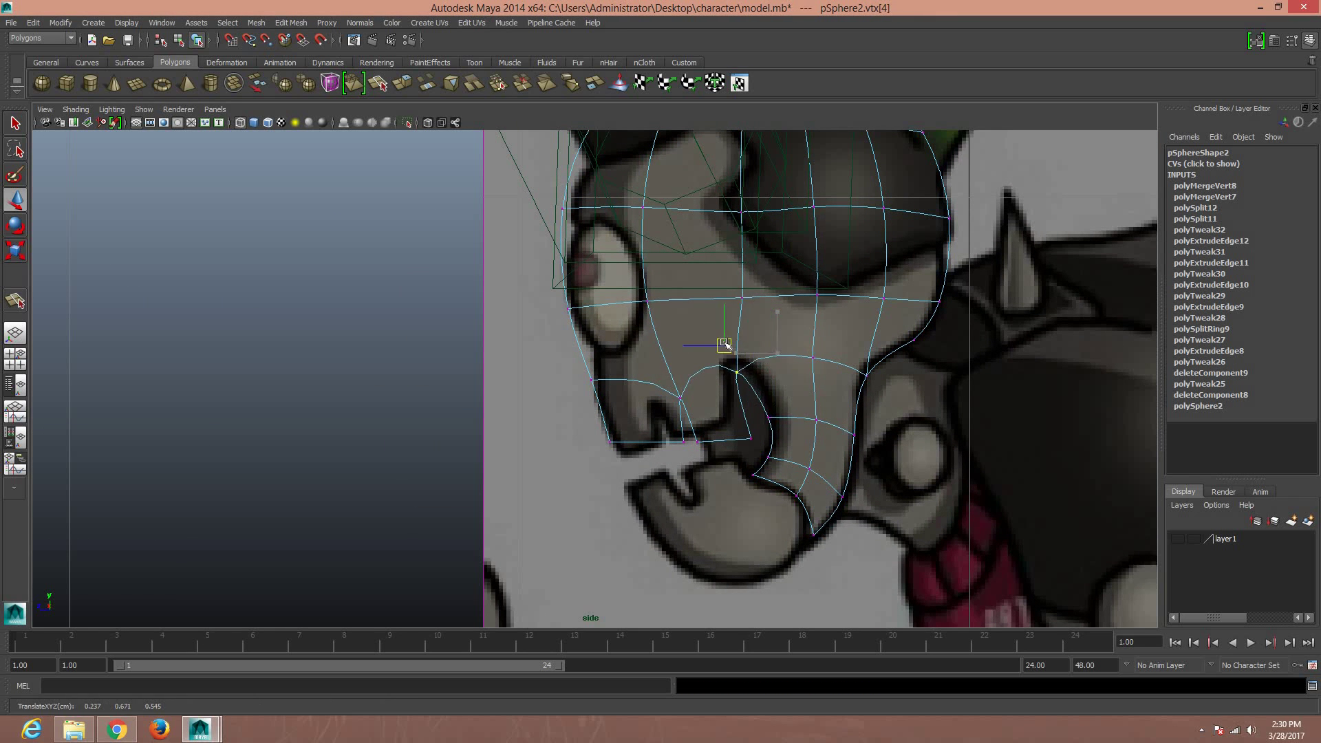
{"action": "left_click", "coordinate": [779, 417]}
{"action": "left_click_drag", "start_coordinate": [779, 417], "coordinate": [729, 415]}
{"action": "left_click", "coordinate": [750, 437]}
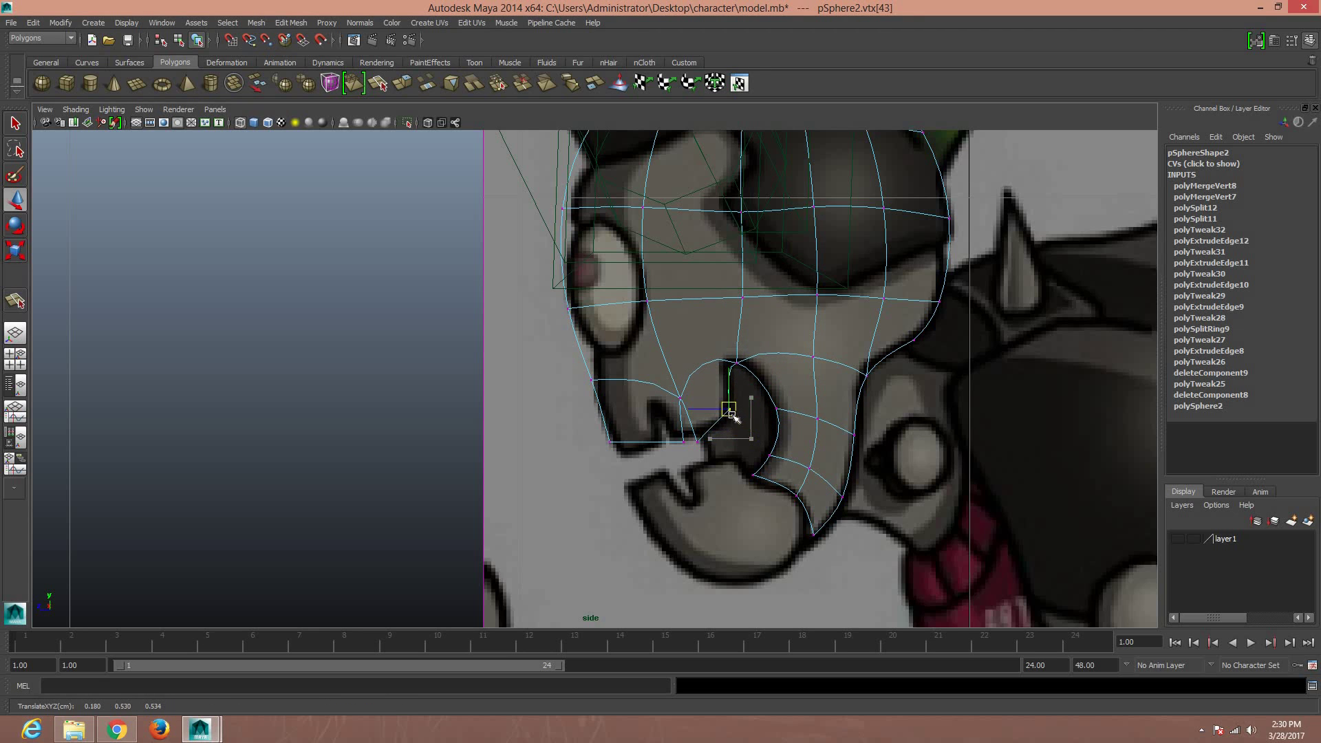
{"action": "left_click", "coordinate": [680, 397]}
{"action": "left_click_drag", "start_coordinate": [679, 397], "coordinate": [650, 377]}
Fit the lower-lip, lip-corner and inner-mouth vertices to the reference's open mouth
{"action": "left_click", "coordinate": [674, 437]}
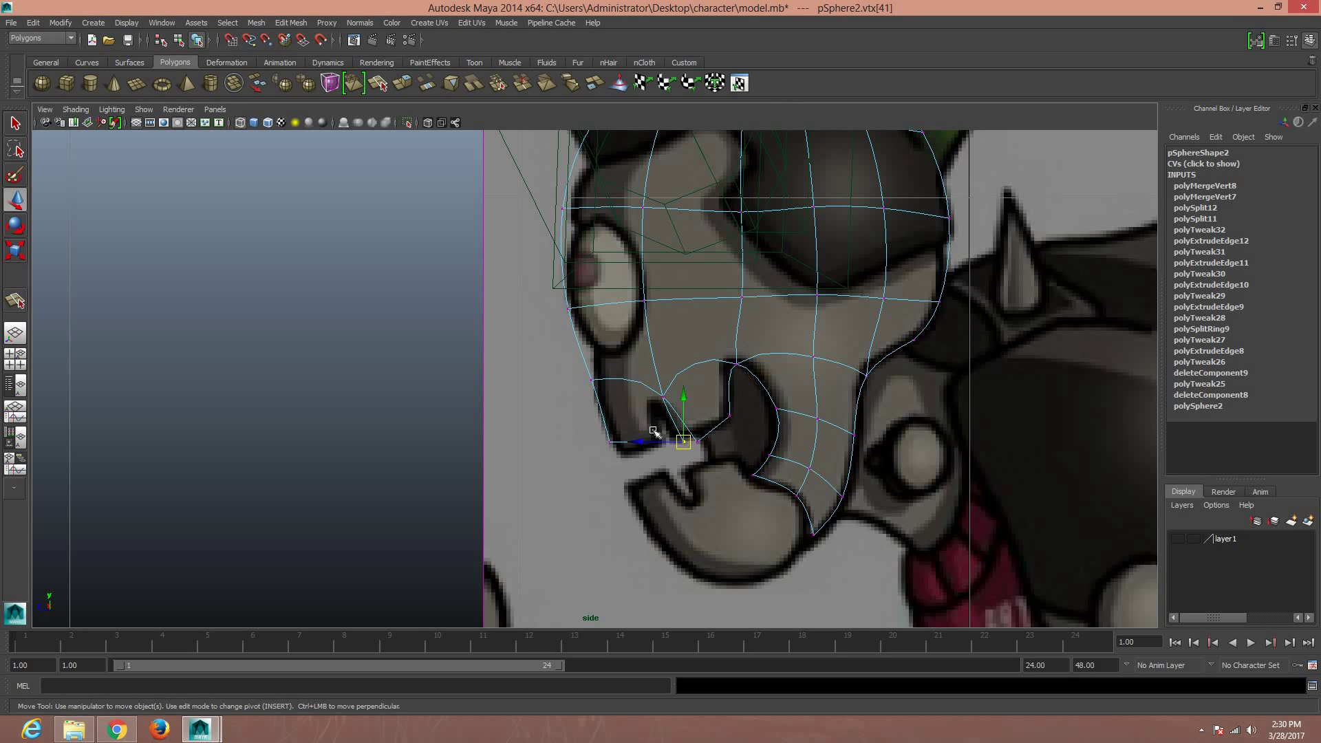
{"action": "mouse_move", "coordinate": [674, 438]}
{"action": "left_mouse_down"}
{"action": "mouse_move", "coordinate": [617, 424]}
{"action": "mouse_move", "coordinate": [620, 456]}
{"action": "left_mouse_up"}
{"action": "left_click", "coordinate": [609, 441]}
{"action": "left_click", "coordinate": [595, 379]}
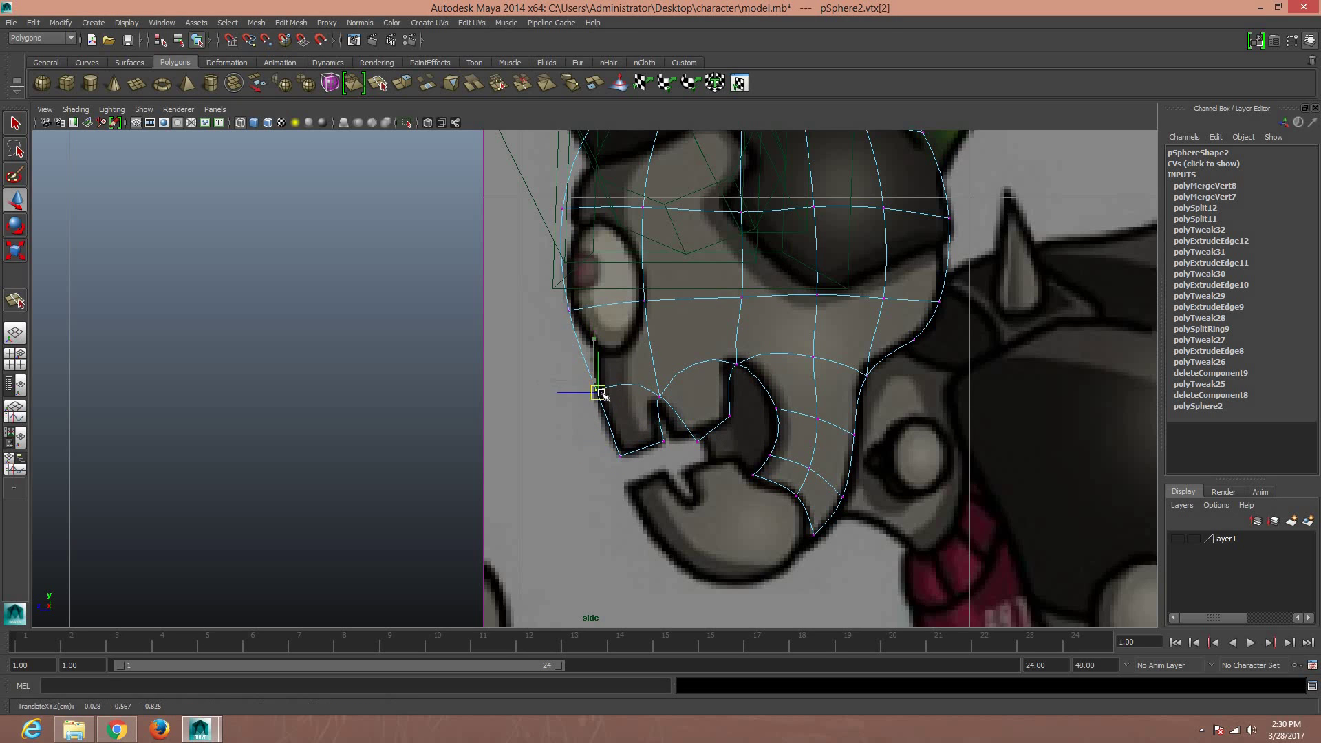
{"action": "left_click_drag", "start_coordinate": [595, 379], "coordinate": [604, 396]}
{"action": "mouse_move", "coordinate": [698, 439]}
{"action": "left_mouse_down"}
{"action": "mouse_move", "coordinate": [687, 427]}
{"action": "mouse_move", "coordinate": [732, 427]}
{"action": "left_mouse_up"}
{"action": "left_click", "coordinate": [729, 416]}
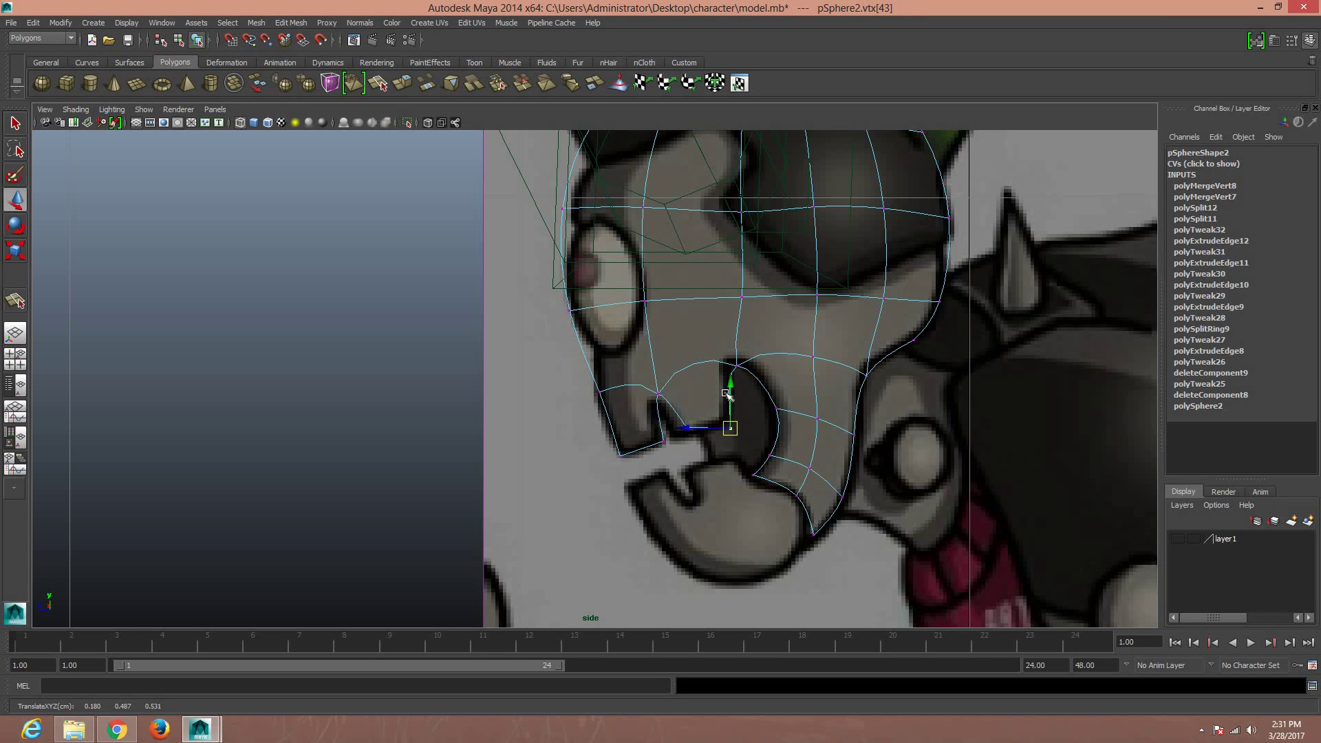
Nudge the front upper-lip, lip-corner, above-mouth and inner-mouth vertices against the reference
{"action": "left_click", "coordinate": [654, 383]}
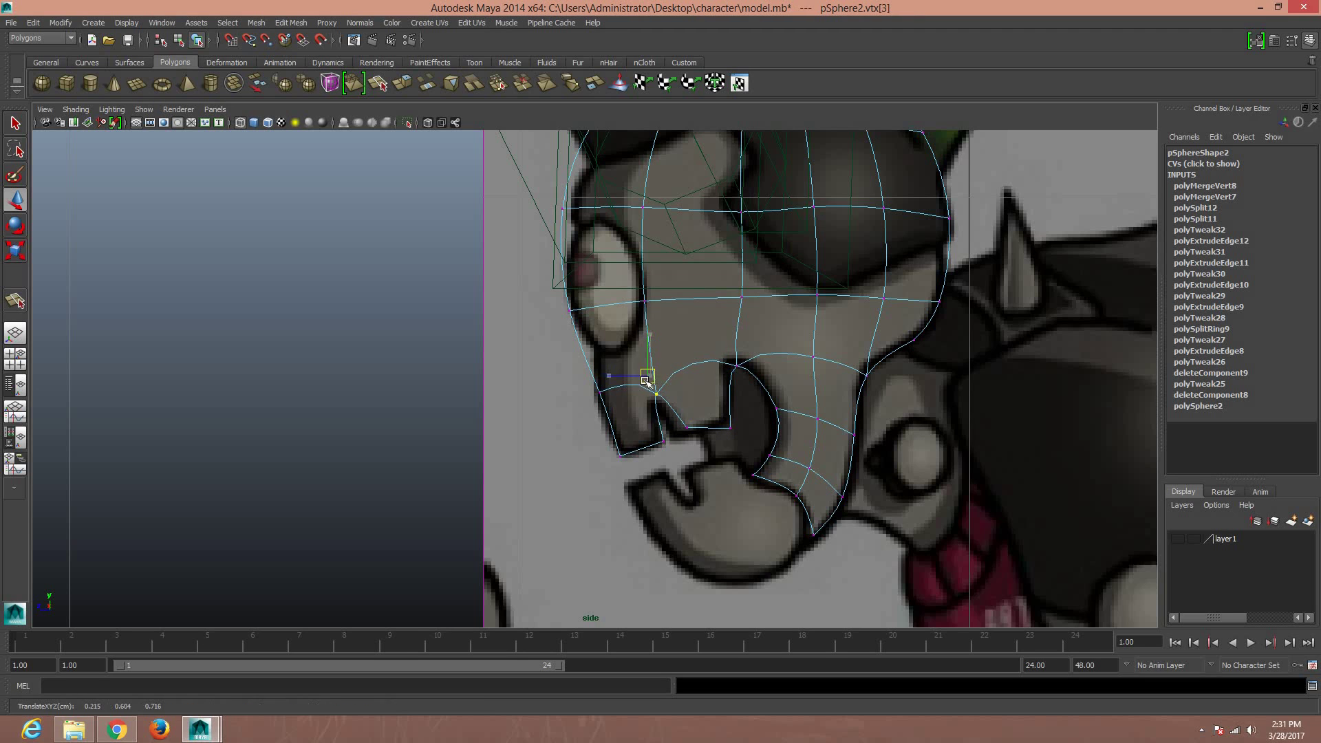
{"action": "left_click_drag", "start_coordinate": [654, 383], "coordinate": [657, 394]}
{"action": "left_click", "coordinate": [686, 427]}
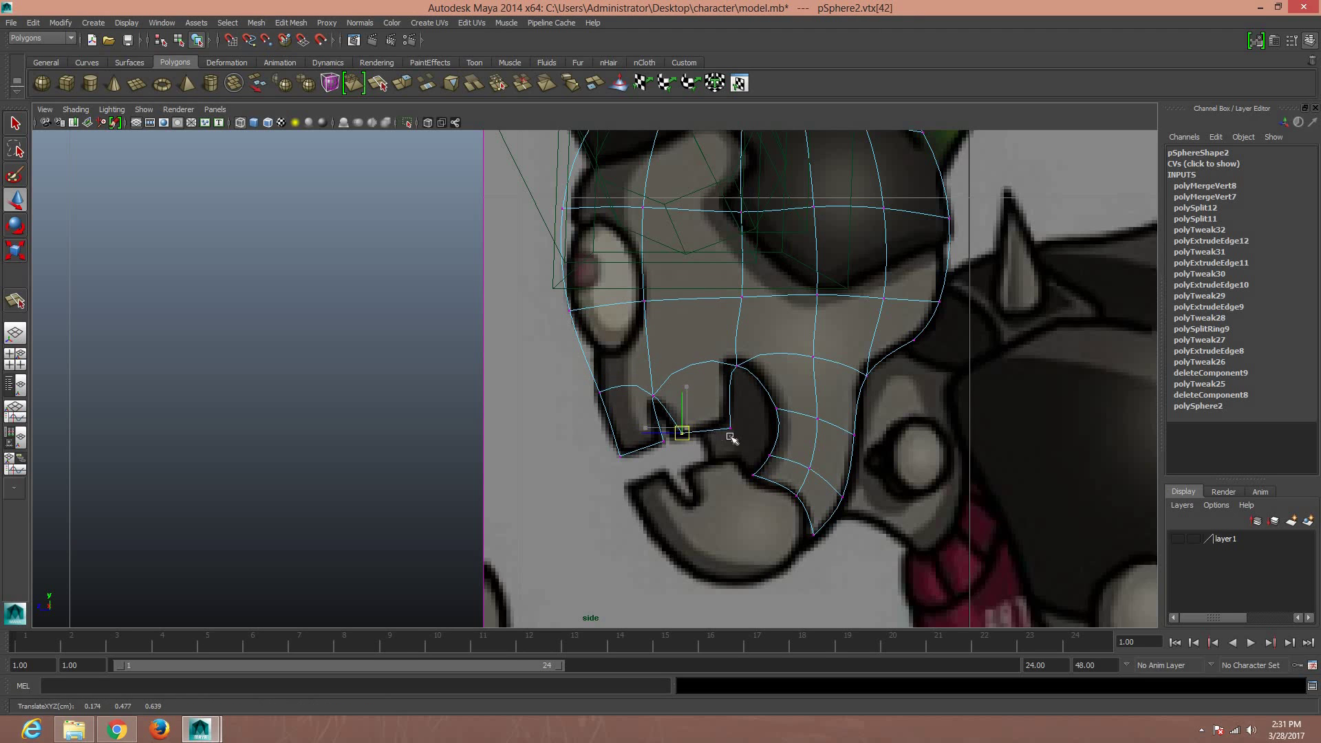
{"action": "left_click", "coordinate": [730, 427]}
{"action": "left_click_drag", "start_coordinate": [734, 430], "coordinate": [731, 421]}
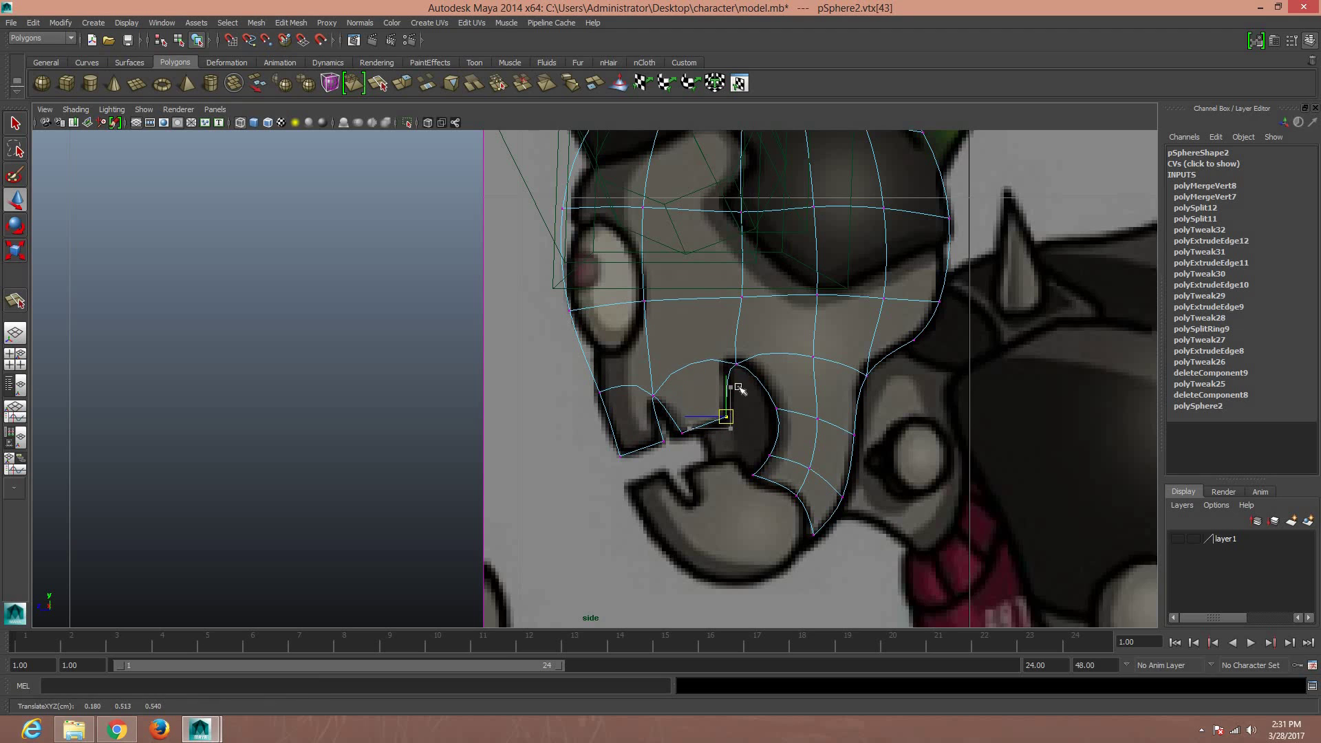
{"action": "left_click", "coordinate": [727, 342]}
{"action": "left_click_drag", "start_coordinate": [726, 342], "coordinate": [723, 336]}
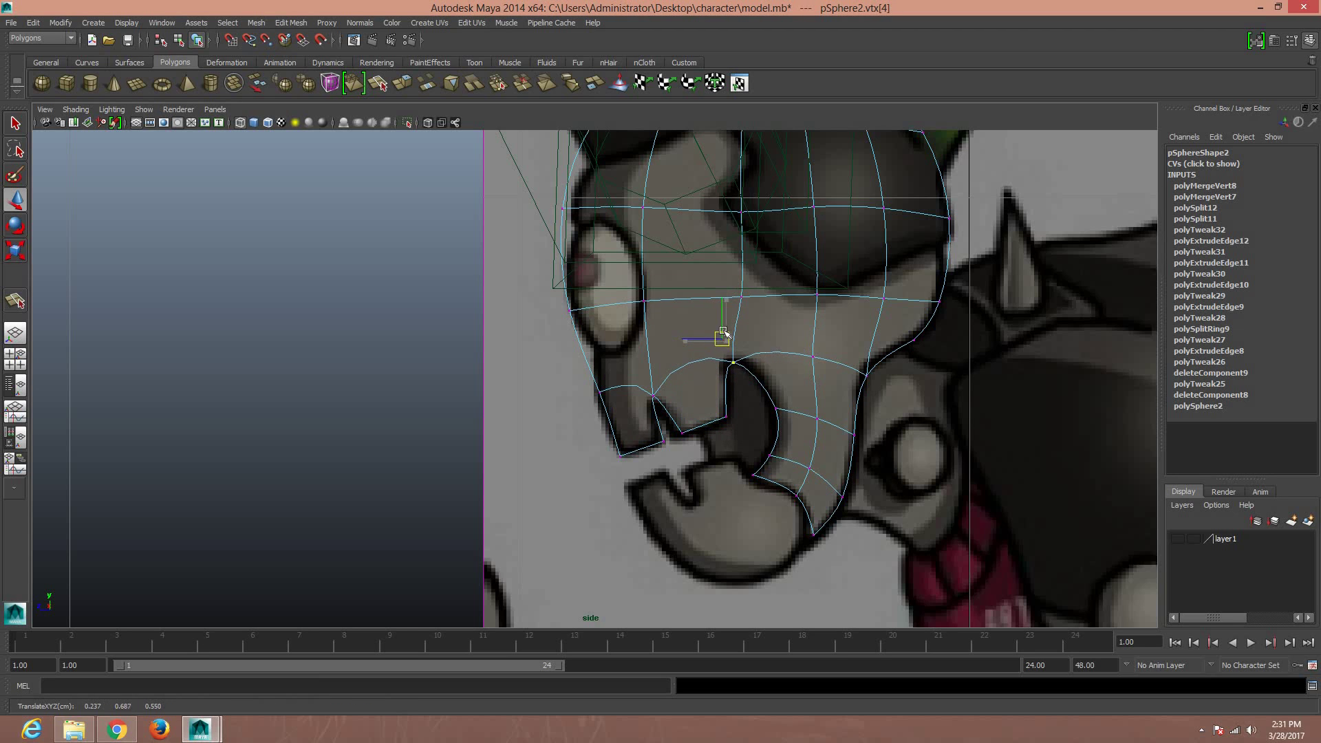
{"action": "left_click", "coordinate": [680, 434]}
{"action": "left_click_drag", "start_coordinate": [679, 433], "coordinate": [676, 432]}
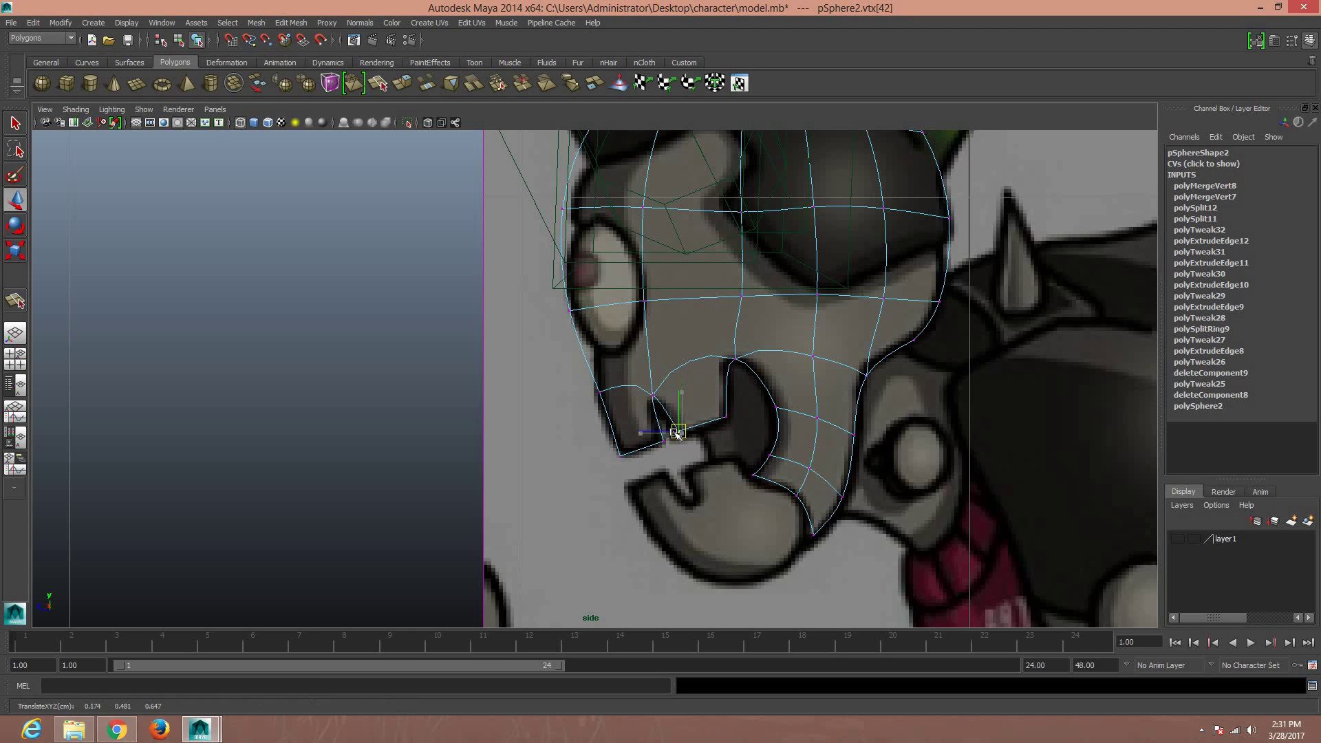
Adjust the lower-lip and lower-left lip corner vertices, then save model.mb
{"action": "left_click", "coordinate": [659, 440]}
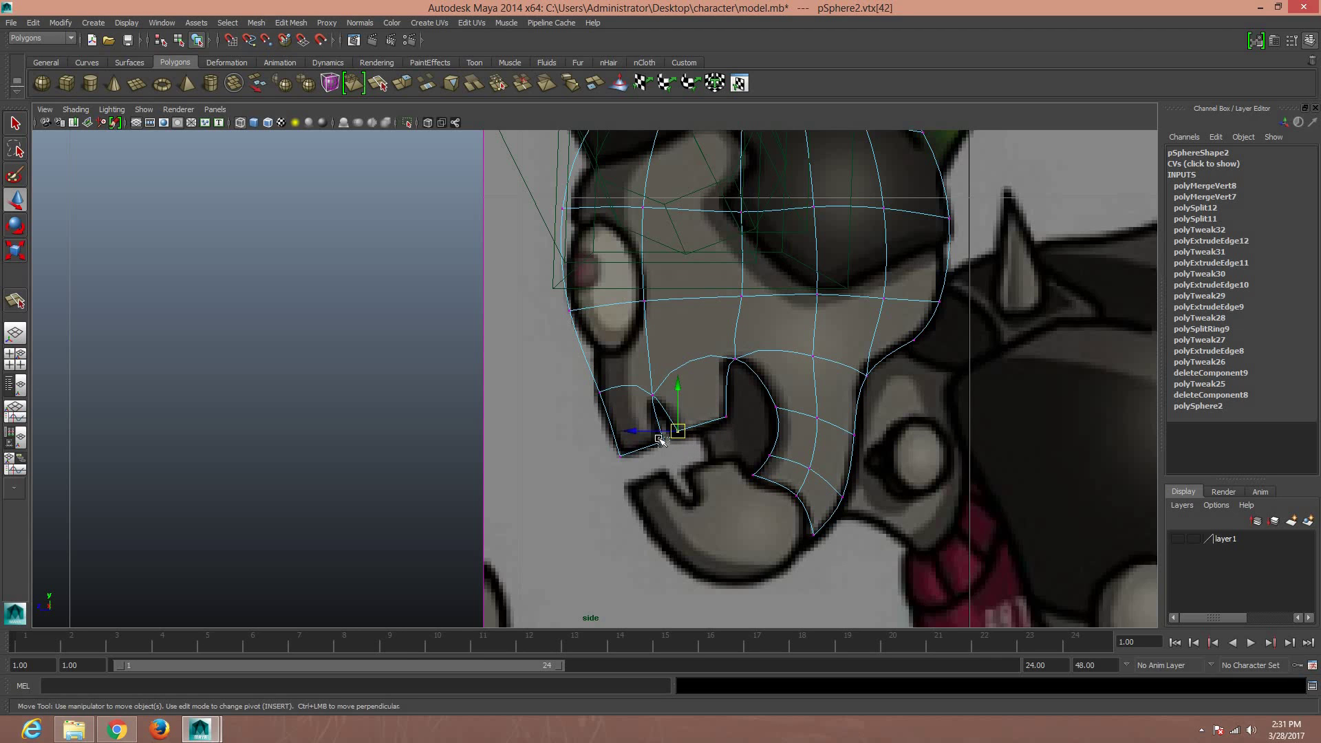
{"action": "left_click_drag", "start_coordinate": [659, 440], "coordinate": [660, 438]}
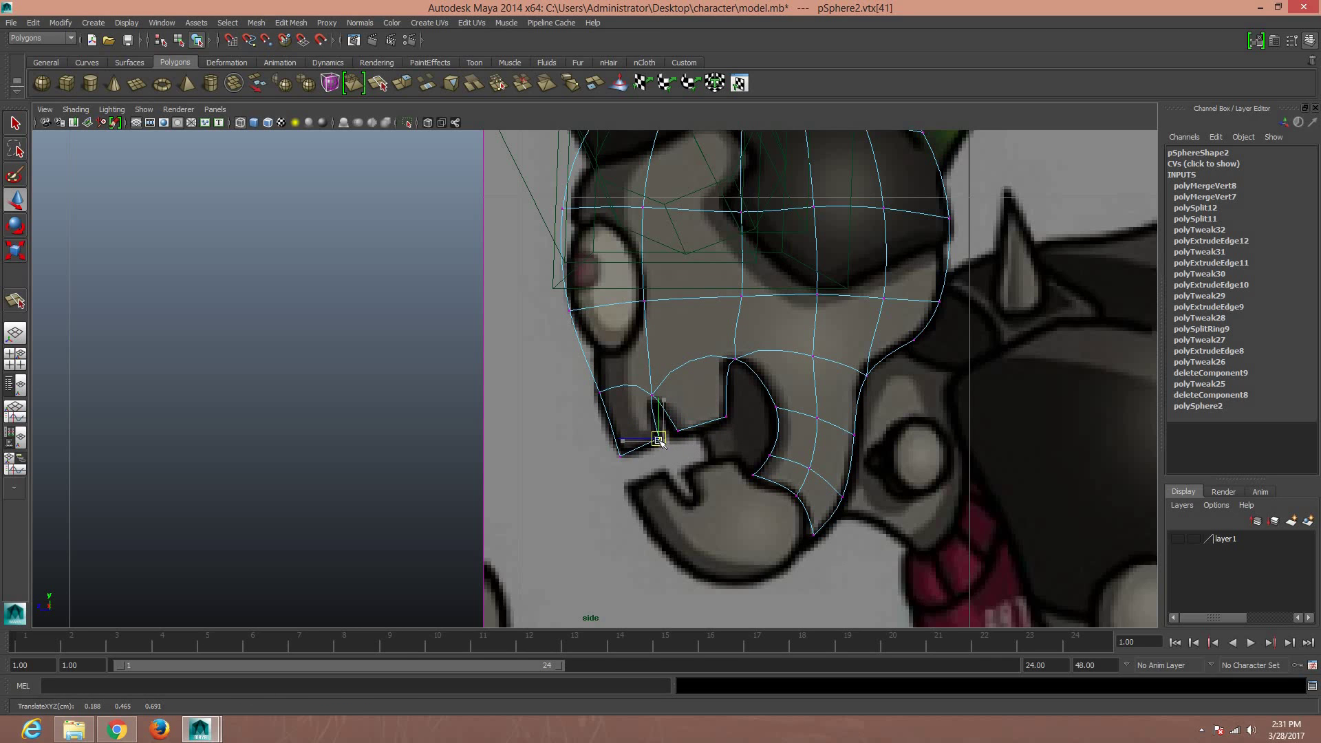
{"action": "left_click", "coordinate": [603, 395]}
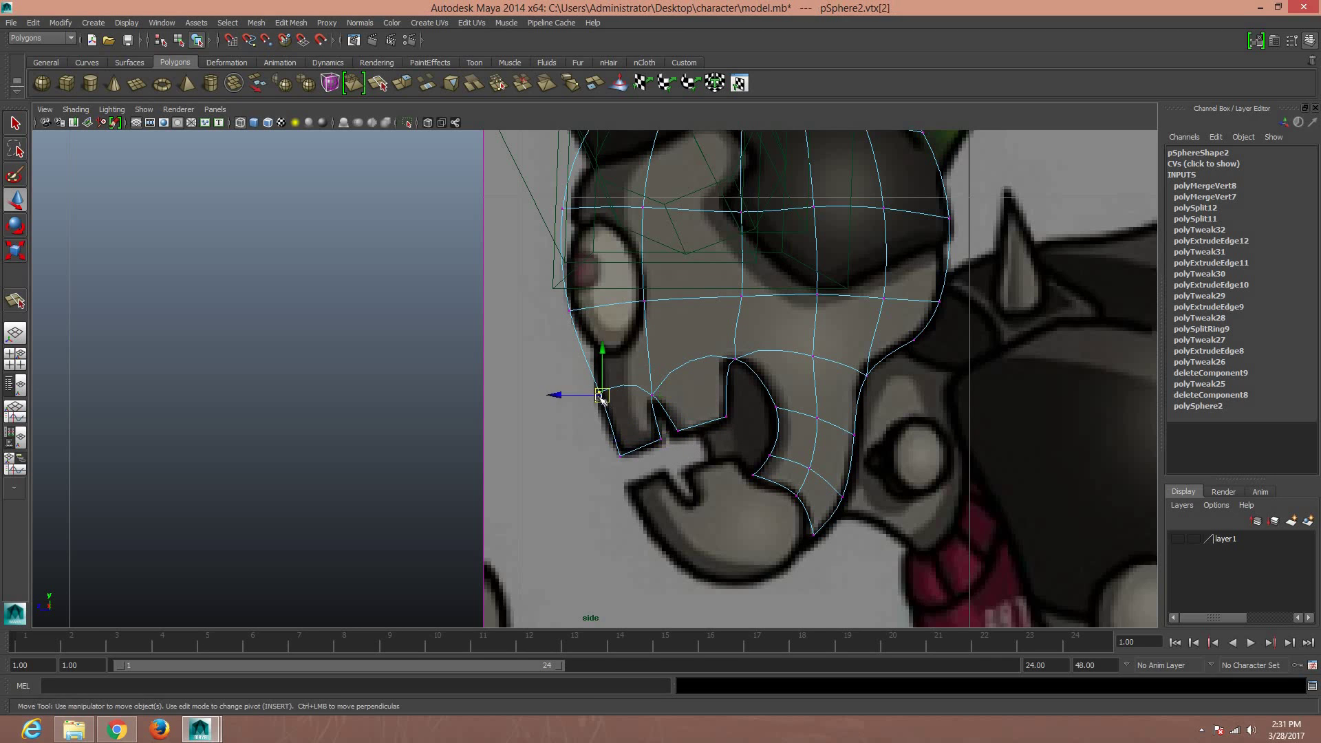
{"action": "left_click", "coordinate": [619, 455]}
{"action": "left_click_drag", "start_coordinate": [621, 456], "coordinate": [618, 452]}
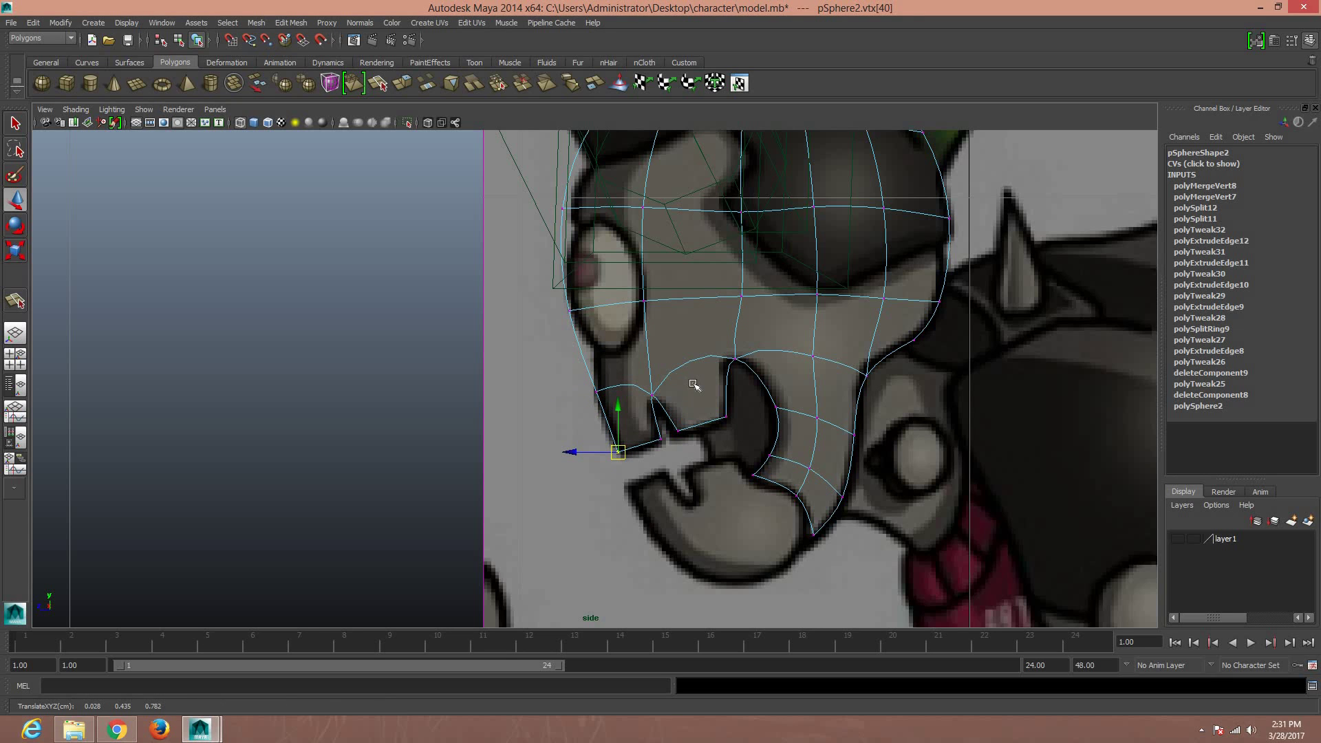
{"action": "key", "text": "ctrl+s"}
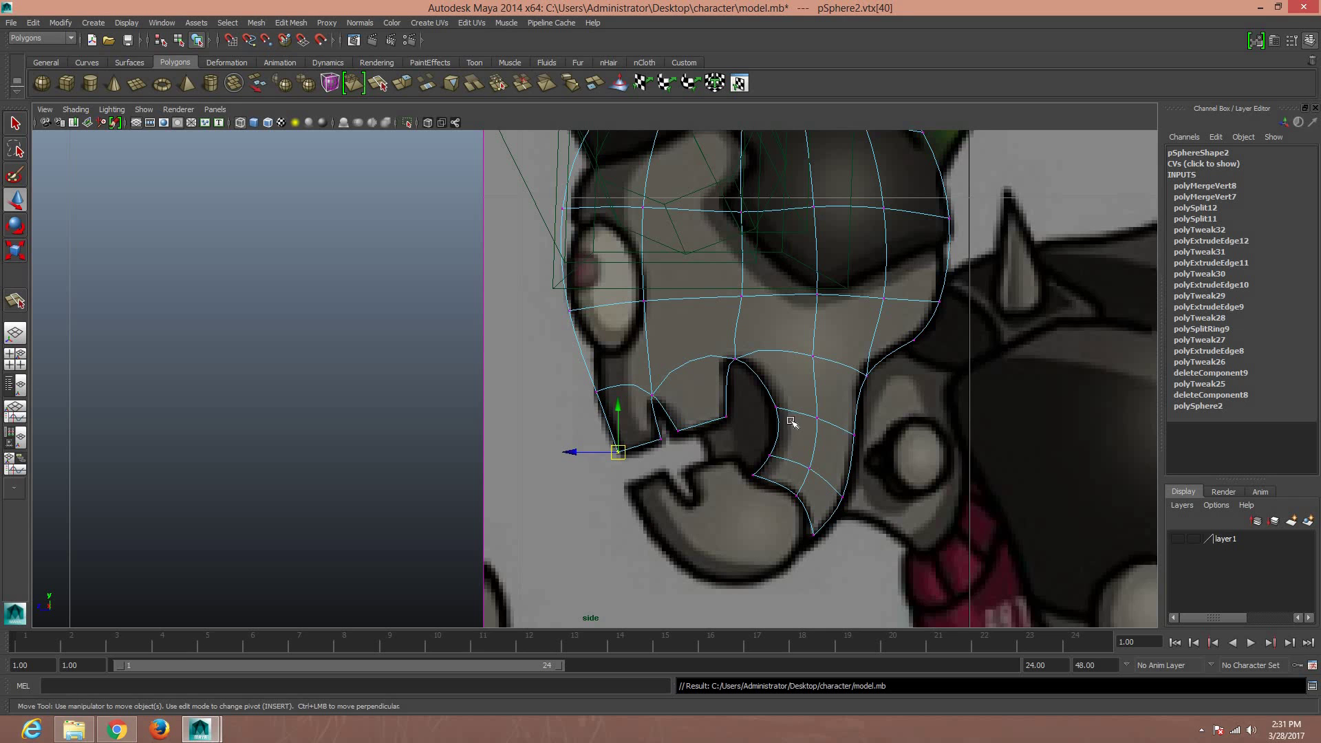
Return to the perspective view and hide the green box meshes so only the head shows
{"action": "key", "text": "space"}
{"action": "left_click", "coordinate": [797, 392]}
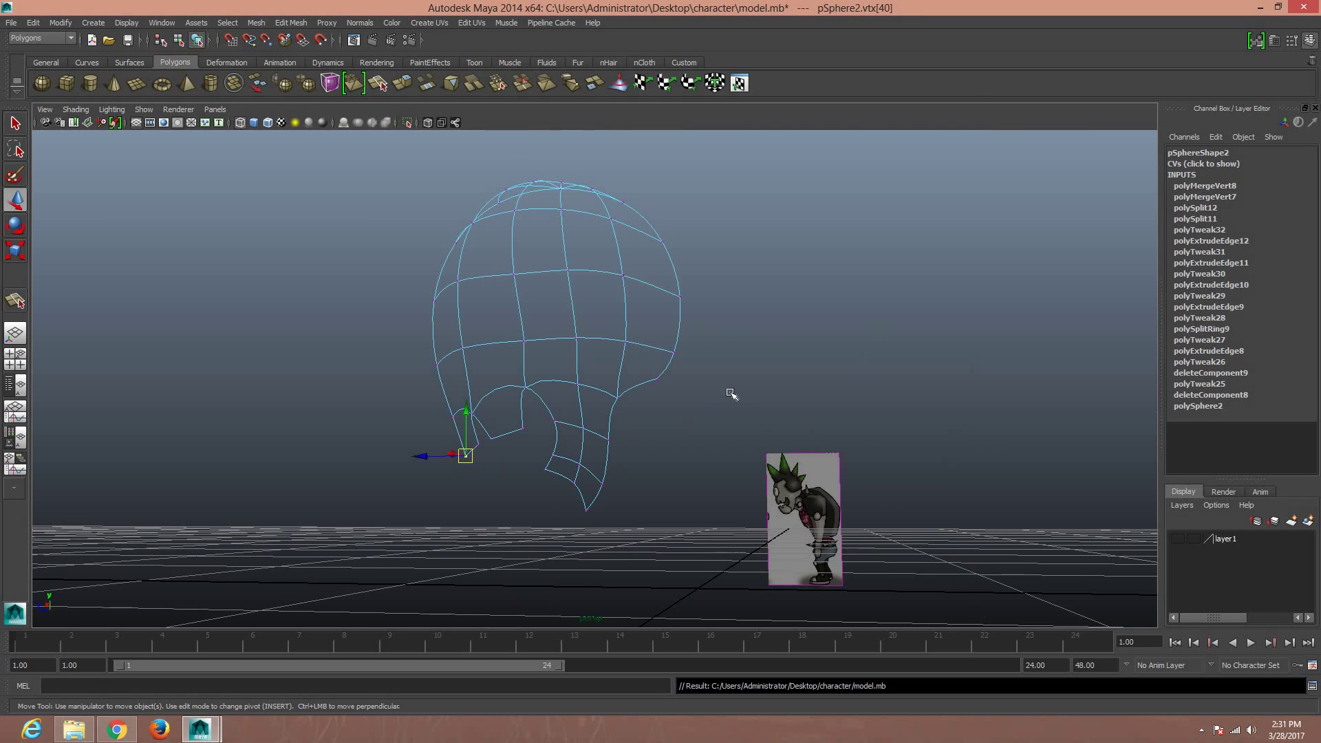
{"action": "left_click_drag", "start_coordinate": [710, 403], "coordinate": [654, 374], "text": "alt"}
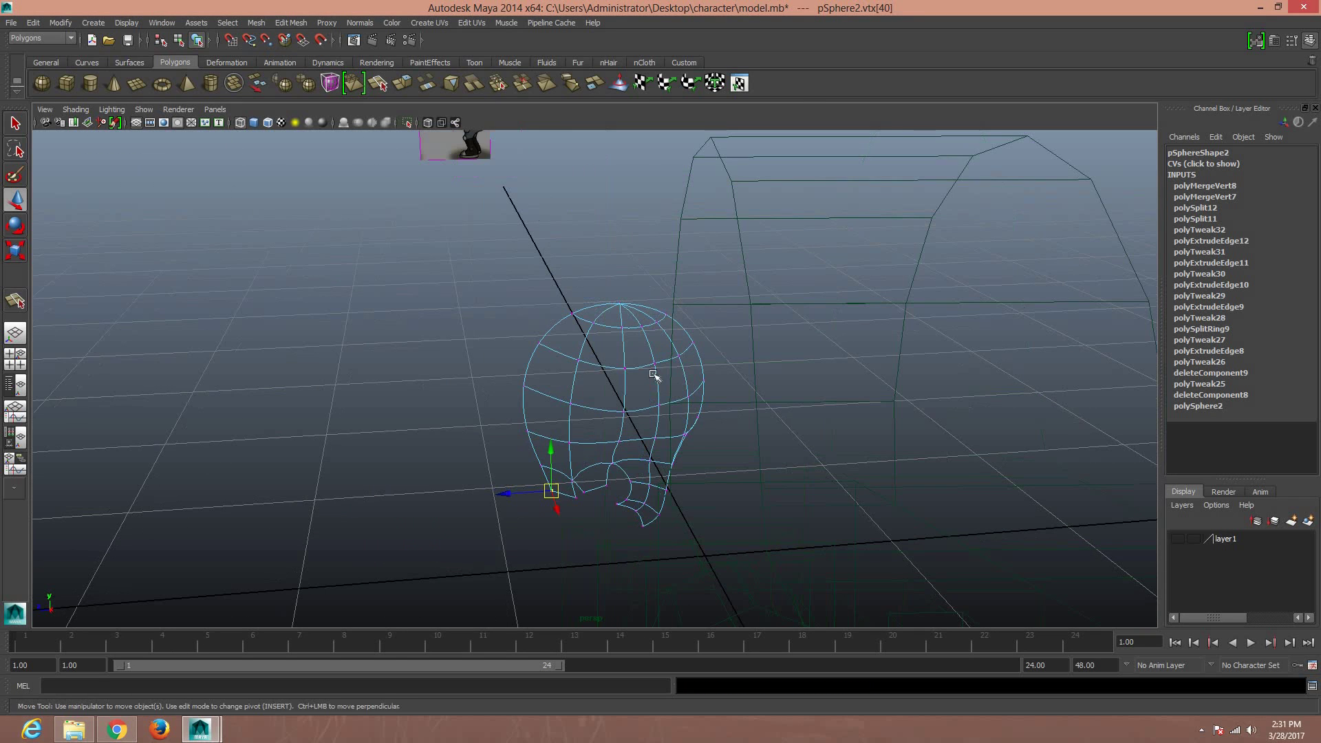
{"action": "right_click_drag", "start_coordinate": [653, 373], "coordinate": [715, 384]}
{"action": "left_click_drag", "start_coordinate": [715, 384], "coordinate": [719, 486], "text": "alt"}
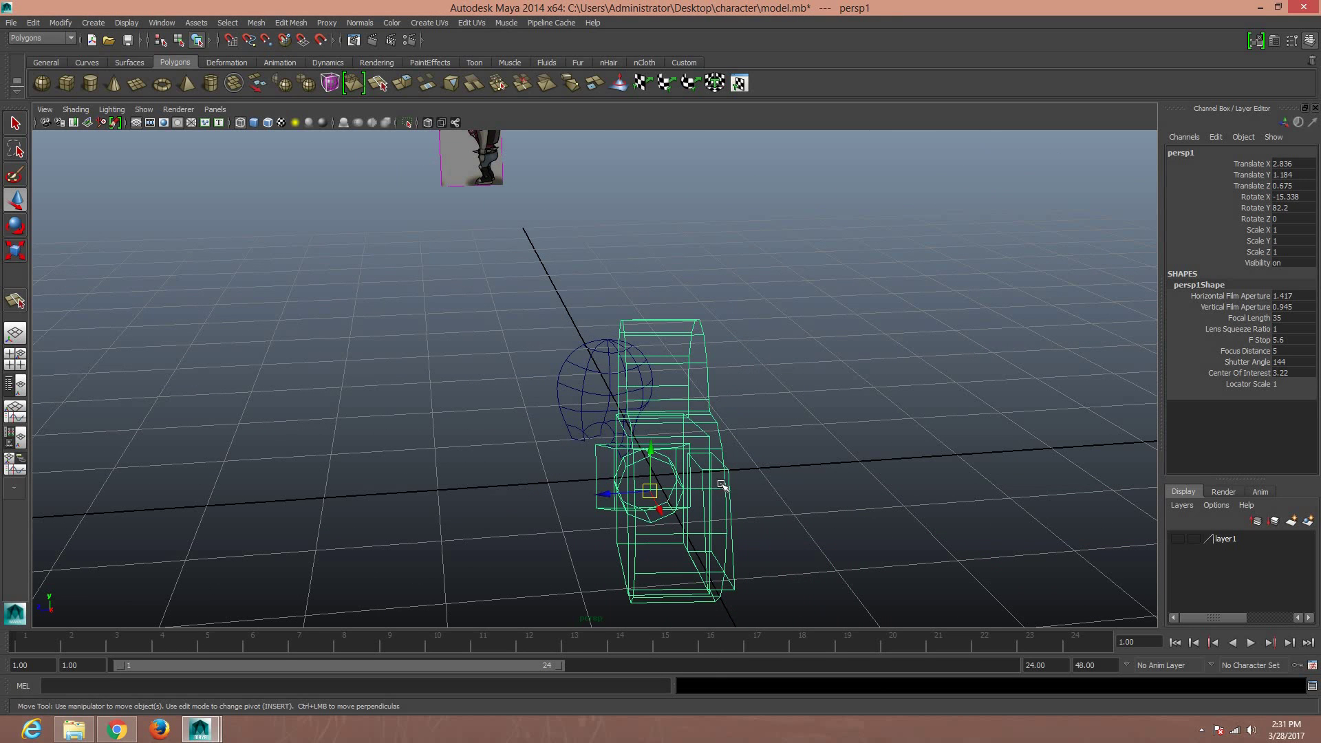
{"action": "key", "text": "ctrl+h"}
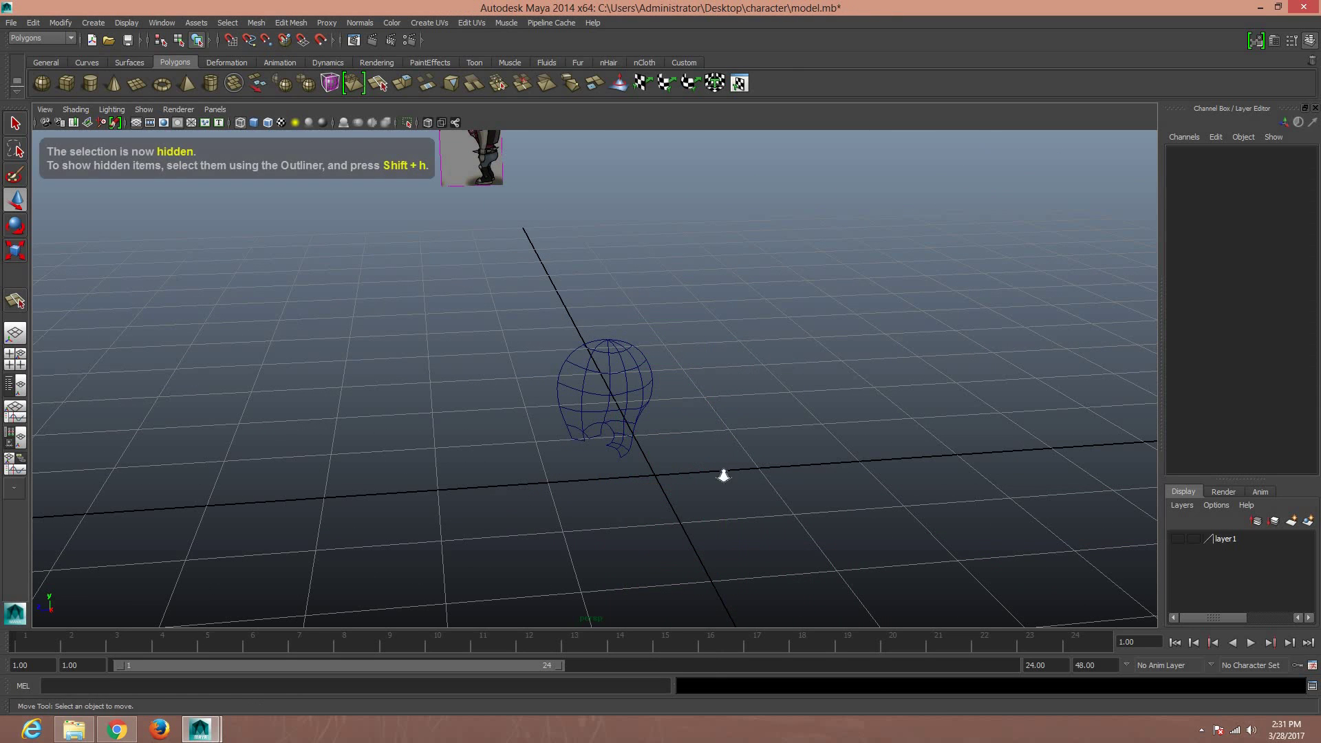
{"action": "scroll", "coordinate": [722, 471], "scroll_direction": "up", "scroll_amount": 3}
{"action": "scroll", "coordinate": [783, 467], "scroll_direction": "up", "scroll_amount": 3}
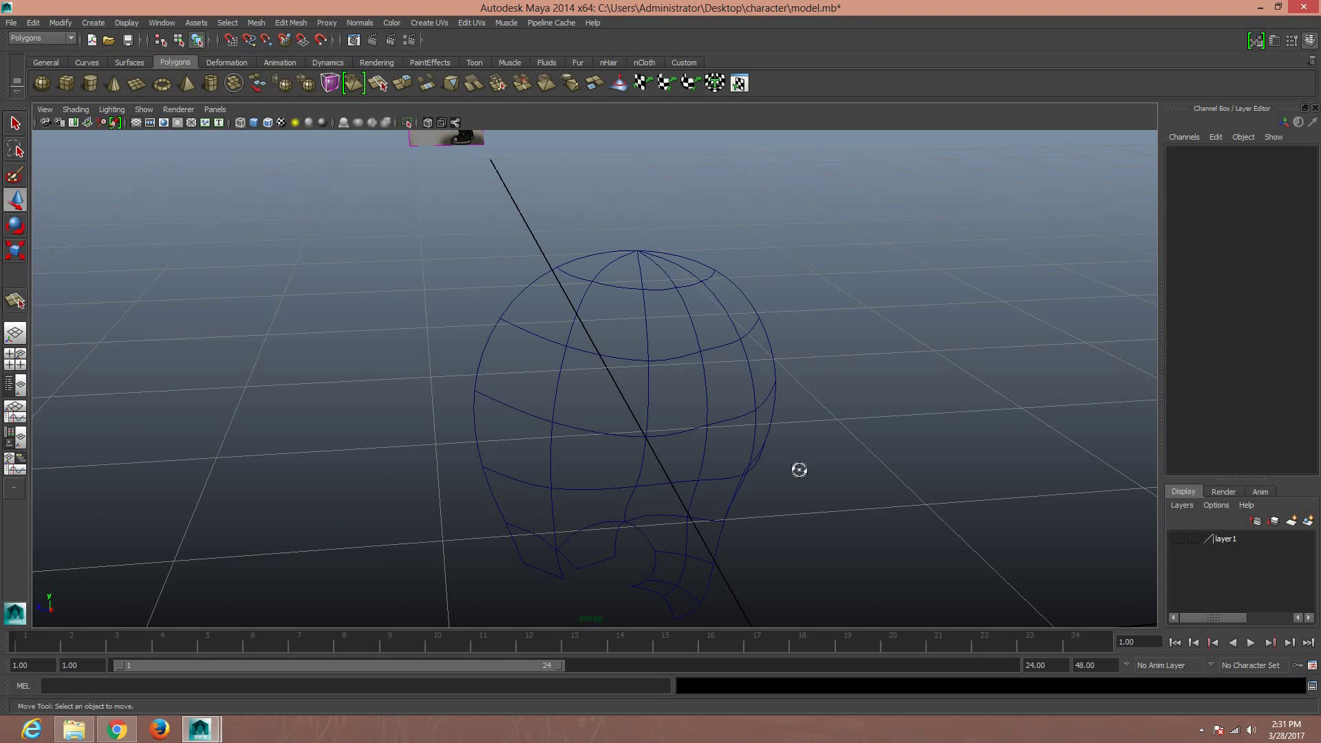
{"action": "mouse_move", "coordinate": [798, 466]}
{"action": "left_mouse_down", "text": "alt"}
{"action": "mouse_move", "coordinate": [816, 460]}
{"action": "mouse_move", "coordinate": [761, 451]}
{"action": "left_mouse_up", "text": "alt"}
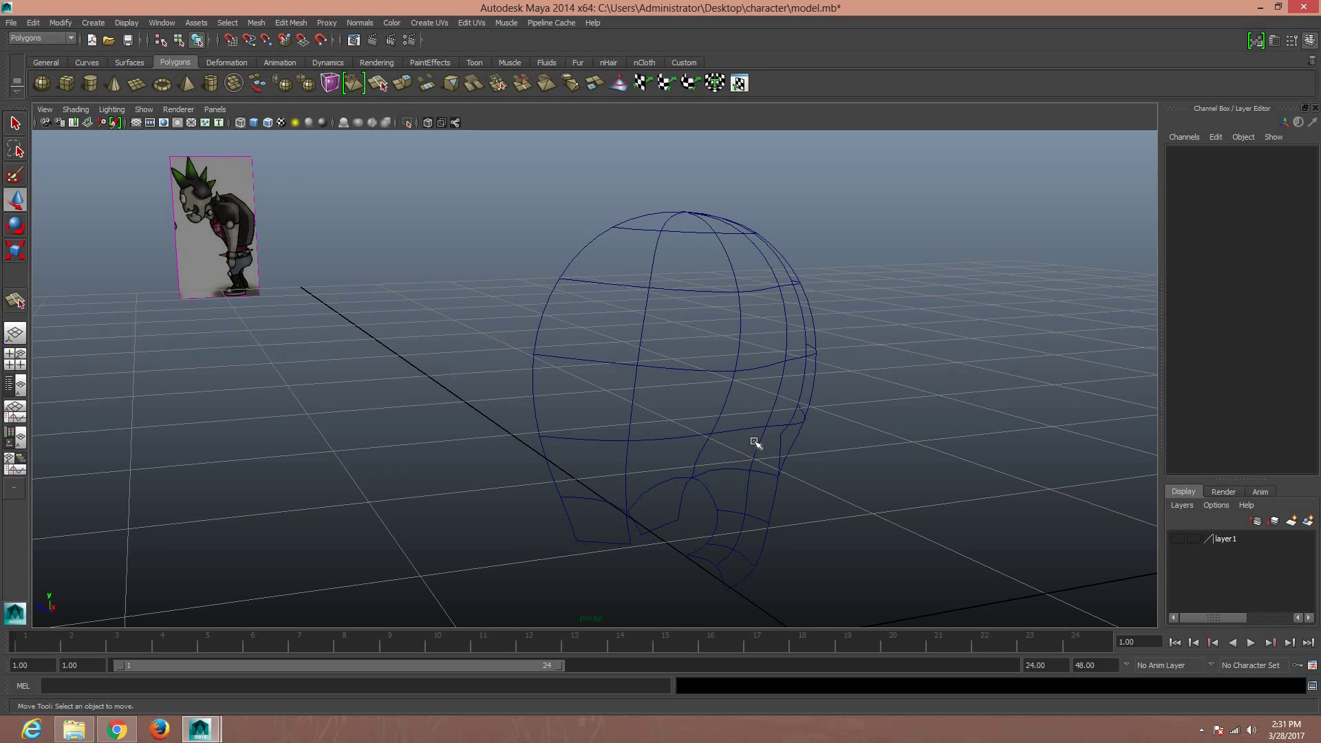
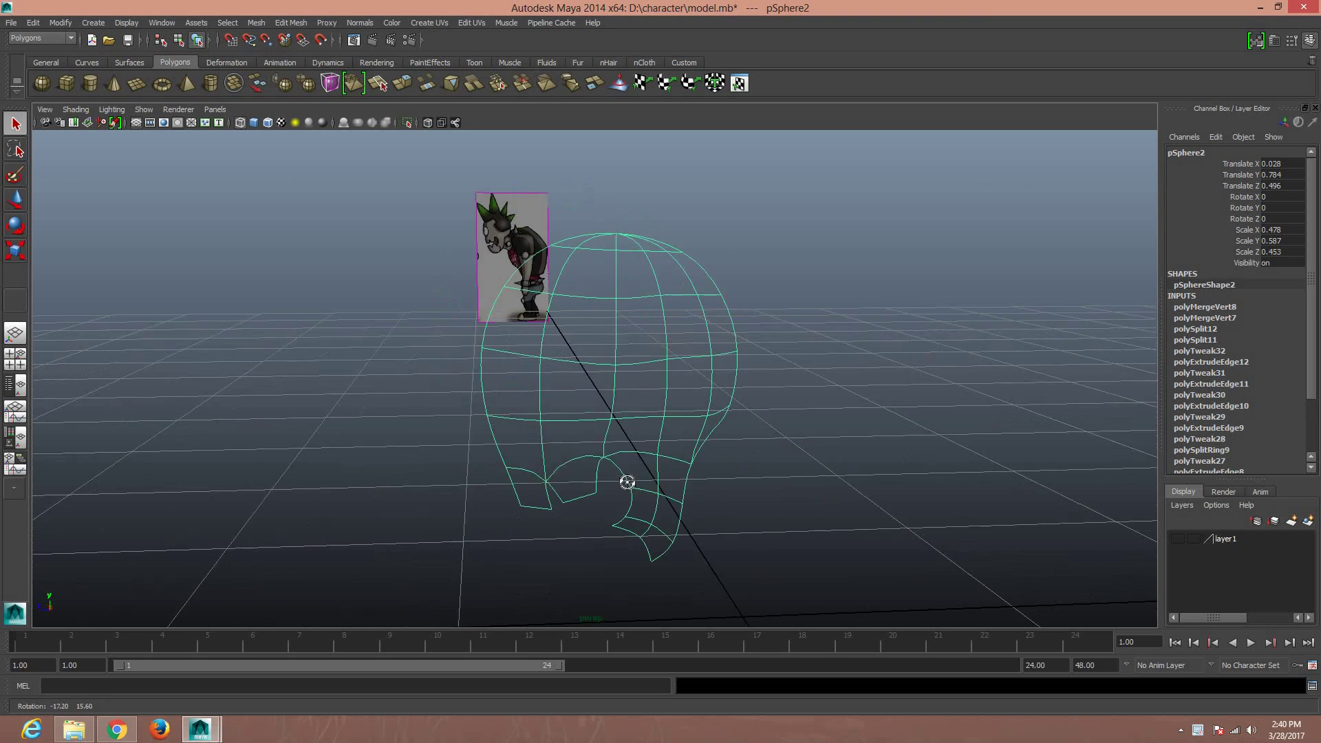
Select three edges on the curled strand and push them outward with the Move tool
{"action": "mouse_move", "coordinate": [589, 462]}
{"action": "left_mouse_down", "text": "alt"}
{"action": "mouse_move", "coordinate": [640, 481]}
{"action": "mouse_move", "coordinate": [667, 437]}
{"action": "mouse_move", "coordinate": [675, 478]}
{"action": "left_mouse_up", "text": "alt"}
{"action": "right_click_drag", "start_coordinate": [676, 441], "coordinate": [679, 422]}
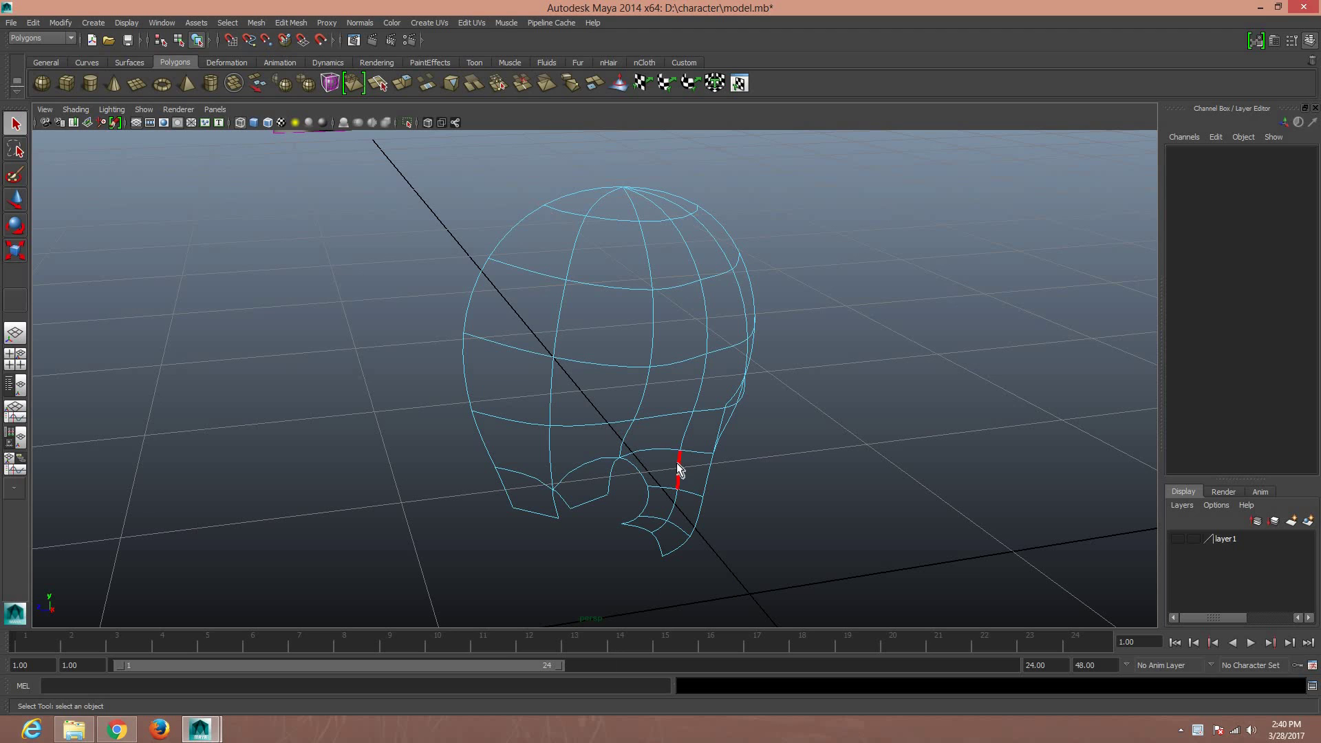
{"action": "left_click", "coordinate": [678, 470]}
{"action": "left_click", "coordinate": [669, 515], "text": "shift"}
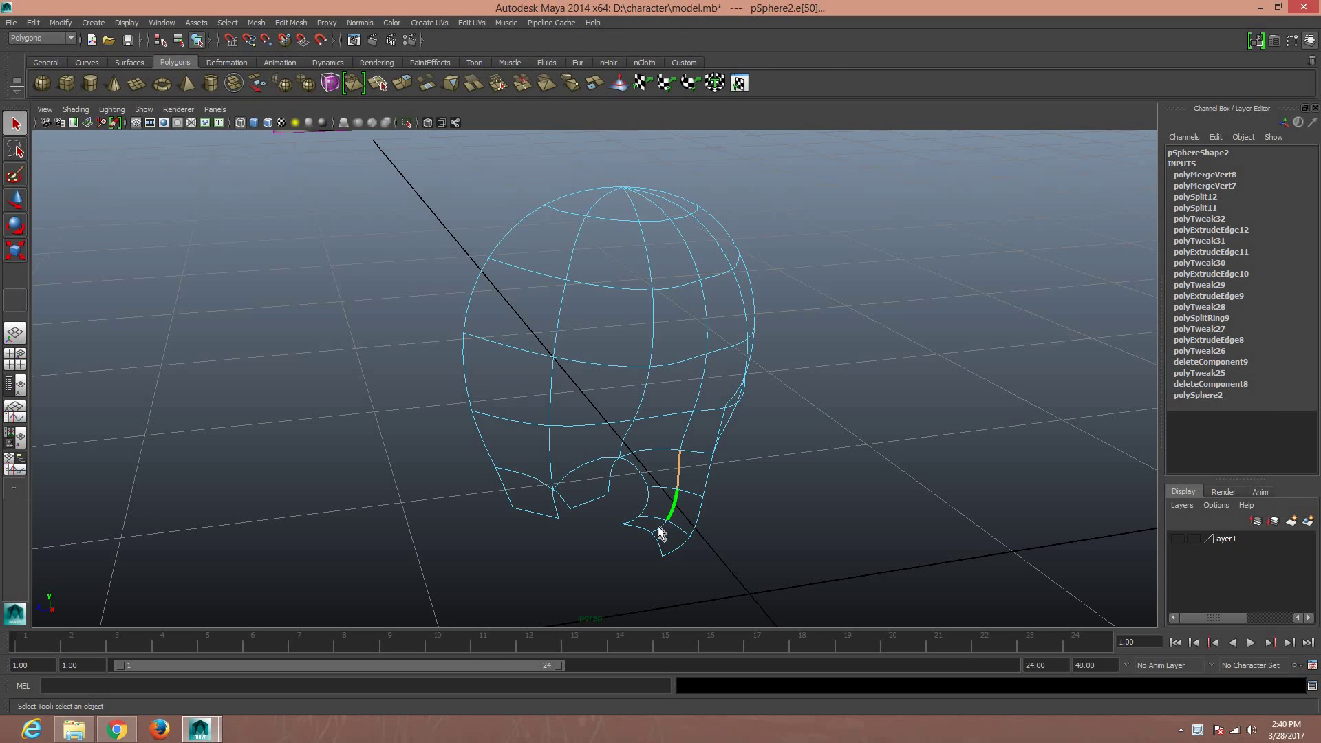
{"action": "left_click", "coordinate": [658, 528], "text": "shift"}
{"action": "key", "text": "w"}
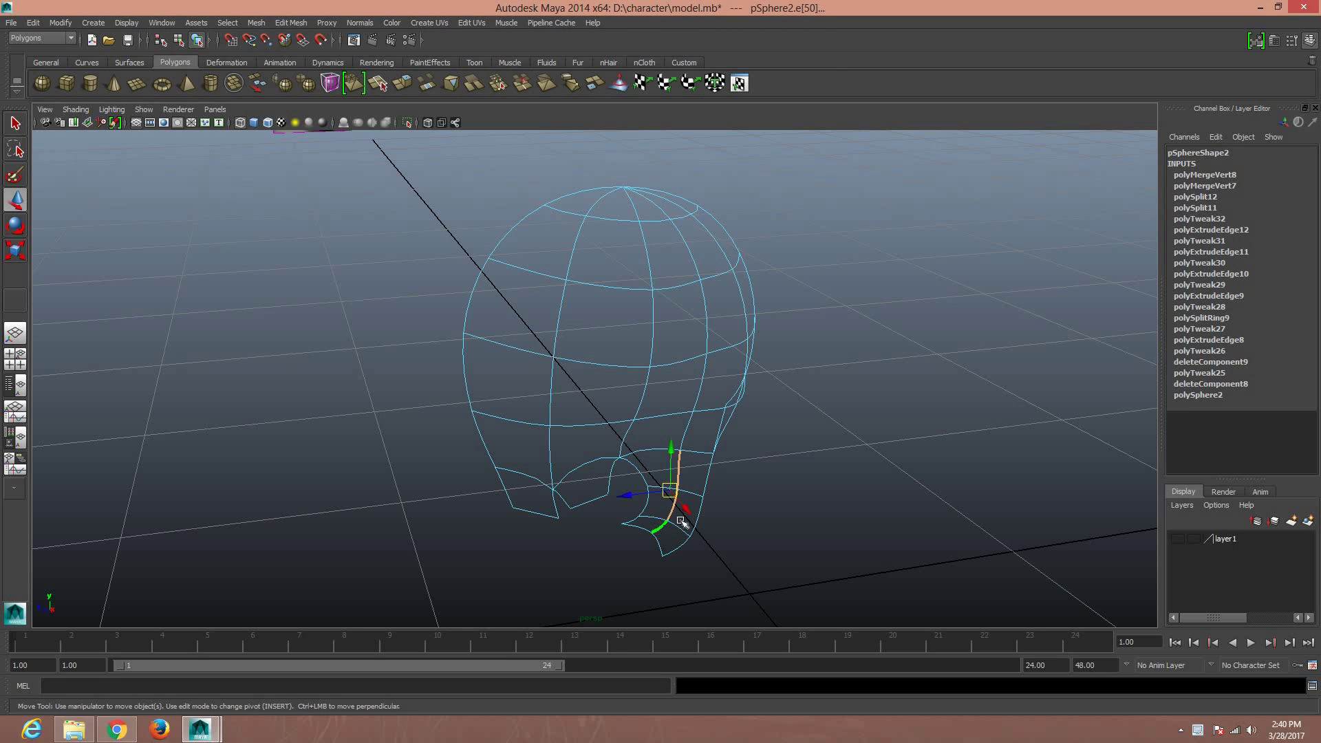
{"action": "left_click_drag", "start_coordinate": [681, 521], "coordinate": [705, 490]}
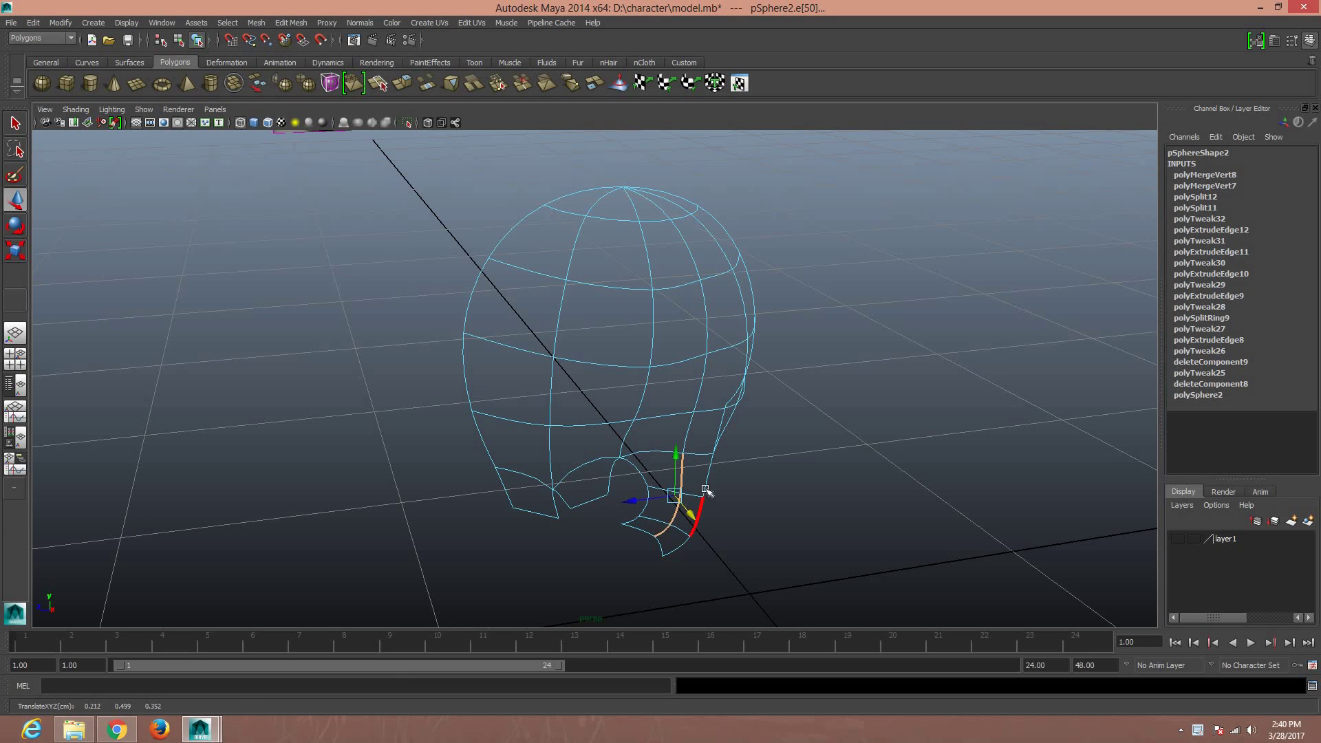
Shift the strand's lower edge curve slightly left and up
{"action": "left_click", "coordinate": [700, 515]}
{"action": "left_click", "coordinate": [700, 516], "text": "shift"}
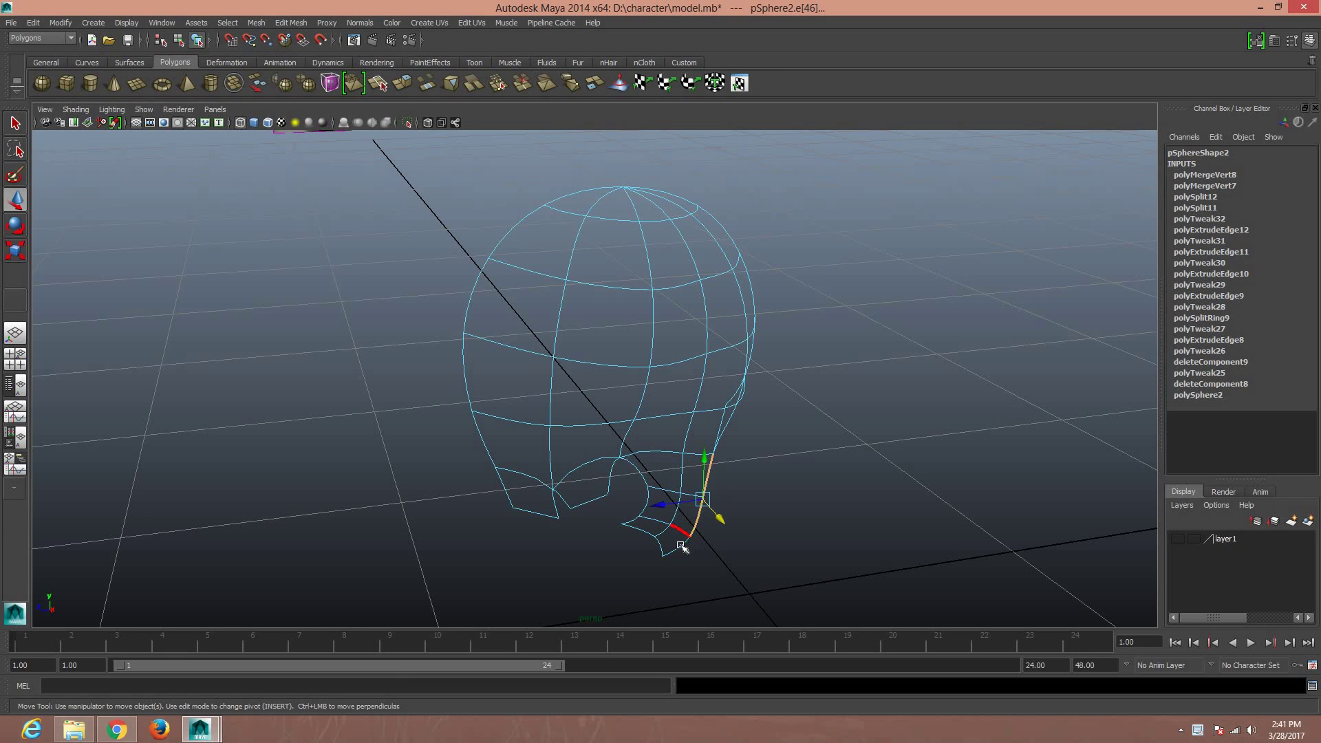
{"action": "left_click_drag", "start_coordinate": [705, 524], "coordinate": [702, 518]}
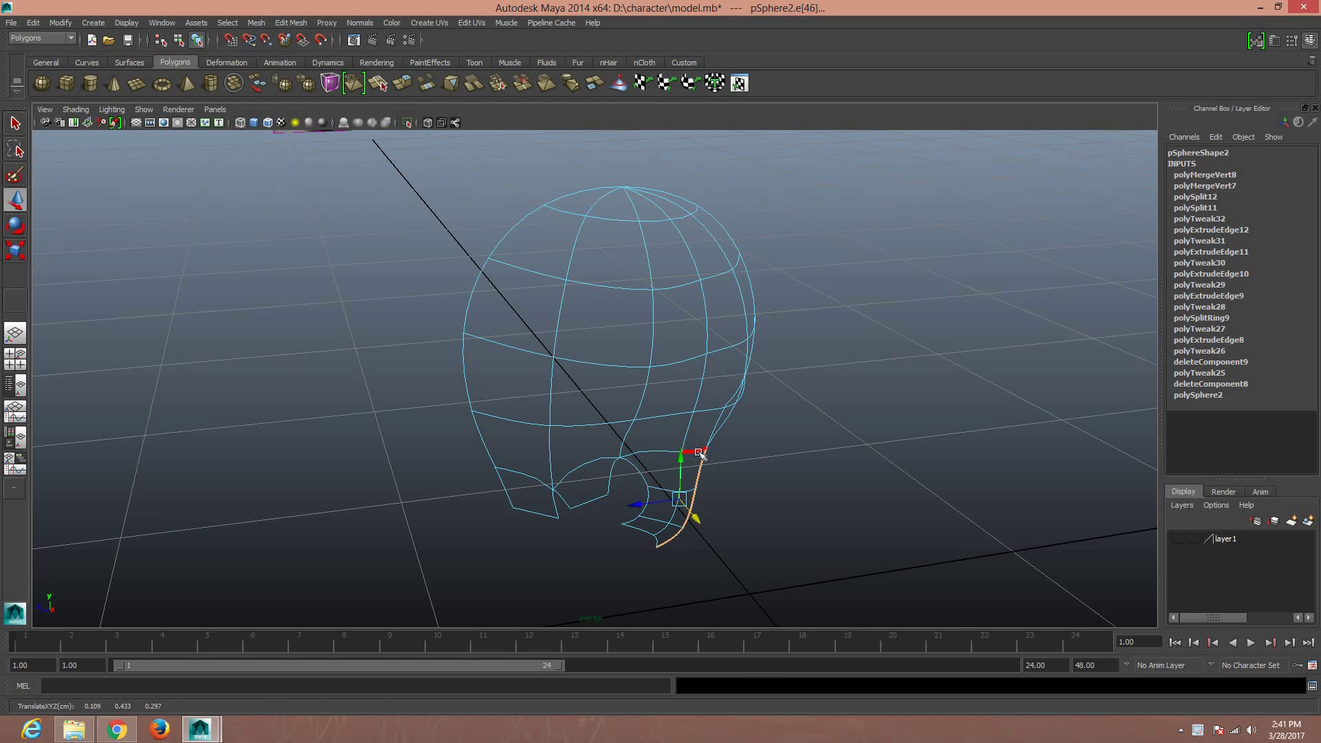
Return to Object Mode and save the scene as model.mb
{"action": "right_click_drag", "start_coordinate": [698, 441], "coordinate": [744, 424]}
{"action": "left_click", "coordinate": [686, 399]}
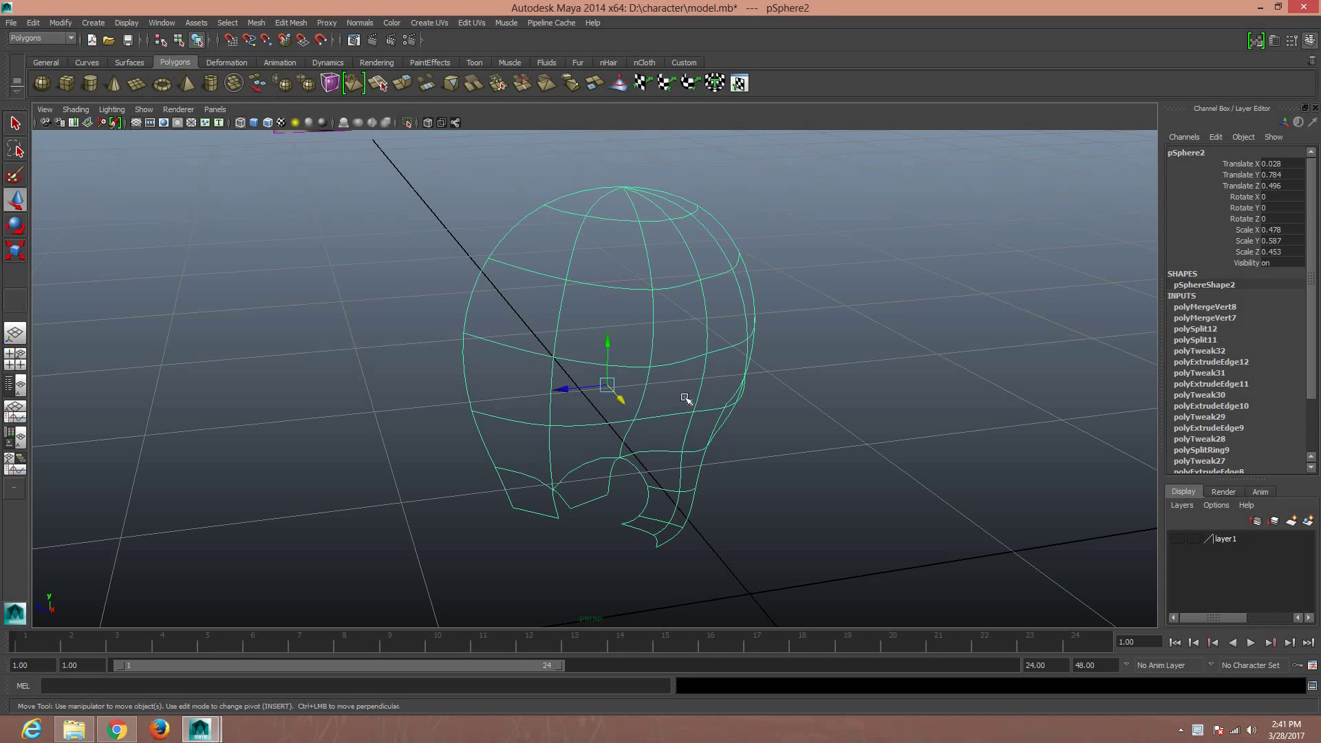
{"action": "key", "text": "ctrl+s"}
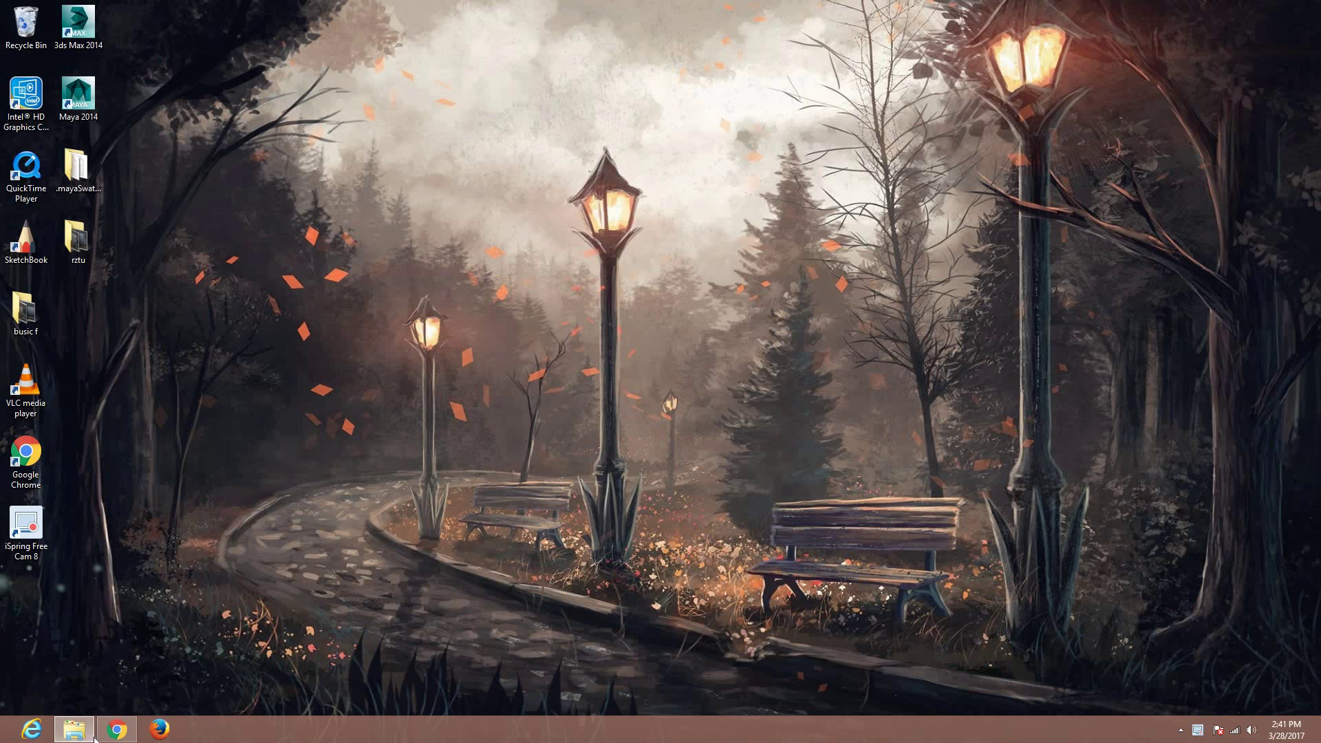
Reopen model.mb from the character folder in Explorer to relaunch Maya
{"action": "left_click", "coordinate": [74, 729]}
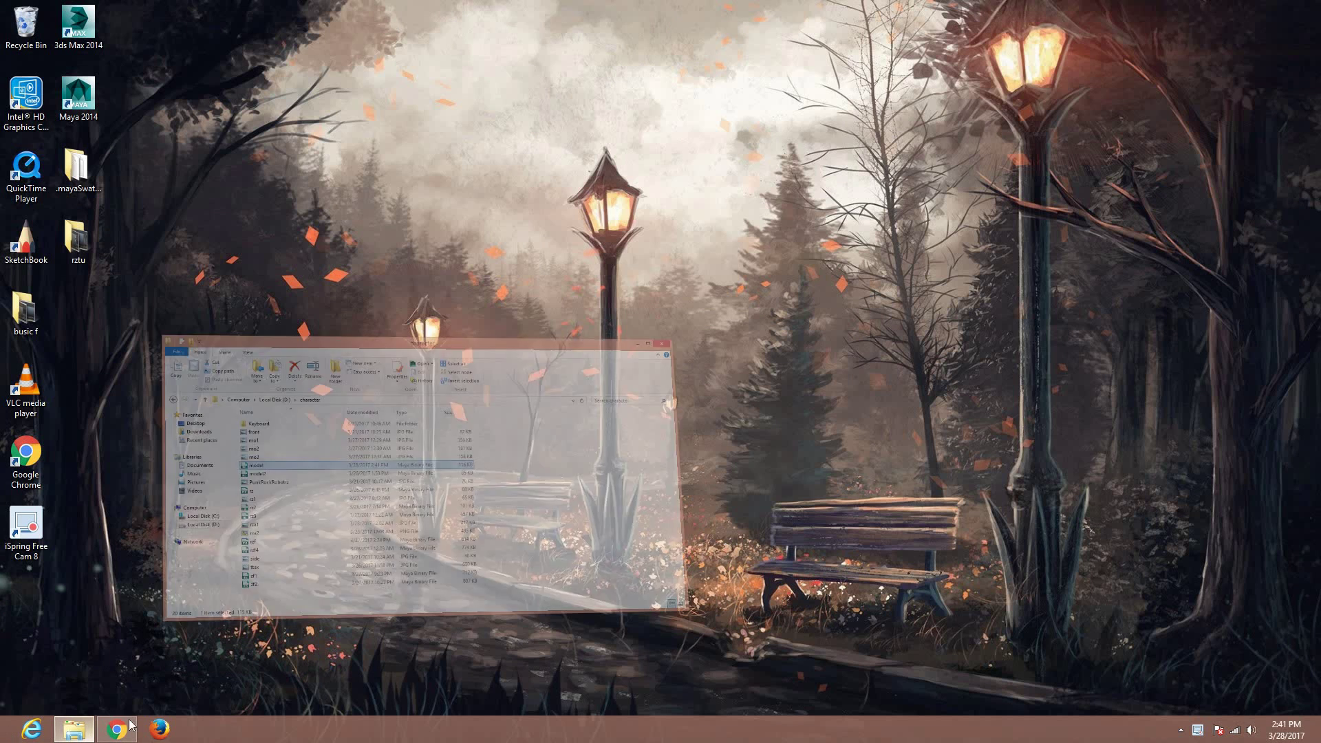
{"action": "double_click", "coordinate": [407, 297]}
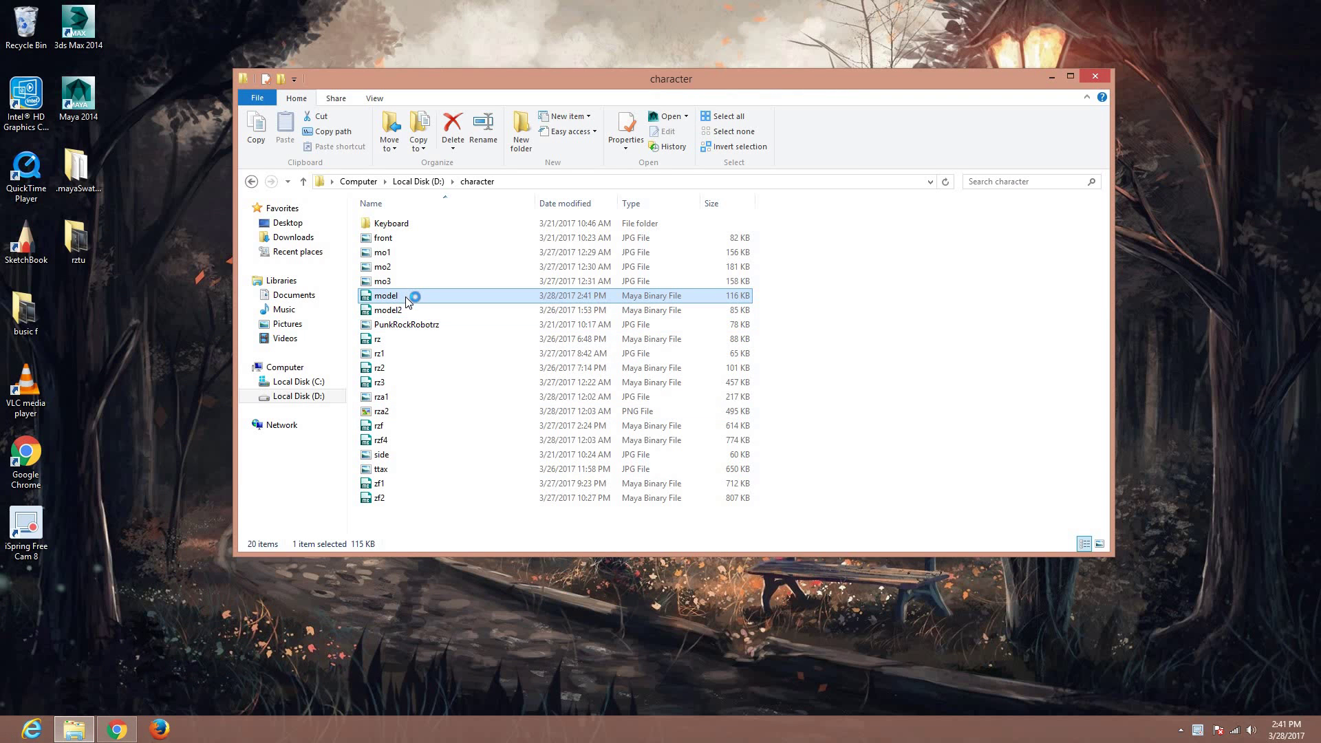
{"action": "left_click", "coordinate": [1050, 77]}
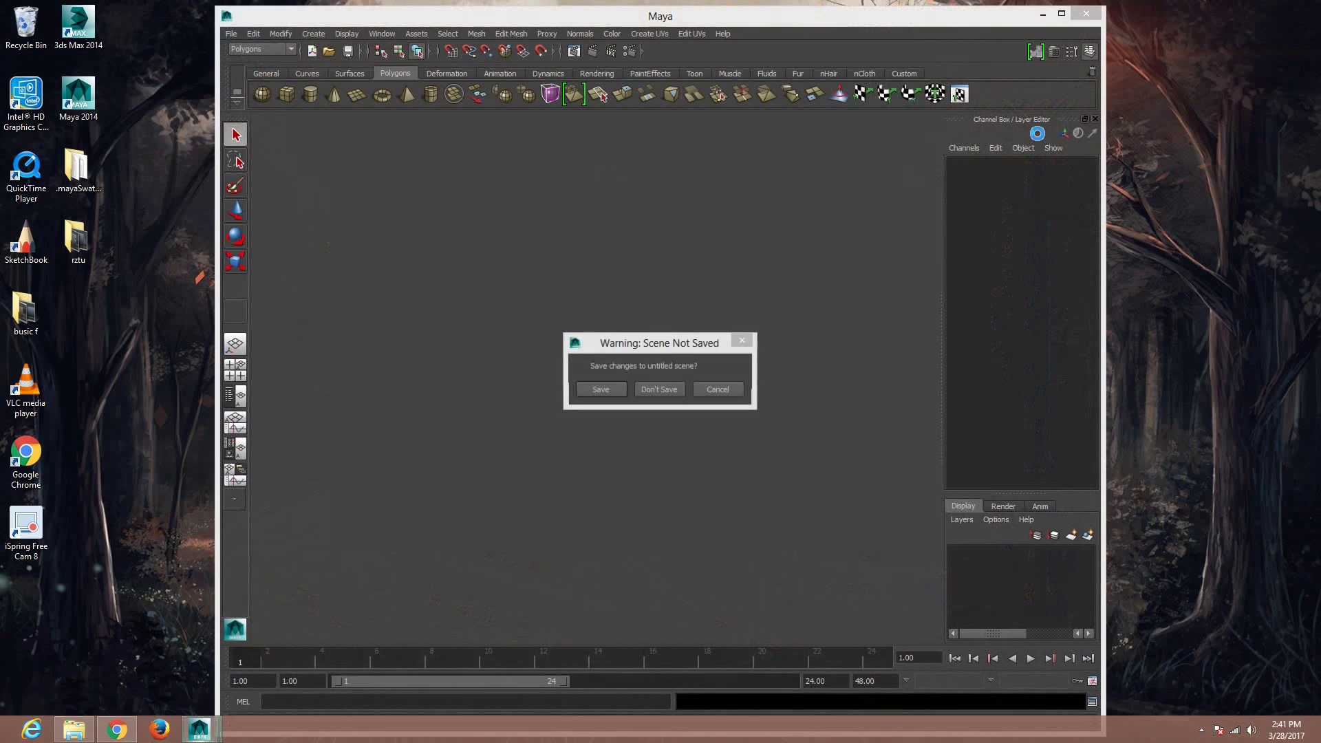
Discard the untitled scene without saving and close the startup windows
{"action": "left_click", "coordinate": [658, 389]}
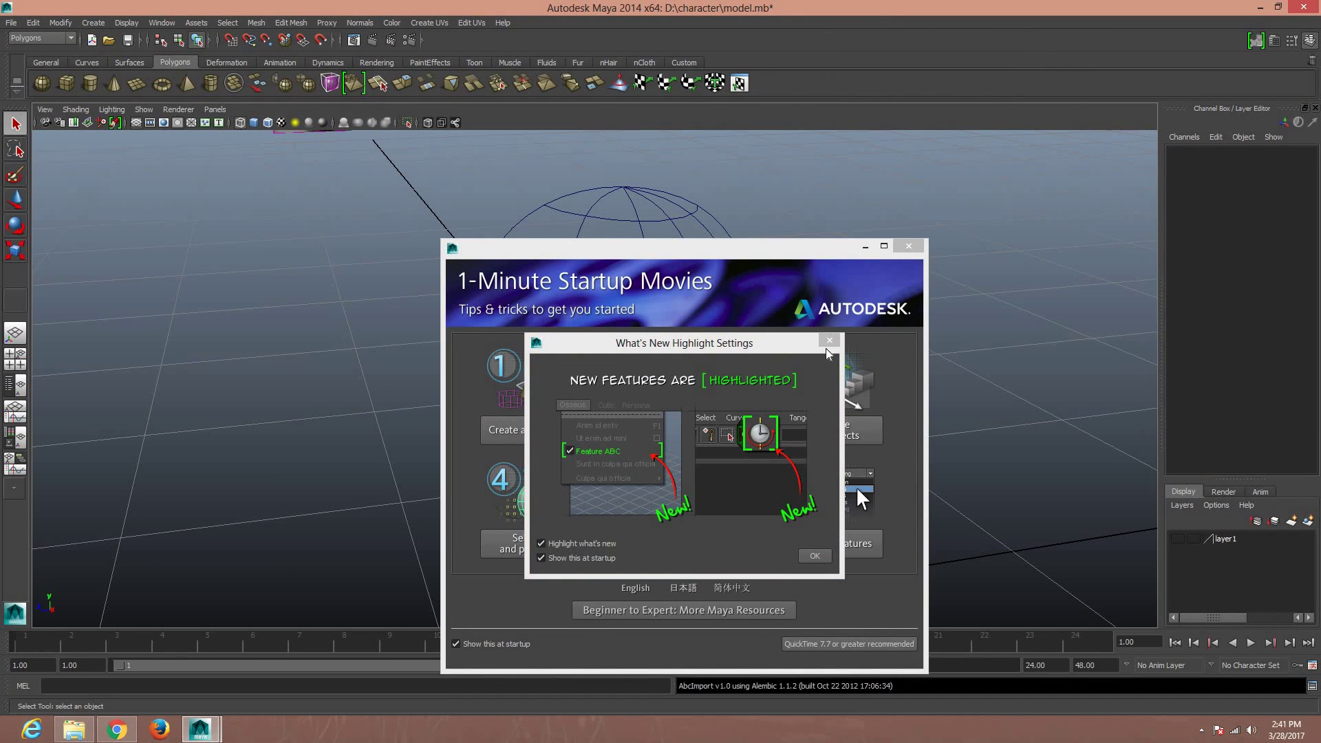
{"action": "left_click", "coordinate": [829, 339]}
{"action": "left_click", "coordinate": [908, 246]}
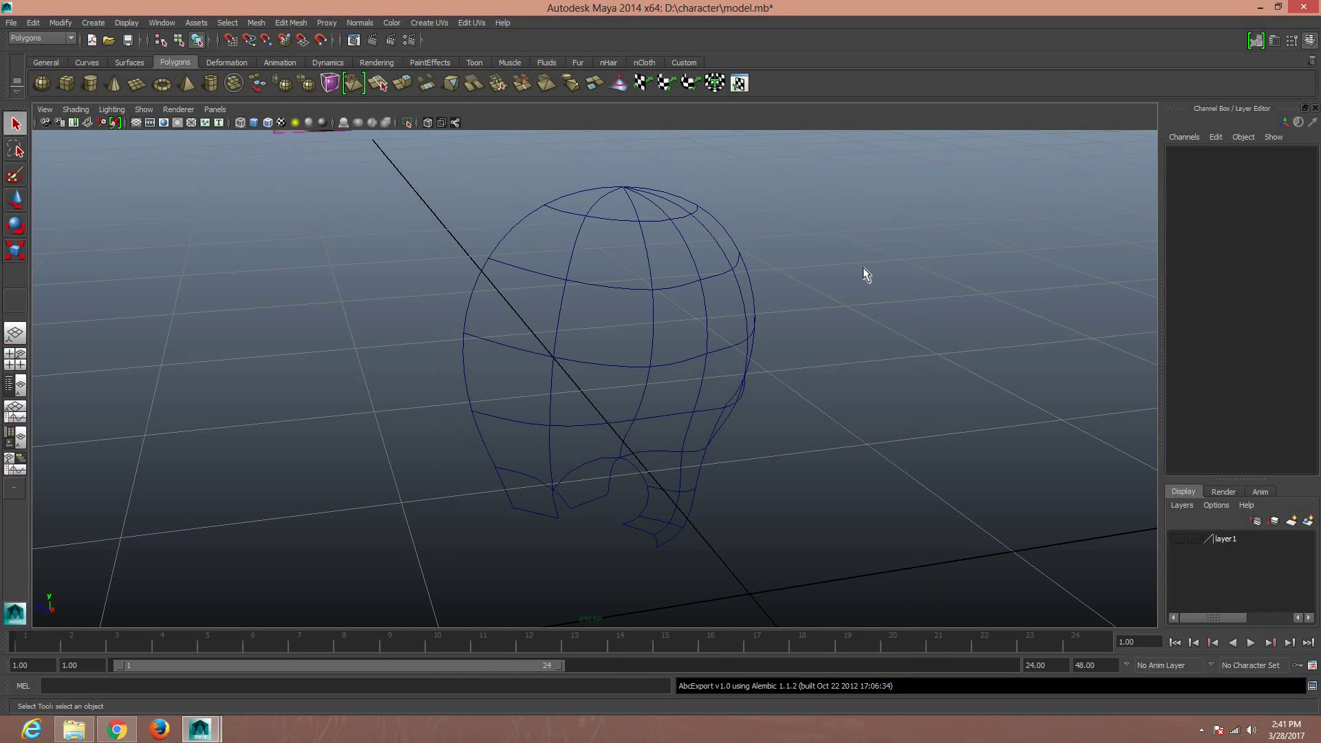
Display the head in shaded mode, select the head mesh and orbit in closer
{"action": "scroll", "coordinate": [862, 266], "scroll_direction": "up", "scroll_amount": 2}
{"action": "key", "text": "5"}
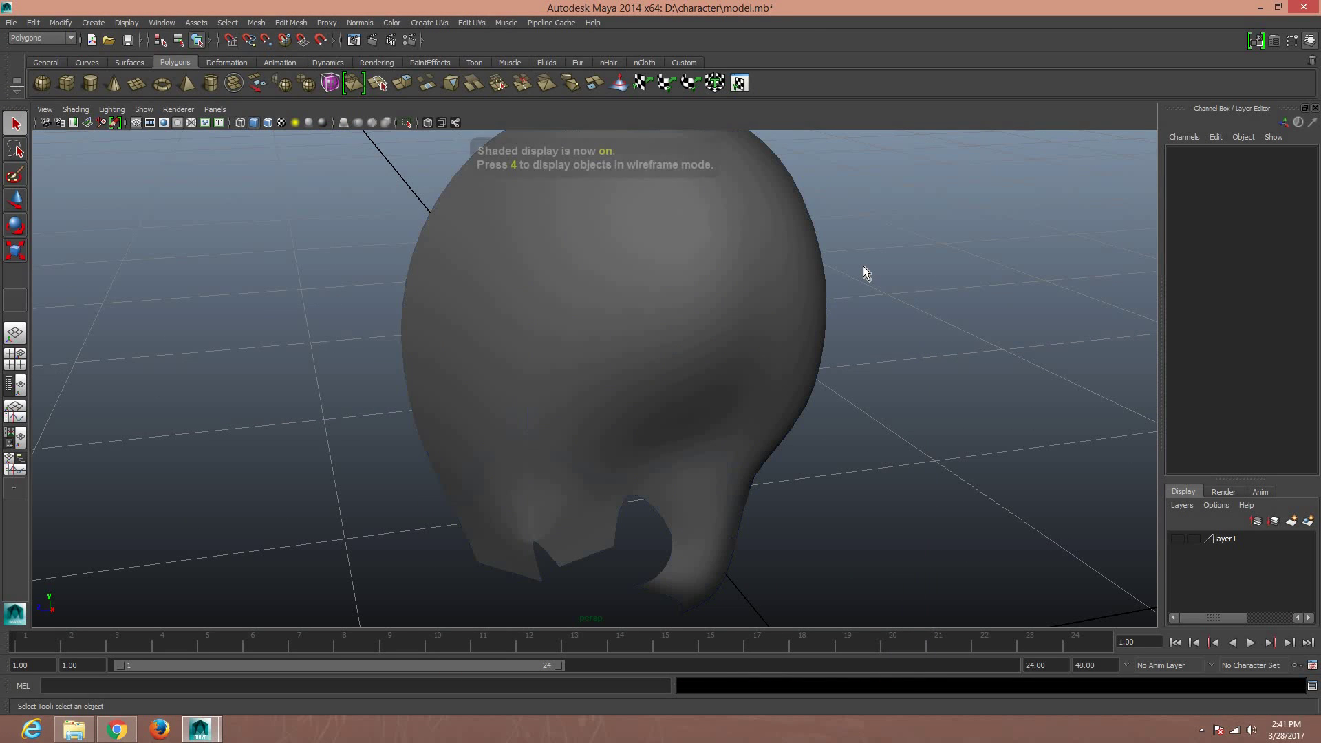
{"action": "scroll", "coordinate": [846, 287], "scroll_direction": "down", "scroll_amount": 3}
{"action": "left_click", "coordinate": [725, 341]}
{"action": "scroll", "coordinate": [794, 348], "scroll_direction": "up", "scroll_amount": 2}
{"action": "key", "text": "space"}
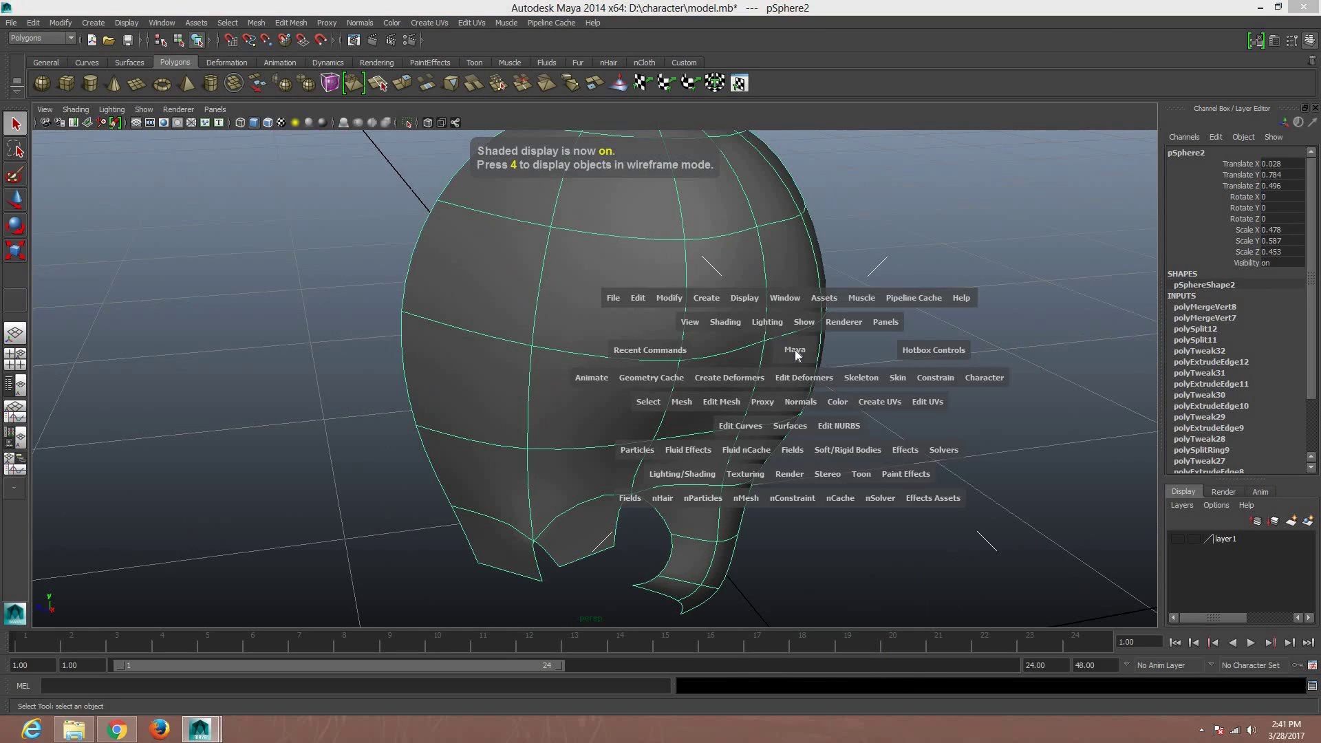
{"action": "mouse_move", "coordinate": [852, 357]}
{"action": "left_mouse_down", "text": "alt"}
{"action": "mouse_move", "coordinate": [885, 360]}
{"action": "mouse_move", "coordinate": [878, 342]}
{"action": "mouse_move", "coordinate": [722, 340]}
{"action": "left_mouse_up", "text": "alt"}
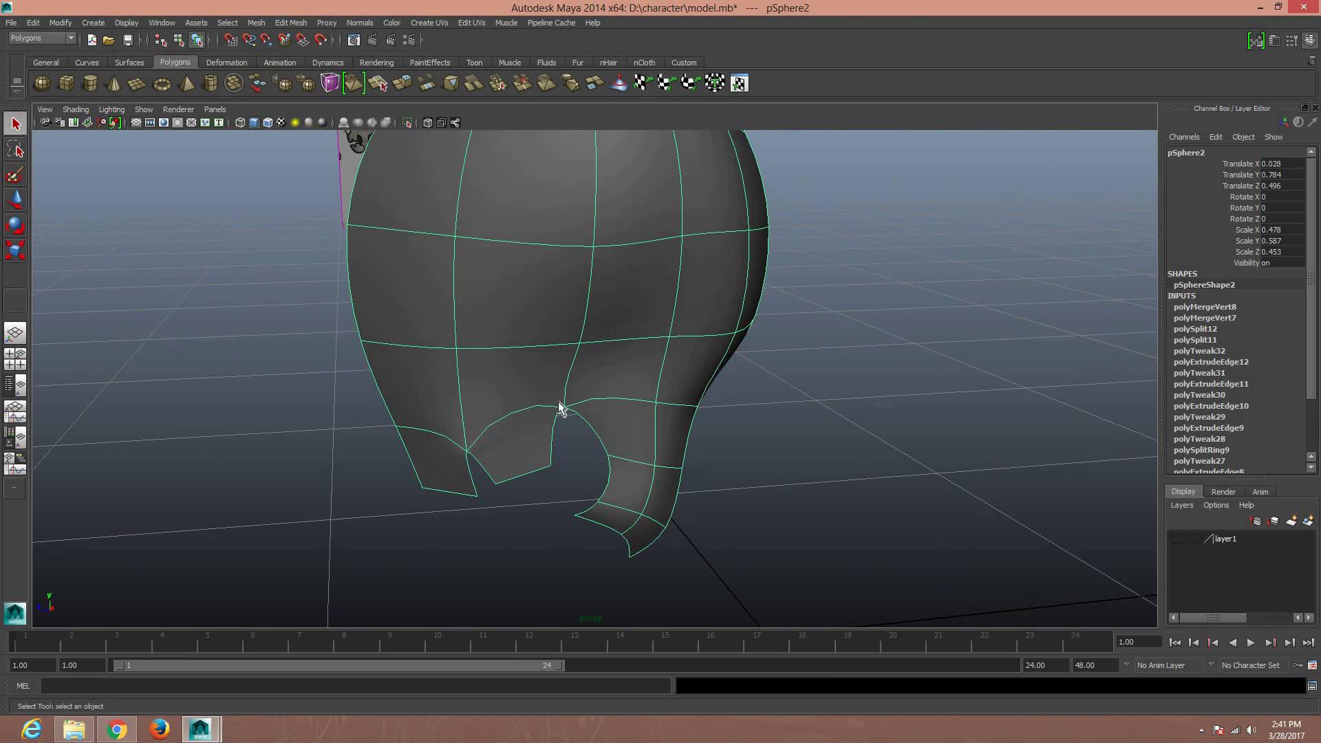
{"action": "scroll", "coordinate": [538, 401], "scroll_direction": "up", "scroll_amount": 2}
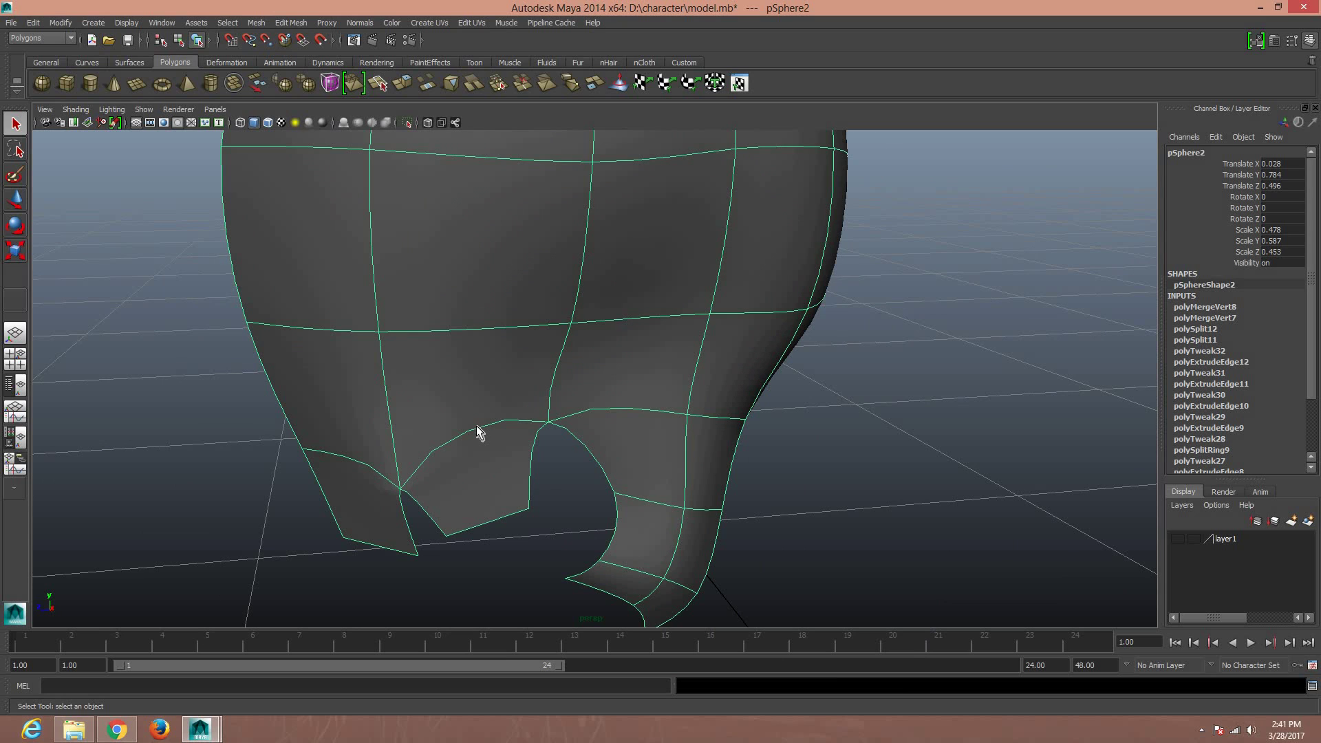
{"action": "left_click", "coordinate": [288, 22]}
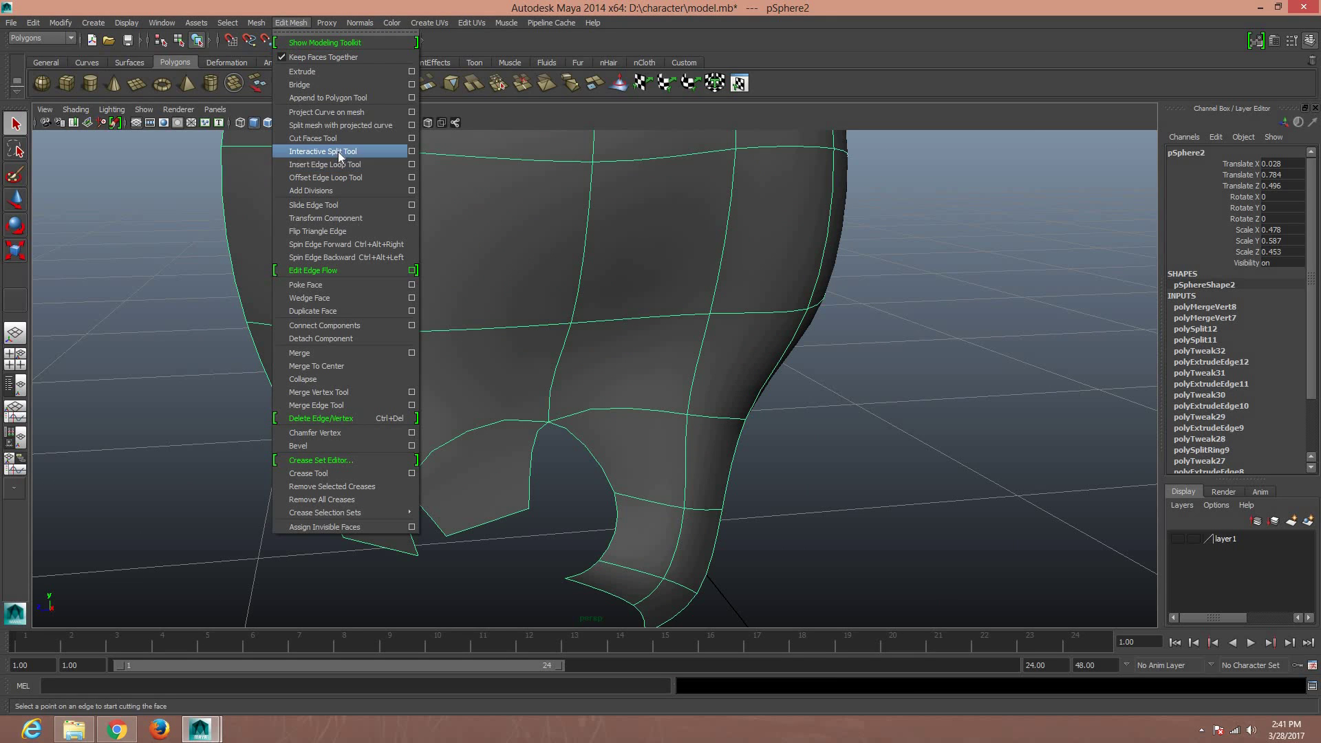
Cut two Interactive Split edges across the front flap down to its lower rim
{"action": "left_click", "coordinate": [337, 151]}
{"action": "left_click", "coordinate": [481, 526]}
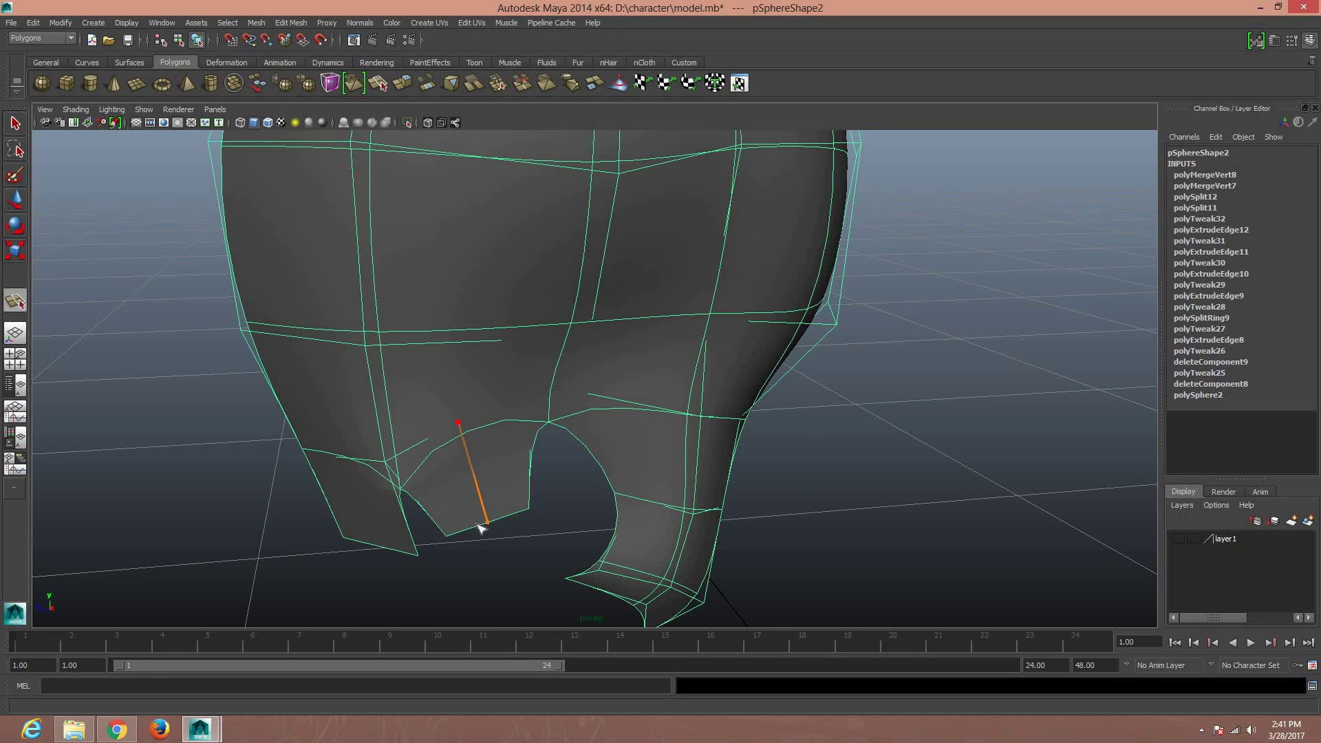
{"action": "key", "text": "Return"}
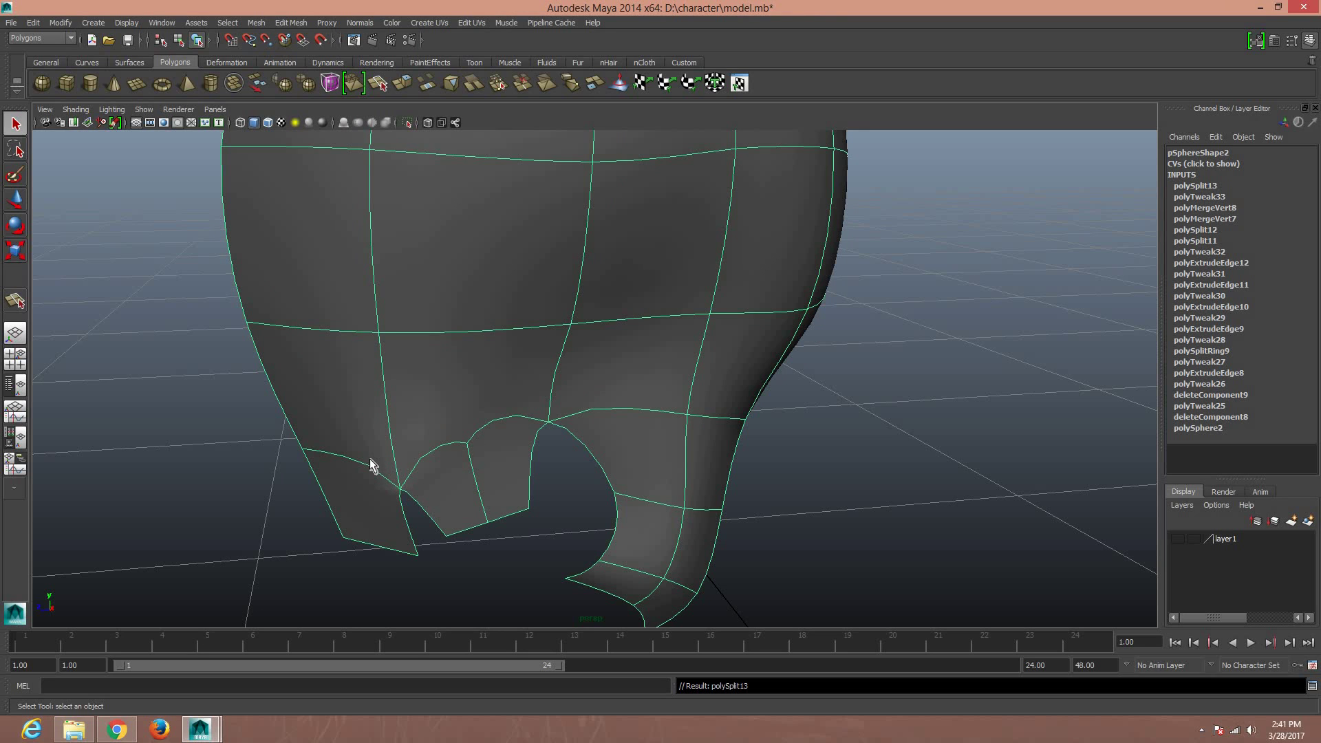
{"action": "key", "text": "g"}
{"action": "left_click", "coordinate": [342, 457]}
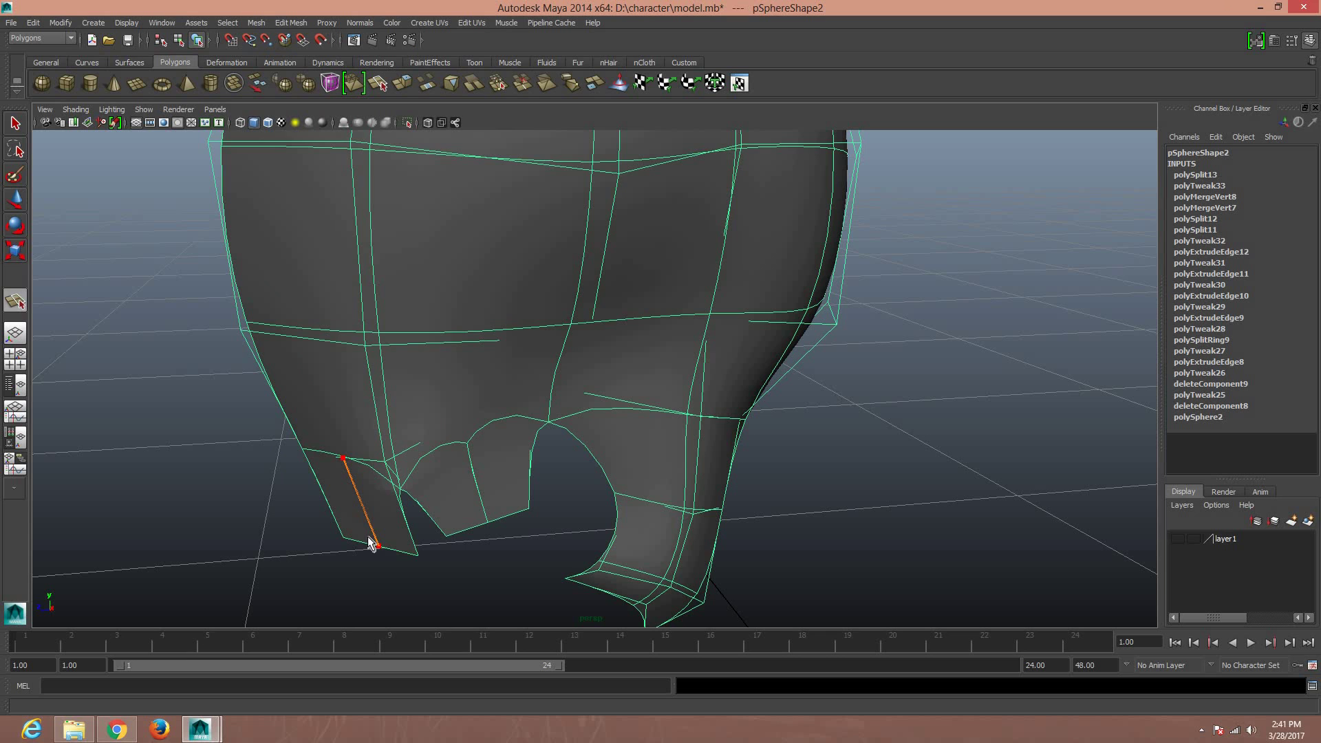
{"action": "key", "text": "Return"}
{"action": "scroll", "coordinate": [459, 516], "scroll_direction": "down", "scroll_amount": 2}
{"action": "scroll", "coordinate": [459, 515], "scroll_direction": "down", "scroll_amount": 2}
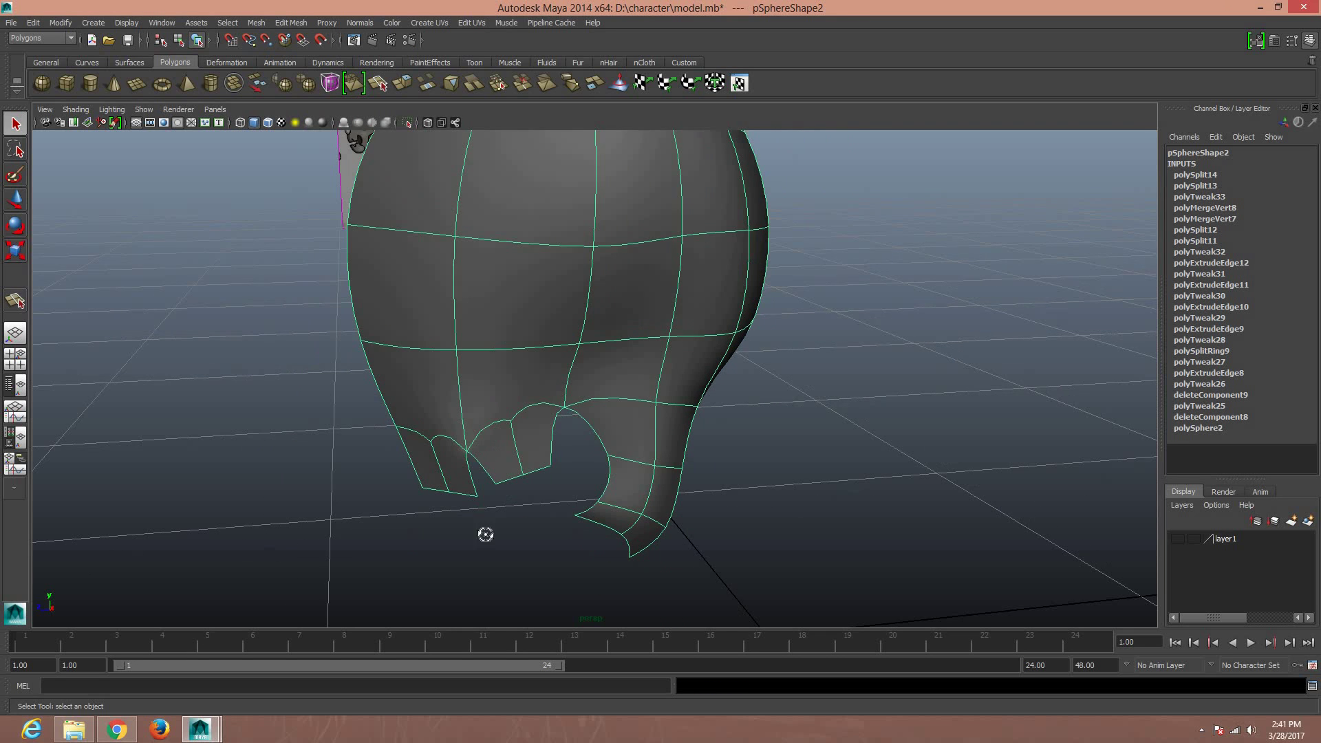
{"action": "left_click_drag", "start_coordinate": [483, 534], "coordinate": [676, 534], "text": "alt"}
Nudge several edges along the front and bottom rim of the flap
{"action": "right_click", "coordinate": [672, 509]}
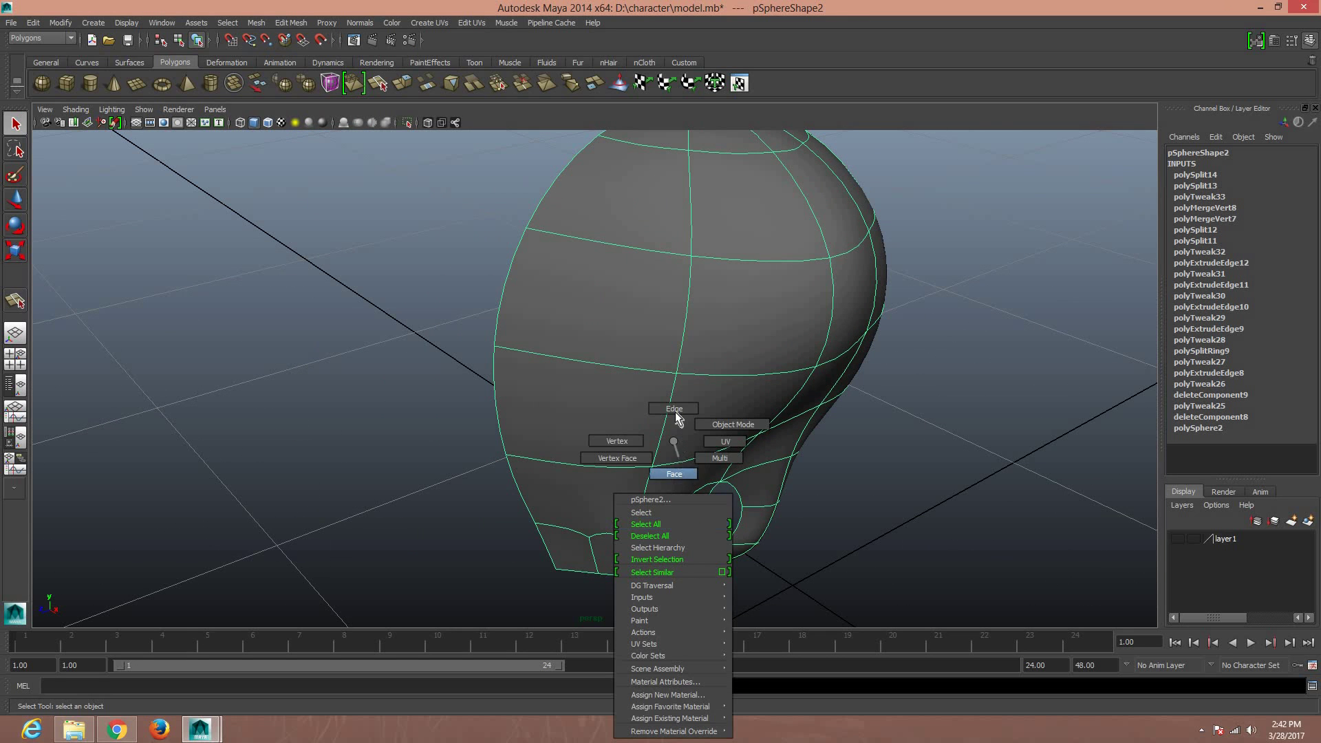
{"action": "right_click_drag", "start_coordinate": [672, 509], "coordinate": [675, 413]}
{"action": "left_click", "coordinate": [677, 530]}
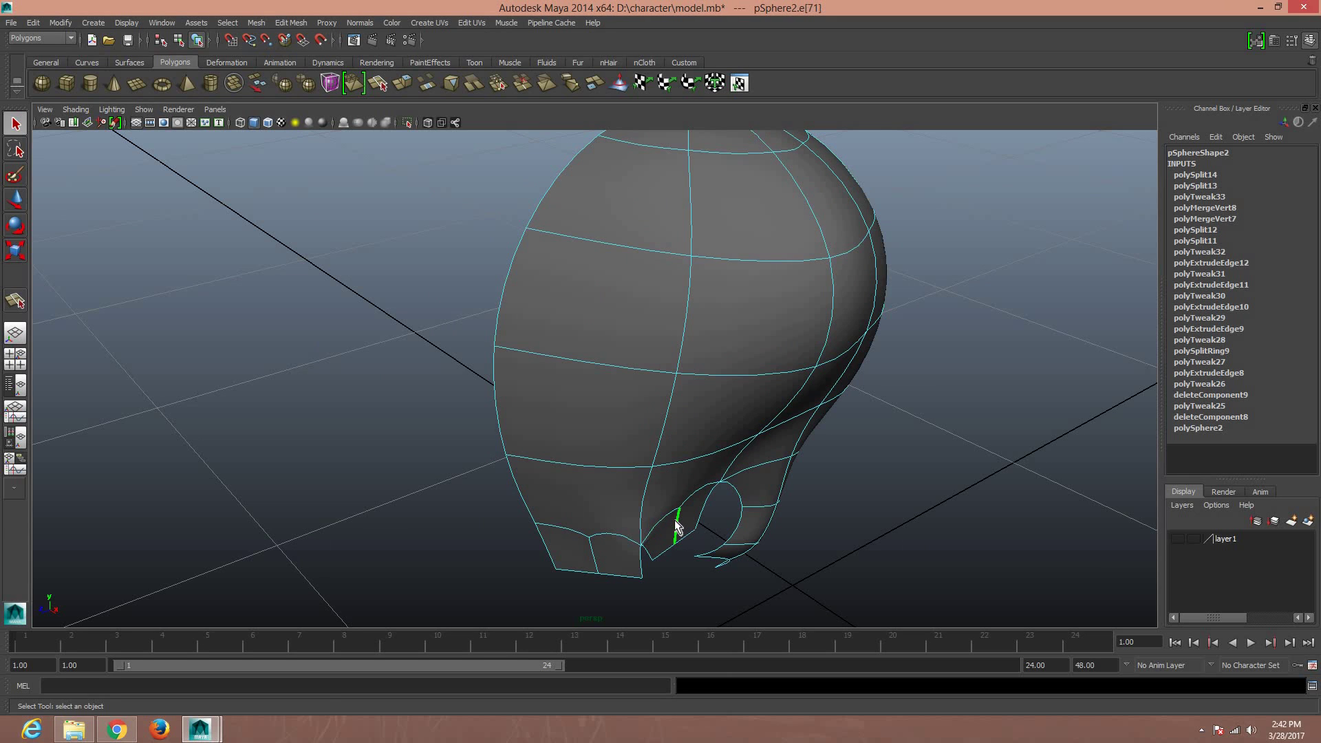
{"action": "key", "text": "w"}
{"action": "left_click_drag", "start_coordinate": [680, 530], "coordinate": [684, 535]}
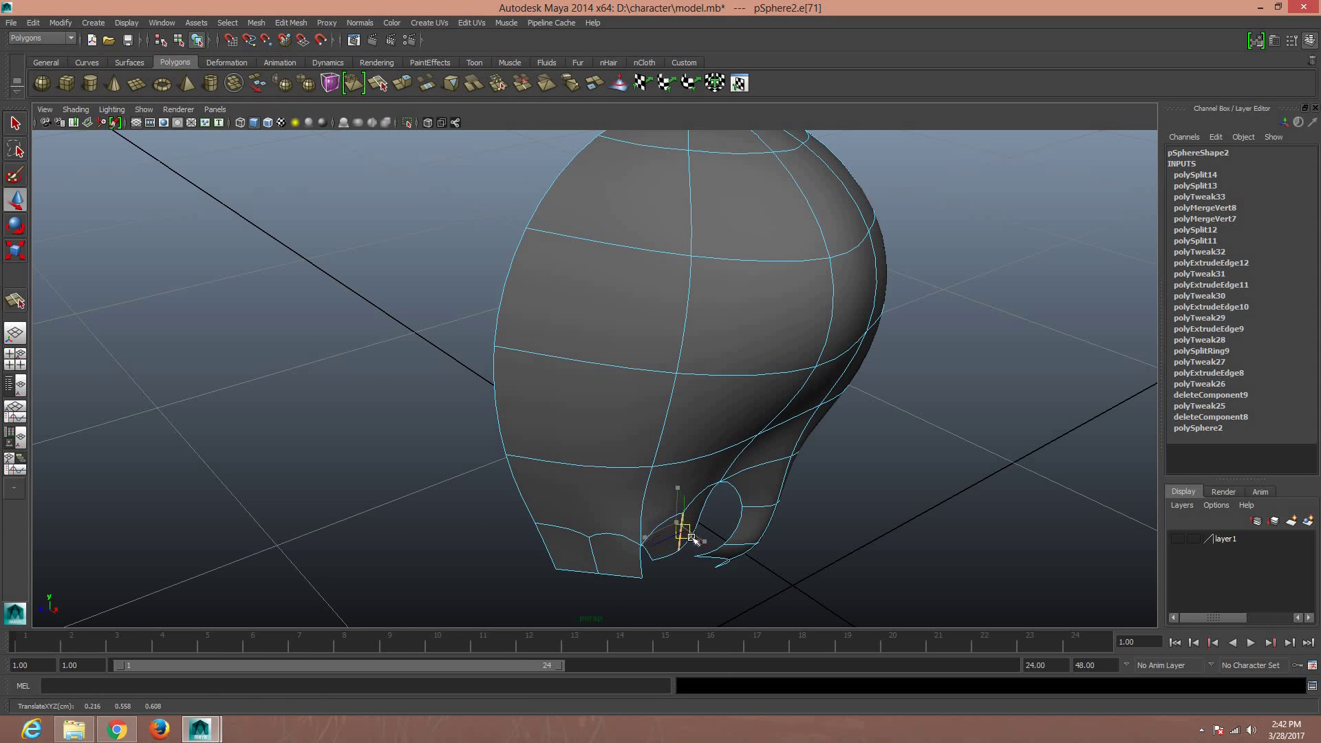
{"action": "left_click", "coordinate": [590, 562]}
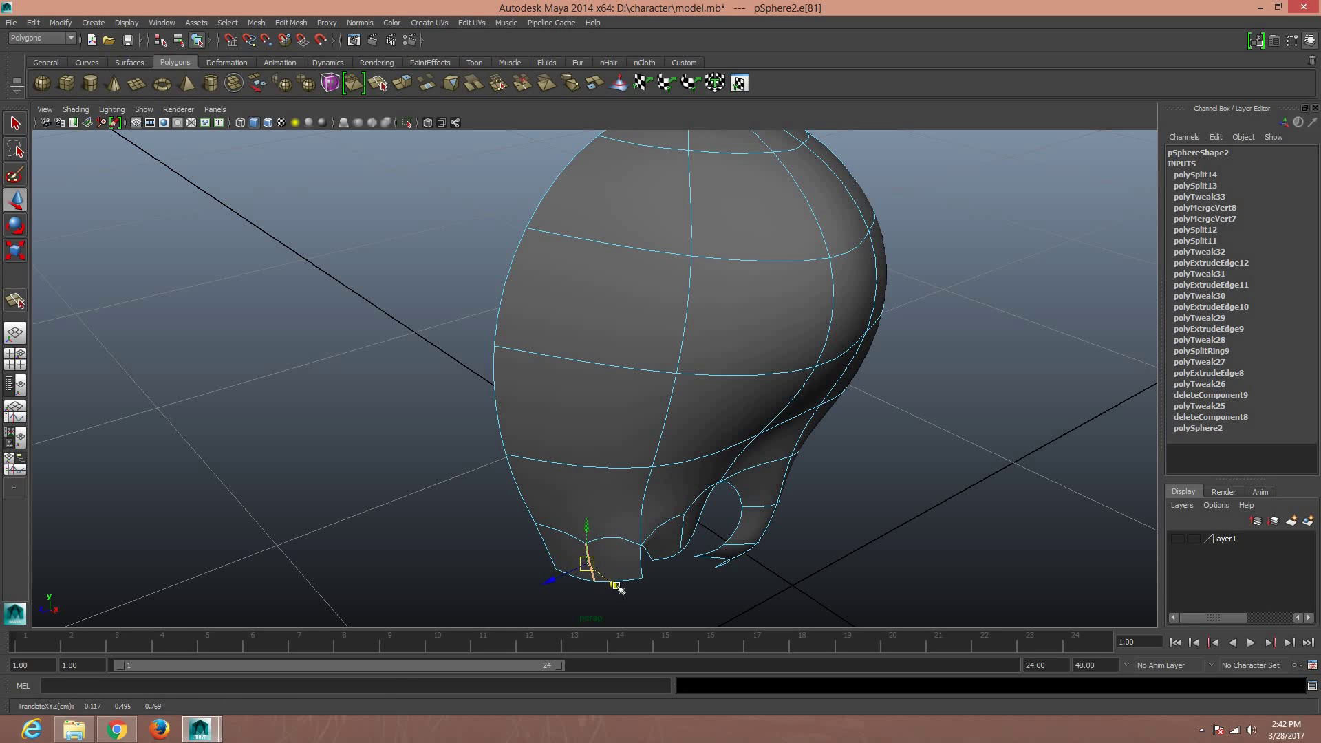
{"action": "left_click_drag", "start_coordinate": [619, 583], "coordinate": [662, 572]}
{"action": "left_click", "coordinate": [638, 561]}
{"action": "middle_click_drag", "start_coordinate": [698, 554], "coordinate": [712, 545]}
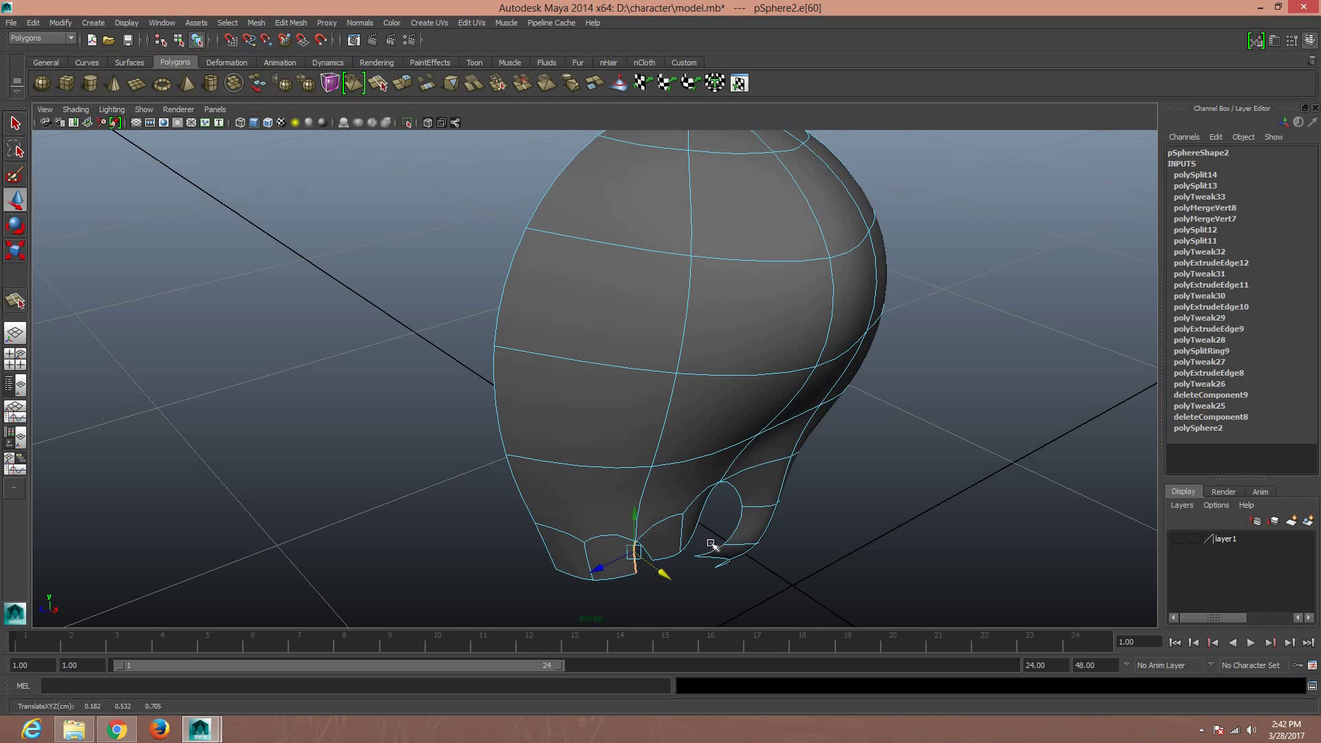
Select the strand-bottom vertices vtx[45] and vtx[47] in vertex mode
{"action": "mouse_move", "coordinate": [686, 538]}
{"action": "left_mouse_down", "text": "alt"}
{"action": "mouse_move", "coordinate": [679, 507]}
{"action": "mouse_move", "coordinate": [660, 507]}
{"action": "mouse_move", "coordinate": [610, 446]}
{"action": "left_mouse_up", "text": "alt"}
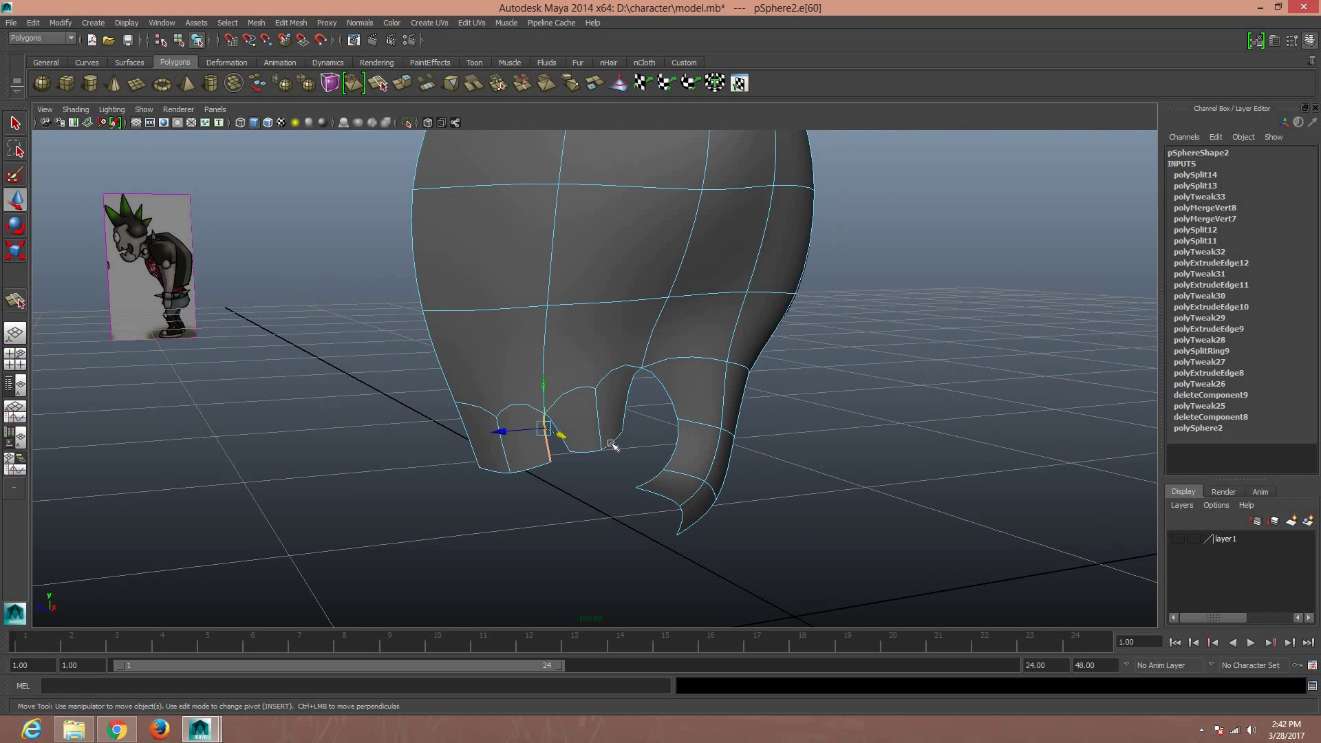
{"action": "right_click_drag", "start_coordinate": [549, 415], "coordinate": [512, 444]}
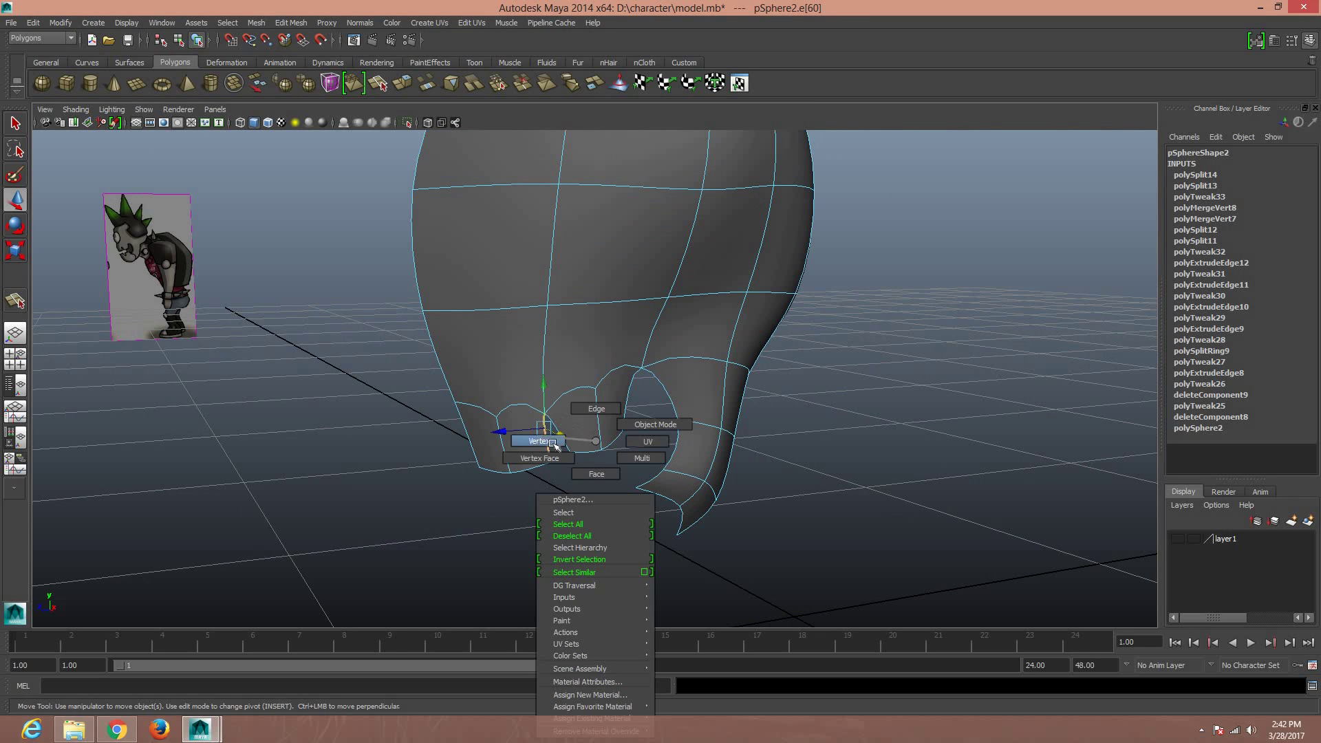
{"action": "left_click", "coordinate": [605, 452]}
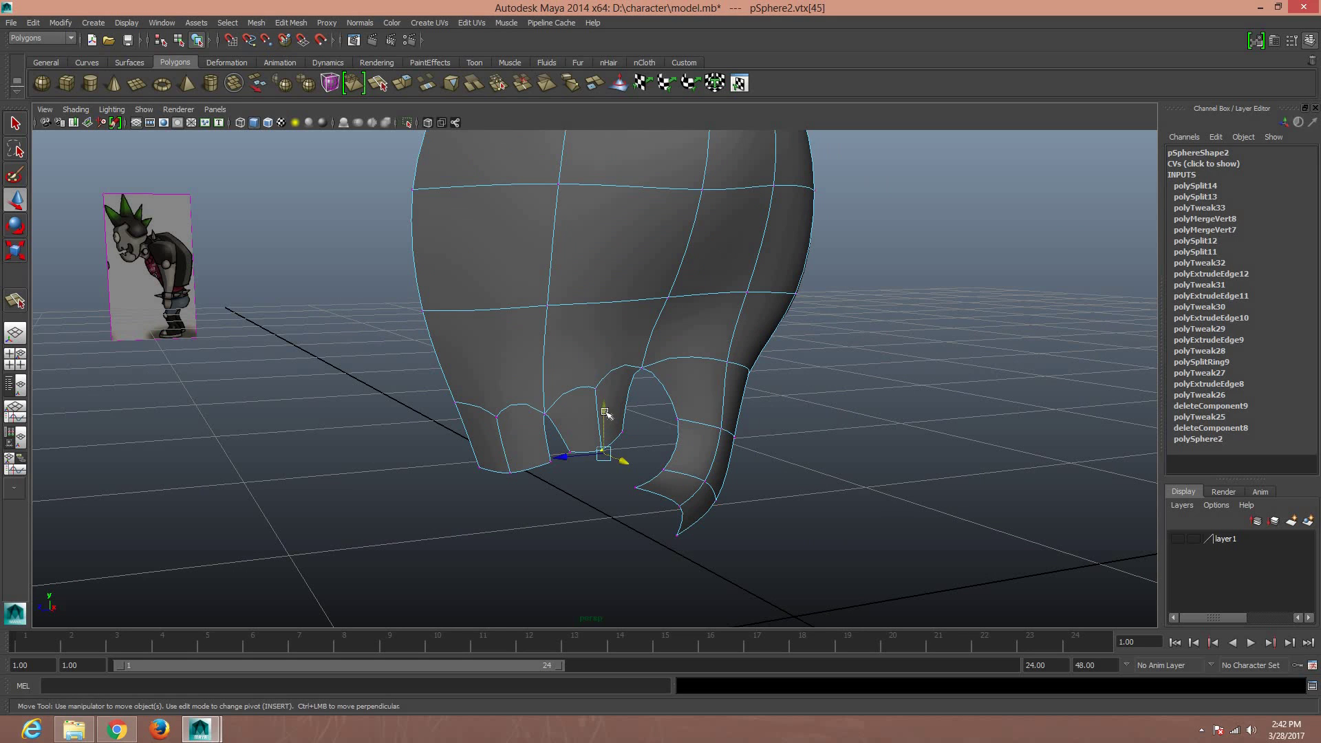
{"action": "left_click", "coordinate": [590, 441]}
{"action": "left_click_drag", "start_coordinate": [590, 441], "coordinate": [611, 456]}
{"action": "left_click", "coordinate": [507, 473]}
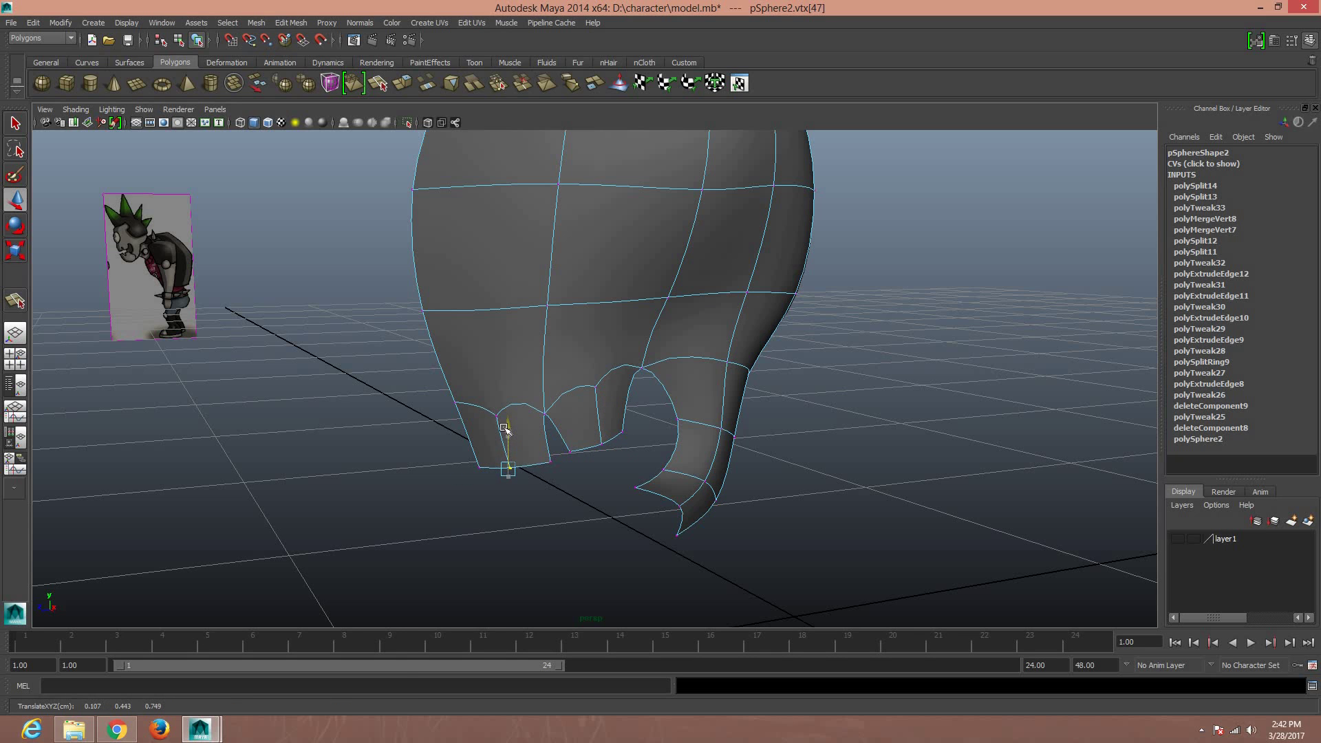
Select the head mesh and show its unsmoothed cage view
{"action": "right_click_drag", "start_coordinate": [581, 392], "coordinate": [736, 415]}
{"action": "scroll", "coordinate": [736, 415], "scroll_direction": "down", "scroll_amount": 3}
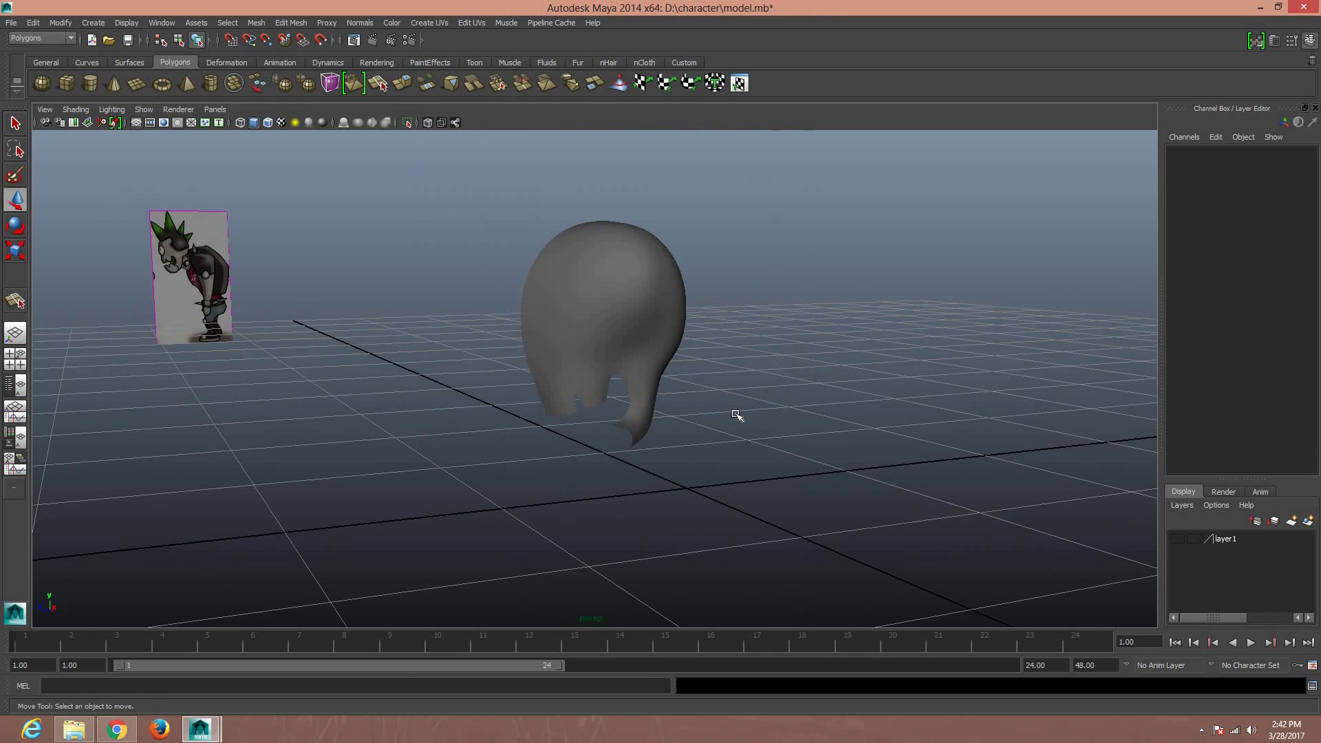
{"action": "mouse_move", "coordinate": [654, 433]}
{"action": "left_mouse_down", "text": "alt"}
{"action": "mouse_move", "coordinate": [700, 450]}
{"action": "mouse_move", "coordinate": [637, 383]}
{"action": "left_mouse_up", "text": "alt"}
{"action": "left_click", "coordinate": [637, 383]}
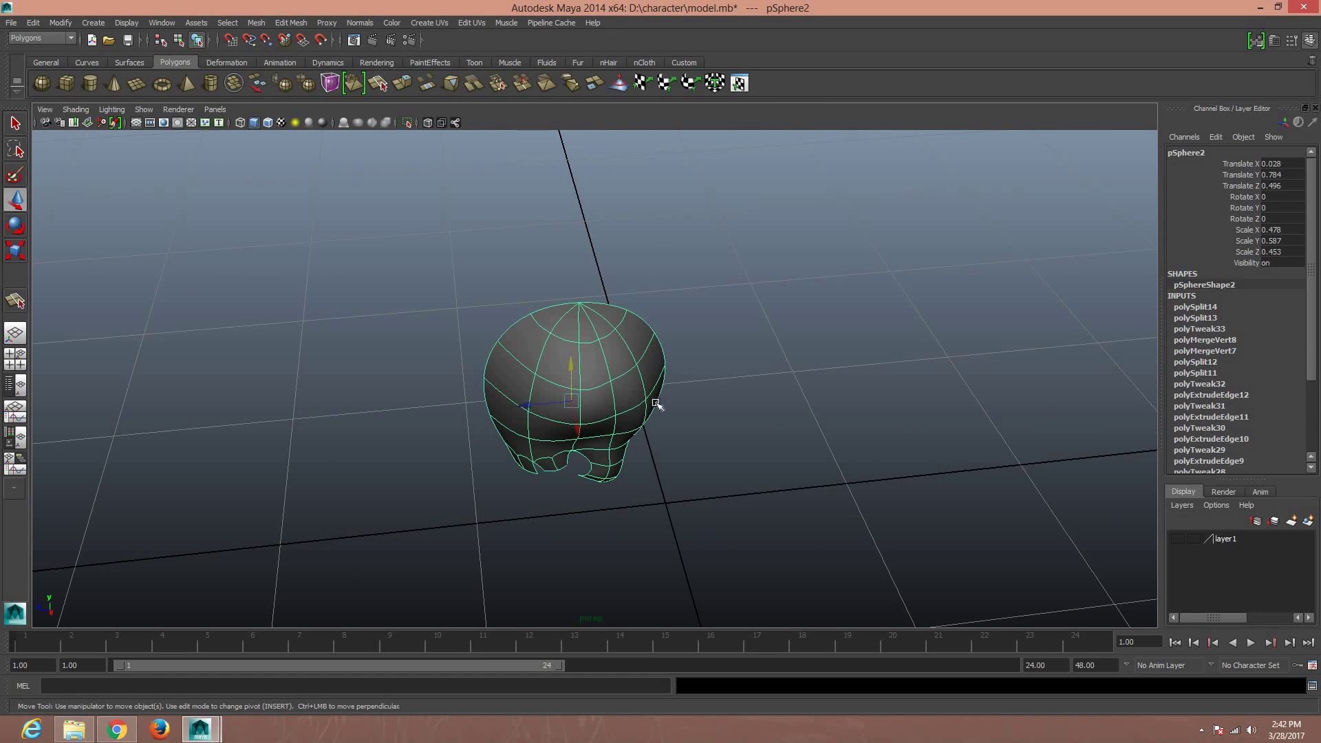
{"action": "scroll", "coordinate": [634, 412], "scroll_direction": "up", "scroll_amount": 2}
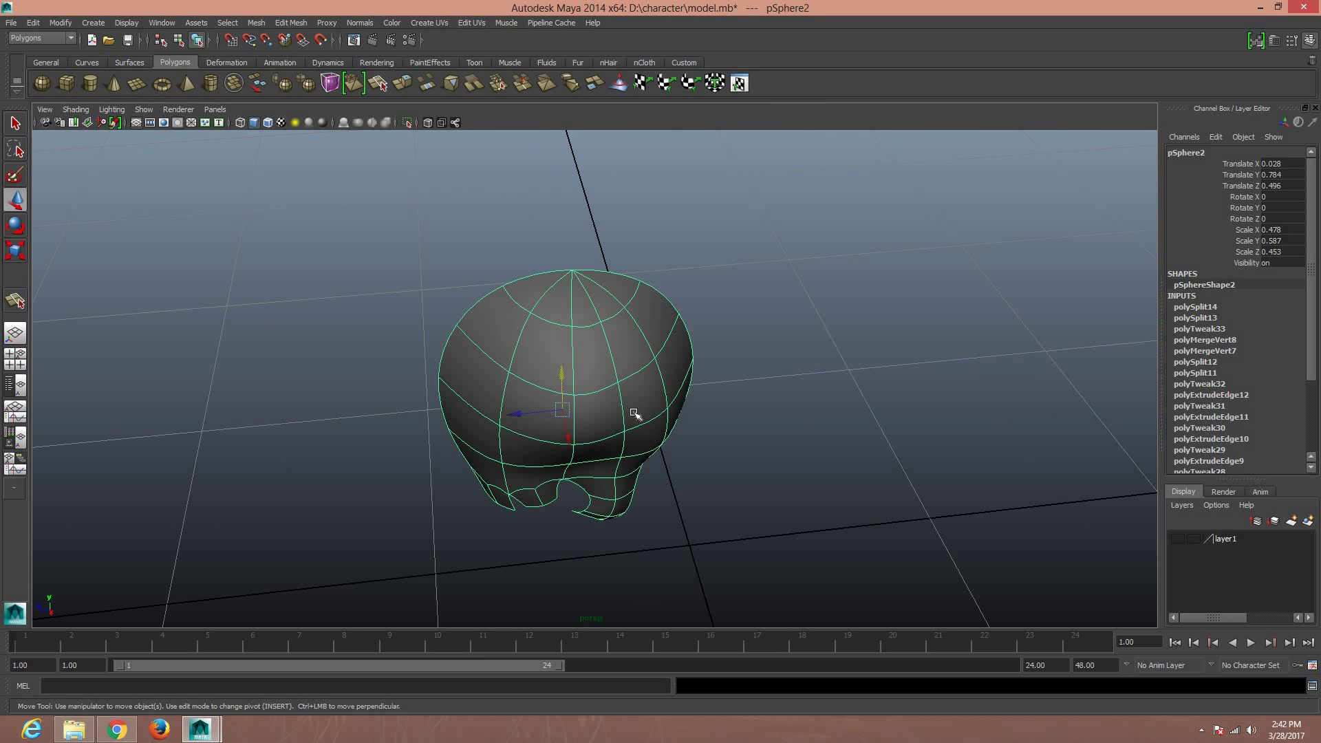
{"action": "key", "text": "1"}
Pull vertex vtx[31] on the lower front down and out, then restore smooth preview
{"action": "right_click_drag", "start_coordinate": [626, 429], "coordinate": [550, 436]}
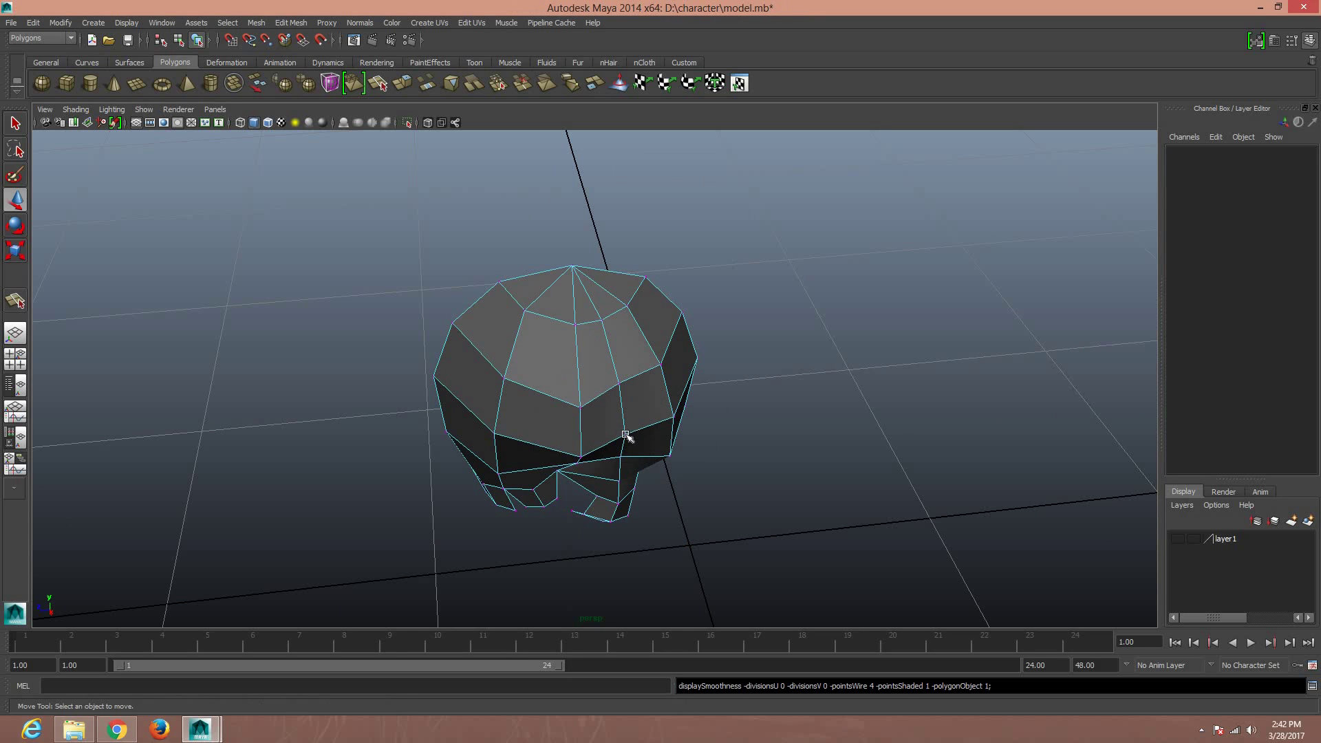
{"action": "left_click", "coordinate": [627, 437]}
{"action": "left_click_drag", "start_coordinate": [627, 435], "coordinate": [632, 447]}
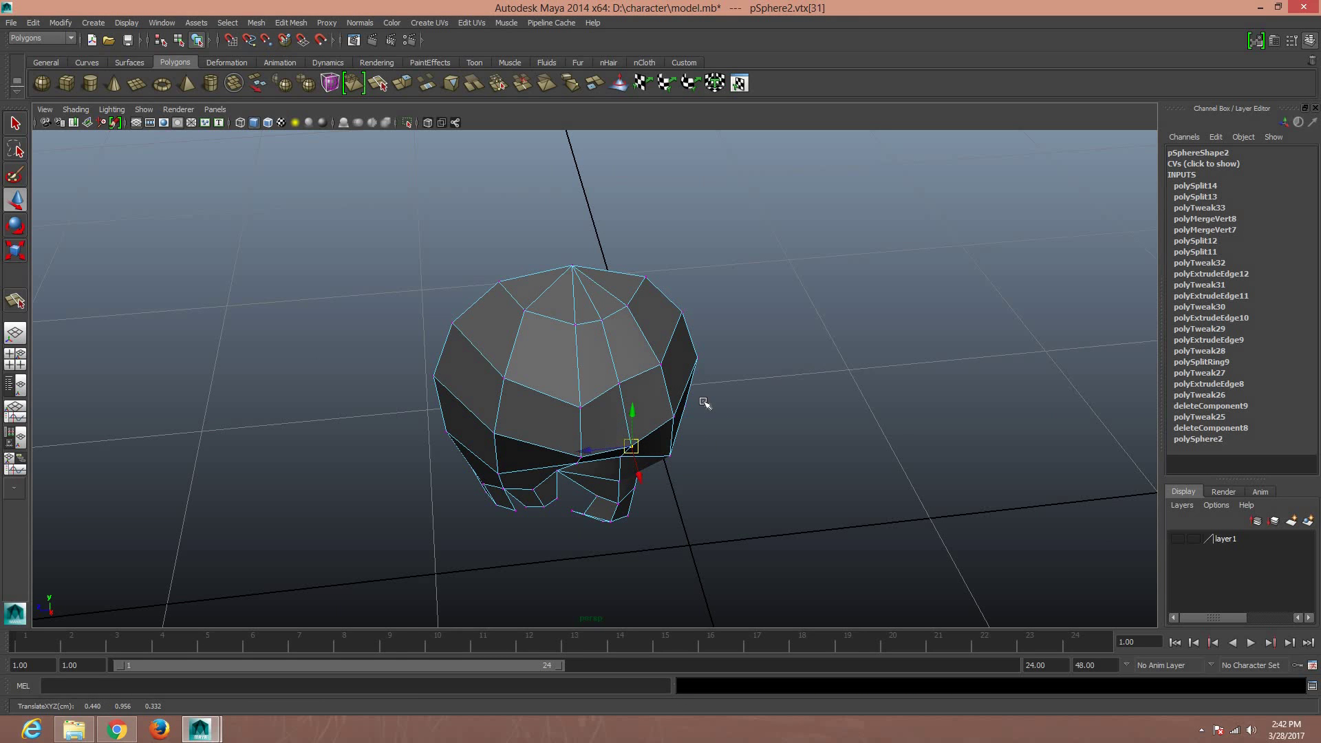
{"action": "key", "text": "F2"}
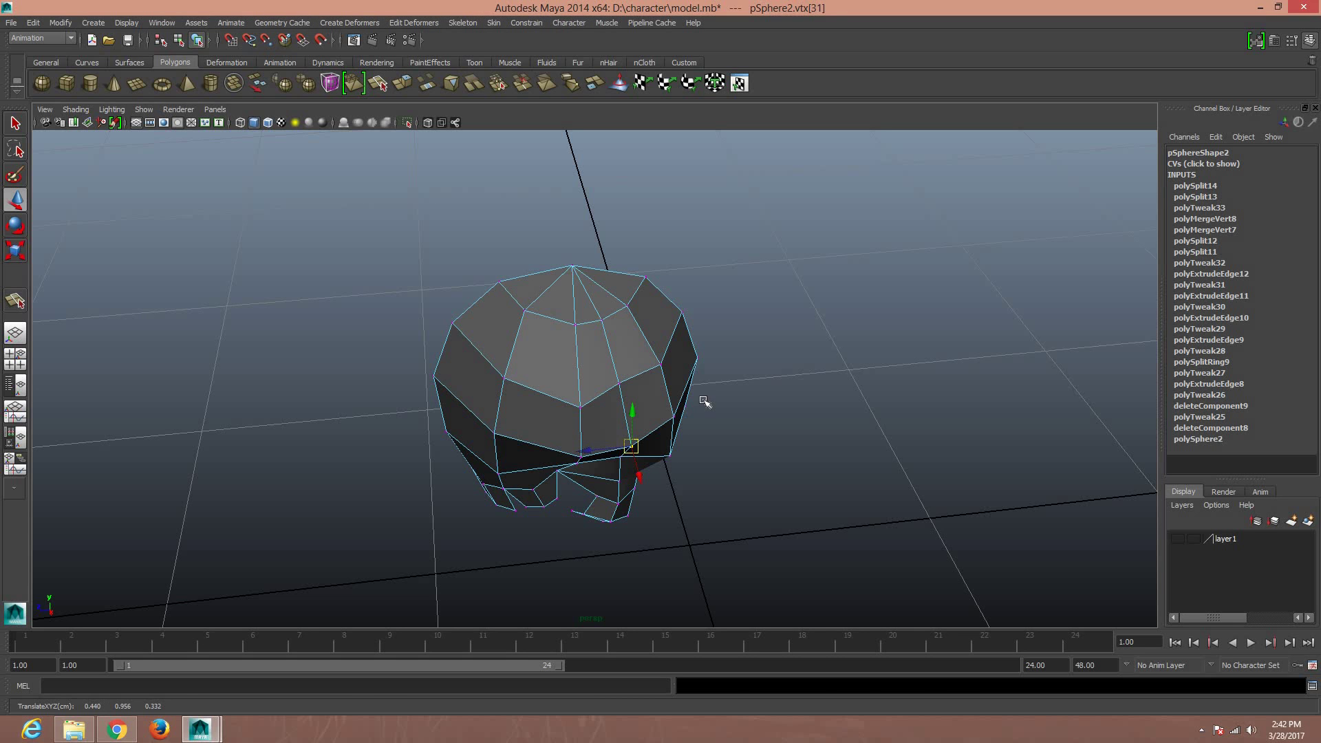
{"action": "key", "text": "3"}
{"action": "right_click_drag", "start_coordinate": [667, 397], "coordinate": [731, 427]}
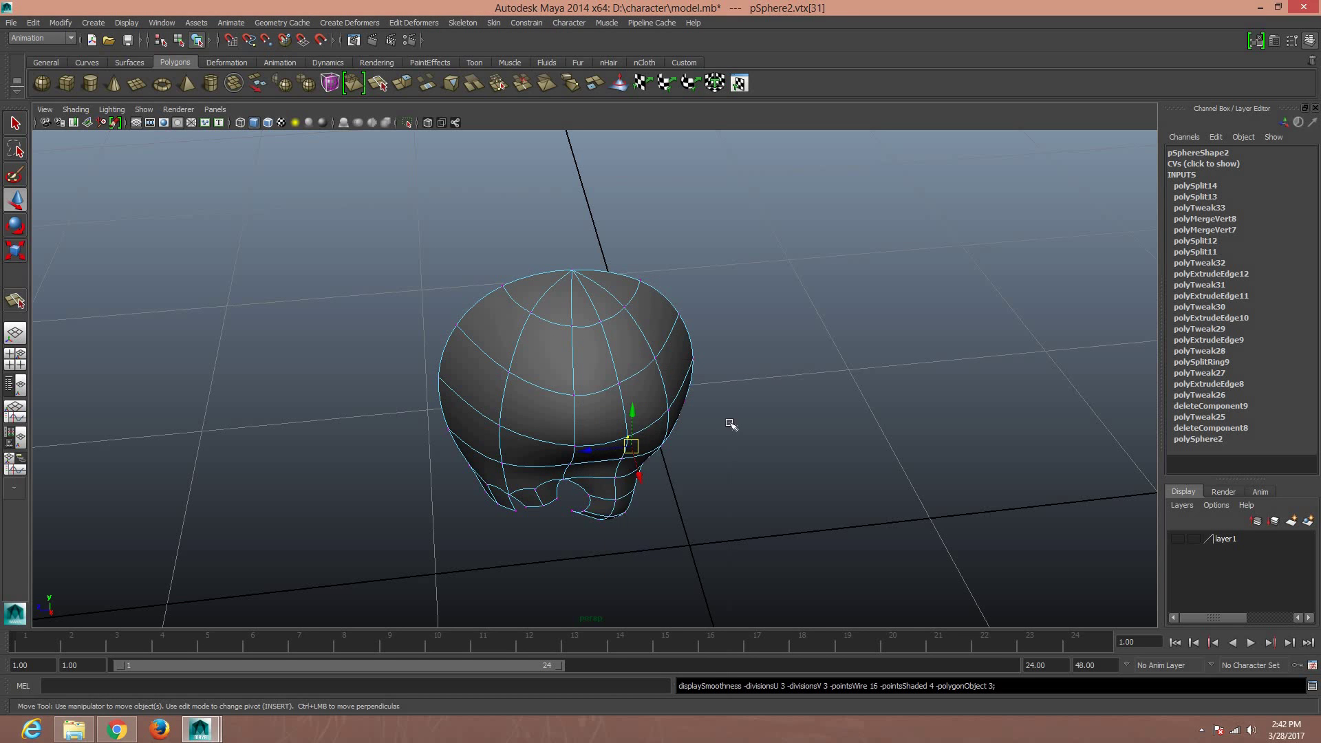
{"action": "mouse_move", "coordinate": [731, 428]}
{"action": "left_mouse_down", "text": "alt"}
{"action": "mouse_move", "coordinate": [714, 448]}
{"action": "mouse_move", "coordinate": [754, 375]}
{"action": "mouse_move", "coordinate": [694, 354]}
{"action": "mouse_move", "coordinate": [661, 387]}
{"action": "left_mouse_up", "text": "alt"}
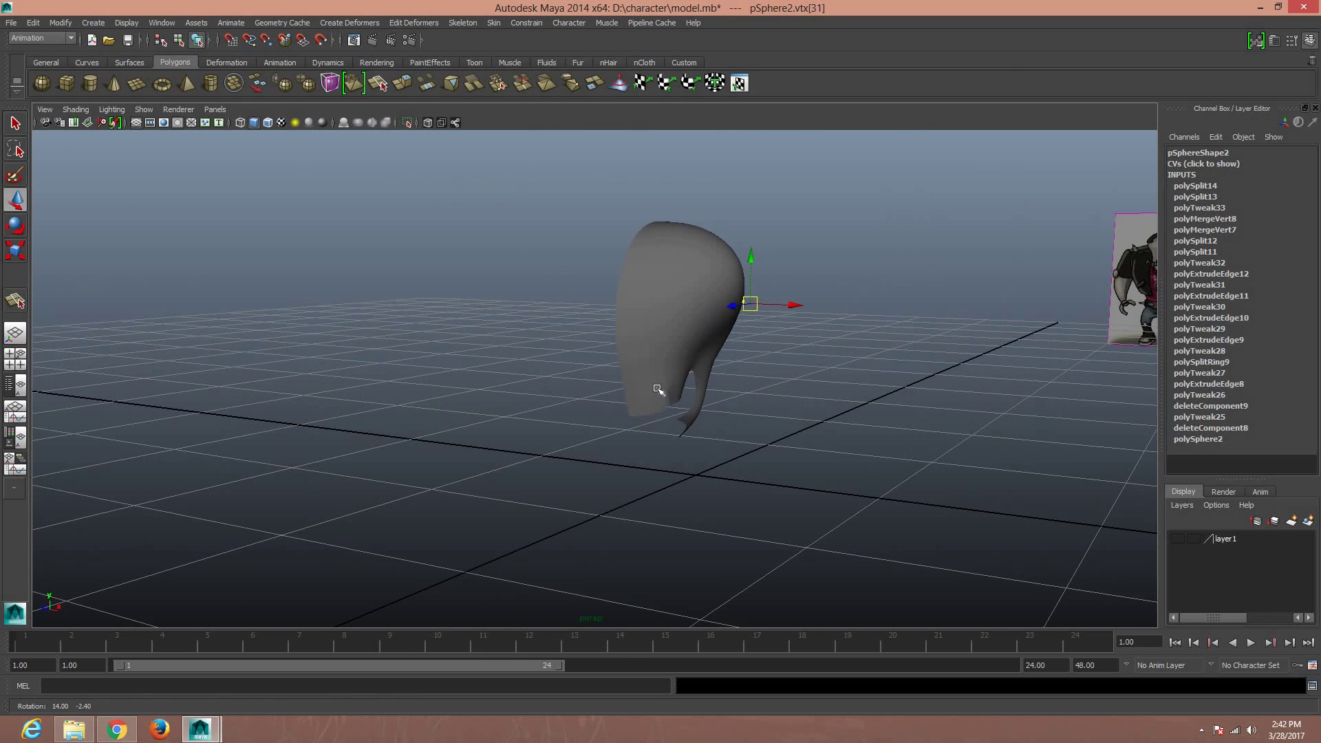
Adjust strand-base vertices vtx[41], vtx[3], vtx[47] and vtx[40] with the Move tool
{"action": "key", "text": "F8"}
{"action": "scroll", "coordinate": [656, 390], "scroll_direction": "up", "scroll_amount": 3}
{"action": "right_click_drag", "start_coordinate": [660, 412], "coordinate": [683, 419]}
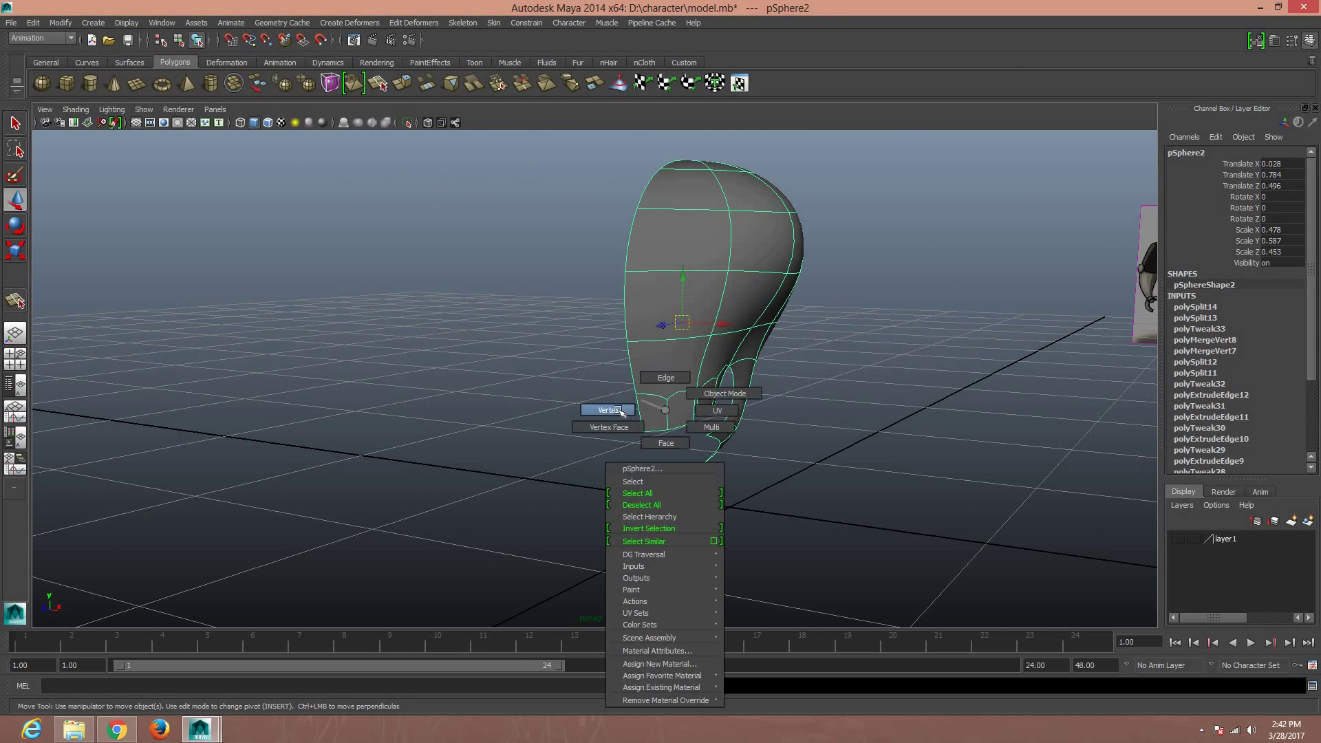
{"action": "left_click", "coordinate": [693, 422]}
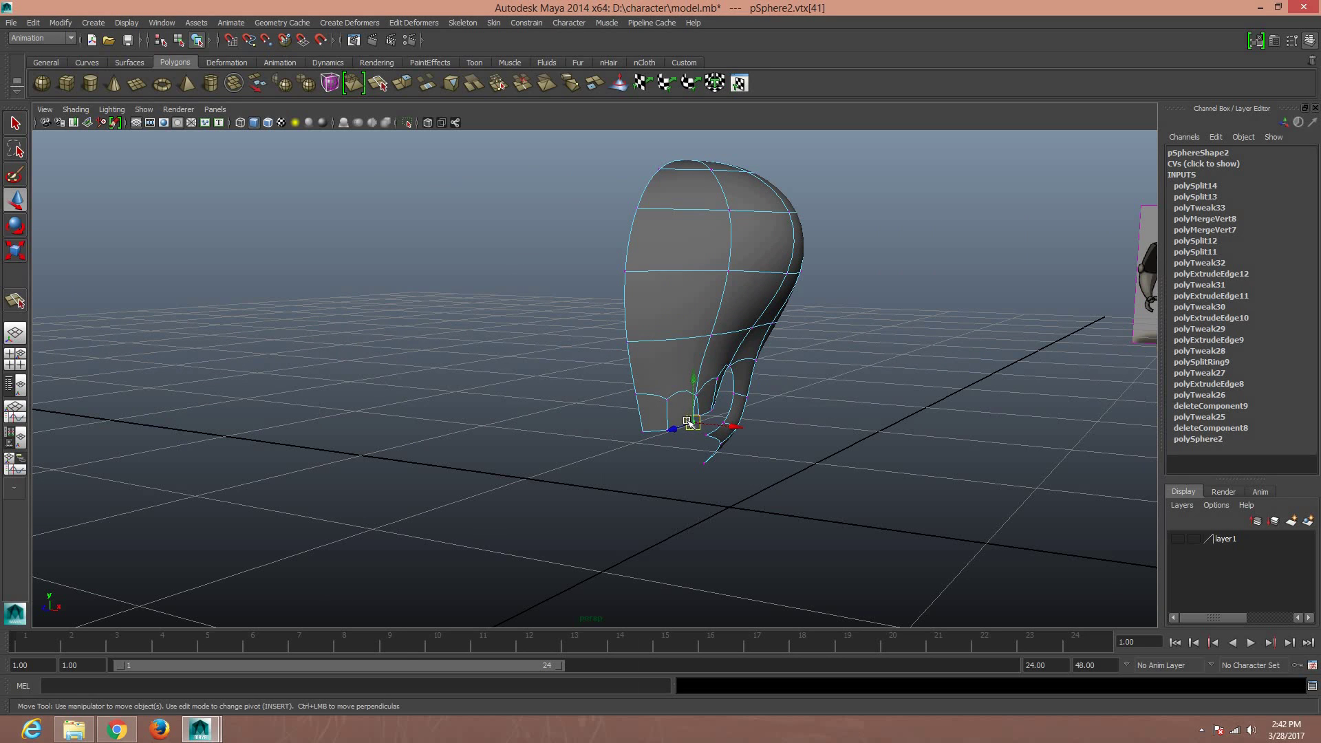
{"action": "left_click_drag", "start_coordinate": [693, 422], "coordinate": [691, 414]}
{"action": "left_click", "coordinate": [690, 384]}
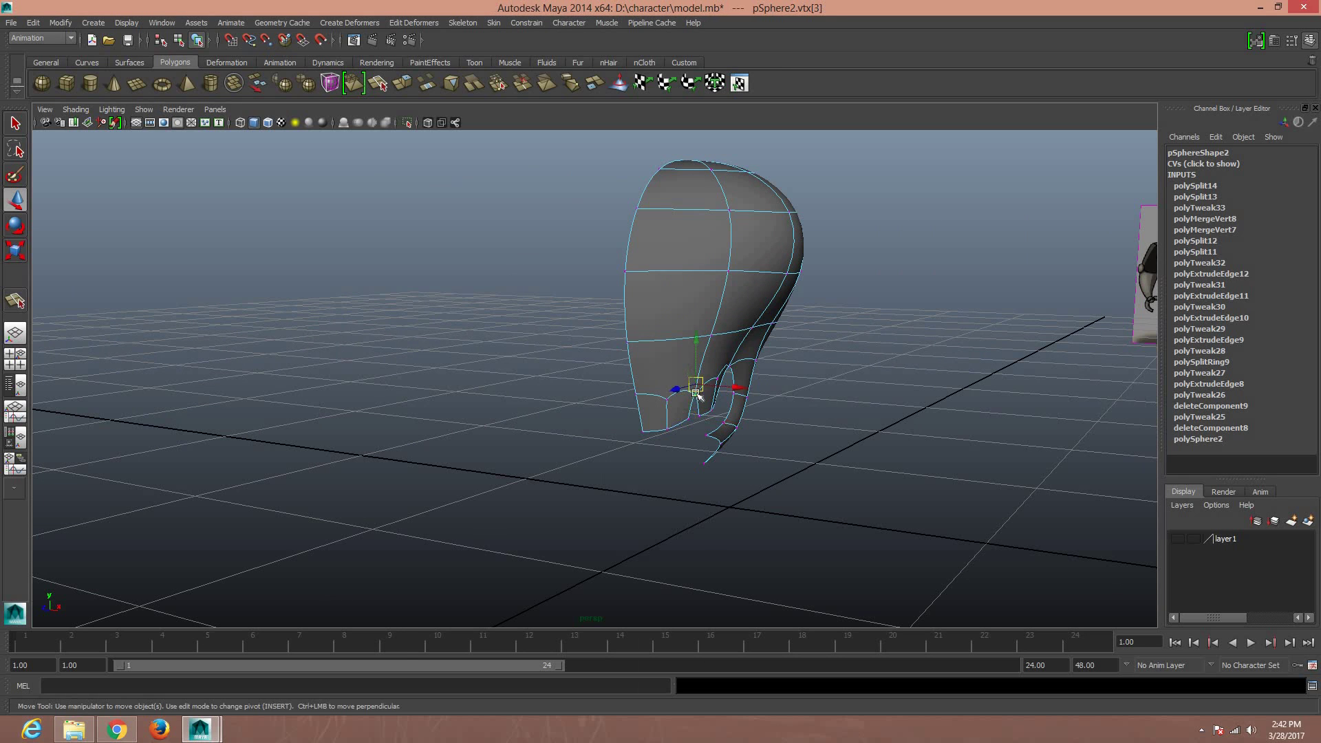
{"action": "left_click", "coordinate": [666, 430]}
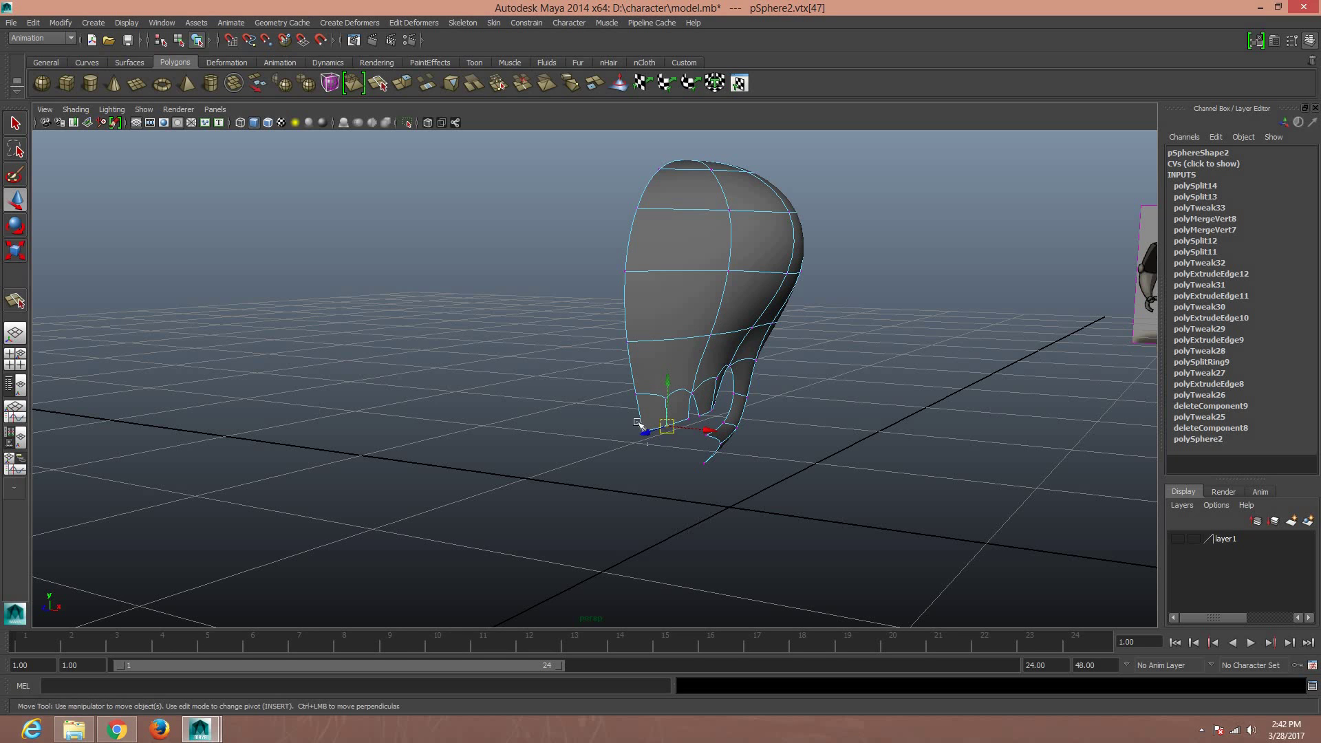
{"action": "left_click", "coordinate": [640, 425]}
Return to Object Mode and select the head mesh pSphere2
{"action": "right_click_drag", "start_coordinate": [688, 325], "coordinate": [752, 295]}
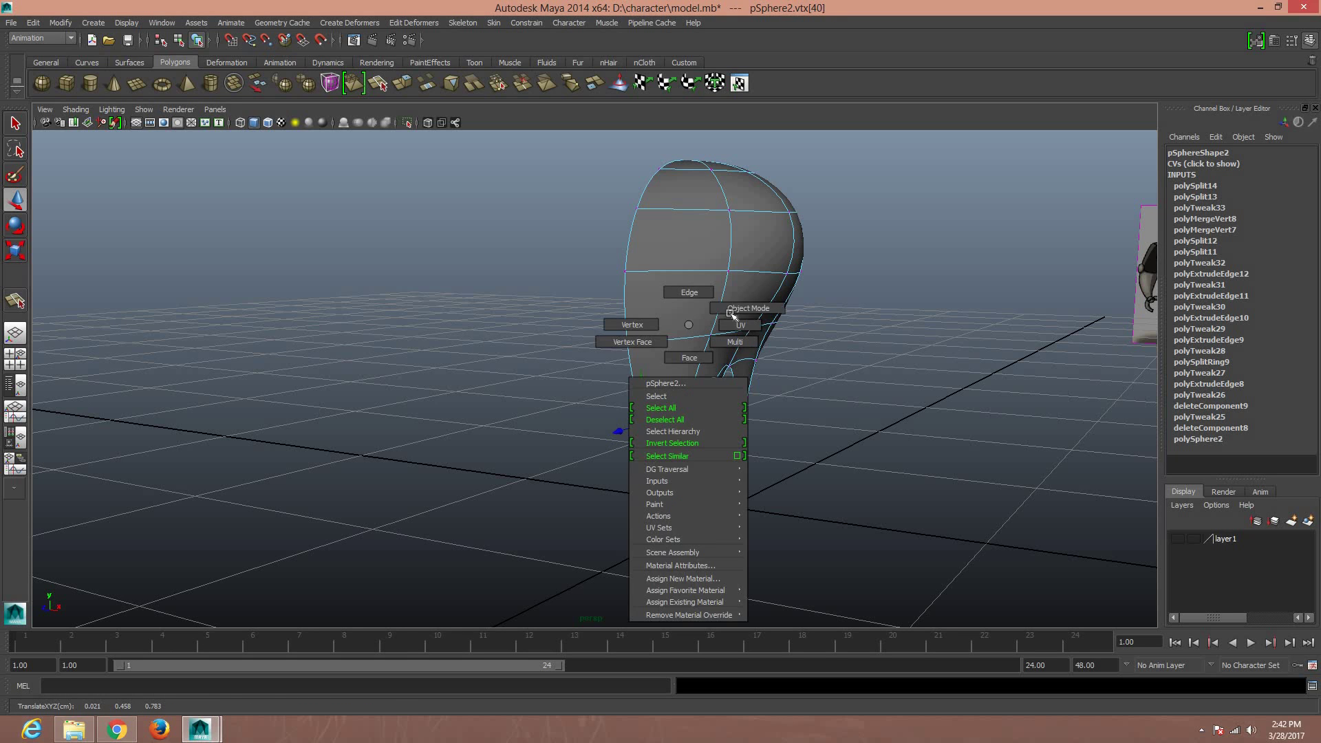
{"action": "mouse_move", "coordinate": [752, 296]}
{"action": "left_mouse_down", "text": "alt"}
{"action": "mouse_move", "coordinate": [750, 363]}
{"action": "mouse_move", "coordinate": [664, 392]}
{"action": "mouse_move", "coordinate": [758, 371]}
{"action": "mouse_move", "coordinate": [727, 316]}
{"action": "left_mouse_up", "text": "alt"}
{"action": "left_click", "coordinate": [714, 304]}
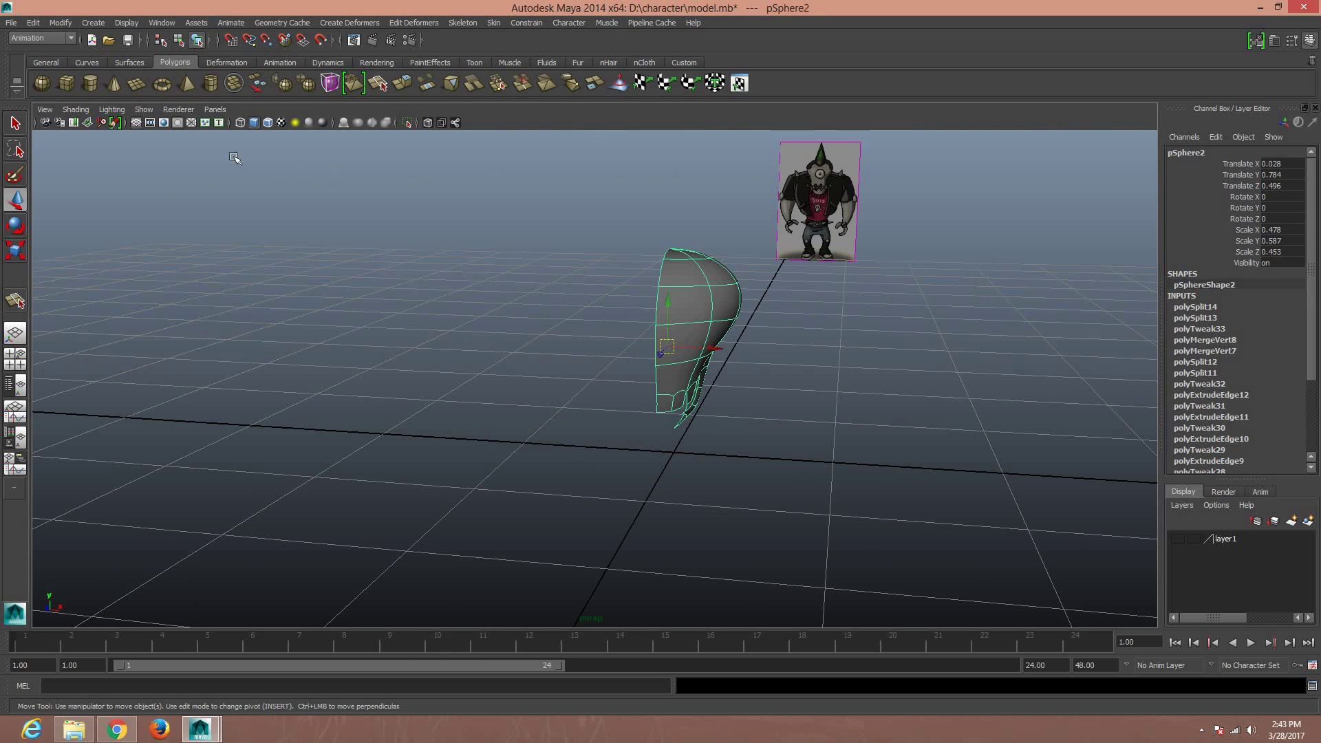
Create a mirrored copy of the head half with Duplicate Special, Scale X -1
{"action": "left_click", "coordinate": [58, 22]}
{"action": "mouse_move", "coordinate": [33, 23]}
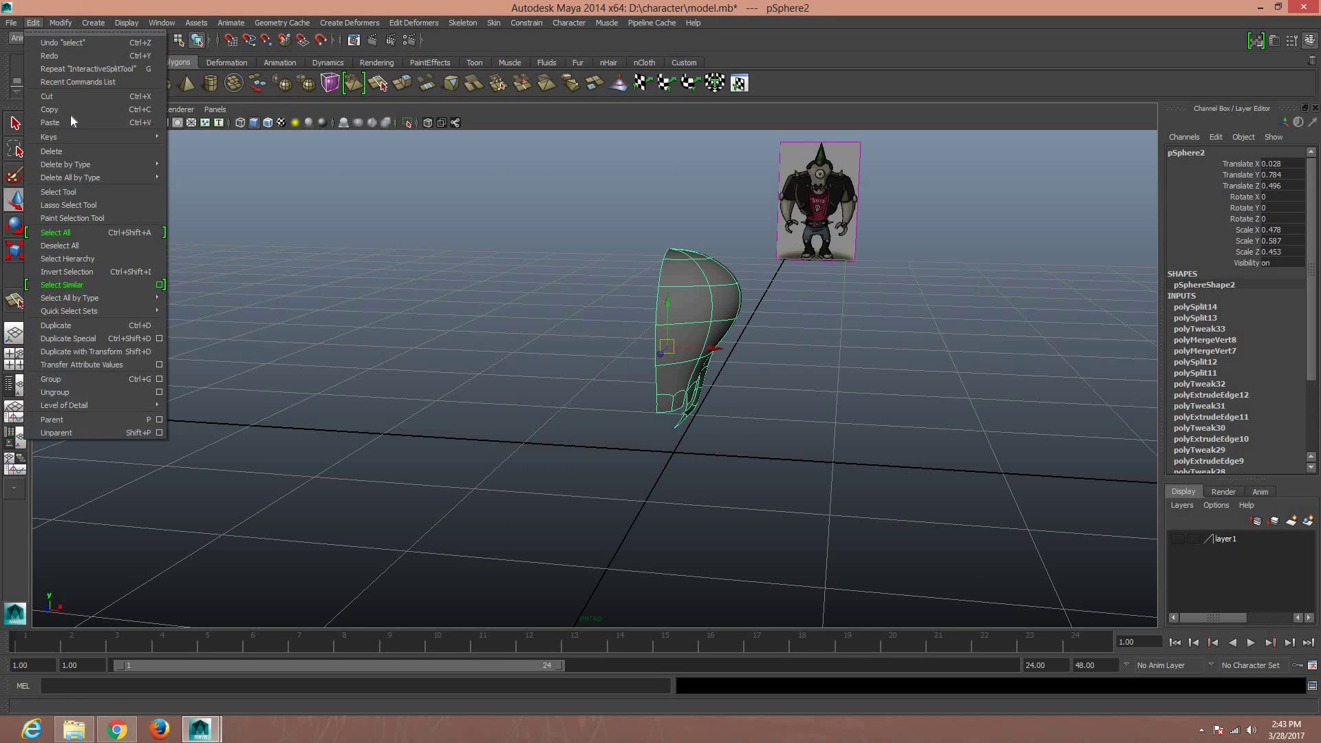
{"action": "left_click", "coordinate": [88, 340]}
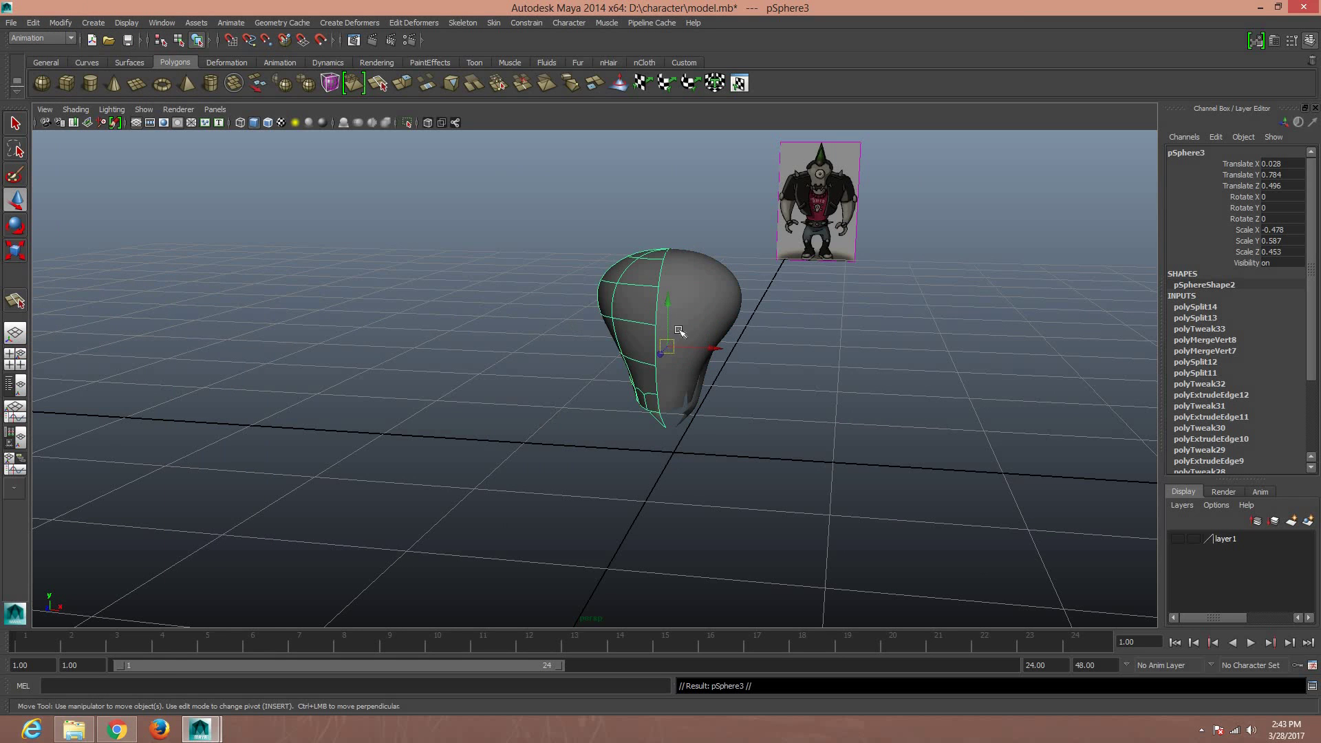
{"action": "scroll", "coordinate": [707, 337], "scroll_direction": "up", "scroll_amount": 2}
{"action": "left_click_drag", "start_coordinate": [703, 351], "coordinate": [741, 335], "text": "alt"}
Combine both head halves into one mesh, polySurface1
{"action": "left_click", "coordinate": [741, 336]}
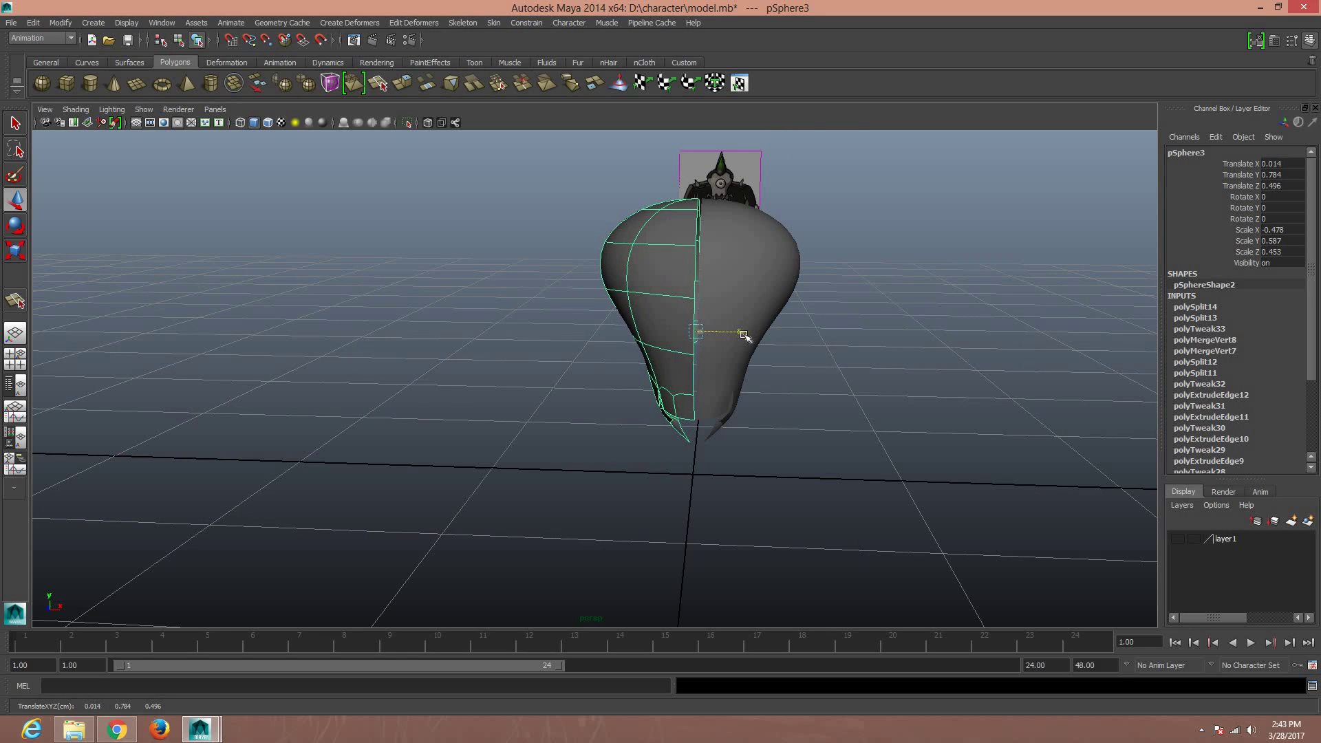
{"action": "scroll", "coordinate": [735, 340], "scroll_direction": "up", "scroll_amount": 1}
{"action": "scroll", "coordinate": [734, 340], "scroll_direction": "up", "scroll_amount": 2}
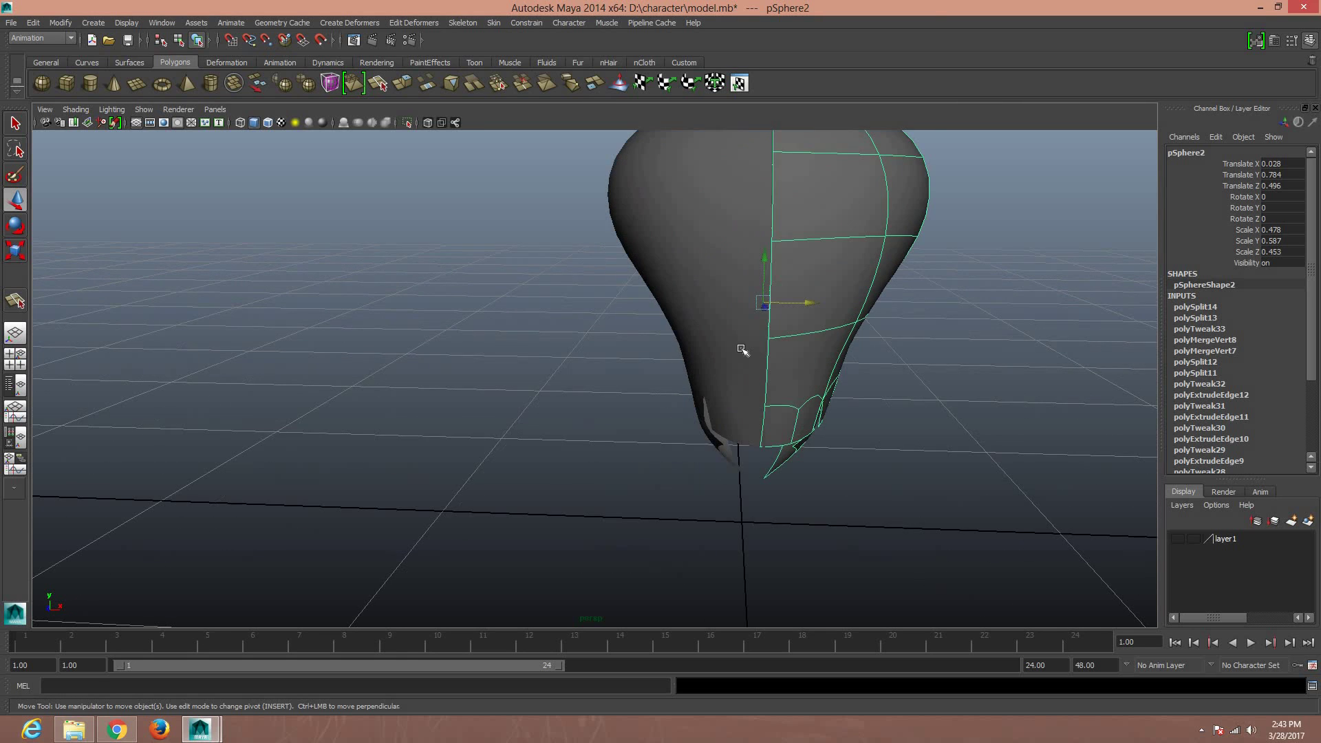
{"action": "scroll", "coordinate": [741, 346], "scroll_direction": "down", "scroll_amount": 3}
{"action": "left_click", "coordinate": [652, 297], "text": "shift"}
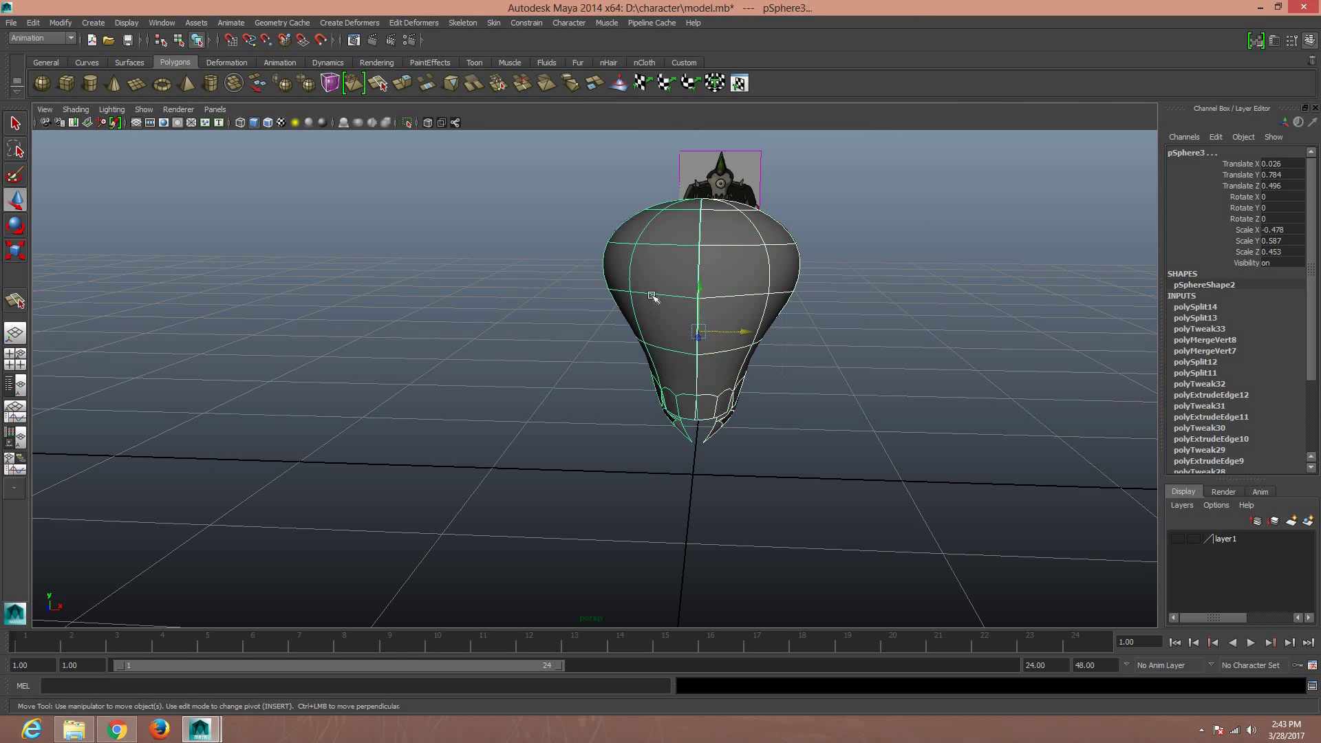
{"action": "left_click", "coordinate": [242, 82]}
Switch the combined mesh to vertex mode and orbit to view its bottom
{"action": "right_click", "coordinate": [729, 371]}
{"action": "left_click", "coordinate": [690, 367]}
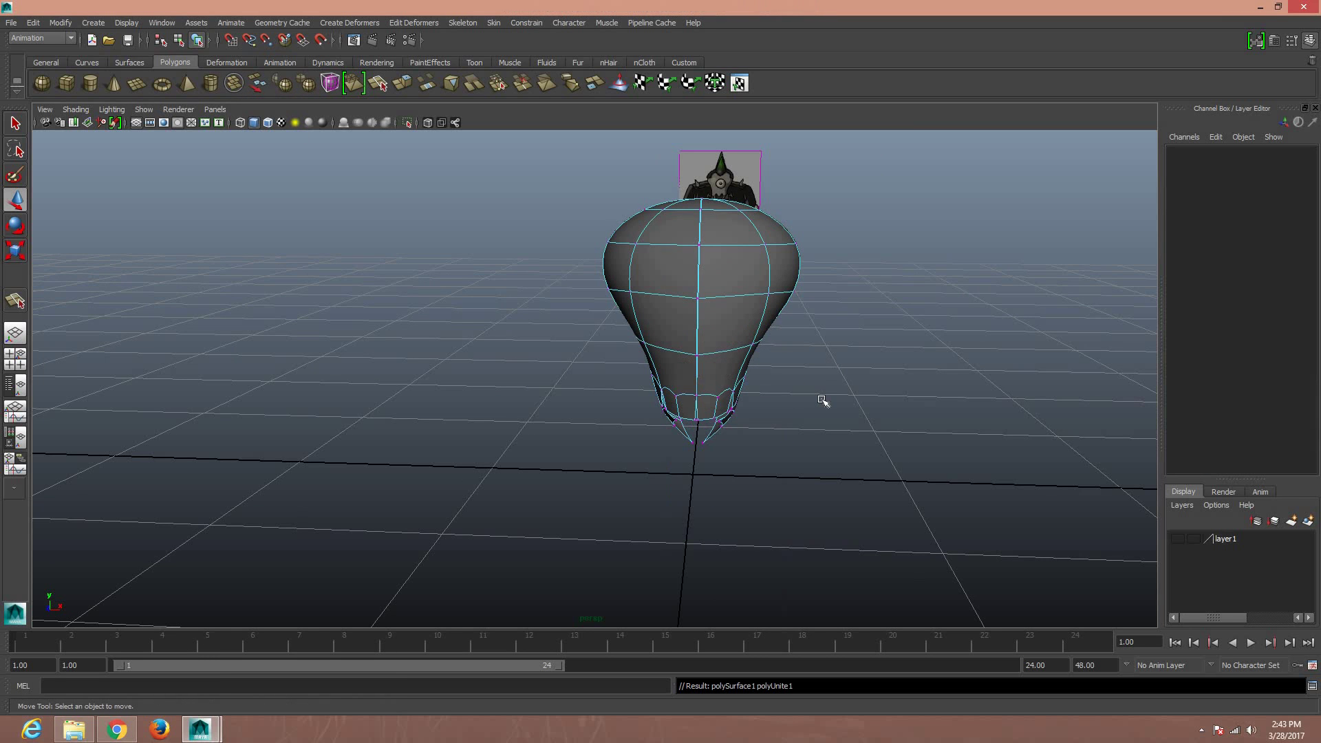
{"action": "left_click_drag", "start_coordinate": [775, 387], "coordinate": [678, 383], "text": "alt"}
{"action": "scroll", "coordinate": [540, 404], "scroll_direction": "up", "scroll_amount": 3}
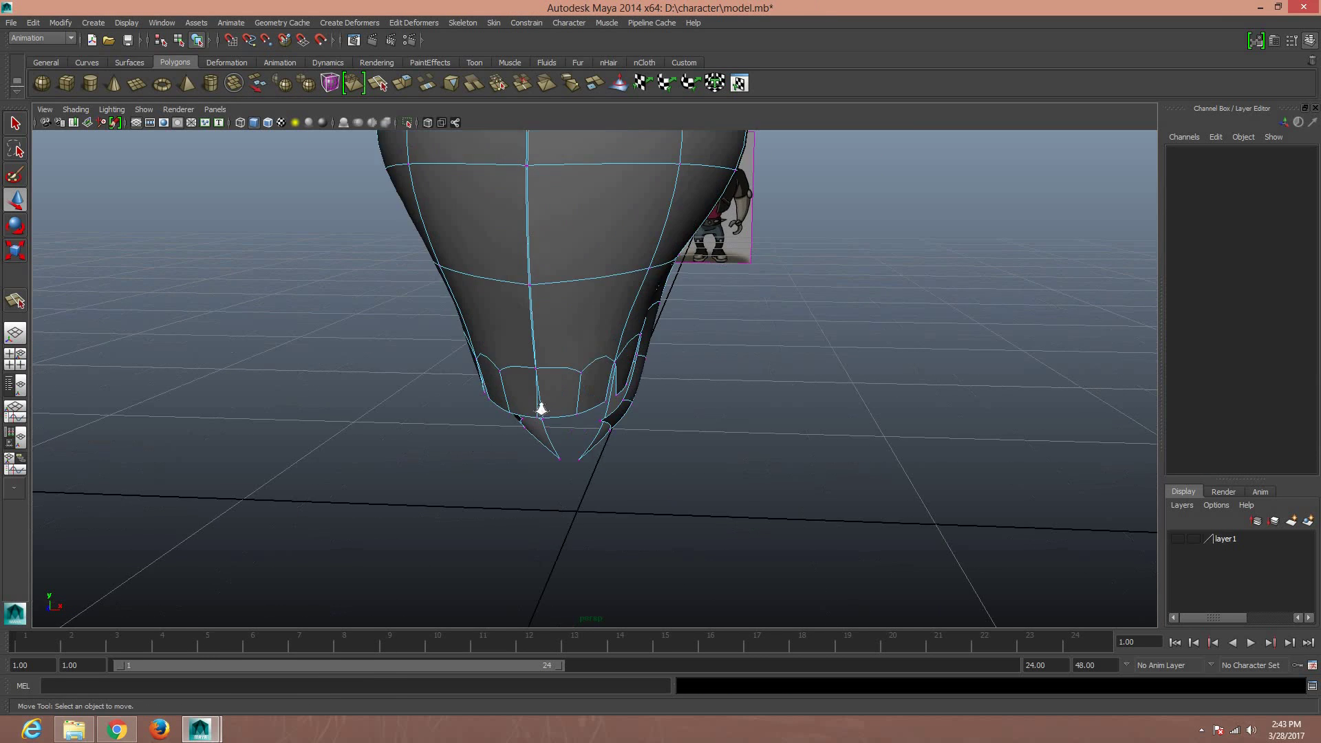
{"action": "scroll", "coordinate": [531, 413], "scroll_direction": "up", "scroll_amount": 2}
{"action": "left_click_drag", "start_coordinate": [554, 410], "coordinate": [587, 383], "text": "alt"}
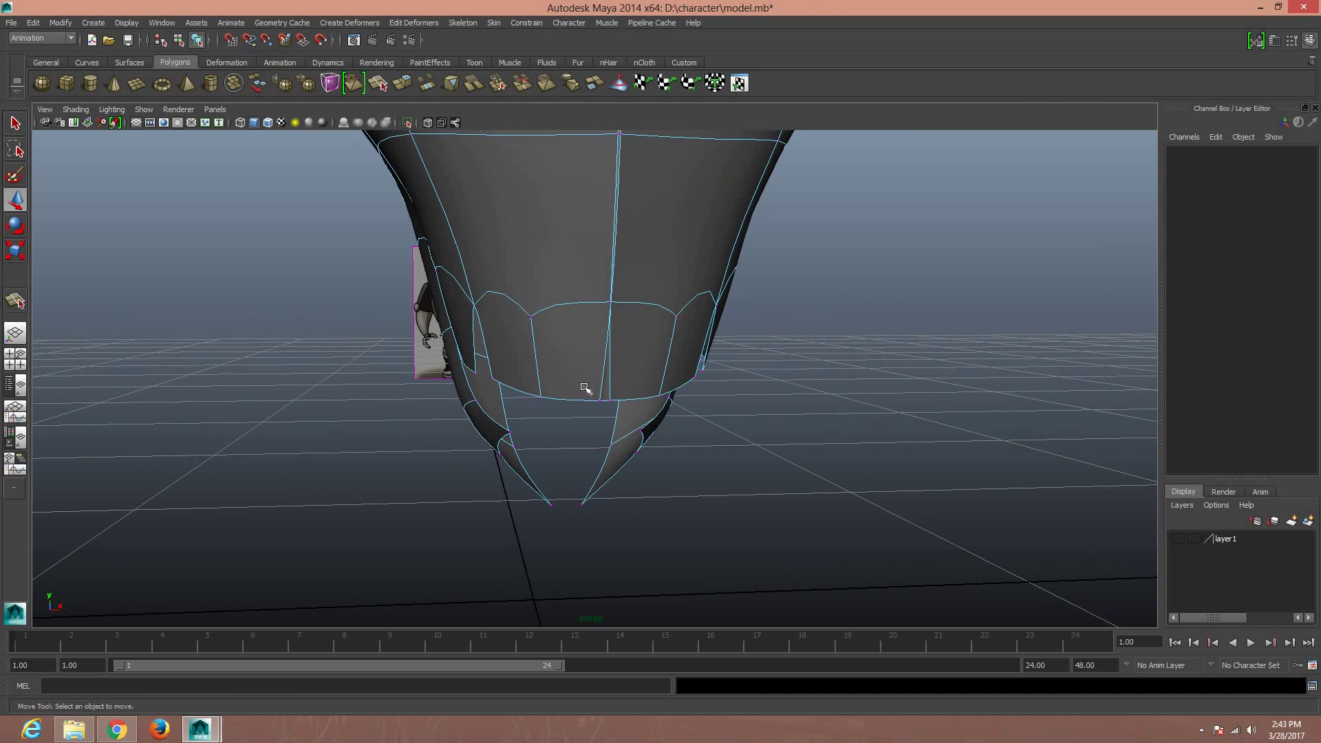
Merge the overlapping vertices along the lower centre seam
{"action": "left_click", "coordinate": [607, 402]}
{"action": "left_click", "coordinate": [520, 84]}
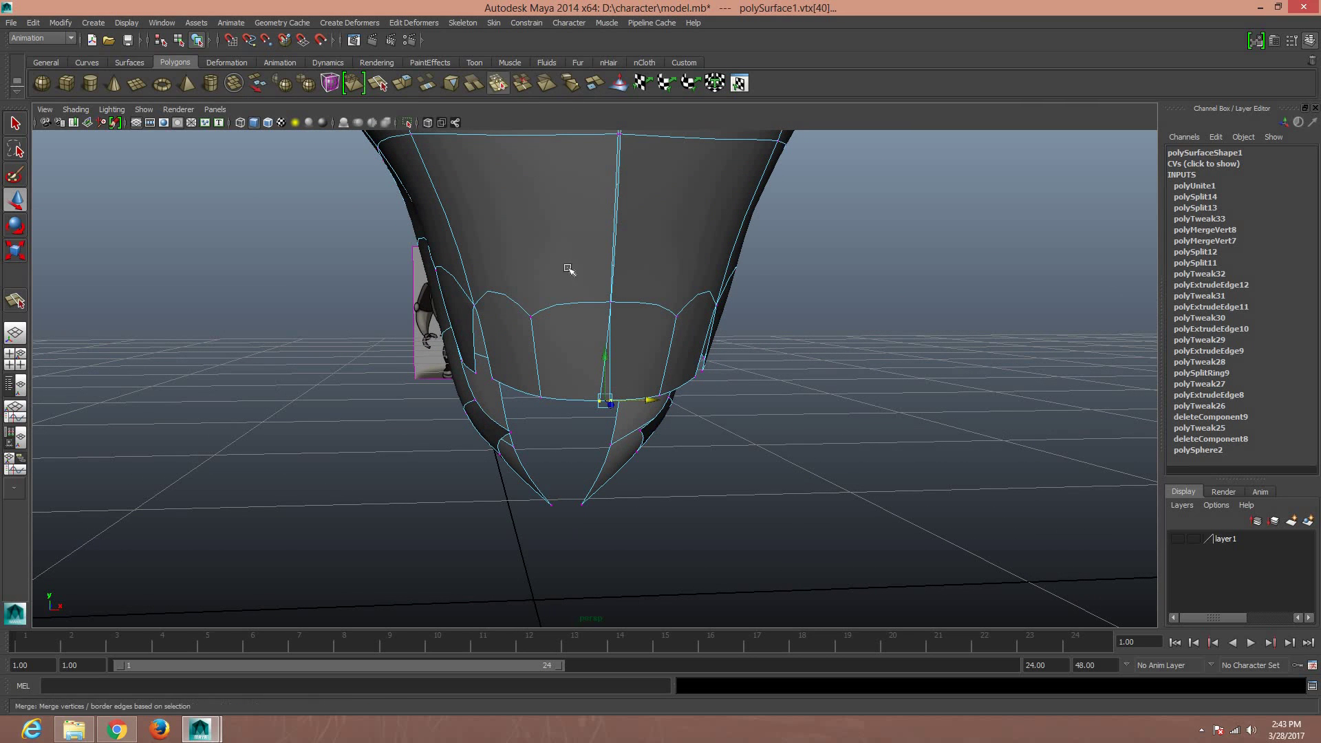
{"action": "left_click_drag", "start_coordinate": [589, 270], "coordinate": [624, 307]}
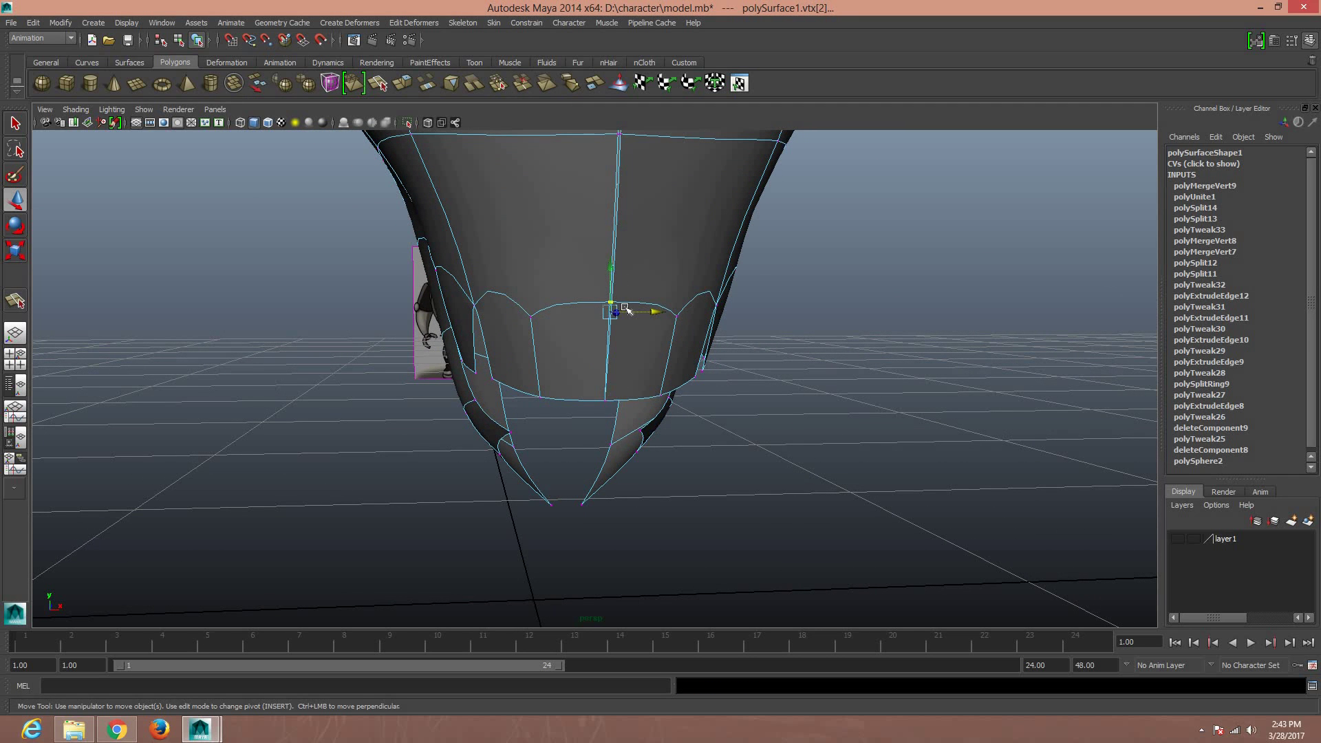
{"action": "right_click_drag", "start_coordinate": [625, 307], "coordinate": [773, 334], "text": "shift"}
{"action": "mouse_move", "coordinate": [773, 333]}
{"action": "middle_mouse_down", "text": "alt"}
{"action": "mouse_move", "coordinate": [793, 472]}
{"action": "mouse_move", "coordinate": [658, 370]}
{"action": "middle_mouse_up", "text": "alt"}
{"action": "left_click", "coordinate": [669, 386]}
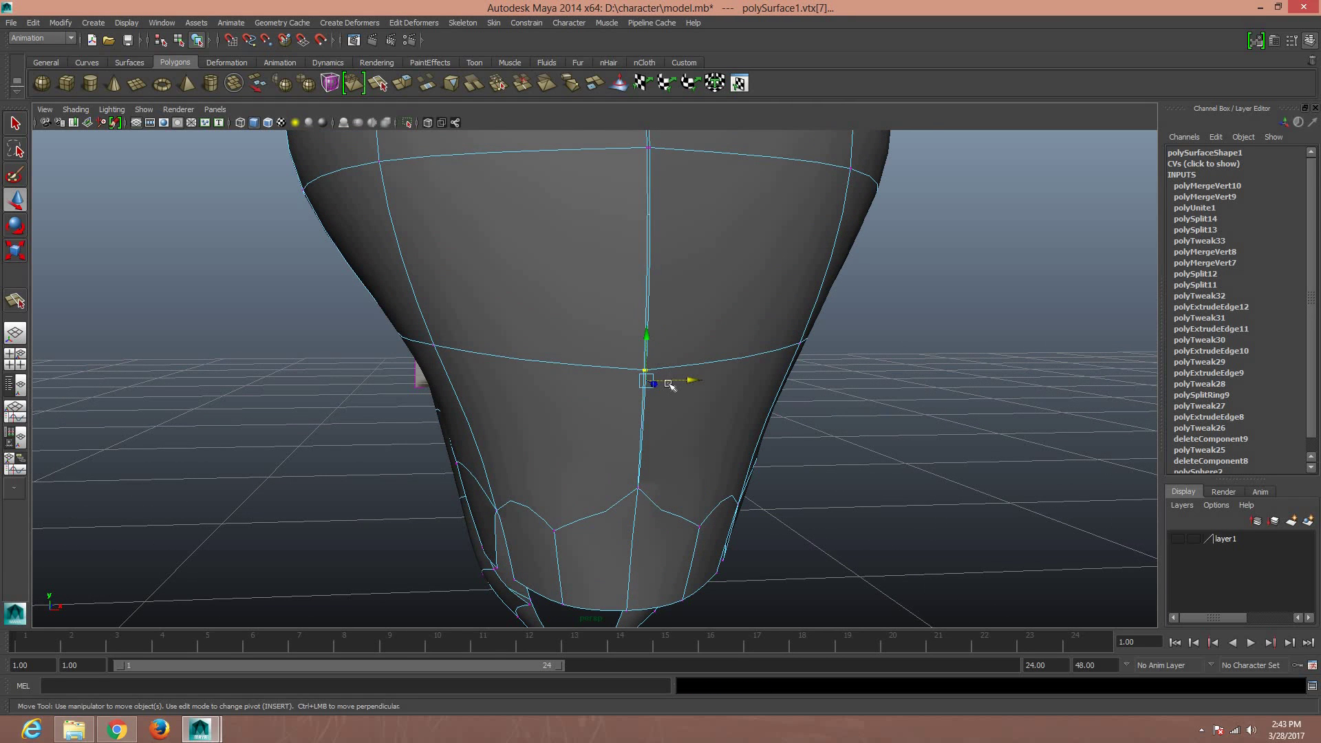
{"action": "key", "text": "g"}
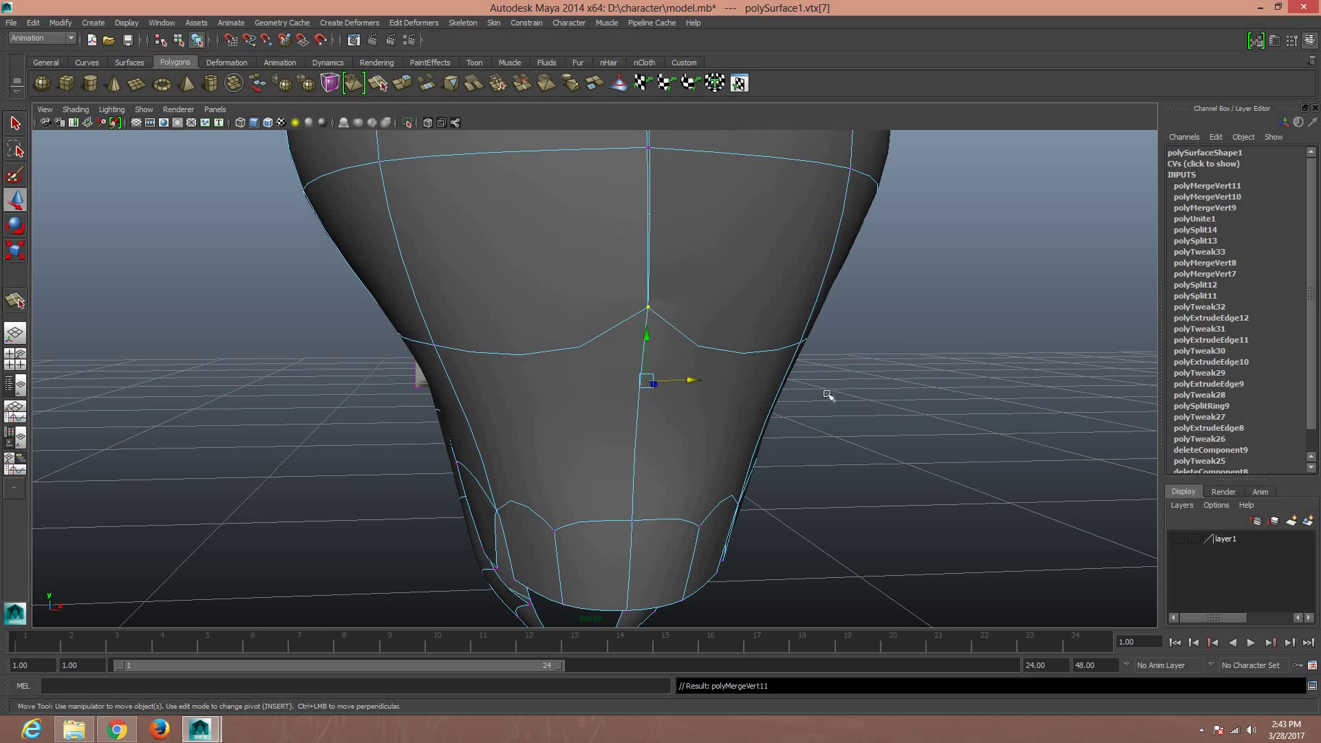
Merge seam vertices further up the head, up to the top centre vertex
{"action": "middle_click_drag", "start_coordinate": [801, 372], "coordinate": [786, 495], "text": "alt"}
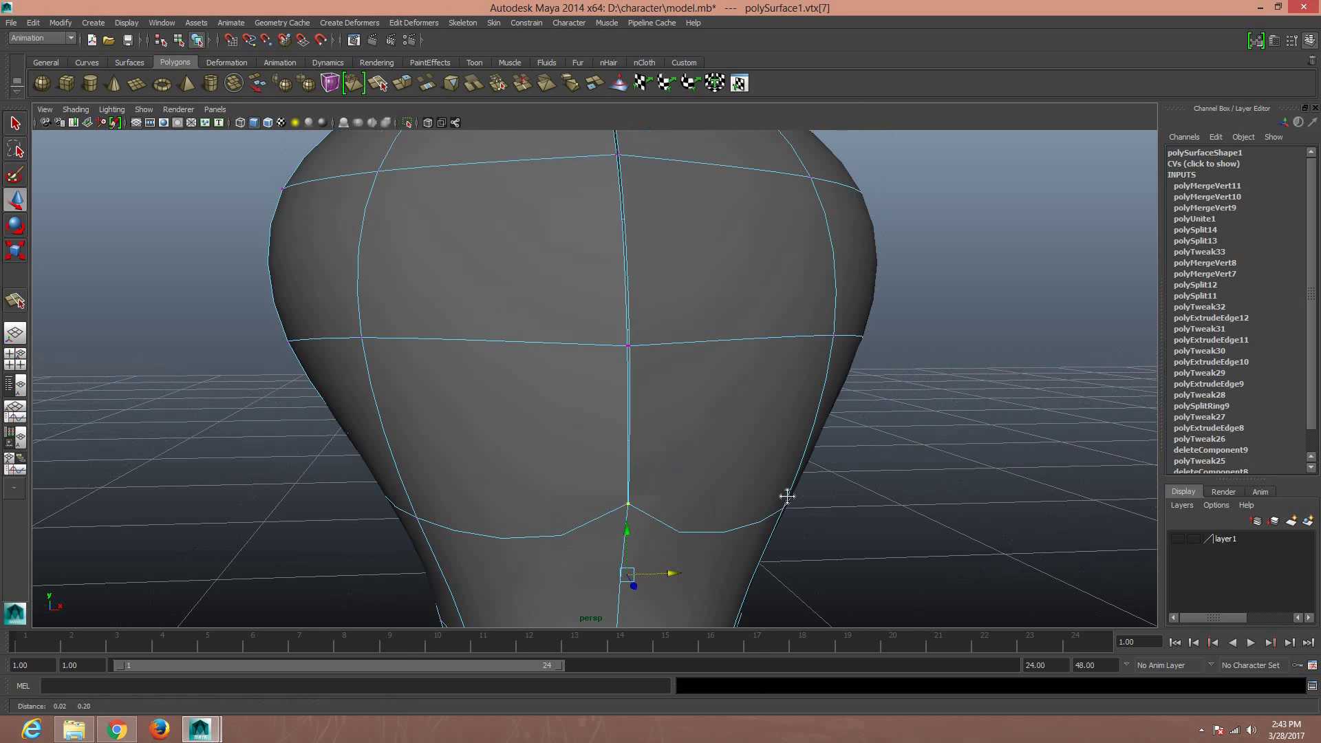
{"action": "left_click", "coordinate": [634, 369]}
{"action": "key", "text": "g"}
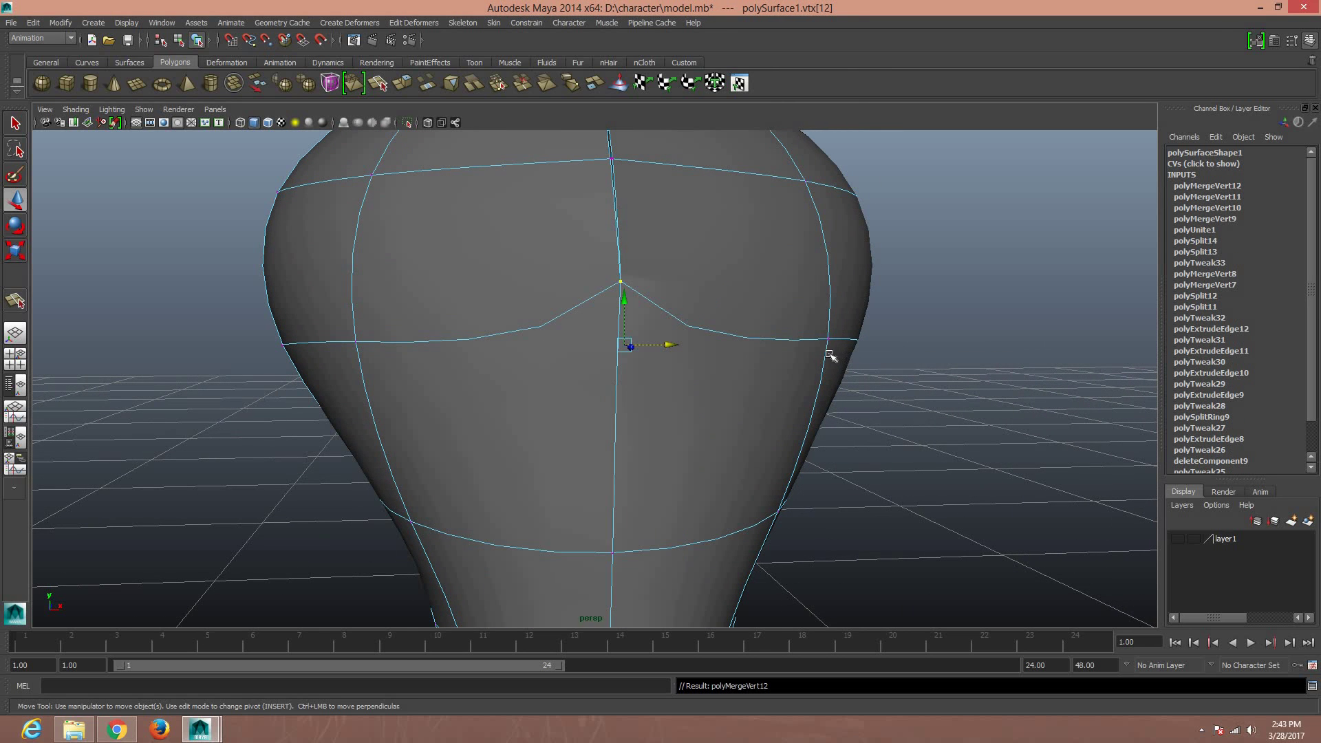
{"action": "left_click_drag", "start_coordinate": [830, 355], "coordinate": [824, 383], "text": "alt"}
{"action": "left_click", "coordinate": [609, 418]}
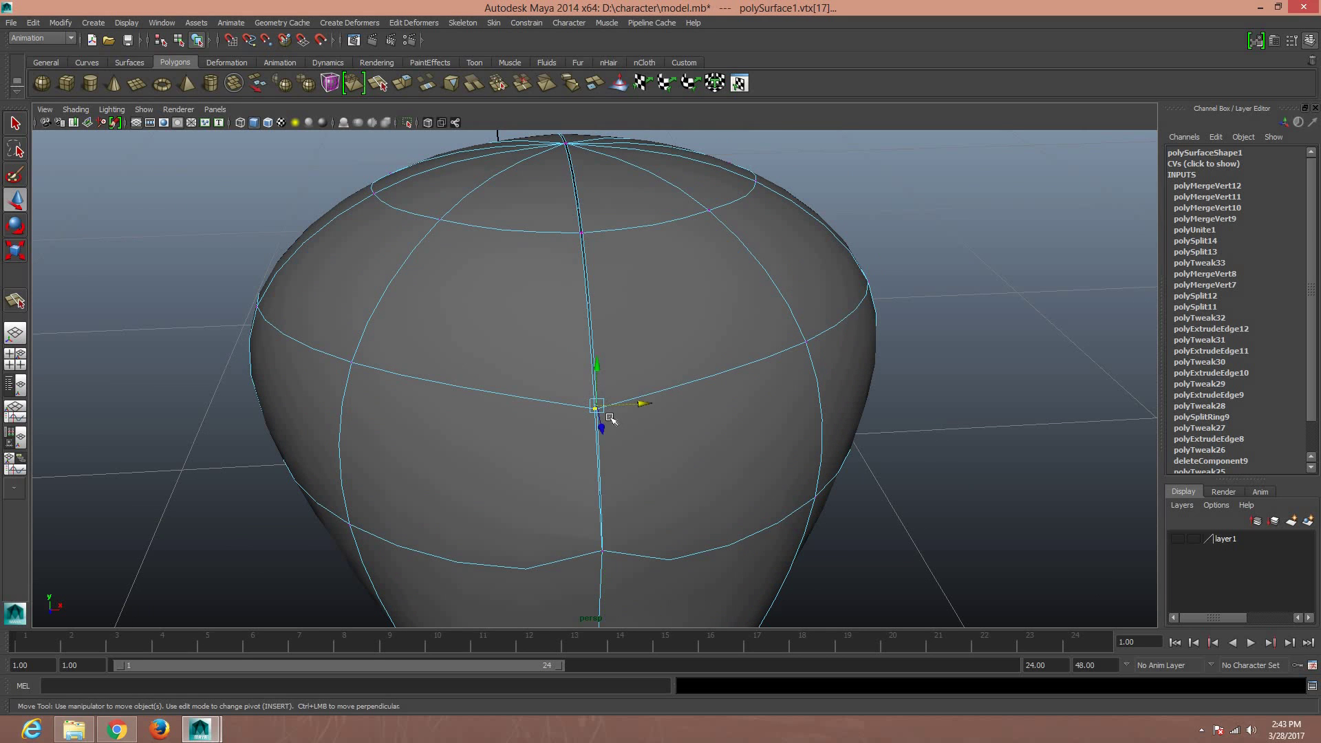
{"action": "key", "text": "g"}
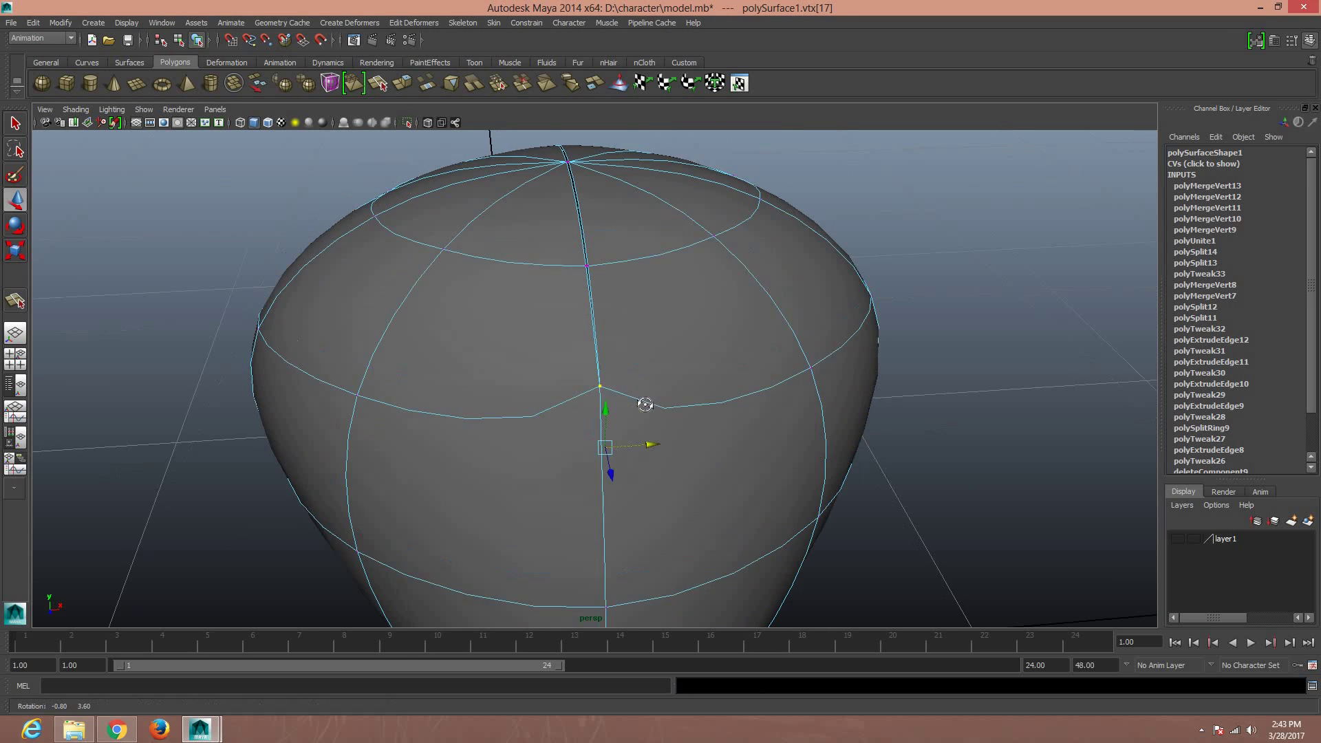
{"action": "left_click_drag", "start_coordinate": [643, 389], "coordinate": [640, 416], "text": "alt"}
{"action": "left_click", "coordinate": [612, 449]}
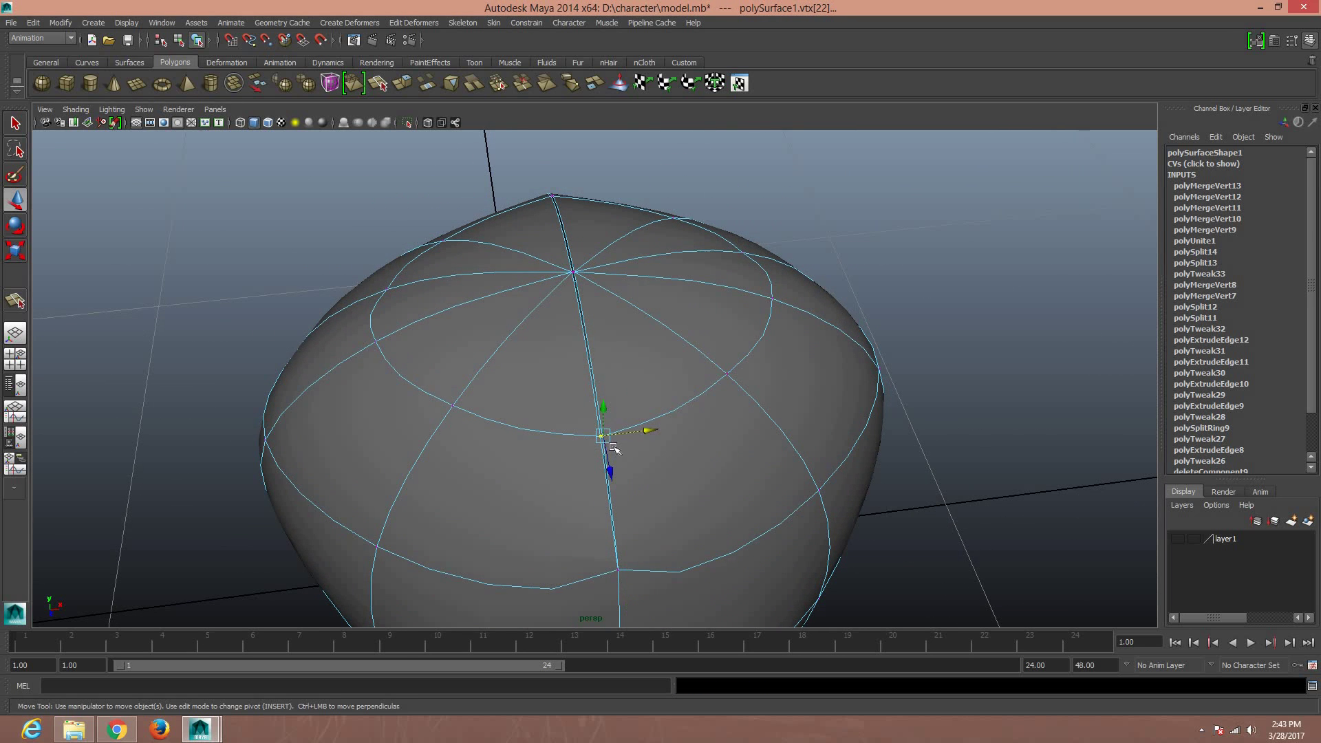
{"action": "key", "text": "g"}
{"action": "left_click", "coordinate": [564, 267]}
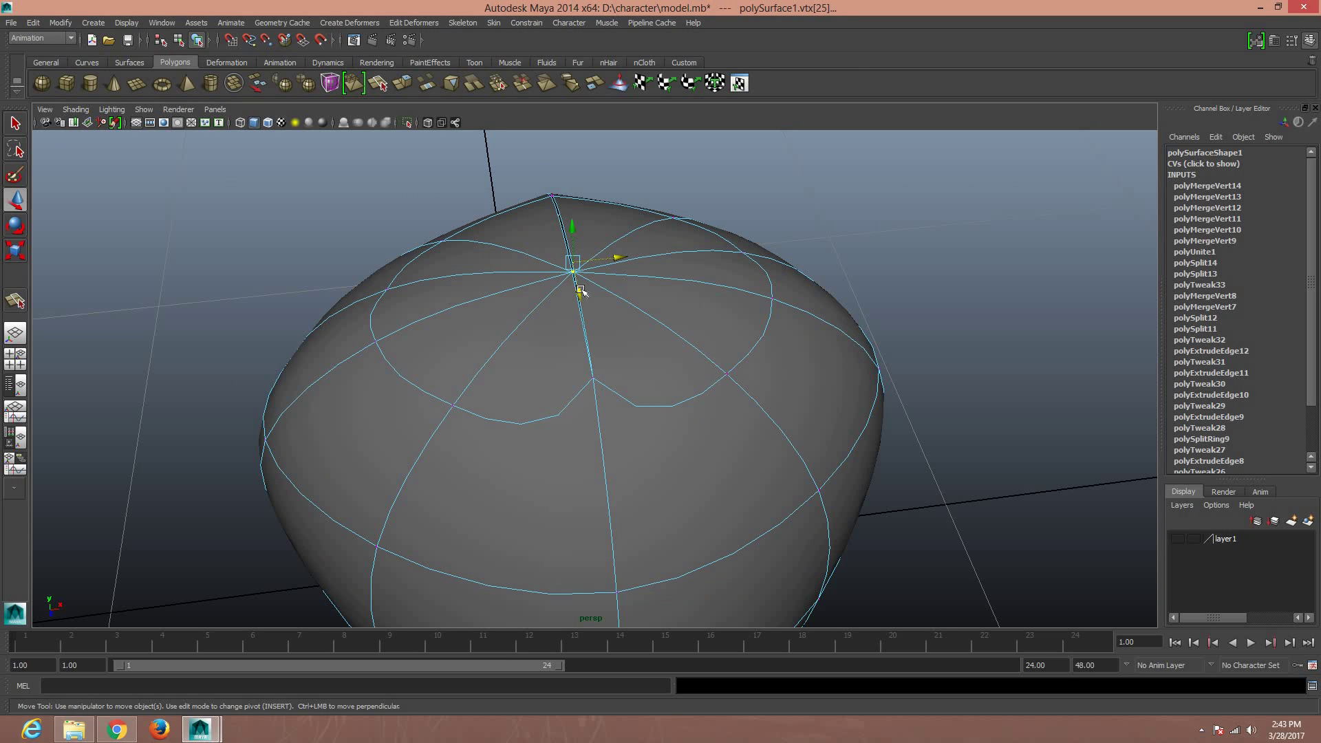
{"action": "key", "text": "g"}
Merge the side vertices and those down the lower front seam to its bottom
{"action": "mouse_move", "coordinate": [577, 365]}
{"action": "left_mouse_down", "text": "alt"}
{"action": "mouse_move", "coordinate": [716, 407]}
{"action": "mouse_move", "coordinate": [761, 404]}
{"action": "mouse_move", "coordinate": [608, 318]}
{"action": "left_mouse_up", "text": "alt"}
{"action": "left_click", "coordinate": [627, 337]}
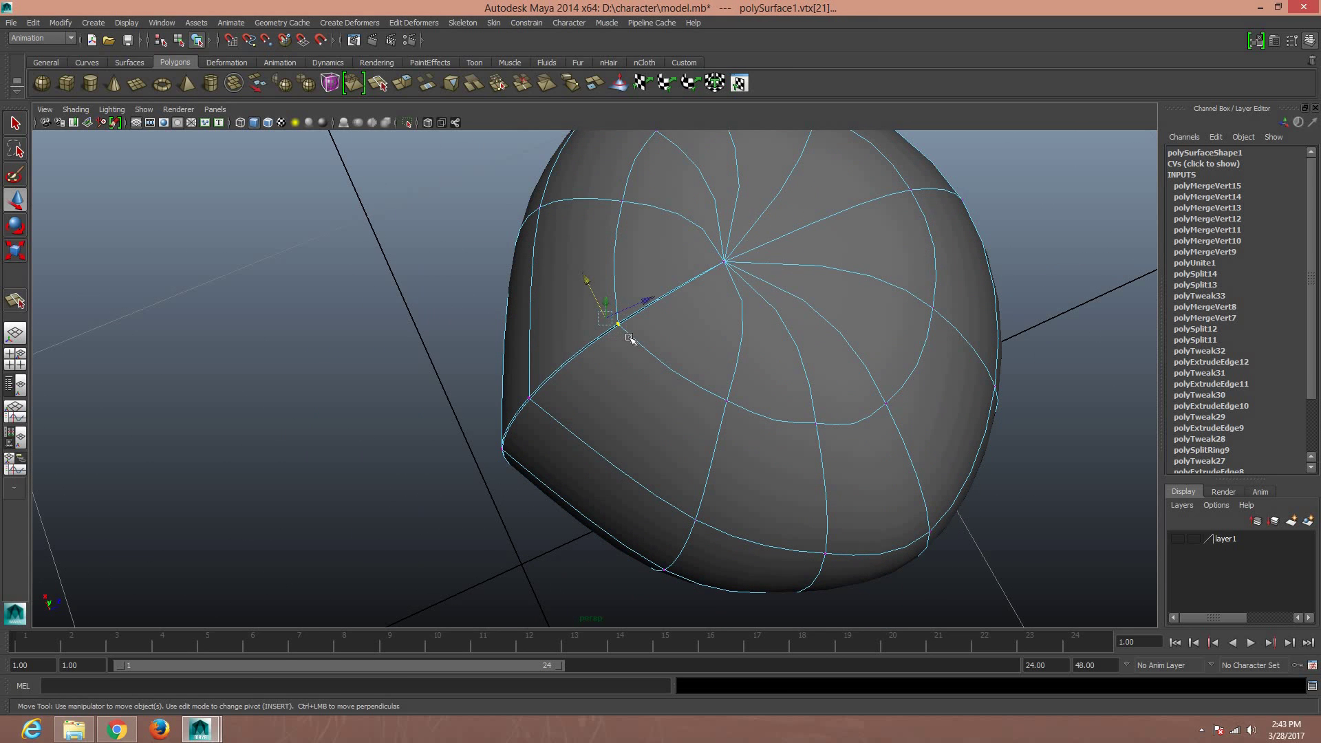
{"action": "key", "text": "g"}
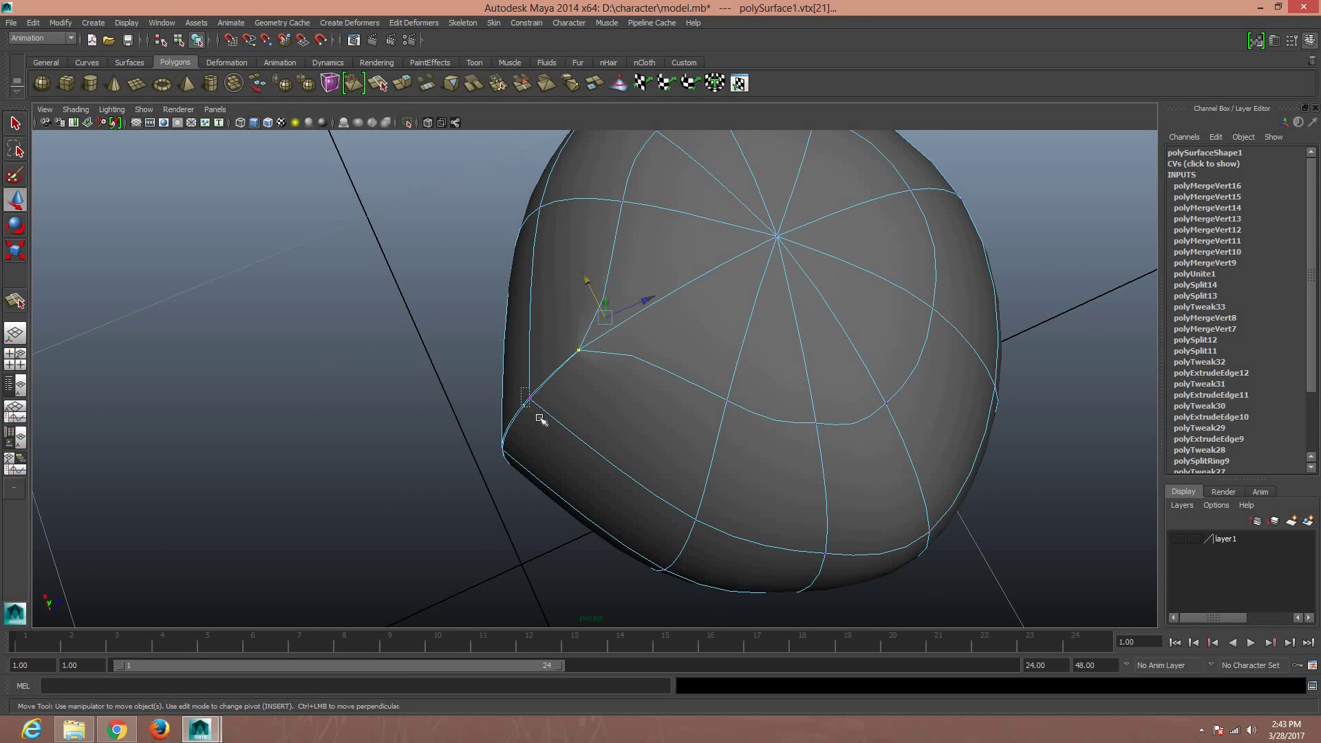
{"action": "left_click", "coordinate": [524, 390]}
{"action": "key", "text": "g"}
{"action": "mouse_move", "coordinate": [581, 417]}
{"action": "left_mouse_down", "text": "alt"}
{"action": "mouse_move", "coordinate": [556, 411]}
{"action": "mouse_move", "coordinate": [576, 441]}
{"action": "left_mouse_up", "text": "alt"}
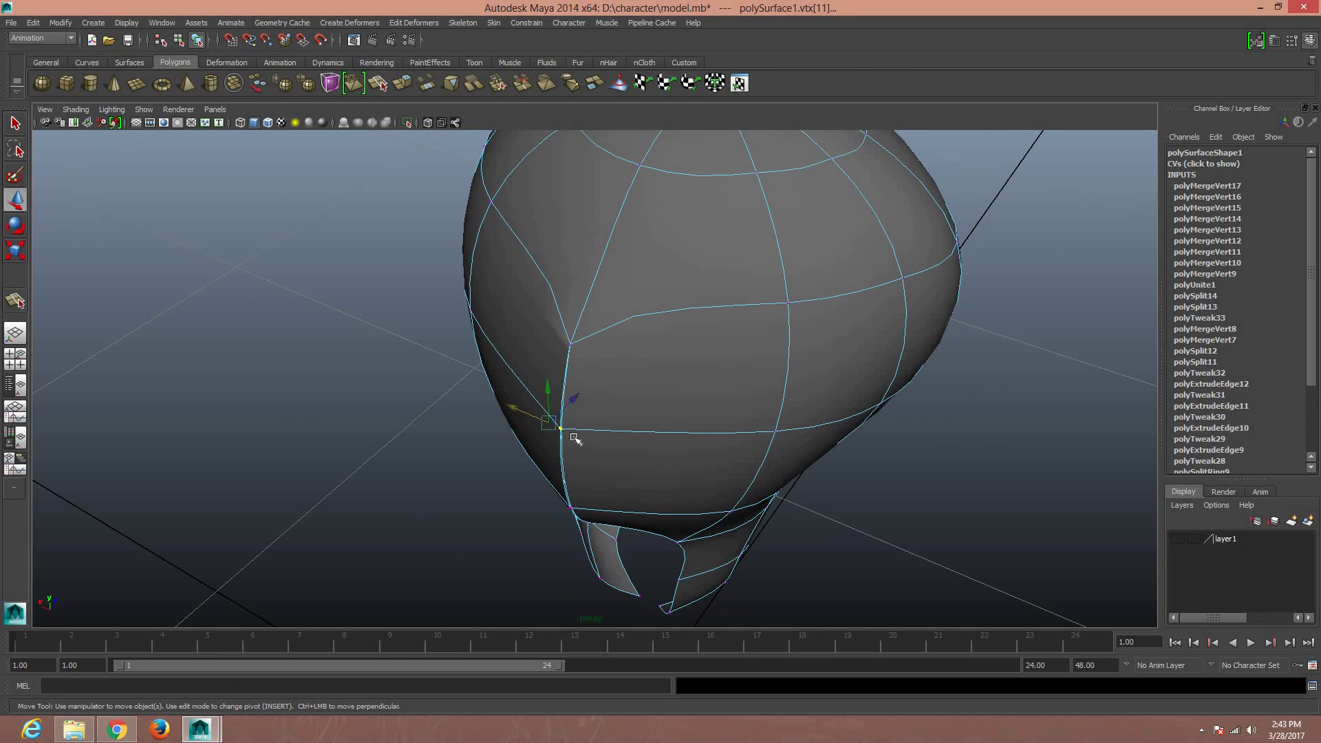
{"action": "key", "text": "g"}
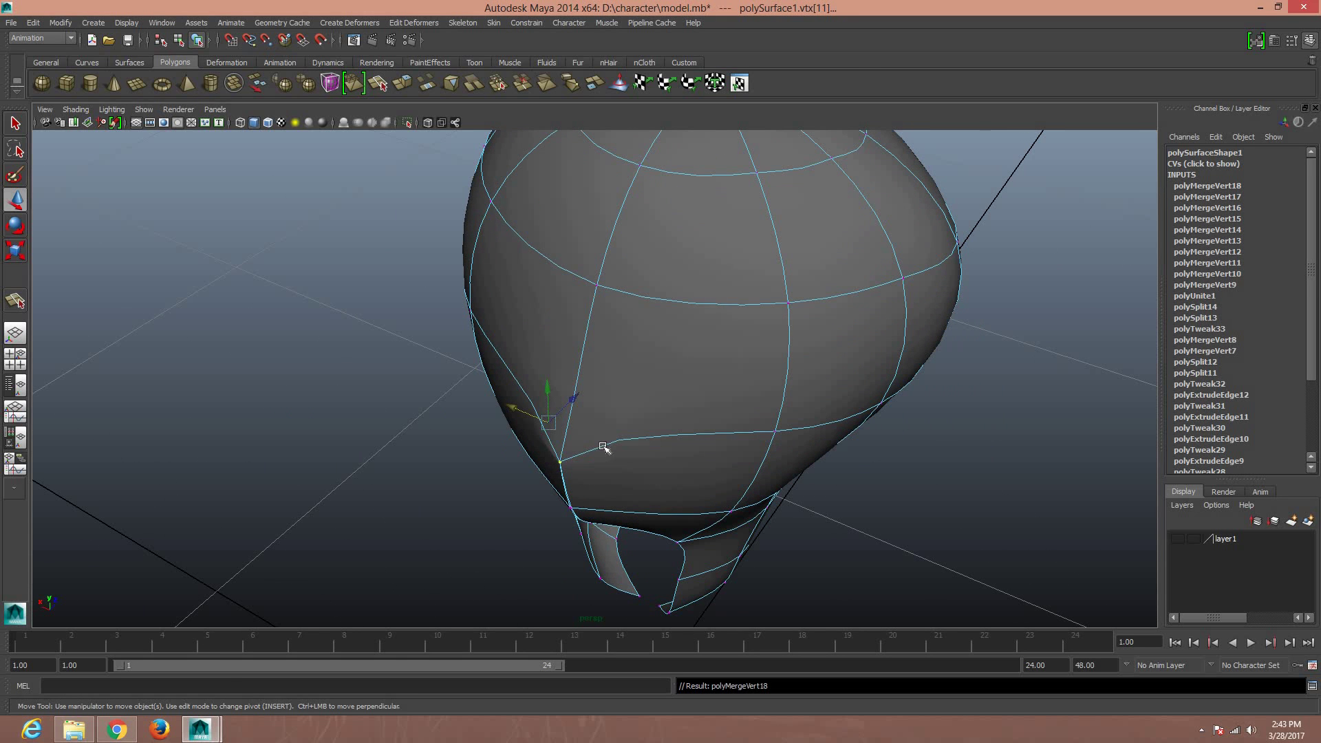
{"action": "mouse_move", "coordinate": [603, 447]}
{"action": "left_mouse_down", "text": "alt"}
{"action": "mouse_move", "coordinate": [625, 421]}
{"action": "mouse_move", "coordinate": [604, 448]}
{"action": "left_mouse_up", "text": "alt"}
{"action": "left_click", "coordinate": [604, 491]}
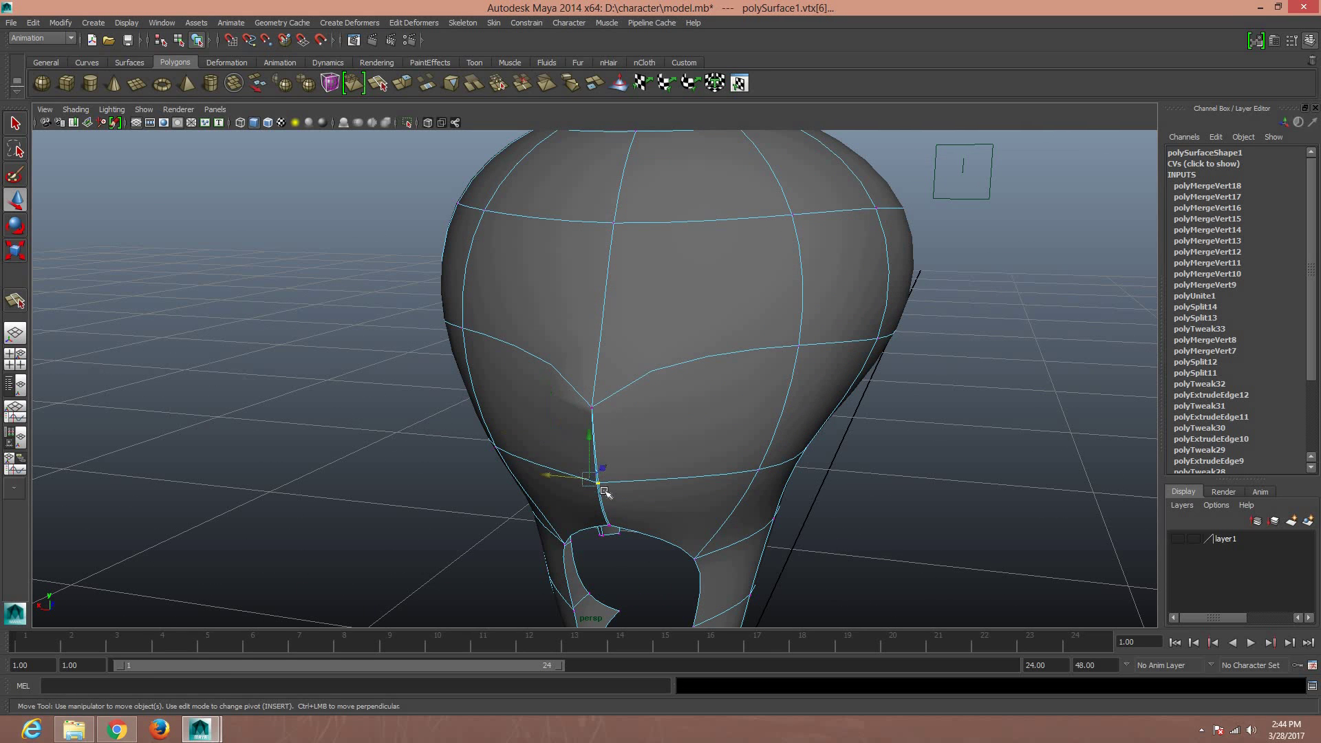
{"action": "key", "text": "g"}
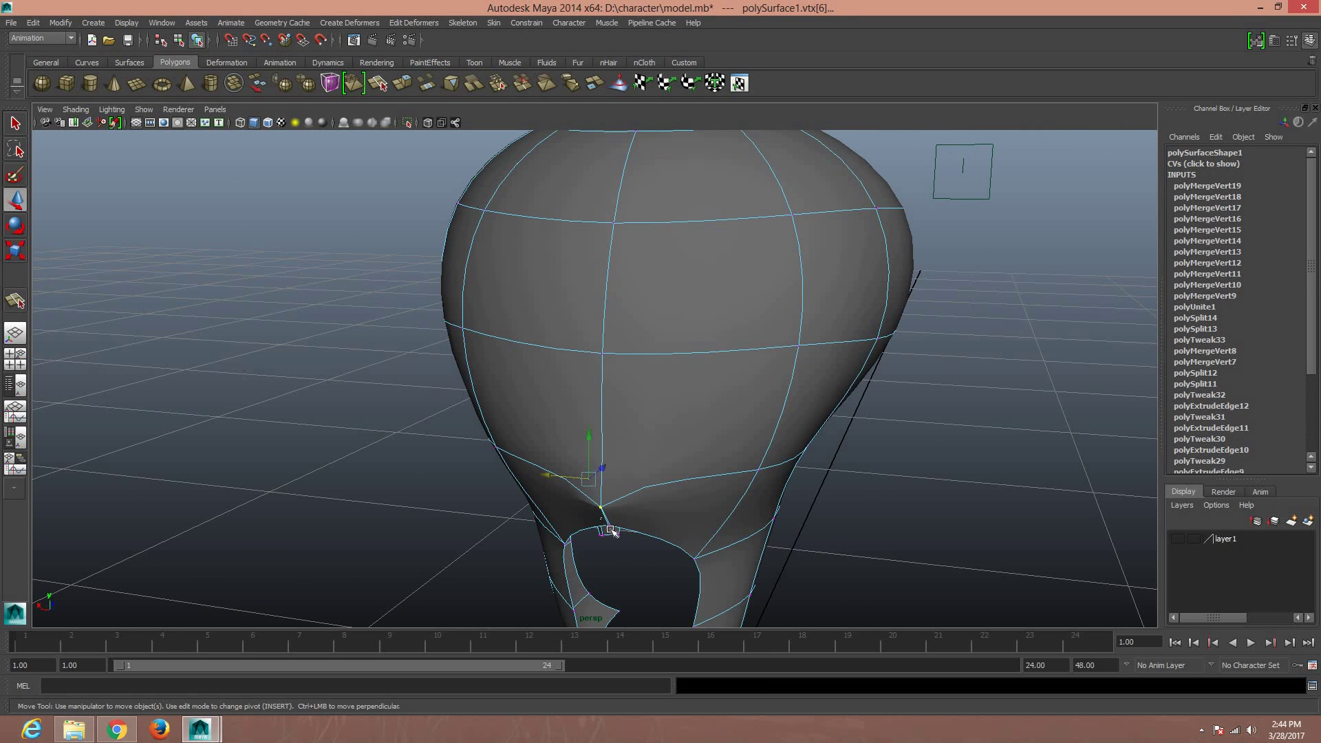
{"action": "left_click", "coordinate": [611, 529]}
{"action": "key", "text": "g"}
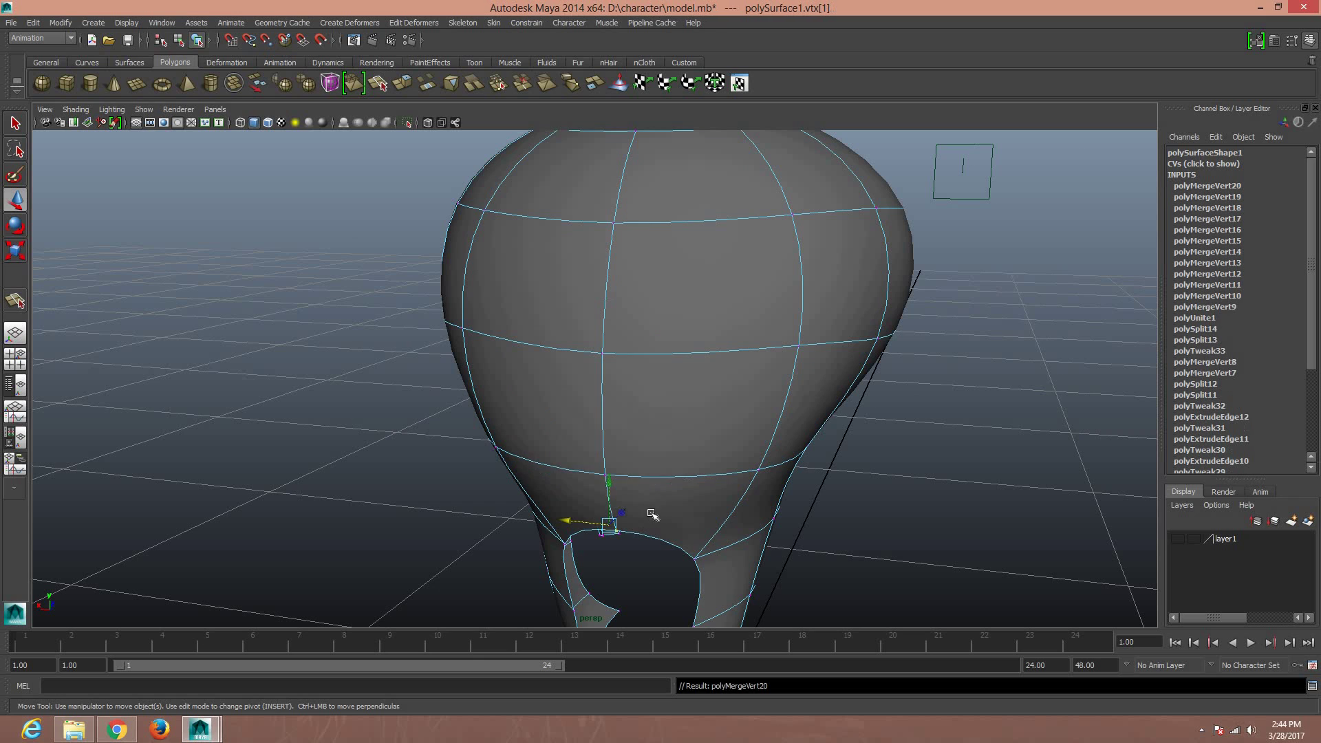
Select a vertex on the head's lower side and orbit to a frontal angle
{"action": "scroll", "coordinate": [716, 448], "scroll_direction": "down", "scroll_amount": 5}
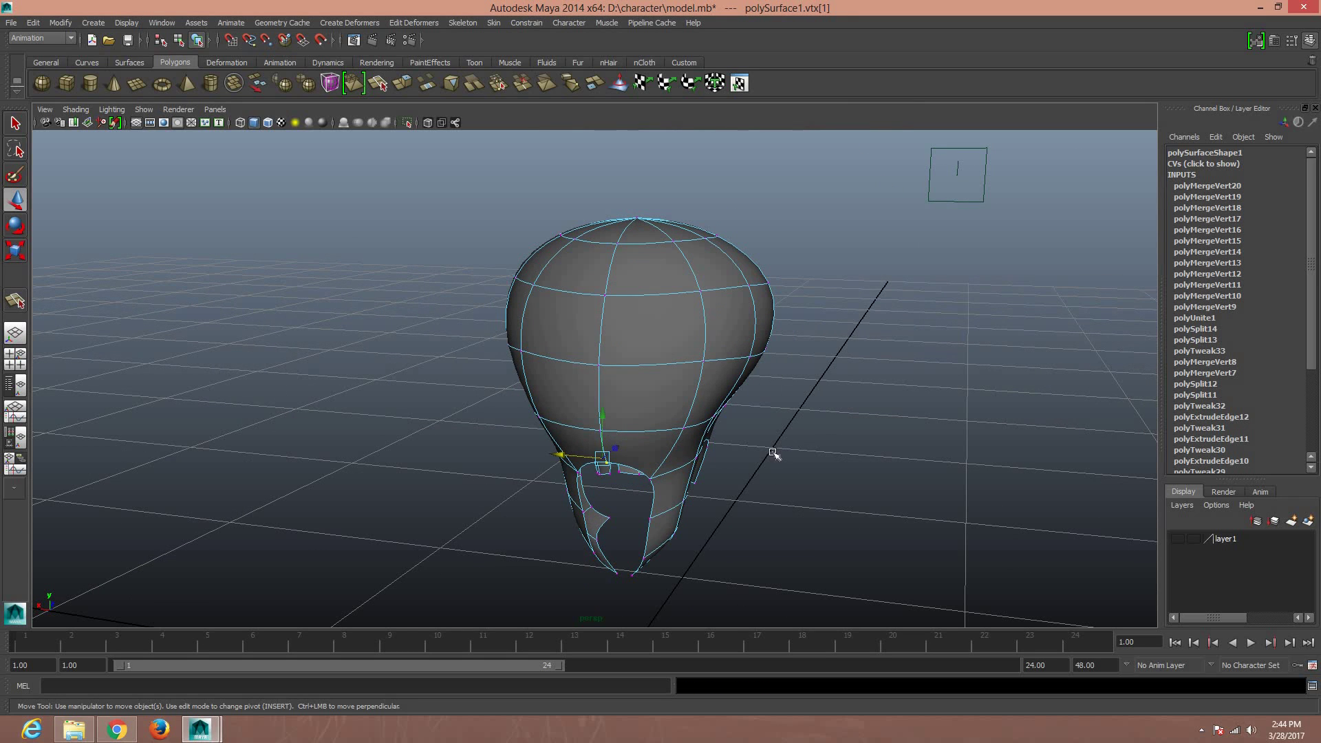
{"action": "mouse_move", "coordinate": [773, 453]}
{"action": "left_mouse_down", "text": "alt"}
{"action": "mouse_move", "coordinate": [300, 433]}
{"action": "mouse_move", "coordinate": [544, 391]}
{"action": "left_mouse_up", "text": "alt"}
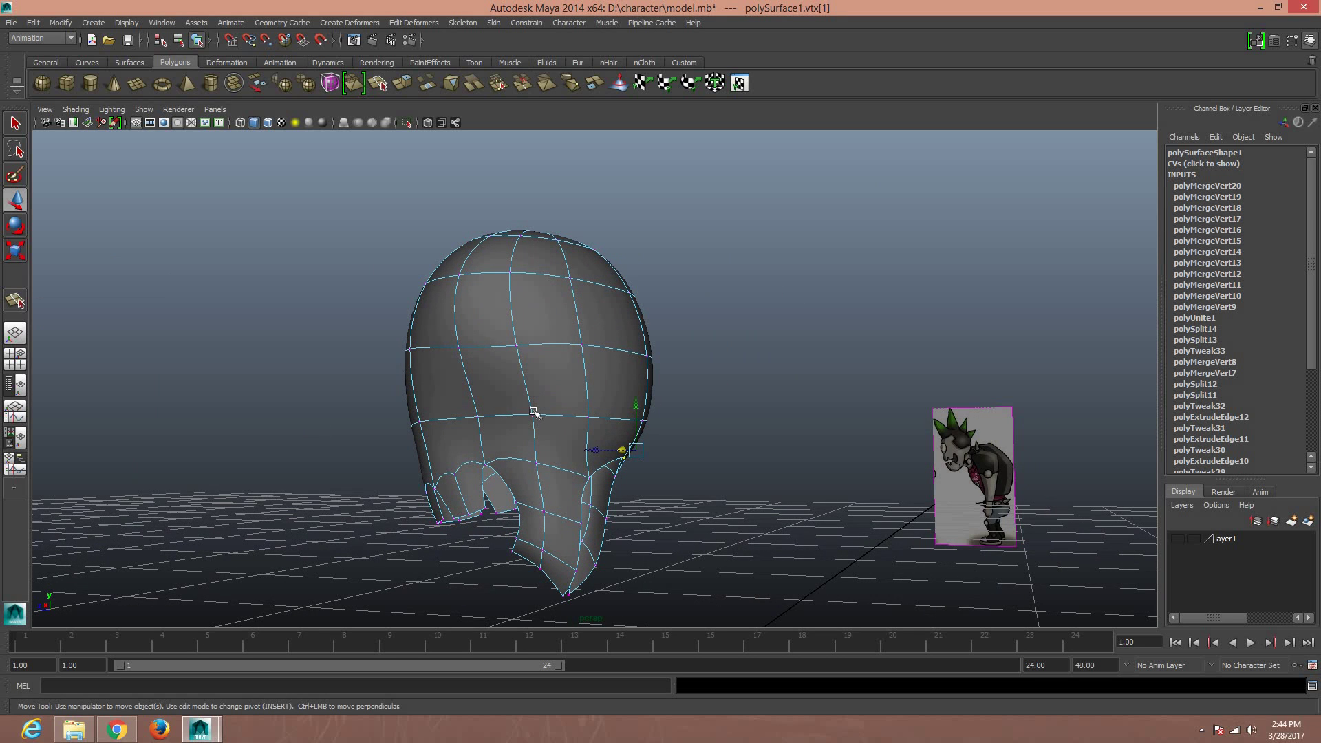
{"action": "left_click", "coordinate": [533, 411]}
{"action": "mouse_move", "coordinate": [675, 419]}
{"action": "left_mouse_down", "text": "alt"}
{"action": "mouse_move", "coordinate": [466, 433]}
{"action": "mouse_move", "coordinate": [593, 445]}
{"action": "mouse_move", "coordinate": [406, 426]}
{"action": "left_mouse_up", "text": "alt"}
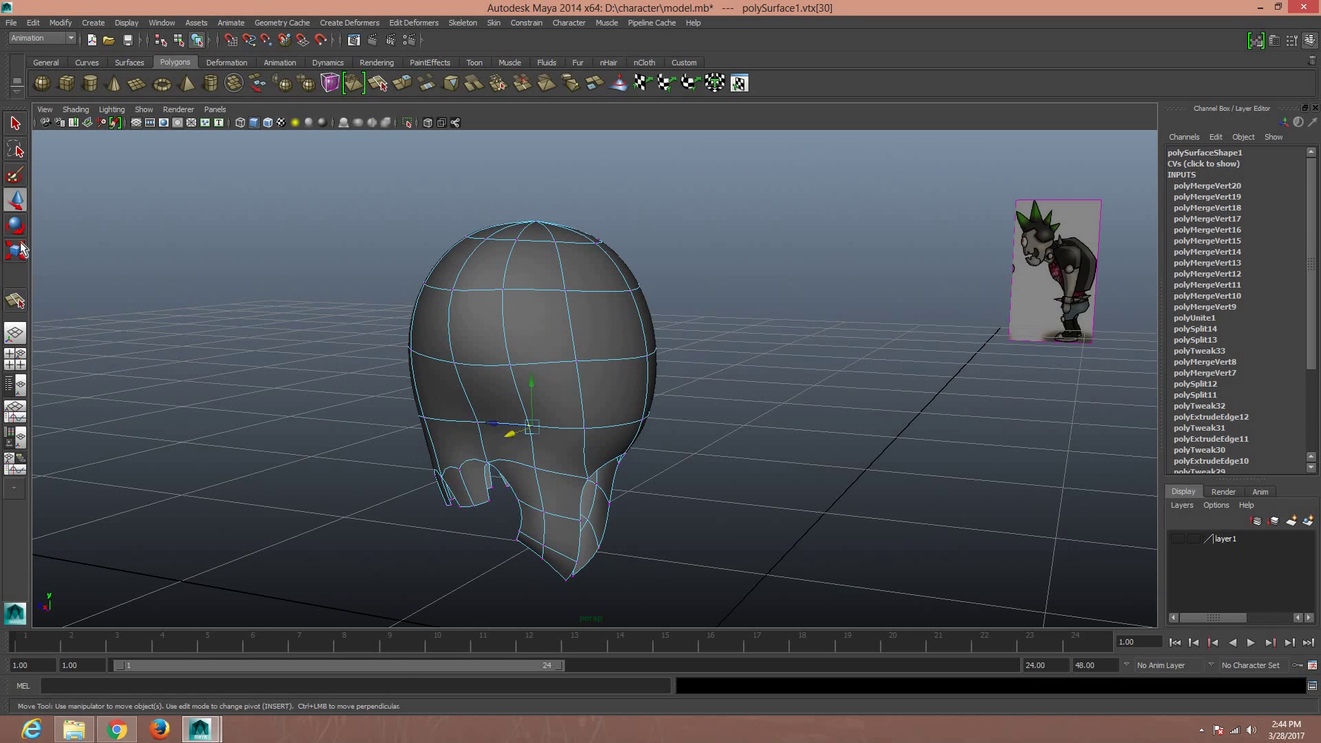
Enable Move Tool reflection across X and move a lower-ring vertex with its mirror
{"action": "double_click", "coordinate": [16, 200]}
{"action": "scroll", "coordinate": [134, 410], "scroll_direction": "down", "scroll_amount": 3}
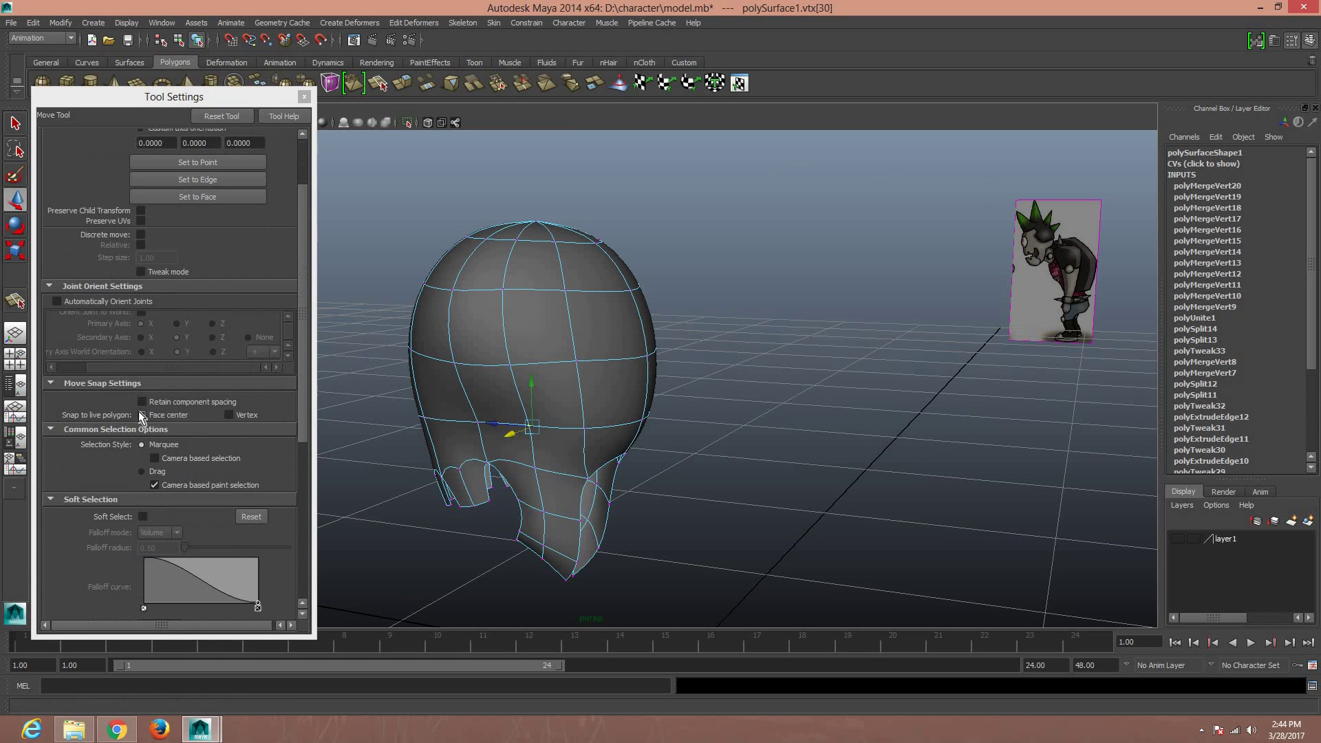
{"action": "scroll", "coordinate": [141, 420], "scroll_direction": "down", "scroll_amount": 3}
{"action": "scroll", "coordinate": [156, 451], "scroll_direction": "down", "scroll_amount": 3}
{"action": "left_click", "coordinate": [143, 475]}
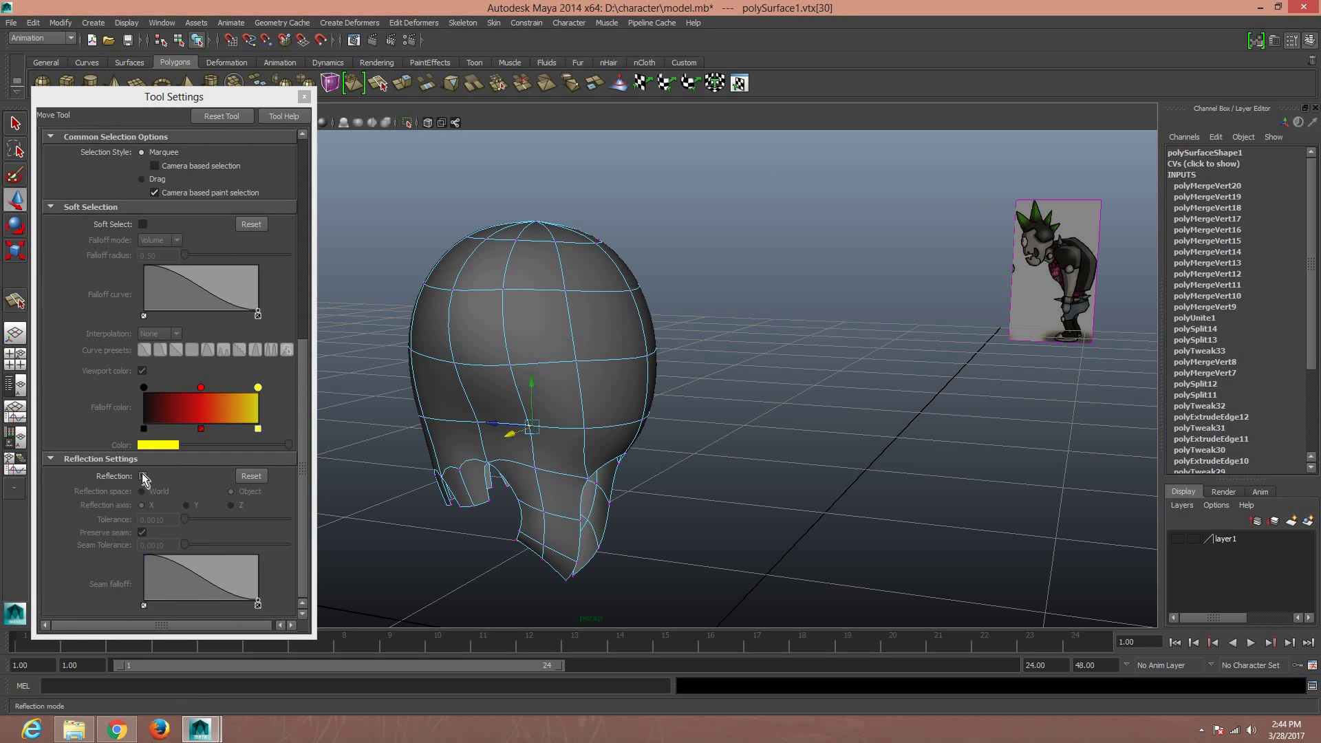
{"action": "left_click_drag", "start_coordinate": [505, 441], "coordinate": [474, 425]}
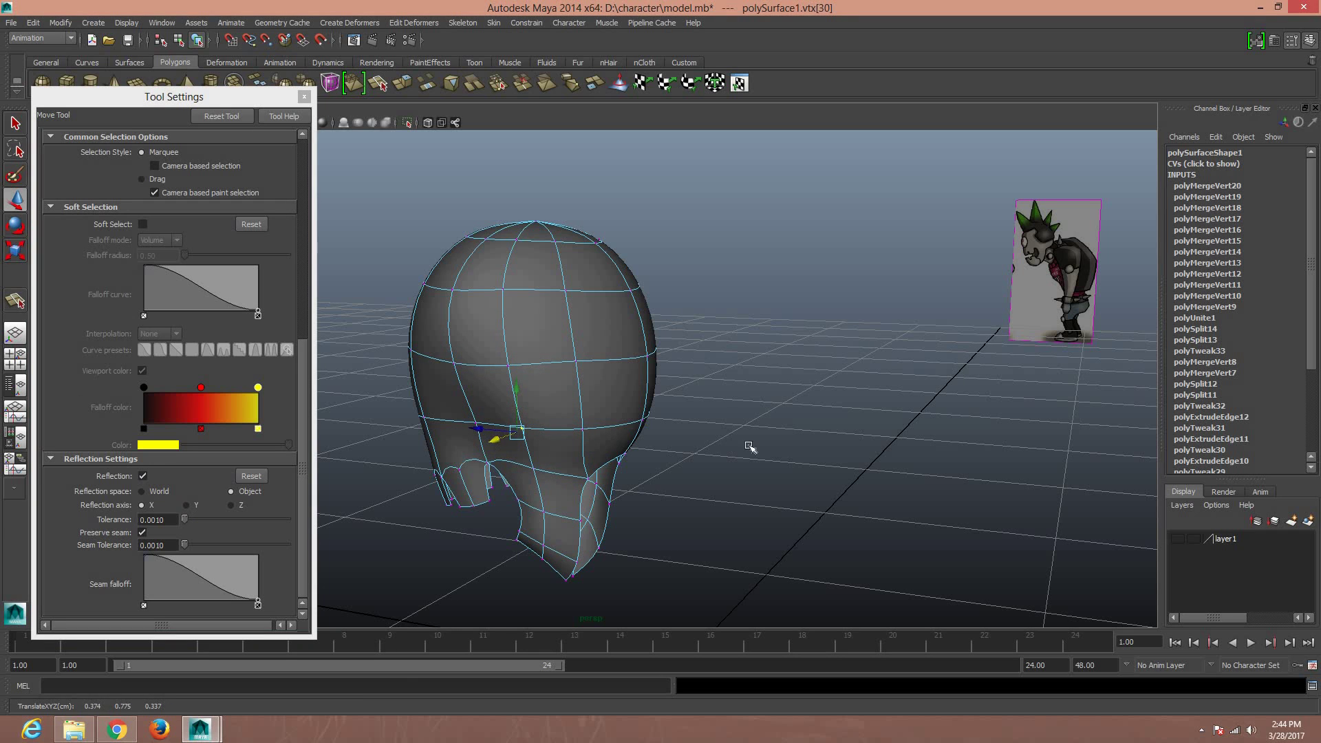
Nudge another lower-ring vertex symmetrically, then turn reflection off and close Tool Settings
{"action": "left_click", "coordinate": [605, 448]}
{"action": "left_click", "coordinate": [473, 421]}
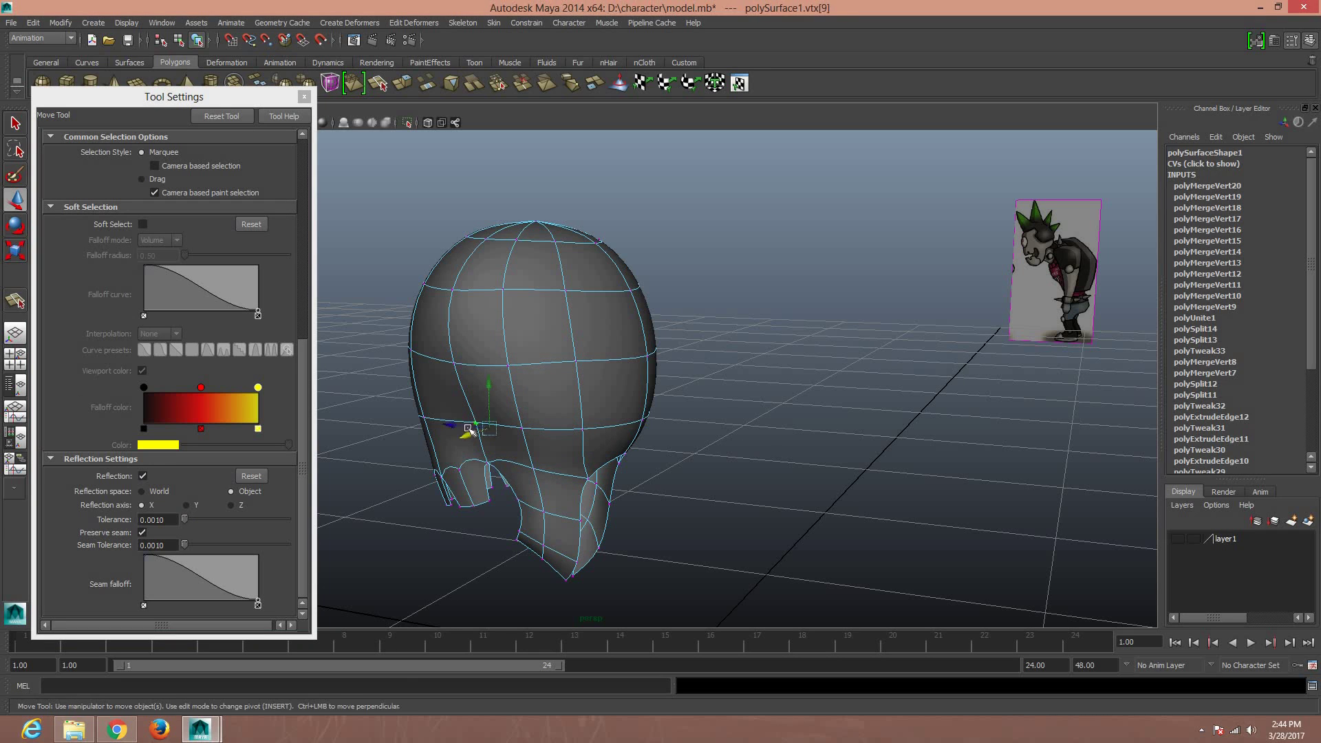
{"action": "left_click_drag", "start_coordinate": [475, 424], "coordinate": [488, 446]}
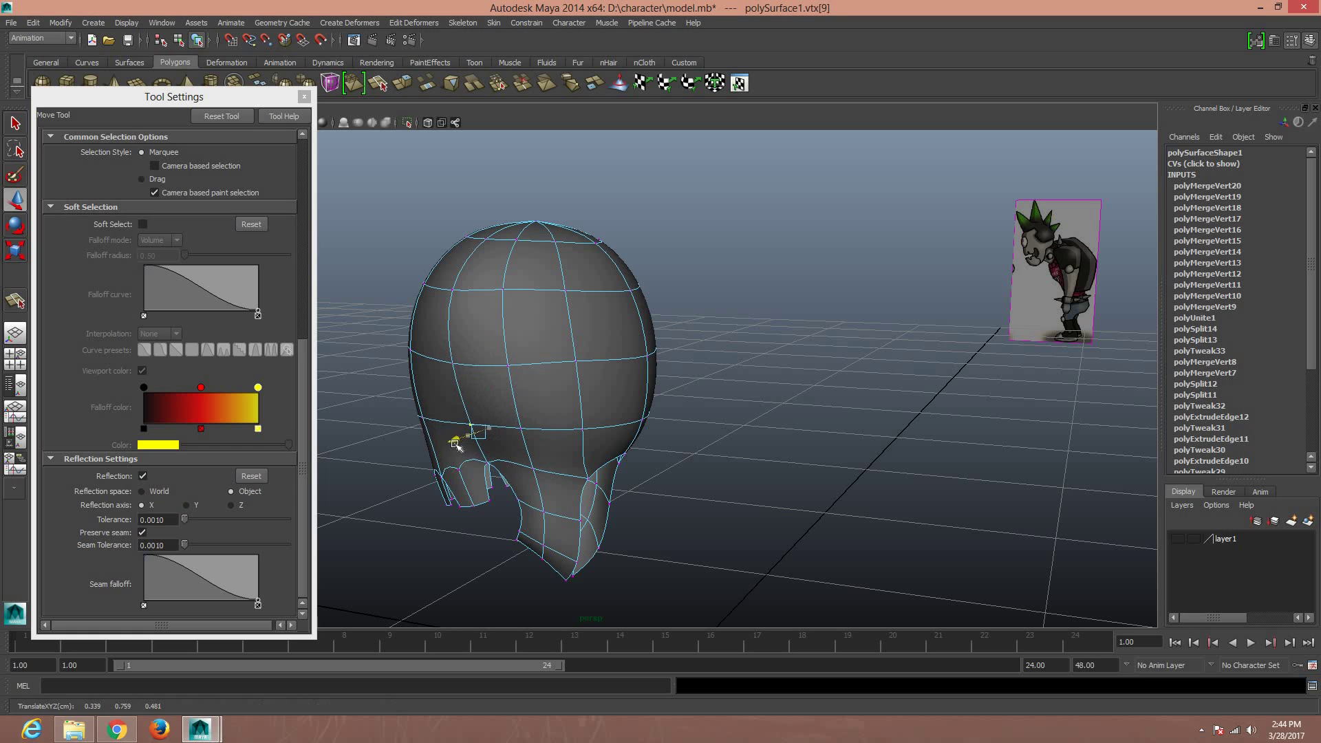
{"action": "mouse_move", "coordinate": [700, 436]}
{"action": "left_mouse_down", "text": "alt"}
{"action": "mouse_move", "coordinate": [495, 177]}
{"action": "mouse_move", "coordinate": [481, 436]}
{"action": "mouse_move", "coordinate": [702, 436]}
{"action": "mouse_move", "coordinate": [688, 444]}
{"action": "left_mouse_up", "text": "alt"}
{"action": "left_click", "coordinate": [688, 445]}
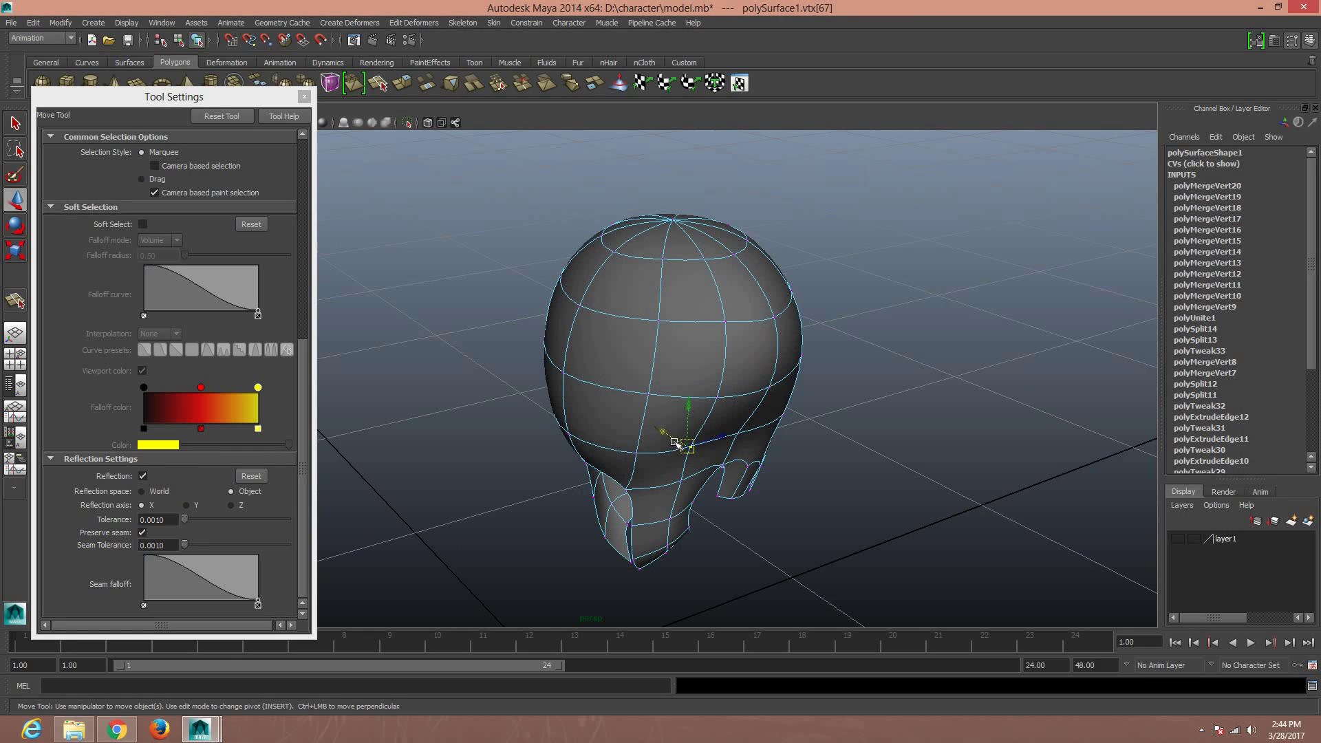
{"action": "left_click", "coordinate": [143, 475]}
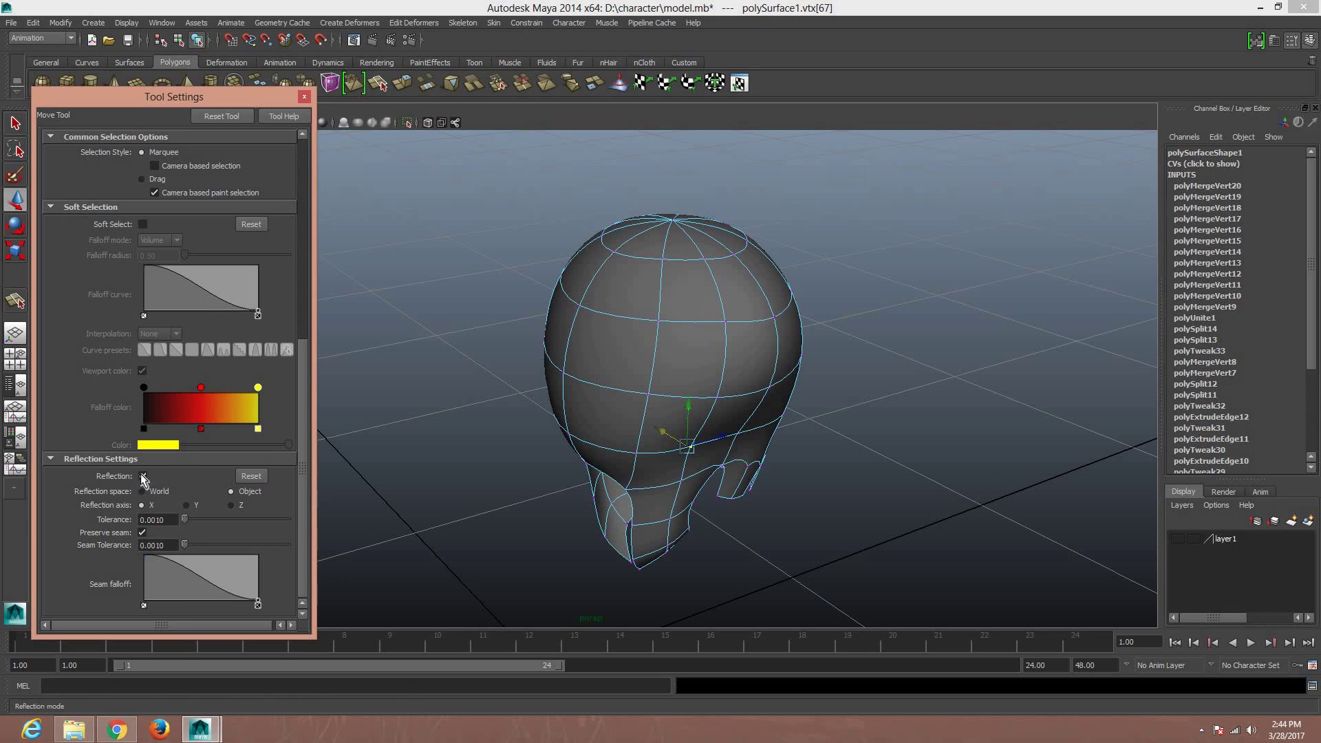
{"action": "left_click", "coordinate": [304, 96]}
Pull vertex vtx[53] on the side of the head down and outward, then return to object mode
{"action": "left_click", "coordinate": [734, 440]}
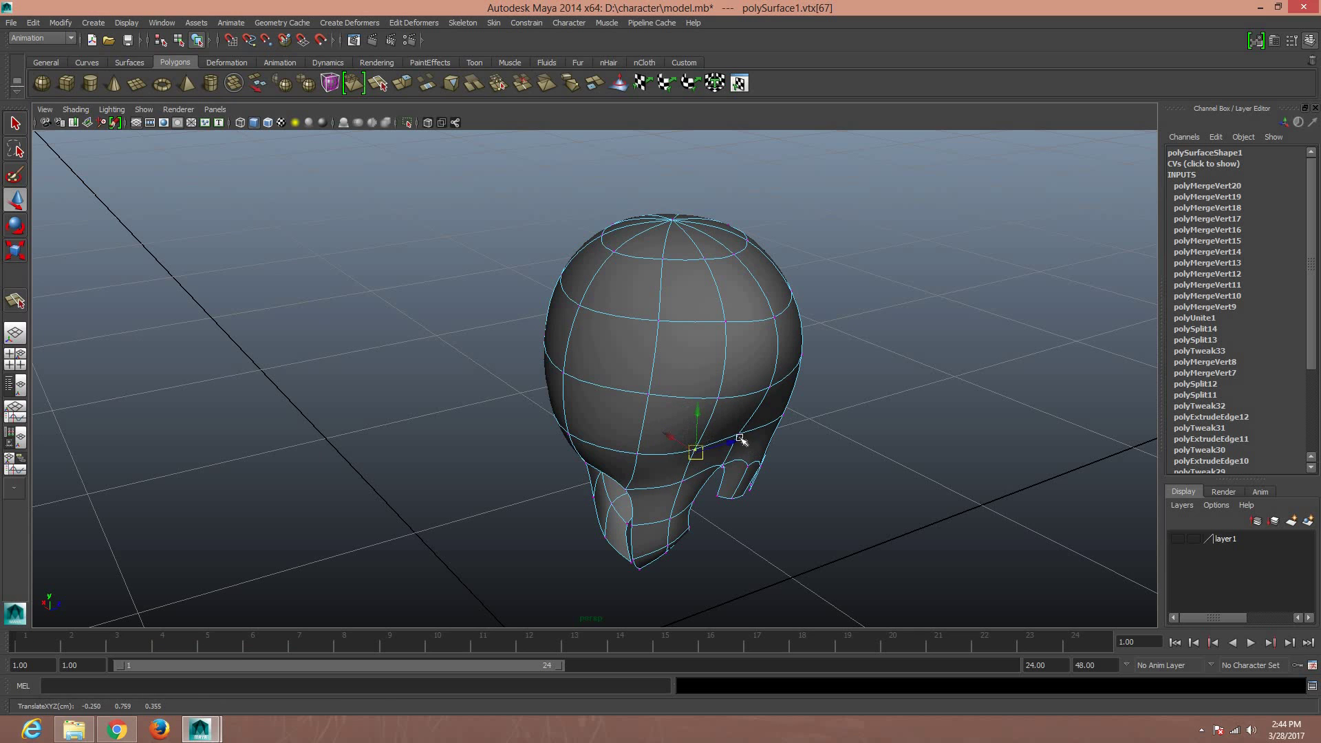
{"action": "mouse_move", "coordinate": [729, 440]}
{"action": "left_mouse_down"}
{"action": "mouse_move", "coordinate": [738, 453]}
{"action": "mouse_move", "coordinate": [578, 447]}
{"action": "left_mouse_up"}
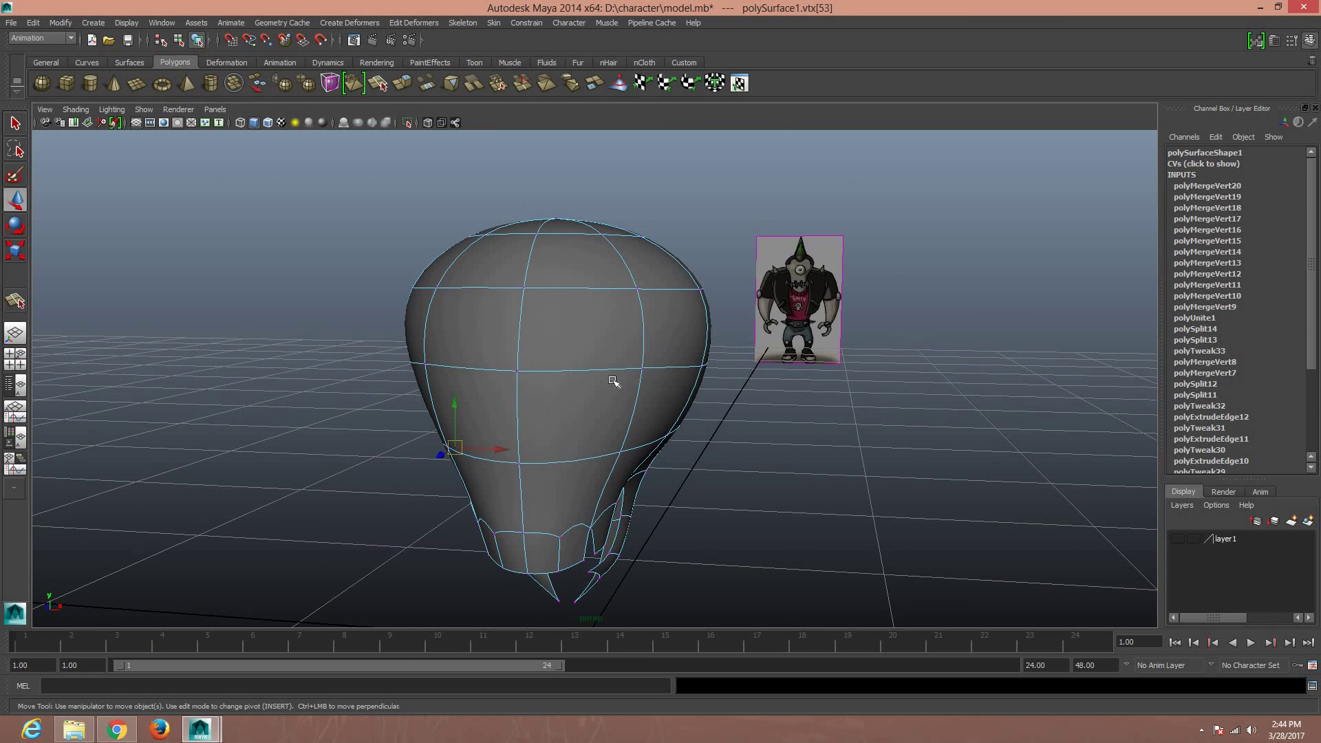
{"action": "right_click_drag", "start_coordinate": [613, 377], "coordinate": [678, 348]}
{"action": "mouse_move", "coordinate": [716, 386]}
{"action": "left_mouse_down", "text": "alt"}
{"action": "mouse_move", "coordinate": [714, 425]}
{"action": "mouse_move", "coordinate": [604, 354]}
{"action": "left_mouse_up", "text": "alt"}
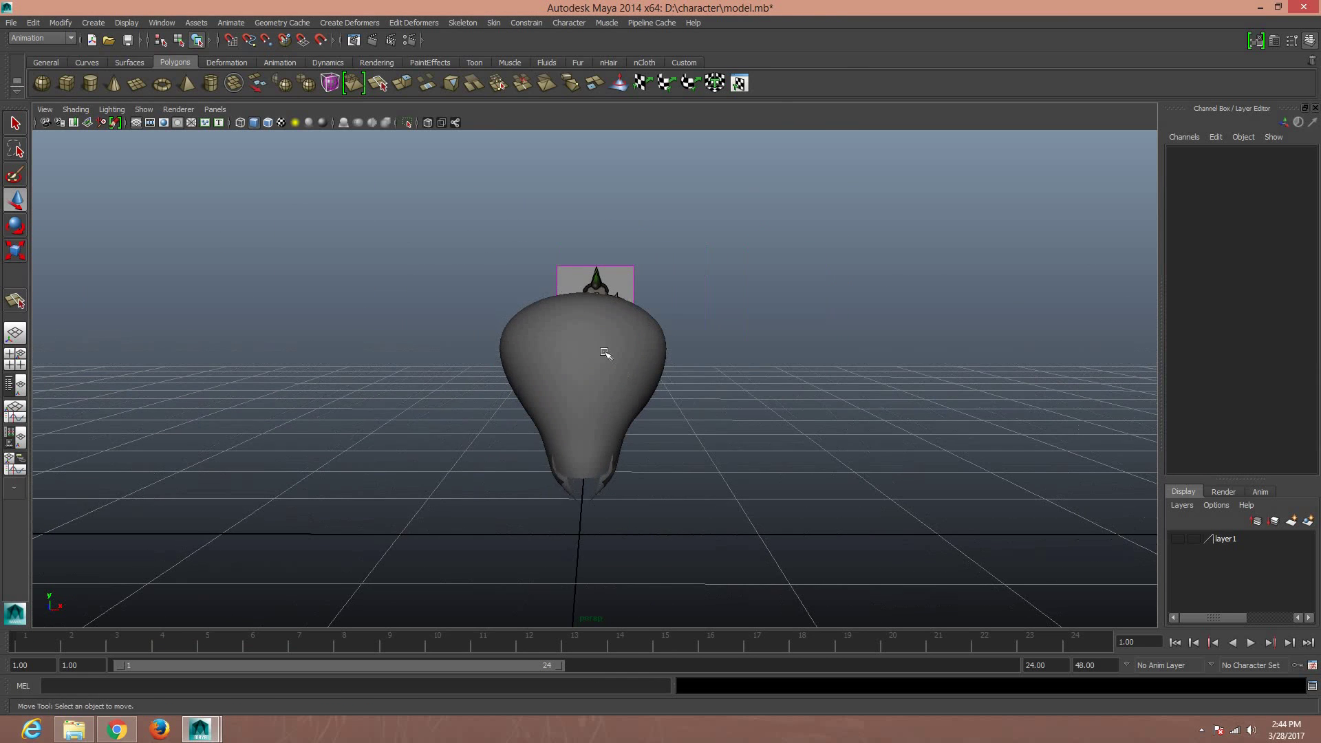
Extrude the head mesh's faces and scale the extrusion up to about 1.07
{"action": "left_click", "coordinate": [604, 354]}
{"action": "left_click", "coordinate": [405, 88]}
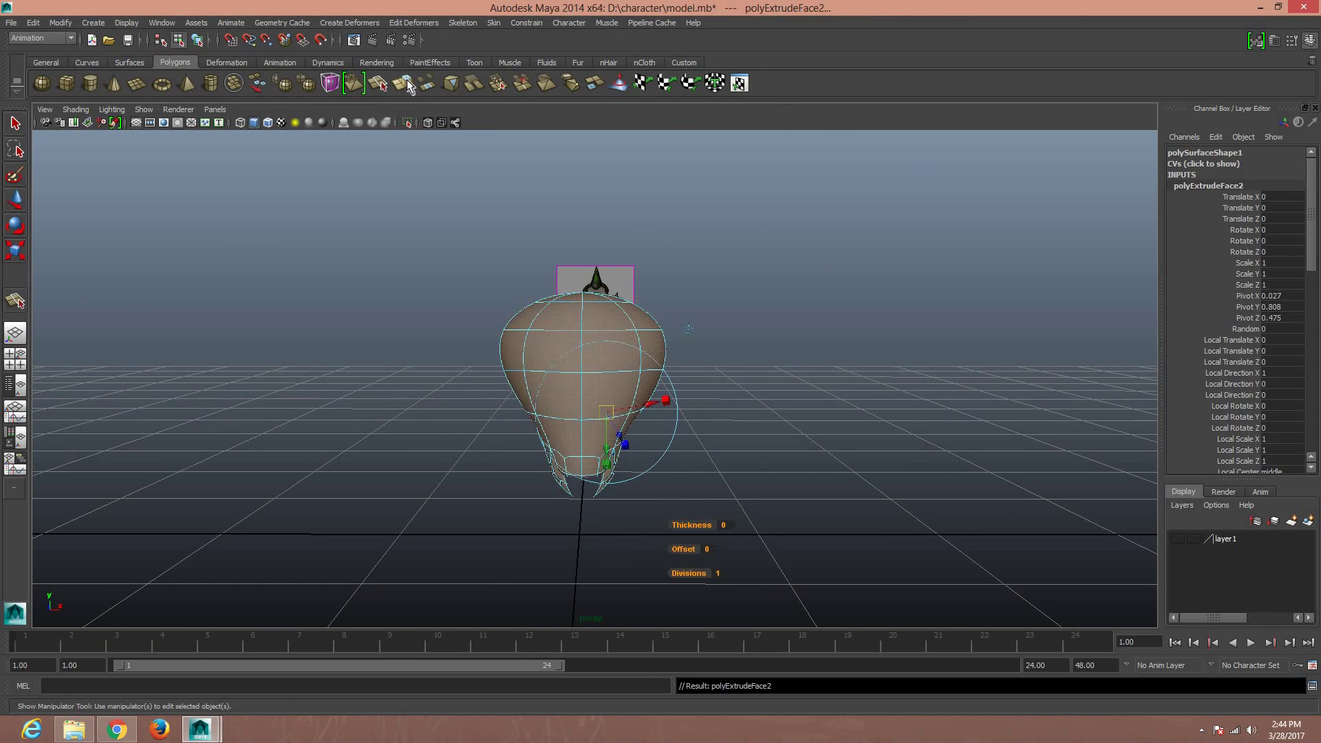
{"action": "key", "text": "r"}
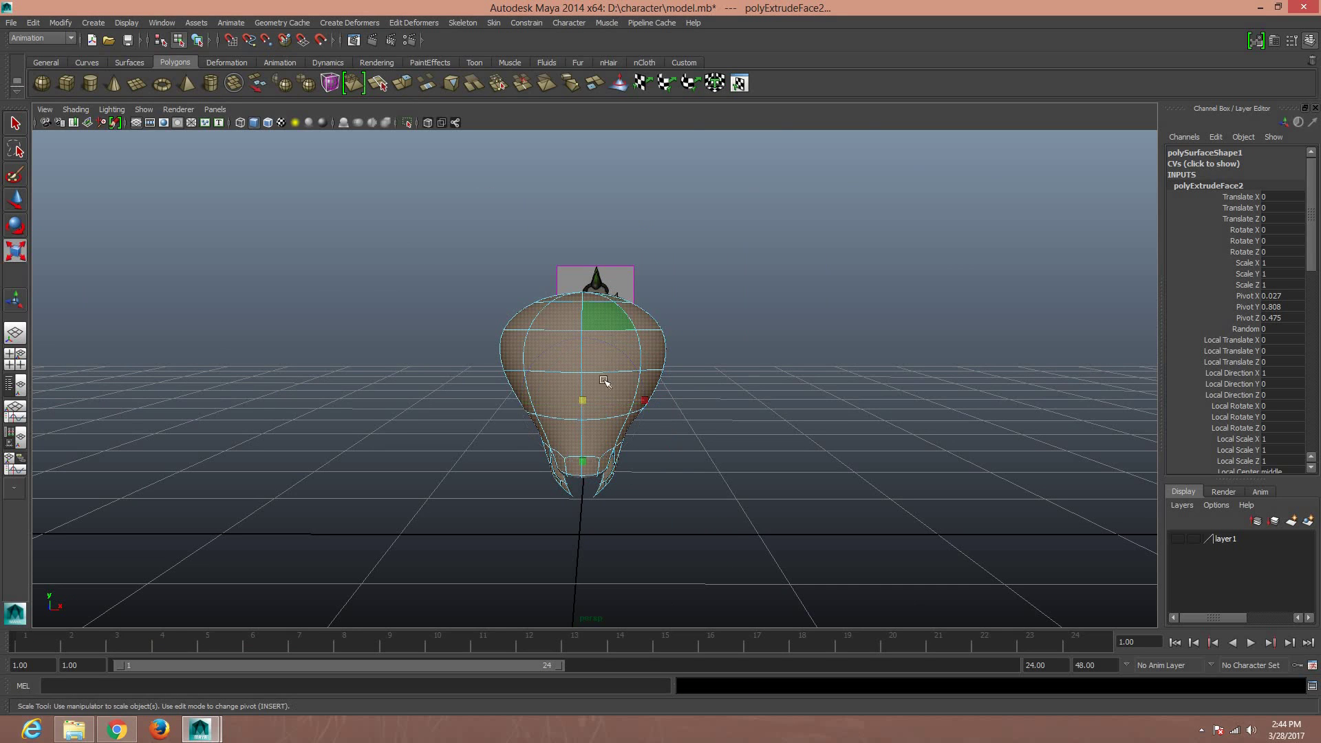
{"action": "left_click_drag", "start_coordinate": [582, 401], "coordinate": [594, 406]}
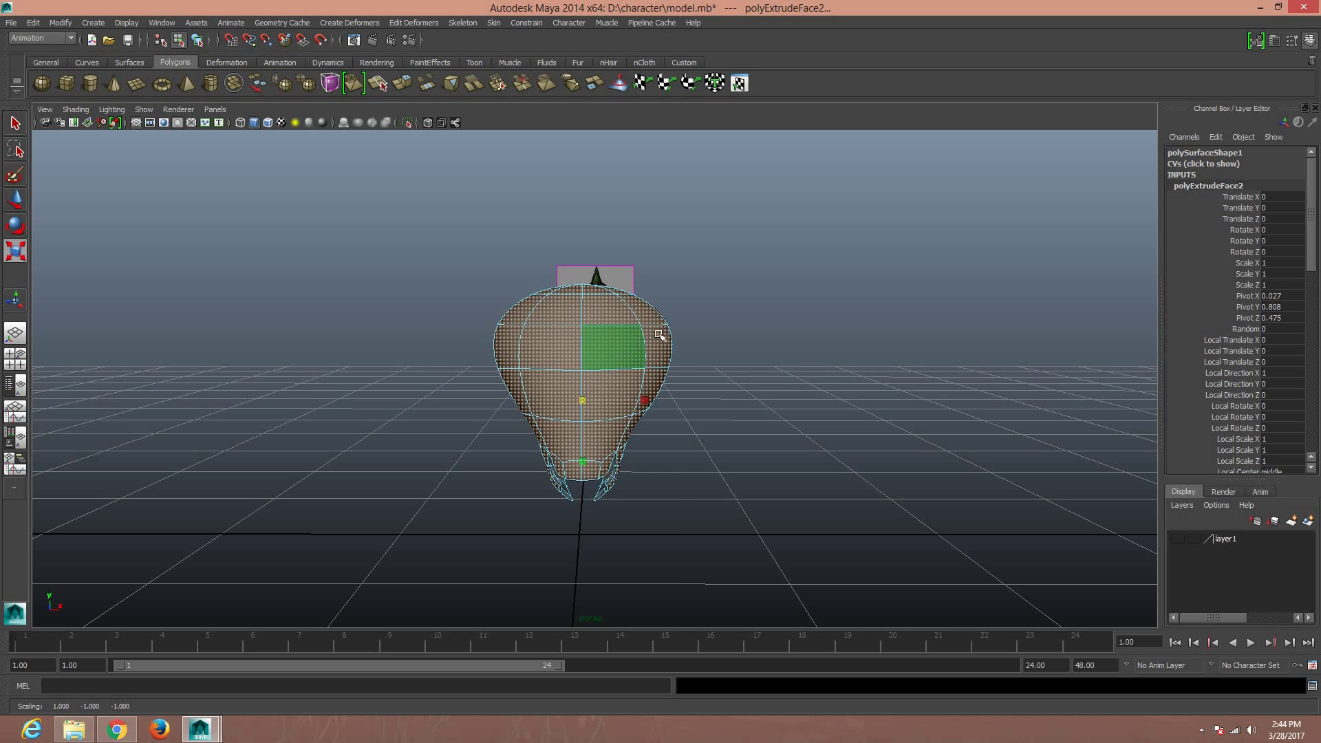
{"action": "right_click_drag", "start_coordinate": [623, 332], "coordinate": [760, 365]}
Deselect the head, orbit around it, and reselect the head mesh
{"action": "left_click", "coordinate": [760, 364]}
{"action": "scroll", "coordinate": [760, 365], "scroll_direction": "down", "scroll_amount": 3}
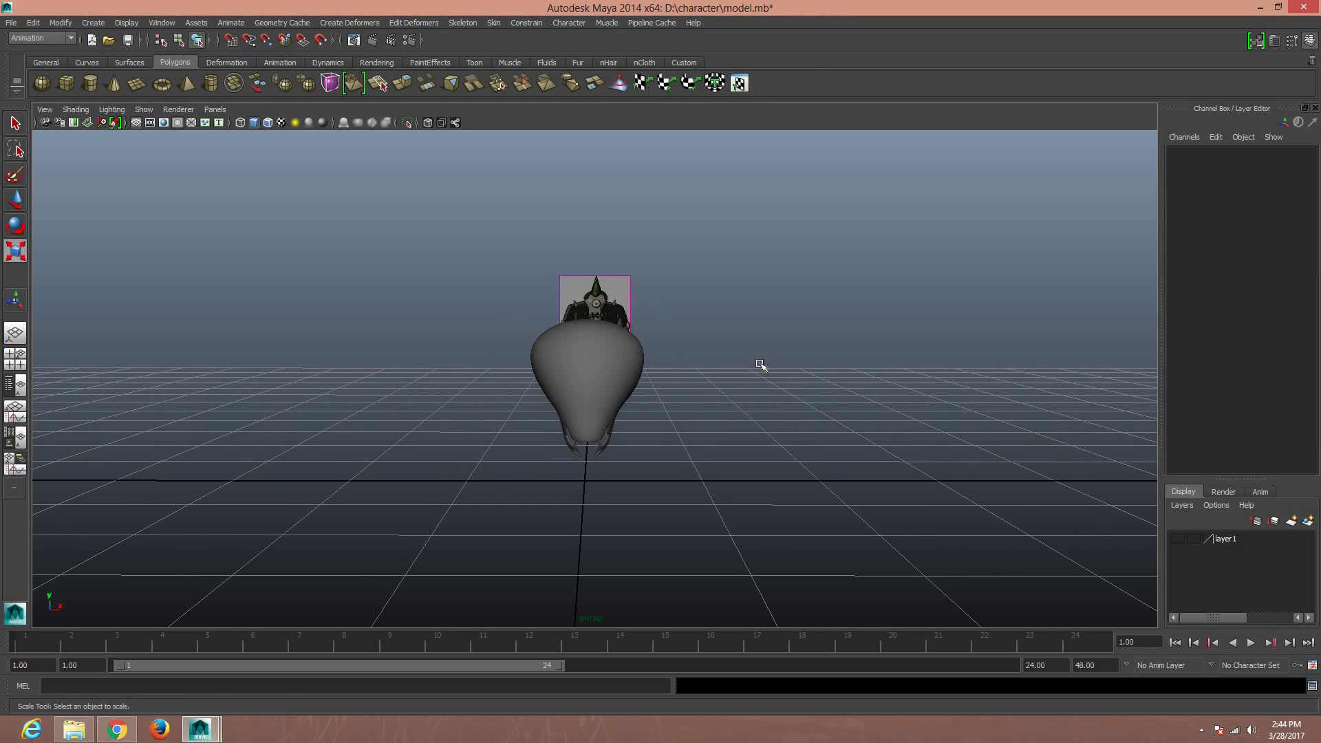
{"action": "mouse_move", "coordinate": [698, 360]}
{"action": "left_mouse_down", "text": "alt"}
{"action": "mouse_move", "coordinate": [639, 352]}
{"action": "mouse_move", "coordinate": [599, 375]}
{"action": "mouse_move", "coordinate": [741, 366]}
{"action": "mouse_move", "coordinate": [637, 368]}
{"action": "mouse_move", "coordinate": [671, 351]}
{"action": "mouse_move", "coordinate": [649, 357]}
{"action": "mouse_move", "coordinate": [605, 459]}
{"action": "left_mouse_up", "text": "alt"}
{"action": "left_click", "coordinate": [605, 460]}
{"action": "scroll", "coordinate": [605, 460], "scroll_direction": "up", "scroll_amount": 3}
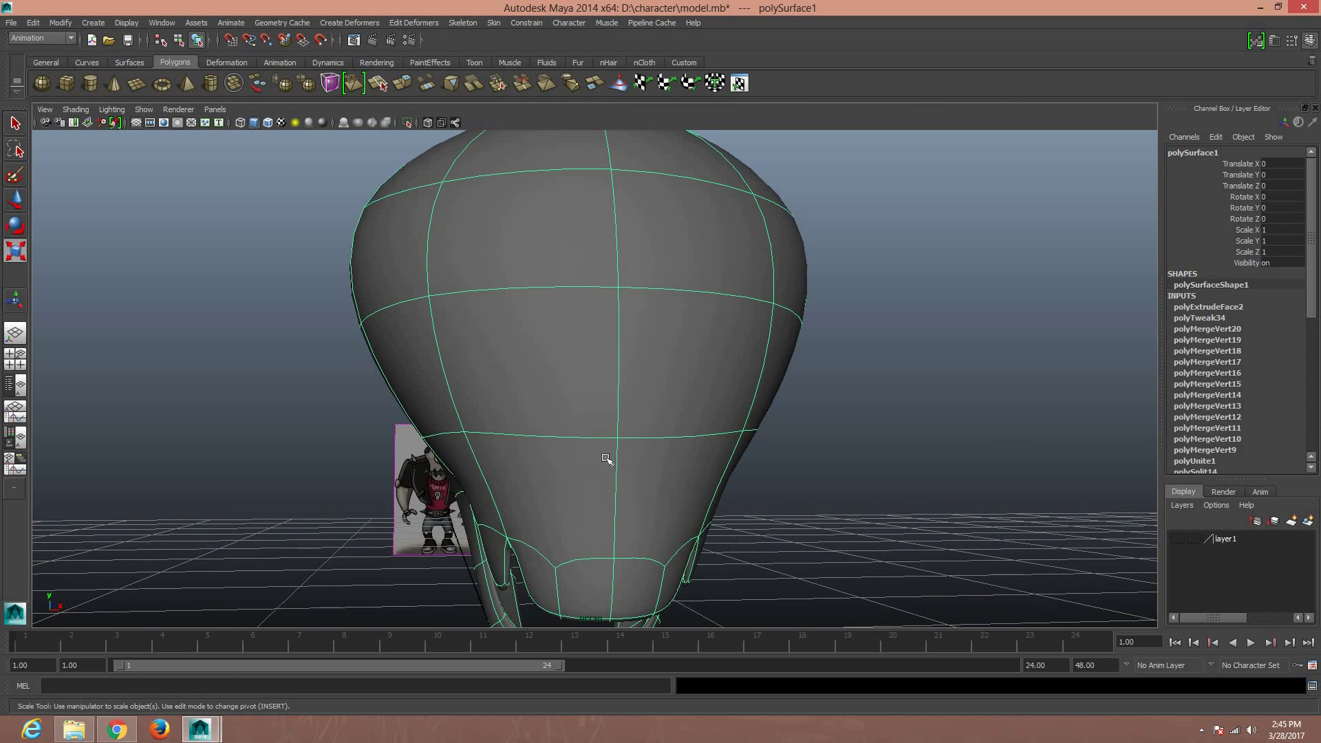
{"action": "scroll", "coordinate": [605, 460], "scroll_direction": "down", "scroll_amount": 1}
Show the head as faceted polygons in vertex mode with the Move tool active
{"action": "key", "text": "1"}
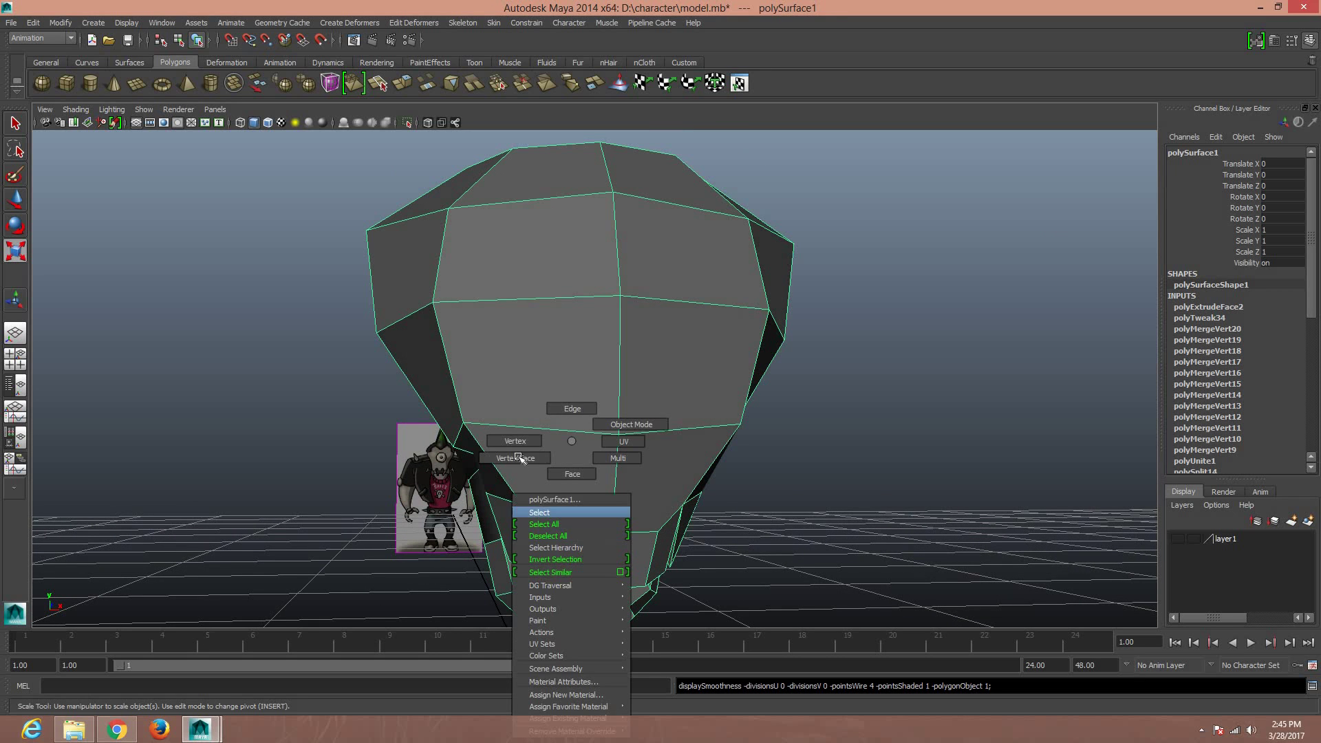
{"action": "right_click_drag", "start_coordinate": [571, 540], "coordinate": [522, 451]}
{"action": "mouse_move", "coordinate": [555, 517]}
{"action": "left_mouse_down"}
{"action": "mouse_move", "coordinate": [568, 541]}
{"action": "mouse_move", "coordinate": [579, 535]}
{"action": "left_mouse_up"}
{"action": "key", "text": "w"}
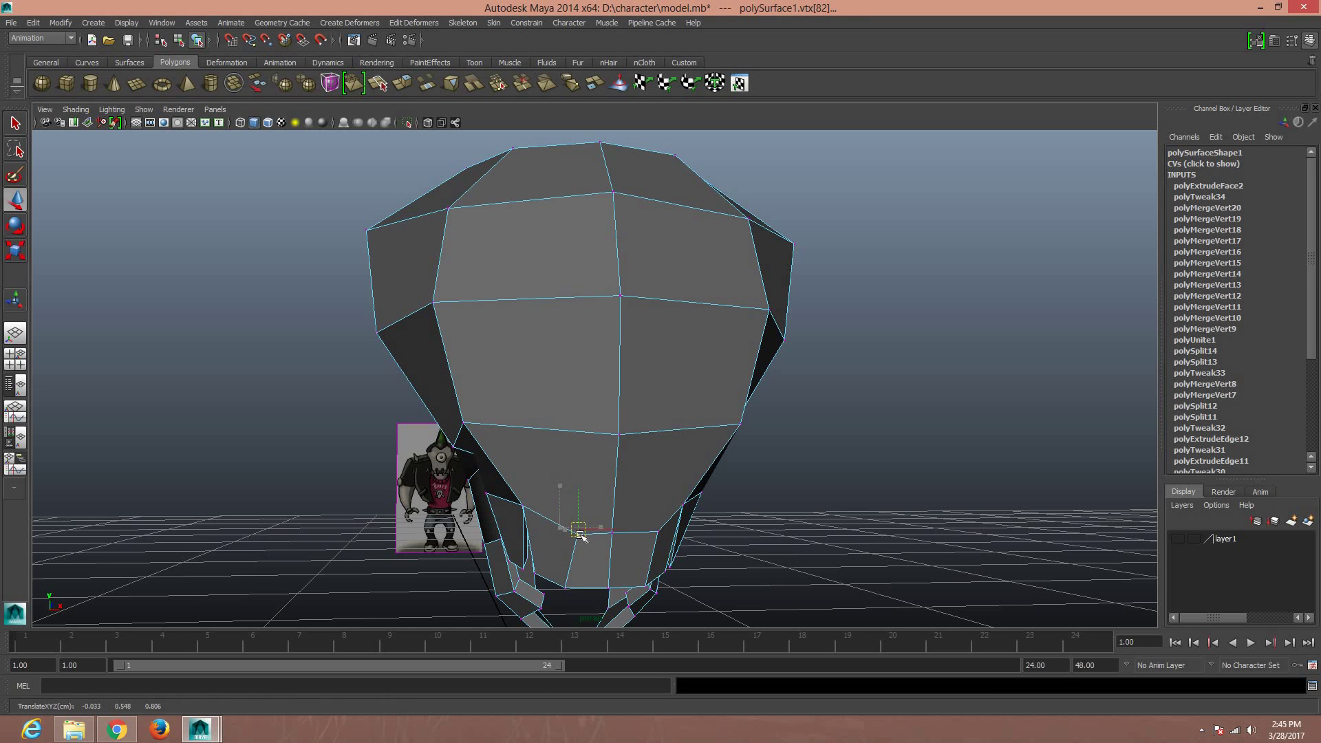
{"action": "key", "text": "ctrl+z"}
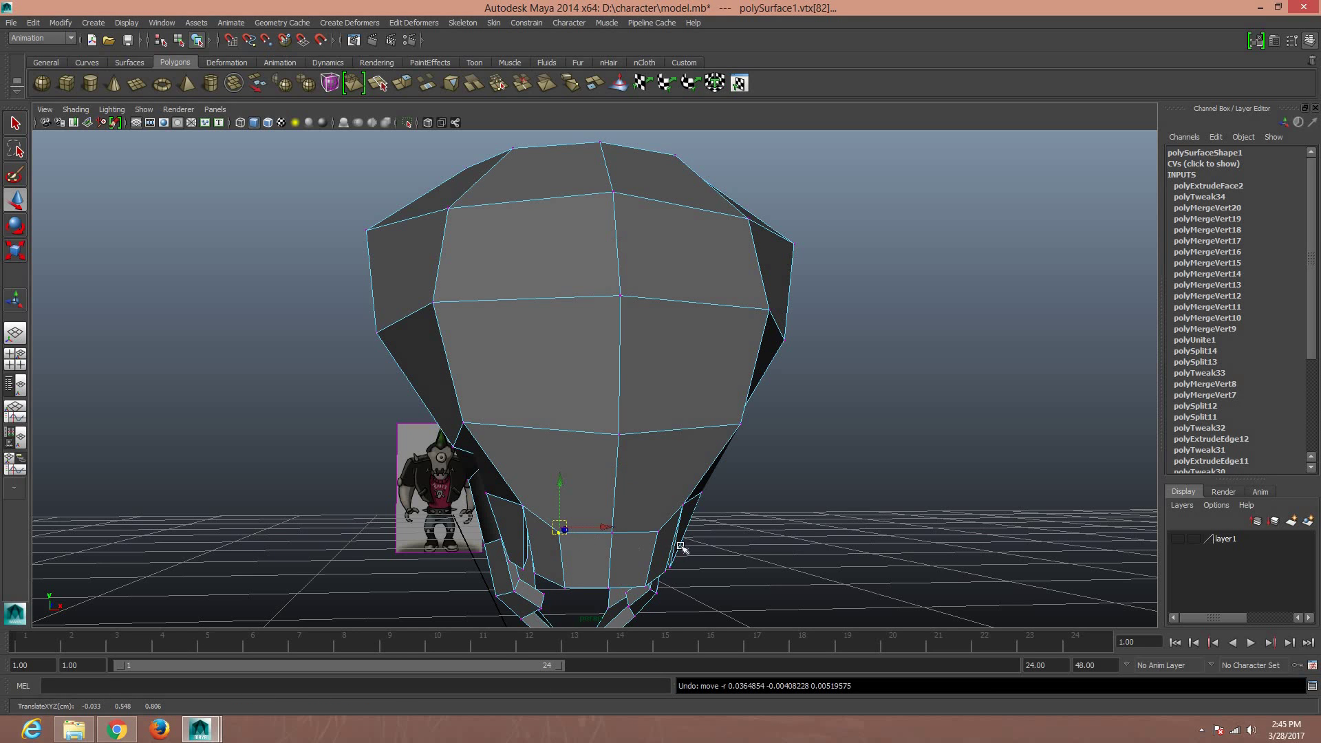
{"action": "left_click_drag", "start_coordinate": [704, 533], "coordinate": [737, 326], "text": "alt"}
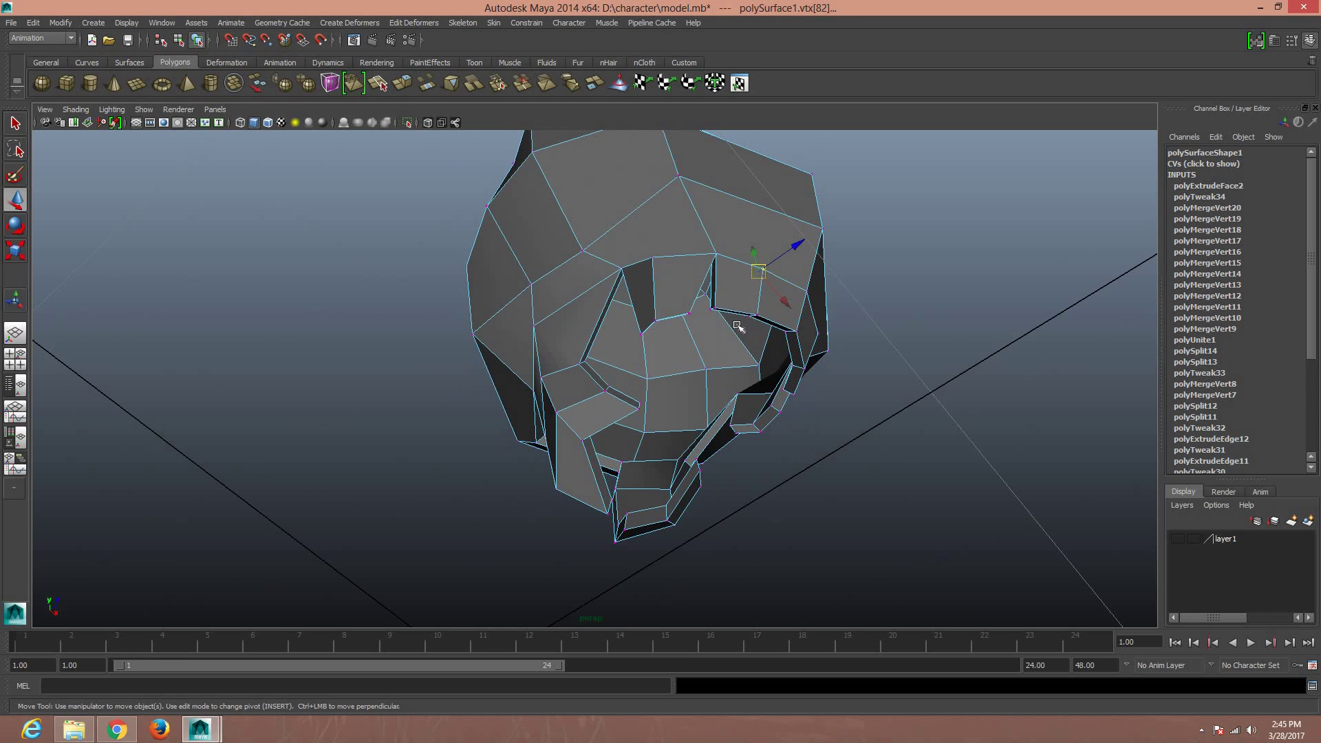
Pull vertices on the head's underside to the right and select vertices near the strand base
{"action": "left_click", "coordinate": [710, 300]}
{"action": "mouse_move", "coordinate": [711, 300]}
{"action": "left_mouse_down"}
{"action": "mouse_move", "coordinate": [733, 299]}
{"action": "mouse_move", "coordinate": [721, 311]}
{"action": "mouse_move", "coordinate": [736, 297]}
{"action": "mouse_move", "coordinate": [729, 257]}
{"action": "mouse_move", "coordinate": [740, 258]}
{"action": "left_mouse_up"}
{"action": "left_click", "coordinate": [715, 256]}
{"action": "left_click_drag", "start_coordinate": [801, 340], "coordinate": [534, 408], "text": "alt"}
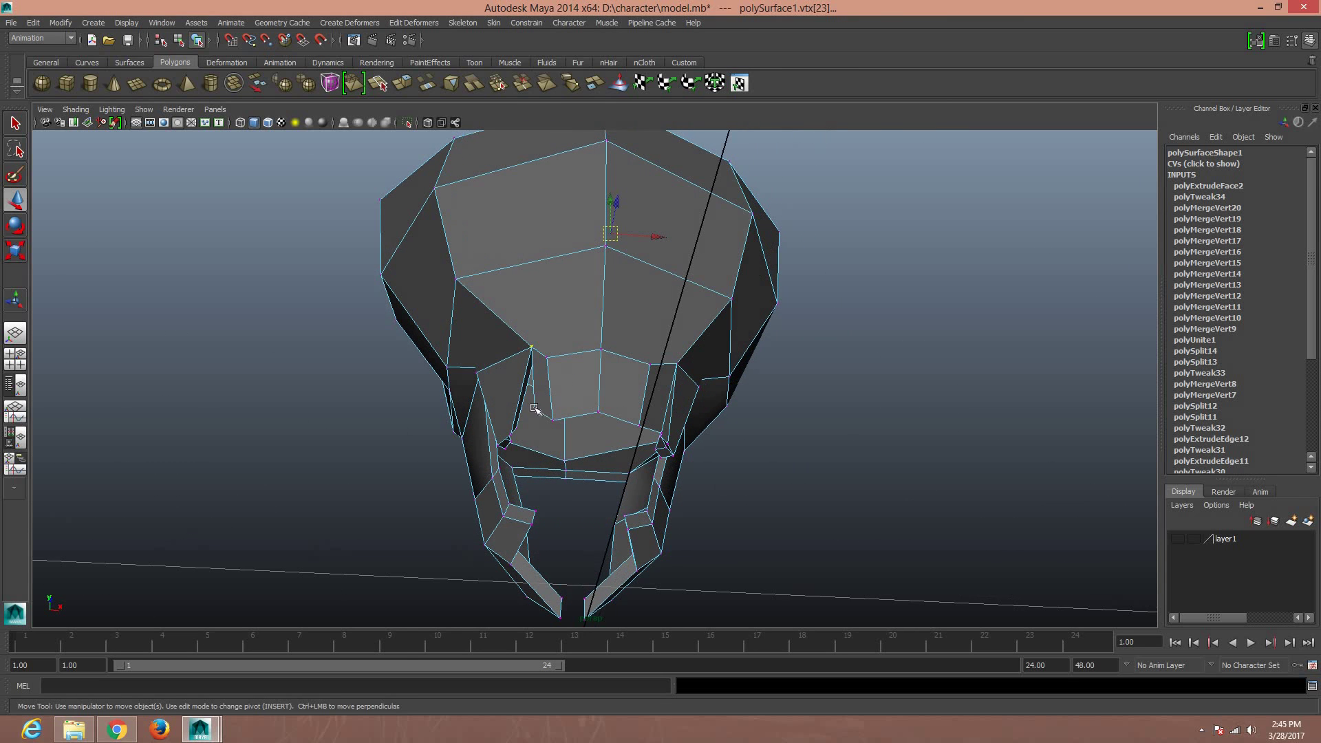
{"action": "left_click", "coordinate": [536, 412]}
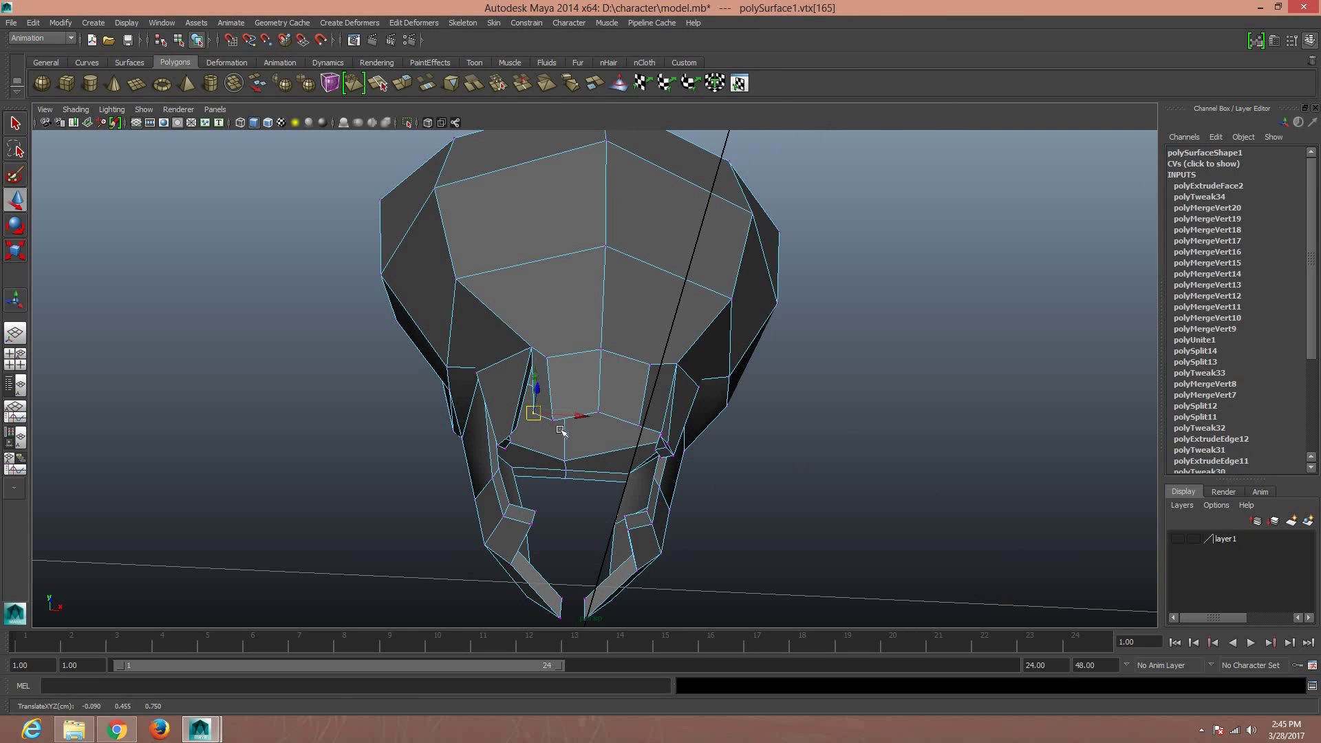
{"action": "left_click", "coordinate": [583, 412], "text": "shift"}
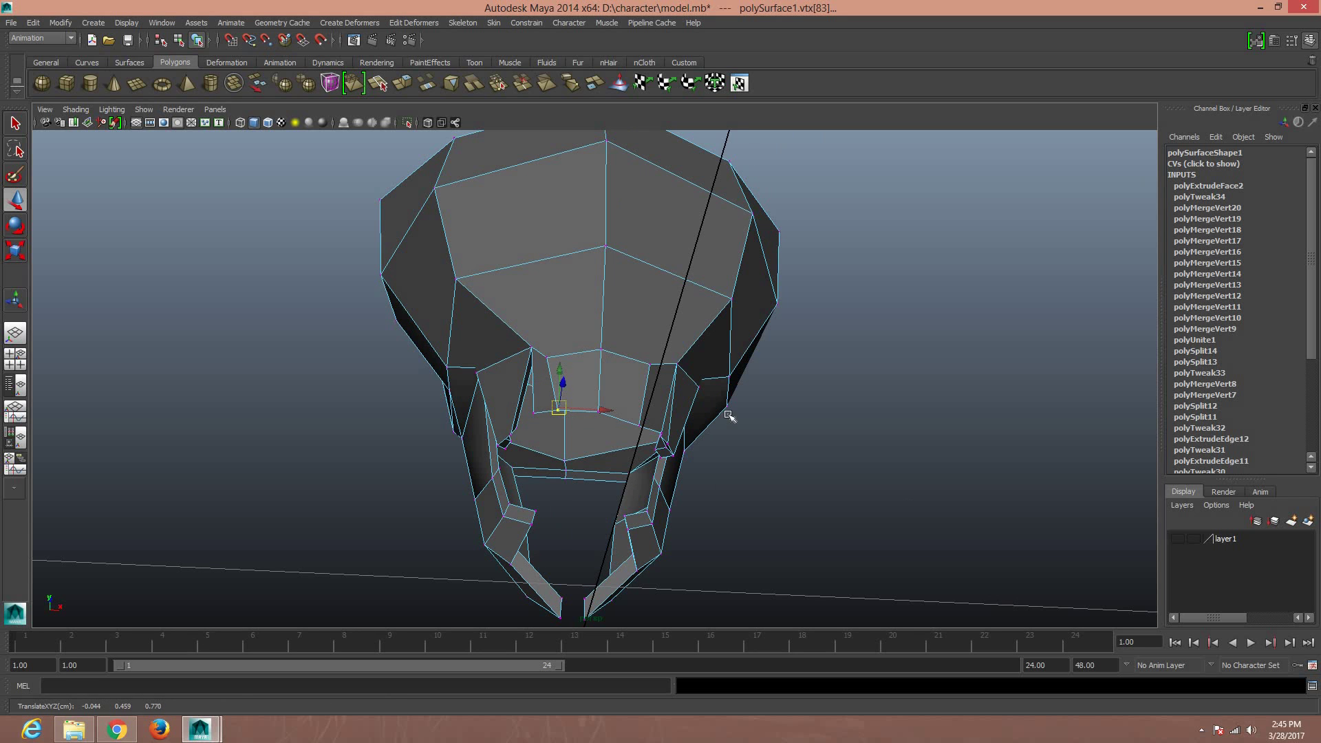
Nudge the vertices near the front strands from a new angle
{"action": "key", "text": "super"}
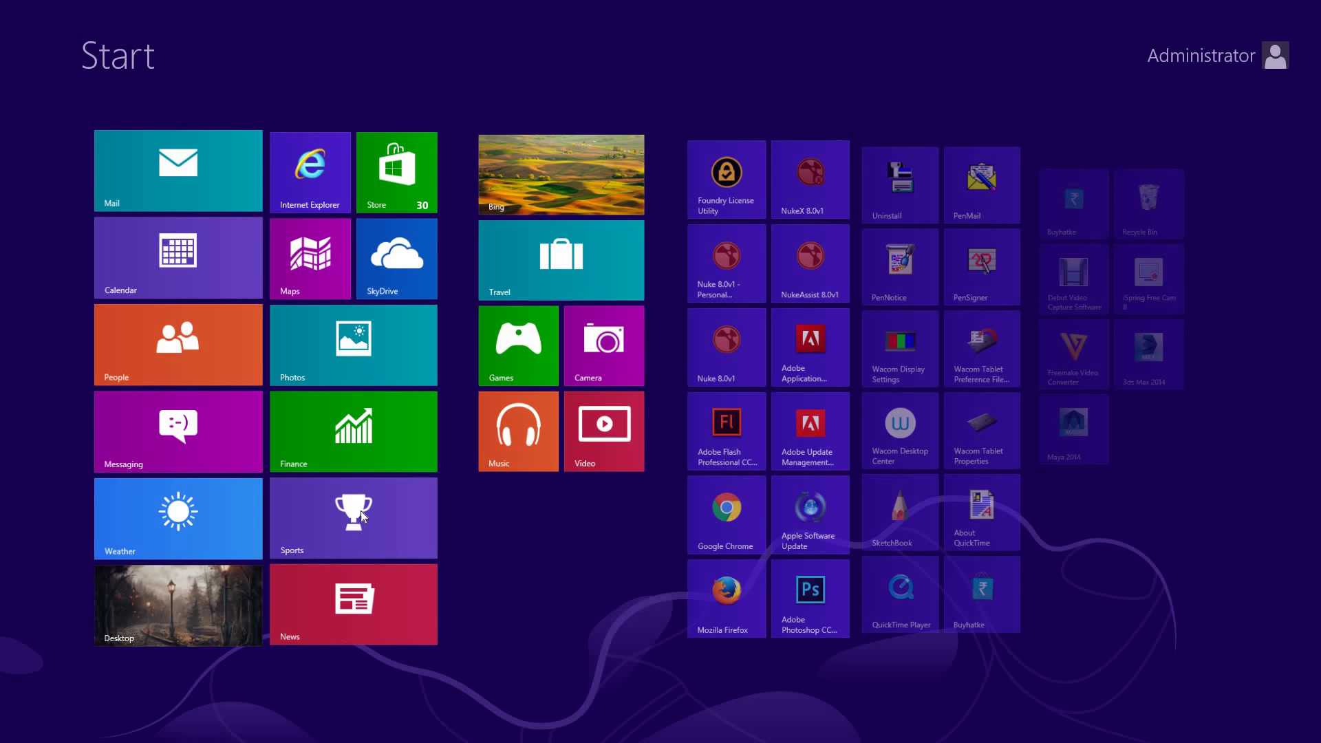
{"action": "key", "text": "super"}
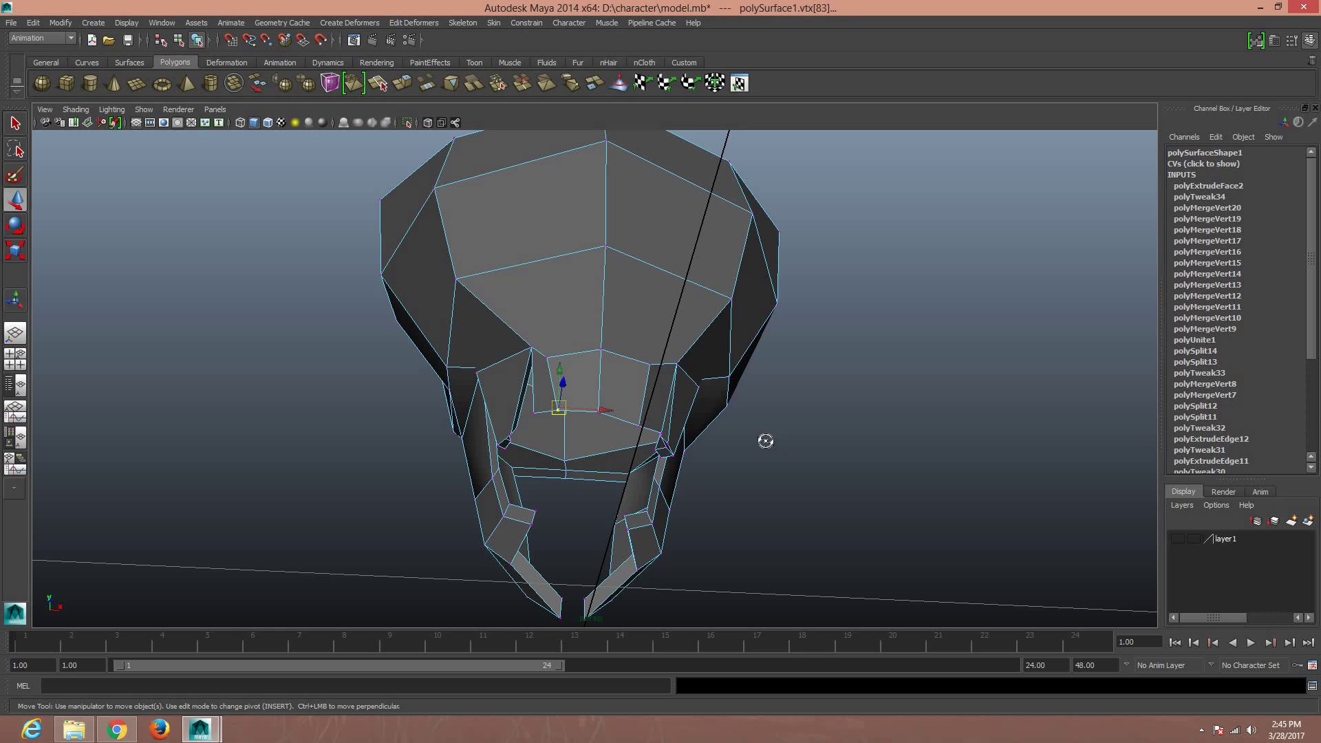
{"action": "left_click_drag", "start_coordinate": [765, 440], "coordinate": [725, 448], "text": "alt"}
{"action": "mouse_move", "coordinate": [541, 471]}
{"action": "left_mouse_down", "text": "alt"}
{"action": "mouse_move", "coordinate": [495, 475]}
{"action": "mouse_move", "coordinate": [465, 452]}
{"action": "left_mouse_up", "text": "alt"}
{"action": "left_click", "coordinate": [478, 468]}
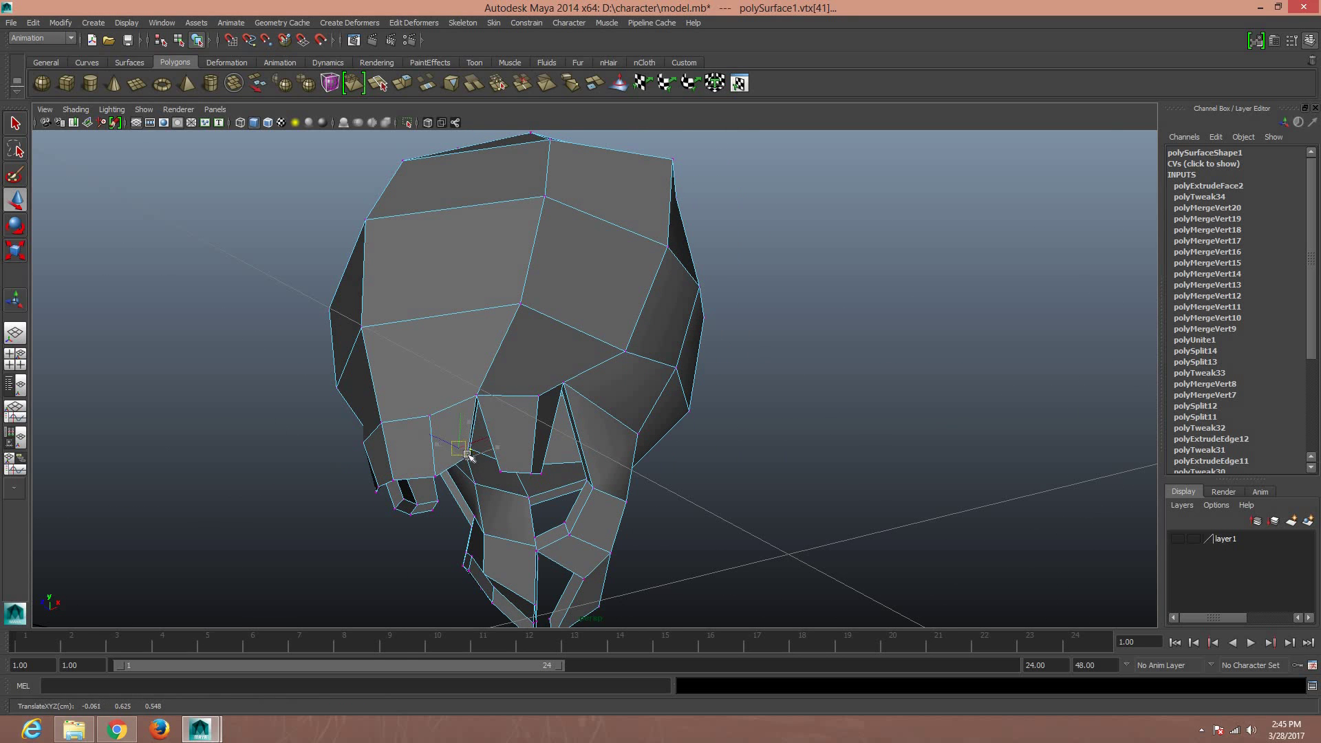
{"action": "left_click", "coordinate": [437, 478]}
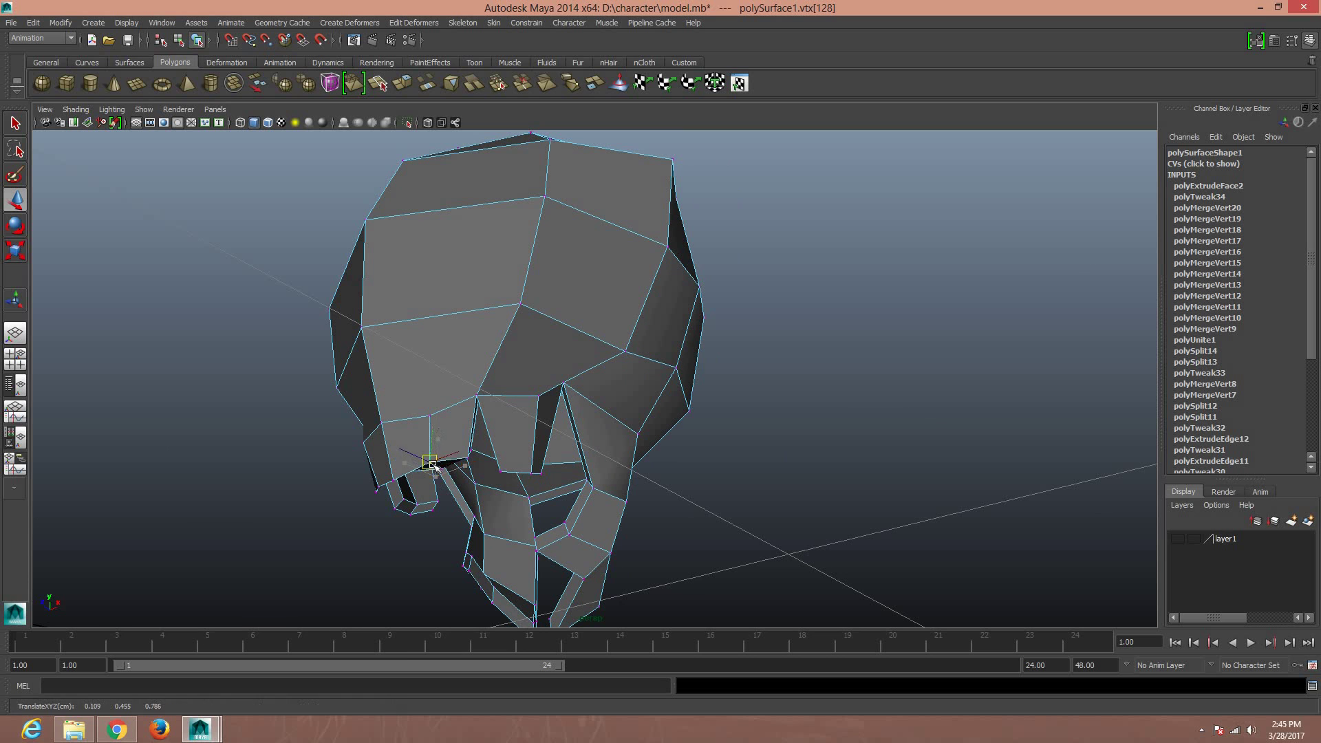
Check the head from below, switch to smooth preview, and zoom out
{"action": "mouse_move", "coordinate": [502, 476]}
{"action": "left_mouse_down", "text": "alt"}
{"action": "mouse_move", "coordinate": [561, 402]}
{"action": "mouse_move", "coordinate": [525, 442]}
{"action": "mouse_move", "coordinate": [506, 527]}
{"action": "left_mouse_up", "text": "alt"}
{"action": "left_click_drag", "start_coordinate": [591, 485], "coordinate": [591, 487], "text": "alt"}
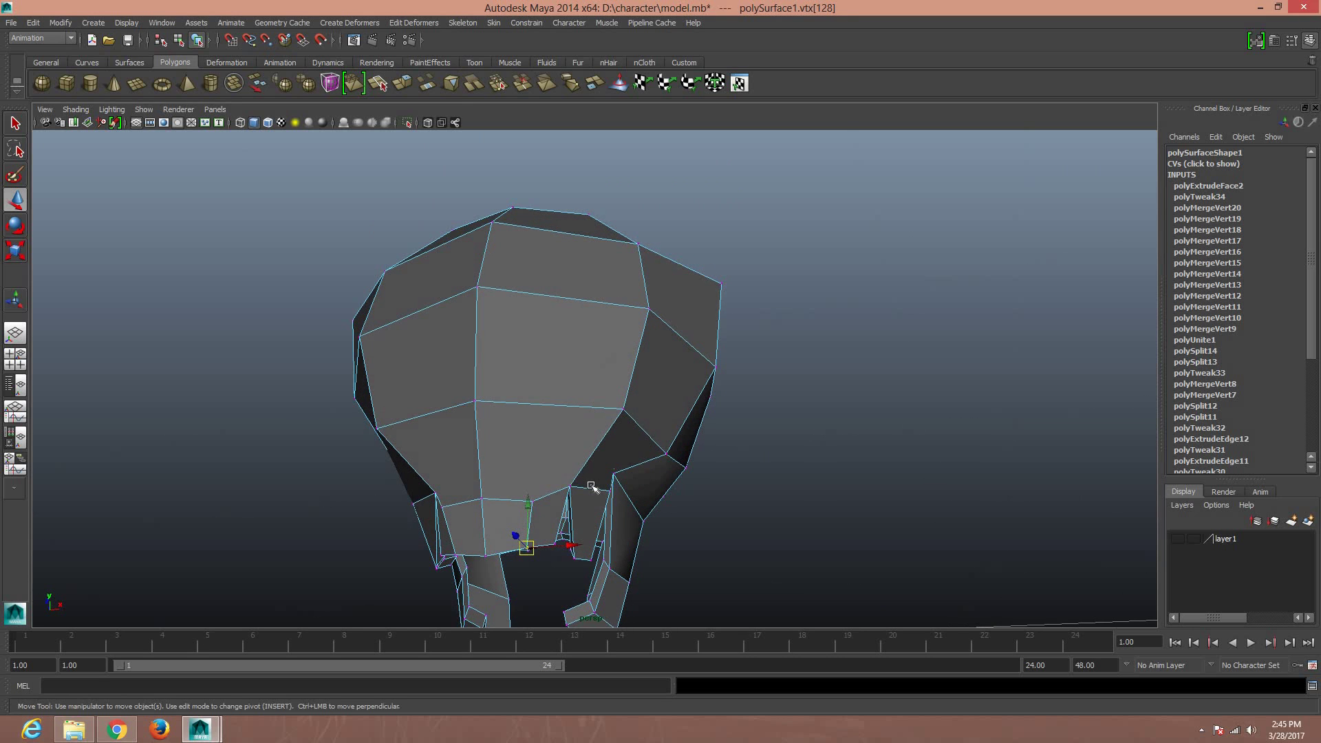
{"action": "key", "text": "3"}
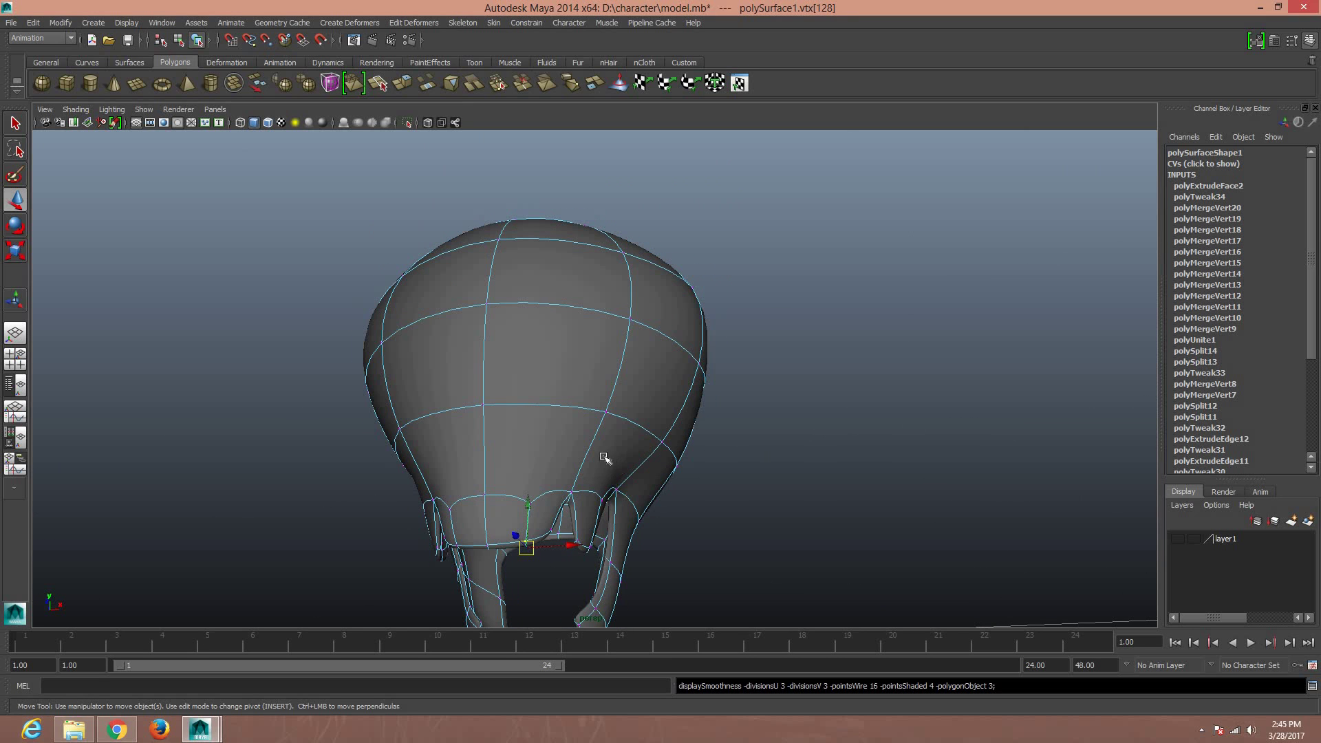
{"action": "right_click_drag", "start_coordinate": [603, 457], "coordinate": [681, 440]}
{"action": "mouse_move", "coordinate": [758, 451]}
{"action": "left_mouse_down", "text": "alt"}
{"action": "mouse_move", "coordinate": [688, 475]}
{"action": "mouse_move", "coordinate": [725, 418]}
{"action": "mouse_move", "coordinate": [713, 495]}
{"action": "mouse_move", "coordinate": [681, 481]}
{"action": "left_mouse_up", "text": "alt"}
Create a new polygon sphere on the grid beside the head
{"action": "left_click", "coordinate": [238, 238]}
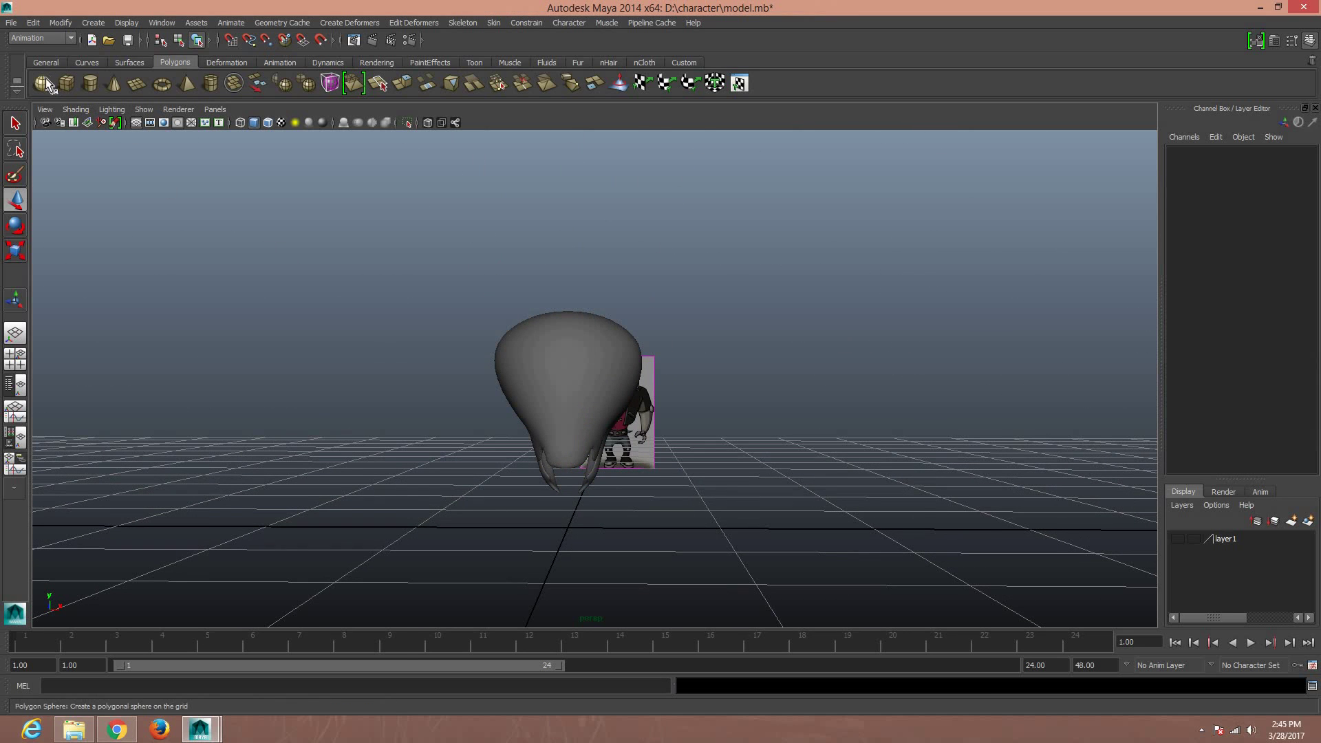
{"action": "left_click", "coordinate": [44, 83]}
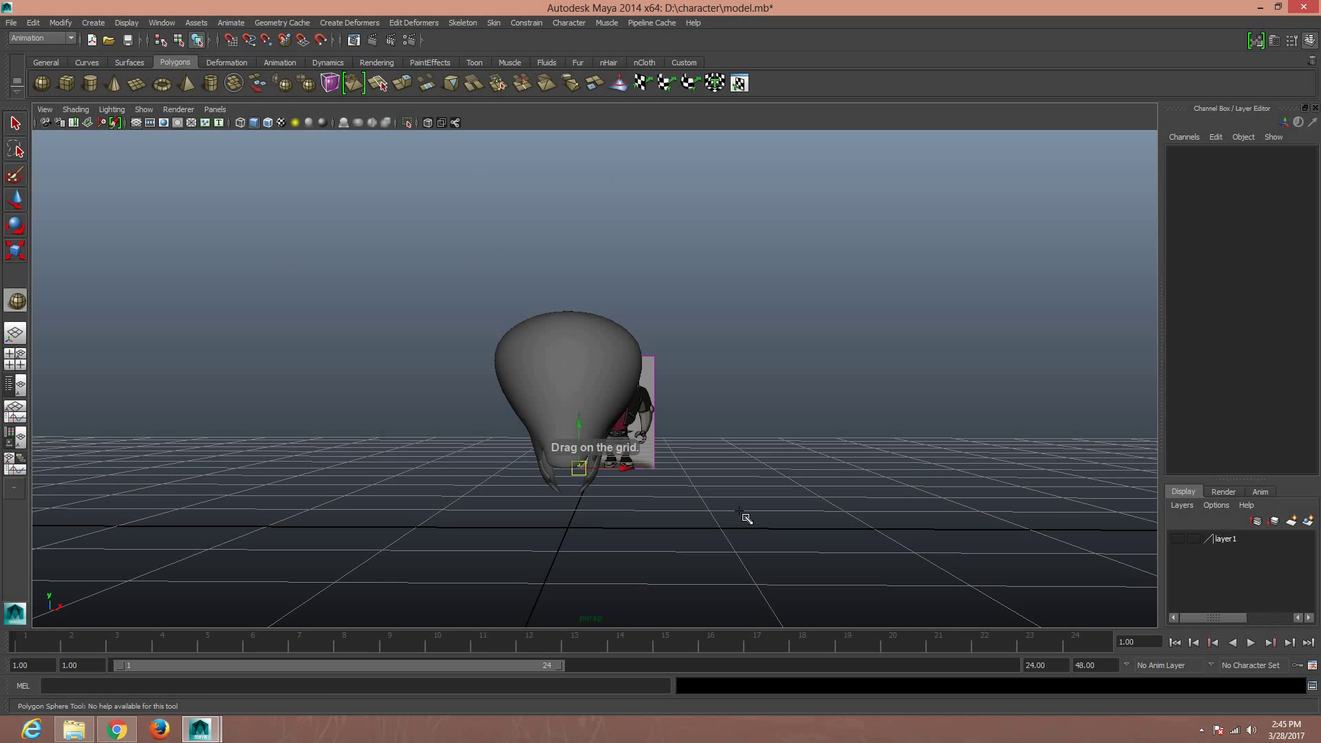
{"action": "mouse_move", "coordinate": [729, 509]}
{"action": "left_mouse_down", "text": "alt"}
{"action": "mouse_move", "coordinate": [675, 522]}
{"action": "mouse_move", "coordinate": [757, 531]}
{"action": "mouse_move", "coordinate": [786, 554]}
{"action": "left_mouse_up", "text": "alt"}
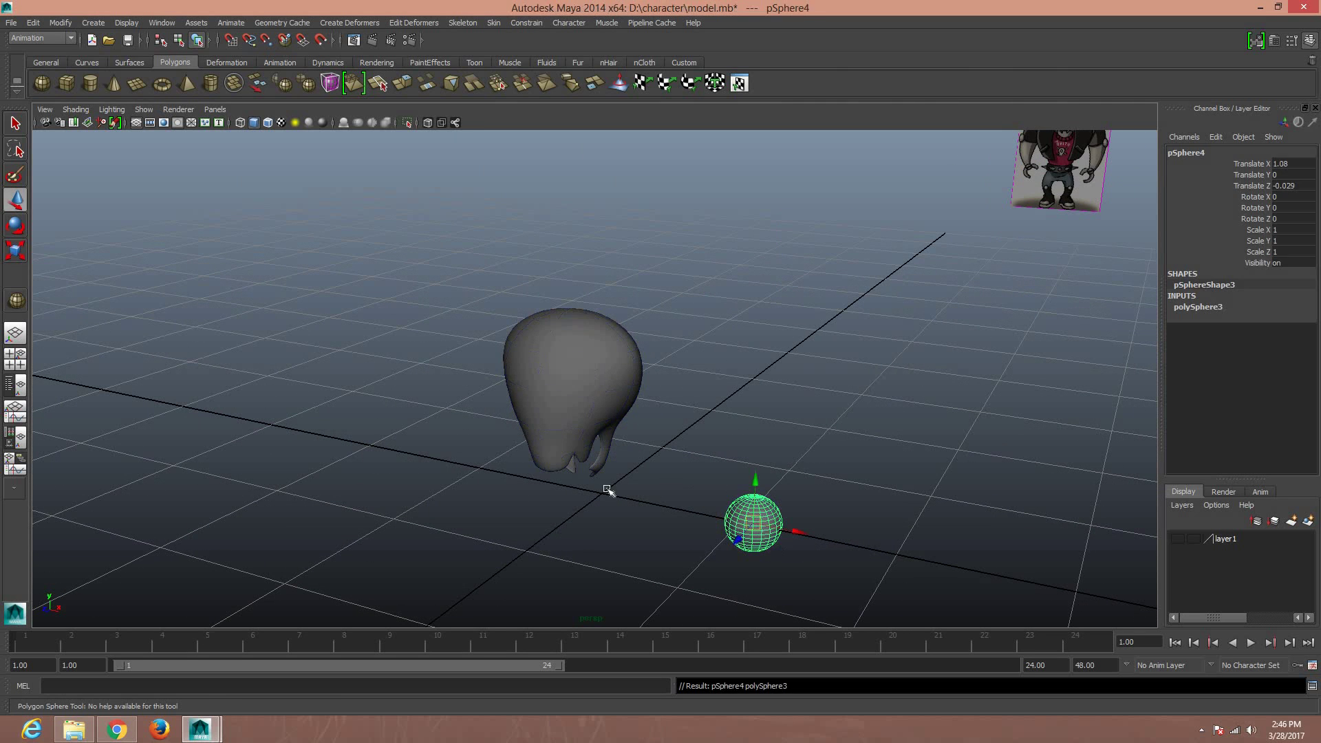
{"action": "left_click", "coordinate": [16, 199]}
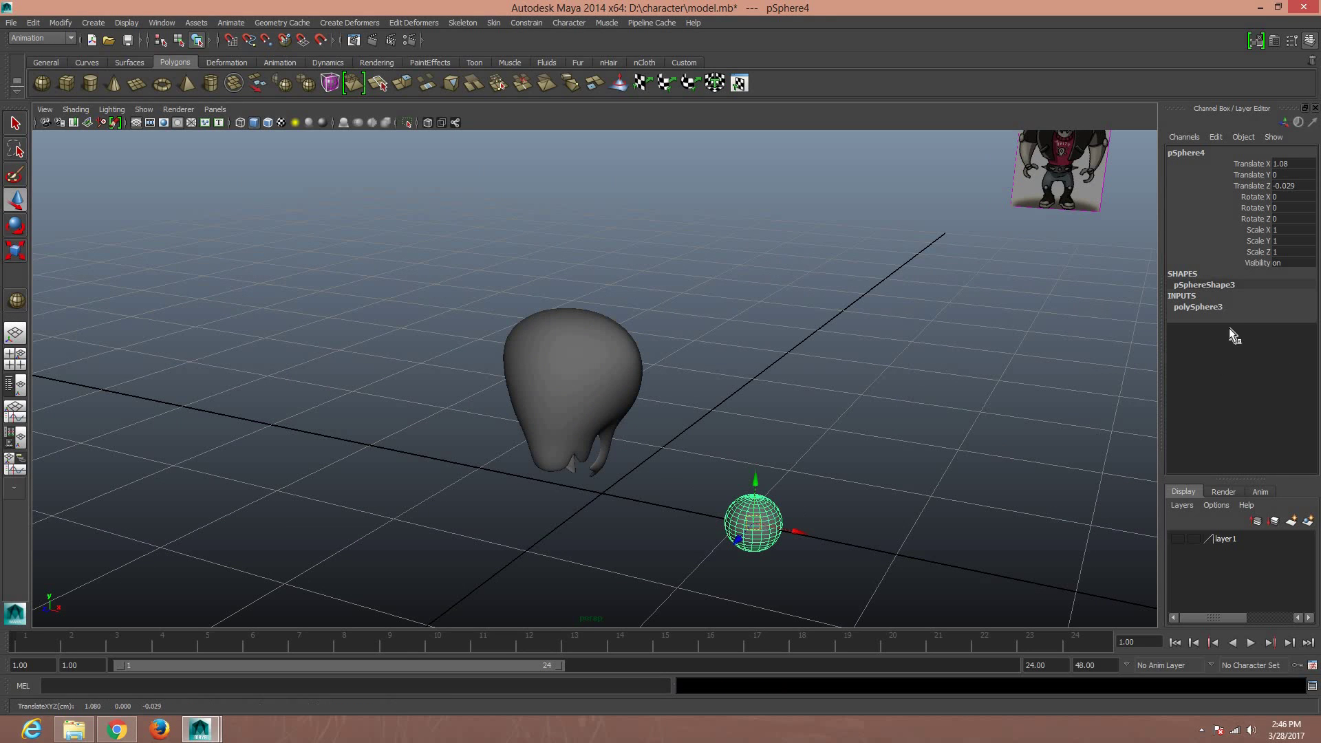
Set the sphere's Subdivisions Axis and Subdivisions Height to 6
{"action": "left_click", "coordinate": [1197, 307]}
{"action": "double_click", "coordinate": [1286, 329]}
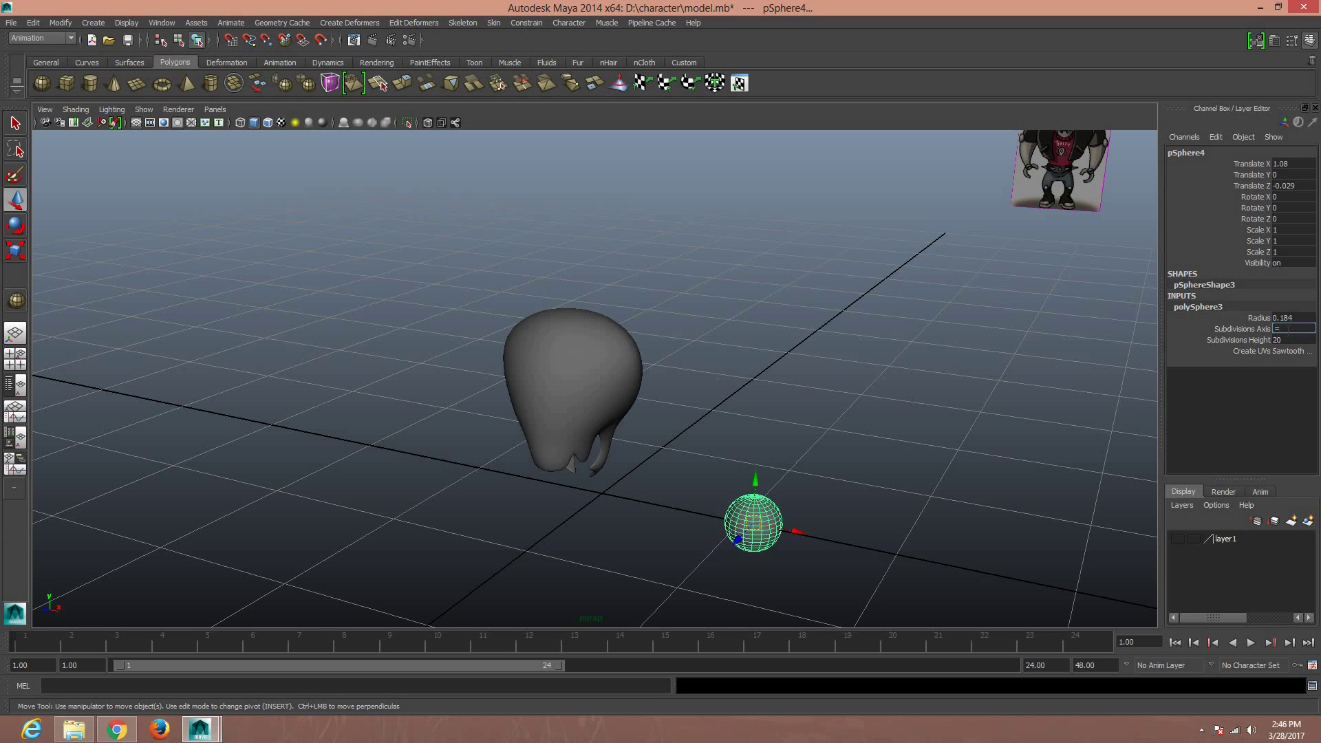
{"action": "type", "text": "6"}
{"action": "key", "text": "Tab"}
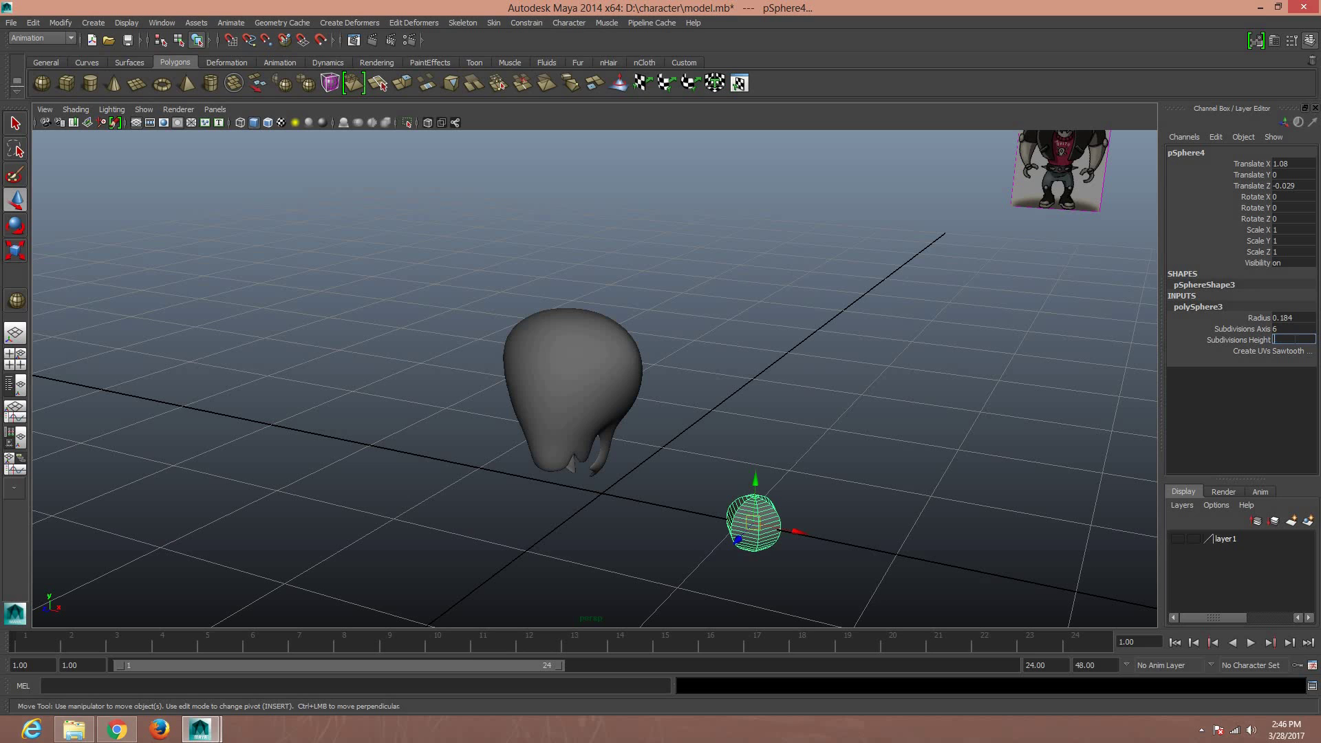
{"action": "type", "text": "6"}
{"action": "left_click", "coordinate": [1030, 443]}
{"action": "left_click", "coordinate": [760, 521]}
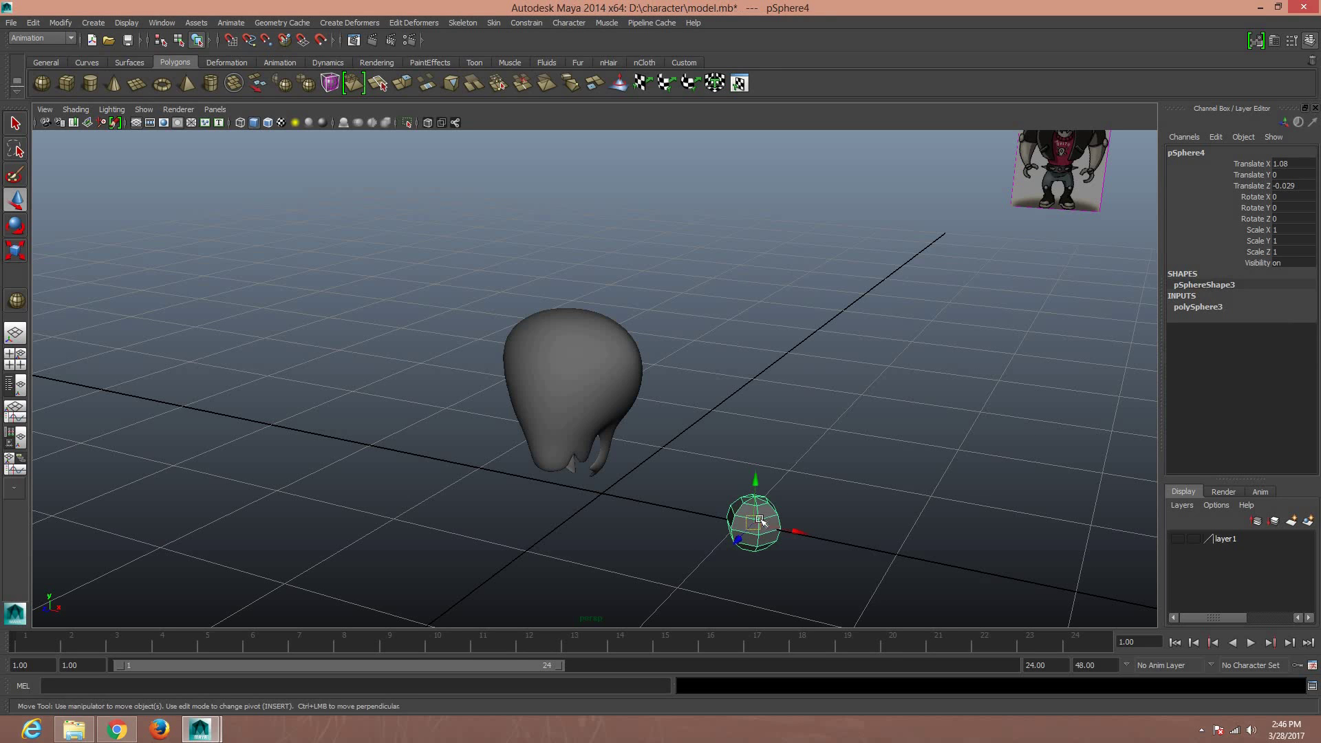
Rotate the sphere about 93° in X and show it as a smooth preview
{"action": "key", "text": "r"}
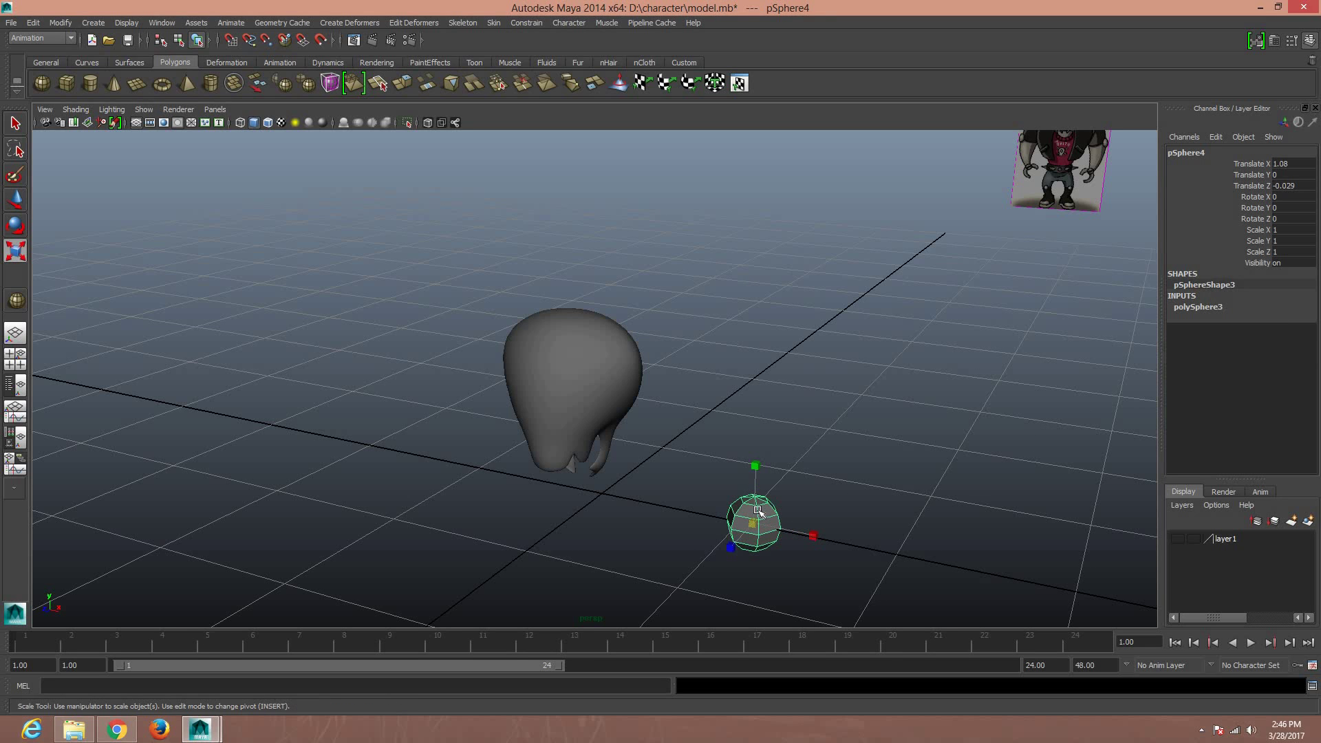
{"action": "key", "text": "e"}
{"action": "mouse_move", "coordinate": [750, 481]}
{"action": "left_mouse_down"}
{"action": "mouse_move", "coordinate": [721, 565]}
{"action": "mouse_move", "coordinate": [730, 556]}
{"action": "left_mouse_up"}
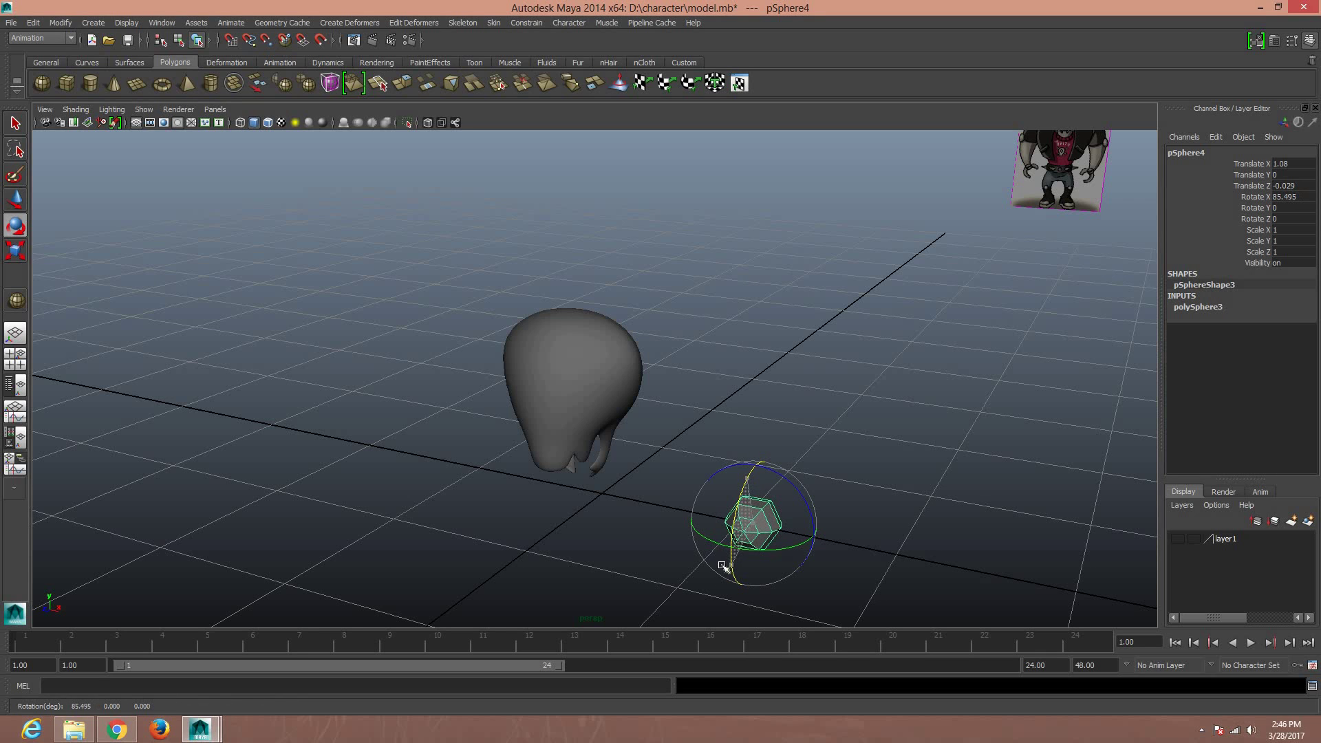
{"action": "key", "text": "3"}
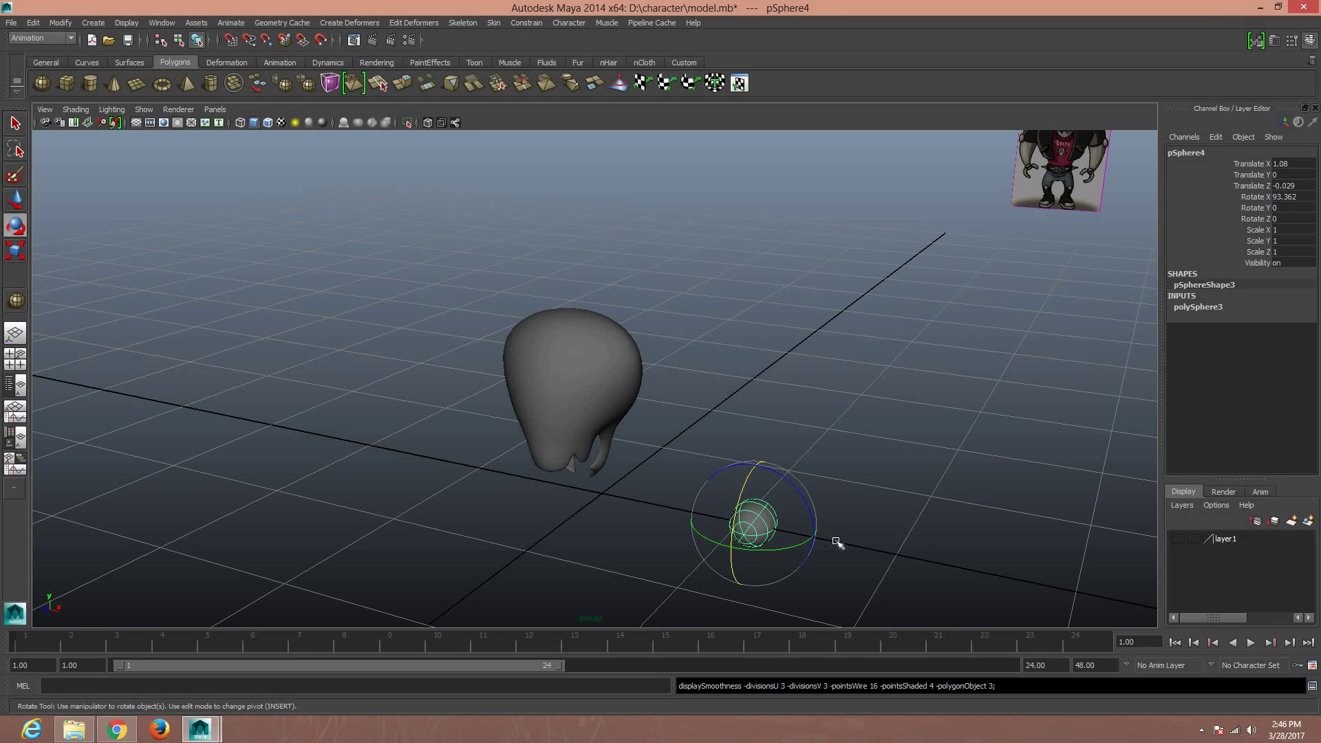
{"action": "scroll", "coordinate": [839, 542], "scroll_direction": "up", "scroll_amount": 2}
{"action": "key", "text": "w"}
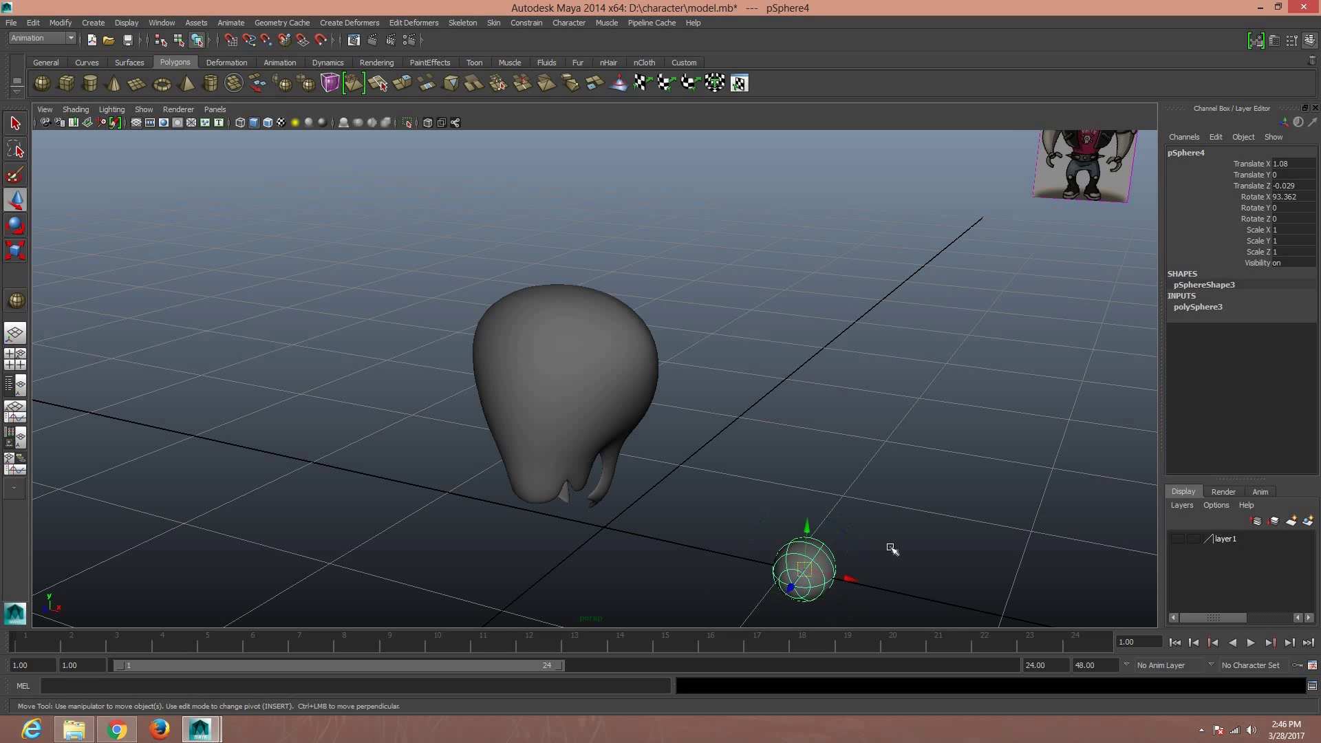
{"action": "mouse_move", "coordinate": [884, 545]}
{"action": "middle_mouse_down", "text": "alt"}
{"action": "mouse_move", "coordinate": [757, 414]}
{"action": "mouse_move", "coordinate": [731, 472]}
{"action": "middle_mouse_up", "text": "alt"}
{"action": "scroll", "coordinate": [708, 473], "scroll_direction": "up", "scroll_amount": 3}
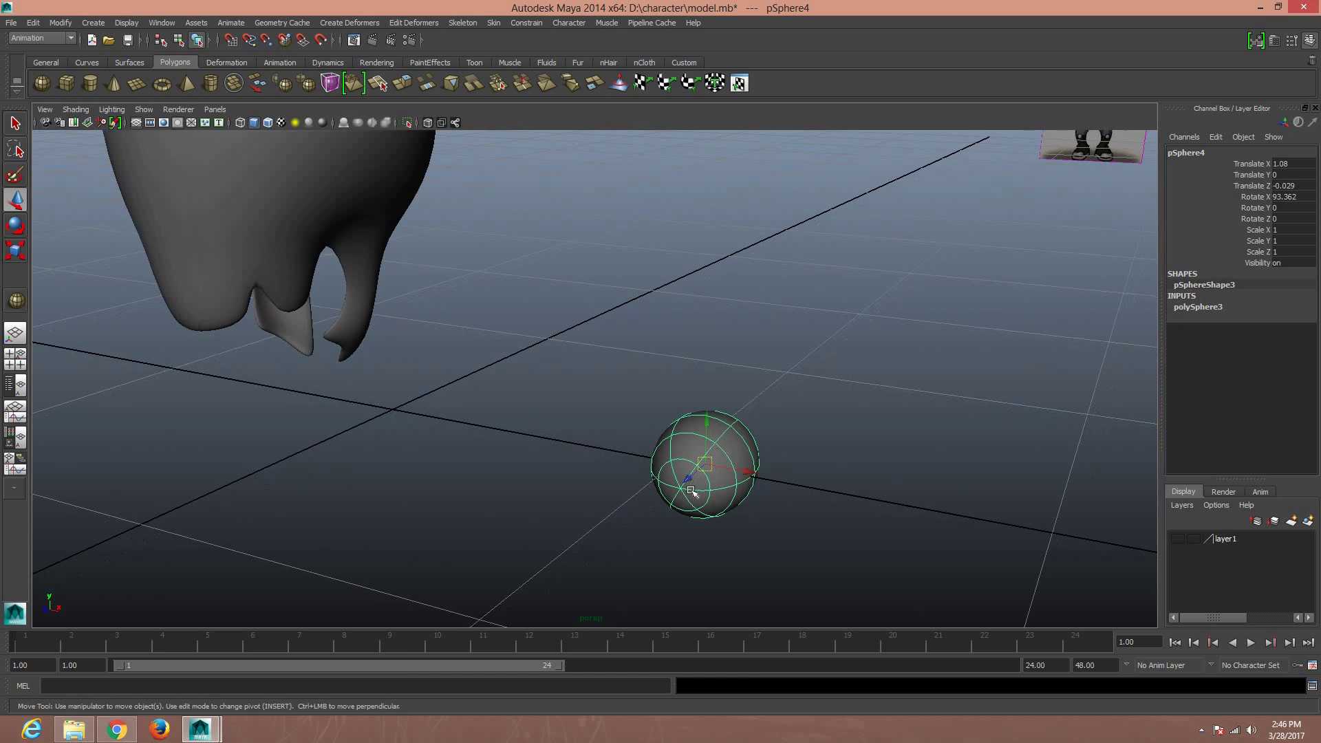
Extrude a patch of front faces on the sphere and scale the extrusion uniformly
{"action": "right_click", "coordinate": [691, 441]}
{"action": "left_click", "coordinate": [694, 475]}
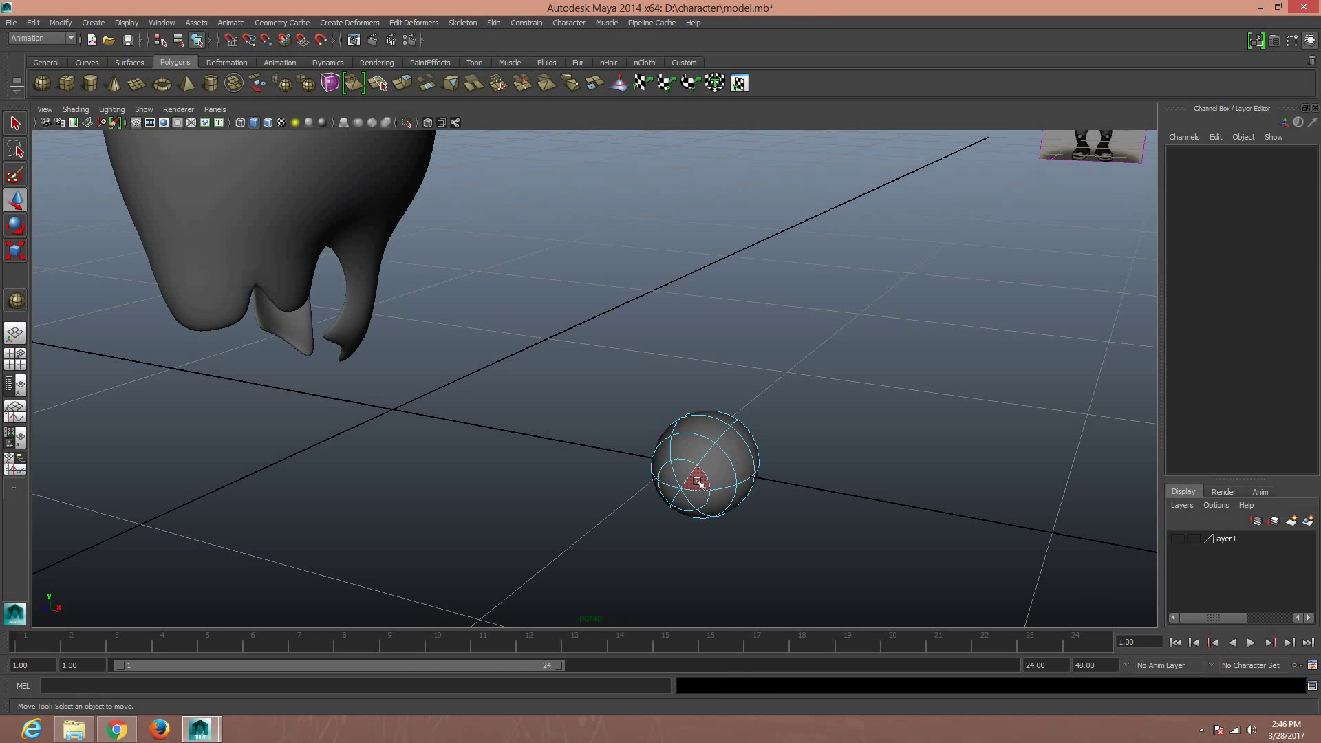
{"action": "left_click", "coordinate": [696, 482]}
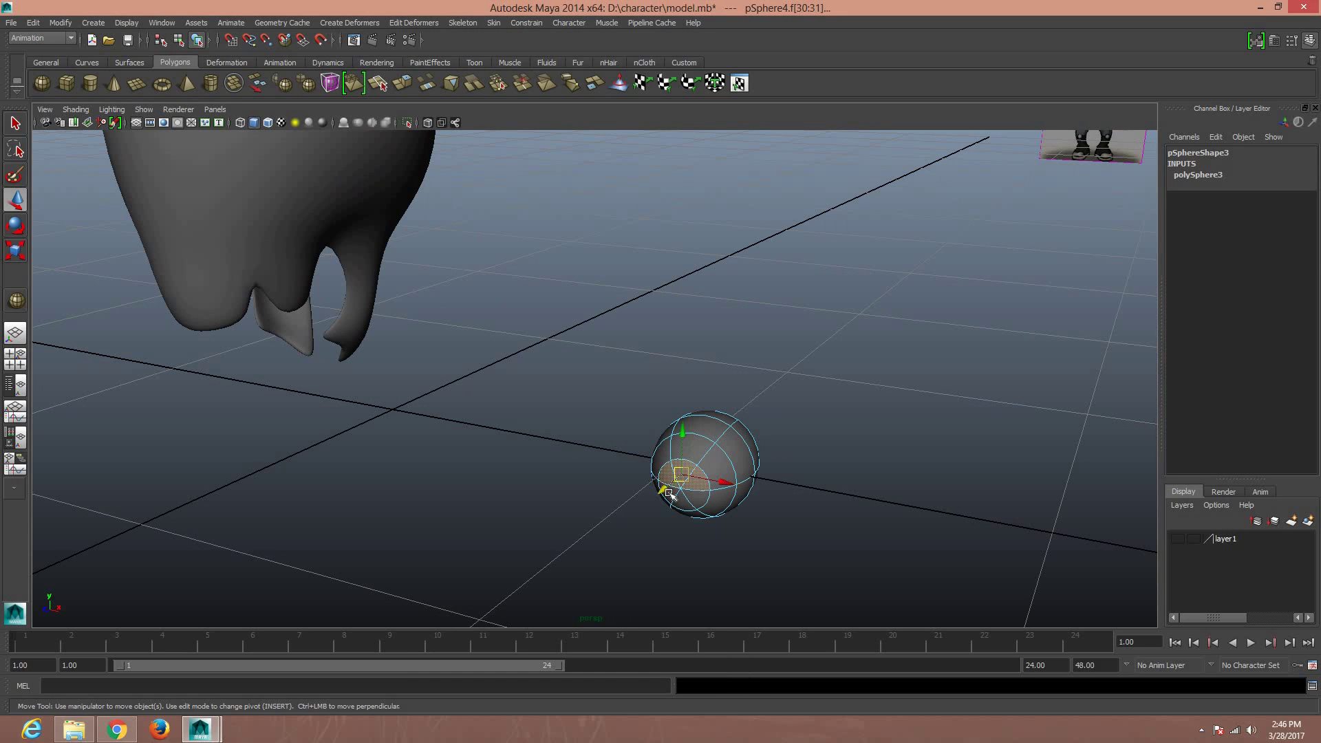
{"action": "left_click", "coordinate": [685, 501], "text": "shift"}
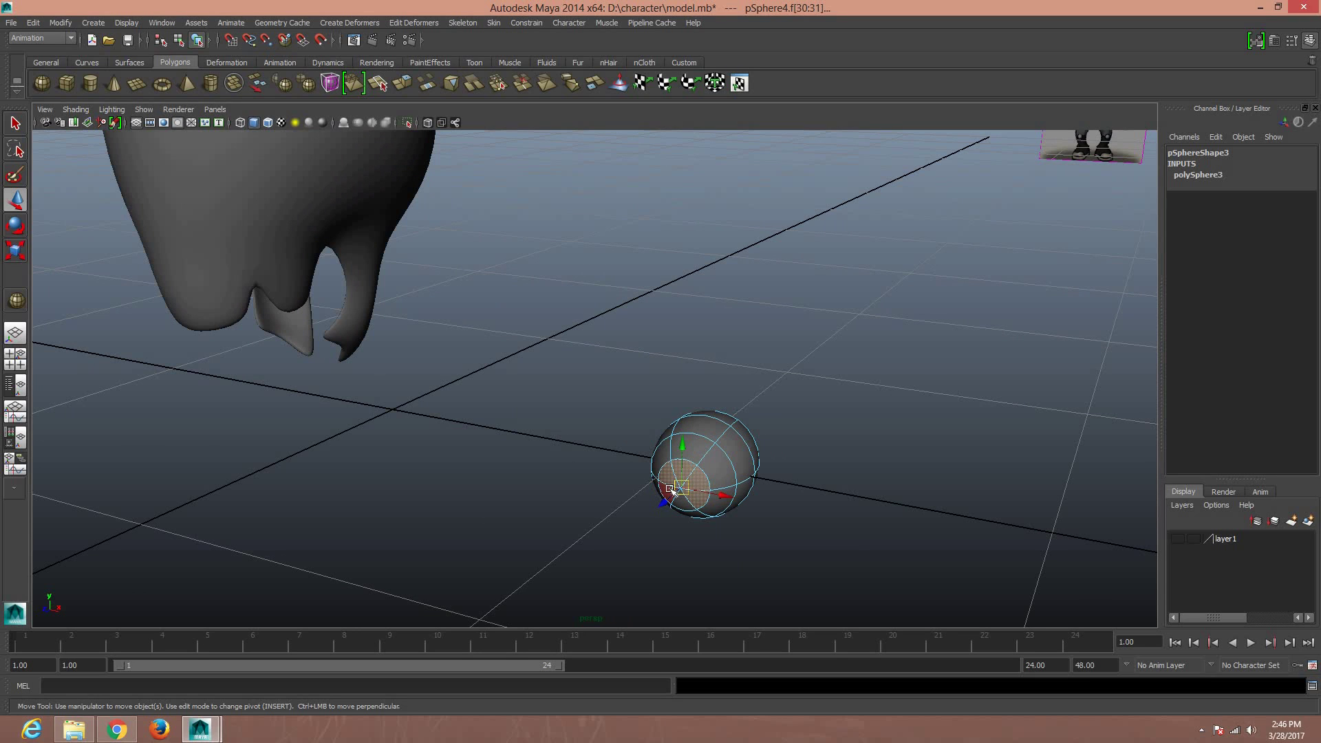
{"action": "left_click", "coordinate": [682, 501], "text": "shift"}
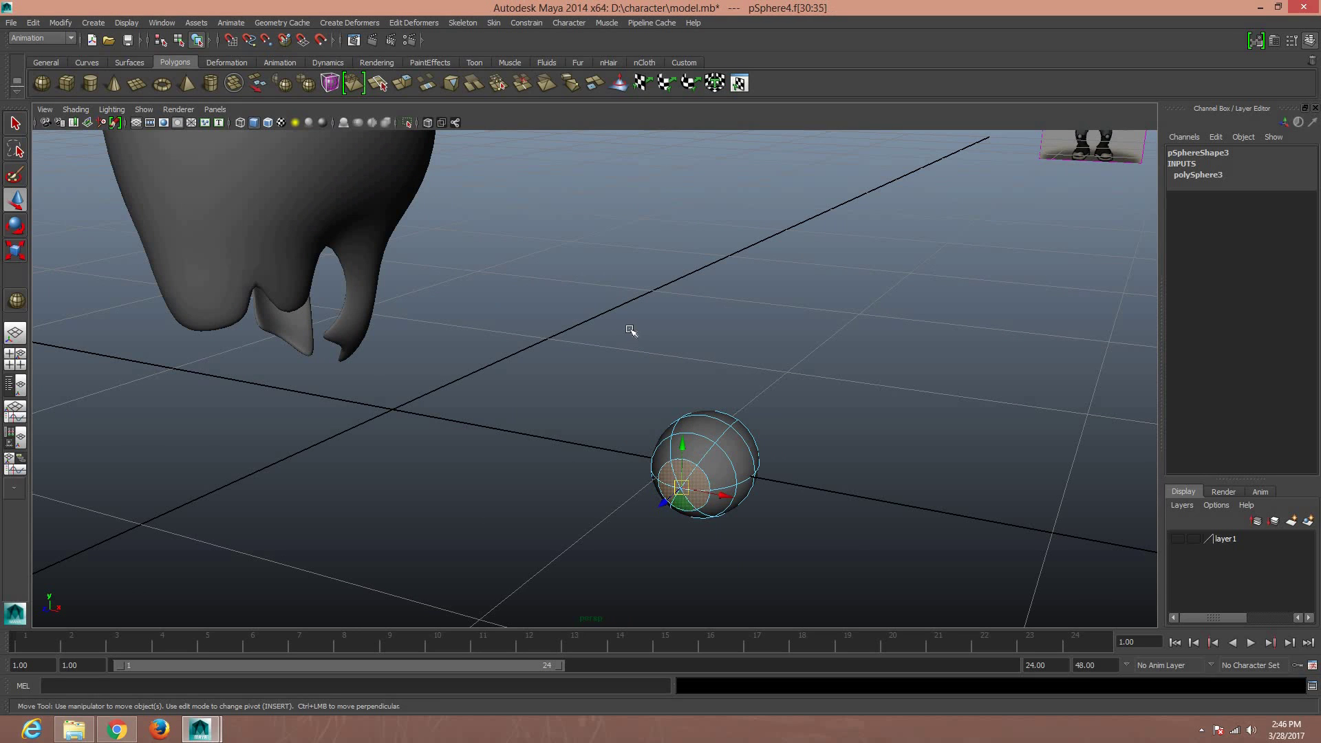
{"action": "left_click", "coordinate": [402, 82]}
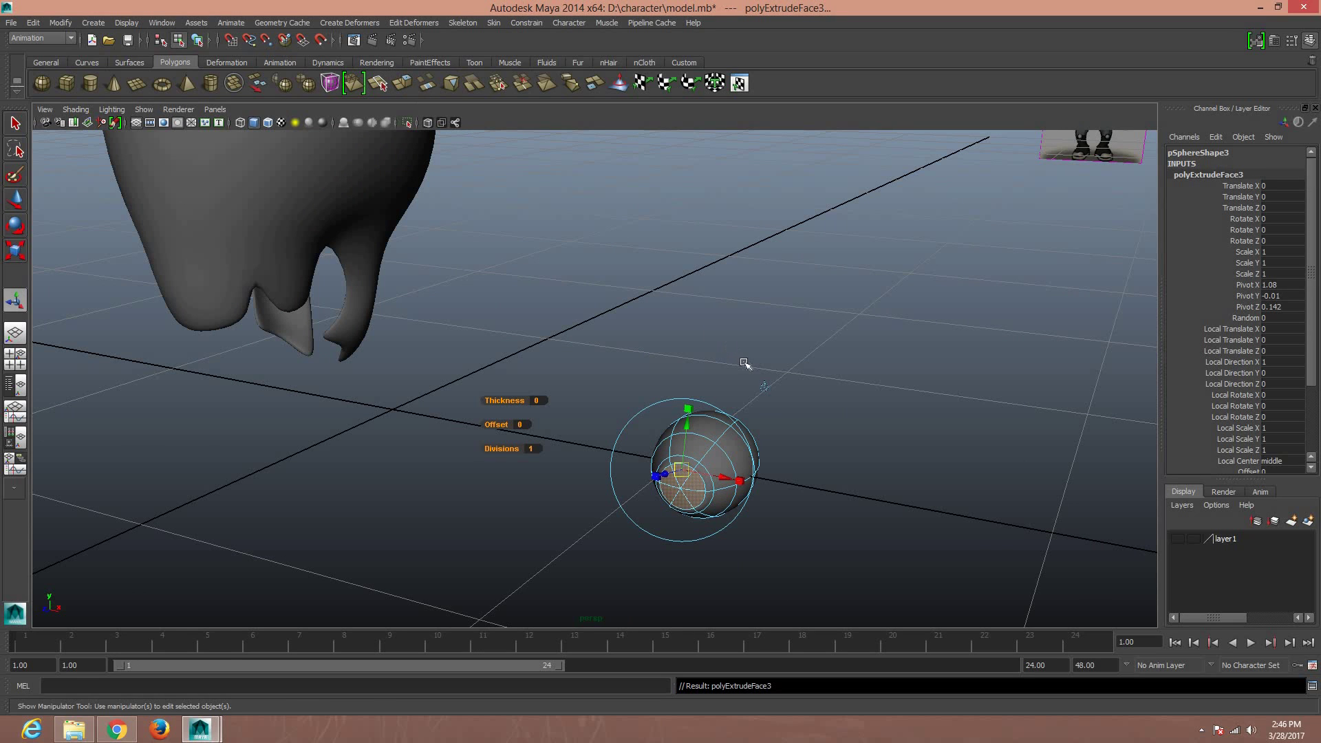
{"action": "key", "text": "r"}
{"action": "left_click", "coordinate": [683, 489]}
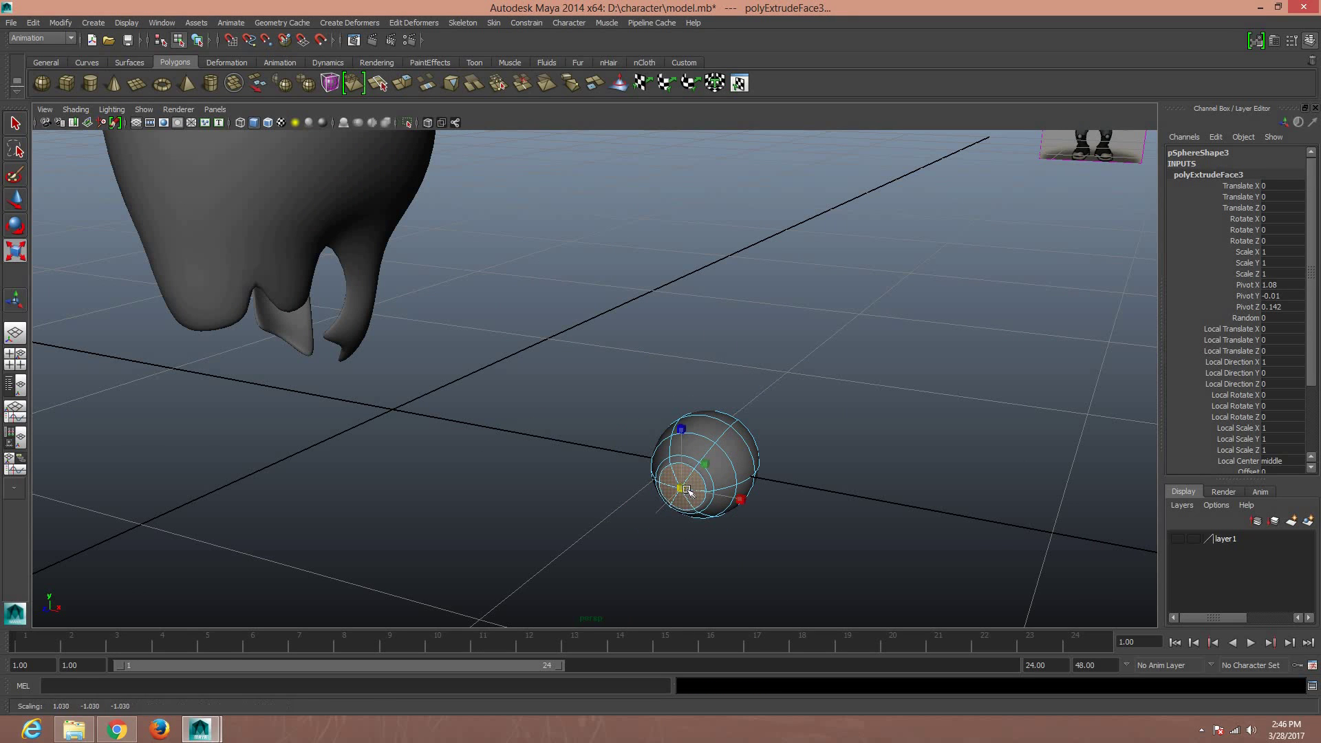
Extrude the front face again and push it slightly outward along Z
{"action": "left_click", "coordinate": [401, 84]}
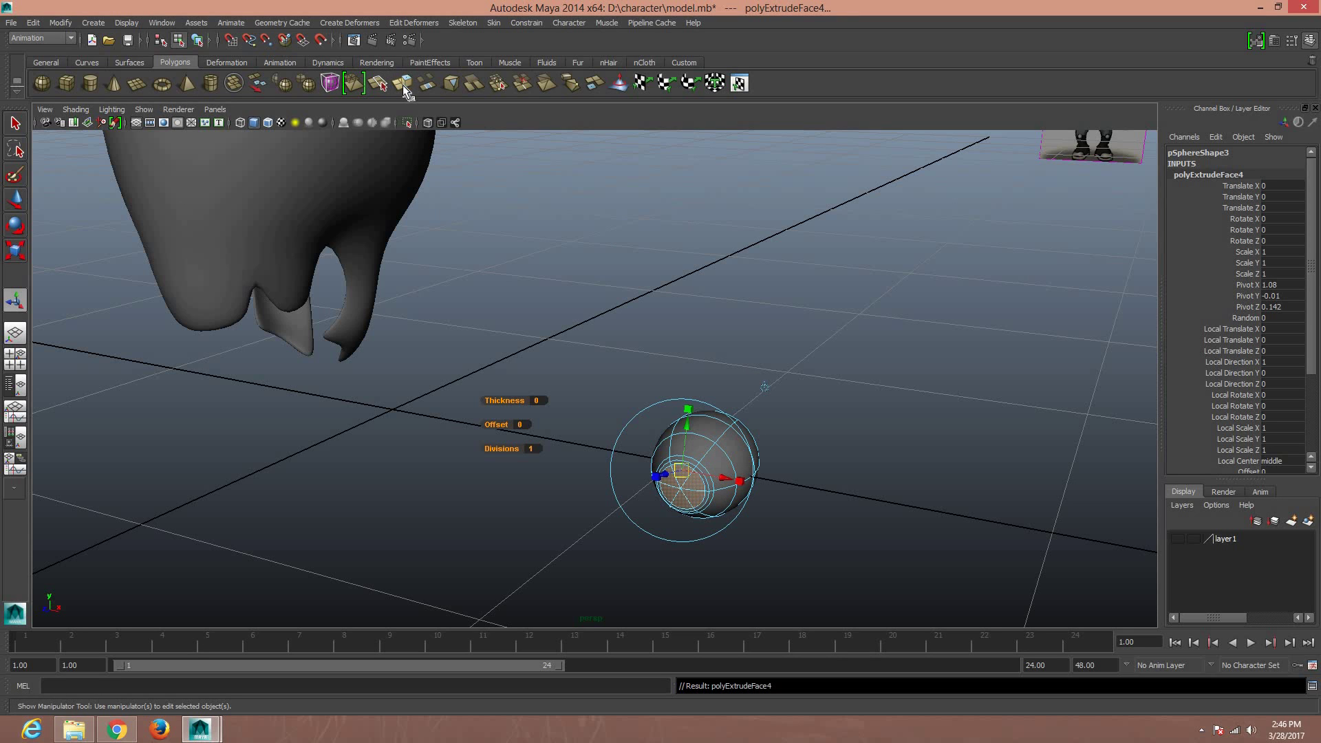
{"action": "key", "text": "w"}
{"action": "left_click", "coordinate": [666, 504]}
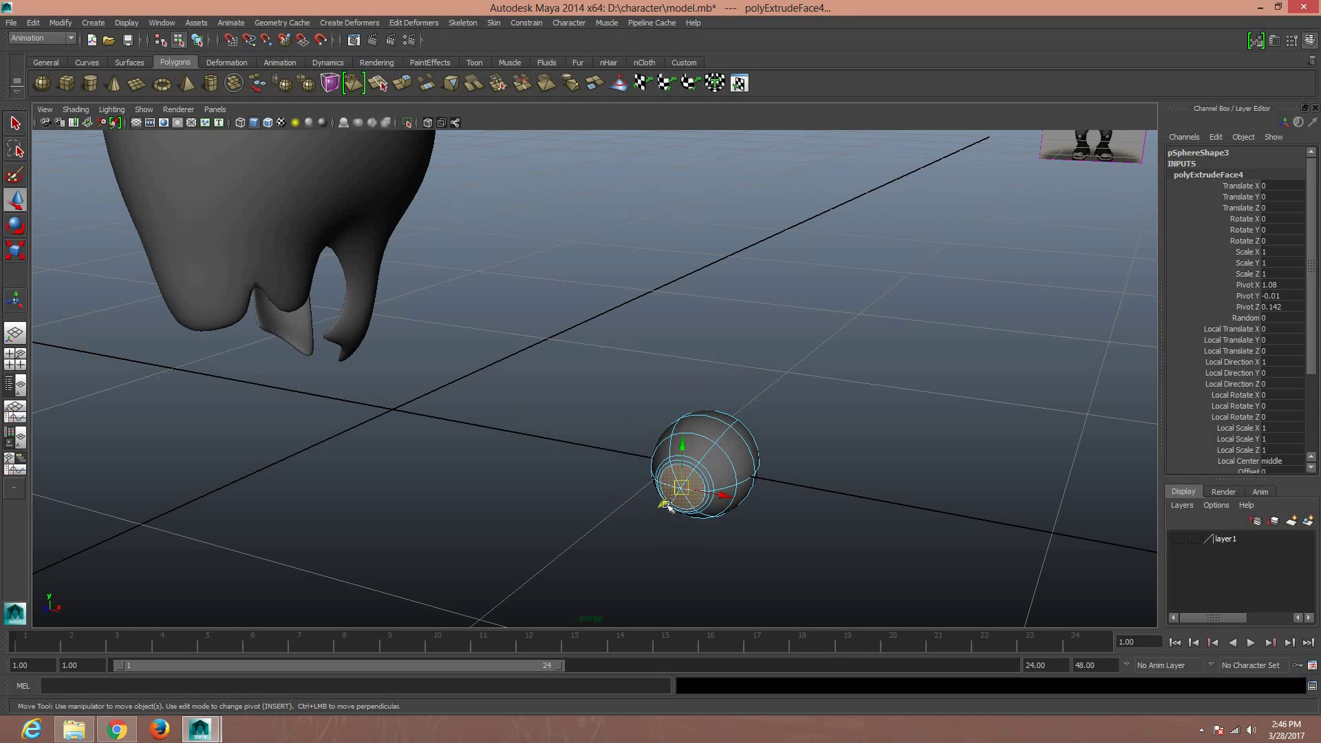
{"action": "left_click_drag", "start_coordinate": [664, 504], "coordinate": [662, 507]}
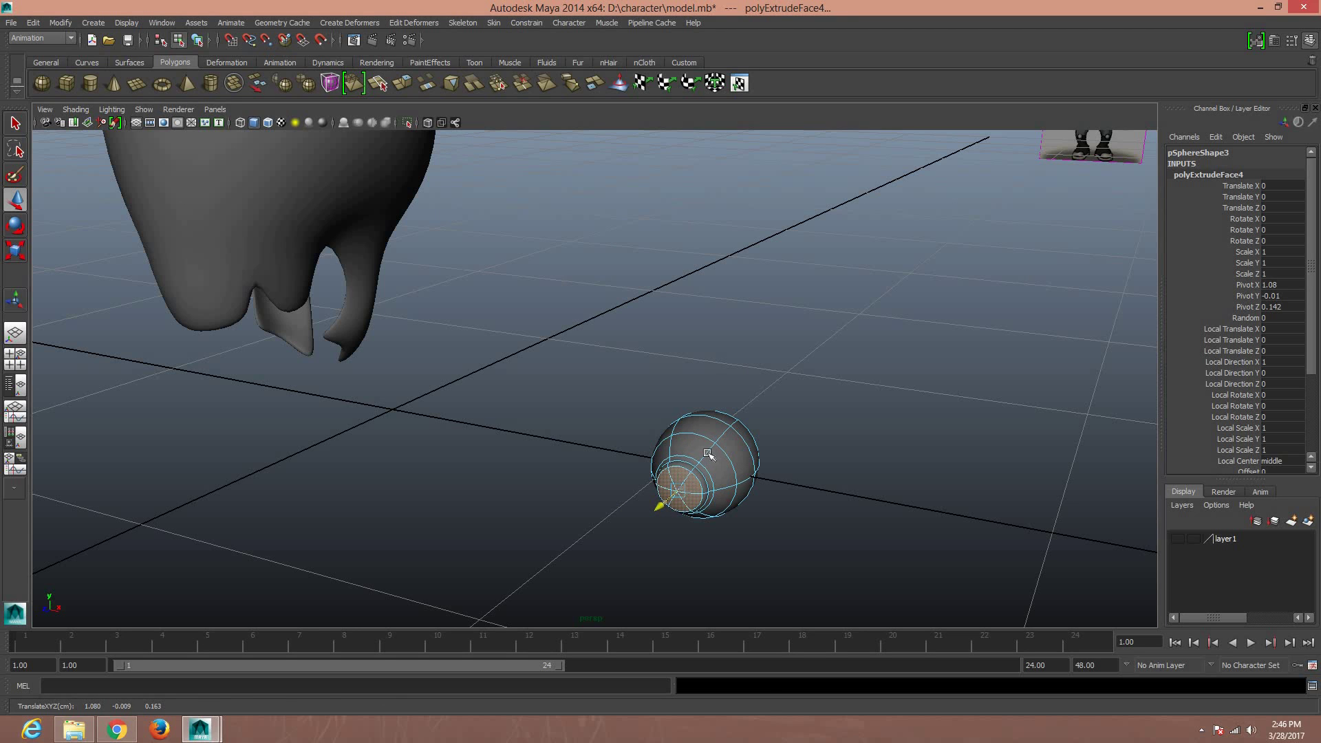
{"action": "right_click_drag", "start_coordinate": [710, 451], "coordinate": [761, 436]}
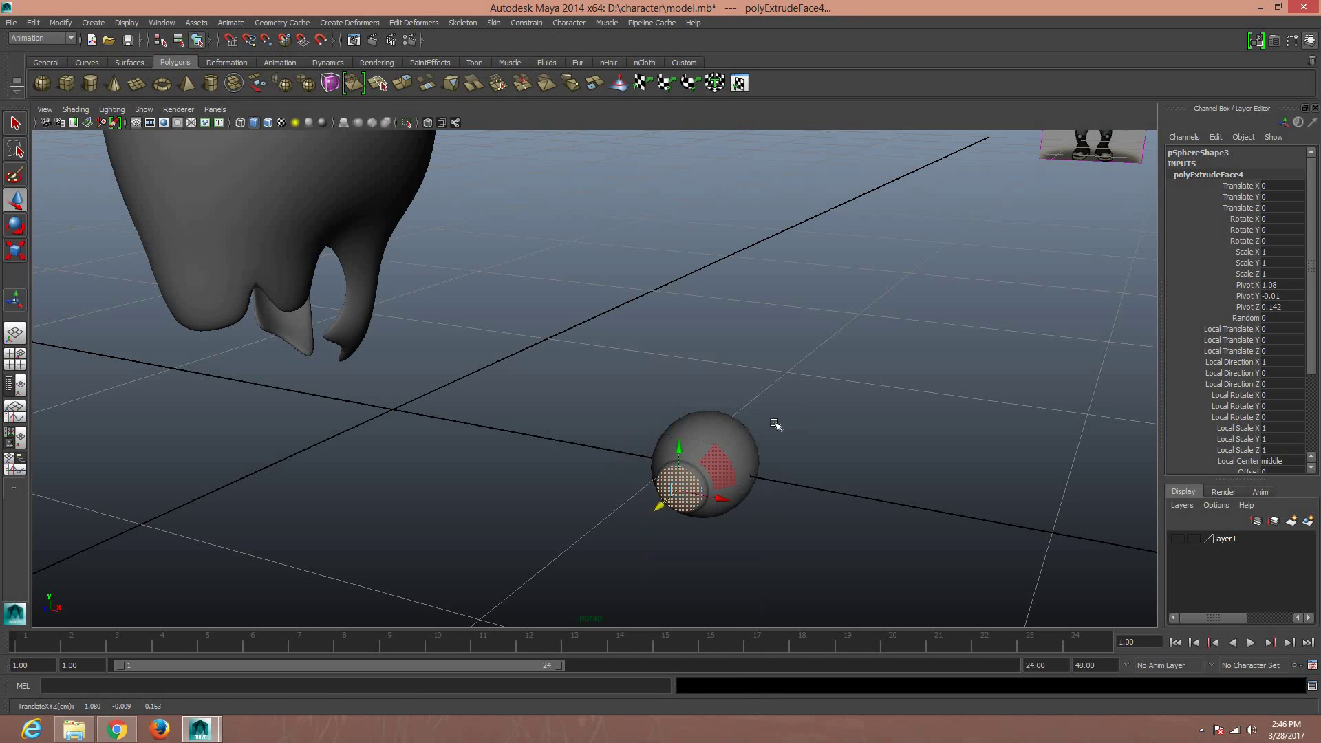
{"action": "left_click", "coordinate": [814, 433]}
{"action": "scroll", "coordinate": [703, 490], "scroll_direction": "up", "scroll_amount": 2}
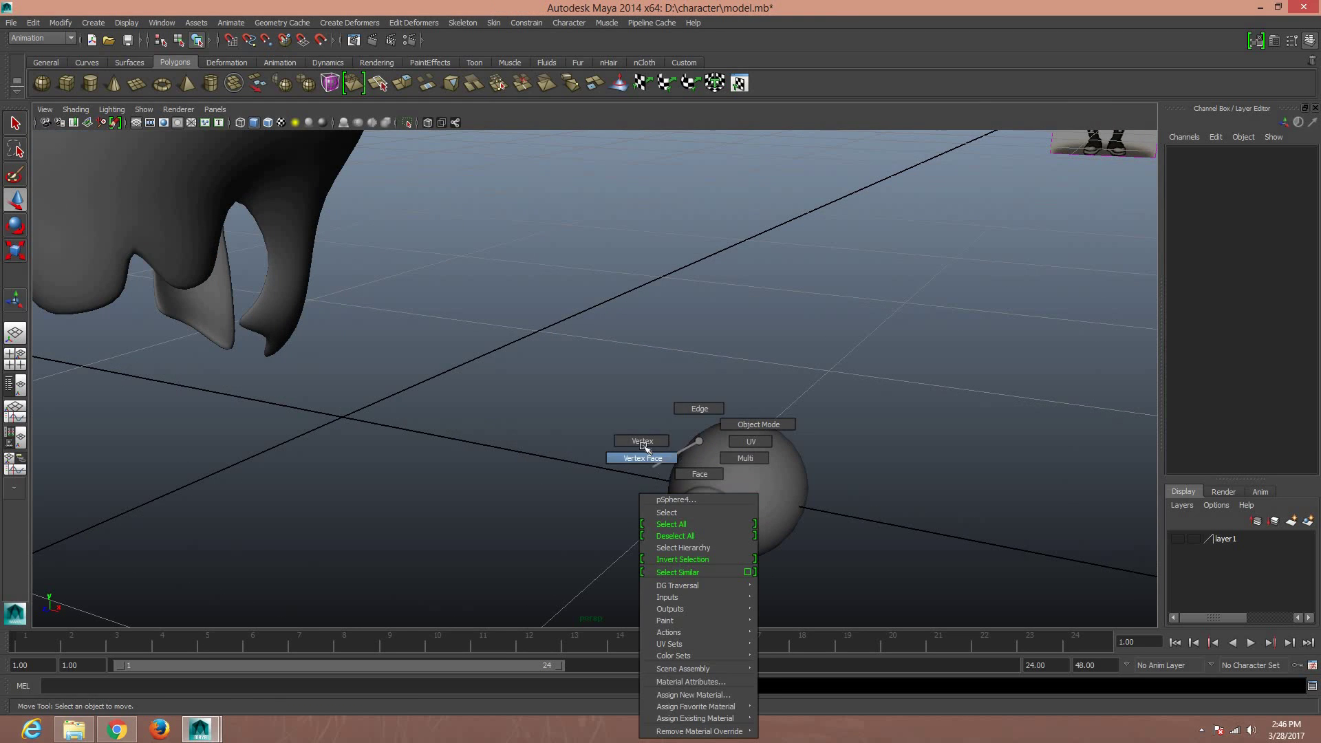
Nudge a front vertex of the sphere and box-select its front vertices
{"action": "right_click_drag", "start_coordinate": [698, 456], "coordinate": [636, 454]}
{"action": "left_click", "coordinate": [703, 526]}
{"action": "left_click_drag", "start_coordinate": [699, 534], "coordinate": [693, 540]}
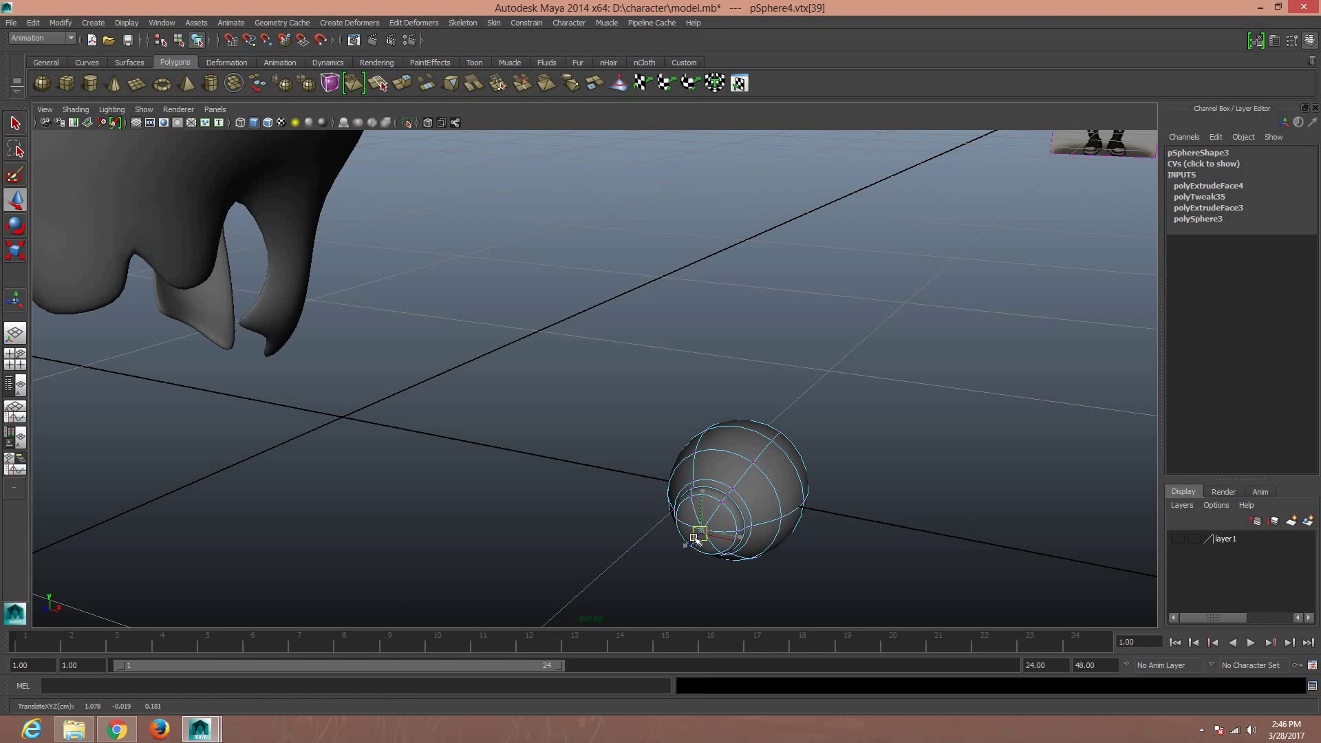
{"action": "mouse_move", "coordinate": [853, 495]}
{"action": "left_mouse_down", "text": "alt"}
{"action": "mouse_move", "coordinate": [808, 463]}
{"action": "mouse_move", "coordinate": [902, 507]}
{"action": "left_mouse_up", "text": "alt"}
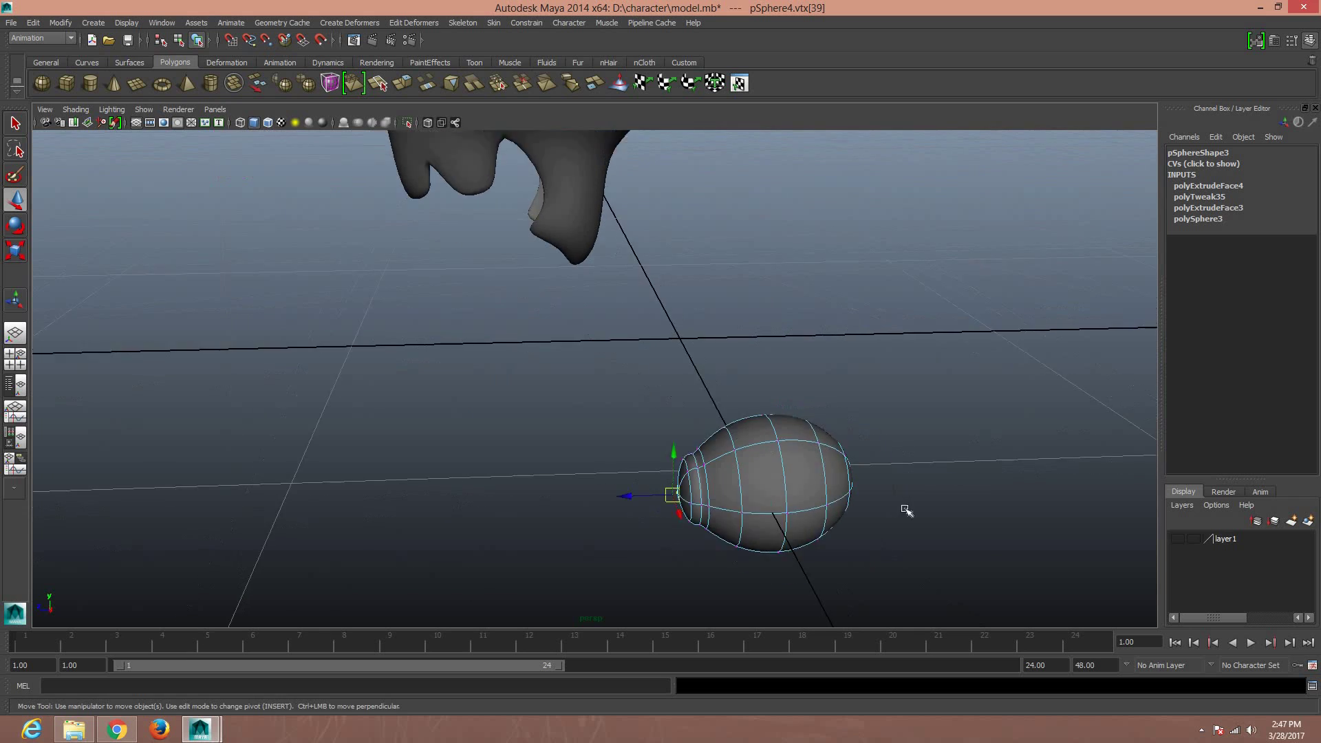
{"action": "right_click_drag", "start_coordinate": [903, 507], "coordinate": [802, 528], "text": "alt"}
{"action": "mouse_move", "coordinate": [821, 534]}
{"action": "left_mouse_down"}
{"action": "mouse_move", "coordinate": [677, 383]}
{"action": "mouse_move", "coordinate": [885, 448]}
{"action": "mouse_move", "coordinate": [887, 471]}
{"action": "mouse_move", "coordinate": [863, 472]}
{"action": "mouse_move", "coordinate": [840, 531]}
{"action": "mouse_move", "coordinate": [678, 413]}
{"action": "mouse_move", "coordinate": [666, 387]}
{"action": "mouse_move", "coordinate": [938, 522]}
{"action": "left_mouse_up"}
{"action": "right_click_drag", "start_coordinate": [938, 522], "coordinate": [802, 504], "text": "alt"}
{"action": "scroll", "coordinate": [801, 504], "scroll_direction": "up", "scroll_amount": 3}
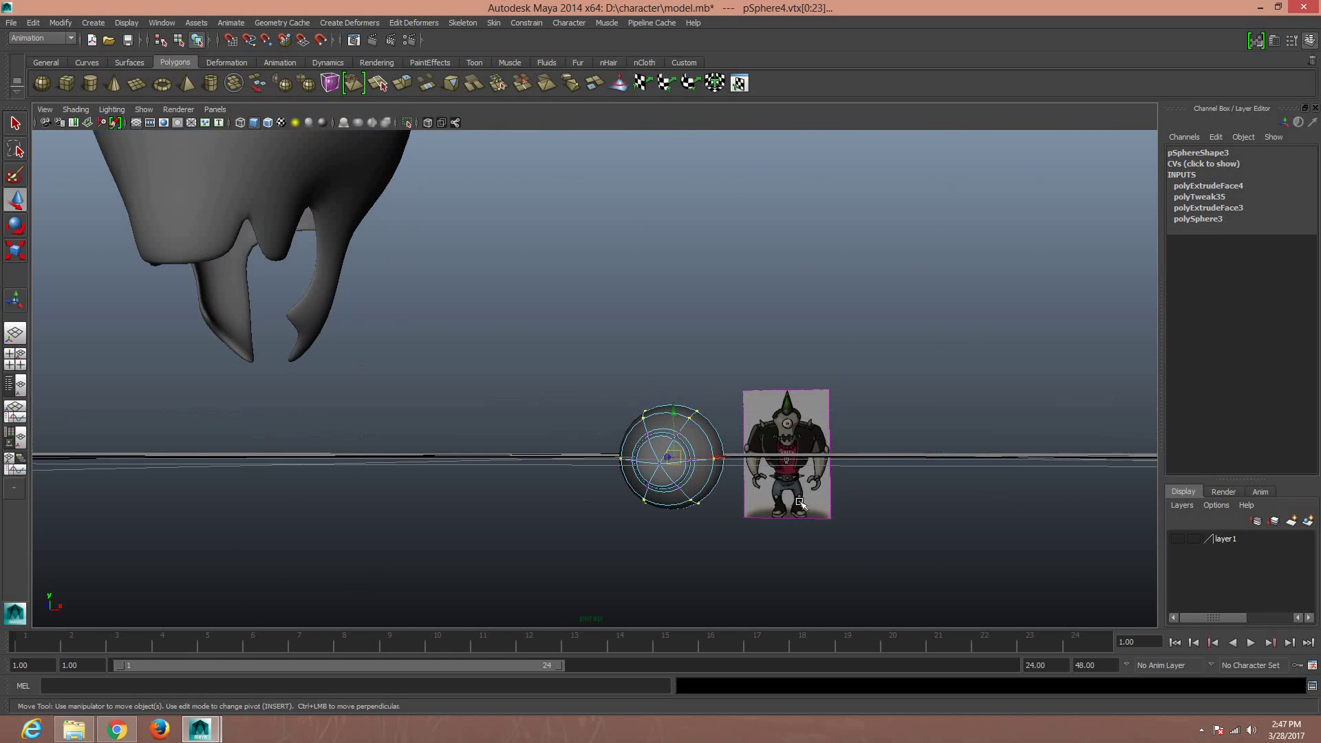
Scale the front vertices and slide them along X, then return to object mode
{"action": "key", "text": "r"}
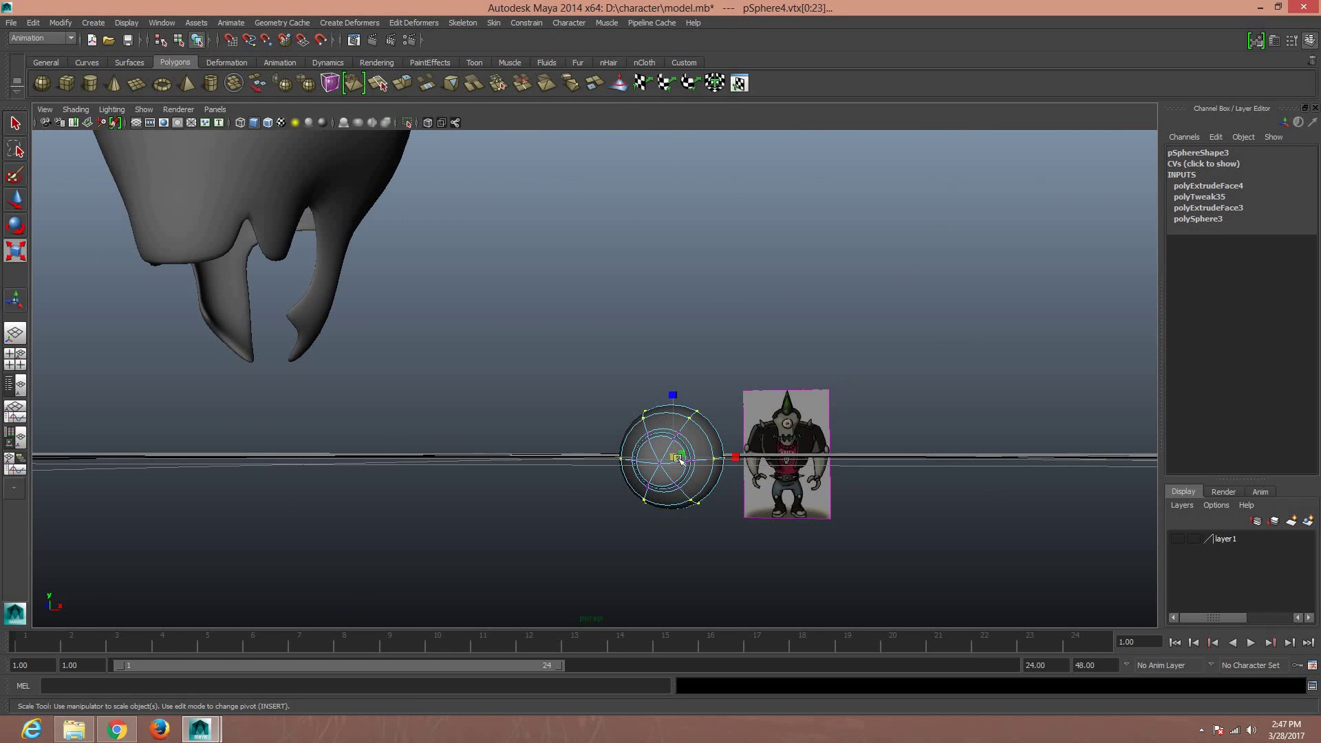
{"action": "mouse_move", "coordinate": [771, 501]}
{"action": "left_mouse_down", "text": "alt"}
{"action": "mouse_move", "coordinate": [625, 519]}
{"action": "mouse_move", "coordinate": [818, 473]}
{"action": "left_mouse_up", "text": "alt"}
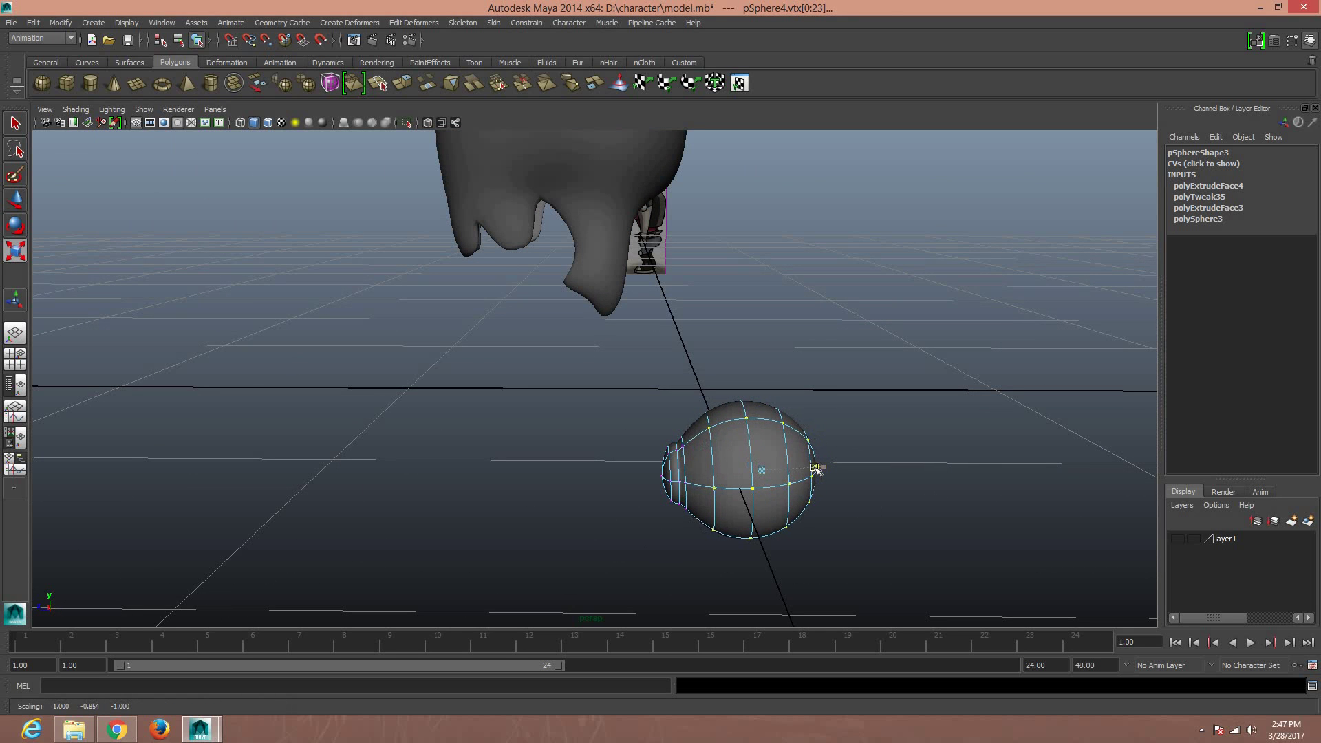
{"action": "key", "text": "w"}
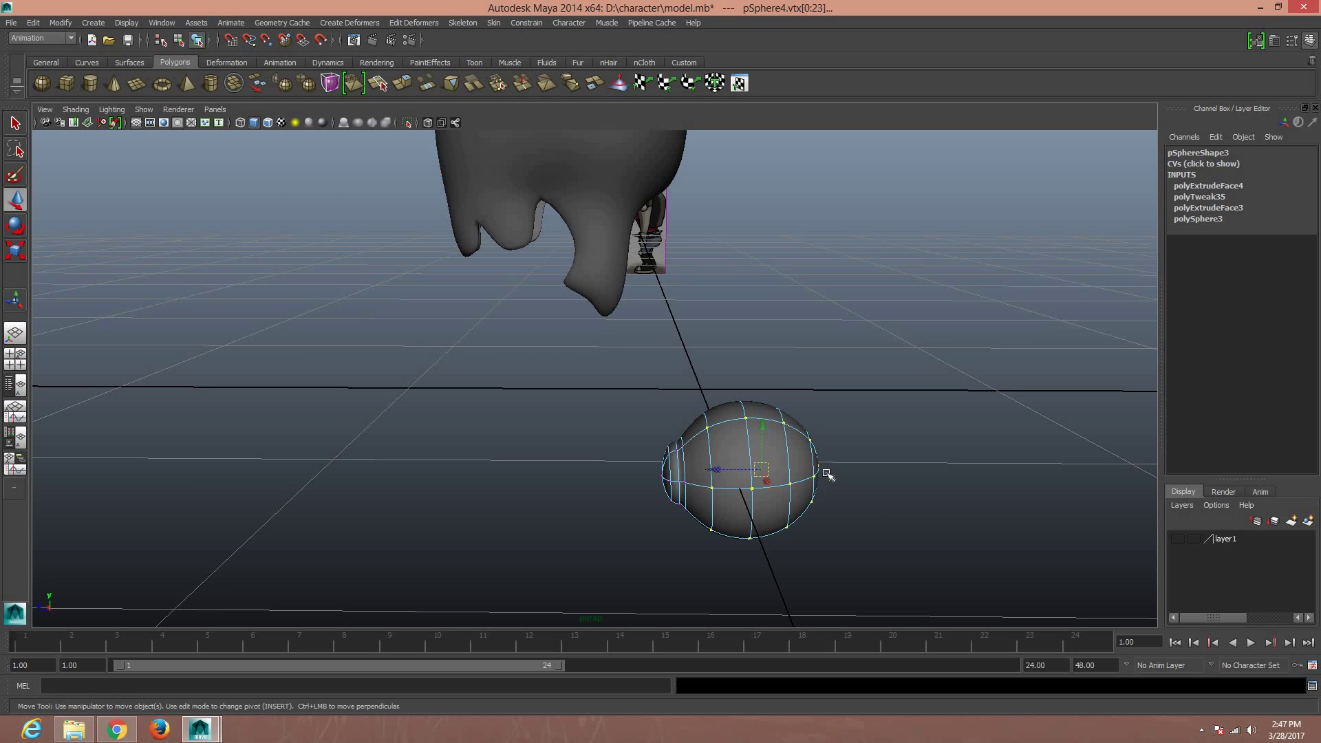
{"action": "left_click_drag", "start_coordinate": [735, 468], "coordinate": [730, 469]}
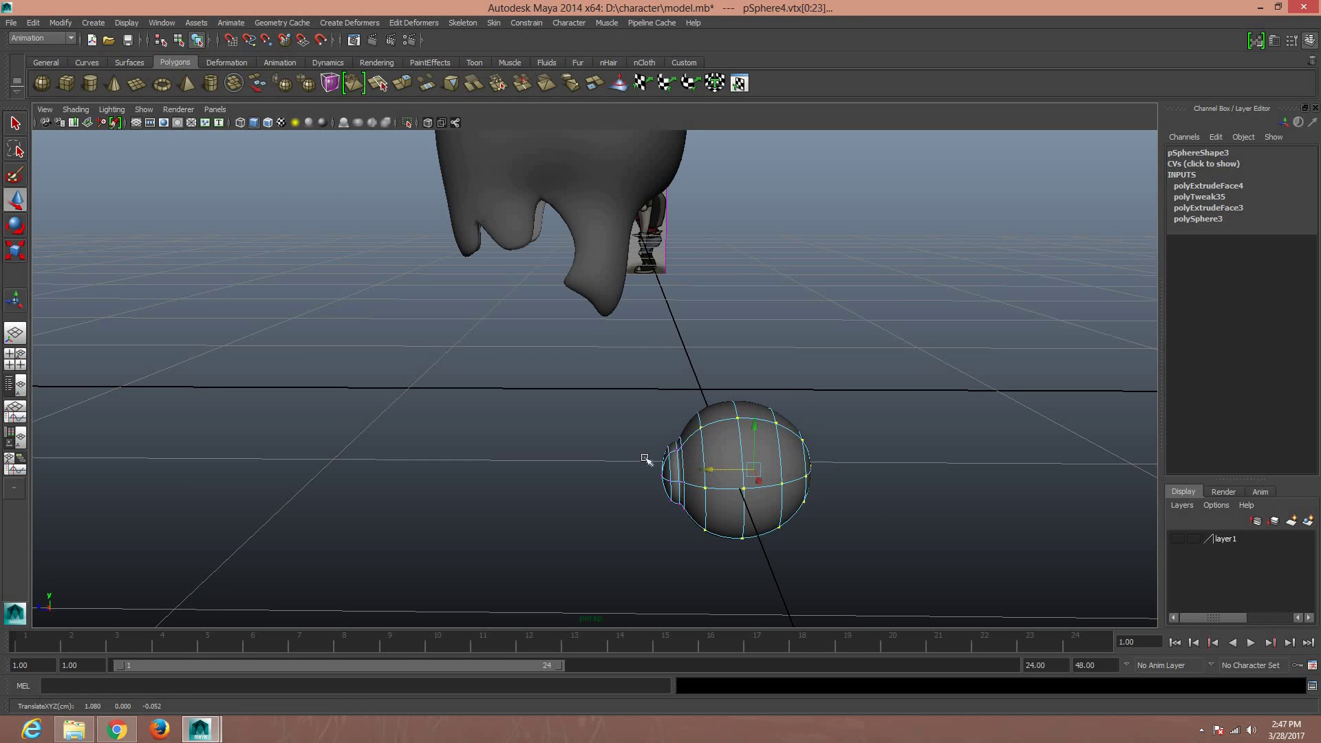
{"action": "left_click_drag", "start_coordinate": [612, 444], "coordinate": [657, 395], "text": "alt"}
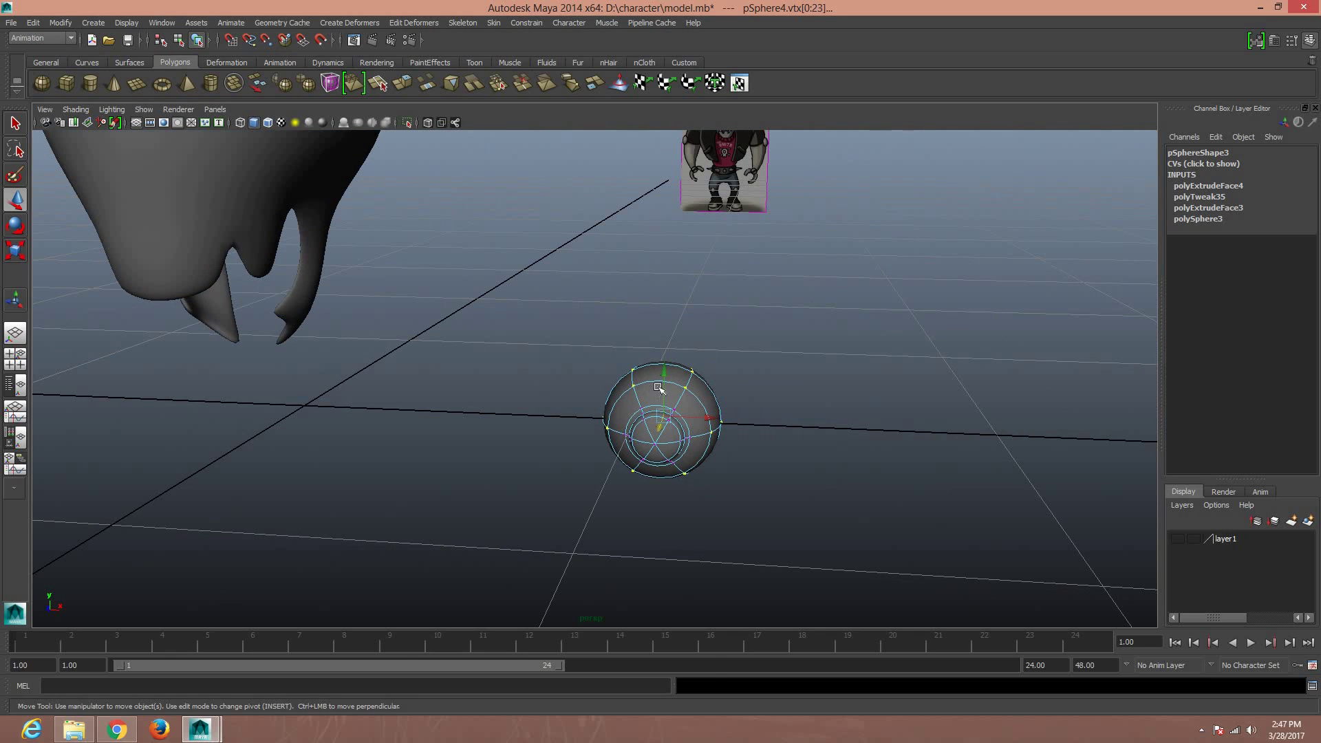
{"action": "right_click_drag", "start_coordinate": [659, 388], "coordinate": [707, 371]}
Select the three edge loops around the sphere's front bulge
{"action": "mouse_move", "coordinate": [781, 412]}
{"action": "left_mouse_down", "text": "alt"}
{"action": "mouse_move", "coordinate": [757, 448]}
{"action": "mouse_move", "coordinate": [650, 416]}
{"action": "left_mouse_up", "text": "alt"}
{"action": "left_click", "coordinate": [653, 412]}
{"action": "scroll", "coordinate": [681, 432], "scroll_direction": "up", "scroll_amount": 2}
{"action": "scroll", "coordinate": [688, 435], "scroll_direction": "up", "scroll_amount": 2}
{"action": "scroll", "coordinate": [647, 396], "scroll_direction": "up", "scroll_amount": 1}
{"action": "right_click_drag", "start_coordinate": [650, 416], "coordinate": [654, 391]}
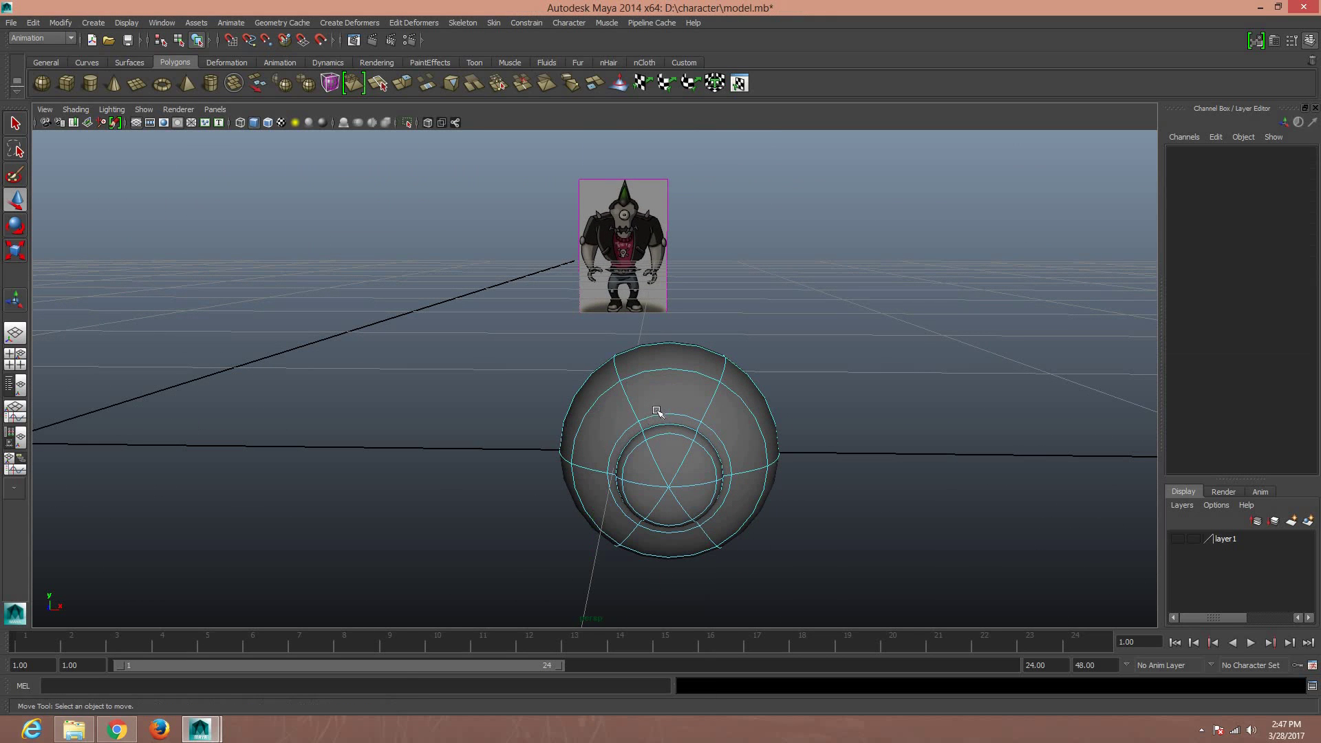
{"action": "double_click", "coordinate": [657, 413]}
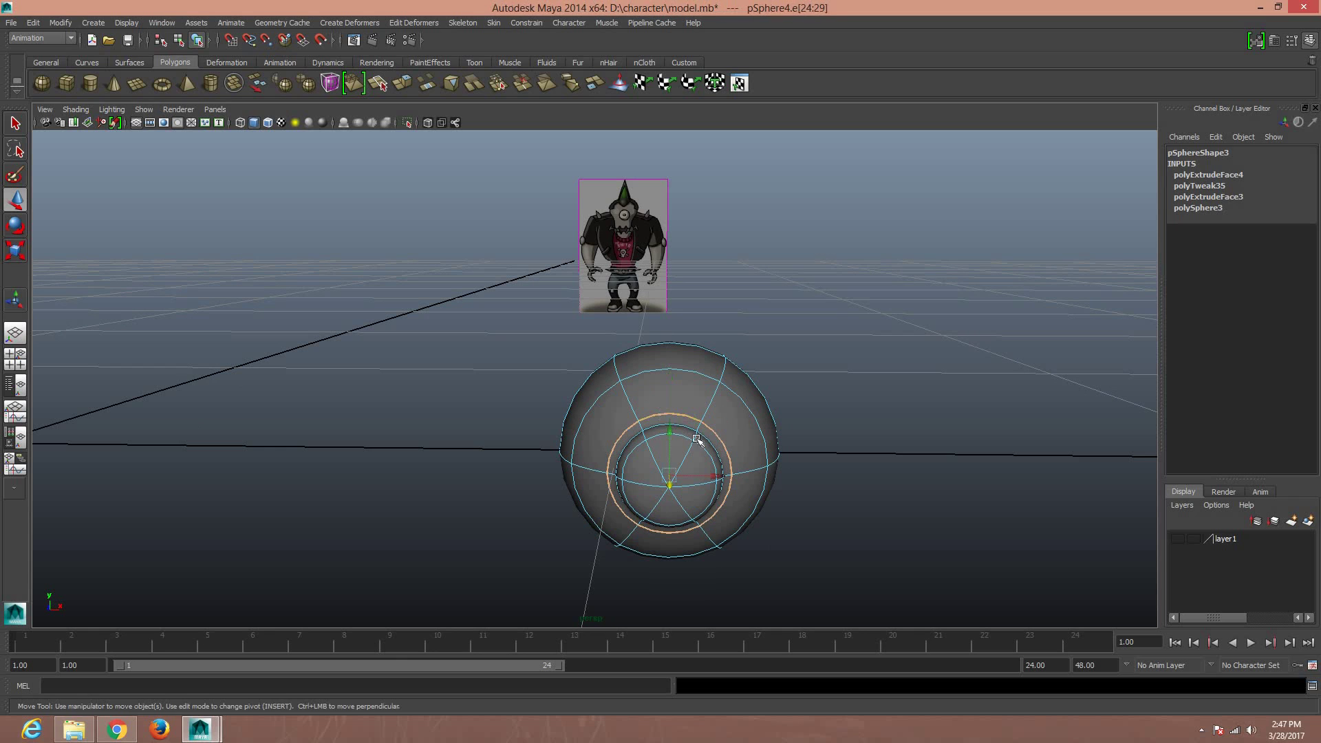
{"action": "double_click", "coordinate": [707, 438], "text": "shift"}
{"action": "double_click", "coordinate": [701, 445], "text": "shift"}
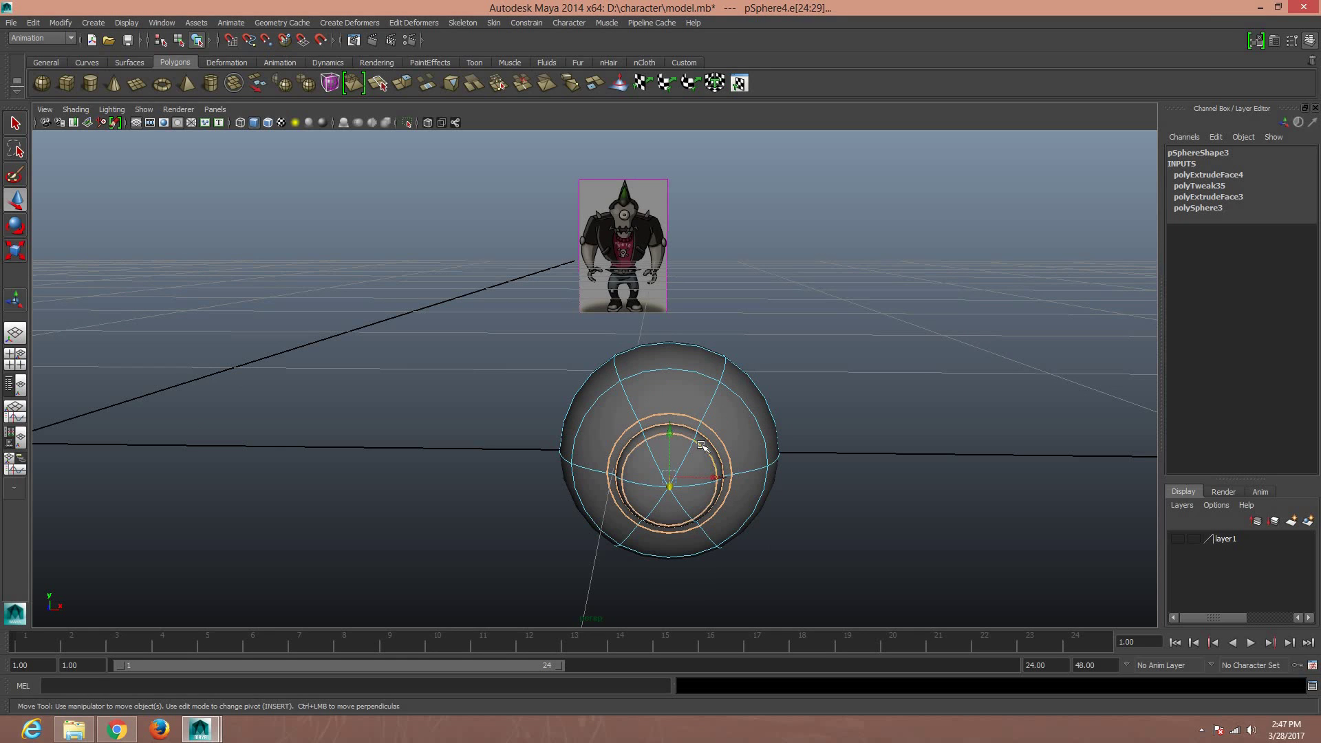
Scale the selected edge loops down to about 0.785
{"action": "key", "text": "r"}
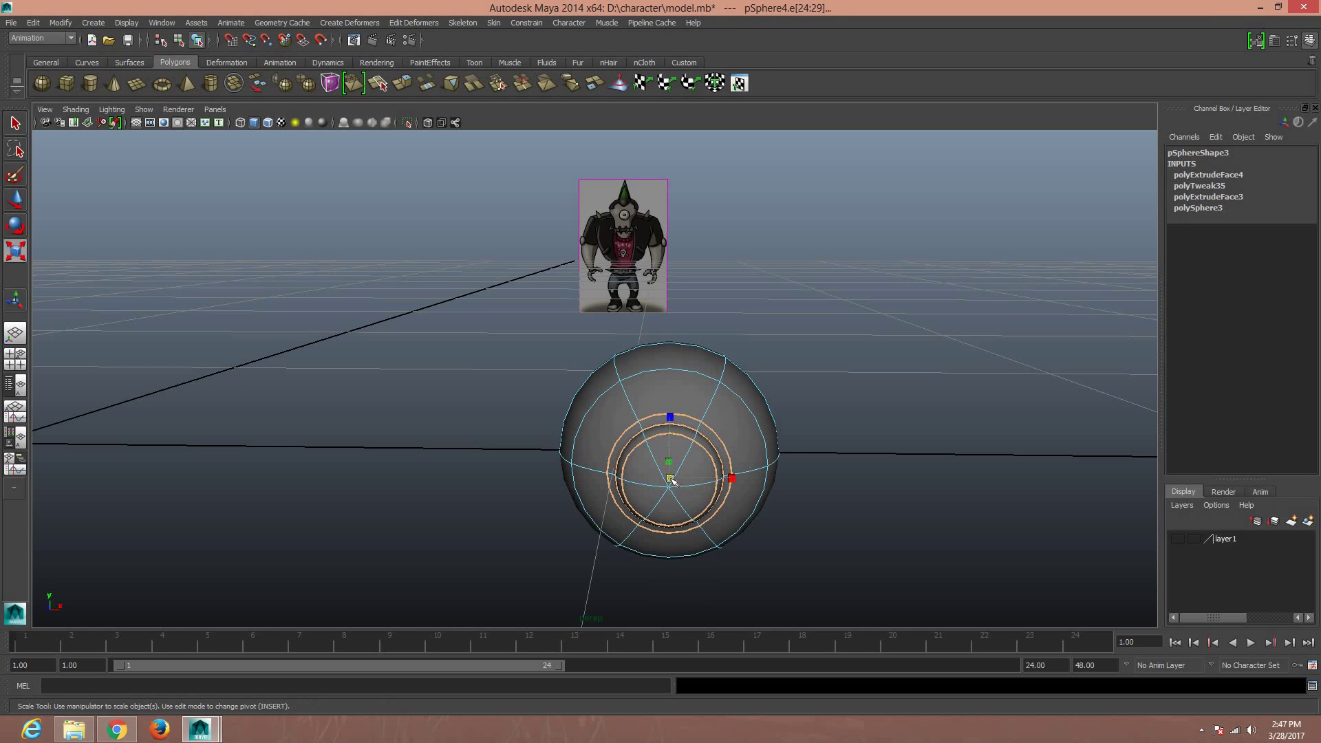
{"action": "left_click_drag", "start_coordinate": [670, 480], "coordinate": [652, 484]}
{"action": "left_click", "coordinate": [652, 484]}
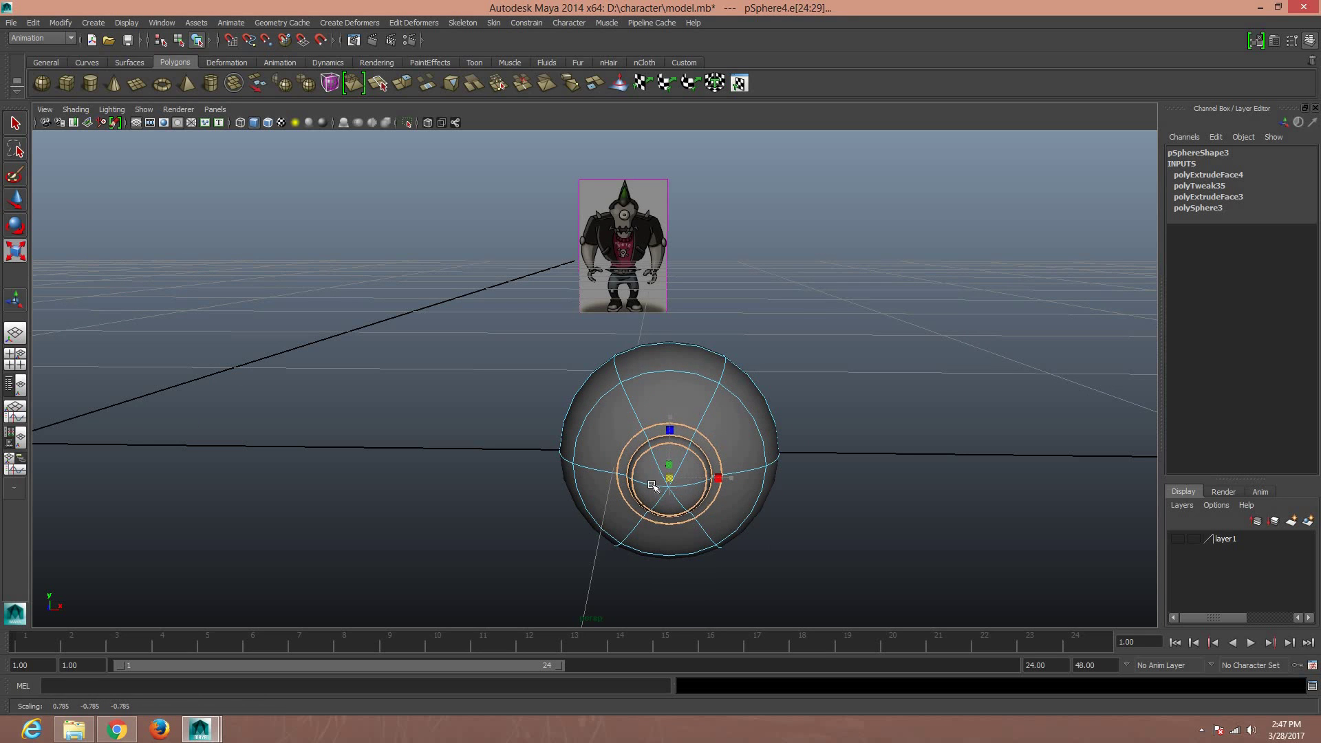
{"action": "mouse_move", "coordinate": [786, 472]}
{"action": "left_mouse_down", "text": "alt"}
{"action": "mouse_move", "coordinate": [765, 504]}
{"action": "mouse_move", "coordinate": [777, 450]}
{"action": "left_mouse_up", "text": "alt"}
{"action": "mouse_move", "coordinate": [777, 441]}
{"action": "right_mouse_down"}
{"action": "mouse_move", "coordinate": [830, 423]}
{"action": "mouse_move", "coordinate": [840, 434]}
{"action": "right_mouse_up"}
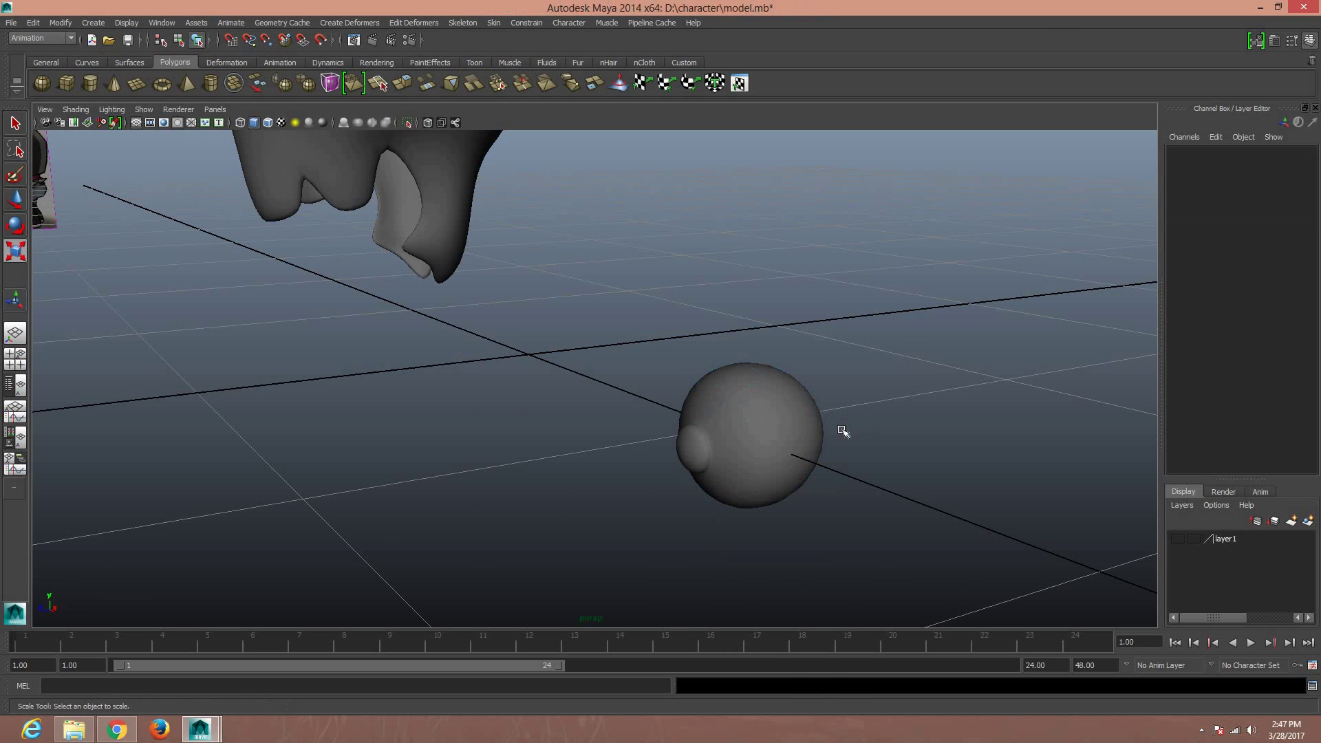
Move the eyeball sphere up onto the front of the head
{"action": "mouse_move", "coordinate": [841, 434]}
{"action": "left_mouse_down", "text": "alt"}
{"action": "mouse_move", "coordinate": [769, 485]}
{"action": "mouse_move", "coordinate": [870, 466]}
{"action": "mouse_move", "coordinate": [814, 439]}
{"action": "mouse_move", "coordinate": [857, 487]}
{"action": "mouse_move", "coordinate": [719, 447]}
{"action": "left_mouse_up", "text": "alt"}
{"action": "left_click", "coordinate": [708, 442]}
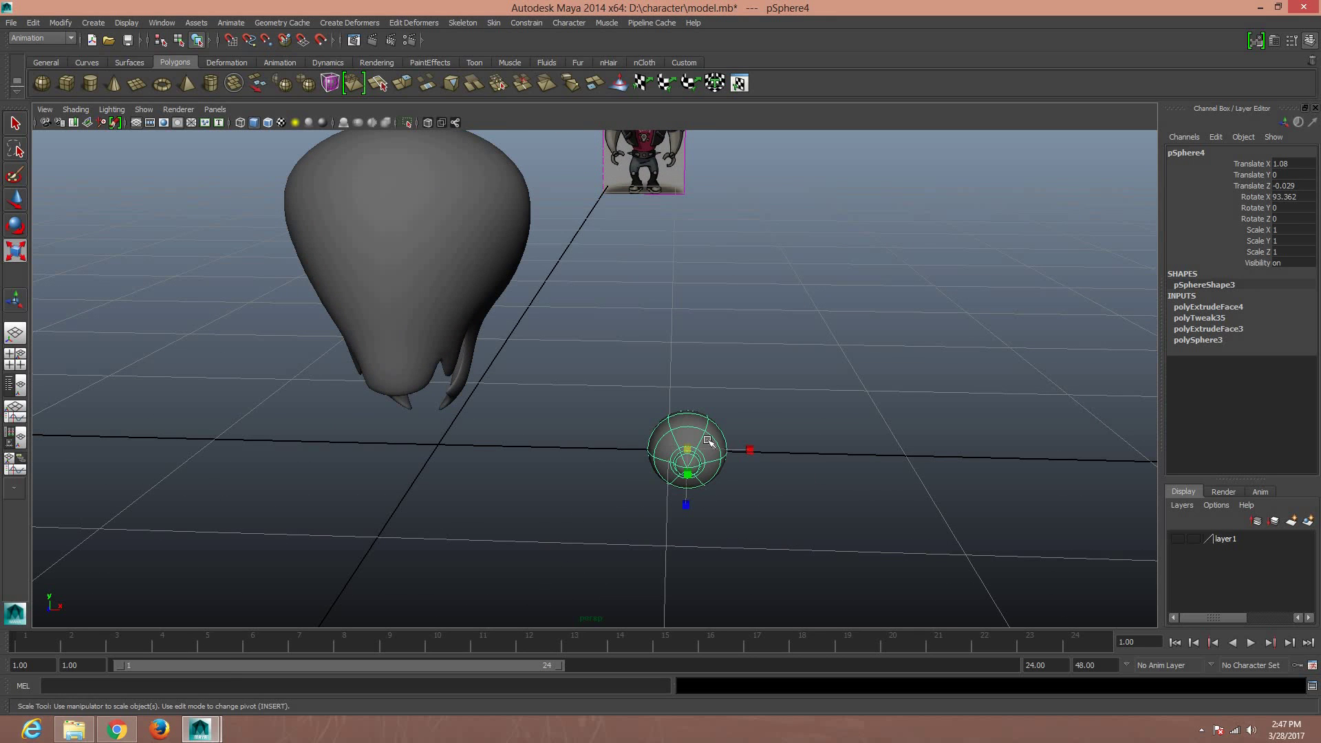
{"action": "key", "text": "w"}
{"action": "mouse_move", "coordinate": [493, 280]}
{"action": "middle_mouse_down"}
{"action": "mouse_move", "coordinate": [437, 272]}
{"action": "mouse_move", "coordinate": [505, 323]}
{"action": "mouse_move", "coordinate": [509, 359]}
{"action": "middle_mouse_up"}
{"action": "left_click_drag", "start_coordinate": [509, 359], "coordinate": [392, 274], "text": "alt"}
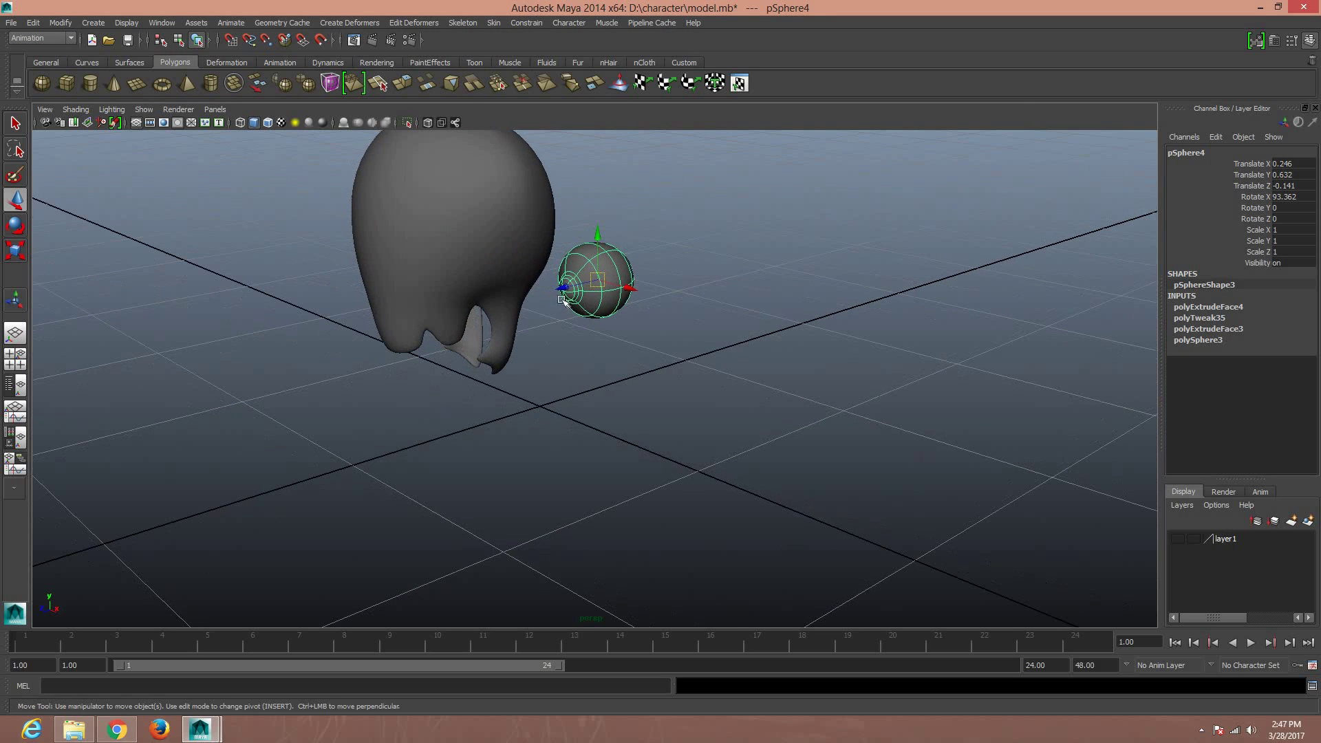
{"action": "middle_click_drag", "start_coordinate": [392, 274], "coordinate": [418, 308]}
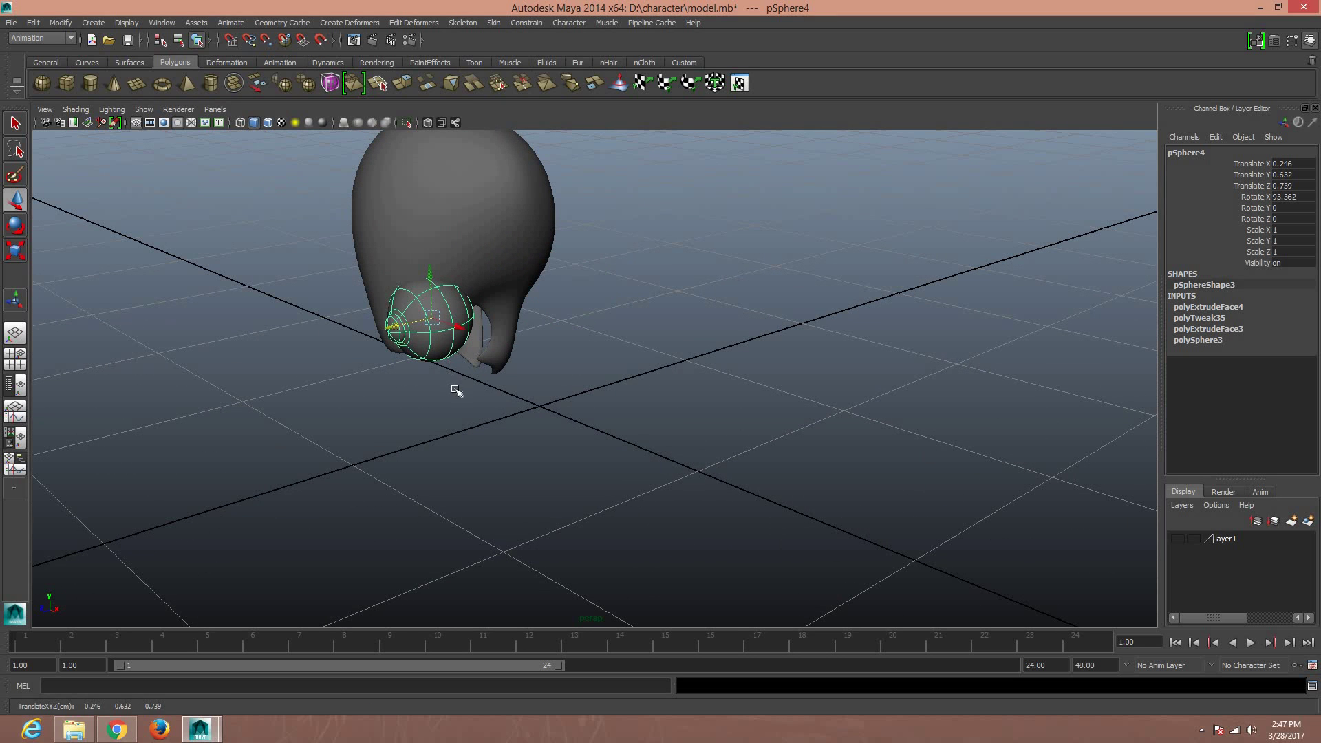
{"action": "mouse_move", "coordinate": [456, 390]}
{"action": "left_mouse_down", "text": "alt"}
{"action": "mouse_move", "coordinate": [518, 383]}
{"action": "mouse_move", "coordinate": [660, 415]}
{"action": "mouse_move", "coordinate": [660, 448]}
{"action": "mouse_move", "coordinate": [560, 451]}
{"action": "left_mouse_up", "text": "alt"}
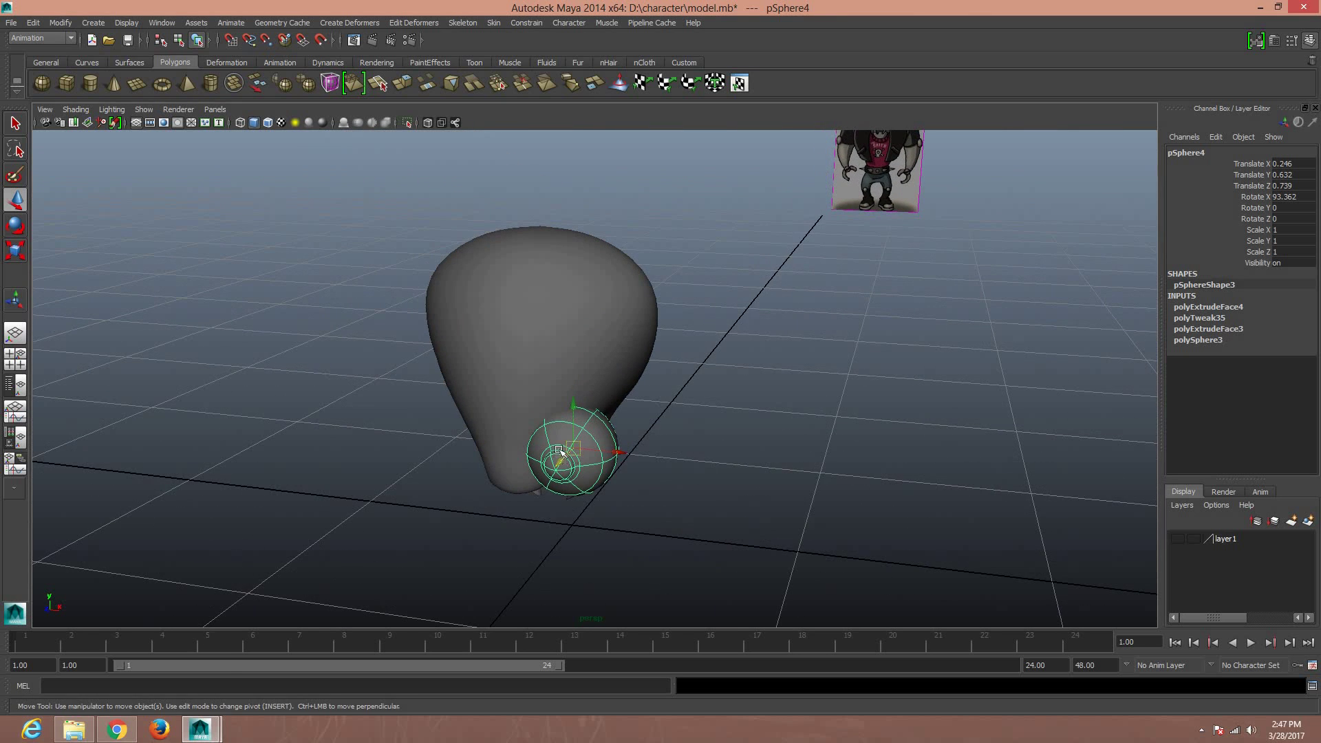
Shift the eyeball sideways along X and push it outward from the head's front
{"action": "left_click", "coordinate": [592, 457], "text": "shift"}
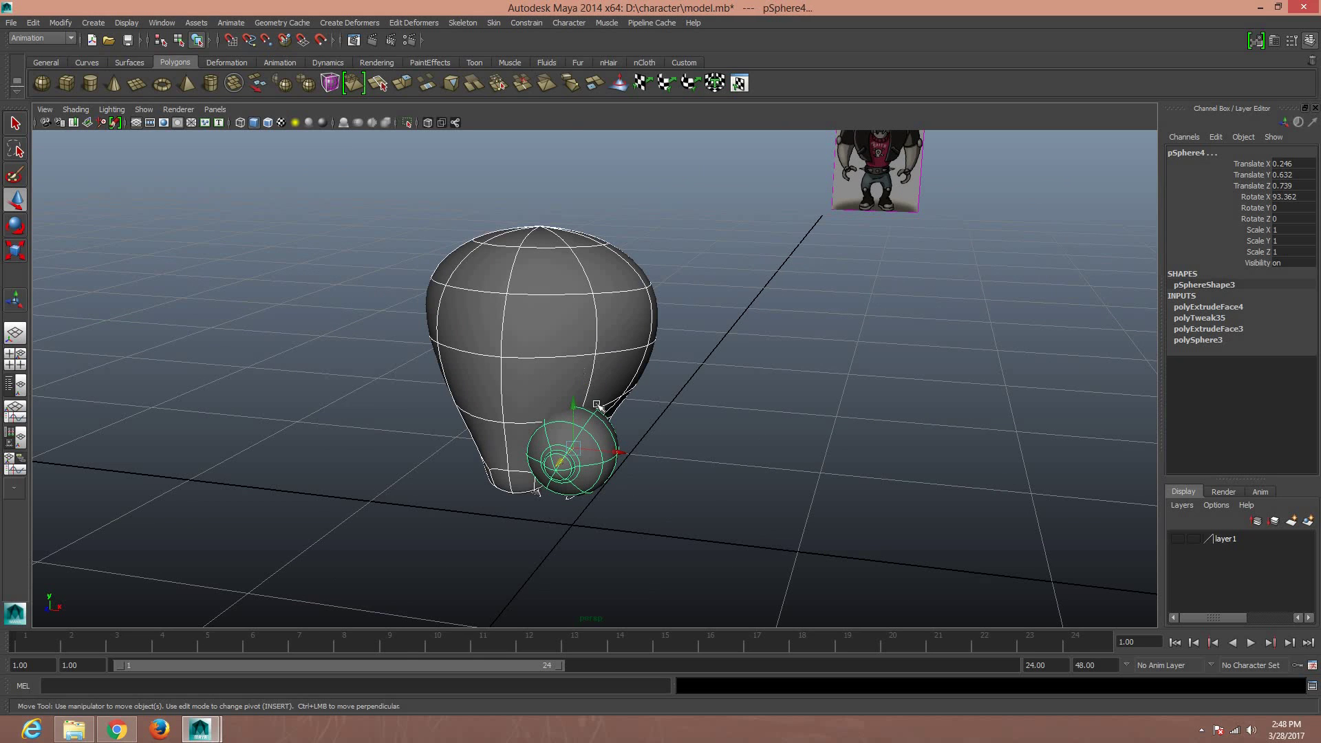
{"action": "left_click", "coordinate": [599, 454]}
{"action": "left_click", "coordinate": [626, 468]}
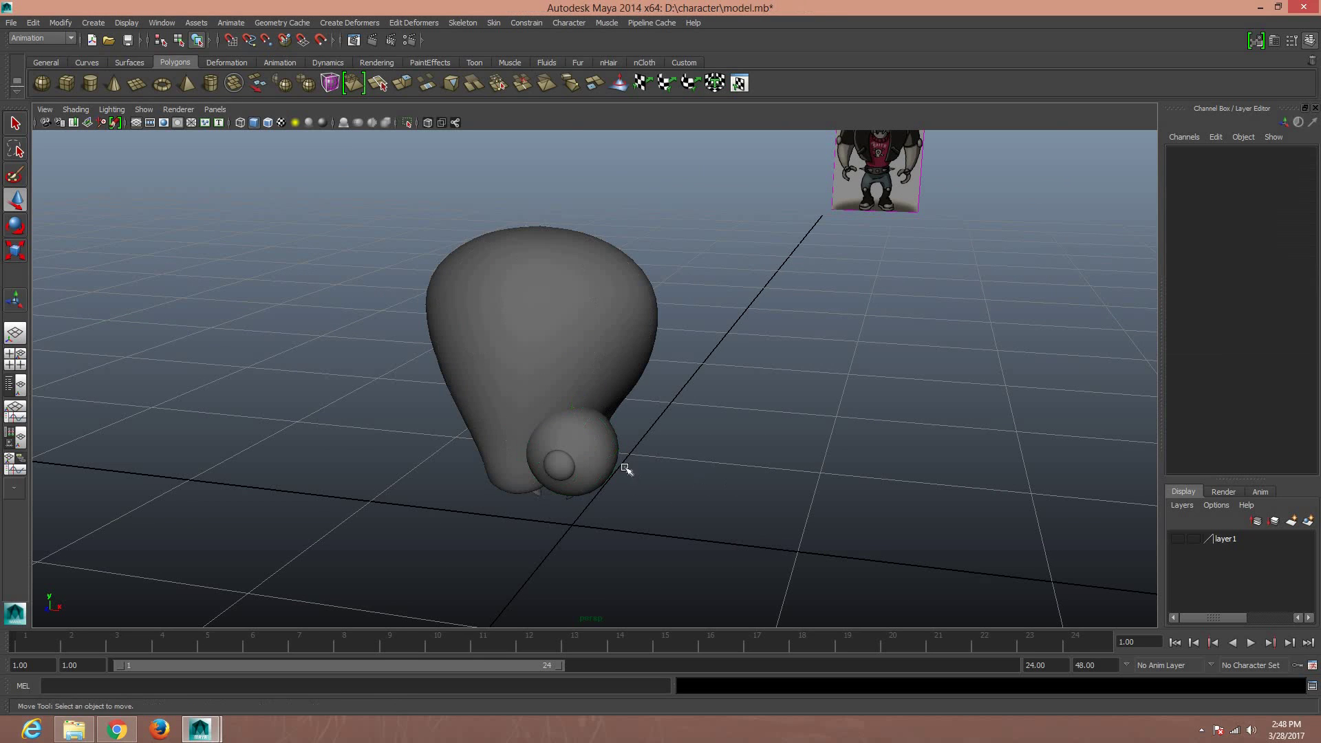
{"action": "left_click", "coordinate": [617, 465]}
{"action": "mouse_move", "coordinate": [617, 462]}
{"action": "left_mouse_down"}
{"action": "mouse_move", "coordinate": [523, 410]}
{"action": "mouse_move", "coordinate": [521, 344]}
{"action": "left_mouse_up"}
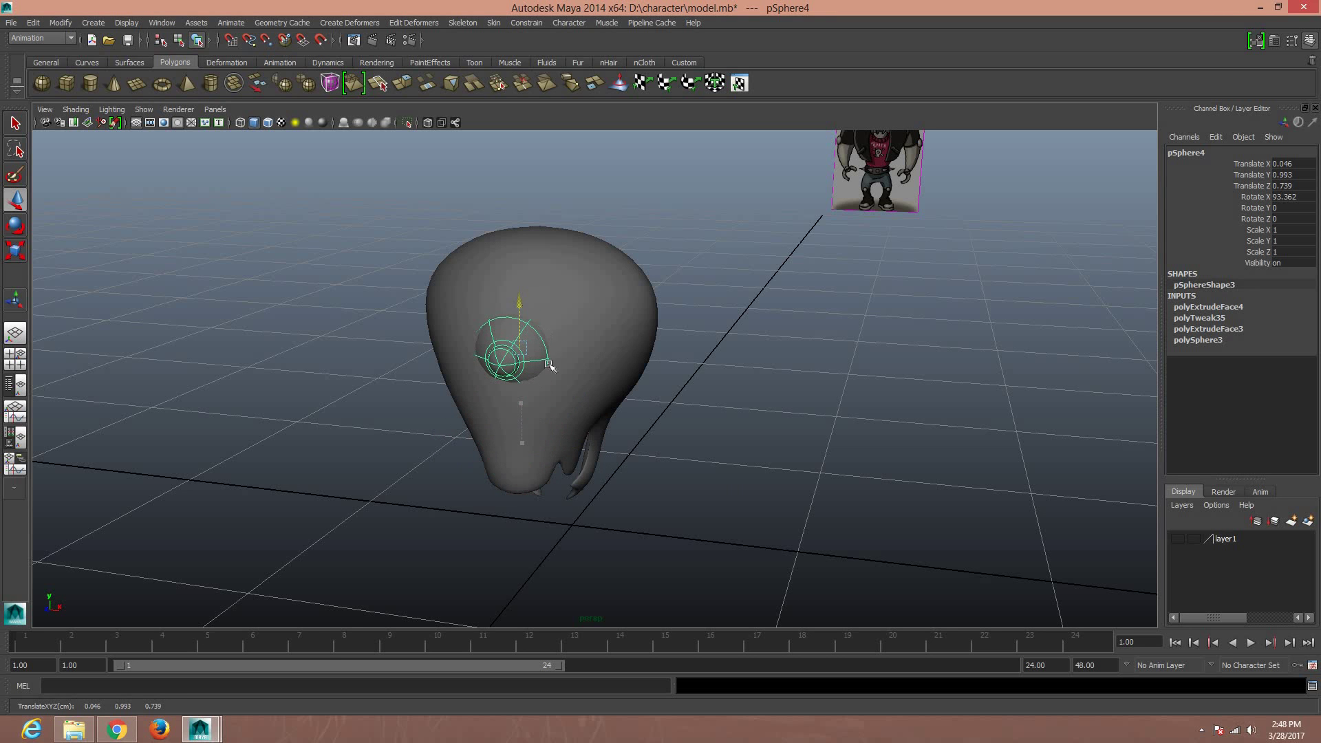
{"action": "mouse_move", "coordinate": [554, 413]}
{"action": "left_mouse_down", "text": "alt"}
{"action": "mouse_move", "coordinate": [472, 410]}
{"action": "mouse_move", "coordinate": [414, 315]}
{"action": "left_mouse_up", "text": "alt"}
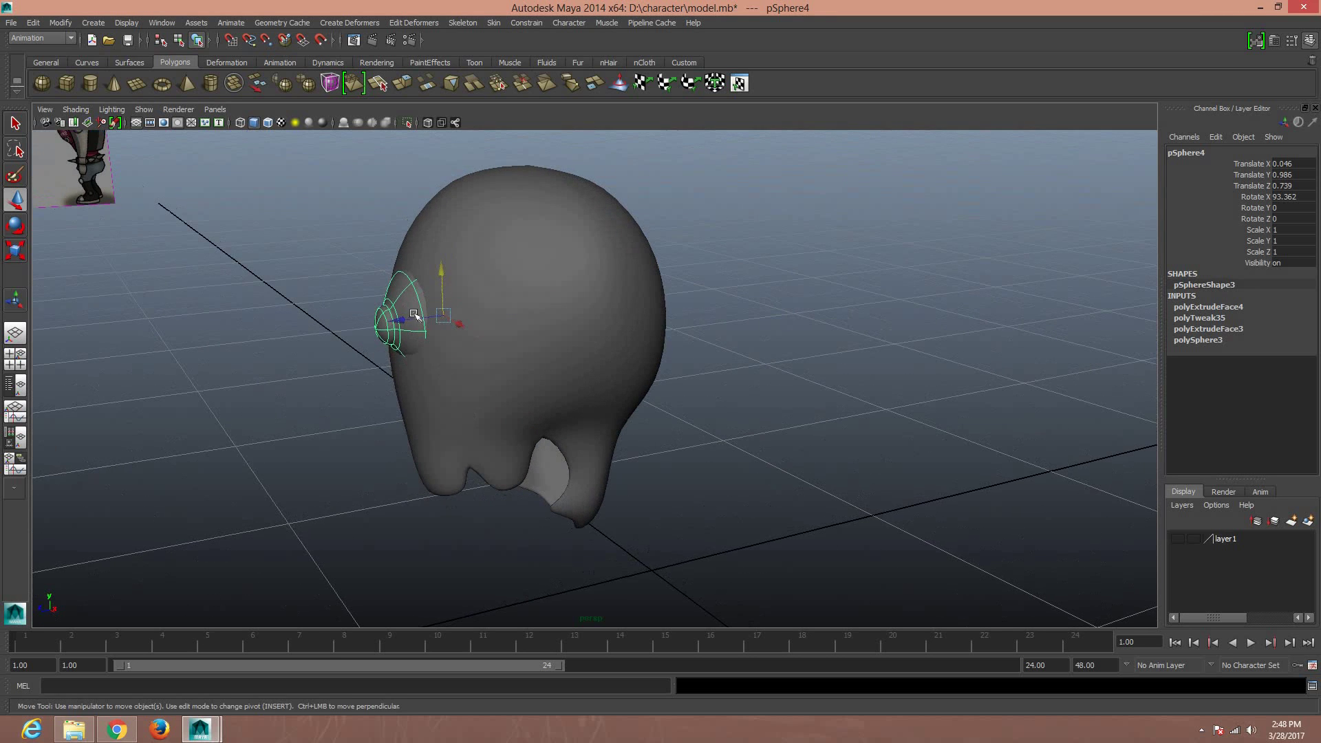
{"action": "left_click", "coordinate": [385, 313]}
{"action": "left_click", "coordinate": [275, 306]}
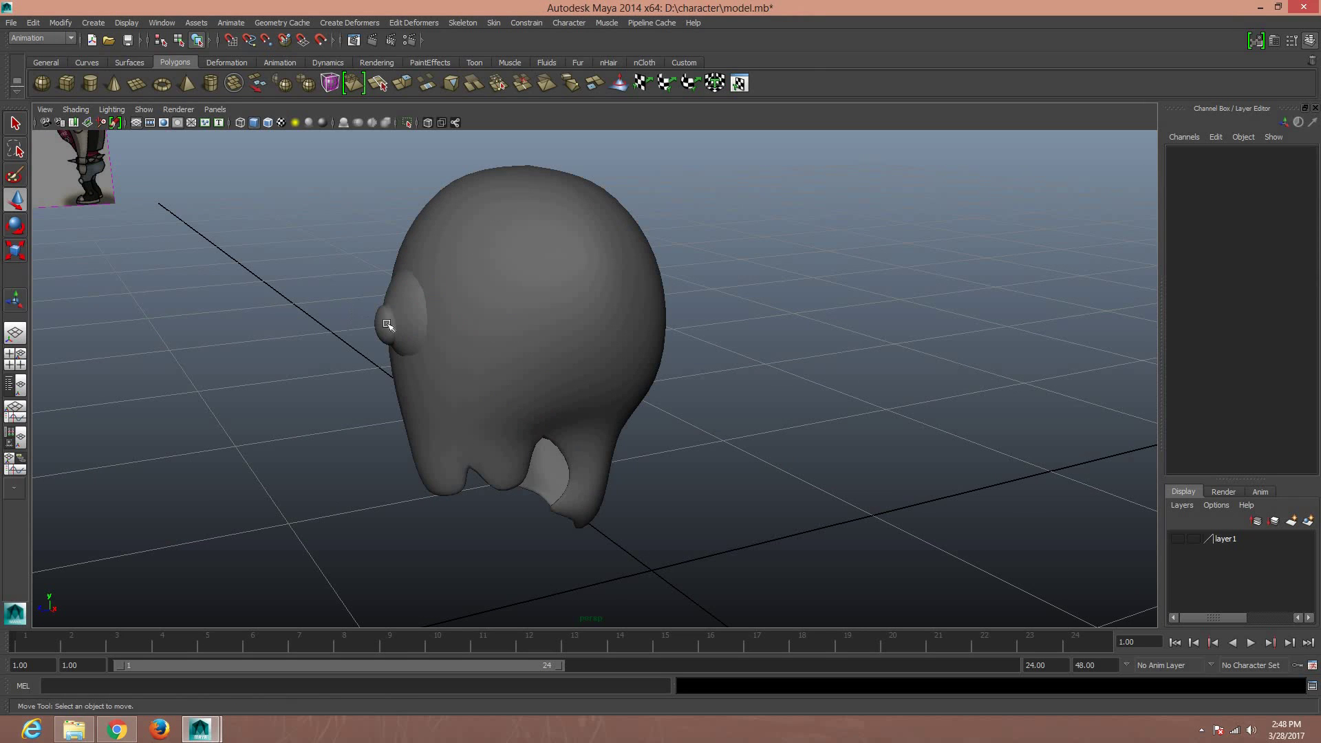
{"action": "left_click", "coordinate": [396, 325]}
{"action": "mouse_move", "coordinate": [398, 324]}
{"action": "left_mouse_down"}
{"action": "mouse_move", "coordinate": [354, 311]}
{"action": "mouse_move", "coordinate": [371, 341]}
{"action": "left_mouse_up"}
Rotate the eyeball about 89.7° in X to stand upright and scale it to 0.715
{"action": "key", "text": "r"}
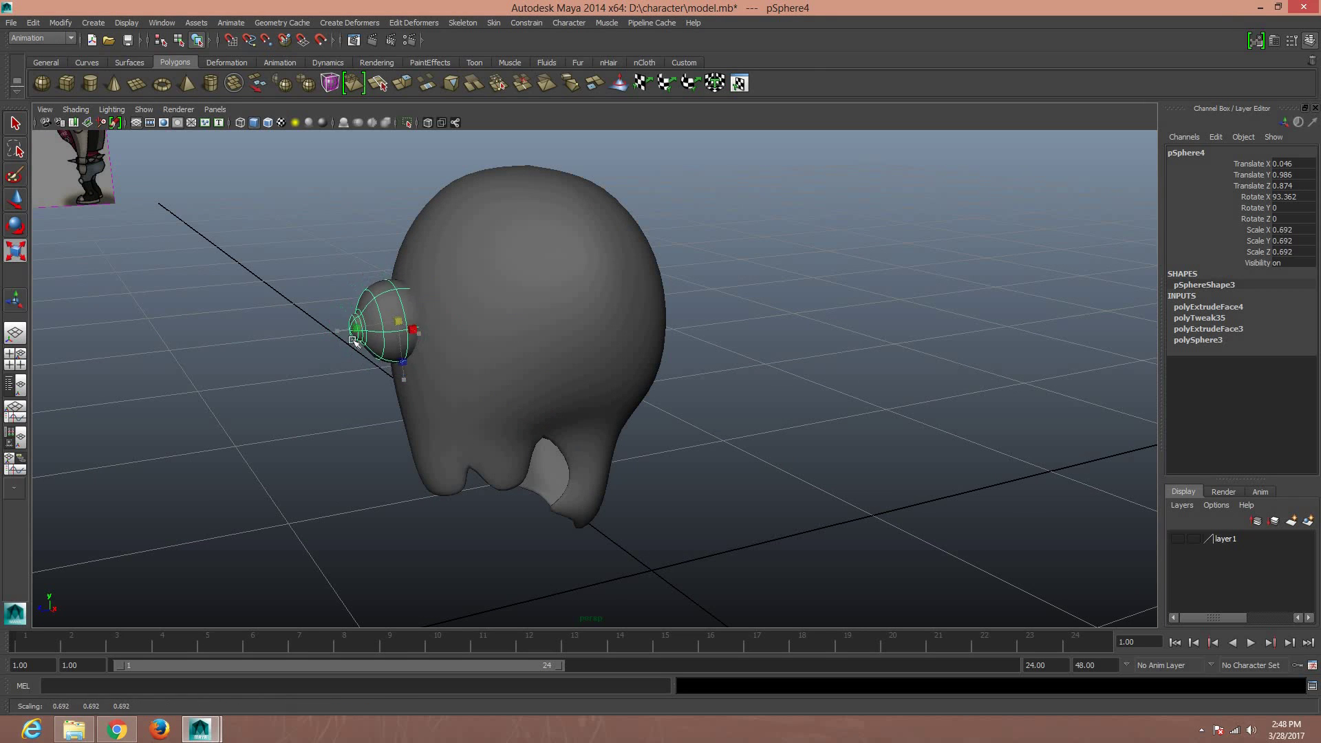
{"action": "key", "text": "e"}
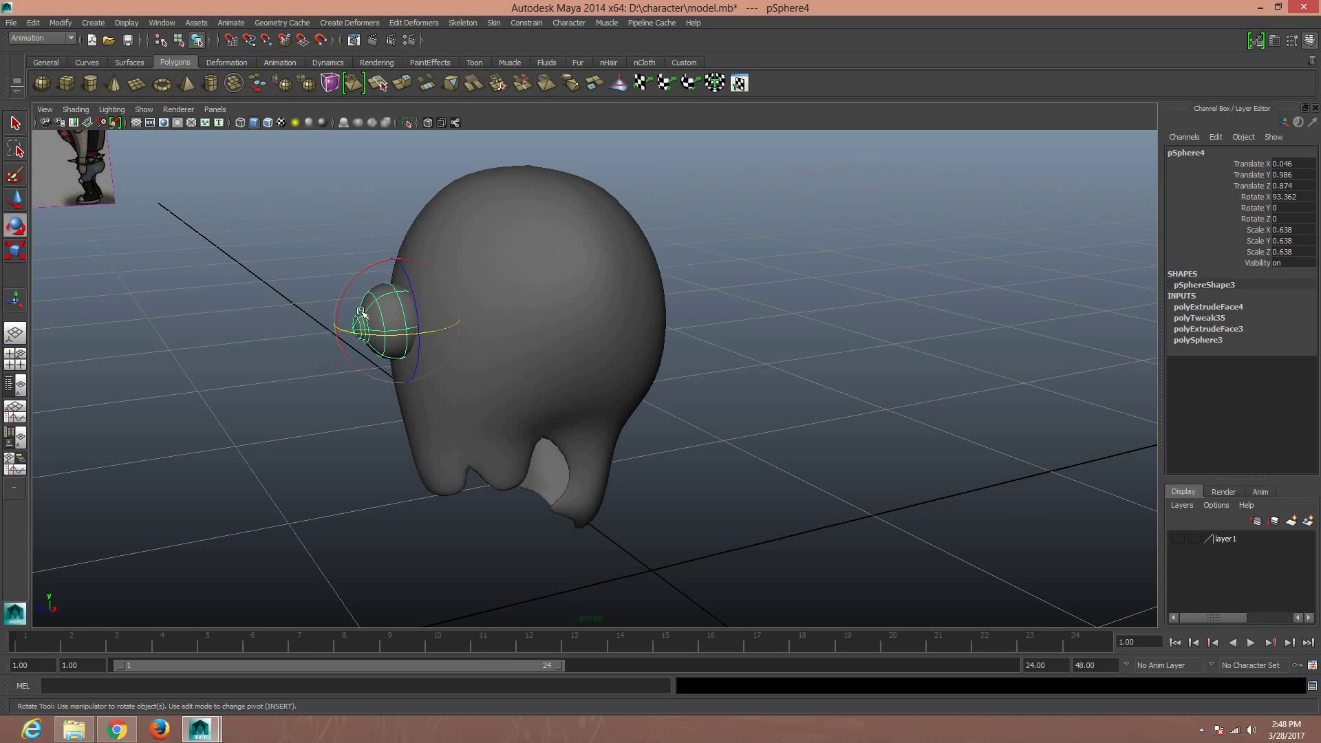
{"action": "mouse_move", "coordinate": [358, 310]}
{"action": "left_mouse_down"}
{"action": "mouse_move", "coordinate": [351, 294]}
{"action": "mouse_move", "coordinate": [362, 315]}
{"action": "left_mouse_up"}
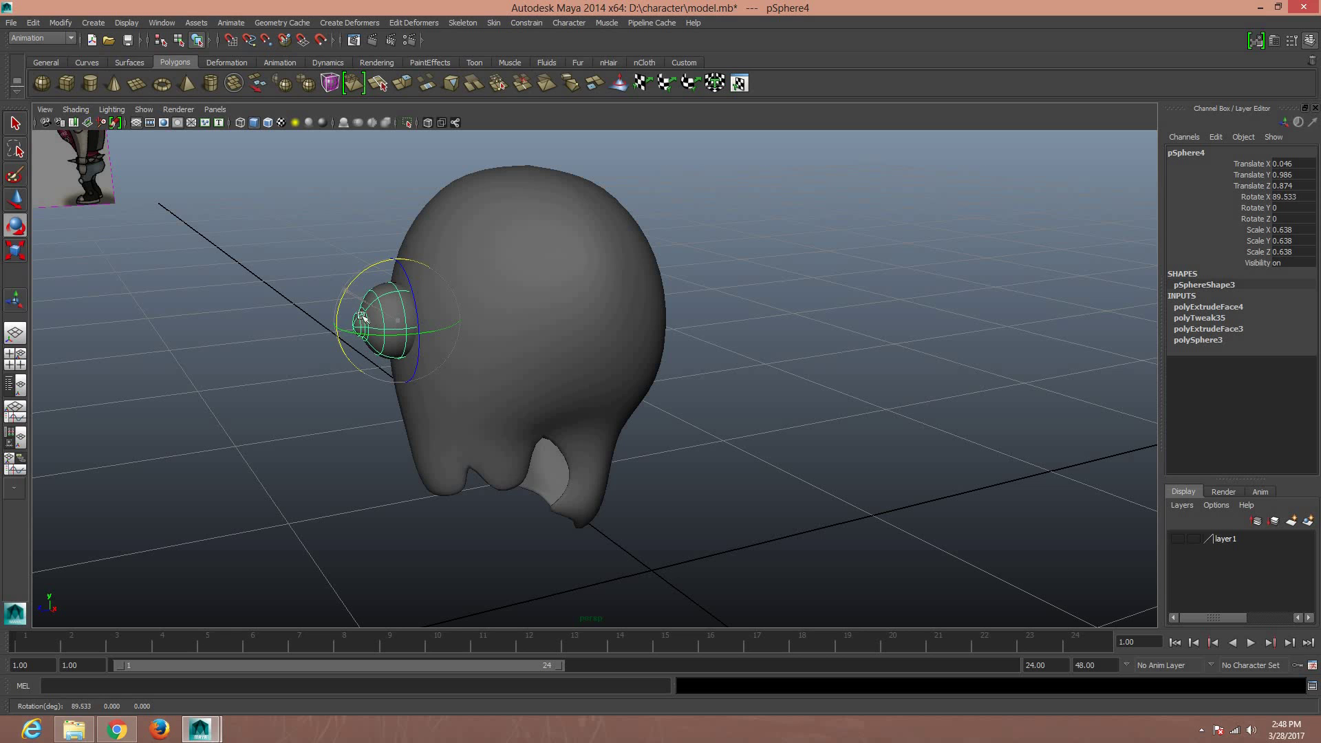
{"action": "left_click_drag", "start_coordinate": [520, 462], "coordinate": [606, 450], "text": "alt"}
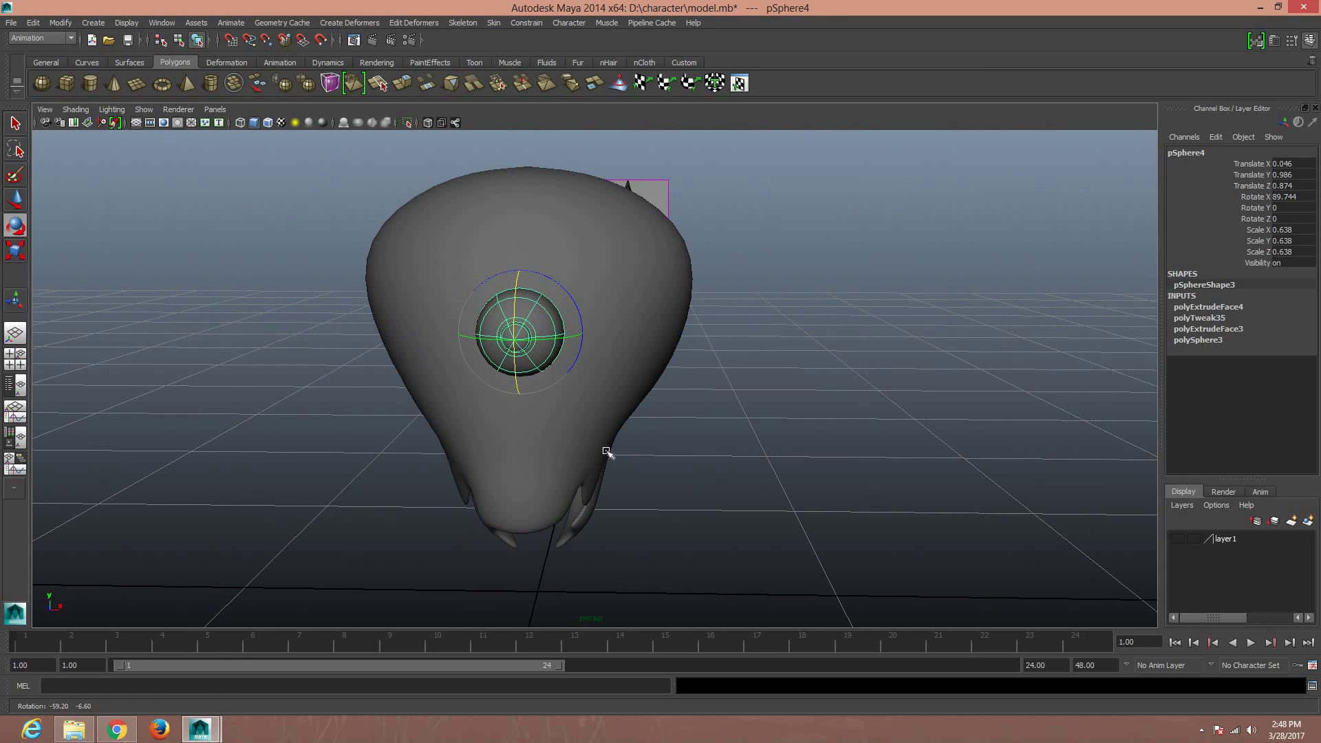
{"action": "left_click_drag", "start_coordinate": [515, 303], "coordinate": [515, 304]}
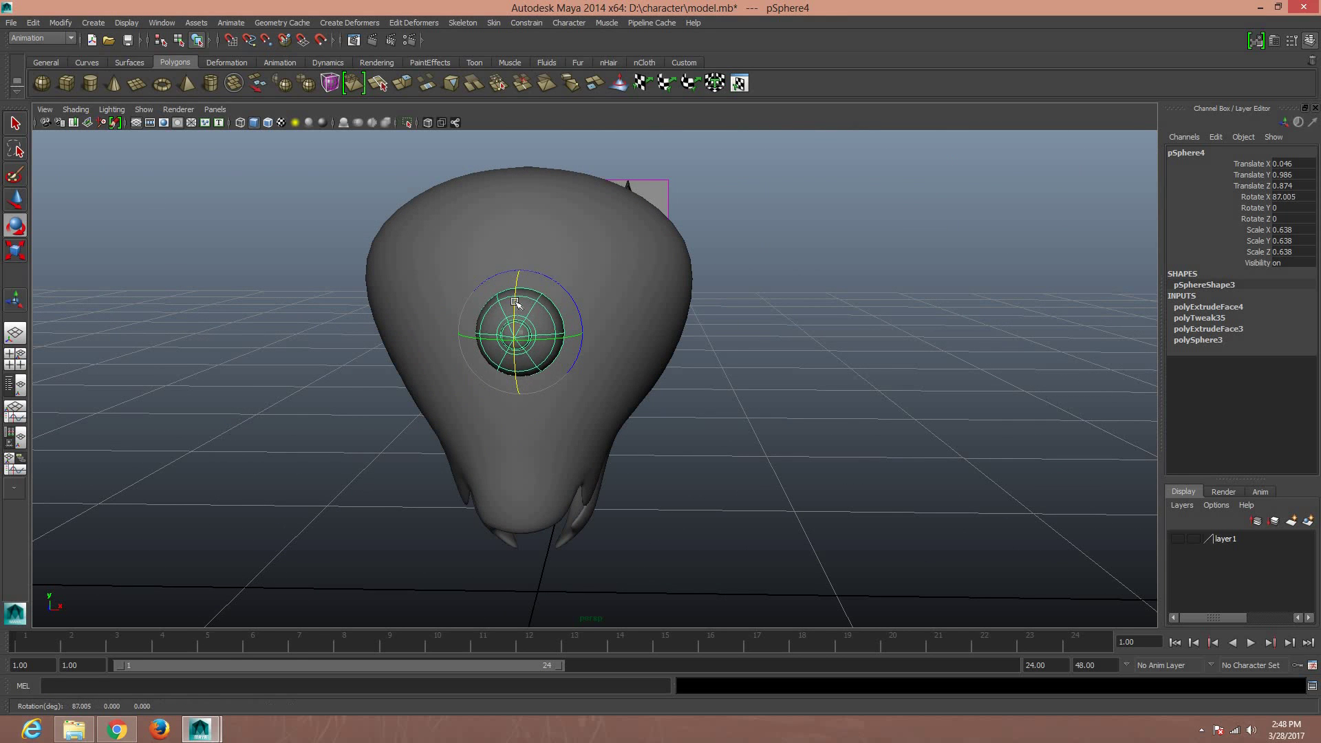
{"action": "key", "text": "r"}
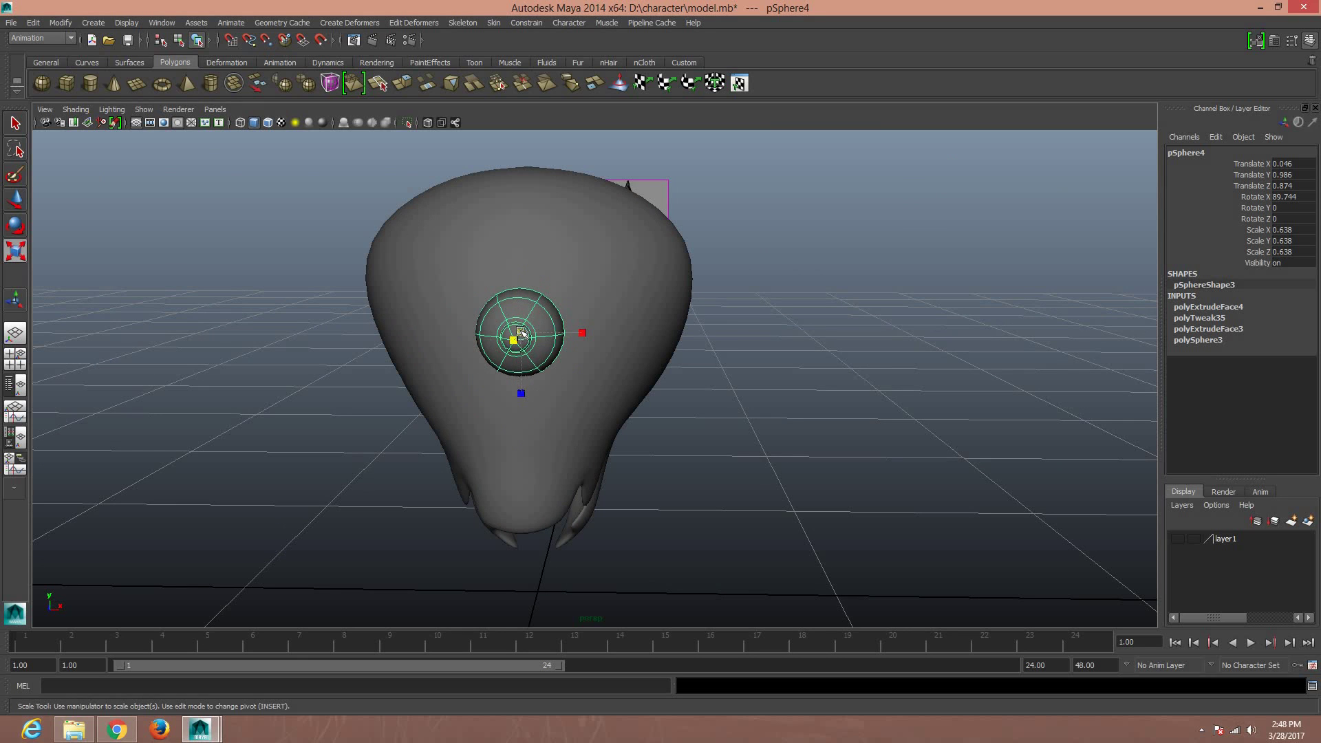
{"action": "left_click", "coordinate": [726, 419]}
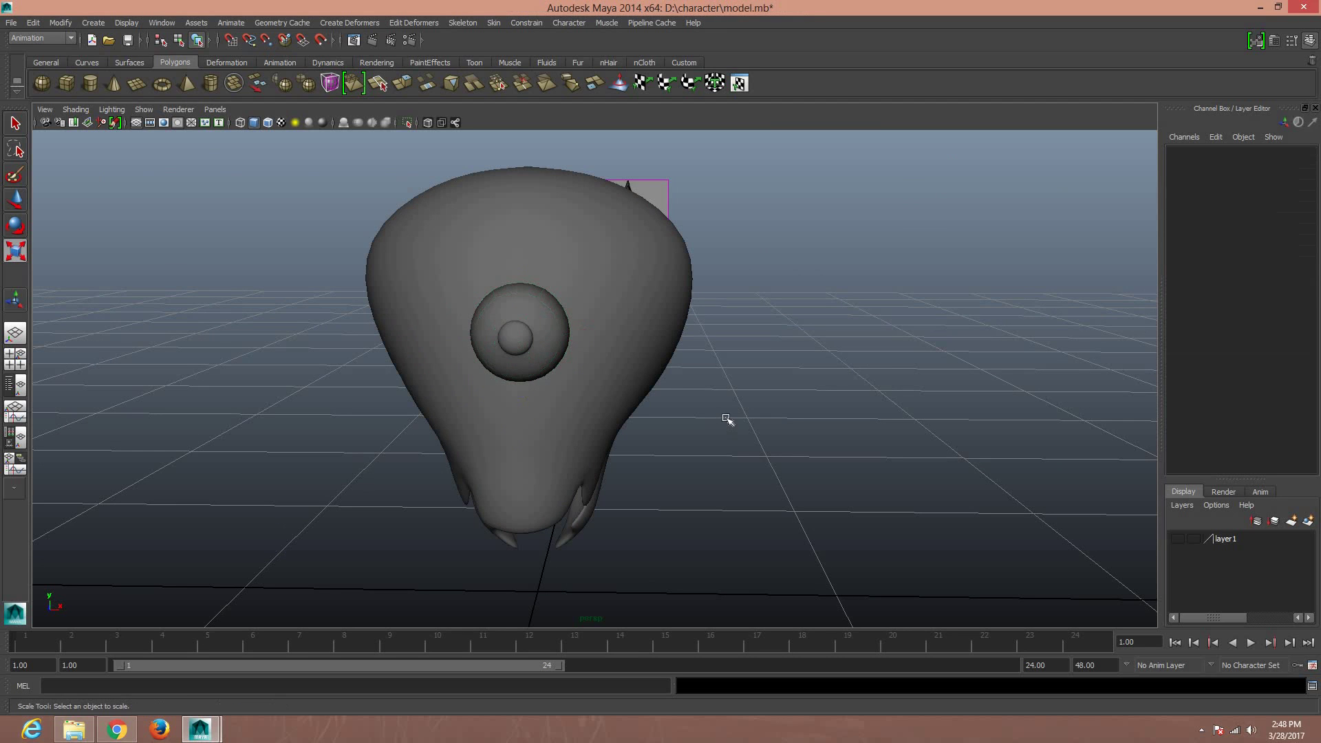
Sink the eyeball slightly further back into the head
{"action": "left_click_drag", "start_coordinate": [693, 442], "coordinate": [664, 451], "text": "alt"}
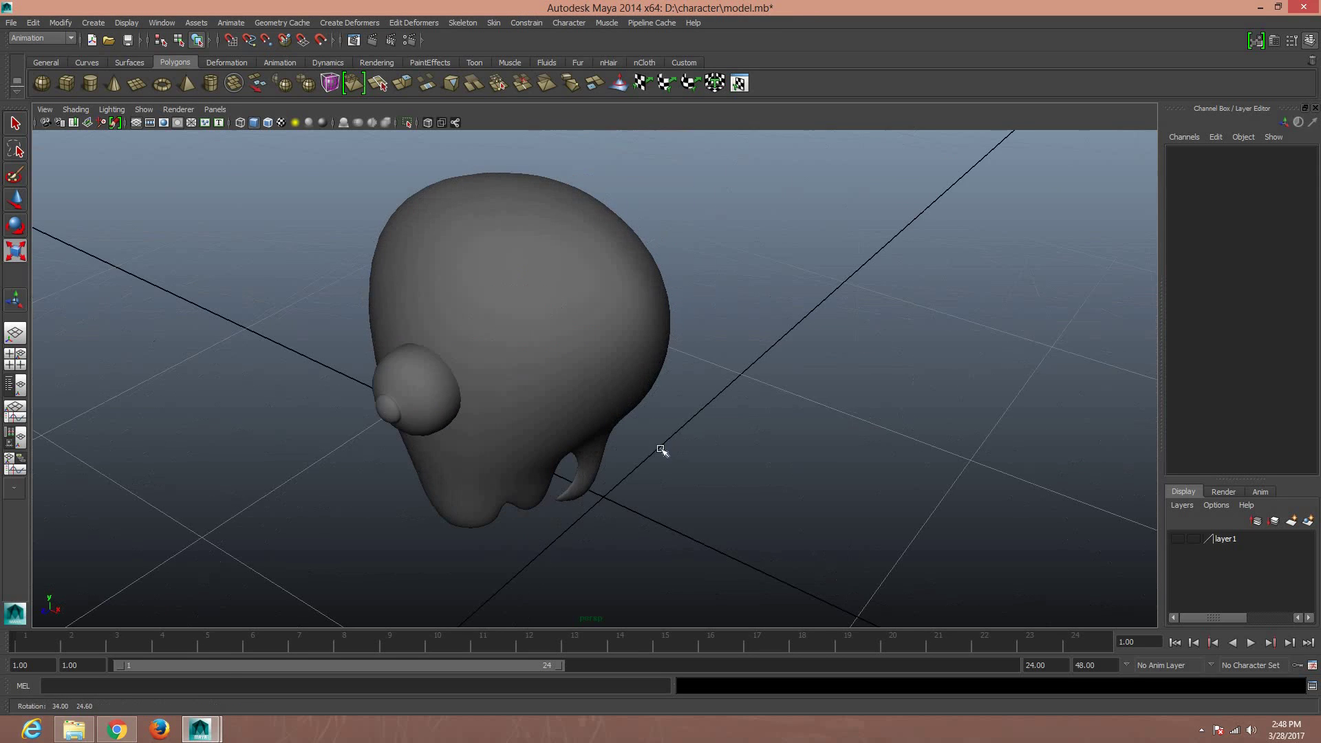
{"action": "left_click", "coordinate": [449, 395]}
{"action": "key", "text": "w"}
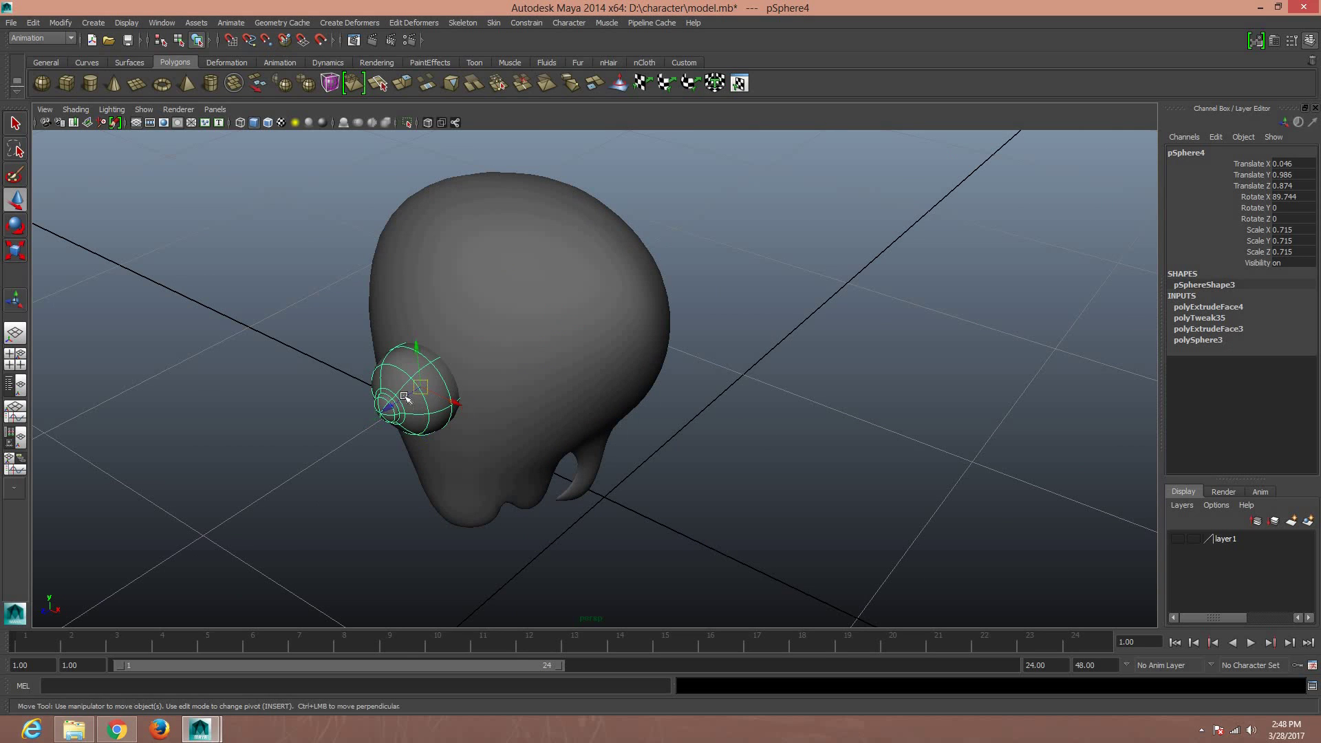
{"action": "left_click_drag", "start_coordinate": [415, 398], "coordinate": [405, 394]}
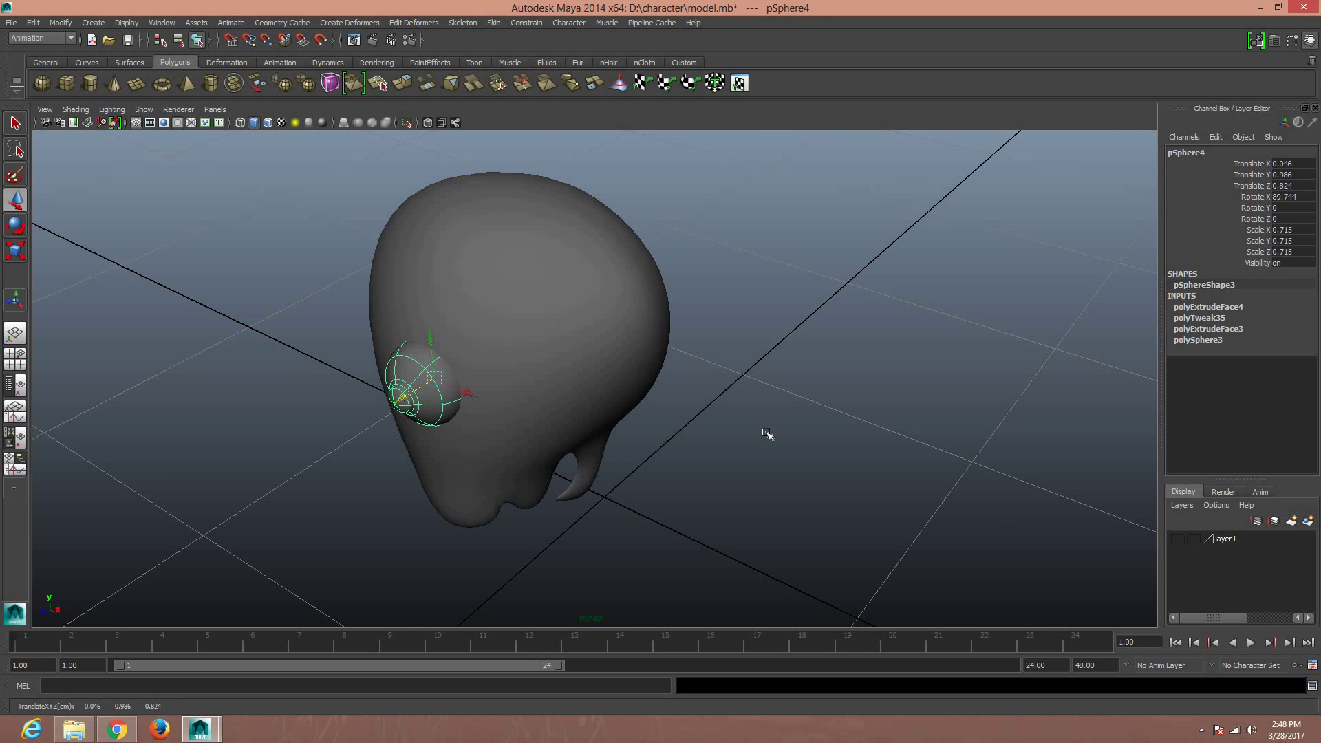
{"action": "left_click", "coordinate": [701, 448]}
{"action": "left_click_drag", "start_coordinate": [699, 448], "coordinate": [715, 432], "text": "alt"}
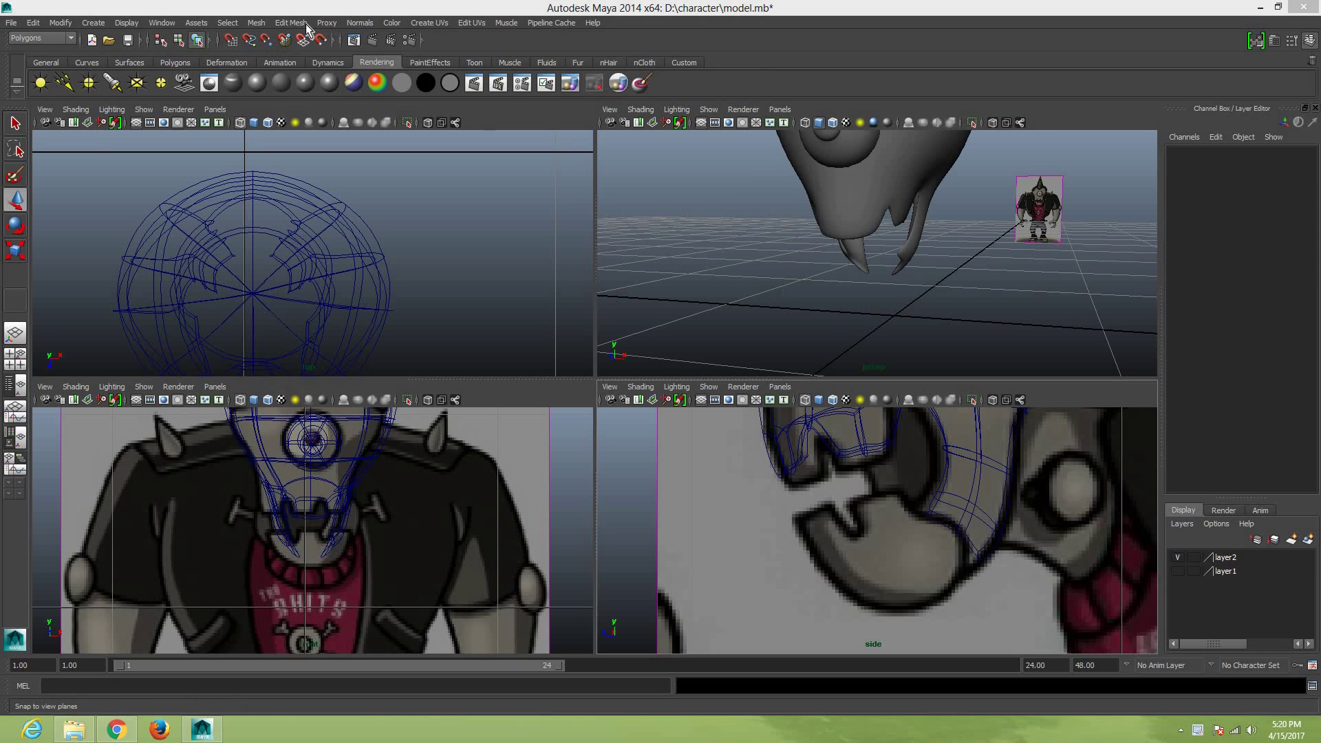
Draw a four-point polygon with Mesh > Create Polygon Tool tracing the sketch's jaw outline
{"action": "left_click", "coordinate": [287, 23]}
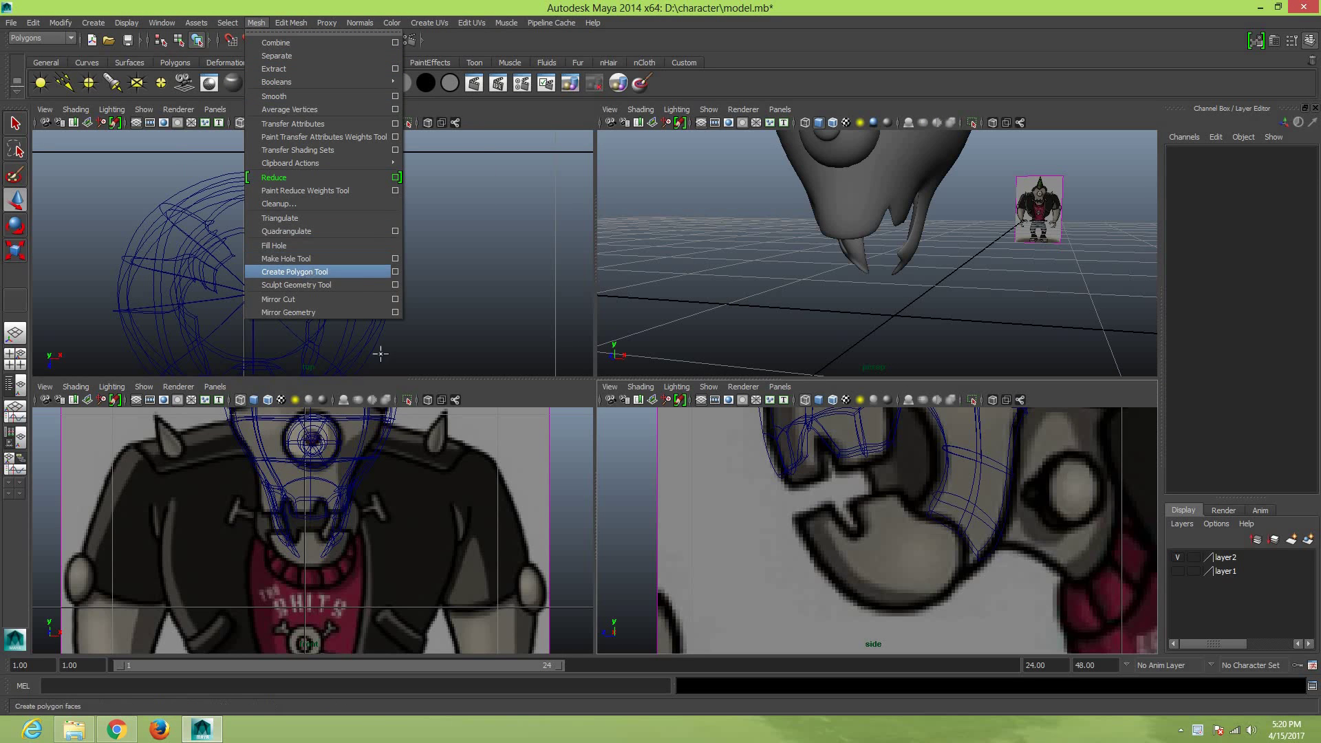
{"action": "left_click", "coordinate": [296, 272]}
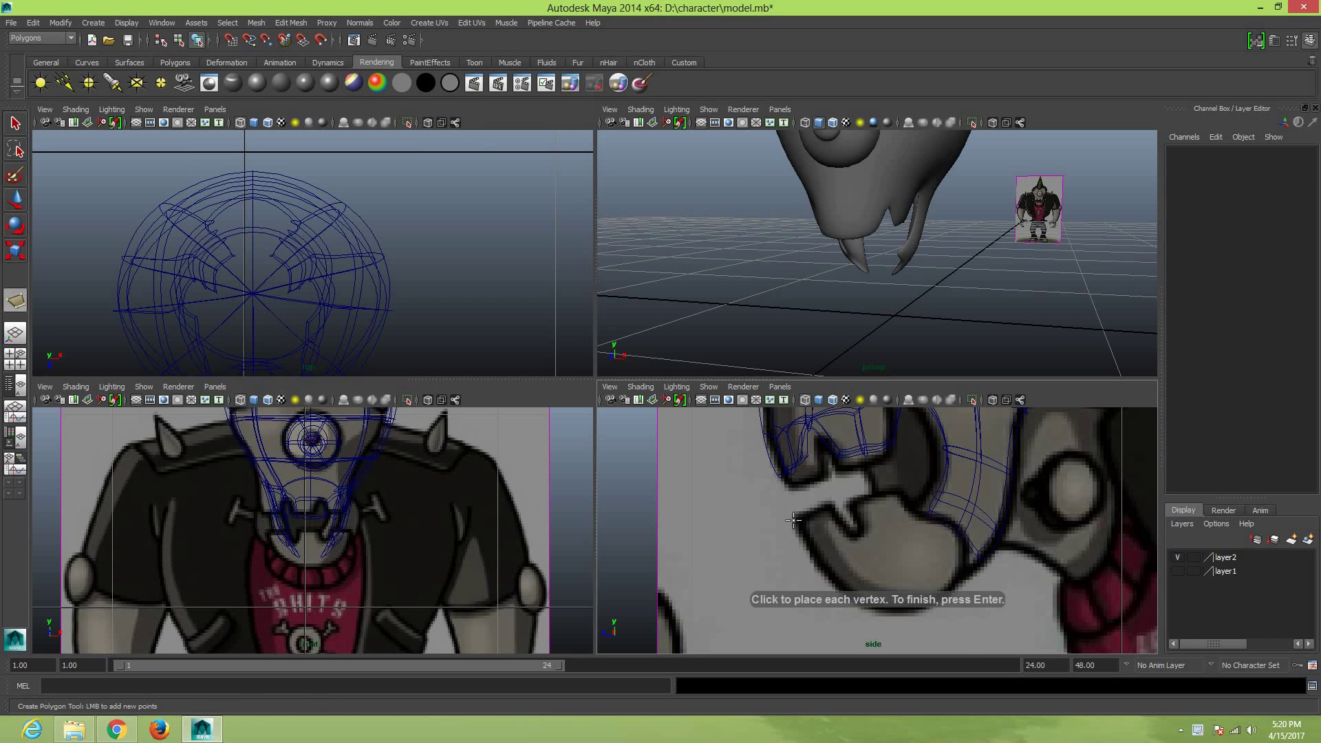
{"action": "left_click", "coordinate": [793, 521]}
{"action": "left_click", "coordinate": [825, 569]}
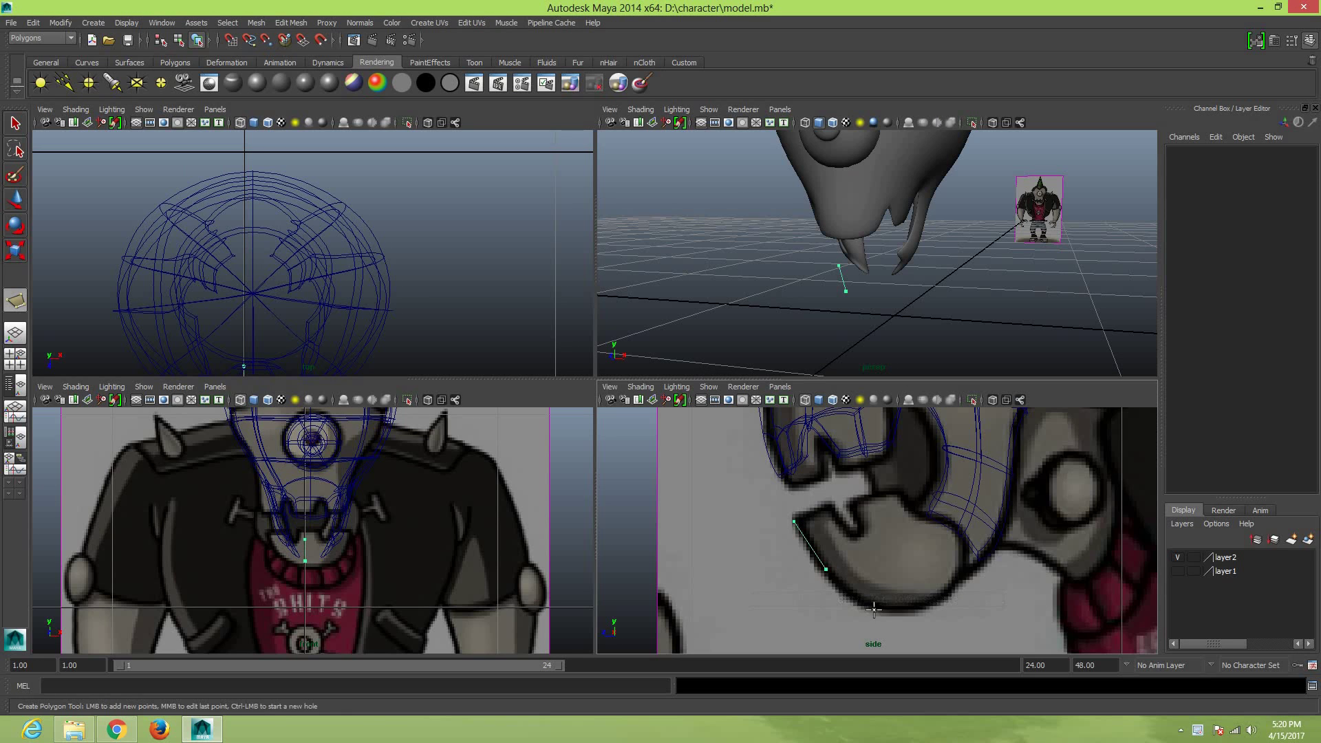
{"action": "left_click", "coordinate": [874, 609]}
{"action": "left_click", "coordinate": [919, 607]}
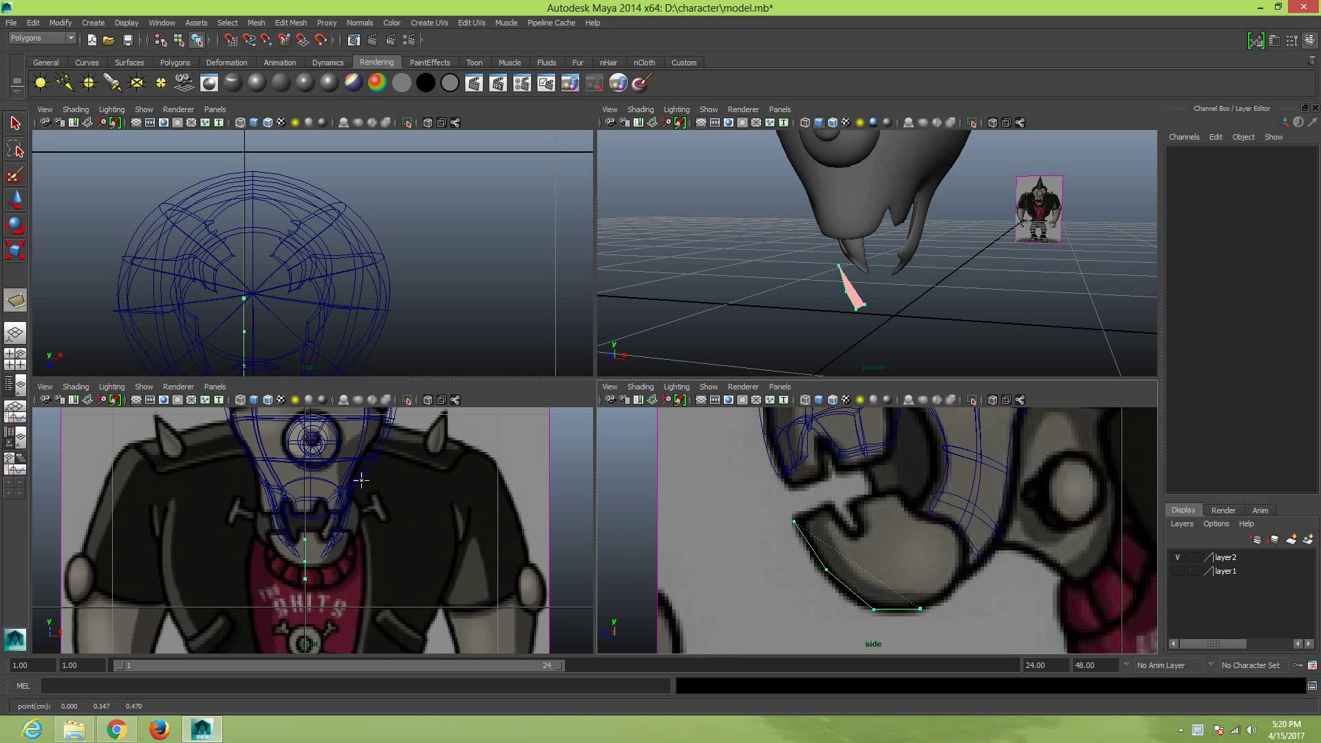
{"action": "key", "text": "Return"}
{"action": "left_click", "coordinate": [12, 198]}
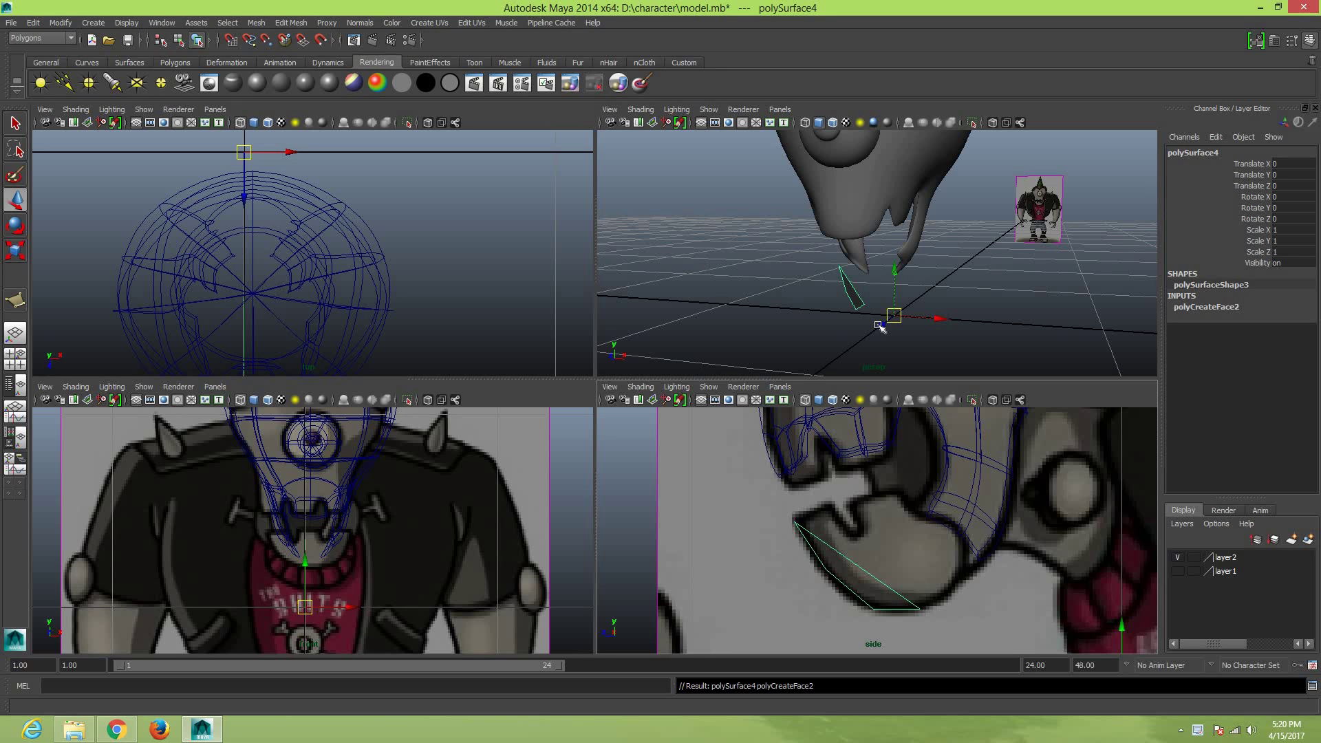
Put polySurface4 in face mode with face f[0] selected, and show the Polygons shelf
{"action": "middle_click", "coordinate": [879, 326]}
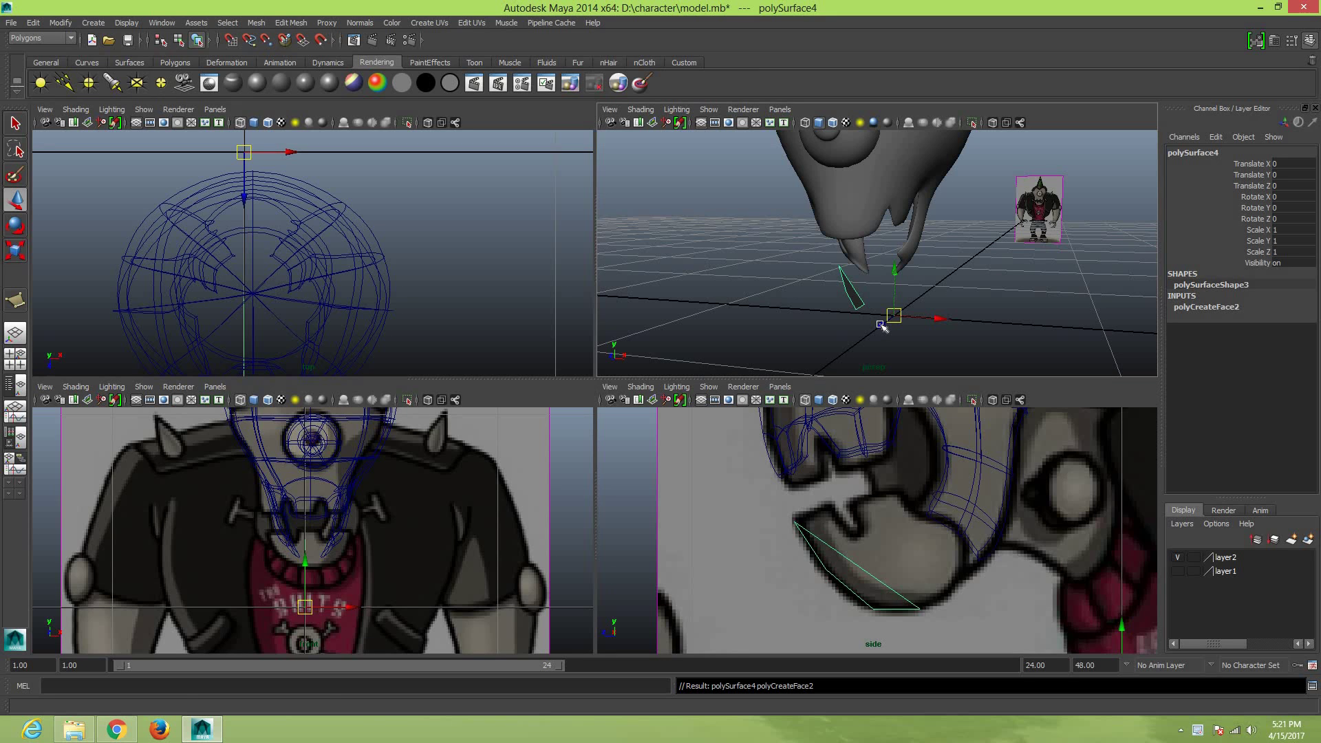
{"action": "scroll", "coordinate": [880, 325], "scroll_direction": "down", "scroll_amount": 1}
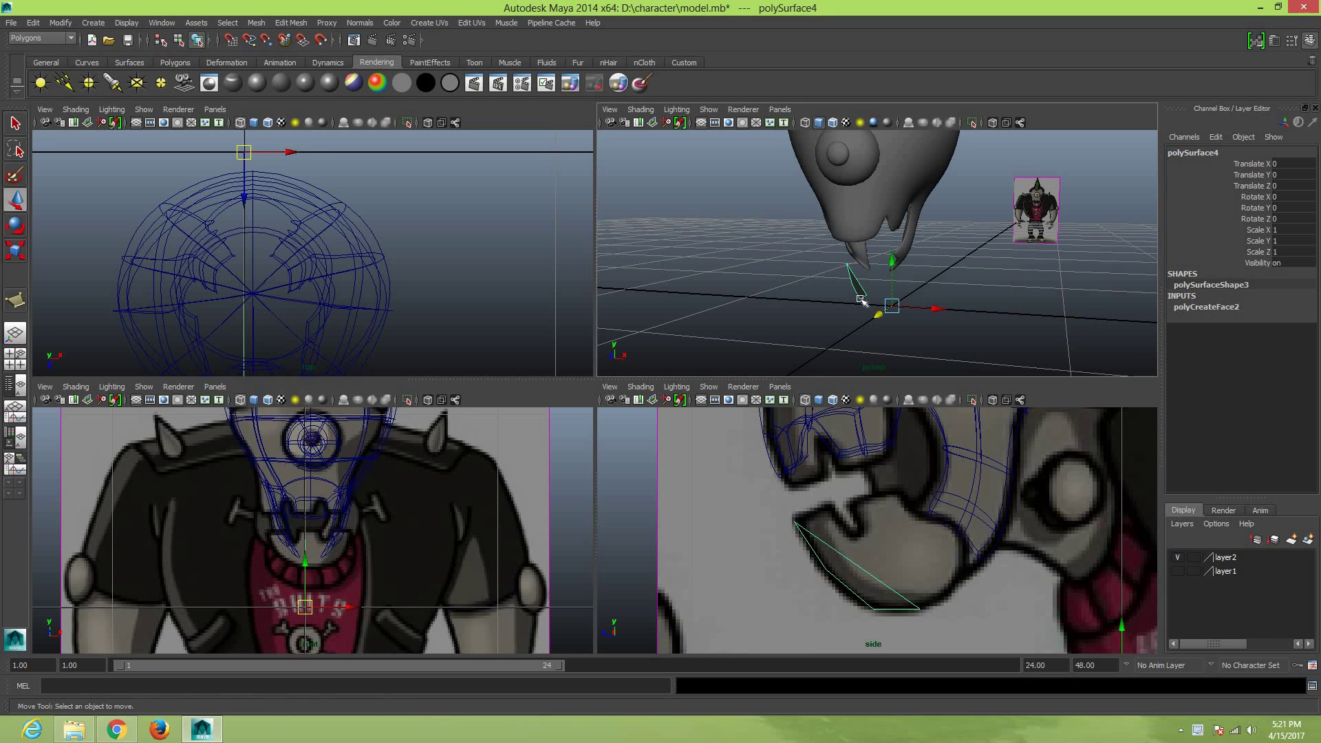
{"action": "left_click_drag", "start_coordinate": [850, 279], "coordinate": [850, 280], "text": "alt"}
{"action": "left_click", "coordinate": [851, 280]}
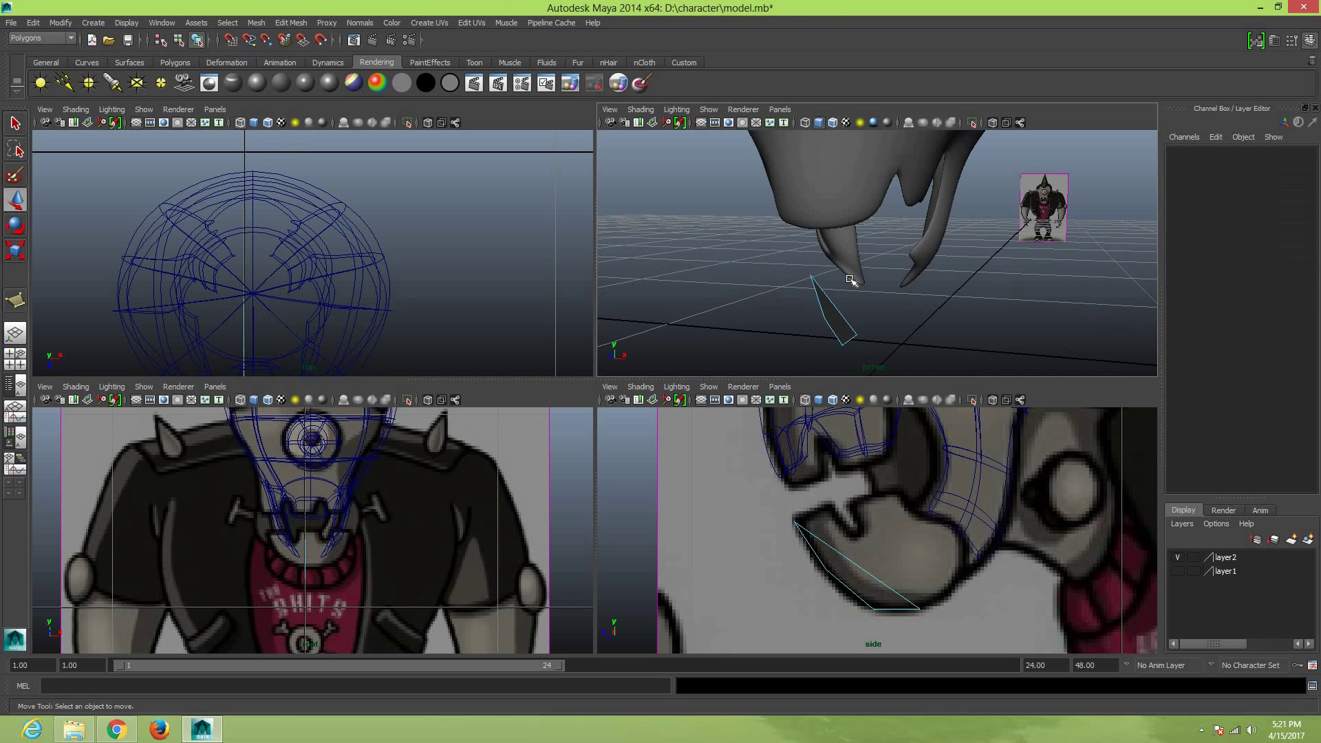
{"action": "right_click_drag", "start_coordinate": [830, 316], "coordinate": [840, 321]}
{"action": "left_click", "coordinate": [832, 316]}
{"action": "left_click", "coordinate": [840, 320]}
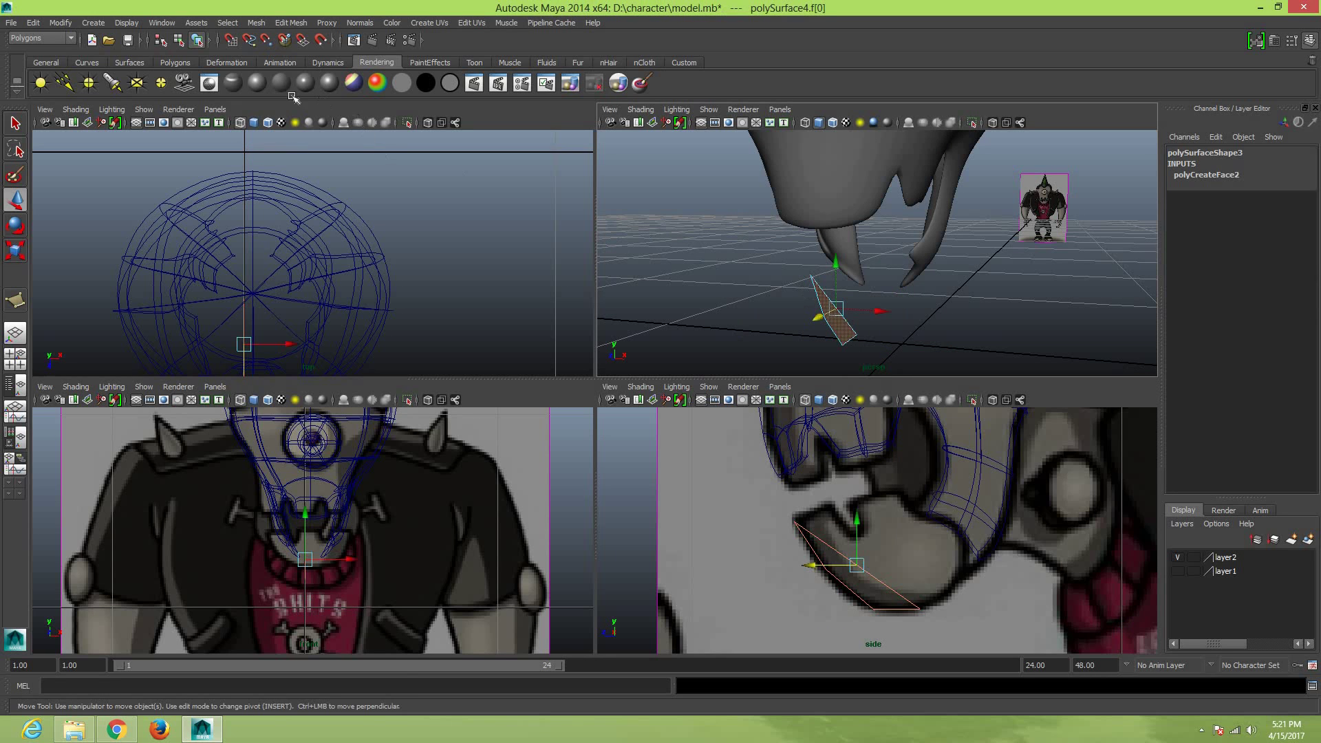
{"action": "left_click", "coordinate": [180, 60]}
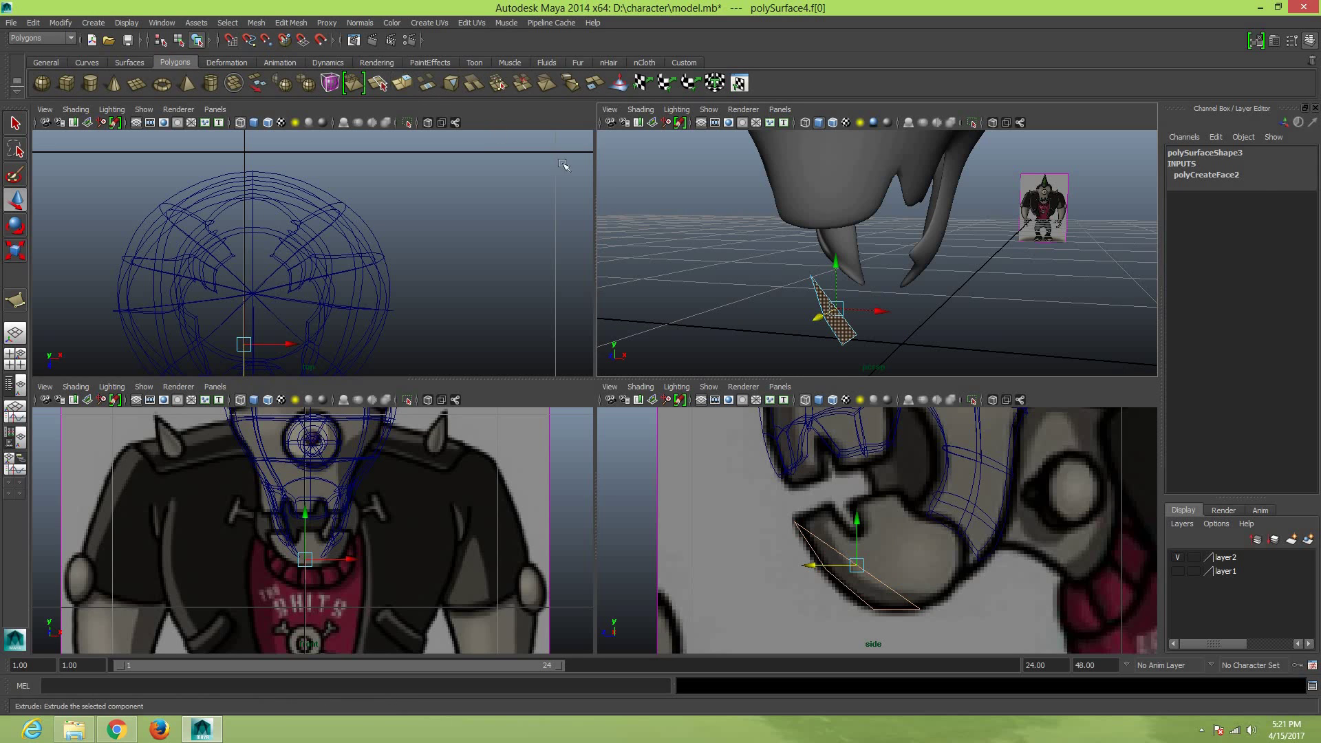
Extrude the jaw face and push it out to give the jaw piece thickness
{"action": "key", "text": "ctrl+e"}
{"action": "key", "text": "w"}
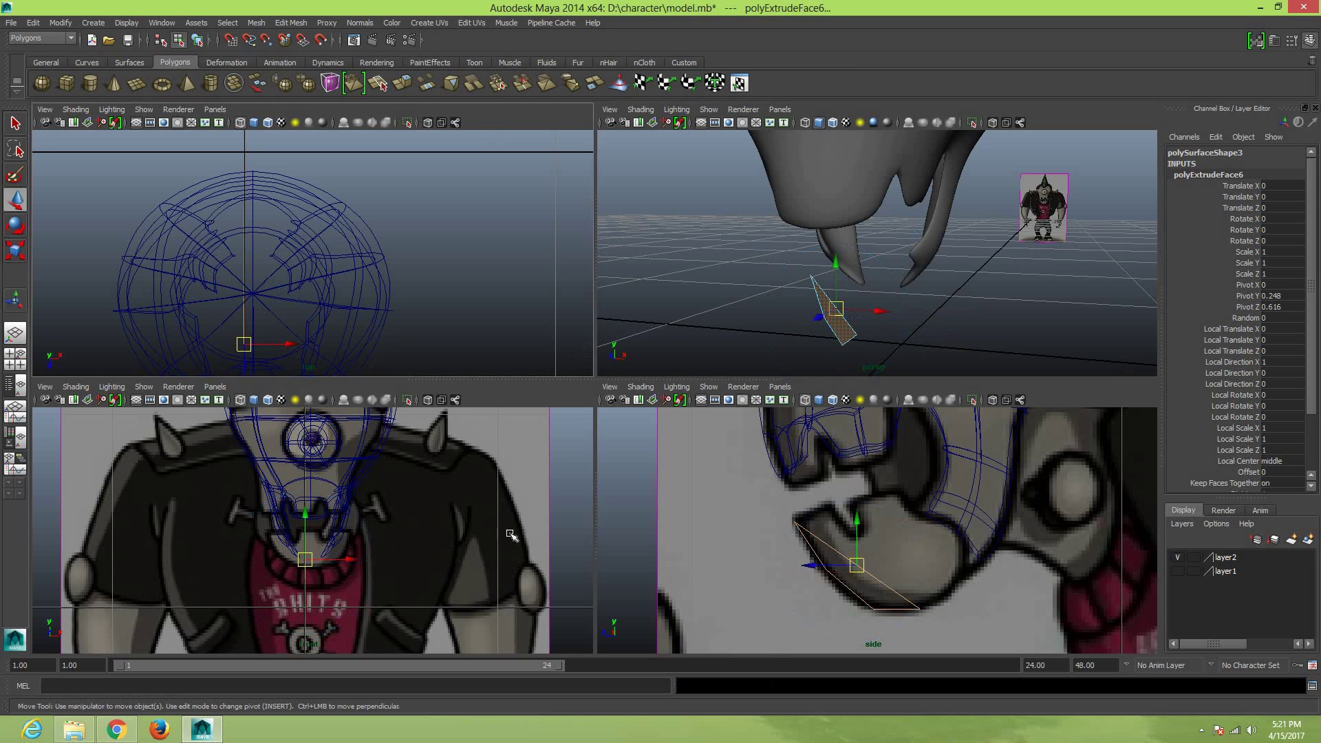
{"action": "left_click_drag", "start_coordinate": [344, 559], "coordinate": [356, 555]}
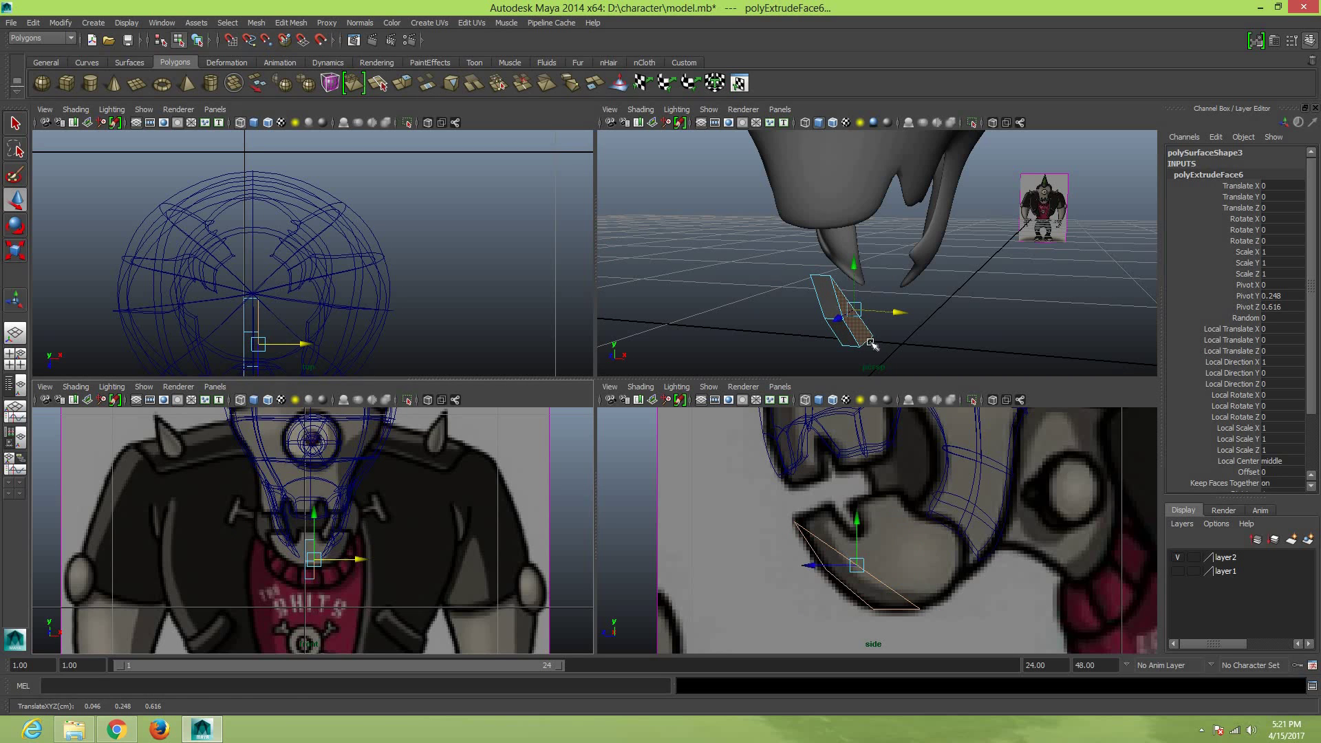
{"action": "right_click", "coordinate": [859, 333]}
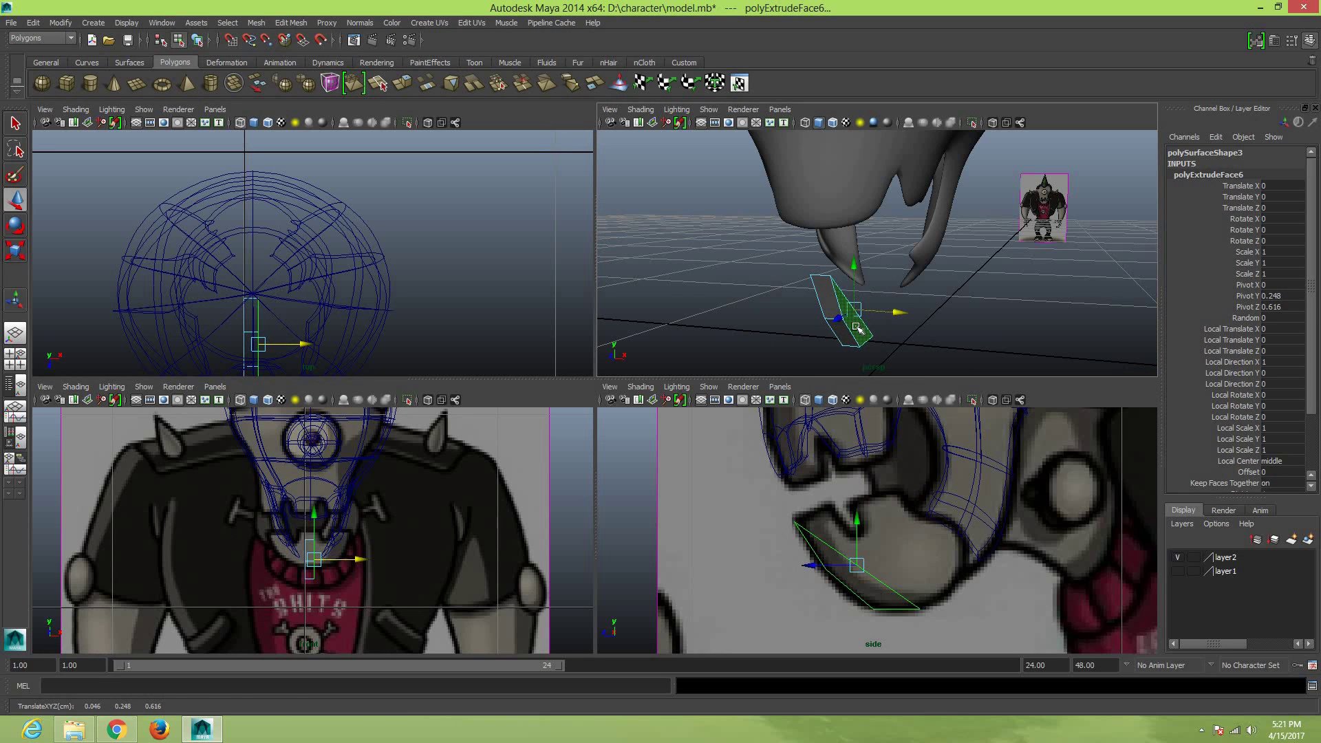
{"action": "left_click", "coordinate": [857, 323]}
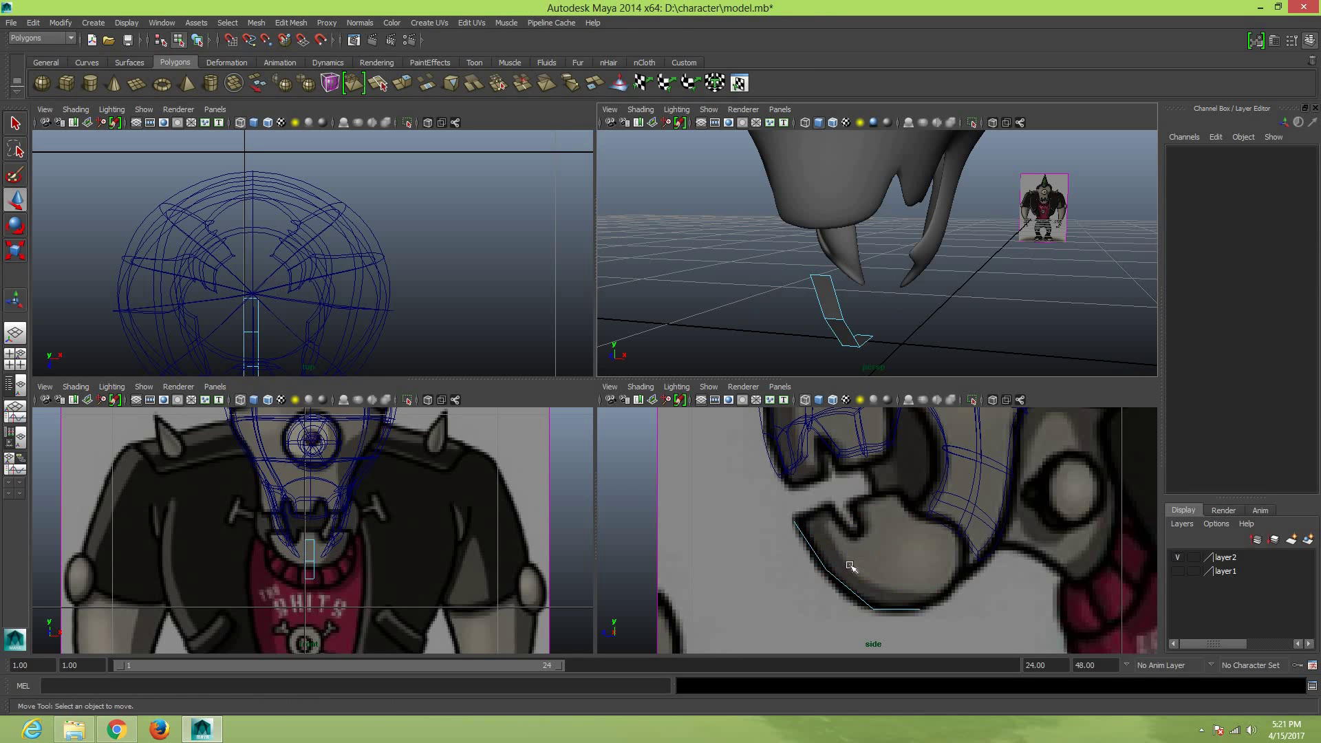
In vertex mode, move the top jaw vertex up onto the sketch outline
{"action": "right_click_drag", "start_coordinate": [815, 434], "coordinate": [763, 428]}
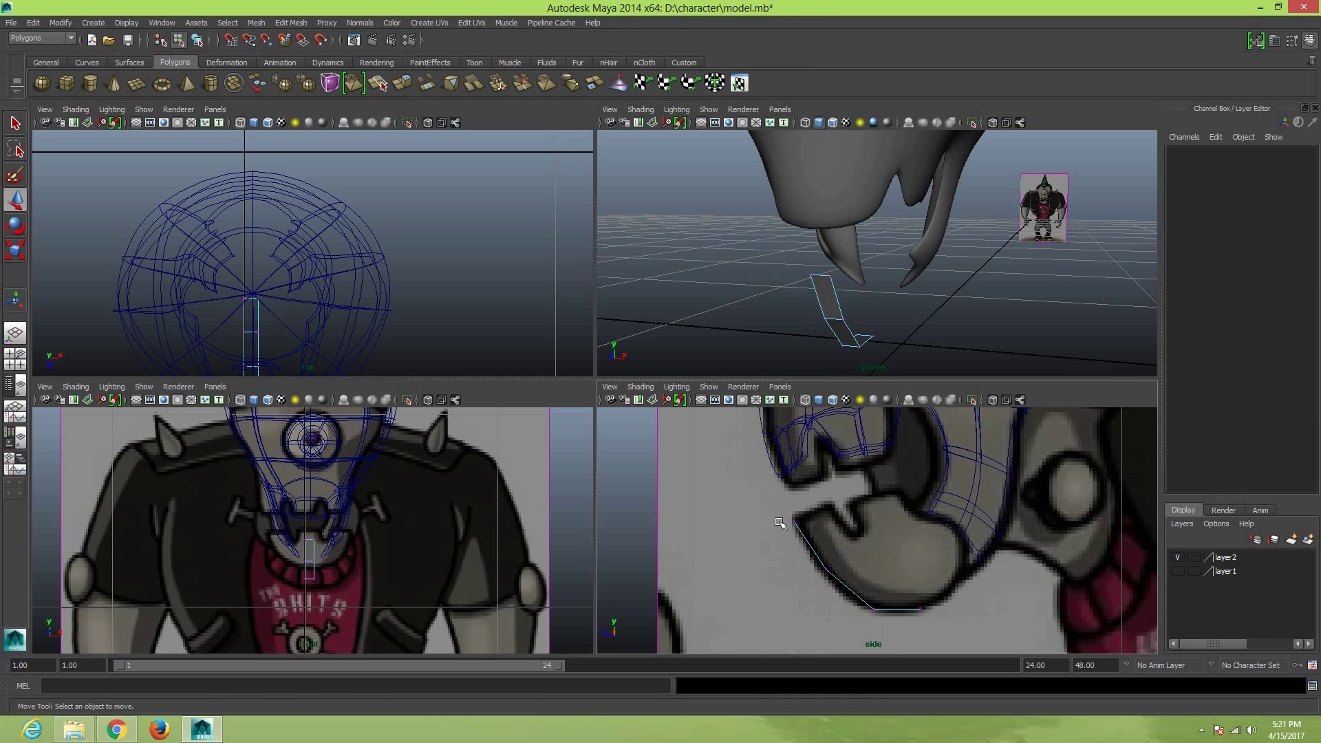
{"action": "left_click", "coordinate": [796, 522]}
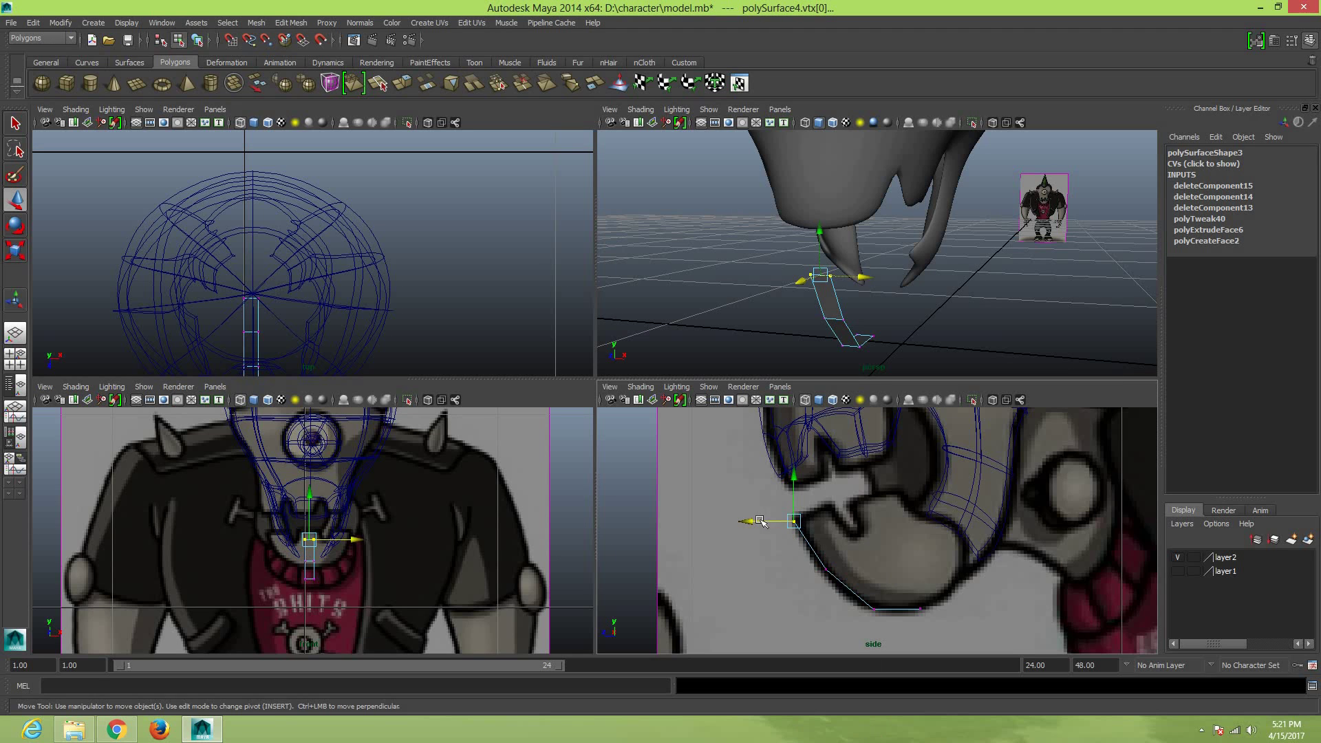
{"action": "left_click", "coordinate": [821, 574]}
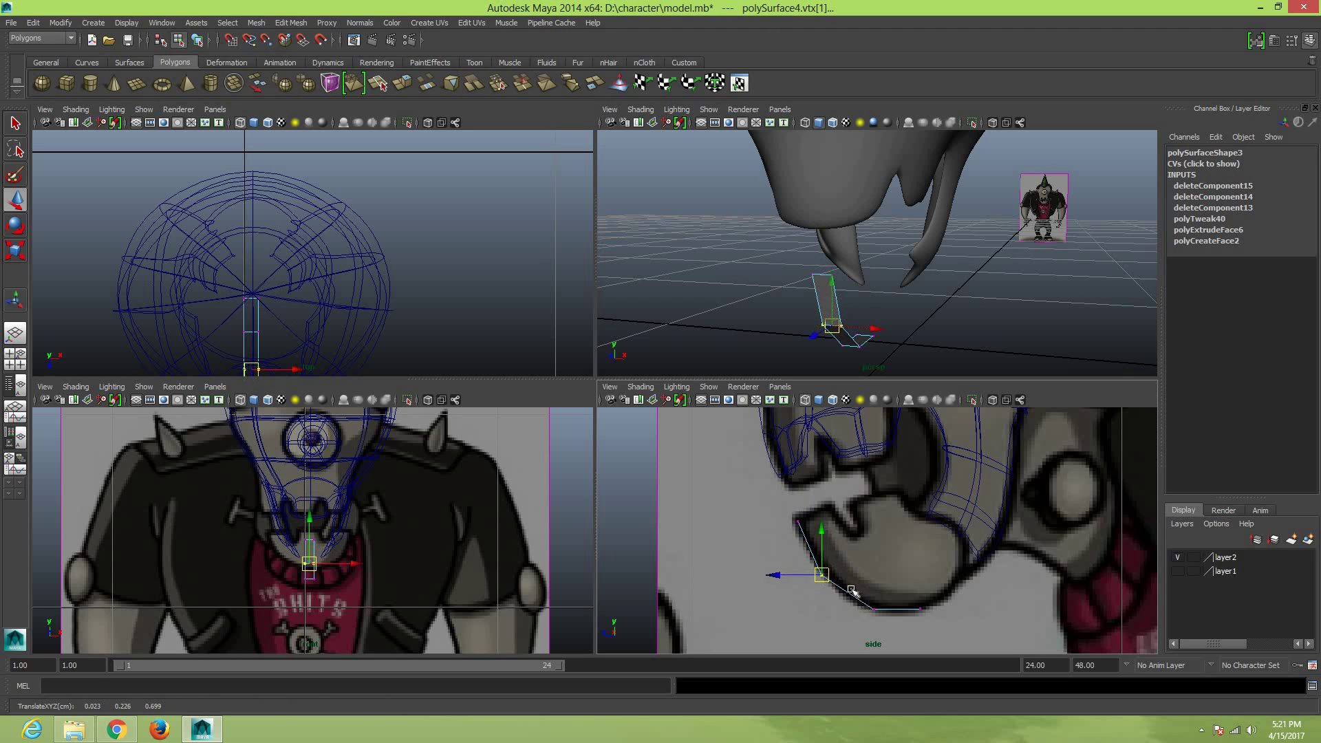
{"action": "mouse_move", "coordinate": [859, 600]}
{"action": "left_mouse_down"}
{"action": "mouse_move", "coordinate": [937, 622]}
{"action": "mouse_move", "coordinate": [931, 609]}
{"action": "left_mouse_up"}
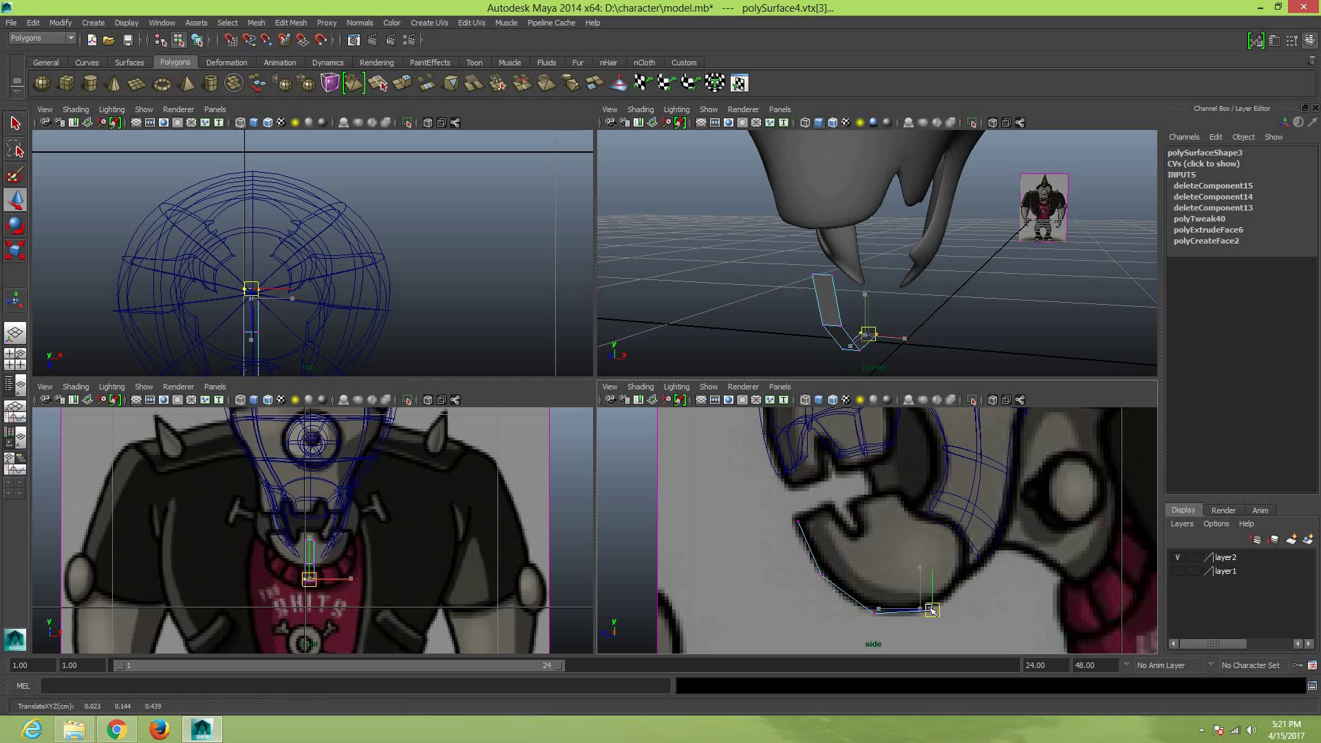
{"action": "left_click", "coordinate": [323, 549]}
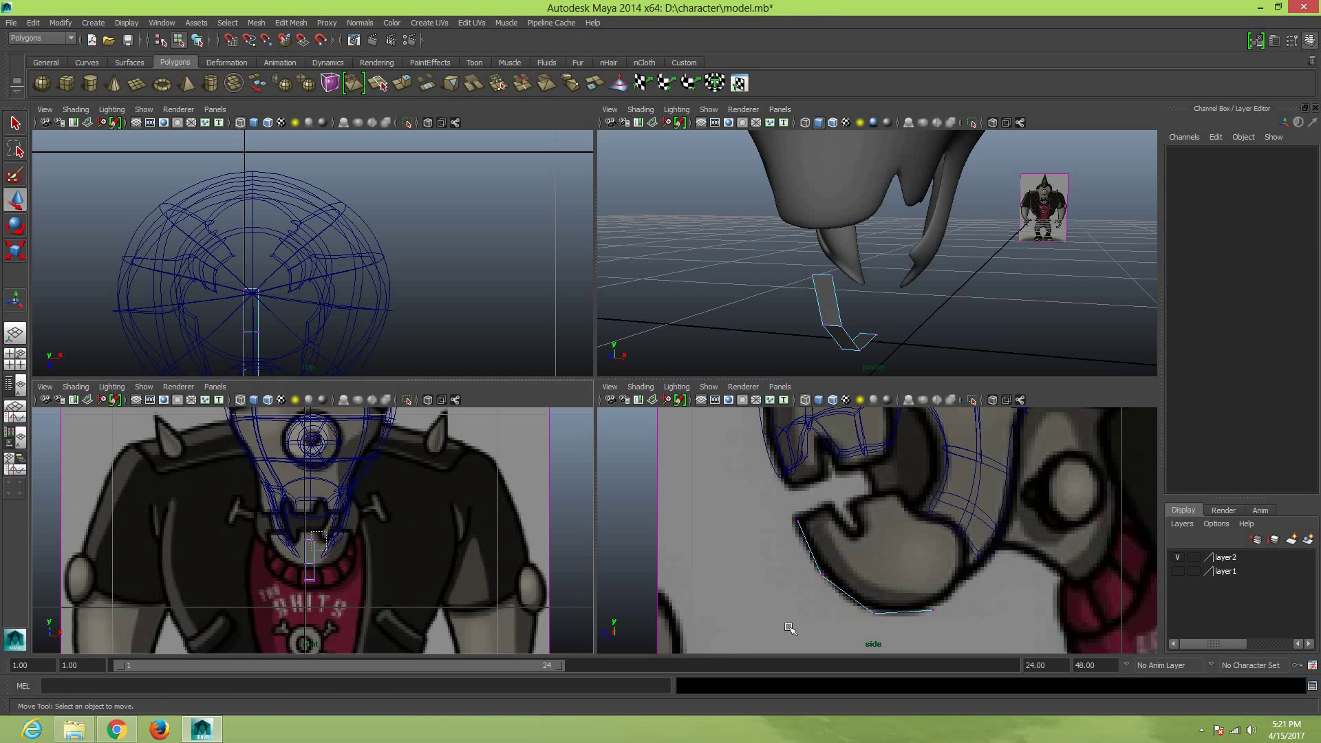
{"action": "left_click", "coordinate": [799, 522]}
{"action": "left_click_drag", "start_coordinate": [800, 522], "coordinate": [829, 509]}
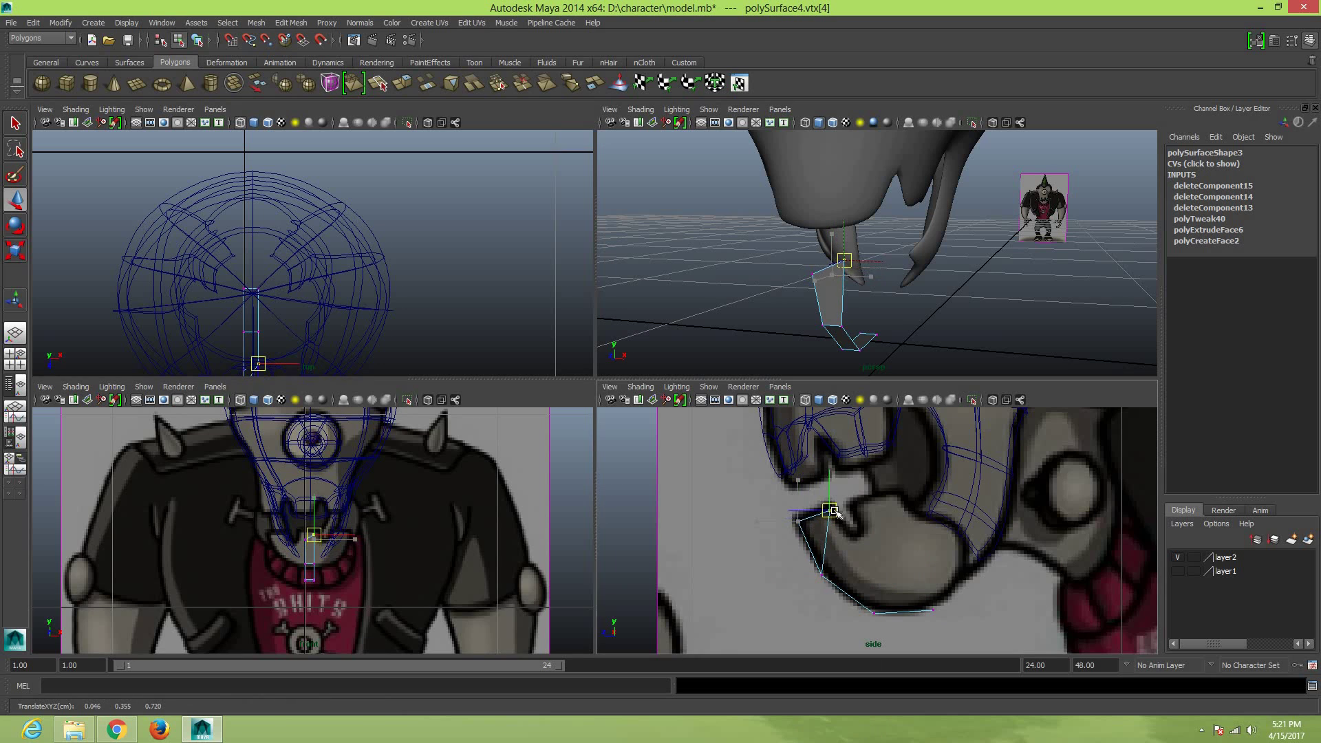
Pull the upper, bottom and bottom-right corners onto the sketch's jaw curve
{"action": "left_click", "coordinate": [822, 575]}
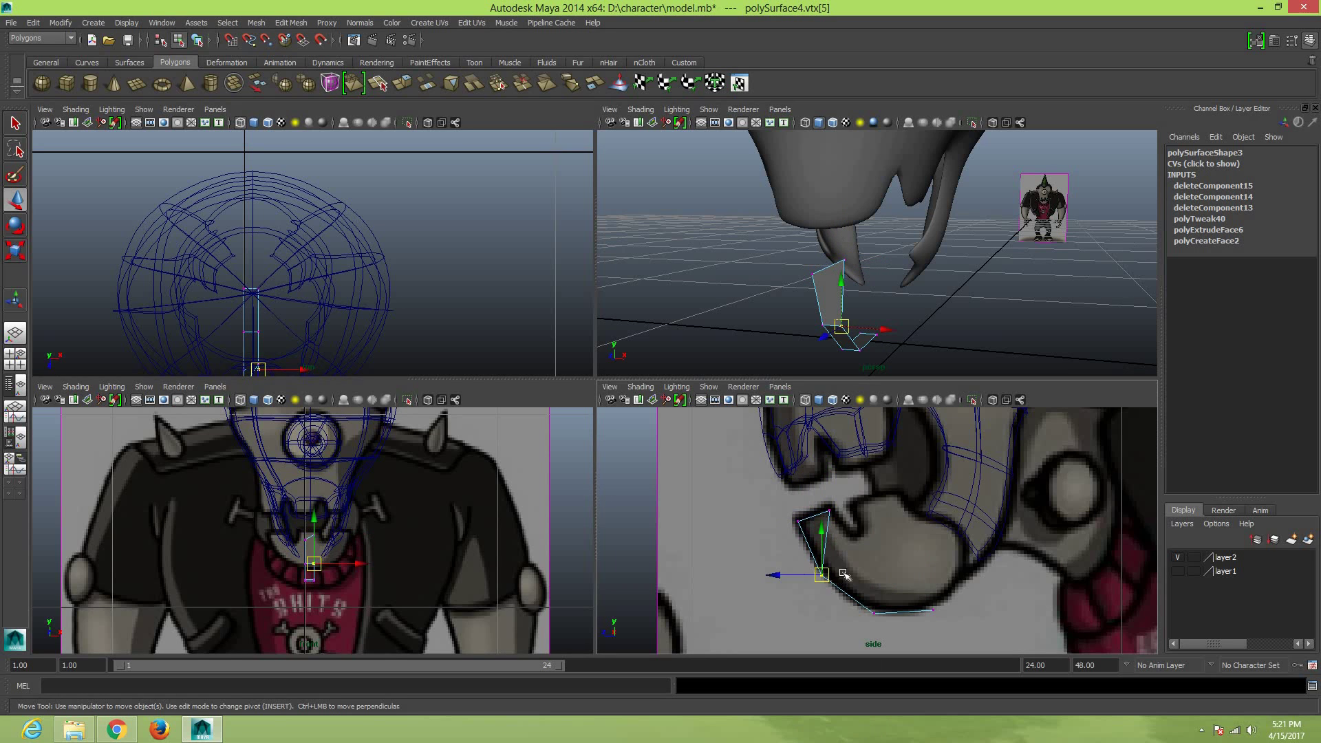
{"action": "left_click_drag", "start_coordinate": [822, 575], "coordinate": [877, 560]}
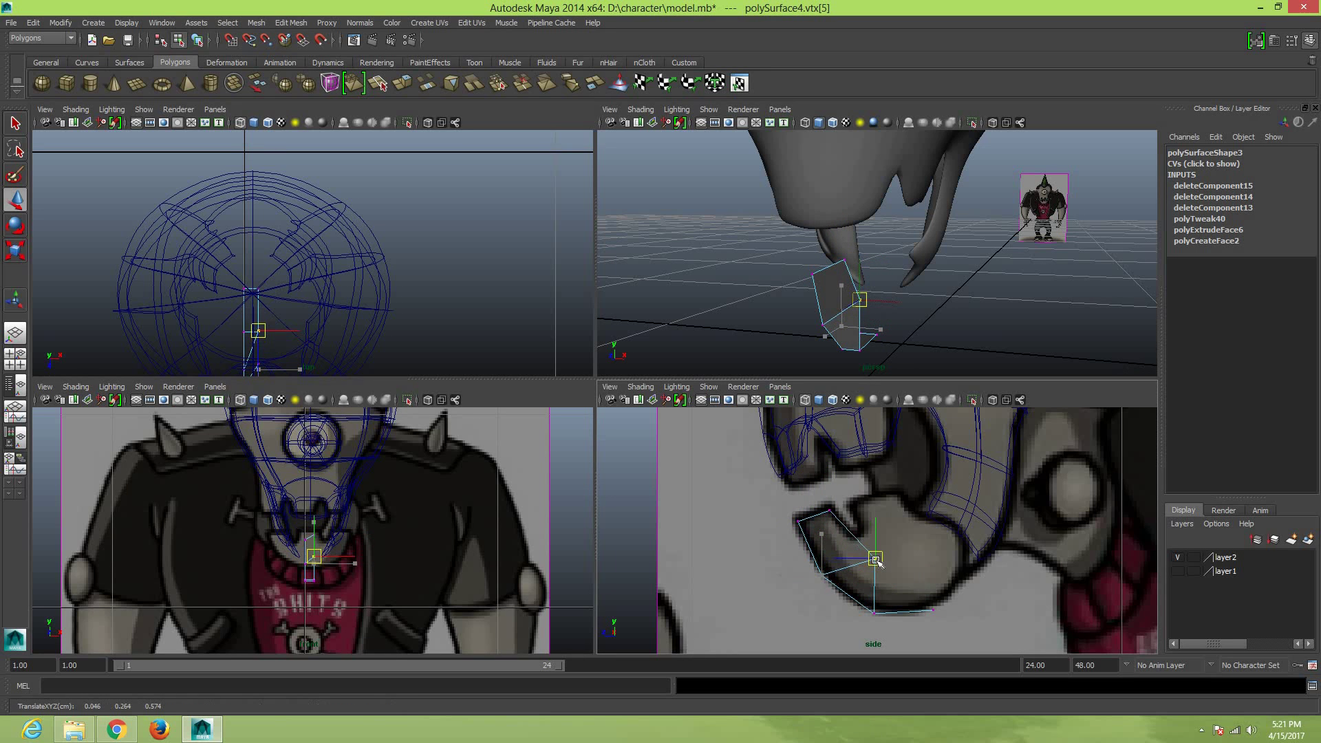
{"action": "left_click", "coordinate": [875, 610]}
{"action": "left_click_drag", "start_coordinate": [875, 610], "coordinate": [916, 593]}
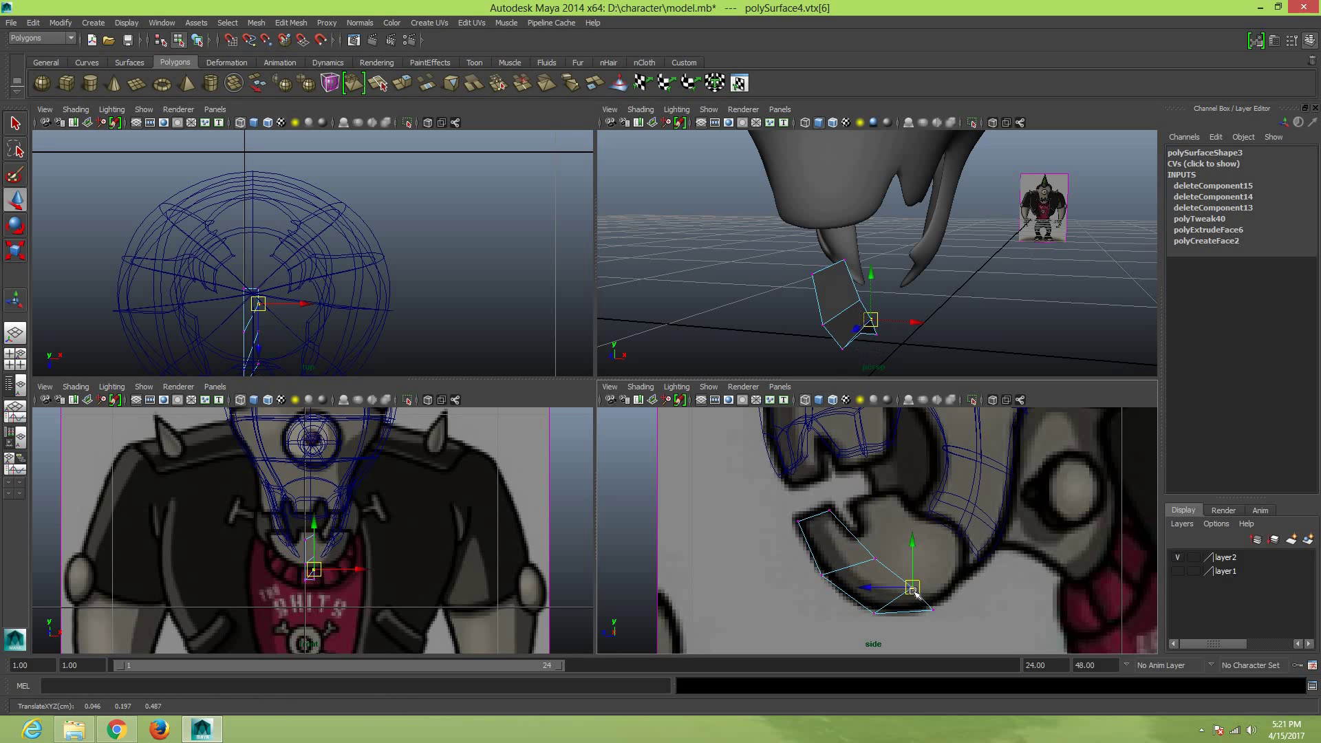
{"action": "left_click", "coordinate": [932, 608]}
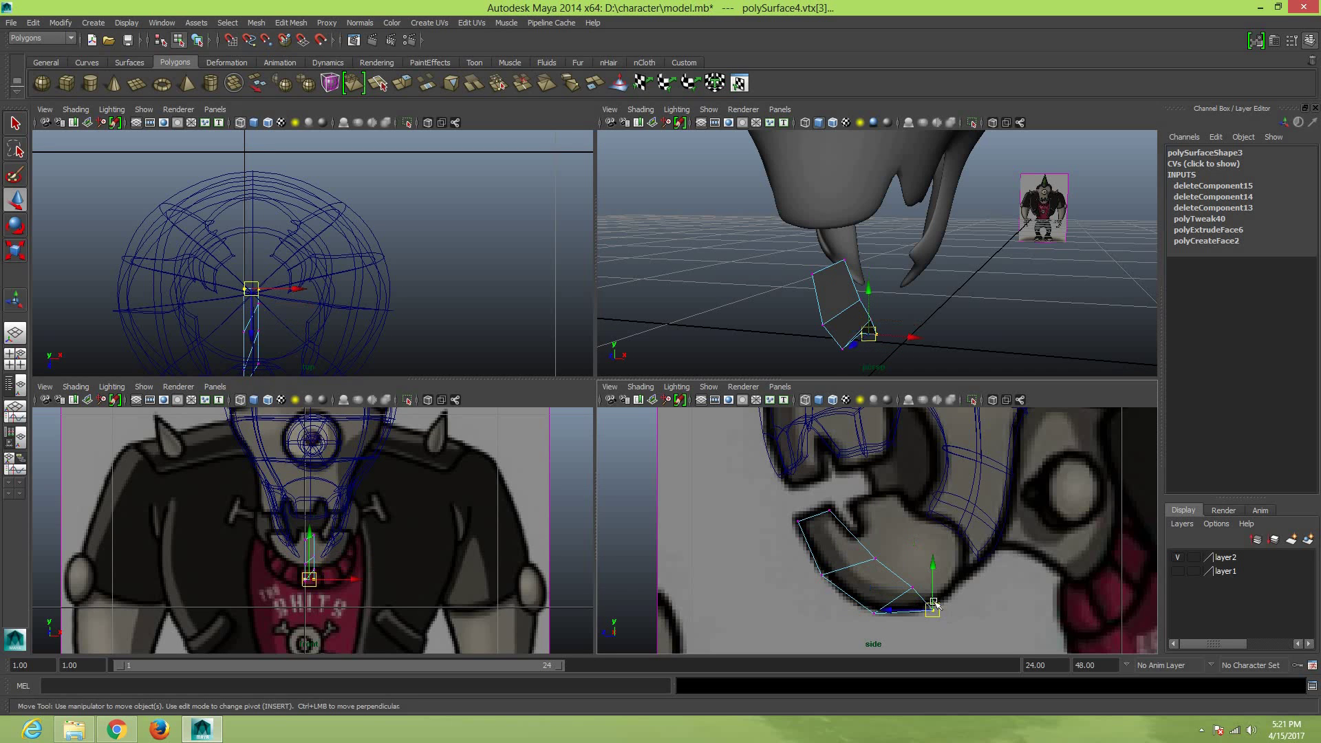
{"action": "mouse_move", "coordinate": [932, 609]}
{"action": "left_mouse_down"}
{"action": "mouse_move", "coordinate": [895, 590]}
{"action": "mouse_move", "coordinate": [920, 606]}
{"action": "left_mouse_up"}
Refine the inner, bottom-right and upper corners to match the sketch
{"action": "left_click", "coordinate": [912, 588]}
{"action": "left_click", "coordinate": [933, 608]}
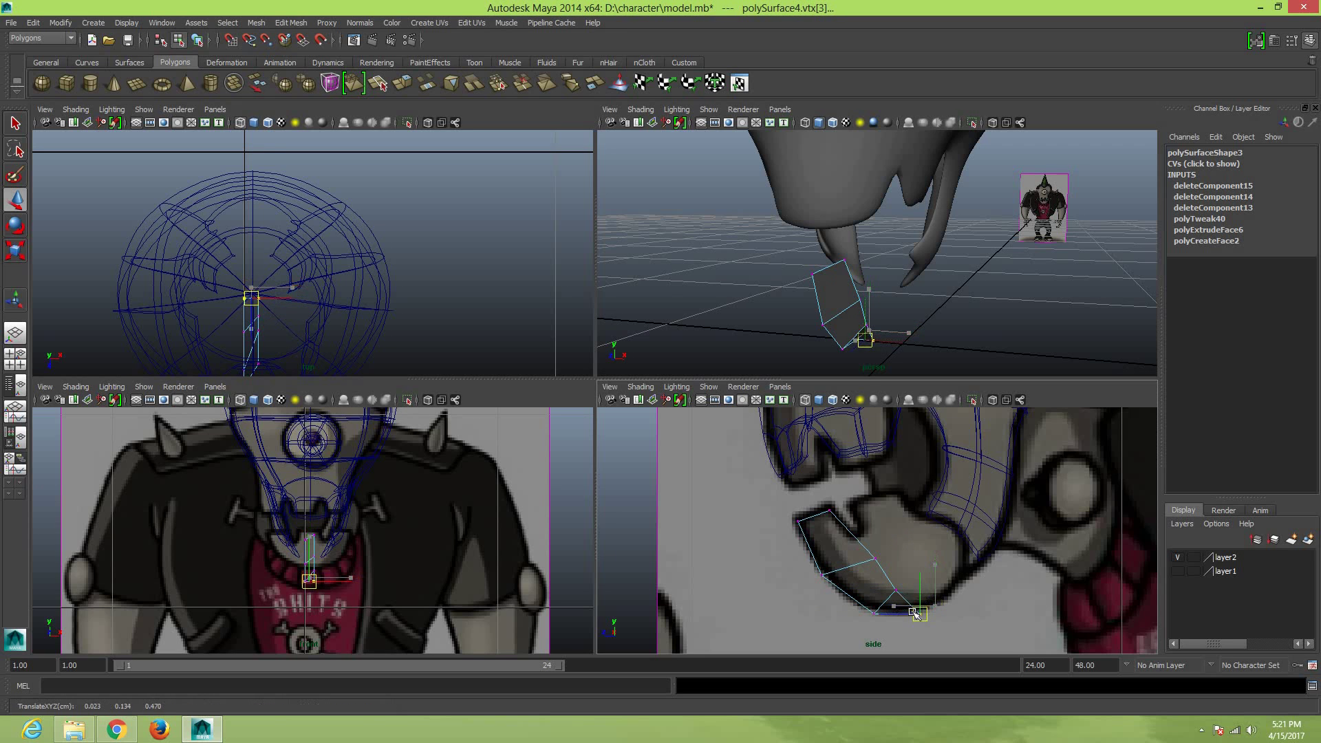
{"action": "left_click", "coordinate": [857, 546]}
{"action": "left_click_drag", "start_coordinate": [857, 546], "coordinate": [848, 569]}
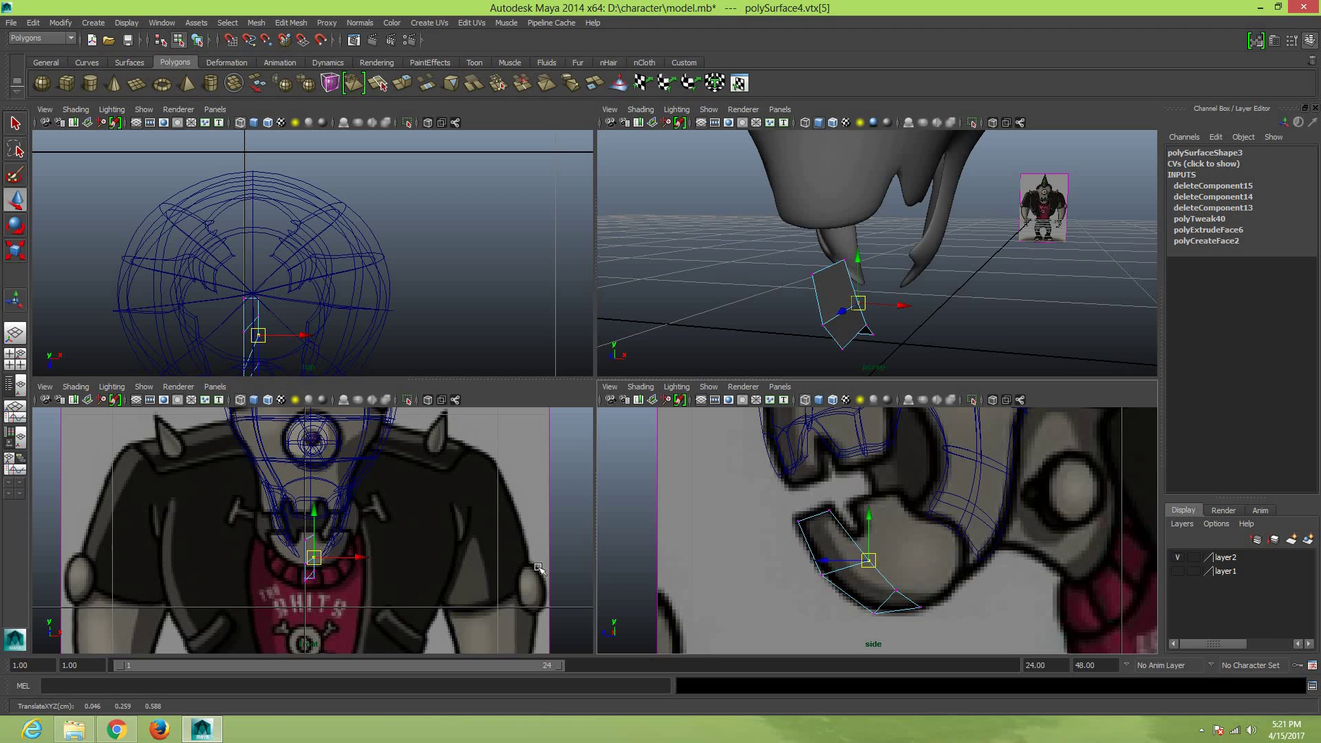
{"action": "left_click_drag", "start_coordinate": [299, 532], "coordinate": [308, 538]}
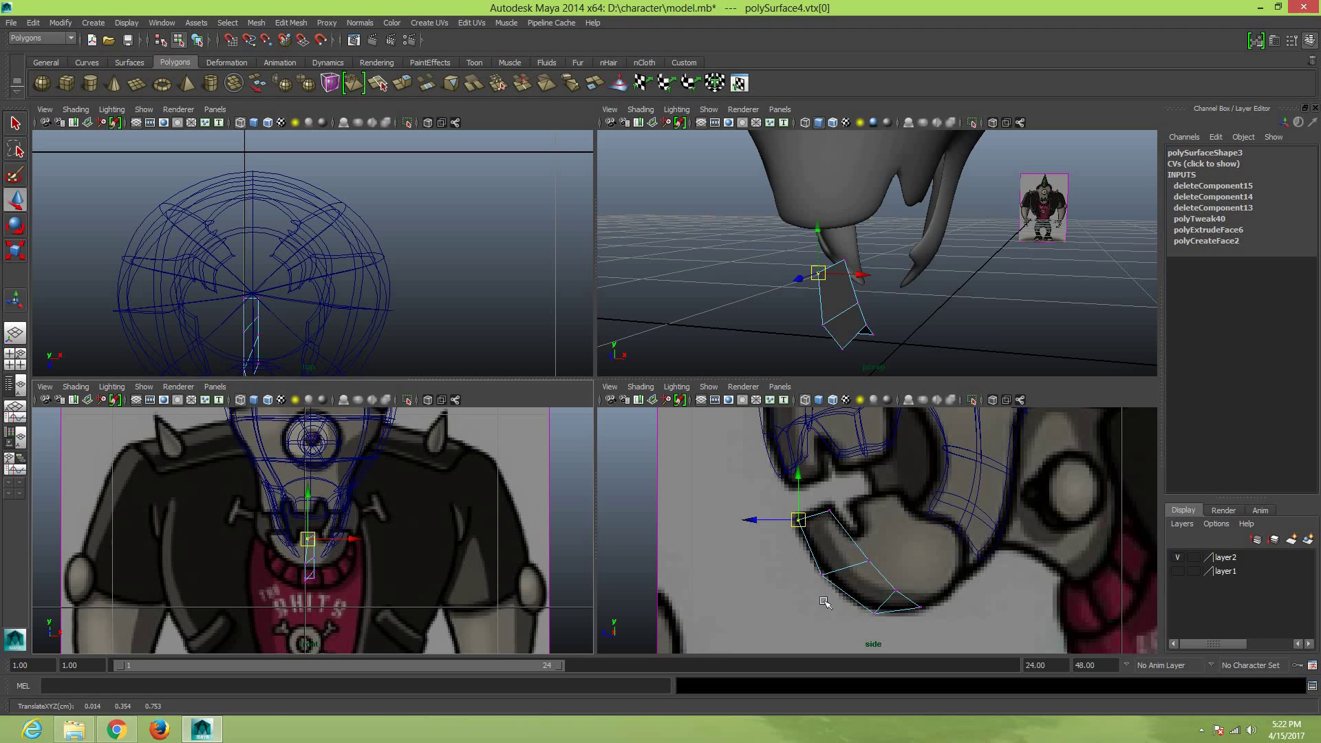
{"action": "right_click_drag", "start_coordinate": [838, 571], "coordinate": [836, 563]}
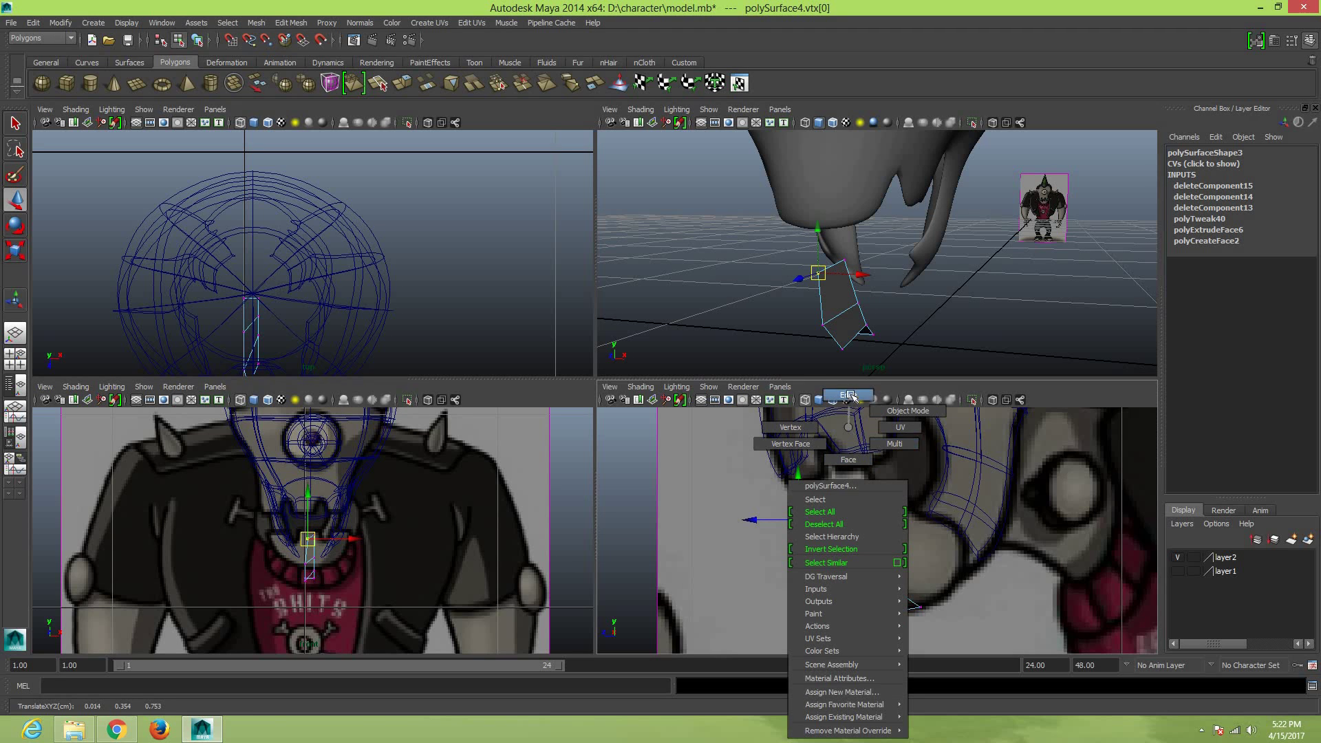
Extrude the jaw's bottom edge and pull the new edge along the jaw curve
{"action": "left_click", "coordinate": [904, 594]}
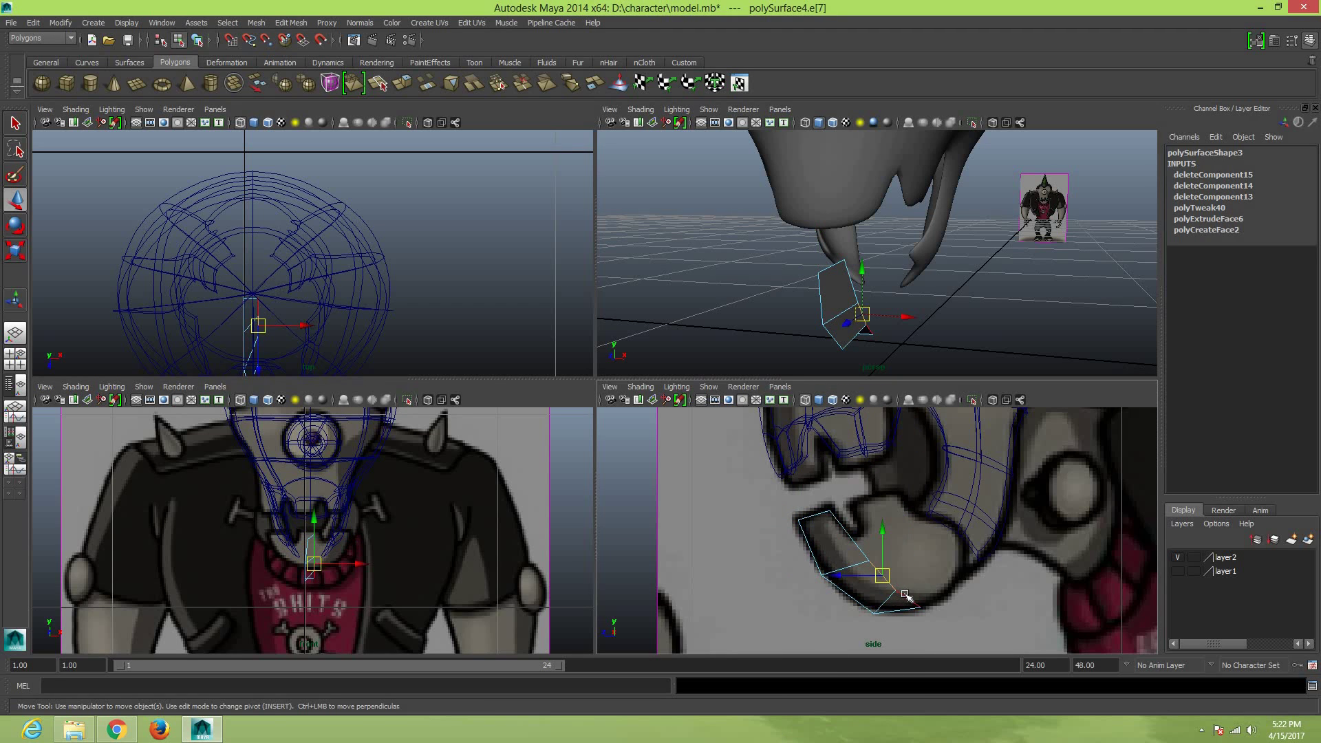
{"action": "key", "text": "ctrl+e"}
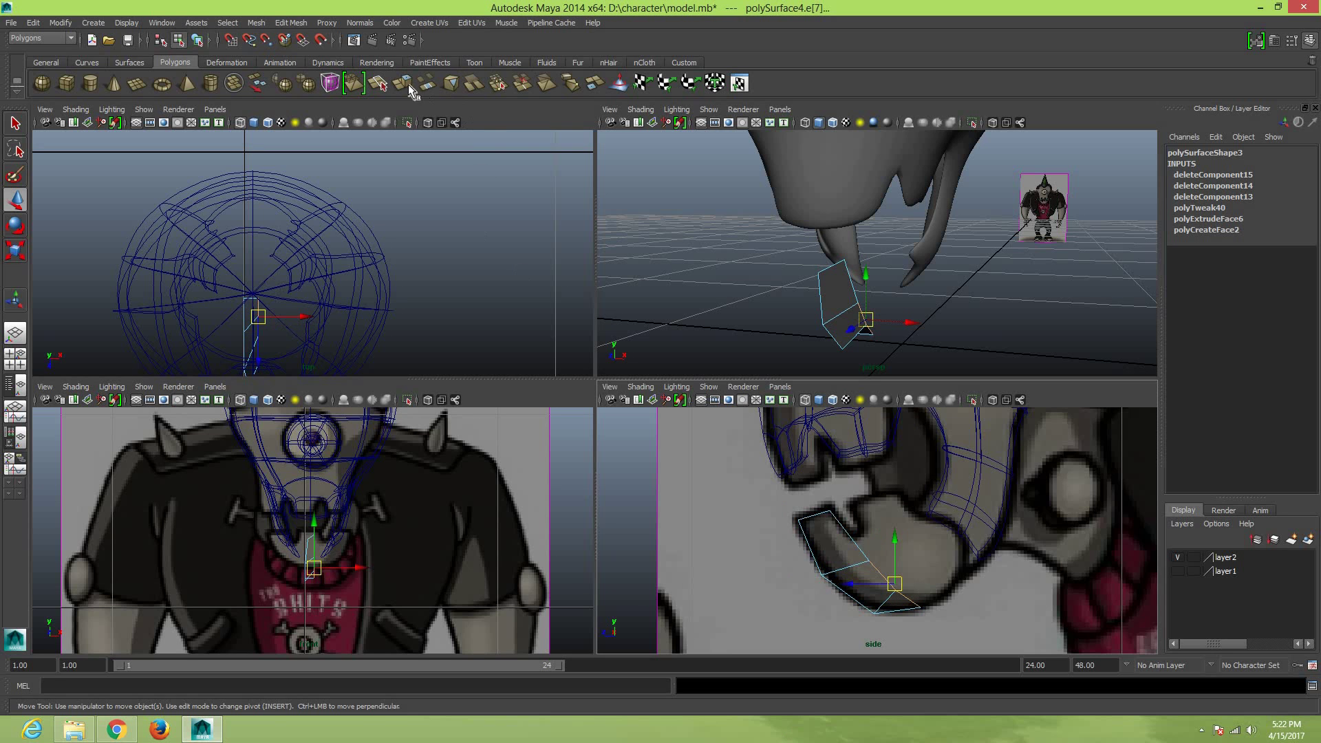
{"action": "key", "text": "w"}
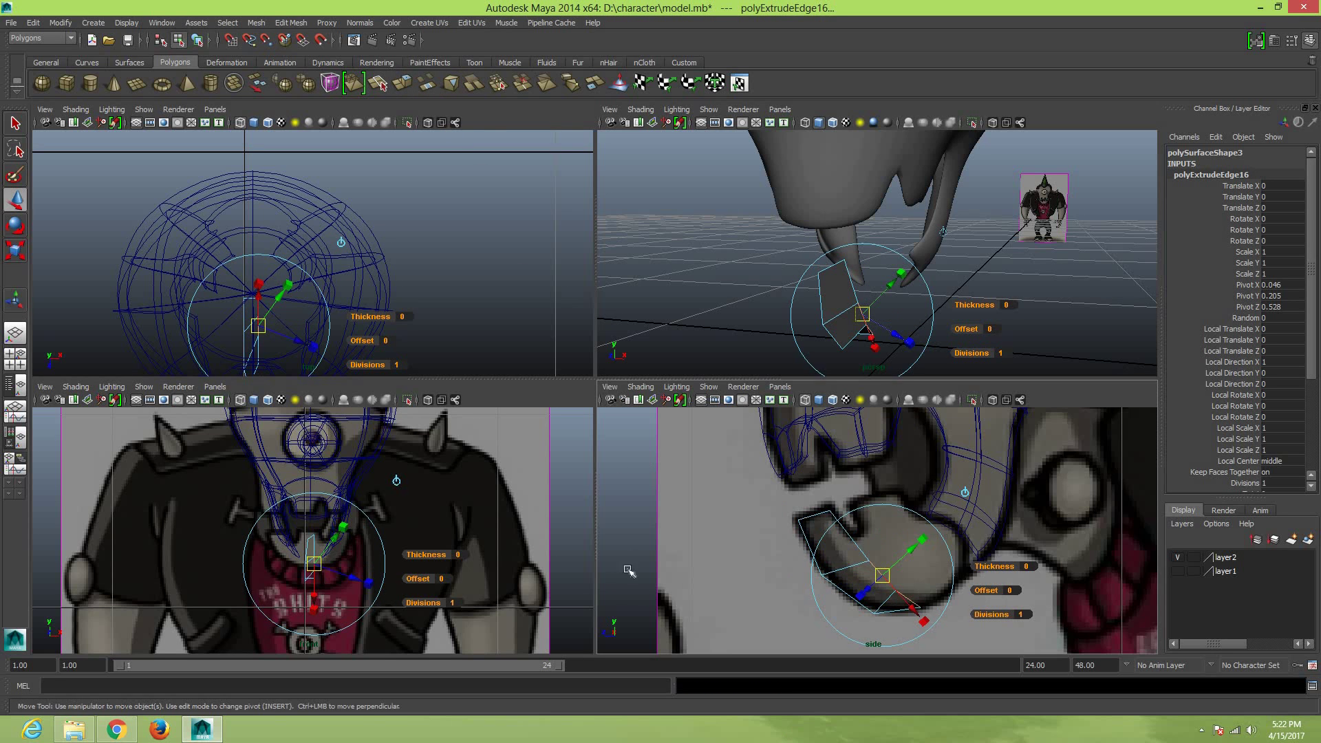
{"action": "left_click_drag", "start_coordinate": [320, 570], "coordinate": [334, 562]}
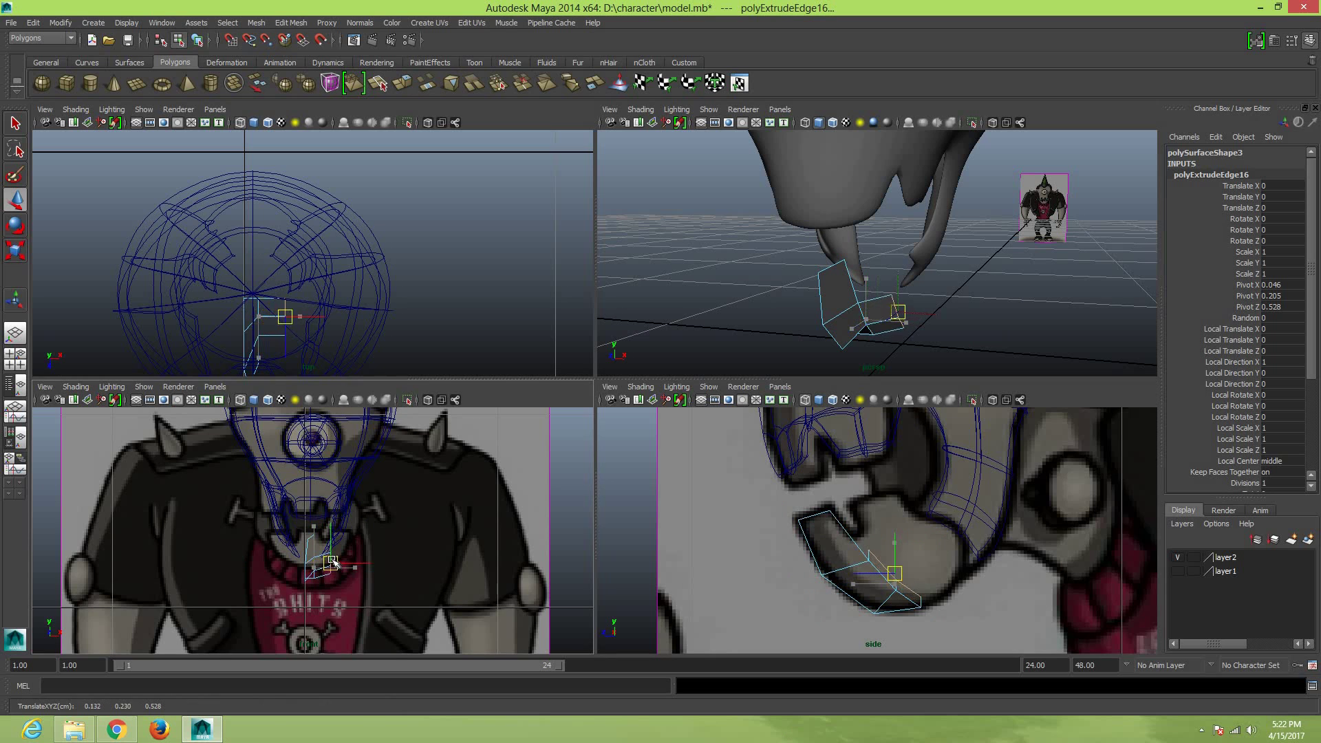
{"action": "mouse_move", "coordinate": [891, 591]}
{"action": "left_mouse_down"}
{"action": "mouse_move", "coordinate": [891, 576]}
{"action": "mouse_move", "coordinate": [918, 575]}
{"action": "left_mouse_up"}
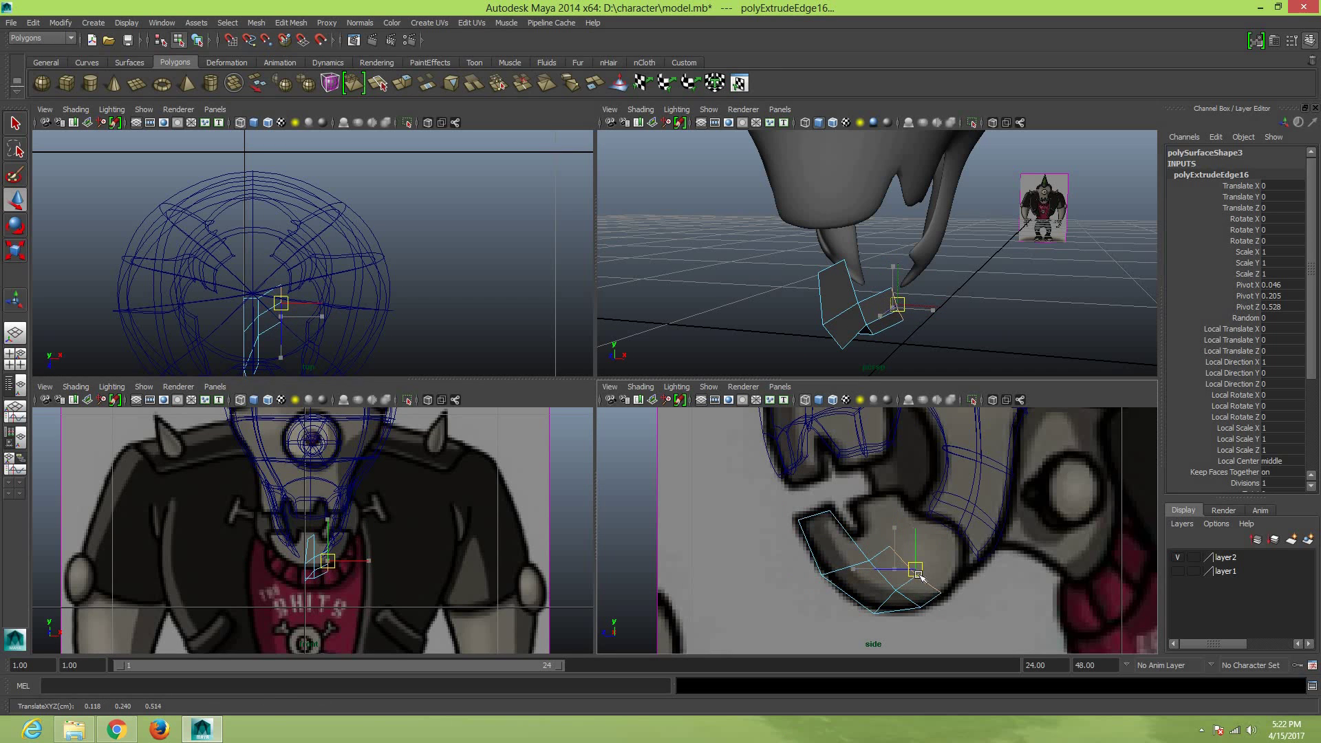
Move the new segment's vertices onto the sketch's jaw outline
{"action": "right_click_drag", "start_coordinate": [901, 474], "coordinate": [857, 425]}
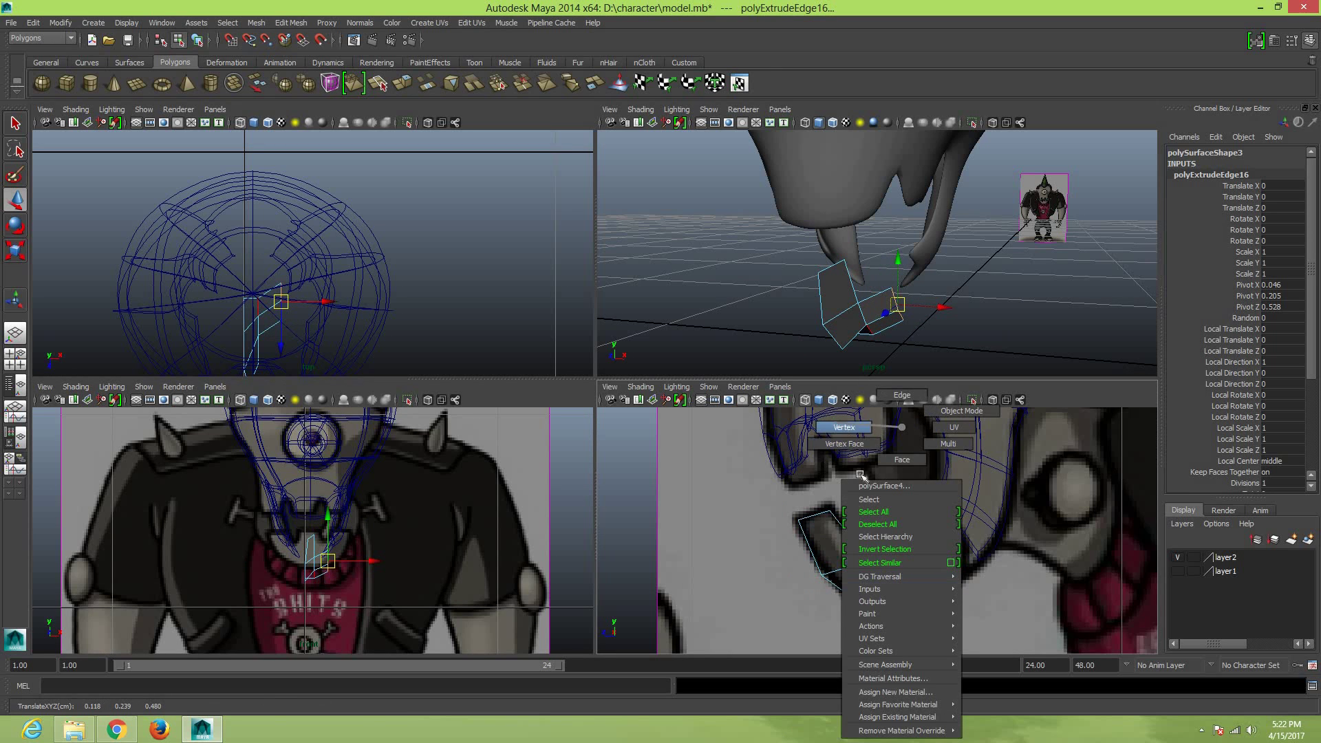
{"action": "left_click", "coordinate": [848, 552]}
{"action": "left_click_drag", "start_coordinate": [848, 553], "coordinate": [881, 543]}
{"action": "left_click", "coordinate": [870, 545]}
{"action": "left_click", "coordinate": [857, 547]}
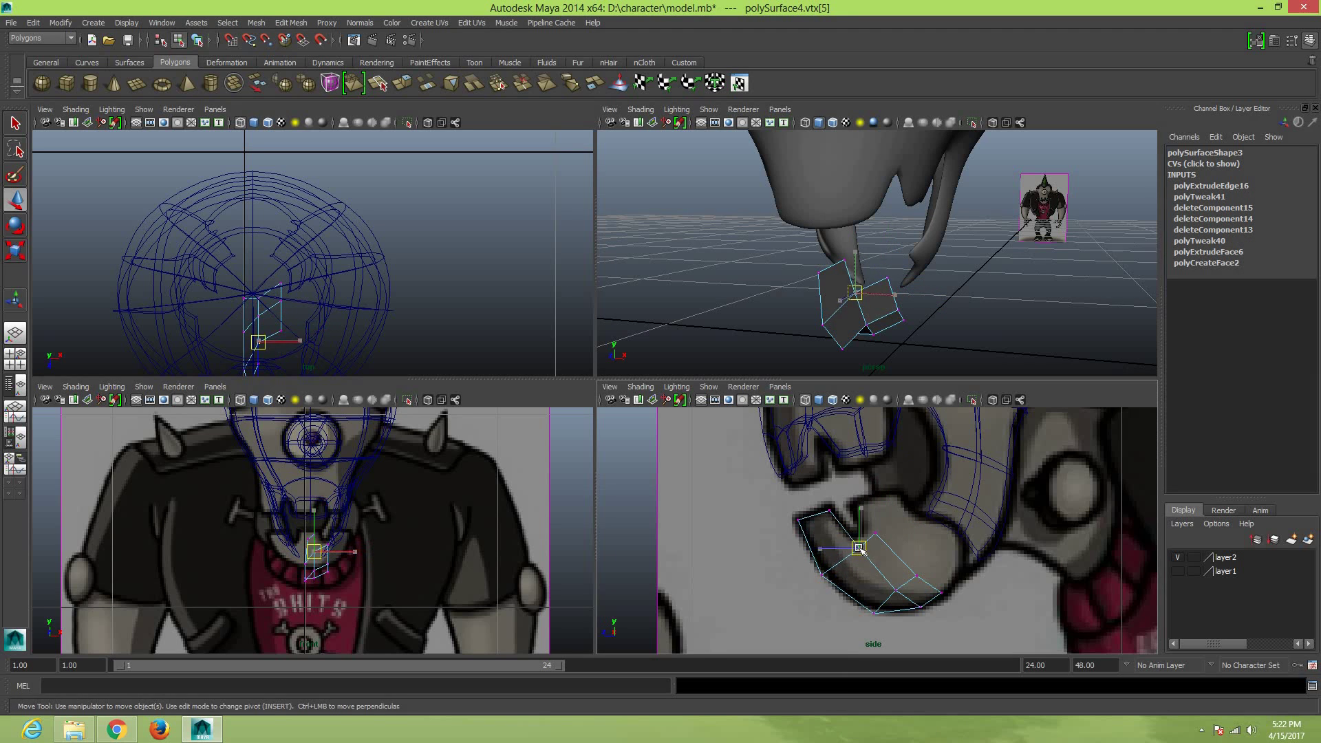
{"action": "left_click", "coordinate": [945, 594]}
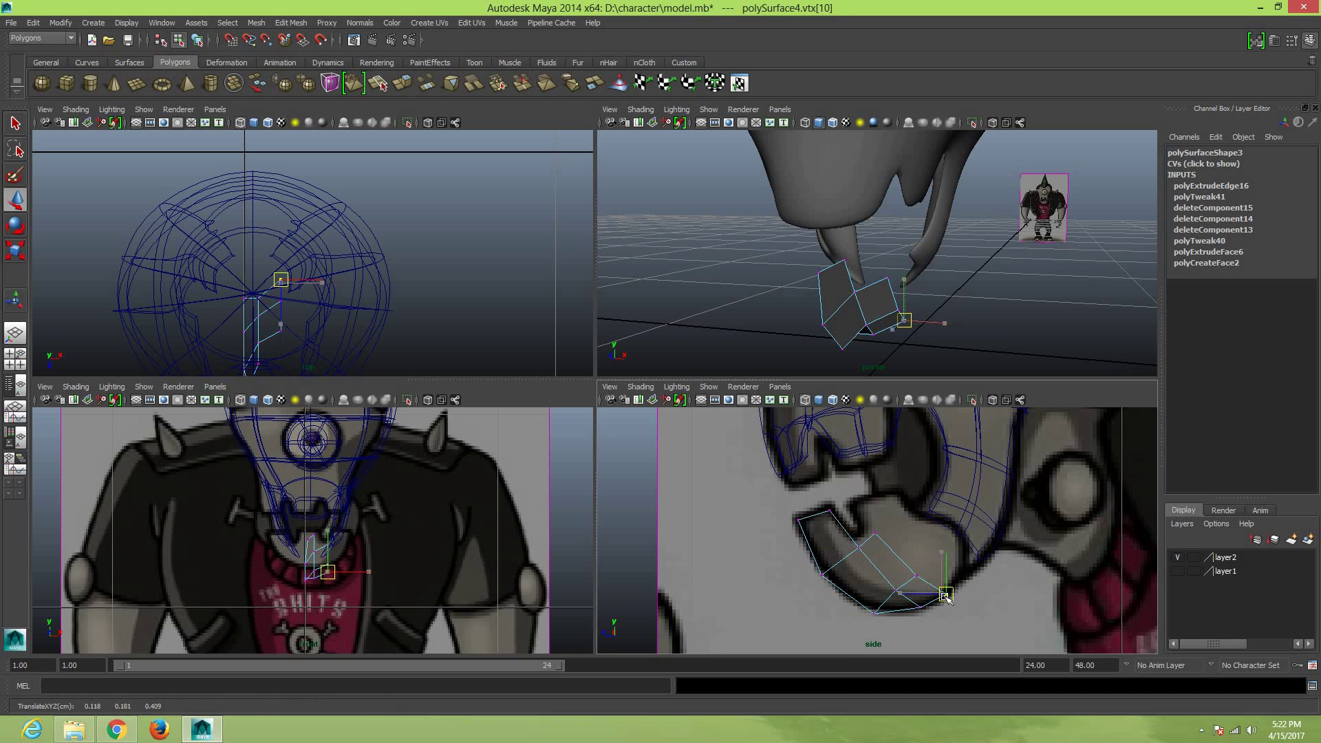
{"action": "left_click", "coordinate": [918, 573]}
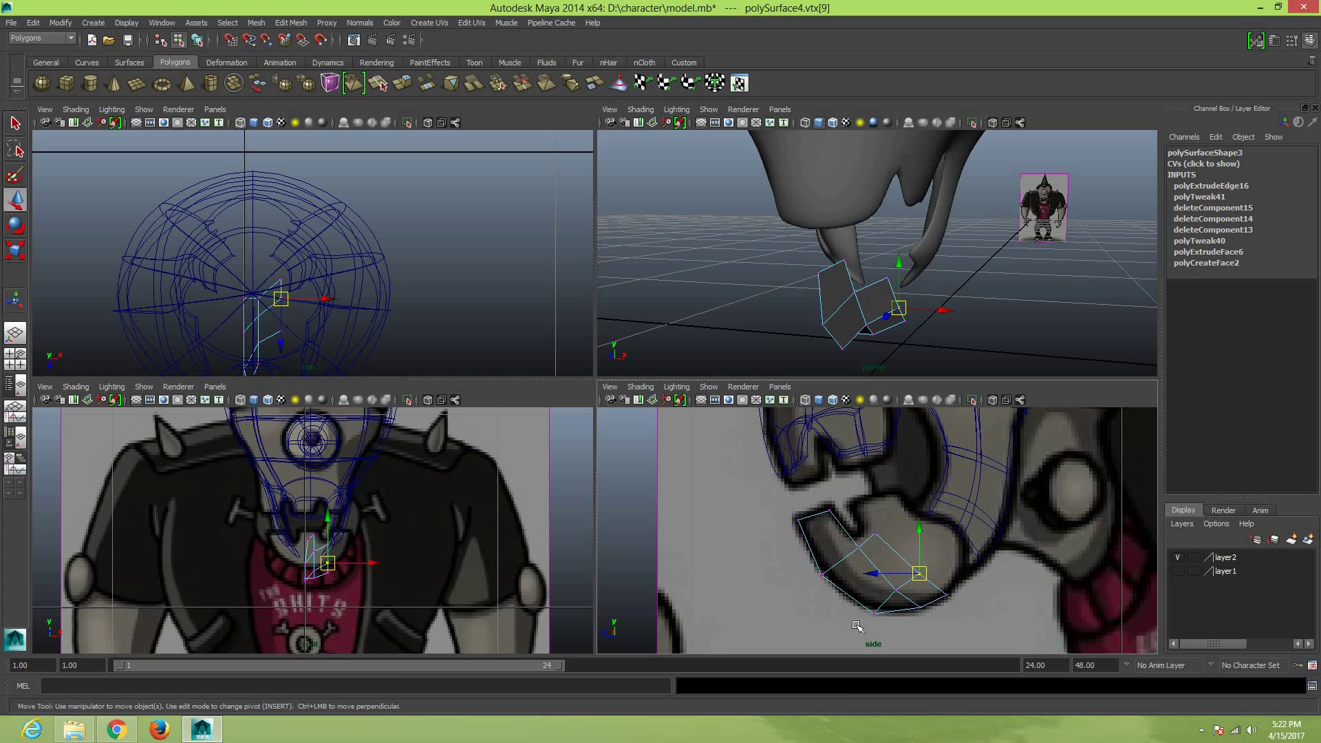
Inspect the jaw's bottom vertices in perspective, then select the new segment's bottom edge
{"action": "mouse_move", "coordinate": [937, 342]}
{"action": "left_mouse_down", "text": "alt"}
{"action": "mouse_move", "coordinate": [1020, 320]}
{"action": "mouse_move", "coordinate": [973, 315]}
{"action": "left_mouse_up", "text": "alt"}
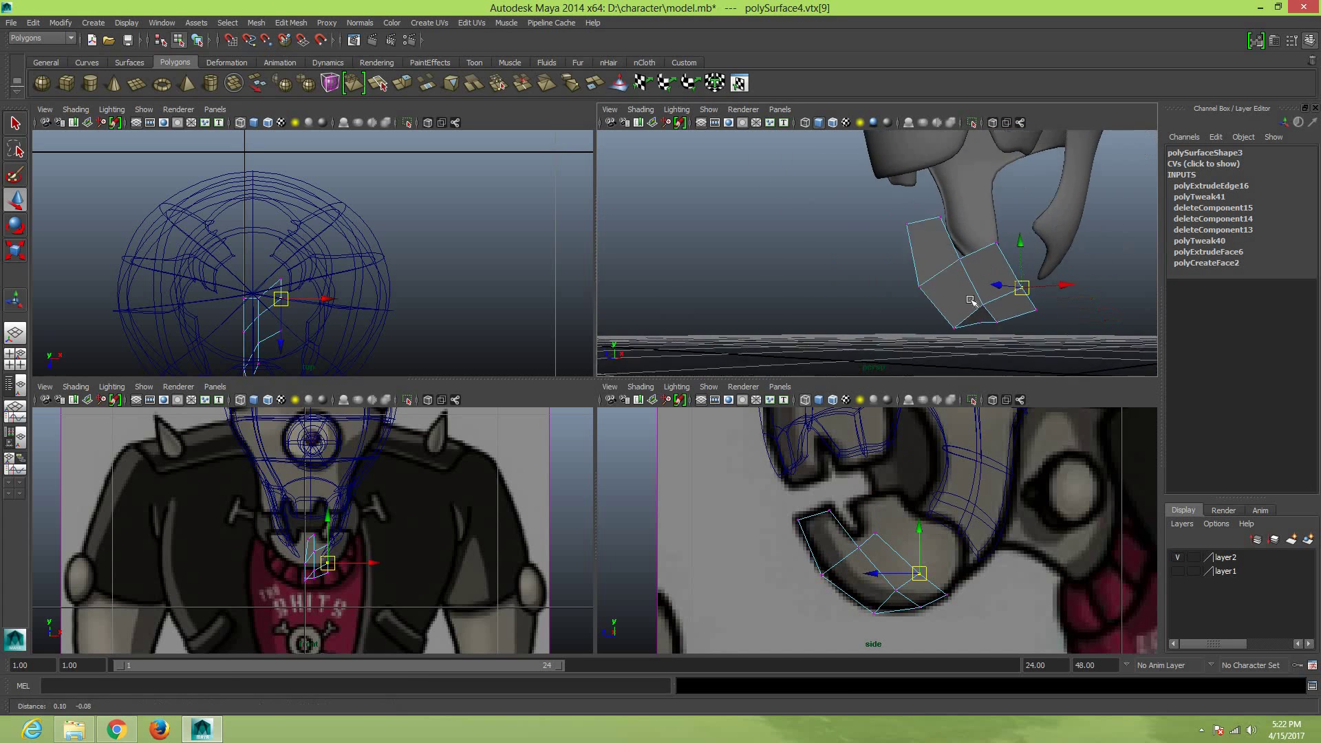
{"action": "left_click", "coordinate": [967, 311]}
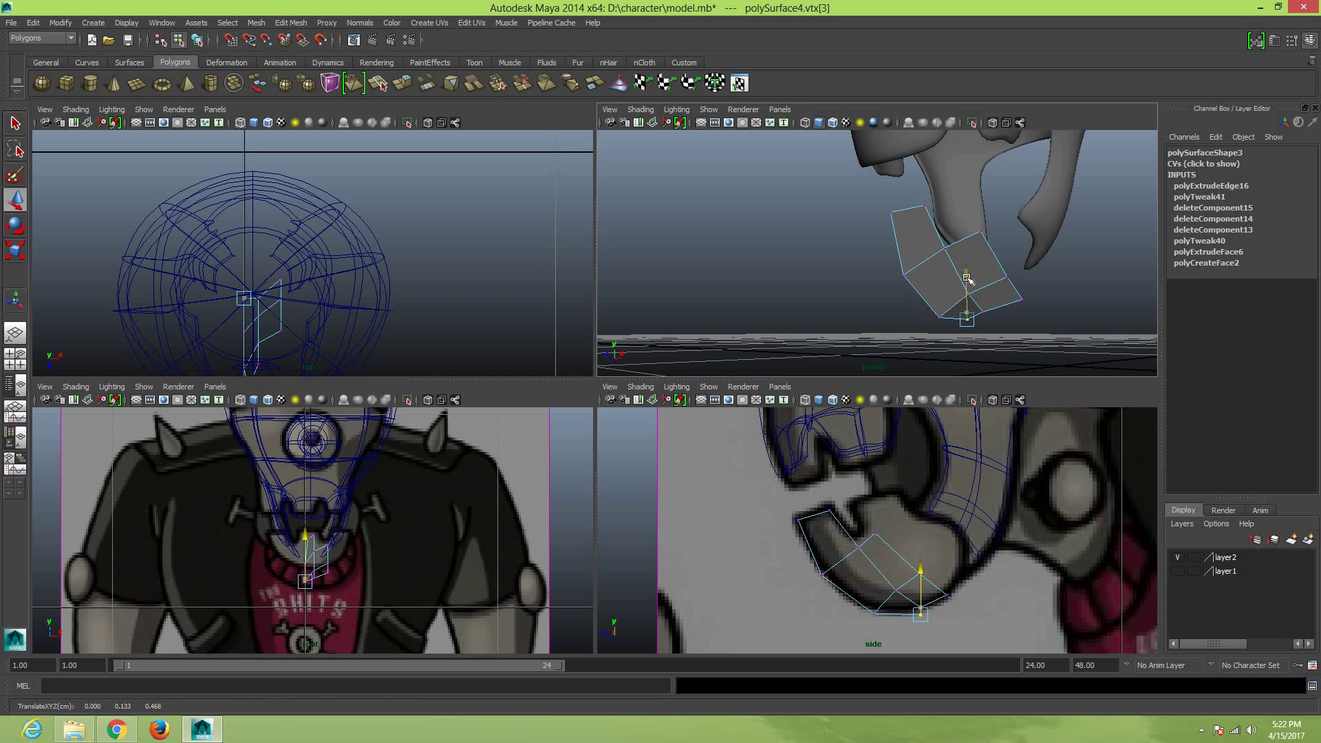
{"action": "mouse_move", "coordinate": [966, 275]}
{"action": "left_mouse_down", "text": "alt"}
{"action": "mouse_move", "coordinate": [1057, 311]}
{"action": "mouse_move", "coordinate": [950, 285]}
{"action": "mouse_move", "coordinate": [888, 298]}
{"action": "mouse_move", "coordinate": [1011, 280]}
{"action": "mouse_move", "coordinate": [972, 250]}
{"action": "left_mouse_up", "text": "alt"}
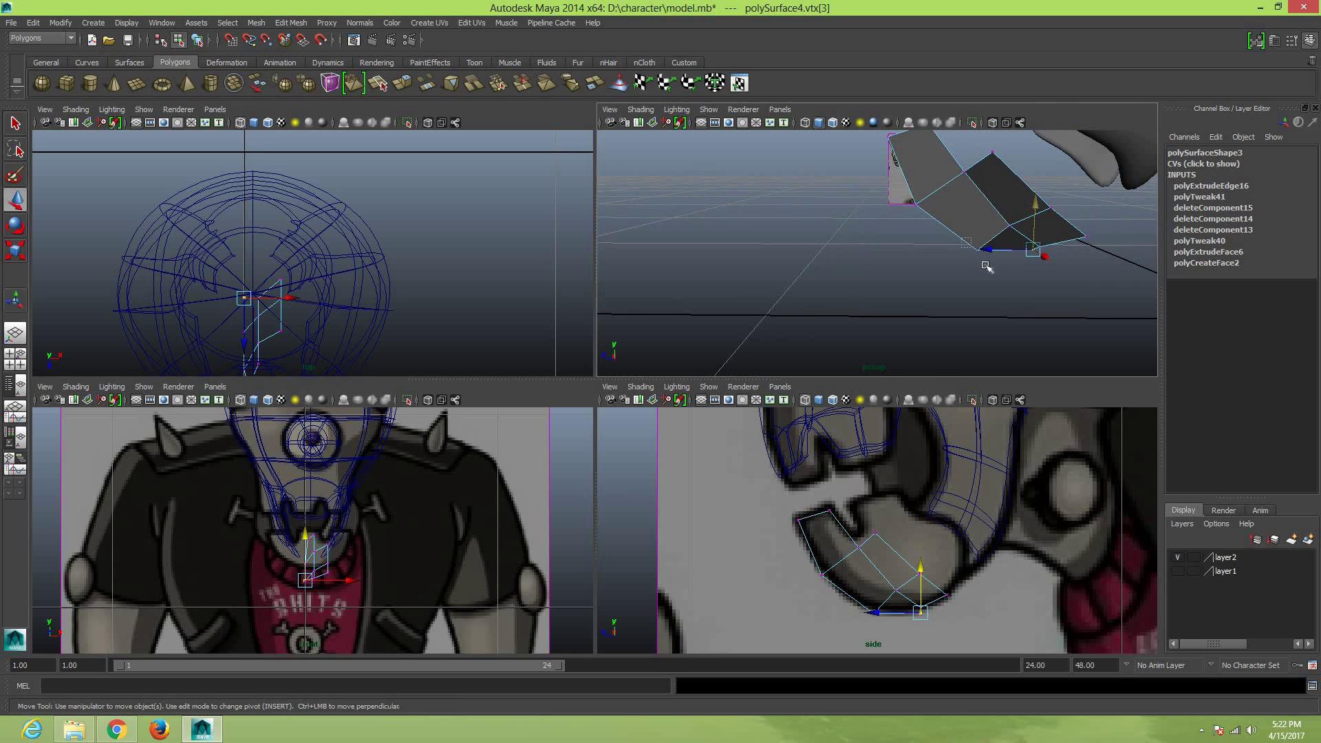
{"action": "left_click", "coordinate": [975, 252]}
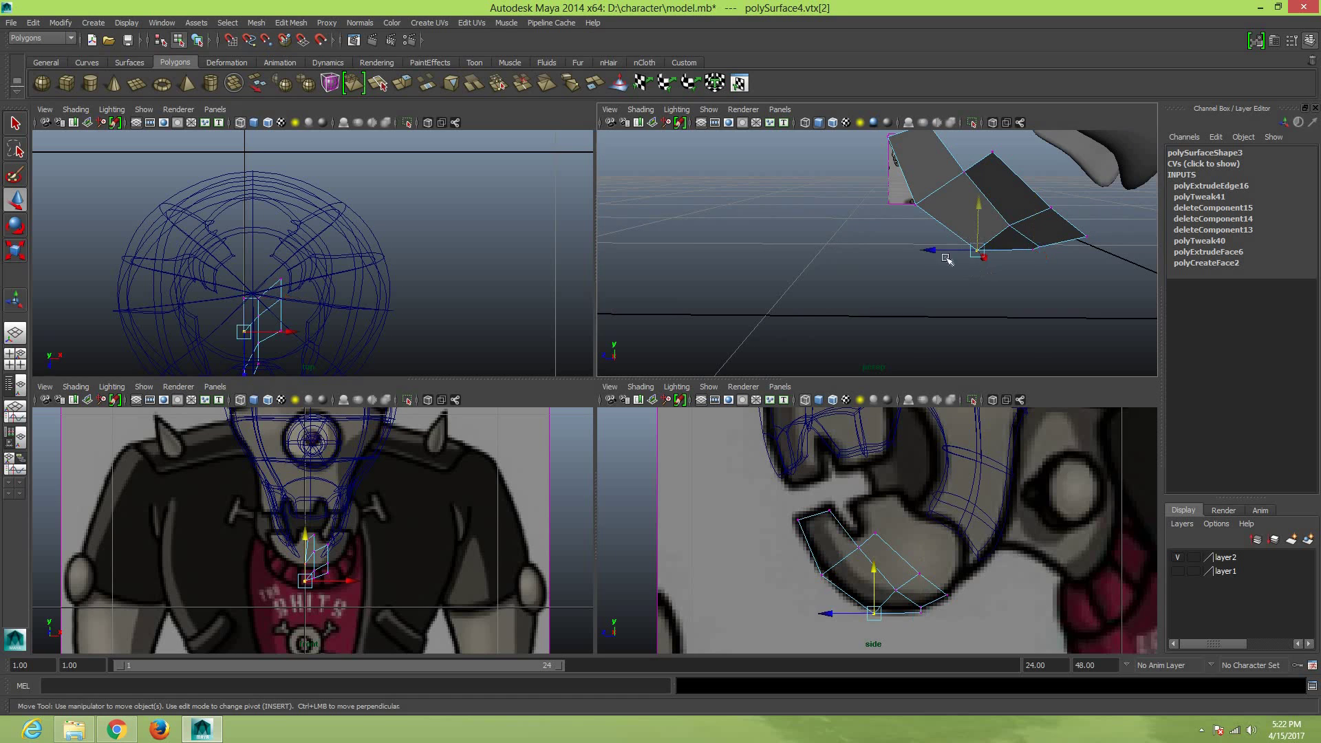
{"action": "left_click", "coordinate": [985, 258]}
{"action": "left_click_drag", "start_coordinate": [1003, 244], "coordinate": [982, 200]}
{"action": "right_click_drag", "start_coordinate": [1002, 196], "coordinate": [1003, 165]}
{"action": "left_click", "coordinate": [1020, 237]}
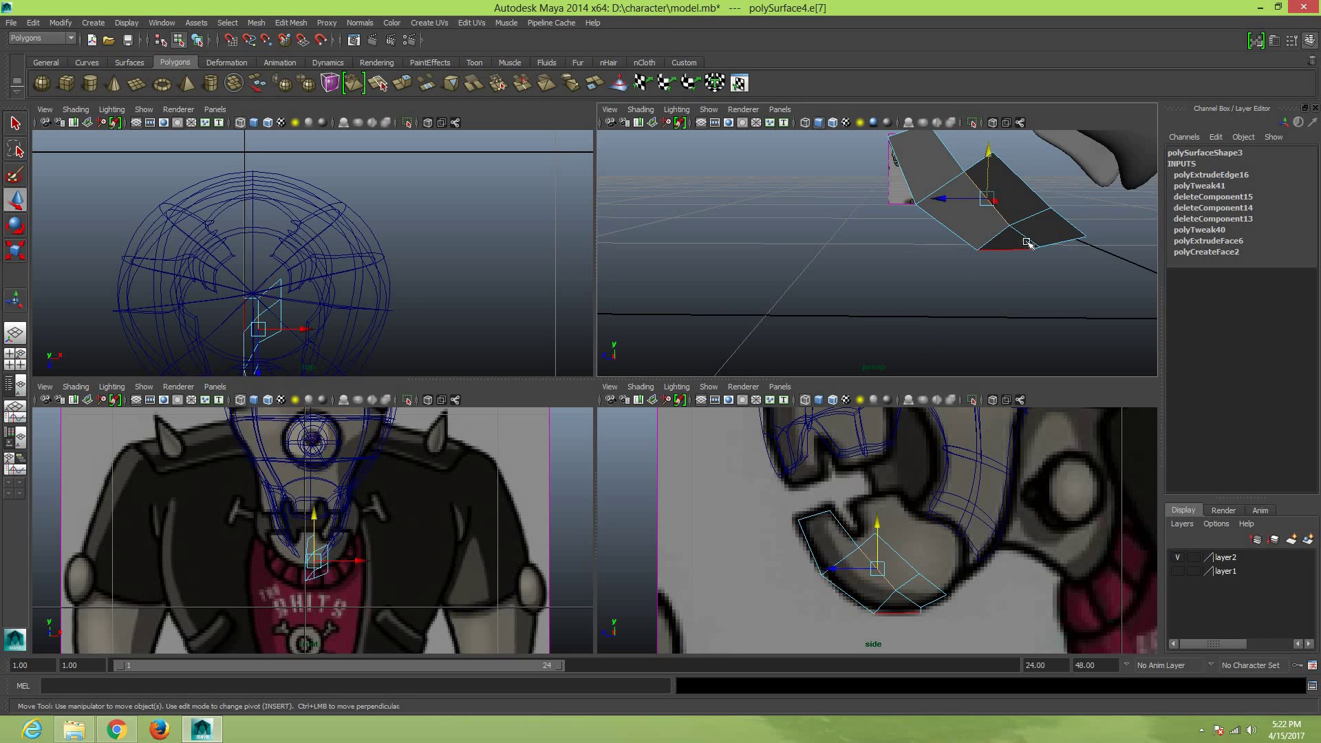
Orbit around the jaw piece while selecting its bottom edges, then its bottom vertices
{"action": "left_click", "coordinate": [1030, 241], "text": "shift"}
{"action": "left_click_drag", "start_coordinate": [940, 298], "coordinate": [972, 309], "text": "alt"}
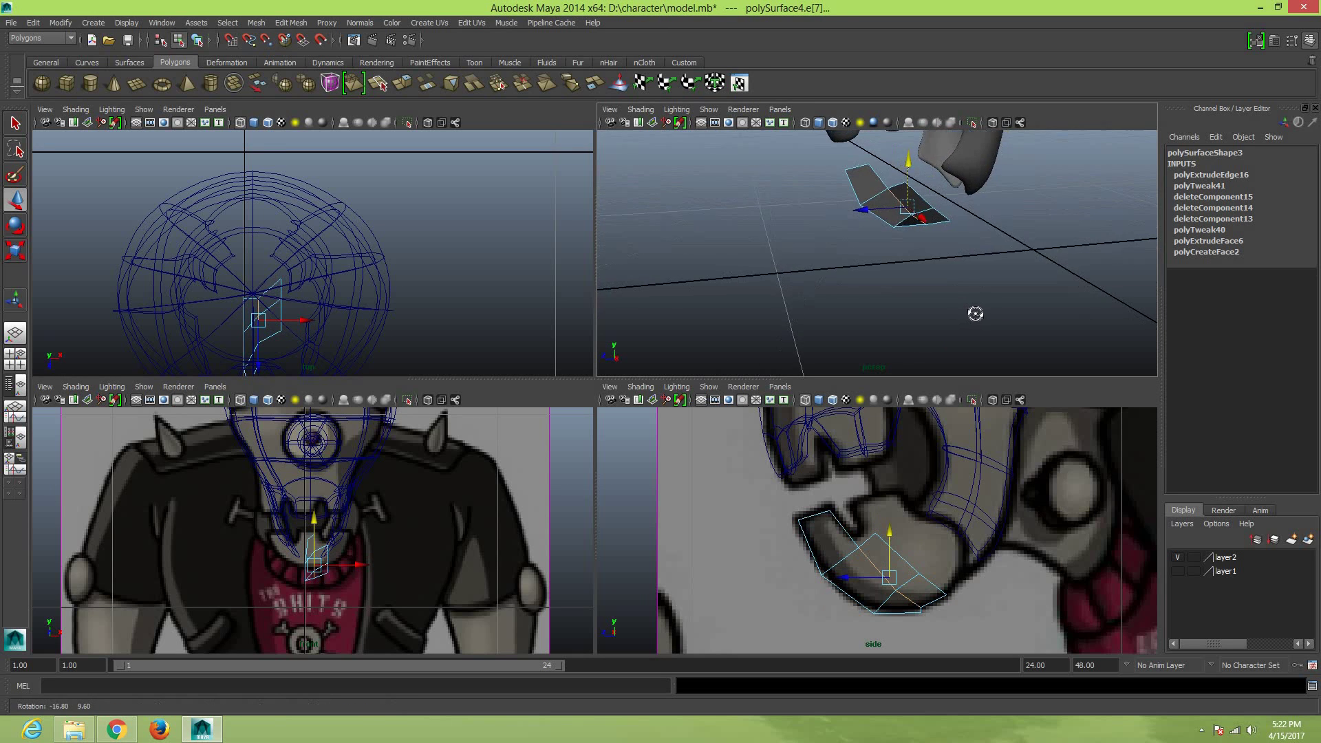
{"action": "left_click_drag", "start_coordinate": [913, 216], "coordinate": [918, 220]}
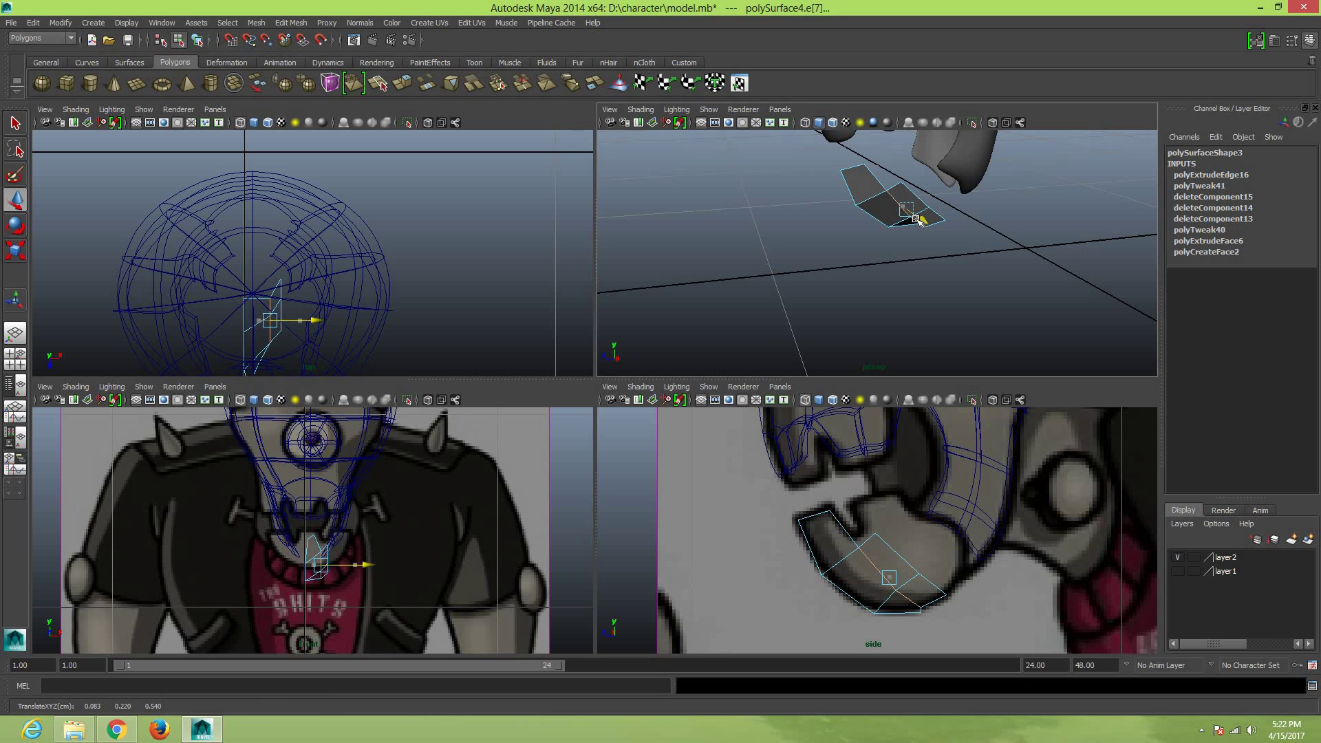
{"action": "left_click", "coordinate": [953, 276]}
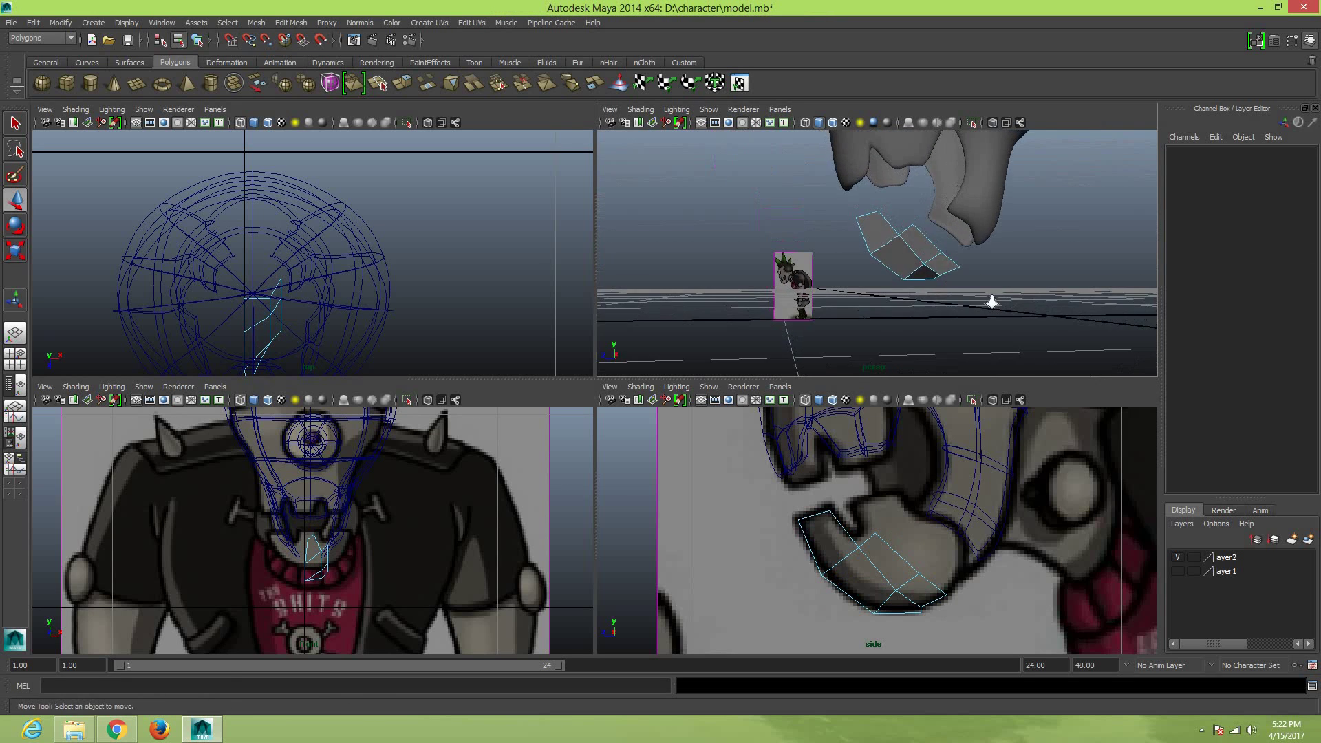
{"action": "left_click_drag", "start_coordinate": [950, 256], "coordinate": [918, 256], "text": "alt"}
{"action": "right_click_drag", "start_coordinate": [905, 260], "coordinate": [859, 263]}
{"action": "left_click", "coordinate": [874, 260]}
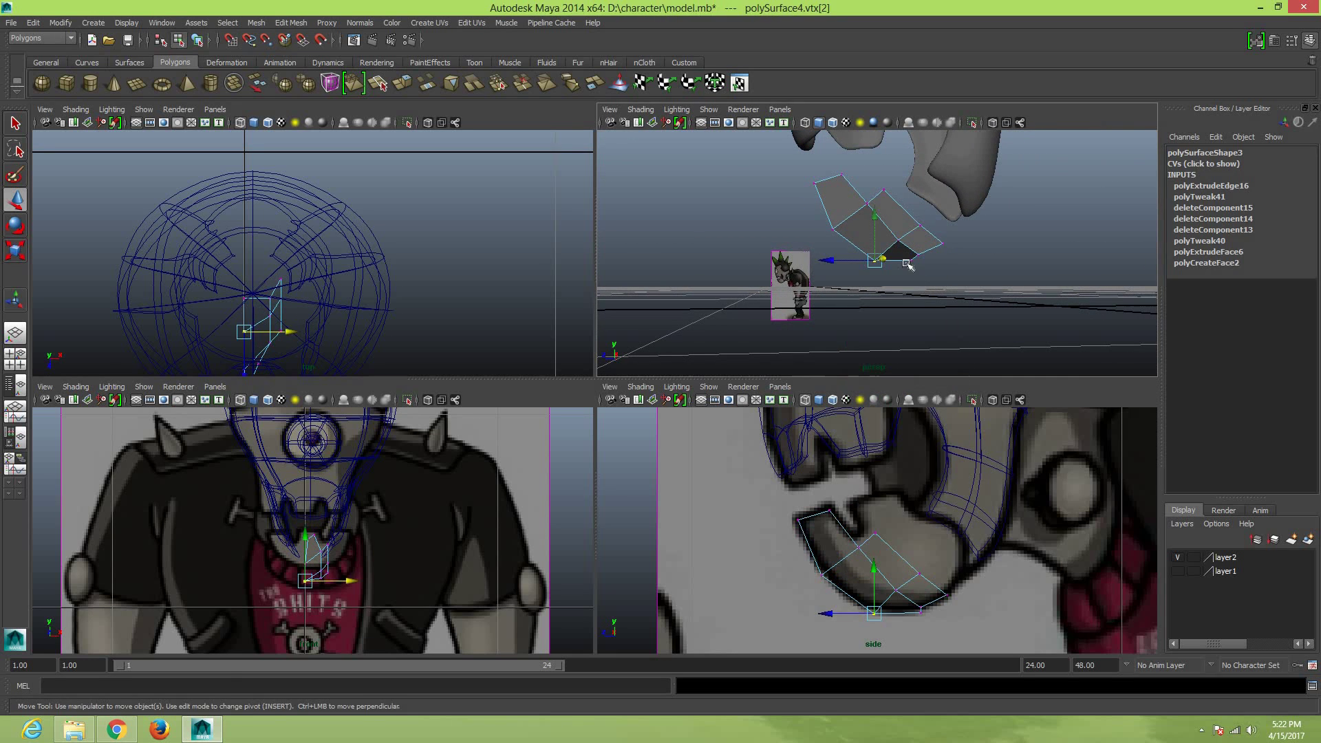
{"action": "left_click", "coordinate": [909, 261]}
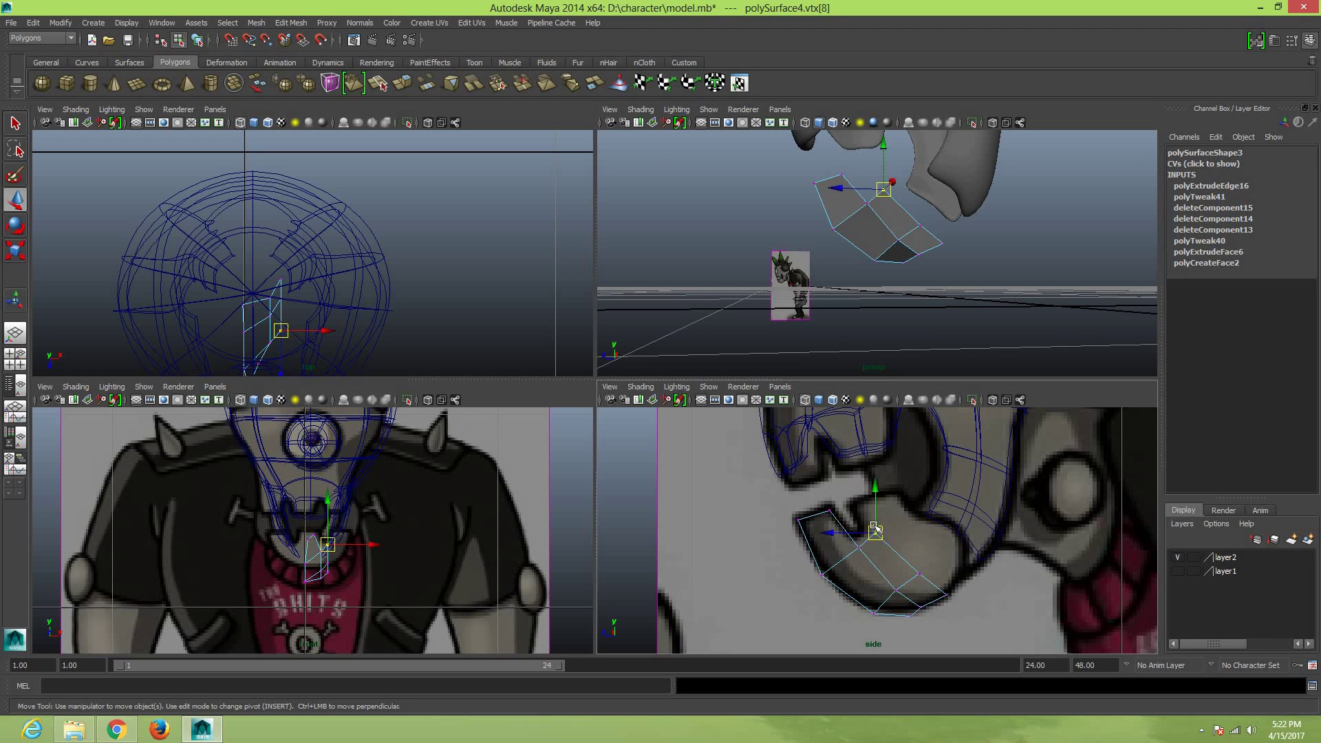
Nudge the new segment's upper vertex, then select two edges at the open end
{"action": "left_click", "coordinate": [920, 572]}
{"action": "left_click_drag", "start_coordinate": [919, 573], "coordinate": [920, 568]}
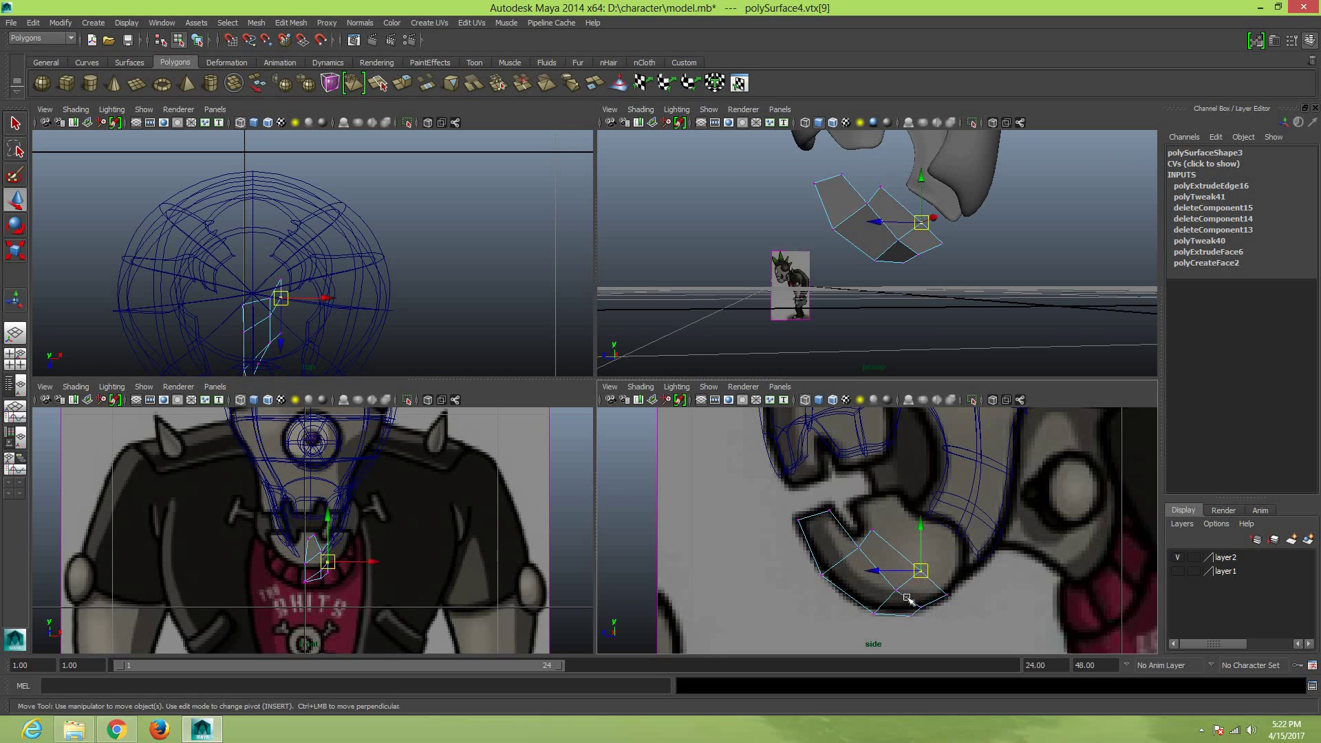
{"action": "left_click", "coordinate": [927, 610]}
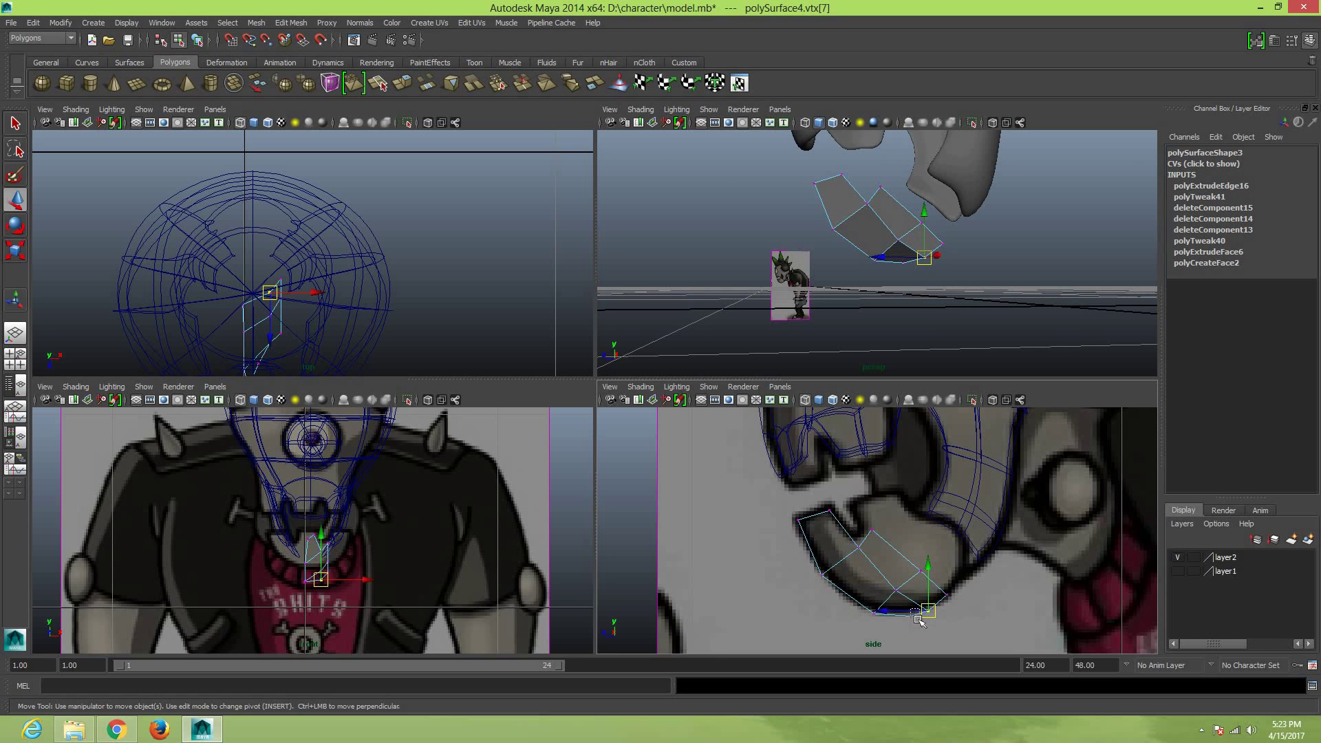
{"action": "left_click", "coordinate": [904, 613]}
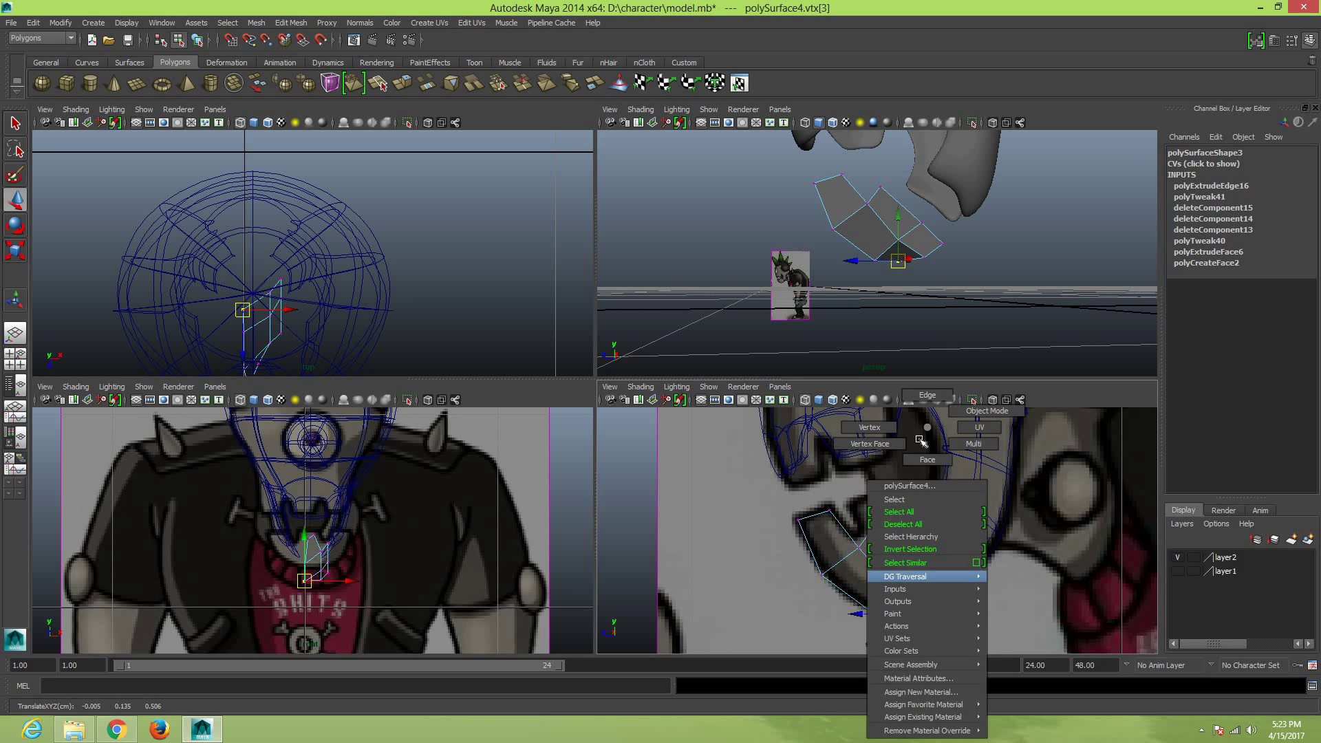
{"action": "right_click_drag", "start_coordinate": [927, 576], "coordinate": [926, 544]}
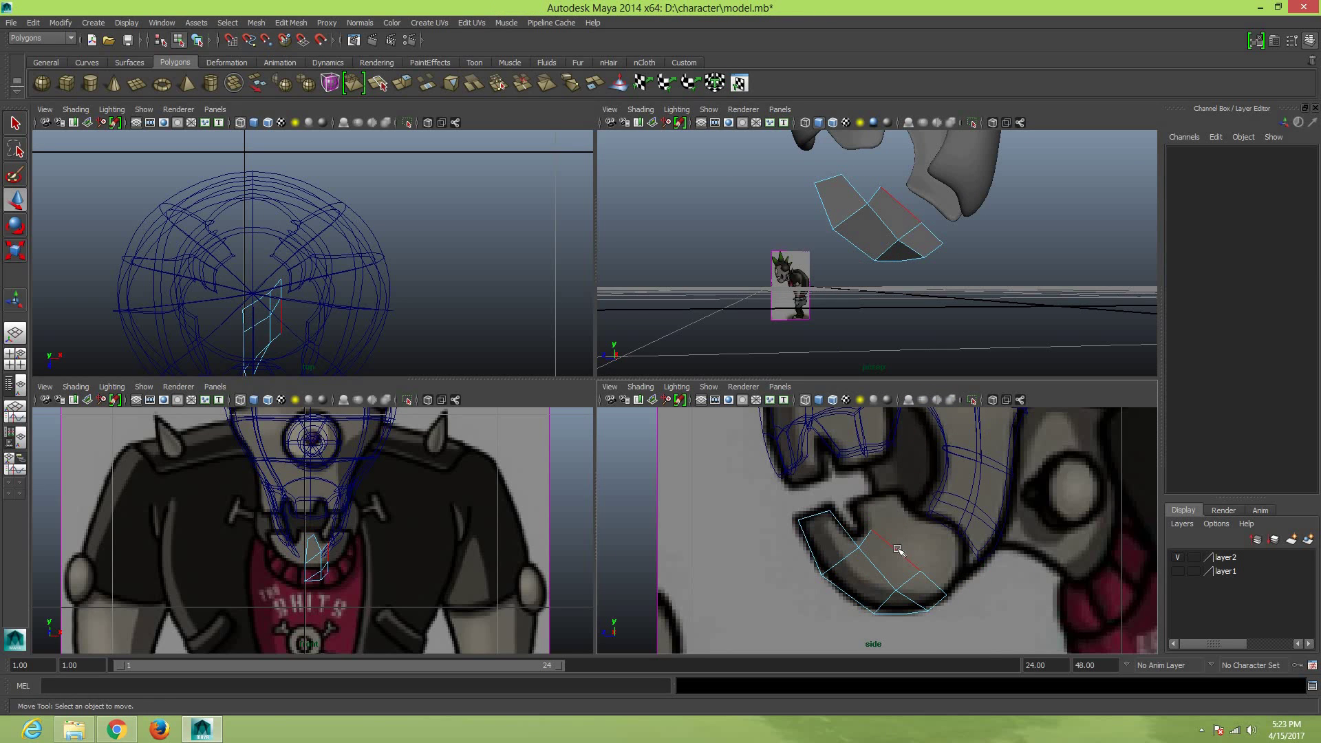
{"action": "left_click", "coordinate": [897, 548]}
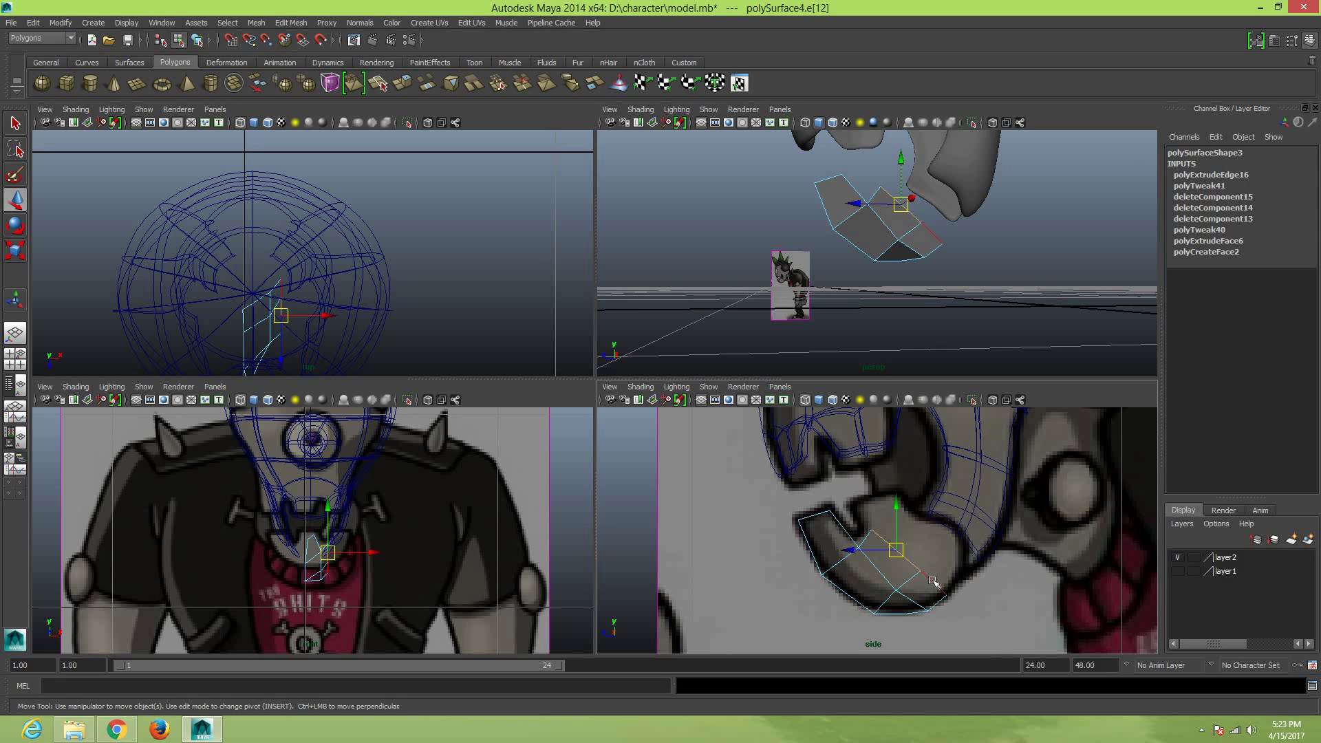
{"action": "left_click", "coordinate": [933, 581], "text": "shift"}
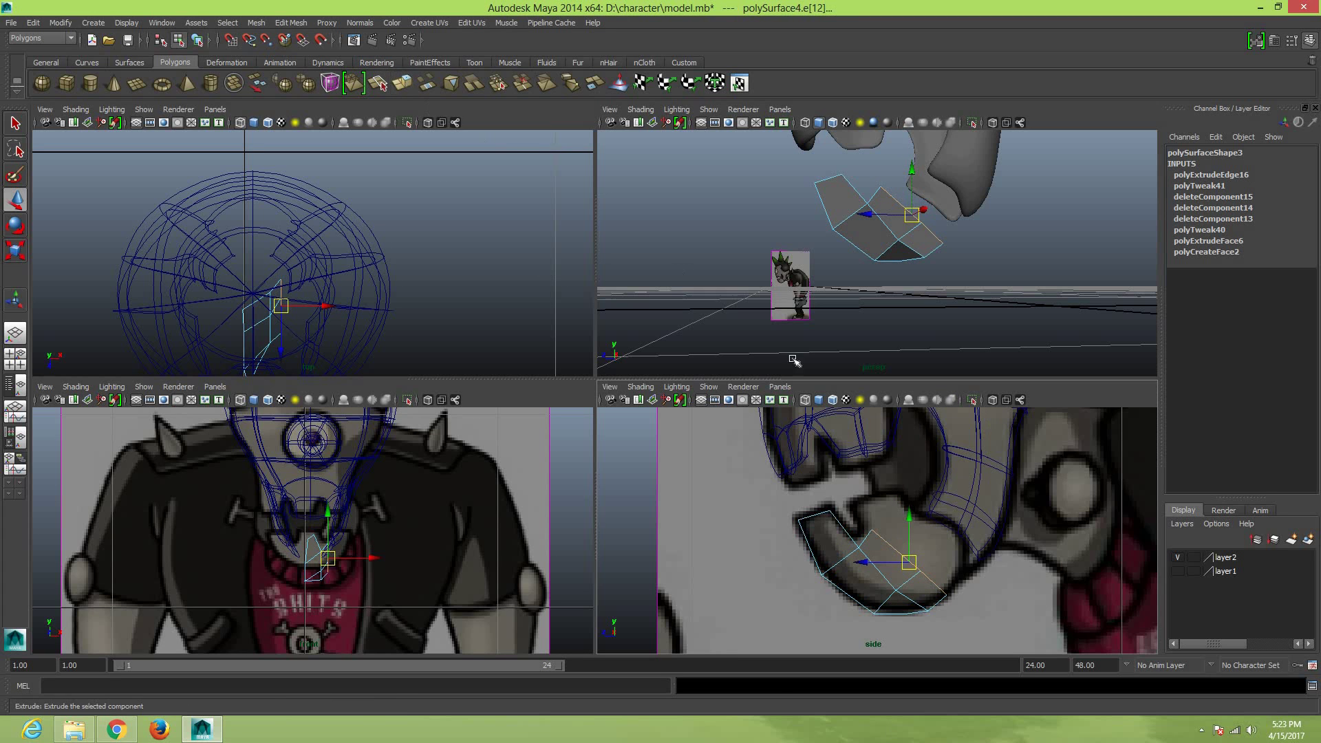
Extrude the two end edges and move them upward along the jaw
{"action": "key", "text": "ctrl+e"}
{"action": "key", "text": "w"}
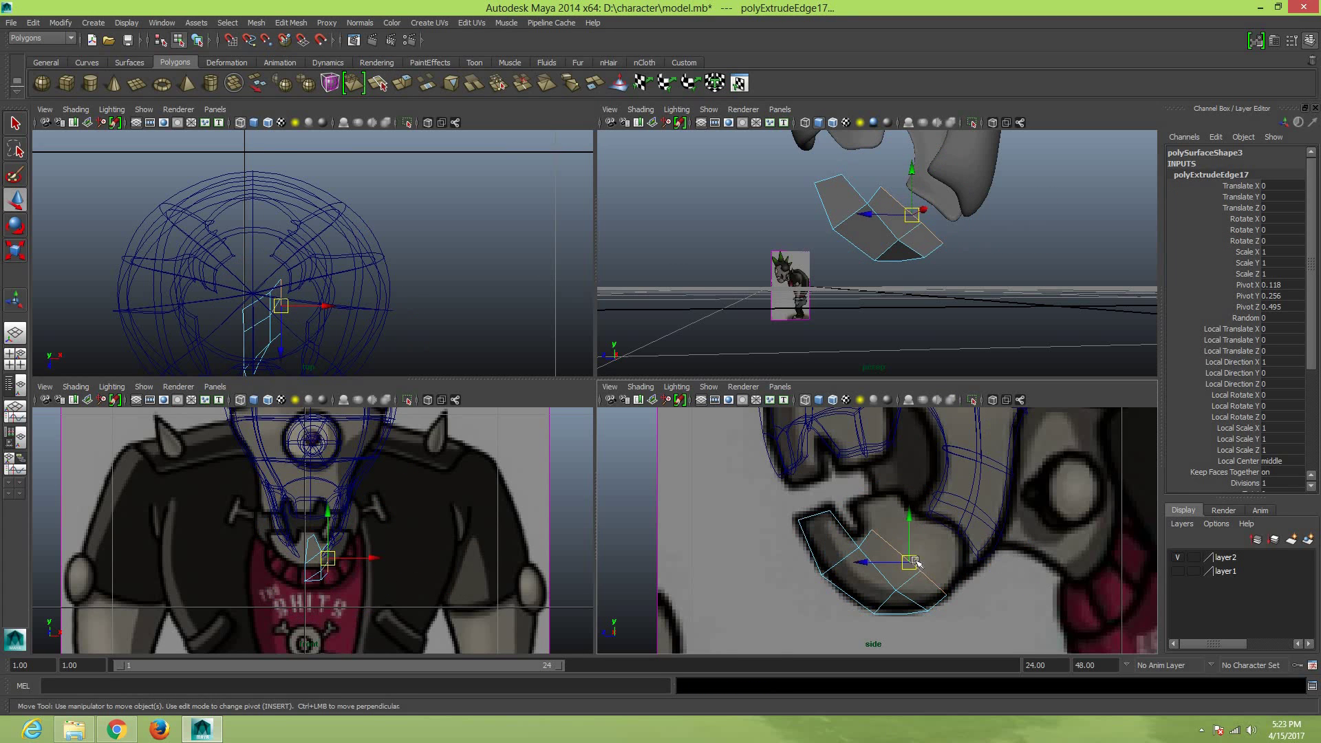
{"action": "left_click_drag", "start_coordinate": [915, 563], "coordinate": [938, 556]}
{"action": "right_click", "coordinate": [896, 524]}
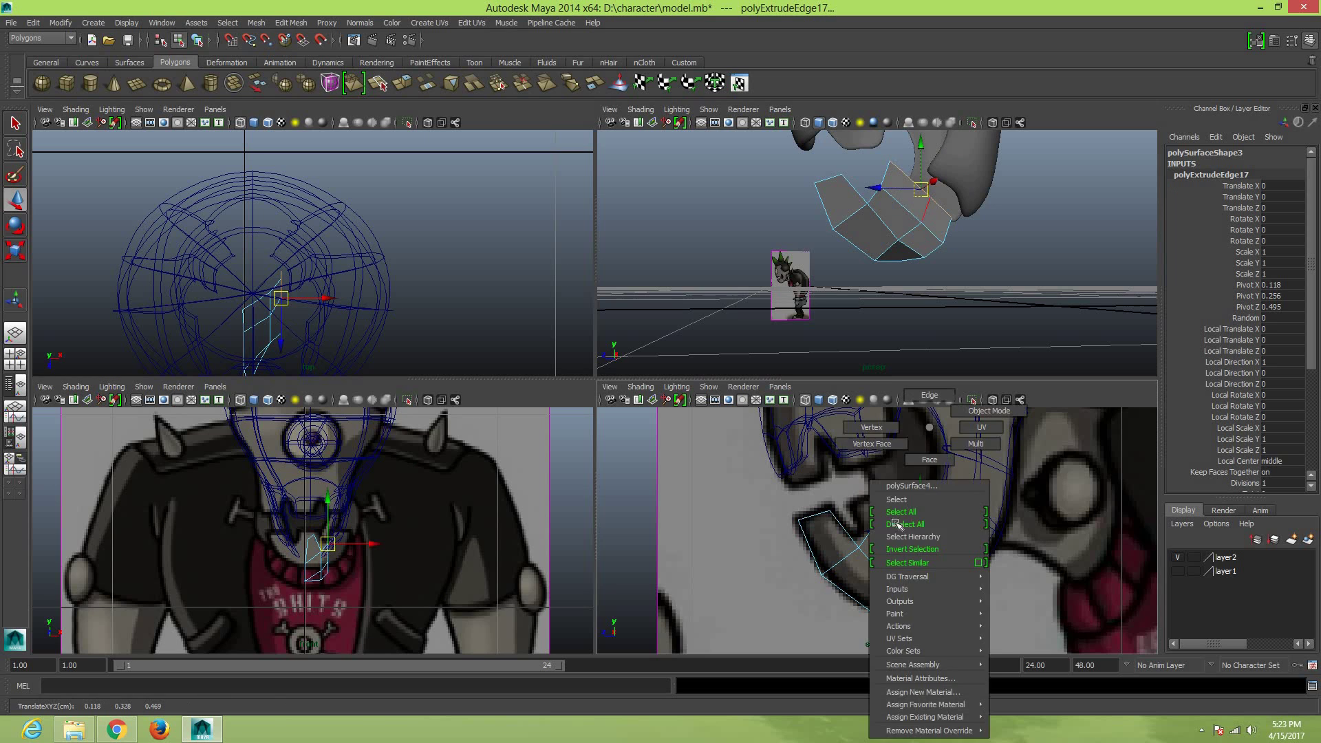
{"action": "left_click", "coordinate": [872, 427]}
Move the new strip's vertices up along the jaw curve onto the sketch
{"action": "left_click", "coordinate": [930, 526]}
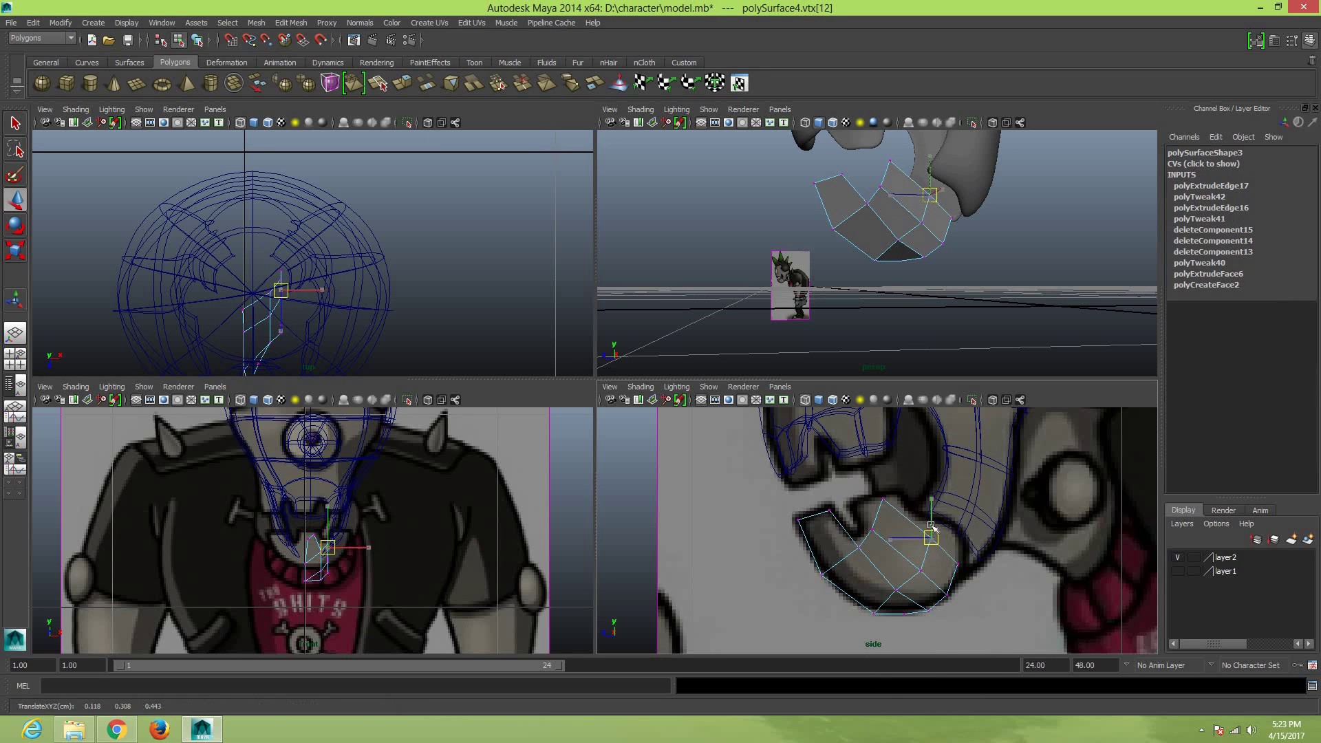
{"action": "left_click_drag", "start_coordinate": [929, 524], "coordinate": [934, 512]}
{"action": "left_click", "coordinate": [957, 564]}
{"action": "mouse_move", "coordinate": [960, 566]}
{"action": "left_mouse_down"}
{"action": "mouse_move", "coordinate": [965, 545]}
{"action": "mouse_move", "coordinate": [924, 527]}
{"action": "left_mouse_up"}
{"action": "left_click", "coordinate": [933, 524]}
{"action": "left_click", "coordinate": [879, 496]}
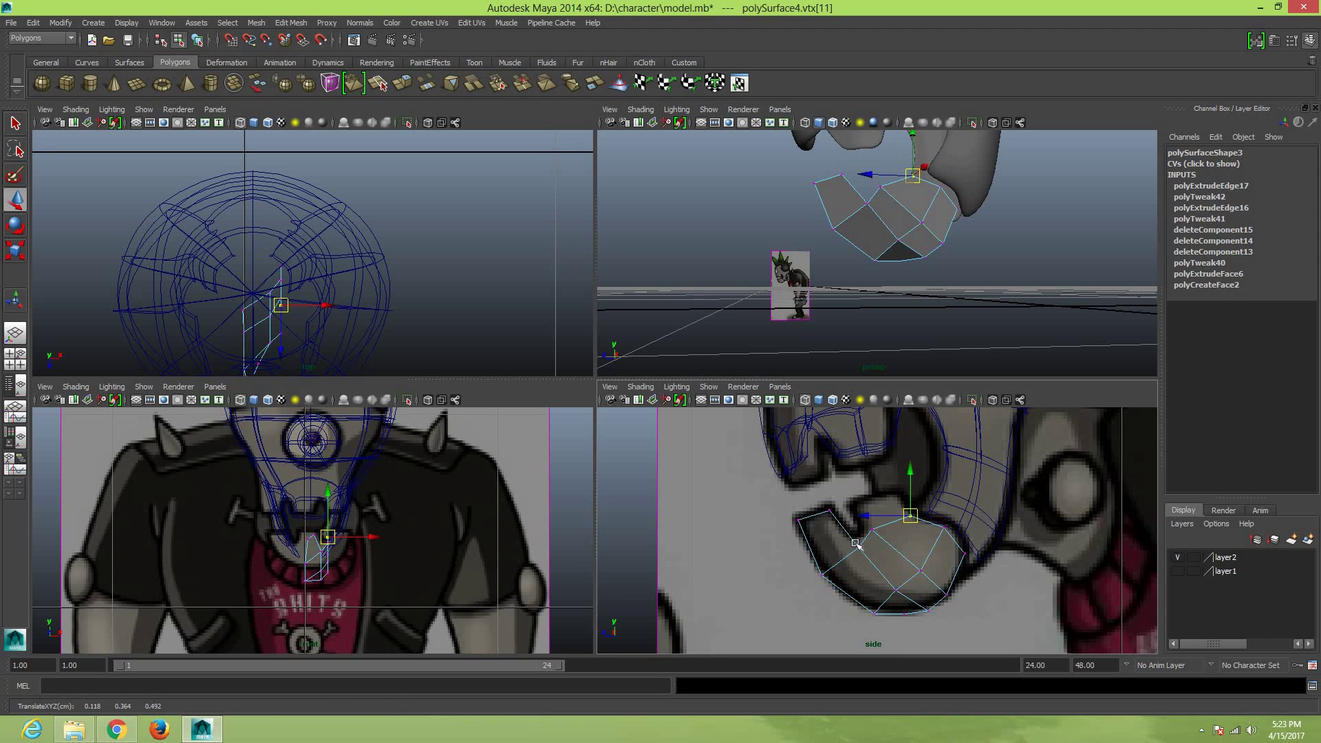
Select the new three-vertex row and adjust it slightly along X
{"action": "left_click_drag", "start_coordinate": [910, 487], "coordinate": [910, 485]}
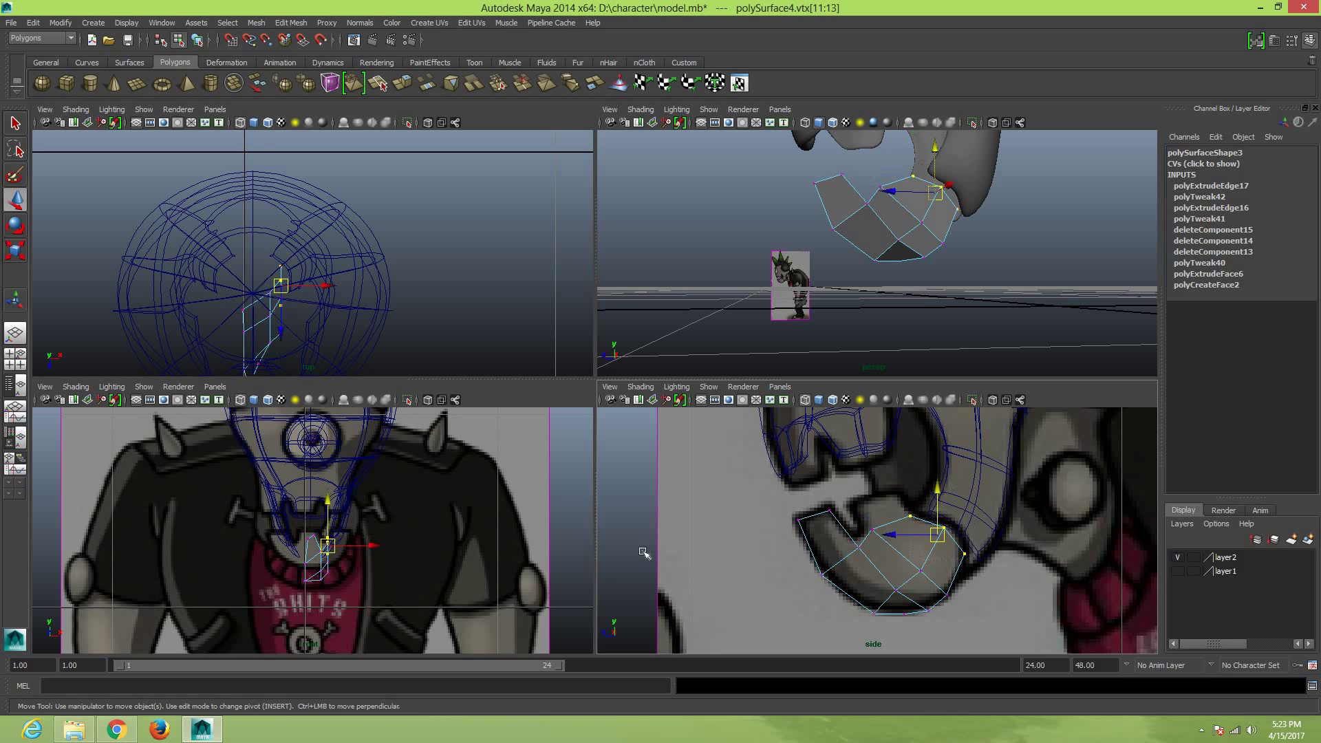
{"action": "left_click_drag", "start_coordinate": [383, 546], "coordinate": [388, 543]}
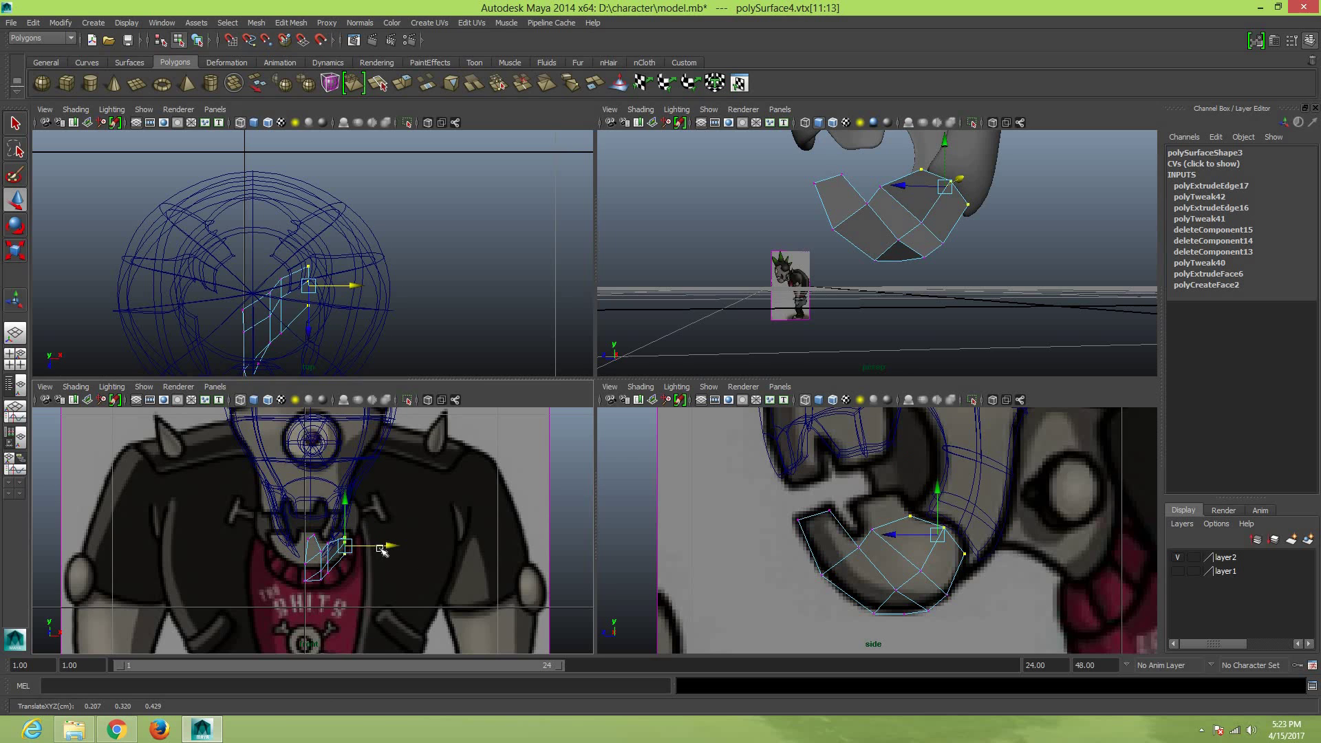
{"action": "left_click_drag", "start_coordinate": [390, 547], "coordinate": [383, 546]}
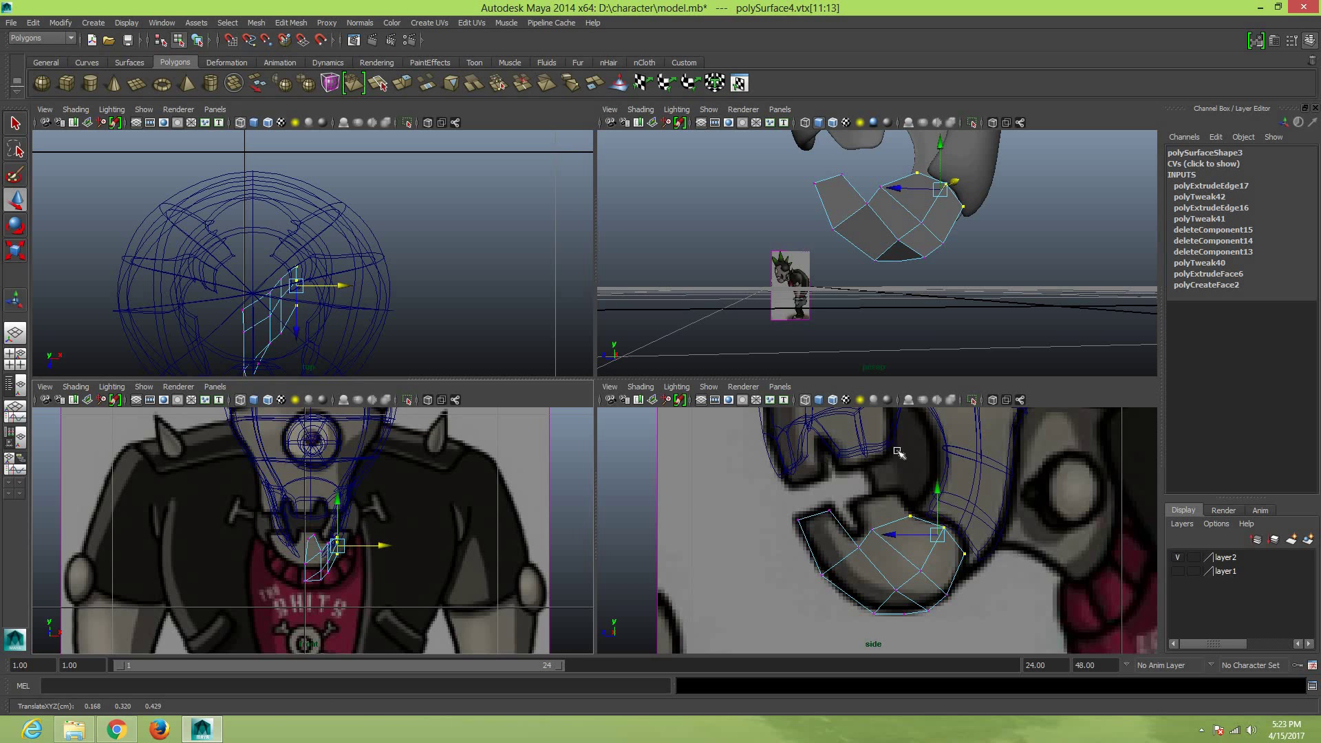
{"action": "left_click", "coordinate": [964, 551]}
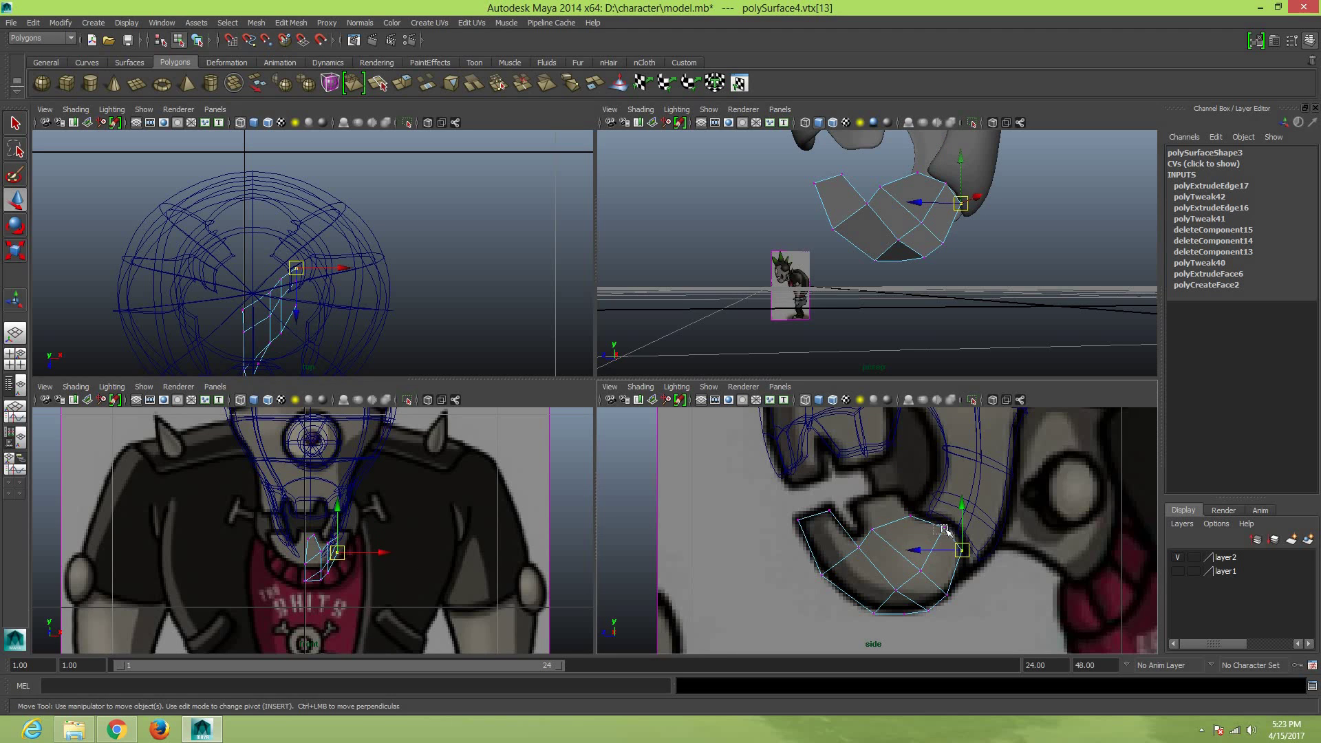
{"action": "left_click_drag", "start_coordinate": [922, 501], "coordinate": [898, 543]}
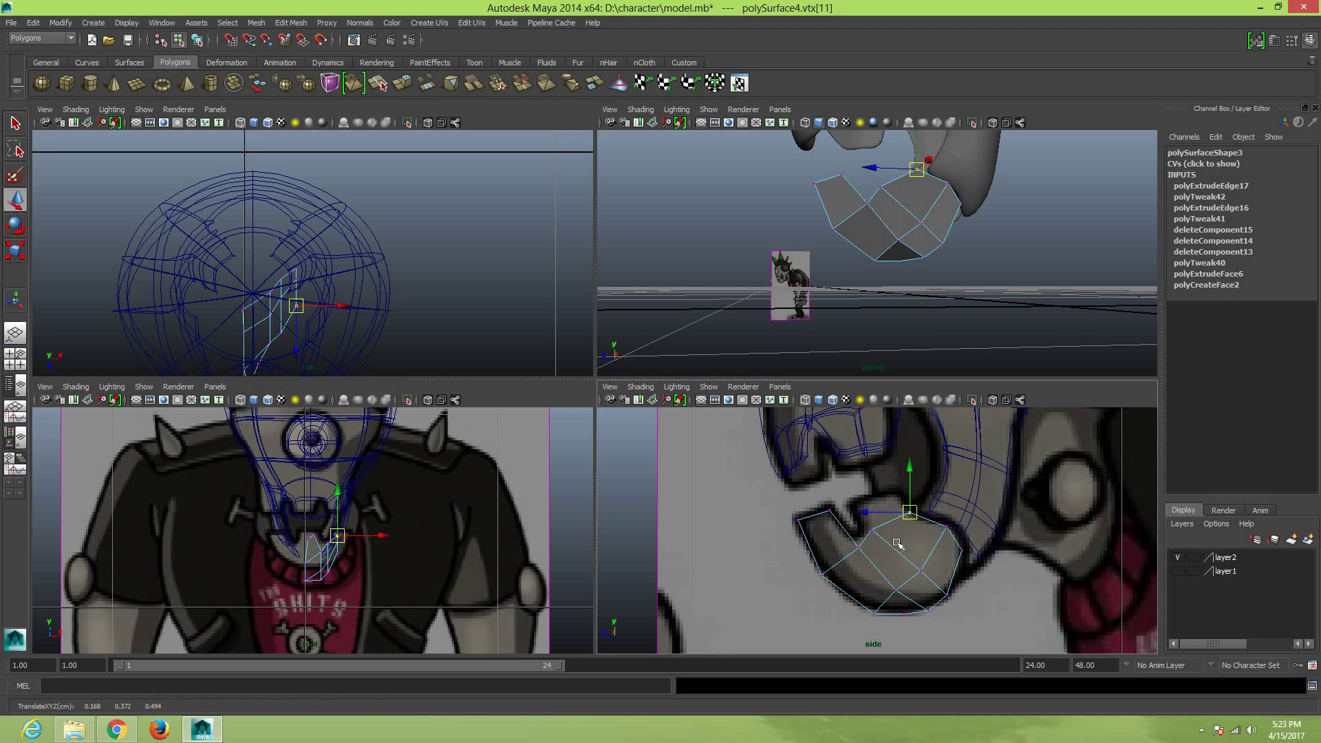
Extrude edge e[15] at the strip's end and move it up and left
{"action": "left_click", "coordinate": [872, 530]}
{"action": "right_click_drag", "start_coordinate": [896, 426], "coordinate": [895, 405]}
{"action": "left_click", "coordinate": [891, 522]}
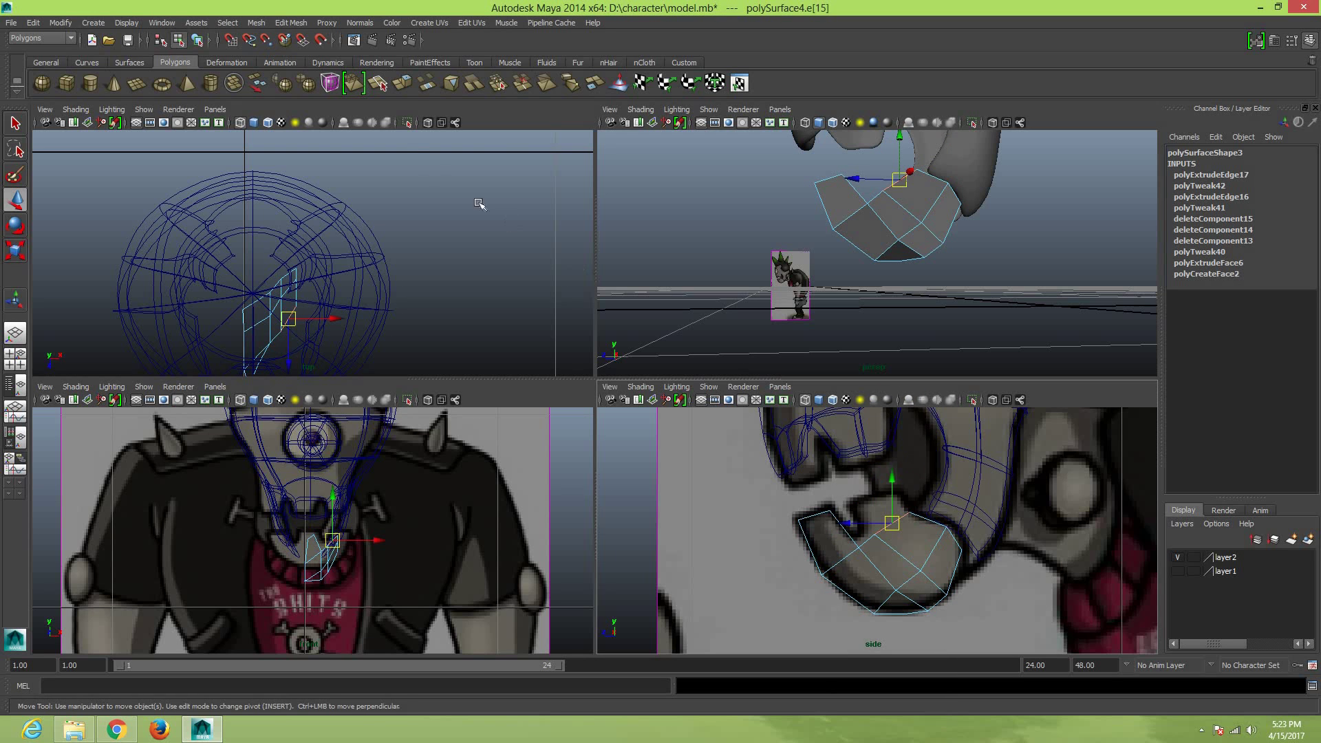
{"action": "left_click", "coordinate": [403, 84]}
{"action": "key", "text": "w"}
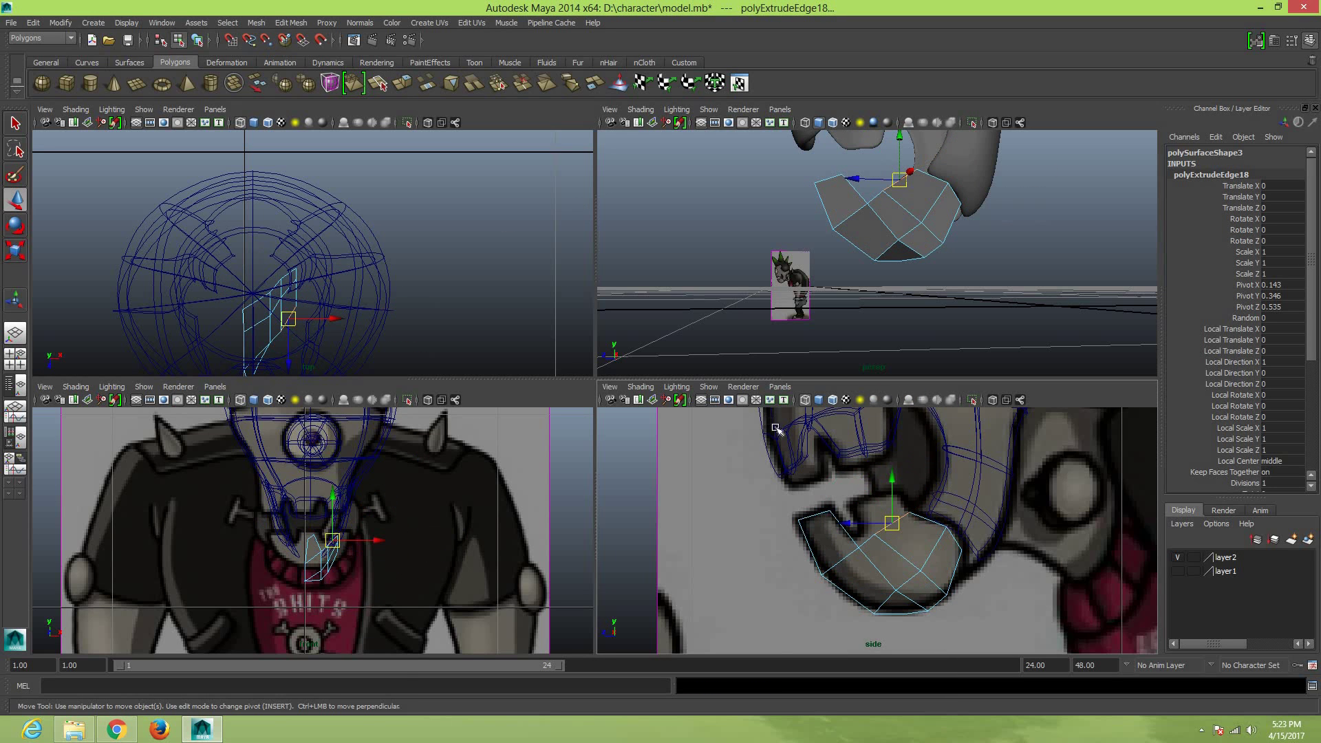
{"action": "left_click_drag", "start_coordinate": [890, 524], "coordinate": [872, 500]}
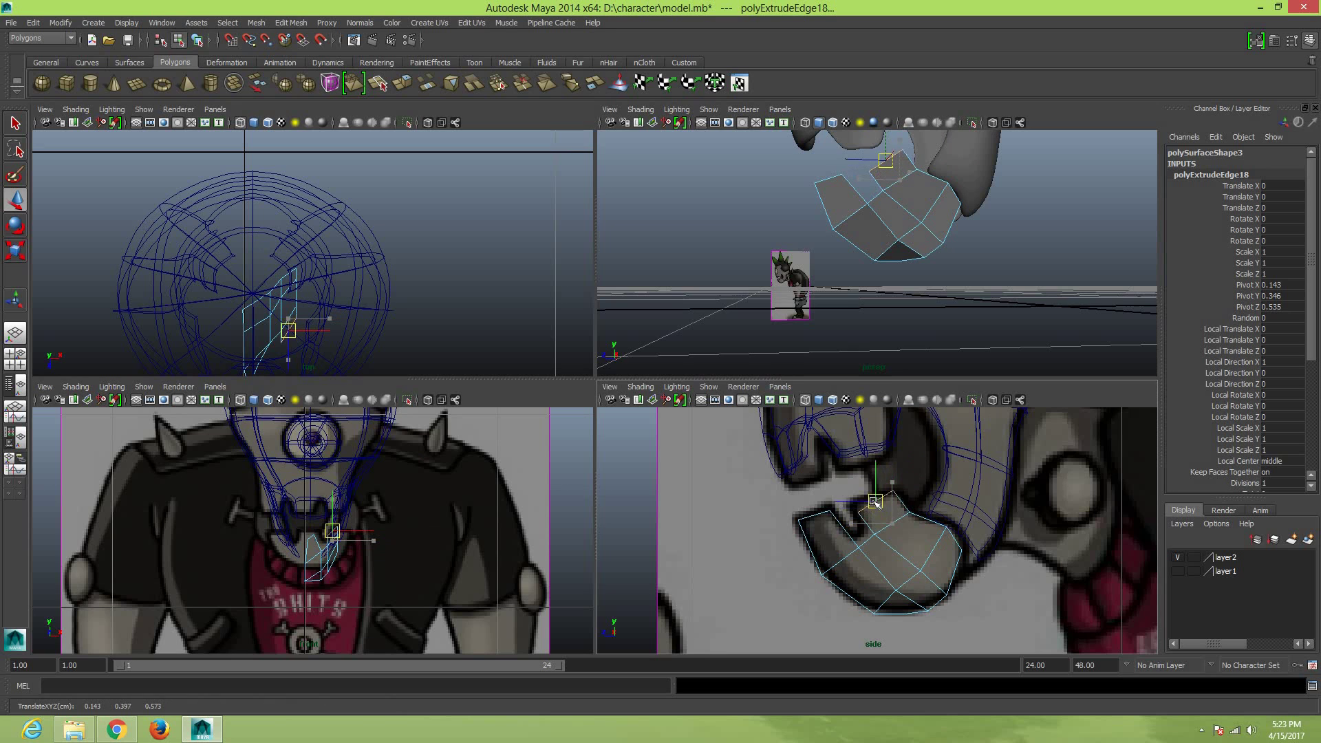
{"action": "right_click_drag", "start_coordinate": [883, 530], "coordinate": [887, 476]}
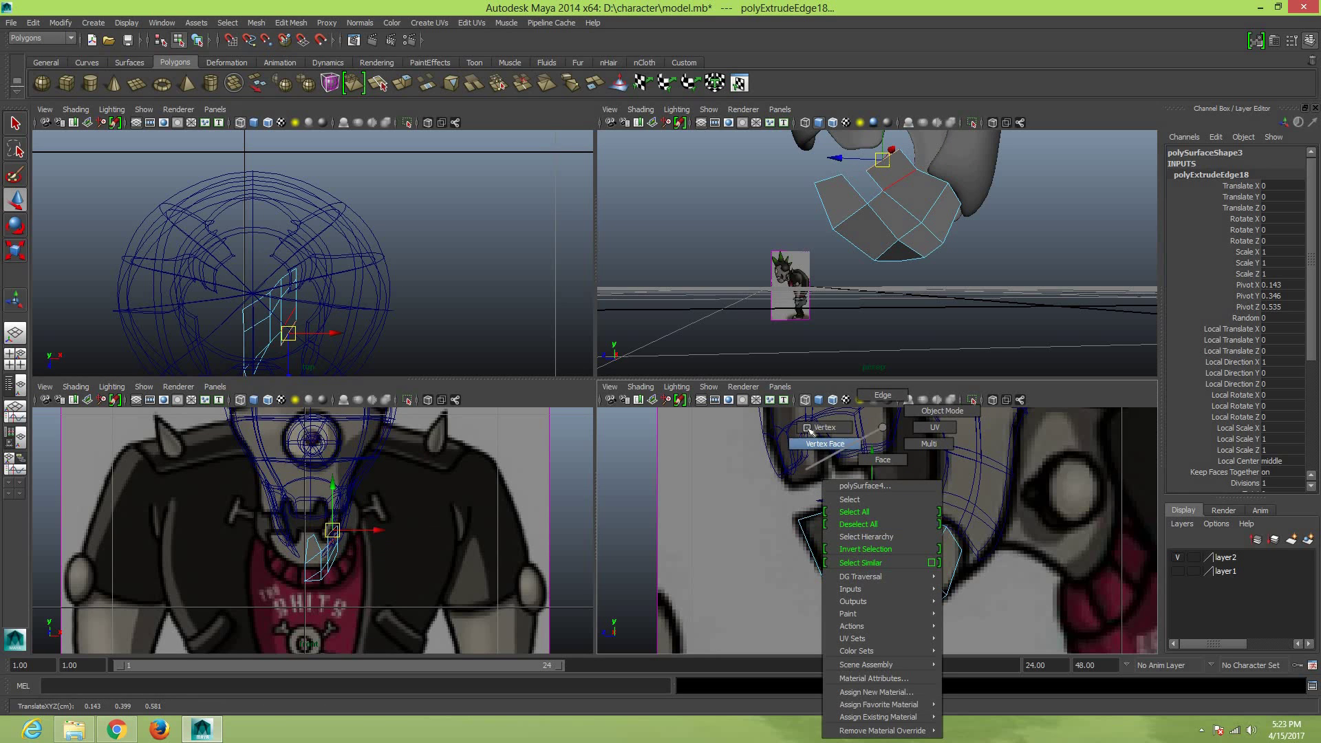
Tweak vertices 15, 14, 8 and 5 of the newest strip to fit the sketch, then return to object mode
{"action": "left_click", "coordinate": [887, 477]}
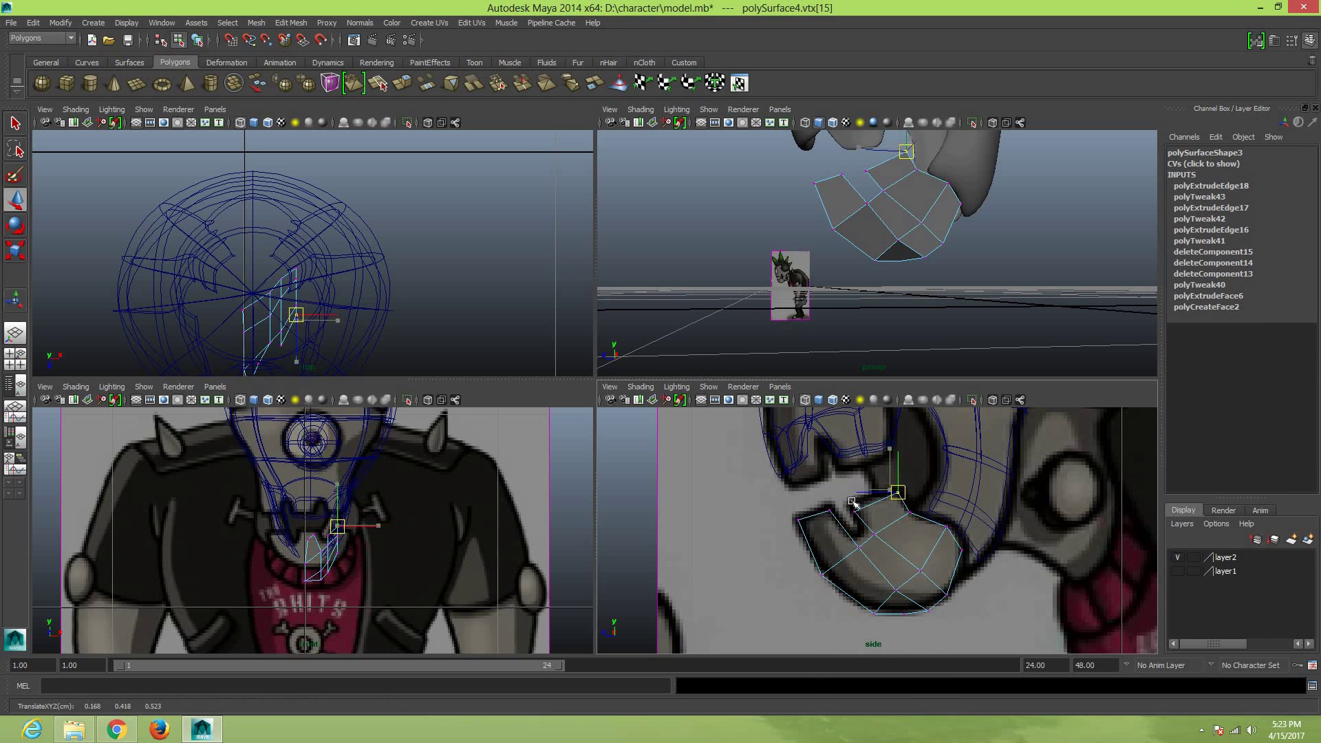
{"action": "left_click_drag", "start_coordinate": [871, 500], "coordinate": [922, 493]}
{"action": "middle_click_drag", "start_coordinate": [860, 513], "coordinate": [852, 502]}
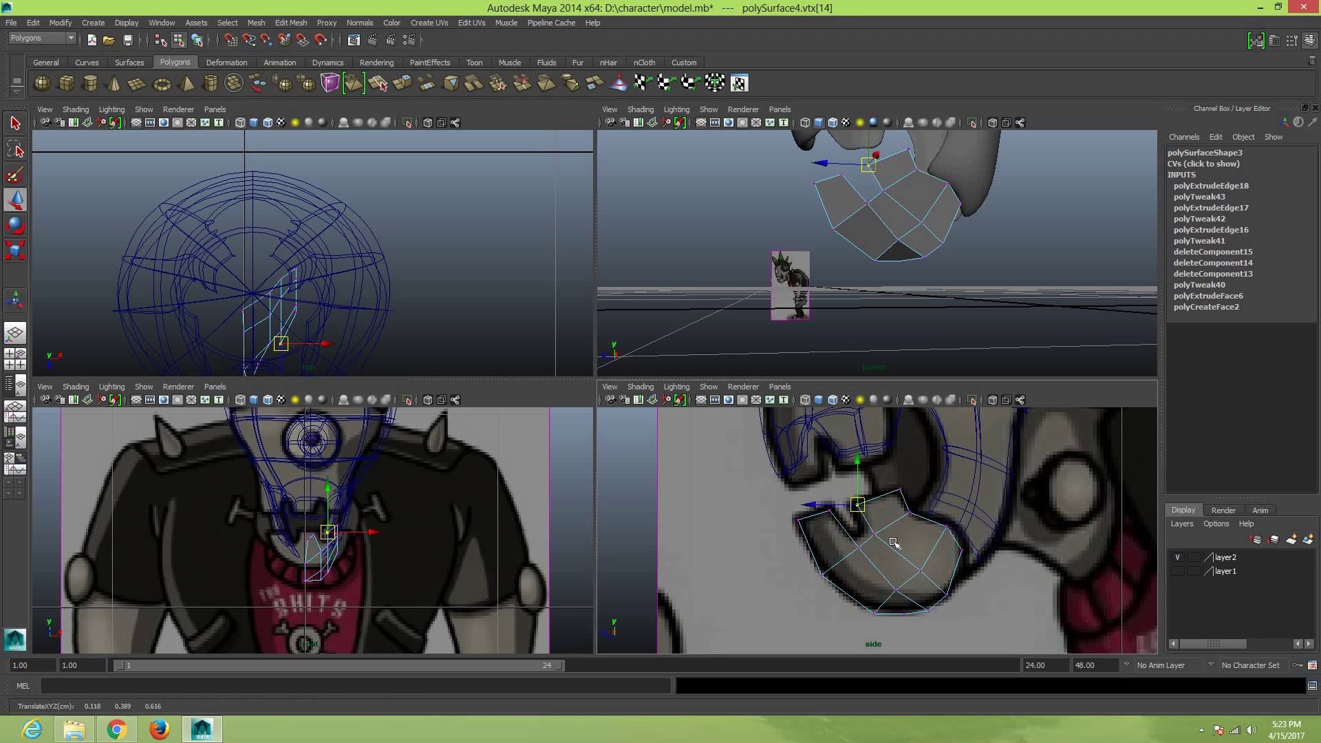
{"action": "left_click", "coordinate": [858, 527]}
{"action": "left_click_drag", "start_coordinate": [858, 527], "coordinate": [861, 531]}
{"action": "left_click", "coordinate": [853, 542]}
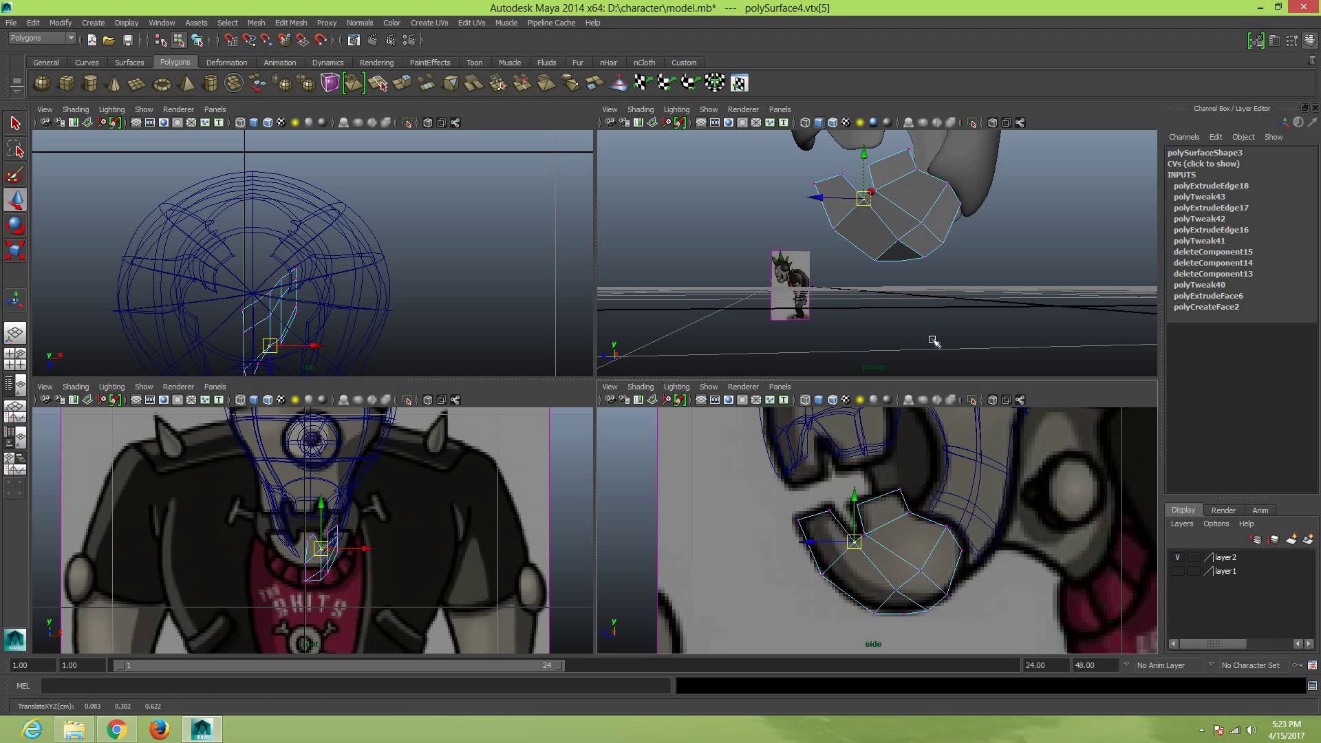
{"action": "right_click_drag", "start_coordinate": [908, 227], "coordinate": [935, 214]}
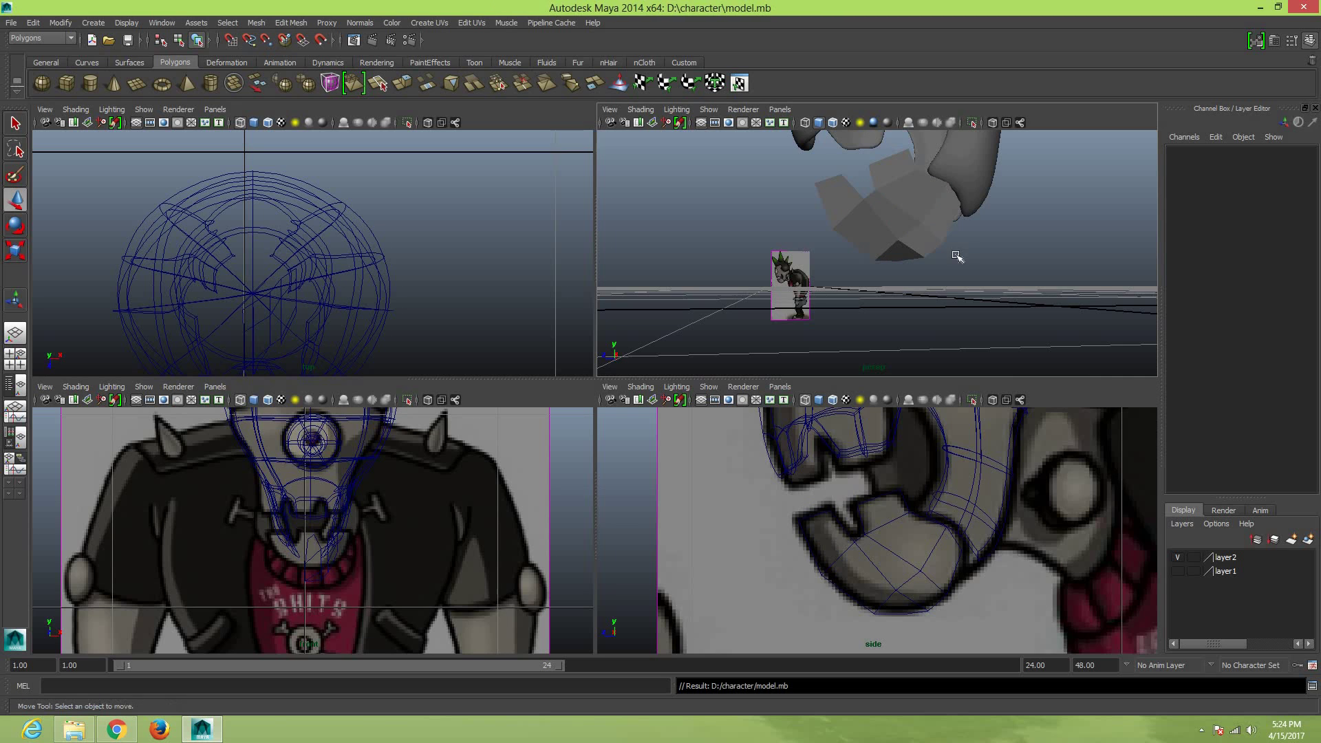
Maximise the perspective view and check the jaw piece with smooth preview on, then off
{"action": "key", "text": "space"}
{"action": "mouse_move", "coordinate": [843, 377]}
{"action": "left_mouse_down", "text": "alt"}
{"action": "mouse_move", "coordinate": [802, 398]}
{"action": "mouse_move", "coordinate": [795, 437]}
{"action": "mouse_move", "coordinate": [587, 260]}
{"action": "left_mouse_up", "text": "alt"}
{"action": "left_click", "coordinate": [577, 260]}
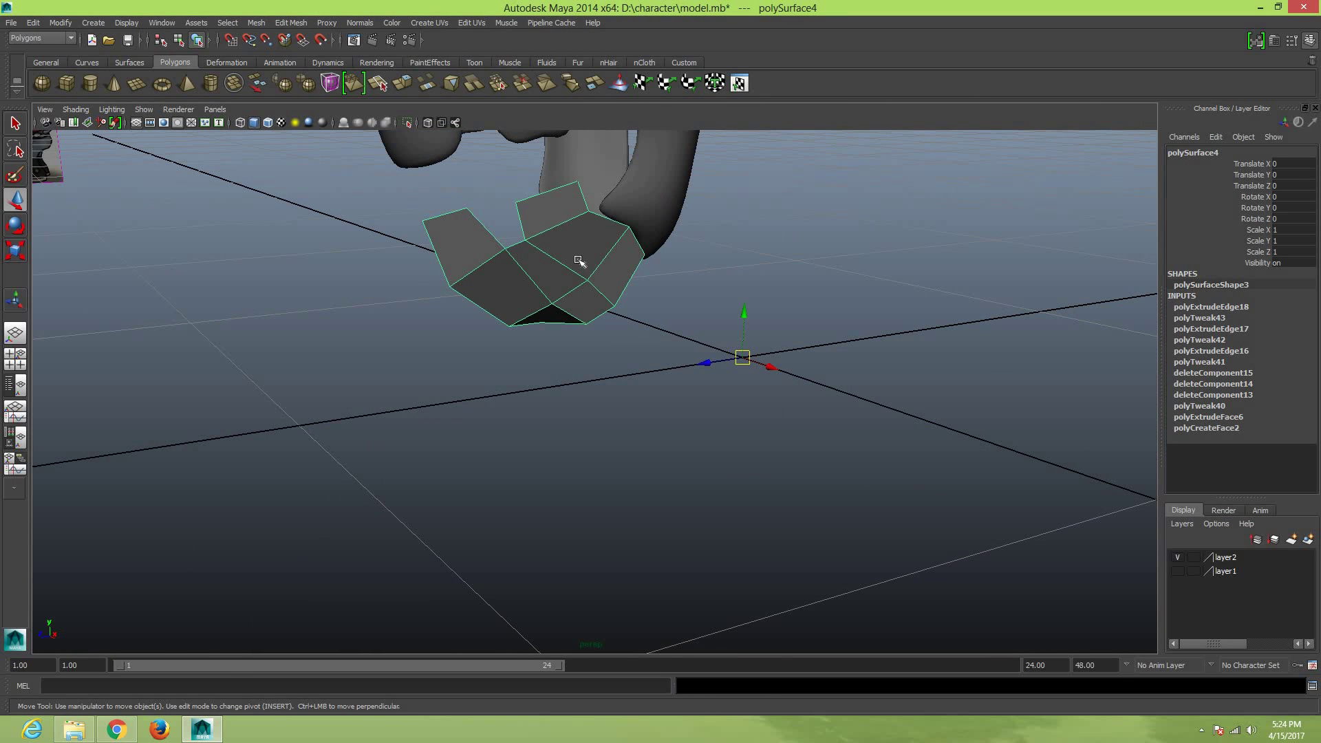
{"action": "key", "text": "3"}
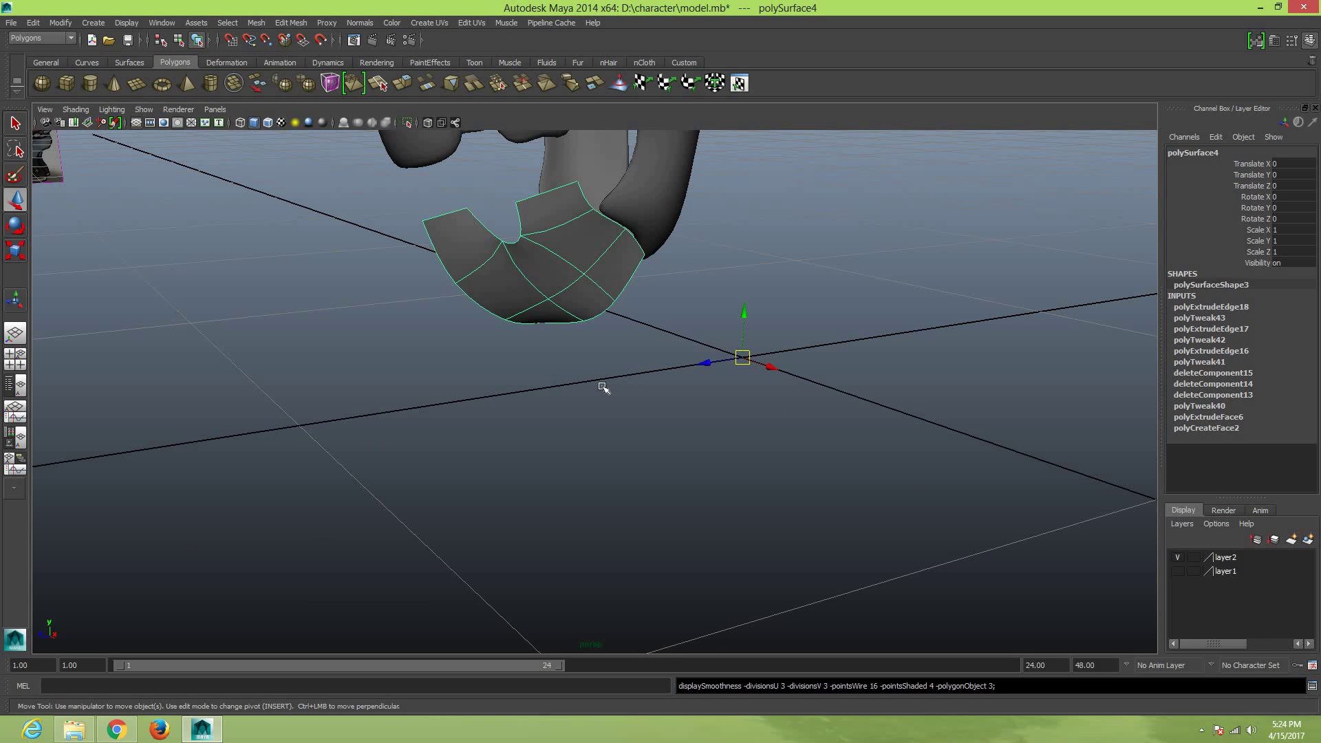
{"action": "mouse_move", "coordinate": [603, 388]}
{"action": "left_mouse_down", "text": "alt"}
{"action": "mouse_move", "coordinate": [628, 363]}
{"action": "mouse_move", "coordinate": [737, 371]}
{"action": "mouse_move", "coordinate": [483, 352]}
{"action": "mouse_move", "coordinate": [548, 360]}
{"action": "mouse_move", "coordinate": [569, 333]}
{"action": "mouse_move", "coordinate": [619, 339]}
{"action": "mouse_move", "coordinate": [533, 295]}
{"action": "mouse_move", "coordinate": [421, 322]}
{"action": "left_mouse_up", "text": "alt"}
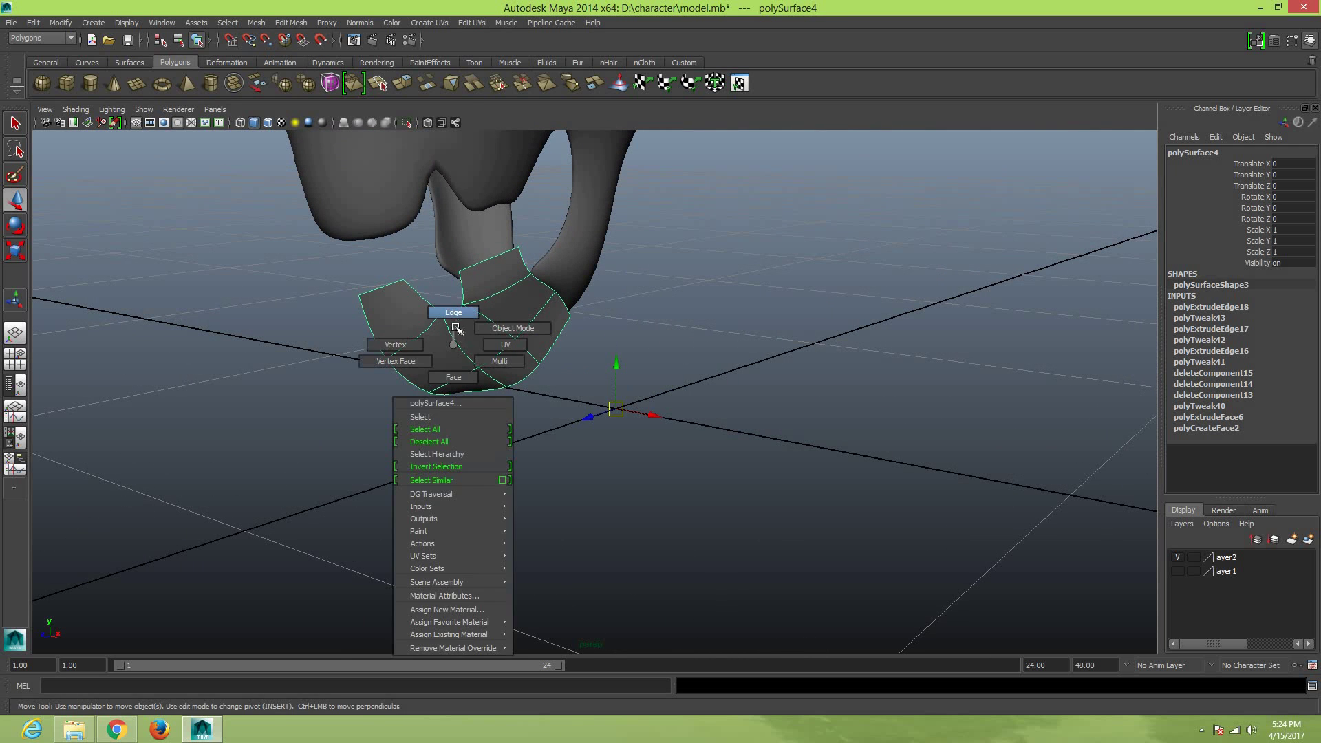
{"action": "right_click_drag", "start_coordinate": [453, 344], "coordinate": [457, 311]}
{"action": "left_click", "coordinate": [460, 348]}
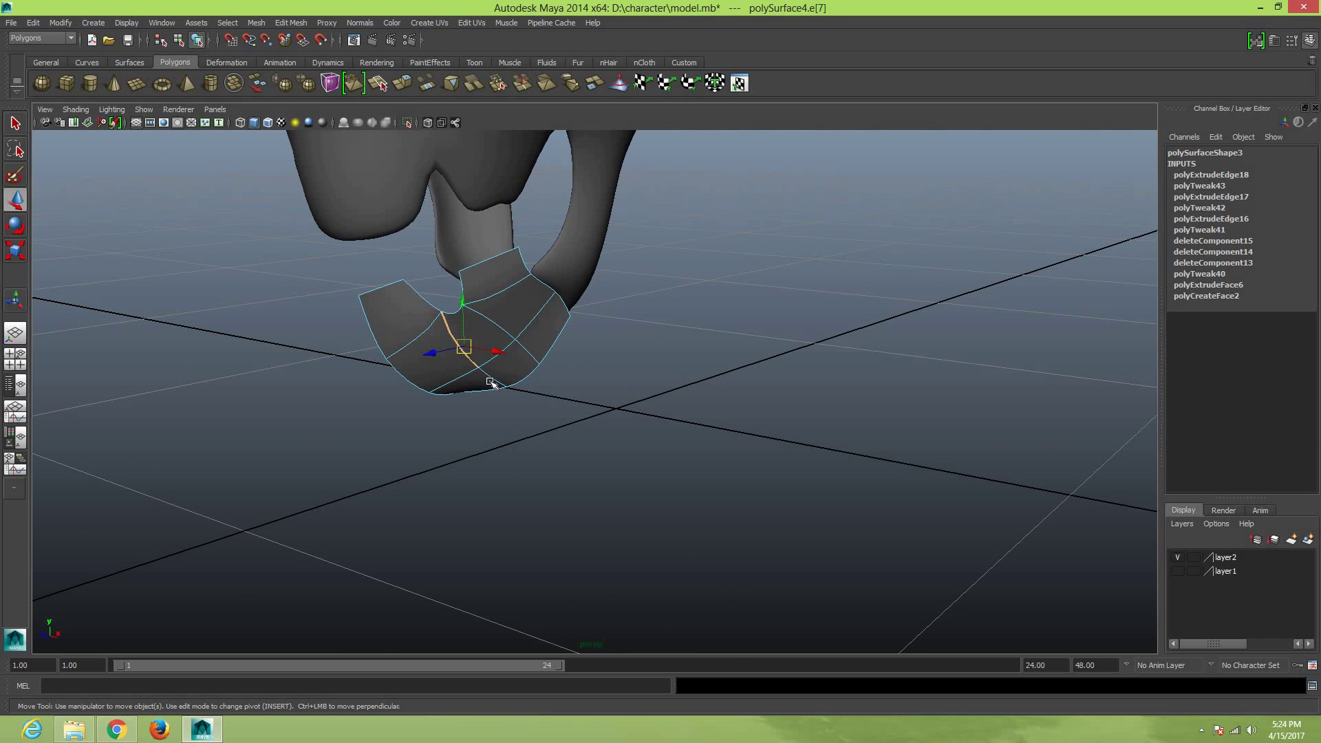
{"action": "key", "text": "1"}
Shift two edges of the jaw piece to the right
{"action": "mouse_move", "coordinate": [529, 423]}
{"action": "left_mouse_down", "text": "alt"}
{"action": "mouse_move", "coordinate": [619, 401]}
{"action": "mouse_move", "coordinate": [502, 404]}
{"action": "left_mouse_up", "text": "alt"}
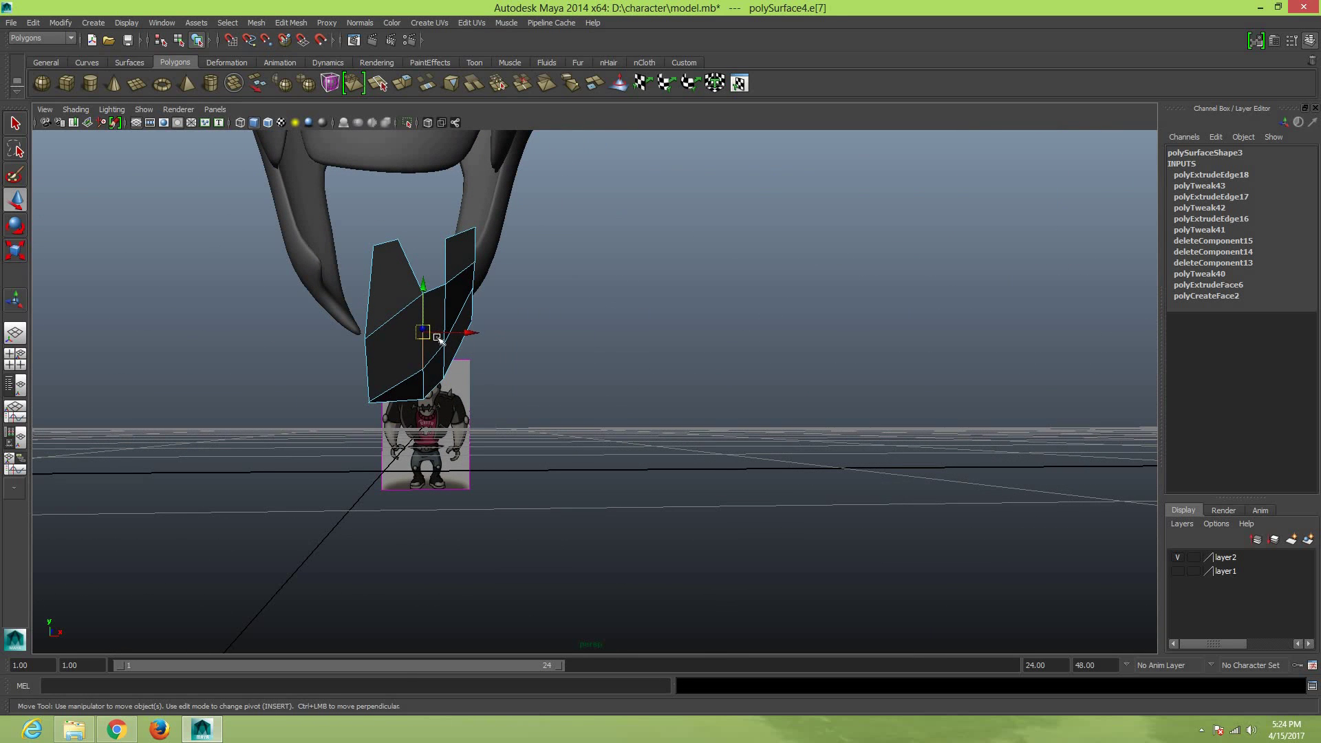
{"action": "middle_click_drag", "start_coordinate": [439, 339], "coordinate": [441, 342]}
{"action": "left_click", "coordinate": [445, 311]}
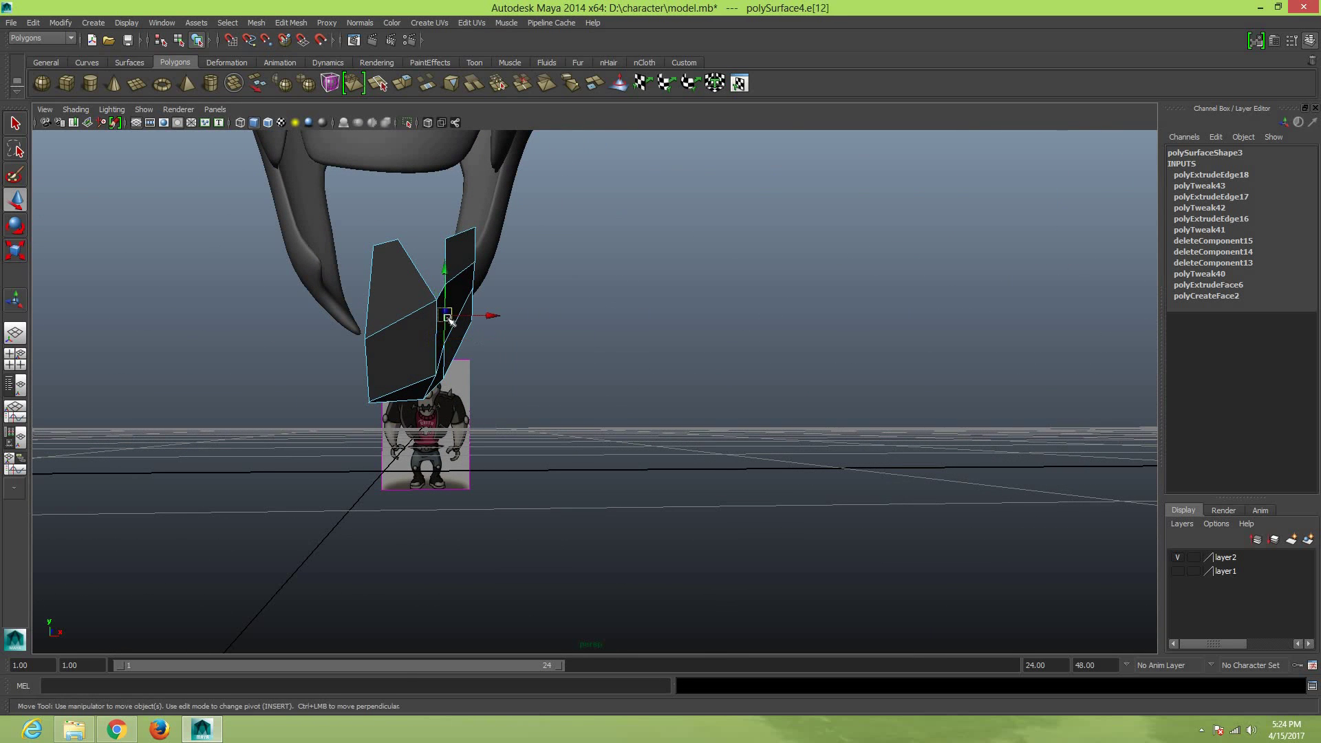
{"action": "left_click_drag", "start_coordinate": [451, 307], "coordinate": [466, 319]}
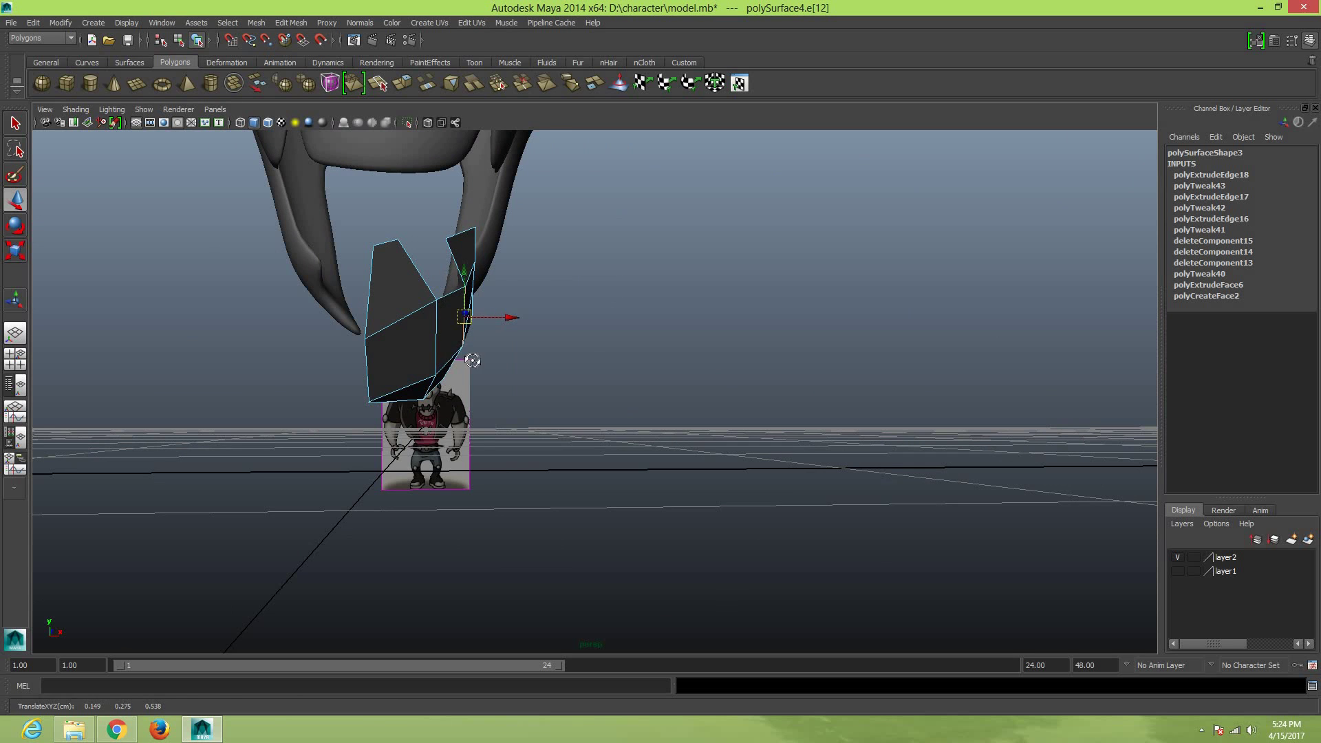
{"action": "mouse_move", "coordinate": [499, 377]}
{"action": "left_mouse_down", "text": "alt"}
{"action": "mouse_move", "coordinate": [515, 413]}
{"action": "mouse_move", "coordinate": [559, 200]}
{"action": "left_mouse_up", "text": "alt"}
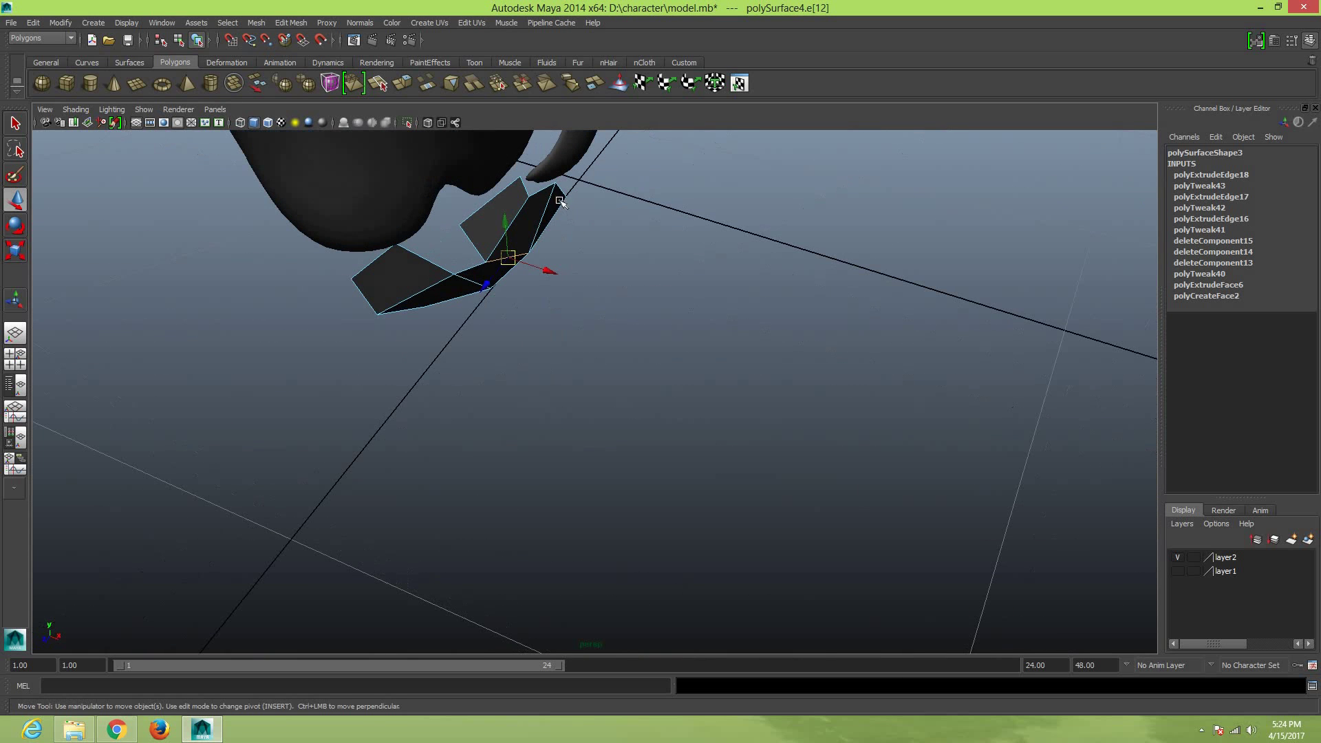
Nudge the jaw's tip vertex and reposition its upper vertex
{"action": "right_click_drag", "start_coordinate": [550, 185], "coordinate": [538, 185]}
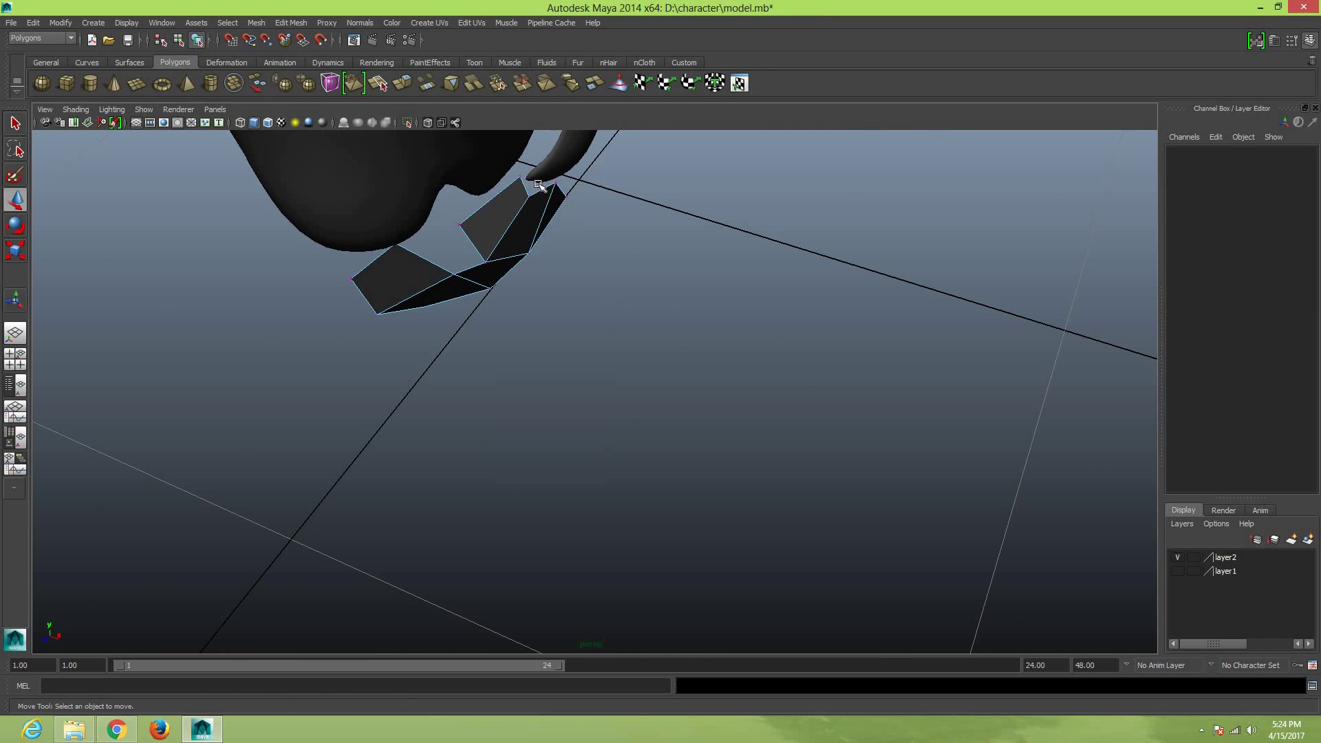
{"action": "left_click", "coordinate": [555, 184]}
{"action": "left_click_drag", "start_coordinate": [556, 192], "coordinate": [554, 194]}
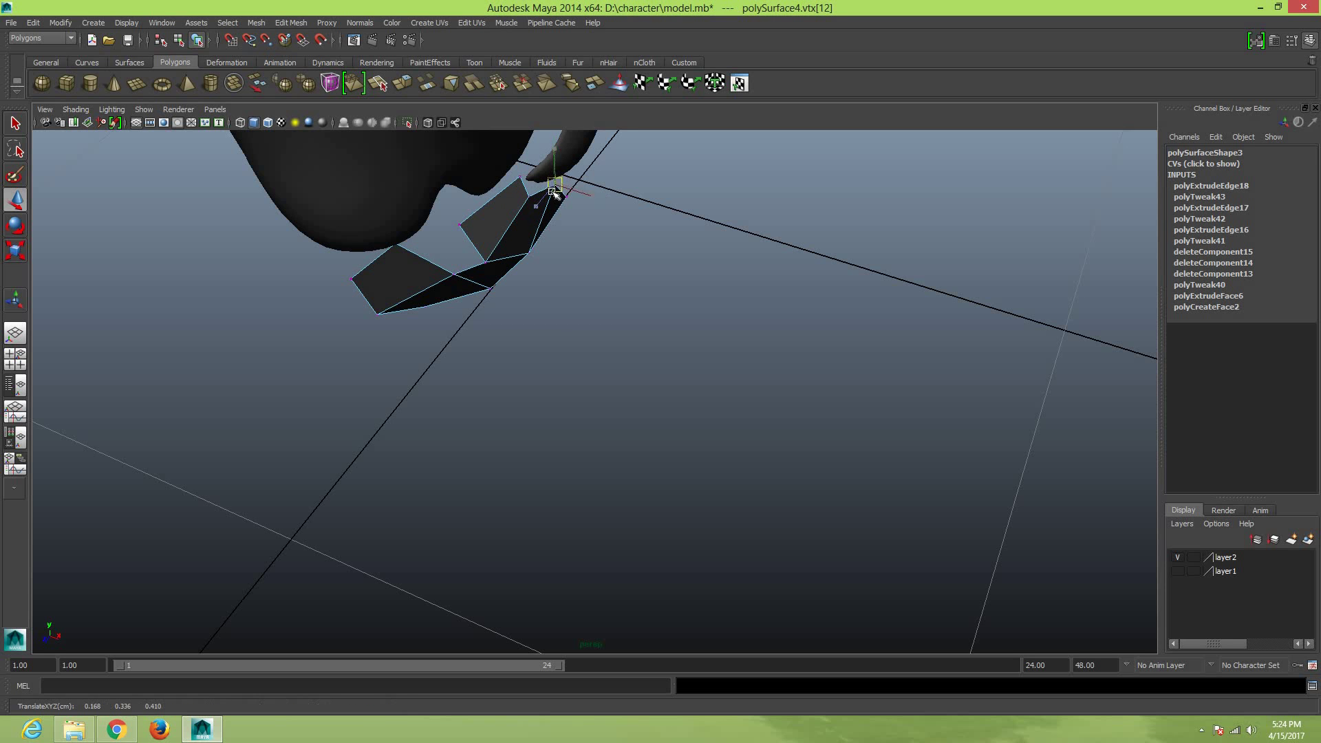
{"action": "mouse_move", "coordinate": [578, 280]}
{"action": "left_mouse_down", "text": "alt"}
{"action": "mouse_move", "coordinate": [602, 335]}
{"action": "mouse_move", "coordinate": [550, 296]}
{"action": "left_mouse_up", "text": "alt"}
{"action": "left_click", "coordinate": [512, 264]}
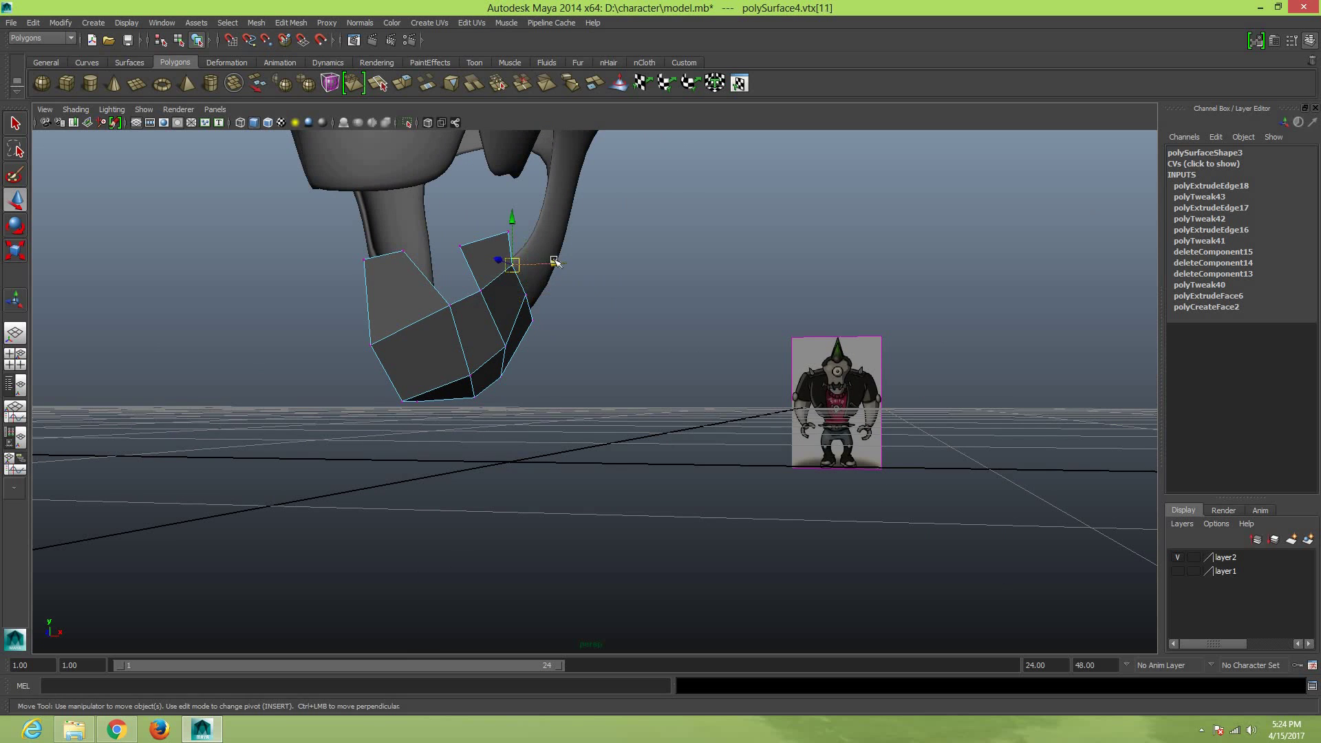
{"action": "left_click", "coordinate": [506, 233]}
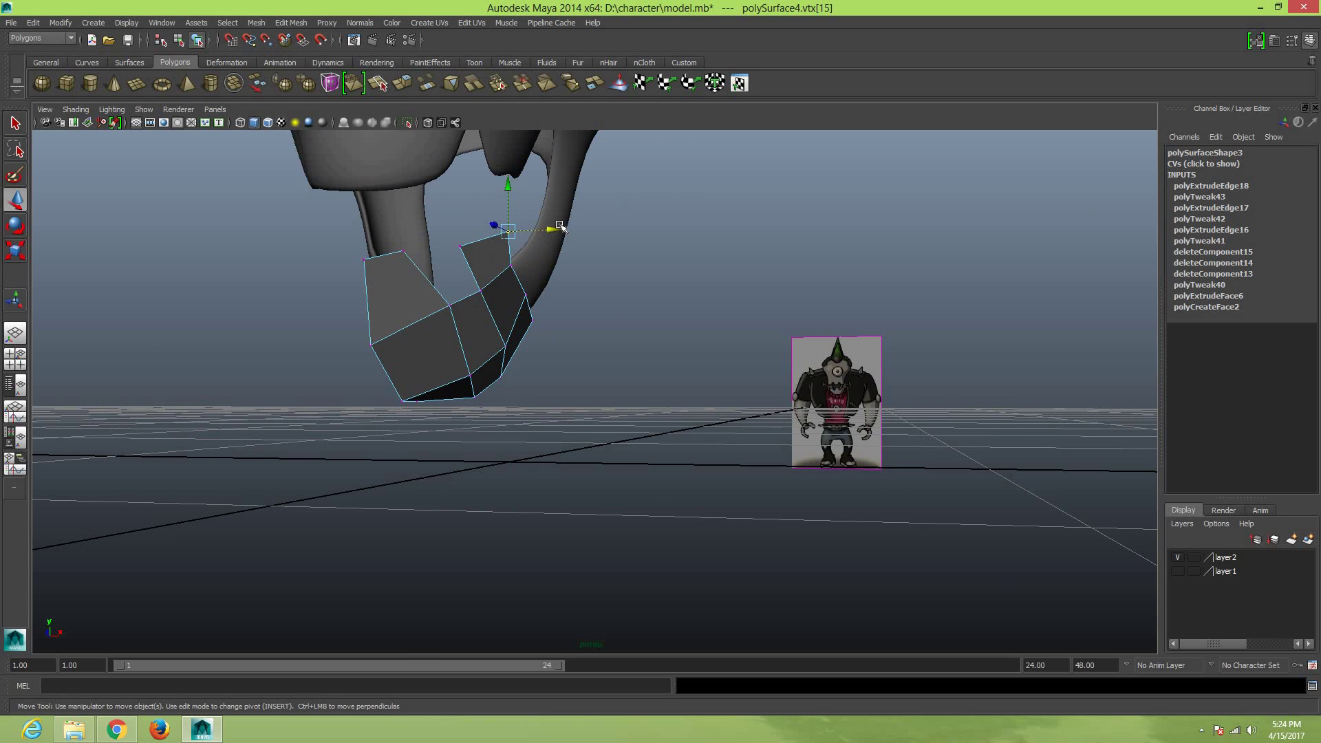
{"action": "left_click_drag", "start_coordinate": [548, 228], "coordinate": [549, 227]}
Pull the jaw's corner vertex up and to the left
{"action": "mouse_move", "coordinate": [417, 287]}
{"action": "left_mouse_down", "text": "alt"}
{"action": "mouse_move", "coordinate": [369, 298]}
{"action": "mouse_move", "coordinate": [447, 296]}
{"action": "mouse_move", "coordinate": [471, 313]}
{"action": "left_mouse_up", "text": "alt"}
{"action": "left_click", "coordinate": [473, 308]}
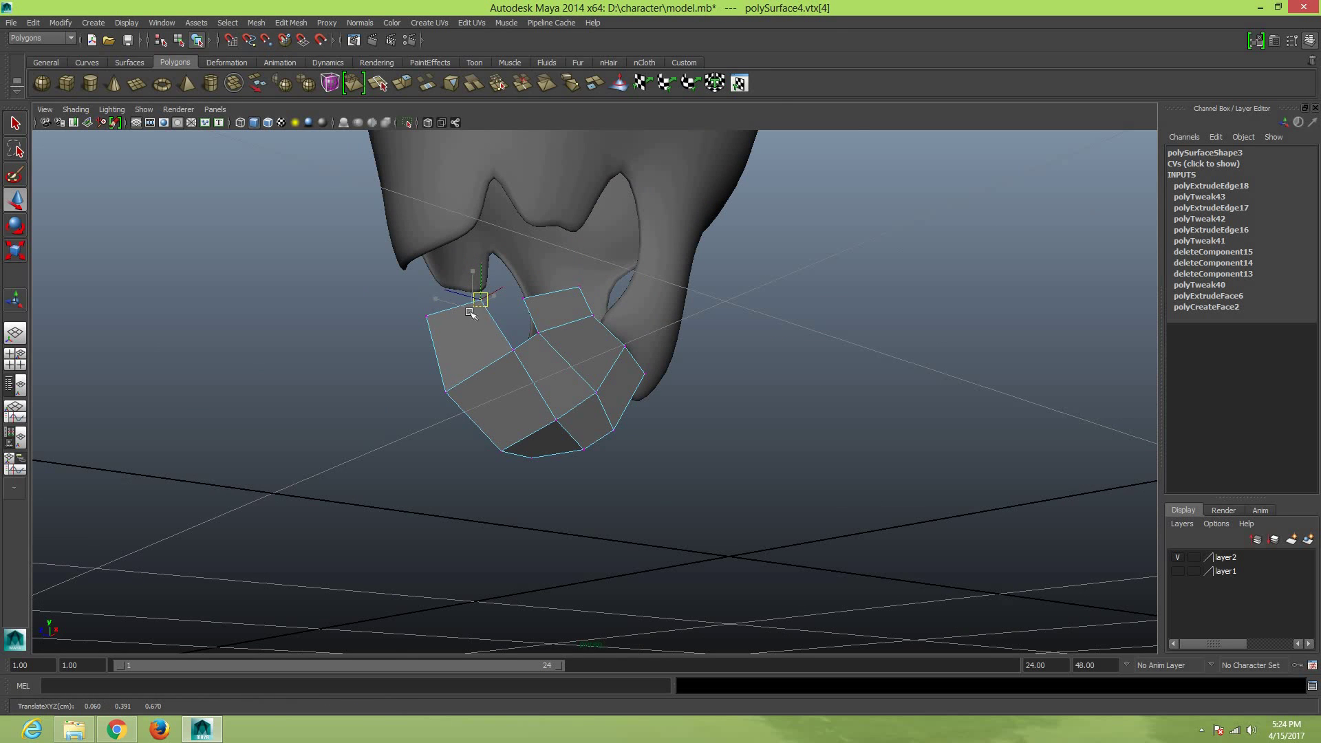
{"action": "left_click", "coordinate": [435, 319]}
{"action": "mouse_move", "coordinate": [534, 390]}
{"action": "left_mouse_down", "text": "alt"}
{"action": "mouse_move", "coordinate": [575, 410]}
{"action": "mouse_move", "coordinate": [447, 326]}
{"action": "left_mouse_up", "text": "alt"}
{"action": "left_click_drag", "start_coordinate": [388, 282], "coordinate": [385, 275]}
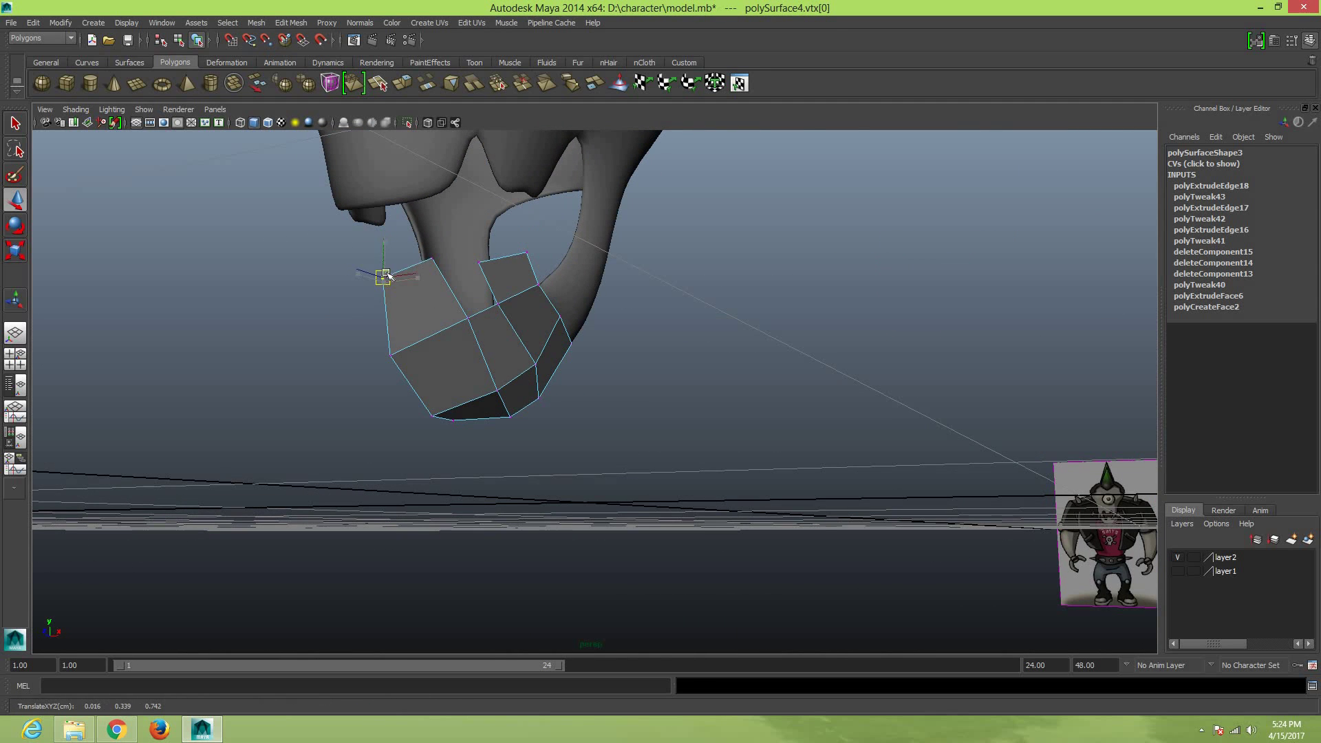
{"action": "mouse_move", "coordinate": [513, 402]}
{"action": "left_mouse_down", "text": "alt"}
{"action": "mouse_move", "coordinate": [589, 466]}
{"action": "mouse_move", "coordinate": [525, 421]}
{"action": "left_mouse_up", "text": "alt"}
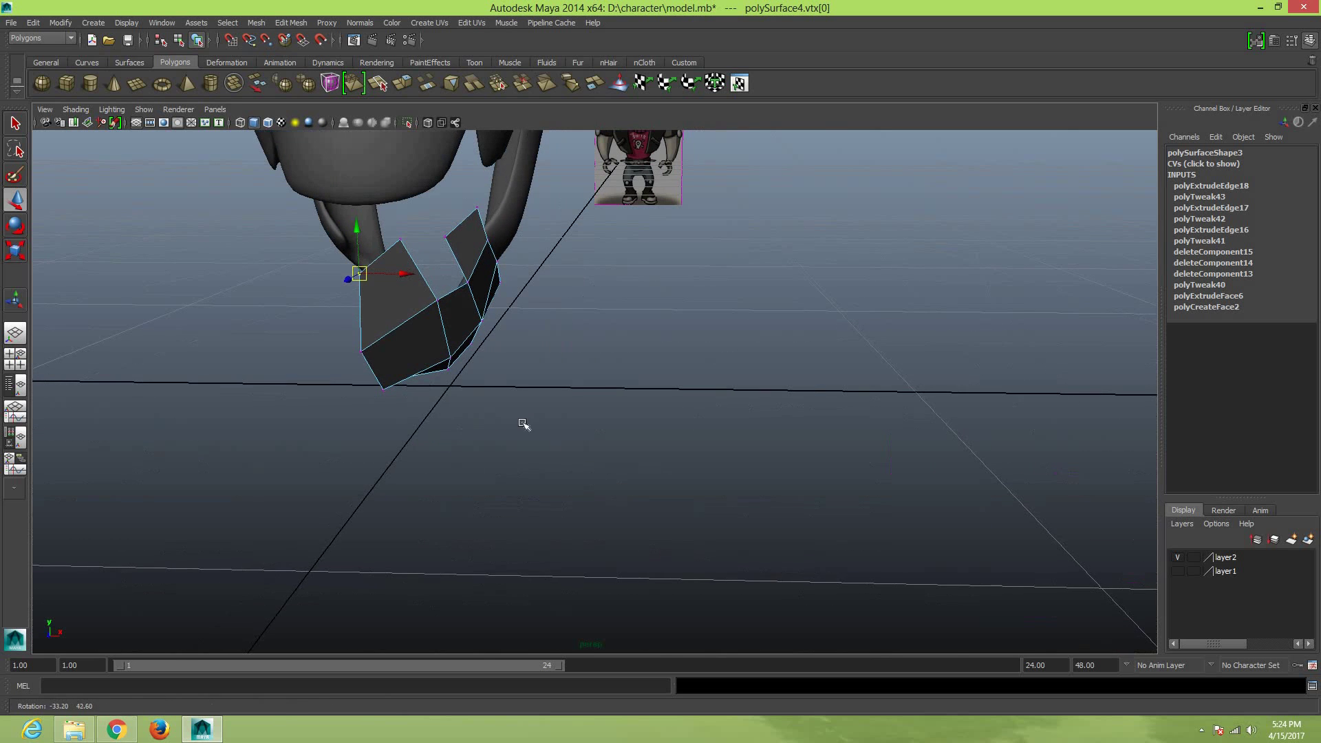
Raise the jaw's left-edge vertex and shift neighbouring vertices to curl the strip
{"action": "left_click", "coordinate": [384, 388]}
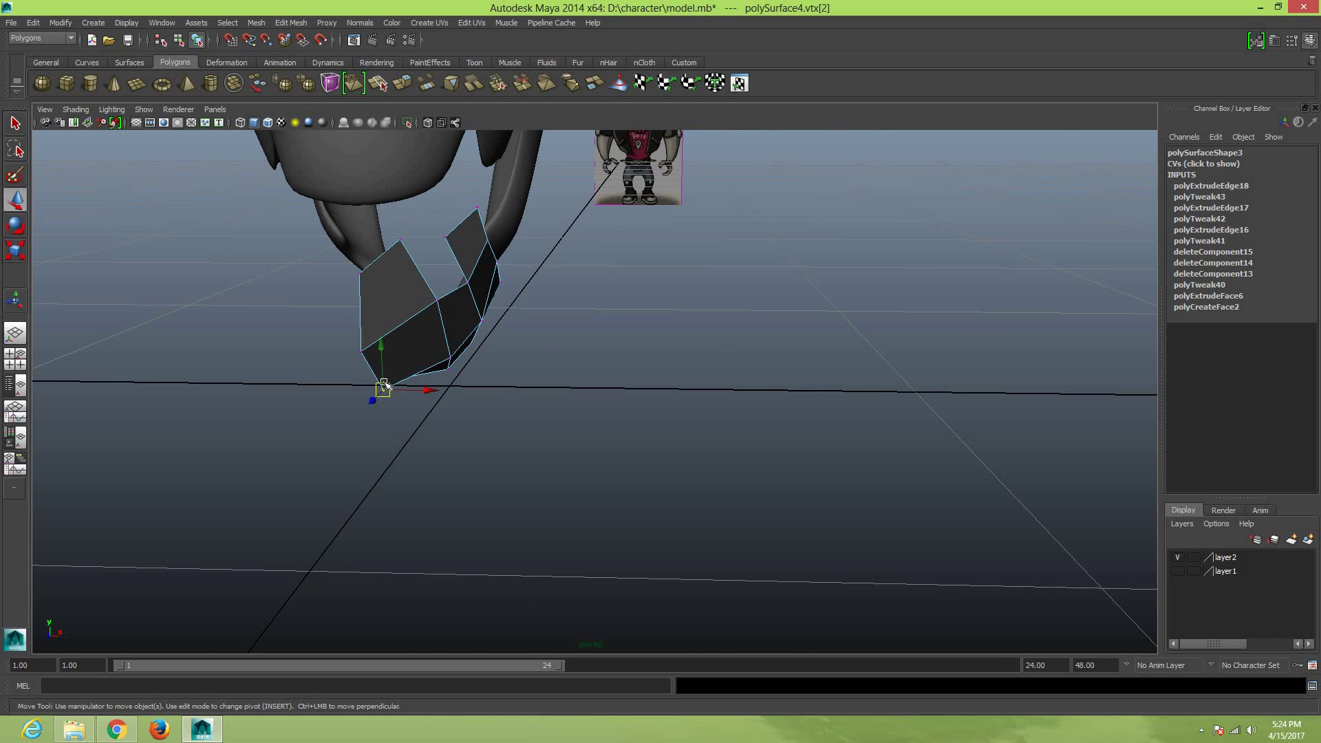
{"action": "left_click", "coordinate": [362, 350]}
{"action": "mouse_move", "coordinate": [361, 351]}
{"action": "left_mouse_down"}
{"action": "mouse_move", "coordinate": [473, 423]}
{"action": "mouse_move", "coordinate": [500, 409]}
{"action": "left_mouse_up"}
{"action": "left_click", "coordinate": [517, 406]}
{"action": "left_click", "coordinate": [485, 337]}
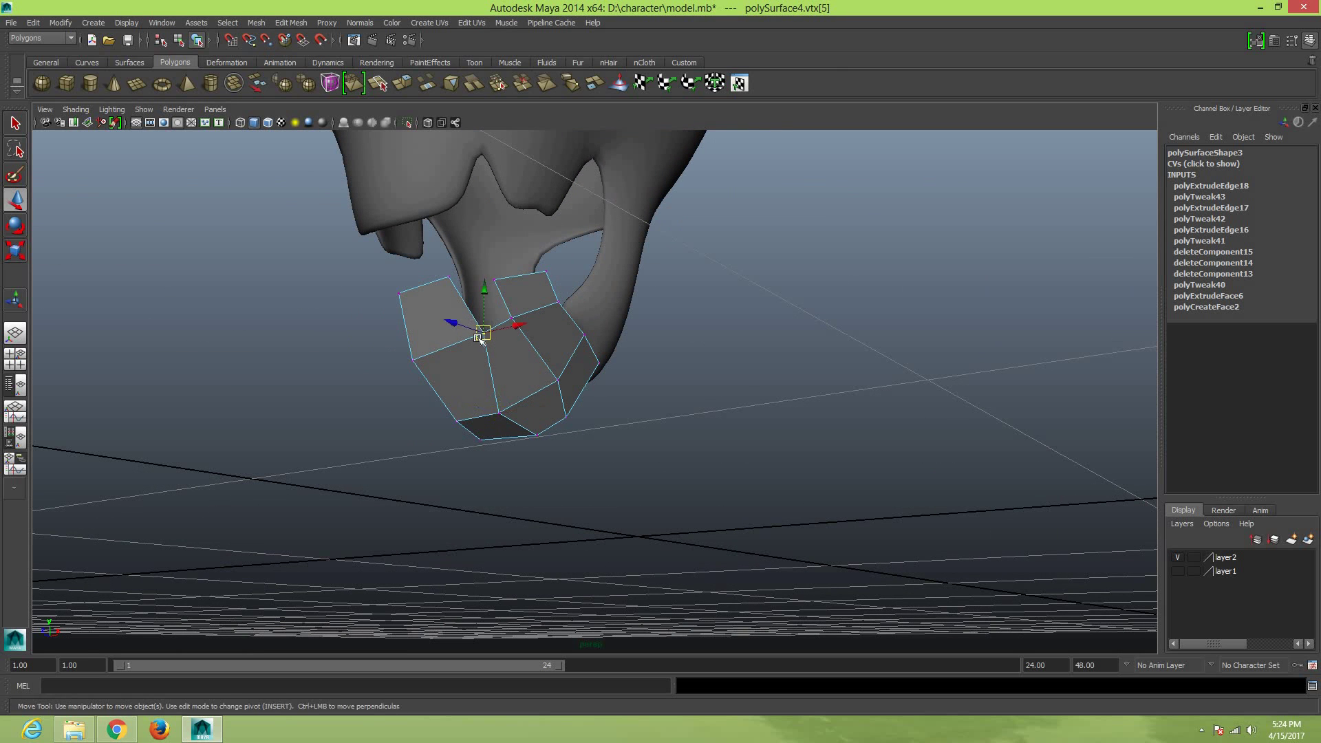
{"action": "mouse_move", "coordinate": [472, 412]}
{"action": "left_mouse_down", "text": "alt"}
{"action": "mouse_move", "coordinate": [519, 318]}
{"action": "mouse_move", "coordinate": [518, 334]}
{"action": "left_mouse_up", "text": "alt"}
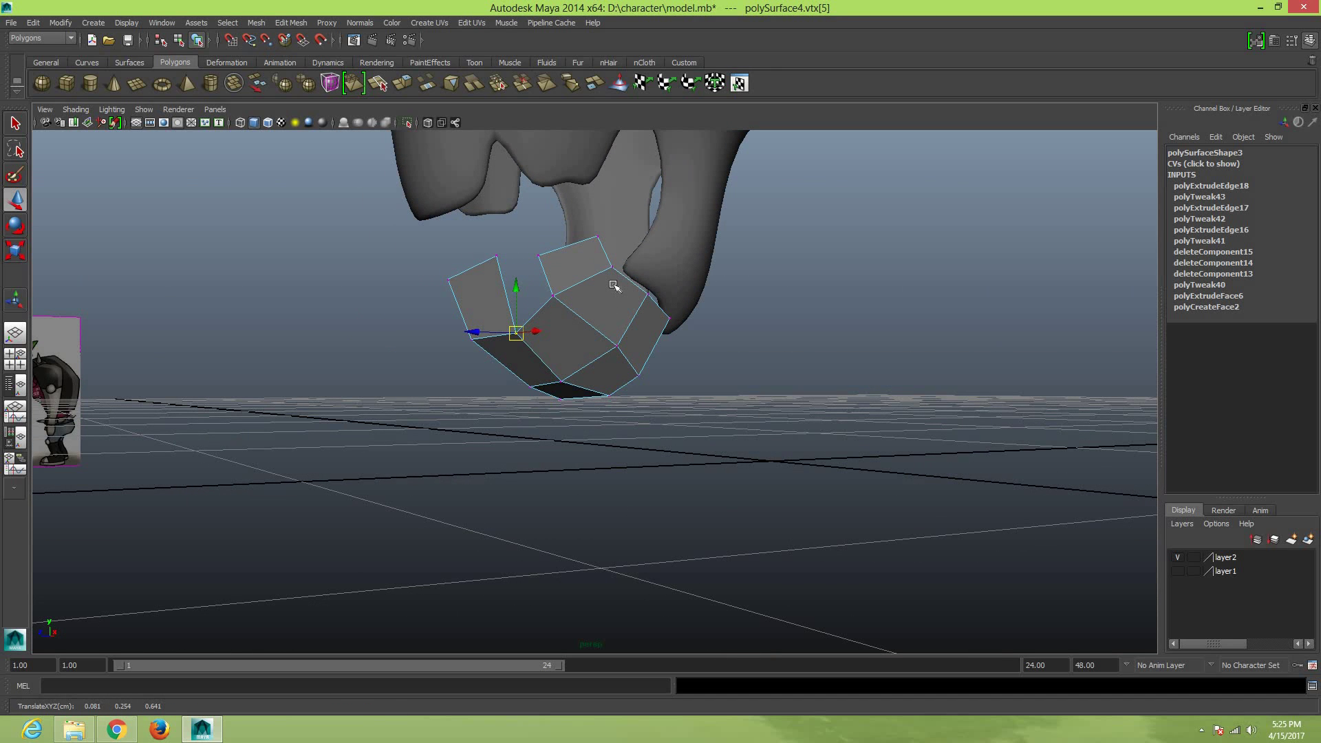
Smooth-preview the jaw piece, save the scene, and switch to the four-view layout
{"action": "key", "text": "3"}
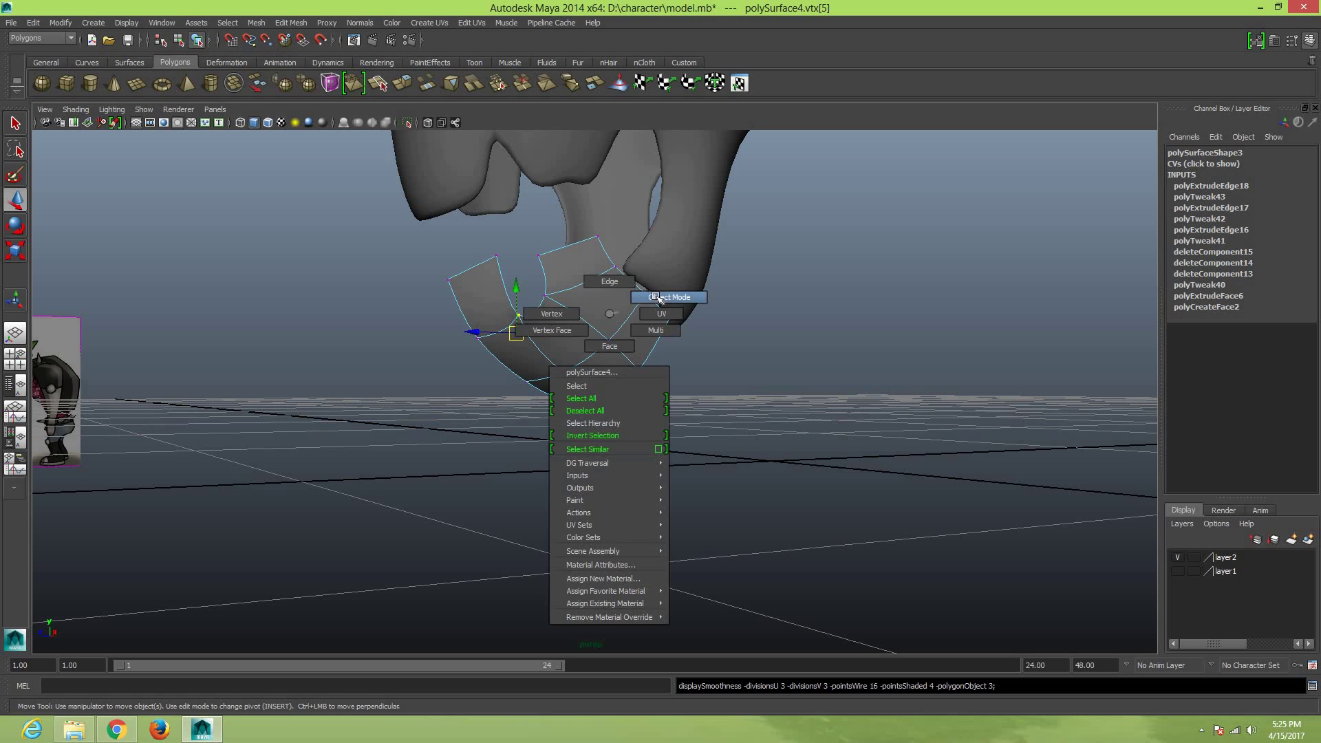
{"action": "right_click_drag", "start_coordinate": [609, 315], "coordinate": [605, 275]}
{"action": "left_click", "coordinate": [714, 392]}
{"action": "left_click", "coordinate": [610, 333]}
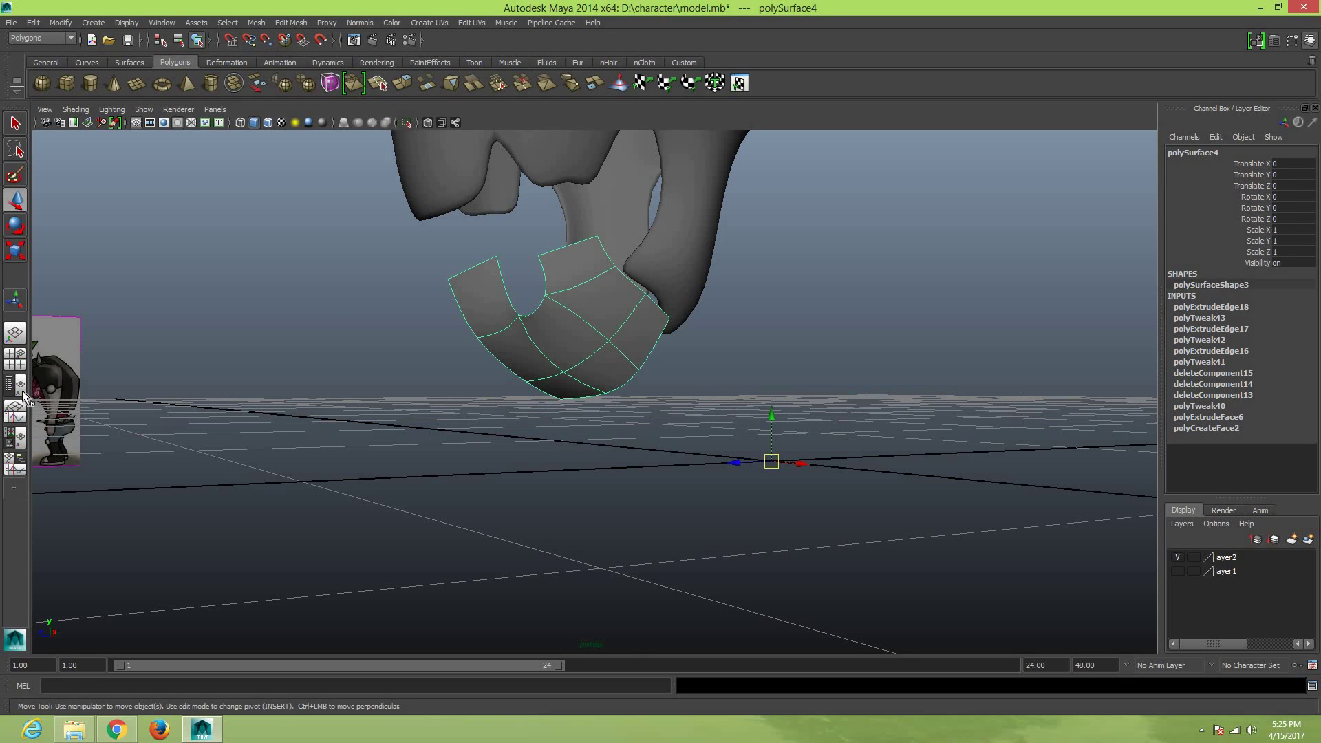
{"action": "key", "text": "ctrl+s"}
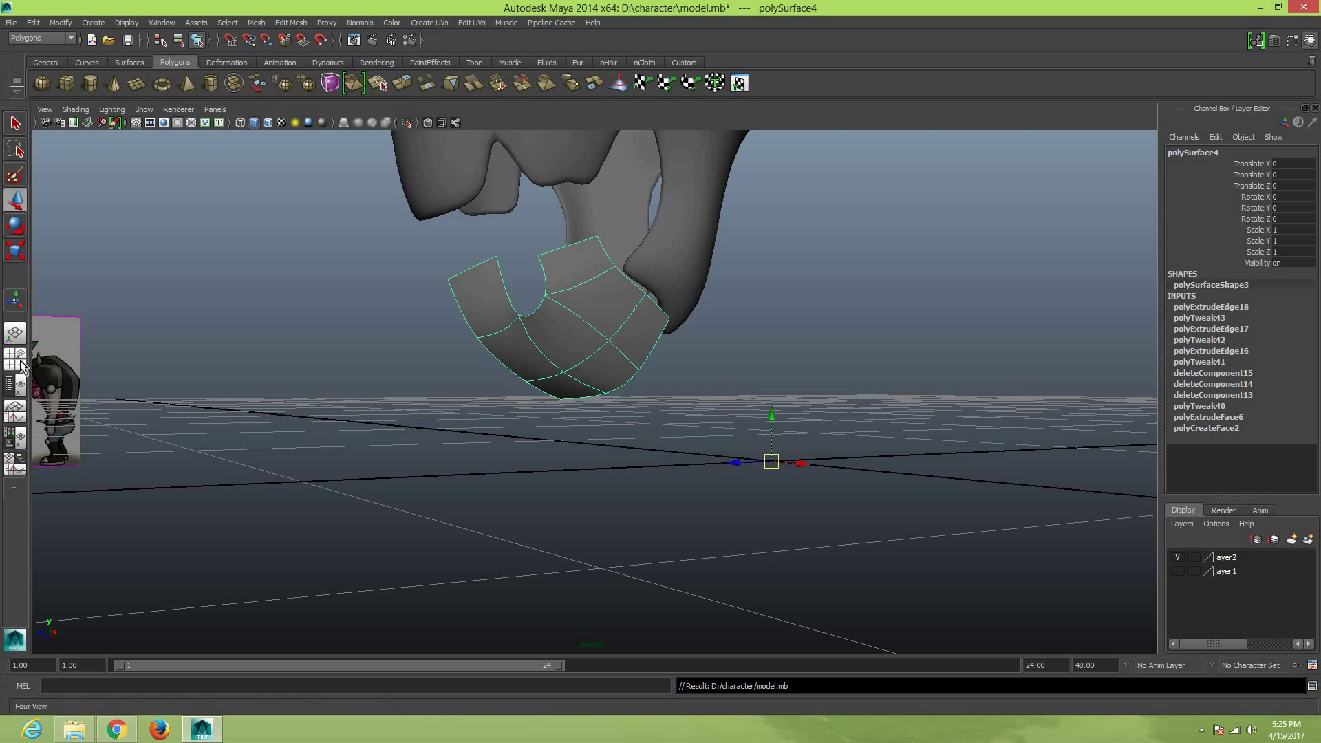
{"action": "left_click", "coordinate": [21, 364]}
In side view, nudge the first jaw vertices toward the sketch's outline
{"action": "right_click_drag", "start_coordinate": [930, 555], "coordinate": [880, 443]}
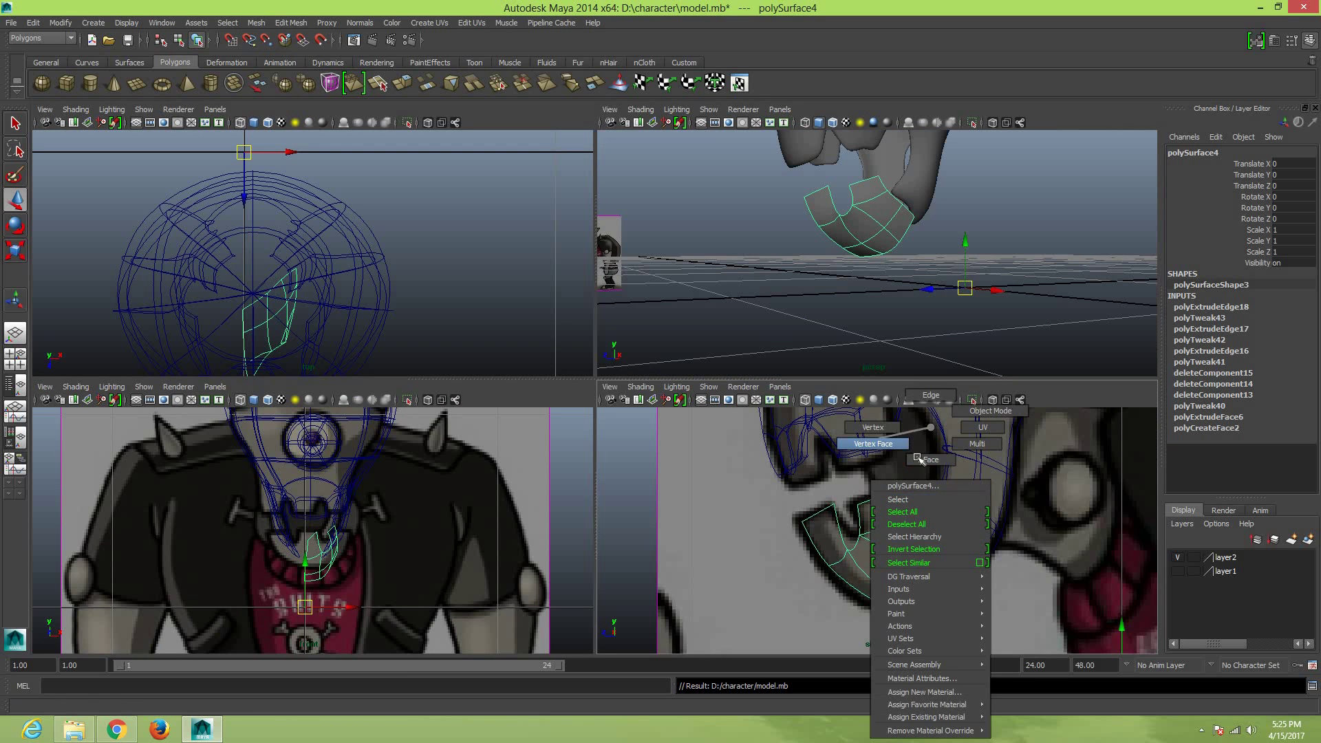
{"action": "left_click", "coordinate": [939, 531]}
{"action": "left_click_drag", "start_coordinate": [939, 535], "coordinate": [946, 530]}
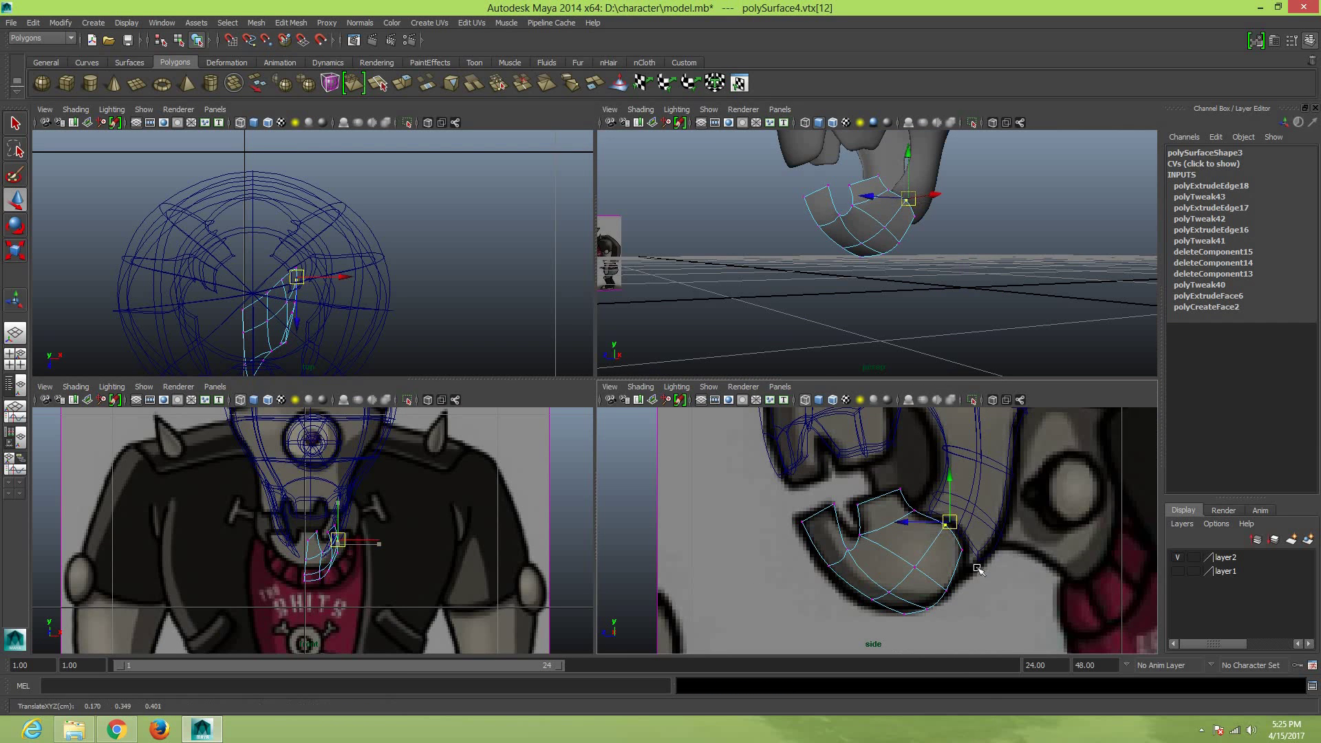
{"action": "left_click", "coordinate": [957, 557]}
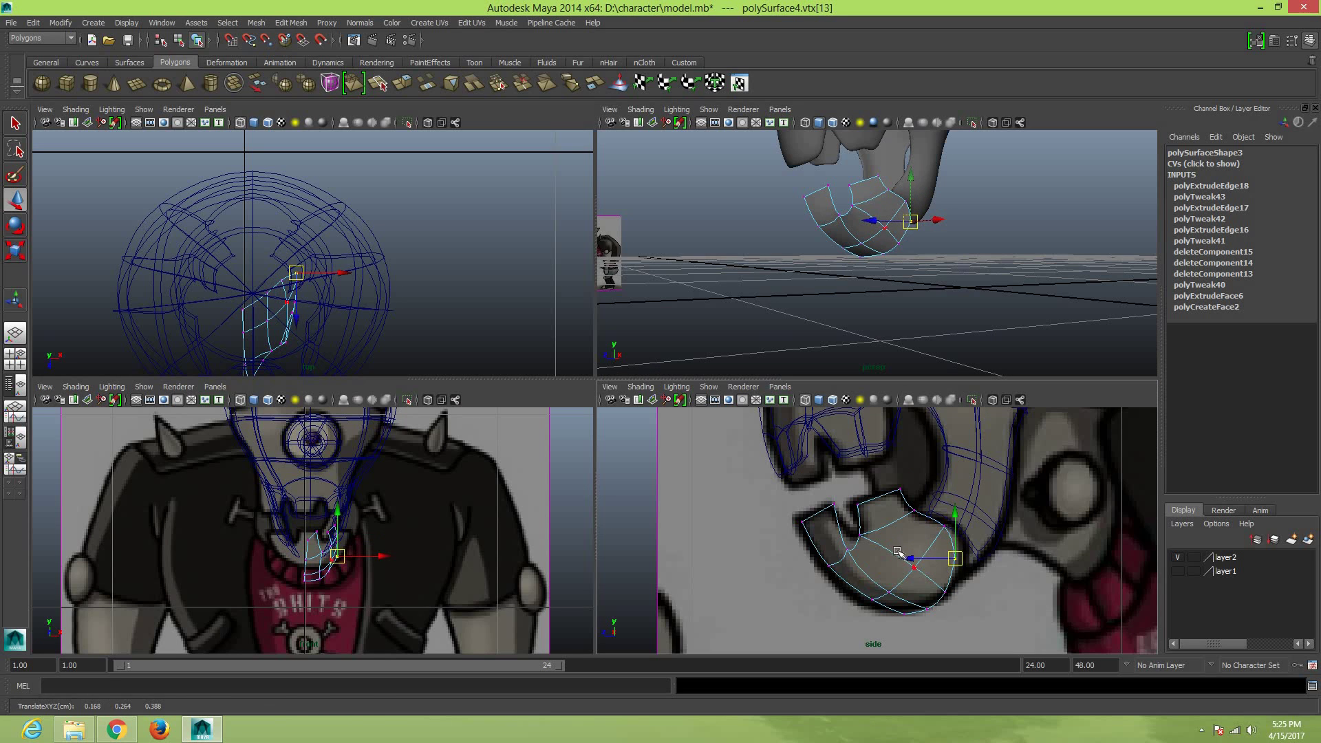
{"action": "left_click", "coordinate": [913, 567], "text": "shift"}
{"action": "left_click", "coordinate": [955, 558]}
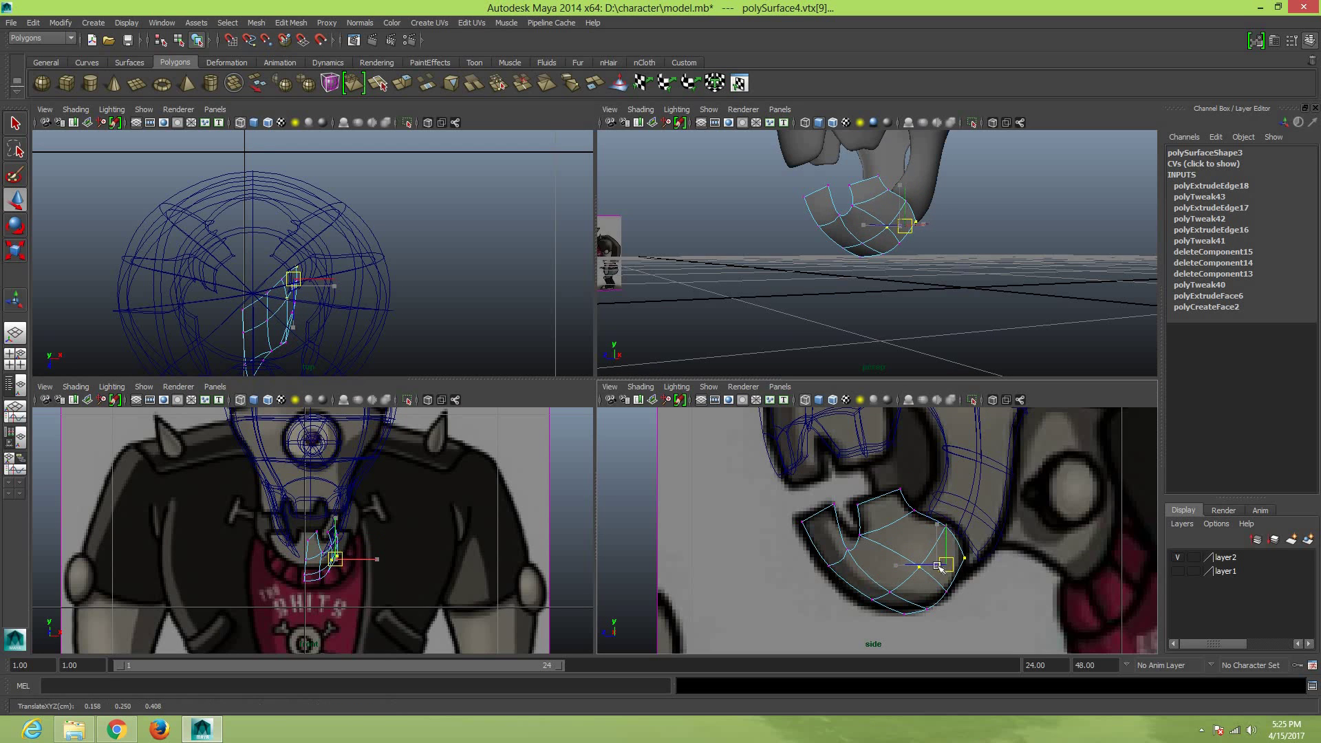
{"action": "left_click_drag", "start_coordinate": [955, 559], "coordinate": [959, 556]}
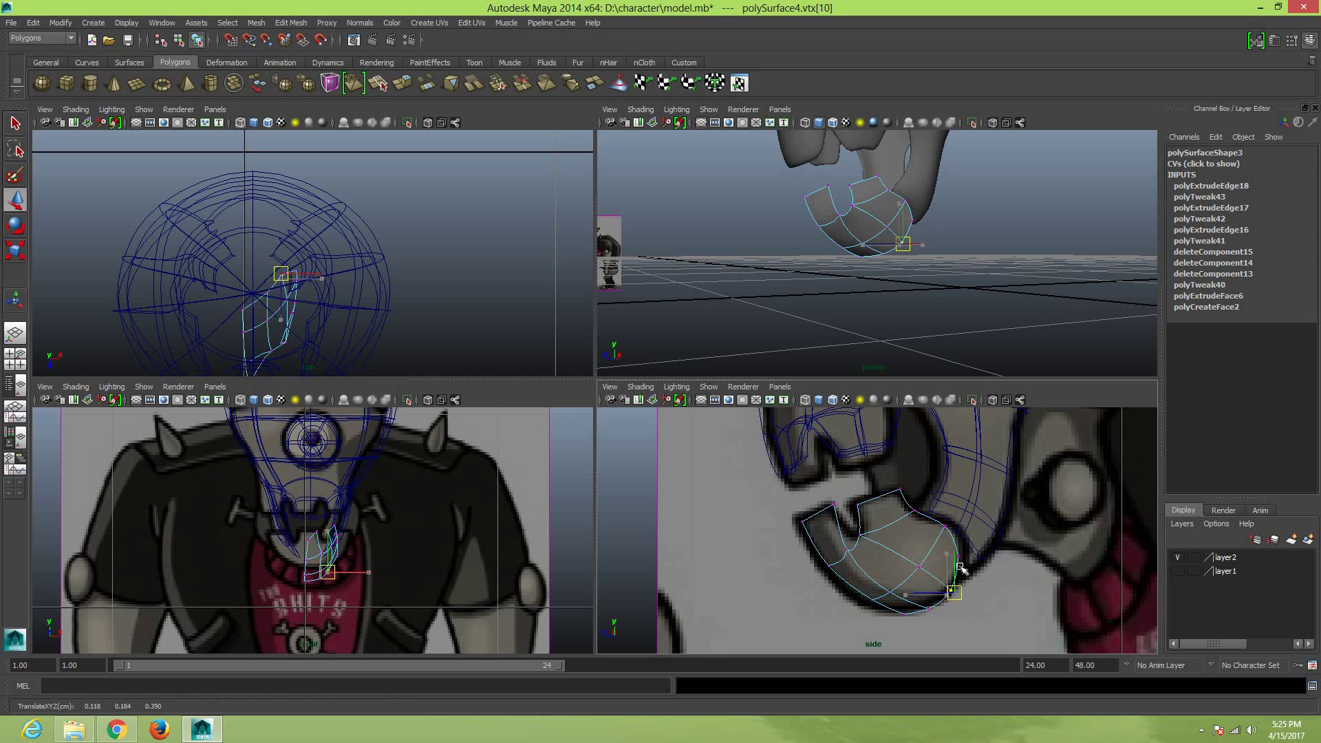
Pull the upper and right-side jaw vertices onto the sketch's jaw outline
{"action": "left_click", "coordinate": [945, 524]}
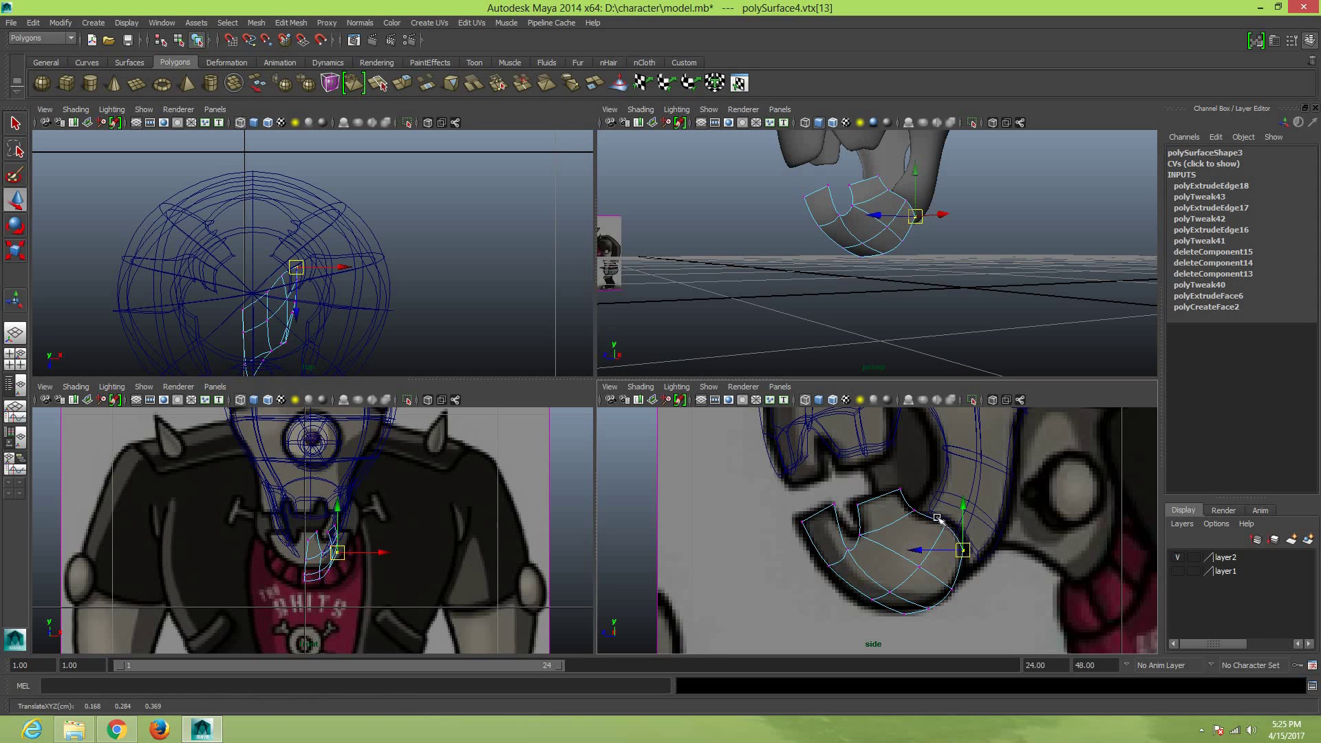
{"action": "left_click", "coordinate": [916, 513]}
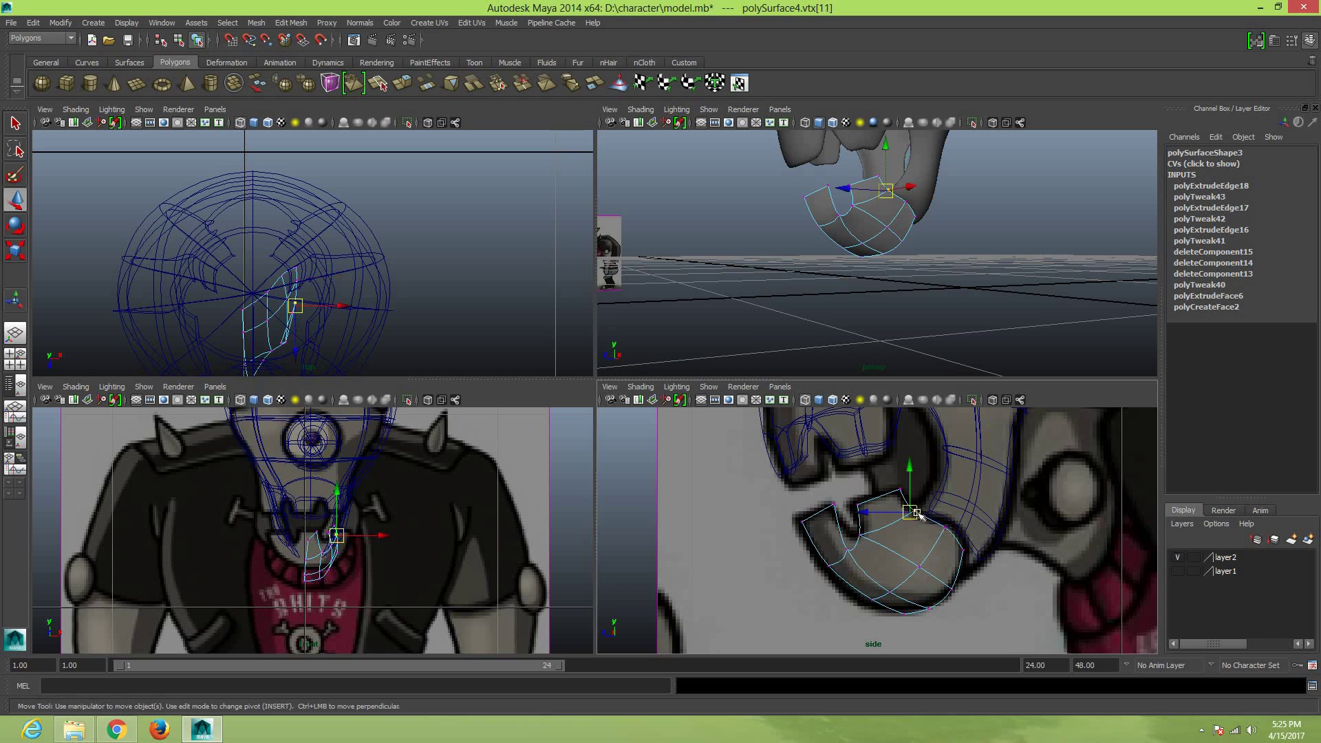
{"action": "left_click", "coordinate": [905, 504]}
{"action": "left_click", "coordinate": [917, 510]}
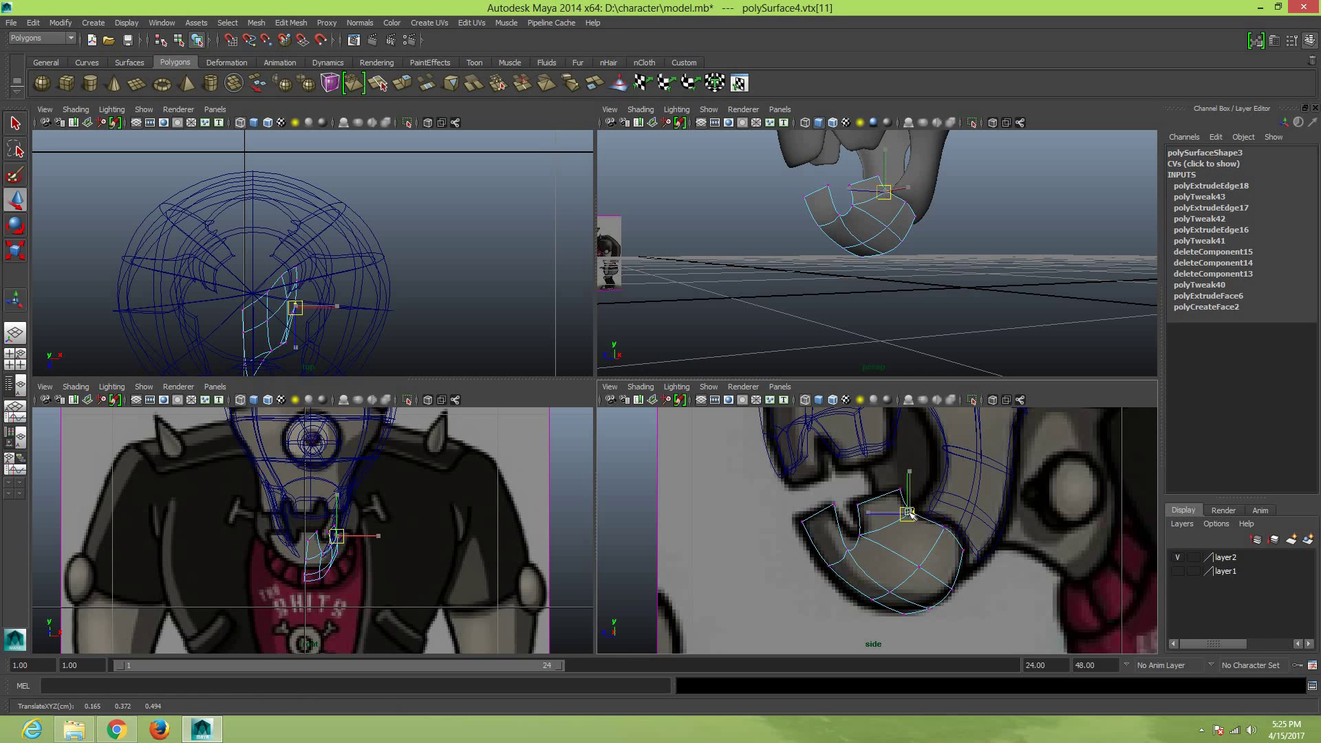
{"action": "left_click", "coordinate": [929, 519]}
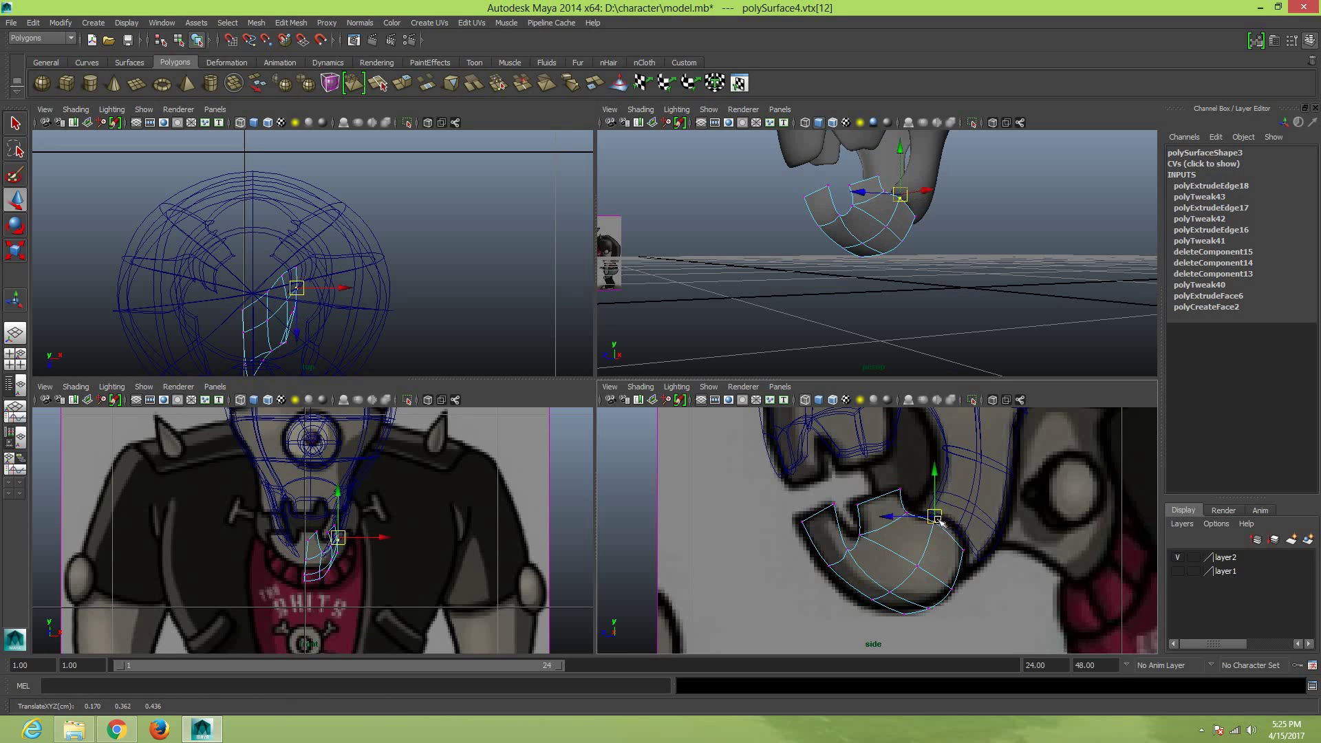
{"action": "left_click", "coordinate": [962, 551]}
{"action": "left_click_drag", "start_coordinate": [963, 553], "coordinate": [960, 545]}
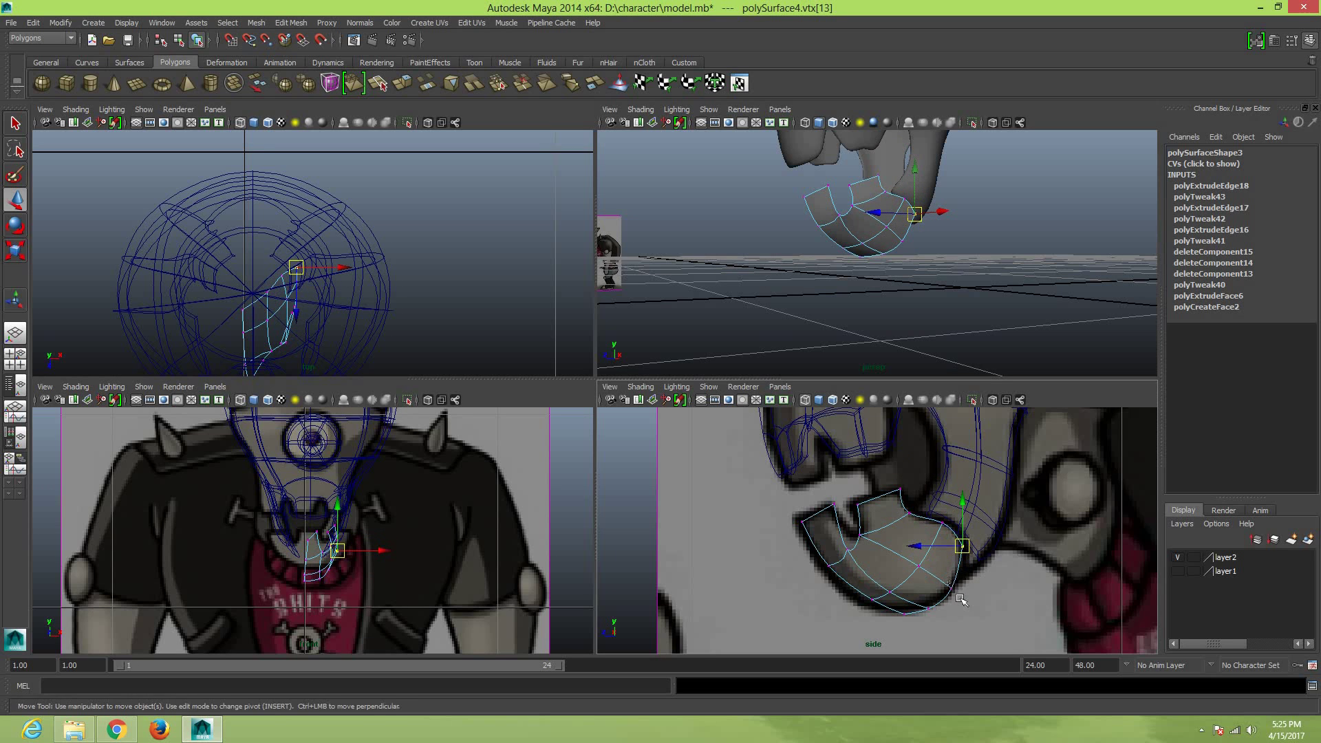
Shift the lower and bottom jaw vertices to fit the sketch's rounded jaw
{"action": "left_click", "coordinate": [954, 591]}
{"action": "left_click", "coordinate": [874, 602]}
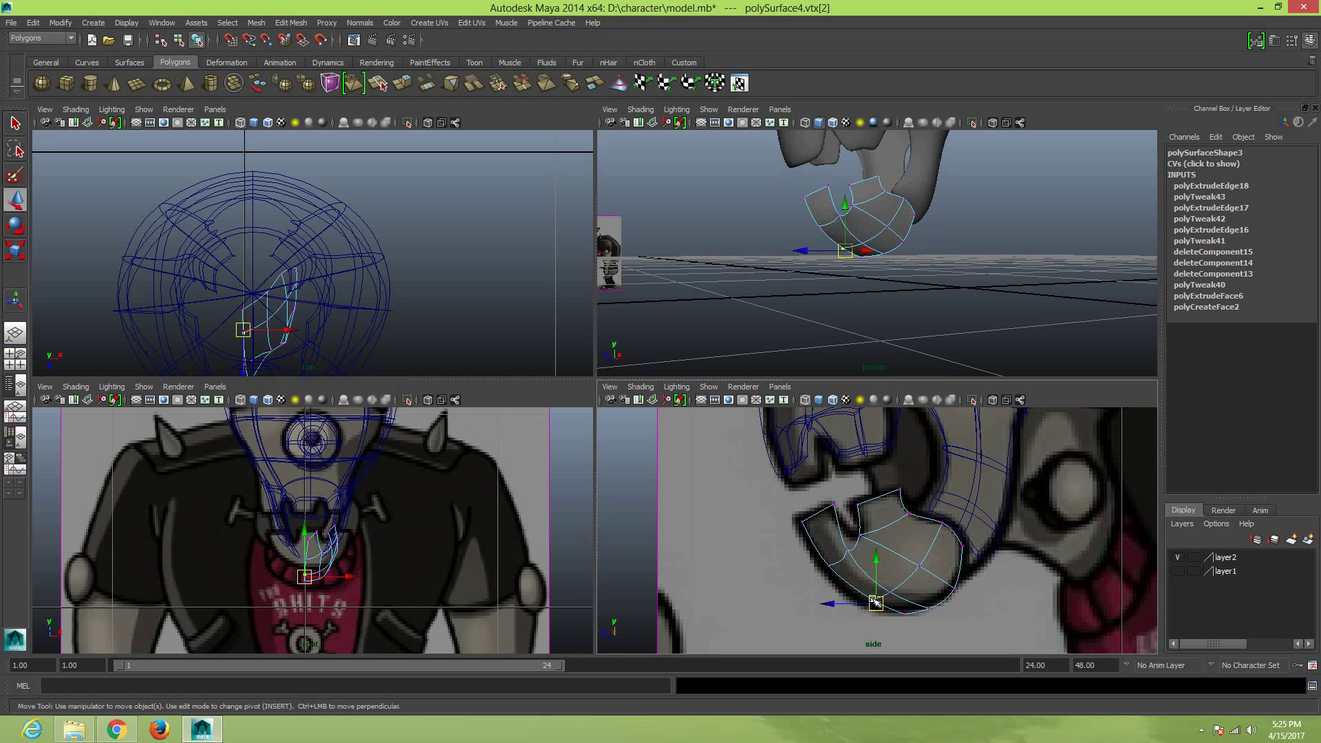
{"action": "mouse_move", "coordinate": [855, 578]}
{"action": "left_mouse_down"}
{"action": "mouse_move", "coordinate": [891, 610]}
{"action": "mouse_move", "coordinate": [870, 600]}
{"action": "left_mouse_up"}
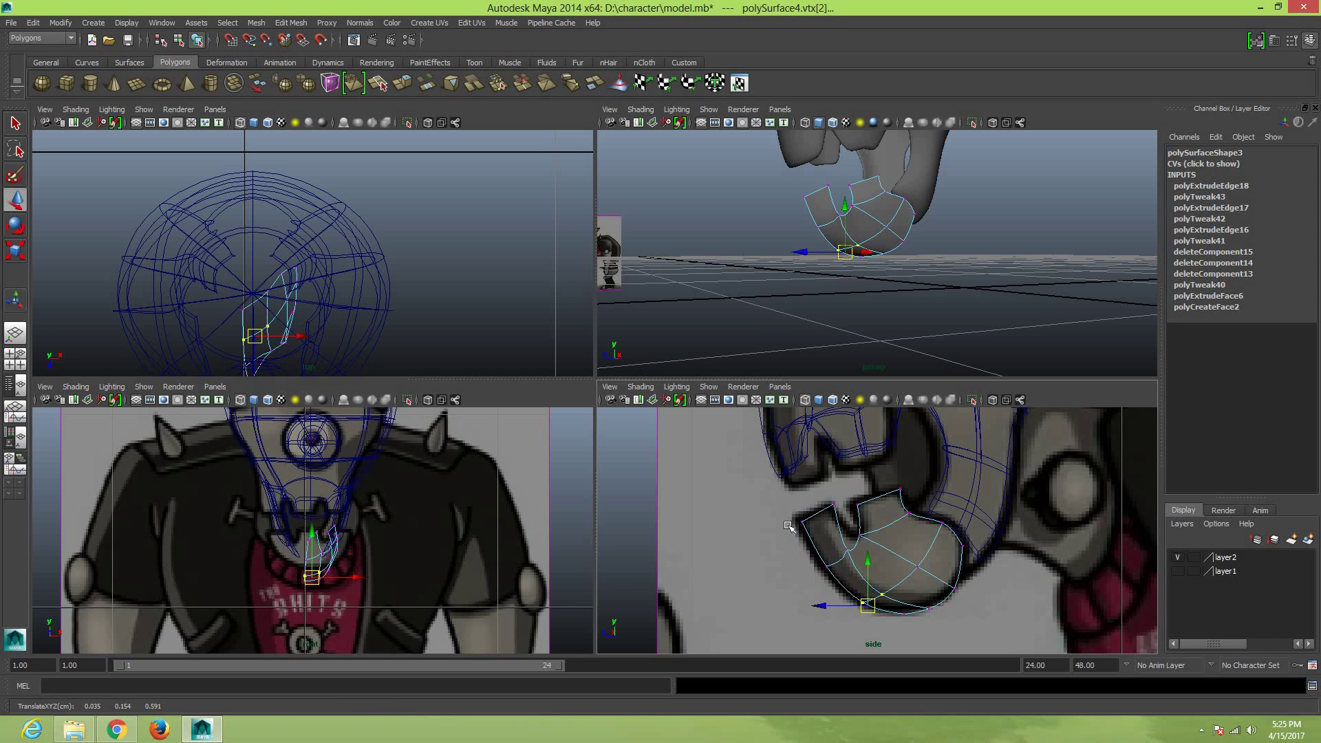
{"action": "left_click", "coordinate": [869, 563]}
{"action": "left_click_drag", "start_coordinate": [869, 562], "coordinate": [889, 580]}
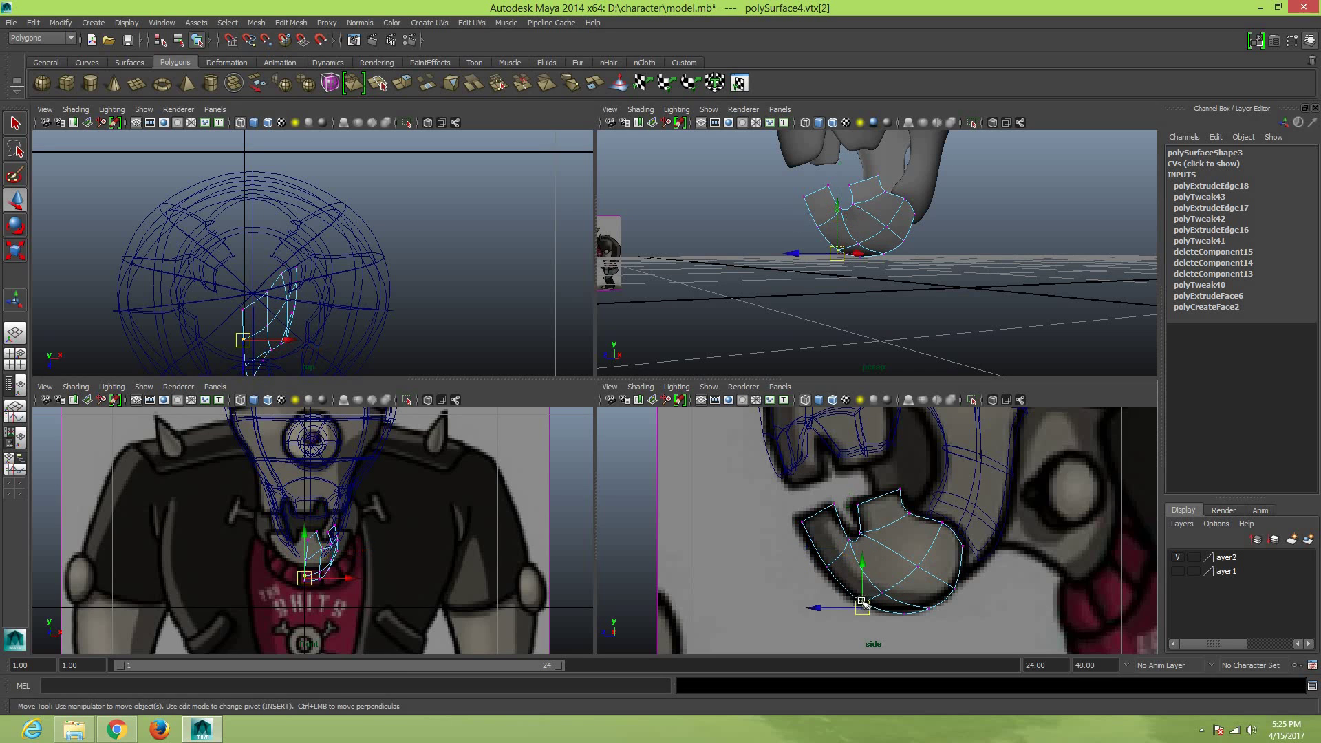
{"action": "left_click", "coordinate": [824, 568]}
{"action": "left_click", "coordinate": [801, 520]}
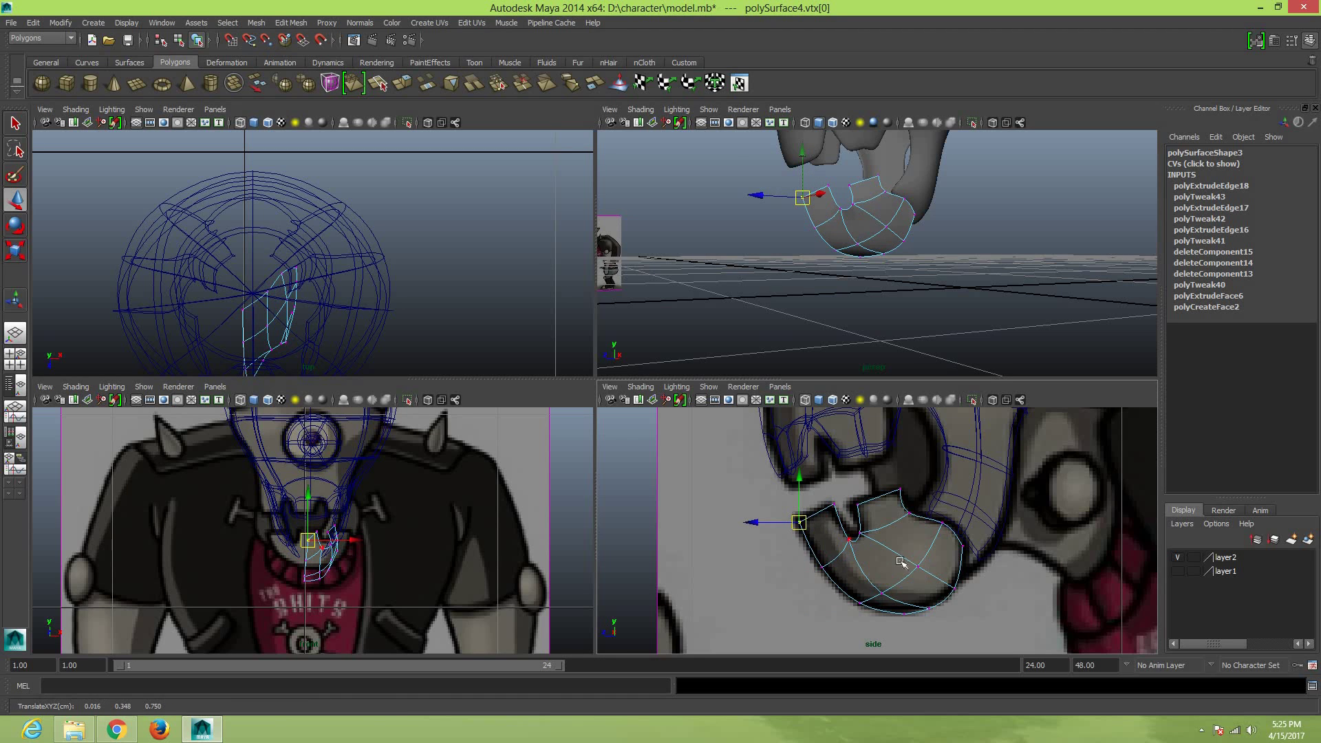
{"action": "left_click", "coordinate": [935, 608]}
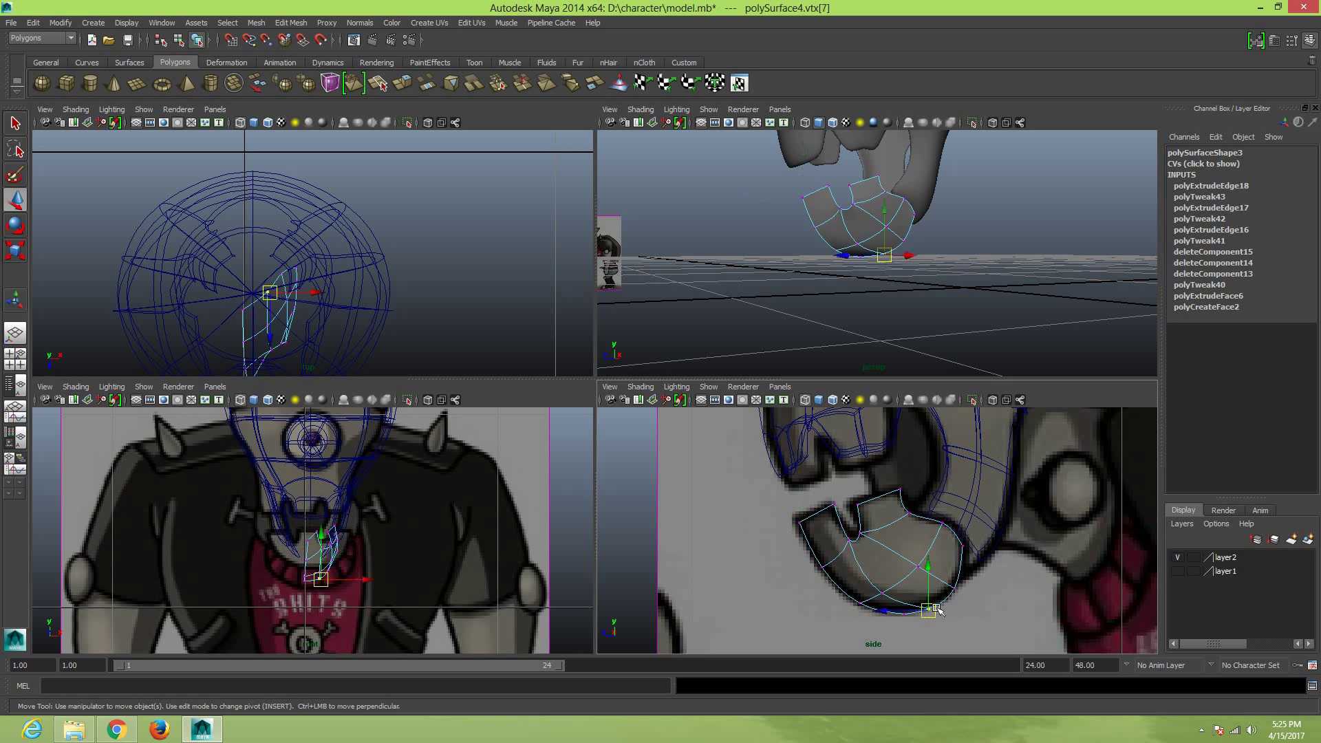
{"action": "left_click_drag", "start_coordinate": [940, 614], "coordinate": [937, 612]}
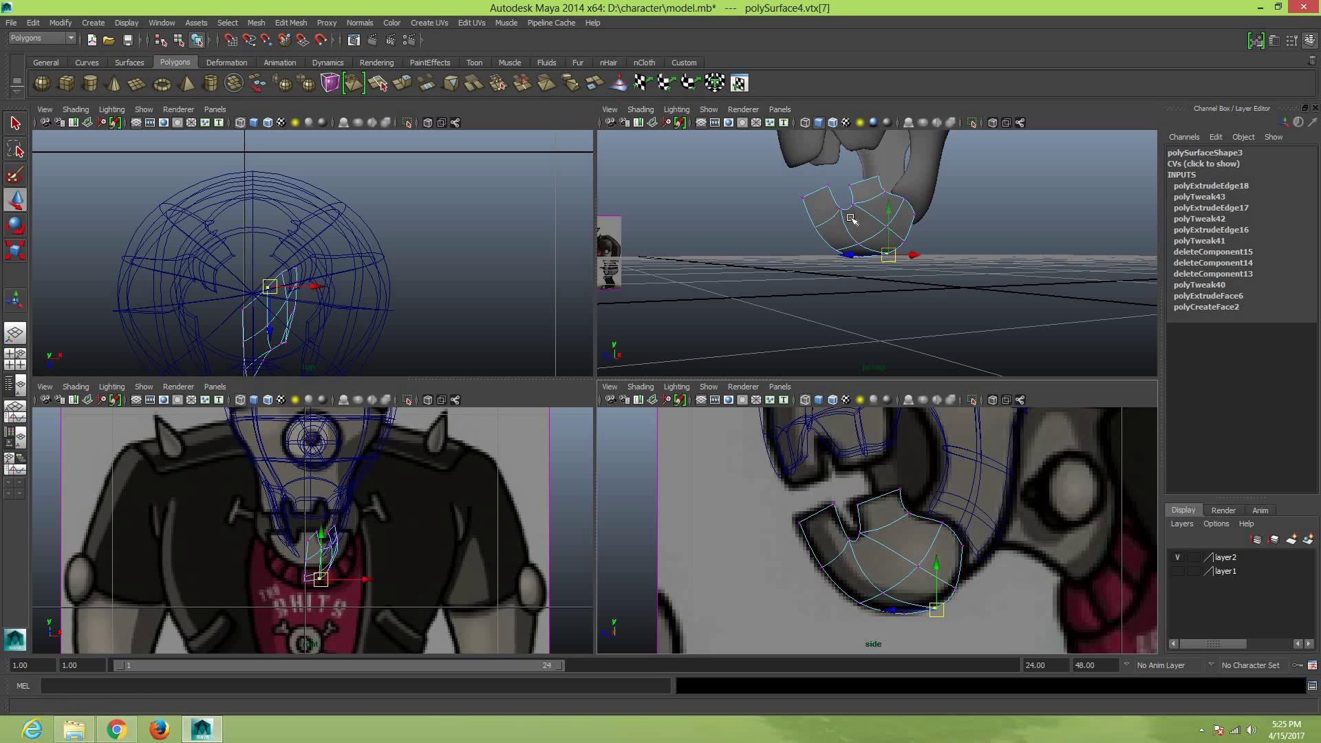
Nudge rim vertex vtx[15] to follow the reference outline, then return to object mode
{"action": "left_click", "coordinate": [903, 490]}
{"action": "left_click_drag", "start_coordinate": [901, 490], "coordinate": [892, 489]}
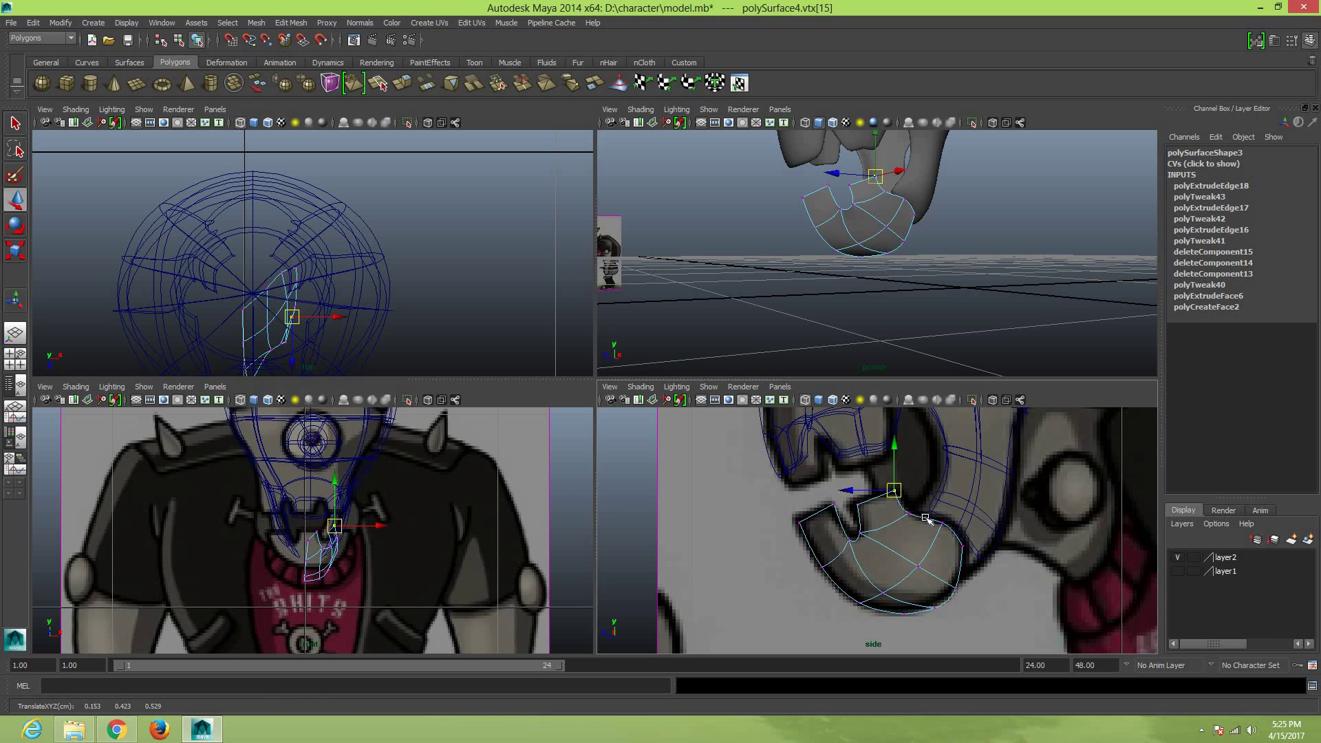
{"action": "right_click_drag", "start_coordinate": [863, 241], "coordinate": [908, 223]}
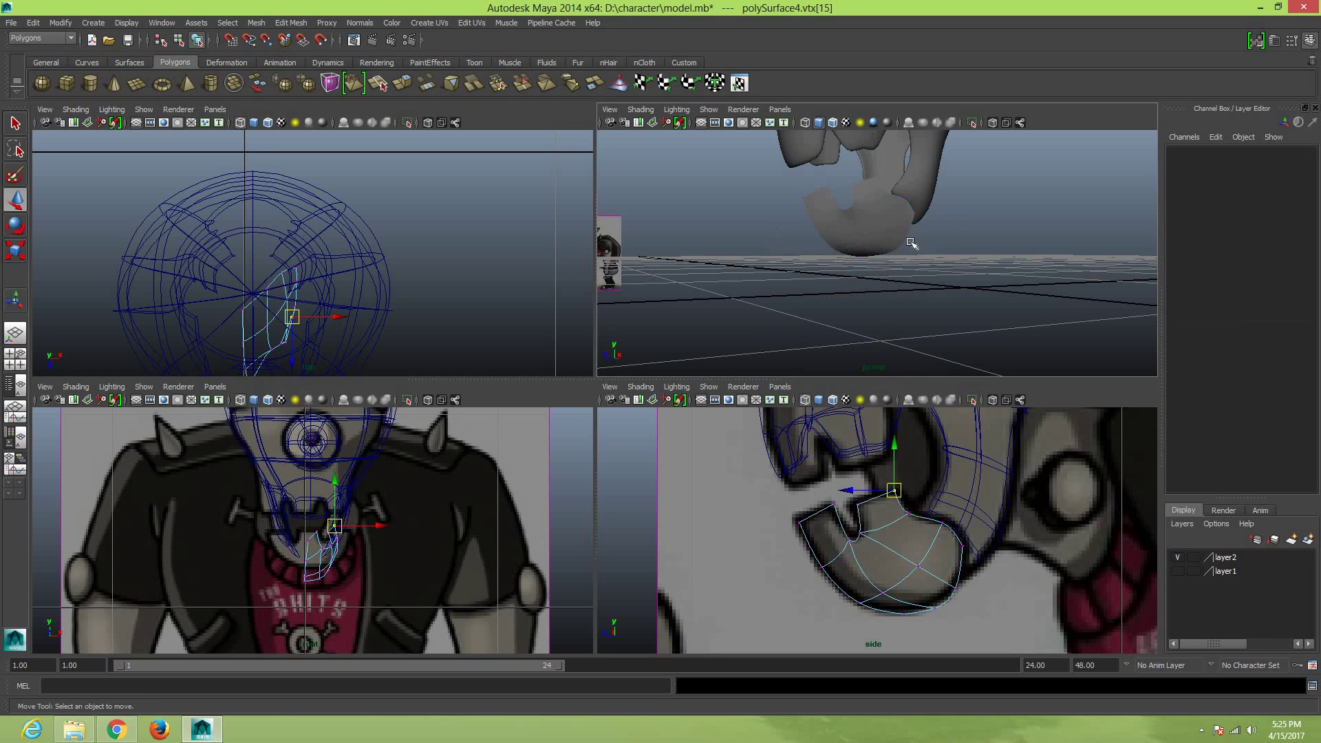
Select polySurface4 and maximize the perspective view to inspect the half neck
{"action": "left_click_drag", "start_coordinate": [870, 231], "coordinate": [913, 271]}
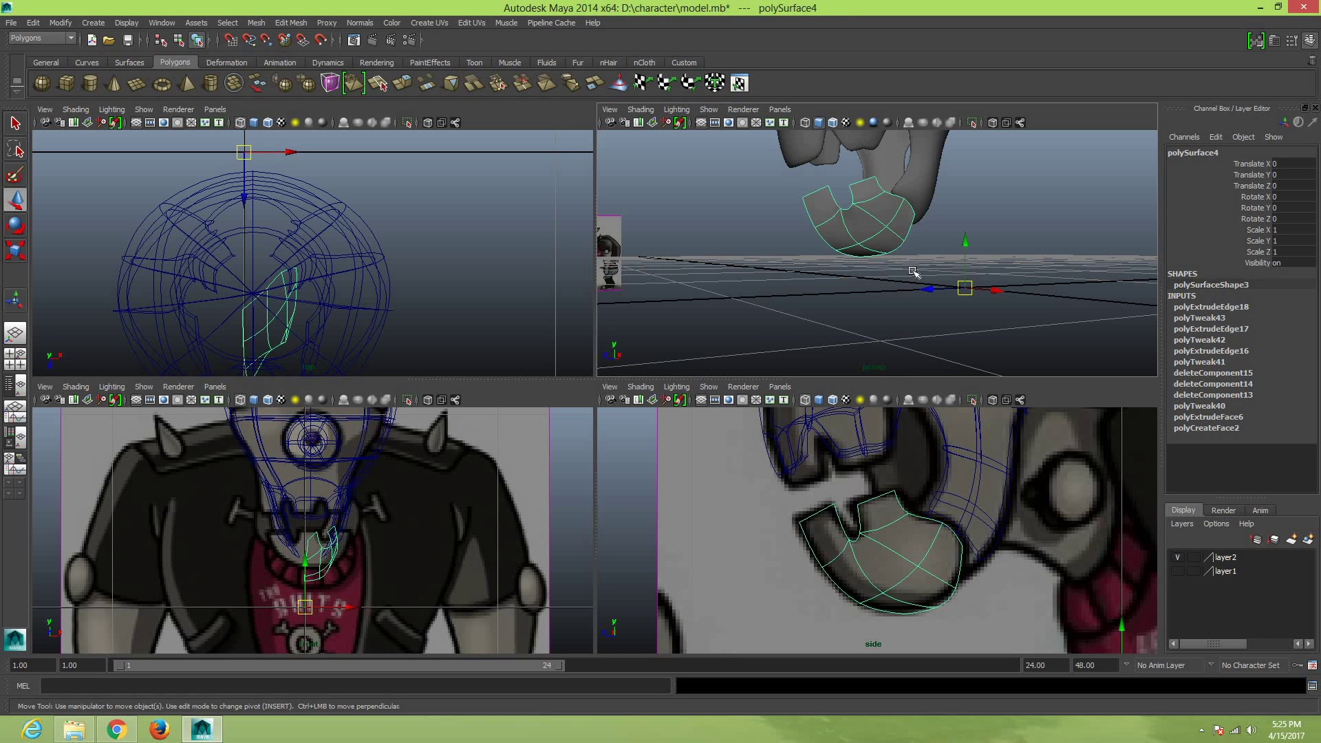
{"action": "key", "text": "space"}
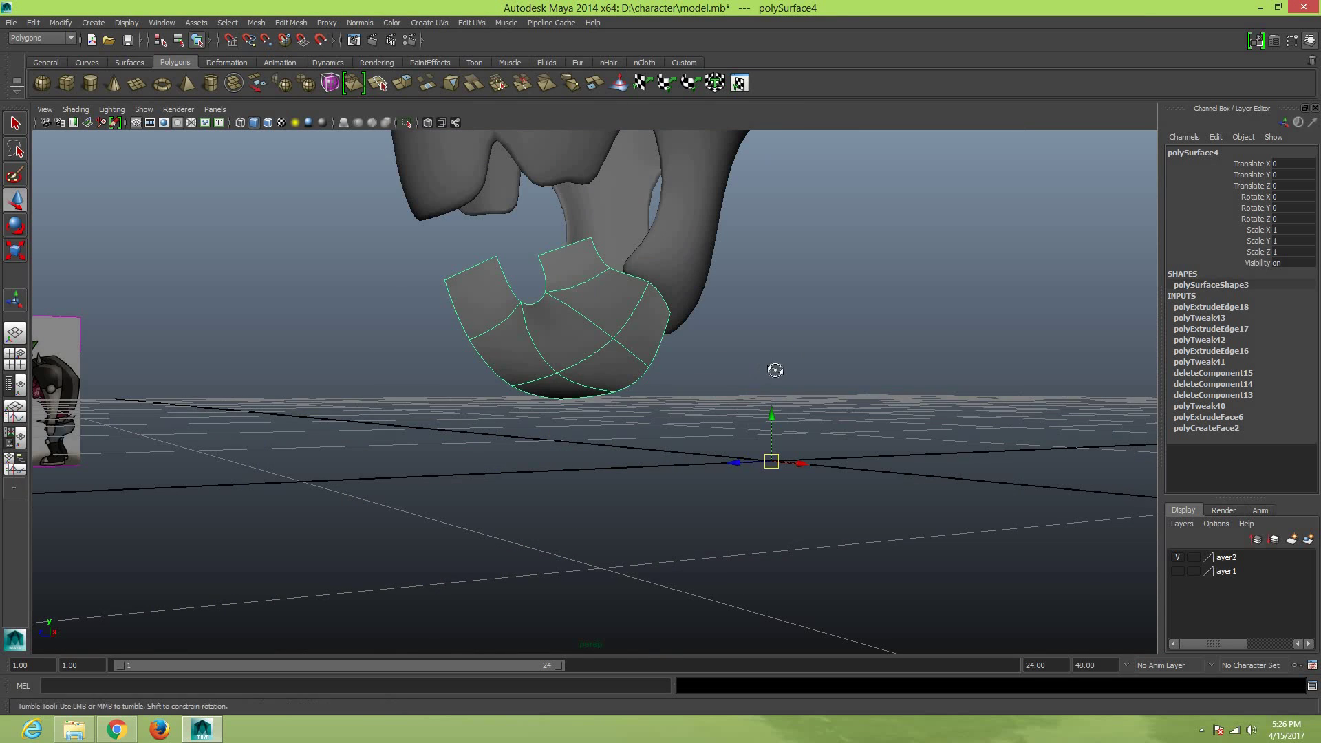
{"action": "mouse_move", "coordinate": [772, 369]}
{"action": "left_mouse_down", "text": "alt"}
{"action": "mouse_move", "coordinate": [787, 369]}
{"action": "mouse_move", "coordinate": [712, 414]}
{"action": "mouse_move", "coordinate": [772, 401]}
{"action": "mouse_move", "coordinate": [695, 365]}
{"action": "mouse_move", "coordinate": [719, 311]}
{"action": "mouse_move", "coordinate": [728, 318]}
{"action": "mouse_move", "coordinate": [711, 341]}
{"action": "mouse_move", "coordinate": [601, 300]}
{"action": "left_mouse_up", "text": "alt"}
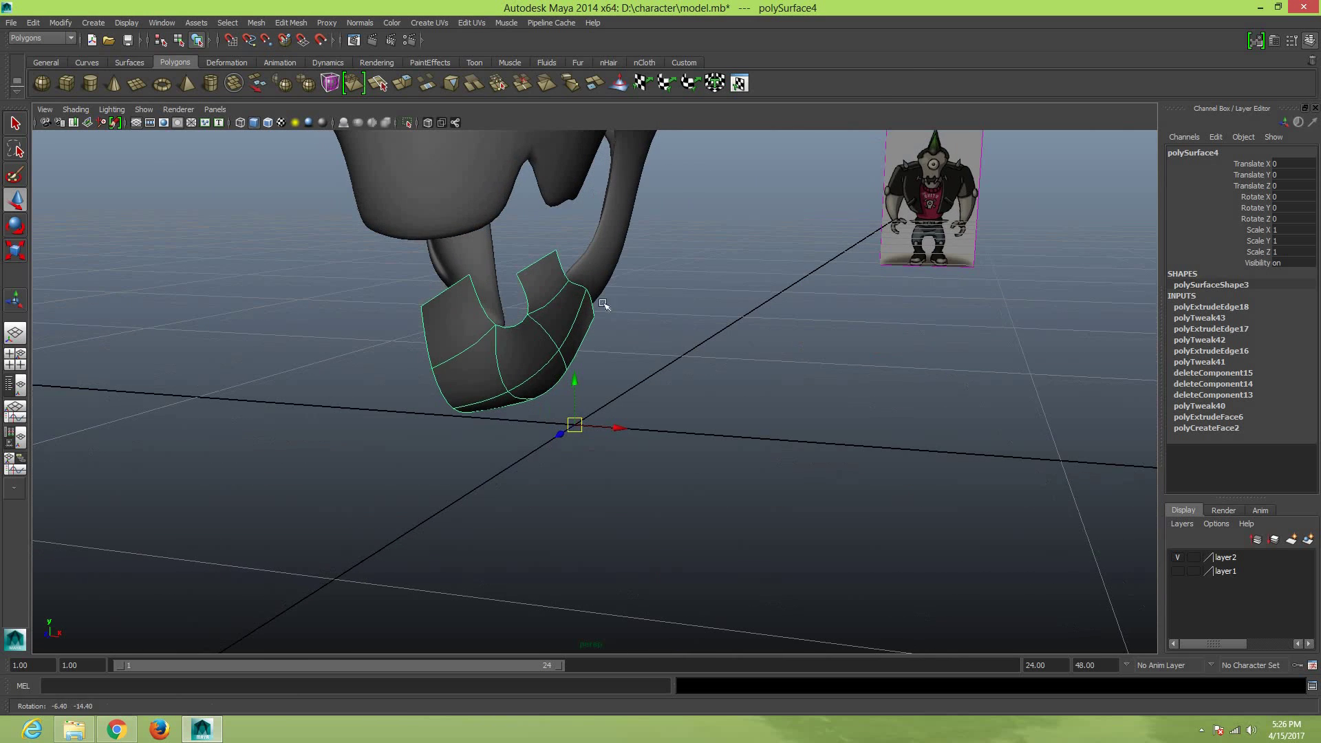
Duplicate Special the half neck with Scale X -1 and nudge the copy along X
{"action": "left_click", "coordinate": [33, 23]}
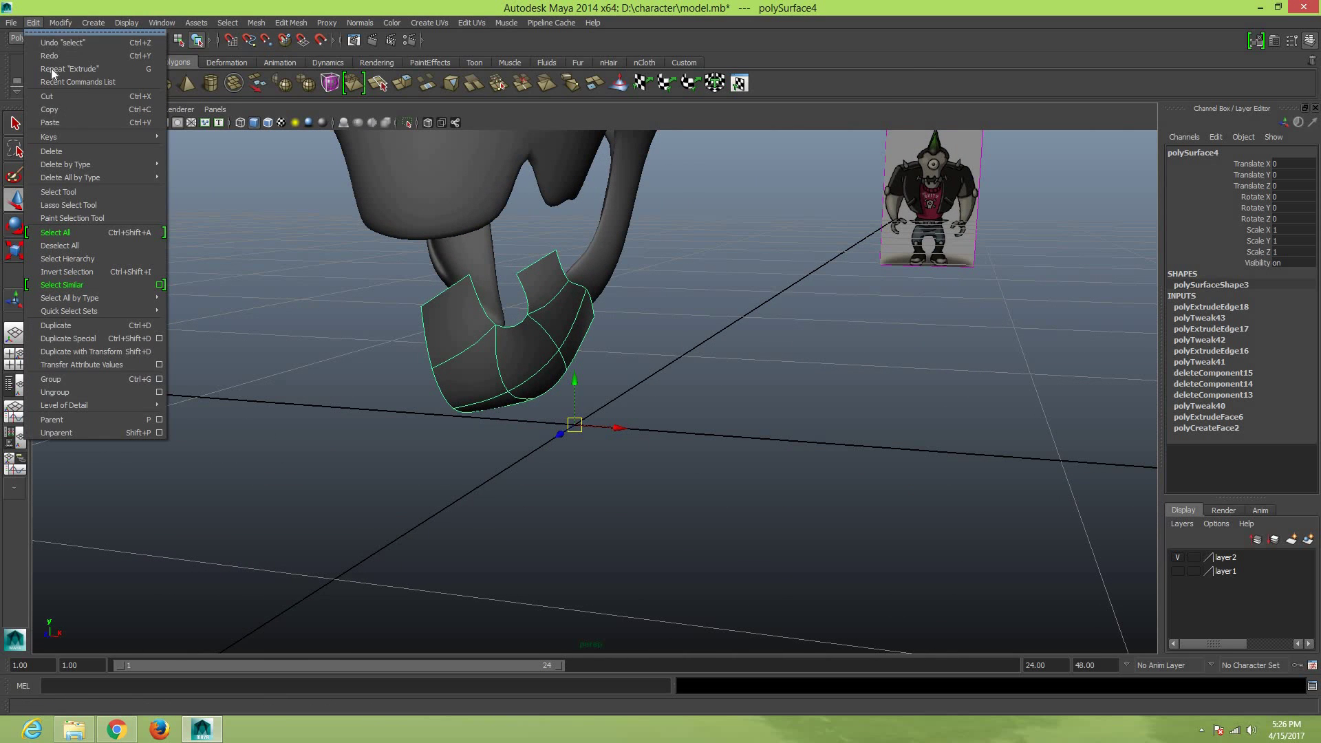
{"action": "left_click", "coordinate": [117, 337]}
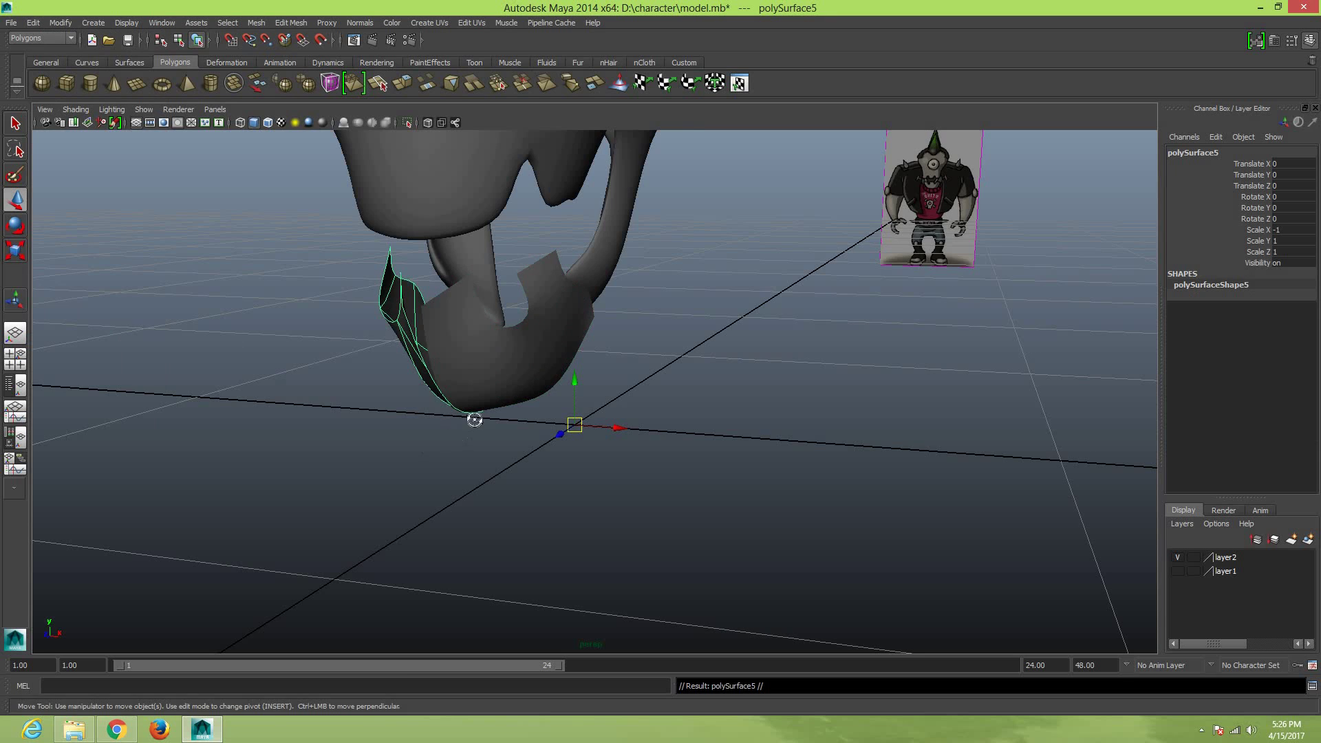
{"action": "left_click_drag", "start_coordinate": [474, 420], "coordinate": [440, 419], "text": "alt"}
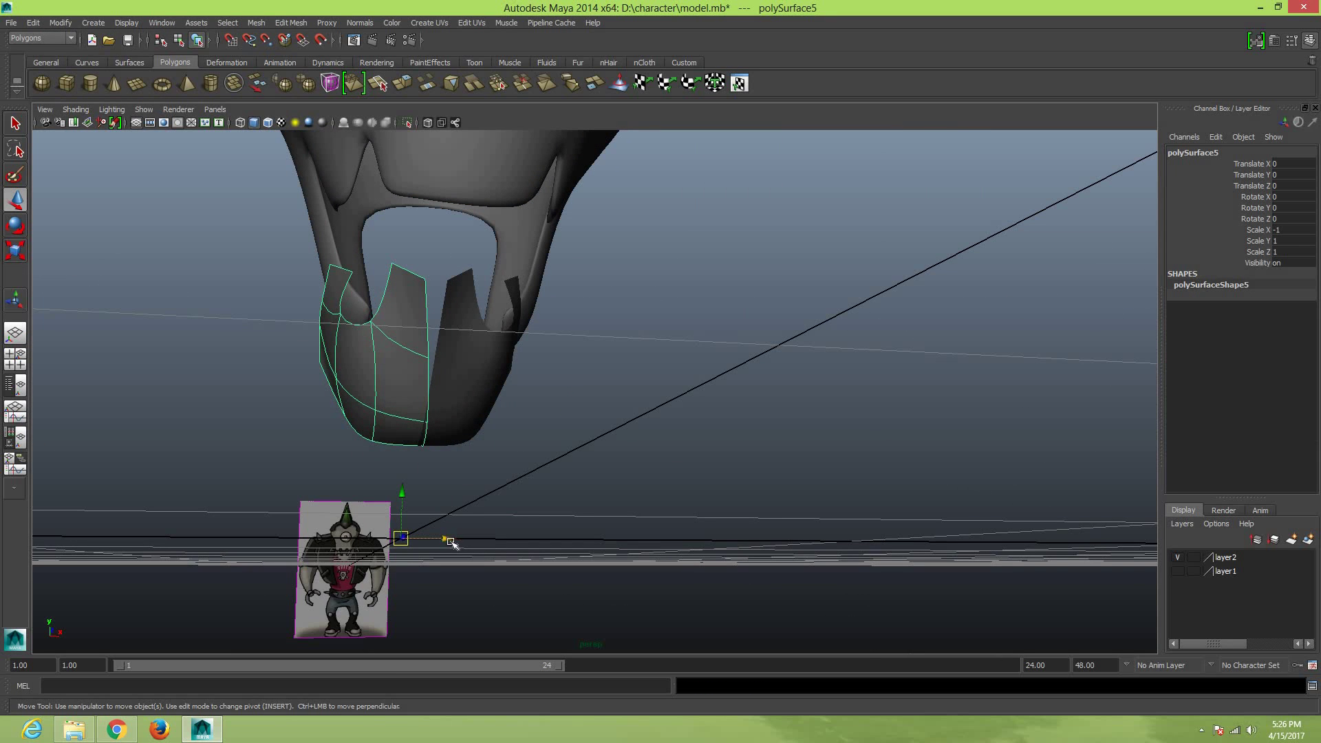
{"action": "left_click_drag", "start_coordinate": [445, 538], "coordinate": [438, 540]}
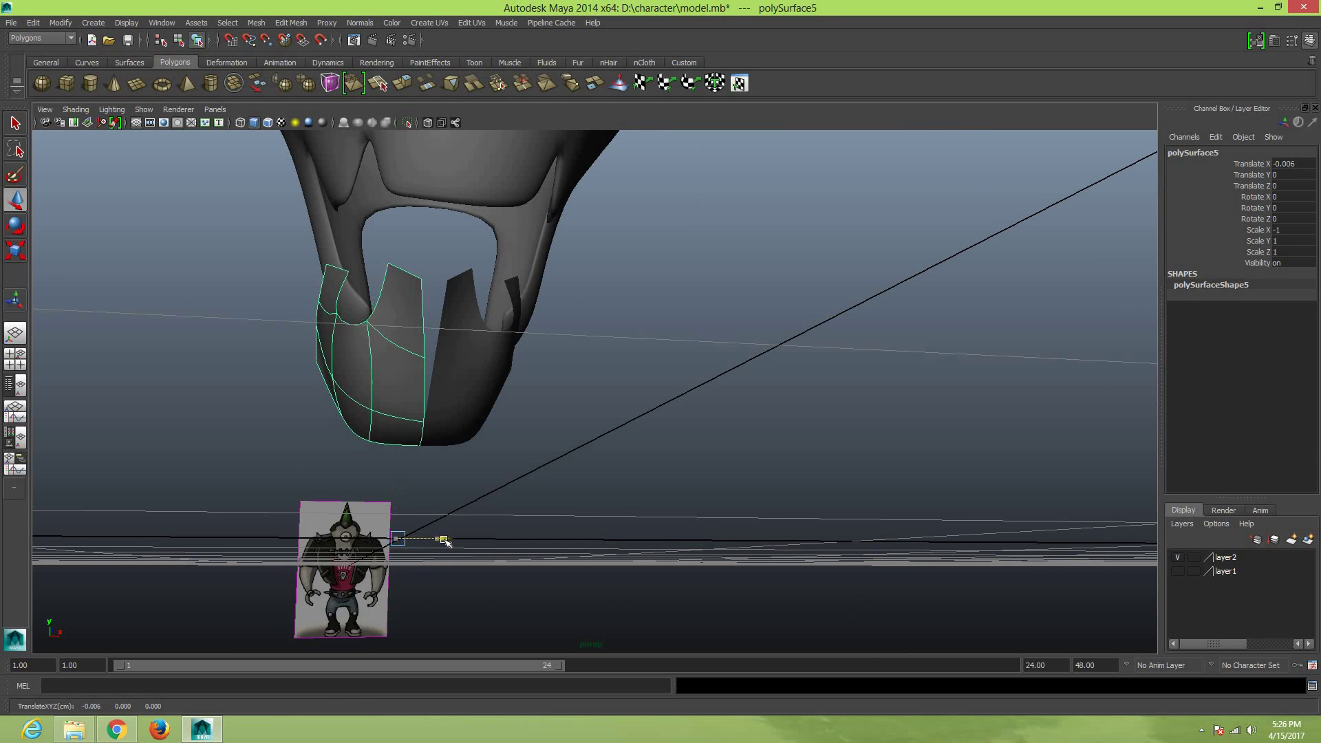
{"action": "mouse_move", "coordinate": [507, 477]}
{"action": "left_mouse_down", "text": "alt"}
{"action": "mouse_move", "coordinate": [476, 438]}
{"action": "mouse_move", "coordinate": [604, 472]}
{"action": "mouse_move", "coordinate": [456, 457]}
{"action": "left_mouse_up", "text": "alt"}
Combine the mirrored copy with the original half into polySurface6
{"action": "left_click", "coordinate": [489, 483], "text": "shift"}
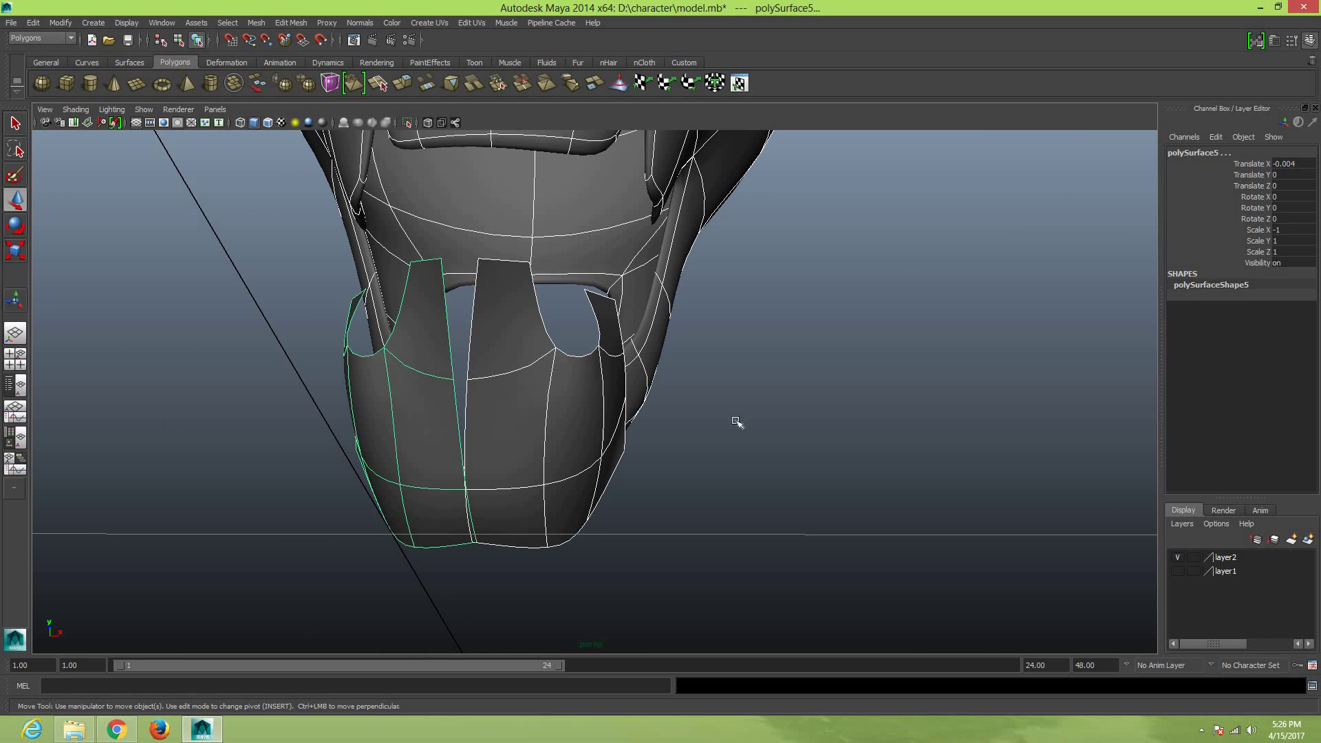
{"action": "left_click", "coordinate": [256, 22]}
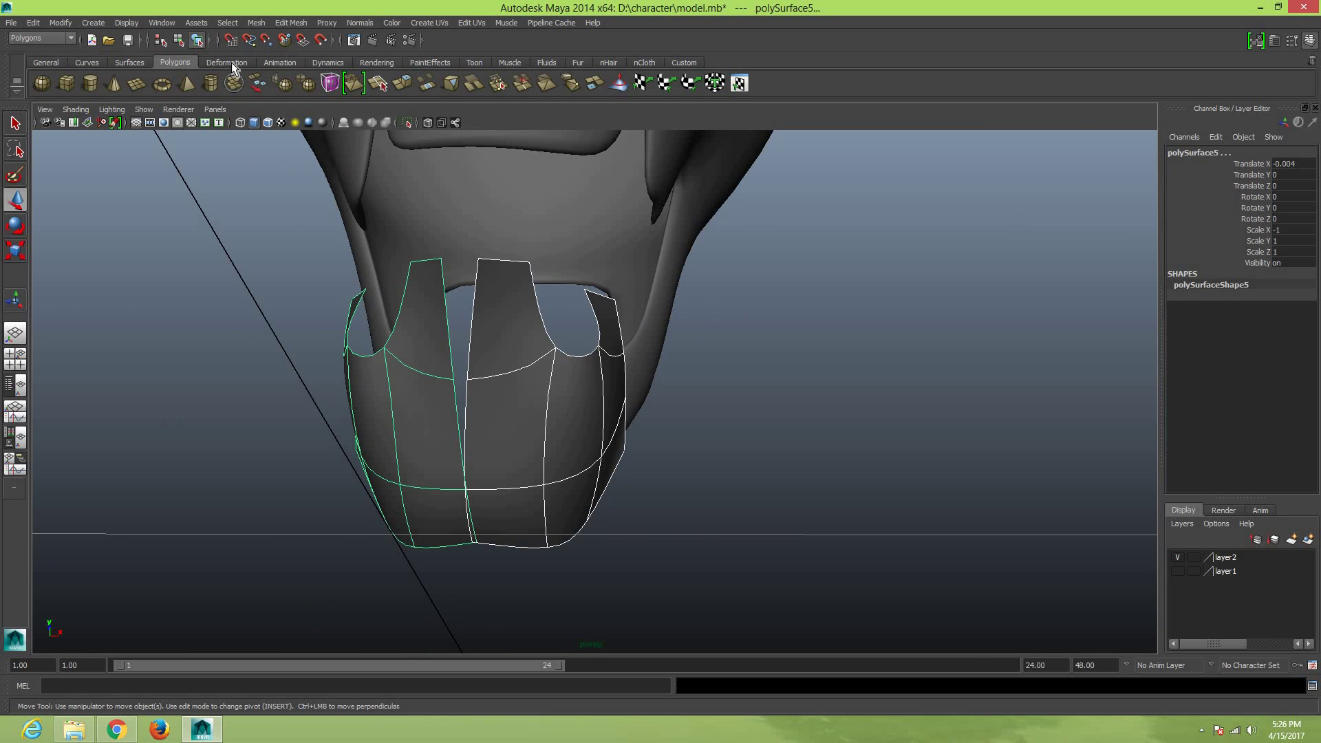
{"action": "left_click", "coordinate": [272, 36]}
Merge each pair of centre-seam vertices on the combined neck mesh
{"action": "right_click_drag", "start_coordinate": [461, 473], "coordinate": [436, 471]}
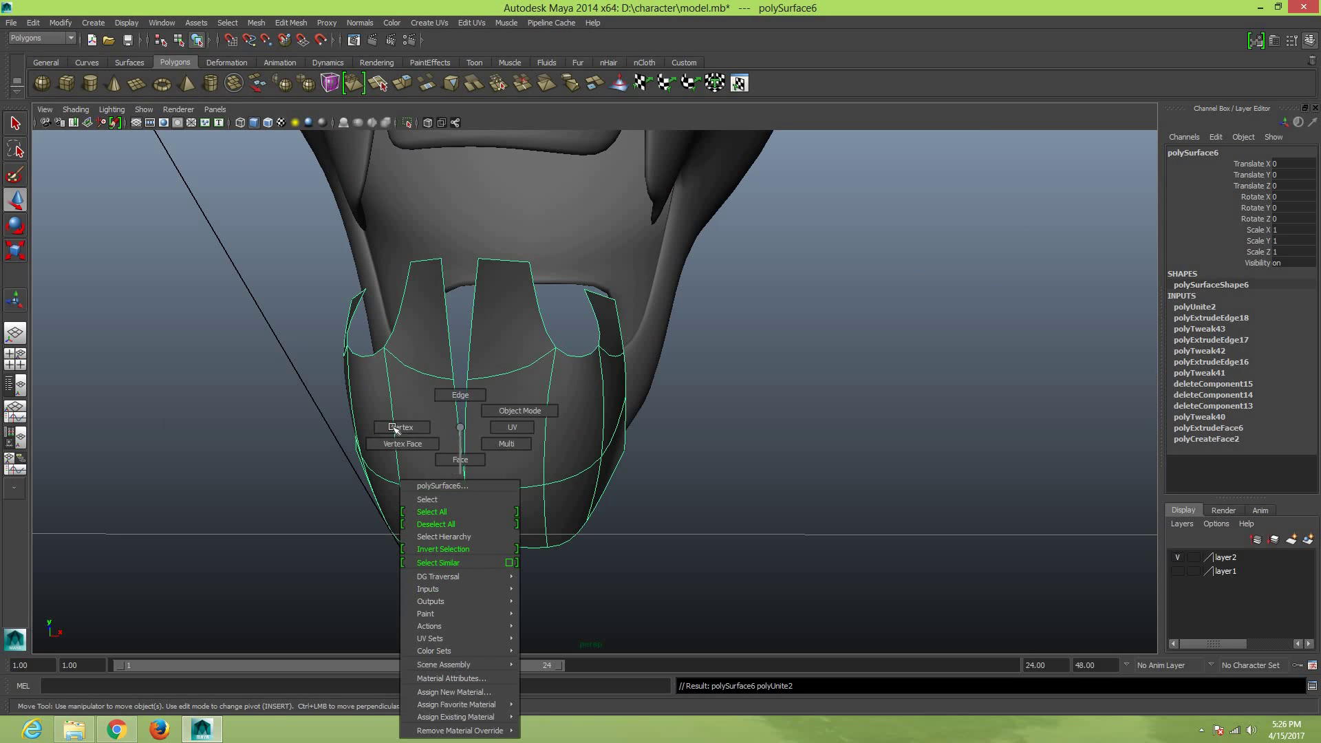
{"action": "left_click", "coordinate": [466, 489]}
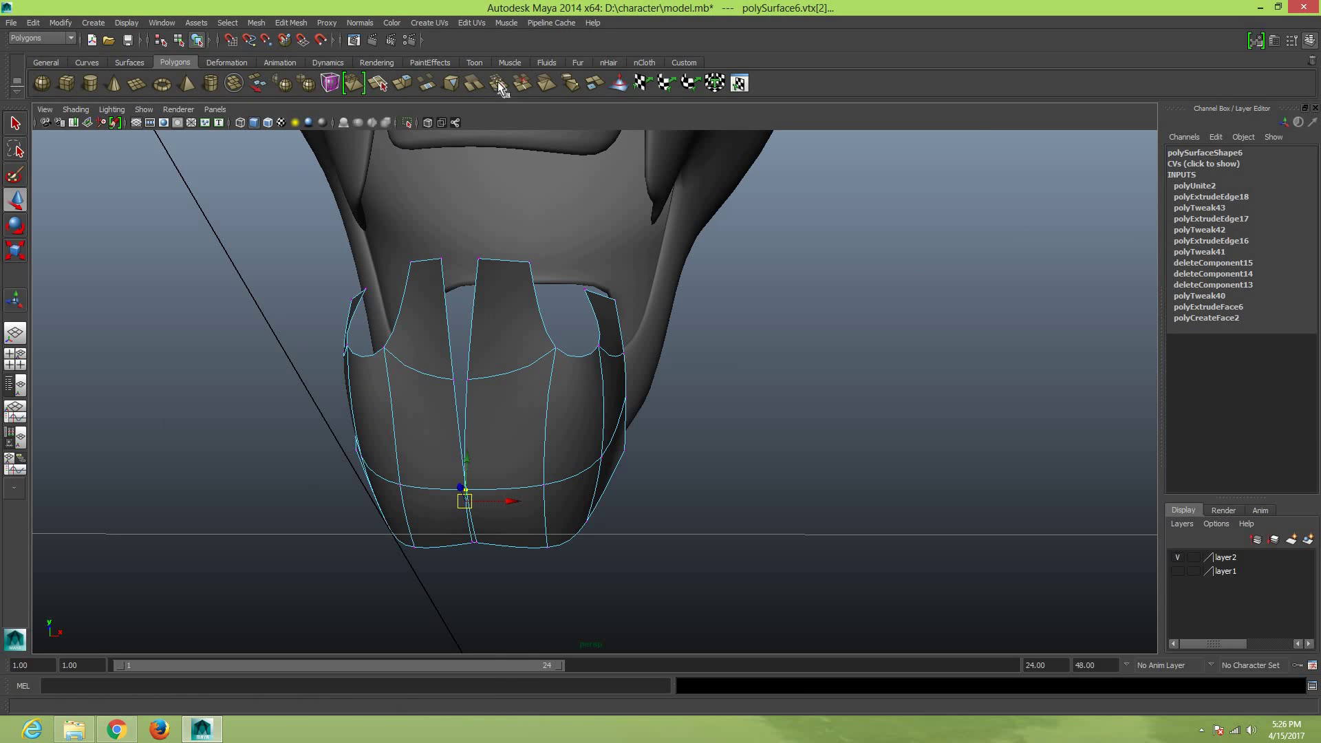
{"action": "right_click_drag", "start_coordinate": [473, 452], "coordinate": [481, 482], "text": "shift"}
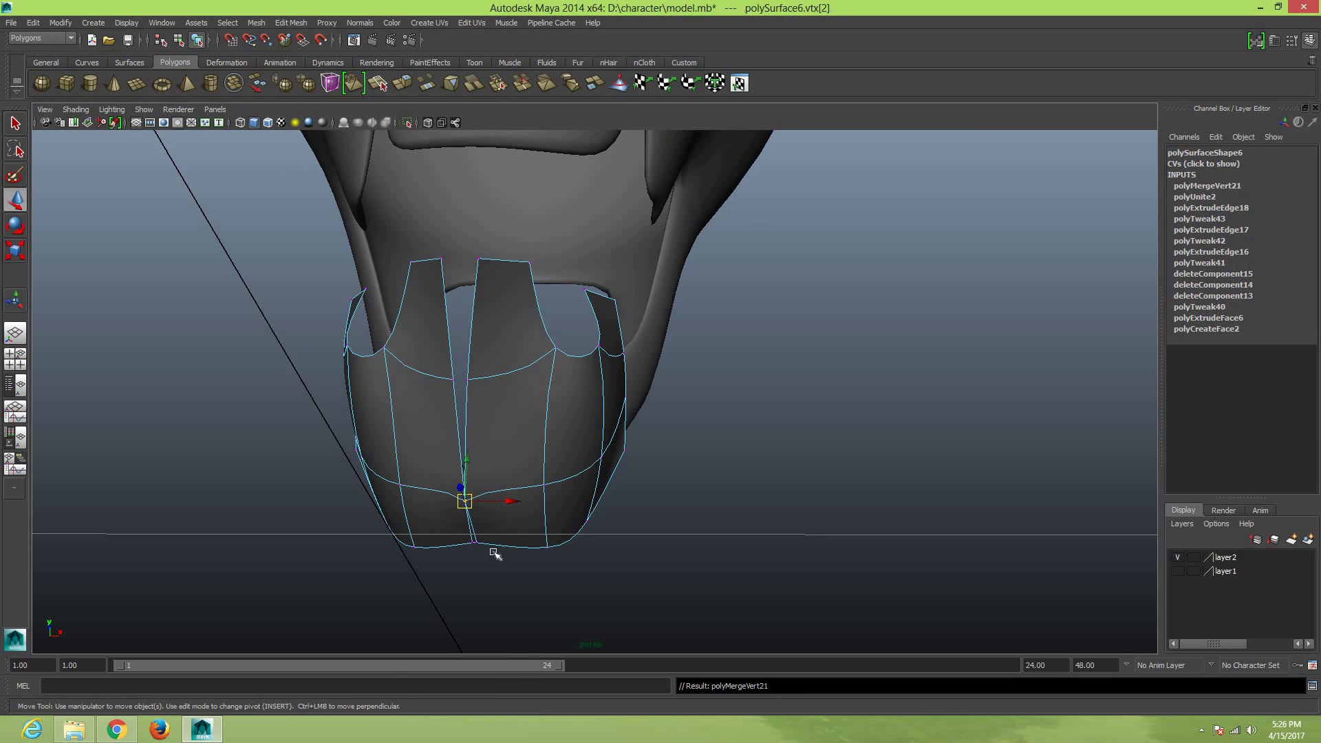
{"action": "left_click", "coordinate": [499, 82]}
{"action": "left_click_drag", "start_coordinate": [451, 364], "coordinate": [475, 392]}
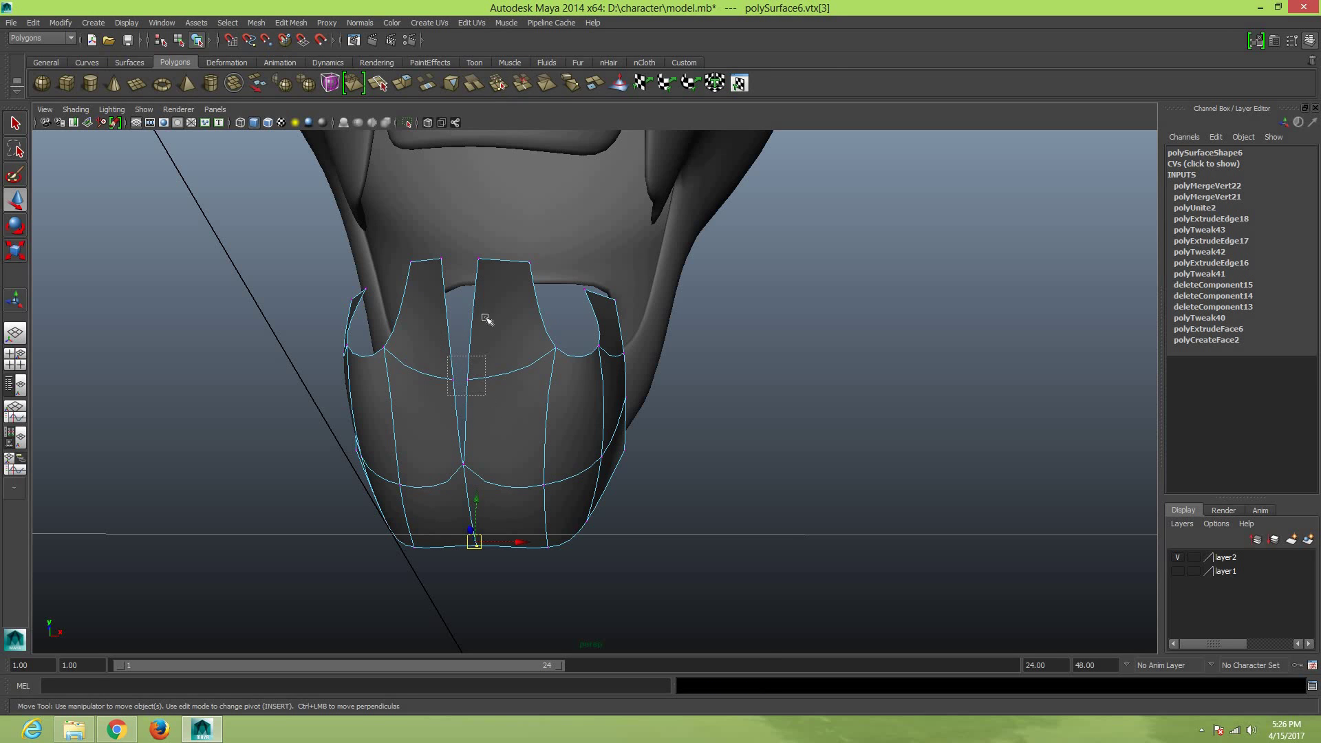
{"action": "left_click", "coordinate": [498, 83]}
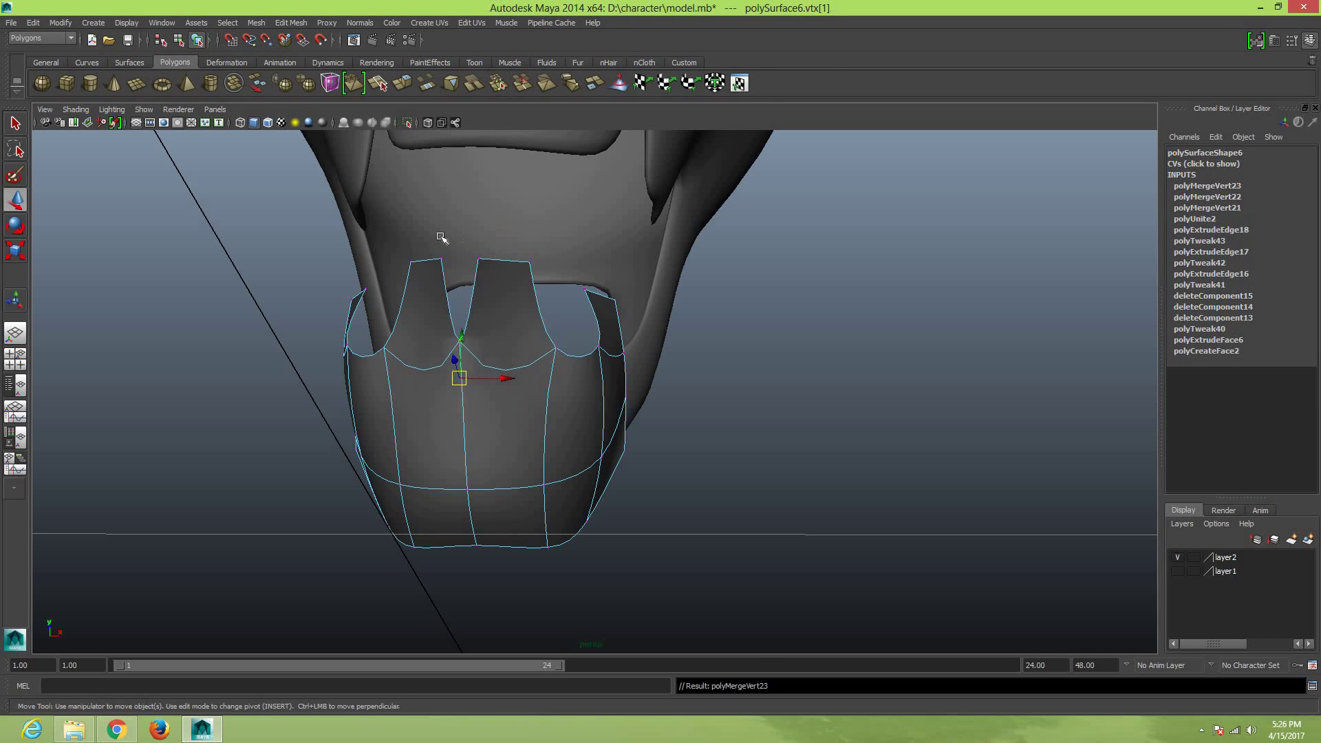
{"action": "left_click", "coordinate": [507, 84]}
Pull the front bottom vertex vtx[3] down in Y to round the edge
{"action": "right_click_drag", "start_coordinate": [536, 436], "coordinate": [642, 516]}
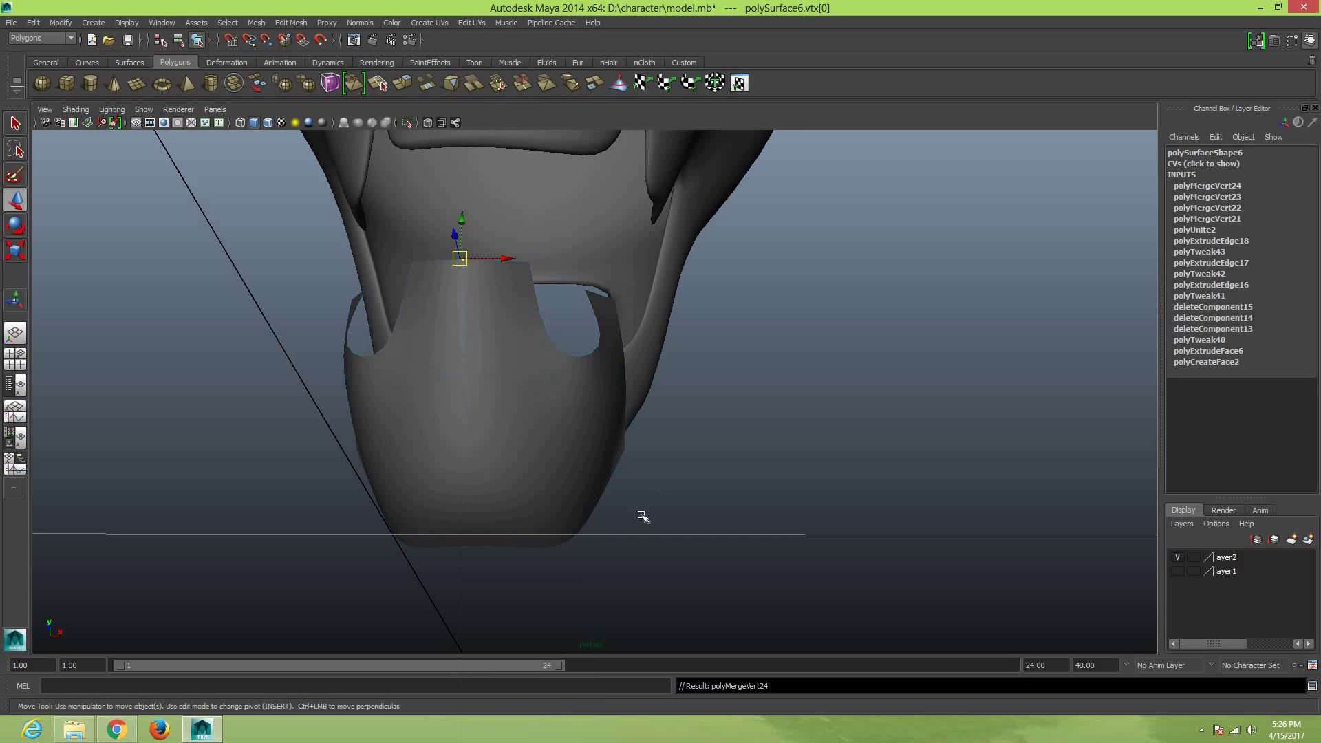
{"action": "left_click", "coordinate": [546, 482]}
{"action": "mouse_move", "coordinate": [549, 499]}
{"action": "left_mouse_down", "text": "alt"}
{"action": "mouse_move", "coordinate": [666, 378]}
{"action": "mouse_move", "coordinate": [488, 411]}
{"action": "left_mouse_up", "text": "alt"}
{"action": "right_click_drag", "start_coordinate": [489, 412], "coordinate": [422, 413]}
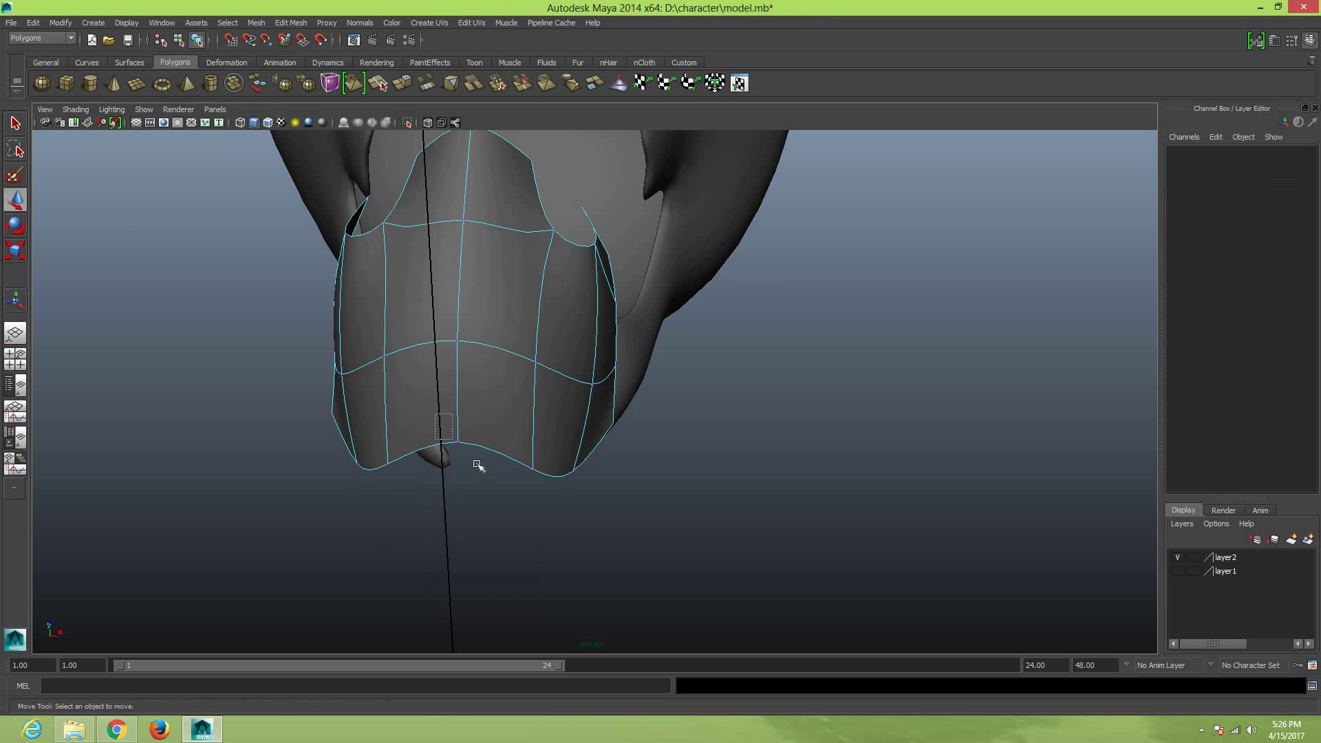
{"action": "left_click", "coordinate": [453, 416]}
{"action": "key", "text": "F8"}
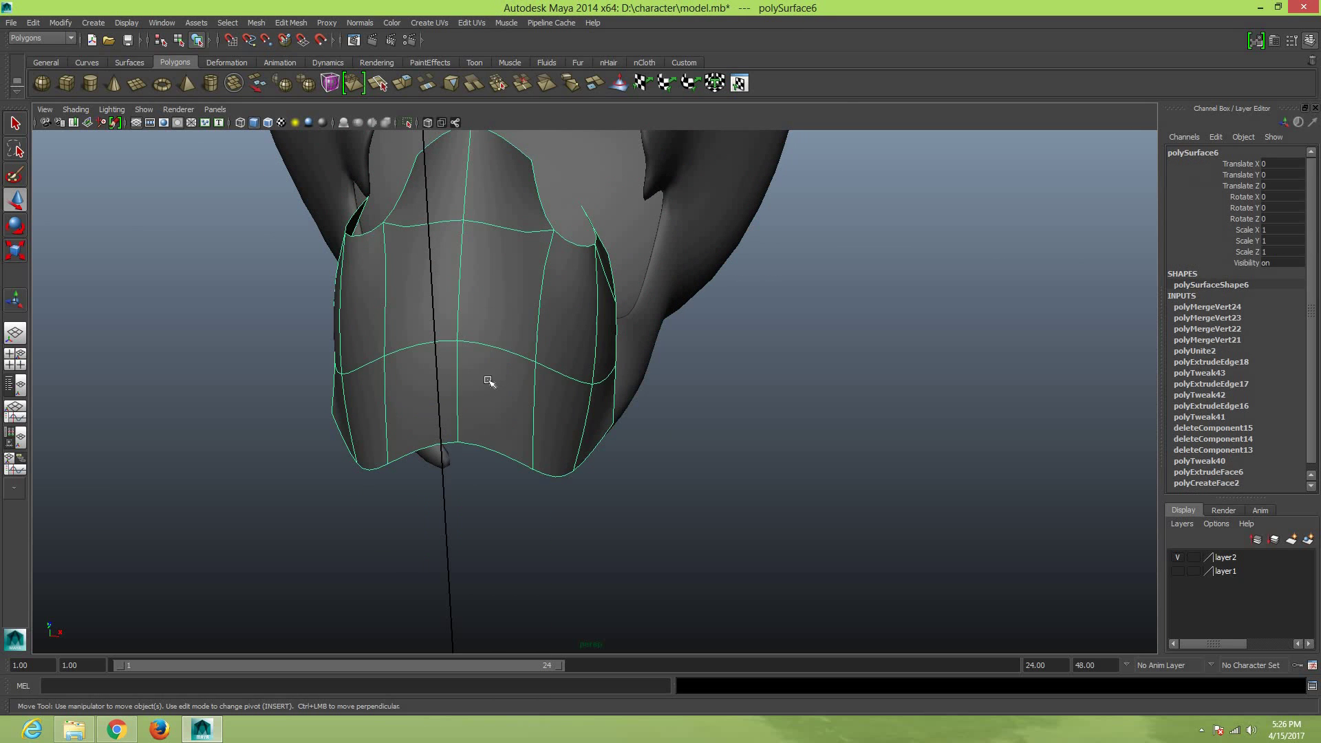
{"action": "key", "text": "F8"}
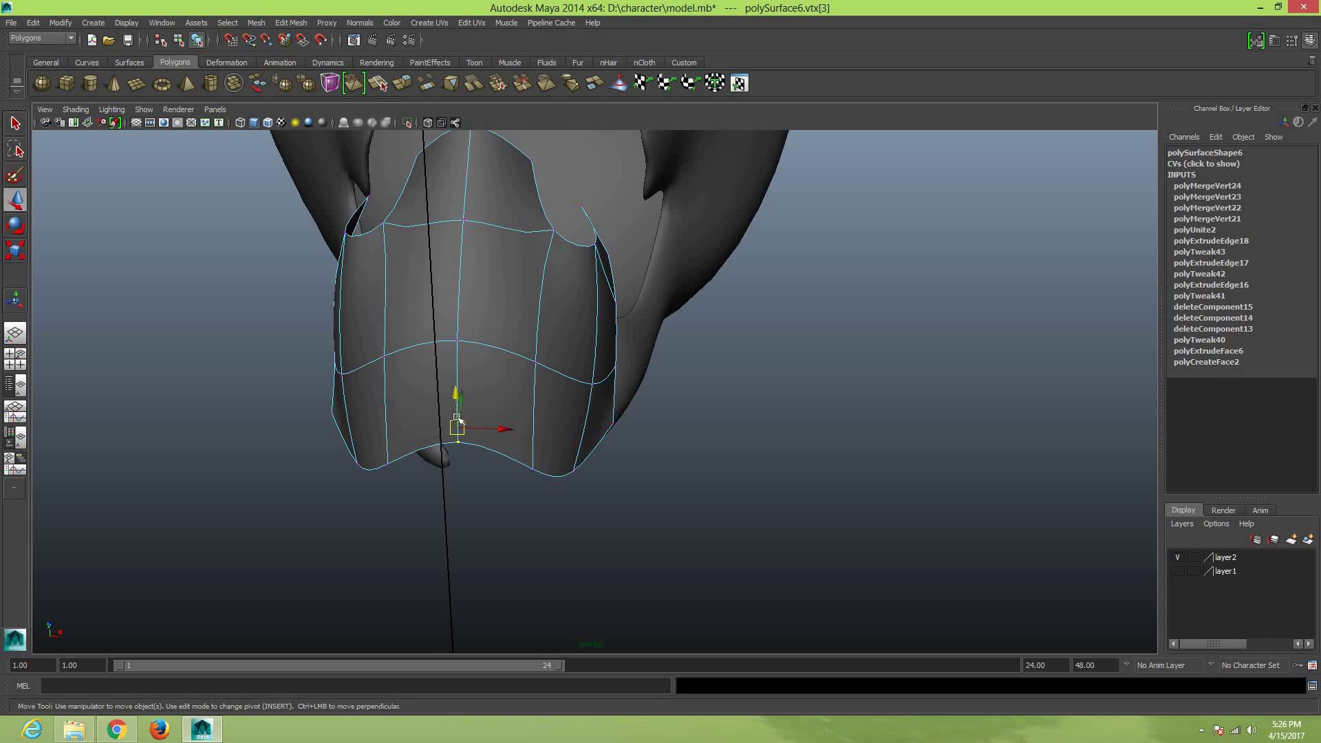
{"action": "left_click_drag", "start_coordinate": [457, 418], "coordinate": [456, 453]}
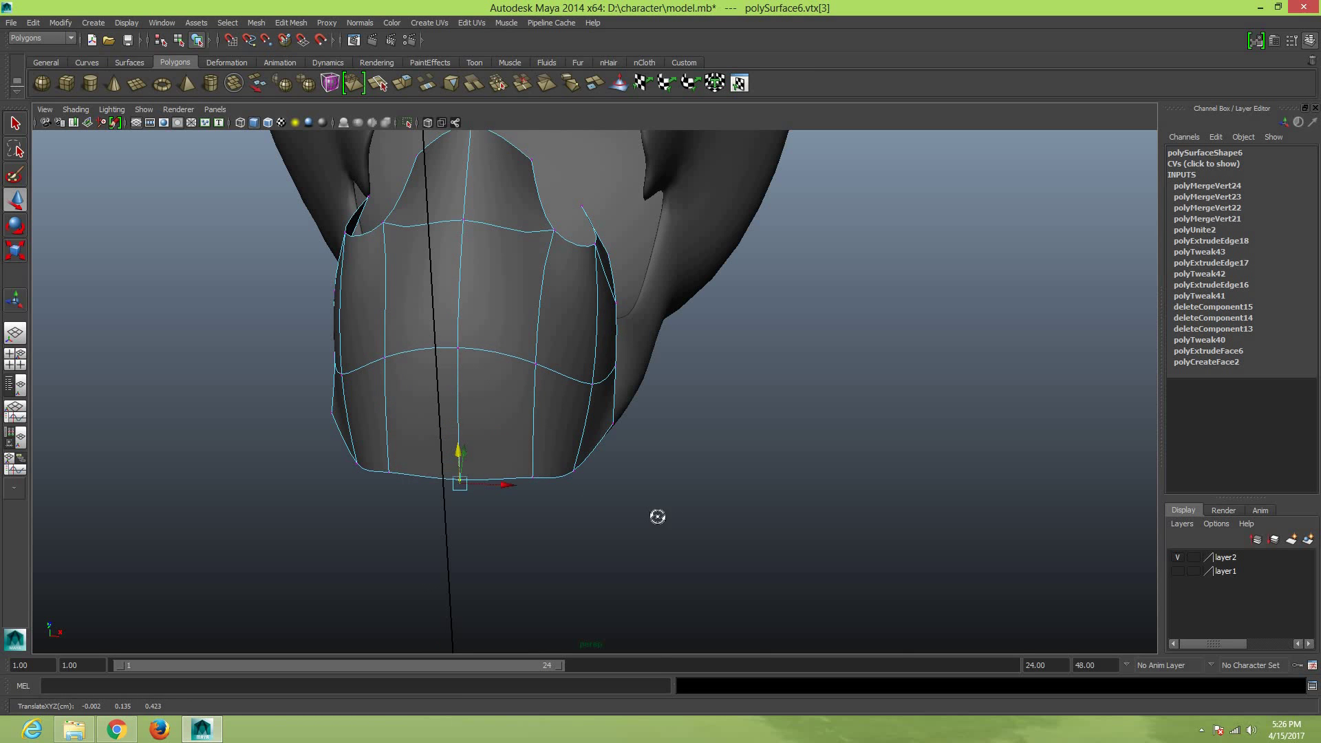
{"action": "mouse_move", "coordinate": [657, 517]}
{"action": "left_mouse_down", "text": "alt"}
{"action": "mouse_move", "coordinate": [542, 539]}
{"action": "mouse_move", "coordinate": [543, 580]}
{"action": "mouse_move", "coordinate": [633, 607]}
{"action": "mouse_move", "coordinate": [769, 548]}
{"action": "mouse_move", "coordinate": [654, 528]}
{"action": "mouse_move", "coordinate": [678, 504]}
{"action": "mouse_move", "coordinate": [734, 575]}
{"action": "mouse_move", "coordinate": [623, 530]}
{"action": "left_mouse_up", "text": "alt"}
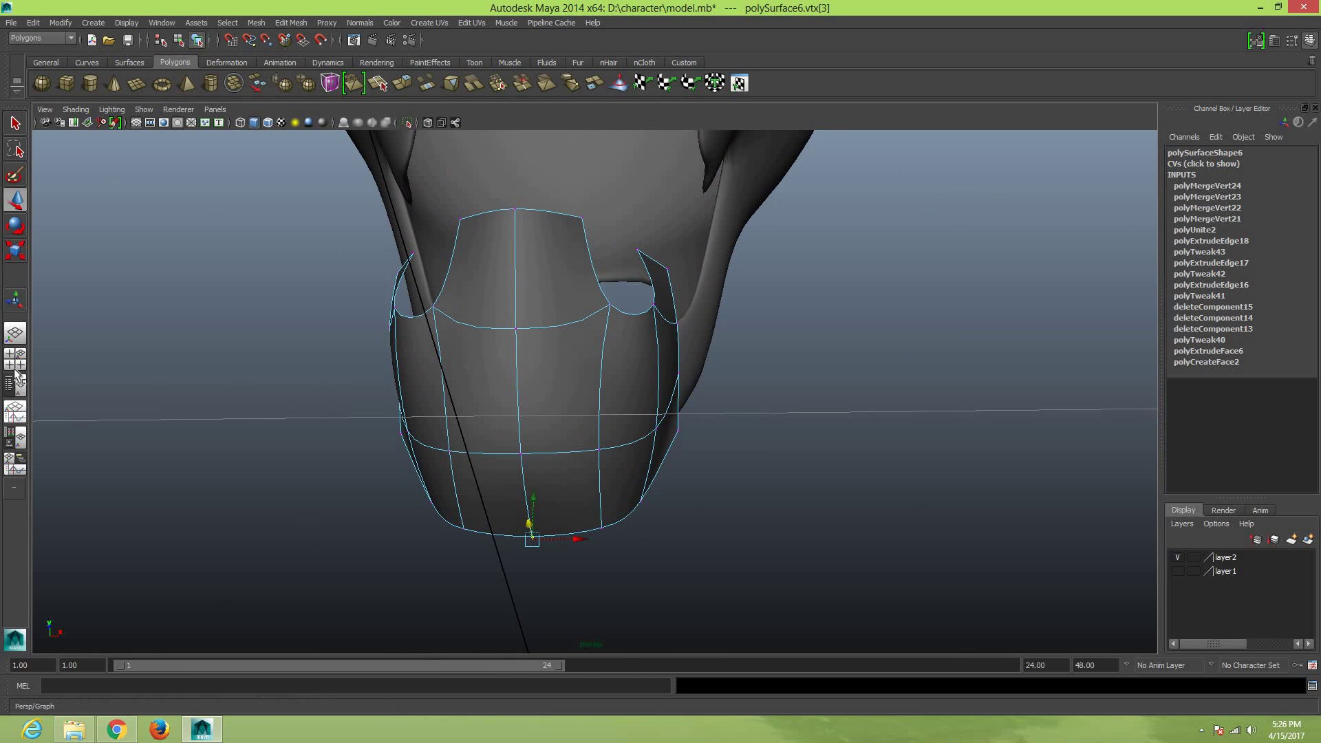
Switch to the four-view layout and move vtx[13] along X to match the front reference
{"action": "left_click", "coordinate": [17, 360]}
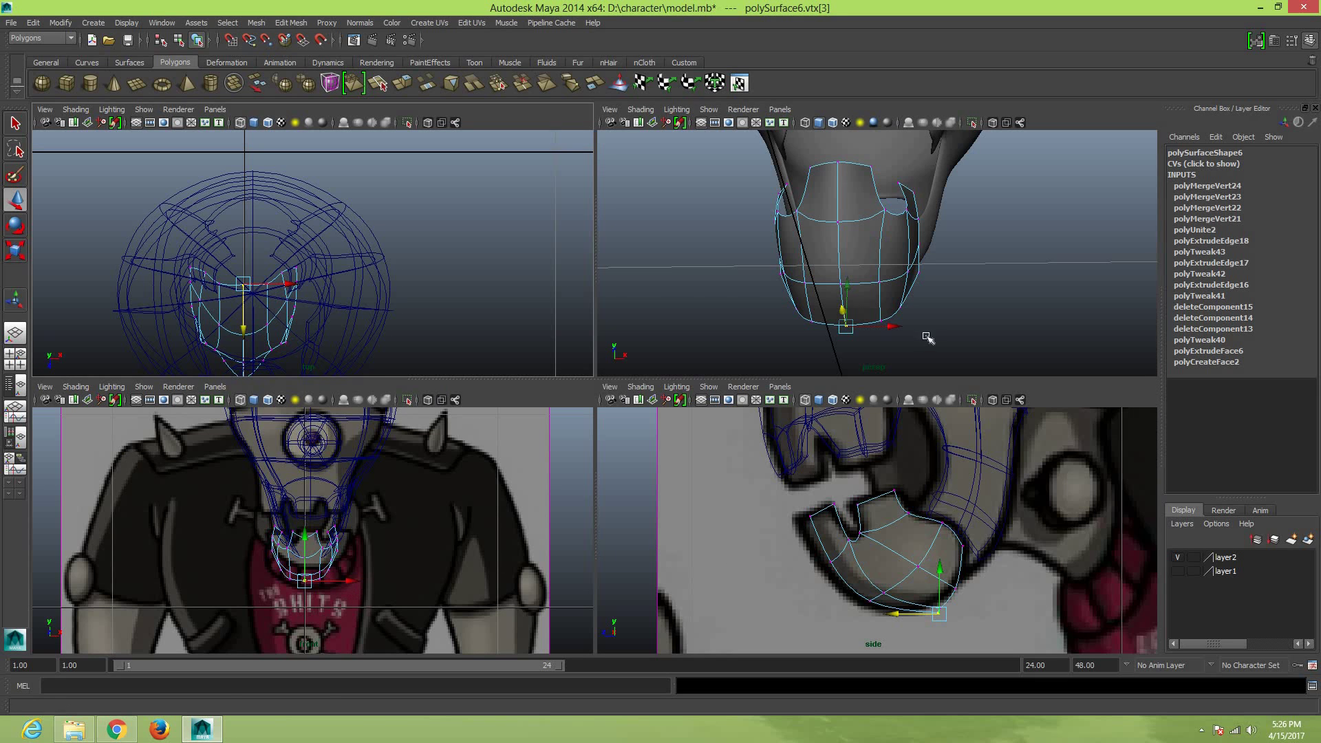
{"action": "left_click_drag", "start_coordinate": [948, 275], "coordinate": [950, 268], "text": "alt"}
{"action": "left_click", "coordinate": [944, 251]}
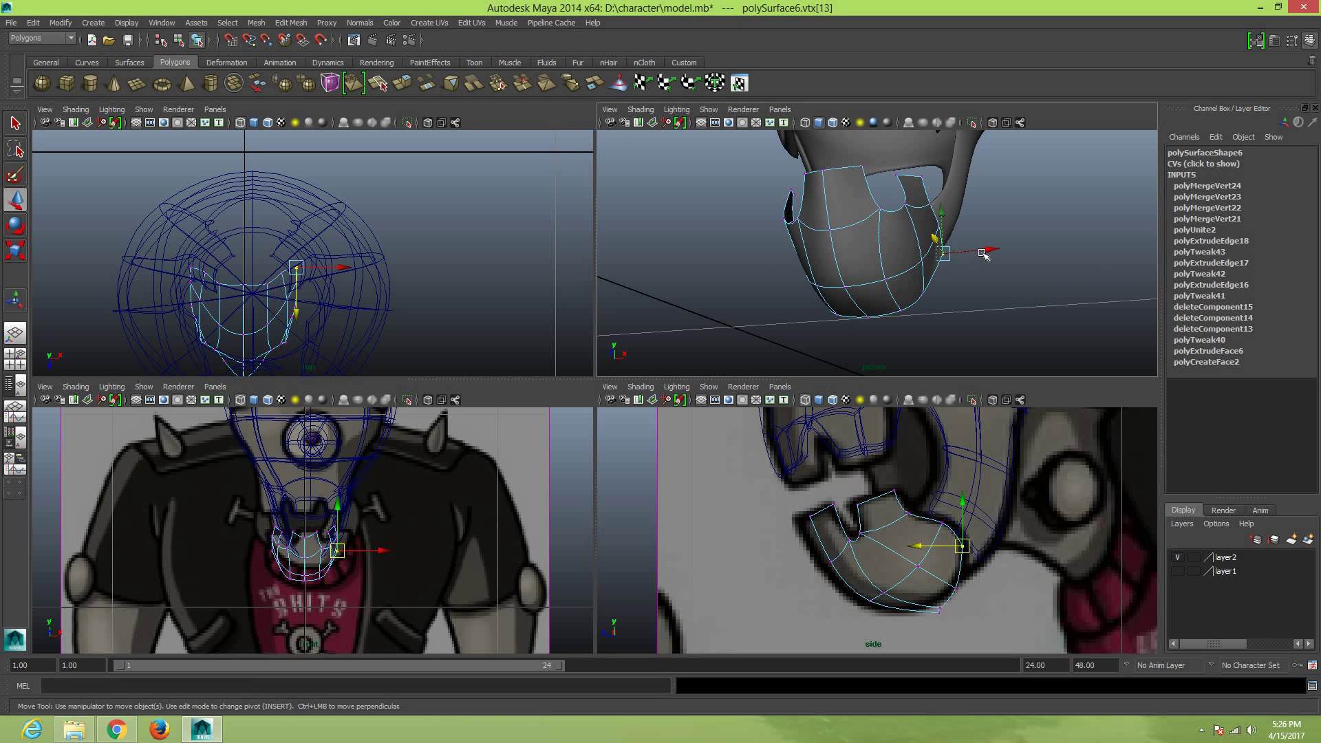
{"action": "left_click", "coordinate": [987, 252]}
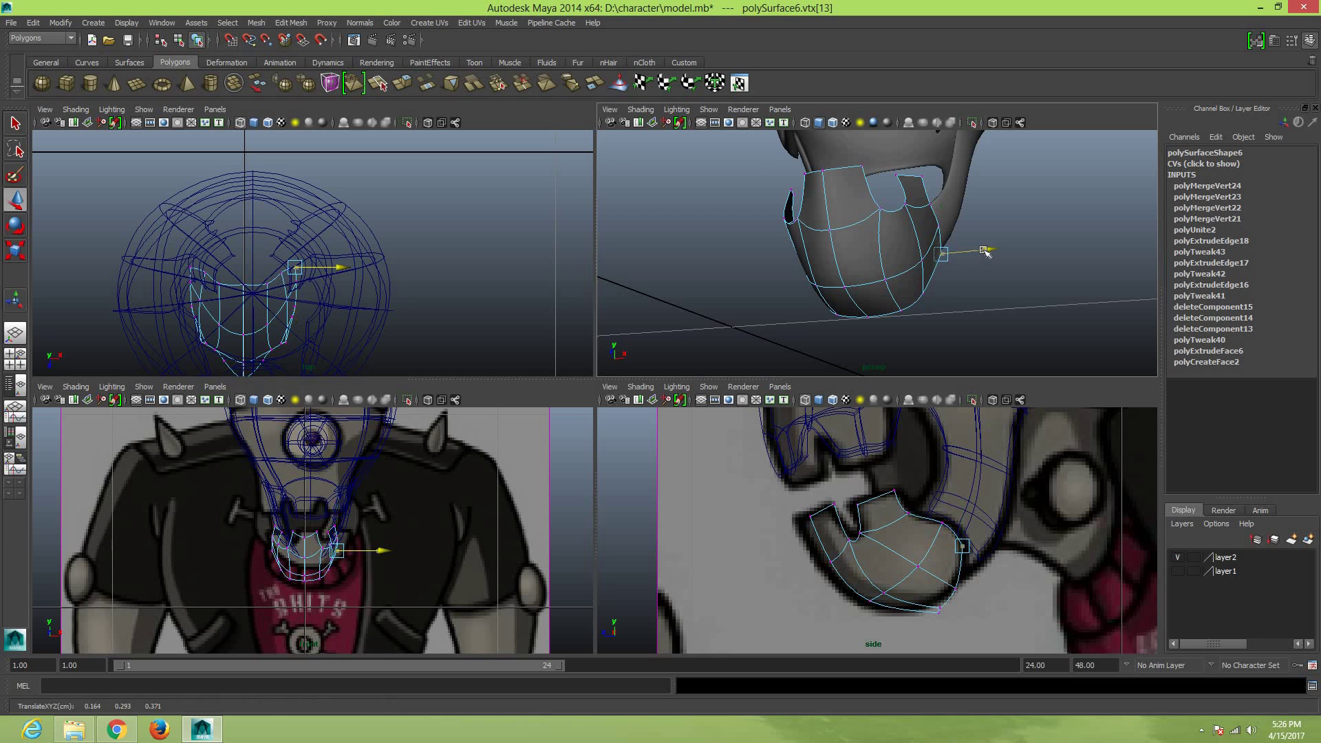
{"action": "left_click", "coordinate": [269, 538]}
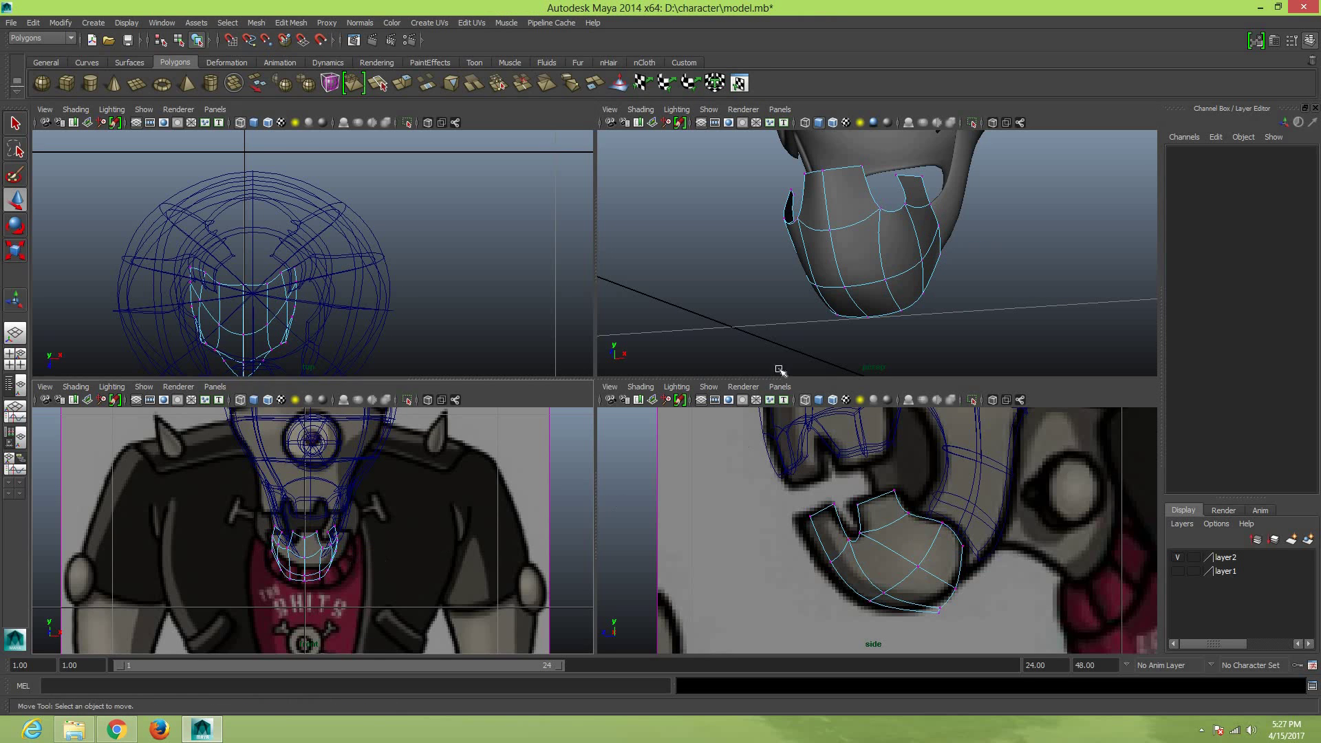
Move vtx[25] to match the side reference and maximize the perspective view
{"action": "mouse_move", "coordinate": [780, 371]}
{"action": "left_mouse_down", "text": "alt"}
{"action": "mouse_move", "coordinate": [711, 232]}
{"action": "mouse_move", "coordinate": [726, 224]}
{"action": "left_mouse_up", "text": "alt"}
{"action": "left_click", "coordinate": [716, 222]}
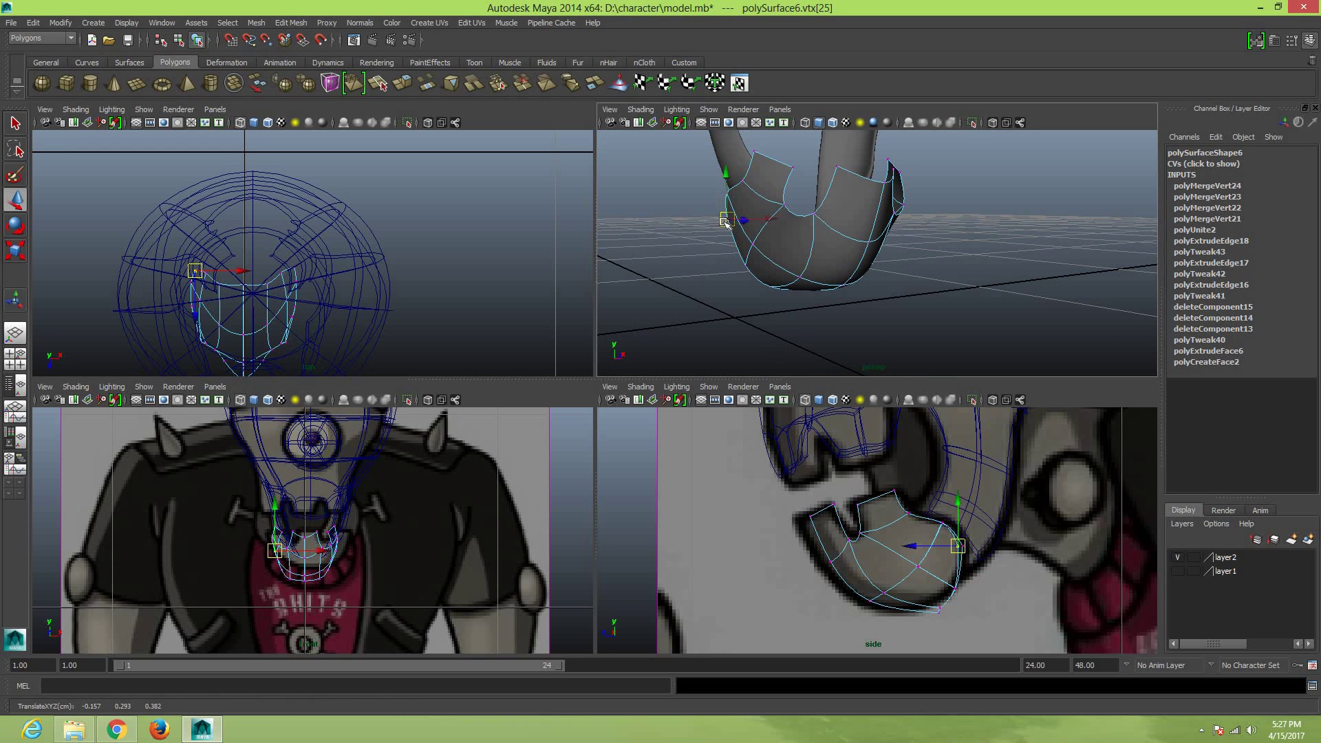
{"action": "left_click_drag", "start_coordinate": [905, 296], "coordinate": [860, 289], "text": "alt"}
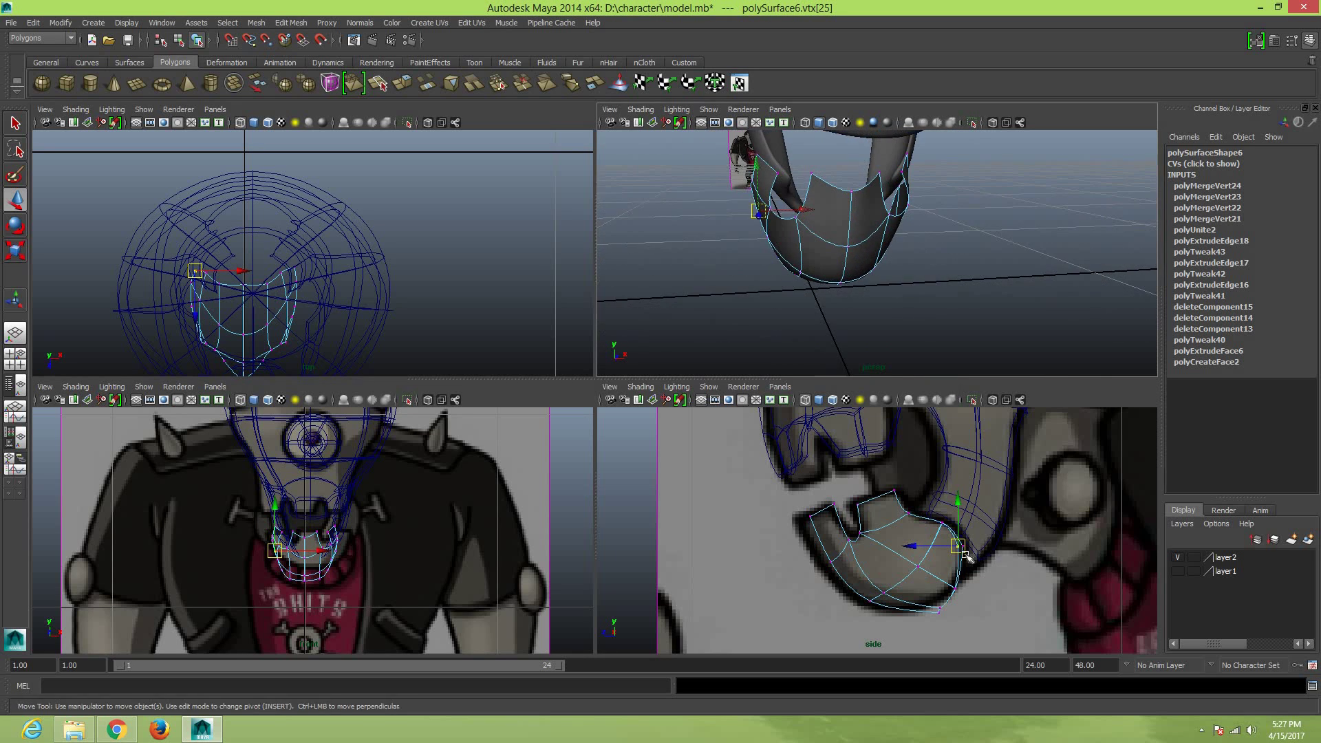
{"action": "left_click_drag", "start_coordinate": [955, 547], "coordinate": [967, 556]}
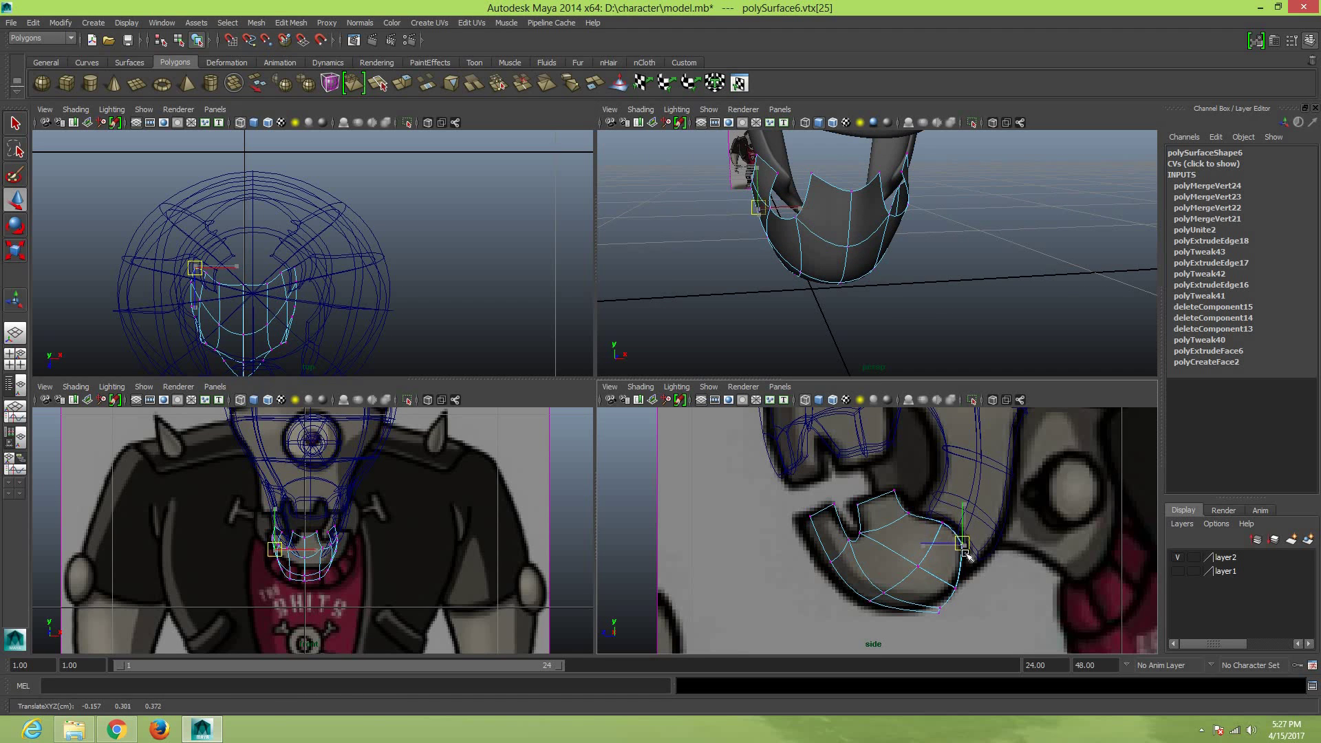
{"action": "mouse_move", "coordinate": [930, 353]}
{"action": "left_mouse_down", "text": "alt"}
{"action": "mouse_move", "coordinate": [849, 294]}
{"action": "mouse_move", "coordinate": [861, 291]}
{"action": "left_mouse_up", "text": "alt"}
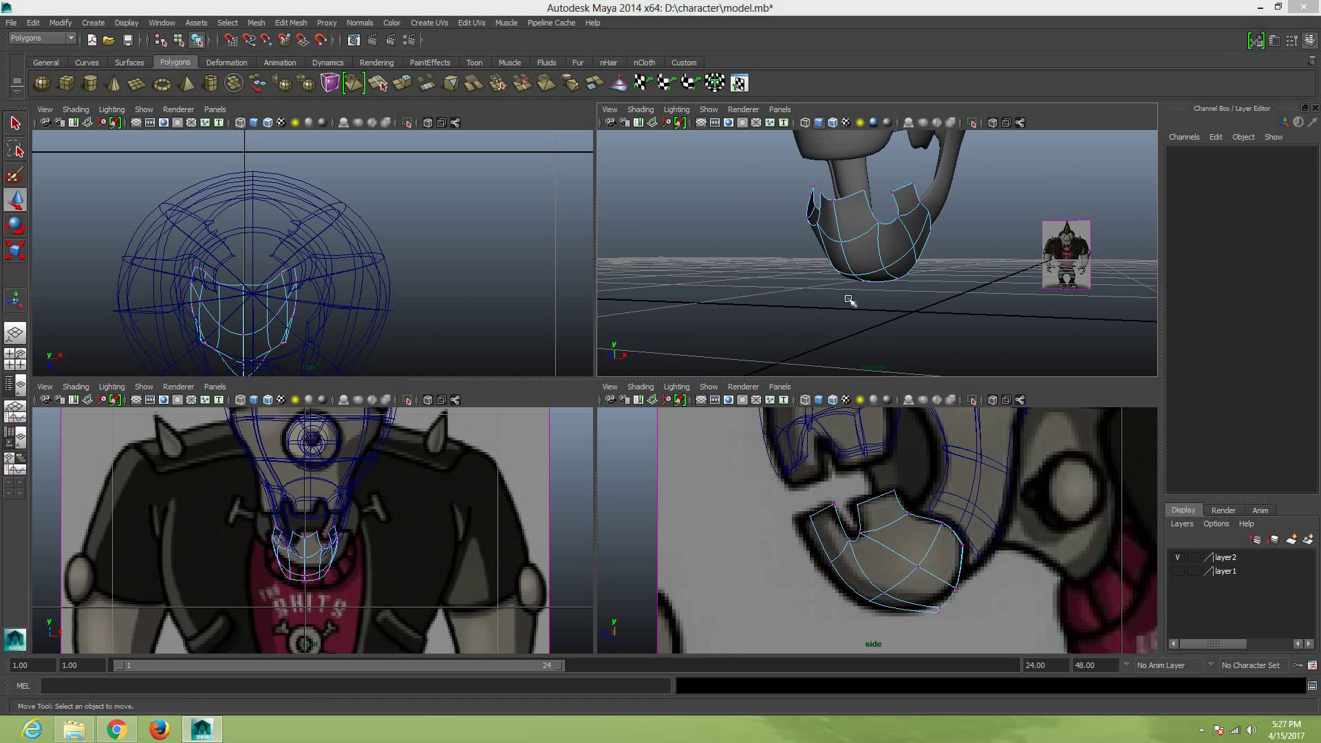
{"action": "key", "text": "space"}
Select an edge loop on the jaw and nudge it slightly
{"action": "right_click_drag", "start_coordinate": [527, 351], "coordinate": [530, 383]}
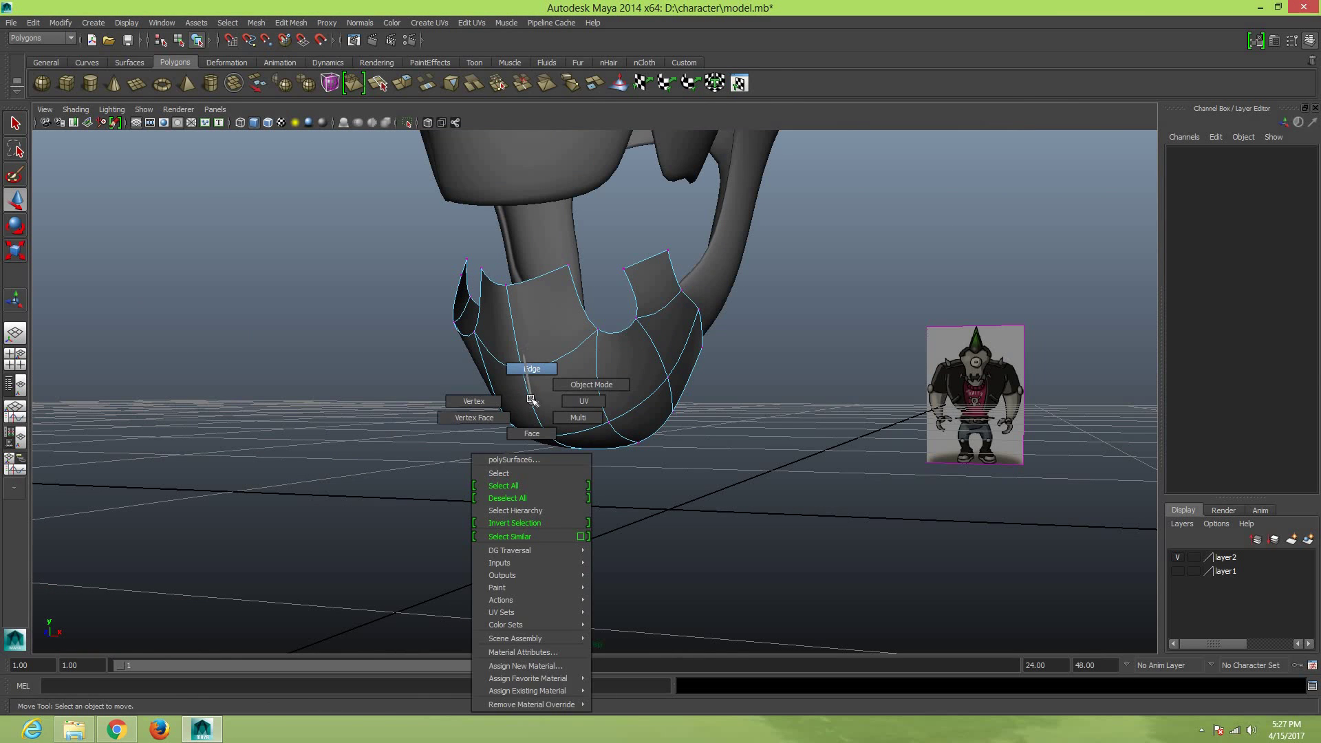
{"action": "double_click", "coordinate": [536, 415]}
{"action": "left_click_drag", "start_coordinate": [550, 382], "coordinate": [556, 377]}
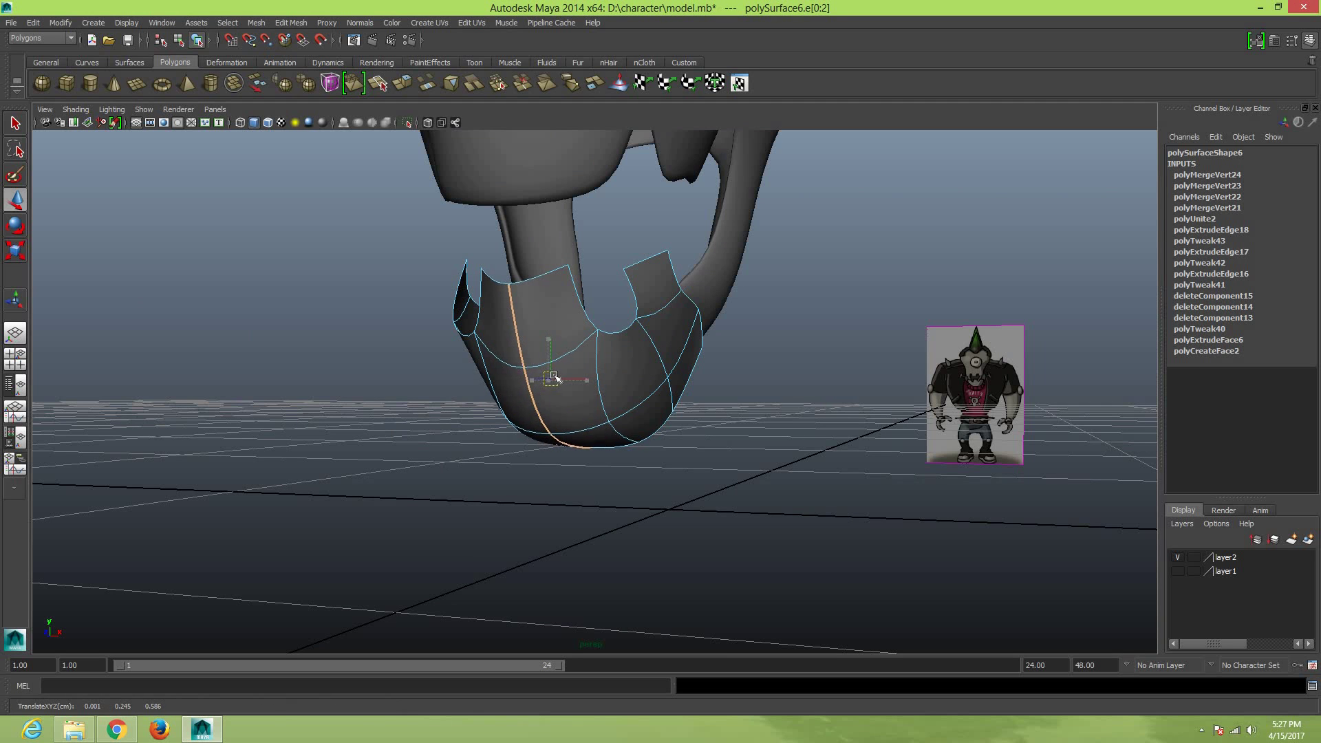
Select a bottom-rim vertex of the jaw mesh
{"action": "left_click_drag", "start_coordinate": [533, 444], "coordinate": [561, 502], "text": "alt"}
{"action": "right_click_drag", "start_coordinate": [566, 485], "coordinate": [597, 509]}
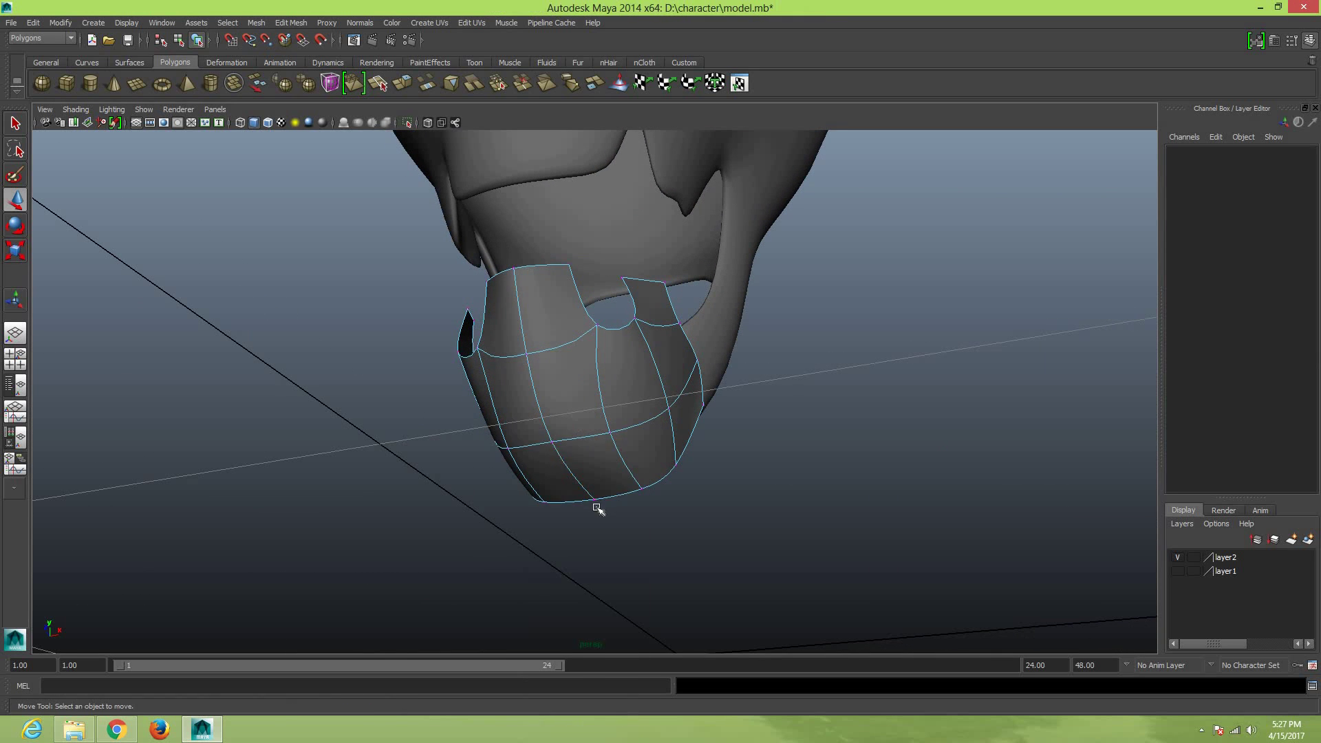
{"action": "left_click", "coordinate": [594, 500]}
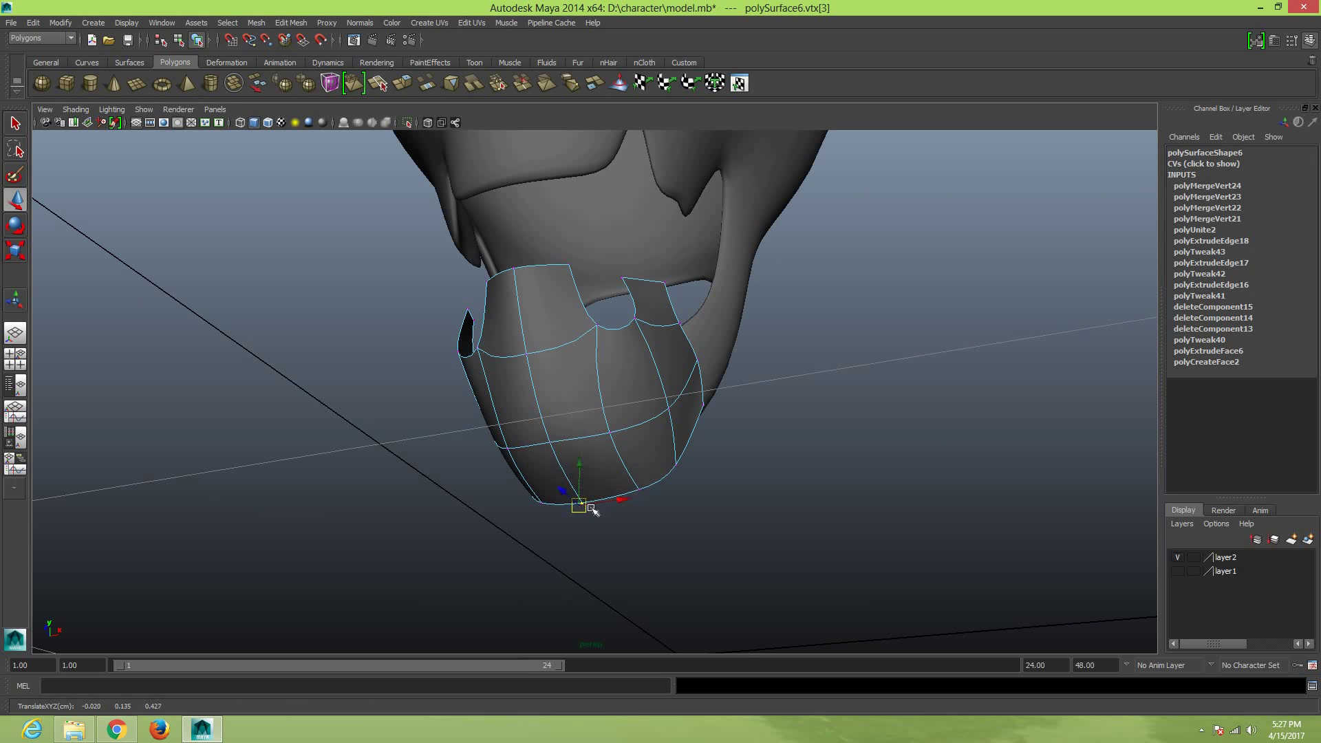
{"action": "mouse_move", "coordinate": [623, 546]}
{"action": "left_mouse_down", "text": "alt"}
{"action": "mouse_move", "coordinate": [554, 368]}
{"action": "mouse_move", "coordinate": [507, 348]}
{"action": "left_mouse_up", "text": "alt"}
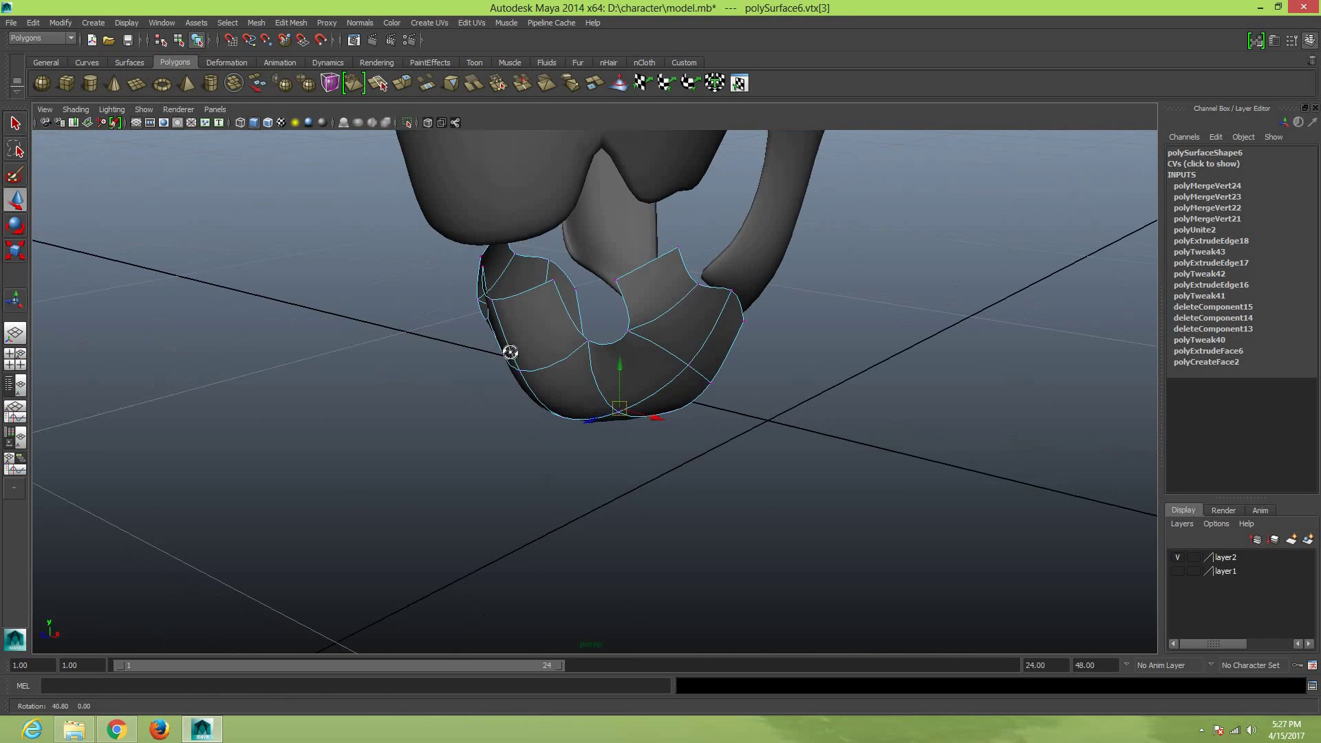
{"action": "left_click", "coordinate": [302, 23]}
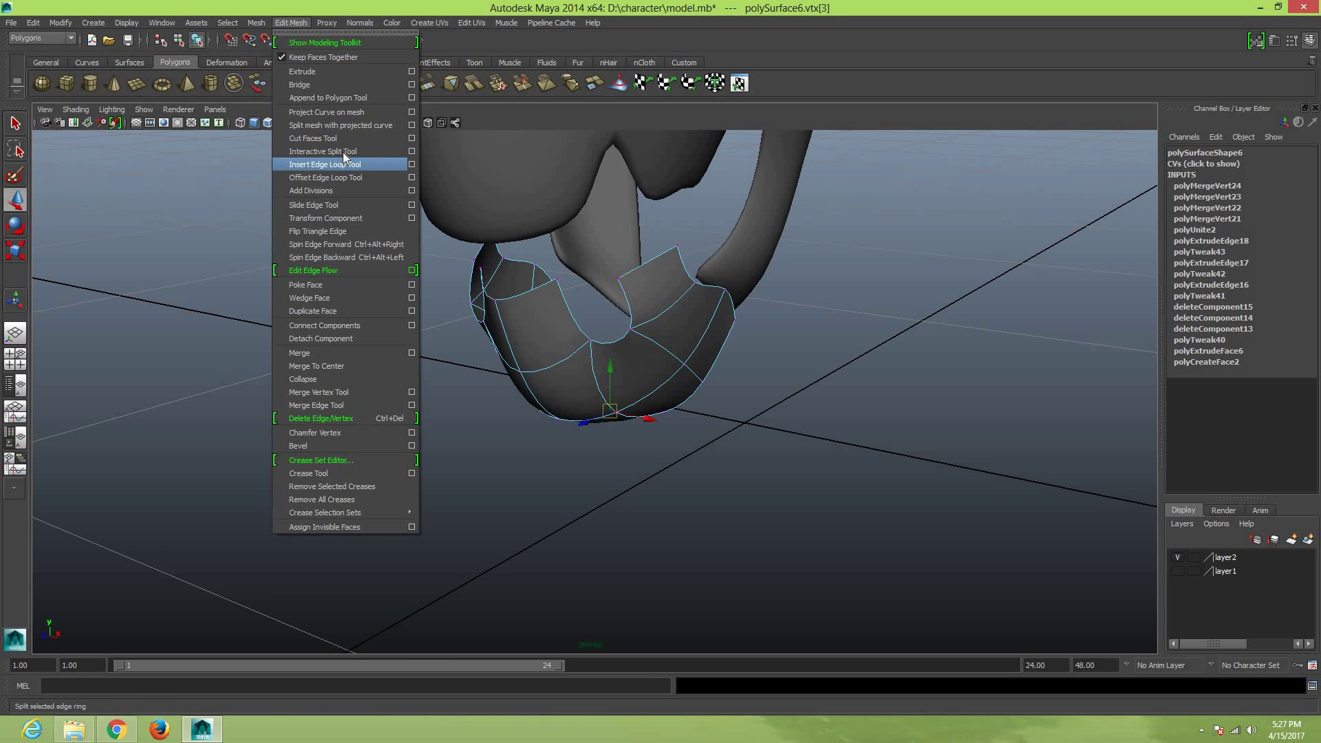
Insert an edge loop on one side of the jaw and slide it slightly left
{"action": "left_click", "coordinate": [342, 151]}
{"action": "key", "text": "w"}
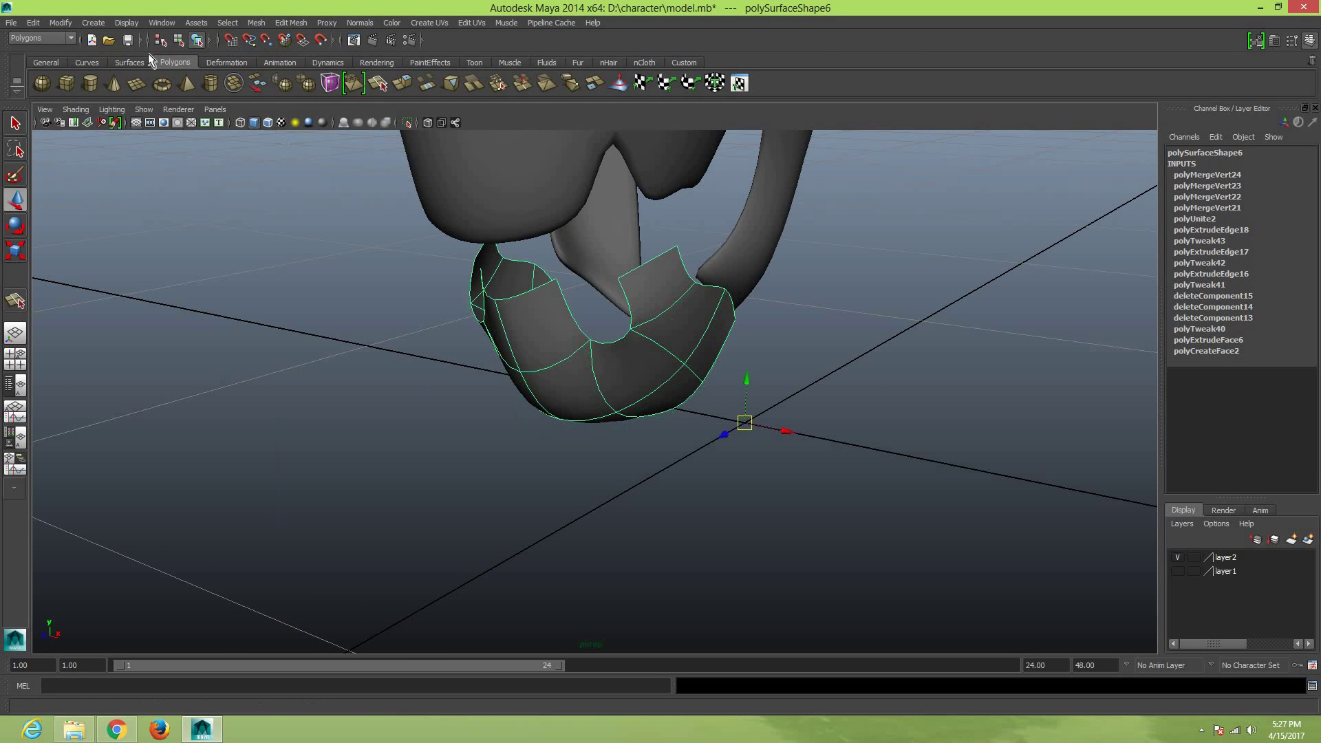
{"action": "left_click", "coordinate": [256, 23]}
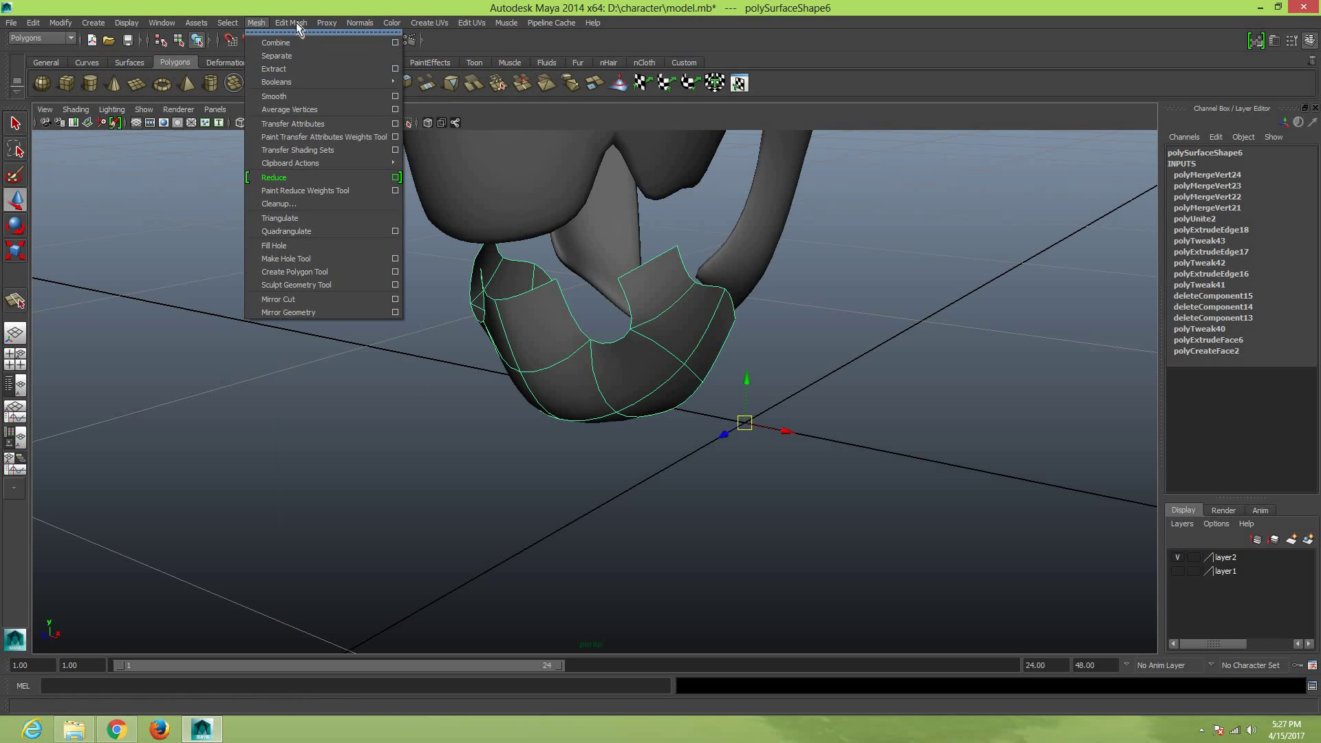
{"action": "mouse_move", "coordinate": [290, 22]}
{"action": "left_click", "coordinate": [348, 165]}
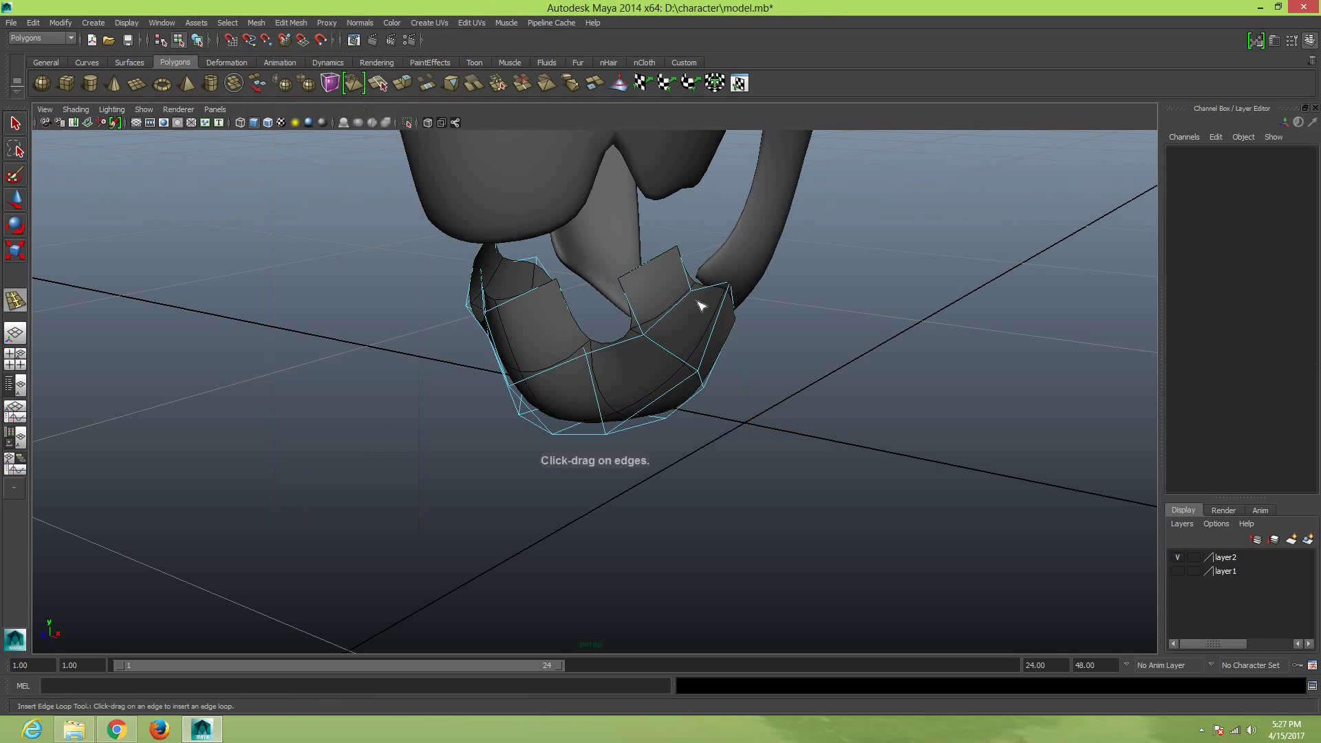
{"action": "left_click", "coordinate": [673, 310]}
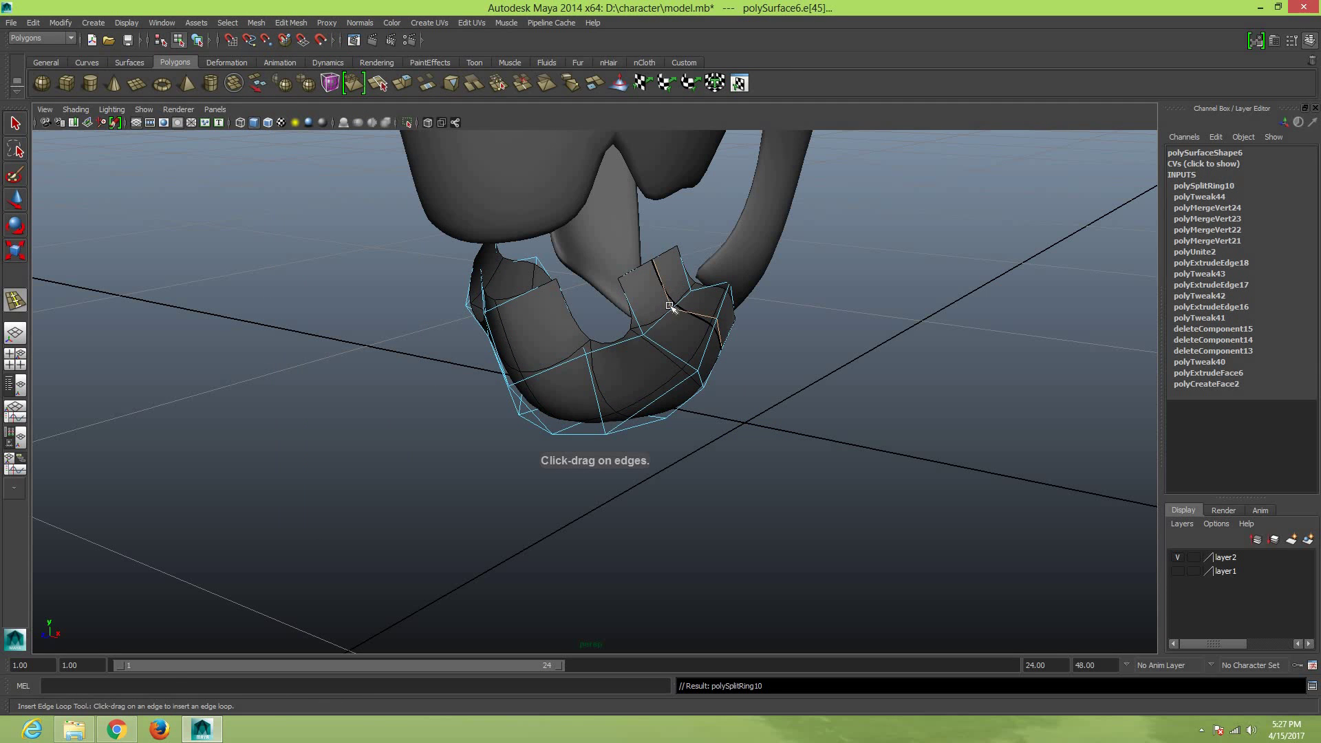
{"action": "key", "text": "3"}
{"action": "key", "text": "w"}
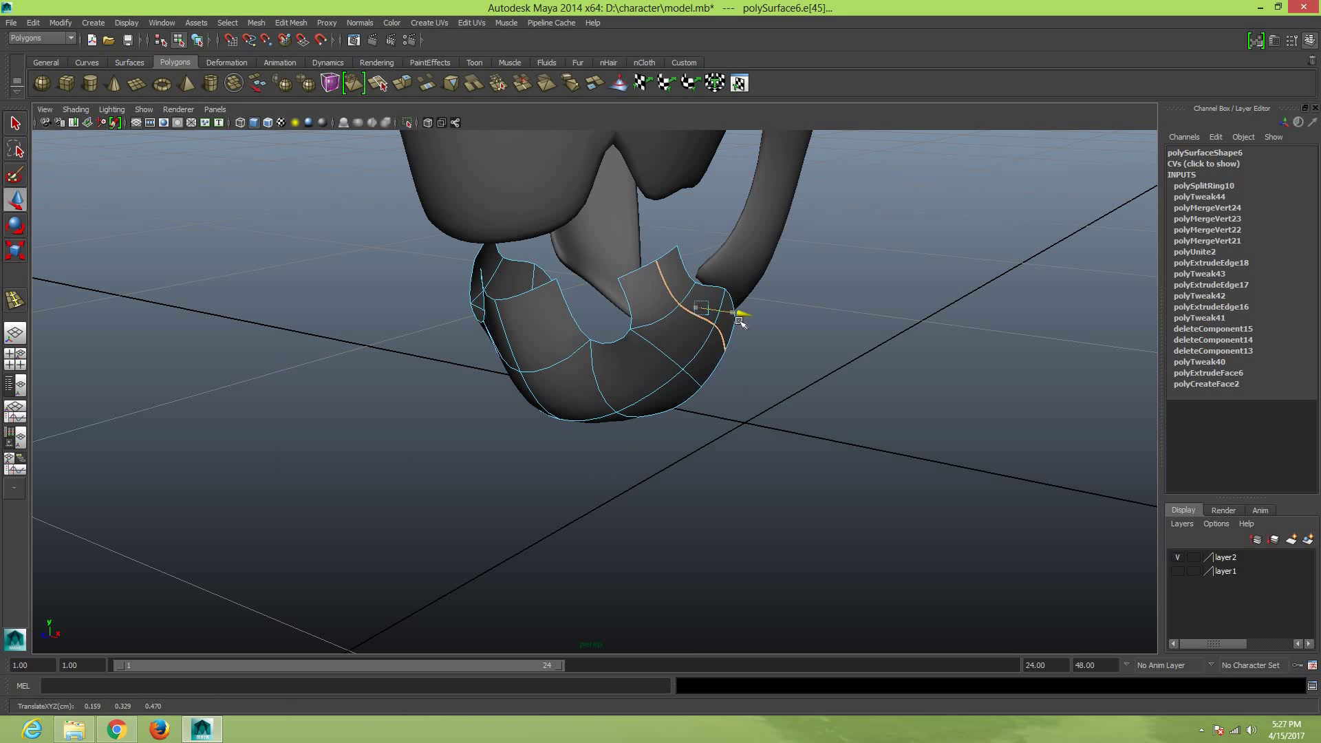
{"action": "left_click_drag", "start_coordinate": [740, 321], "coordinate": [731, 318]}
{"action": "mouse_move", "coordinate": [473, 502]}
{"action": "left_mouse_down", "text": "alt"}
{"action": "mouse_move", "coordinate": [646, 504]}
{"action": "mouse_move", "coordinate": [491, 367]}
{"action": "left_mouse_up", "text": "alt"}
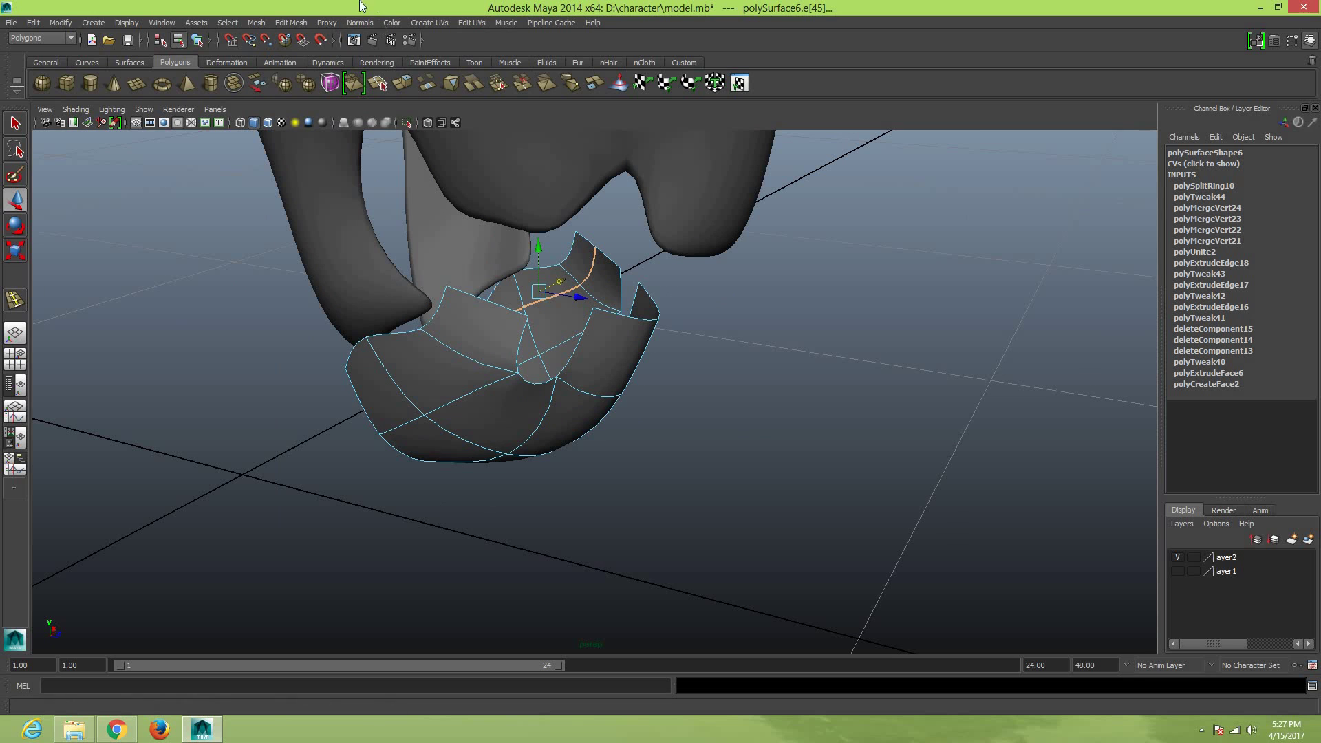
Insert a matching edge loop on the opposite side, nudge it, and return to object mode
{"action": "left_click", "coordinate": [290, 23]}
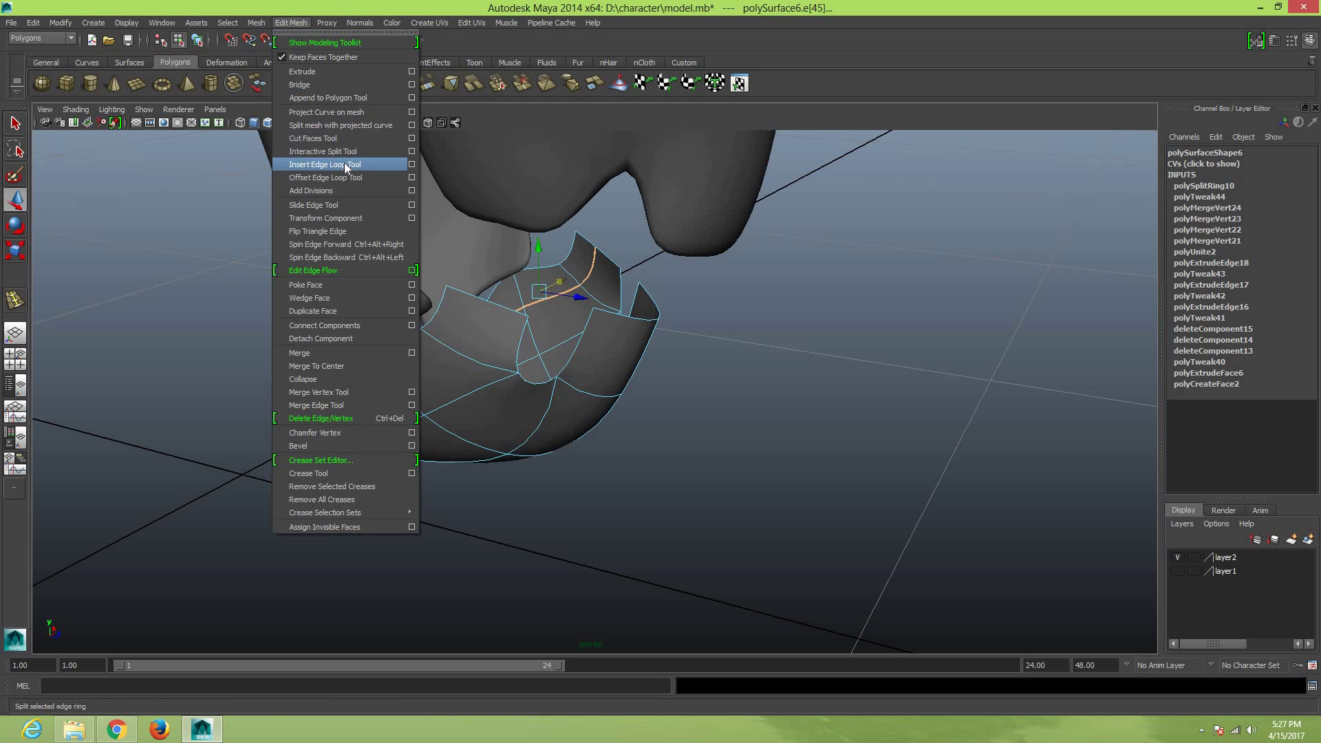
{"action": "left_click", "coordinate": [344, 162]}
{"action": "left_click", "coordinate": [459, 355]}
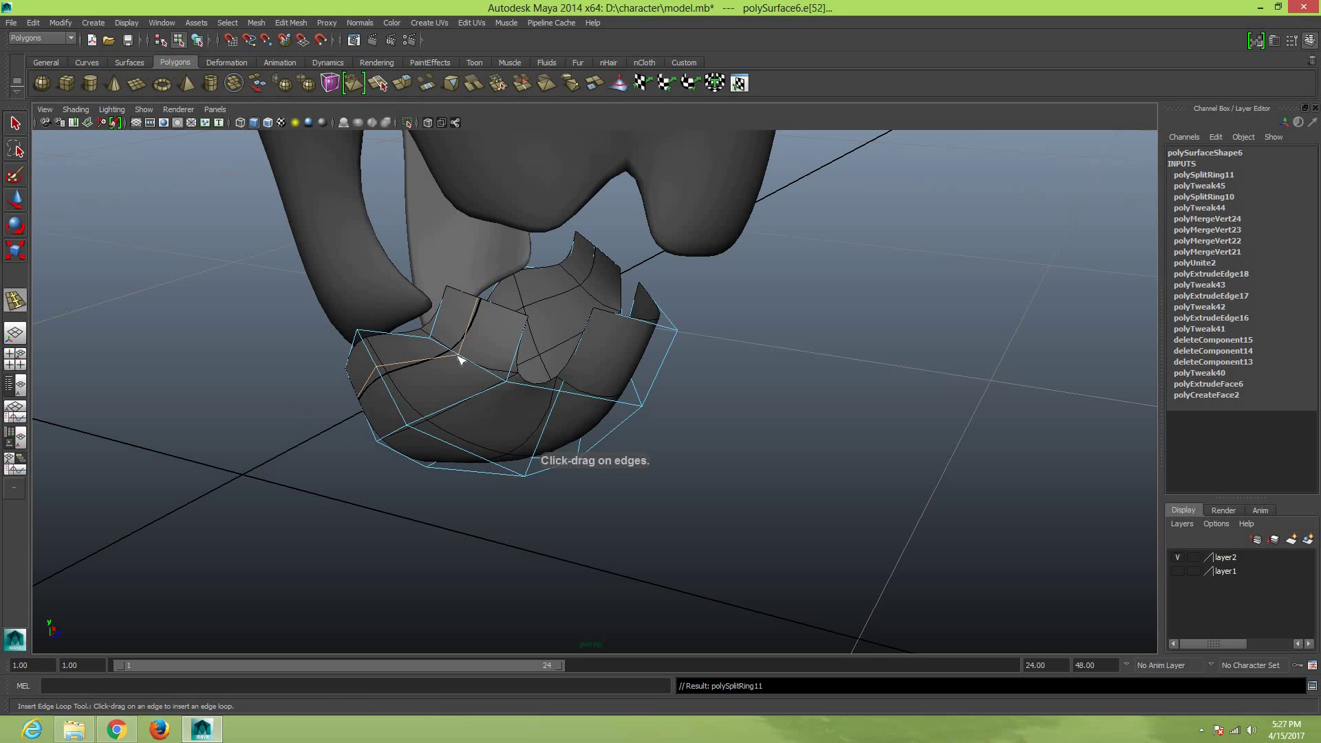
{"action": "key", "text": "w"}
{"action": "key", "text": "3"}
{"action": "left_click_drag", "start_coordinate": [403, 349], "coordinate": [400, 355]}
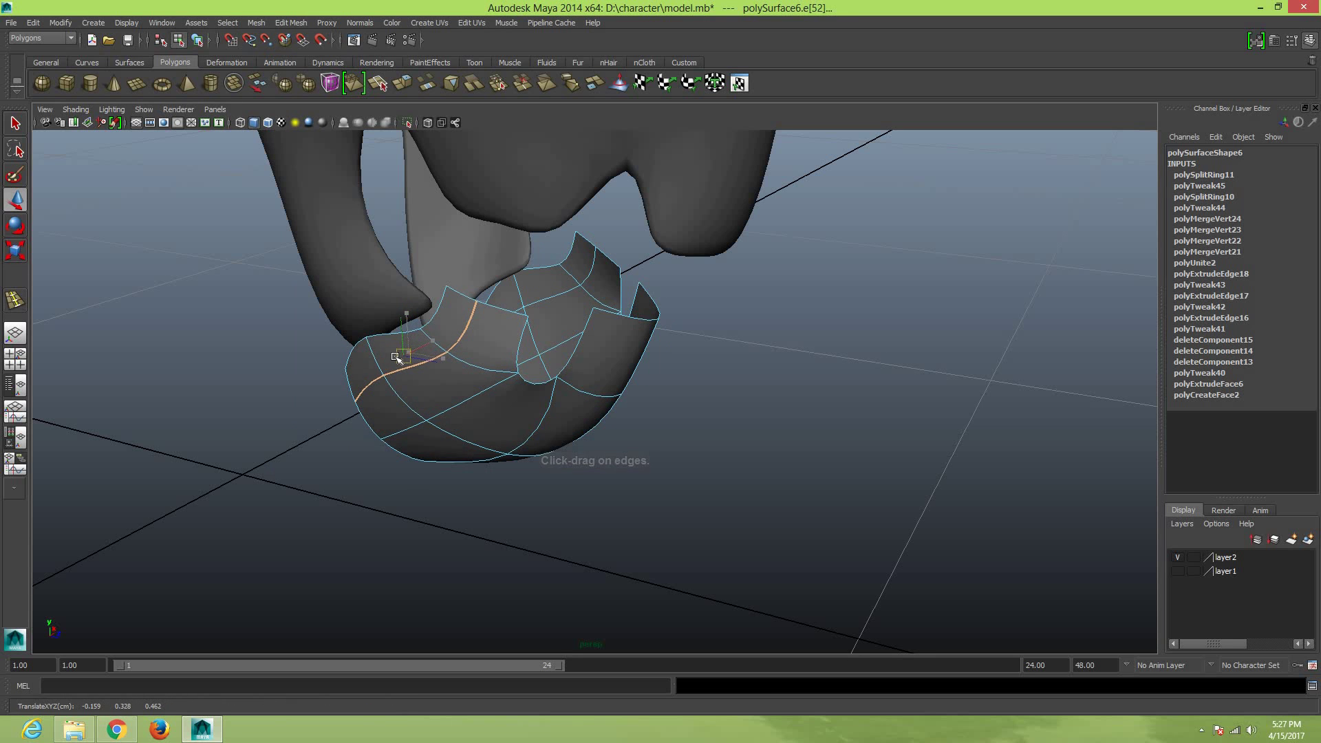
{"action": "mouse_move", "coordinate": [512, 384]}
{"action": "right_mouse_down"}
{"action": "mouse_move", "coordinate": [562, 362]}
{"action": "mouse_move", "coordinate": [697, 462]}
{"action": "right_mouse_up"}
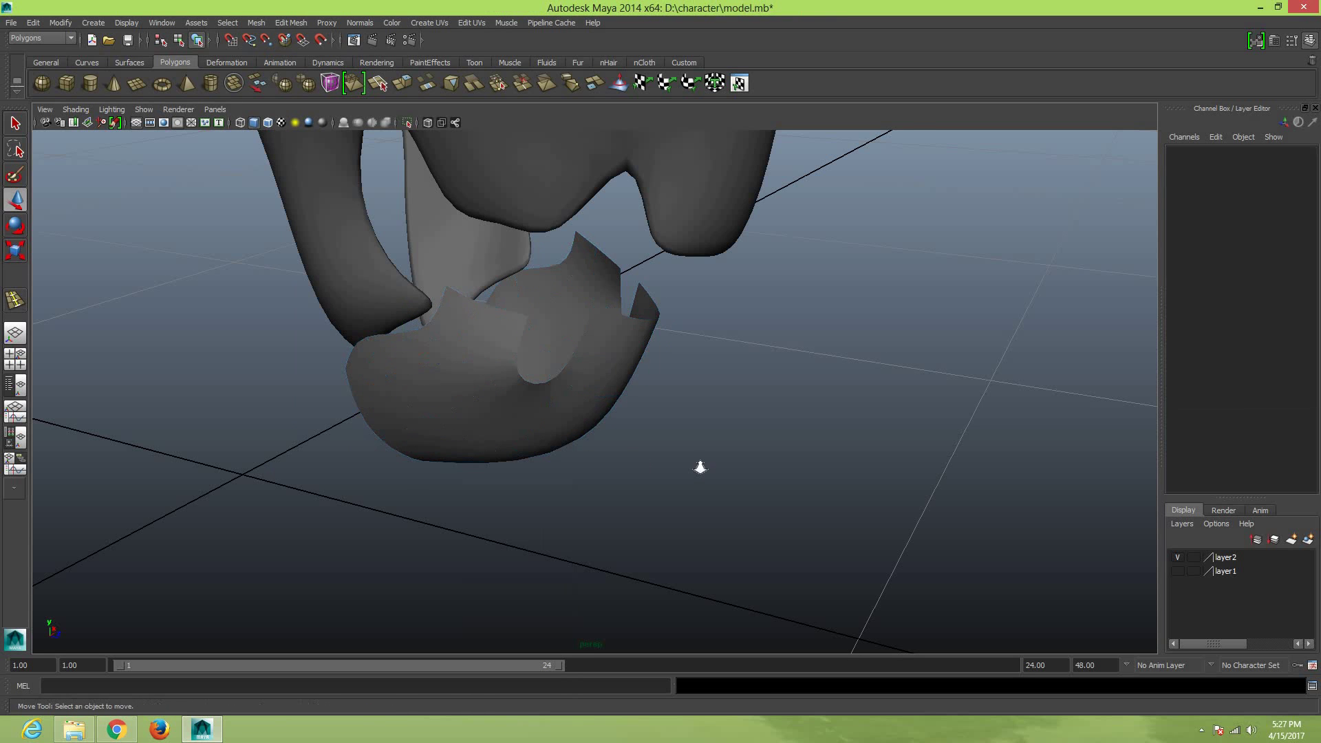
{"action": "mouse_move", "coordinate": [698, 463]}
{"action": "left_mouse_down", "text": "alt"}
{"action": "mouse_move", "coordinate": [502, 419]}
{"action": "mouse_move", "coordinate": [605, 407]}
{"action": "mouse_move", "coordinate": [549, 427]}
{"action": "mouse_move", "coordinate": [494, 408]}
{"action": "left_mouse_up", "text": "alt"}
Select and adjust rim vertices on the jaw's left and right sides
{"action": "left_click", "coordinate": [589, 405]}
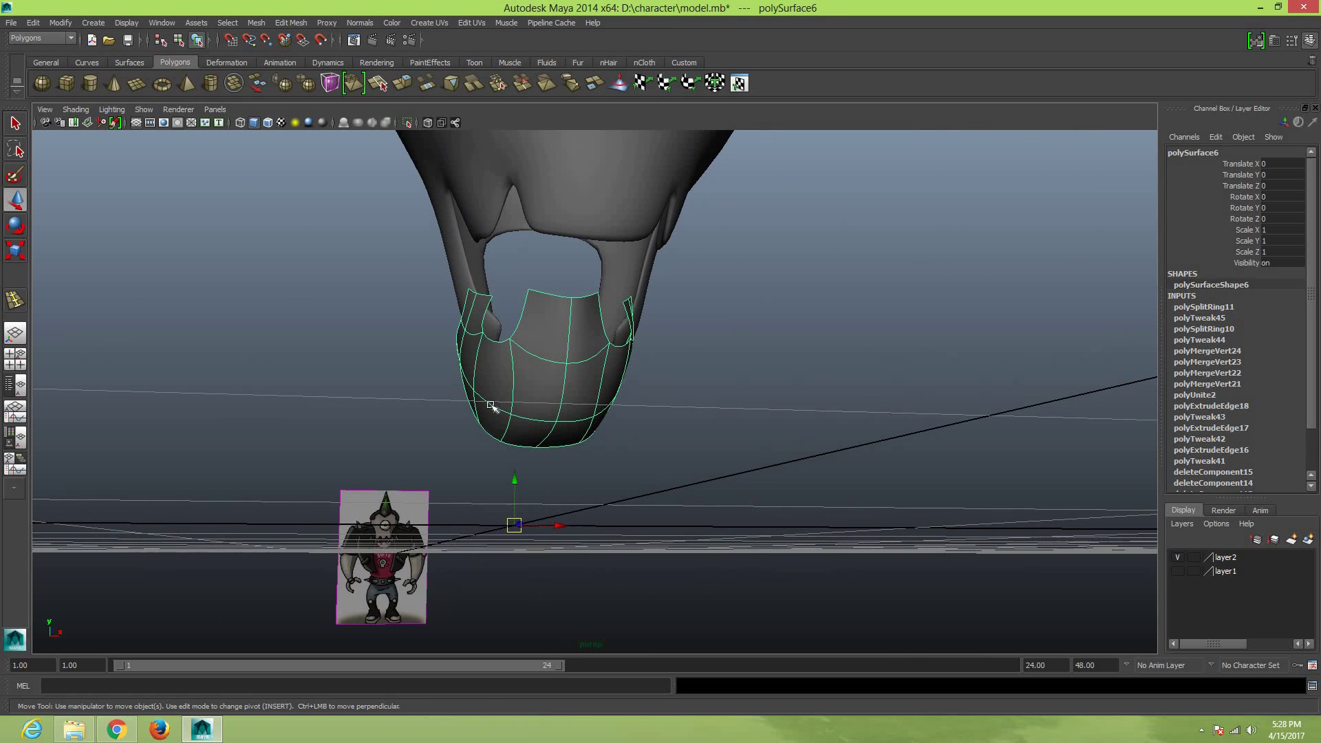
{"action": "right_click_drag", "start_coordinate": [455, 382], "coordinate": [475, 390]}
{"action": "left_click", "coordinate": [471, 392]}
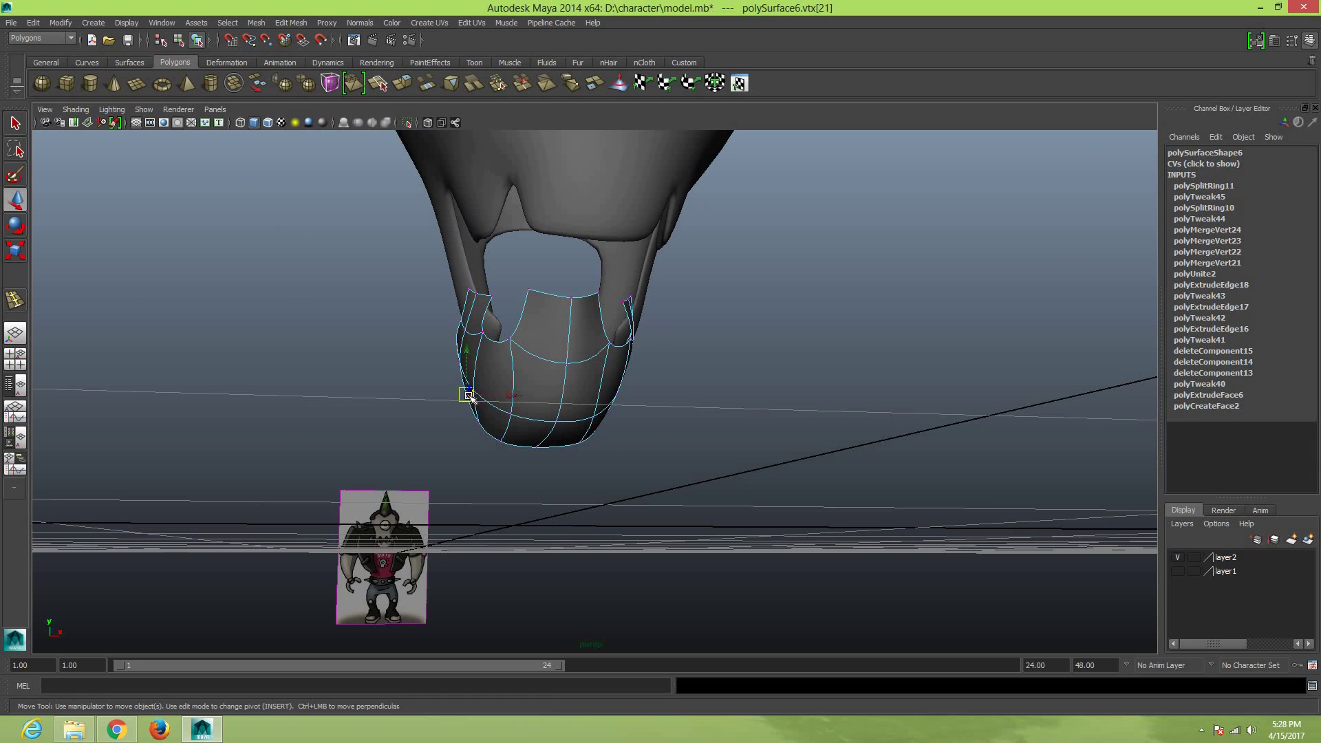
{"action": "mouse_move", "coordinate": [475, 440]}
{"action": "left_mouse_down", "text": "alt"}
{"action": "mouse_move", "coordinate": [465, 448]}
{"action": "mouse_move", "coordinate": [477, 442]}
{"action": "left_mouse_up", "text": "alt"}
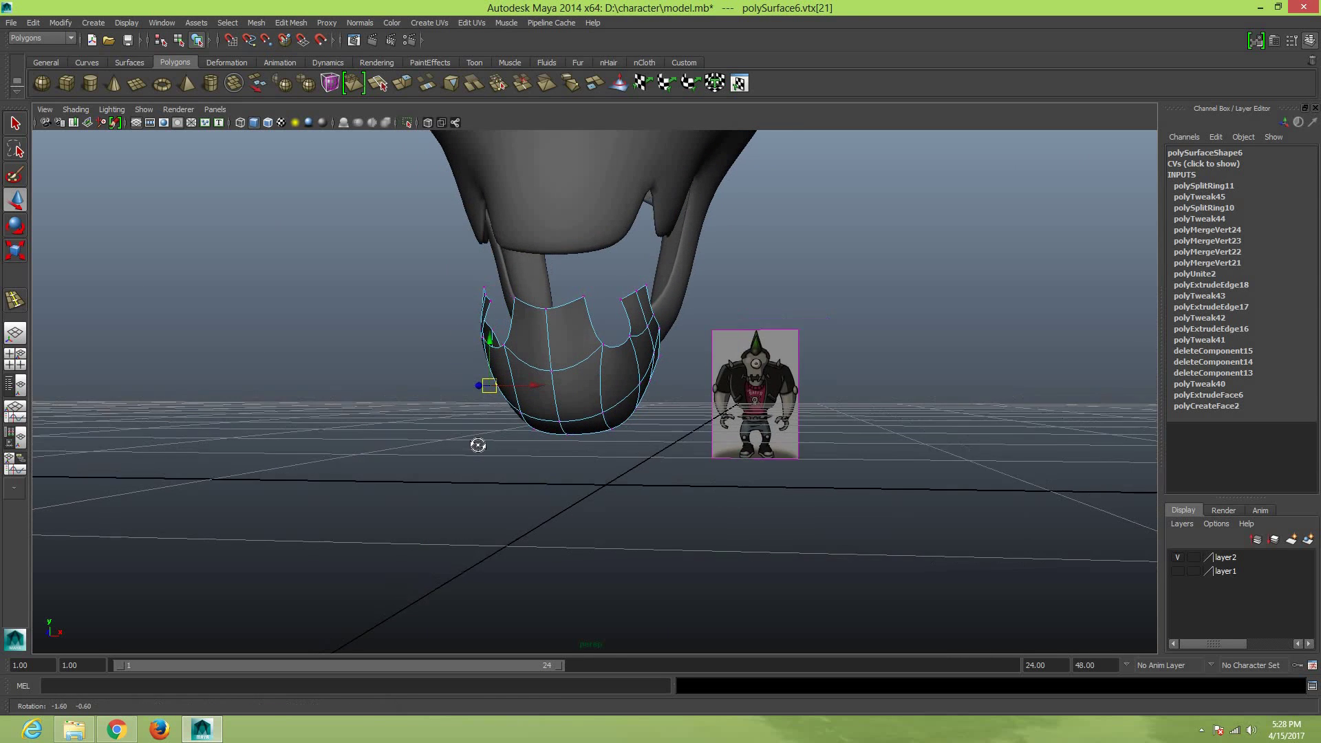
{"action": "left_click", "coordinate": [643, 385]}
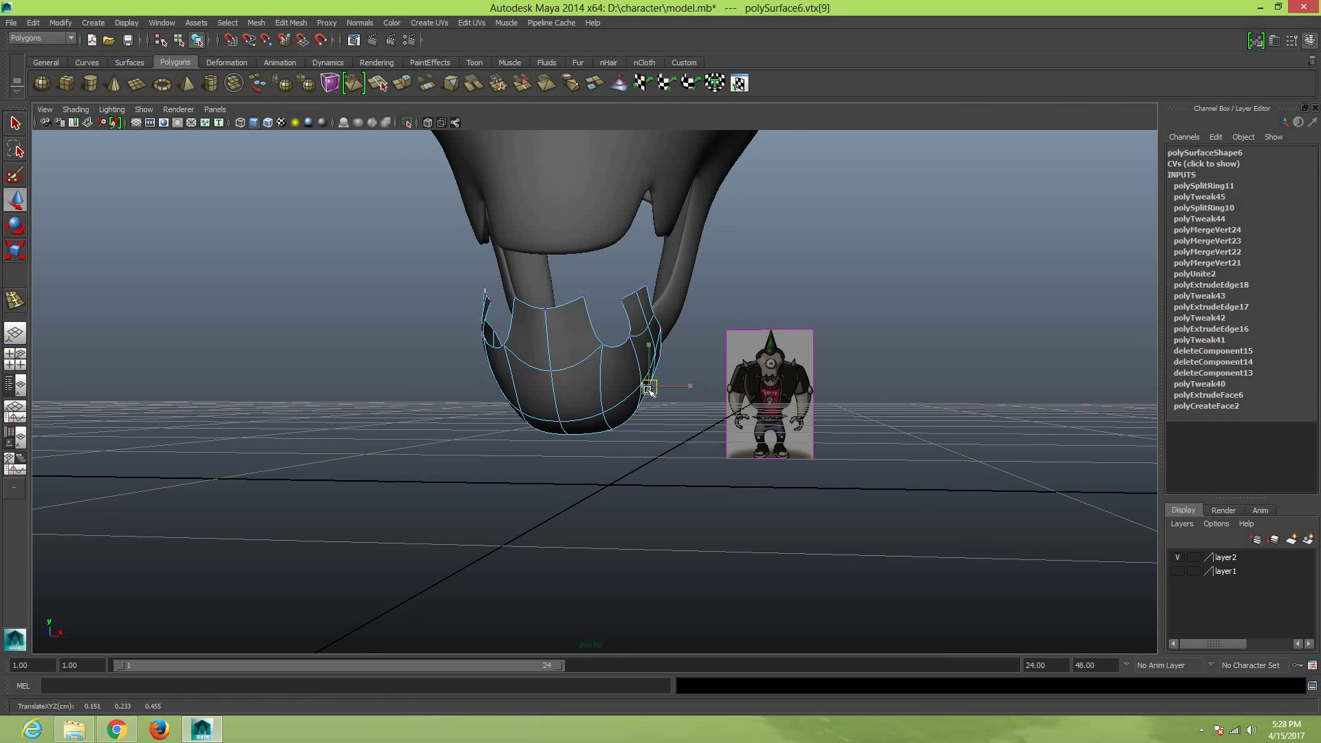
{"action": "left_click", "coordinate": [562, 379]}
{"action": "right_click_drag", "start_coordinate": [557, 368], "coordinate": [684, 424]}
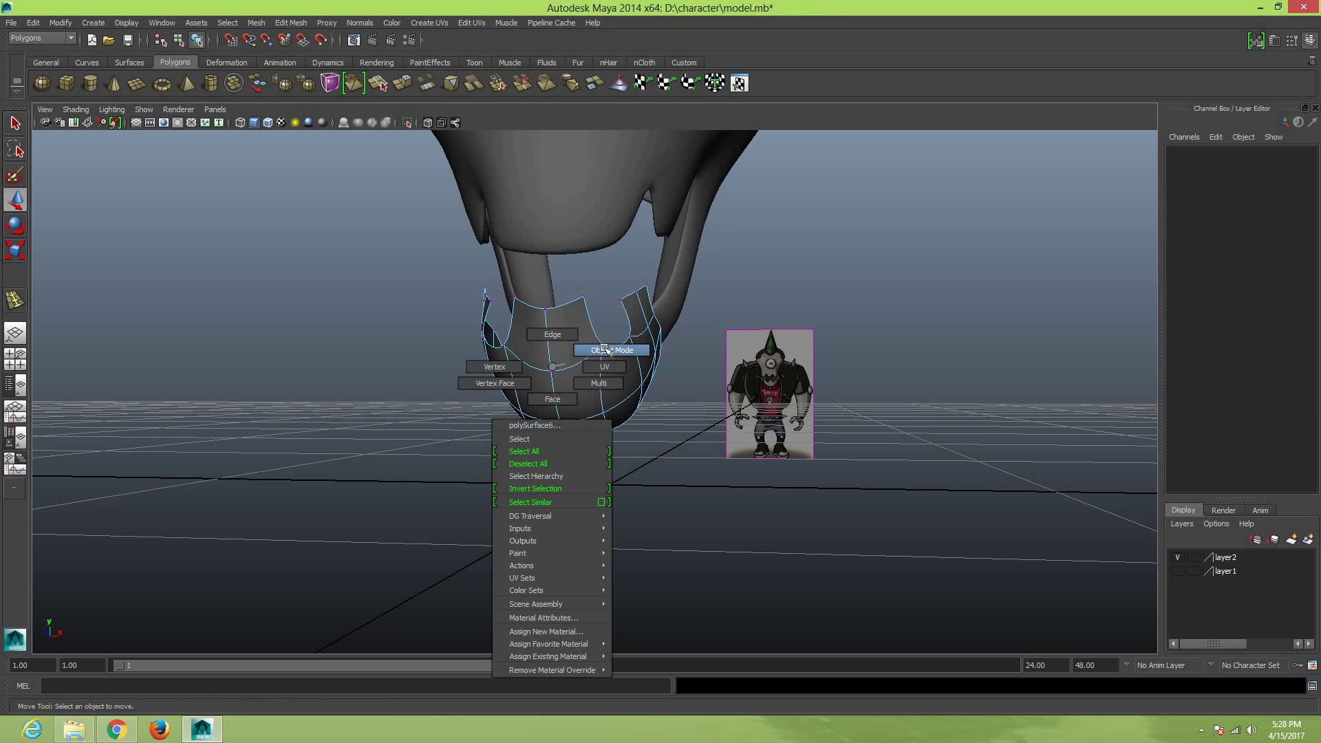
Lift and reposition upper-rim vertices, nudging the last one down and left, then deselect
{"action": "left_click_drag", "start_coordinate": [683, 425], "coordinate": [543, 358], "text": "alt"}
{"action": "left_click", "coordinate": [588, 385]}
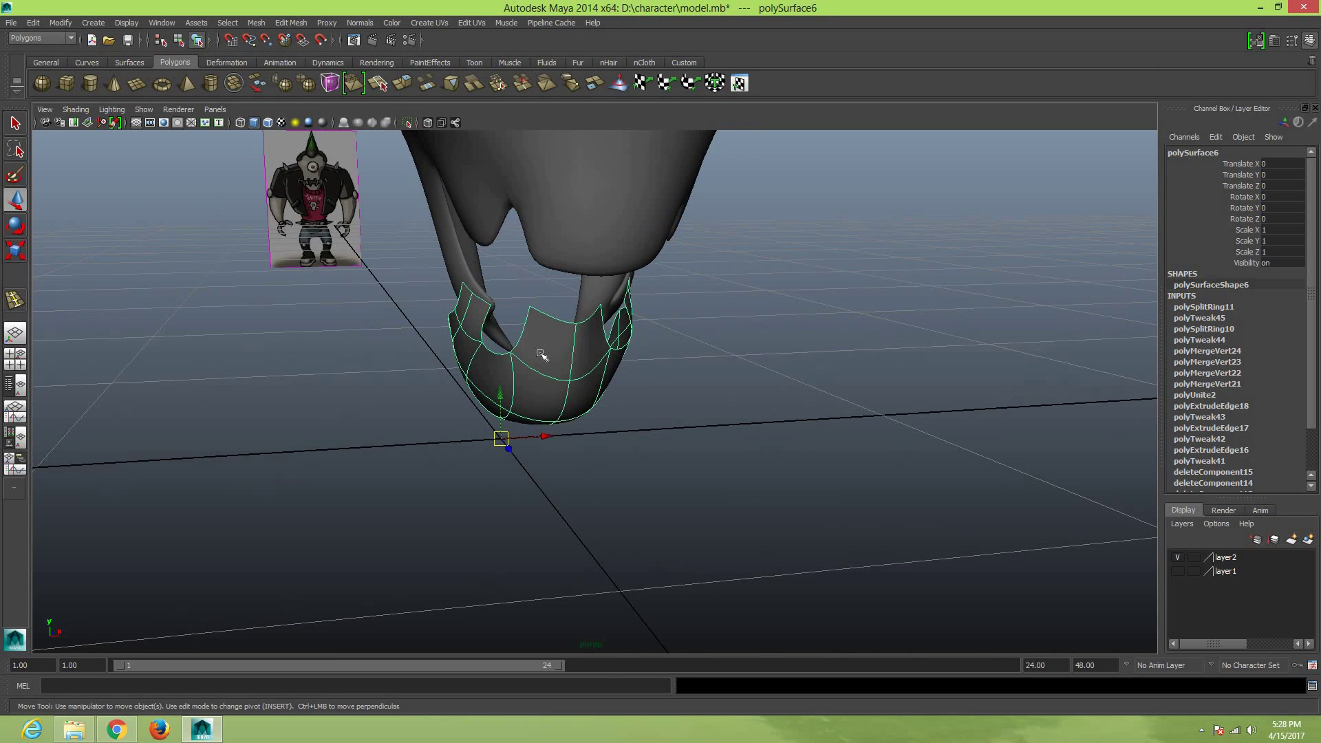
{"action": "right_click_drag", "start_coordinate": [543, 357], "coordinate": [583, 337]}
{"action": "left_click", "coordinate": [578, 324]}
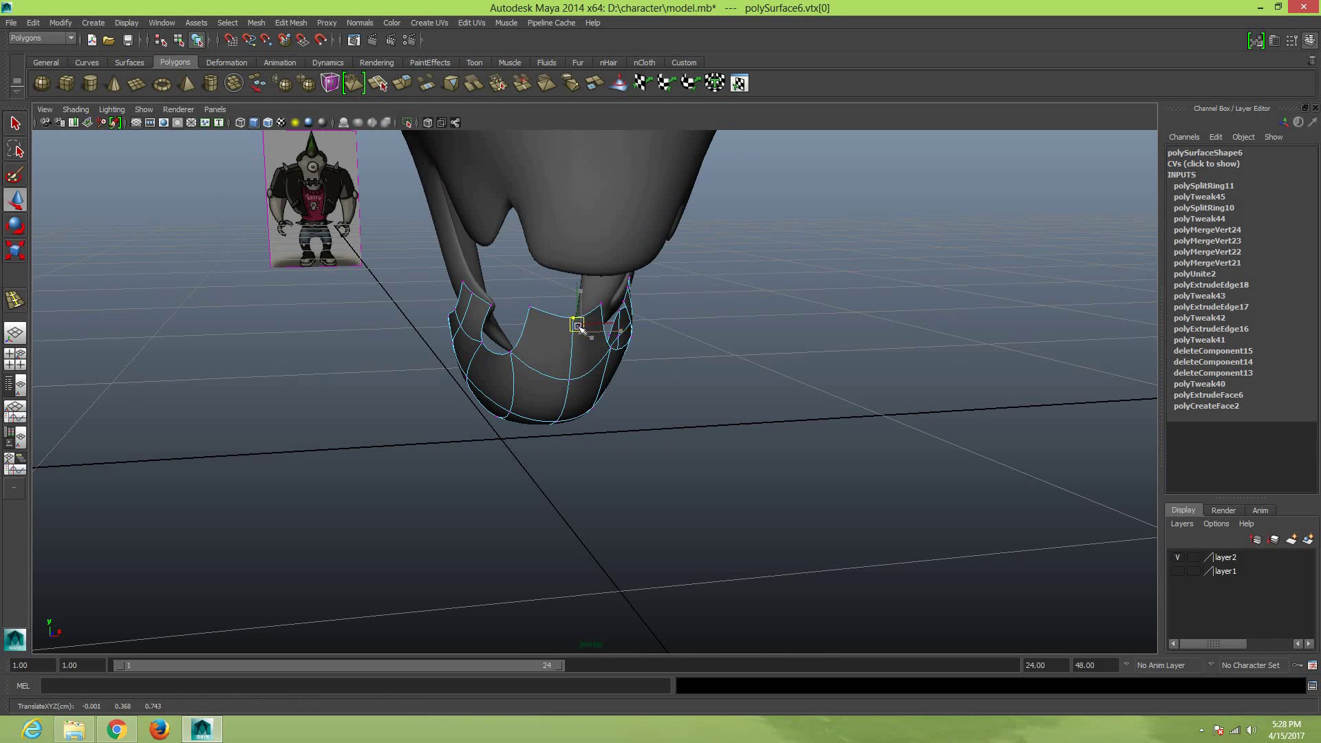
{"action": "mouse_move", "coordinate": [592, 359]}
{"action": "left_mouse_down", "text": "alt"}
{"action": "mouse_move", "coordinate": [549, 383]}
{"action": "mouse_move", "coordinate": [602, 328]}
{"action": "left_mouse_up", "text": "alt"}
{"action": "left_click", "coordinate": [608, 350]}
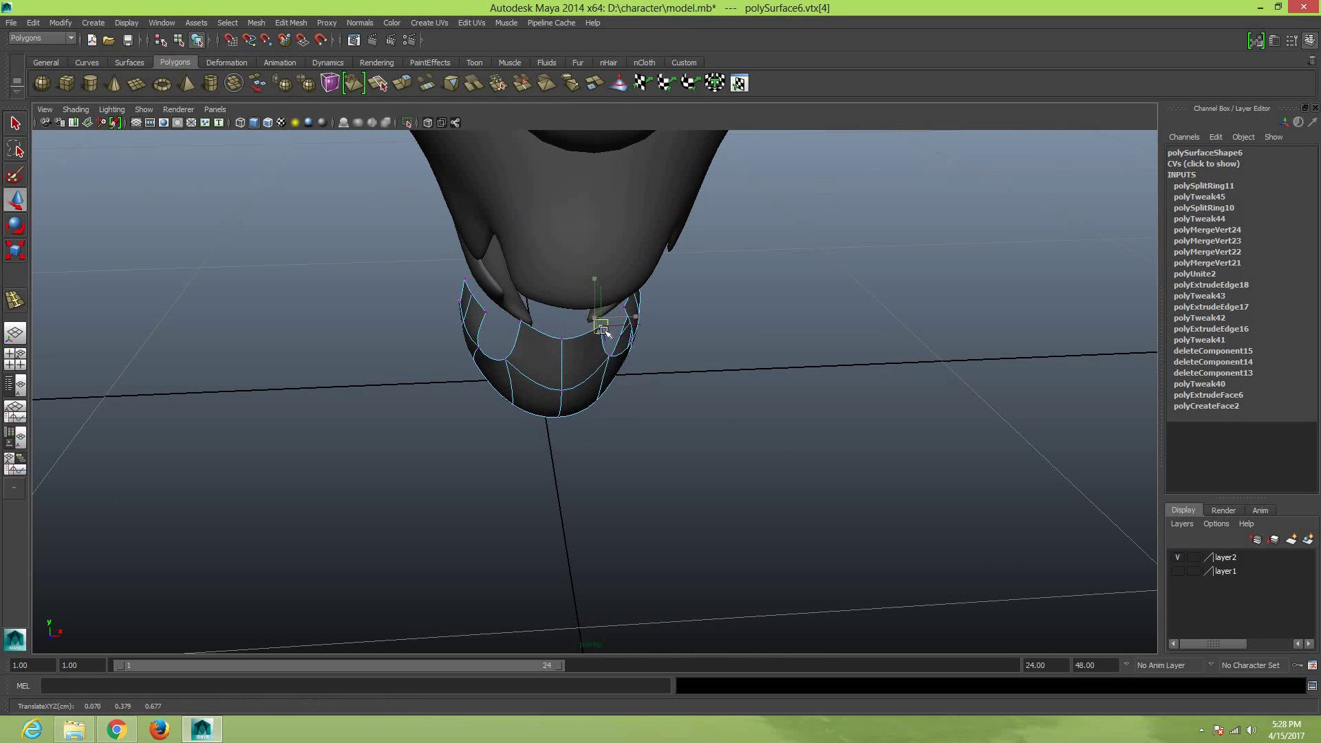
{"action": "left_click", "coordinate": [522, 324]}
{"action": "mouse_move", "coordinate": [517, 336]}
{"action": "left_mouse_down", "text": "alt"}
{"action": "mouse_move", "coordinate": [498, 344]}
{"action": "mouse_move", "coordinate": [583, 306]}
{"action": "left_mouse_up", "text": "alt"}
{"action": "left_click", "coordinate": [580, 302]}
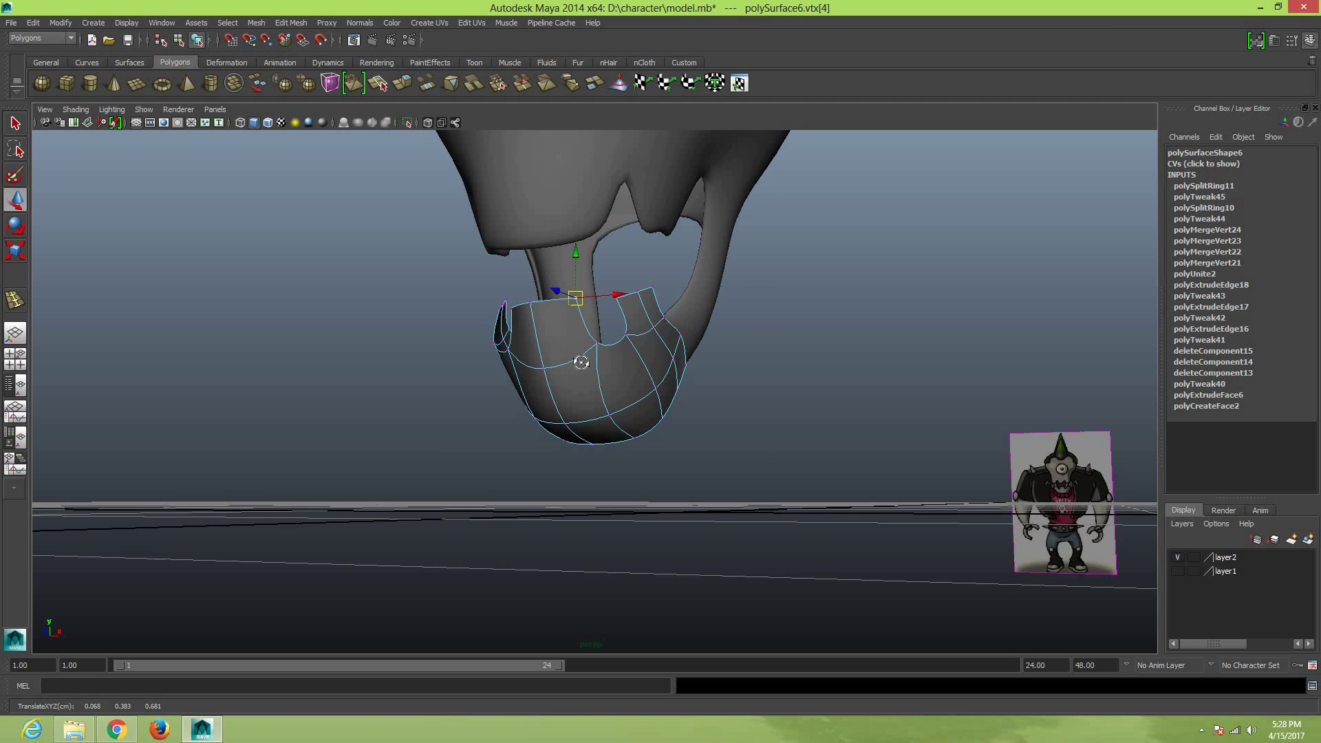
{"action": "mouse_move", "coordinate": [581, 362]}
{"action": "left_mouse_down", "text": "alt"}
{"action": "mouse_move", "coordinate": [688, 373]}
{"action": "mouse_move", "coordinate": [561, 357]}
{"action": "left_mouse_up", "text": "alt"}
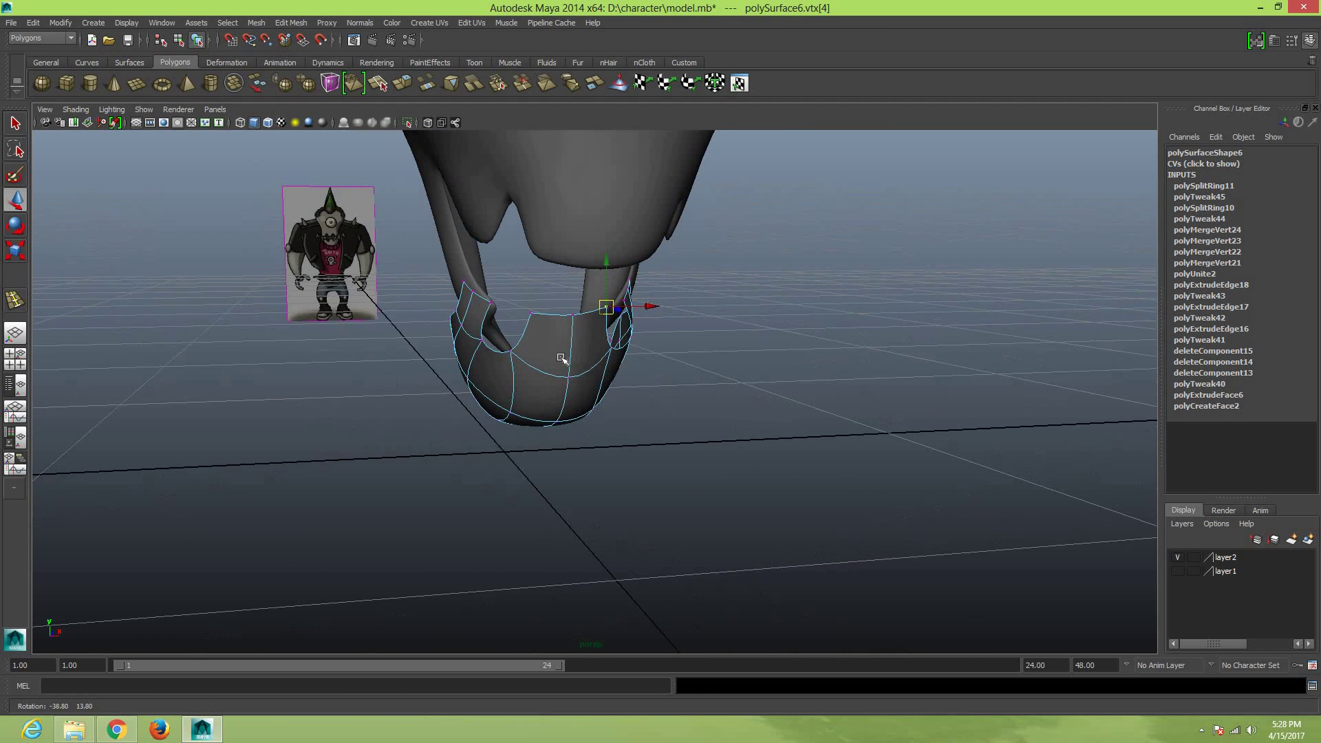
{"action": "right_click", "coordinate": [561, 357]}
{"action": "right_click_drag", "start_coordinate": [562, 357], "coordinate": [605, 316]}
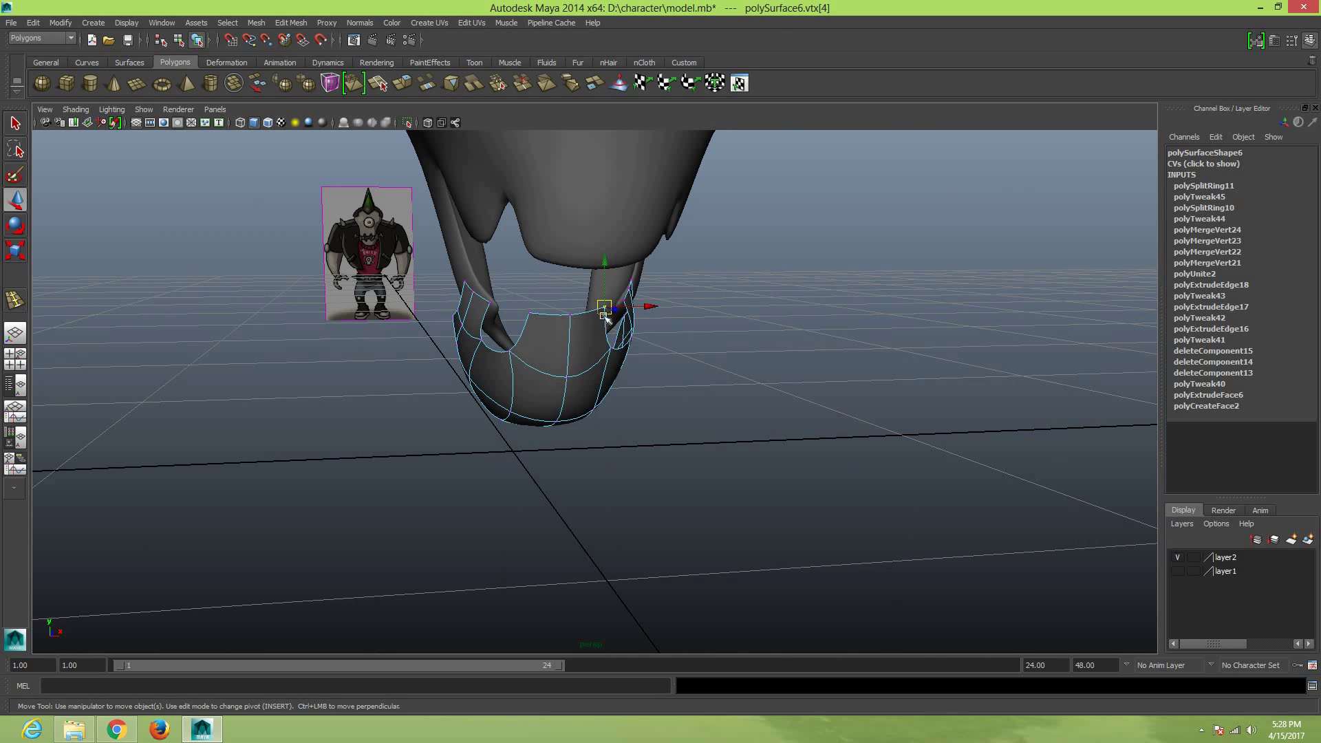
{"action": "left_click_drag", "start_coordinate": [599, 316], "coordinate": [598, 322]}
{"action": "left_click", "coordinate": [660, 386]}
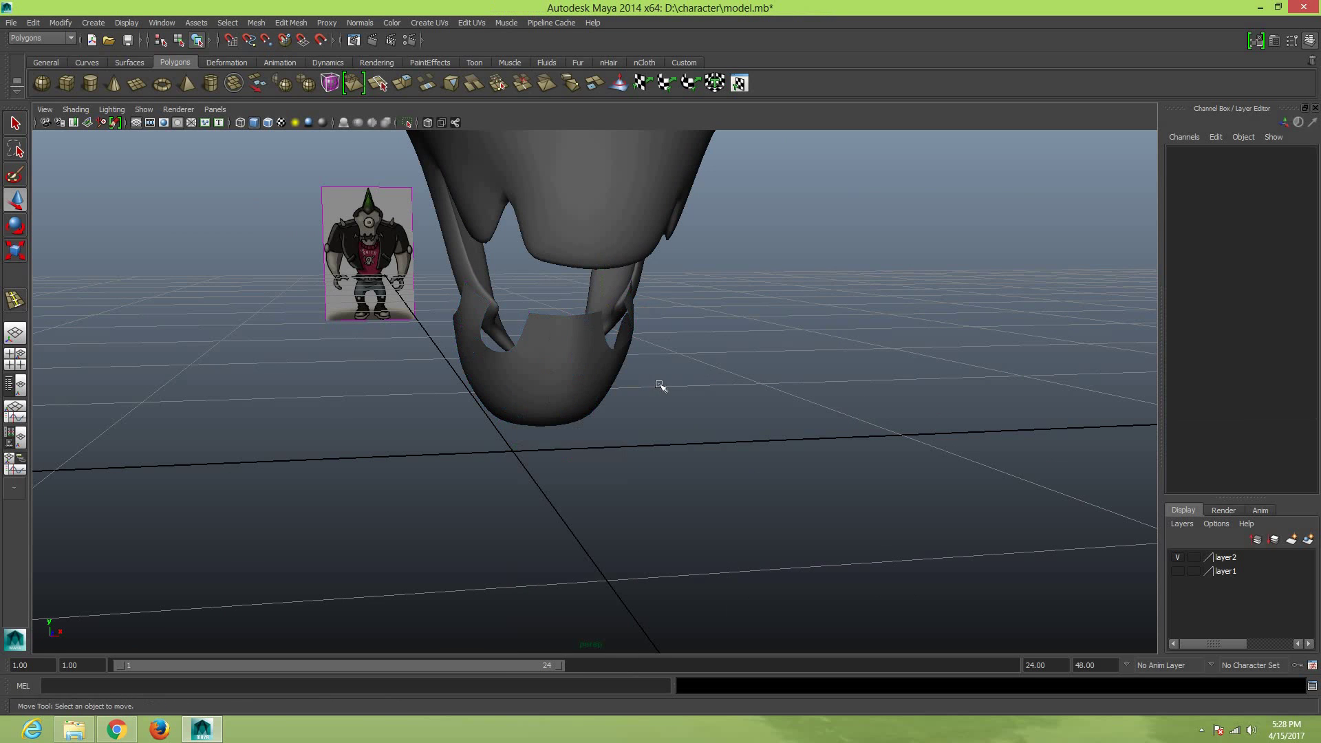
Show the jaw as its cage, then scale and raise the extruded faces, undoing an over-scale
{"action": "left_click_drag", "start_coordinate": [541, 378], "coordinate": [566, 378], "text": "alt"}
{"action": "left_click", "coordinate": [566, 377]}
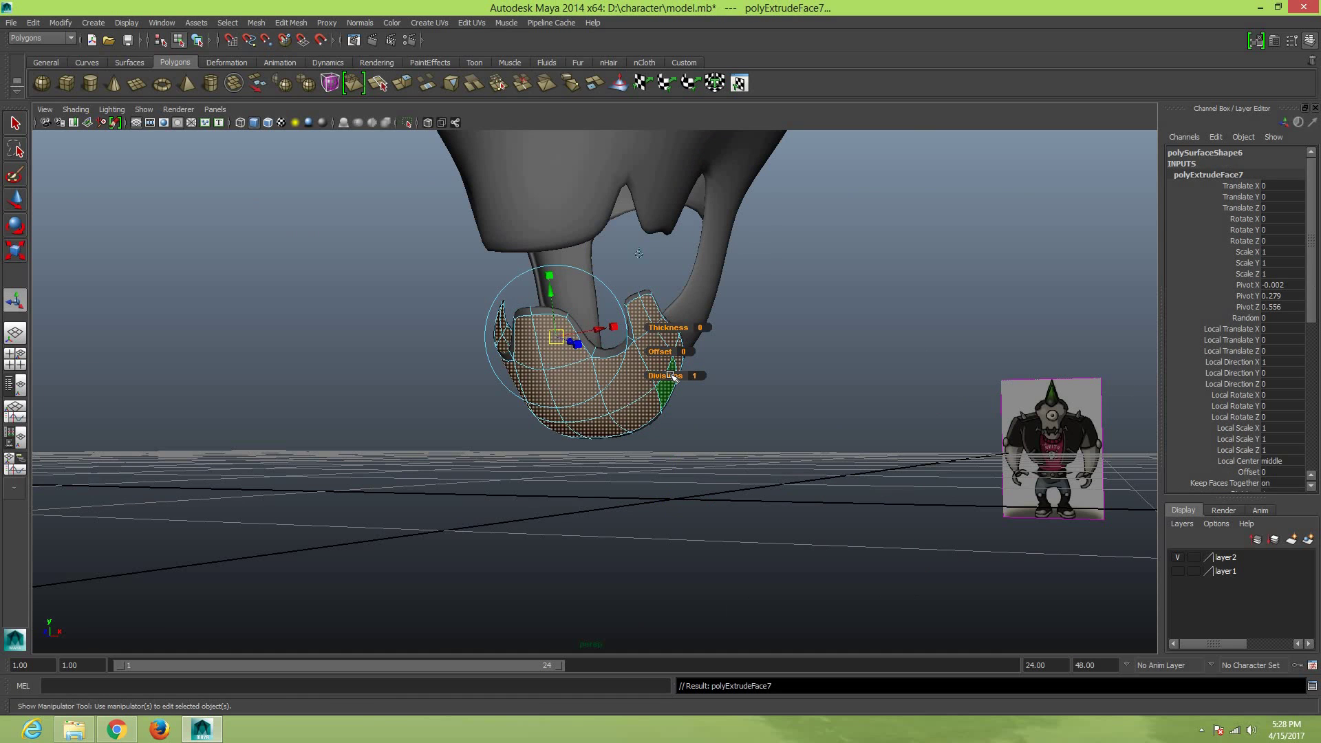
{"action": "key", "text": "1"}
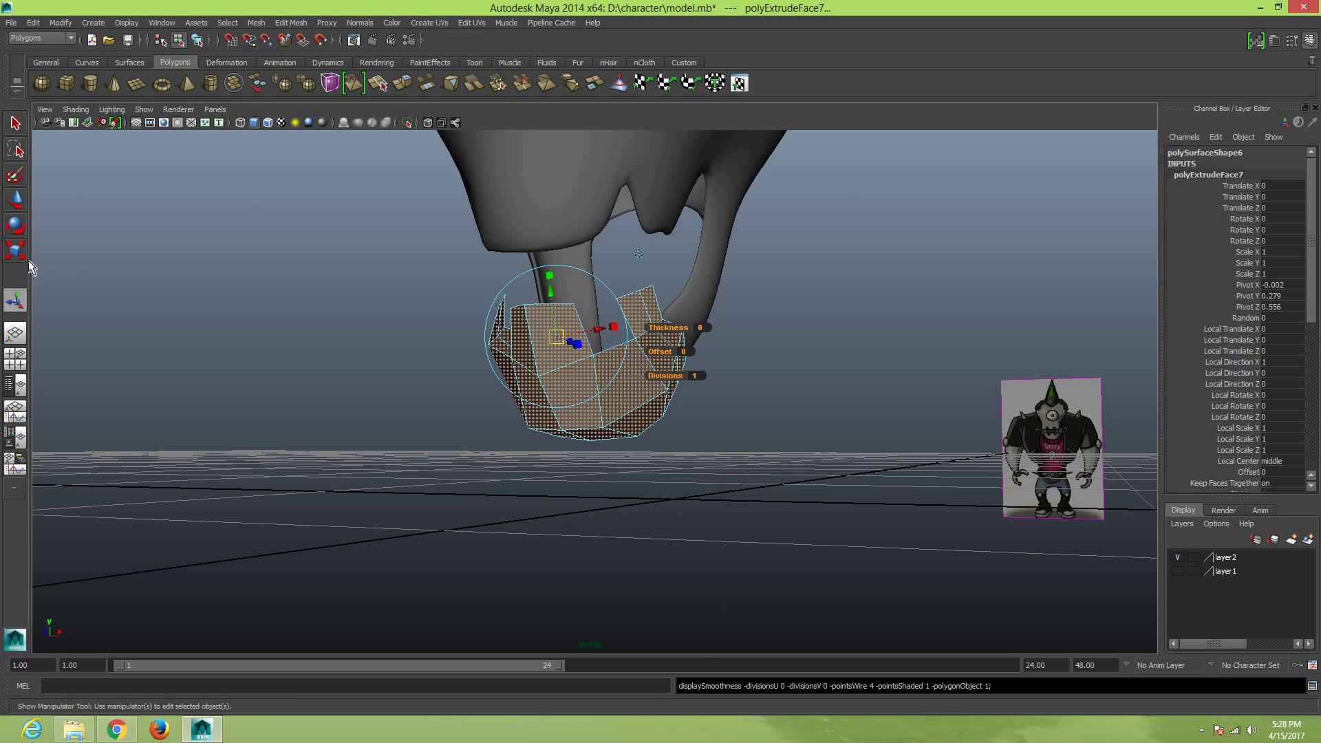
{"action": "left_click", "coordinate": [18, 253]}
{"action": "left_click_drag", "start_coordinate": [511, 439], "coordinate": [564, 364], "text": "alt"}
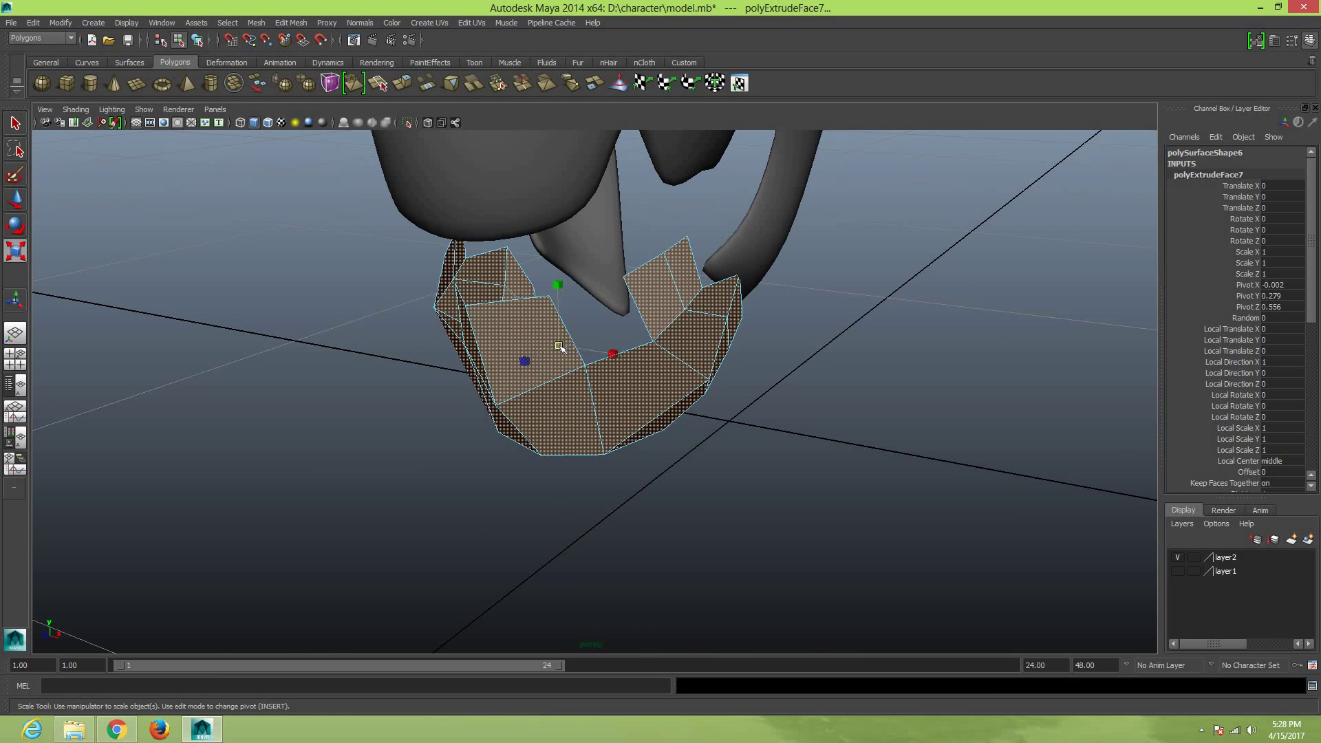
{"action": "middle_click_drag", "start_coordinate": [564, 365], "coordinate": [574, 358]}
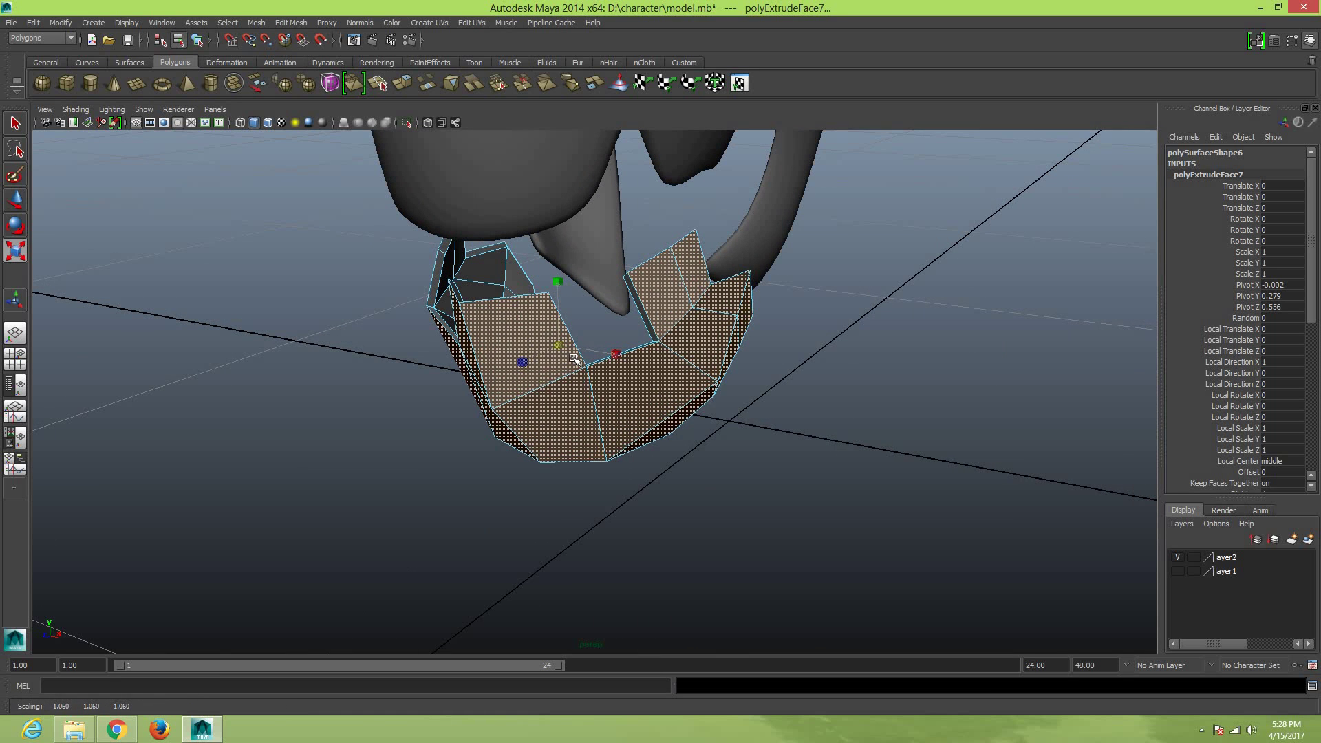
{"action": "key", "text": "w"}
{"action": "left_click_drag", "start_coordinate": [559, 304], "coordinate": [559, 316]}
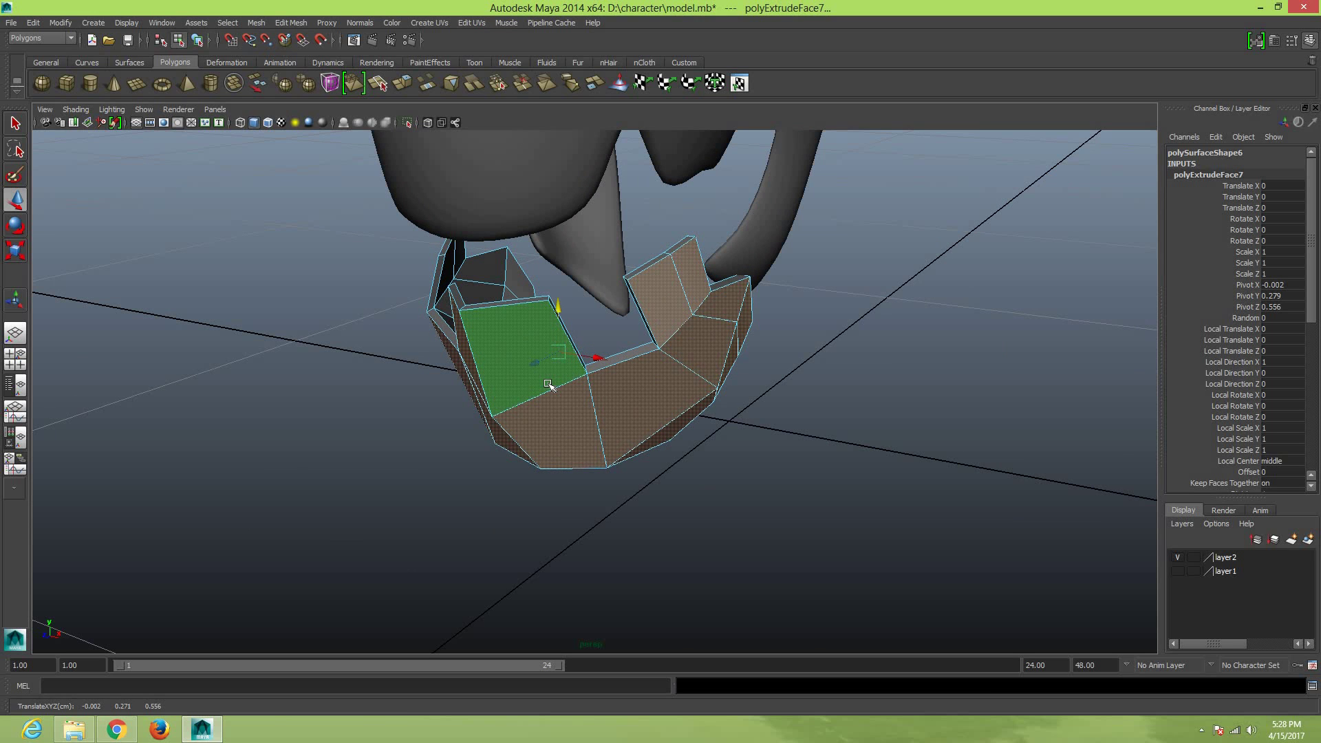
{"action": "key", "text": "r"}
{"action": "middle_click_drag", "start_coordinate": [571, 371], "coordinate": [587, 378]}
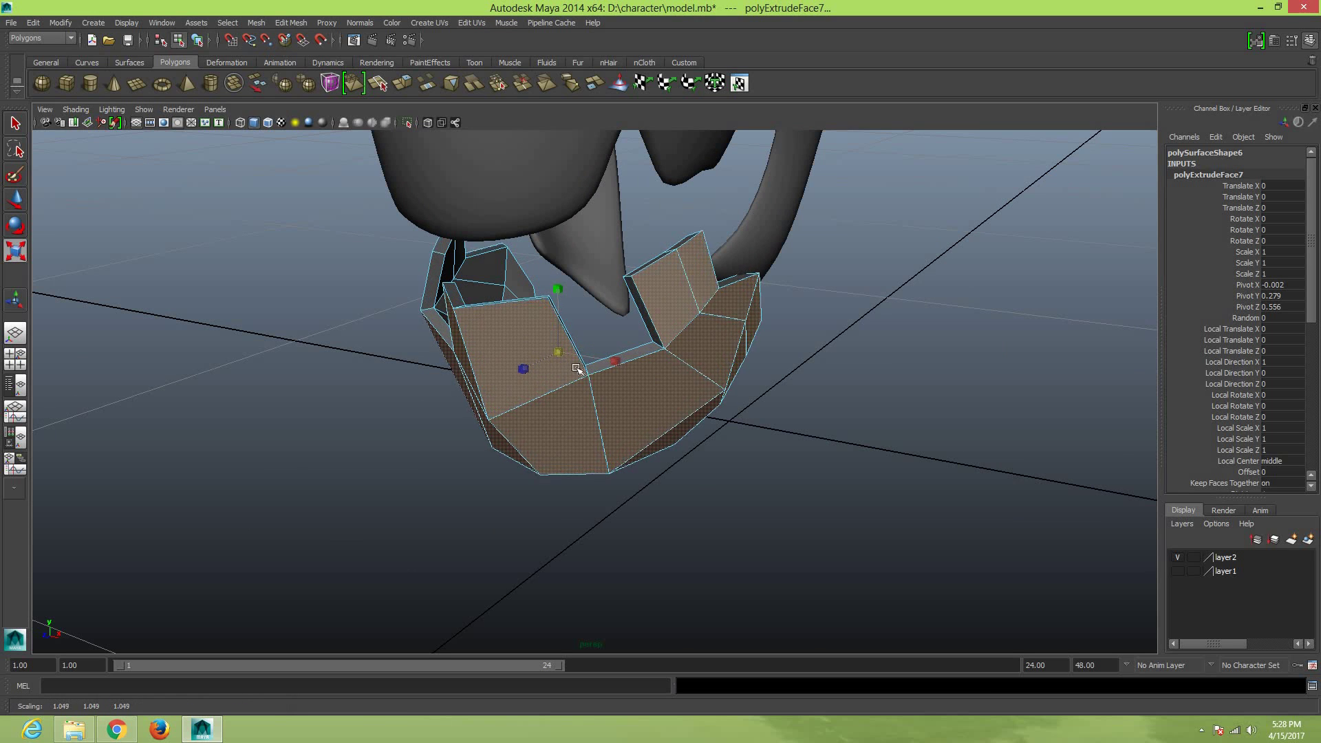
{"action": "key", "text": "ctrl+z"}
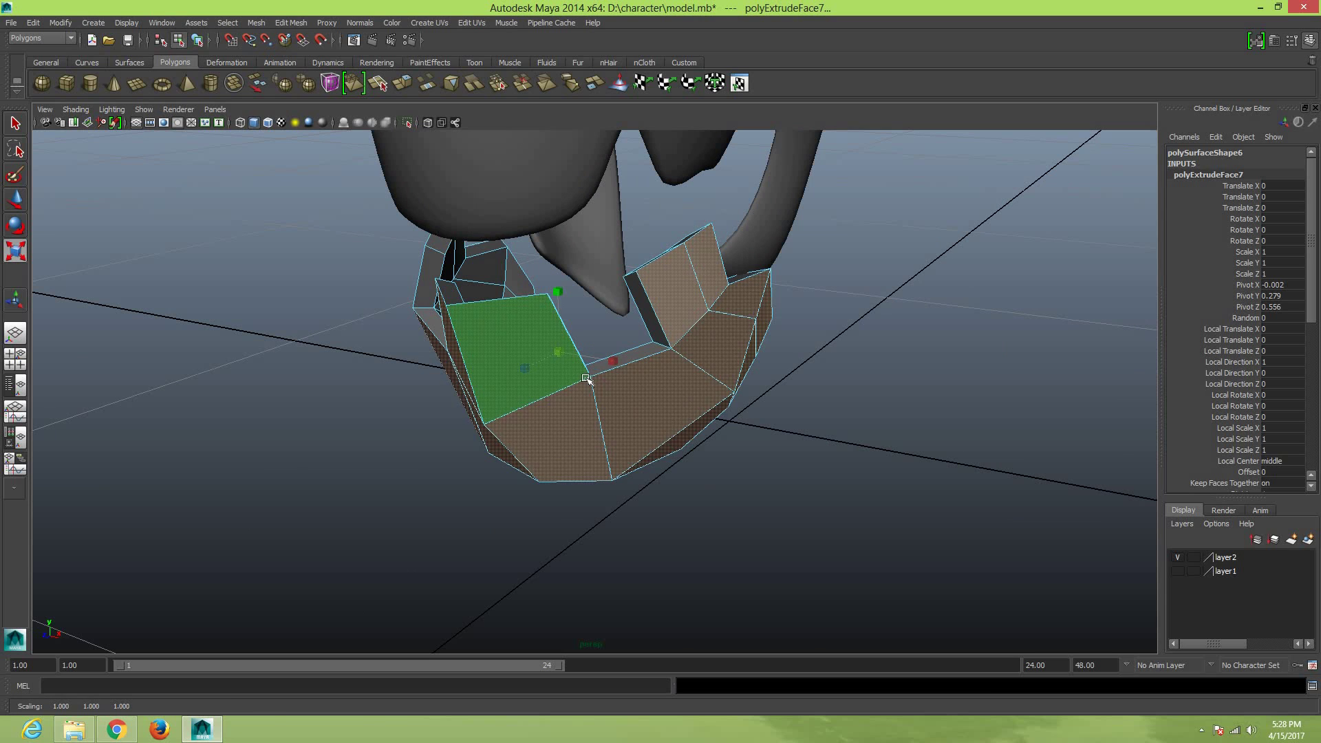
Turn on the smooth preview and enlarge the extruded jaw faces slightly
{"action": "key", "text": "3"}
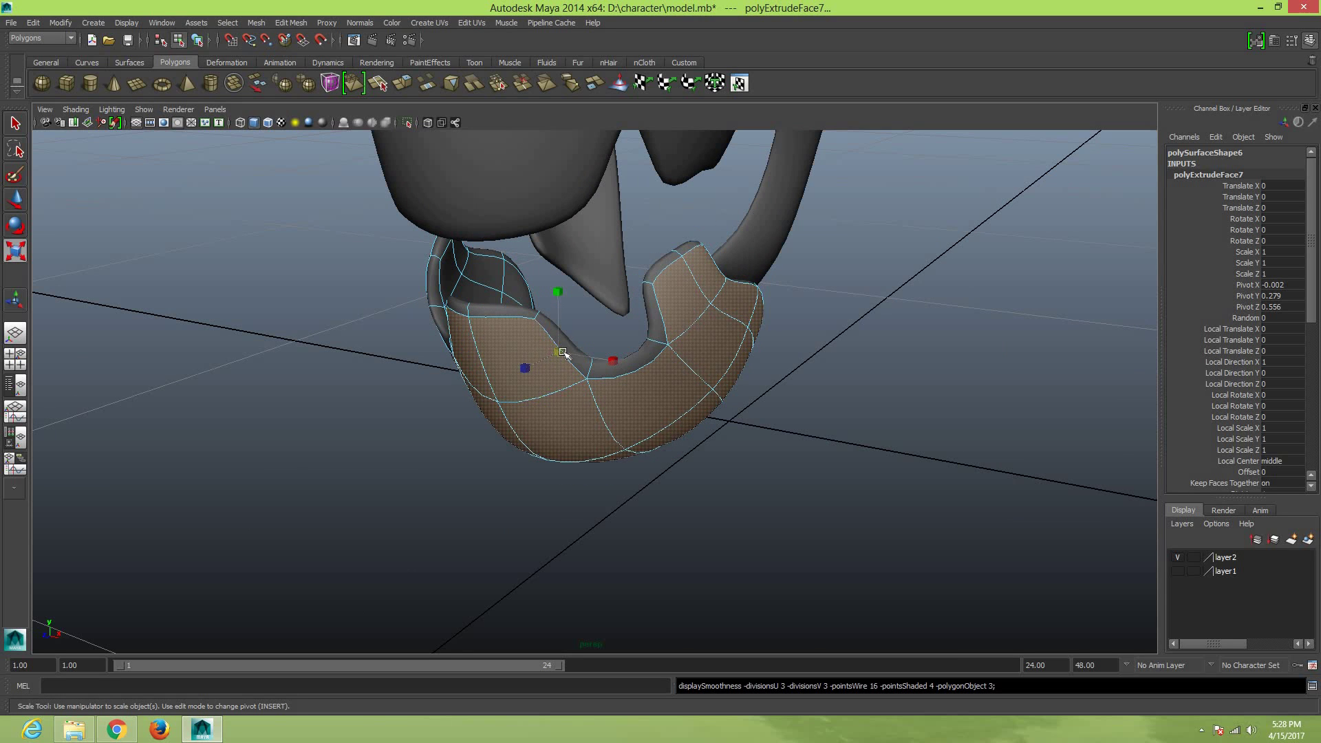
{"action": "left_click_drag", "start_coordinate": [559, 354], "coordinate": [564, 359]}
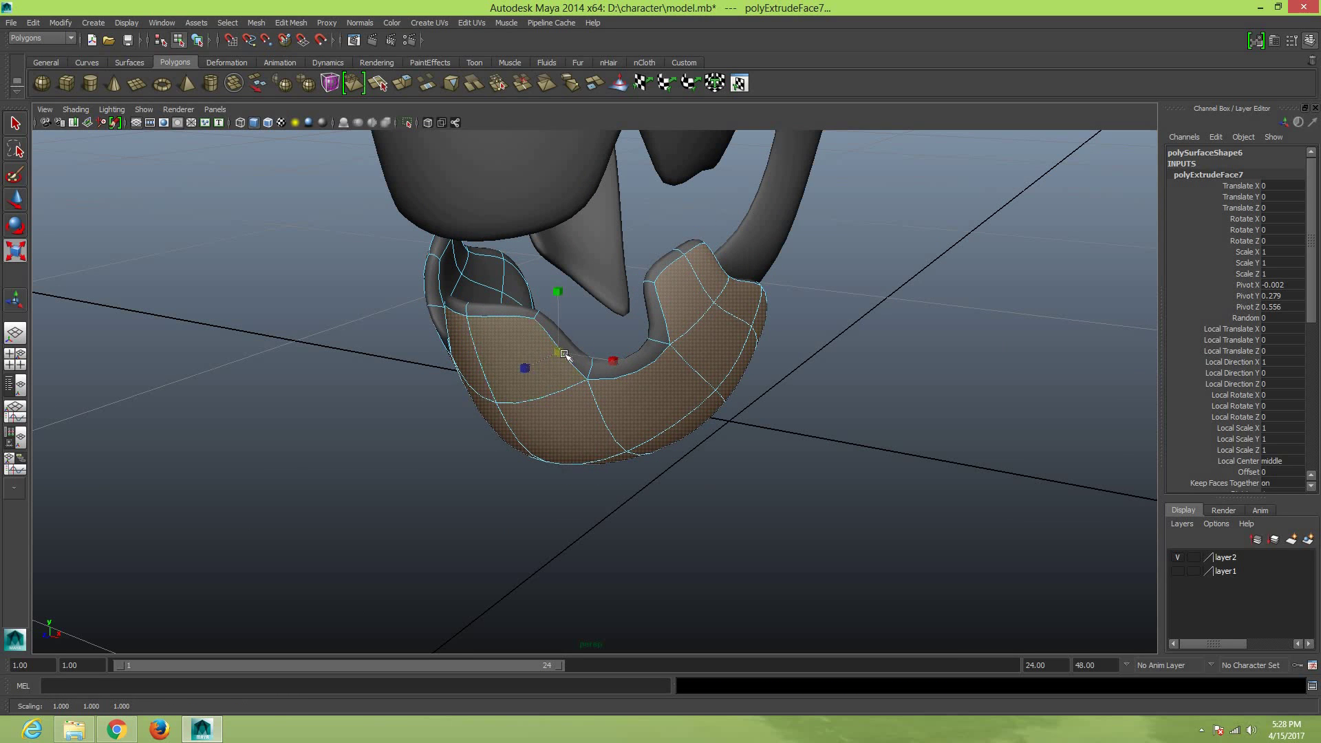
{"action": "left_click", "coordinate": [632, 506]}
{"action": "mouse_move", "coordinate": [640, 498]}
{"action": "left_mouse_down", "text": "alt"}
{"action": "mouse_move", "coordinate": [572, 460]}
{"action": "mouse_move", "coordinate": [645, 463]}
{"action": "left_mouse_up", "text": "alt"}
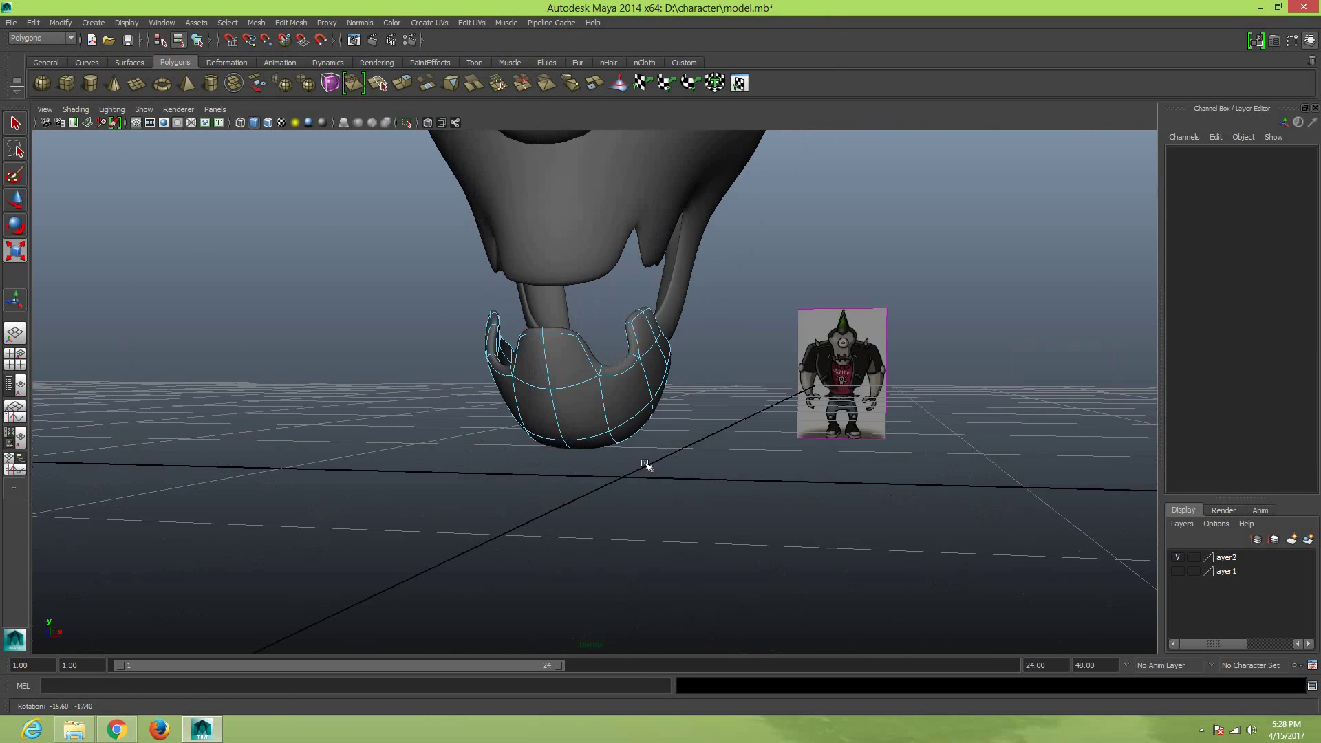
{"action": "key", "text": "super"}
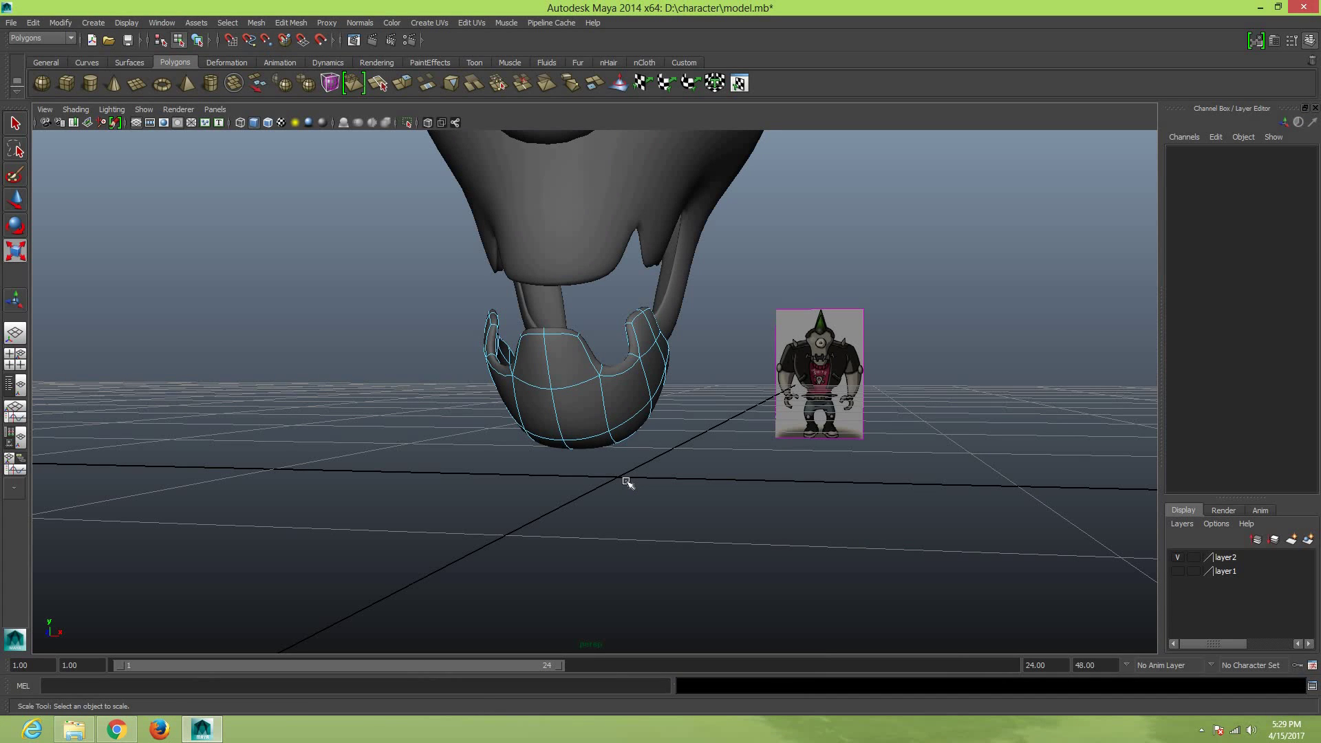
{"action": "key", "text": "ctrl+z"}
Shrink the extruded jaw faces slightly and raise them in Y, then deselect
{"action": "left_click_drag", "start_coordinate": [568, 377], "coordinate": [557, 380]}
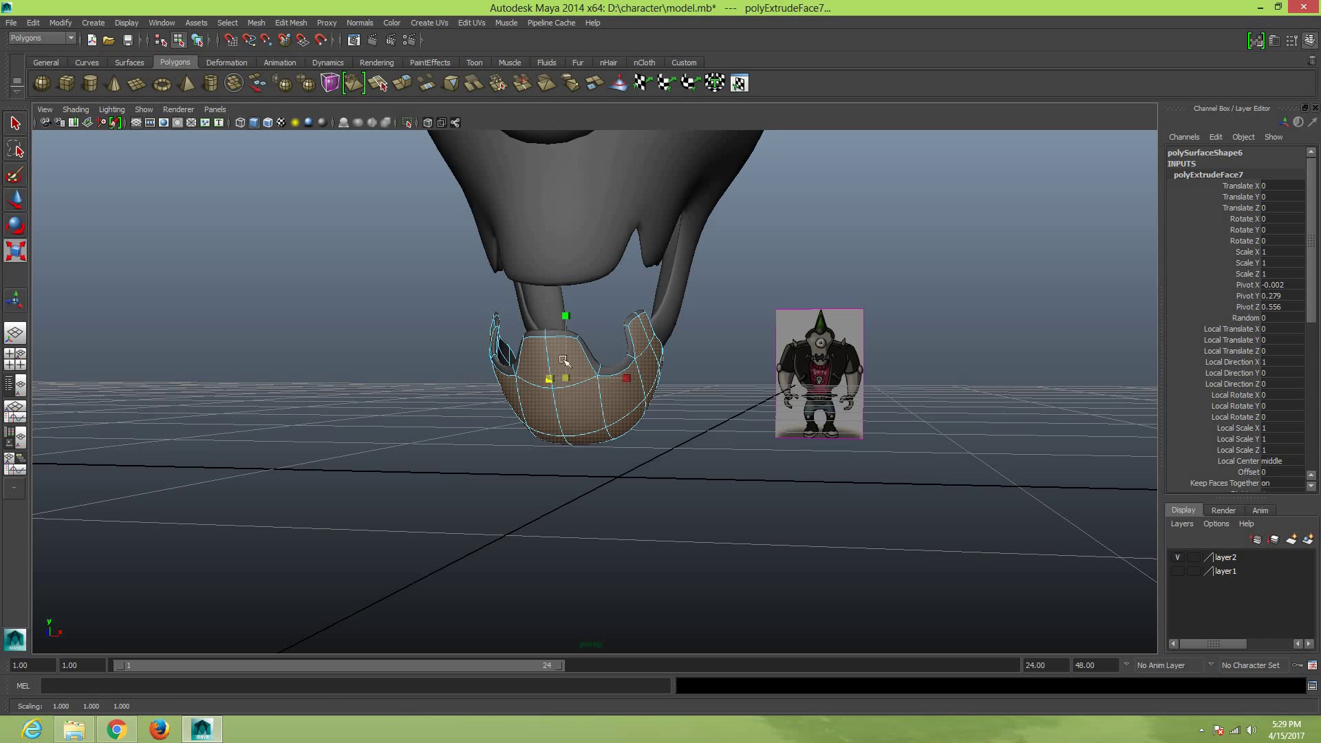
{"action": "key", "text": "w"}
{"action": "left_click_drag", "start_coordinate": [564, 332], "coordinate": [596, 418]}
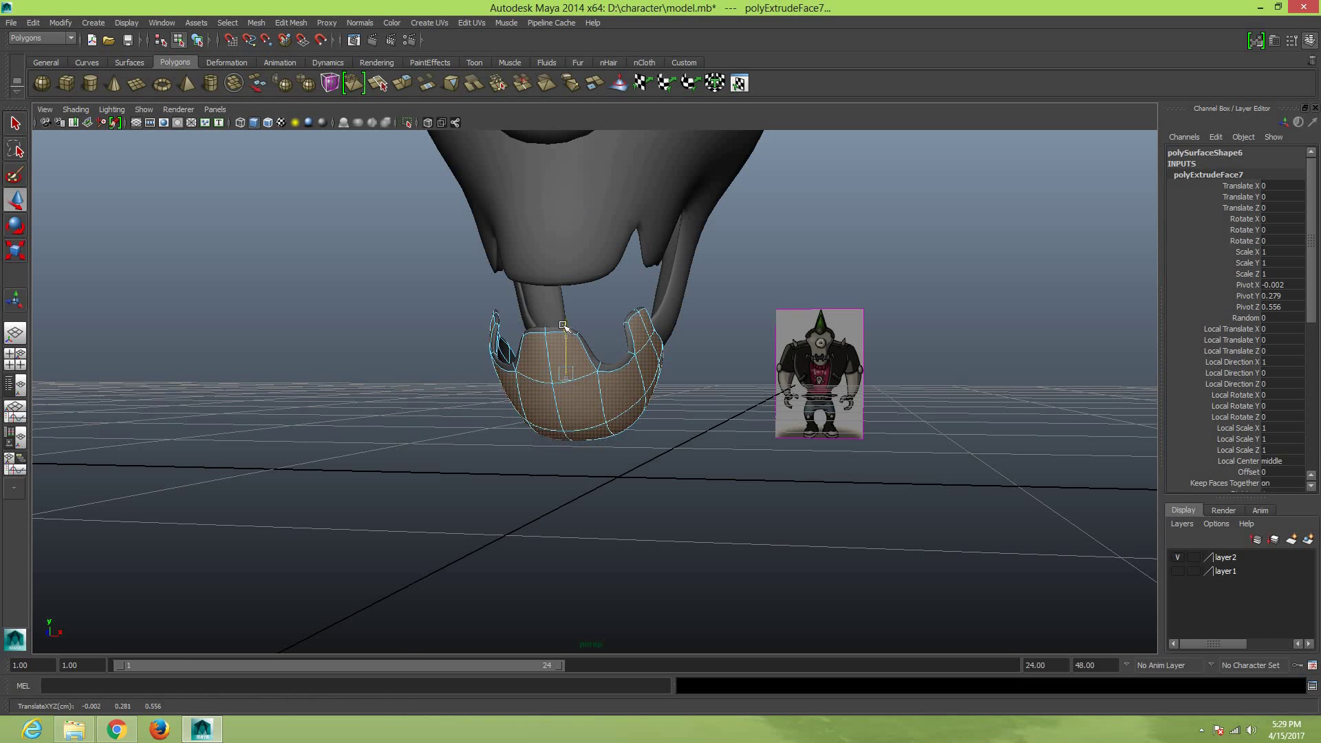
{"action": "left_click_drag", "start_coordinate": [519, 446], "coordinate": [578, 395], "text": "alt"}
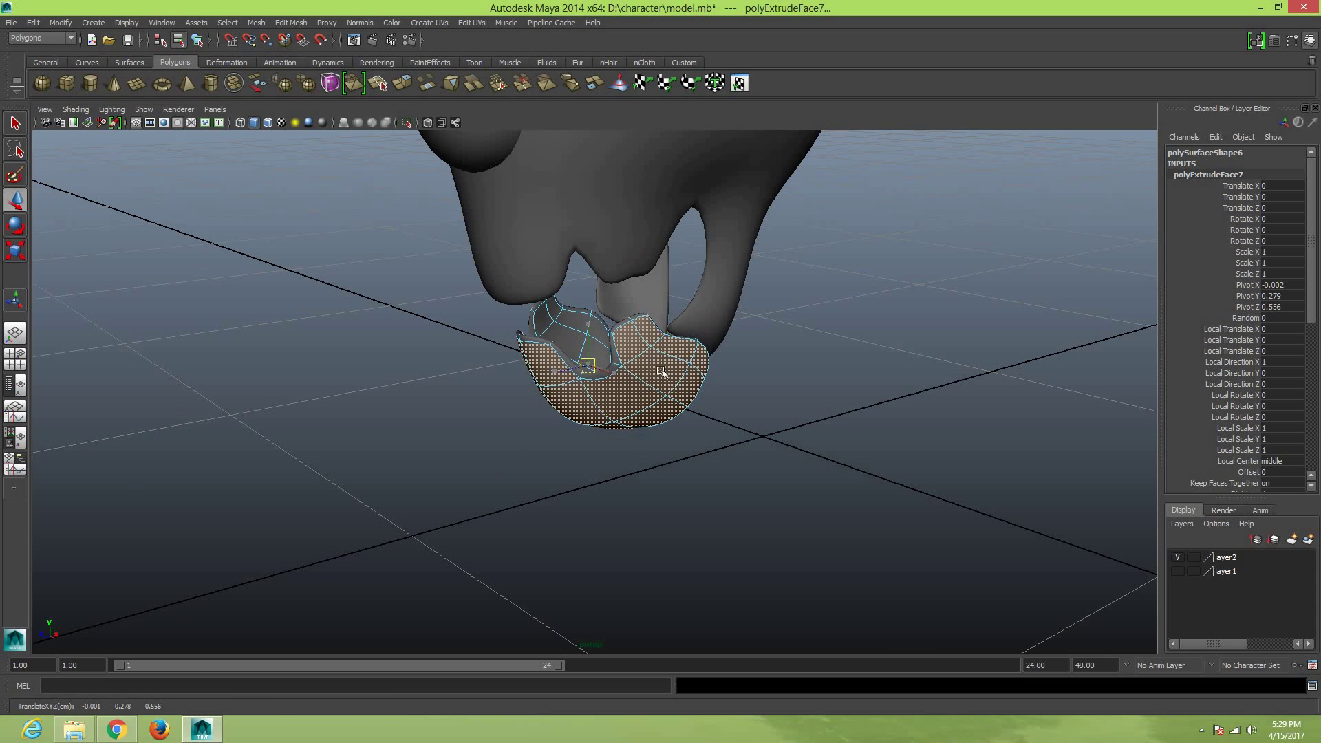
{"action": "left_click", "coordinate": [804, 408]}
{"action": "mouse_move", "coordinate": [707, 463]}
{"action": "left_mouse_down", "text": "alt"}
{"action": "mouse_move", "coordinate": [881, 431]}
{"action": "mouse_move", "coordinate": [830, 443]}
{"action": "mouse_move", "coordinate": [531, 390]}
{"action": "left_mouse_up", "text": "alt"}
{"action": "right_click_drag", "start_coordinate": [531, 391], "coordinate": [473, 383]}
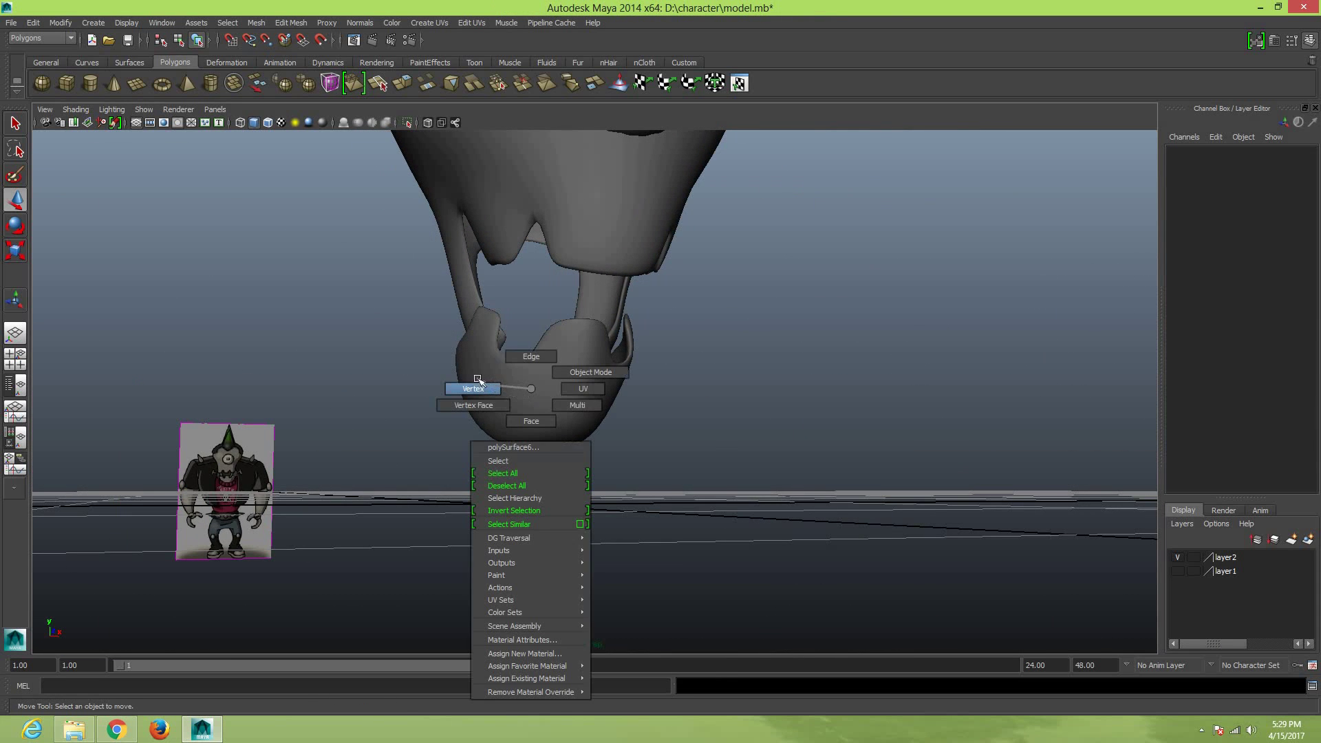
Move polySurface6 in X, Y and Z to Y 0.006 and Z 0.016
{"action": "left_click", "coordinate": [587, 325]}
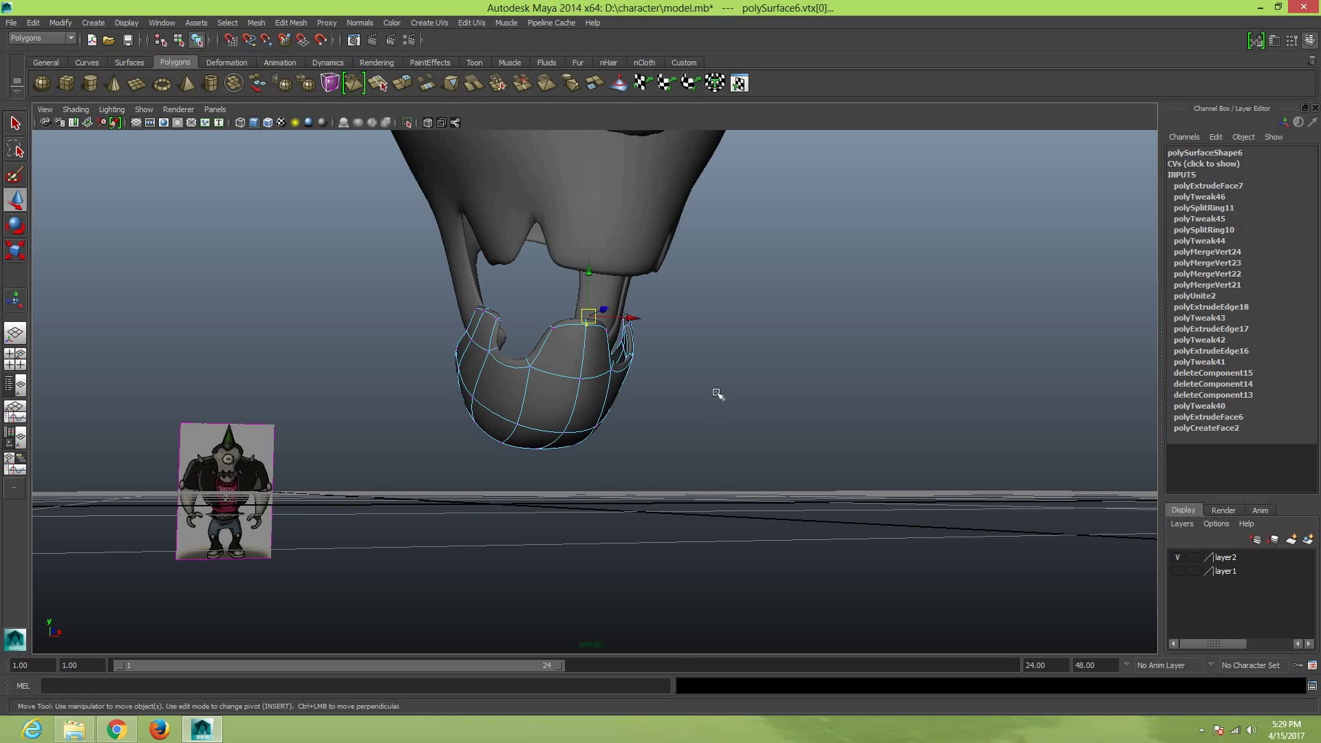
{"action": "left_click_drag", "start_coordinate": [658, 392], "coordinate": [556, 306], "text": "alt"}
{"action": "key", "text": "super"}
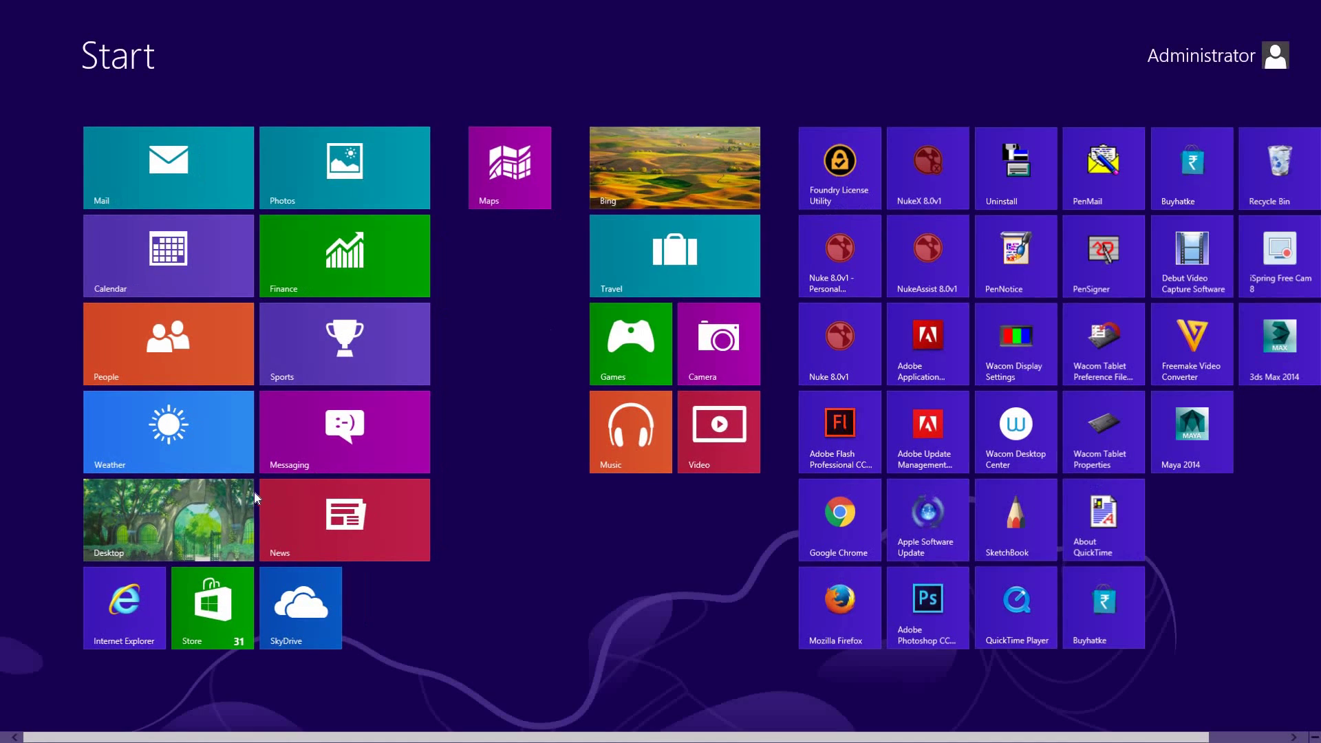
{"action": "key", "text": "super"}
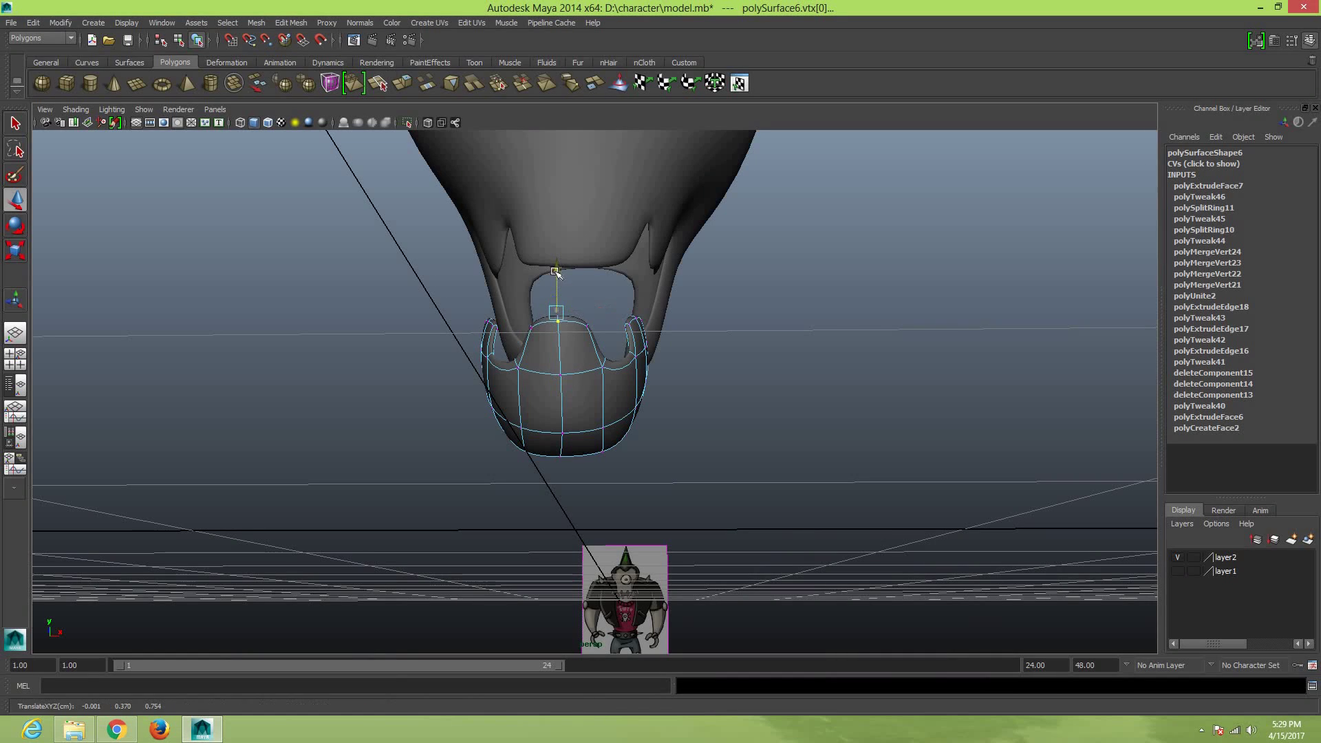
{"action": "right_click_drag", "start_coordinate": [558, 347], "coordinate": [573, 393]}
{"action": "left_click", "coordinate": [575, 399]}
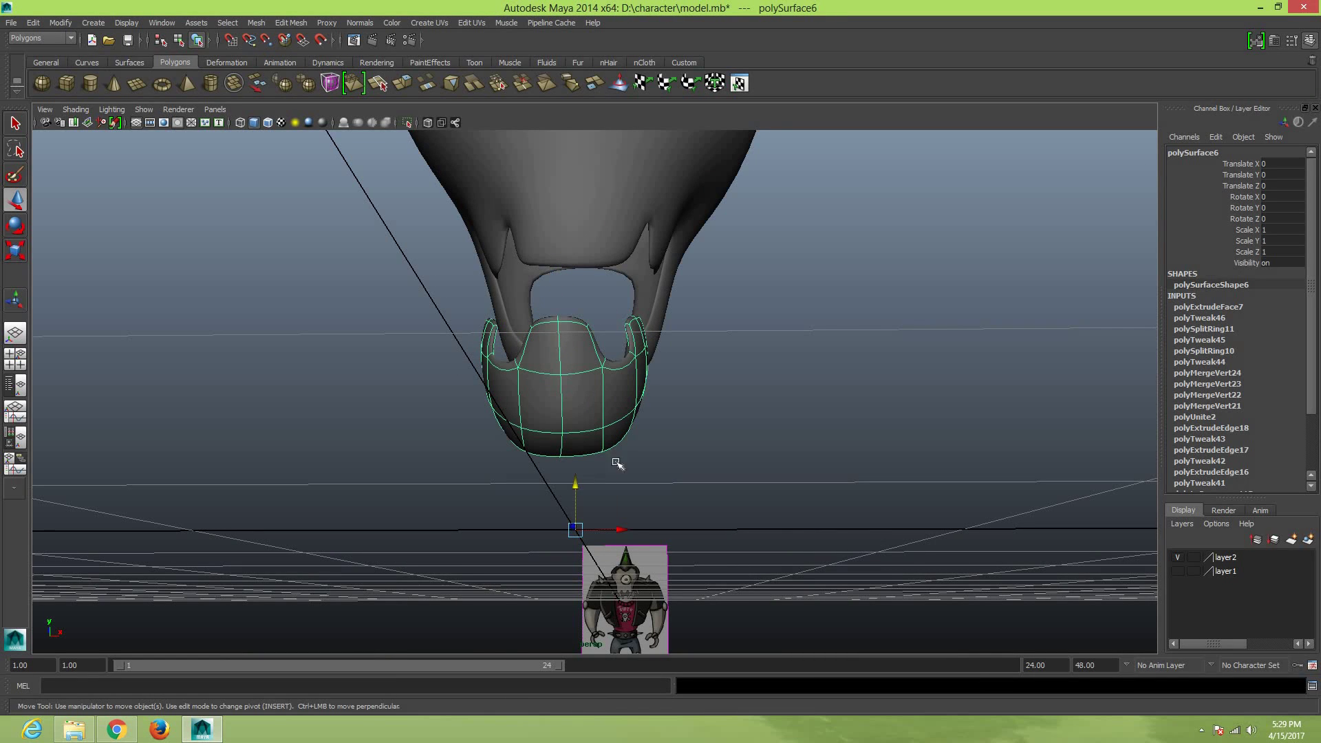
{"action": "left_click_drag", "start_coordinate": [621, 530], "coordinate": [636, 533]}
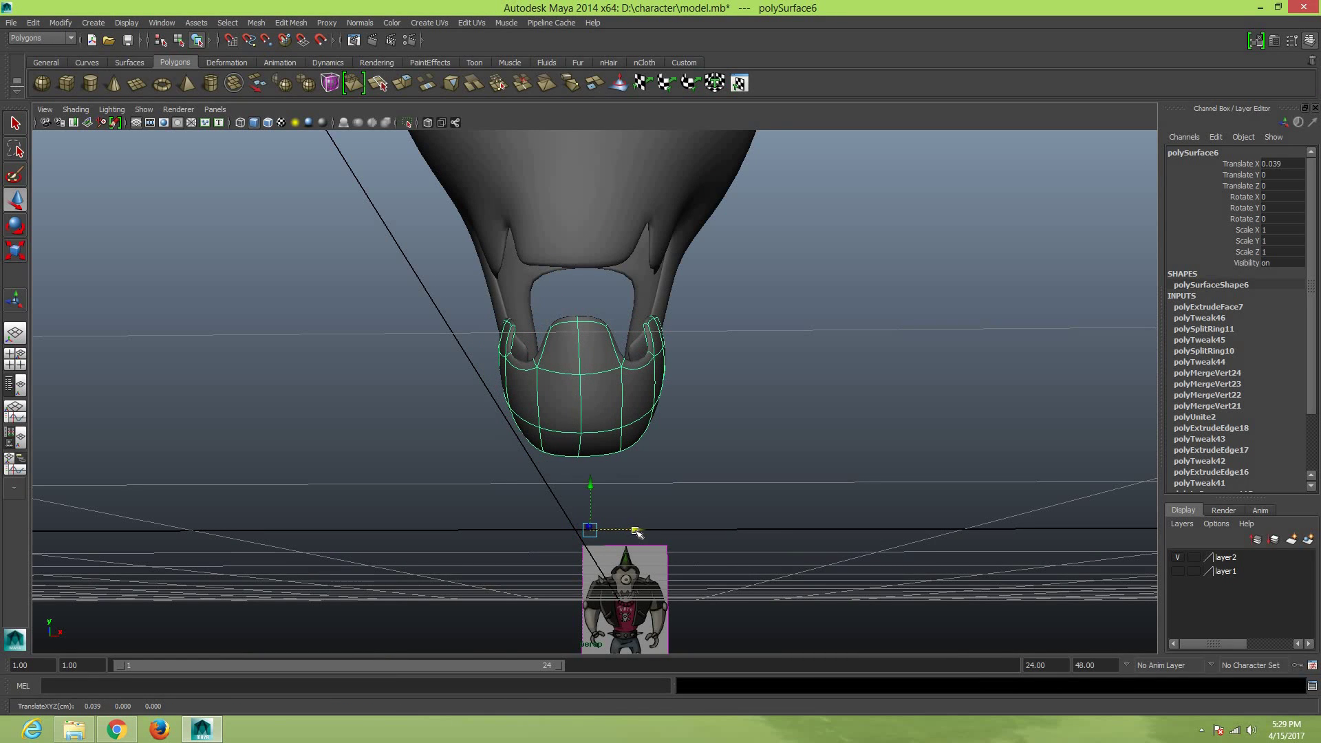
{"action": "left_click_drag", "start_coordinate": [746, 463], "coordinate": [760, 487], "text": "alt"}
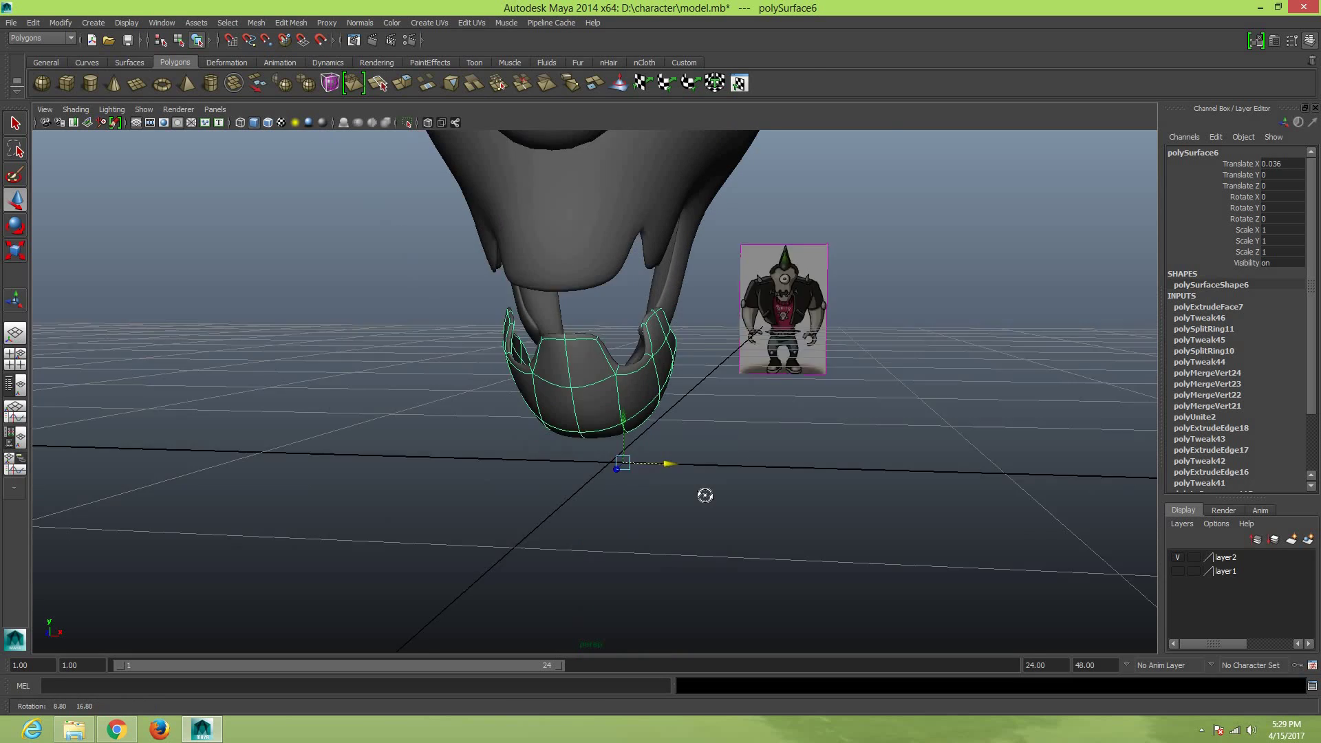
{"action": "key", "text": "super"}
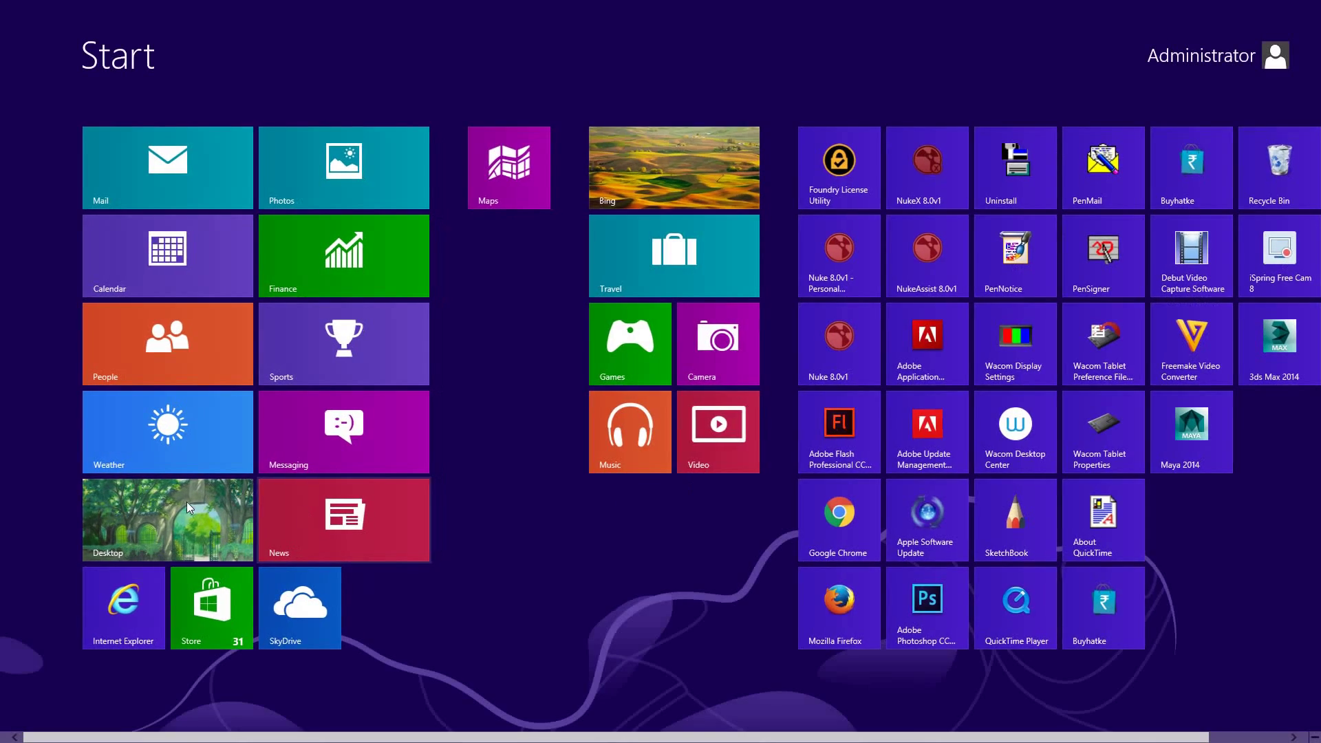
{"action": "key", "text": "super"}
{"action": "left_click_drag", "start_coordinate": [855, 480], "coordinate": [874, 467]}
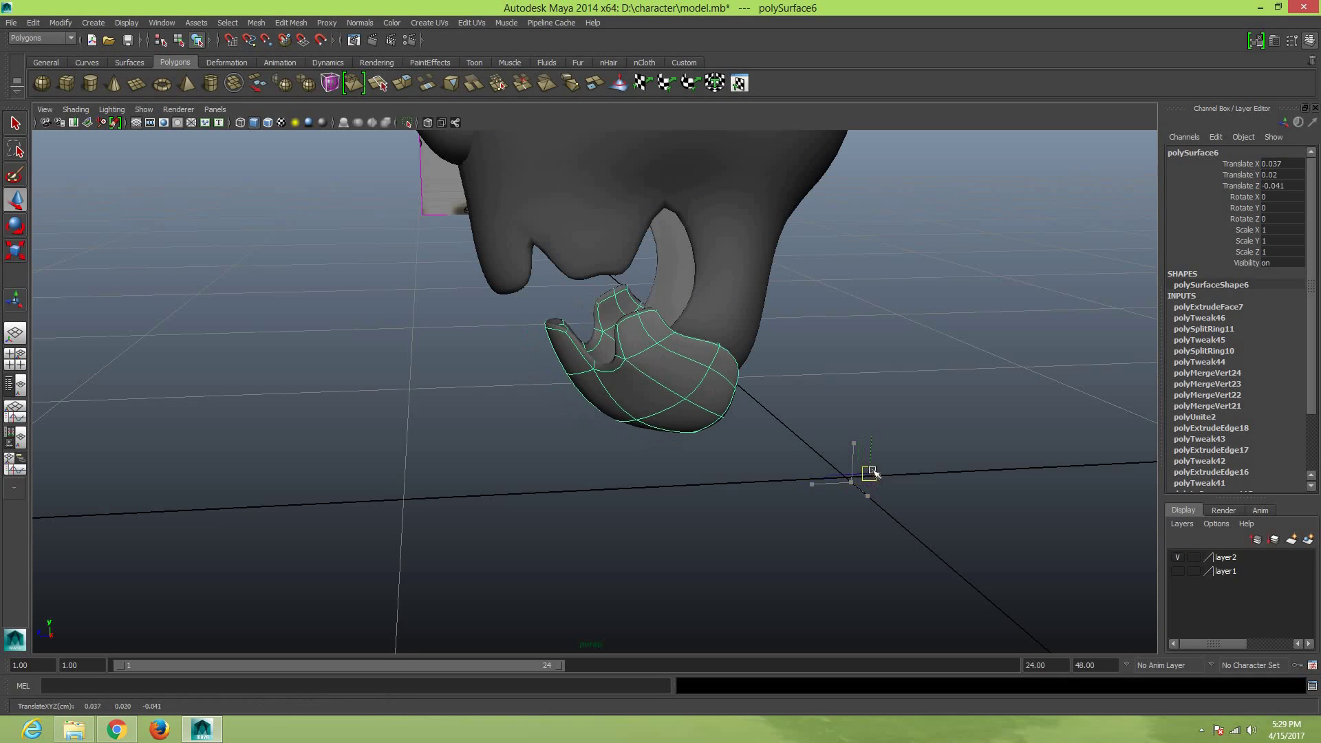
{"action": "left_click", "coordinate": [647, 482]}
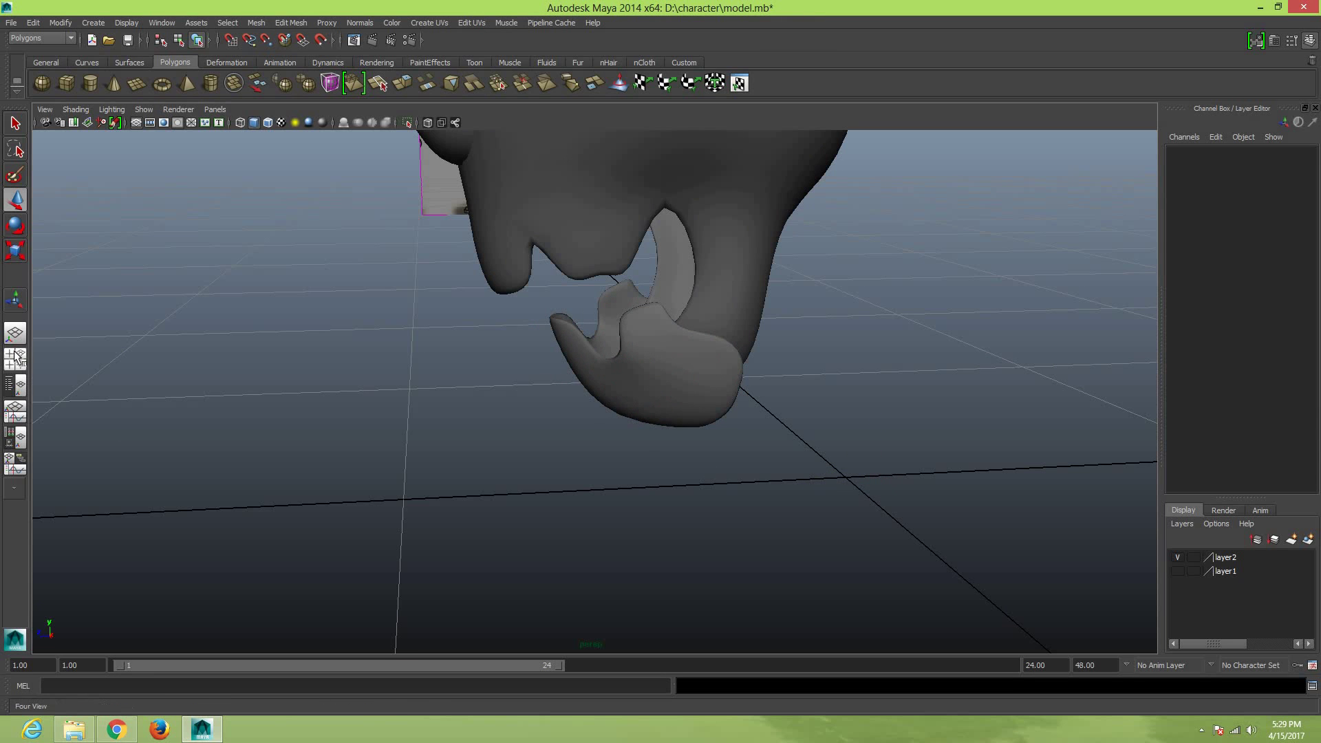
Maximize the side view and fit the jaw under the skull against the side reference
{"action": "left_click", "coordinate": [15, 358]}
{"action": "left_click", "coordinate": [922, 556]}
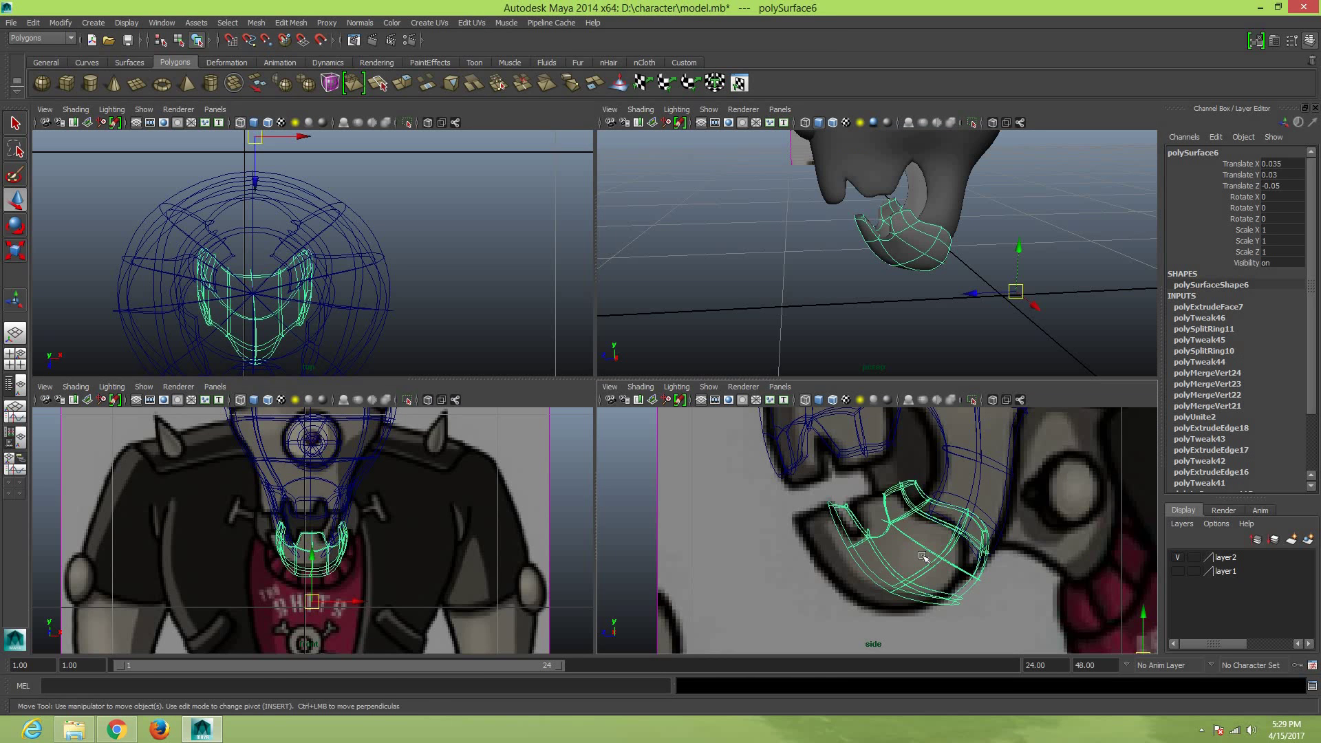
{"action": "key", "text": "space"}
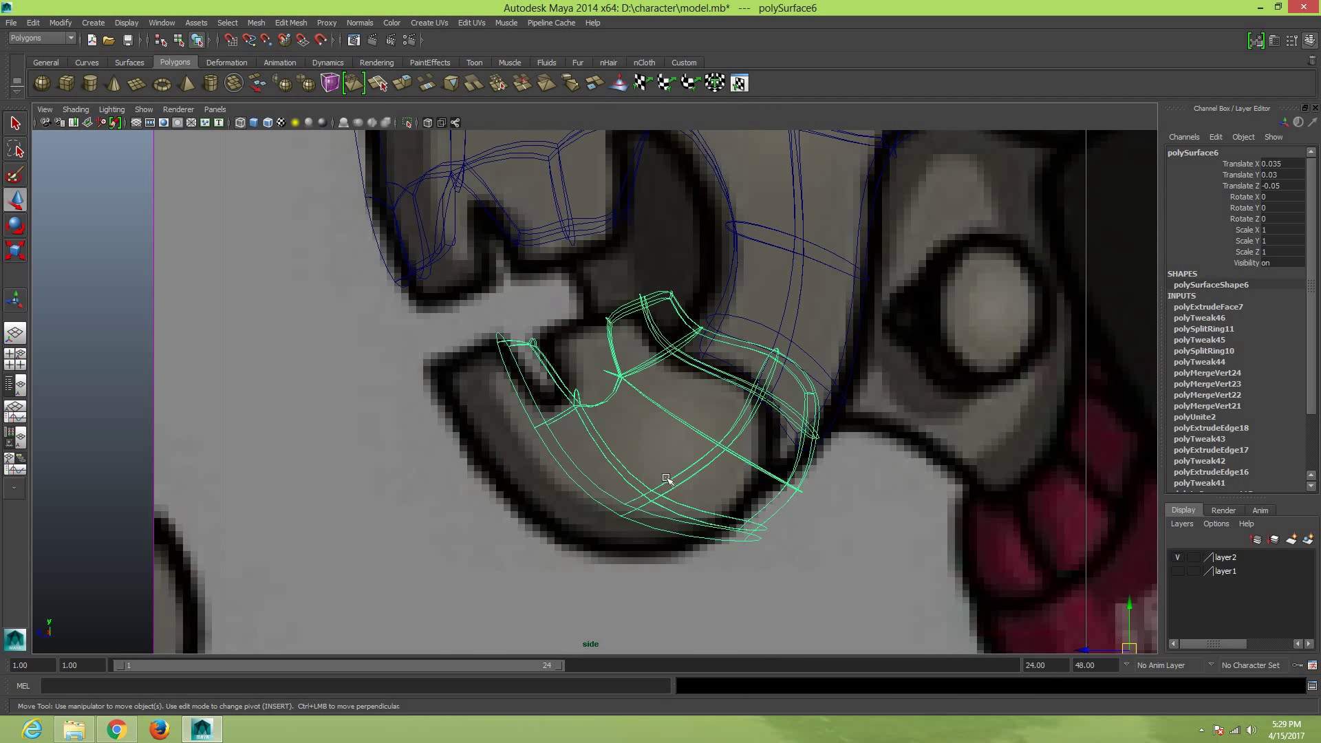
{"action": "scroll", "coordinate": [666, 478], "scroll_direction": "down", "scroll_amount": 5}
{"action": "scroll", "coordinate": [619, 405], "scroll_direction": "up", "scroll_amount": 2}
{"action": "scroll", "coordinate": [654, 420], "scroll_direction": "up", "scroll_amount": 3}
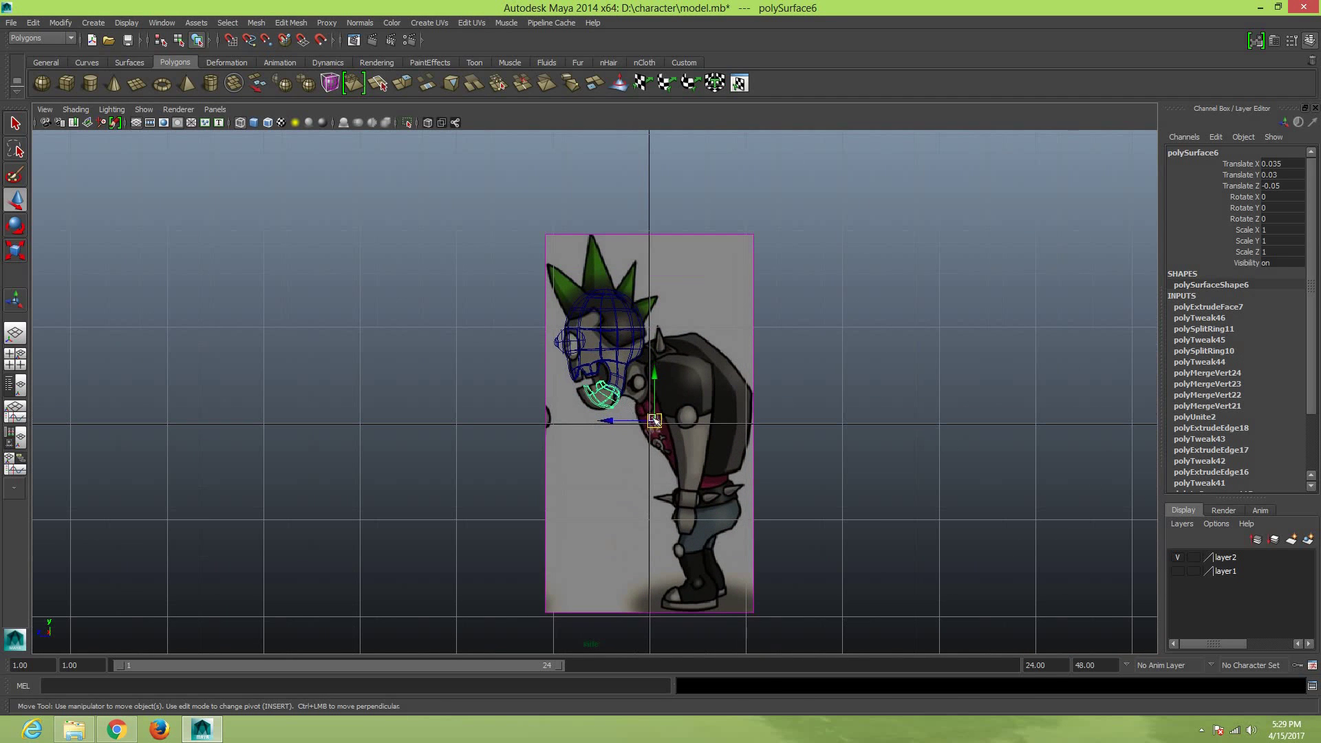
{"action": "scroll", "coordinate": [655, 420], "scroll_direction": "up", "scroll_amount": 1}
{"action": "scroll", "coordinate": [642, 413], "scroll_direction": "up", "scroll_amount": 3}
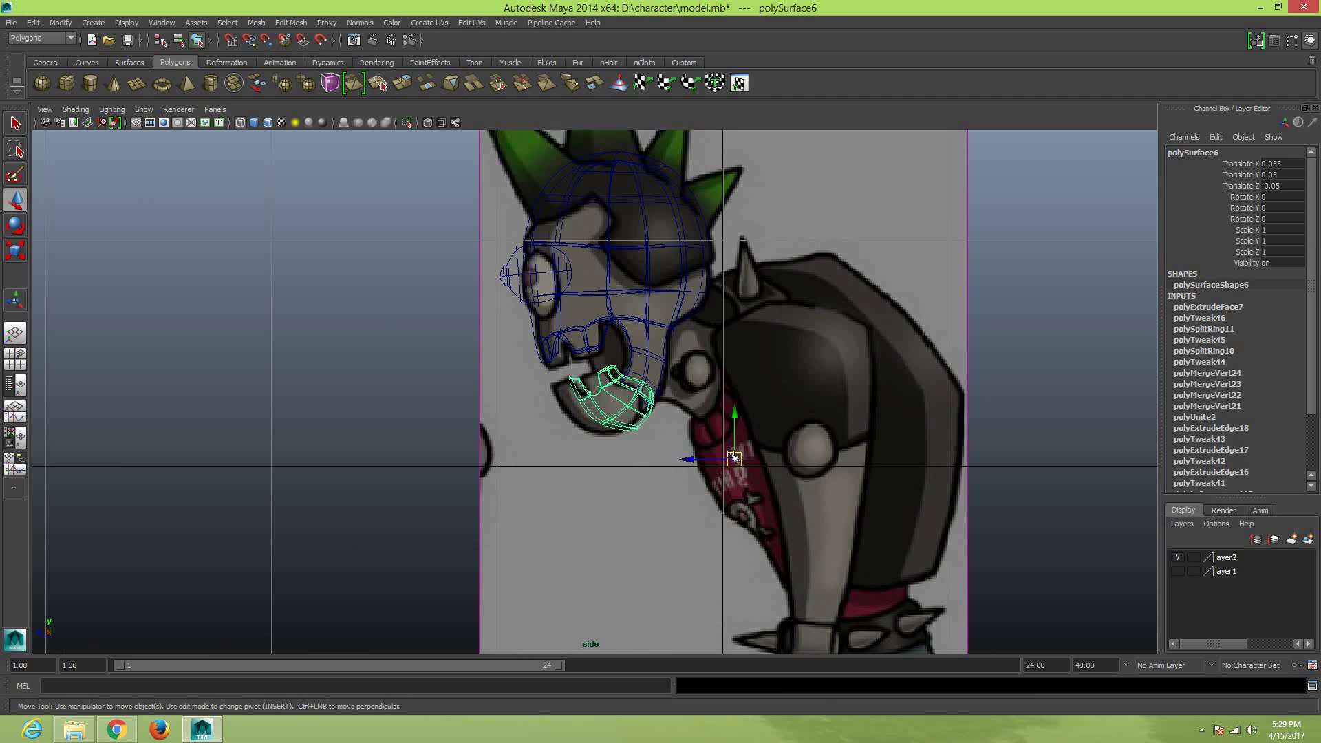
{"action": "left_click_drag", "start_coordinate": [733, 458], "coordinate": [719, 464]}
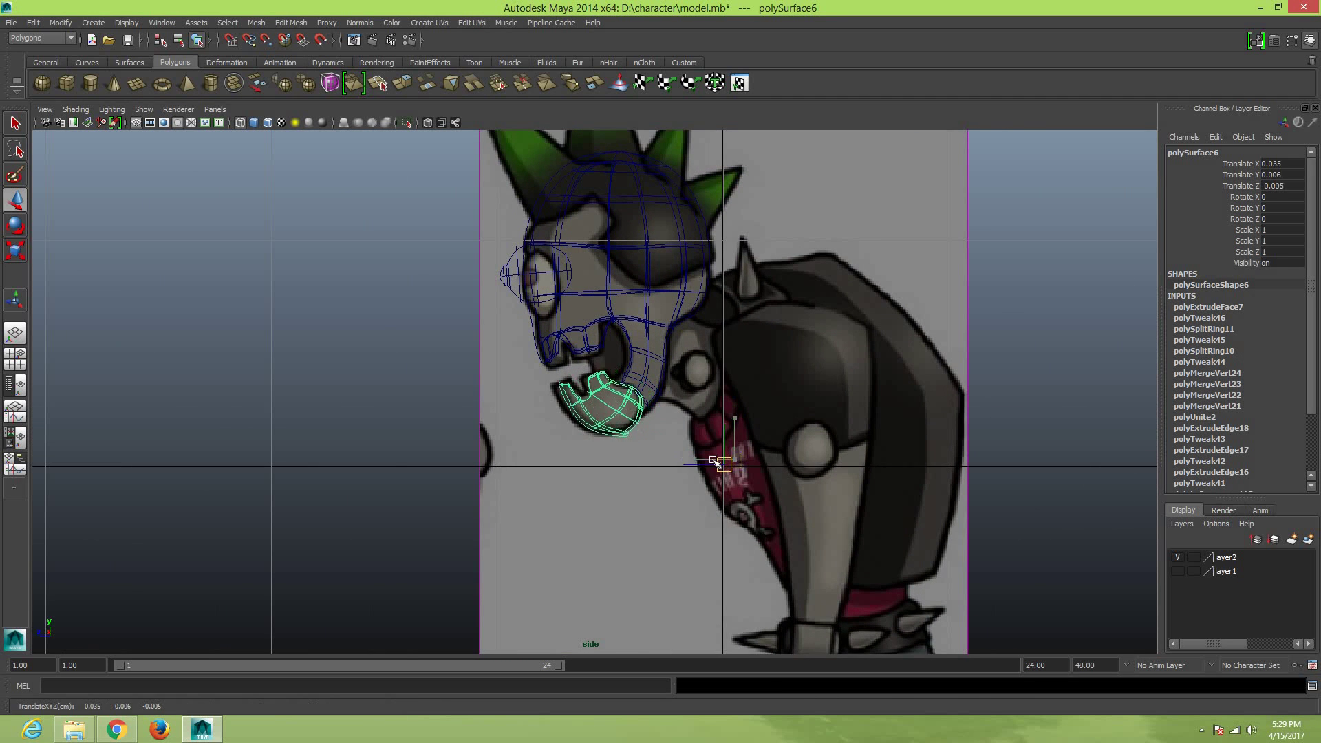
Nudge the head sphere pSphere4 slightly down, then deselect it
{"action": "left_click", "coordinate": [645, 308]}
{"action": "left_click_drag", "start_coordinate": [540, 274], "coordinate": [538, 277]}
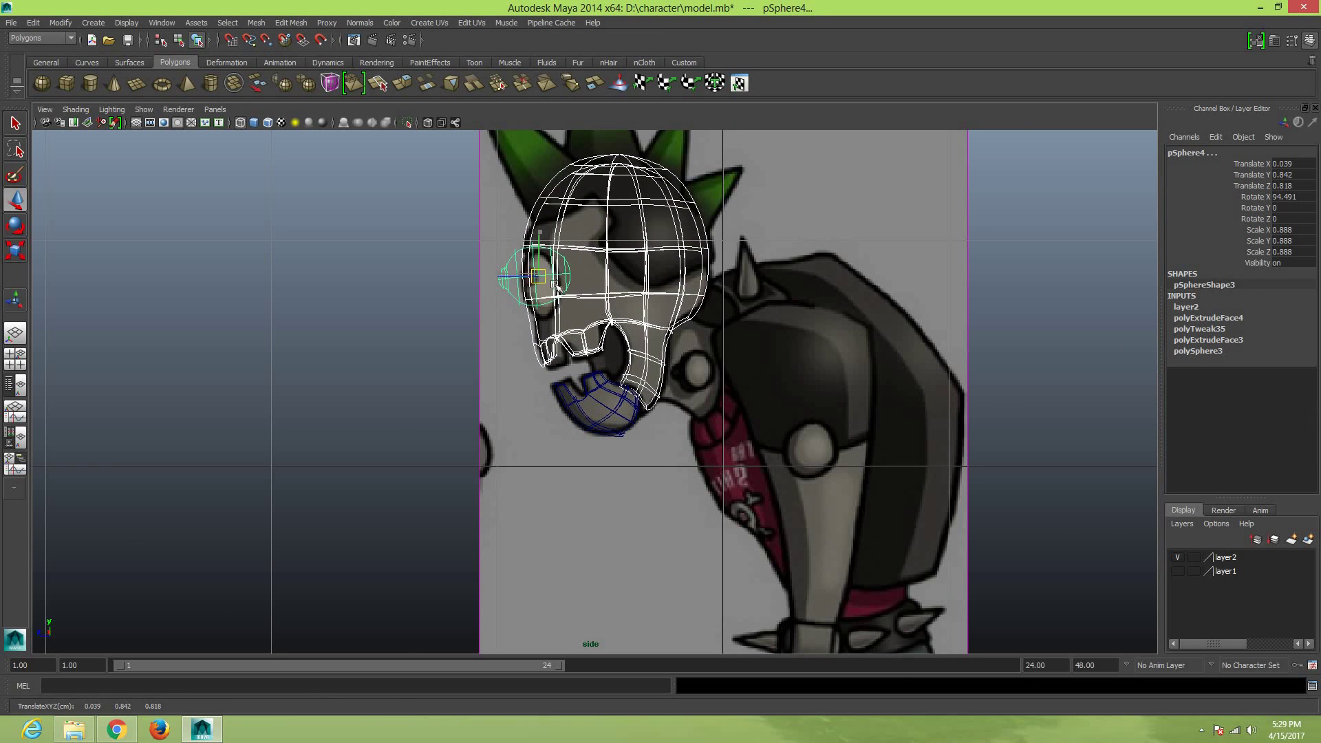
{"action": "scroll", "coordinate": [577, 381], "scroll_direction": "up", "scroll_amount": 3}
{"action": "scroll", "coordinate": [480, 399], "scroll_direction": "up", "scroll_amount": 3}
{"action": "left_click", "coordinate": [597, 421]}
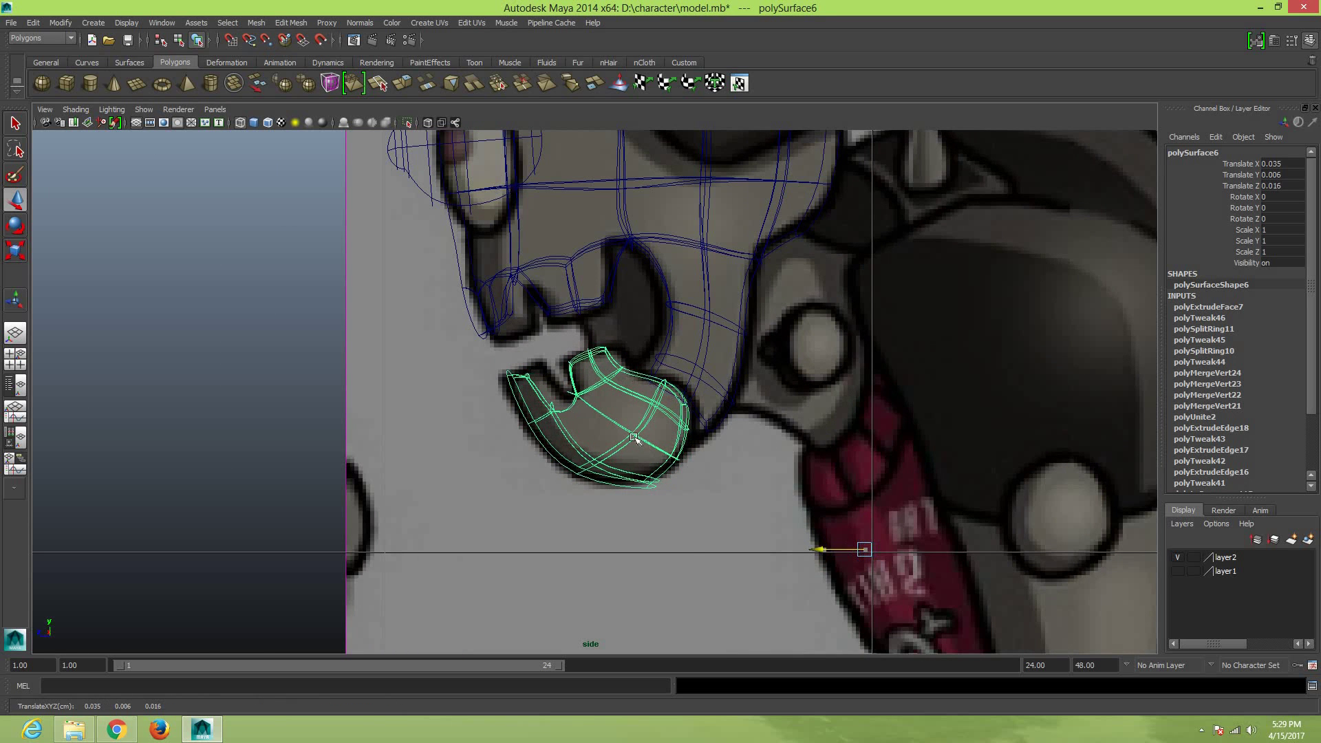
Pull the jaw-tip and lower jaw vertices onto the chin outline in the side view
{"action": "right_click_drag", "start_coordinate": [617, 436], "coordinate": [571, 437]}
{"action": "left_click", "coordinate": [527, 375]}
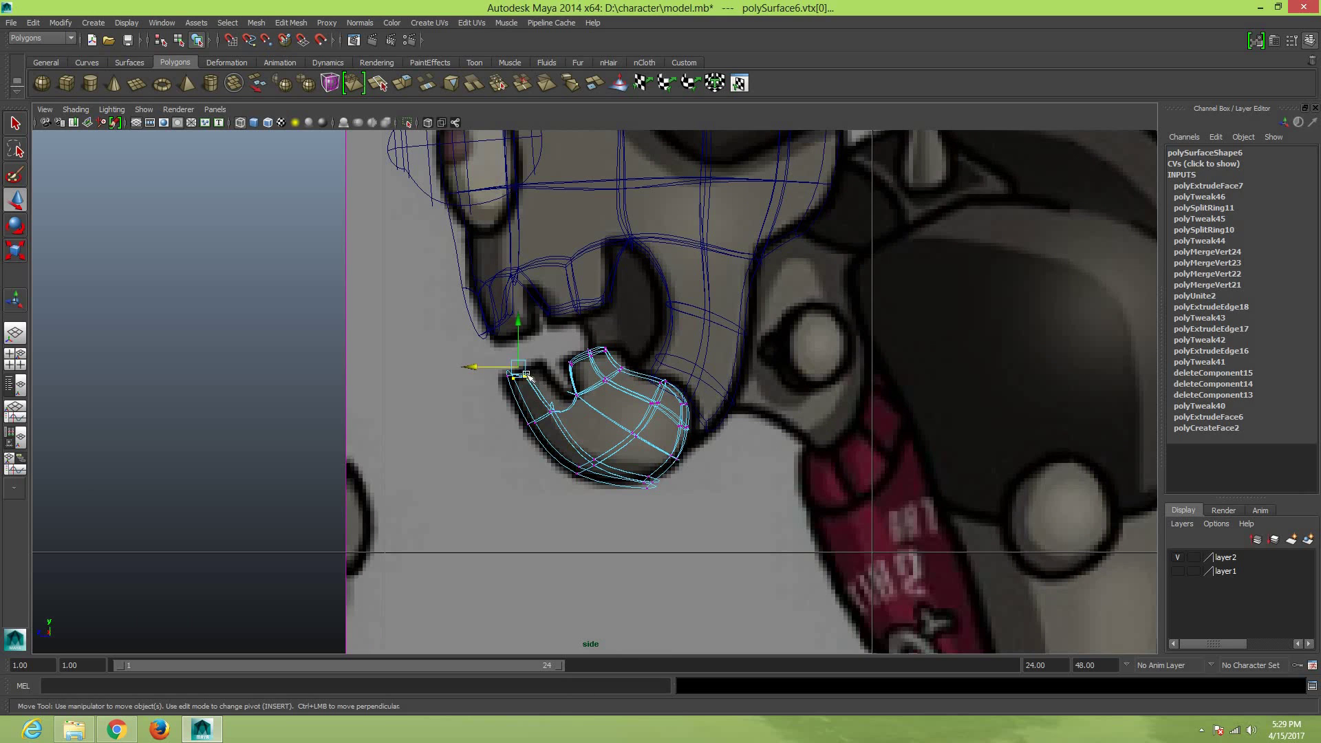
{"action": "left_click_drag", "start_coordinate": [526, 368], "coordinate": [524, 363]}
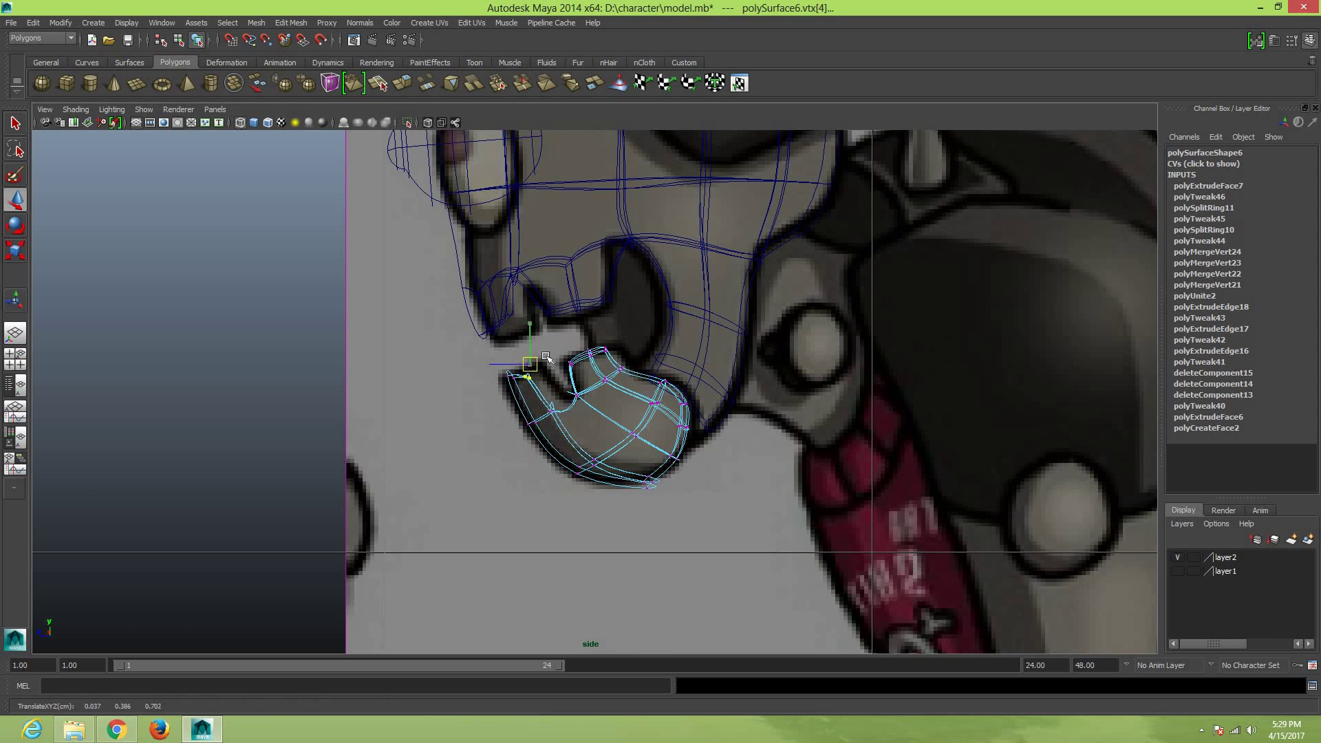
{"action": "left_click", "coordinate": [544, 364]}
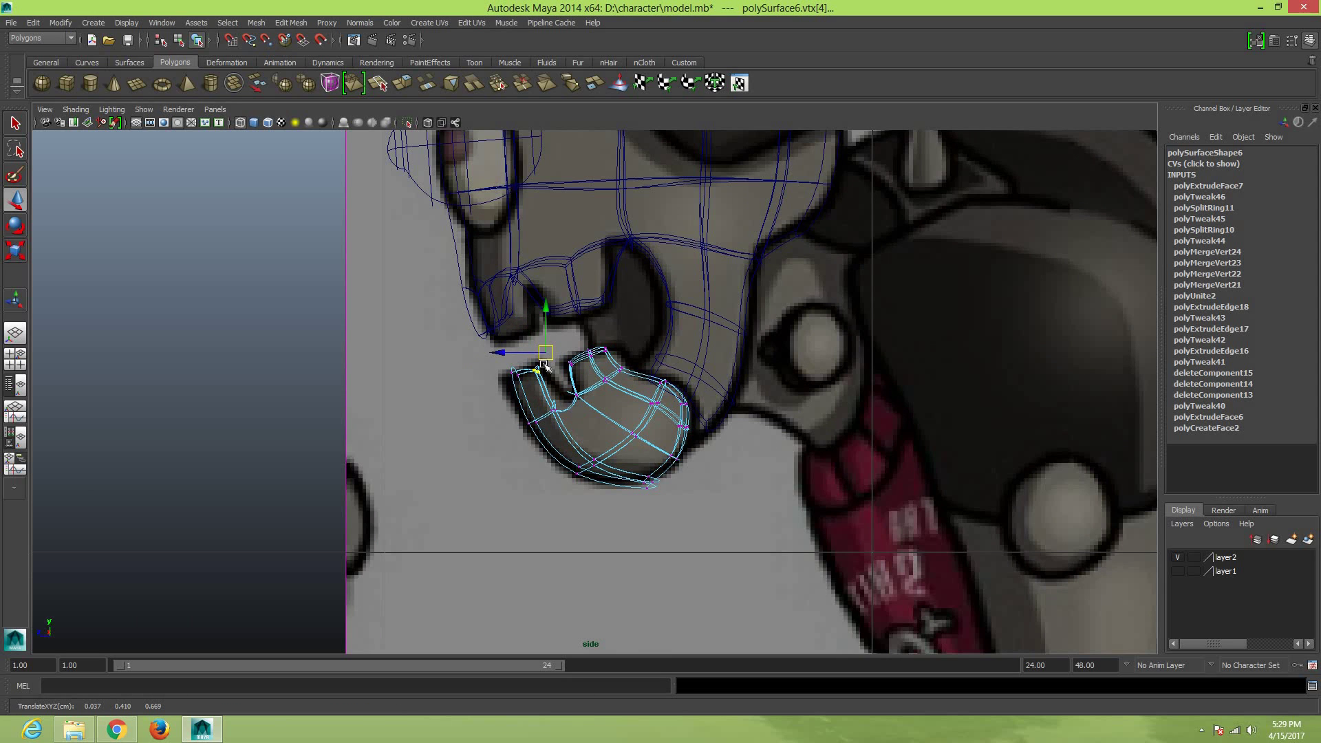
{"action": "key", "text": "1"}
{"action": "mouse_move", "coordinate": [543, 358]}
{"action": "left_mouse_down"}
{"action": "mouse_move", "coordinate": [496, 384]}
{"action": "mouse_move", "coordinate": [562, 408]}
{"action": "mouse_move", "coordinate": [578, 394]}
{"action": "mouse_move", "coordinate": [569, 412]}
{"action": "left_mouse_up"}
{"action": "left_click", "coordinate": [492, 371]}
{"action": "left_click", "coordinate": [552, 408]}
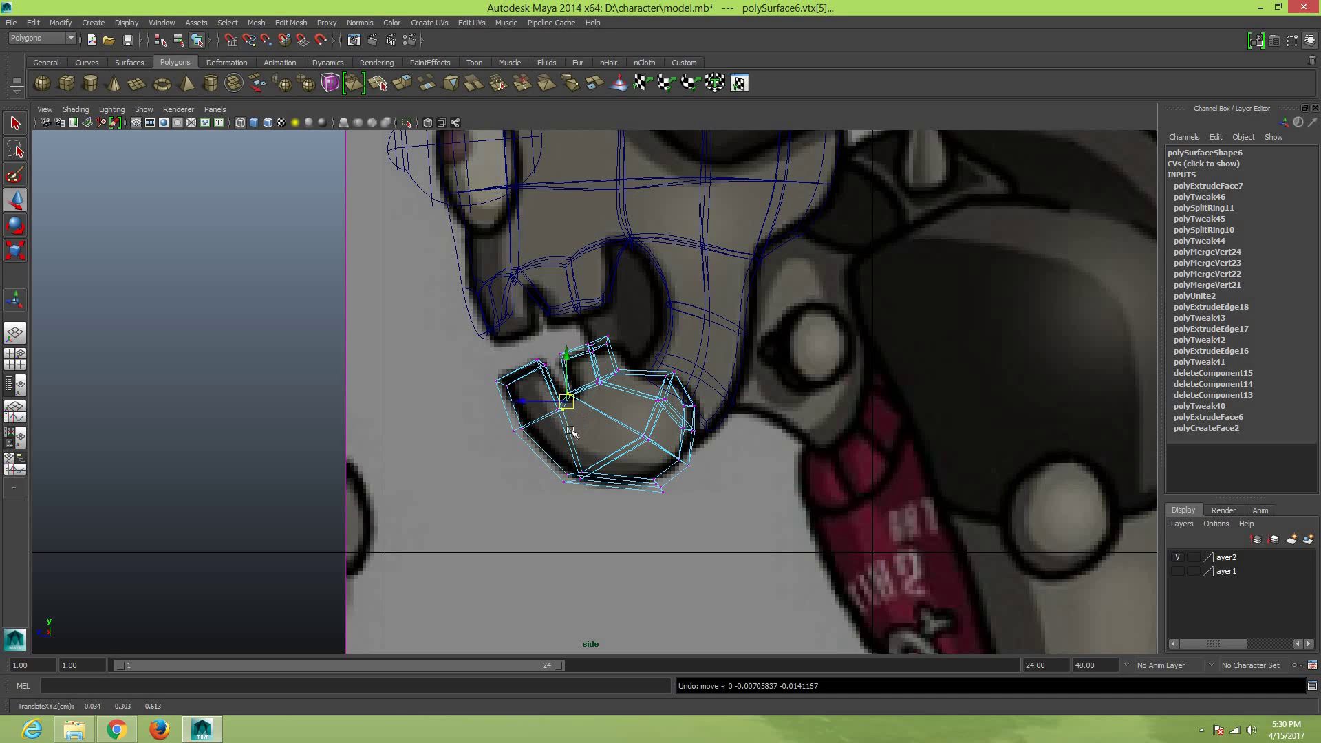
Align the neck's upper, back and bottom vertices with the reference outline
{"action": "left_click", "coordinate": [578, 392]}
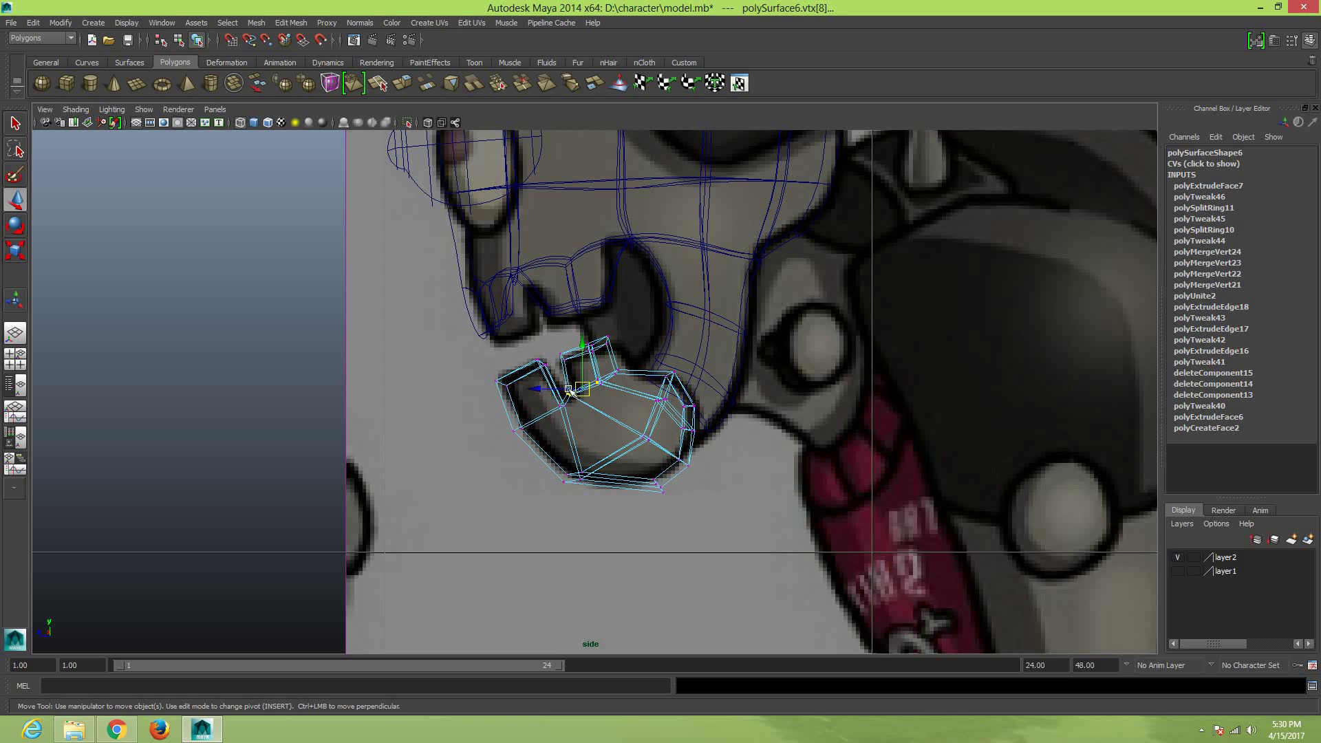
{"action": "key", "text": "ctrl+z"}
{"action": "left_click", "coordinate": [576, 399]}
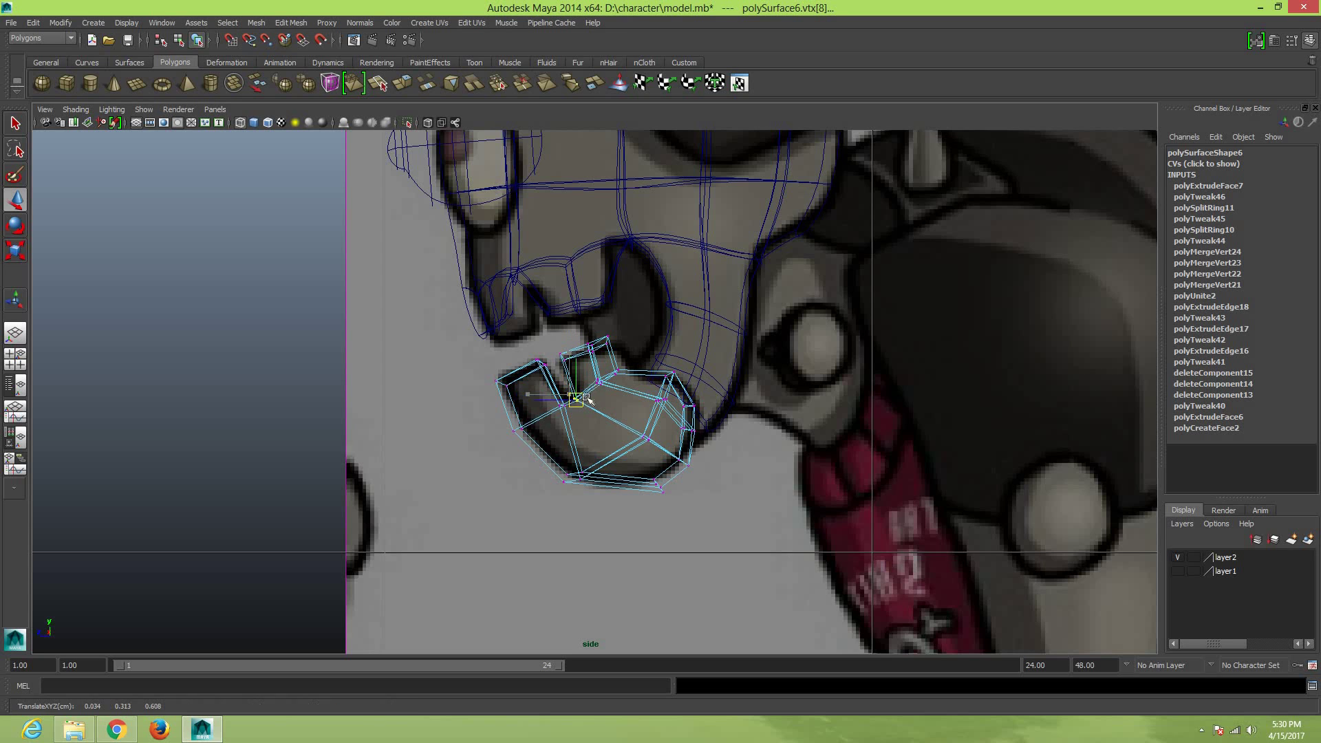
{"action": "left_click", "coordinate": [616, 371]}
{"action": "left_click_drag", "start_coordinate": [616, 370], "coordinate": [626, 369]}
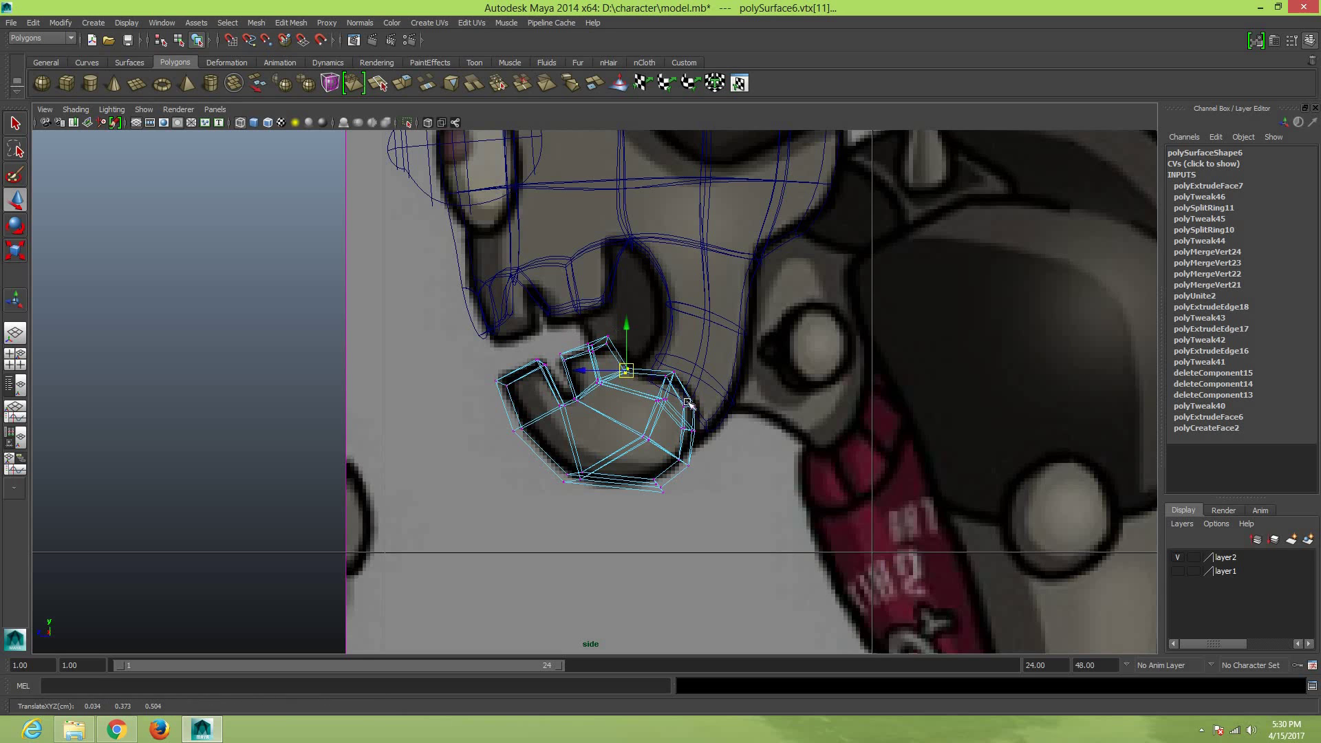
{"action": "left_click", "coordinate": [649, 485]}
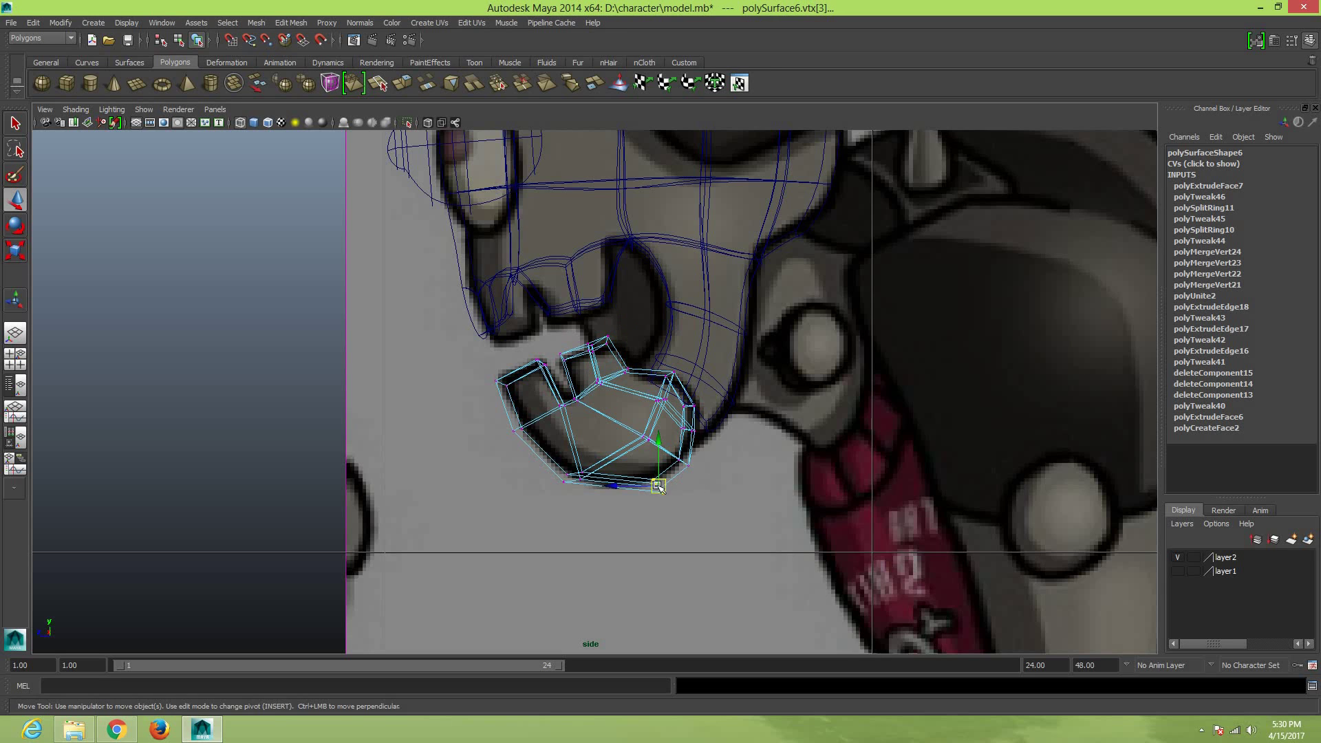
{"action": "mouse_move", "coordinate": [648, 484]}
{"action": "left_mouse_down"}
{"action": "mouse_move", "coordinate": [641, 496]}
{"action": "mouse_move", "coordinate": [574, 474]}
{"action": "left_mouse_up"}
{"action": "left_click", "coordinate": [572, 474]}
{"action": "left_click", "coordinate": [641, 494]}
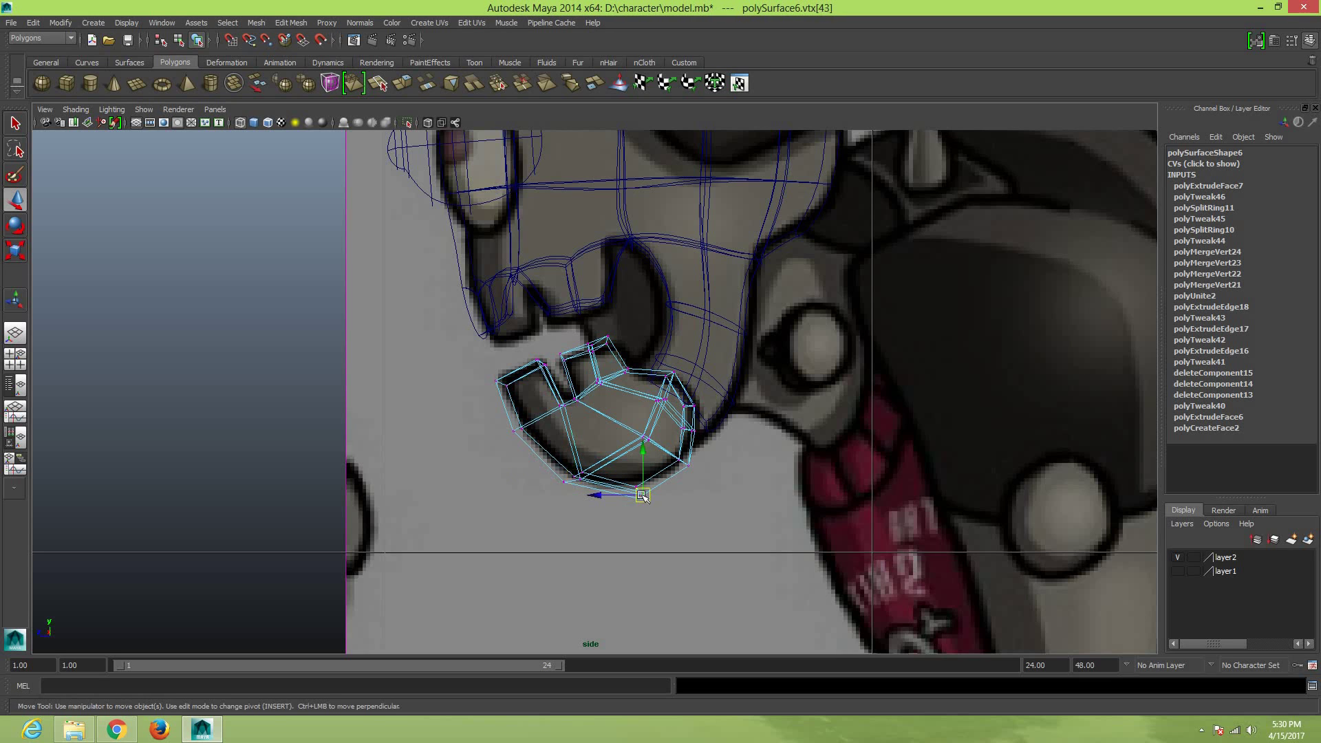
{"action": "left_click", "coordinate": [640, 493], "text": "shift"}
{"action": "left_click_drag", "start_coordinate": [640, 494], "coordinate": [645, 495]}
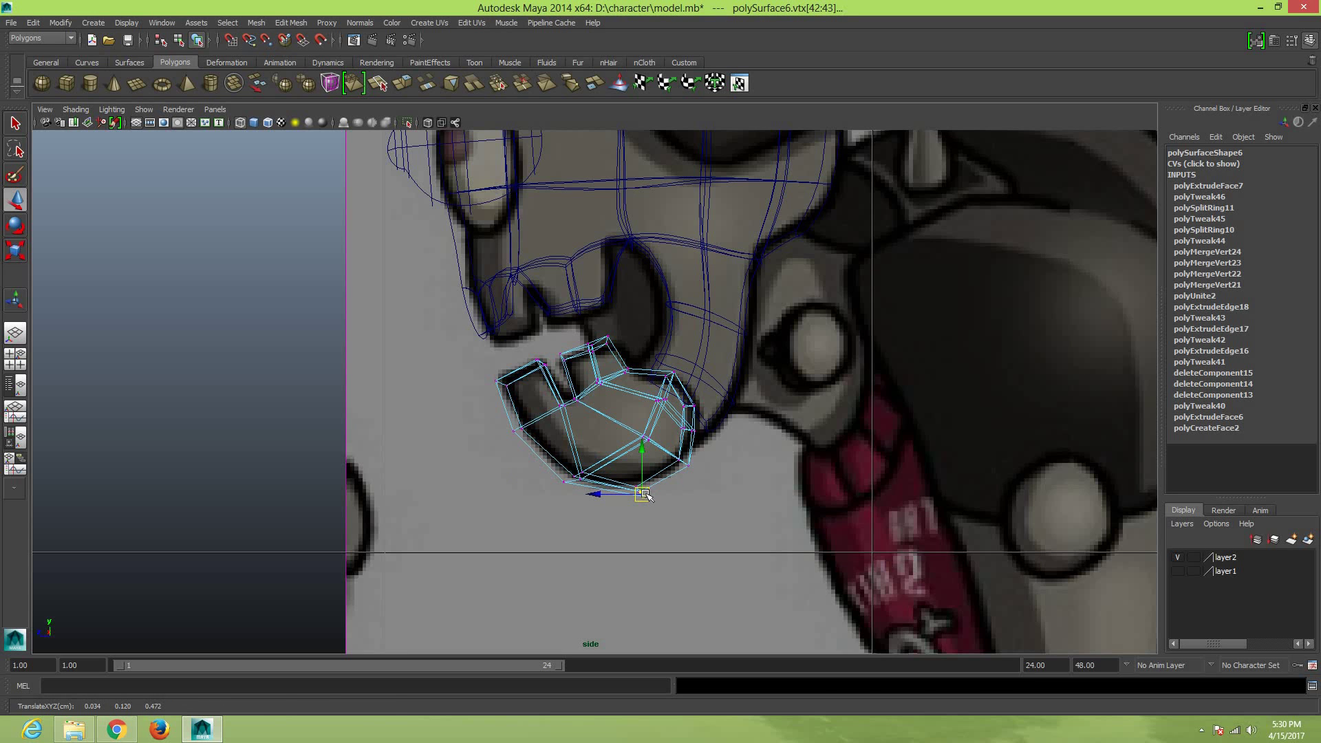
Turn on smooth preview and shift the neck's bottom vertices along the reference outline
{"action": "key", "text": "3"}
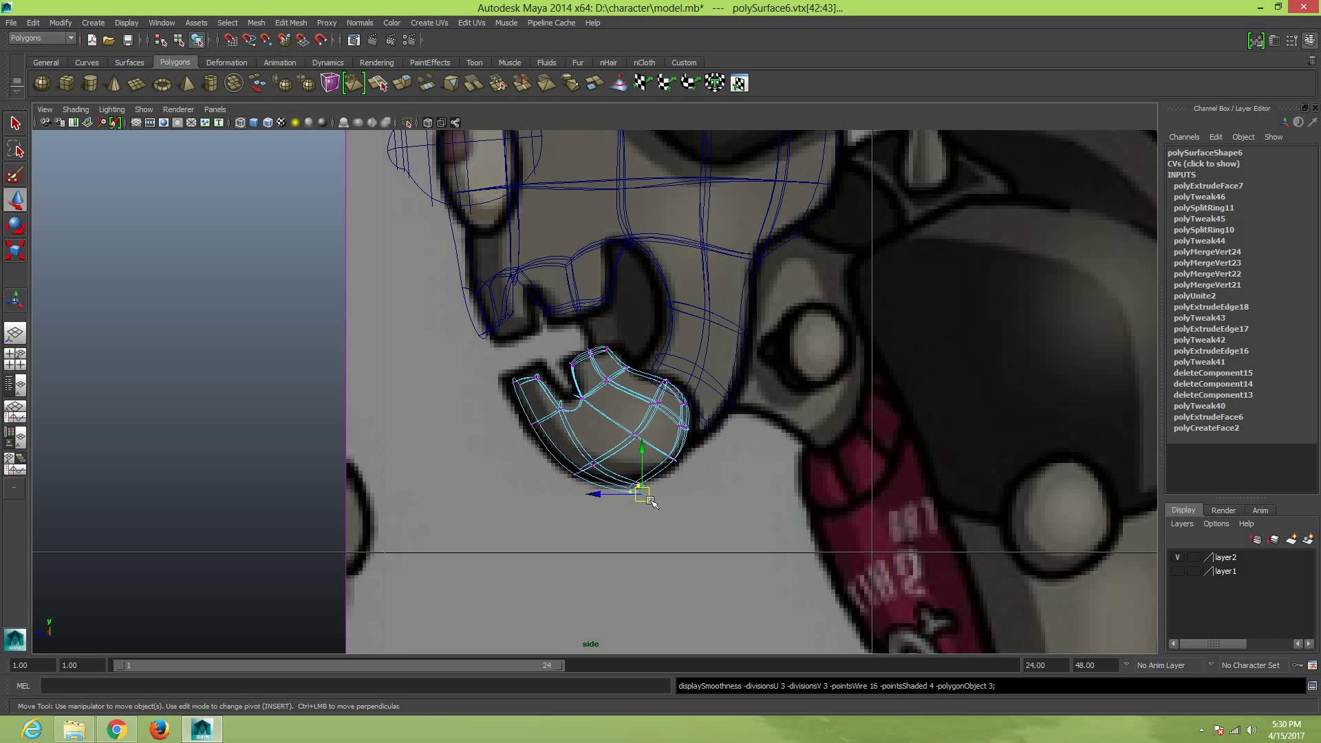
{"action": "scroll", "coordinate": [650, 500], "scroll_direction": "up", "scroll_amount": 3}
{"action": "left_click", "coordinate": [652, 527]}
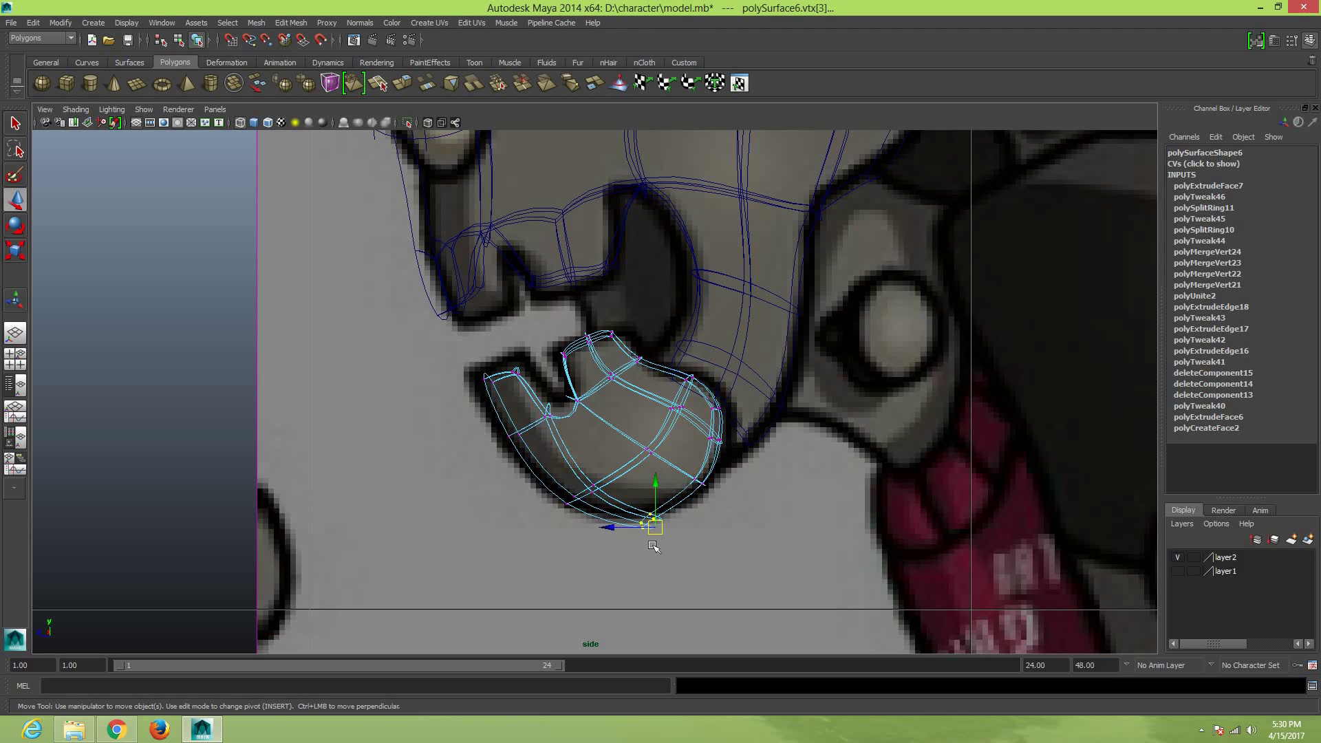
{"action": "left_click_drag", "start_coordinate": [655, 527], "coordinate": [660, 536]}
{"action": "left_click_drag", "start_coordinate": [657, 526], "coordinate": [642, 526]}
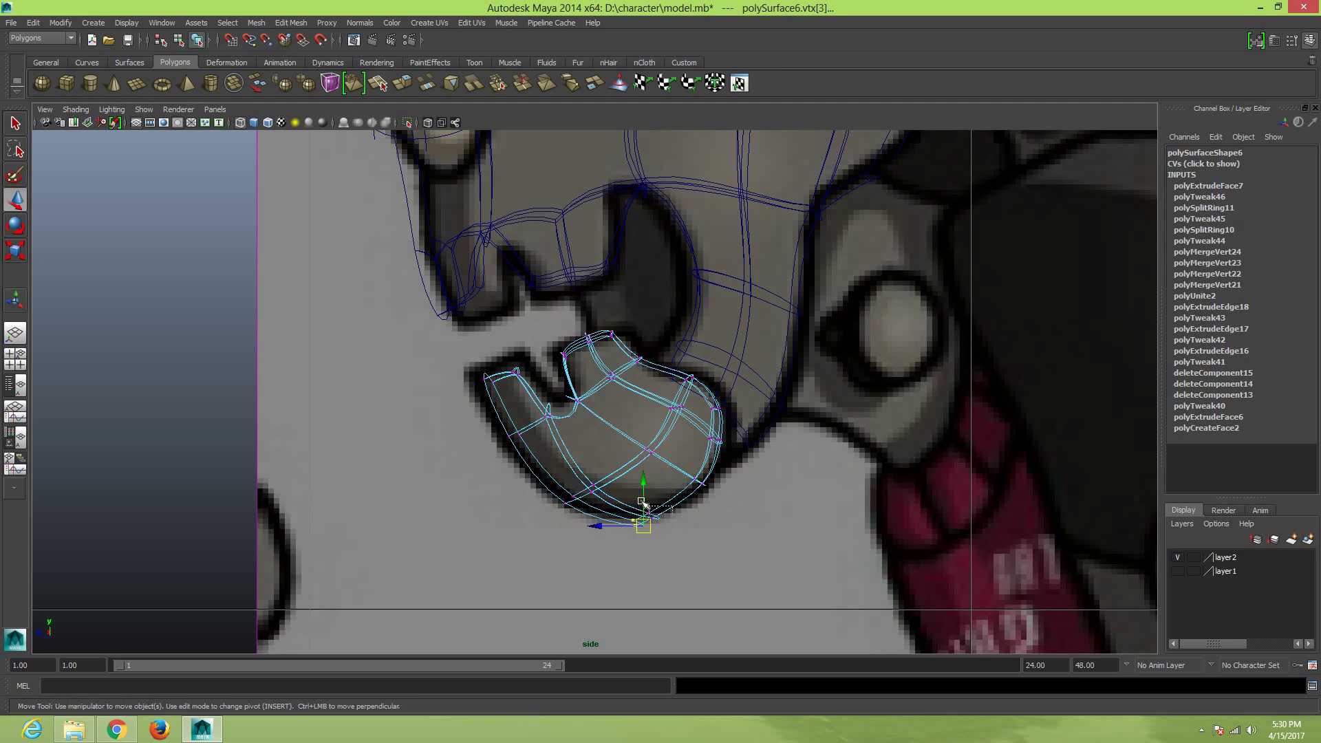
{"action": "left_click", "coordinate": [666, 525]}
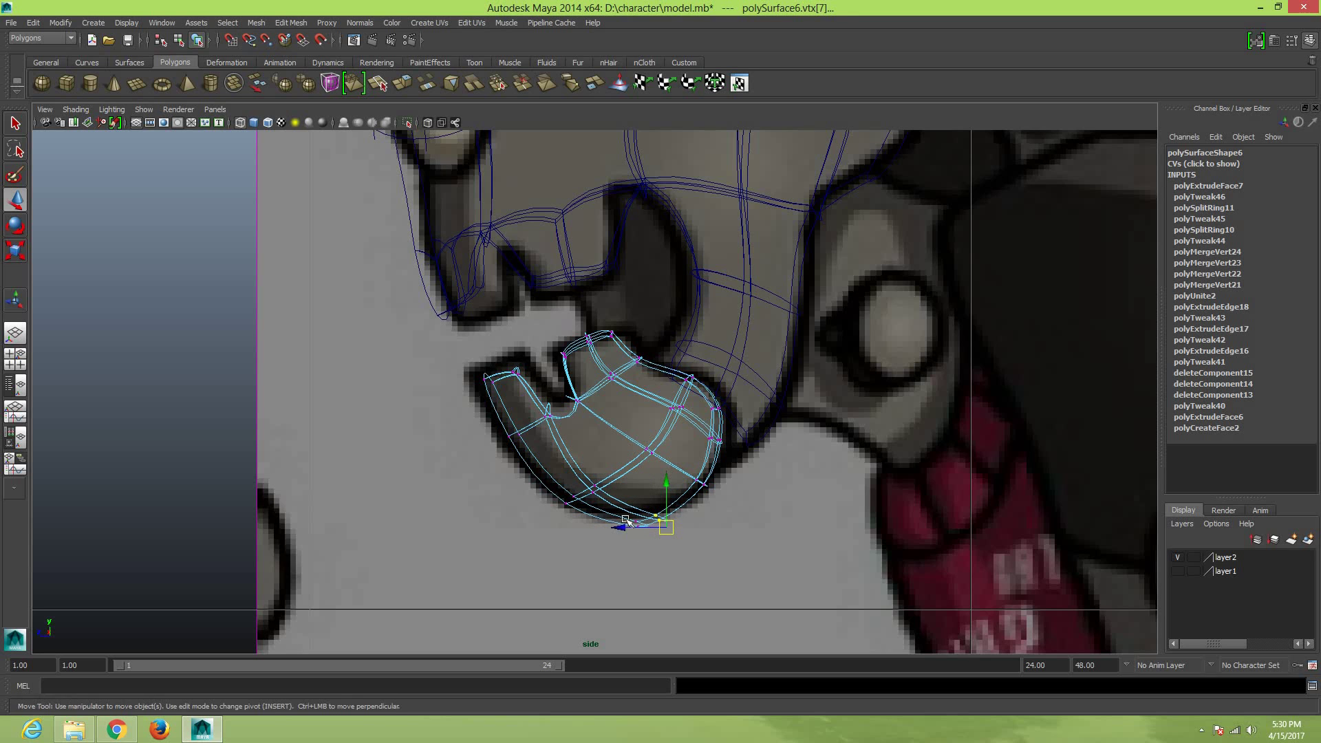
{"action": "left_click", "coordinate": [642, 525]}
{"action": "left_click_drag", "start_coordinate": [643, 525], "coordinate": [622, 527]}
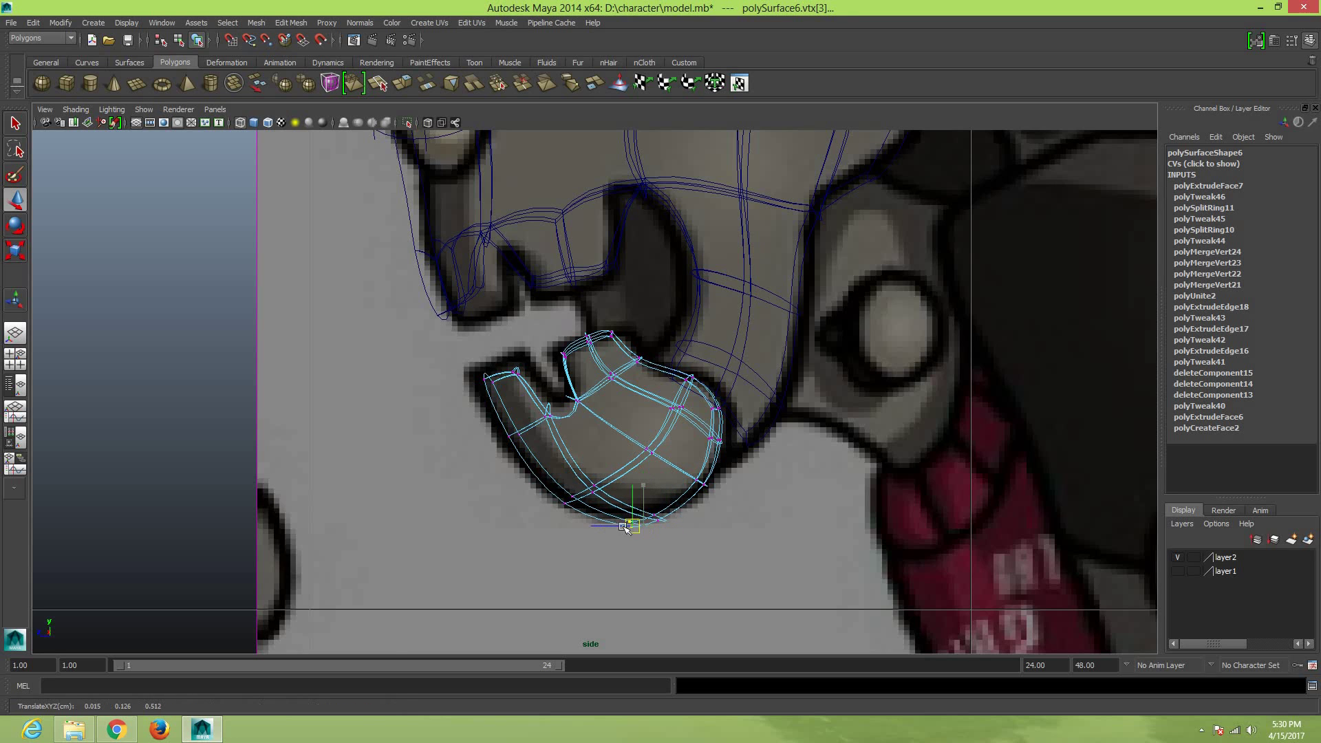
{"action": "left_click", "coordinate": [665, 527]}
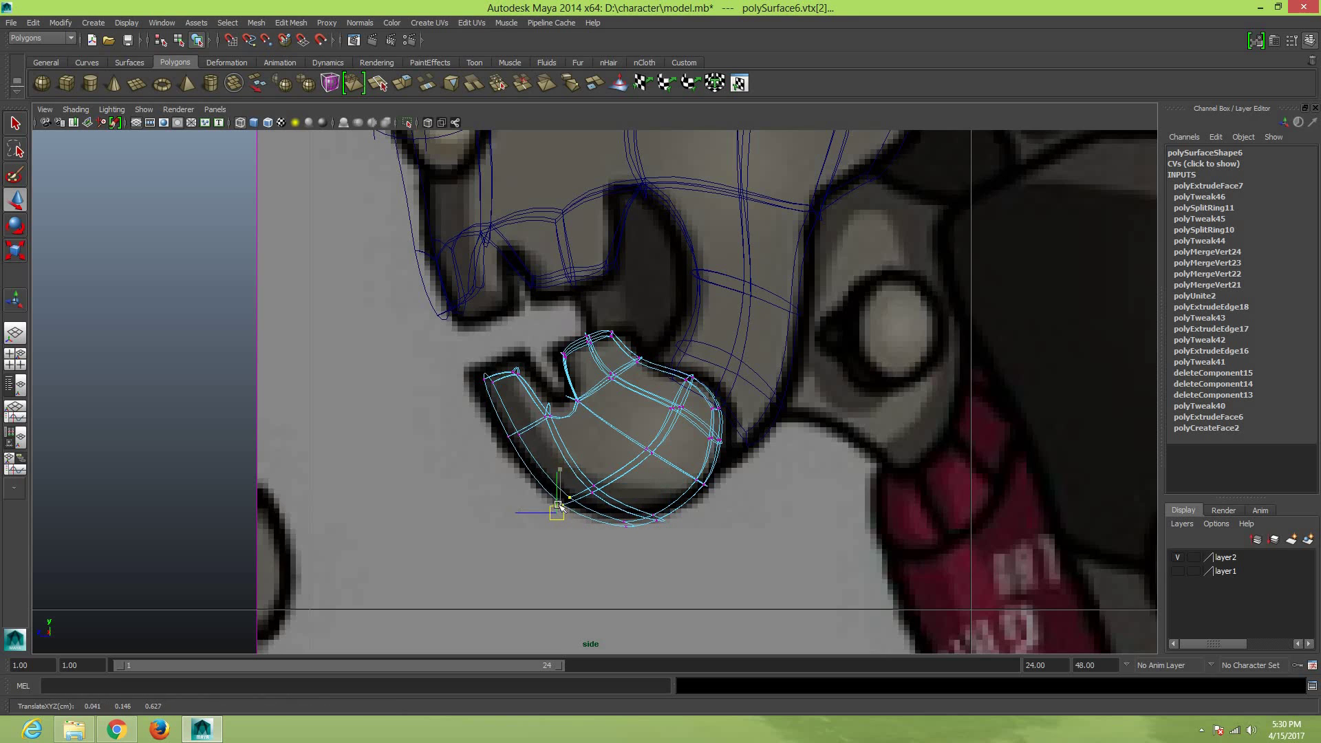
Nudge the neck's front-left and top-left vertices onto the dark outline
{"action": "left_click", "coordinate": [515, 431]}
{"action": "left_click_drag", "start_coordinate": [484, 441], "coordinate": [479, 447]}
{"action": "left_click", "coordinate": [486, 379]}
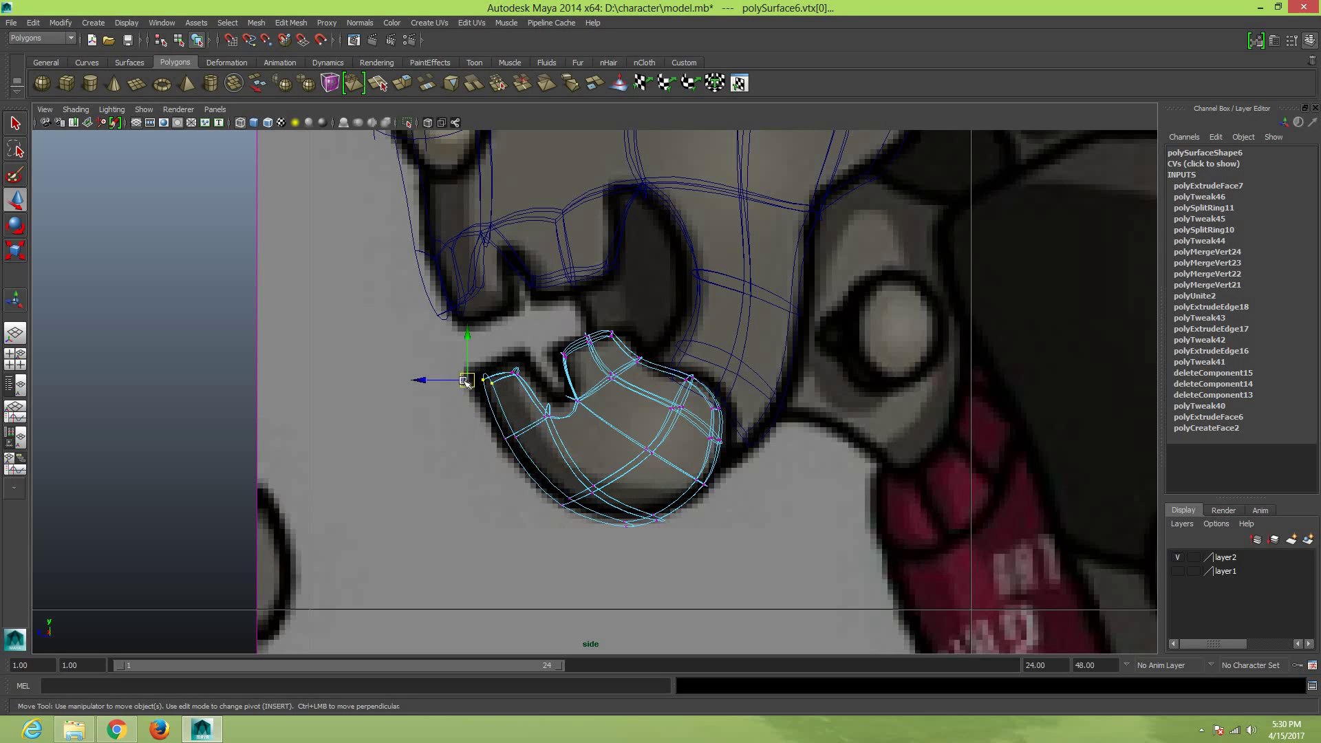
{"action": "left_click_drag", "start_coordinate": [467, 382], "coordinate": [480, 391]}
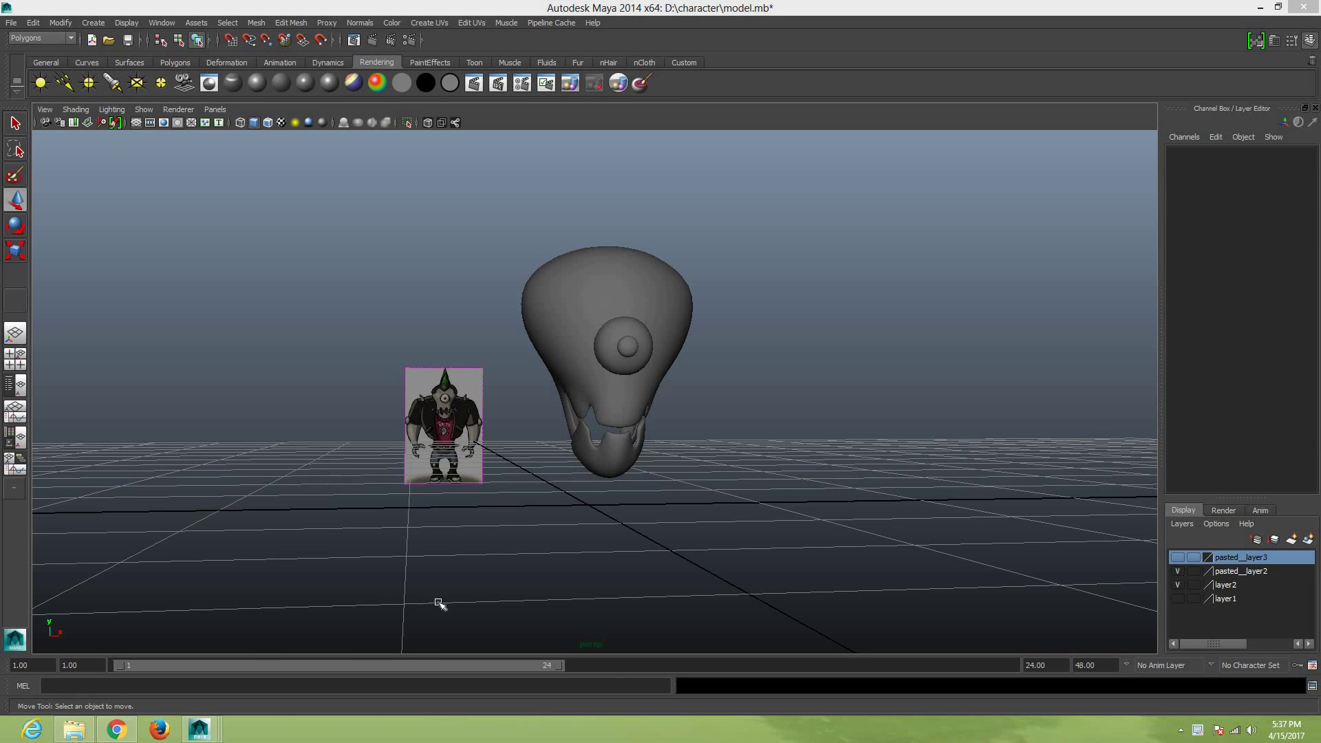
Draw a polygon cylinder (pCylinder1) beside the head with 12 axis subdivisions
{"action": "left_click_drag", "start_coordinate": [637, 458], "coordinate": [615, 474], "text": "alt"}
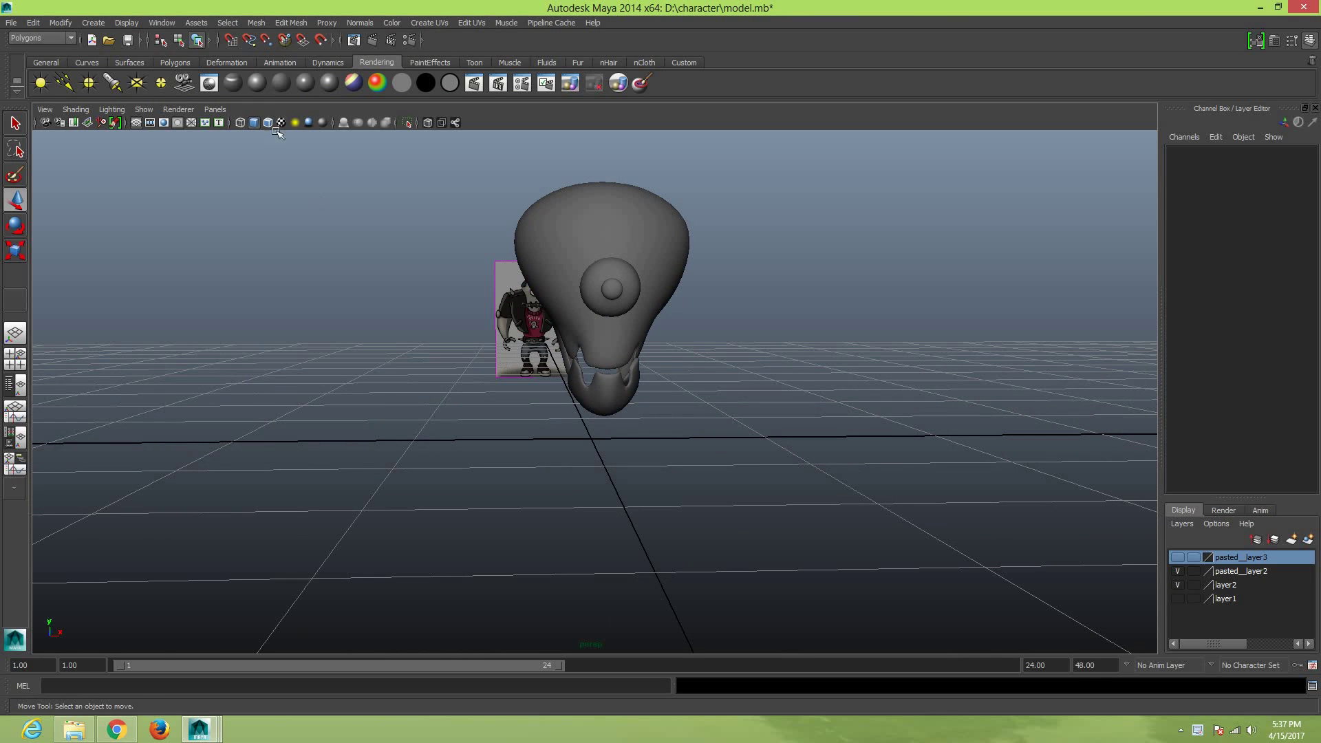
{"action": "left_click", "coordinate": [187, 64]}
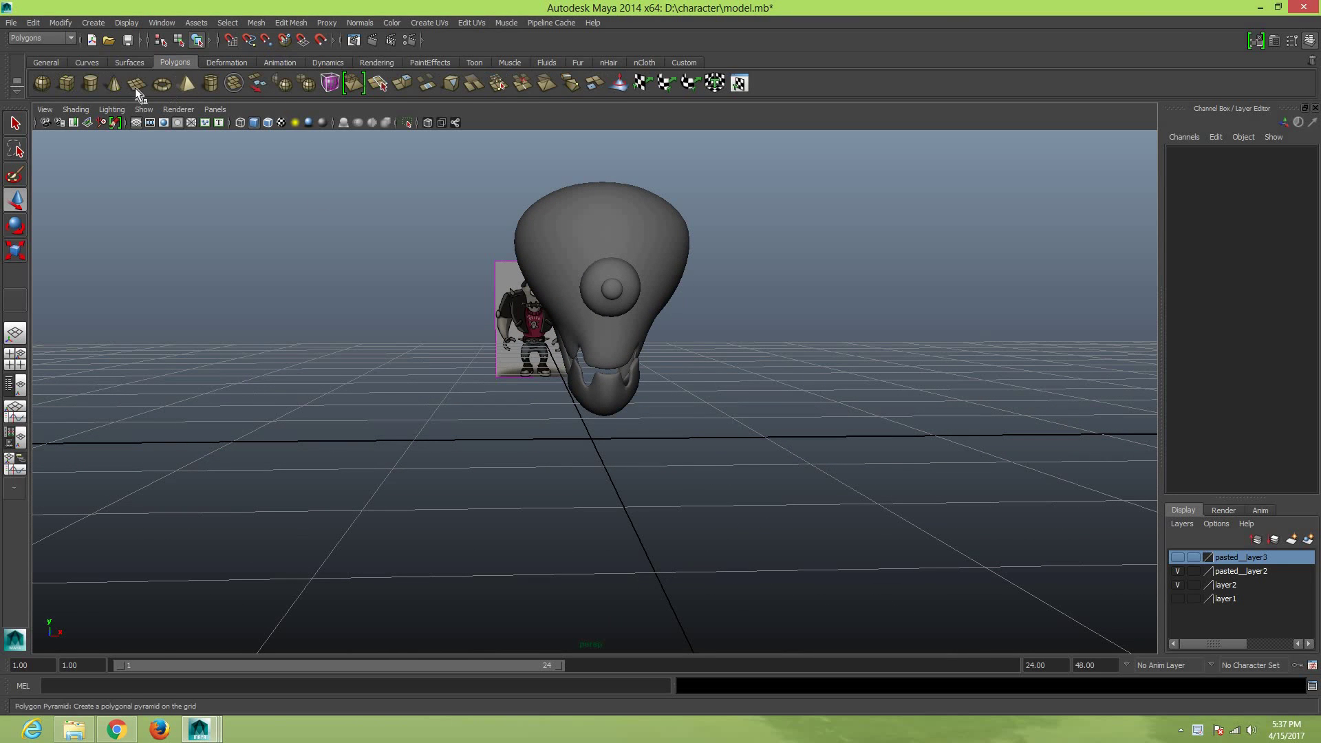
{"action": "mouse_move", "coordinate": [698, 408]}
{"action": "left_mouse_down", "text": "alt"}
{"action": "mouse_move", "coordinate": [764, 448]}
{"action": "mouse_move", "coordinate": [746, 471]}
{"action": "mouse_move", "coordinate": [663, 436]}
{"action": "mouse_move", "coordinate": [751, 431]}
{"action": "mouse_move", "coordinate": [733, 370]}
{"action": "left_mouse_up", "text": "alt"}
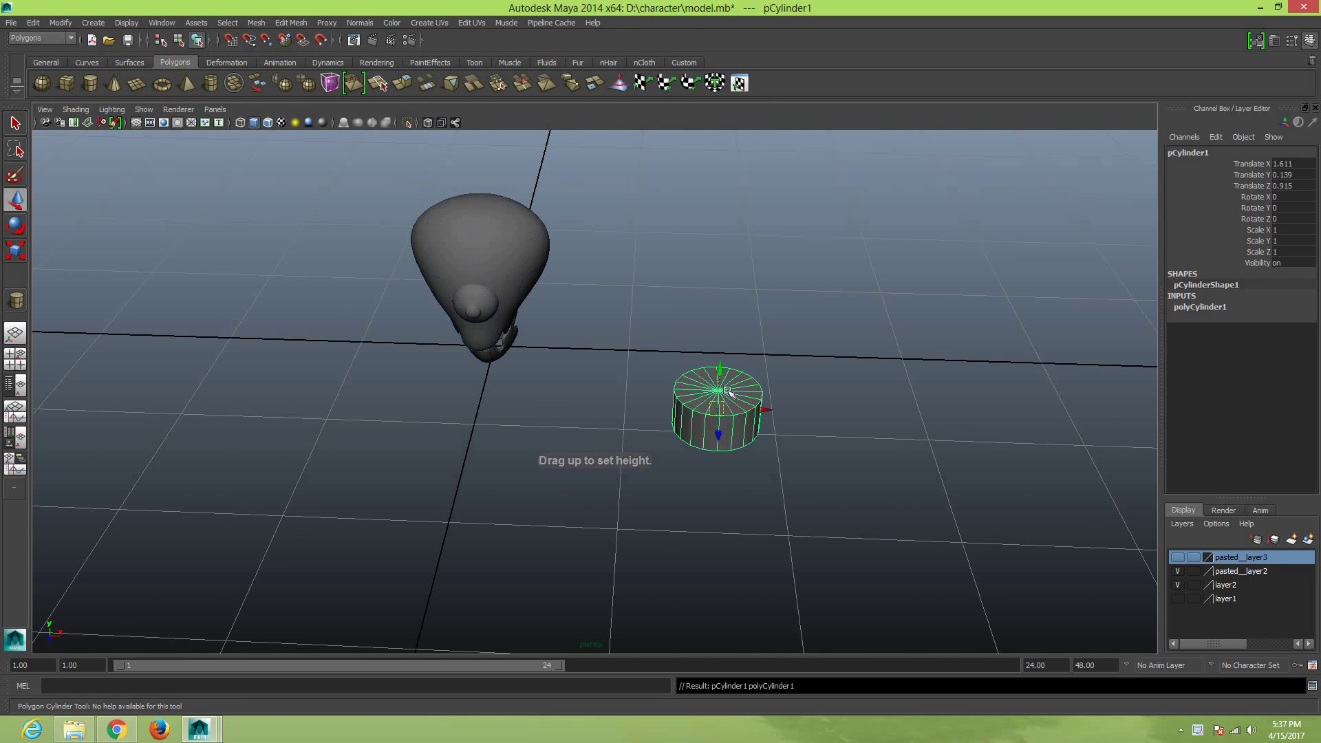
{"action": "left_click", "coordinate": [1211, 307]}
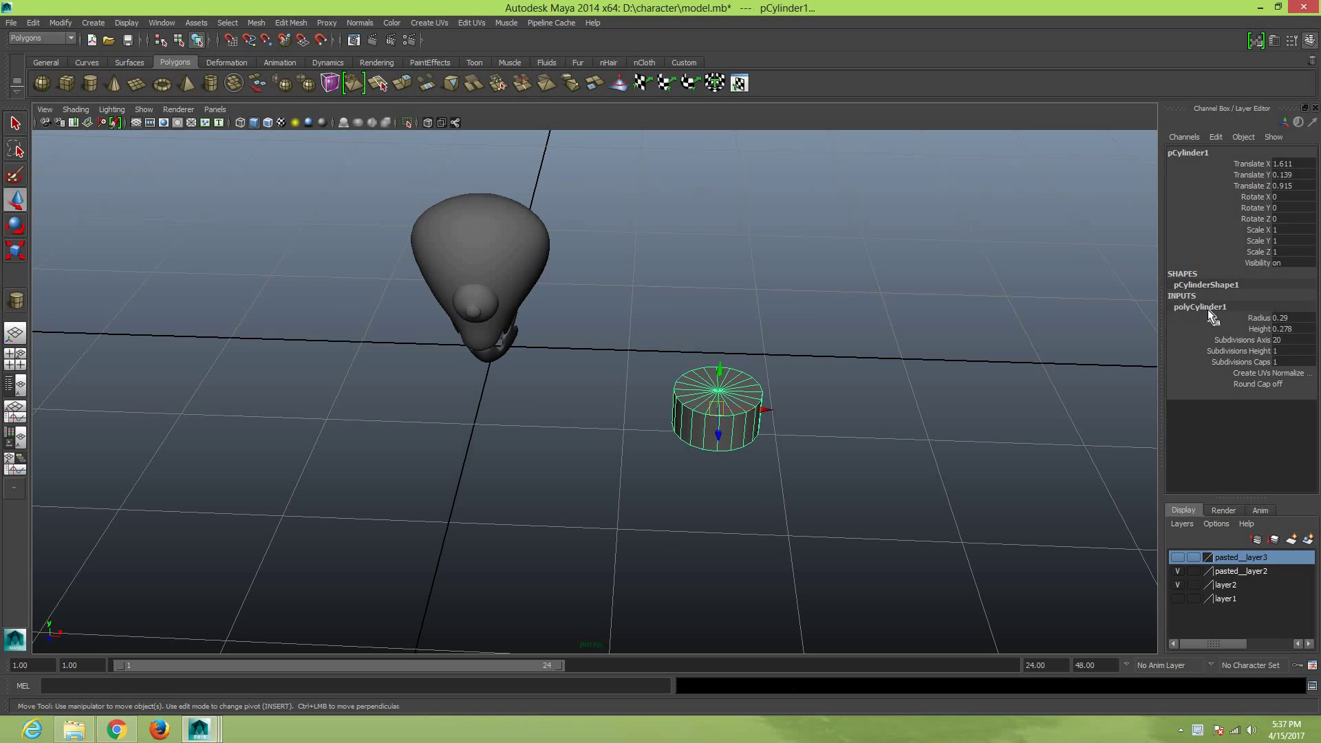
{"action": "double_click", "coordinate": [1277, 339]}
{"action": "left_click", "coordinate": [908, 381]}
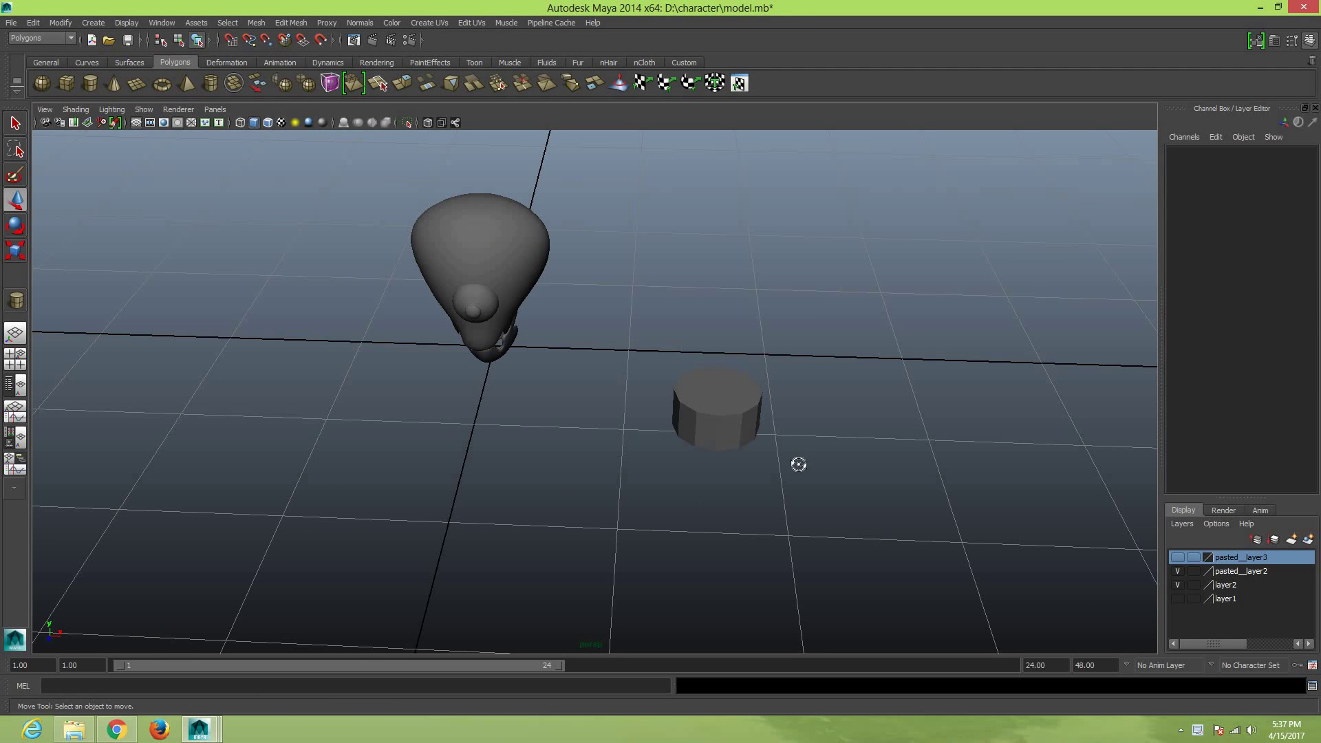
{"action": "left_click_drag", "start_coordinate": [798, 464], "coordinate": [698, 447], "text": "alt"}
{"action": "right_click_drag", "start_coordinate": [696, 415], "coordinate": [685, 455]}
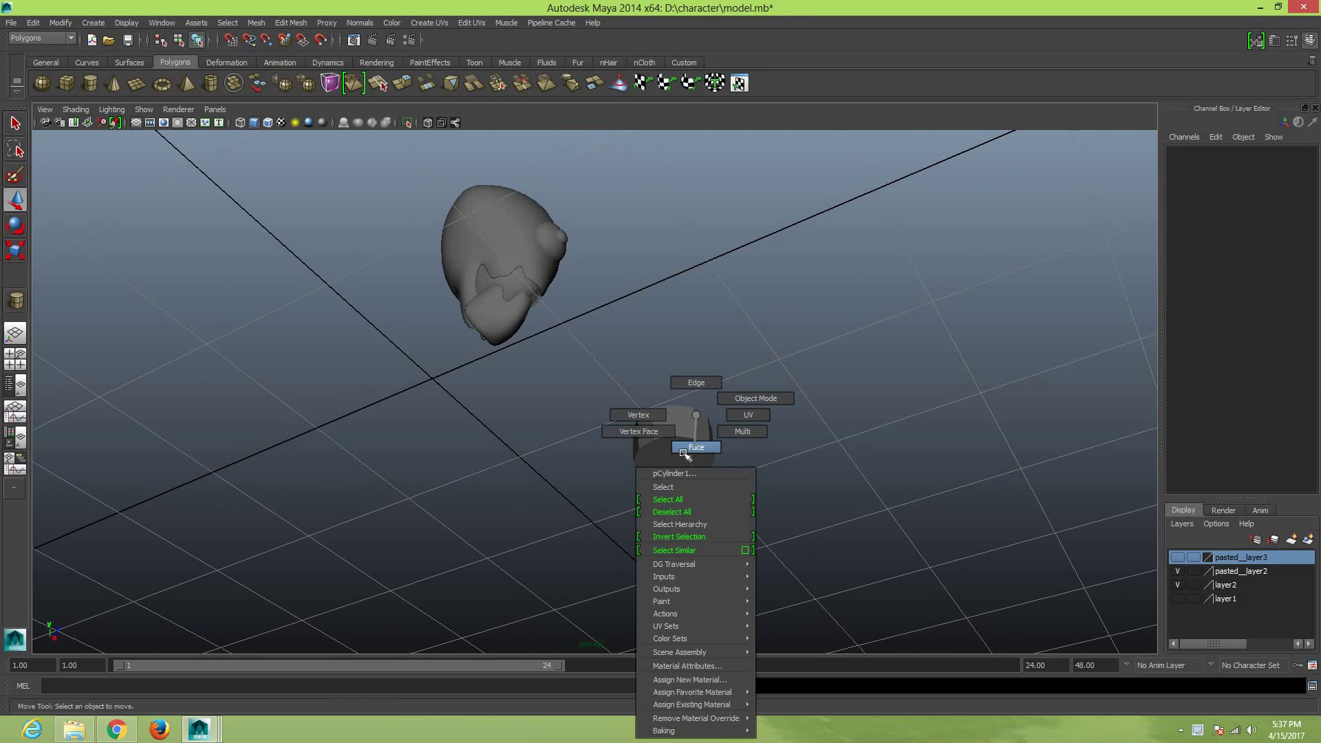
Delete the faces of the cylinder's bottom cap
{"action": "scroll", "coordinate": [705, 486], "scroll_direction": "up", "scroll_amount": 3}
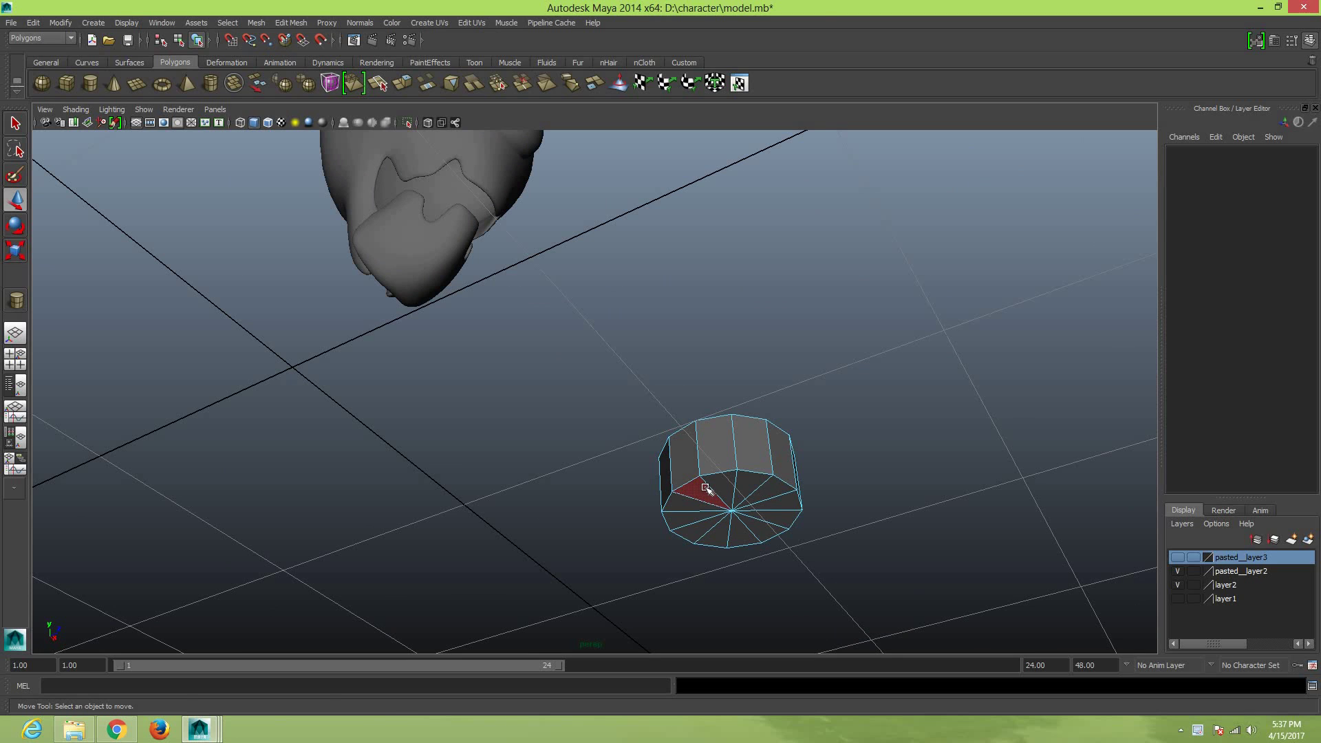
{"action": "left_click", "coordinate": [705, 487]}
{"action": "left_click_drag", "start_coordinate": [688, 502], "coordinate": [716, 533], "text": "shift"}
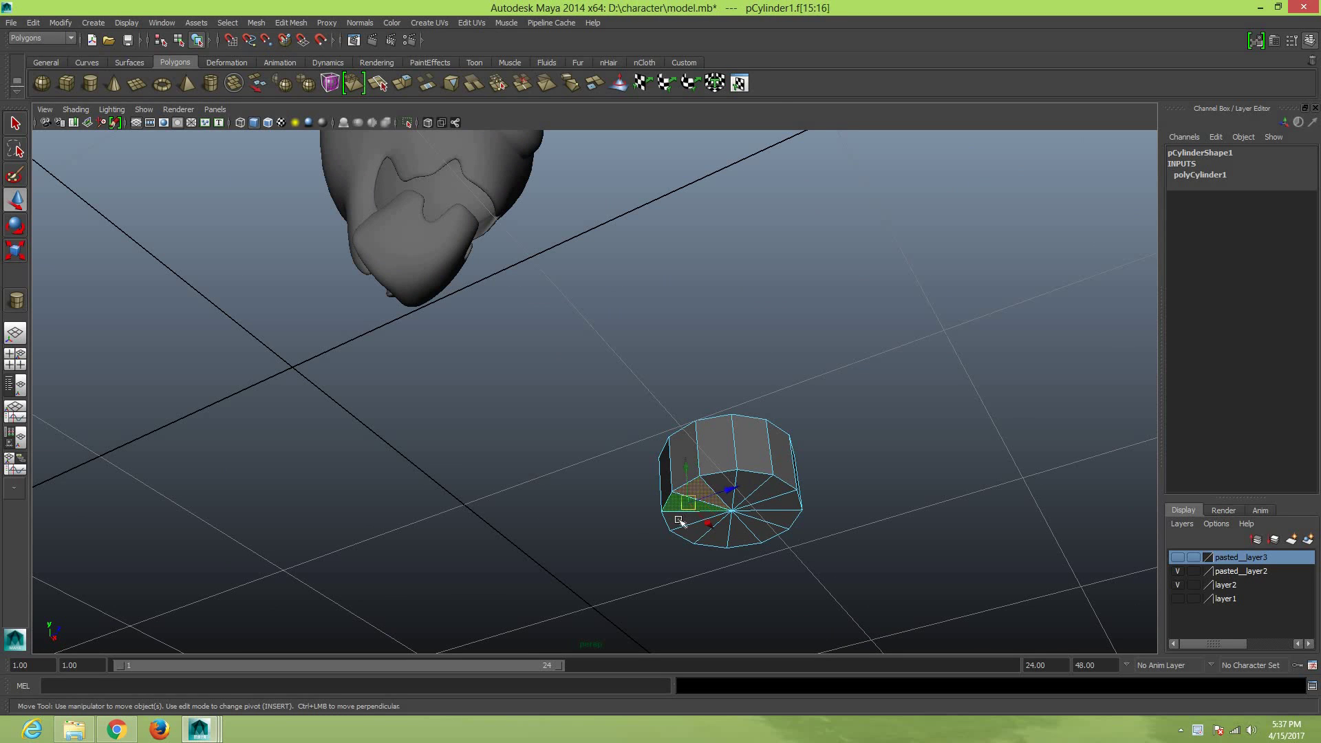
{"action": "left_click", "coordinate": [731, 533], "text": "shift"}
{"action": "left_click", "coordinate": [729, 533], "text": "shift"}
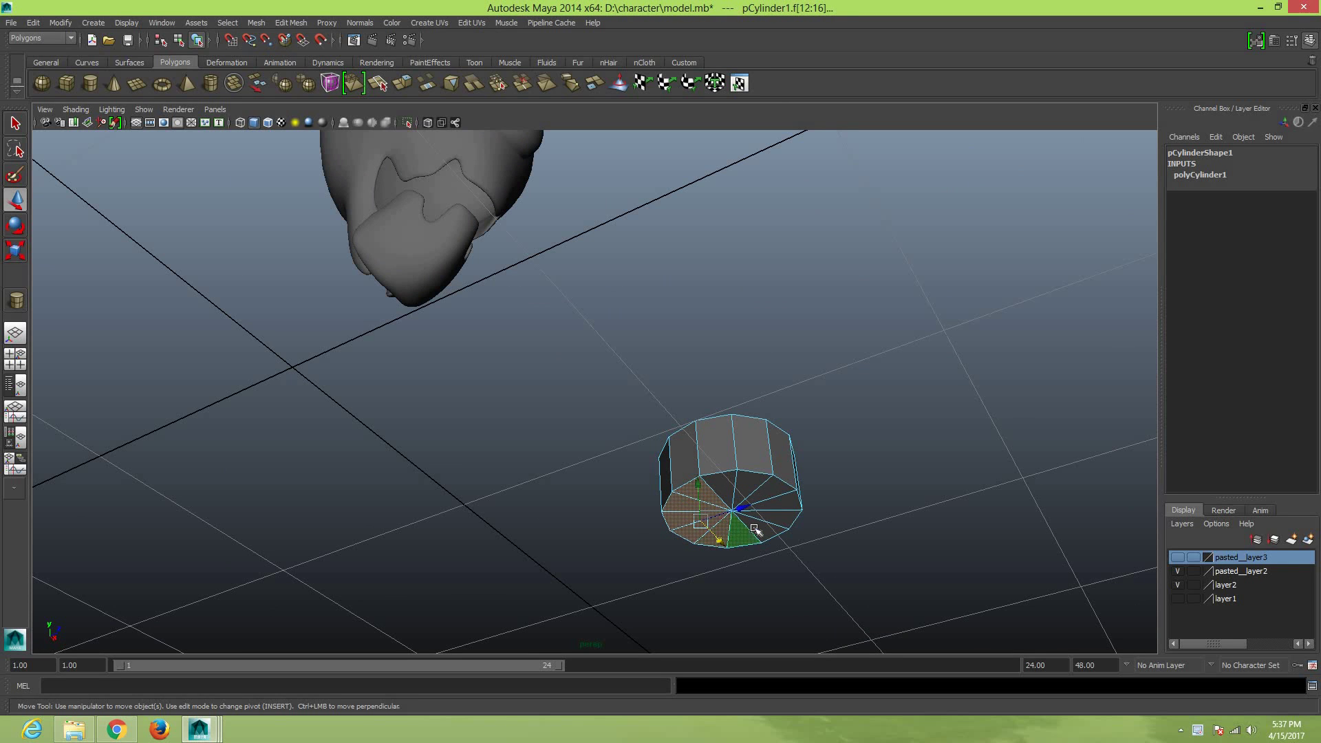
{"action": "left_click", "coordinate": [773, 516], "text": "shift"}
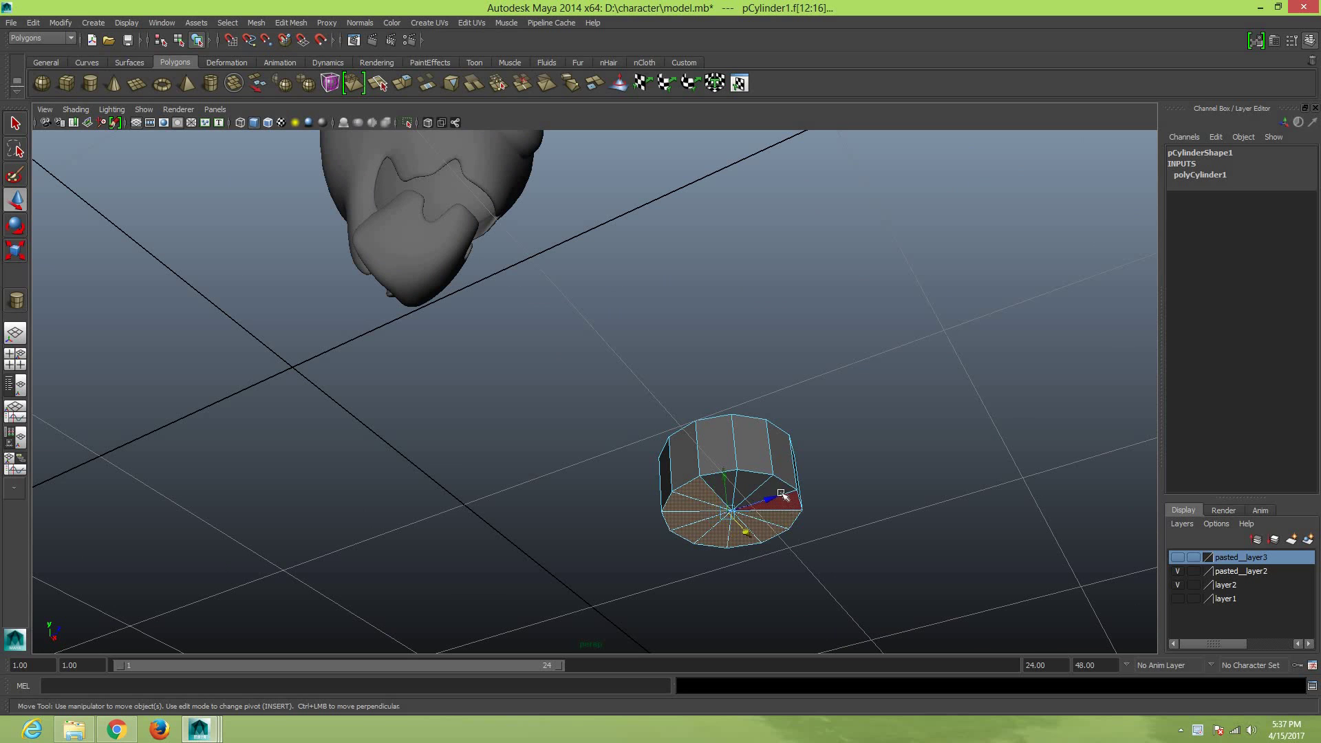
{"action": "left_click", "coordinate": [719, 482], "text": "shift"}
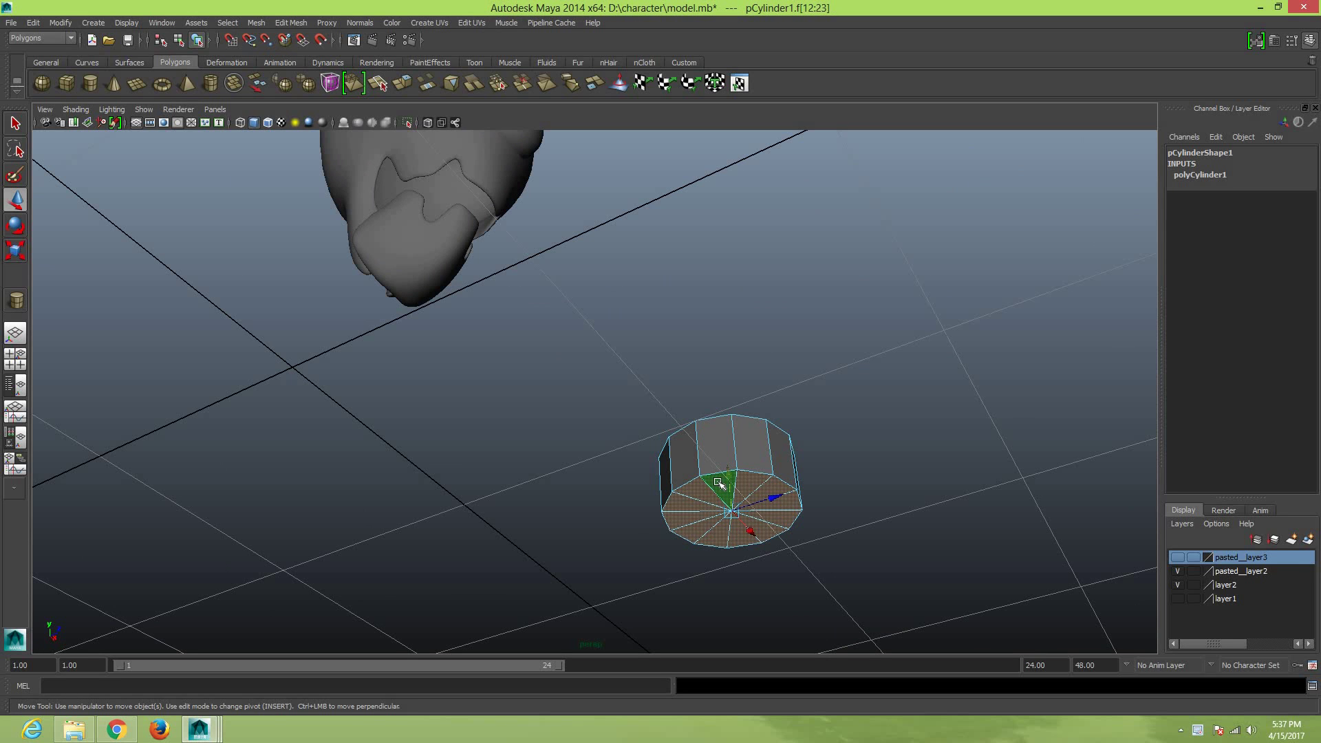
{"action": "key", "text": "Delete"}
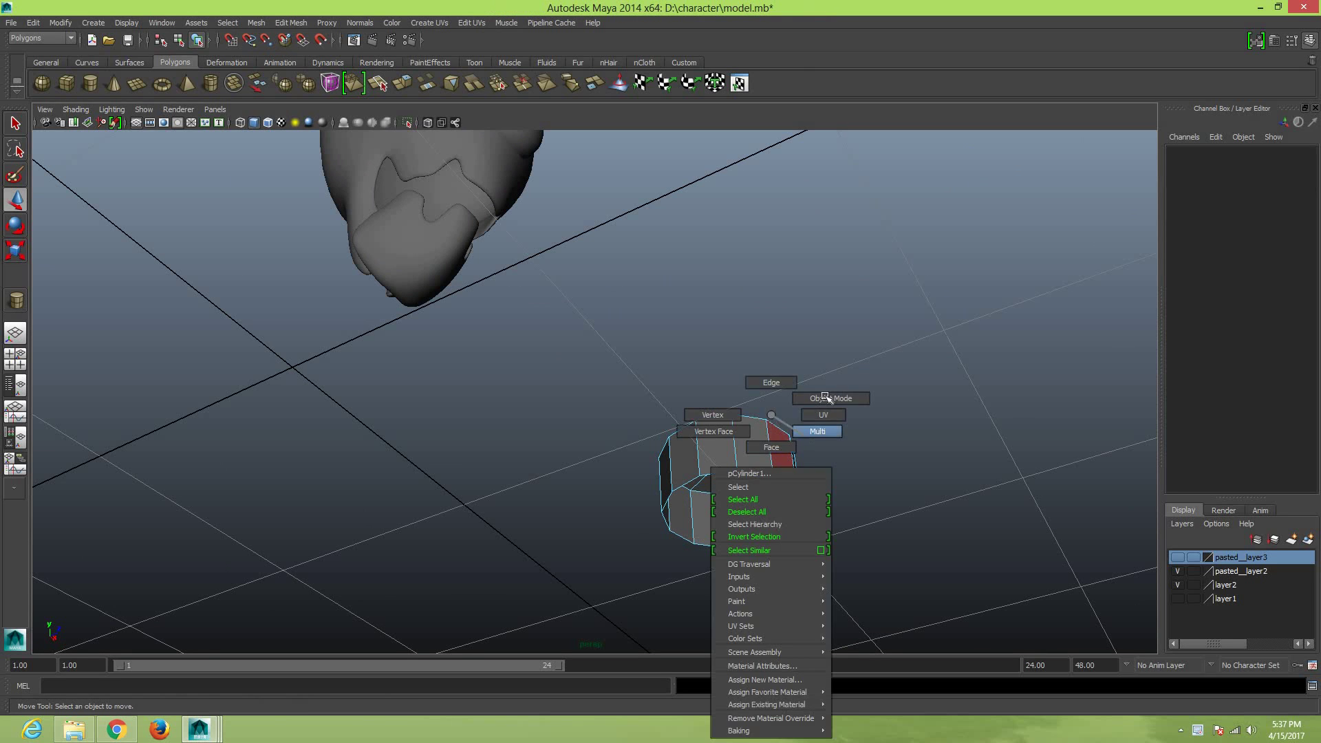
Move the cylinder below the jaw using the four-view front and side panels
{"action": "right_click_drag", "start_coordinate": [772, 451], "coordinate": [774, 385]}
{"action": "left_click", "coordinate": [786, 453]}
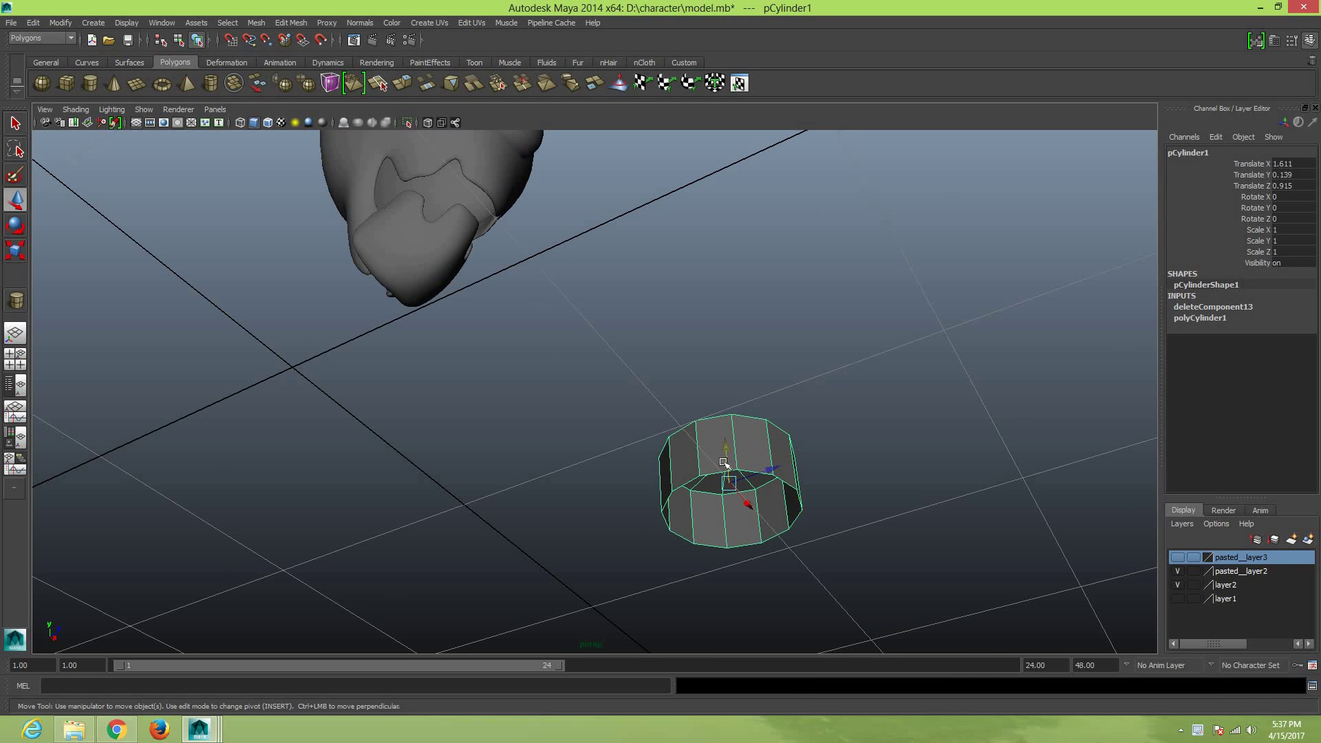
{"action": "left_click", "coordinate": [15, 358]}
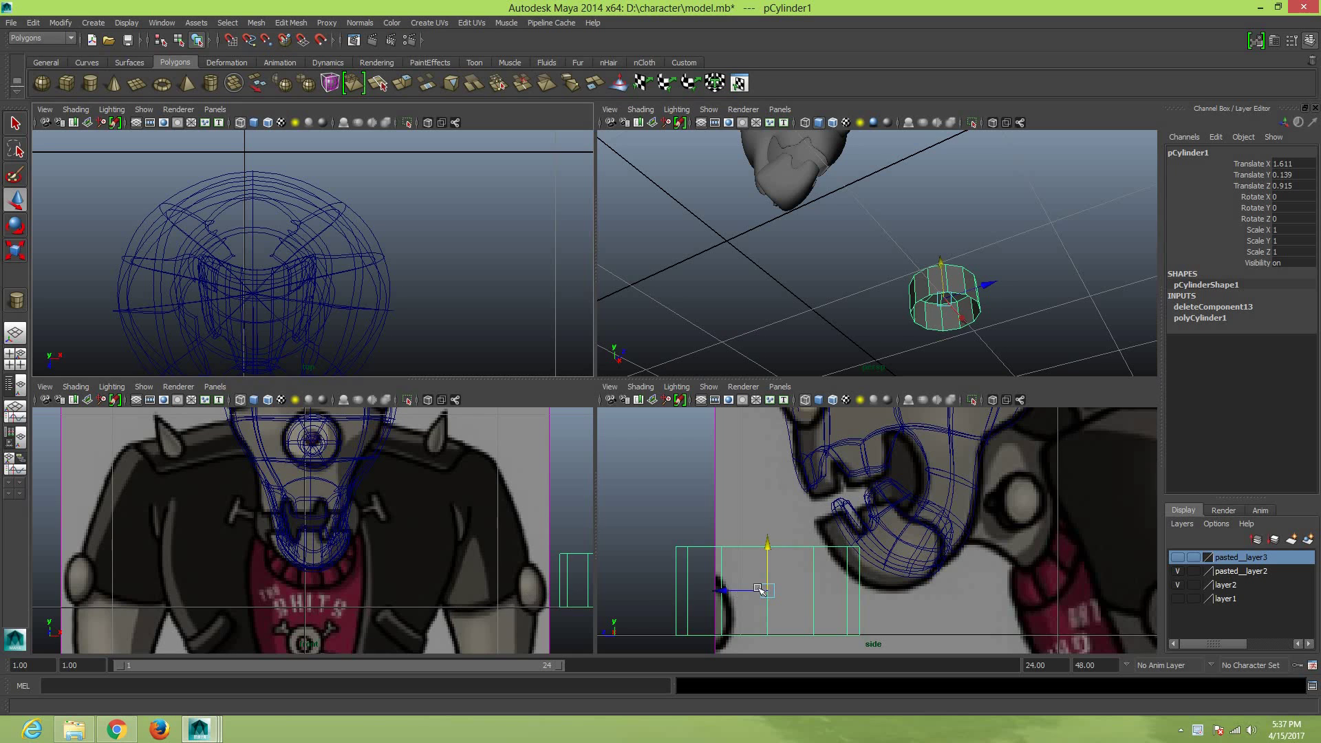
{"action": "mouse_move", "coordinate": [759, 590]}
{"action": "left_mouse_down"}
{"action": "mouse_move", "coordinate": [700, 584]}
{"action": "mouse_move", "coordinate": [1057, 590]}
{"action": "left_mouse_up"}
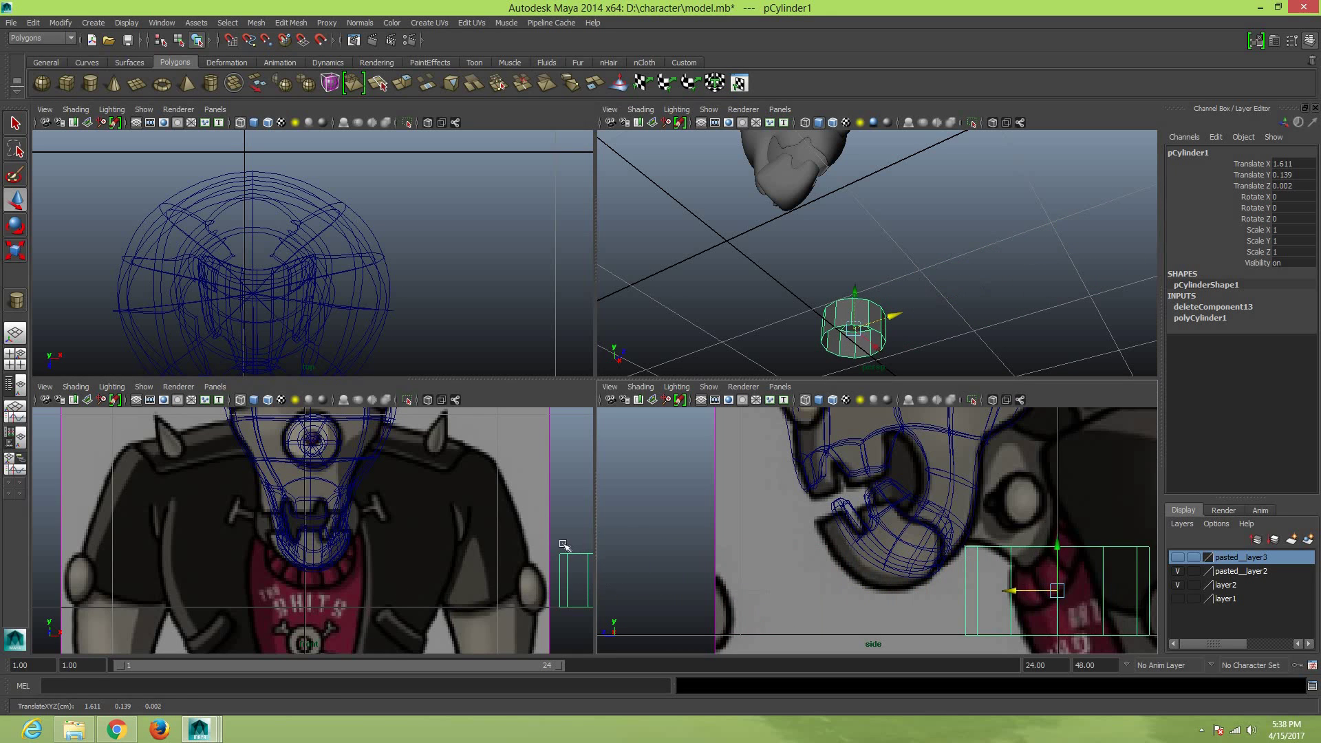
{"action": "mouse_move", "coordinate": [563, 545]}
{"action": "left_mouse_down"}
{"action": "mouse_move", "coordinate": [568, 574]}
{"action": "mouse_move", "coordinate": [544, 583]}
{"action": "left_mouse_up"}
{"action": "scroll", "coordinate": [441, 574], "scroll_direction": "up", "scroll_amount": 2}
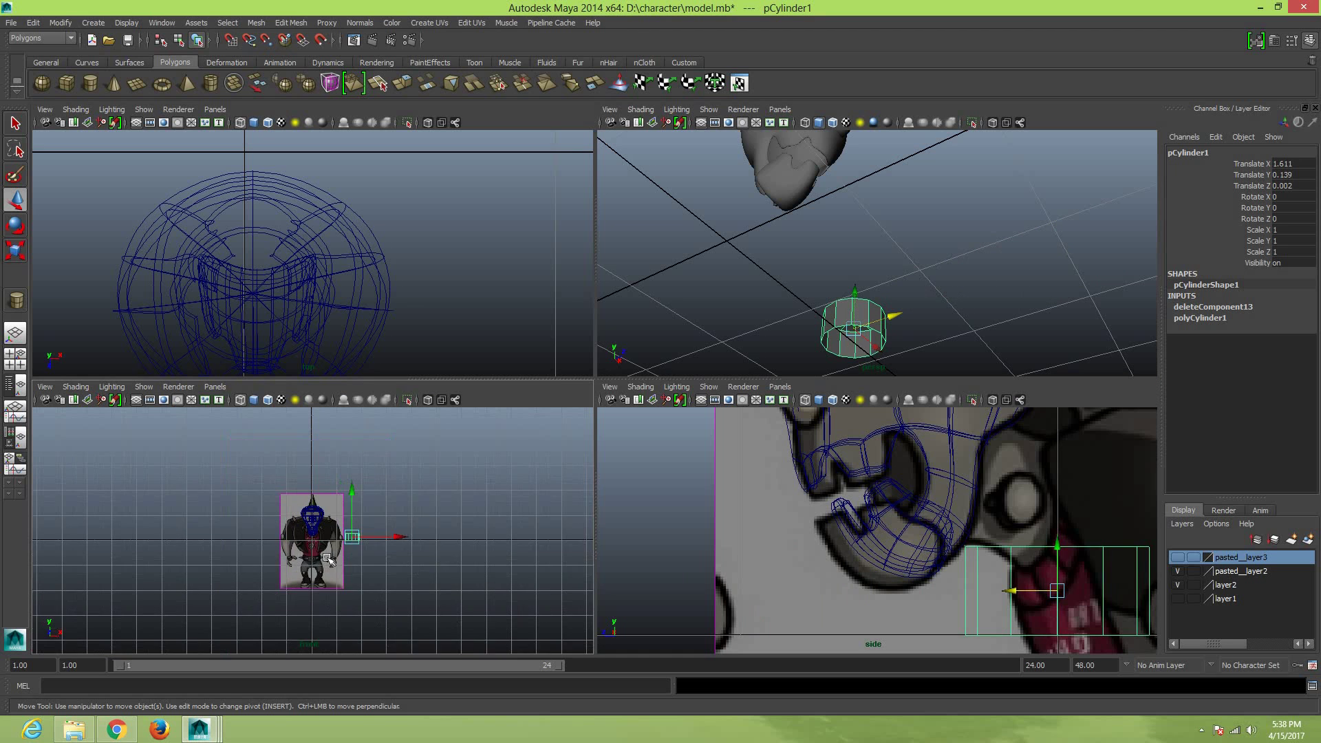
{"action": "scroll", "coordinate": [385, 564], "scroll_direction": "up", "scroll_amount": 5}
{"action": "scroll", "coordinate": [326, 556], "scroll_direction": "up", "scroll_amount": 3}
{"action": "key", "text": "a"}
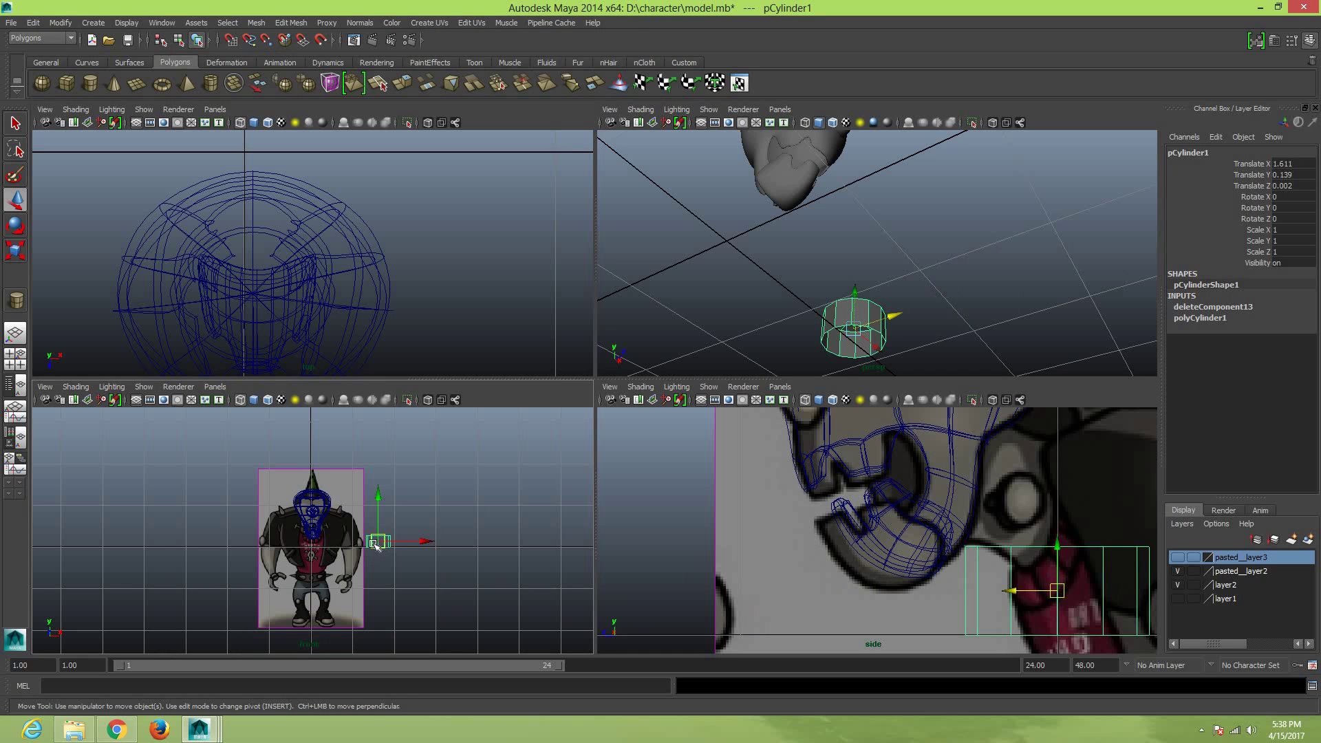
{"action": "left_click_drag", "start_coordinate": [374, 542], "coordinate": [313, 531]}
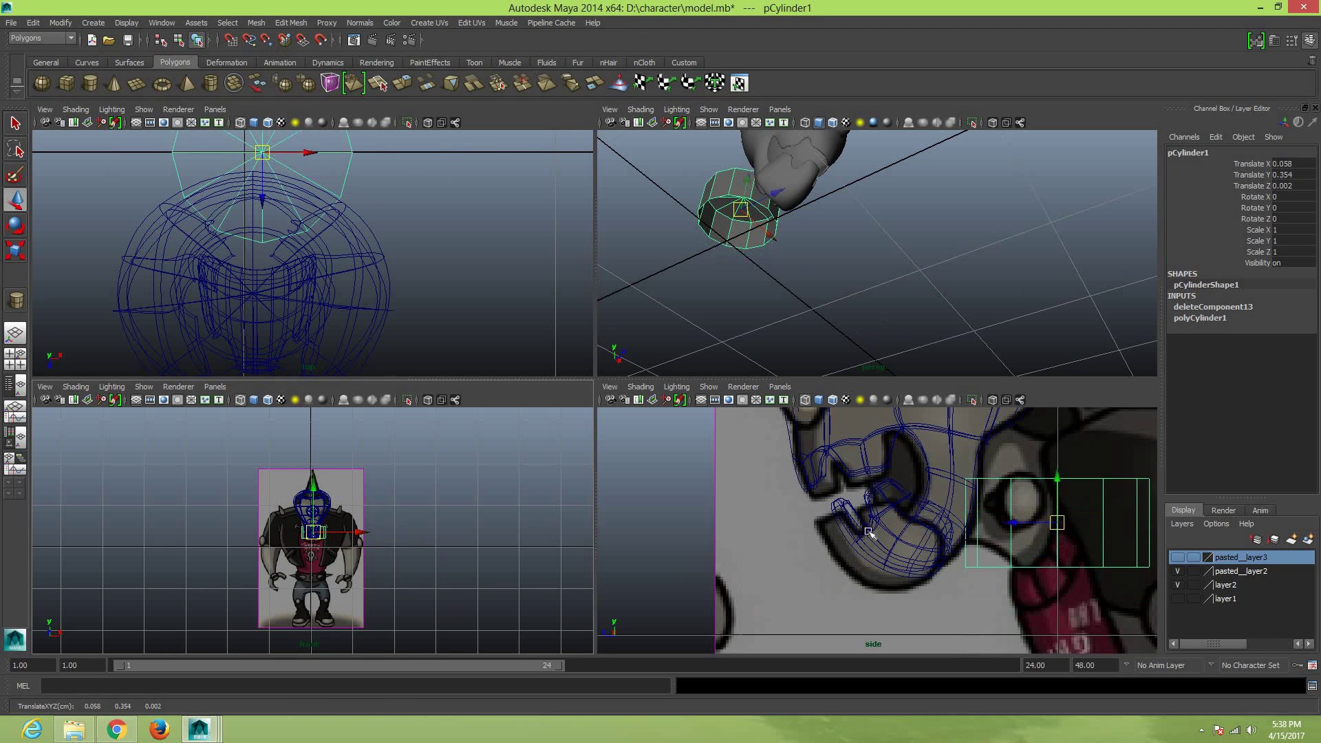
{"action": "key", "text": "a"}
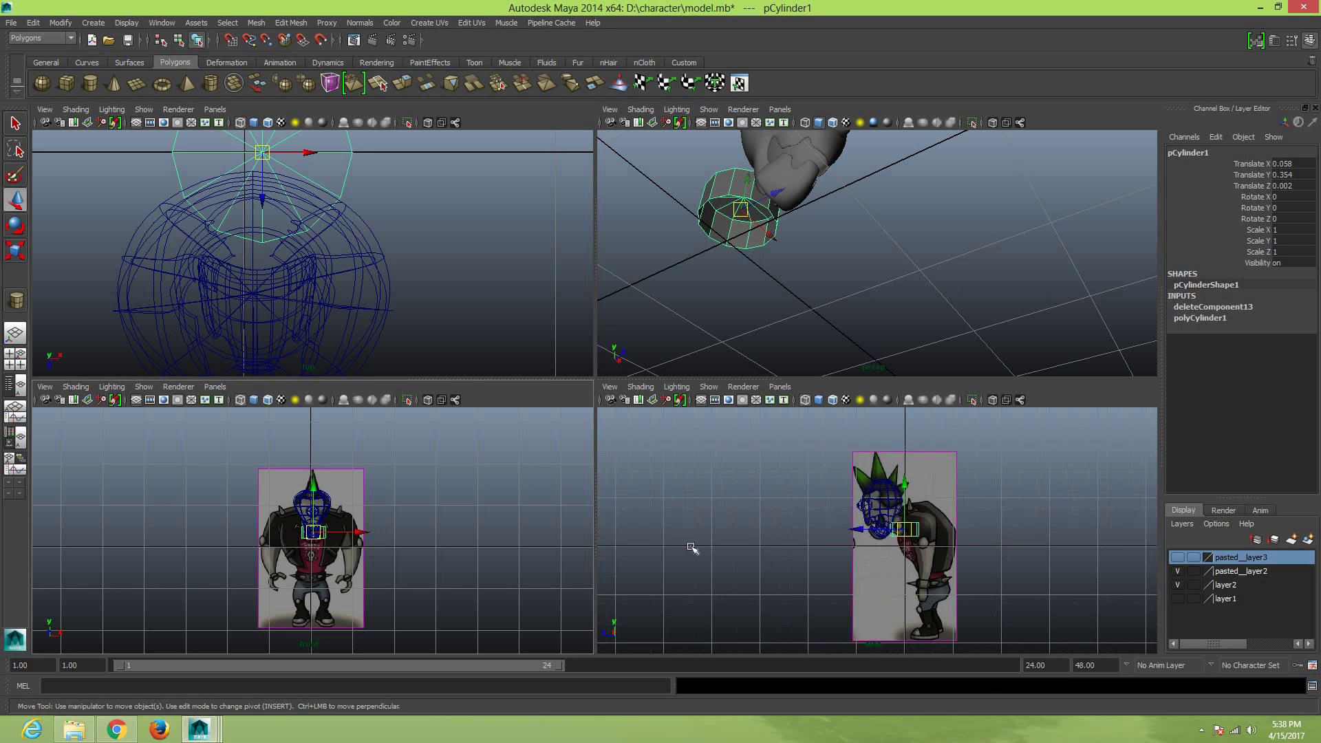
{"action": "left_click_drag", "start_coordinate": [934, 527], "coordinate": [945, 545]}
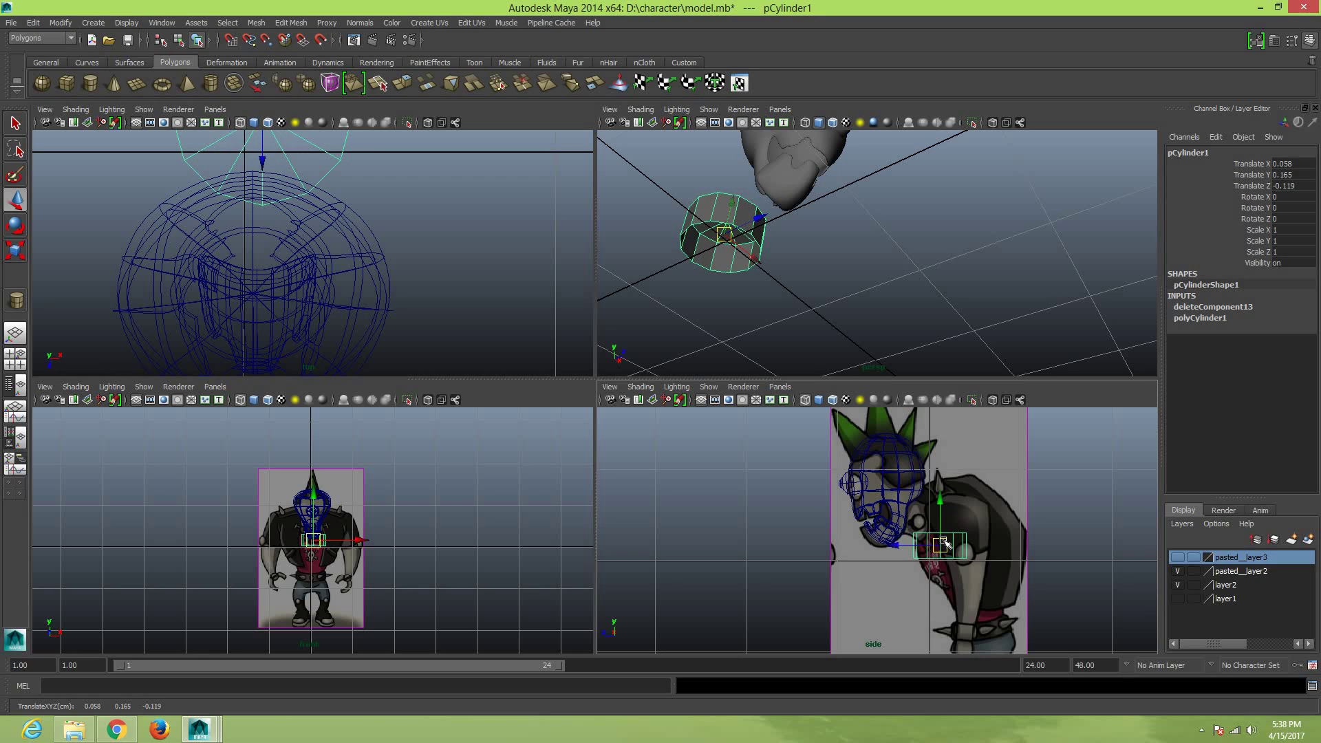
Tilt the cylinder about 47° on X and settle it under the jaw at 0.058, 0.278, -0.171
{"action": "key", "text": "e"}
{"action": "left_click_drag", "start_coordinate": [885, 564], "coordinate": [920, 597]}
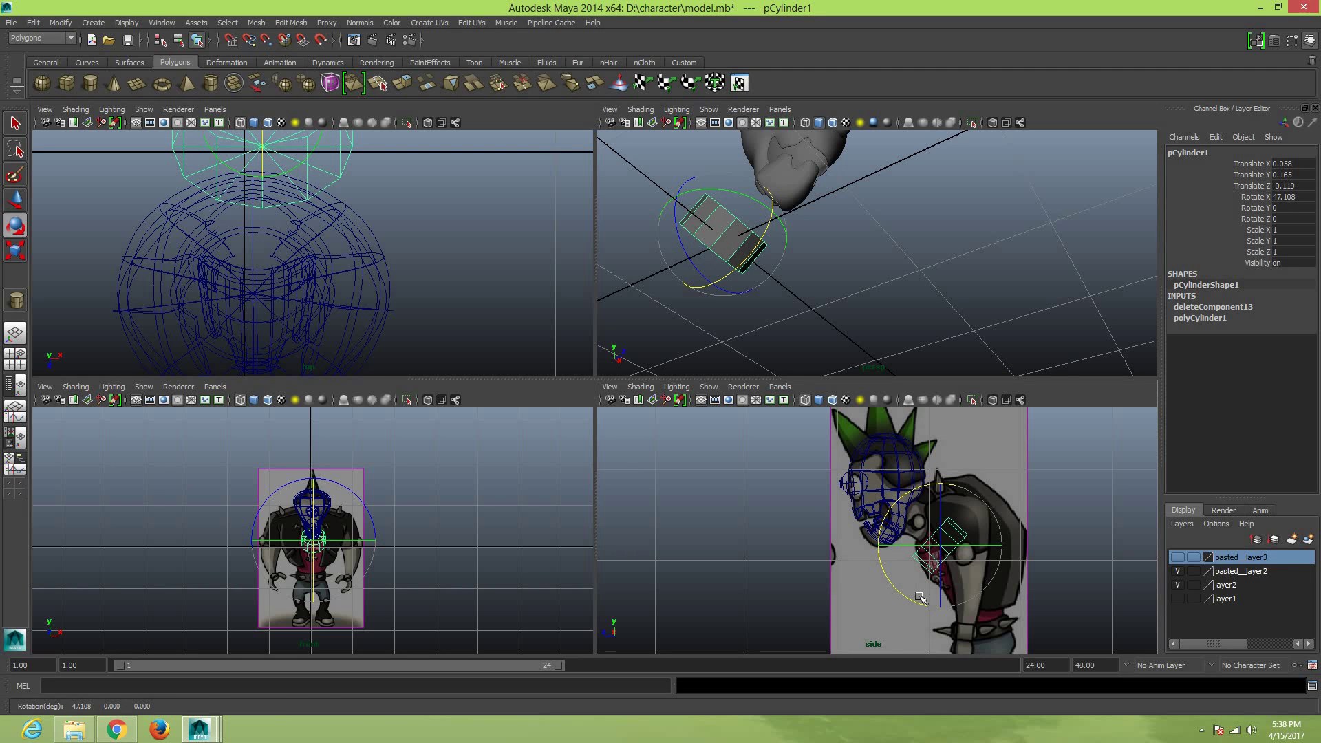
{"action": "key", "text": "w"}
{"action": "left_click_drag", "start_coordinate": [947, 541], "coordinate": [947, 535]}
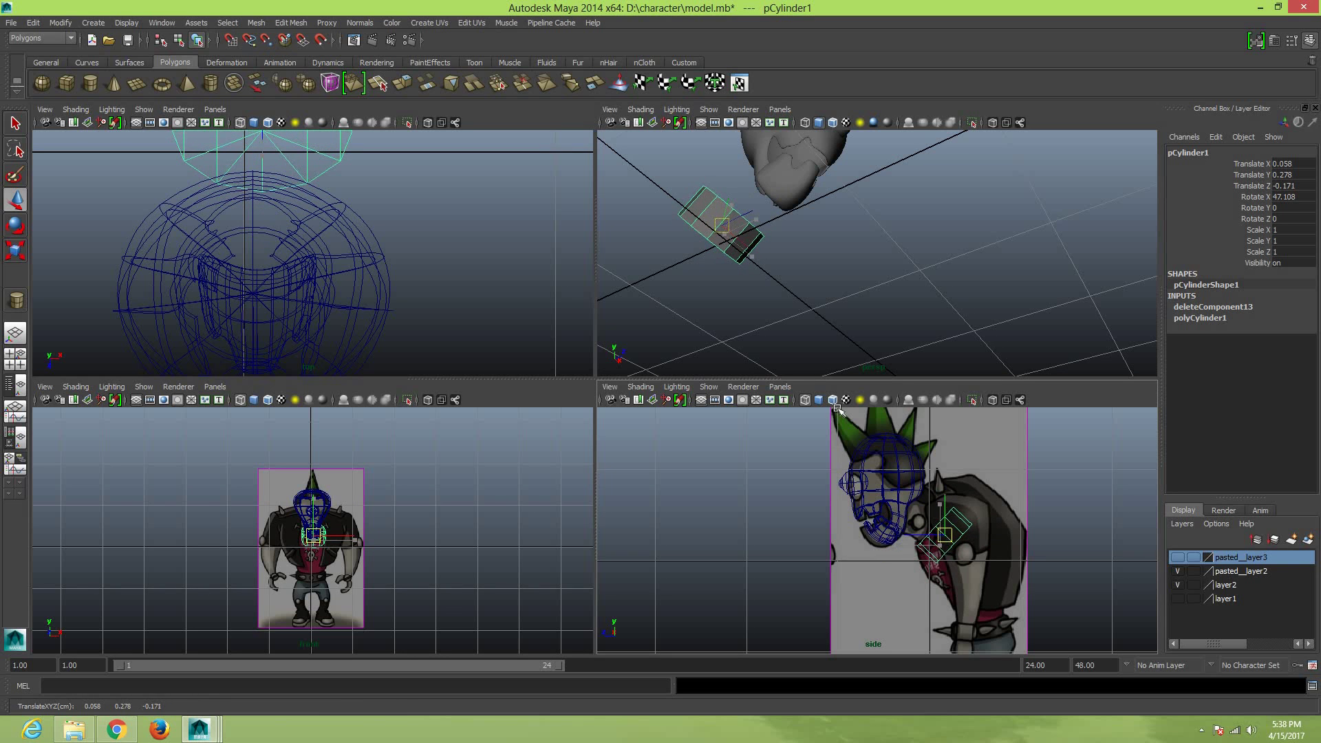
{"action": "left_click_drag", "start_coordinate": [816, 332], "coordinate": [734, 320], "text": "alt"}
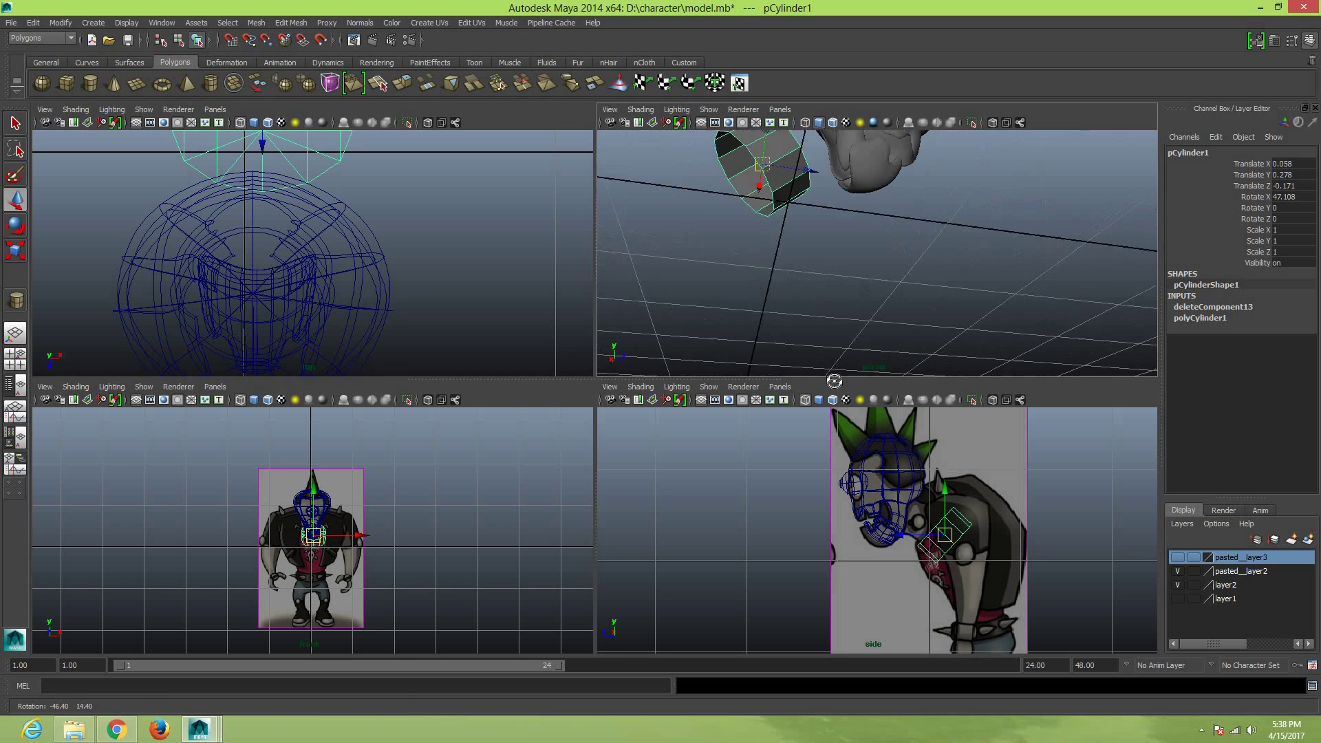
{"action": "scroll", "coordinate": [721, 263], "scroll_direction": "up", "scroll_amount": 3}
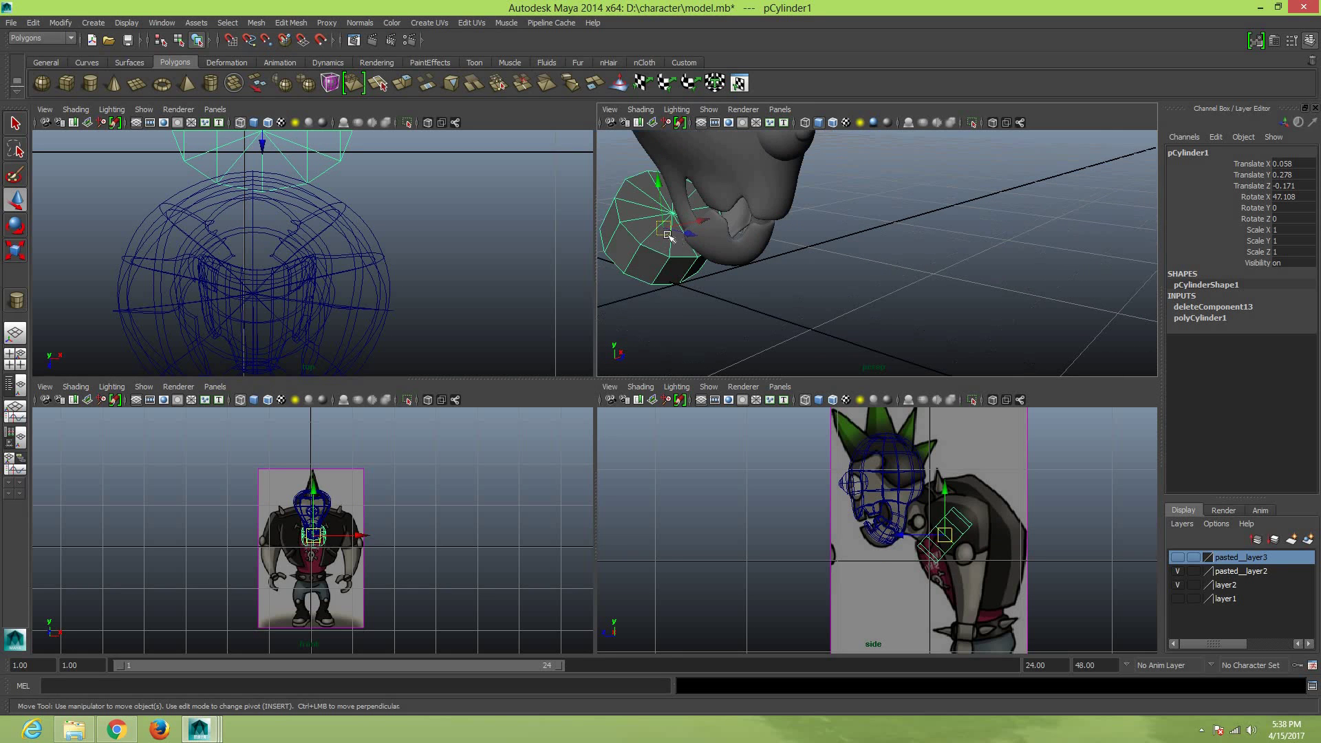
{"action": "right_click_drag", "start_coordinate": [652, 249], "coordinate": [664, 242]}
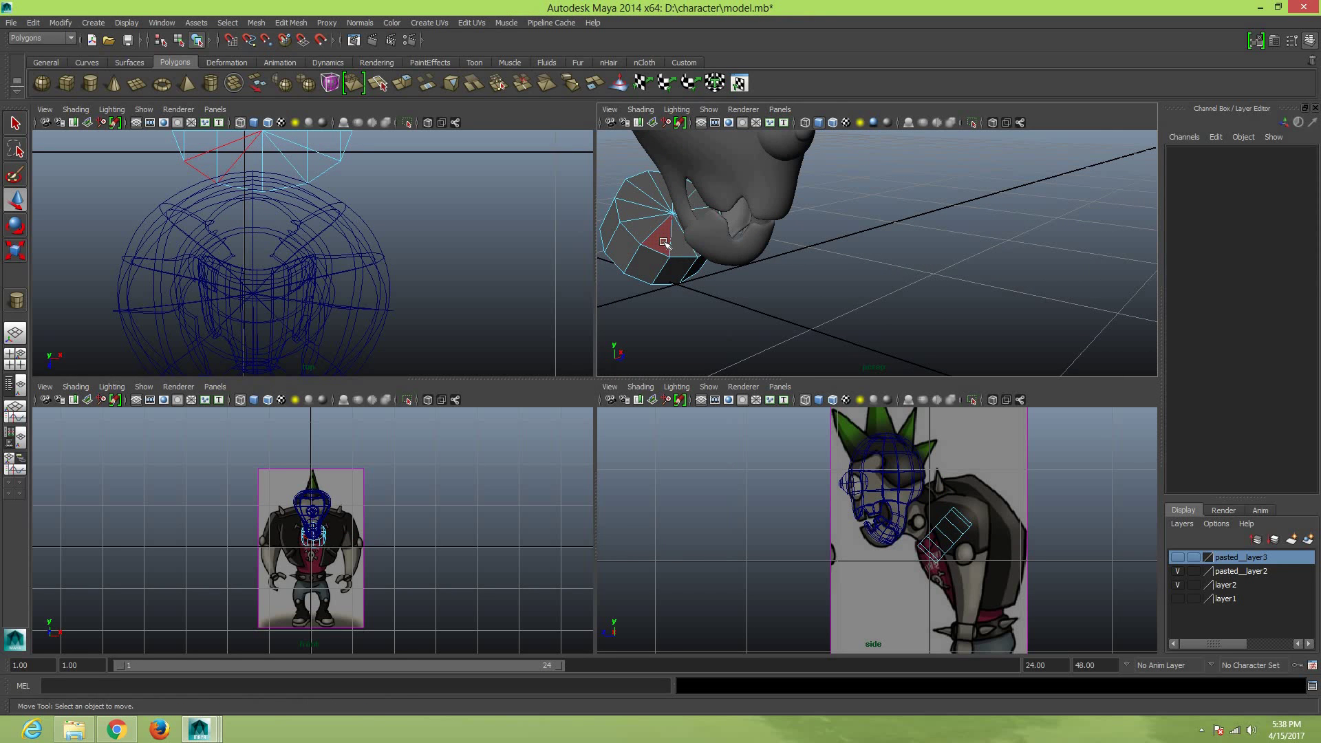
{"action": "key", "text": "space"}
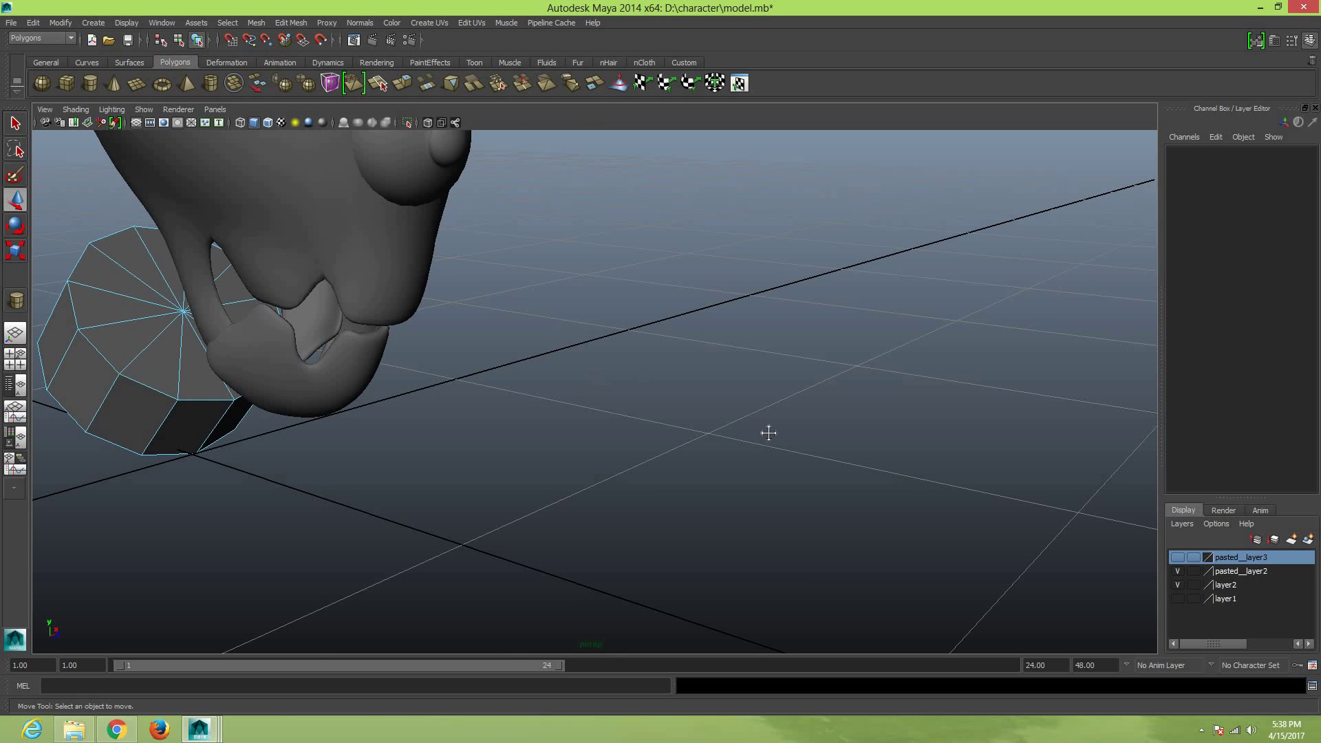
Delete the cylinder's remaining end cap to leave an open tube
{"action": "left_click_drag", "start_coordinate": [769, 432], "coordinate": [405, 416], "text": "alt"}
{"action": "double_click", "coordinate": [347, 351]}
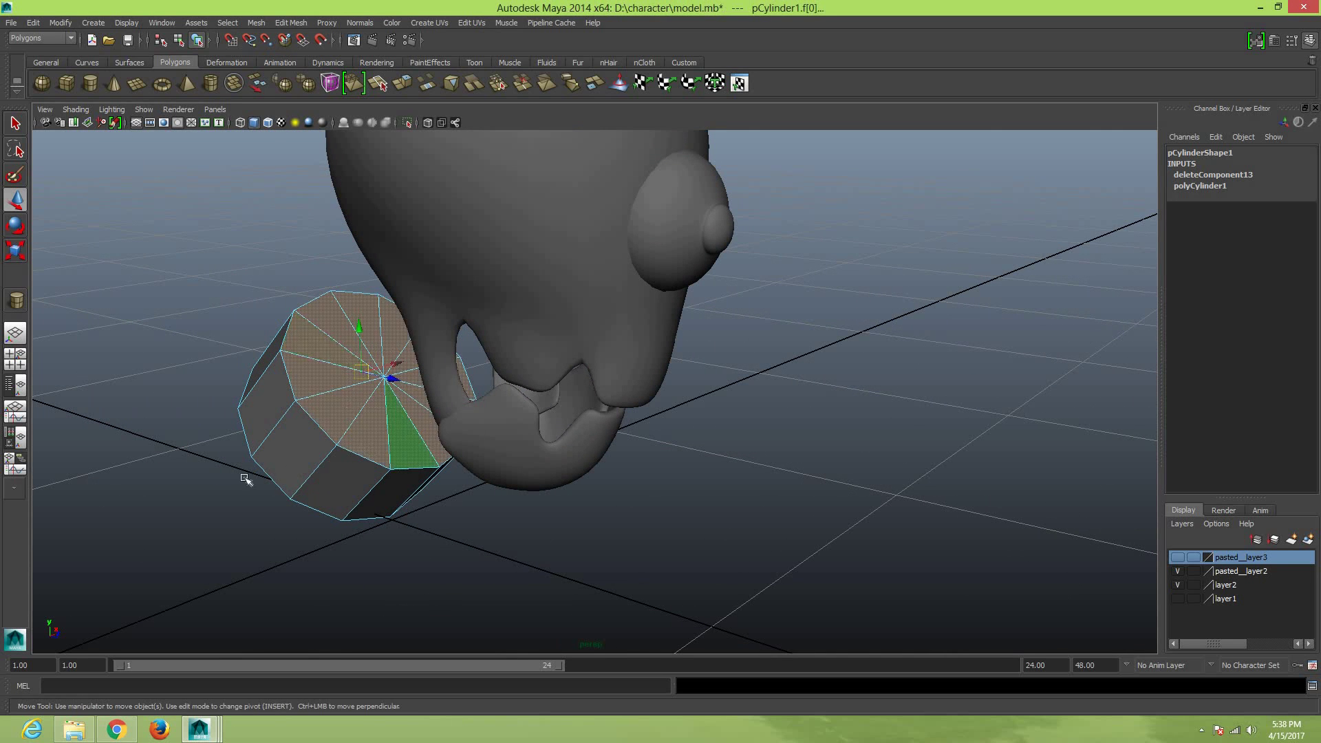
{"action": "mouse_move", "coordinate": [244, 477]}
{"action": "left_mouse_down", "text": "alt"}
{"action": "mouse_move", "coordinate": [653, 486]}
{"action": "mouse_move", "coordinate": [789, 448]}
{"action": "mouse_move", "coordinate": [795, 355]}
{"action": "left_mouse_up", "text": "alt"}
{"action": "left_click_drag", "start_coordinate": [774, 445], "coordinate": [724, 443], "text": "alt"}
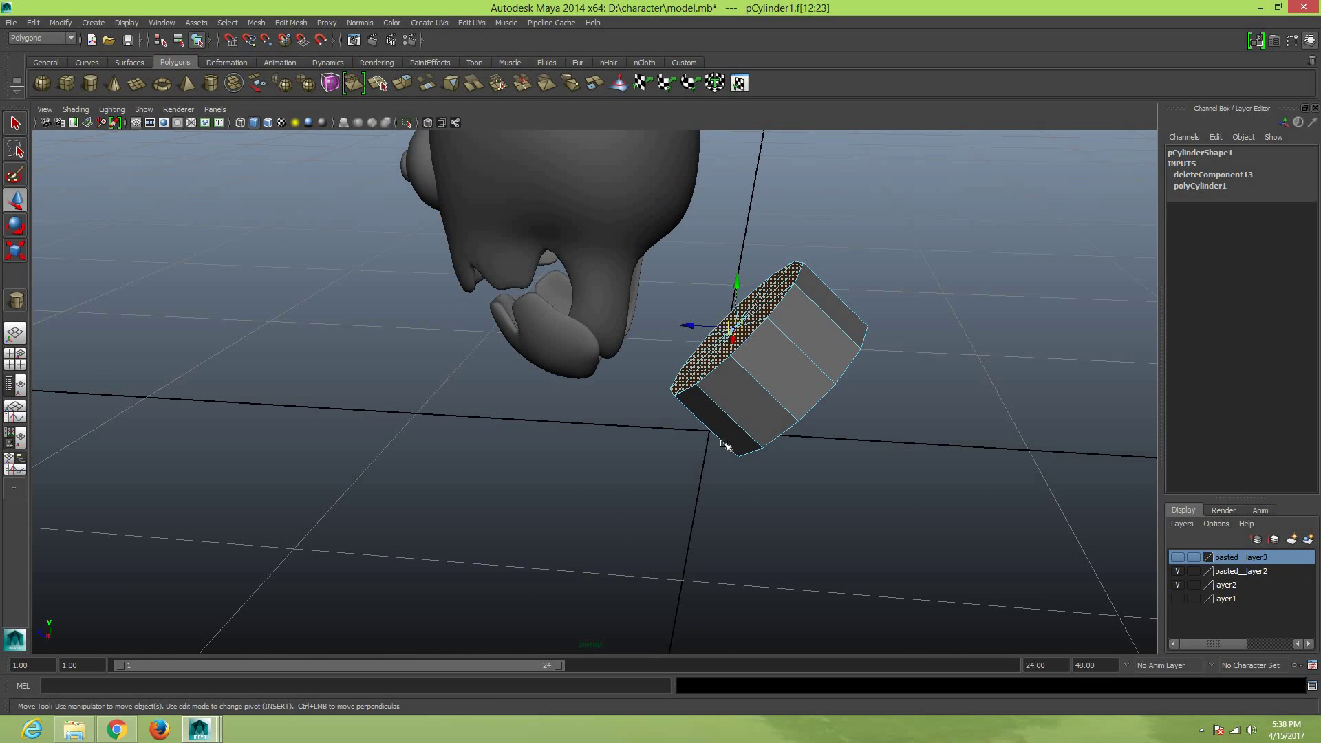
{"action": "key", "text": "Delete"}
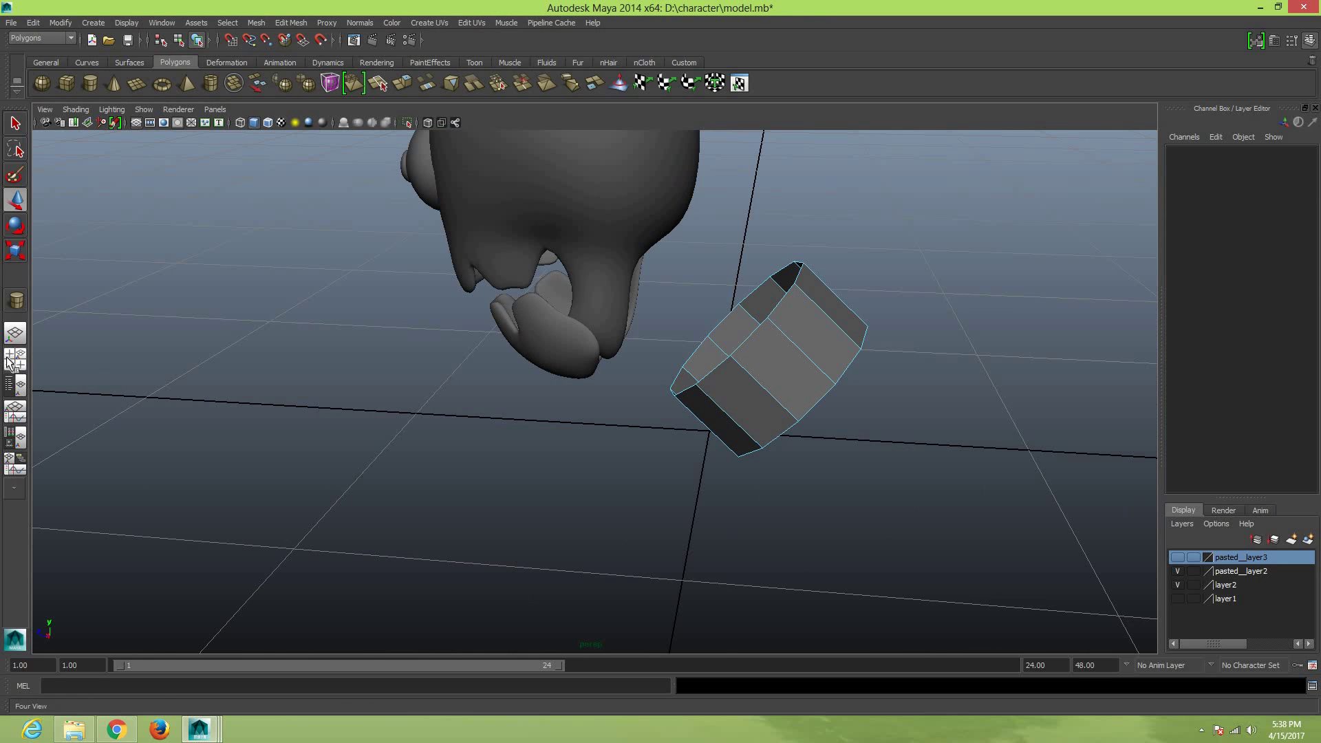
Return to the four-view layout, save the scene, and select the open end's border edges
{"action": "left_click", "coordinate": [10, 361]}
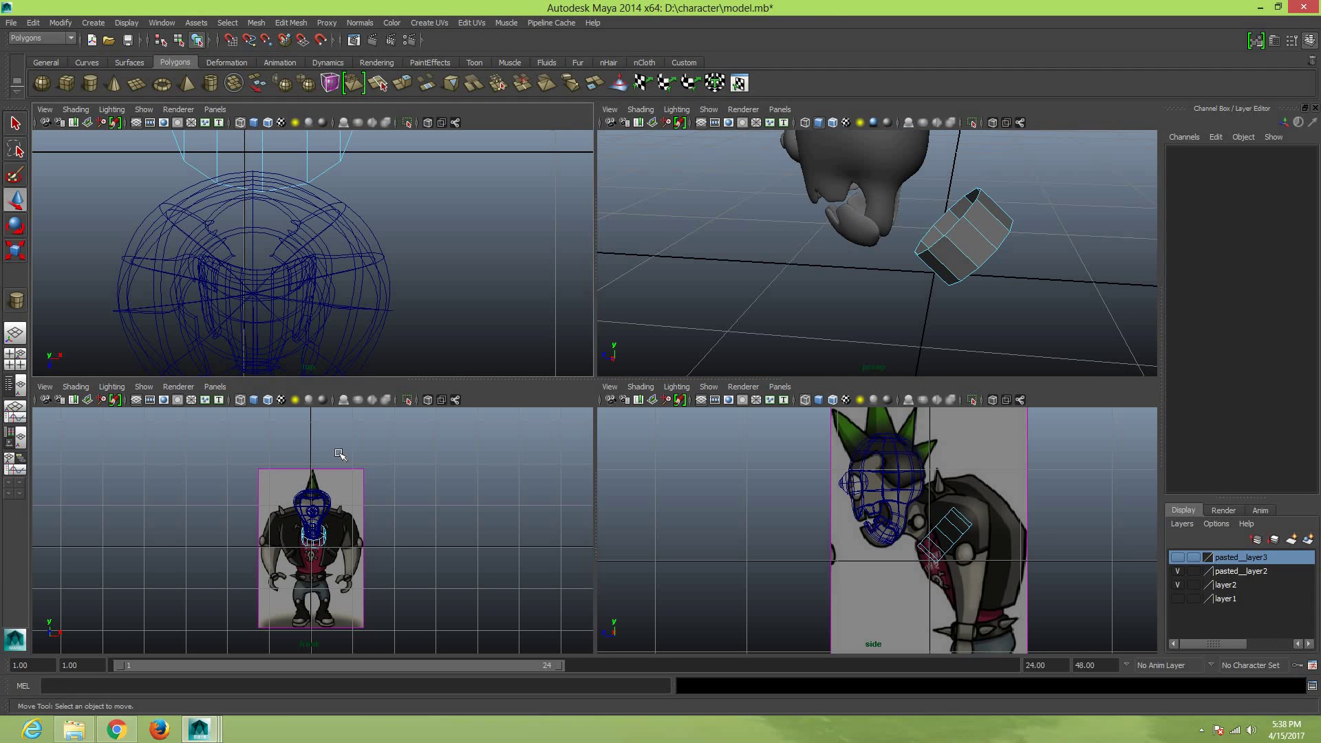
{"action": "key", "text": "ctrl+s"}
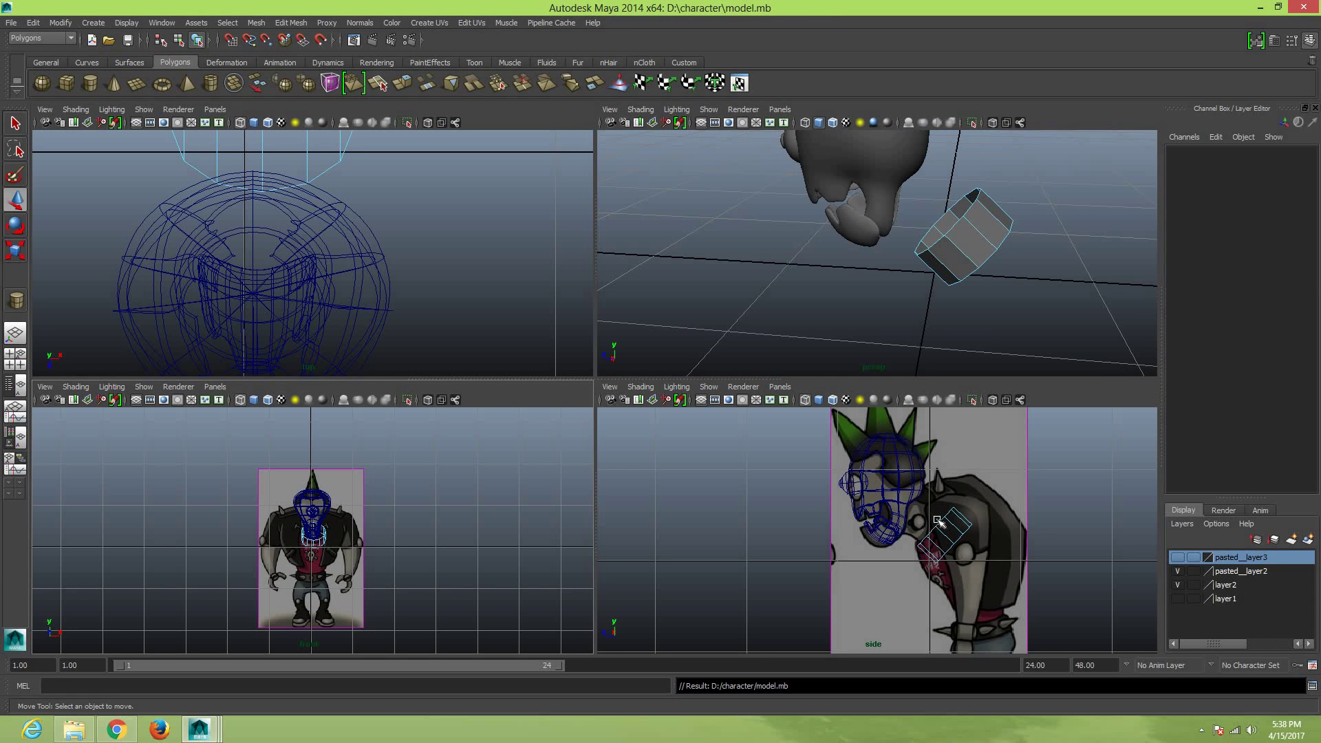
{"action": "right_click_drag", "start_coordinate": [937, 521], "coordinate": [940, 520]}
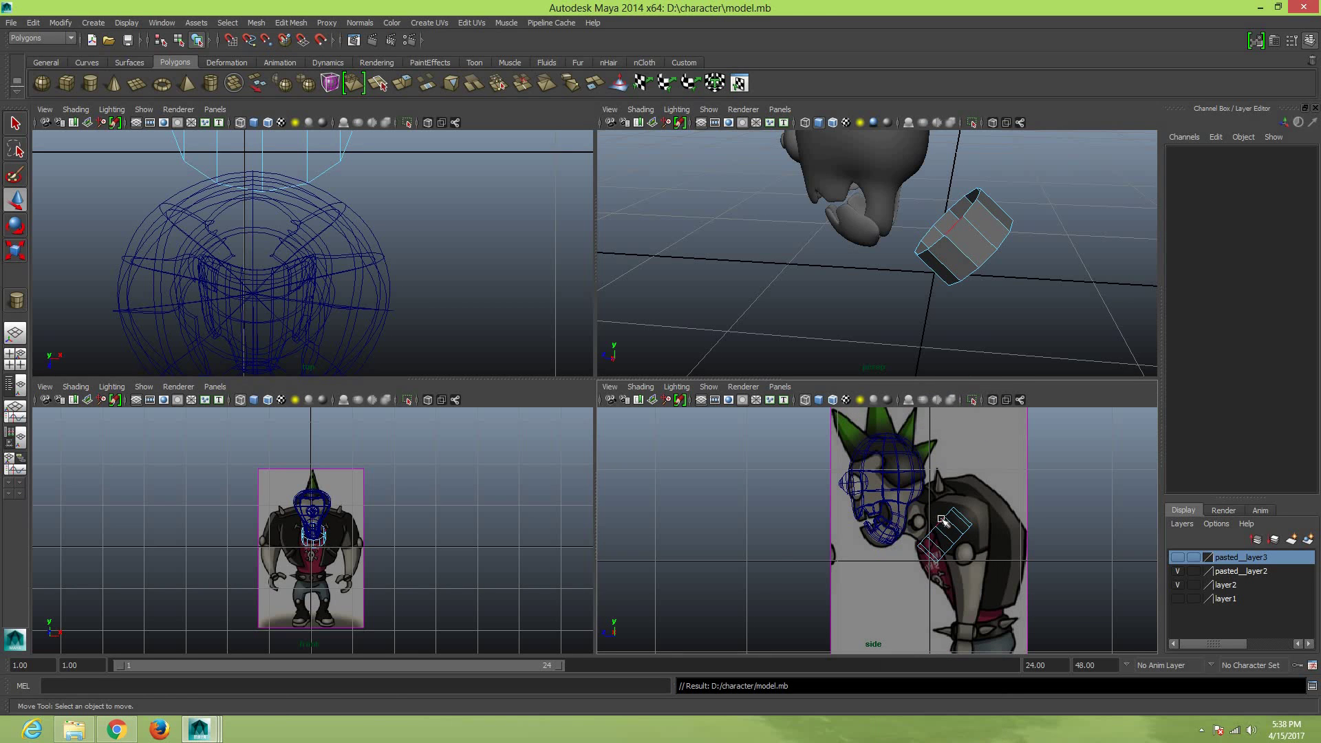
{"action": "left_click", "coordinate": [941, 519]}
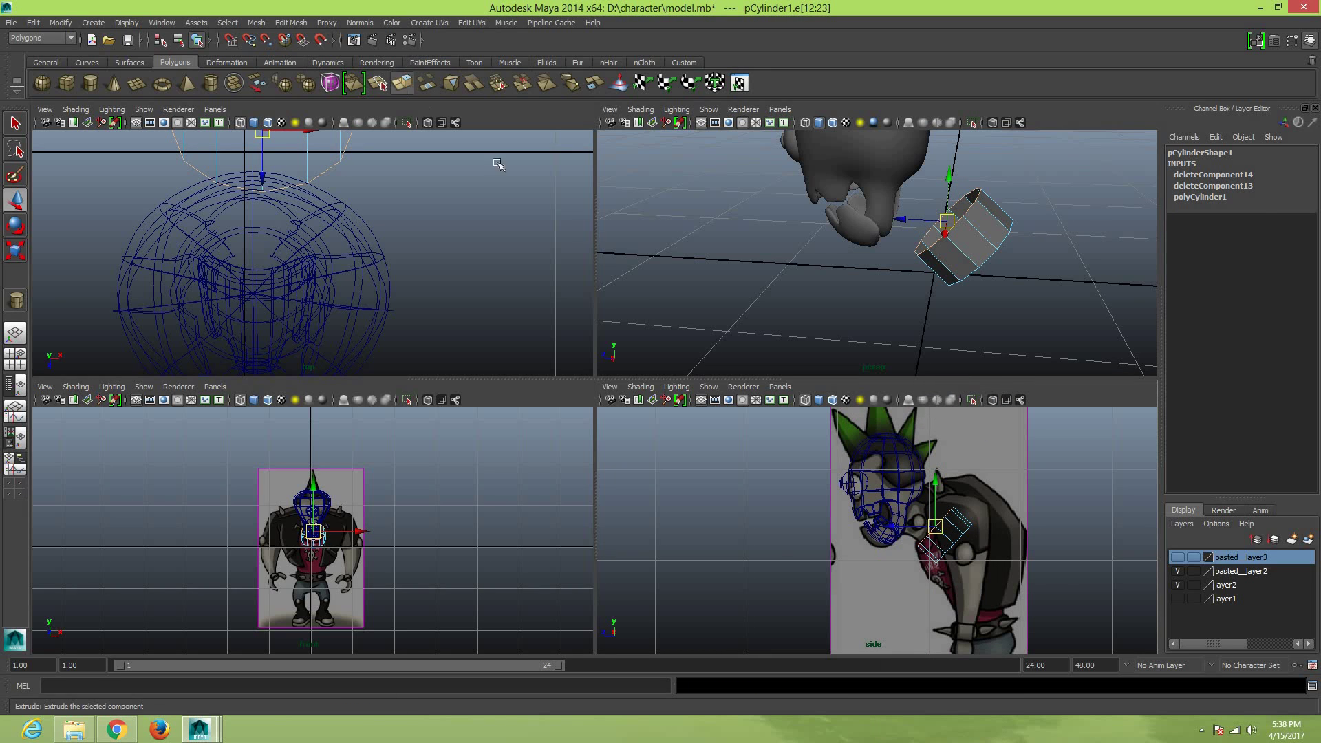
Extrude the open border once, shrinking the new ring and raising it toward the head
{"action": "left_click", "coordinate": [402, 83]}
{"action": "key", "text": "w"}
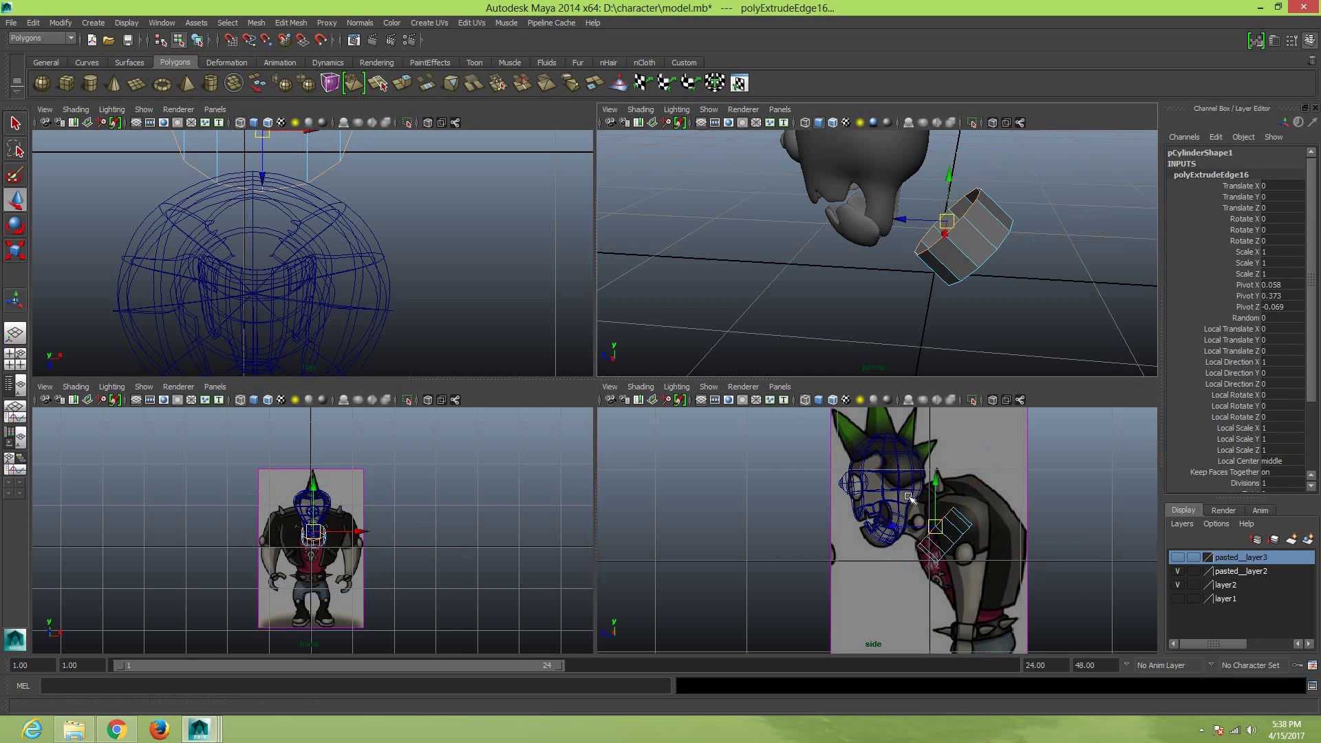
{"action": "key", "text": "r"}
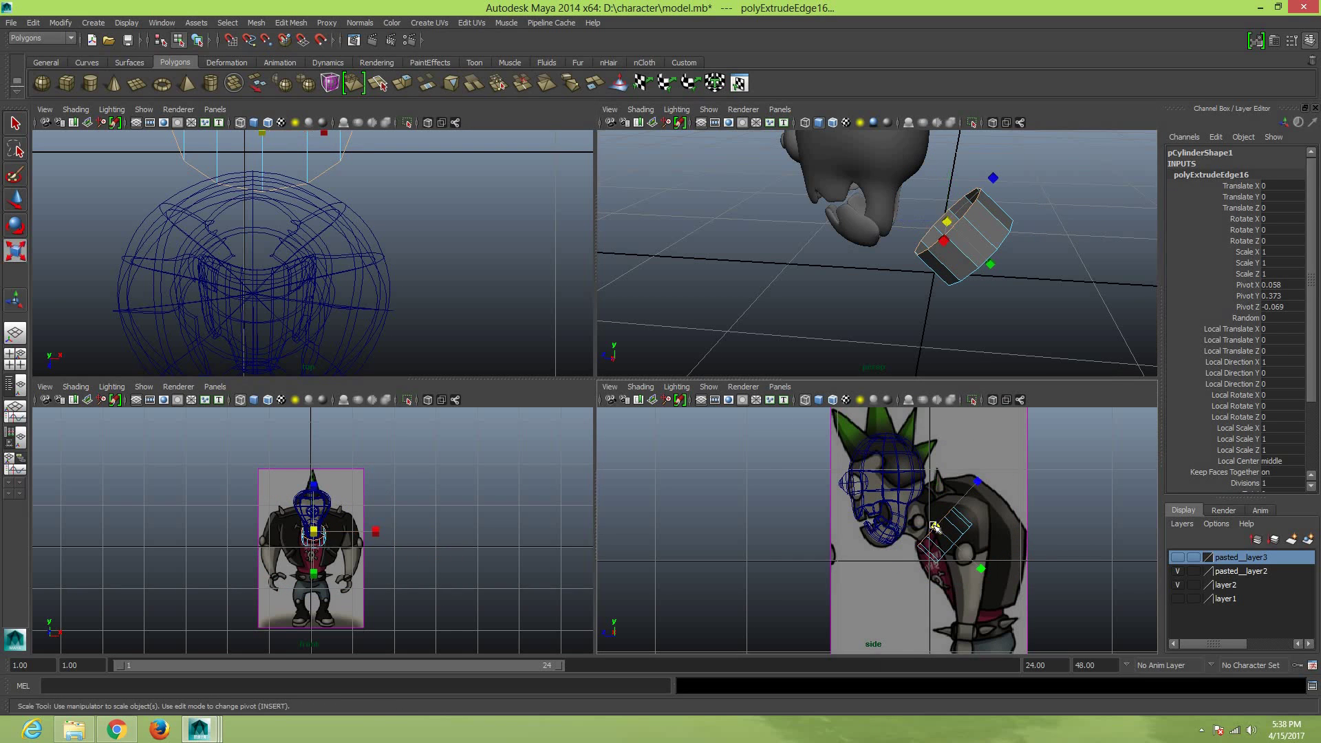
{"action": "left_click_drag", "start_coordinate": [935, 526], "coordinate": [926, 528]}
{"action": "key", "text": "w"}
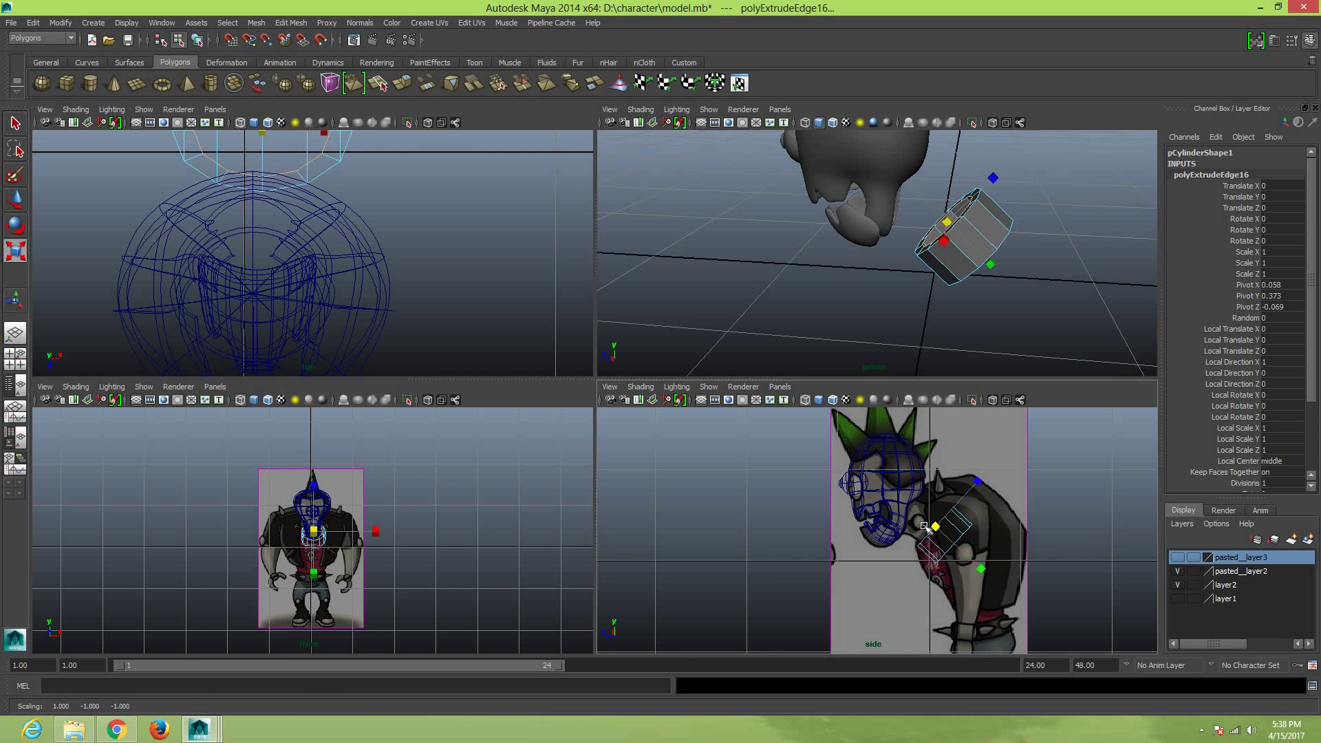
{"action": "mouse_move", "coordinate": [919, 517]}
{"action": "left_mouse_down"}
{"action": "mouse_move", "coordinate": [906, 515]}
{"action": "mouse_move", "coordinate": [916, 531]}
{"action": "left_mouse_up"}
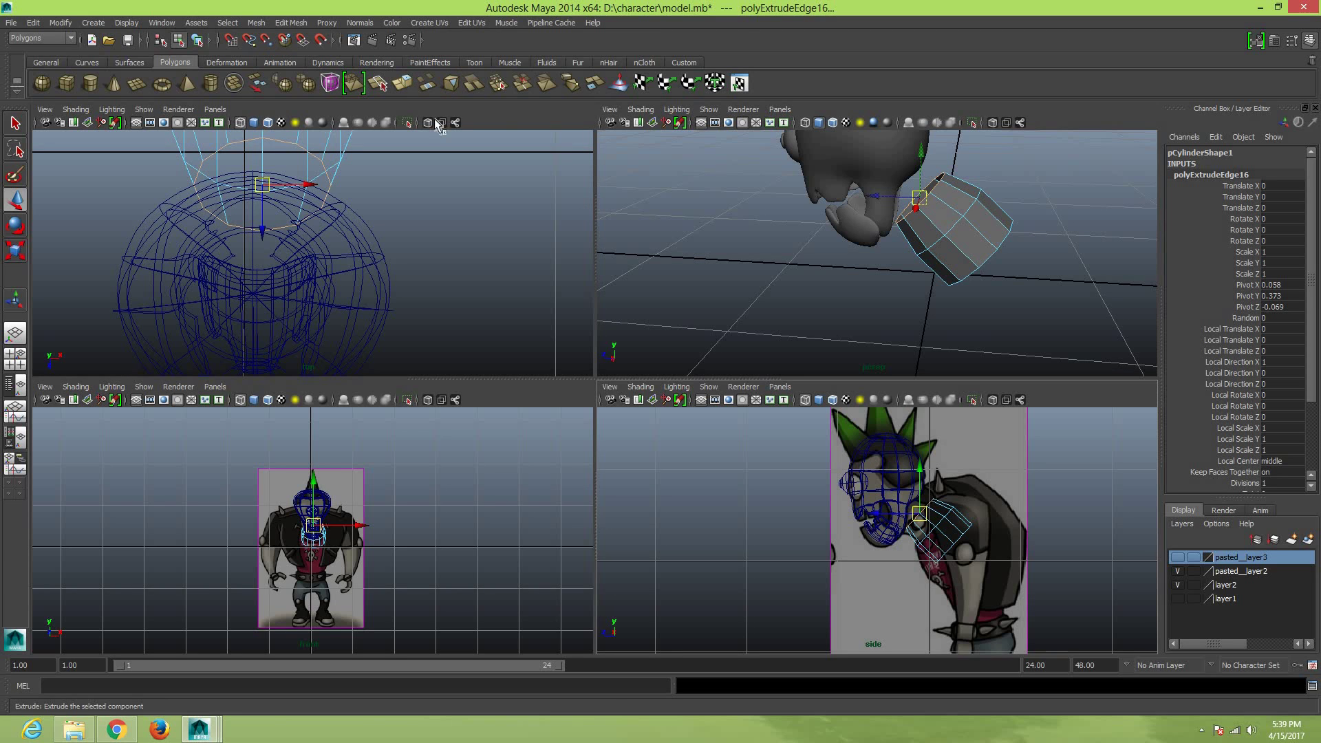
Extrude a second ring, pulling it up into the head and resizing it to fit
{"action": "left_click", "coordinate": [402, 82]}
{"action": "key", "text": "w"}
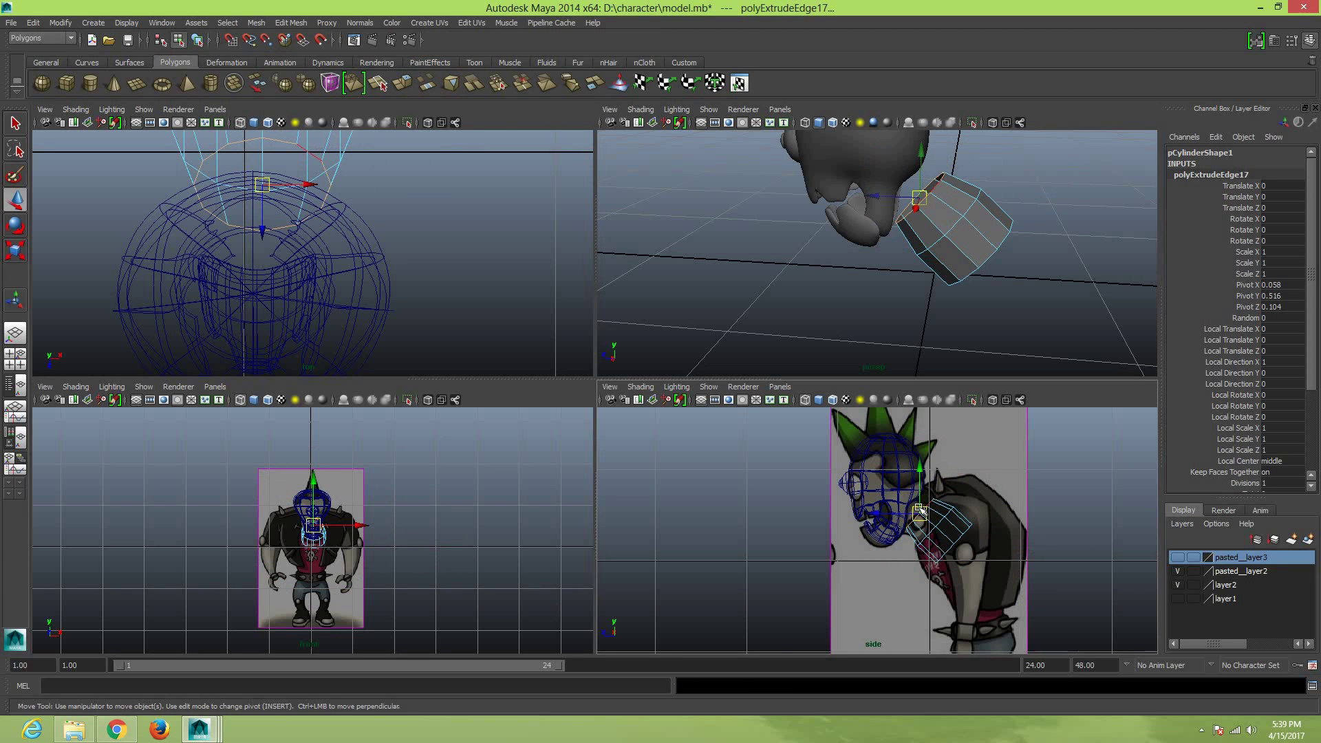
{"action": "left_click_drag", "start_coordinate": [913, 501], "coordinate": [914, 504]}
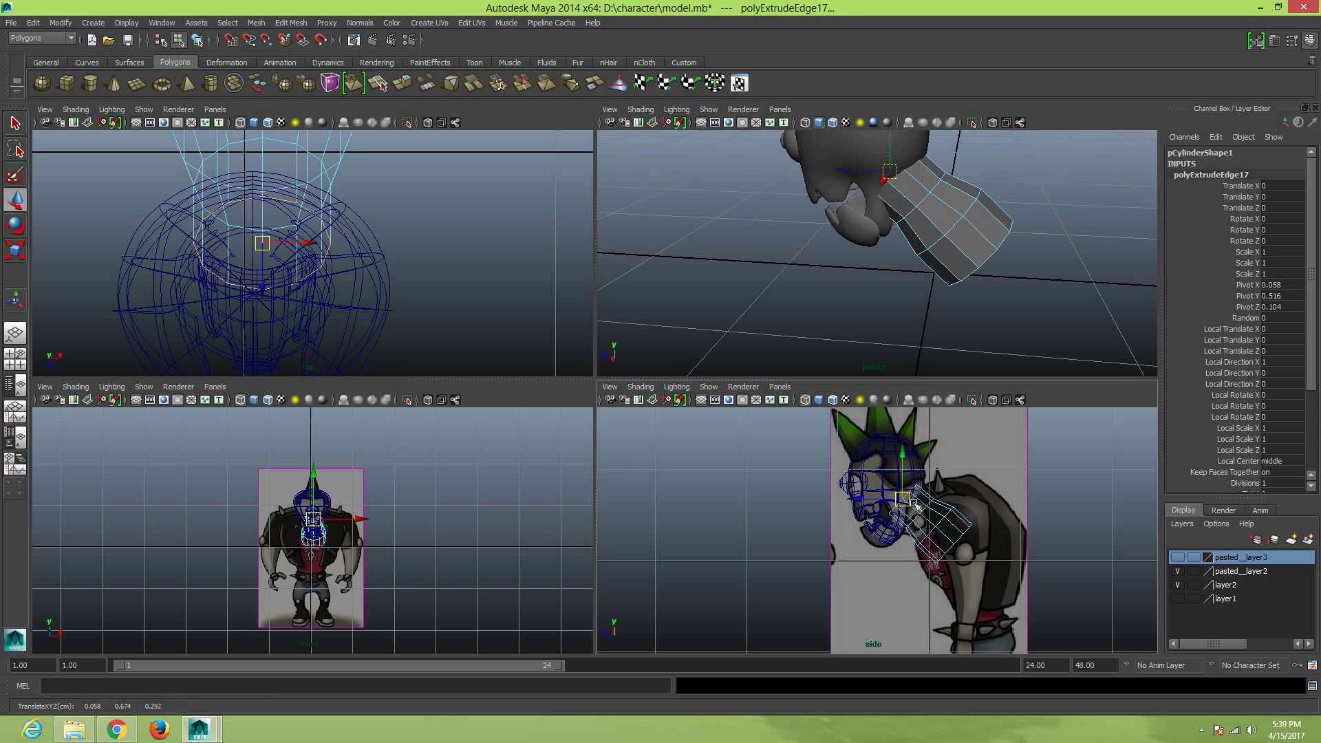
{"action": "key", "text": "r"}
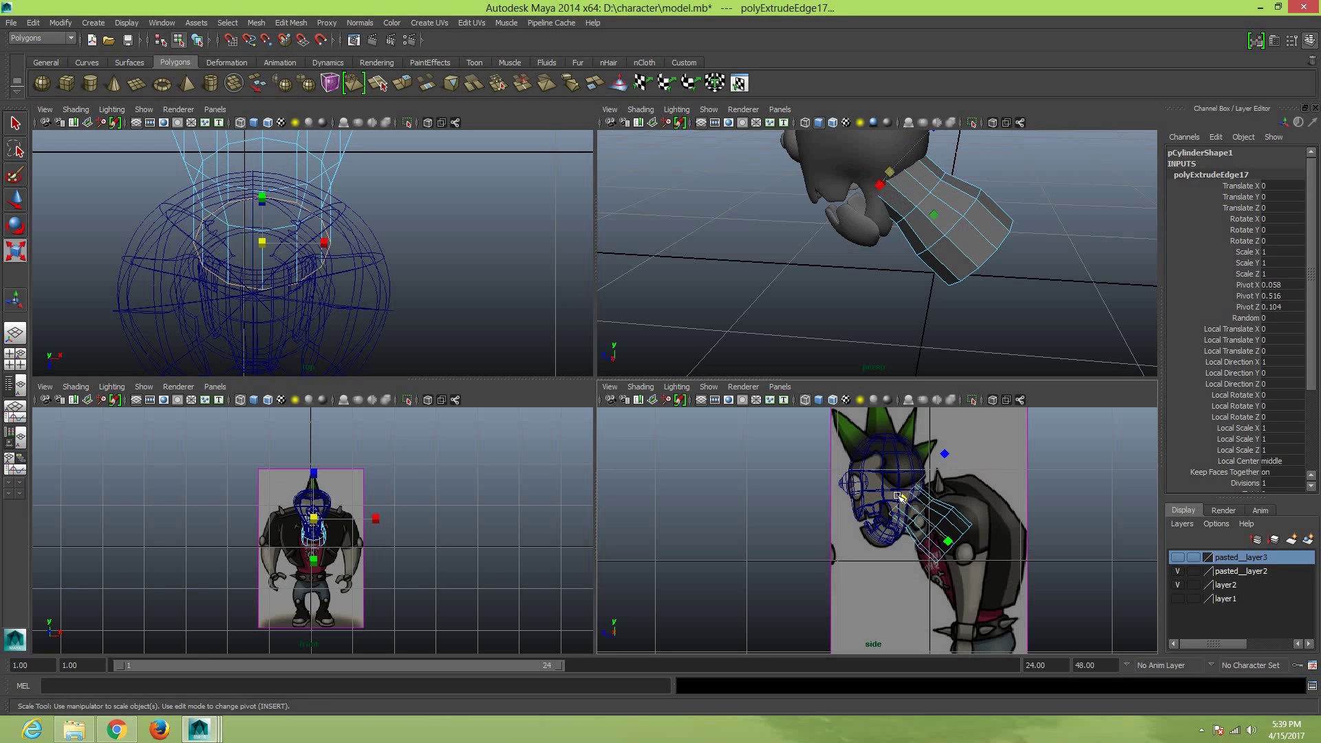
{"action": "left_click_drag", "start_coordinate": [898, 495], "coordinate": [929, 501]}
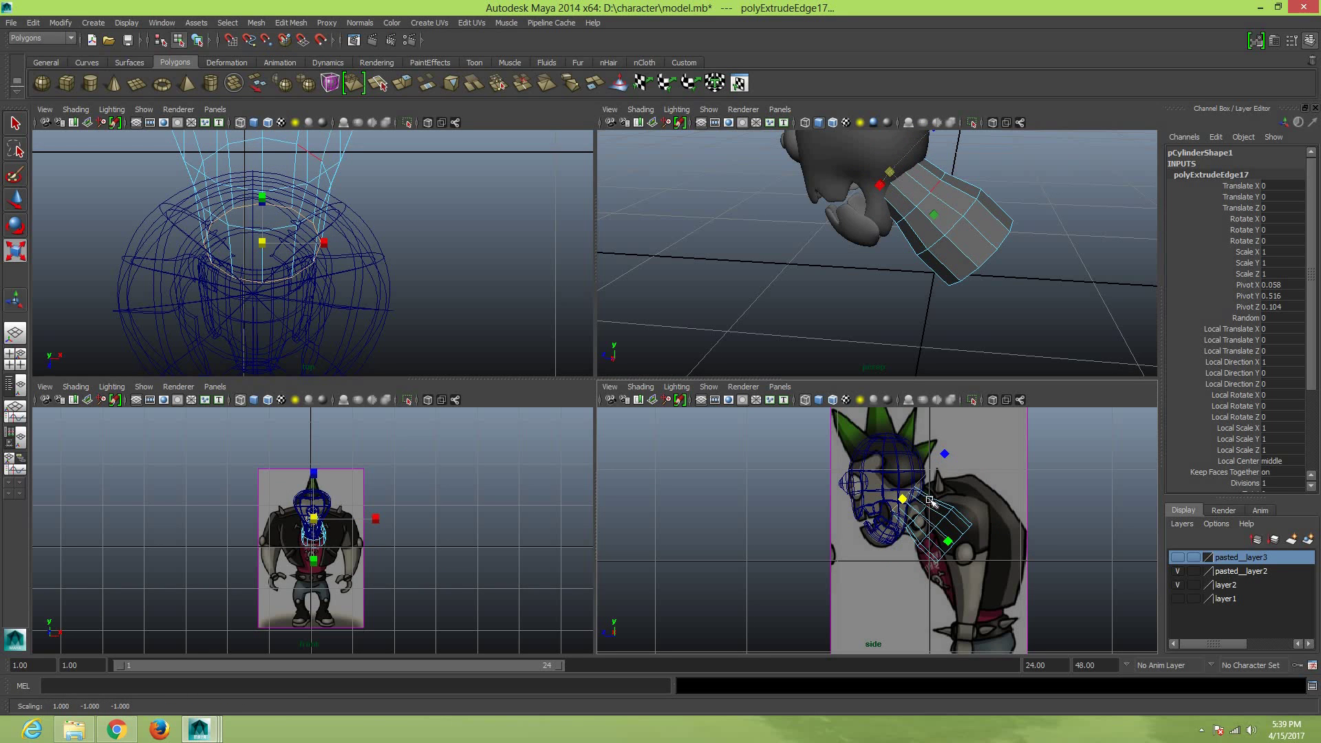
{"action": "left_click", "coordinate": [929, 500]}
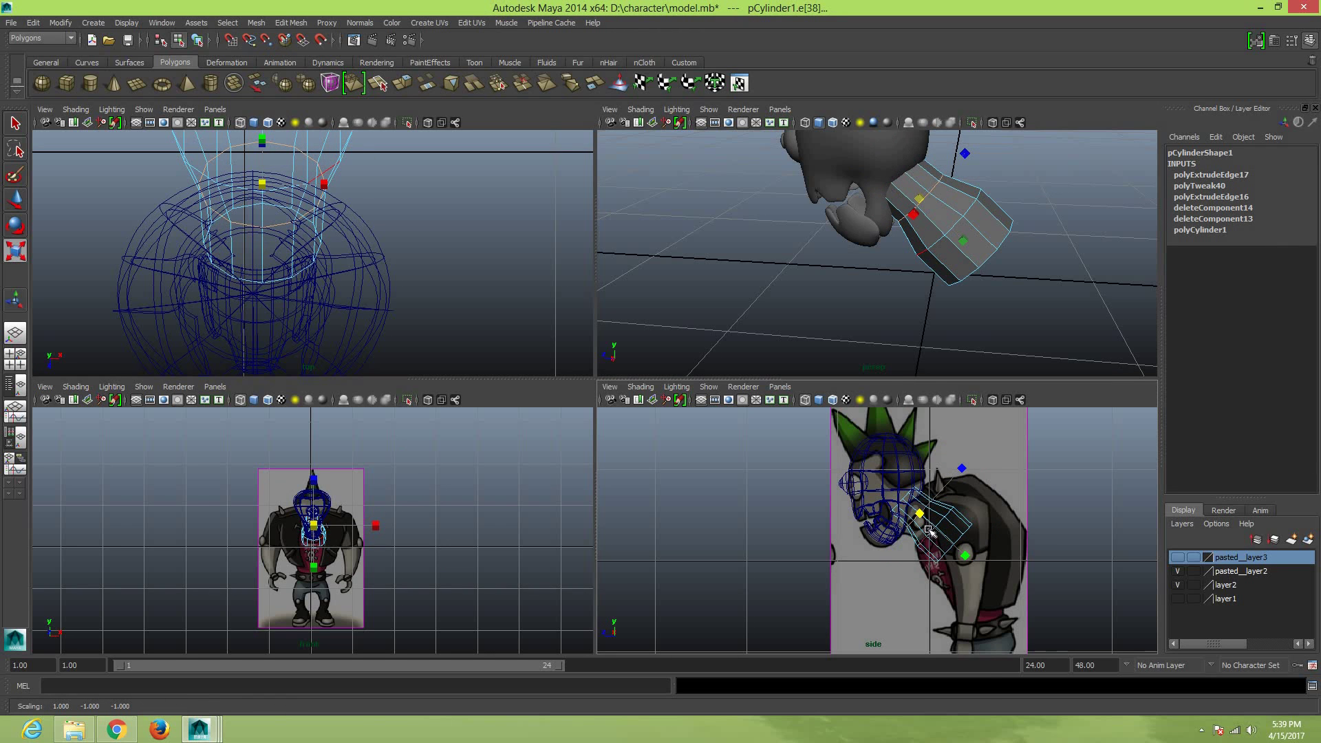
{"action": "right_click_drag", "start_coordinate": [928, 529], "coordinate": [984, 410]}
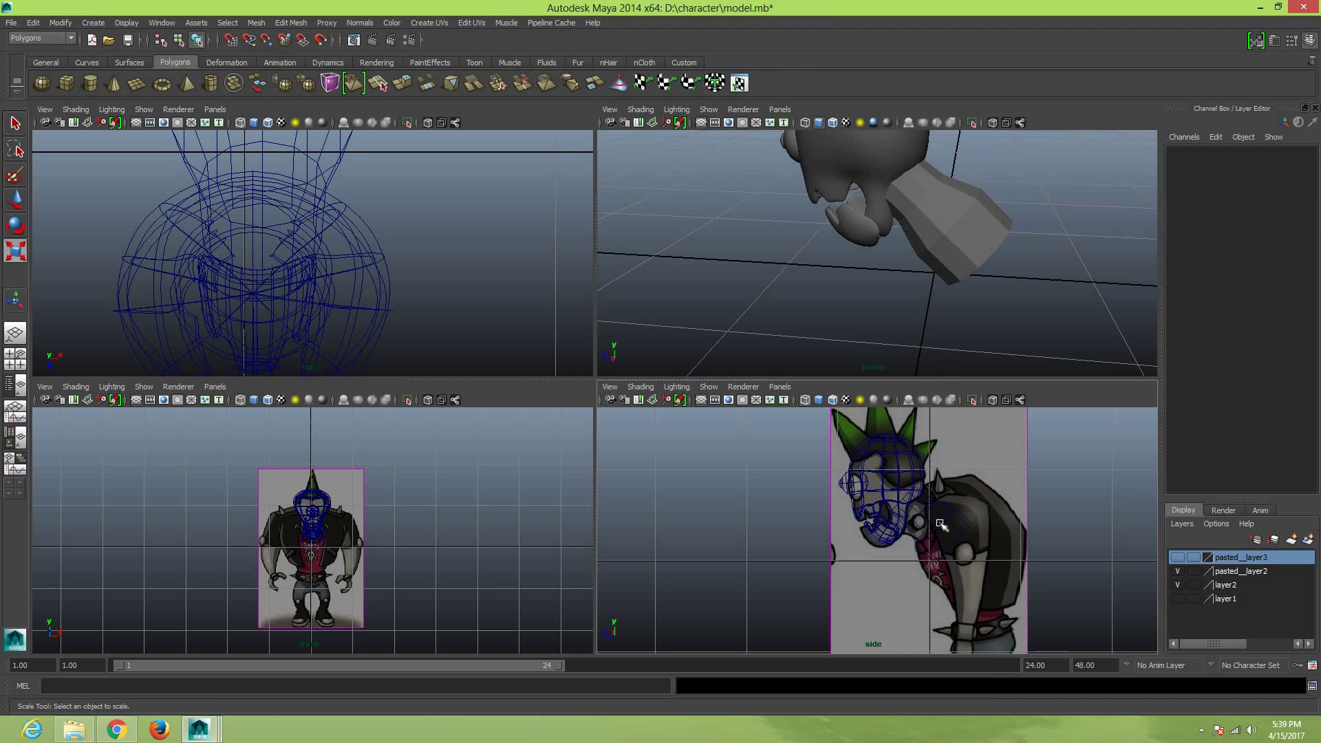
Tilt the neck to about 60 degrees and shift it slightly along X
{"action": "left_click", "coordinate": [940, 524]}
{"action": "key", "text": "e"}
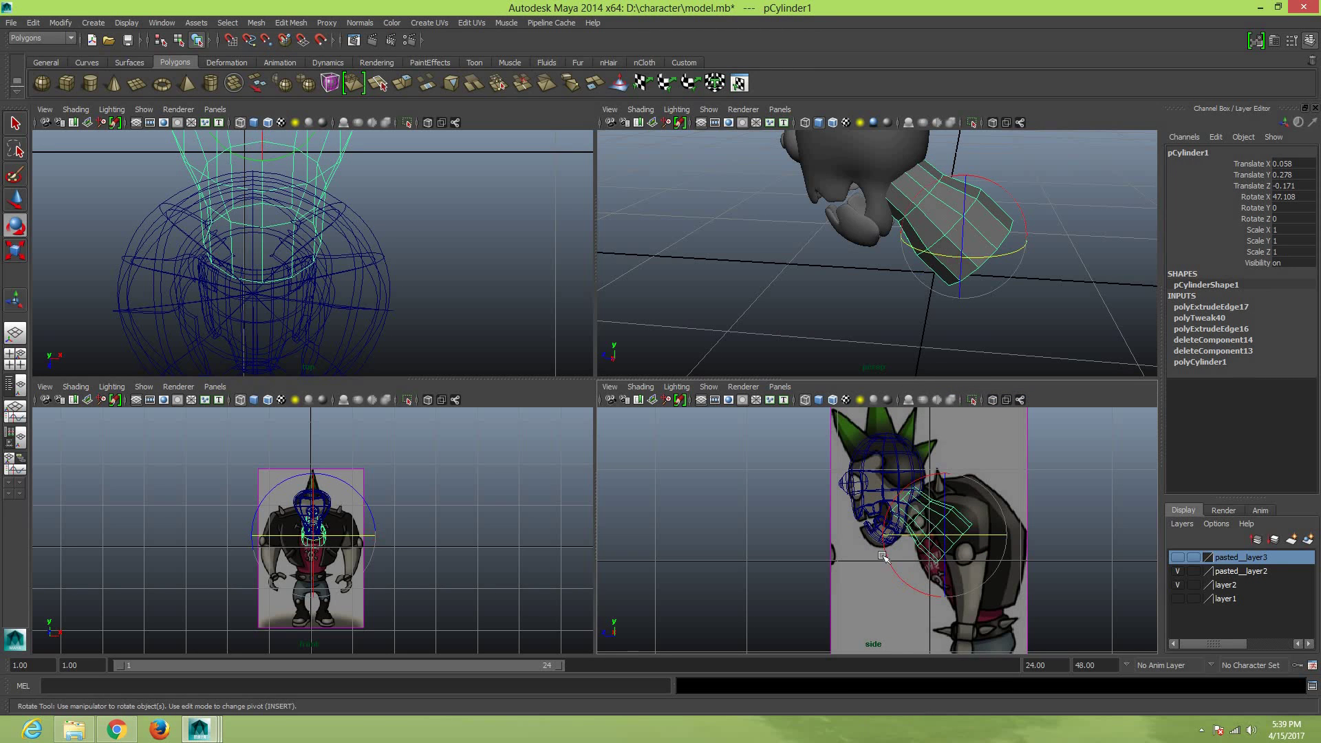
{"action": "left_click_drag", "start_coordinate": [894, 565], "coordinate": [748, 510]}
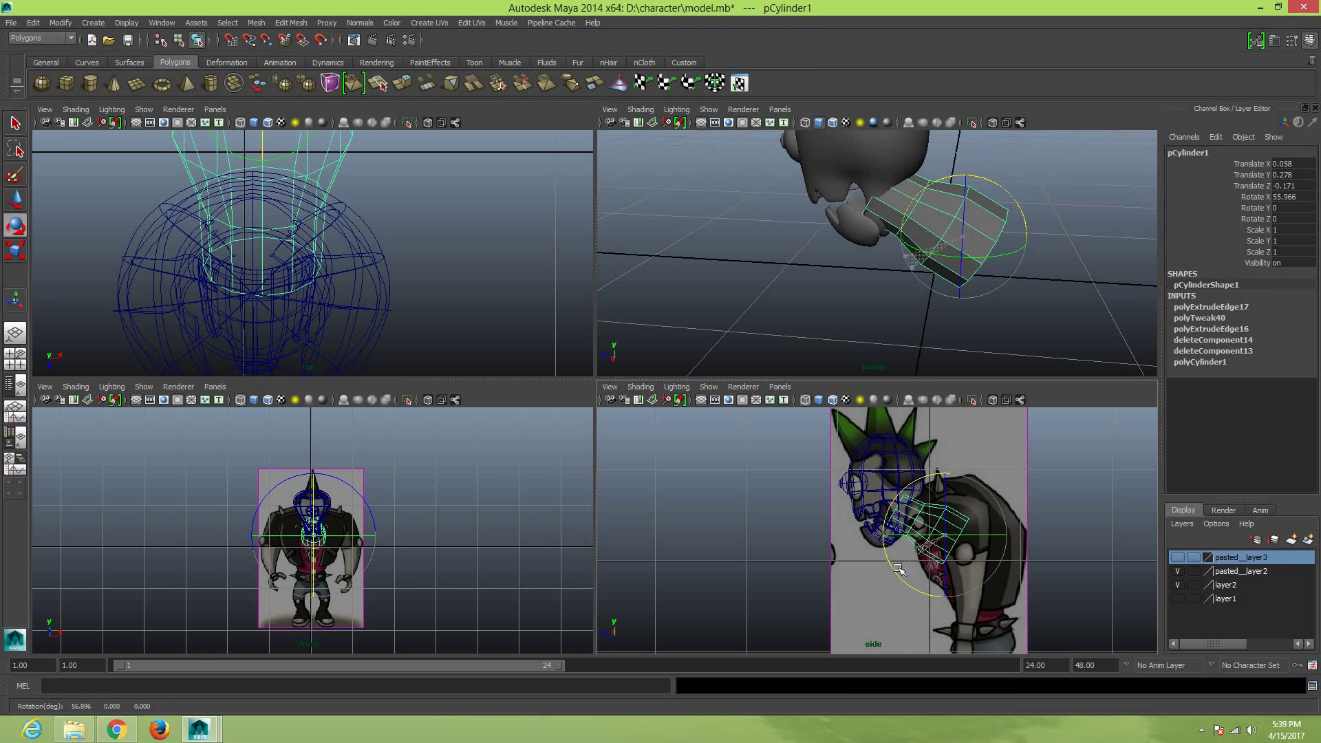
{"action": "scroll", "coordinate": [354, 506], "scroll_direction": "up", "scroll_amount": 5}
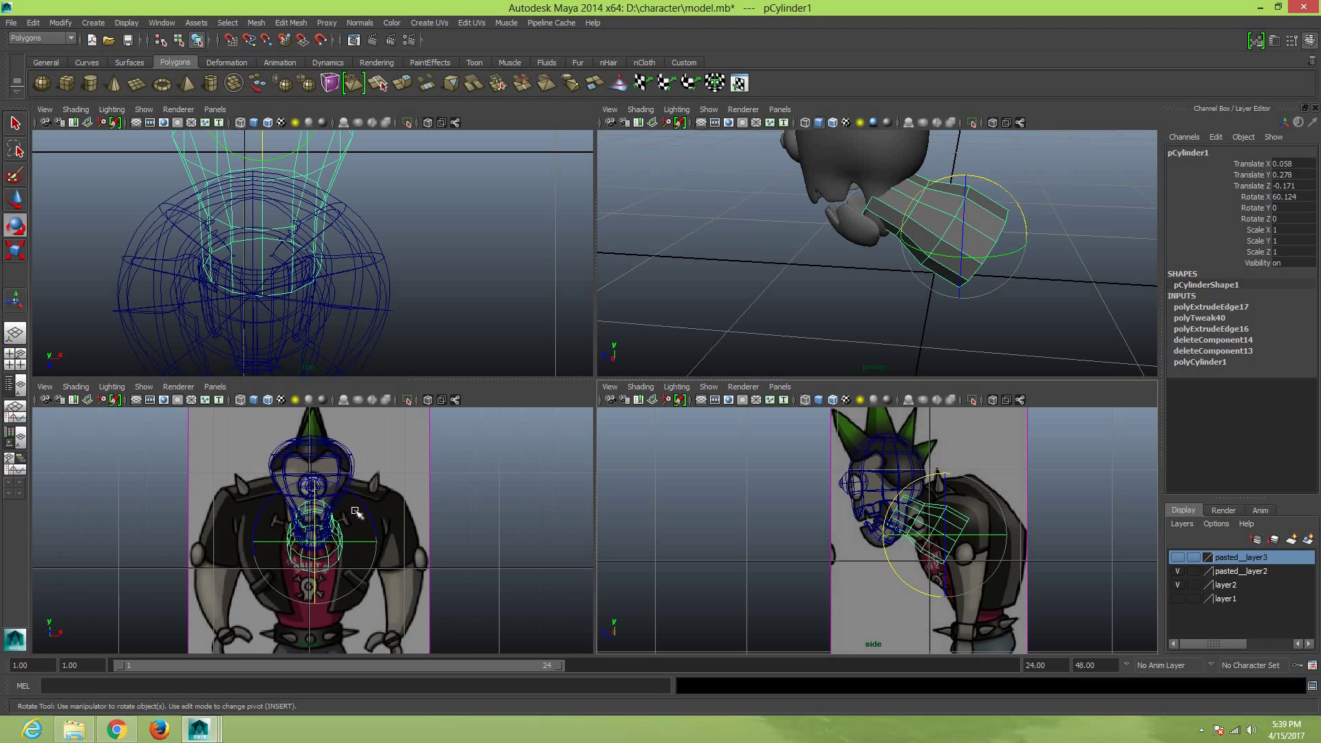
{"action": "scroll", "coordinate": [355, 512], "scroll_direction": "up", "scroll_amount": 1}
{"action": "key", "text": "w"}
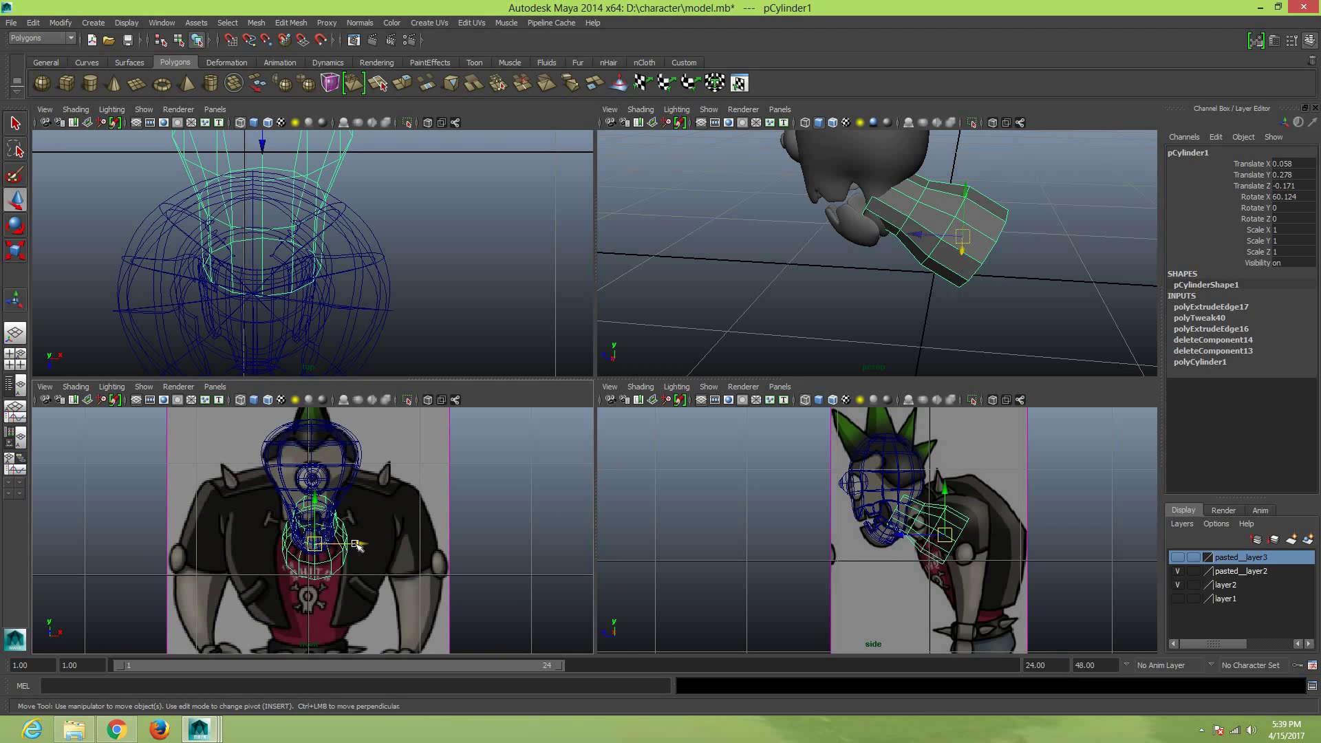
{"action": "left_click_drag", "start_coordinate": [357, 546], "coordinate": [338, 570]}
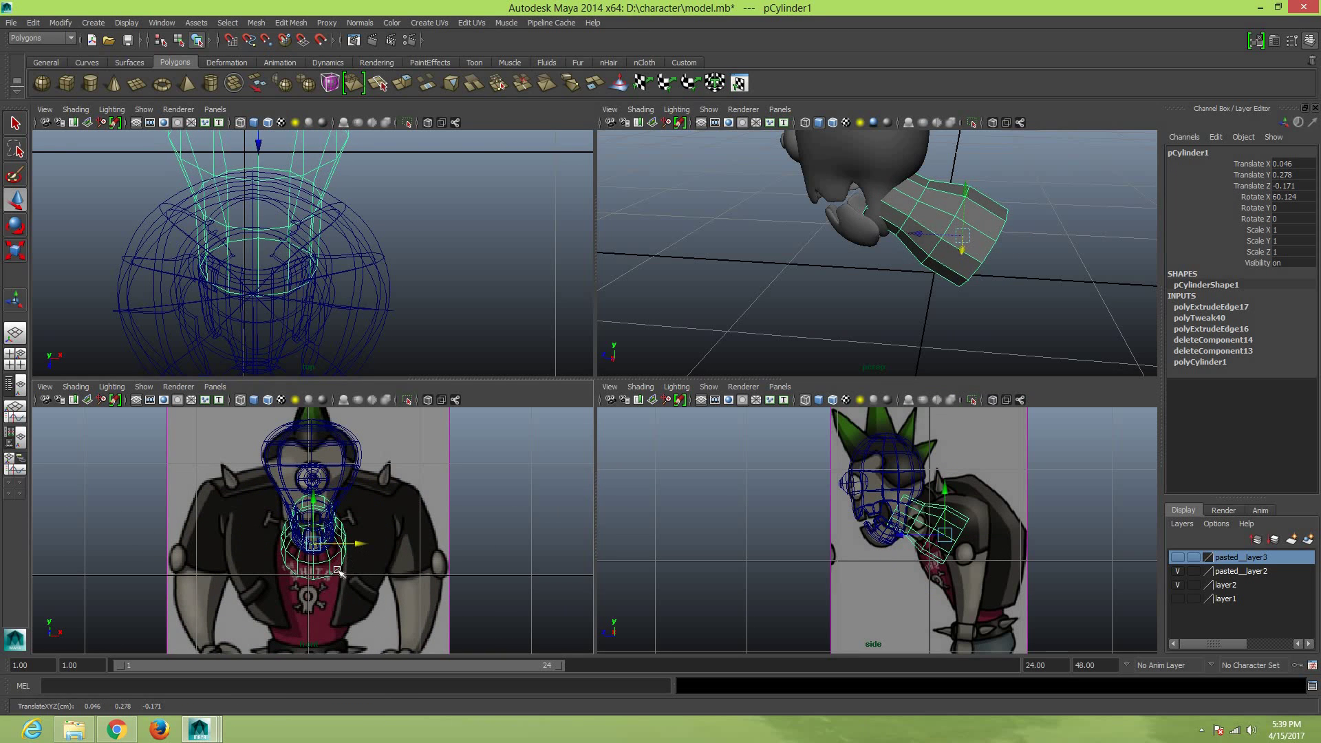
Scale out the neck's end edge loop so its lower end flares wider
{"action": "right_click_drag", "start_coordinate": [337, 571], "coordinate": [342, 557]}
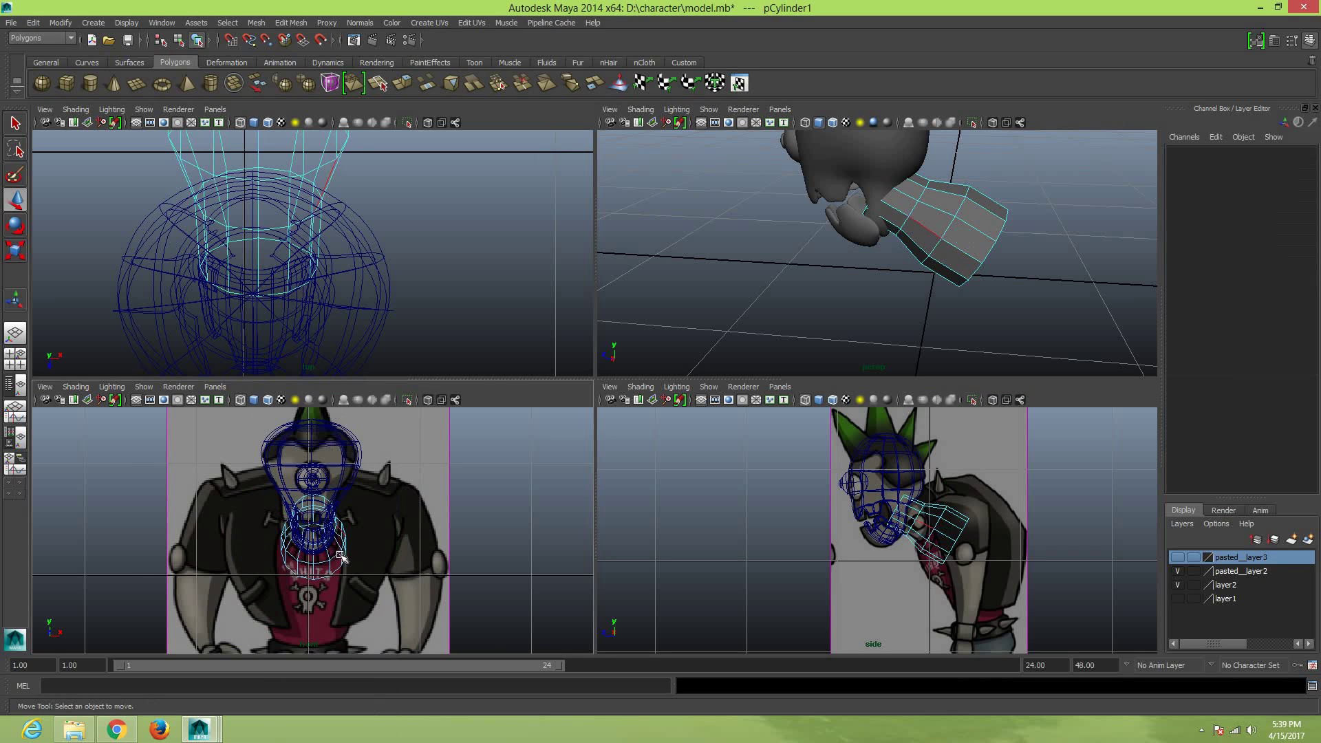
{"action": "double_click", "coordinate": [339, 570]}
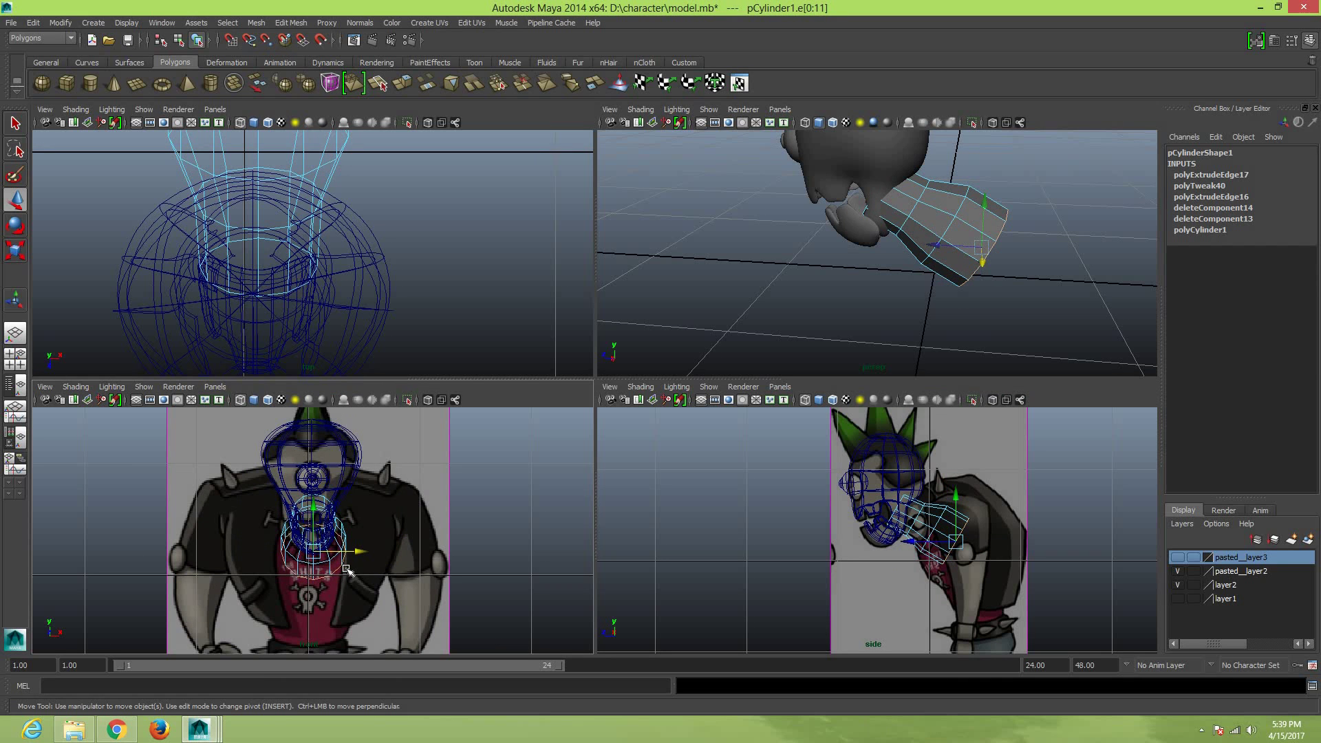
{"action": "key", "text": "r"}
{"action": "left_click_drag", "start_coordinate": [318, 553], "coordinate": [331, 561]}
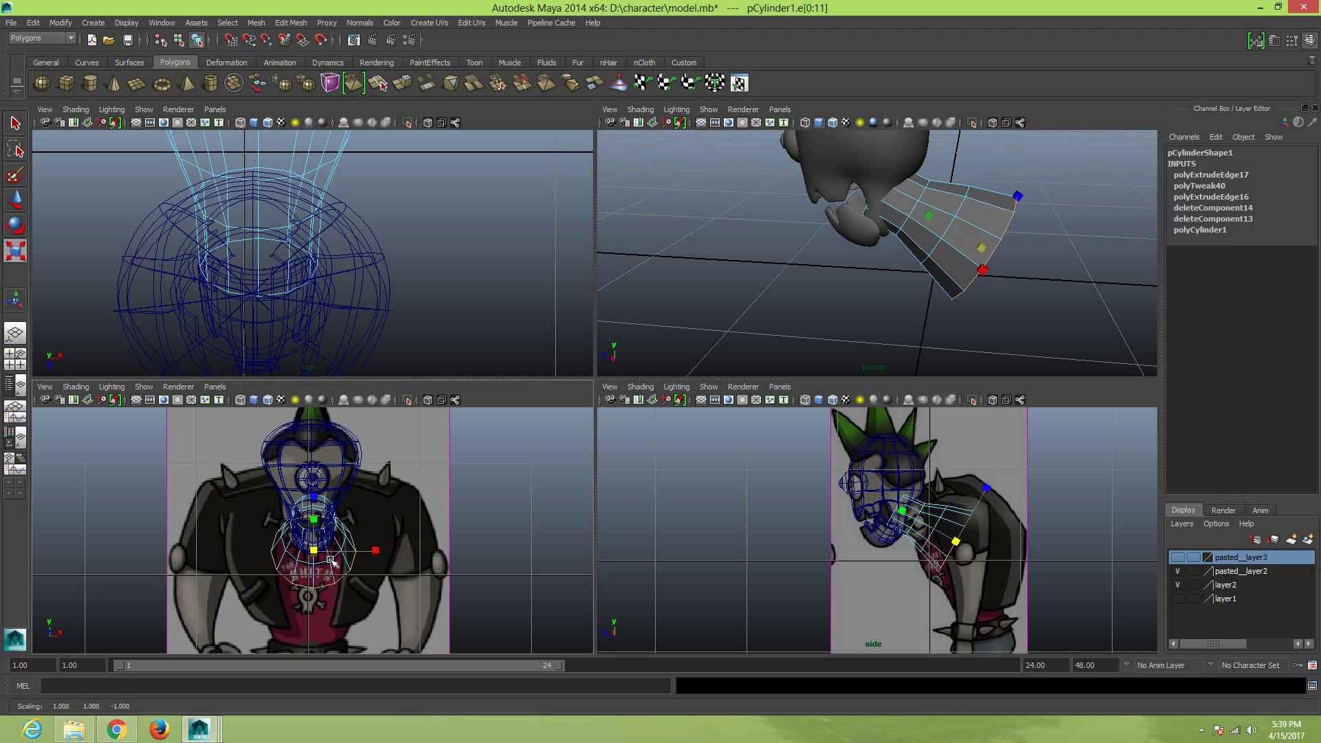
{"action": "key", "text": "w"}
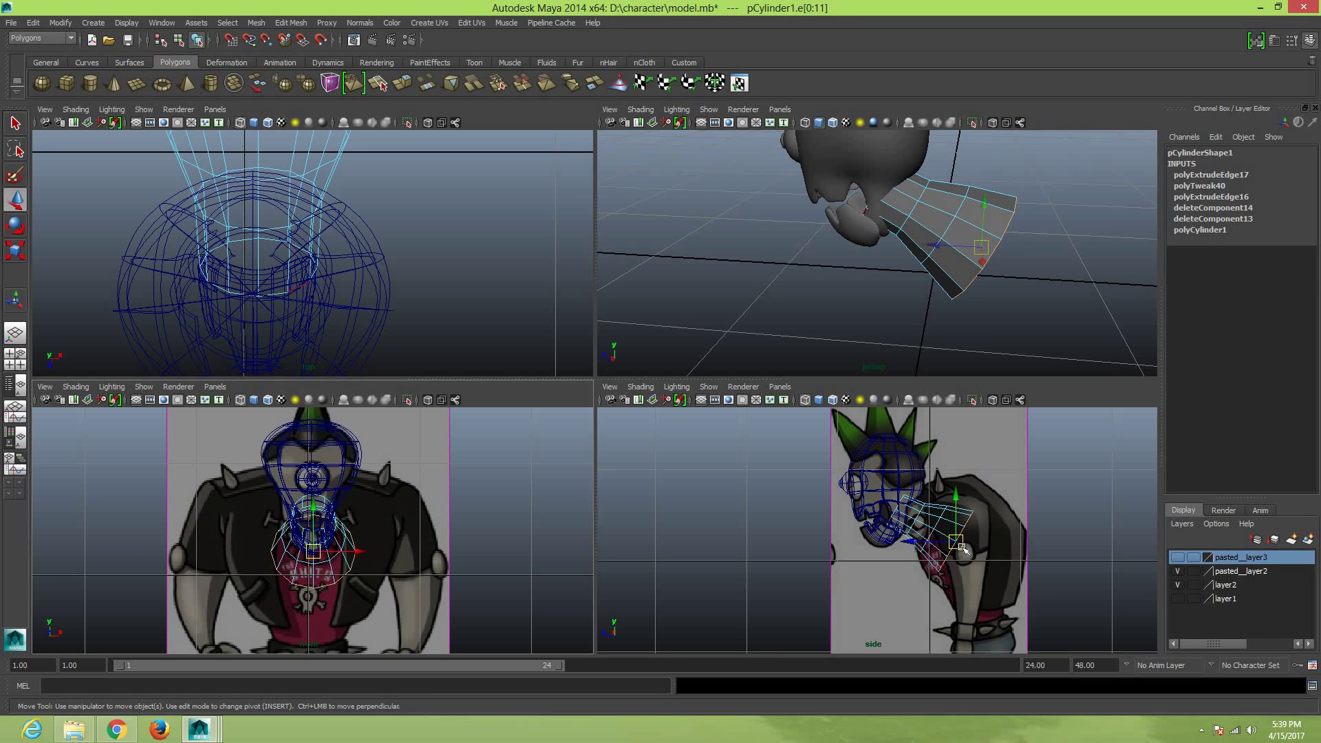
{"action": "left_click_drag", "start_coordinate": [961, 548], "coordinate": [963, 545]}
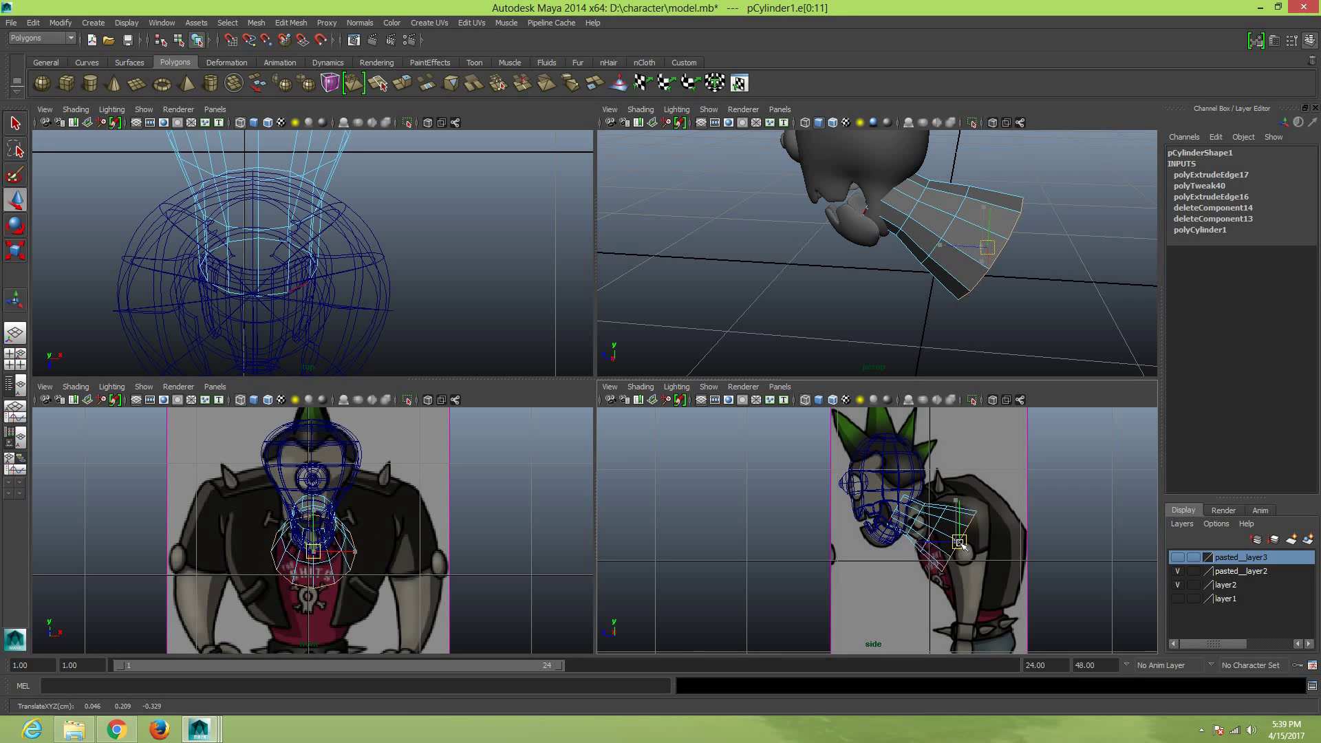
Resize and move the neck's middle edge loop to fit the reference
{"action": "left_click", "coordinate": [933, 531]}
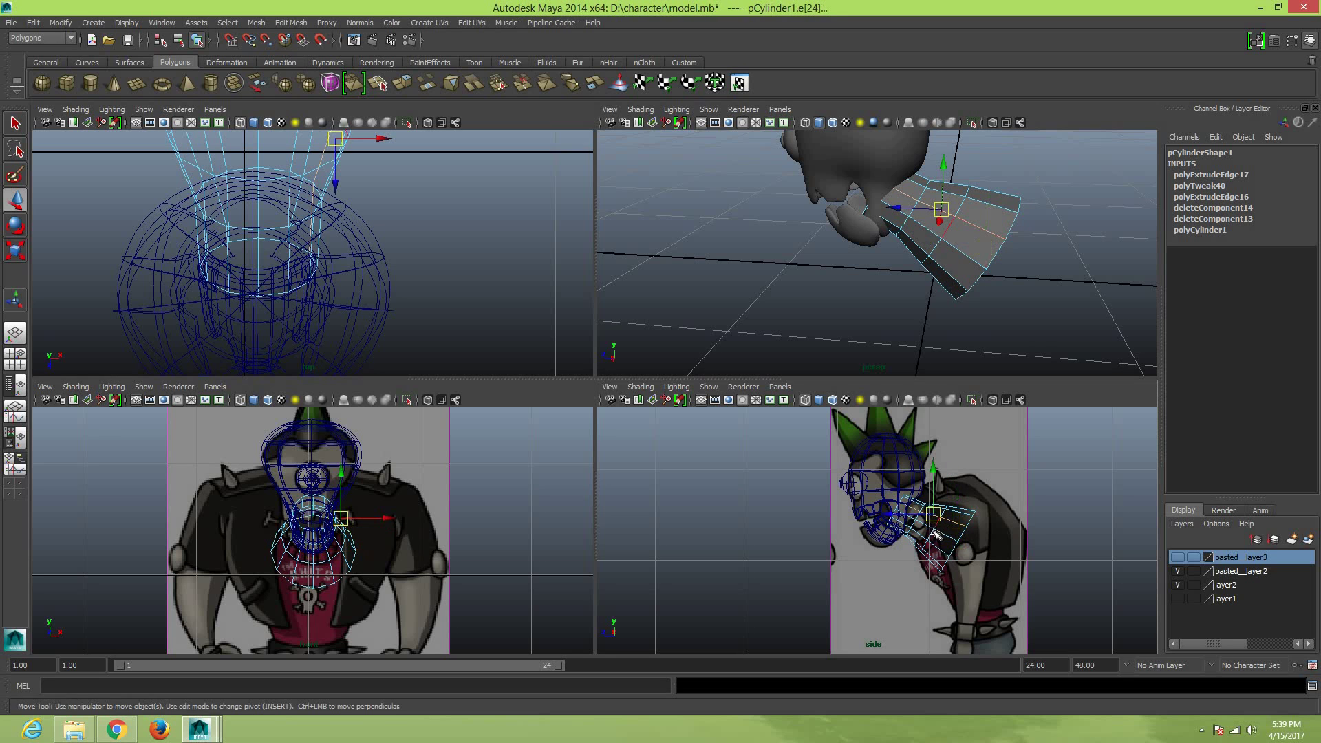
{"action": "double_click", "coordinate": [935, 535]}
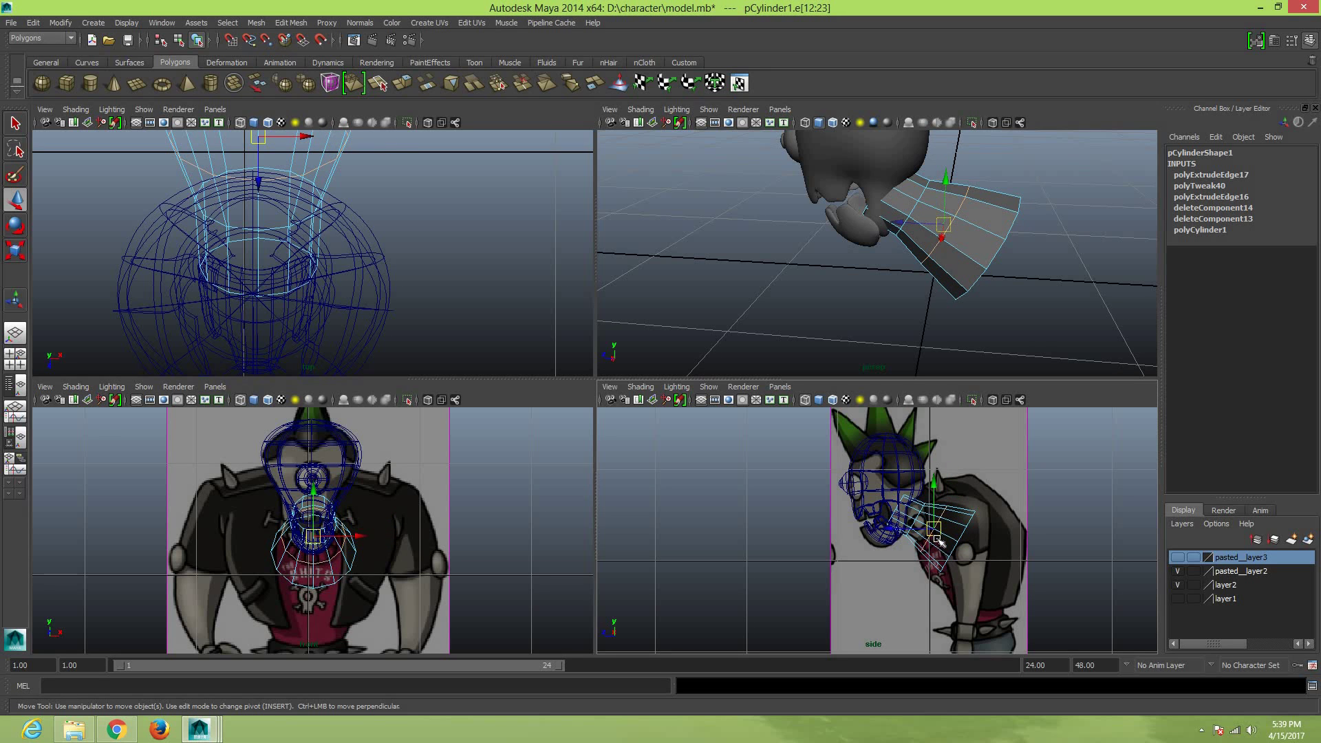
{"action": "key", "text": "r"}
{"action": "left_click_drag", "start_coordinate": [933, 531], "coordinate": [931, 533]}
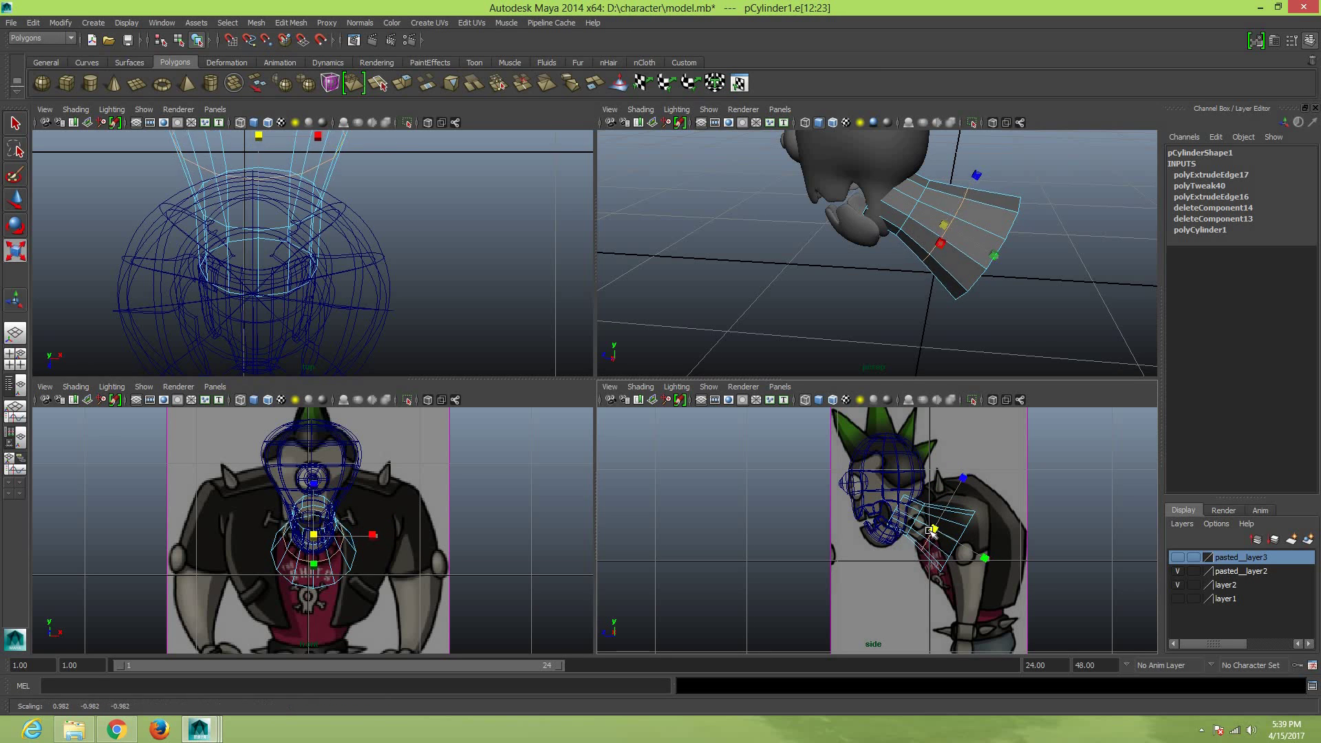
{"action": "key", "text": "w"}
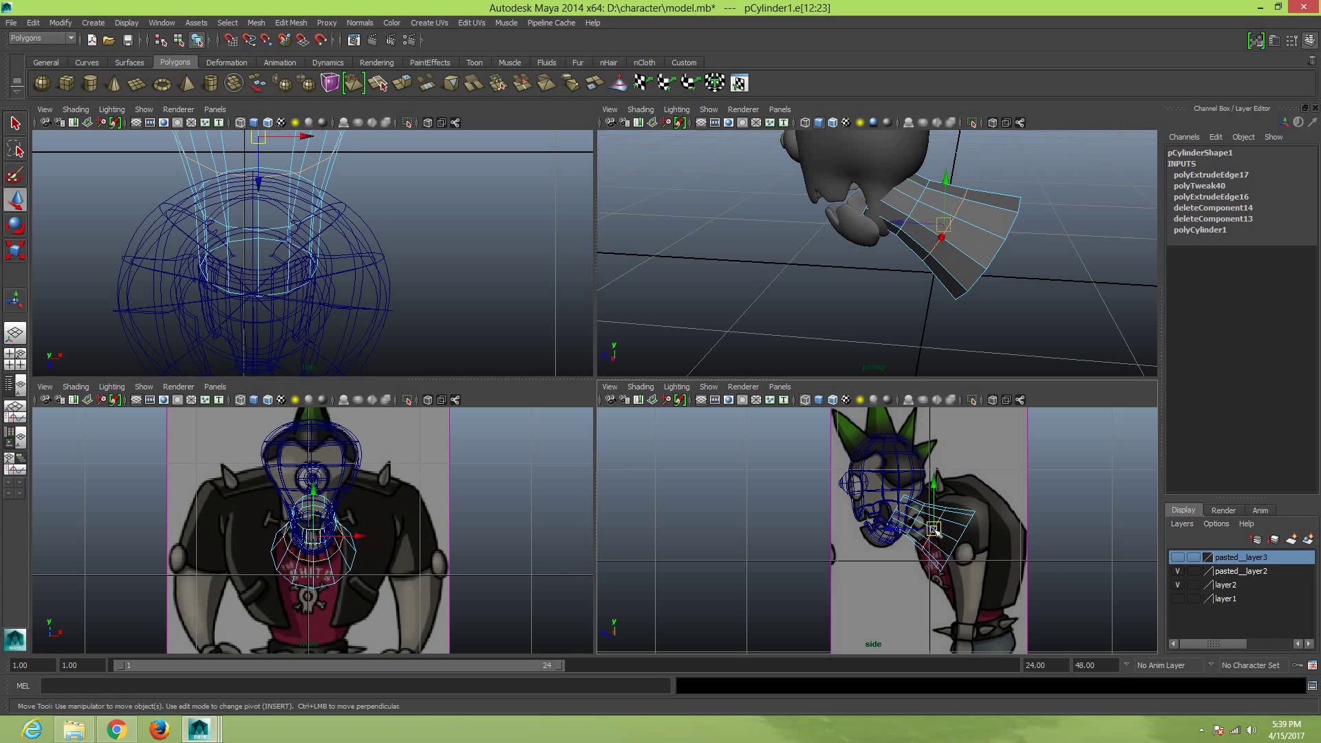
{"action": "left_click_drag", "start_coordinate": [932, 531], "coordinate": [918, 506]}
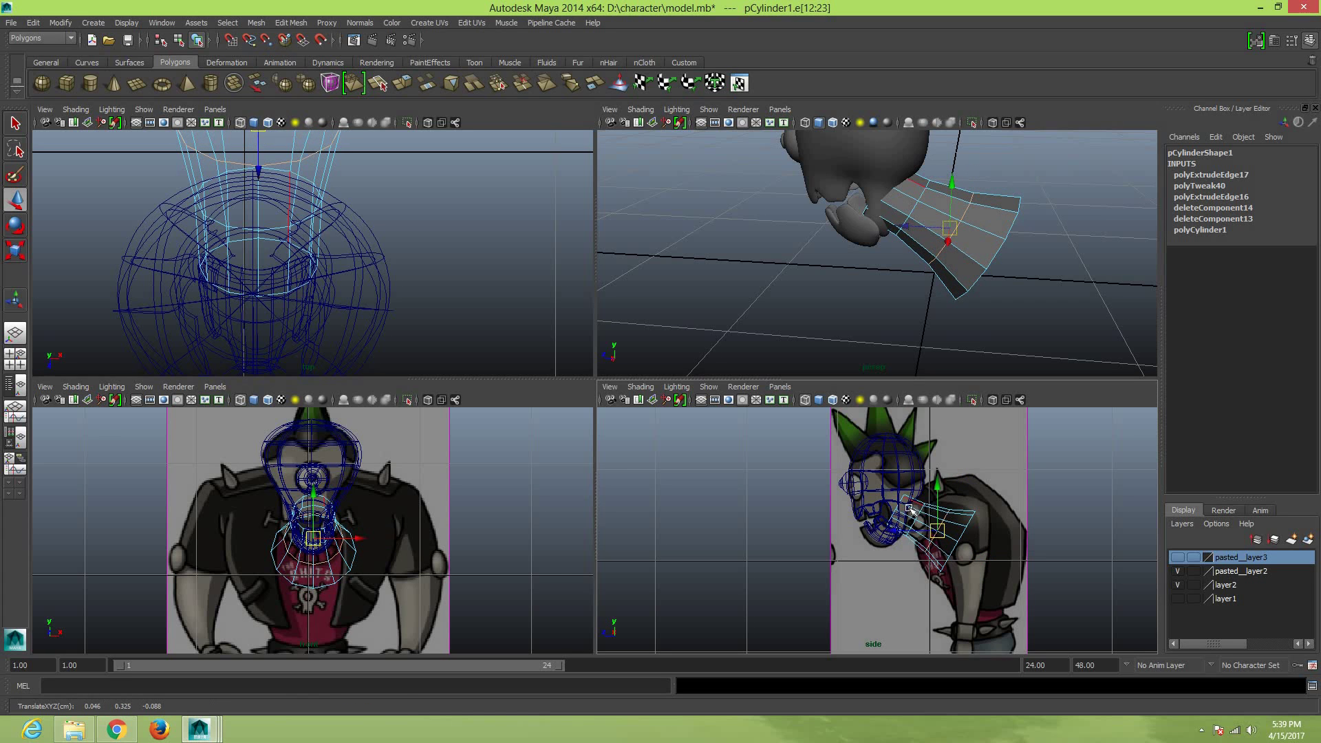
{"action": "scroll", "coordinate": [949, 507], "scroll_direction": "up", "scroll_amount": 3}
{"action": "scroll", "coordinate": [953, 506], "scroll_direction": "up", "scroll_amount": 1}
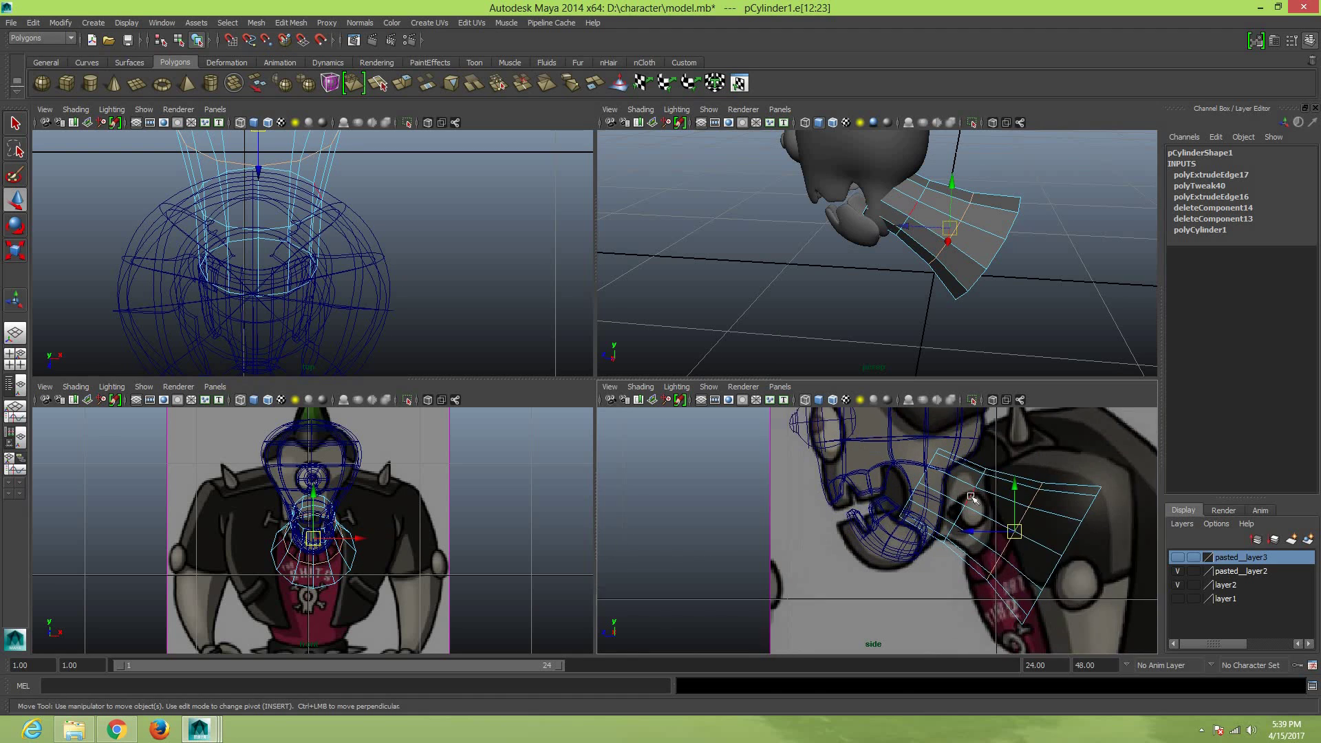
{"action": "scroll", "coordinate": [963, 502], "scroll_direction": "up", "scroll_amount": 1}
{"action": "mouse_move", "coordinate": [990, 498]}
{"action": "right_mouse_down"}
{"action": "mouse_move", "coordinate": [956, 467]}
{"action": "mouse_move", "coordinate": [994, 502]}
{"action": "right_mouse_up"}
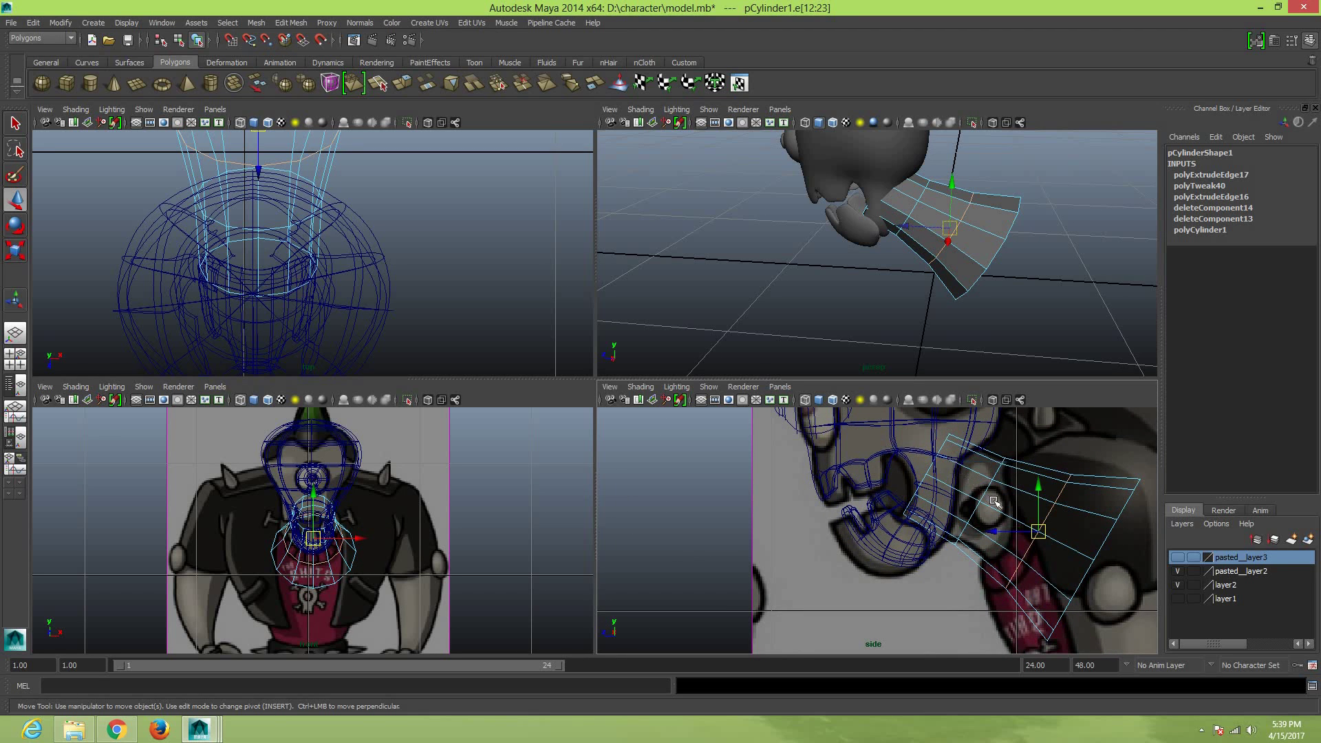
With smooth preview on, select the neck's top vertex ring for rotating
{"action": "key", "text": "3"}
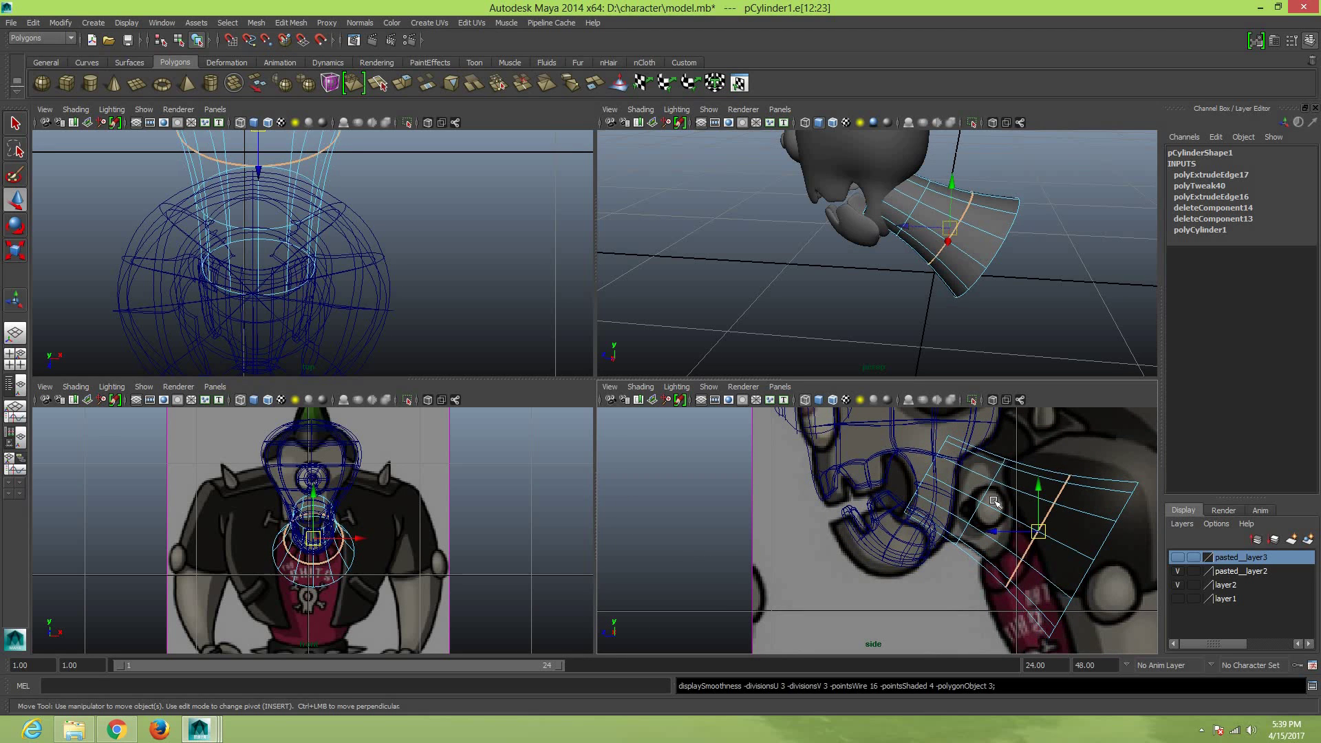
{"action": "right_click_drag", "start_coordinate": [963, 509], "coordinate": [922, 417]}
{"action": "left_click_drag", "start_coordinate": [943, 529], "coordinate": [978, 539]}
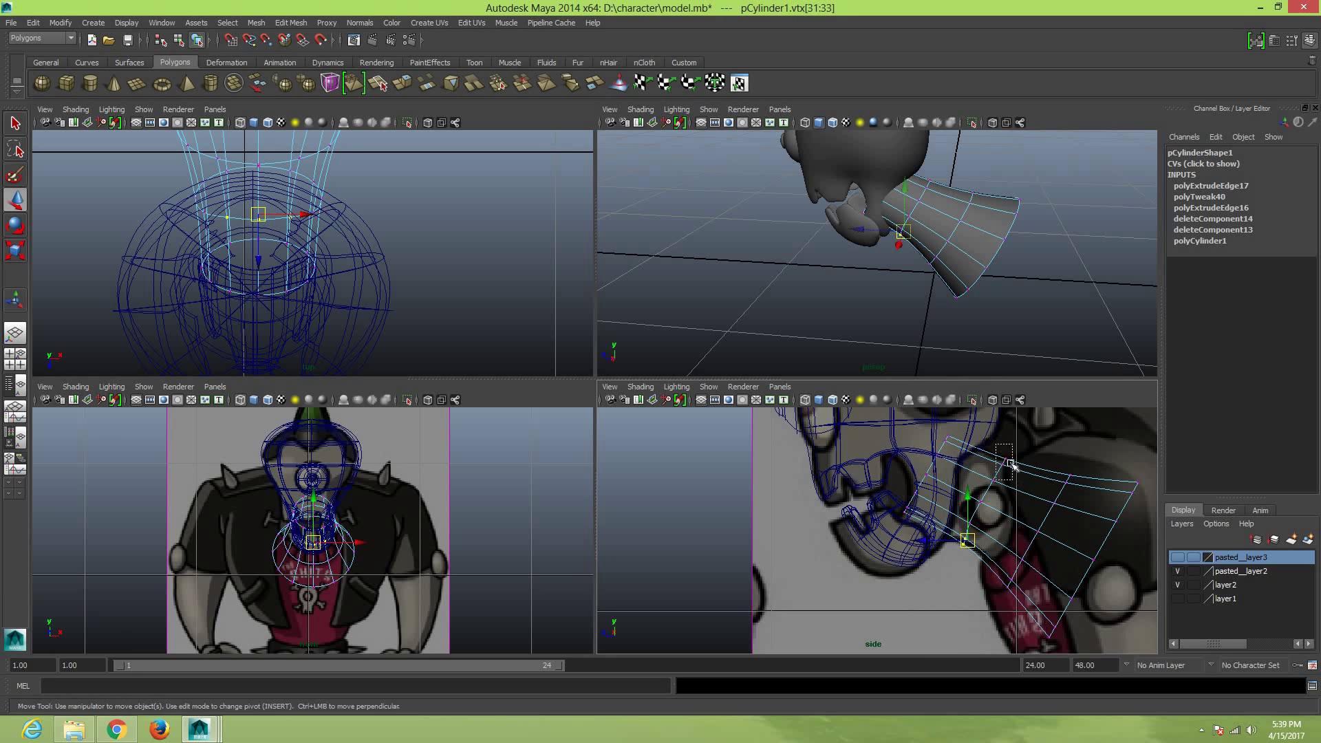
{"action": "left_click_drag", "start_coordinate": [1021, 482], "coordinate": [996, 409]}
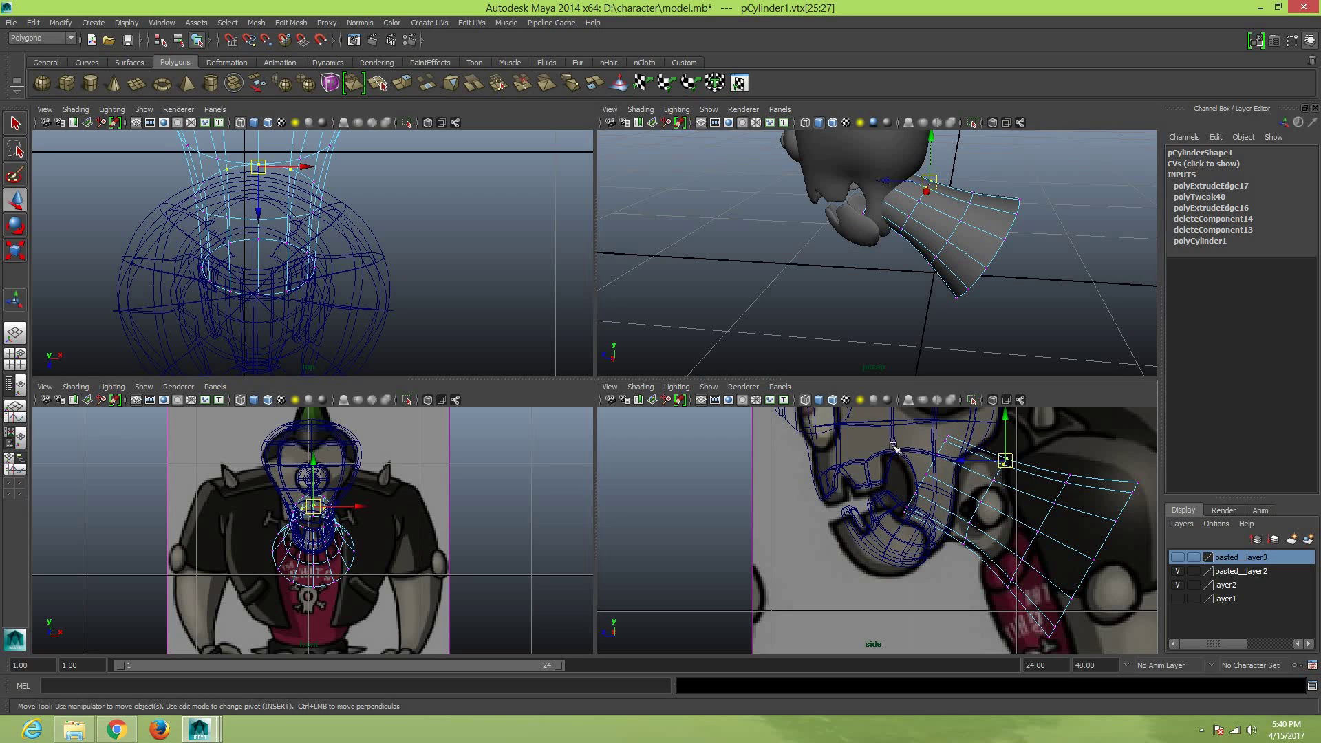
{"action": "left_click_drag", "start_coordinate": [948, 537], "coordinate": [894, 416]}
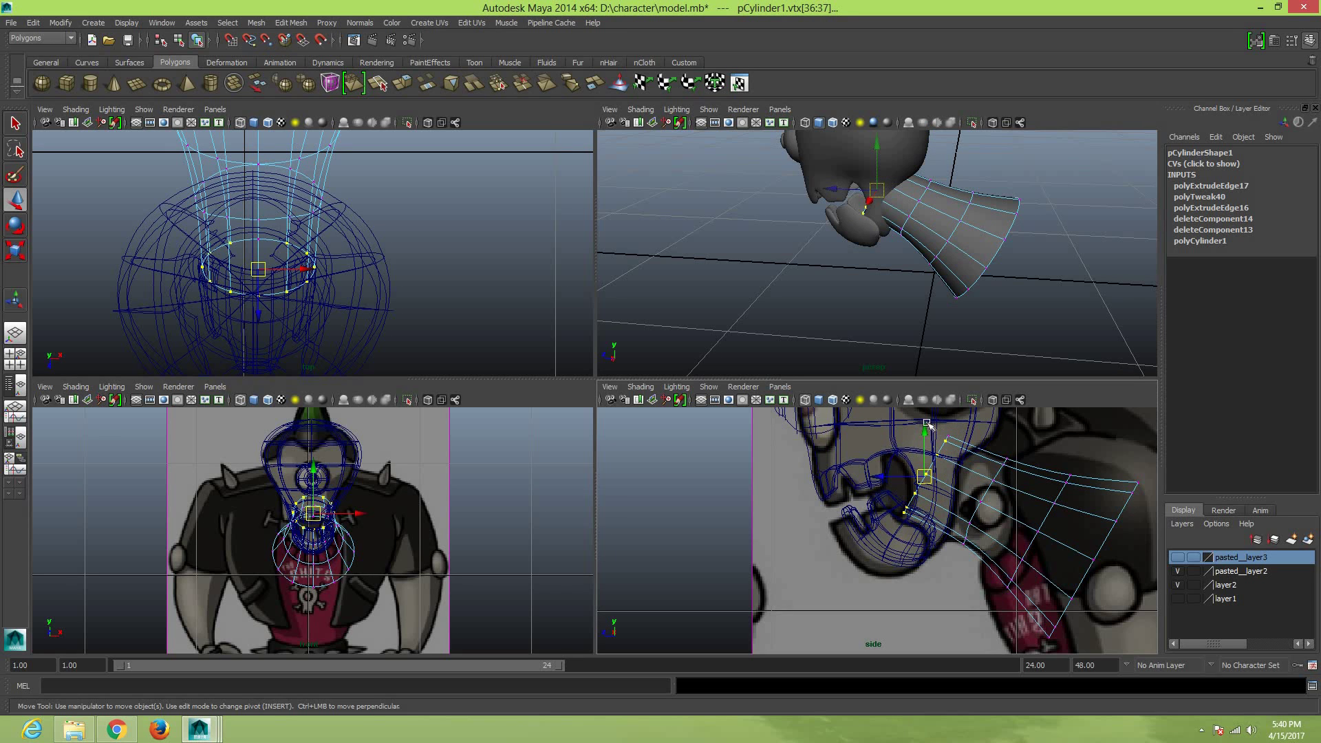
{"action": "left_click_drag", "start_coordinate": [957, 438], "coordinate": [951, 487], "text": "shift"}
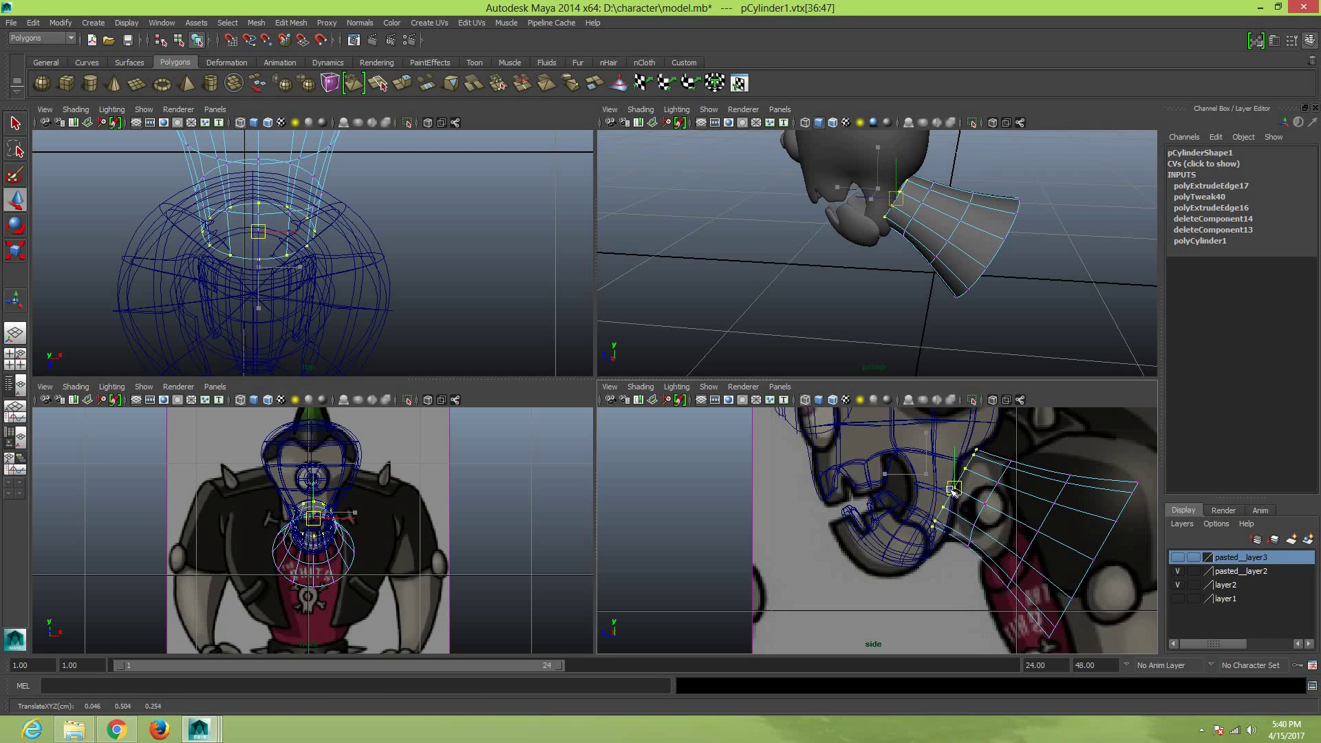
{"action": "key", "text": "e"}
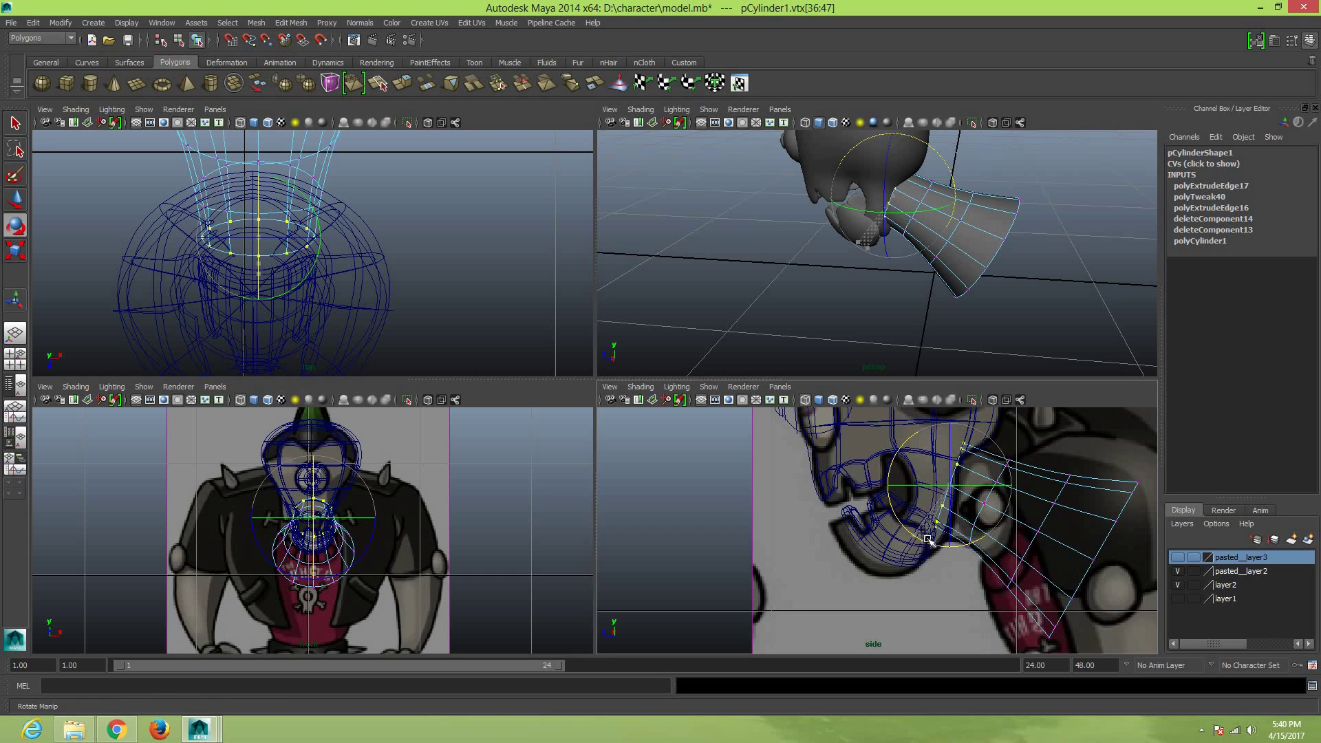
Rotate the top vertex ring to match the head's underside, then clear the selection
{"action": "left_click_drag", "start_coordinate": [928, 540], "coordinate": [996, 529]}
{"action": "right_click_drag", "start_coordinate": [1034, 517], "coordinate": [1091, 393]}
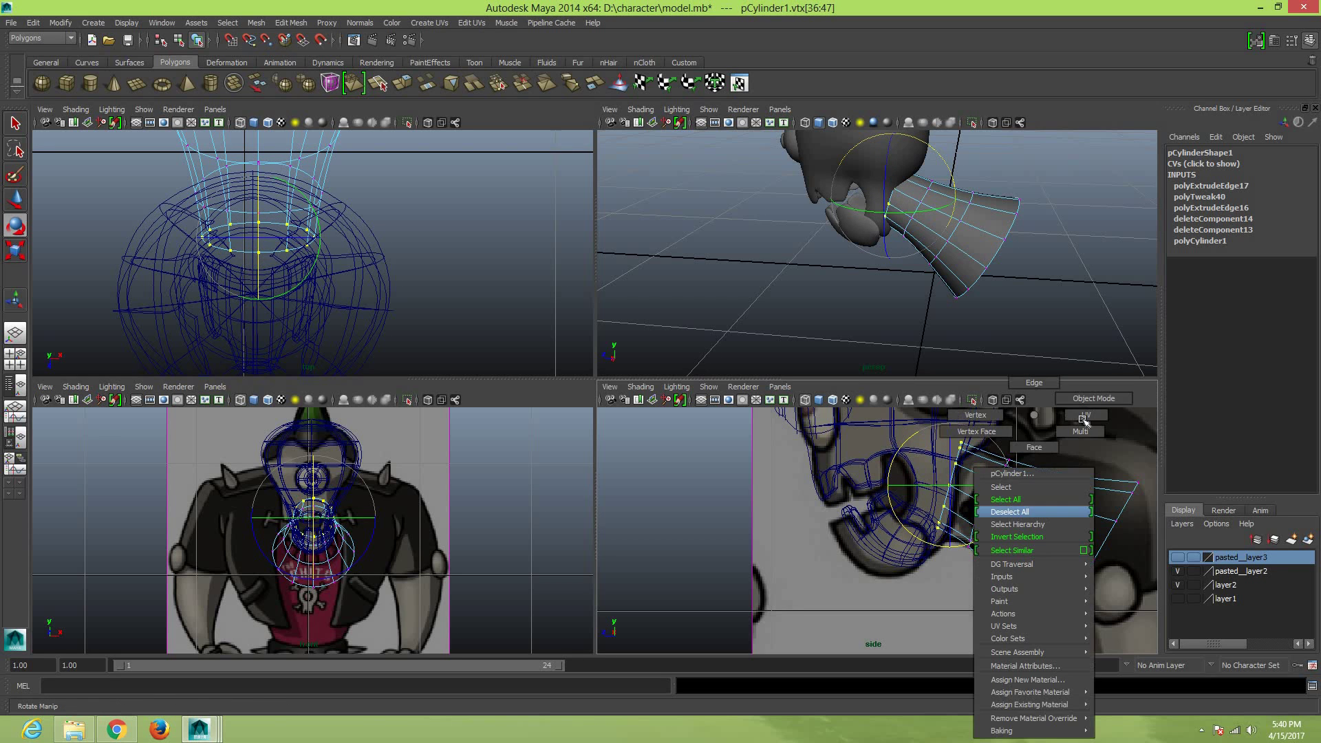
{"action": "left_click", "coordinate": [990, 342]}
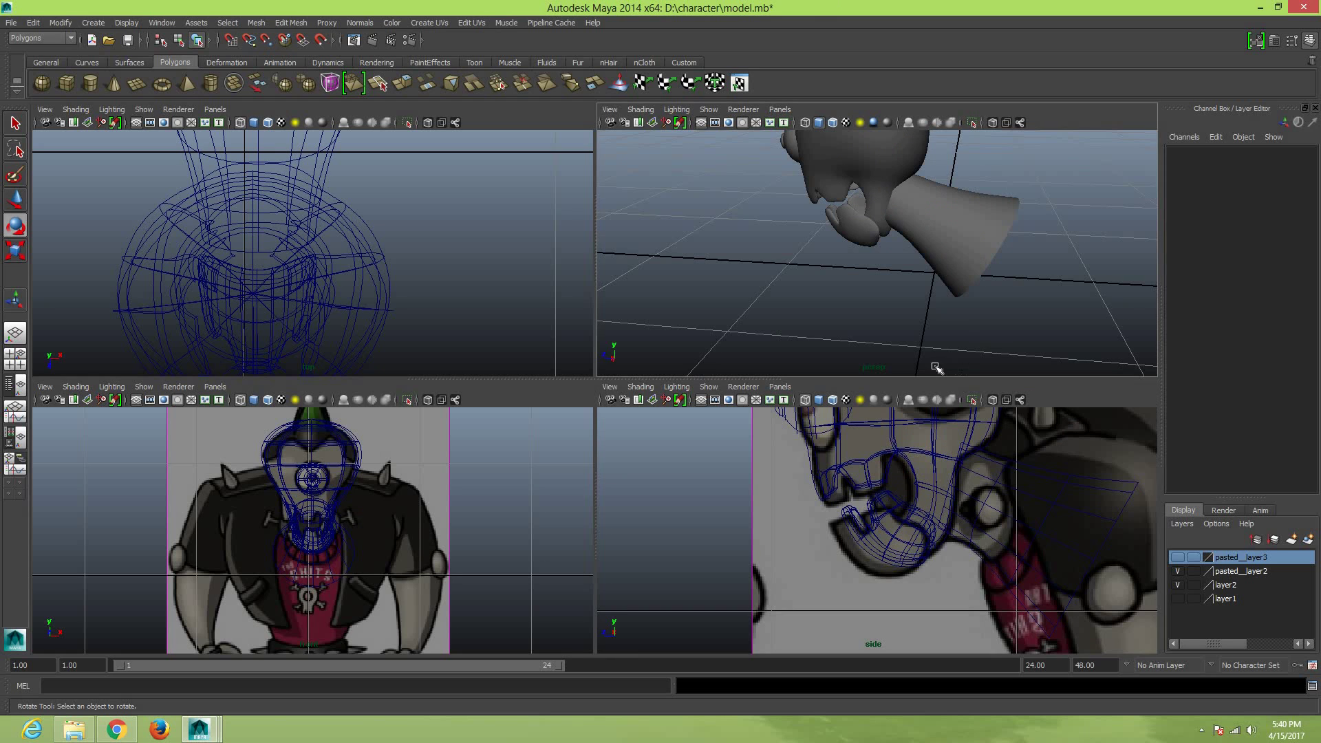
{"action": "mouse_move", "coordinate": [859, 305]}
{"action": "left_mouse_down", "text": "alt"}
{"action": "mouse_move", "coordinate": [952, 292]}
{"action": "mouse_move", "coordinate": [870, 250]}
{"action": "left_mouse_up", "text": "alt"}
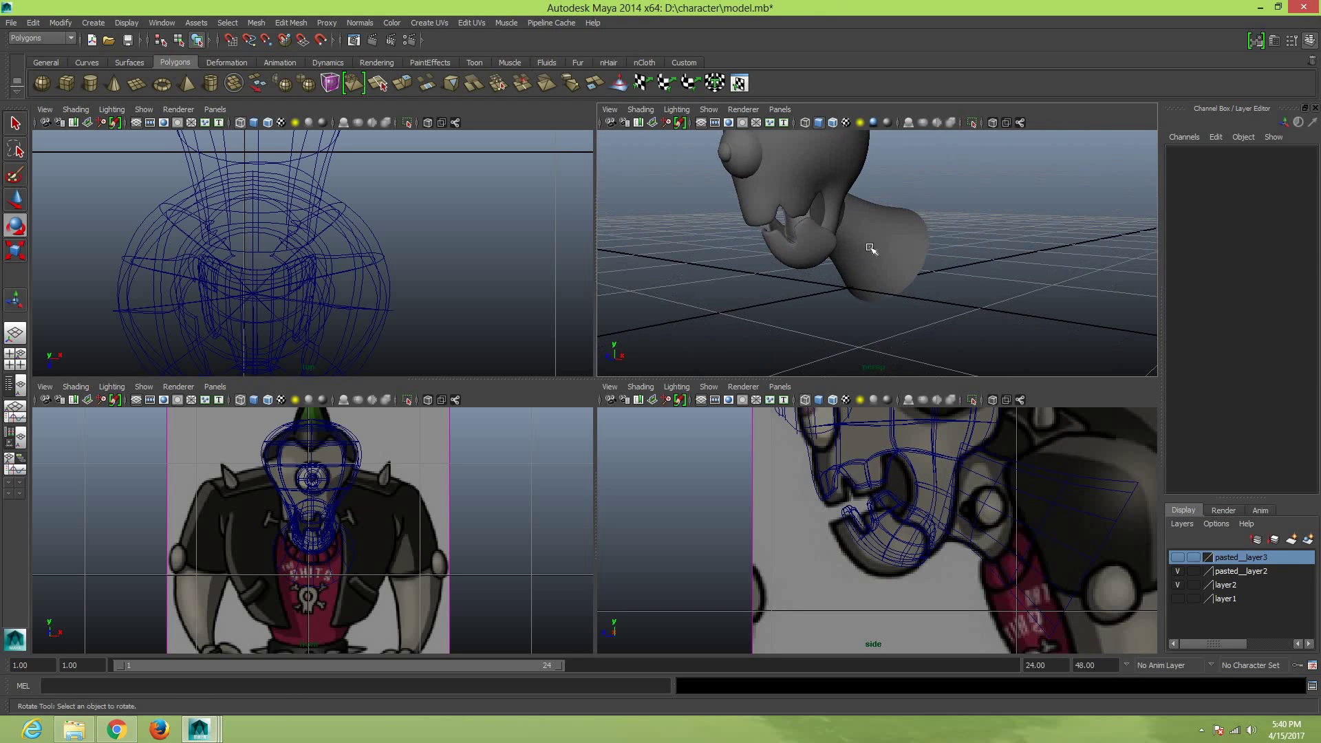
Nudge the neck's top edge loop up into the jaw and return to object mode
{"action": "left_click", "coordinate": [869, 250]}
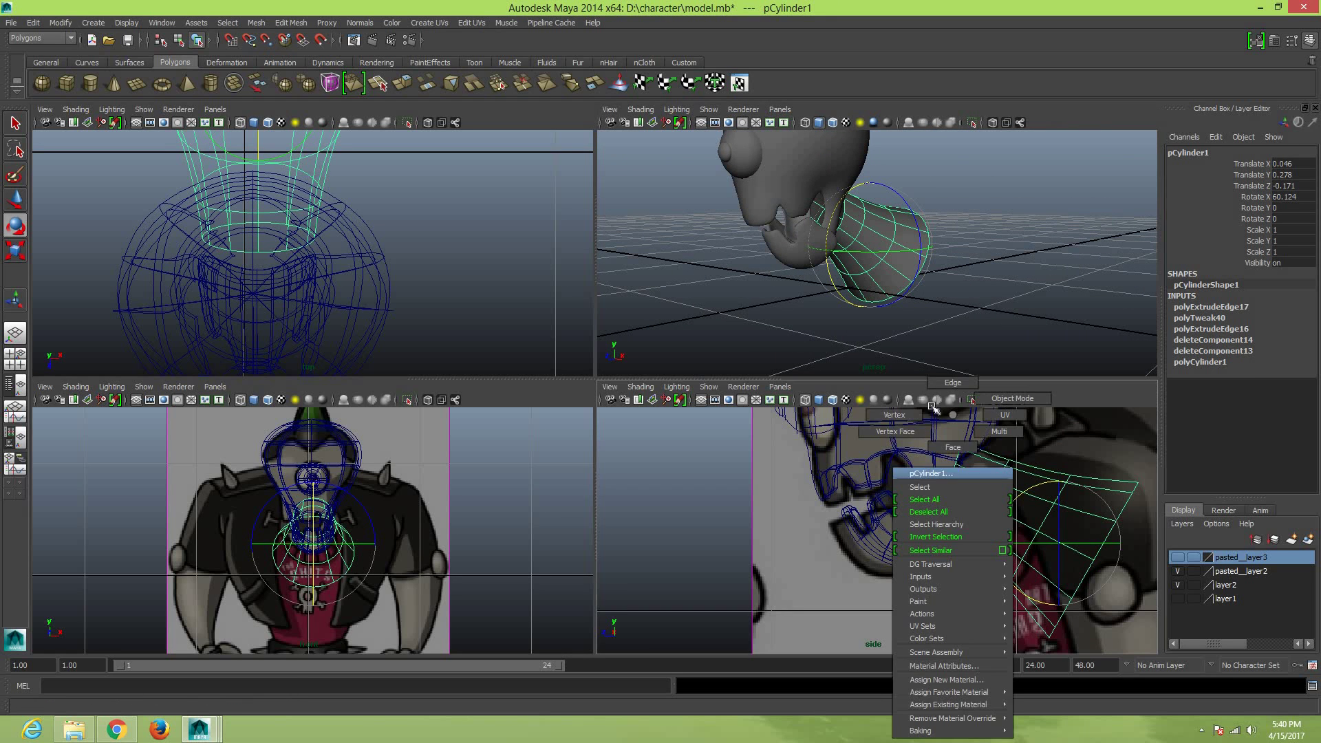
{"action": "right_click_drag", "start_coordinate": [953, 484], "coordinate": [952, 384]}
{"action": "double_click", "coordinate": [952, 471]}
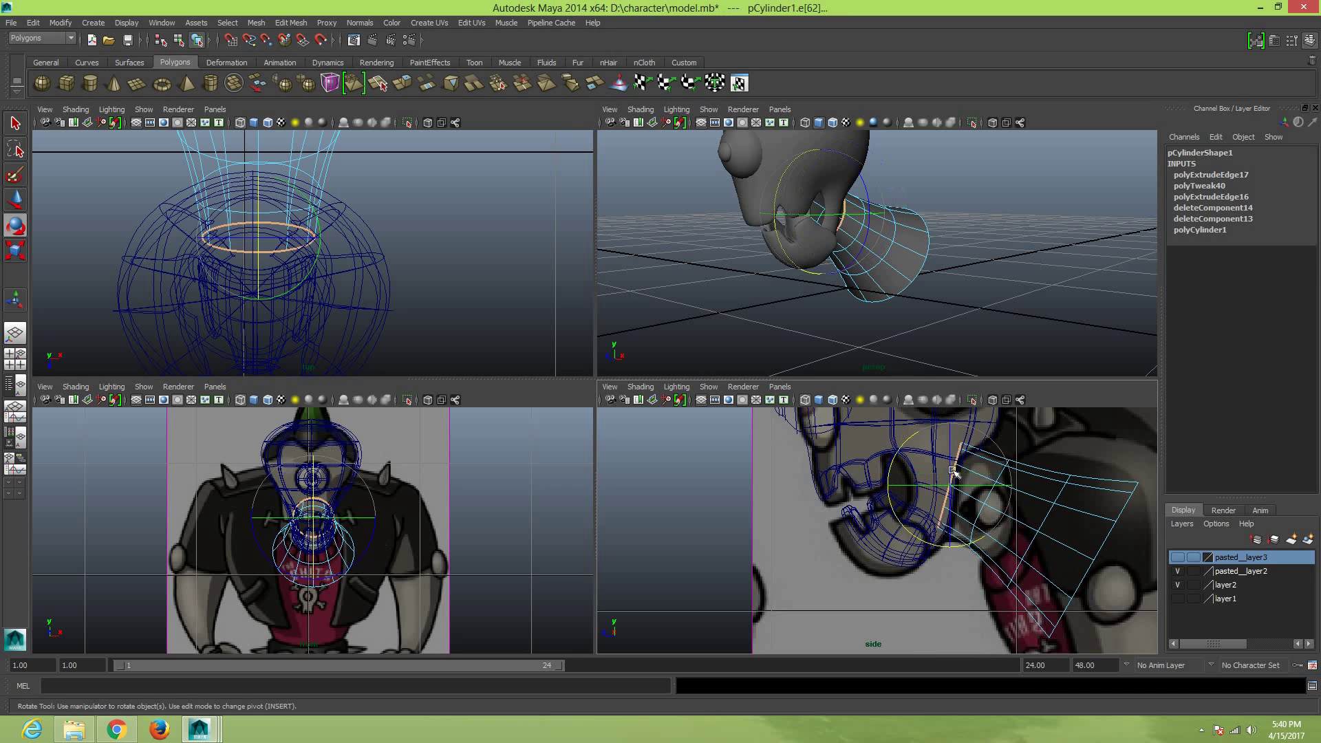
{"action": "key", "text": "w"}
{"action": "left_click_drag", "start_coordinate": [950, 483], "coordinate": [942, 479]}
{"action": "right_click_drag", "start_coordinate": [885, 263], "coordinate": [954, 279]}
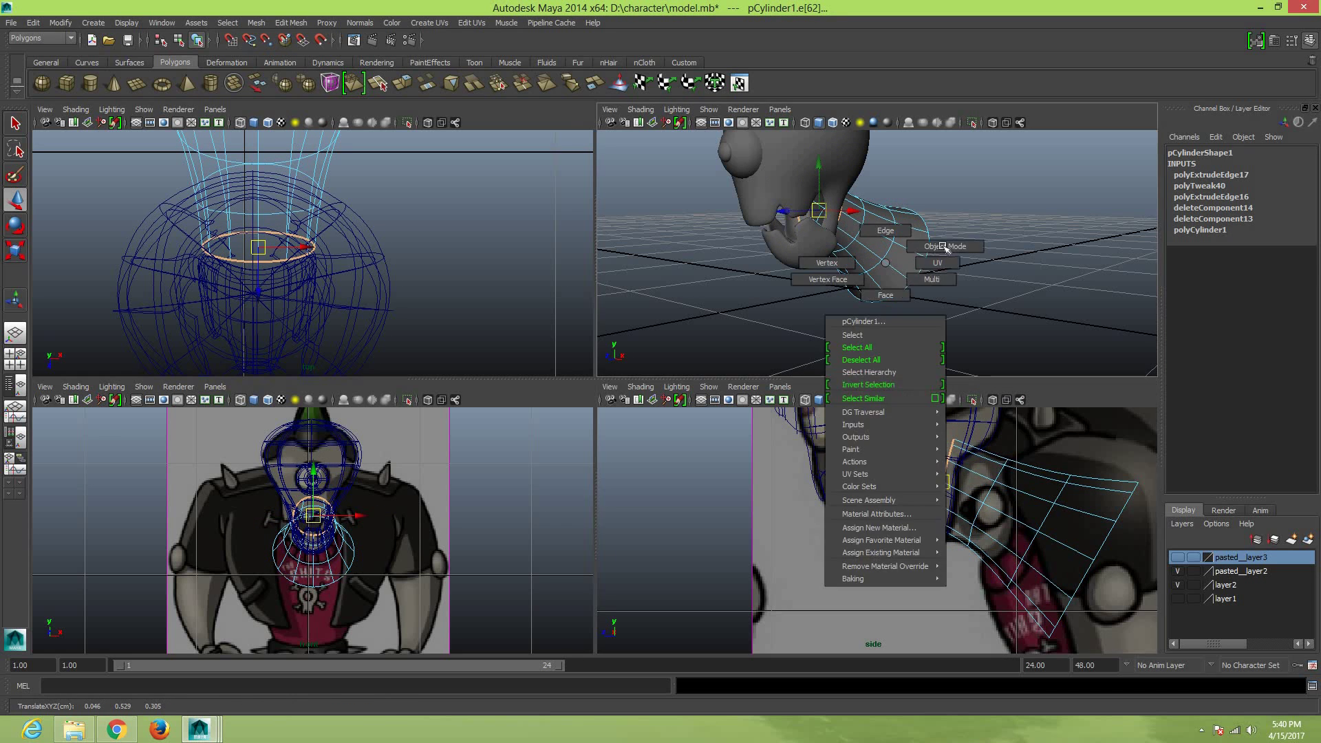
{"action": "left_click_drag", "start_coordinate": [931, 327], "coordinate": [895, 330], "text": "alt"}
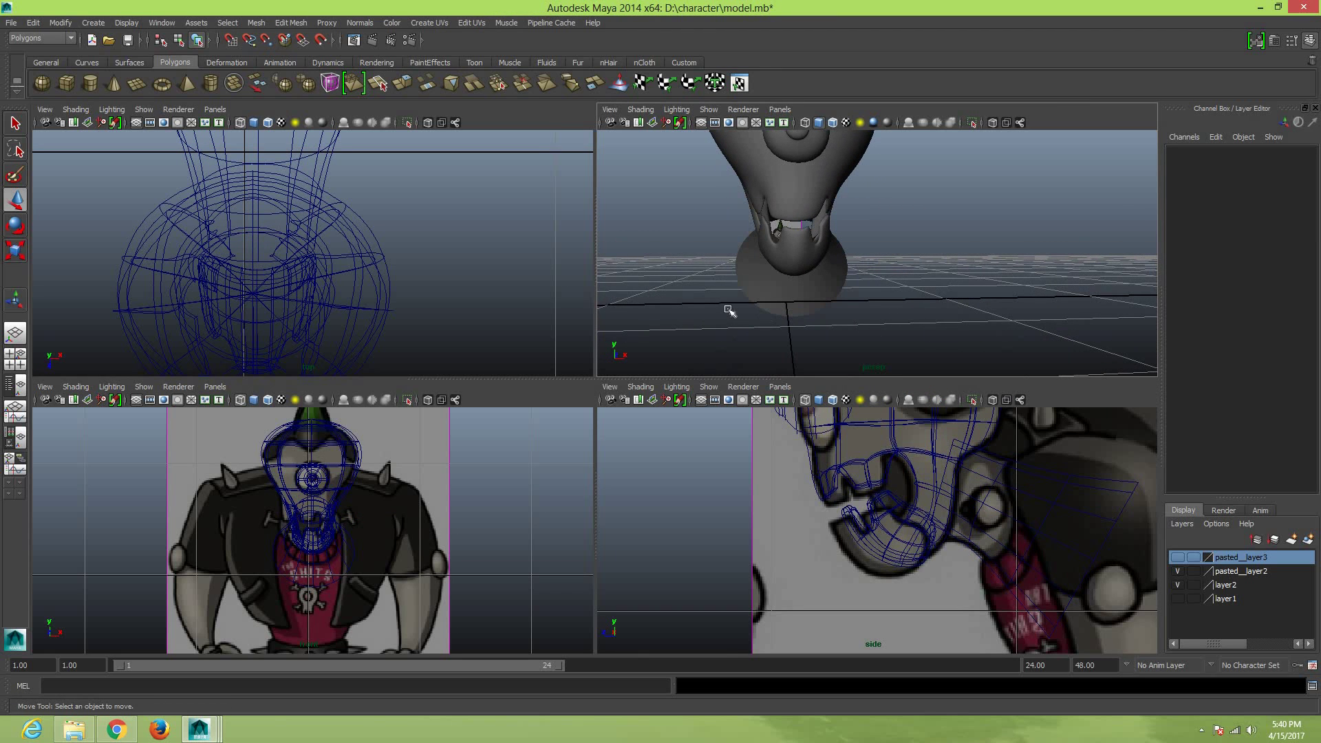
Maximize the perspective view and draw a small polygon cylinder on the grid beside the head
{"action": "key", "text": "space"}
{"action": "mouse_move", "coordinate": [681, 417]}
{"action": "left_mouse_down", "text": "alt"}
{"action": "mouse_move", "coordinate": [628, 410]}
{"action": "mouse_move", "coordinate": [642, 440]}
{"action": "mouse_move", "coordinate": [681, 448]}
{"action": "mouse_move", "coordinate": [660, 439]}
{"action": "left_mouse_up", "text": "alt"}
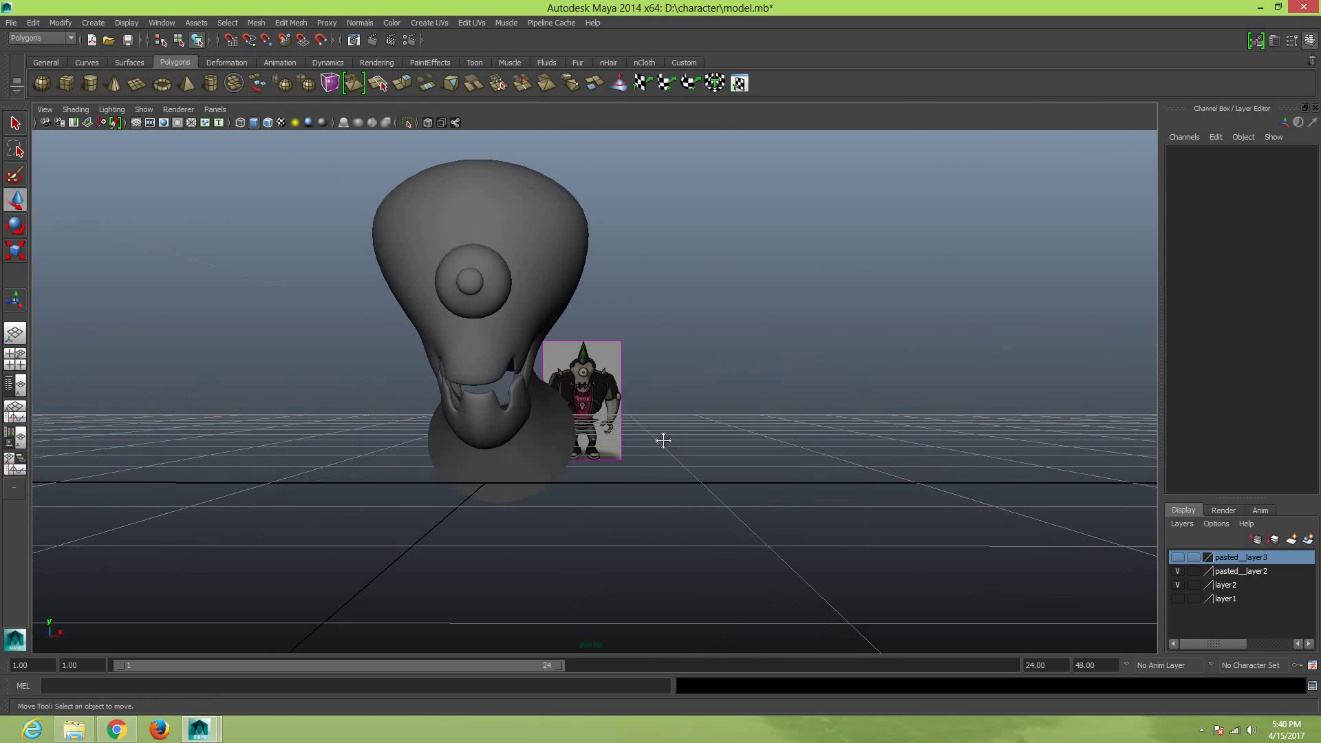
{"action": "left_click", "coordinate": [89, 83]}
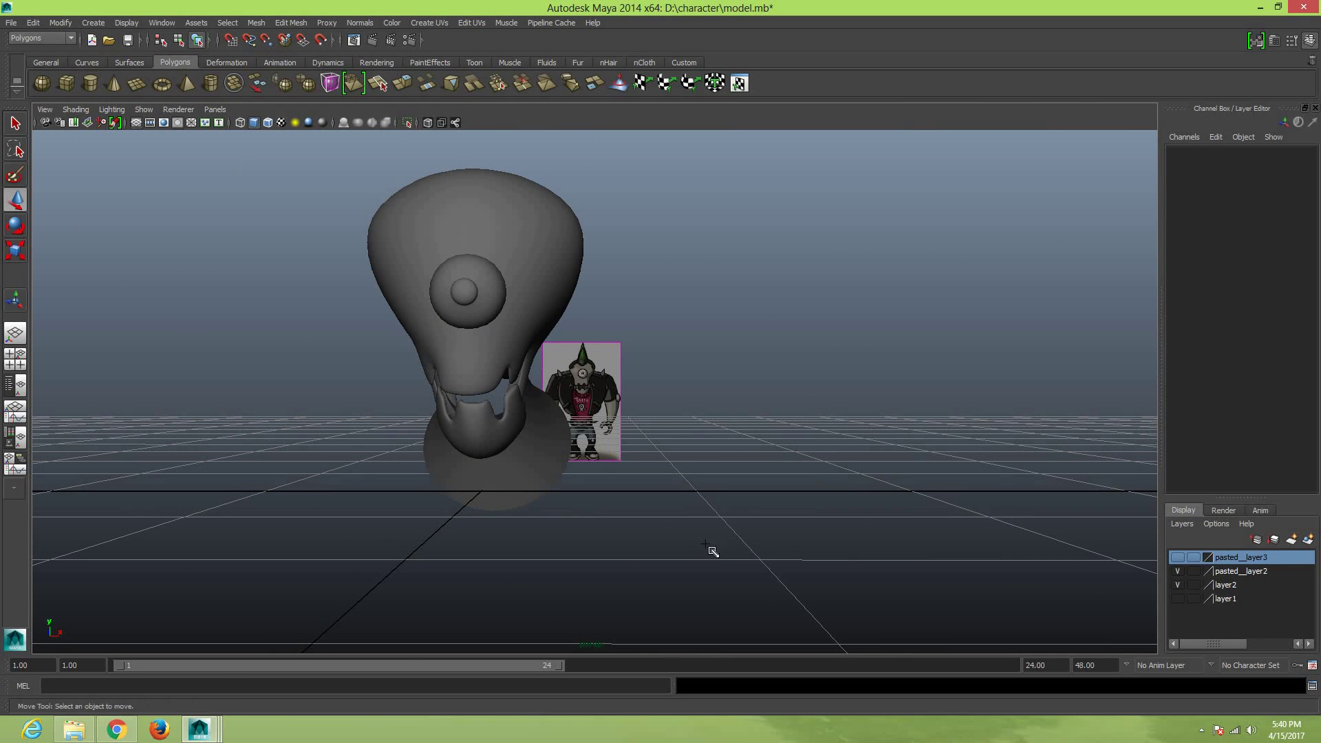
{"action": "mouse_move", "coordinate": [754, 550]}
{"action": "left_mouse_down", "text": "alt"}
{"action": "mouse_move", "coordinate": [784, 545]}
{"action": "mouse_move", "coordinate": [870, 481]}
{"action": "left_mouse_up", "text": "alt"}
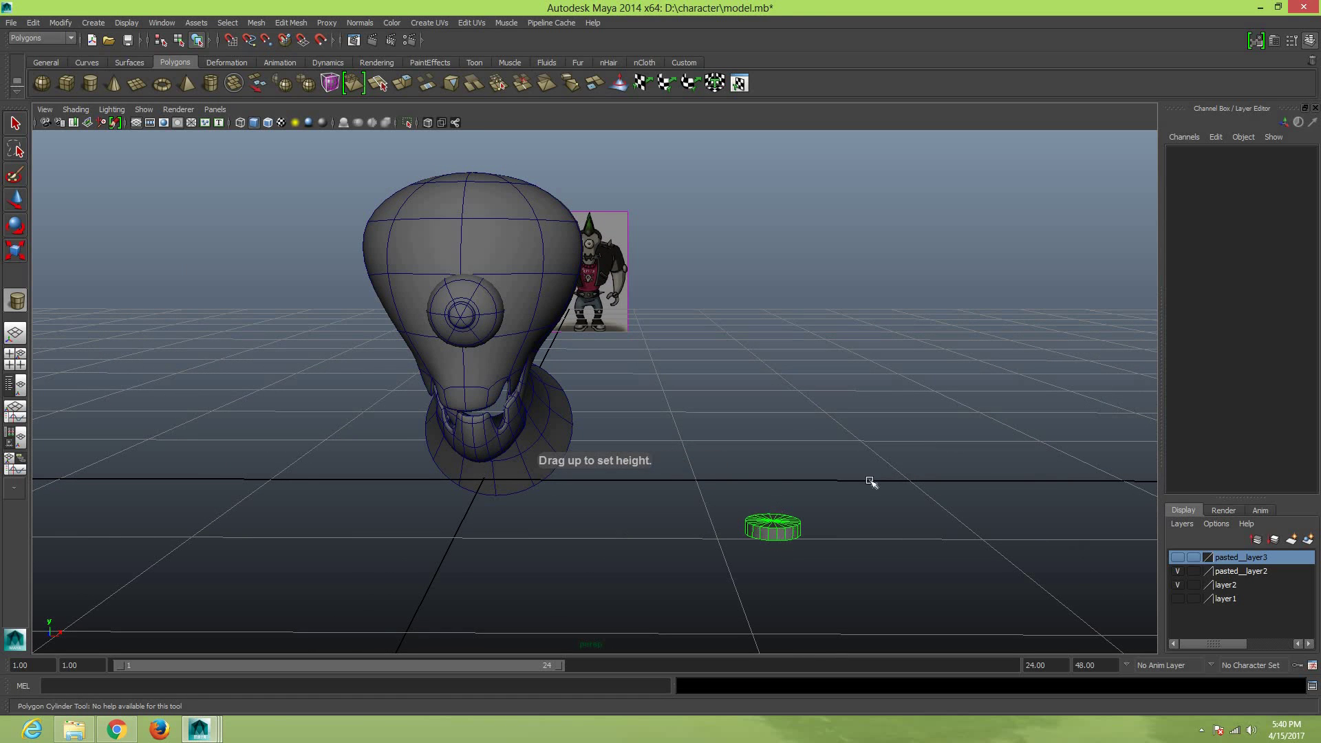
Set the new cylinder's axis subdivisions to 12, restoring it after an accidental delete
{"action": "left_click", "coordinate": [1201, 306]}
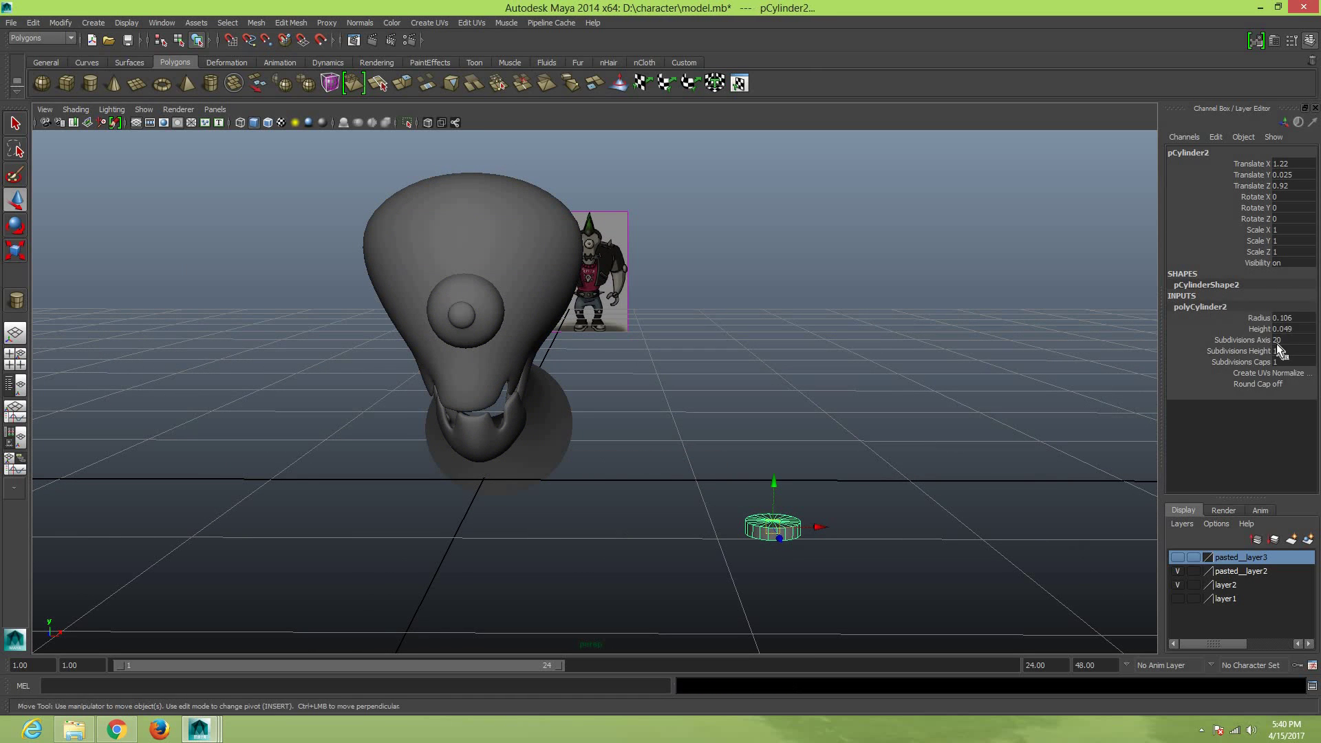
{"action": "left_click", "coordinate": [1280, 339]}
{"action": "key", "text": "Delete"}
{"action": "key", "text": "ctrl+z"}
{"action": "key", "text": "BackSpace"}
{"action": "key", "text": "Return"}
{"action": "left_click", "coordinate": [977, 492]}
{"action": "left_click", "coordinate": [772, 528]}
{"action": "scroll", "coordinate": [854, 549], "scroll_direction": "up", "scroll_amount": 3}
{"action": "mouse_move", "coordinate": [854, 550]}
{"action": "left_mouse_down", "text": "alt"}
{"action": "mouse_move", "coordinate": [846, 515]}
{"action": "mouse_move", "coordinate": [781, 480]}
{"action": "mouse_move", "coordinate": [844, 534]}
{"action": "mouse_move", "coordinate": [797, 515]}
{"action": "left_mouse_up", "text": "alt"}
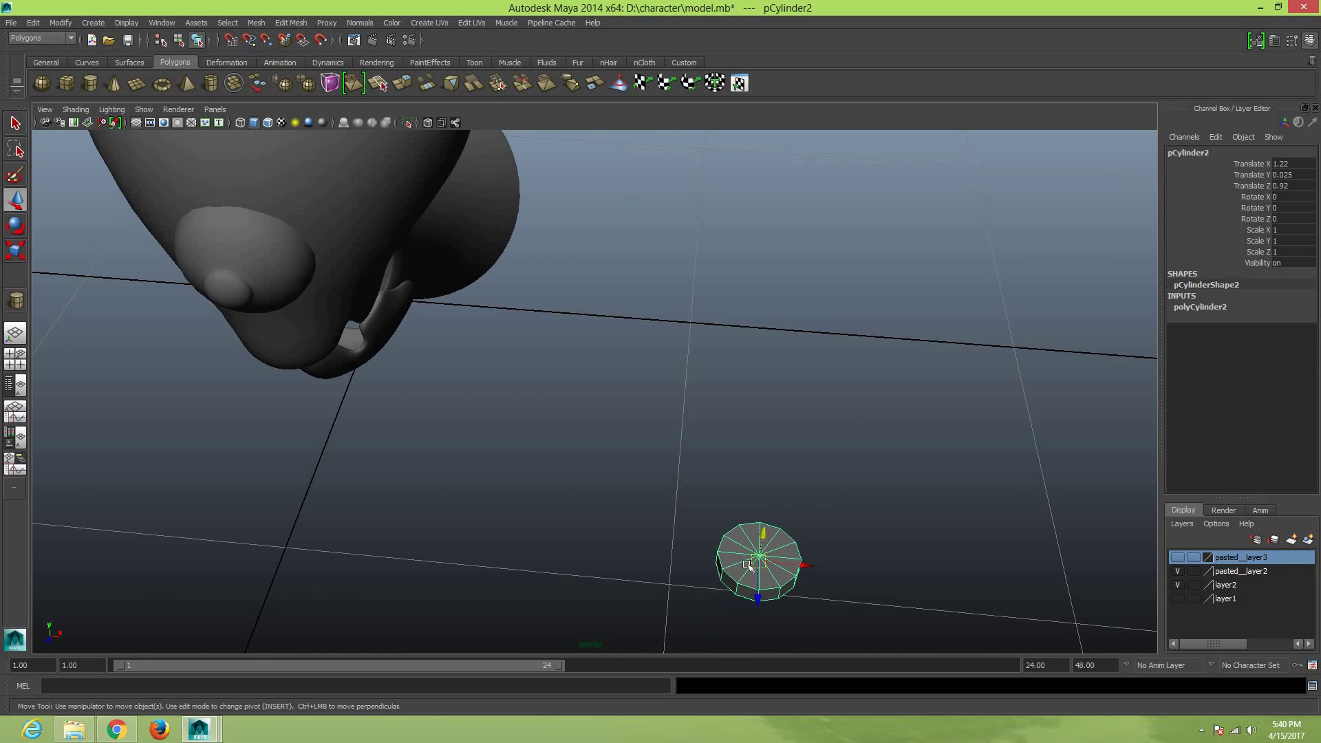
Select all the top cap faces of the small cylinder
{"action": "right_click_drag", "start_coordinate": [762, 534], "coordinate": [760, 576]}
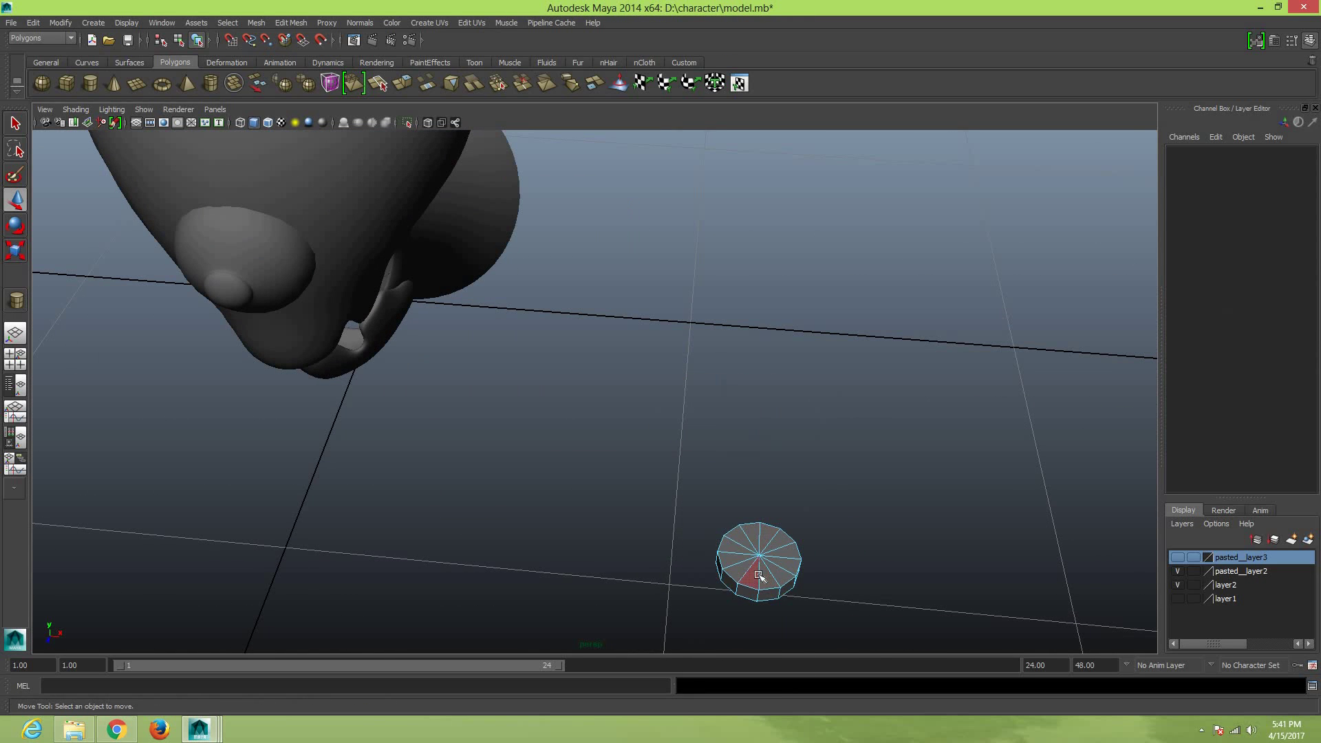
{"action": "left_click", "coordinate": [759, 575]}
{"action": "left_click", "coordinate": [776, 571], "text": "shift"}
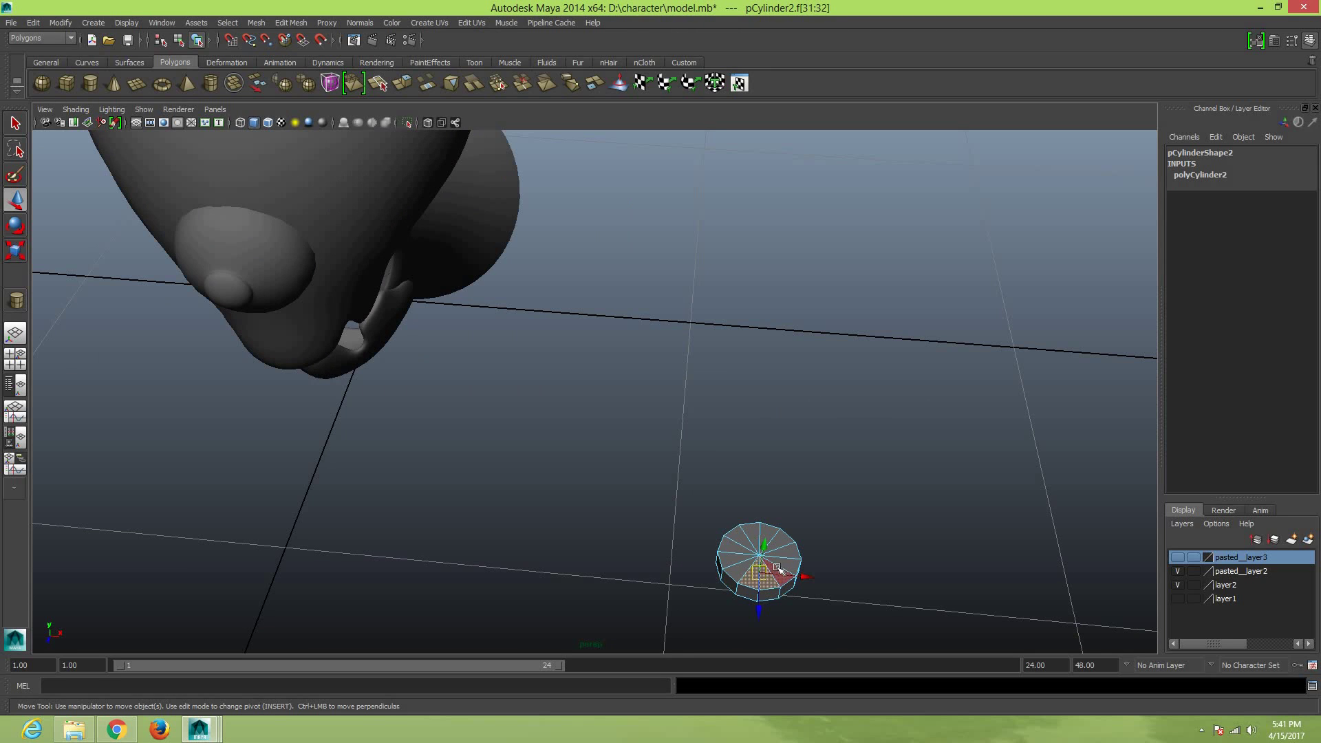
{"action": "left_click", "coordinate": [774, 542], "text": "shift"}
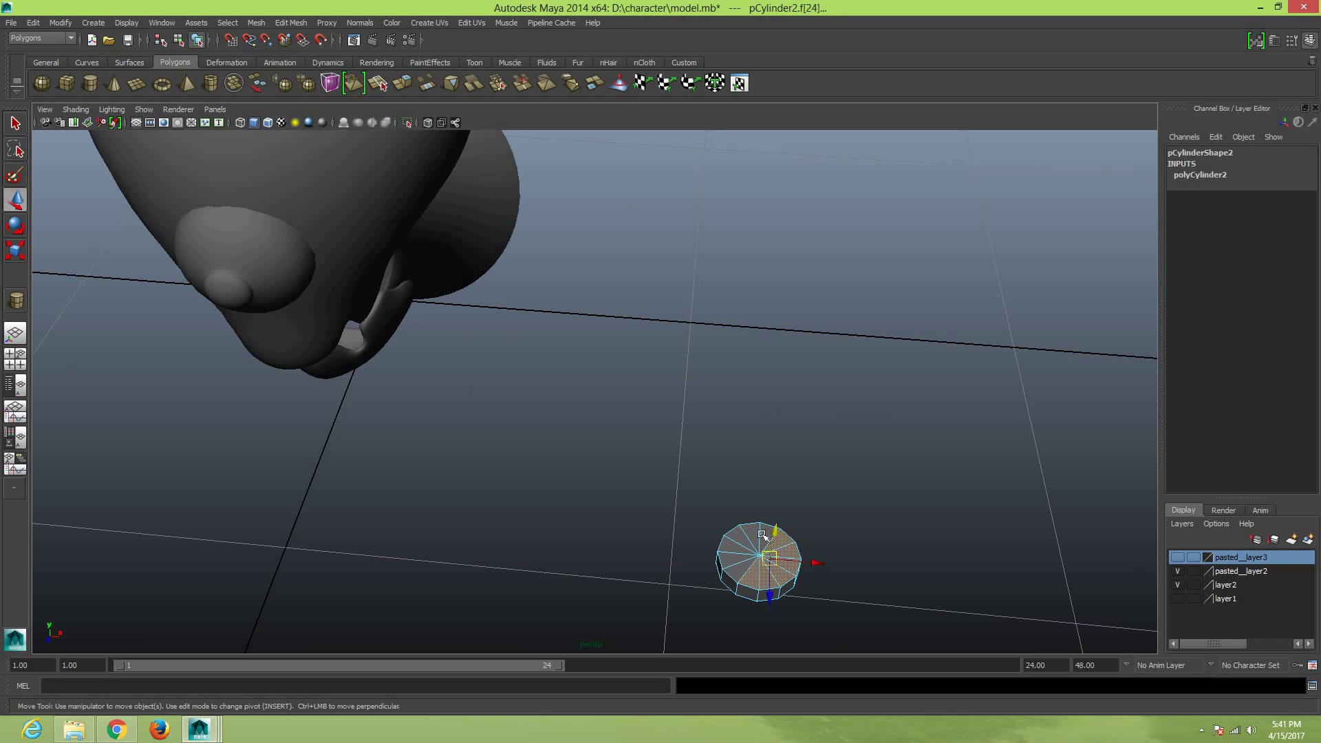
{"action": "left_click", "coordinate": [743, 540], "text": "shift"}
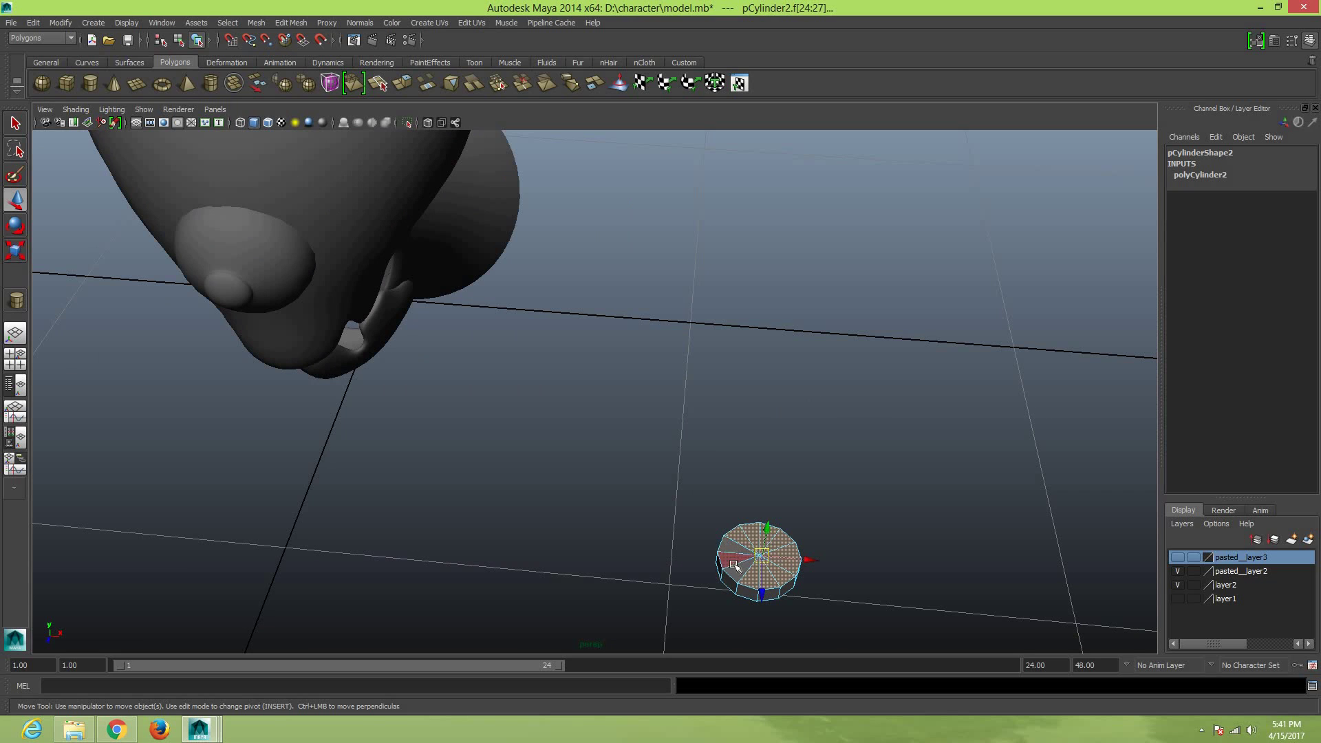
{"action": "left_click", "coordinate": [733, 564], "text": "shift"}
{"action": "left_click", "coordinate": [734, 548], "text": "shift"}
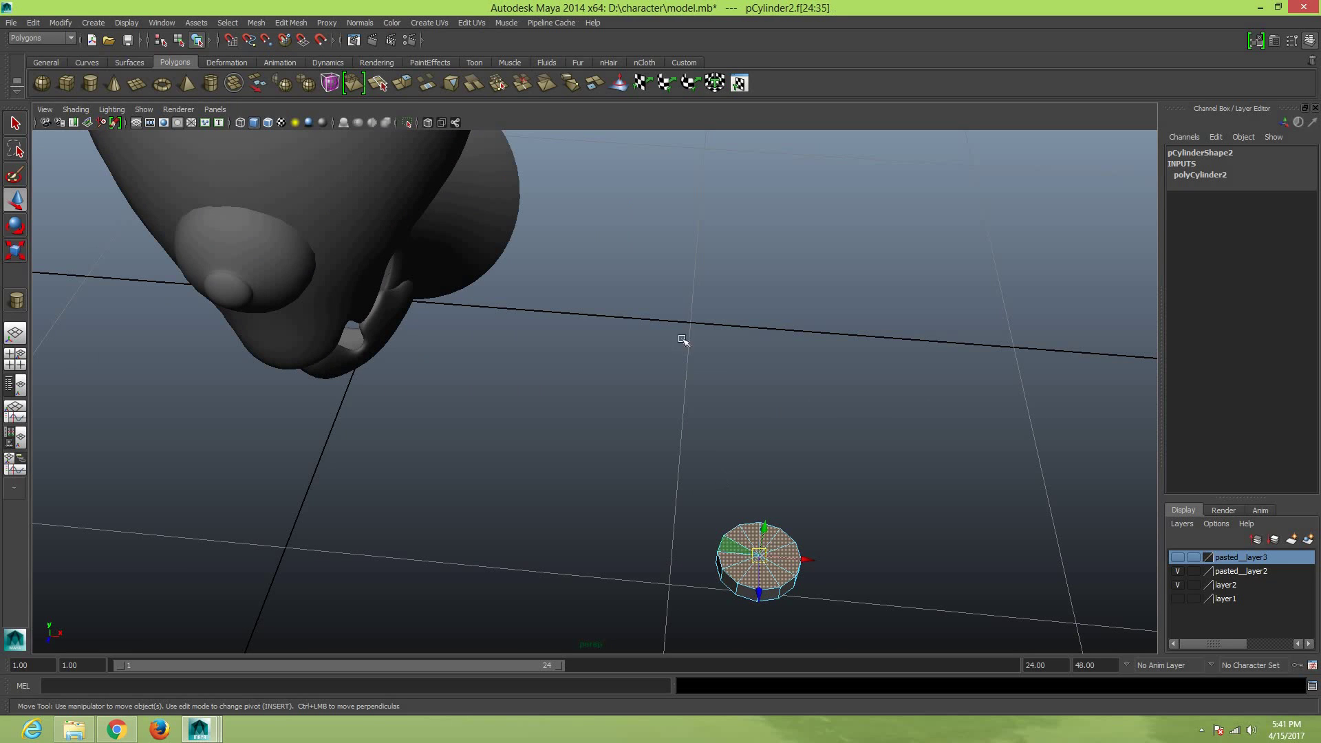
Extrude the cap and scale it inward, extrude again upward into a shaft, then delete the top faces
{"action": "key", "text": "ctrl+e"}
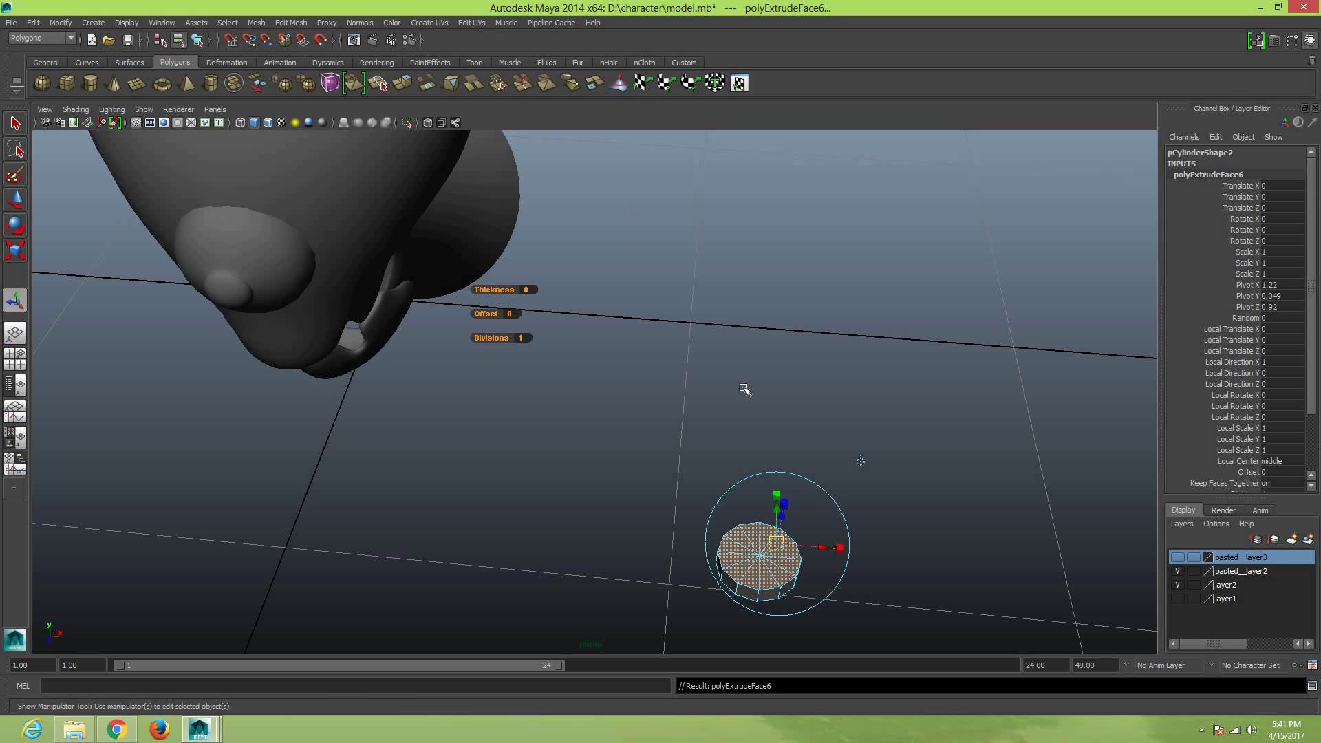
{"action": "key", "text": "r"}
{"action": "left_click_drag", "start_coordinate": [757, 555], "coordinate": [743, 559]}
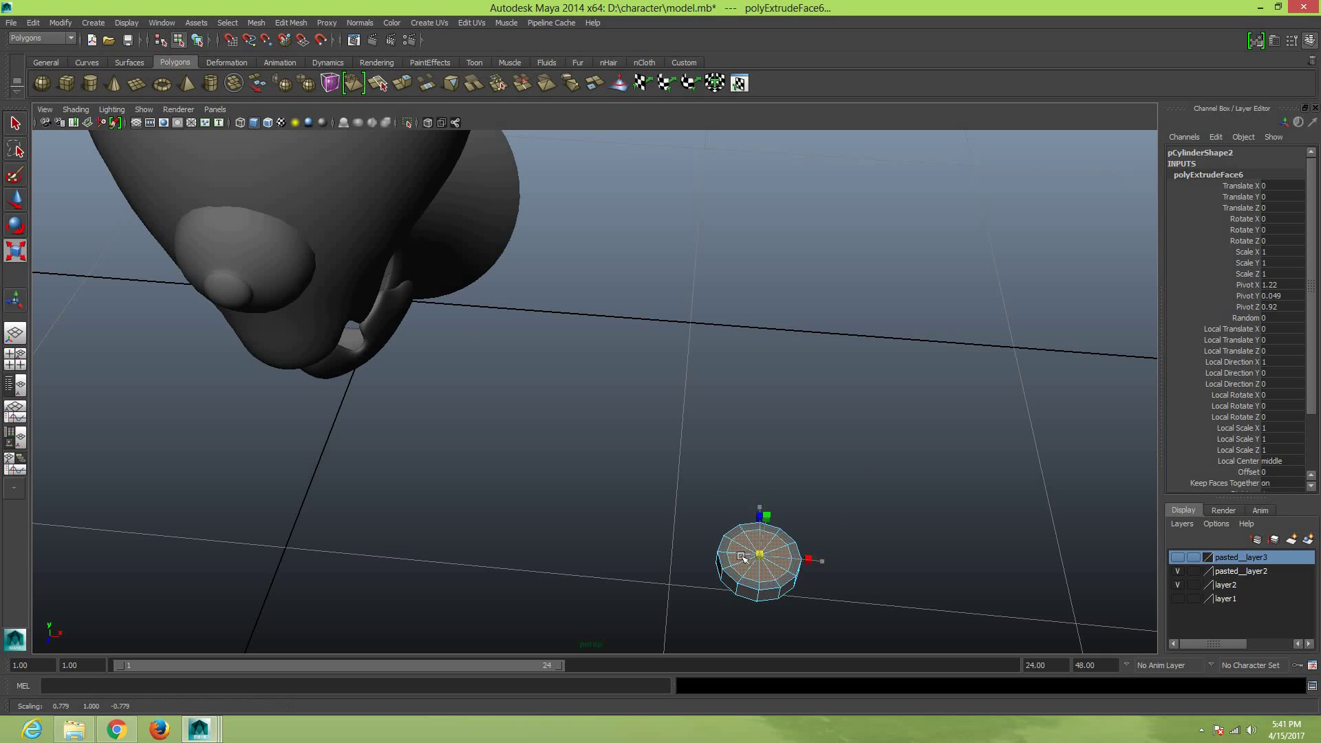
{"action": "key", "text": "ctrl+e"}
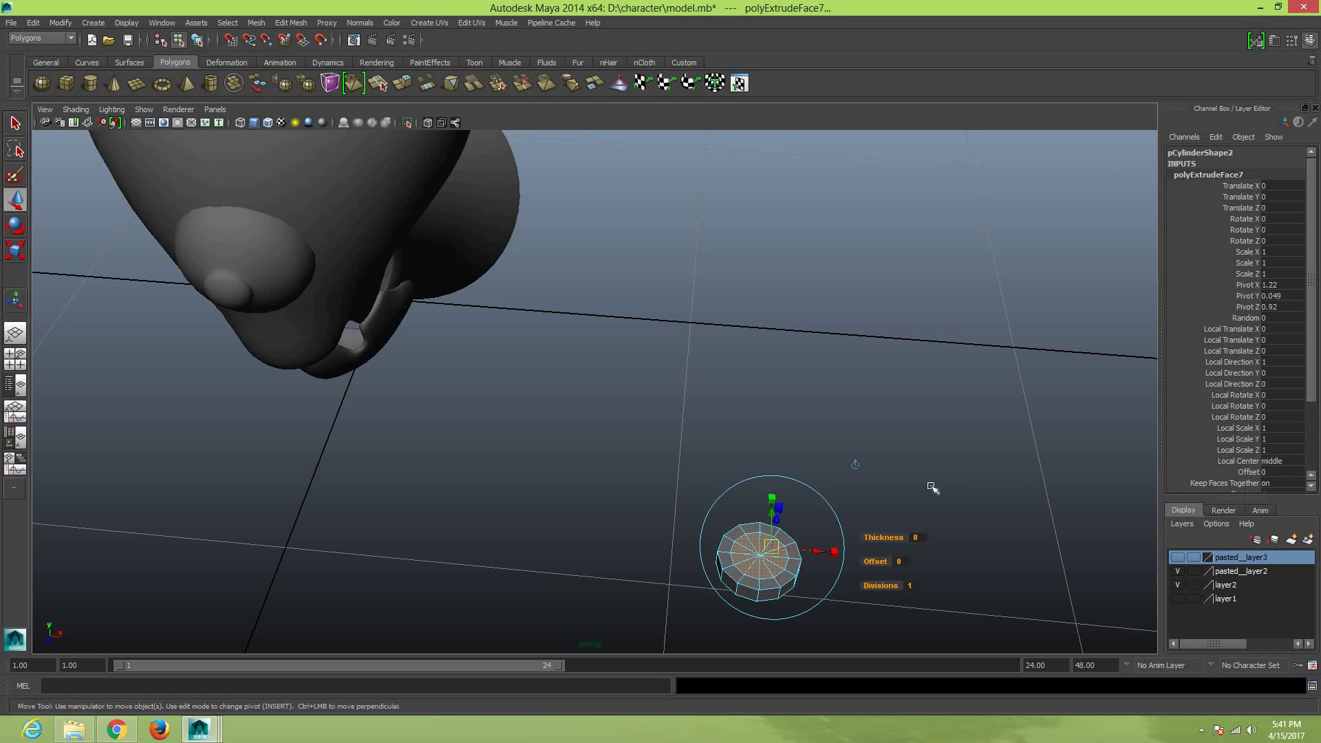
{"action": "key", "text": "w"}
{"action": "left_click_drag", "start_coordinate": [770, 490], "coordinate": [776, 446]}
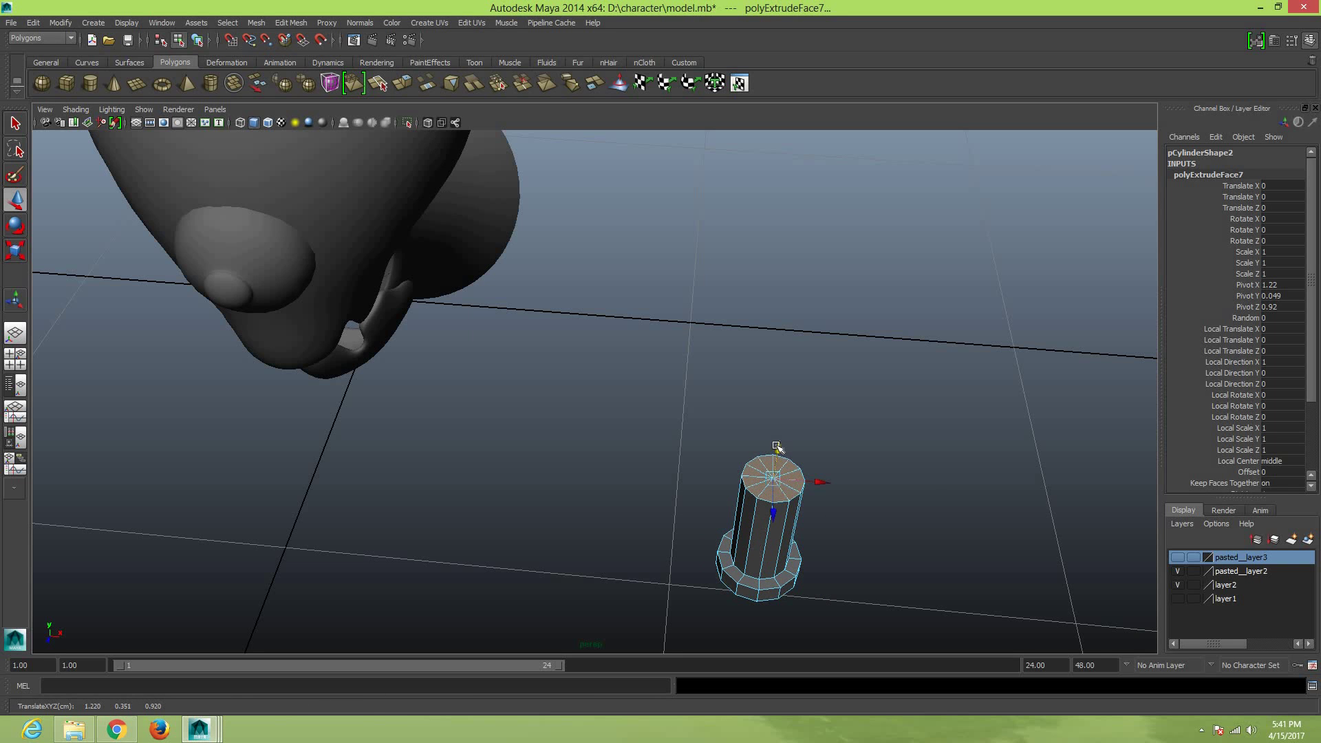
{"action": "key", "text": "Delete"}
{"action": "mouse_move", "coordinate": [891, 513]}
{"action": "left_mouse_down", "text": "alt"}
{"action": "mouse_move", "coordinate": [763, 524]}
{"action": "mouse_move", "coordinate": [887, 447]}
{"action": "mouse_move", "coordinate": [719, 478]}
{"action": "mouse_move", "coordinate": [791, 351]}
{"action": "left_mouse_up", "text": "alt"}
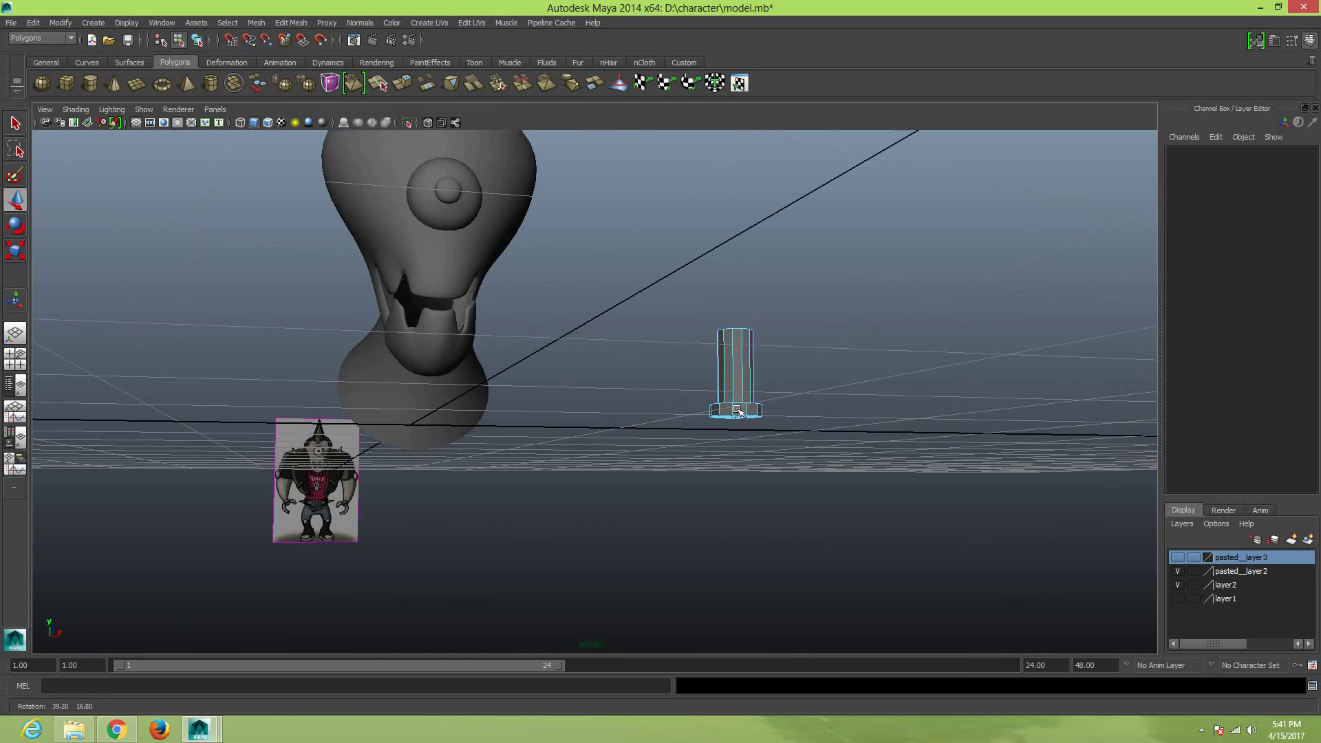
{"action": "right_click_drag", "start_coordinate": [743, 375], "coordinate": [787, 363]}
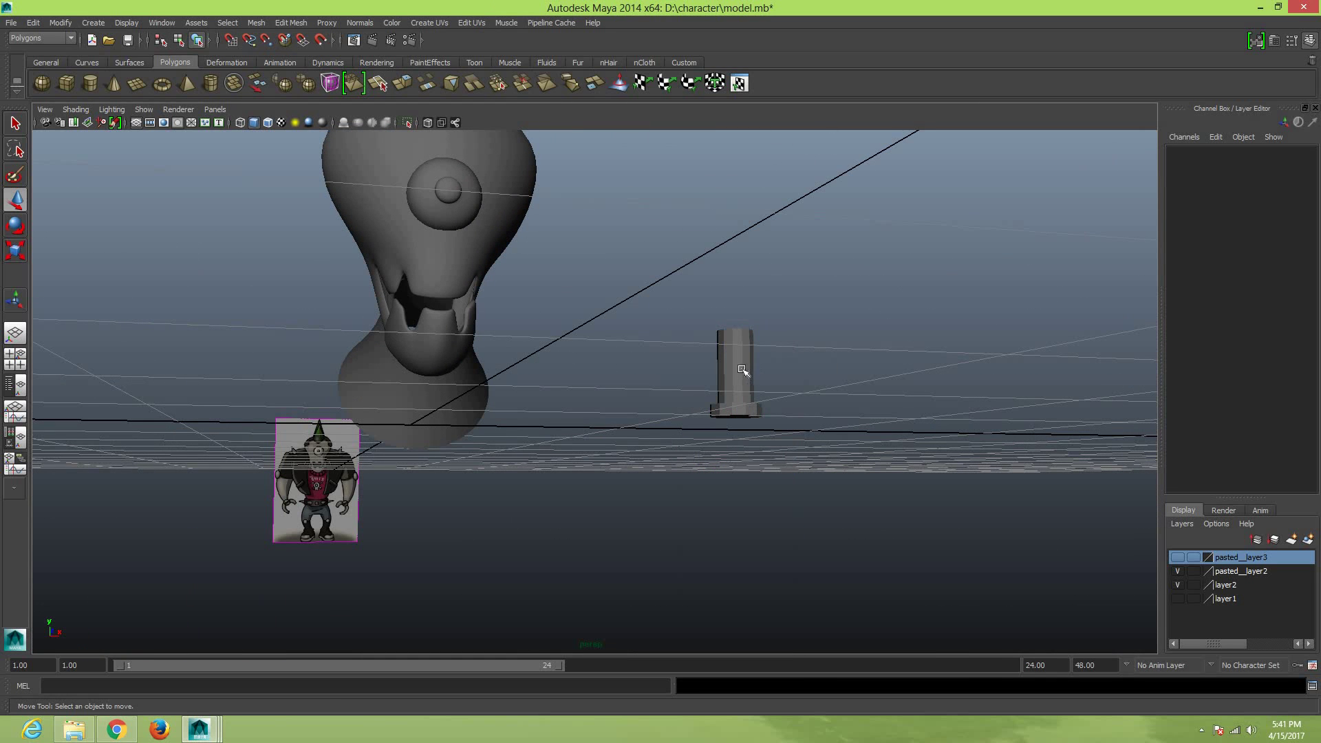
Insert several edge loops around the cylinder's base with the Insert Edge Loop Tool
{"action": "left_click", "coordinate": [742, 372]}
{"action": "left_click", "coordinate": [291, 22]}
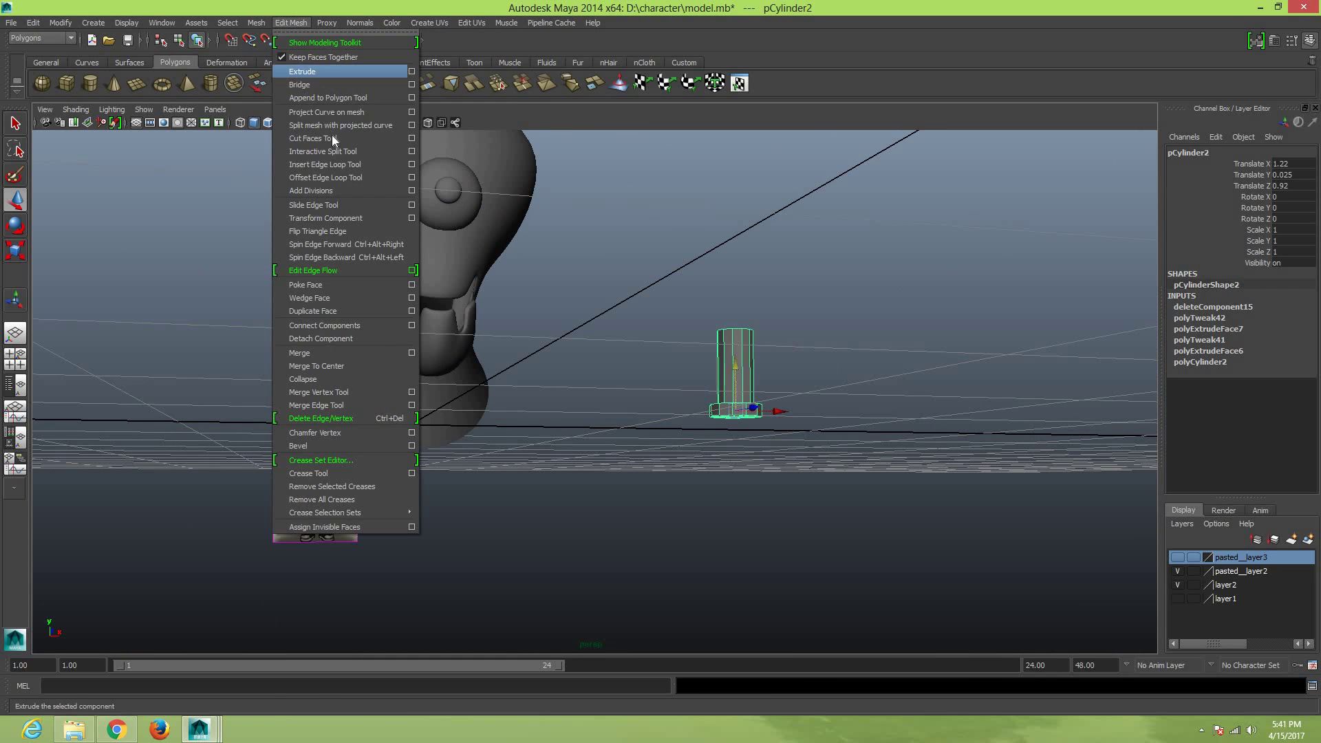
{"action": "left_click", "coordinate": [343, 166]}
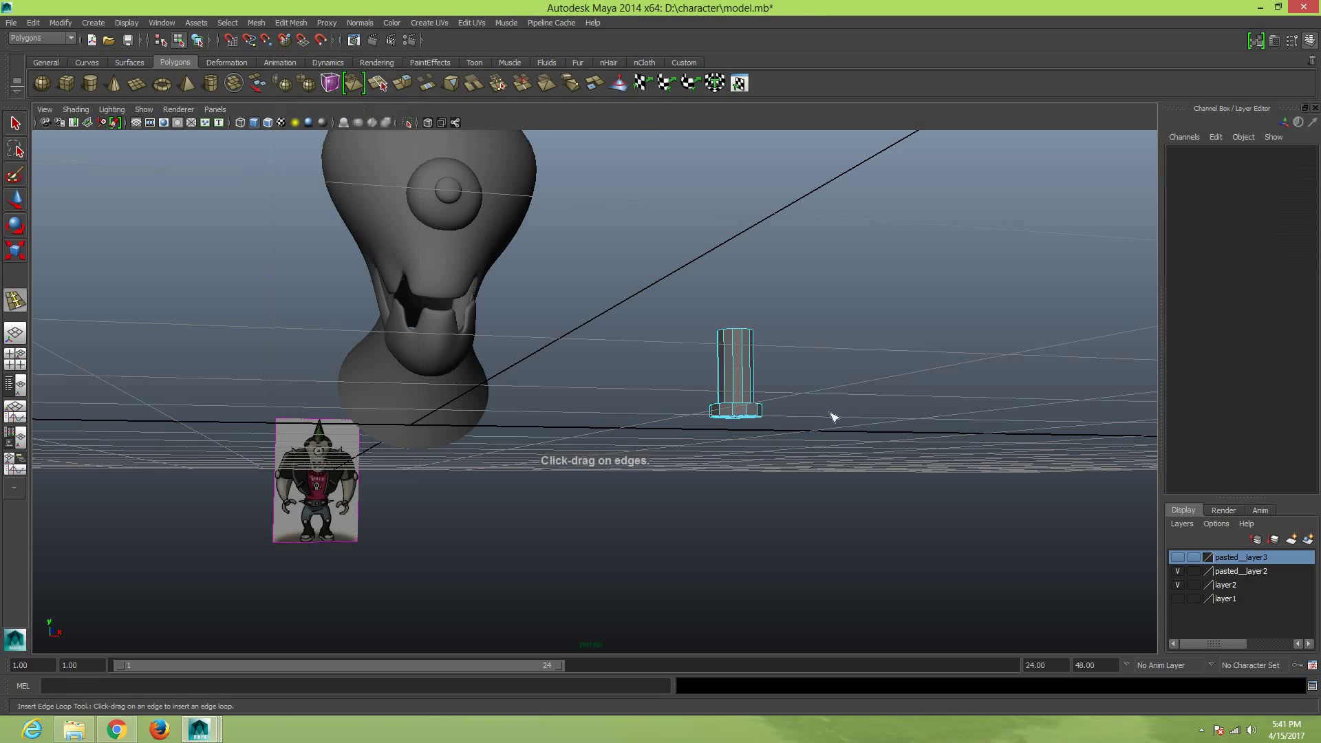
{"action": "scroll", "coordinate": [833, 417], "scroll_direction": "up", "scroll_amount": 2}
{"action": "mouse_move", "coordinate": [809, 417]}
{"action": "left_mouse_down"}
{"action": "mouse_move", "coordinate": [855, 445]}
{"action": "mouse_move", "coordinate": [803, 466]}
{"action": "left_mouse_up"}
{"action": "left_click", "coordinate": [810, 421]}
{"action": "right_click_drag", "start_coordinate": [800, 470], "coordinate": [809, 473], "text": "alt"}
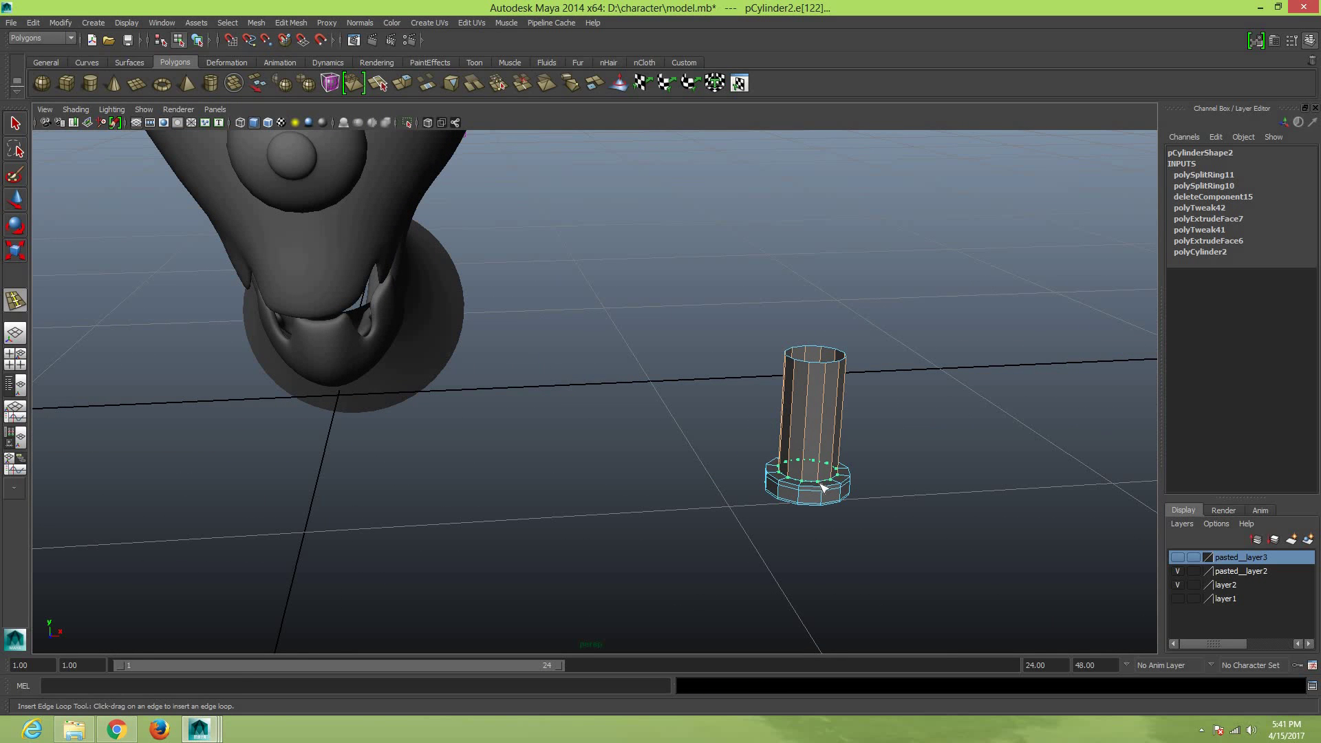
{"action": "left_click", "coordinate": [835, 485]}
{"action": "scroll", "coordinate": [846, 478], "scroll_direction": "up", "scroll_amount": 2}
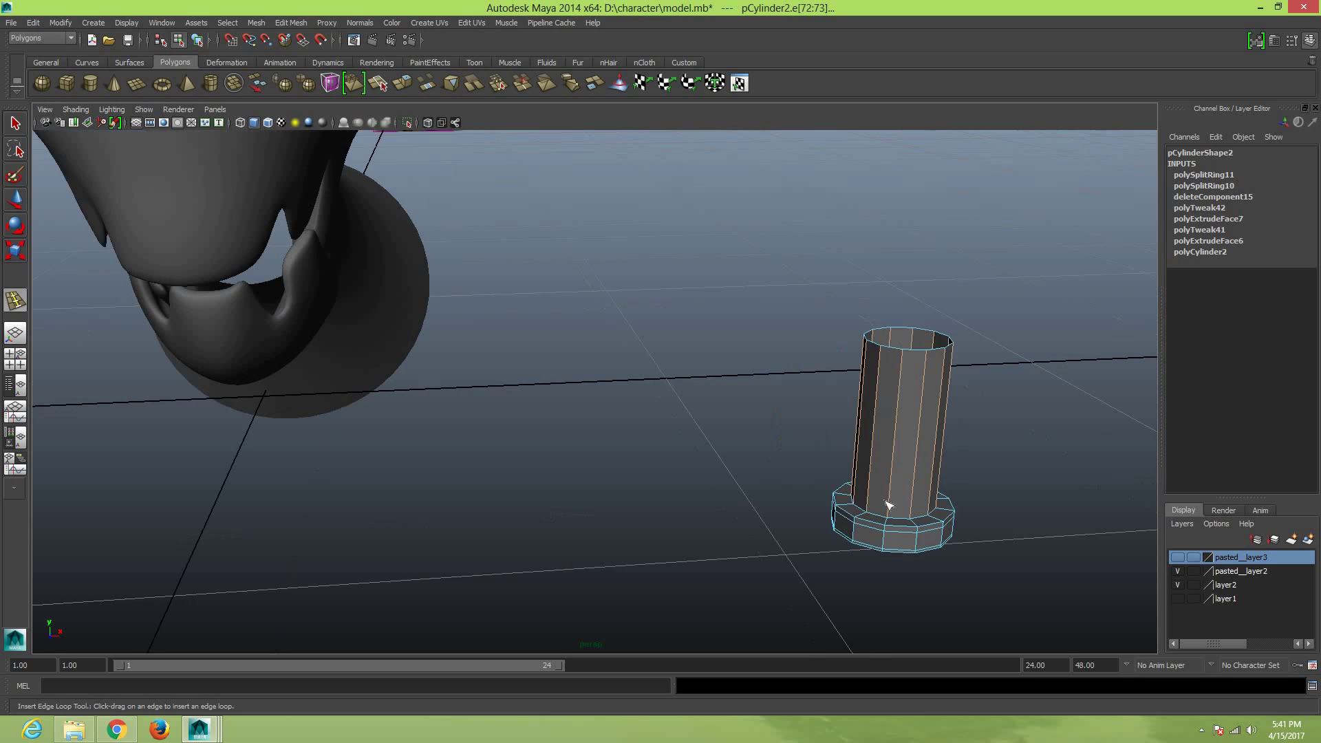
{"action": "scroll", "coordinate": [896, 530], "scroll_direction": "up", "scroll_amount": 2}
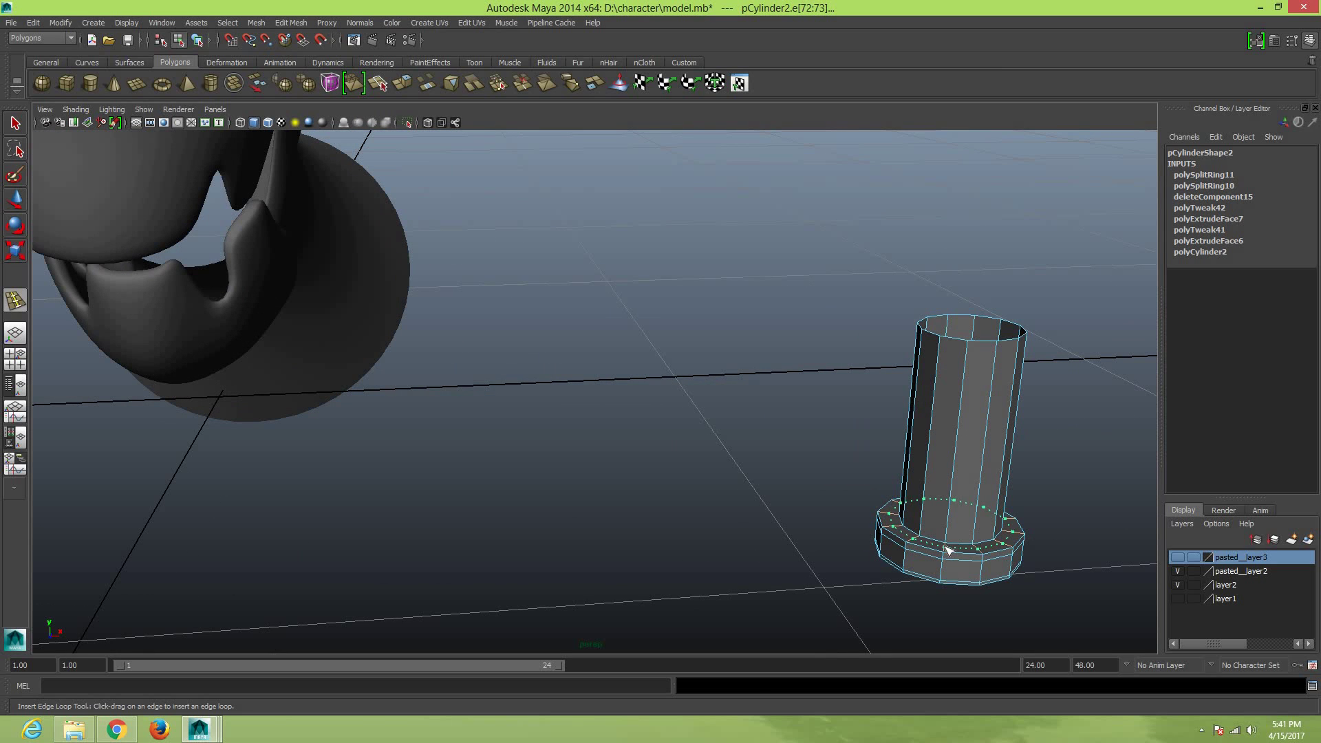
{"action": "left_click_drag", "start_coordinate": [947, 550], "coordinate": [942, 545]}
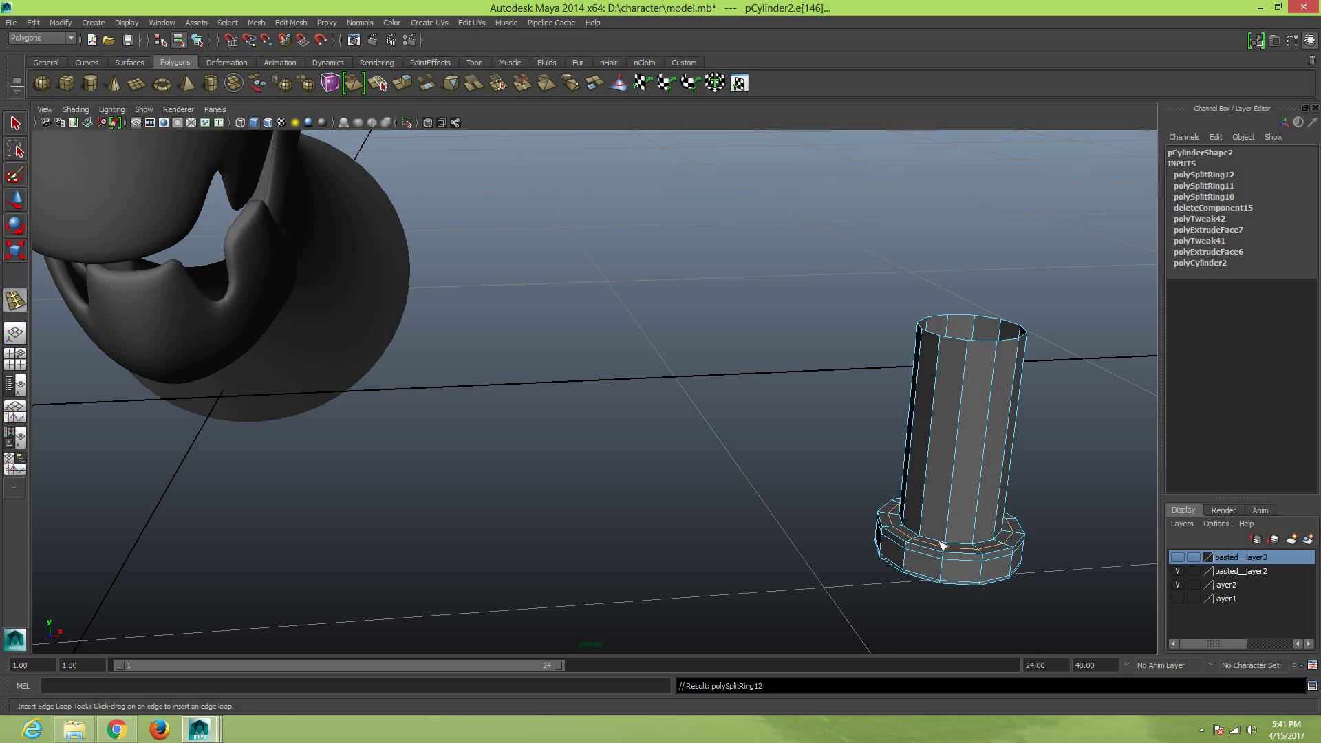
{"action": "left_click_drag", "start_coordinate": [952, 538], "coordinate": [991, 562]}
Nudge the inserted edge loop slightly while previewing the cylinder smoothed
{"action": "key", "text": "w"}
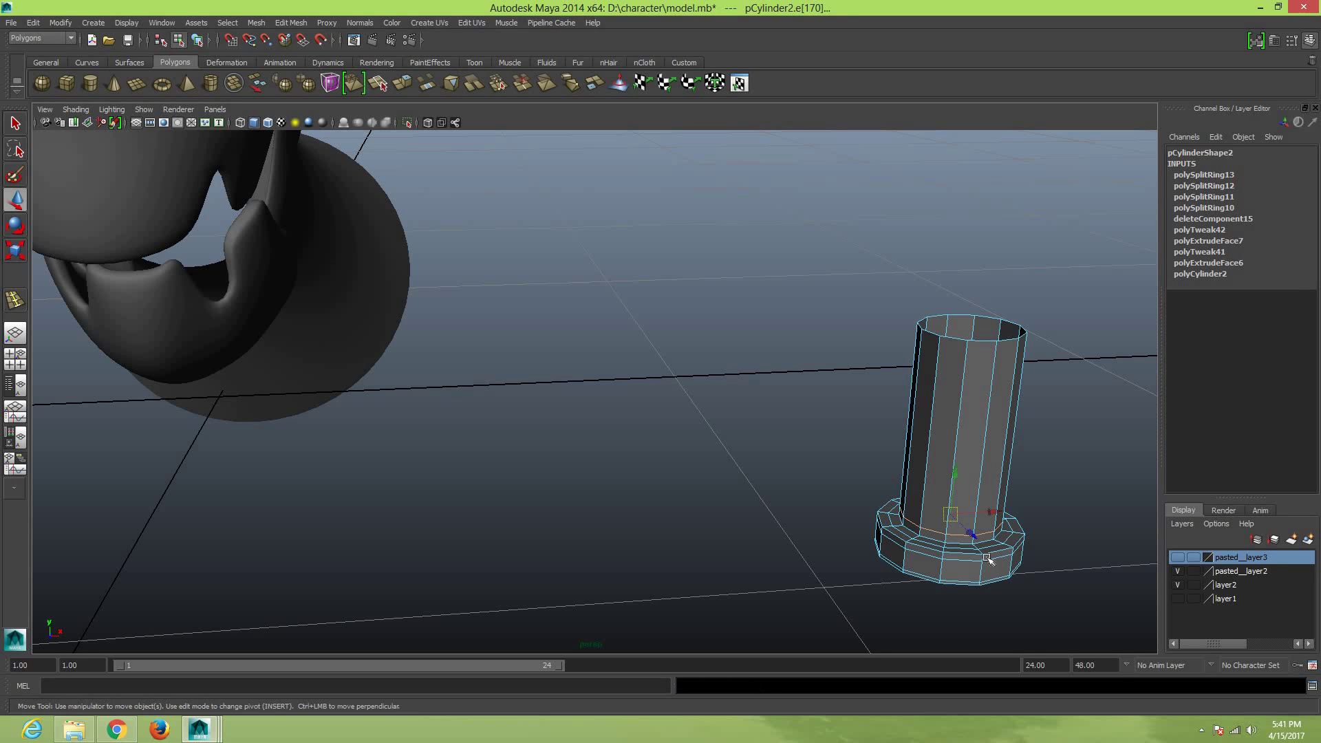
{"action": "key", "text": "3"}
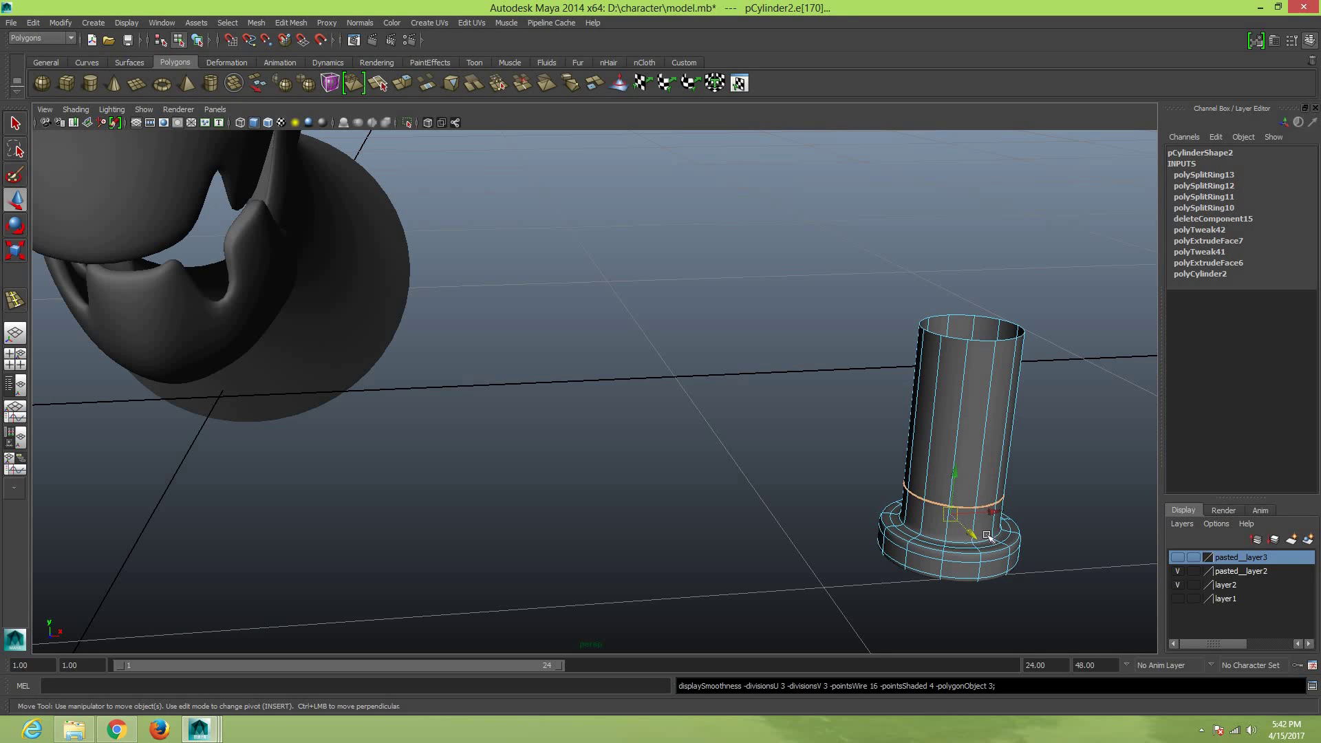
{"action": "left_click_drag", "start_coordinate": [971, 535], "coordinate": [980, 509]}
{"action": "right_click_drag", "start_coordinate": [993, 448], "coordinate": [1032, 428]}
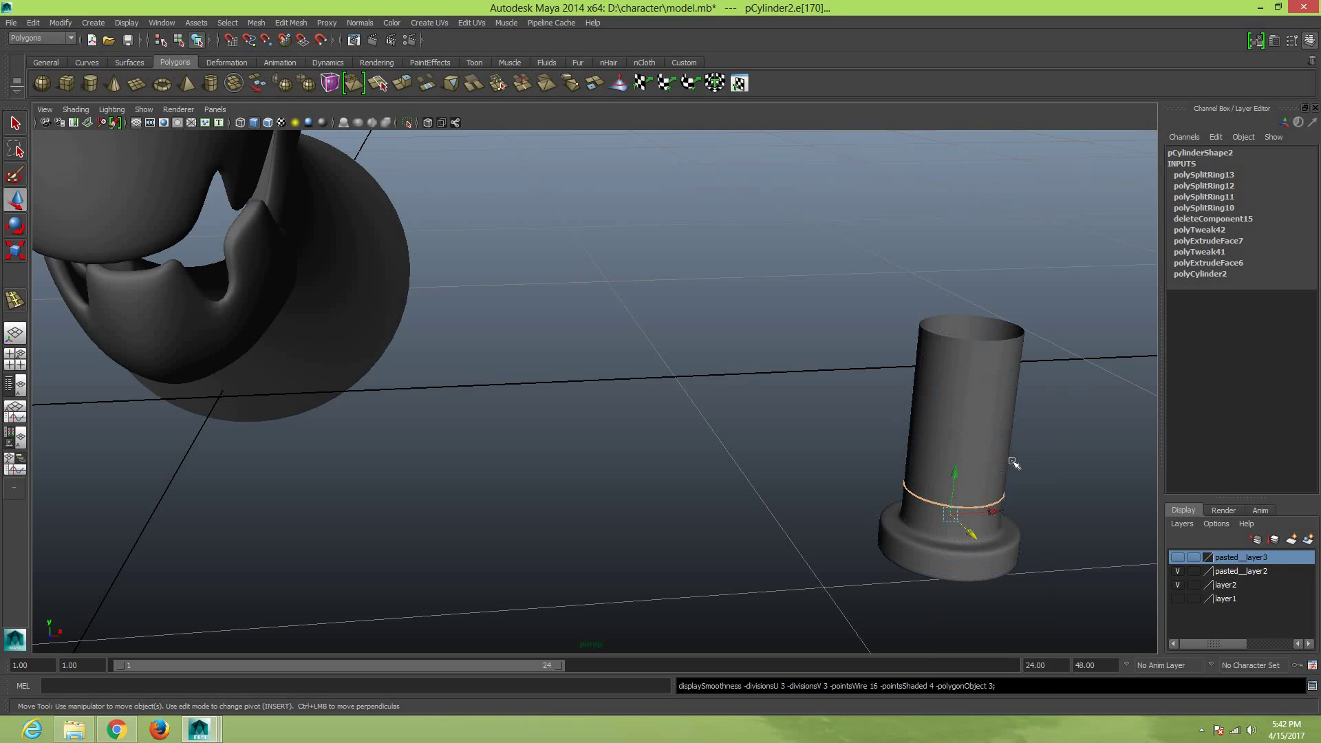
Scale the whole cylinder down to 0.471 and switch to the four-view layout
{"action": "left_click", "coordinate": [971, 591]}
{"action": "left_click_drag", "start_coordinate": [971, 591], "coordinate": [822, 432], "text": "alt"}
{"action": "left_click", "coordinate": [824, 457]}
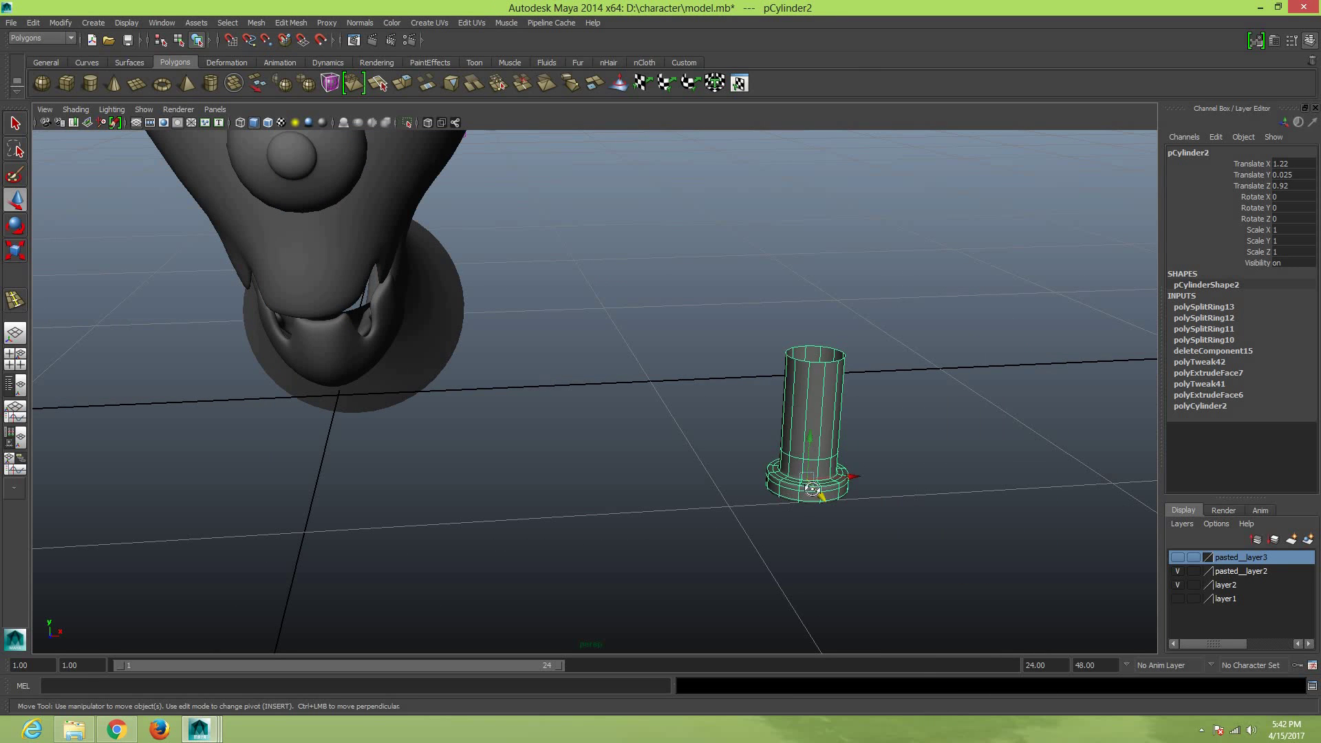
{"action": "mouse_move", "coordinate": [812, 490]}
{"action": "left_mouse_down", "text": "alt"}
{"action": "mouse_move", "coordinate": [739, 496]}
{"action": "mouse_move", "coordinate": [770, 485]}
{"action": "left_mouse_up", "text": "alt"}
{"action": "key", "text": "r"}
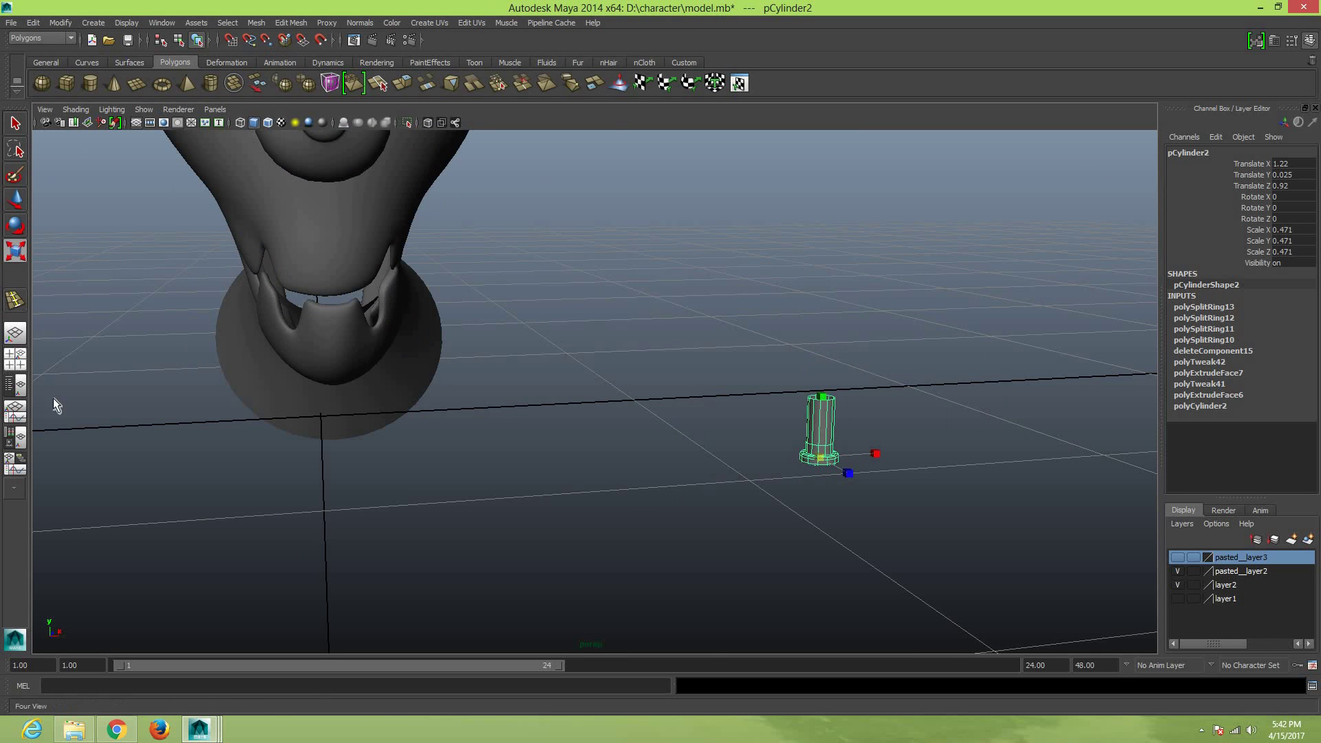
{"action": "left_click", "coordinate": [16, 359]}
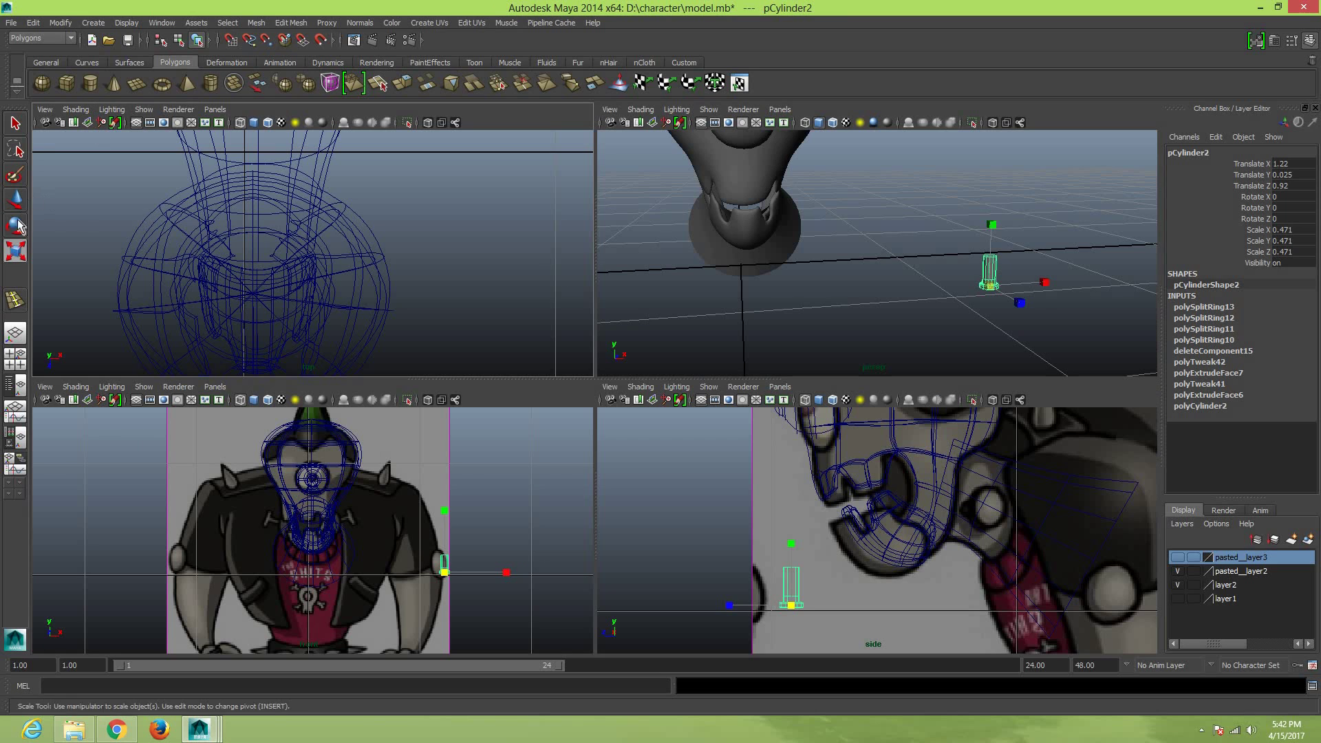
Rotate the cylinder onto its side and move it beside the neck
{"action": "key", "text": "e"}
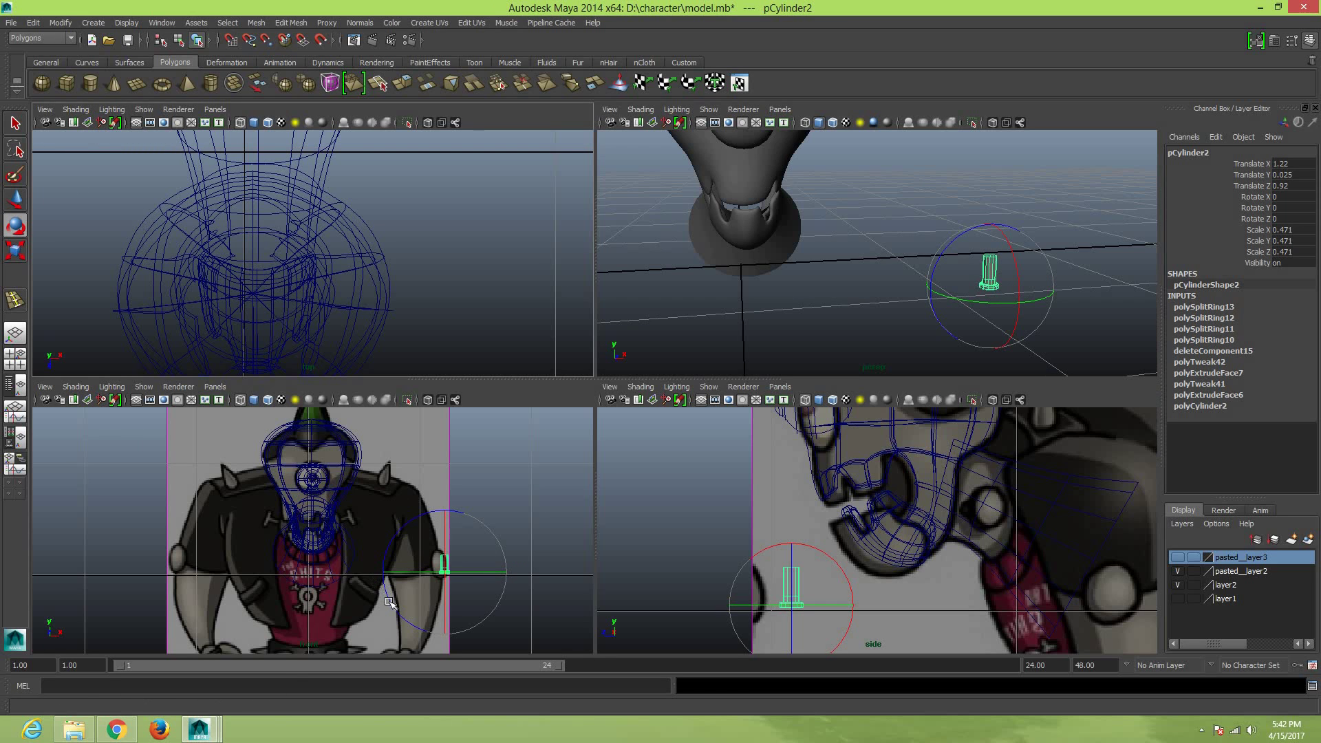
{"action": "mouse_move", "coordinate": [389, 602]}
{"action": "left_mouse_down"}
{"action": "mouse_move", "coordinate": [515, 626]}
{"action": "mouse_move", "coordinate": [431, 626]}
{"action": "mouse_move", "coordinate": [429, 596]}
{"action": "mouse_move", "coordinate": [351, 524]}
{"action": "left_mouse_up"}
{"action": "key", "text": "w"}
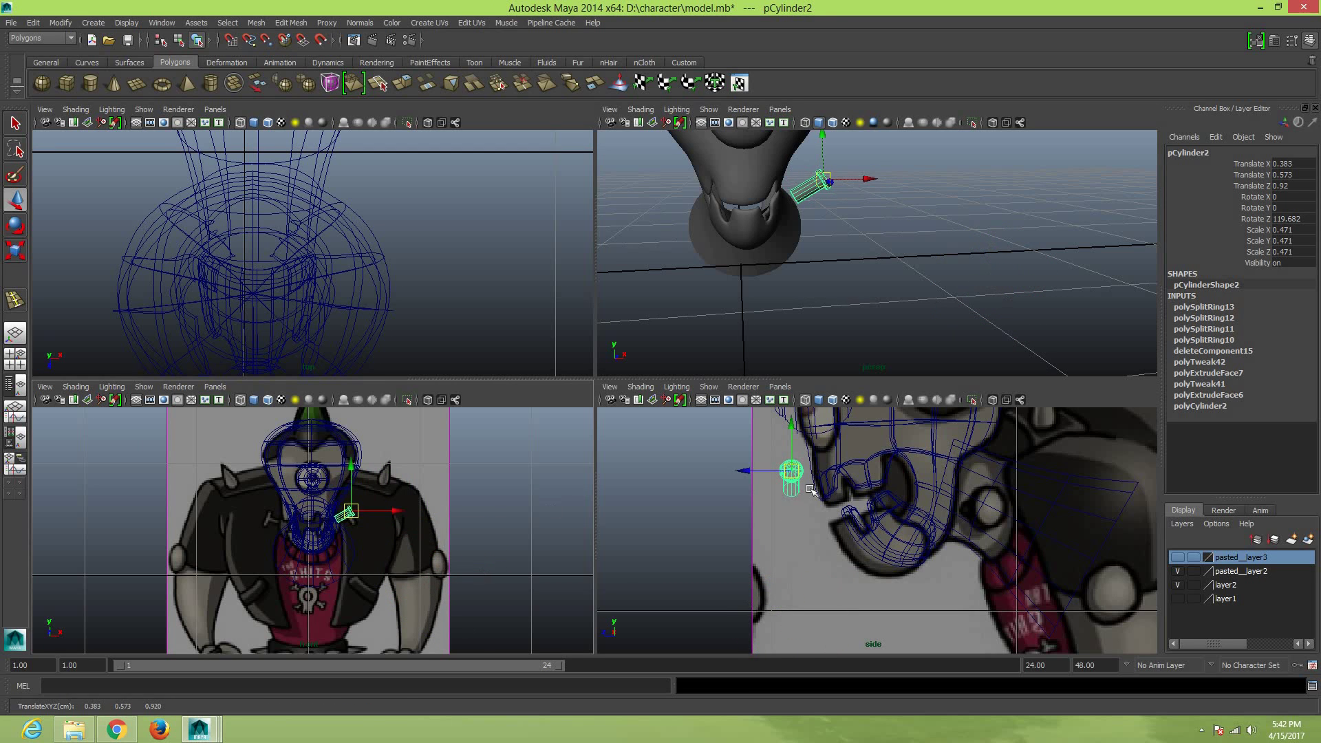
{"action": "middle_click_drag", "start_coordinate": [949, 502], "coordinate": [986, 496]}
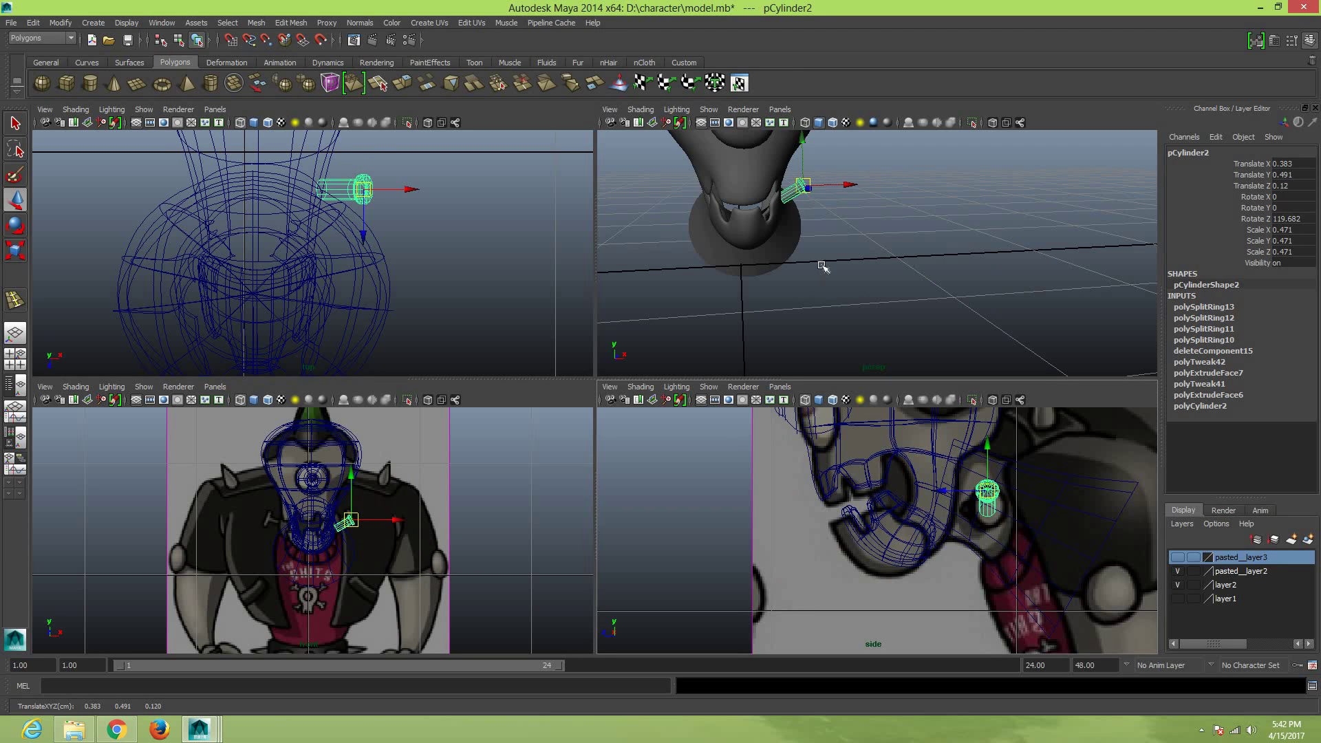
Fine-tune the bolt's position and tilt it to -12.488° X and 106.722° Z
{"action": "left_click_drag", "start_coordinate": [823, 267], "coordinate": [814, 291], "text": "alt"}
{"action": "middle_click_drag", "start_coordinate": [822, 262], "coordinate": [832, 271]}
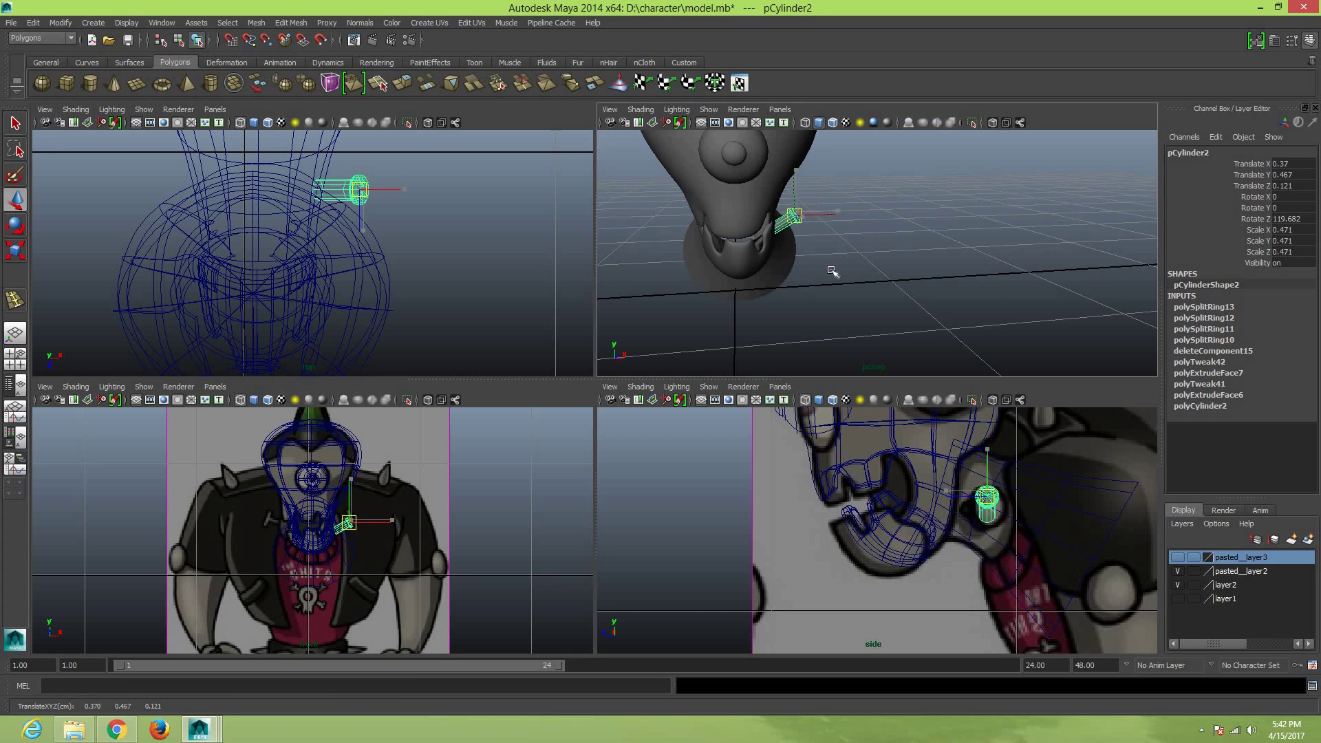
{"action": "left_click_drag", "start_coordinate": [831, 270], "coordinate": [757, 261], "text": "alt"}
{"action": "left_click_drag", "start_coordinate": [858, 221], "coordinate": [857, 224]}
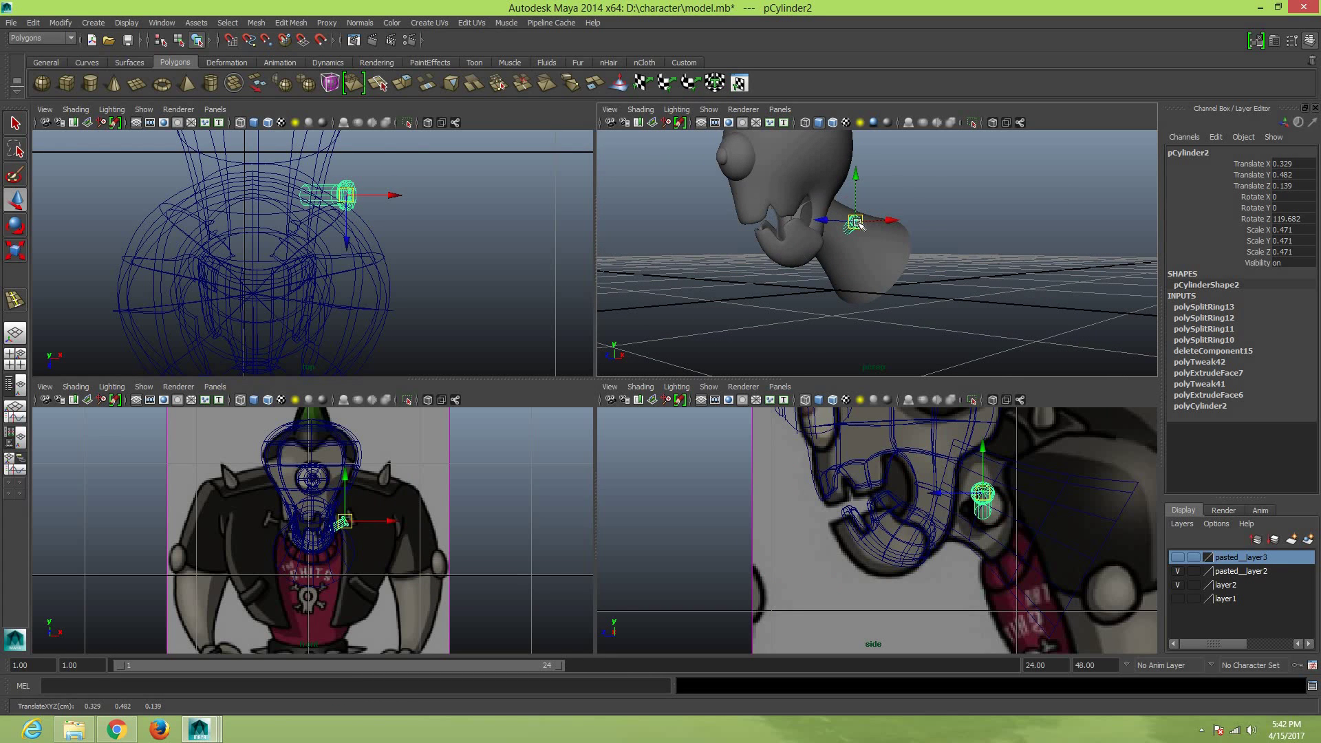
{"action": "key", "text": "e"}
{"action": "mouse_move", "coordinate": [901, 206]}
{"action": "left_mouse_down"}
{"action": "mouse_move", "coordinate": [892, 221]}
{"action": "mouse_move", "coordinate": [875, 201]}
{"action": "mouse_move", "coordinate": [880, 219]}
{"action": "left_mouse_up"}
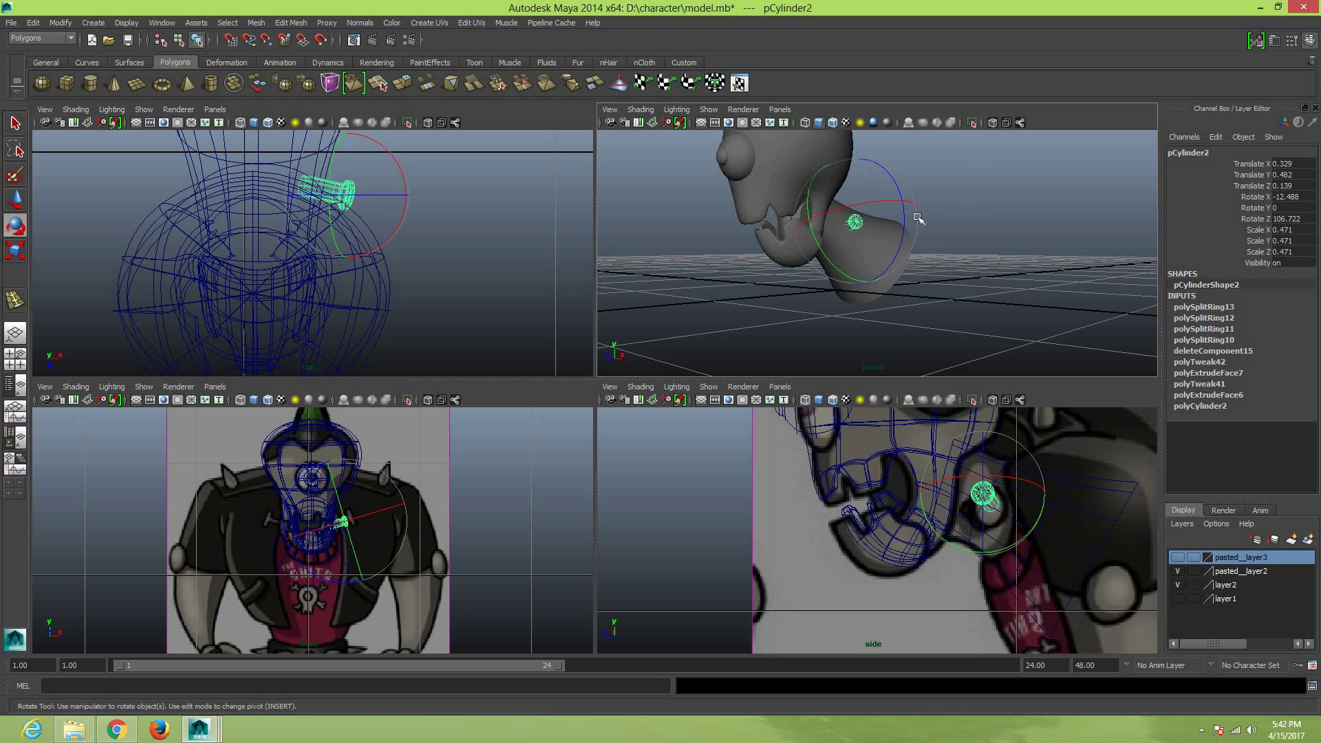
Reselect the bolt and tilt it around its X axis in the side view
{"action": "left_click", "coordinate": [917, 218]}
{"action": "key", "text": "ctrl+z"}
{"action": "mouse_move", "coordinate": [925, 313]}
{"action": "left_mouse_down", "text": "alt"}
{"action": "mouse_move", "coordinate": [935, 307]}
{"action": "mouse_move", "coordinate": [892, 292]}
{"action": "left_mouse_up", "text": "alt"}
{"action": "key", "text": "w"}
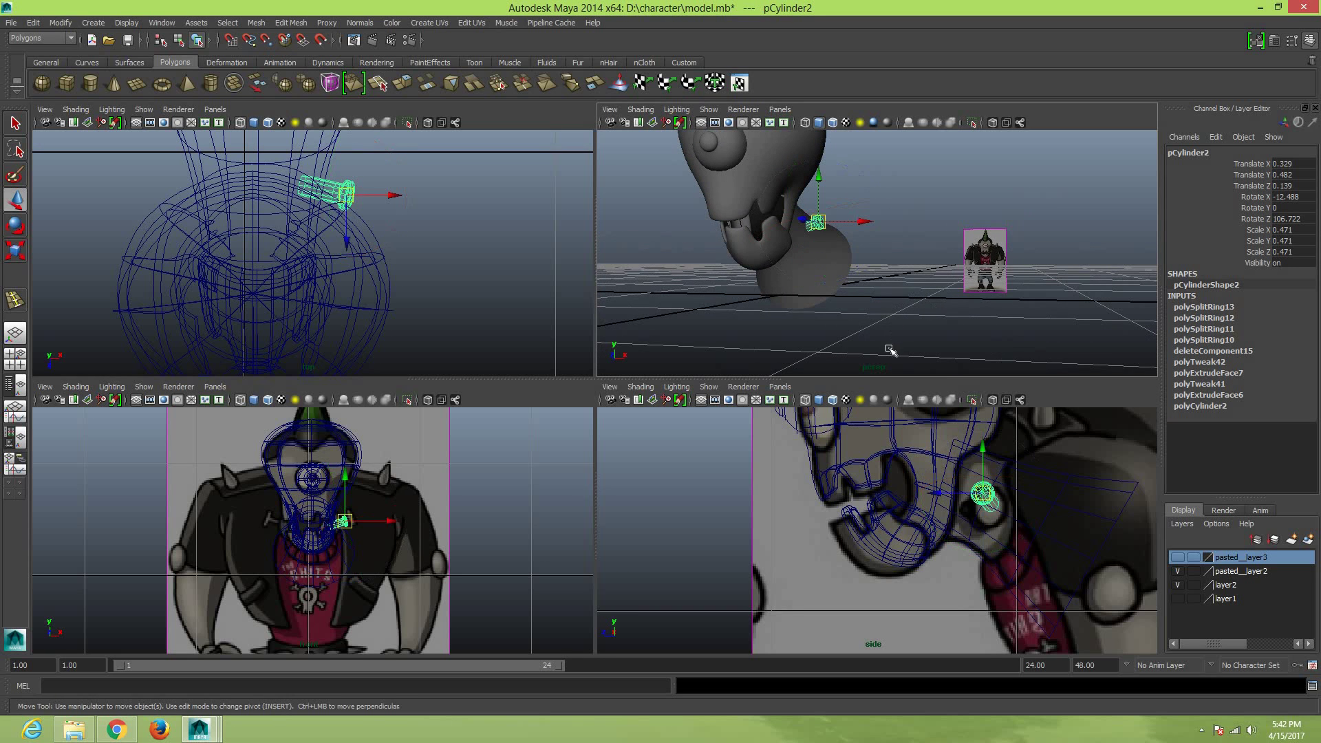
{"action": "mouse_move", "coordinate": [884, 348]}
{"action": "left_mouse_down", "text": "alt"}
{"action": "mouse_move", "coordinate": [908, 350]}
{"action": "mouse_move", "coordinate": [893, 350]}
{"action": "left_mouse_up", "text": "alt"}
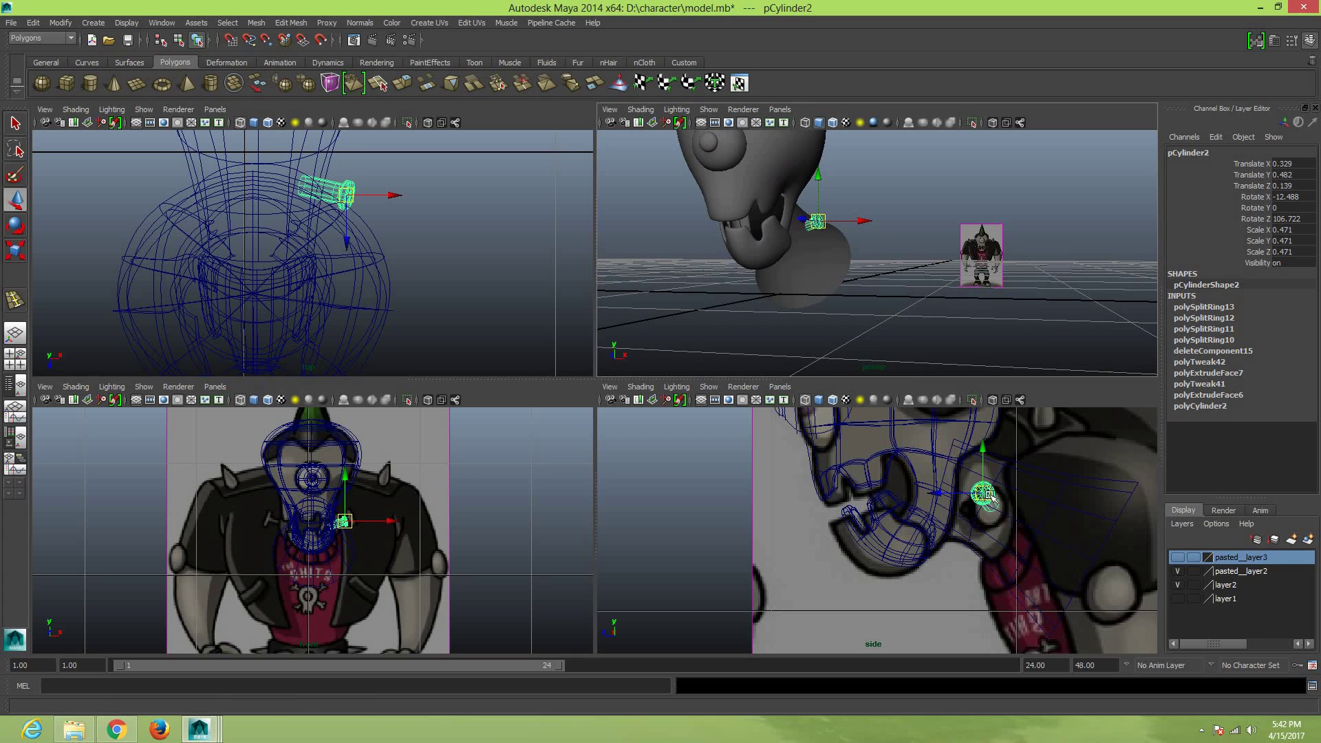
{"action": "left_click", "coordinate": [990, 499]}
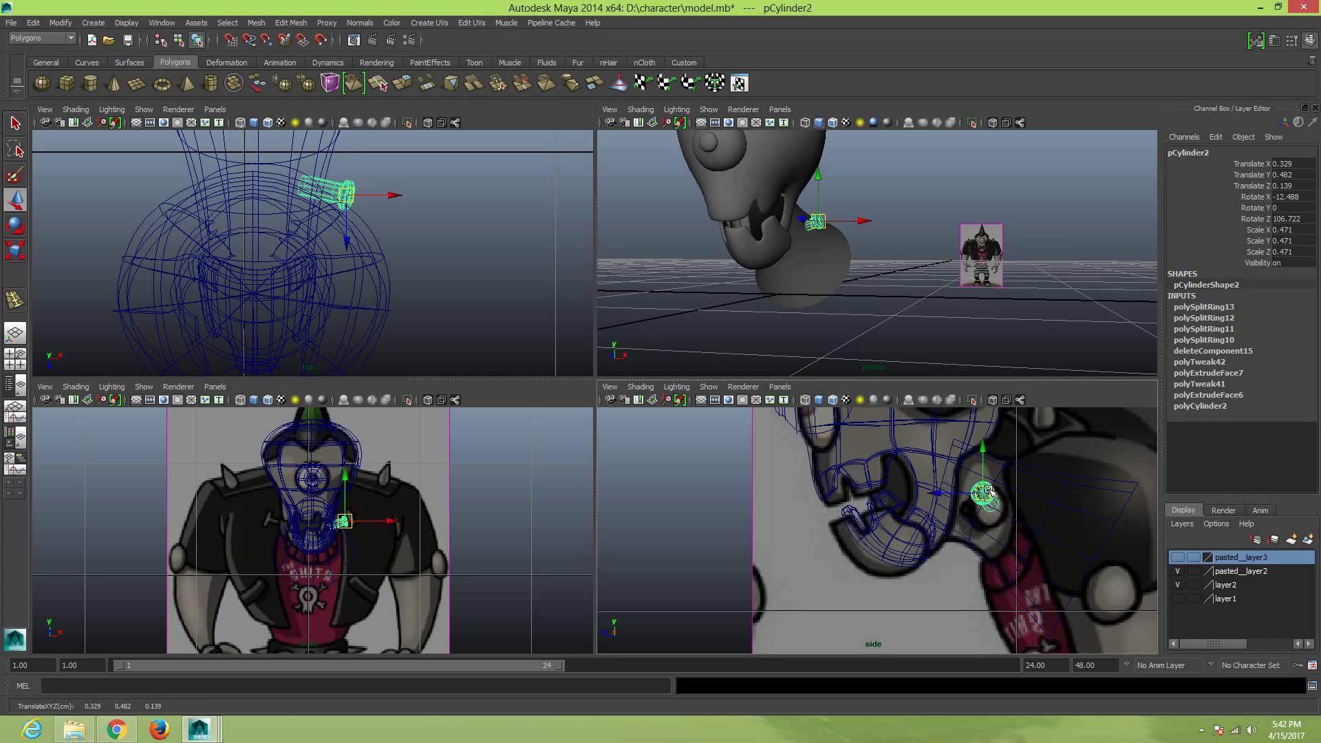
{"action": "key", "text": "r"}
{"action": "key", "text": "e"}
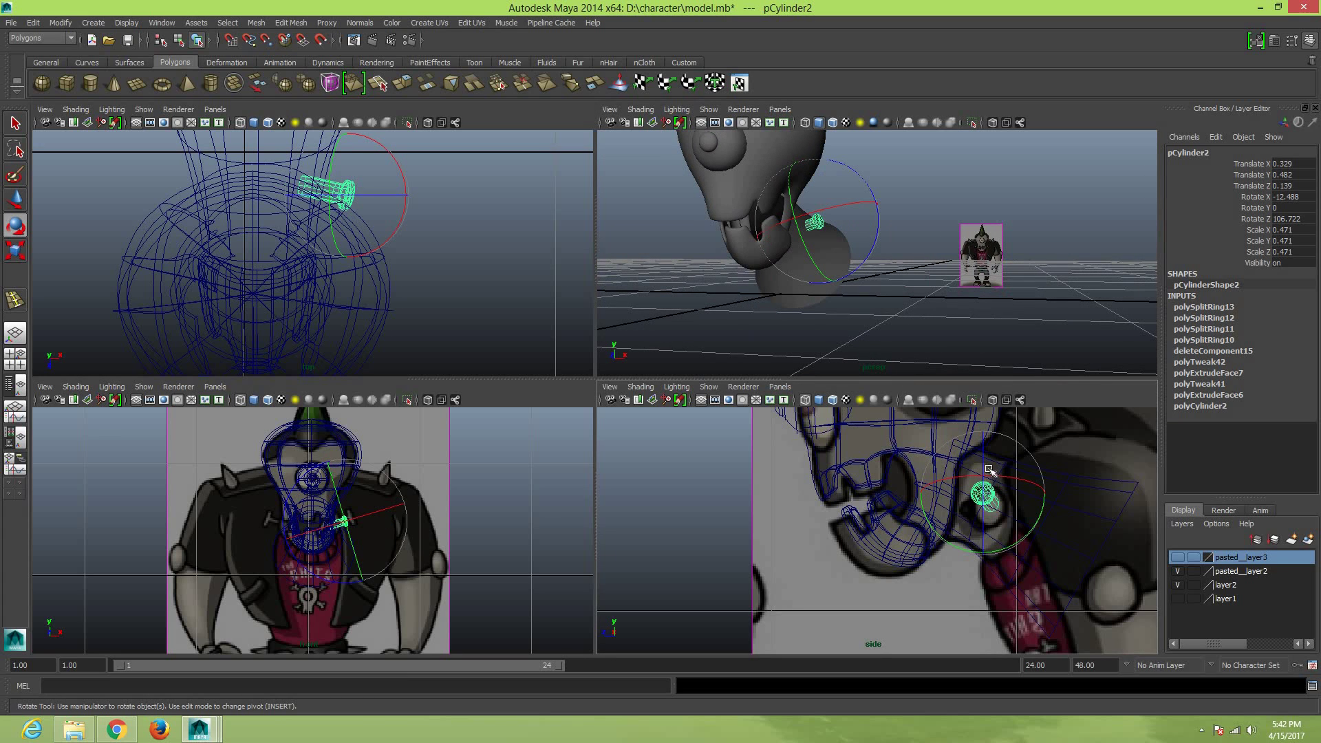
{"action": "left_click_drag", "start_coordinate": [992, 473], "coordinate": [989, 506]}
{"action": "key", "text": "w"}
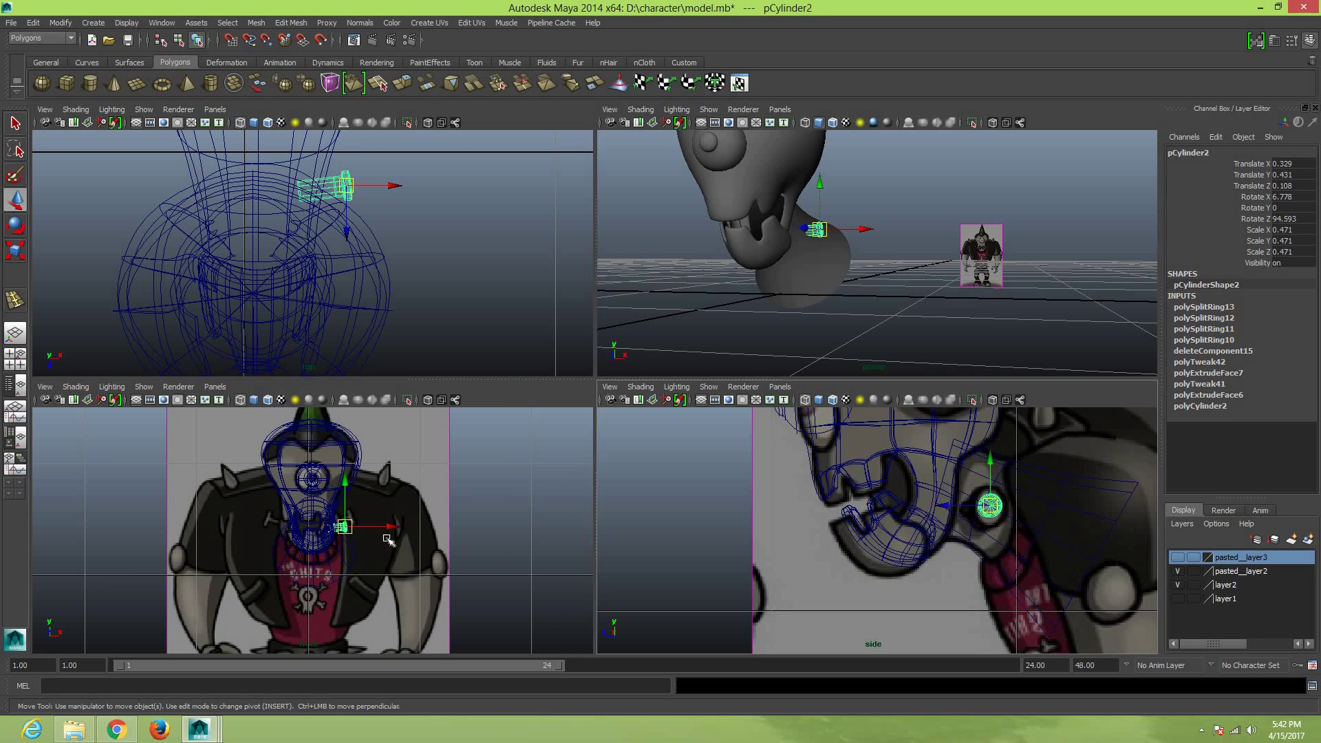
Re-angle the bolt to 101.65° Z and 8.678° X, seated at 0.356, 0.507, 0.108
{"action": "scroll", "coordinate": [387, 538], "scroll_direction": "up", "scroll_amount": 2}
{"action": "key", "text": "r"}
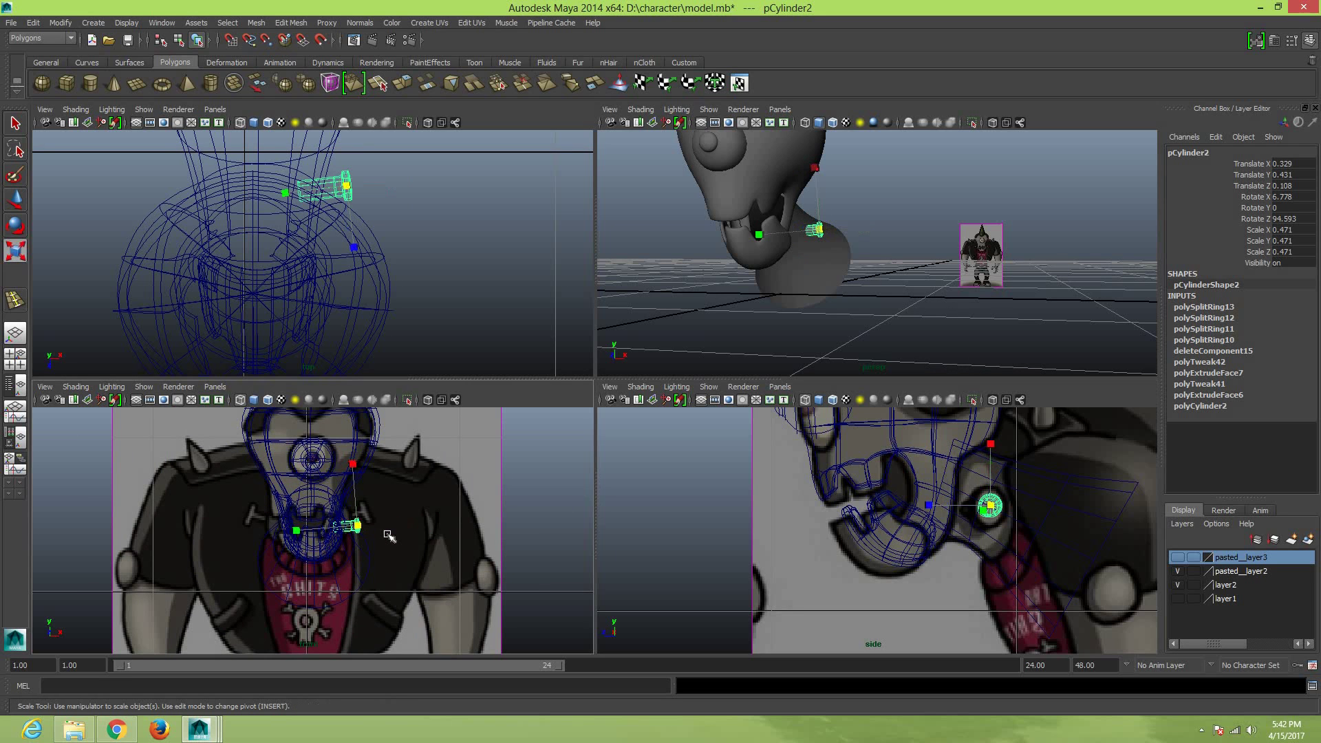
{"action": "key", "text": "e"}
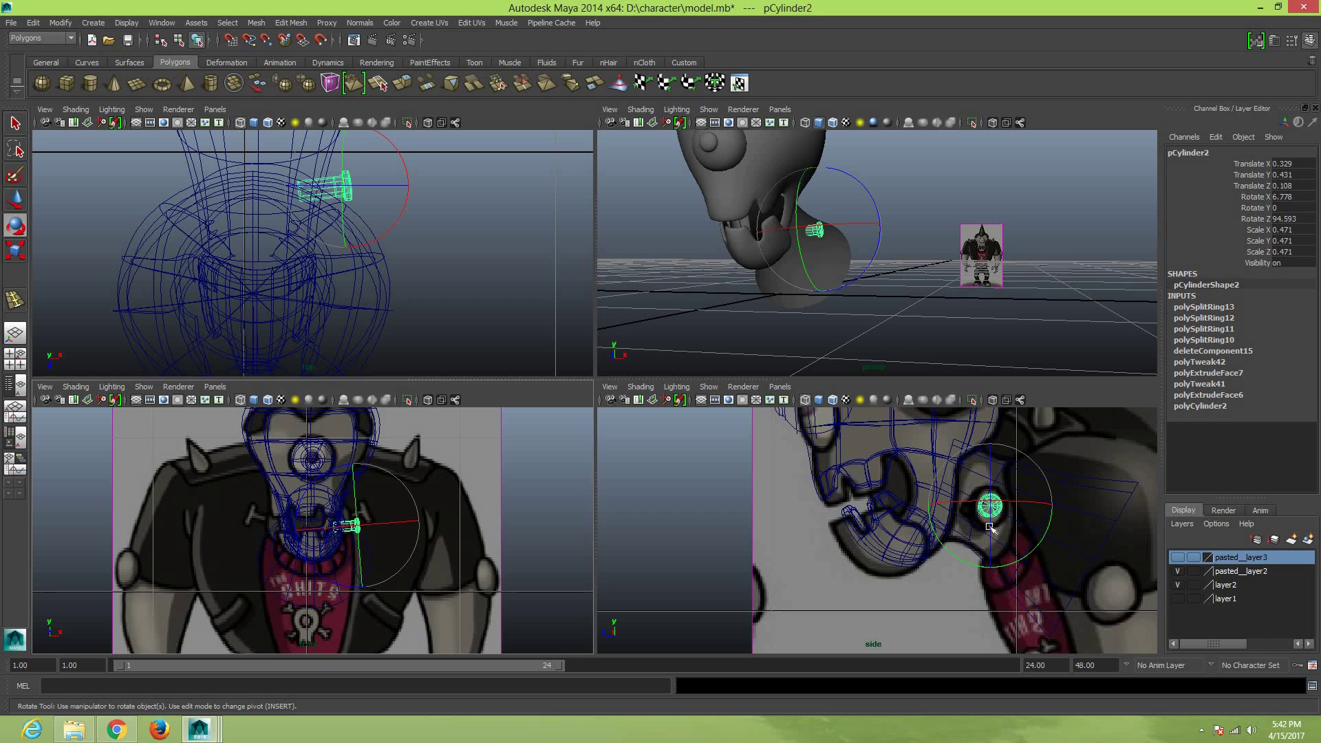
{"action": "left_click_drag", "start_coordinate": [991, 515], "coordinate": [993, 502]}
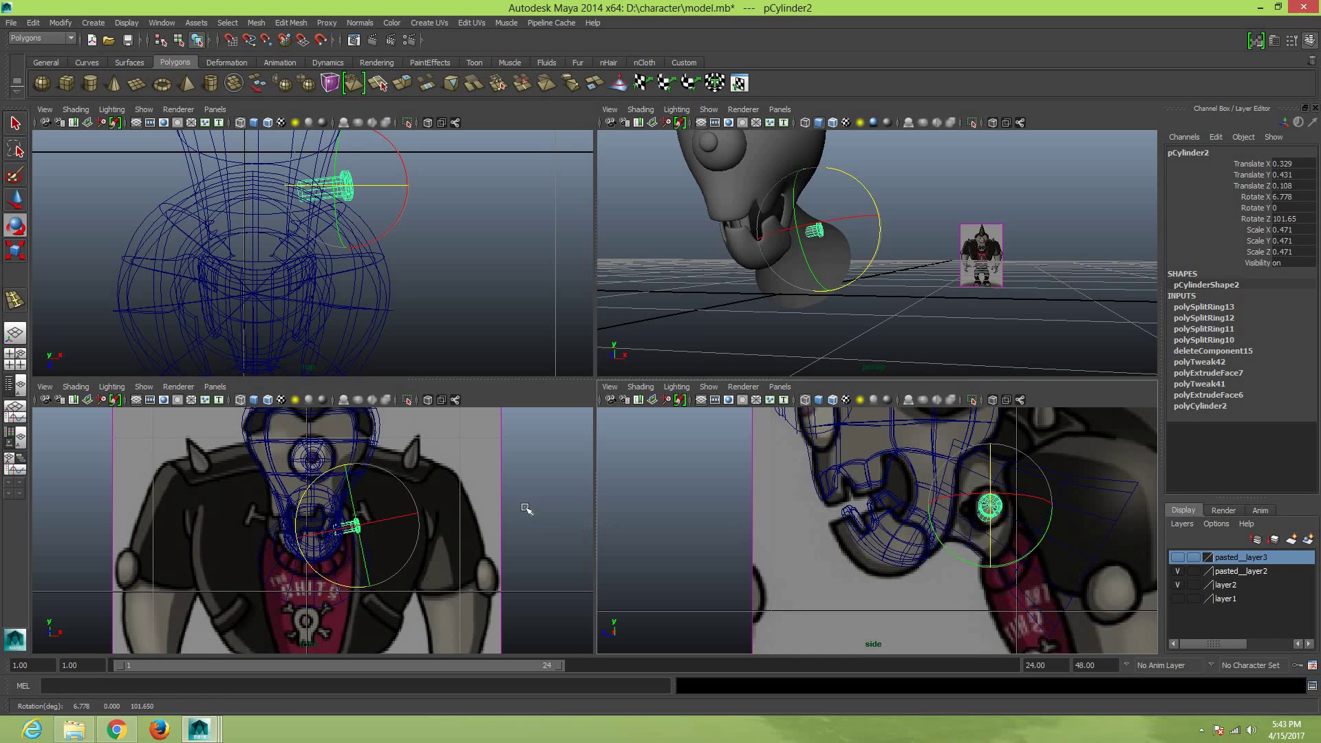
{"action": "left_click_drag", "start_coordinate": [394, 518], "coordinate": [396, 519]}
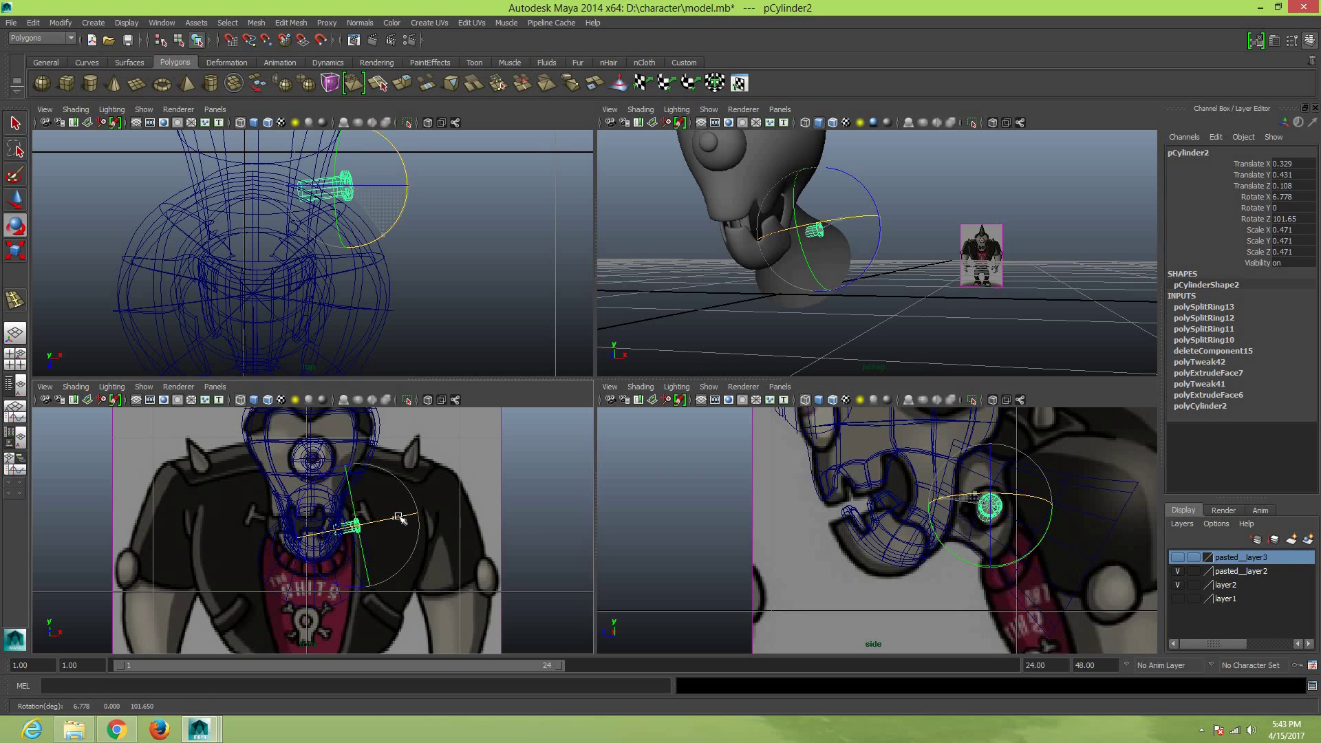
{"action": "key", "text": "w"}
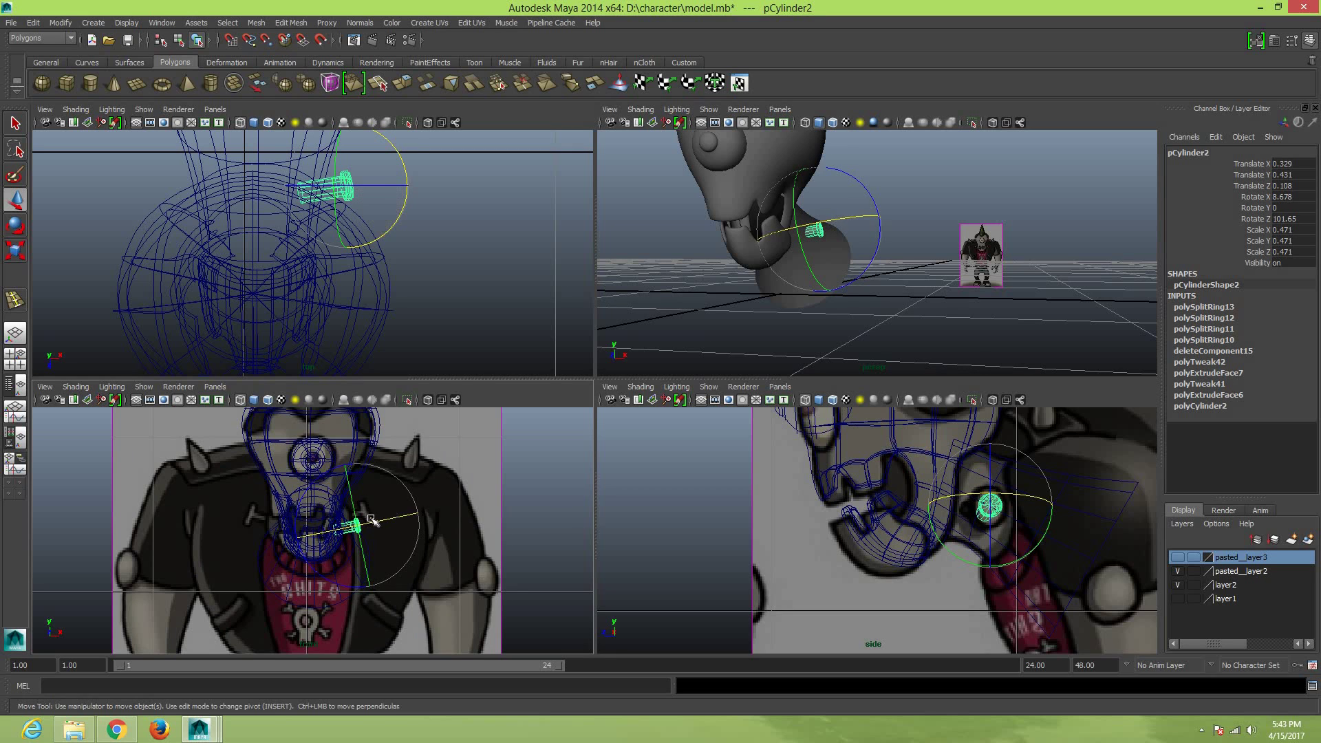
{"action": "left_click_drag", "start_coordinate": [364, 527], "coordinate": [370, 518]}
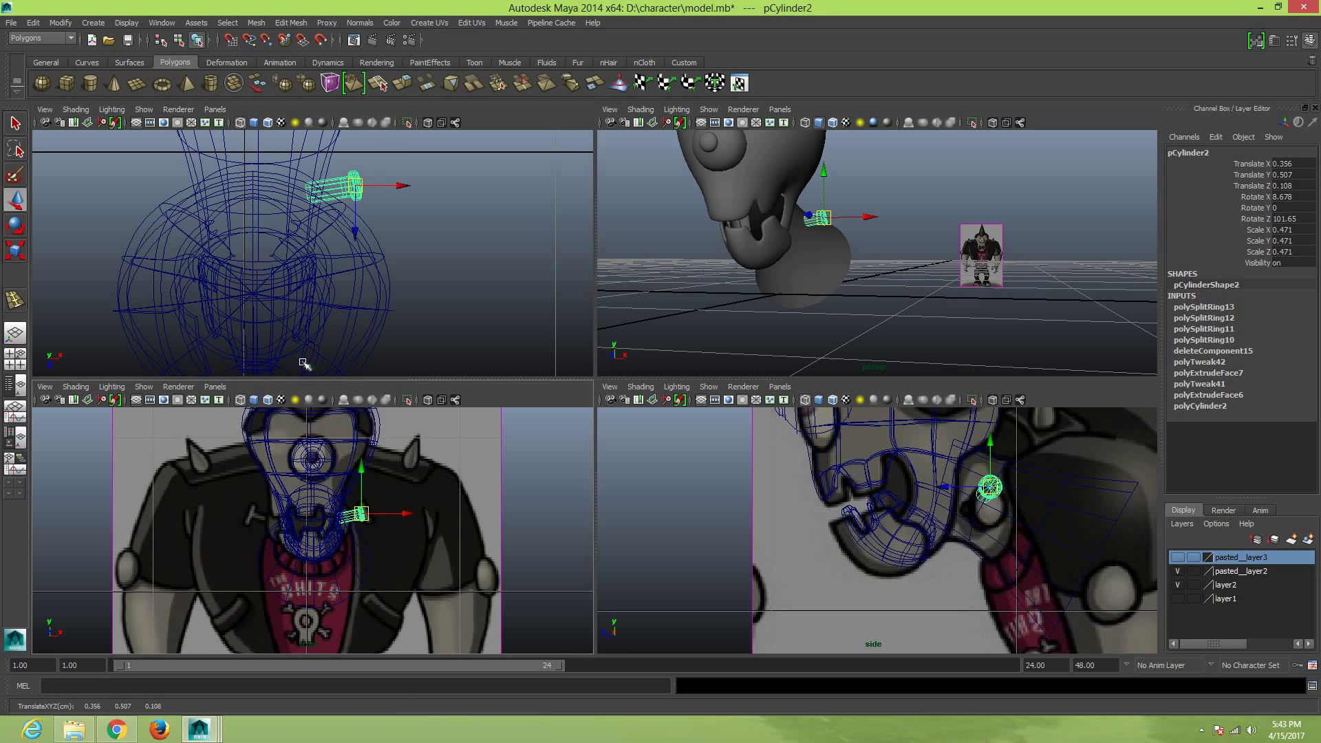
{"action": "left_click", "coordinate": [34, 23]}
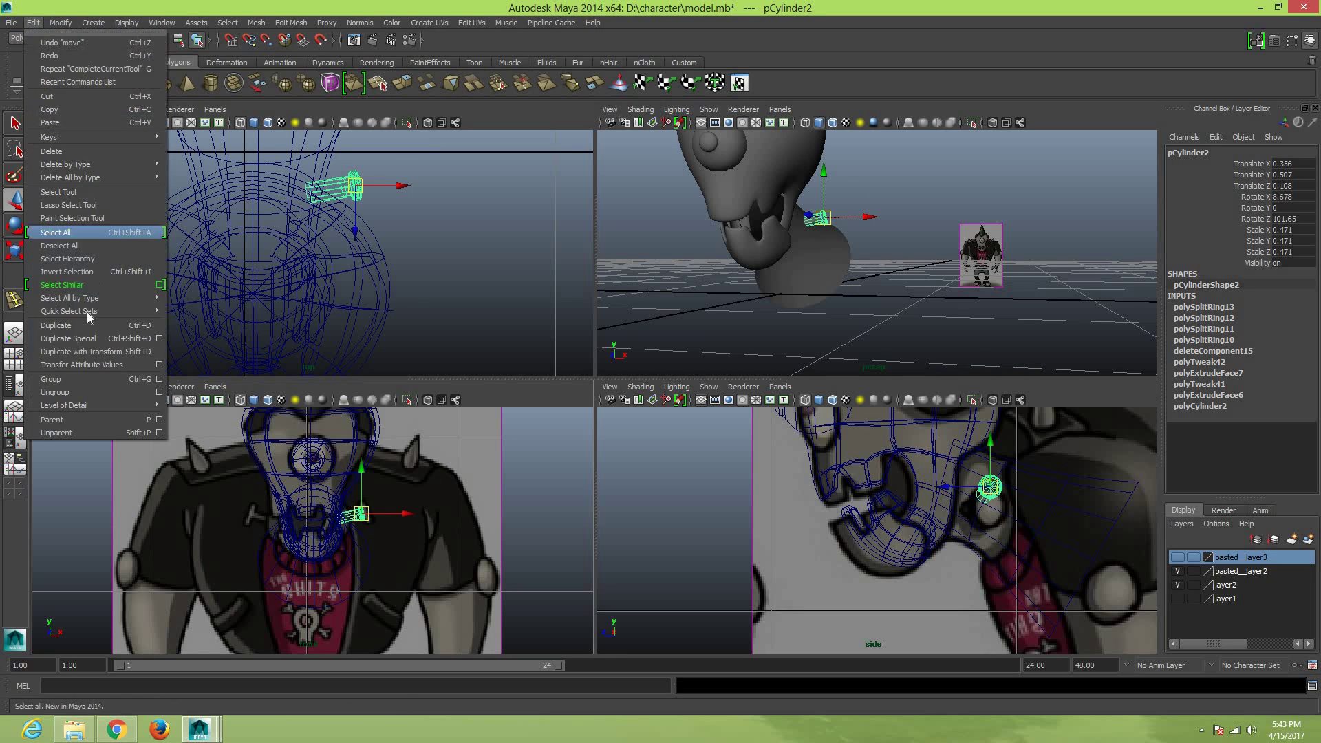
Make a mirrored duplicate of the bolt with Scale X -1 and move it to the neck's other side
{"action": "left_click", "coordinate": [85, 336]}
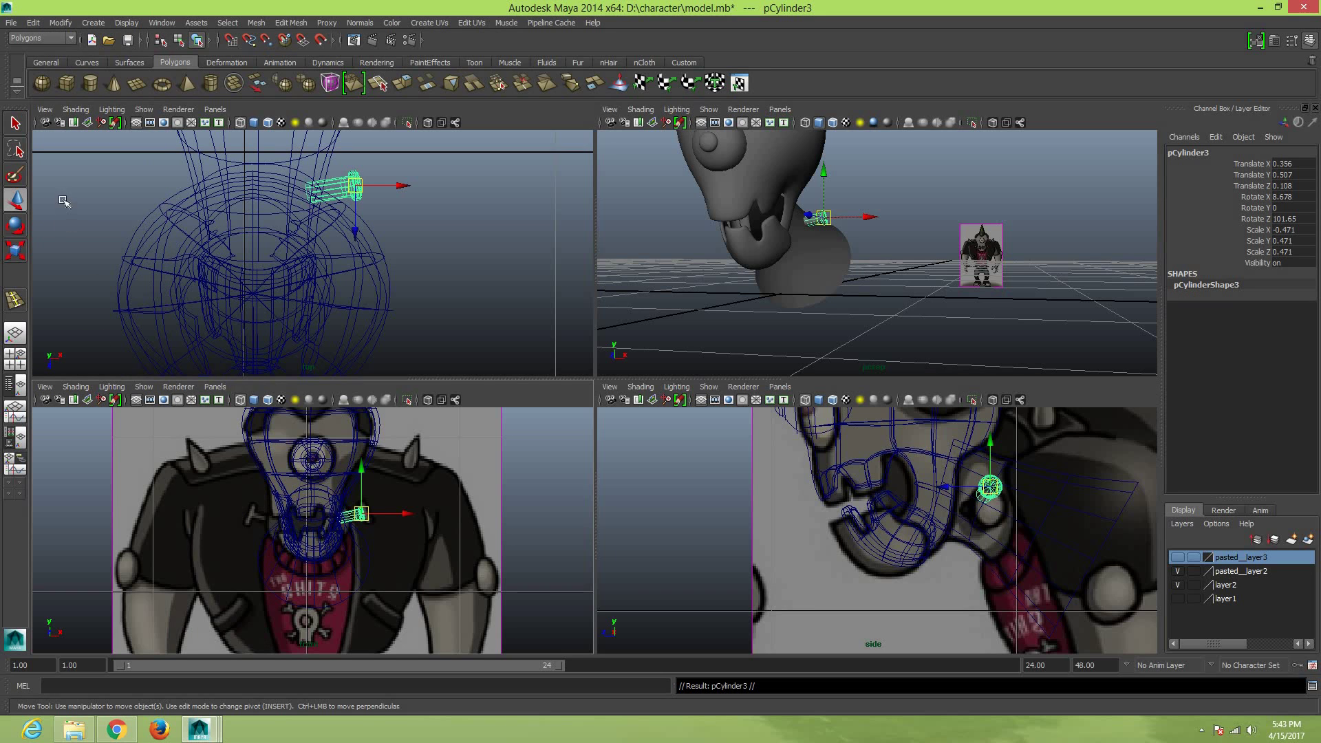
{"action": "left_click_drag", "start_coordinate": [371, 519], "coordinate": [268, 520]}
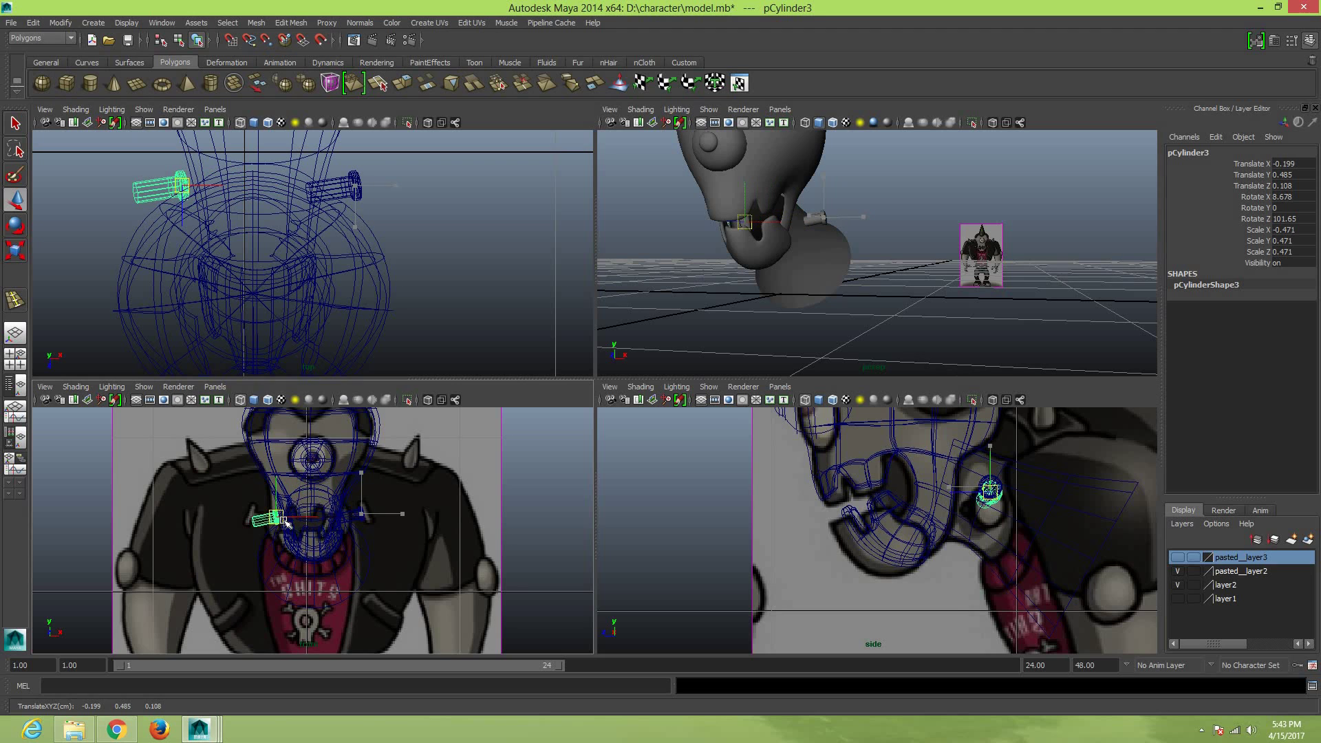
{"action": "left_click", "coordinate": [18, 230]}
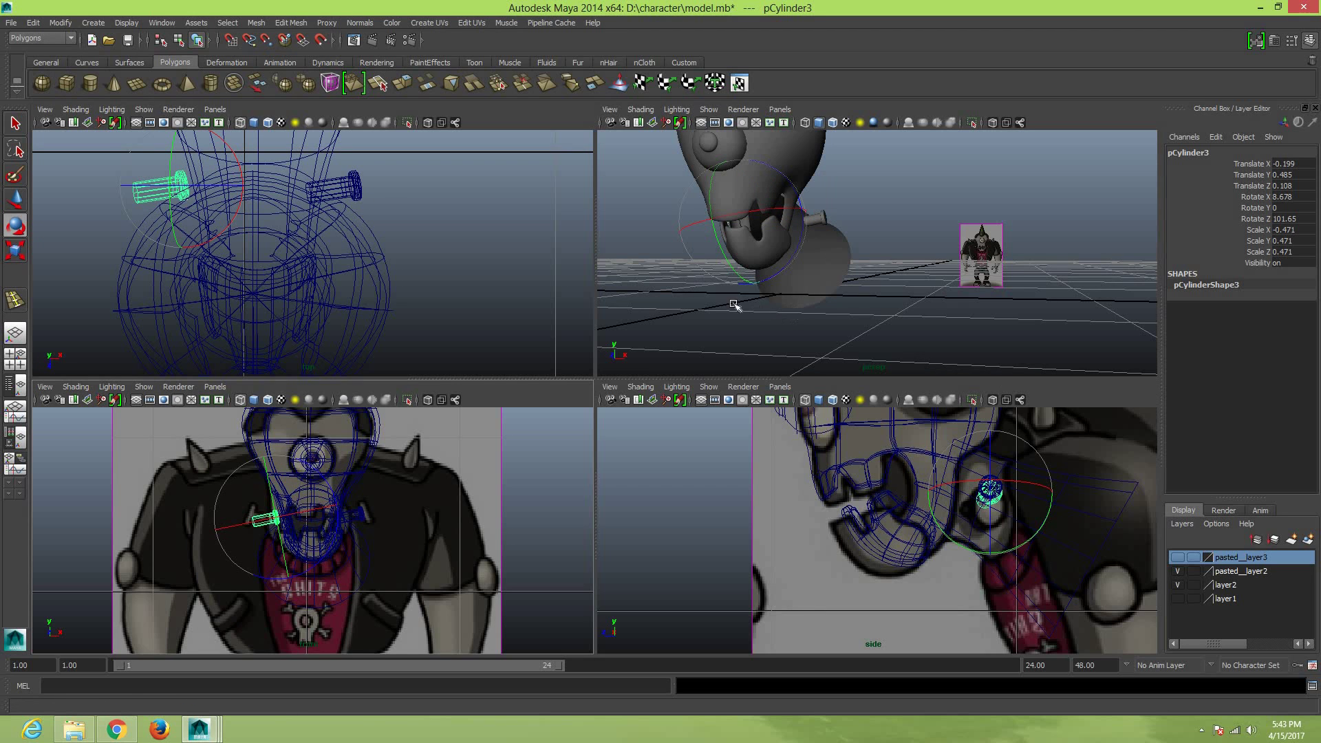
{"action": "key", "text": "f"}
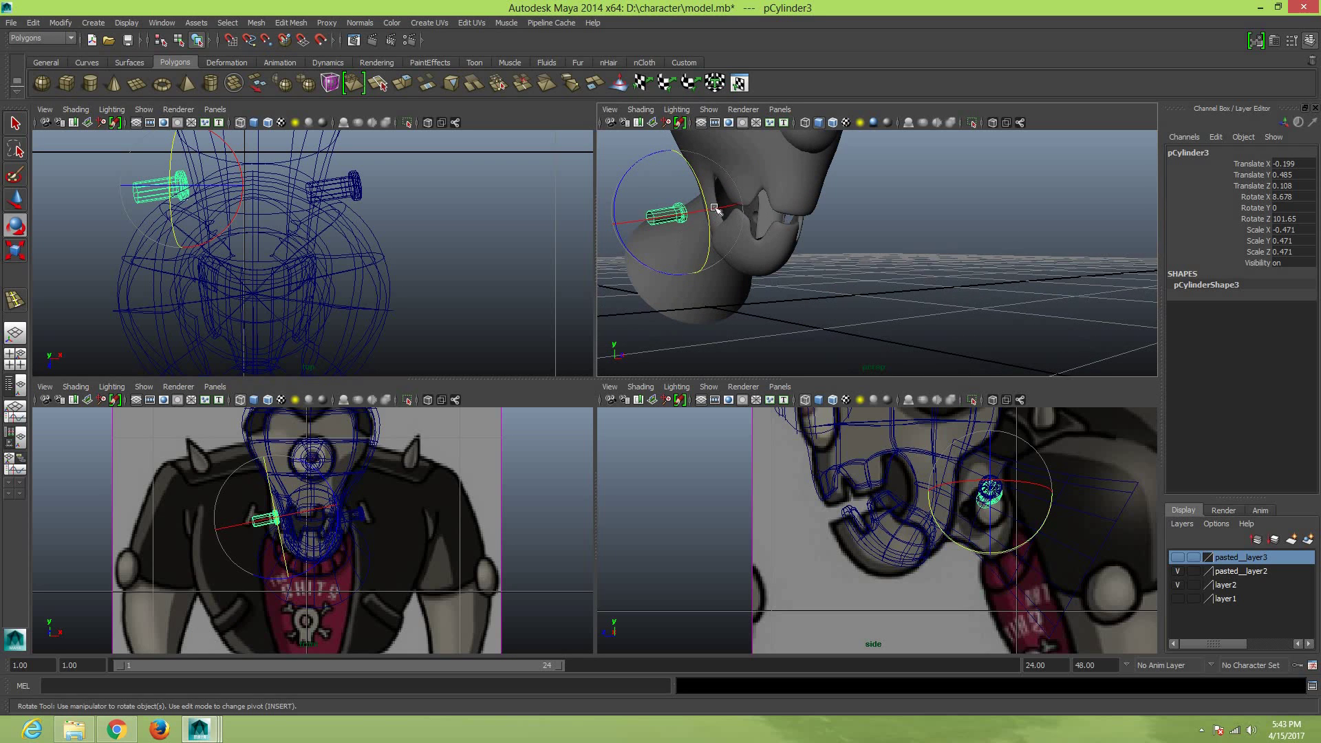
Rotate the copy to -180.435° X and 60.292° Z and push it against the neck
{"action": "left_click_drag", "start_coordinate": [715, 209], "coordinate": [679, 211]}
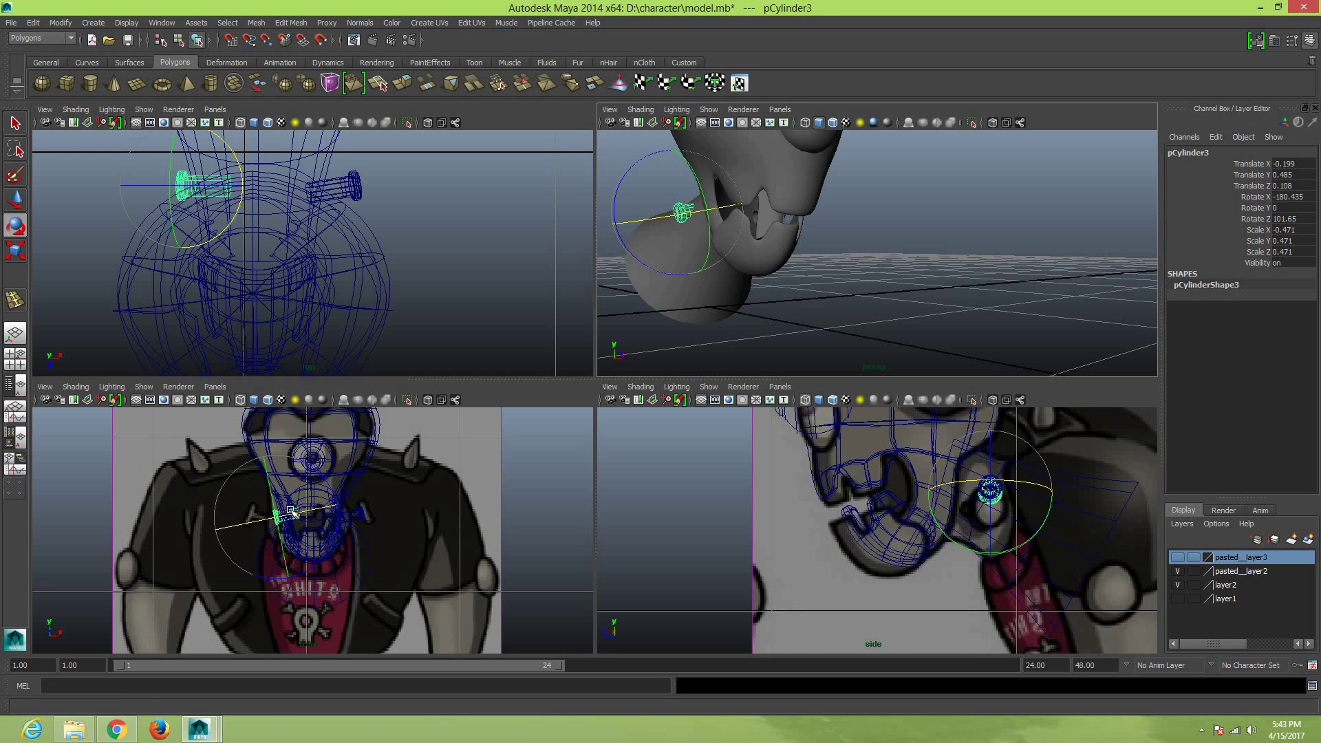
{"action": "left_click_drag", "start_coordinate": [323, 481], "coordinate": [328, 521]}
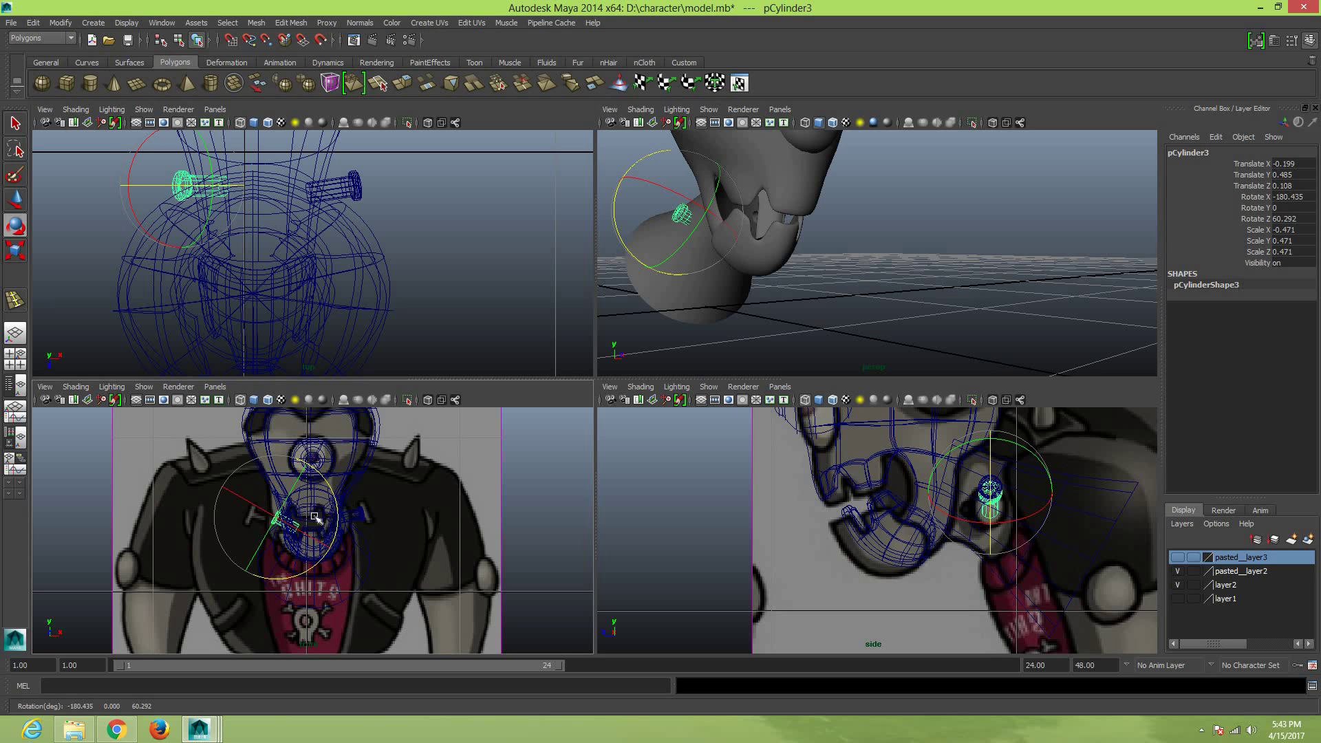
{"action": "key", "text": "w"}
{"action": "left_click_drag", "start_coordinate": [315, 516], "coordinate": [255, 517]}
{"action": "scroll", "coordinate": [254, 517], "scroll_direction": "up", "scroll_amount": 3}
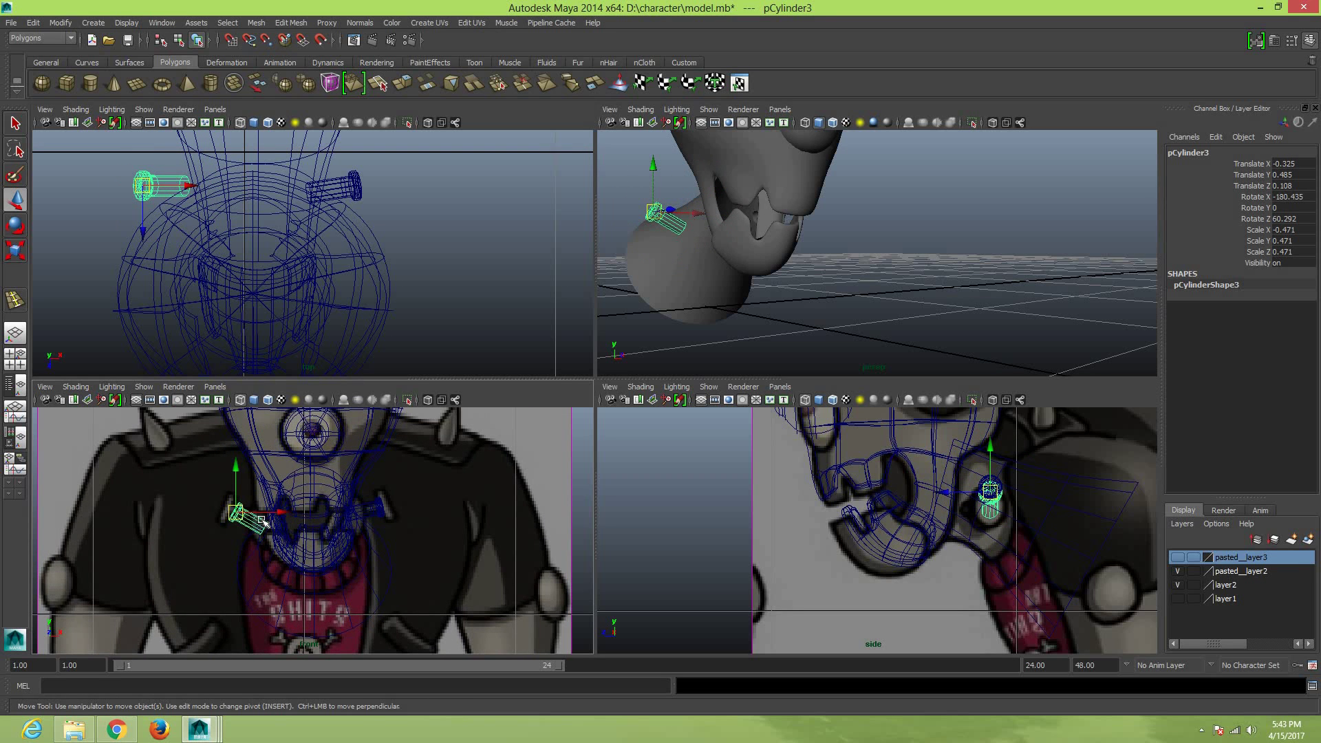
Move the copied bolt to -0.267, 0.494, 0.114 against the neck and check its fit
{"action": "left_click", "coordinate": [791, 310]}
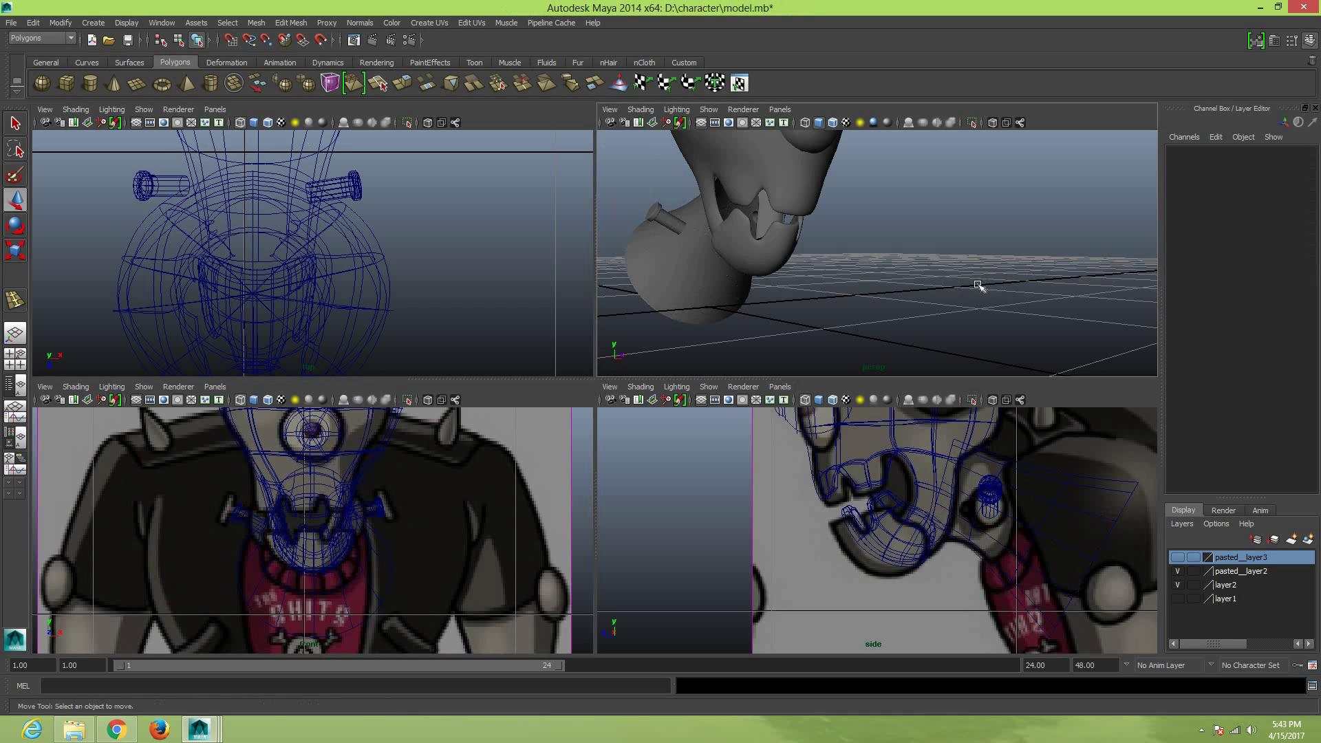
{"action": "left_click_drag", "start_coordinate": [791, 309], "coordinate": [857, 297], "text": "alt"}
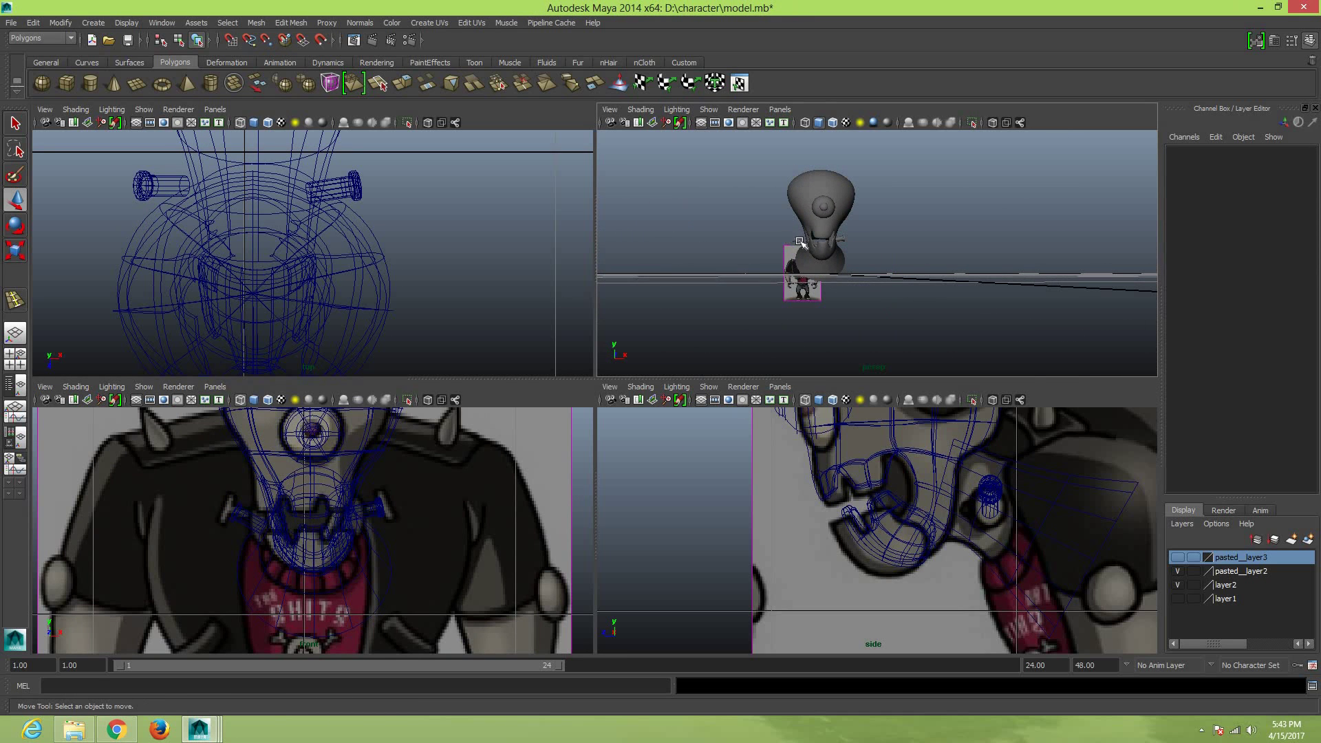
{"action": "left_click", "coordinate": [800, 243]}
{"action": "left_click_drag", "start_coordinate": [800, 241], "coordinate": [930, 263]}
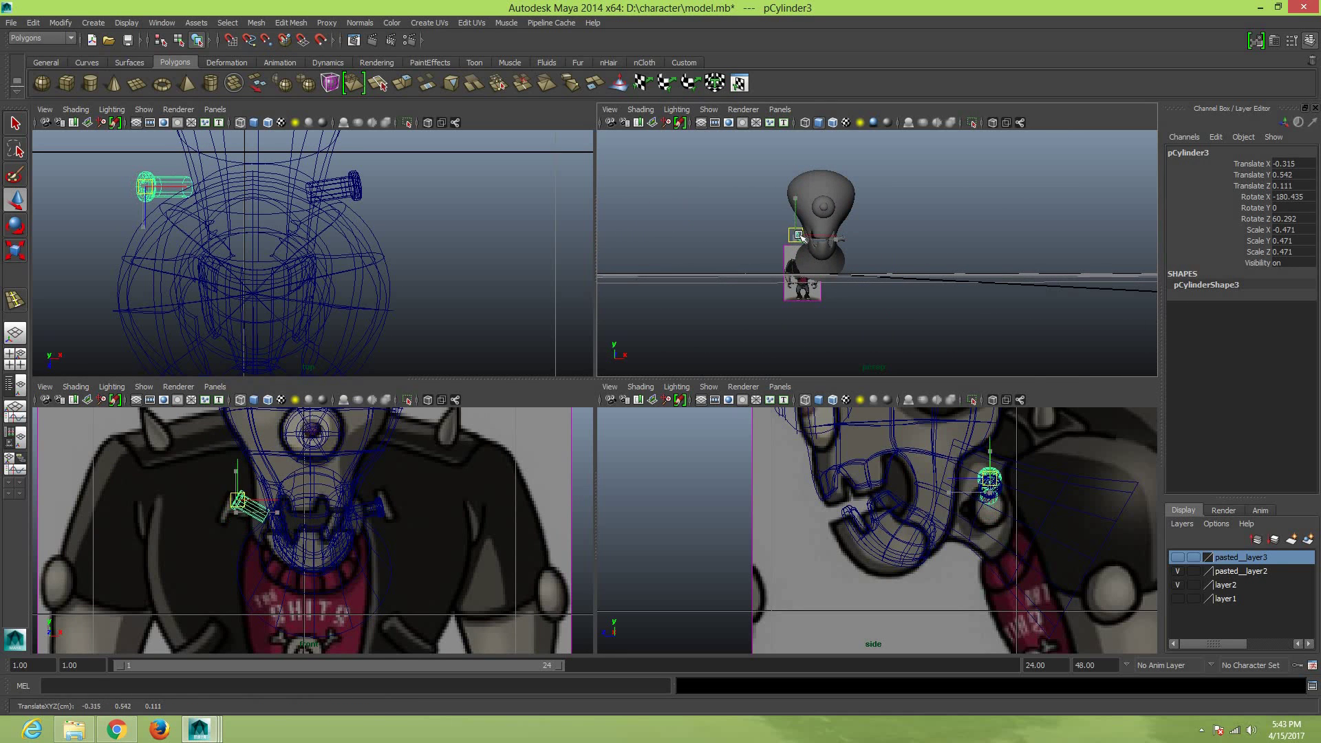
{"action": "left_click", "coordinate": [930, 263]}
{"action": "scroll", "coordinate": [930, 263], "scroll_direction": "up", "scroll_amount": 3}
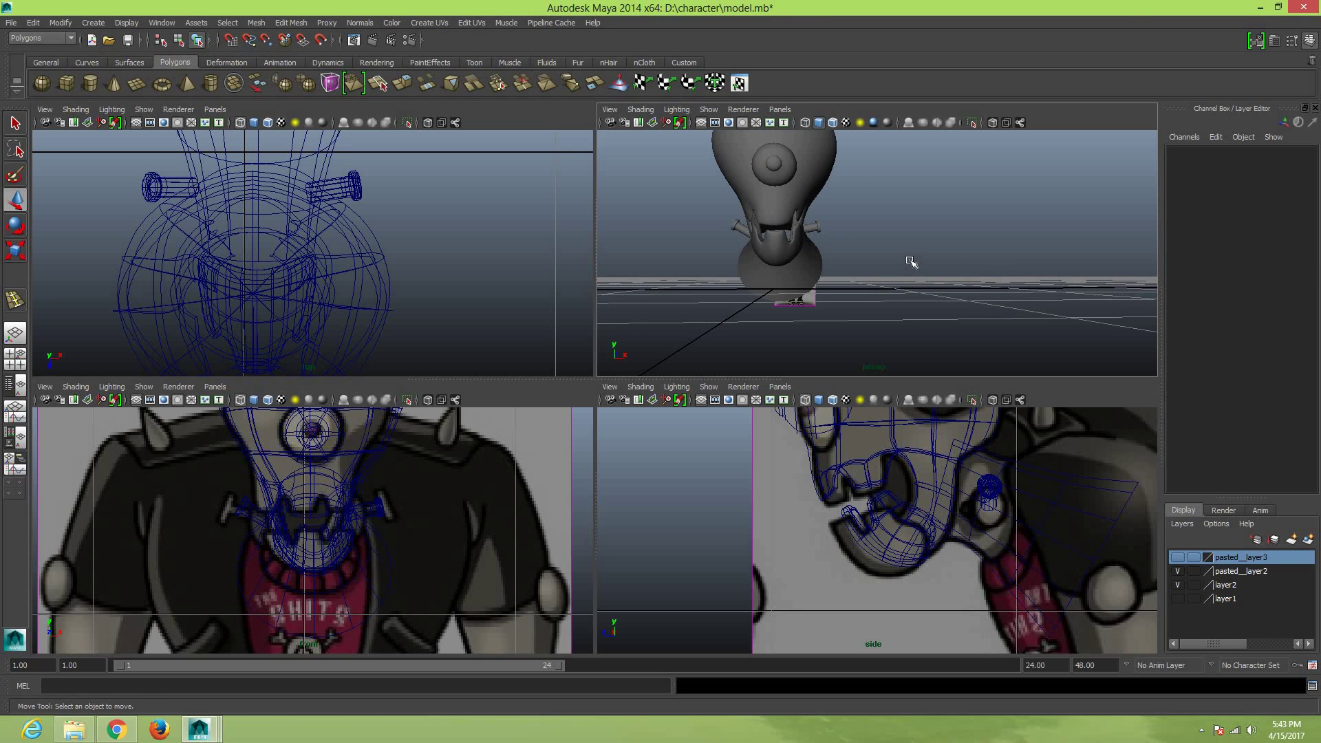
{"action": "mouse_move", "coordinate": [922, 289]}
{"action": "left_mouse_down", "text": "alt"}
{"action": "mouse_move", "coordinate": [859, 292]}
{"action": "mouse_move", "coordinate": [943, 271]}
{"action": "mouse_move", "coordinate": [938, 289]}
{"action": "mouse_move", "coordinate": [973, 307]}
{"action": "left_mouse_up", "text": "alt"}
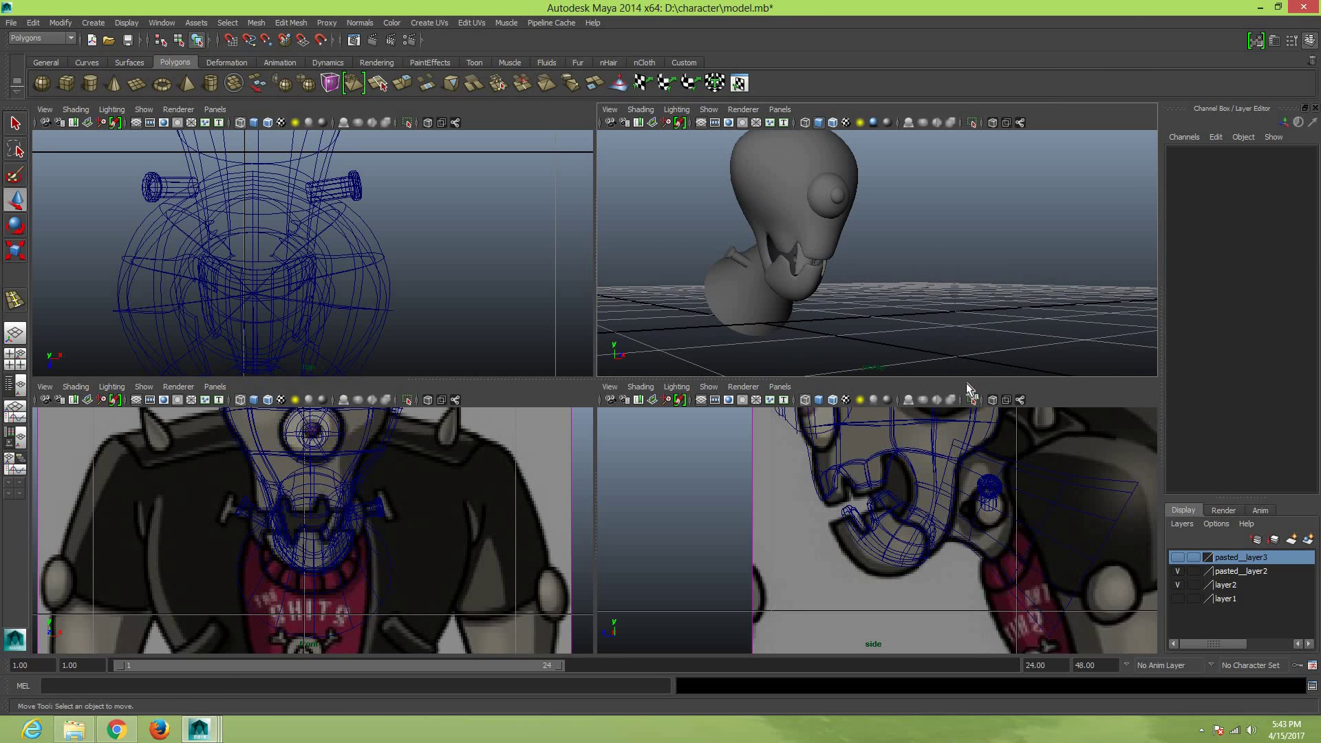
Tilt the copied bolt to 67.931° Z and deselect it to review both bolts
{"action": "left_click", "coordinate": [741, 261]}
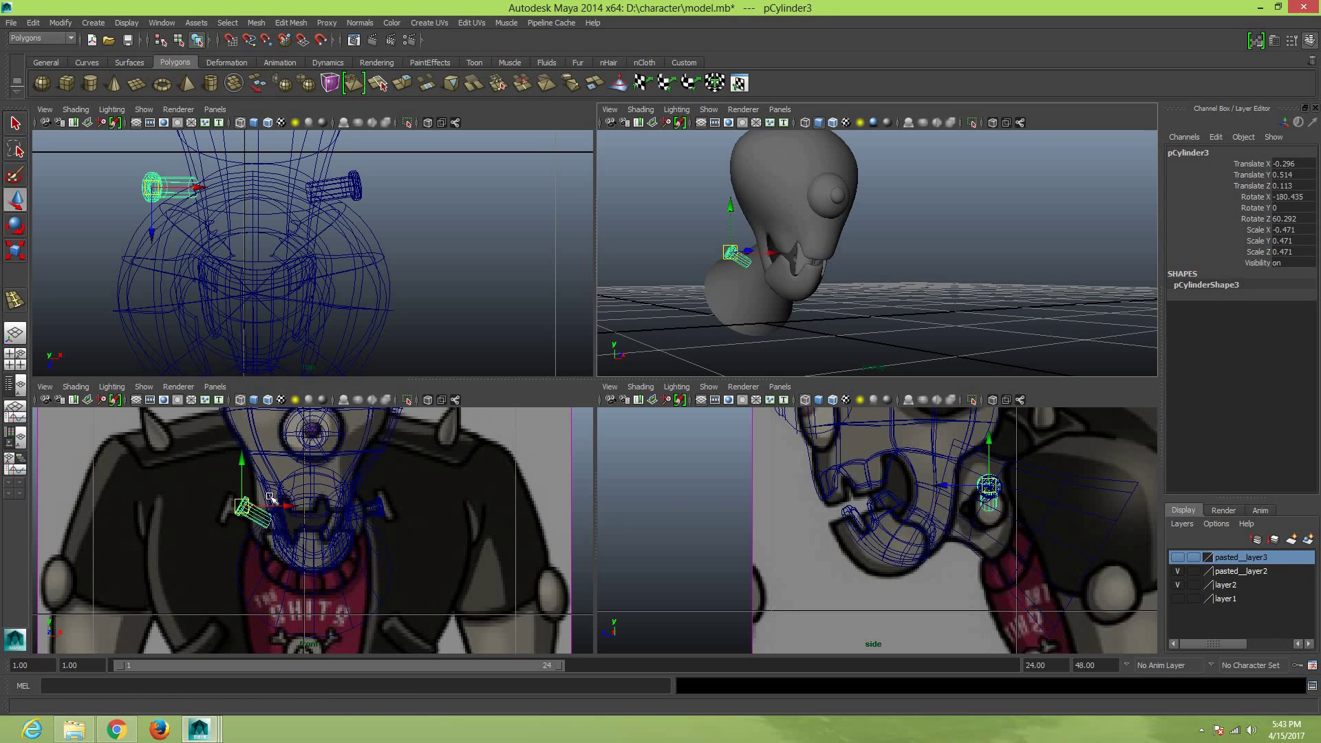
{"action": "key", "text": "e"}
{"action": "left_click_drag", "start_coordinate": [274, 558], "coordinate": [275, 556]}
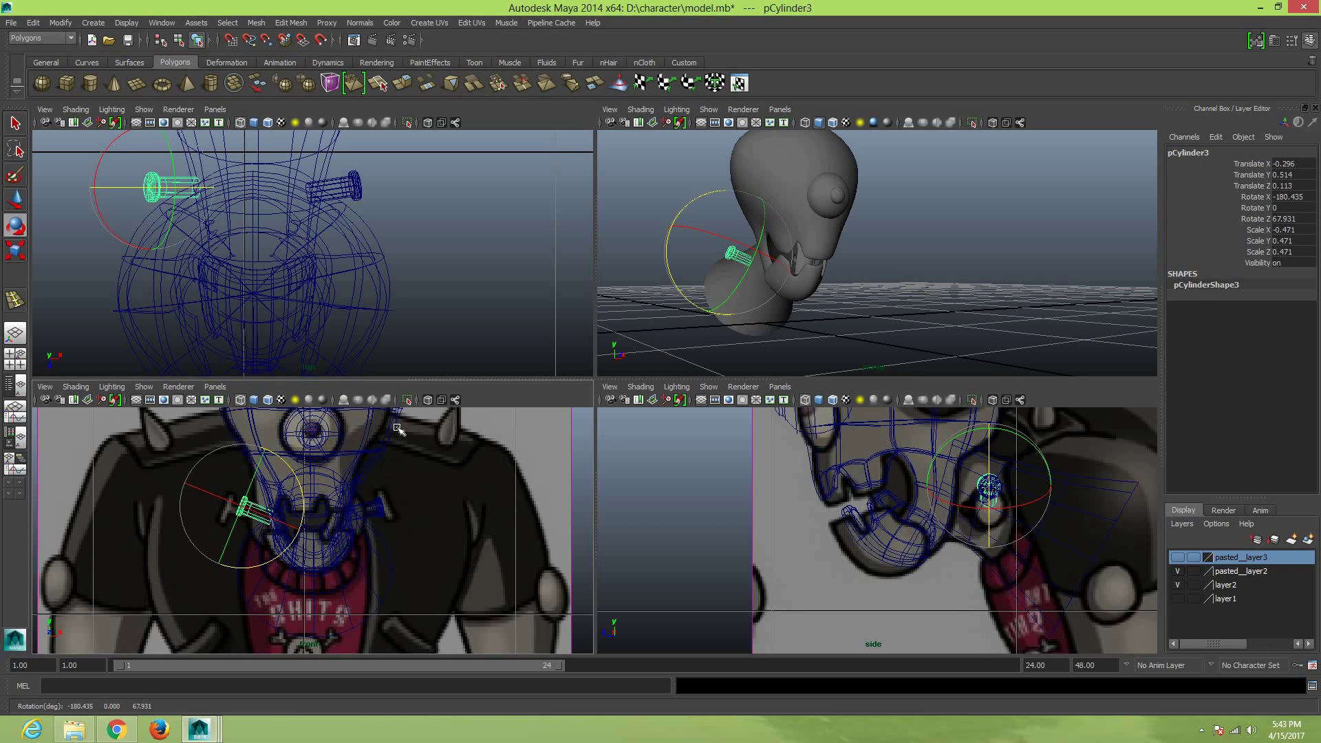
{"action": "mouse_move", "coordinate": [828, 345]}
{"action": "left_mouse_down", "text": "alt"}
{"action": "mouse_move", "coordinate": [905, 339]}
{"action": "mouse_move", "coordinate": [876, 325]}
{"action": "left_mouse_up", "text": "alt"}
{"action": "key", "text": "w"}
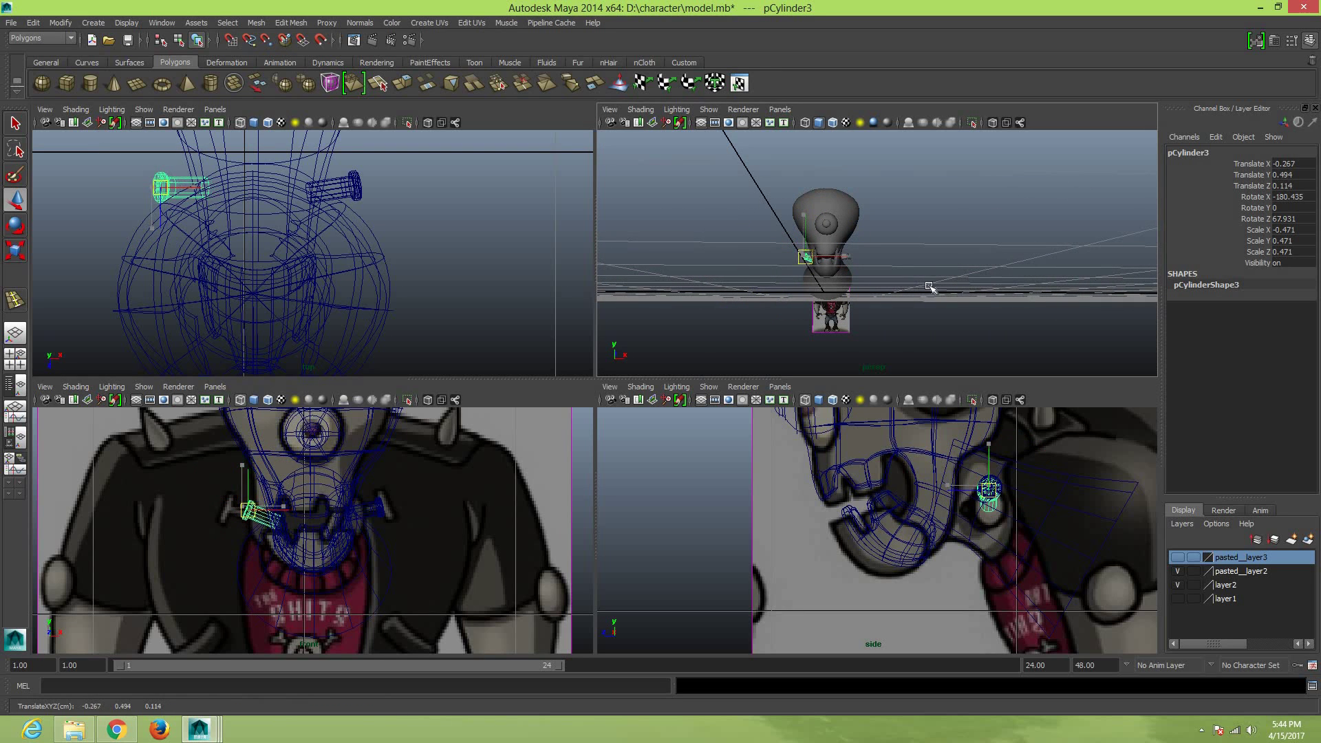
{"action": "left_click", "coordinate": [923, 289]}
{"action": "left_click_drag", "start_coordinate": [923, 290], "coordinate": [921, 295], "text": "alt"}
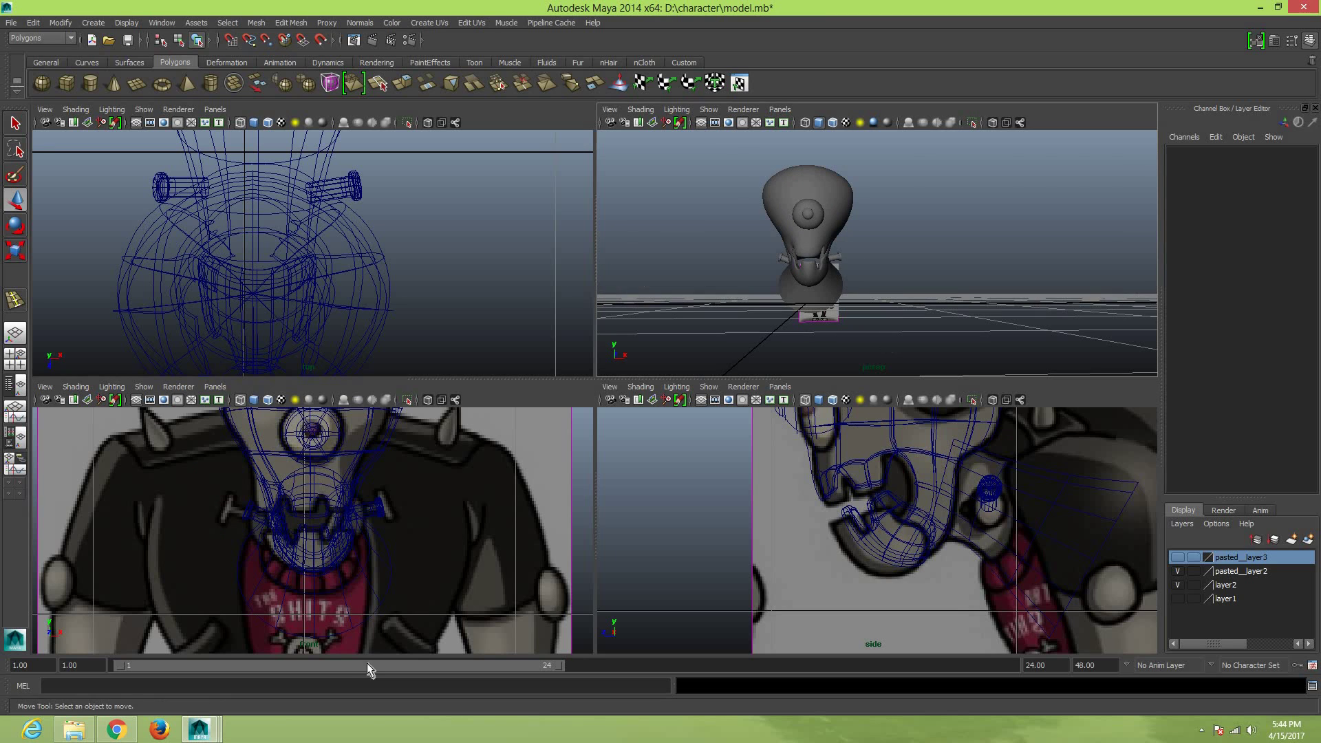
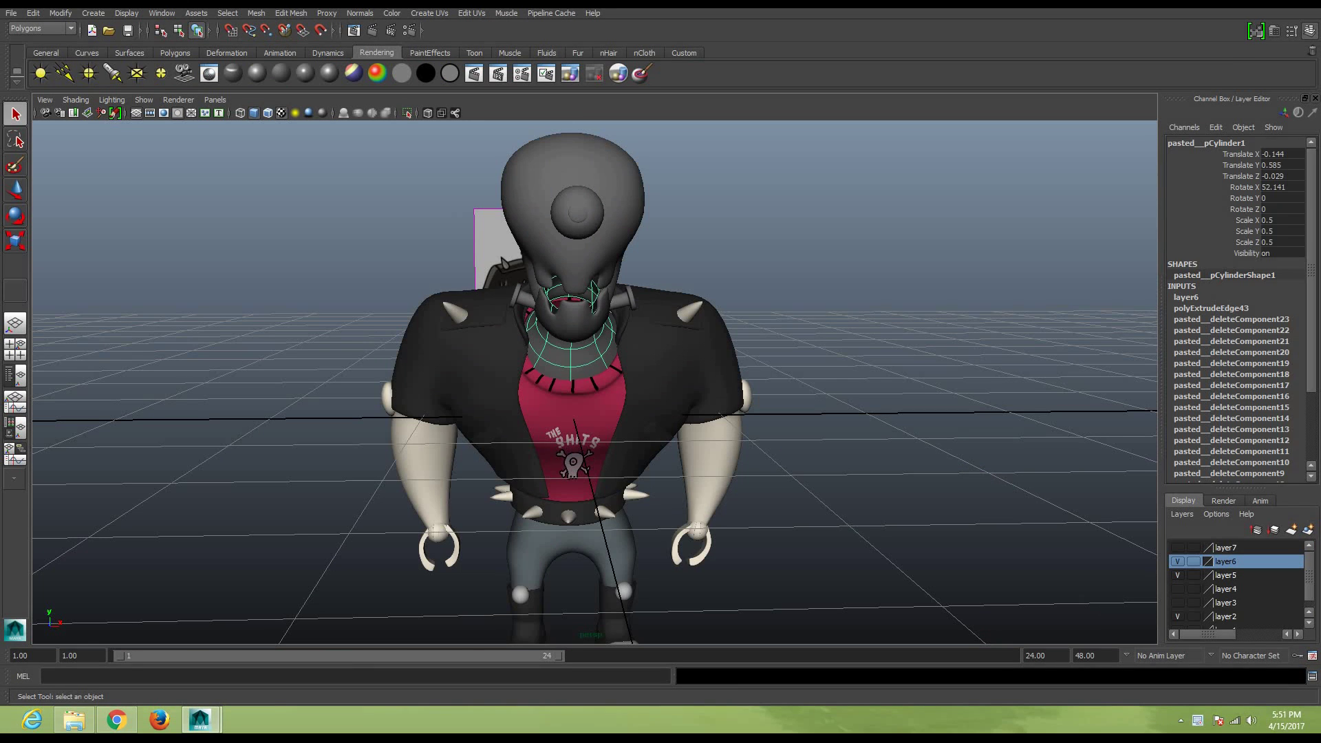
Assign the existing mia_material1 to both neck straps, the jaw and the head
{"action": "left_click", "coordinate": [525, 303], "text": "shift"}
{"action": "left_click", "coordinate": [617, 311], "text": "shift"}
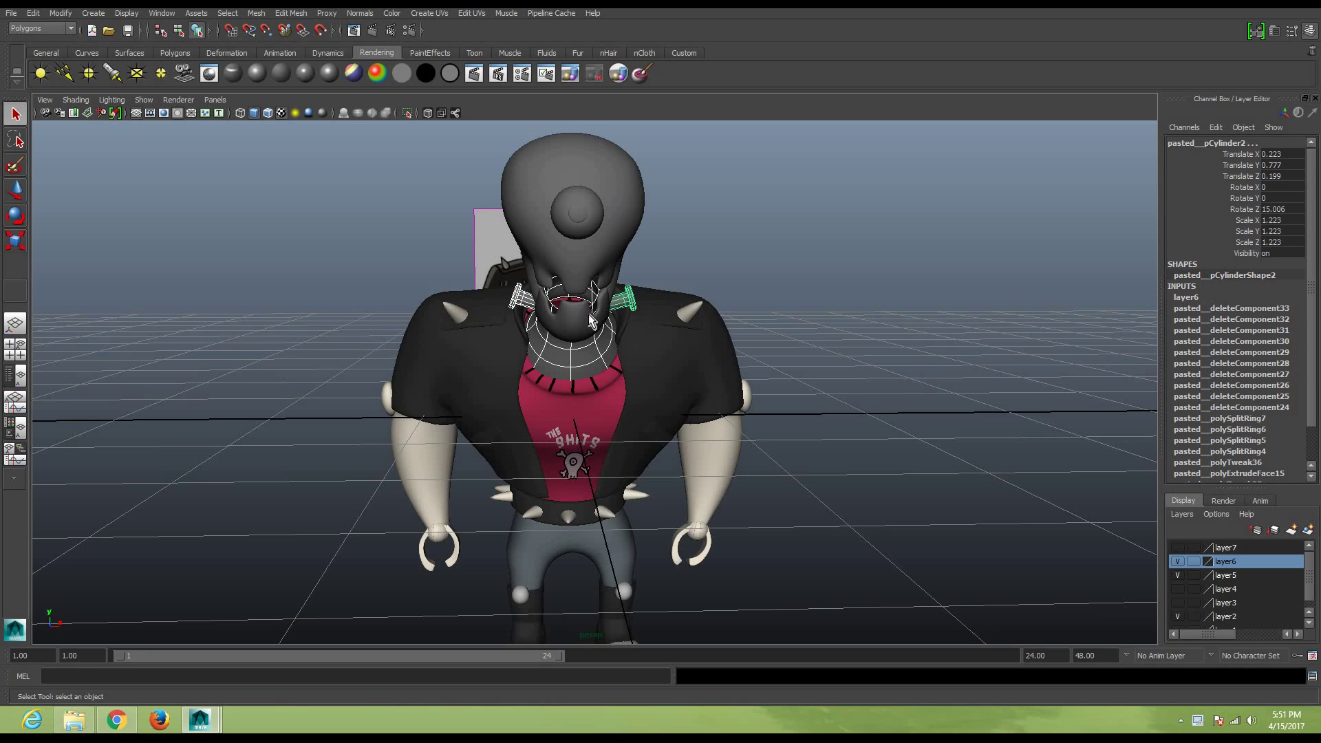
{"action": "left_click", "coordinate": [571, 289], "text": "shift"}
{"action": "left_click", "coordinate": [572, 249], "text": "shift"}
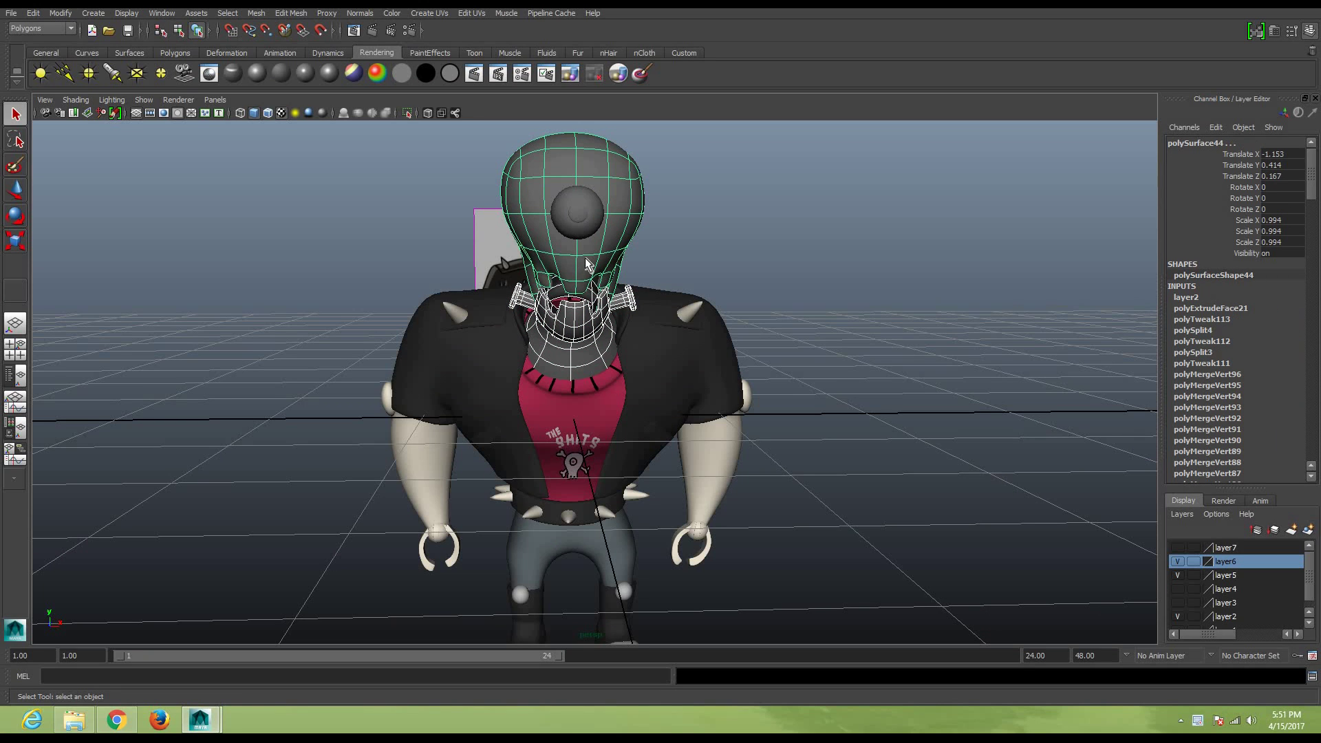
{"action": "right_click_drag", "start_coordinate": [586, 262], "coordinate": [633, 562]}
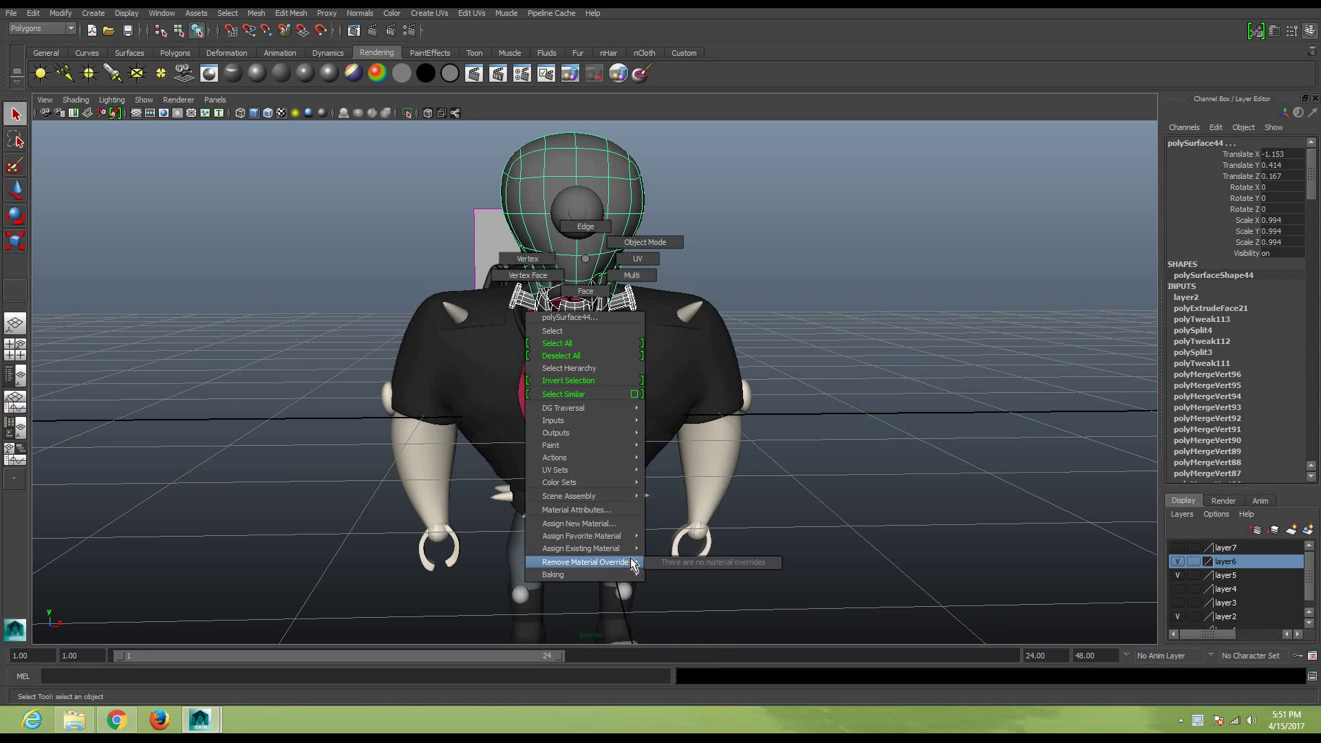
{"action": "mouse_move", "coordinate": [580, 547]}
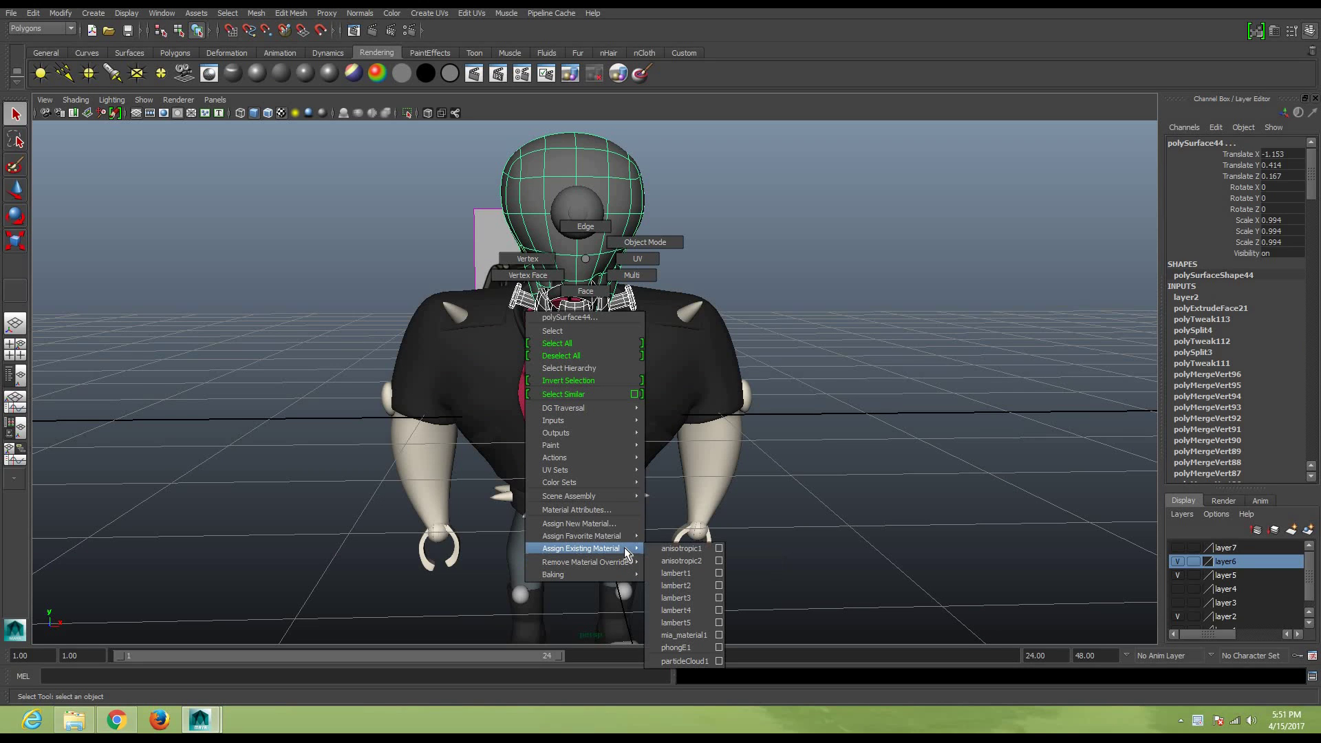
{"action": "left_click", "coordinate": [688, 634]}
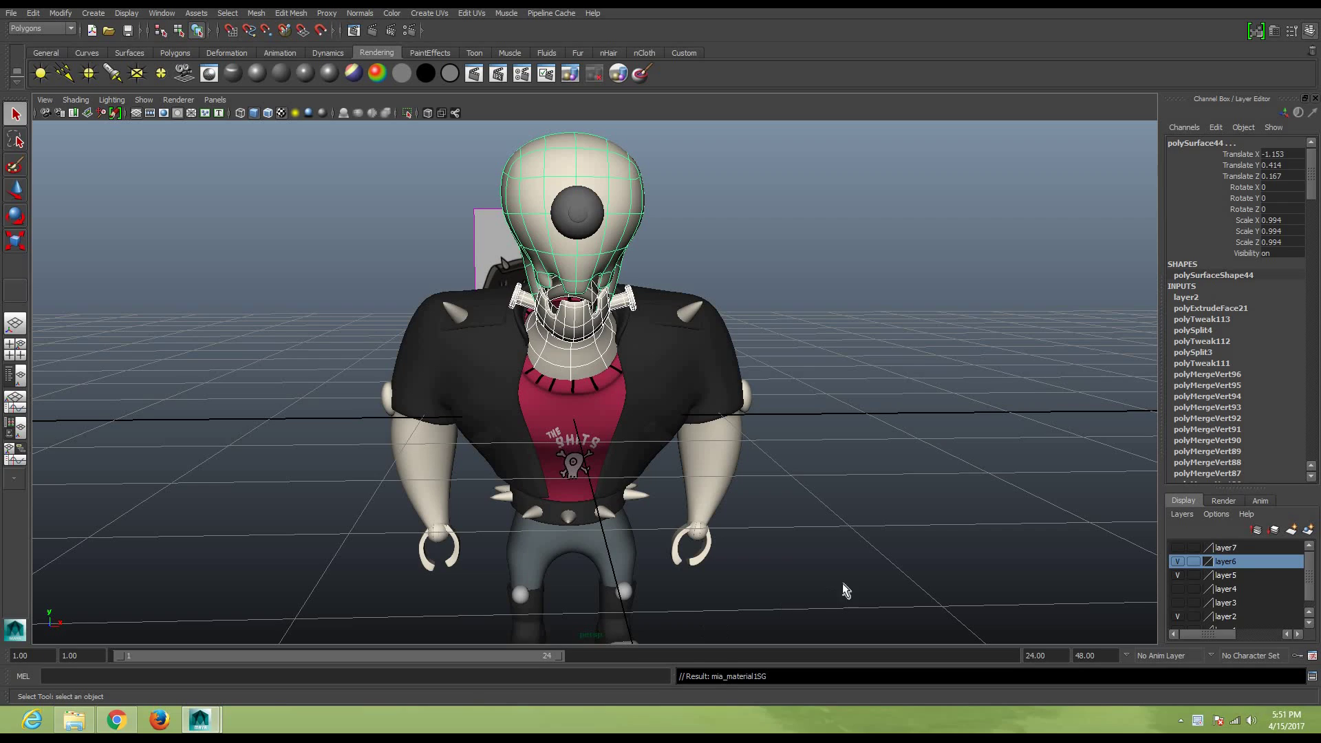
Clear the selection, reframe the character from the side, and select the eye sphere
{"action": "left_click", "coordinate": [874, 551]}
{"action": "left_click_drag", "start_coordinate": [884, 529], "coordinate": [817, 515], "text": "alt"}
{"action": "key", "text": "super"}
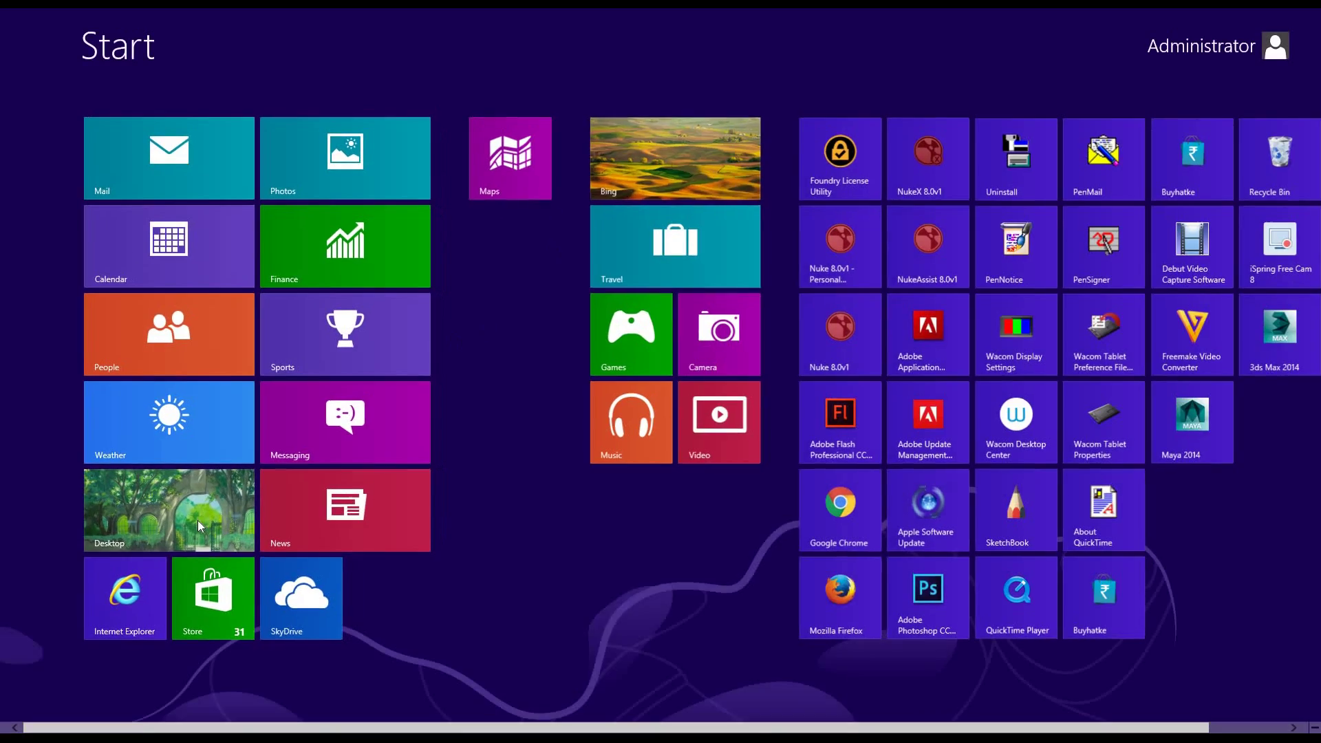
{"action": "left_click", "coordinate": [200, 526]}
{"action": "scroll", "coordinate": [584, 233], "scroll_direction": "up", "scroll_amount": 3}
{"action": "left_click", "coordinate": [550, 206]}
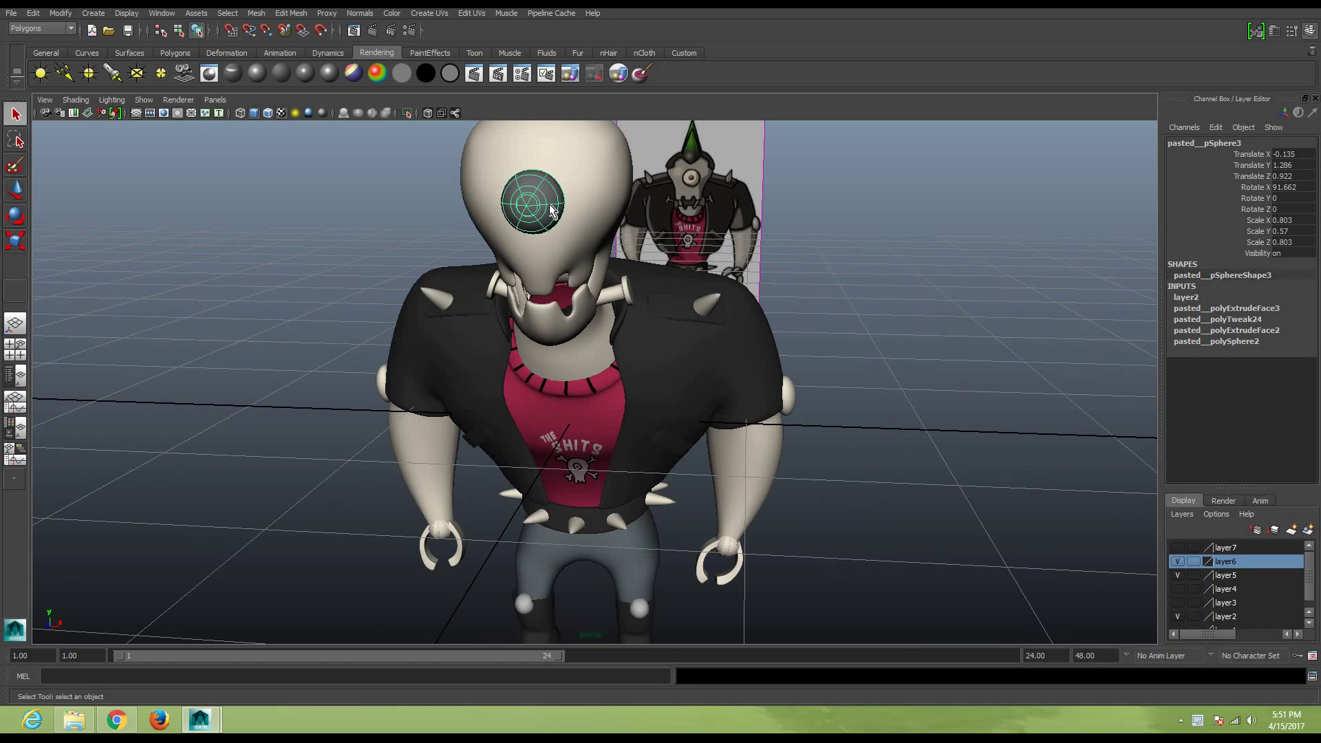
Give the eye sphere a new Lambert material, lambert6, with its colour set to pure white
{"action": "left_click", "coordinate": [281, 74]}
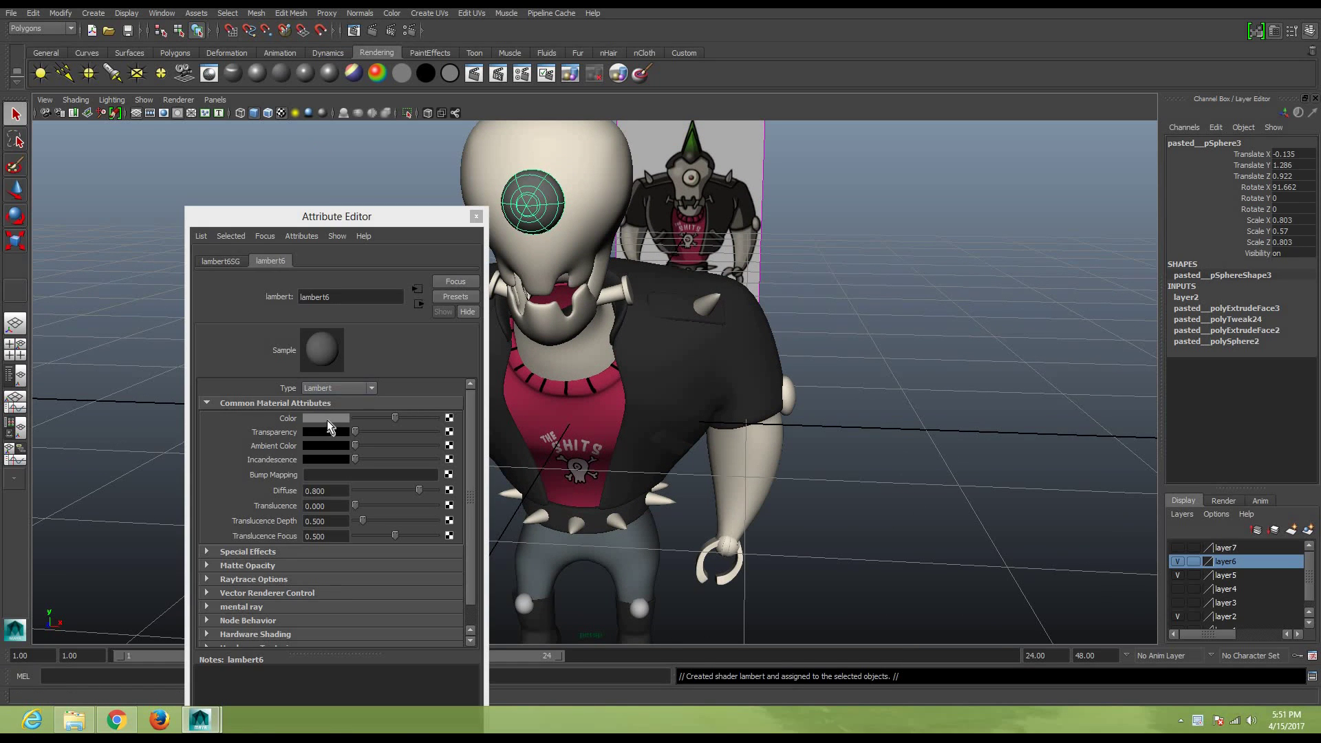
{"action": "left_click", "coordinate": [327, 418]}
{"action": "left_click_drag", "start_coordinate": [364, 475], "coordinate": [367, 476]}
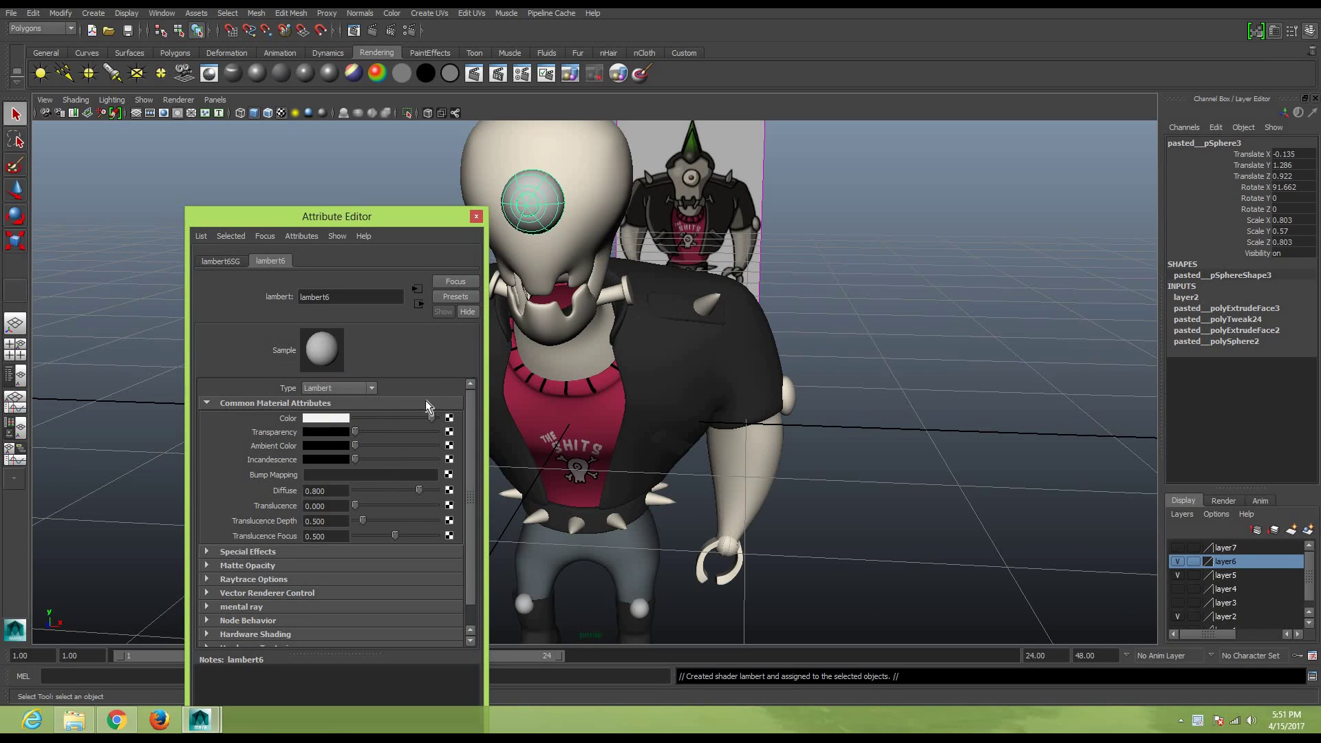
{"action": "left_click", "coordinate": [331, 419]}
{"action": "left_click_drag", "start_coordinate": [379, 475], "coordinate": [388, 469]}
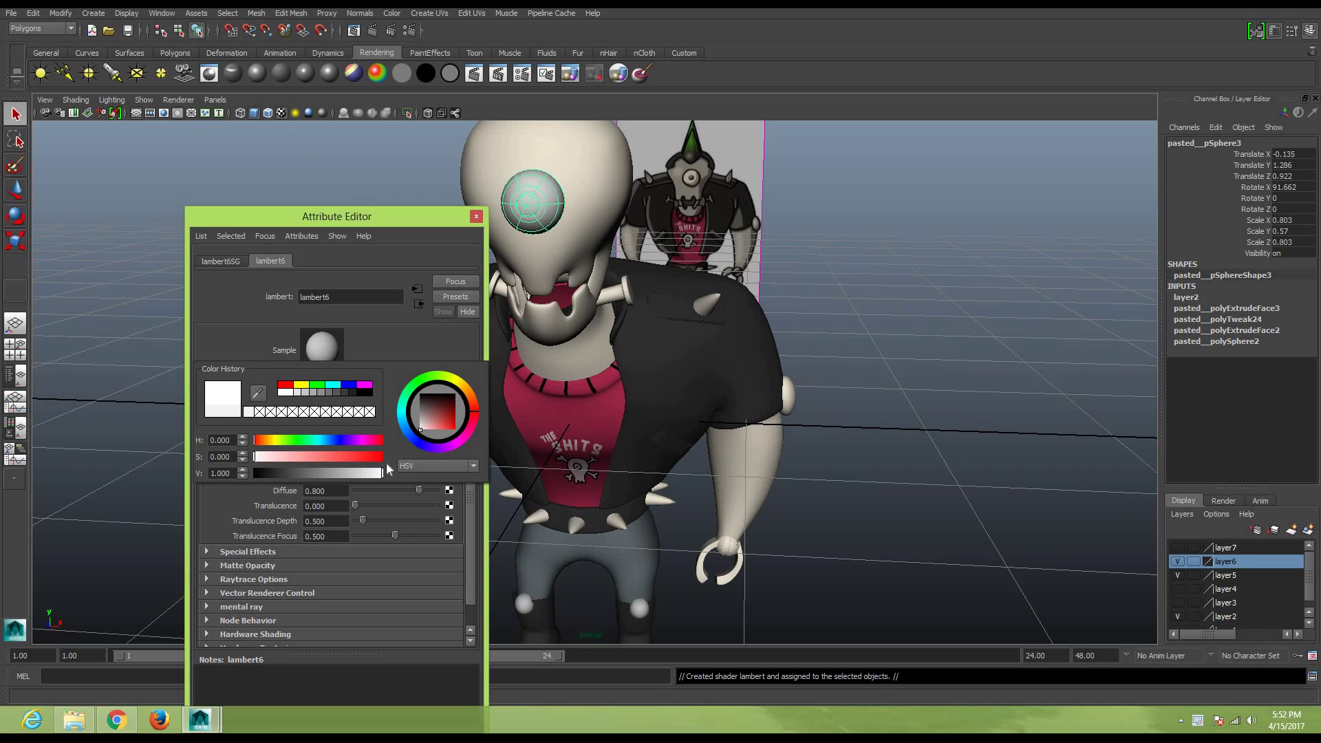
{"action": "left_click", "coordinate": [932, 315]}
{"action": "scroll", "coordinate": [538, 205], "scroll_direction": "up", "scroll_amount": 3}
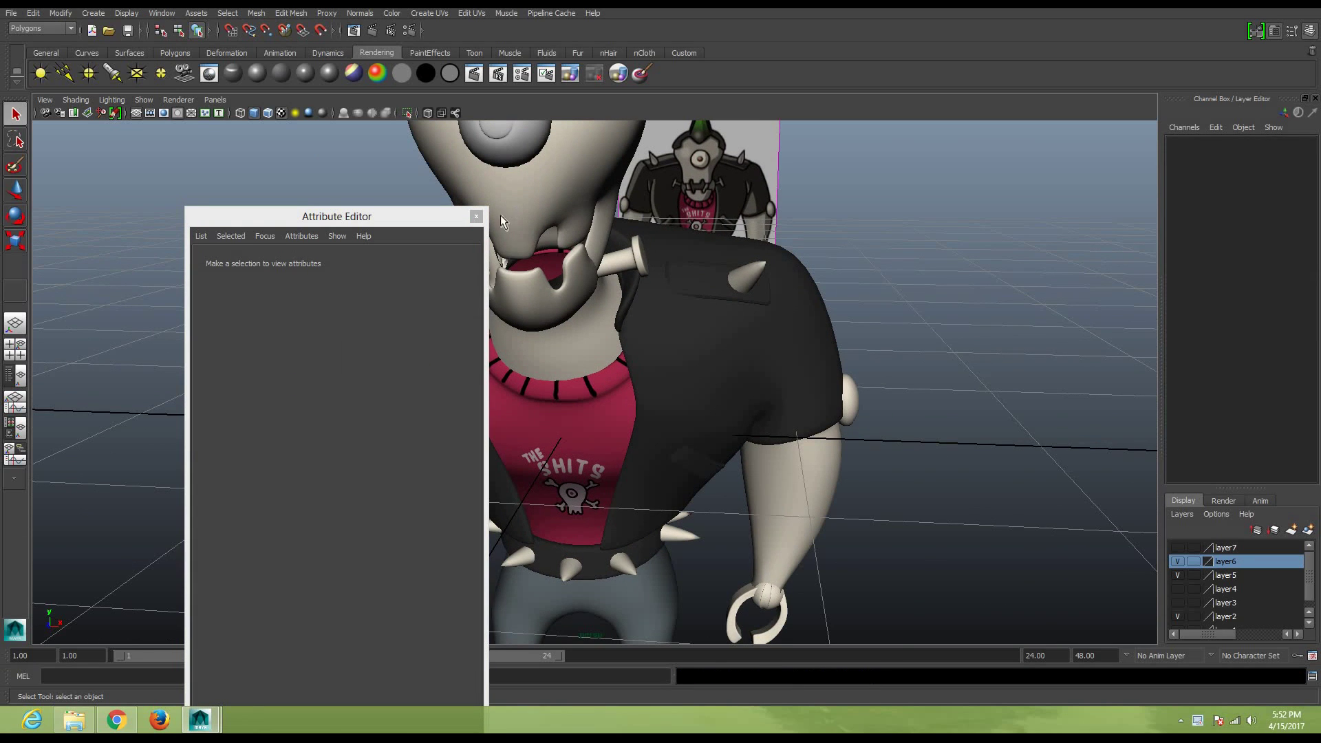
Switch the eye to face mode and select the pupil faces at its centre
{"action": "left_click", "coordinate": [475, 218]}
{"action": "mouse_move", "coordinate": [880, 255]}
{"action": "left_mouse_down", "text": "alt"}
{"action": "mouse_move", "coordinate": [928, 369]}
{"action": "mouse_move", "coordinate": [555, 296]}
{"action": "left_mouse_up", "text": "alt"}
{"action": "right_click_drag", "start_coordinate": [553, 290], "coordinate": [552, 316]}
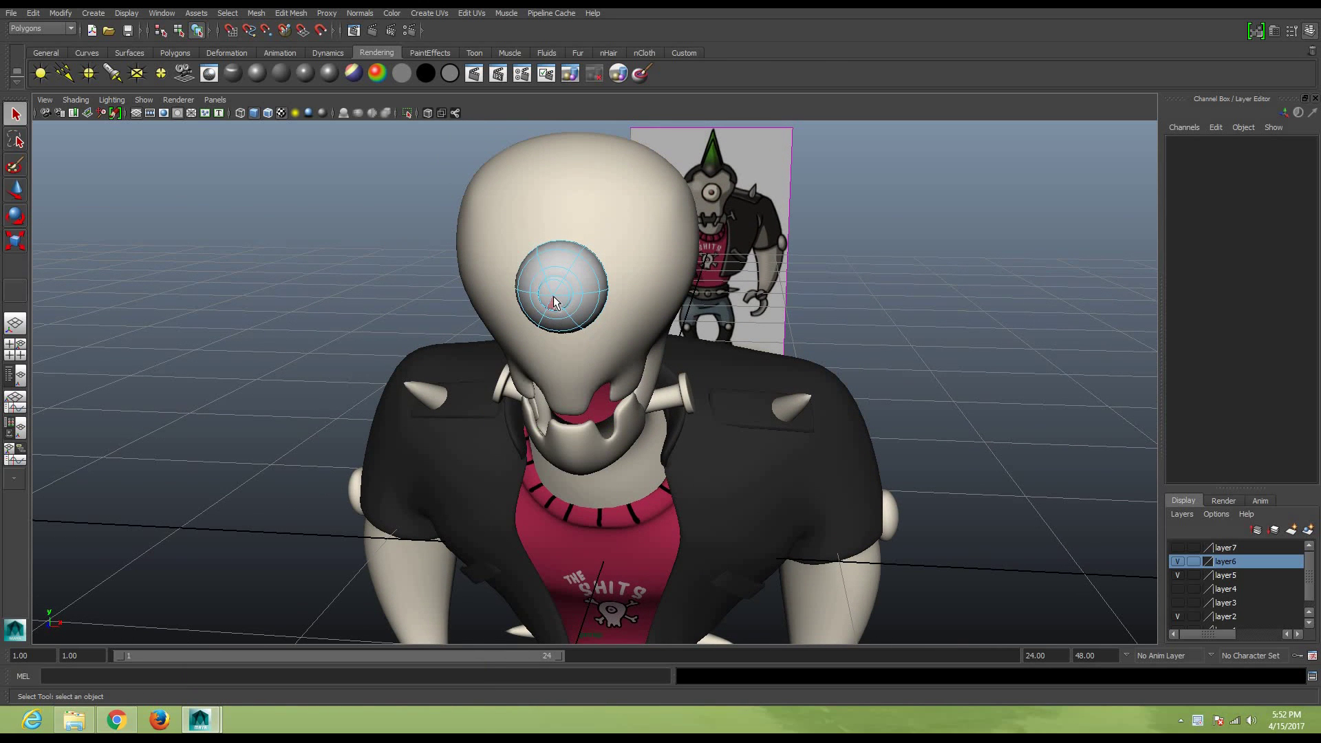
{"action": "scroll", "coordinate": [547, 275], "scroll_direction": "up", "scroll_amount": 2}
{"action": "scroll", "coordinate": [534, 241], "scroll_direction": "up", "scroll_amount": 2}
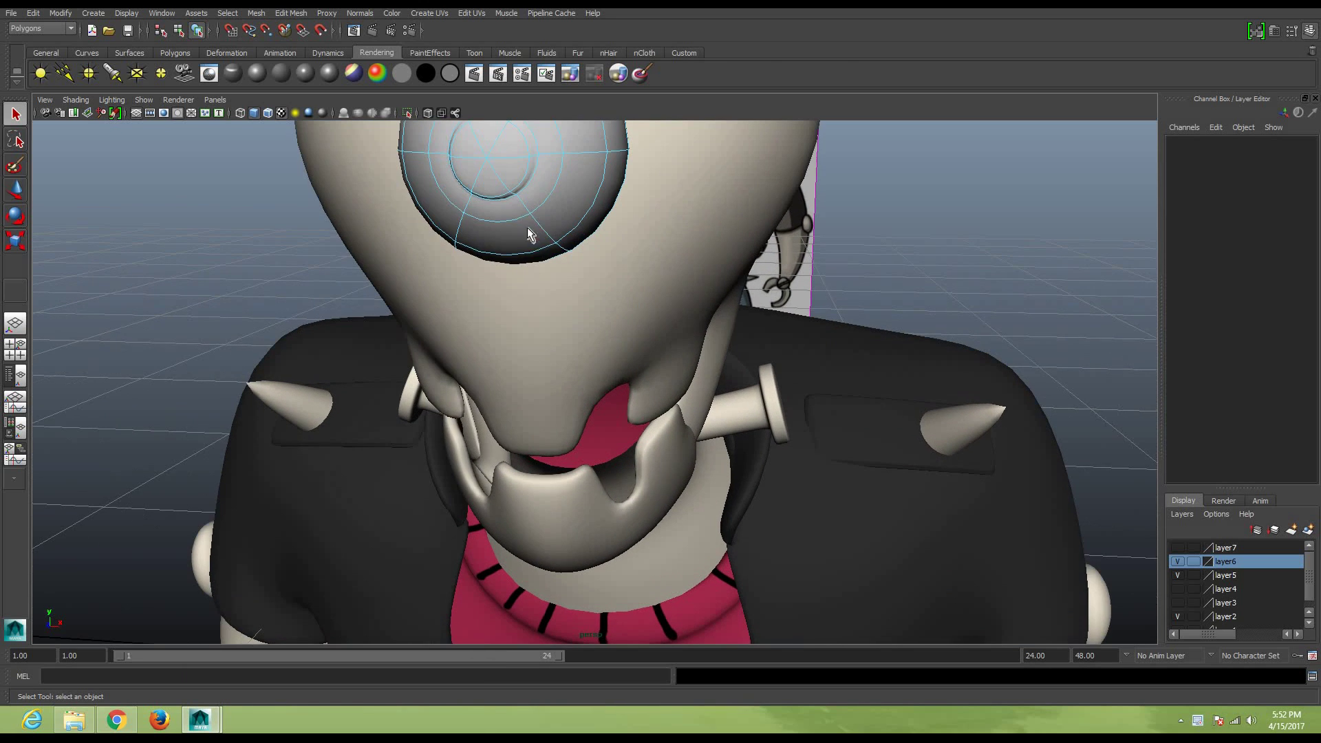
{"action": "left_click", "coordinate": [523, 187]}
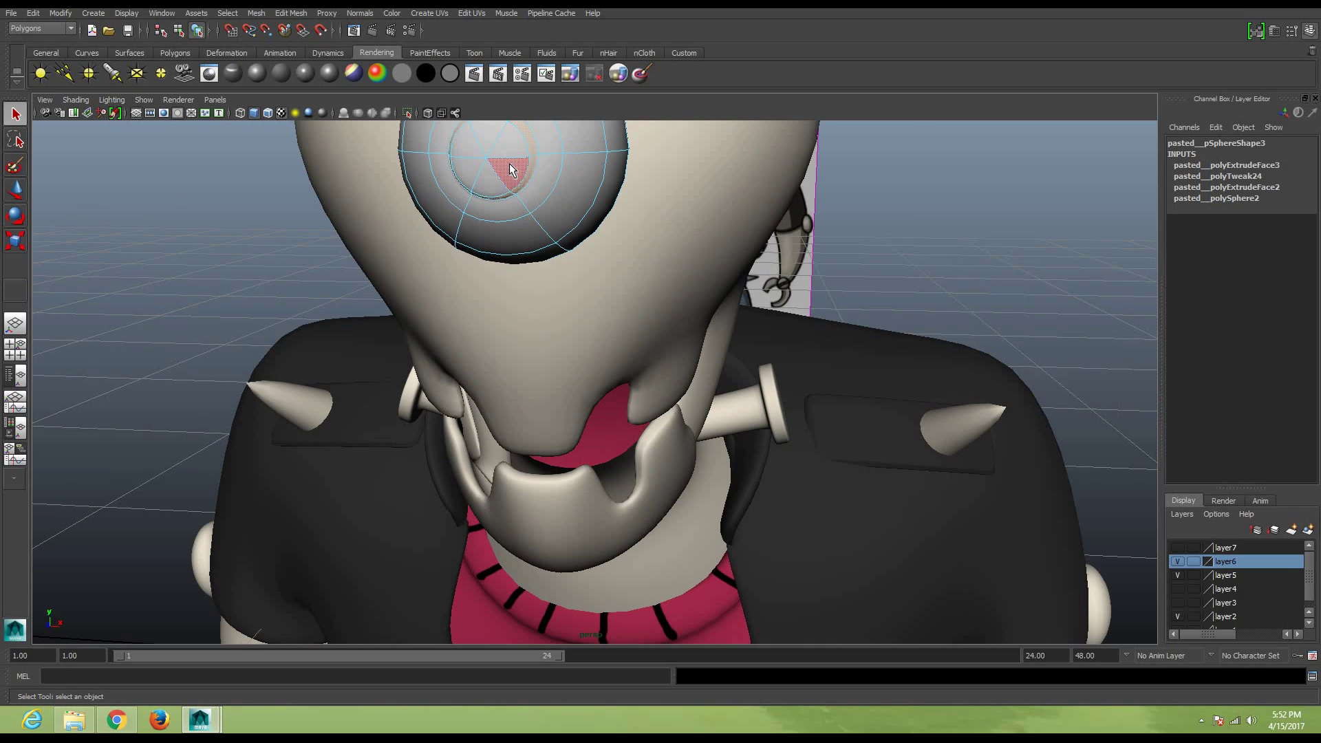
{"action": "scroll", "coordinate": [514, 172], "scroll_direction": "down", "scroll_amount": 1}
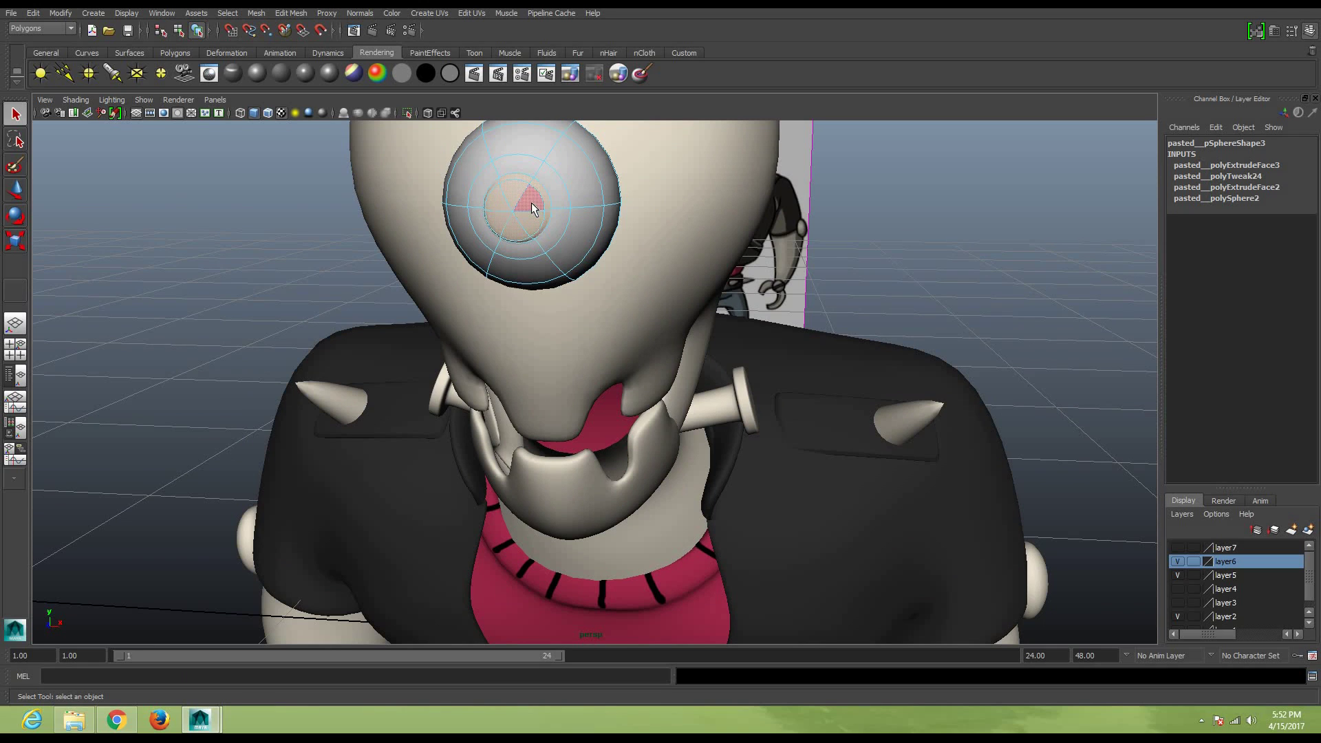
{"action": "left_click", "coordinate": [531, 208]}
Give the pupil faces a new lambert7 material, partly transparent and dark red
{"action": "left_click", "coordinate": [281, 73]}
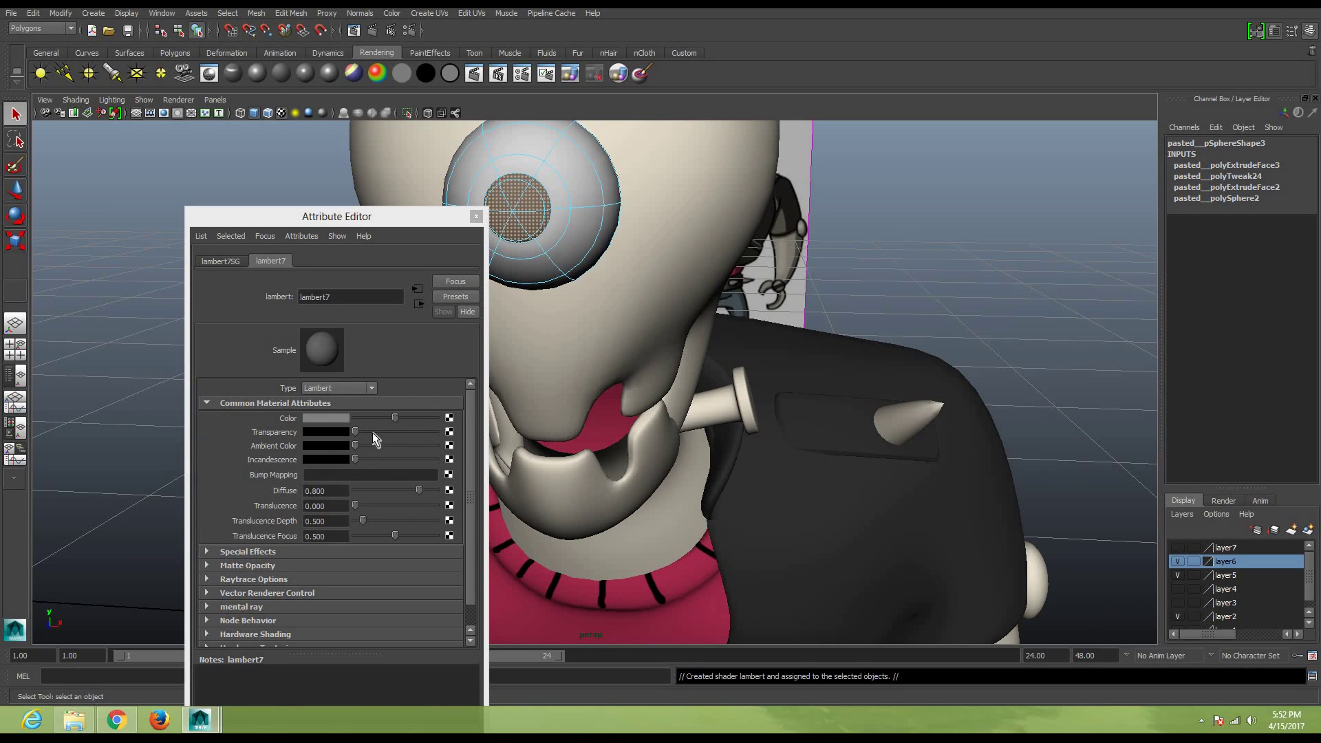
{"action": "mouse_move", "coordinate": [358, 430]}
{"action": "left_mouse_down"}
{"action": "mouse_move", "coordinate": [413, 435]}
{"action": "mouse_move", "coordinate": [402, 435]}
{"action": "left_mouse_up"}
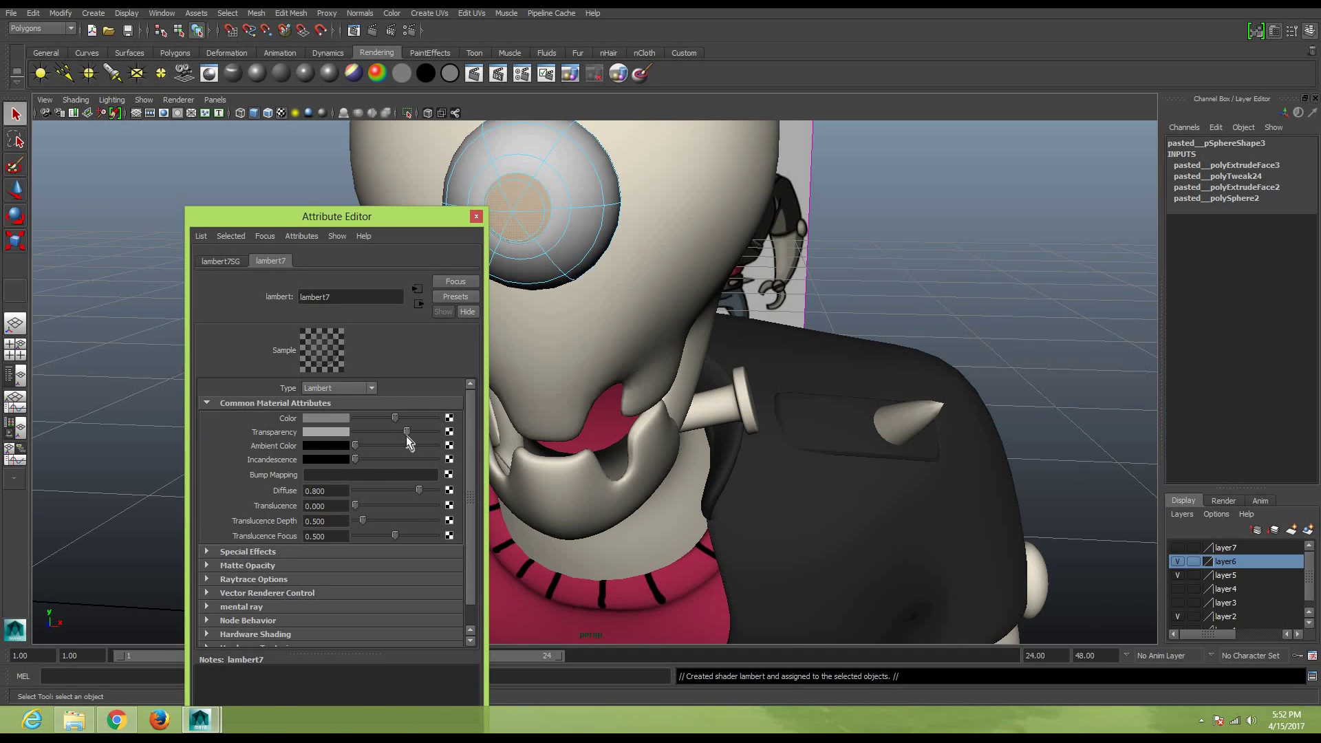
{"action": "left_click", "coordinate": [337, 421]}
{"action": "left_click", "coordinate": [373, 456]}
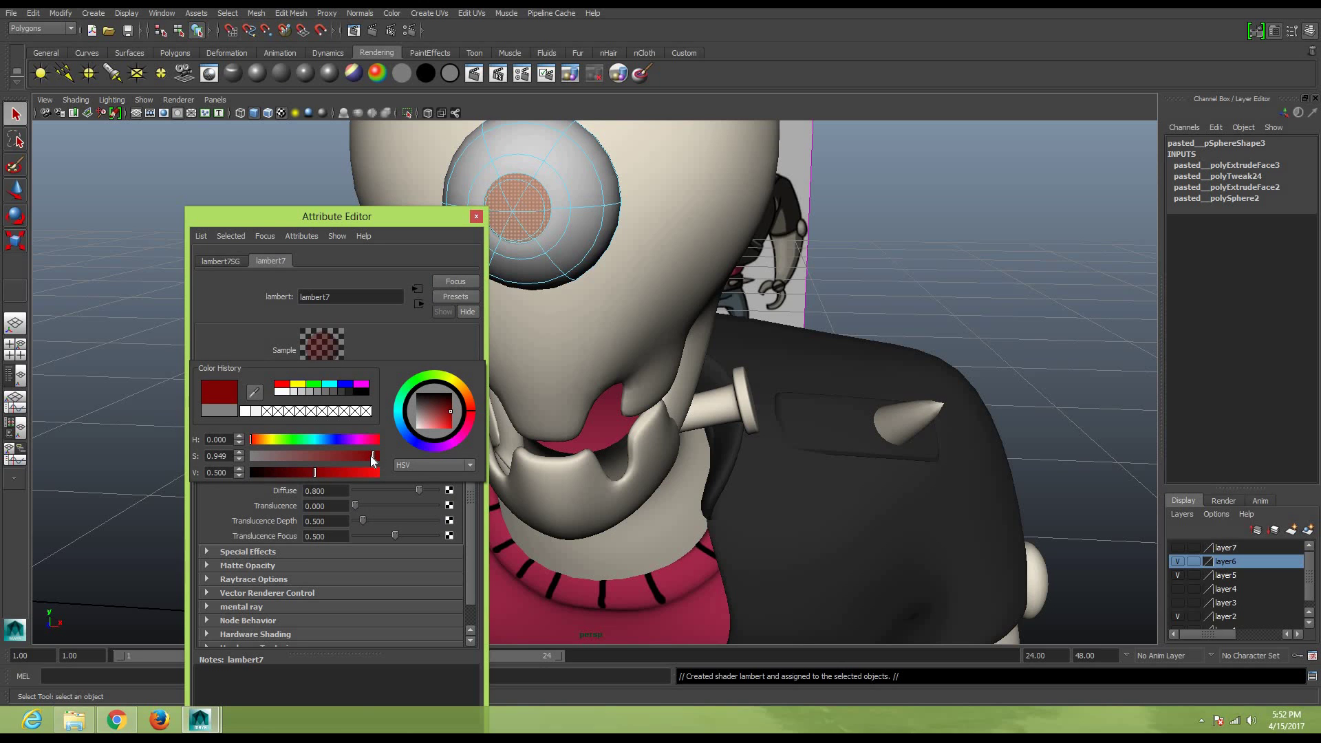
{"action": "scroll", "coordinate": [839, 328], "scroll_direction": "down", "scroll_amount": 5}
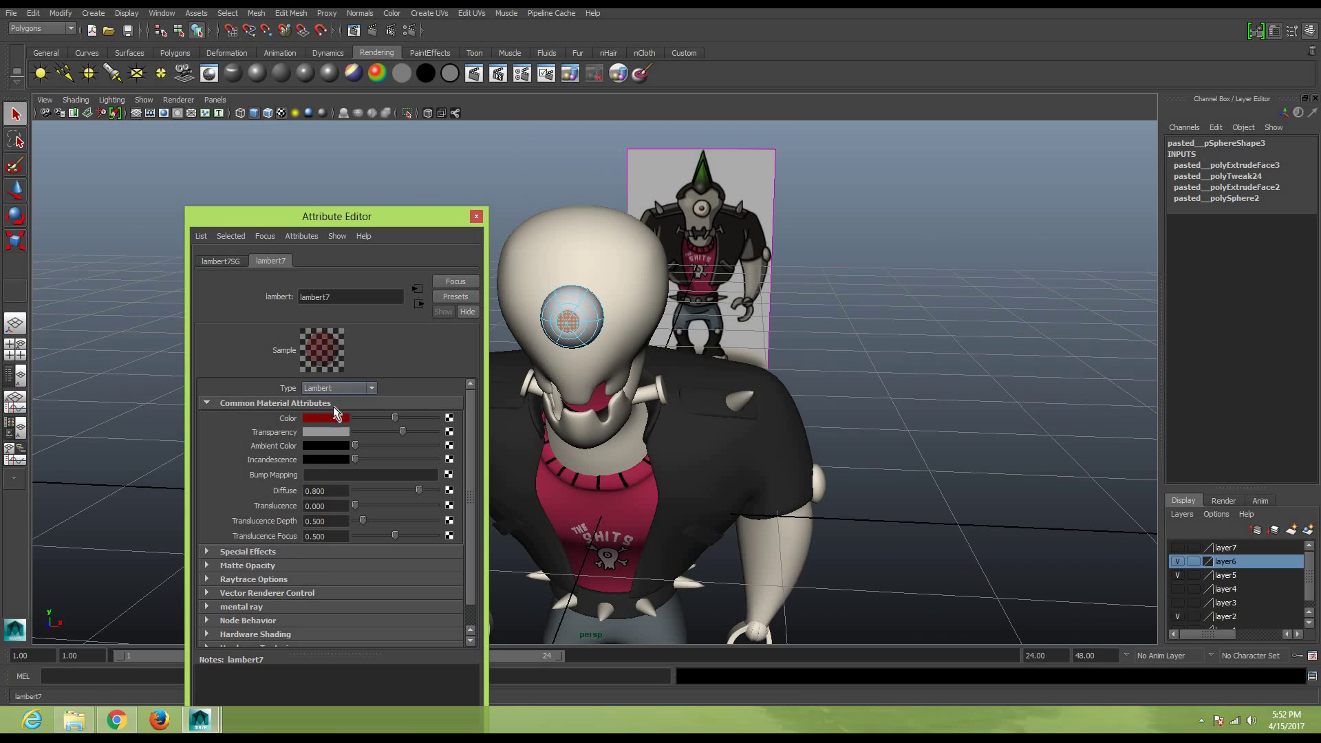
{"action": "left_click", "coordinate": [328, 419]}
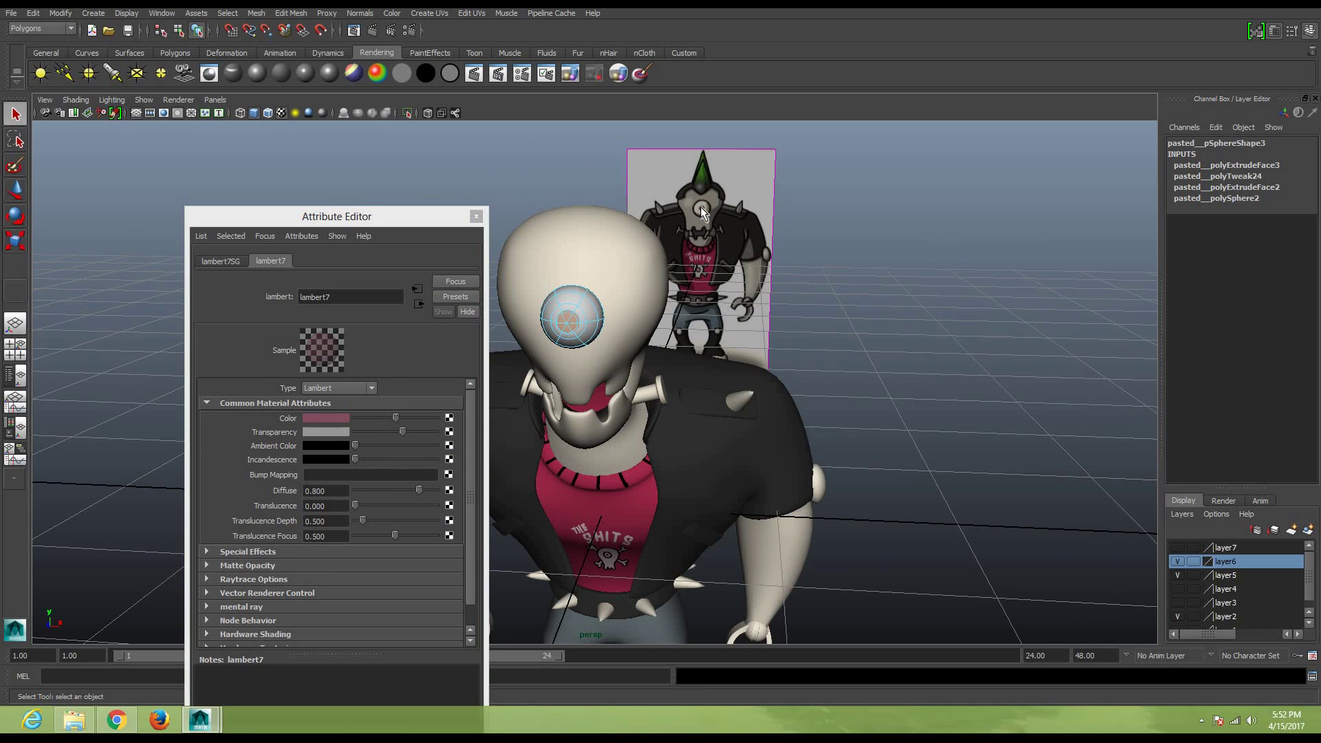
{"action": "left_click", "coordinate": [476, 216]}
{"action": "left_click", "coordinate": [989, 357]}
Zoom and orbit around the head to inspect the eye and pupil shading
{"action": "scroll", "coordinate": [980, 355], "scroll_direction": "up", "scroll_amount": 2}
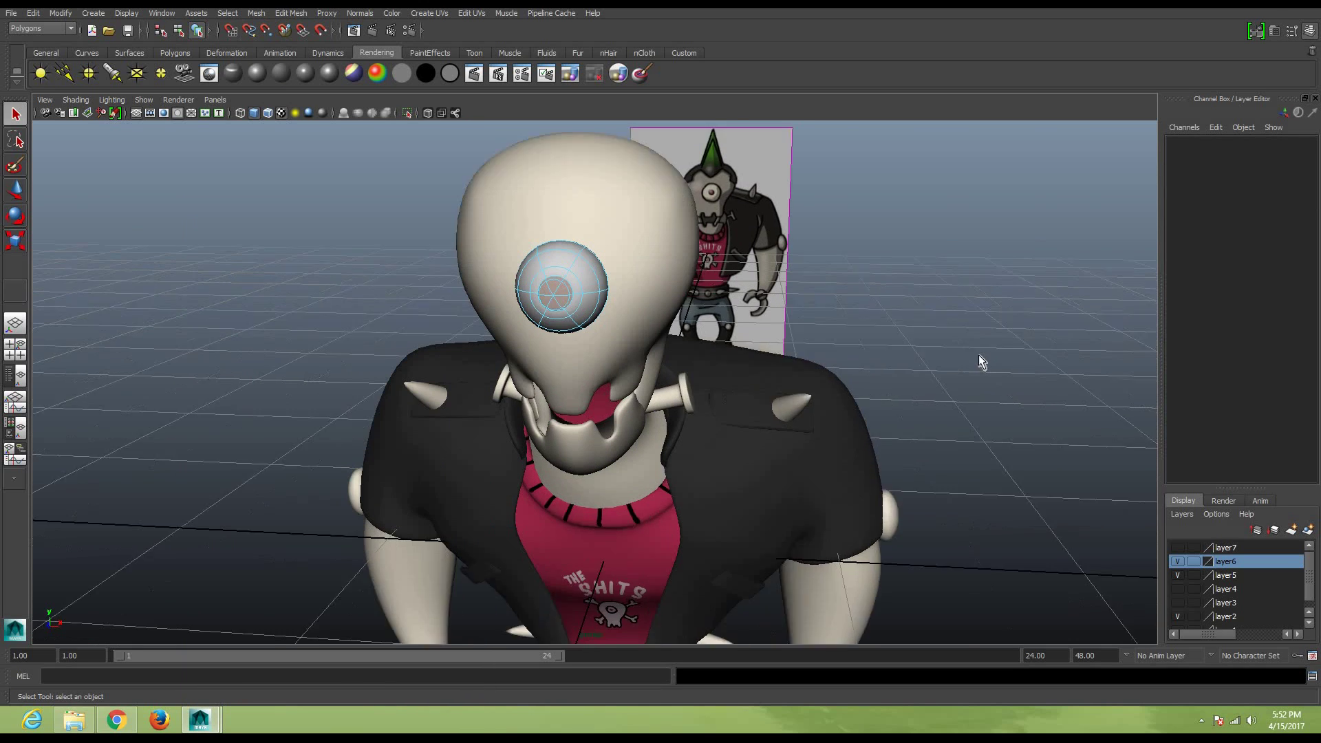
{"action": "scroll", "coordinate": [978, 354], "scroll_direction": "up", "scroll_amount": 3}
{"action": "right_click", "coordinate": [610, 258]}
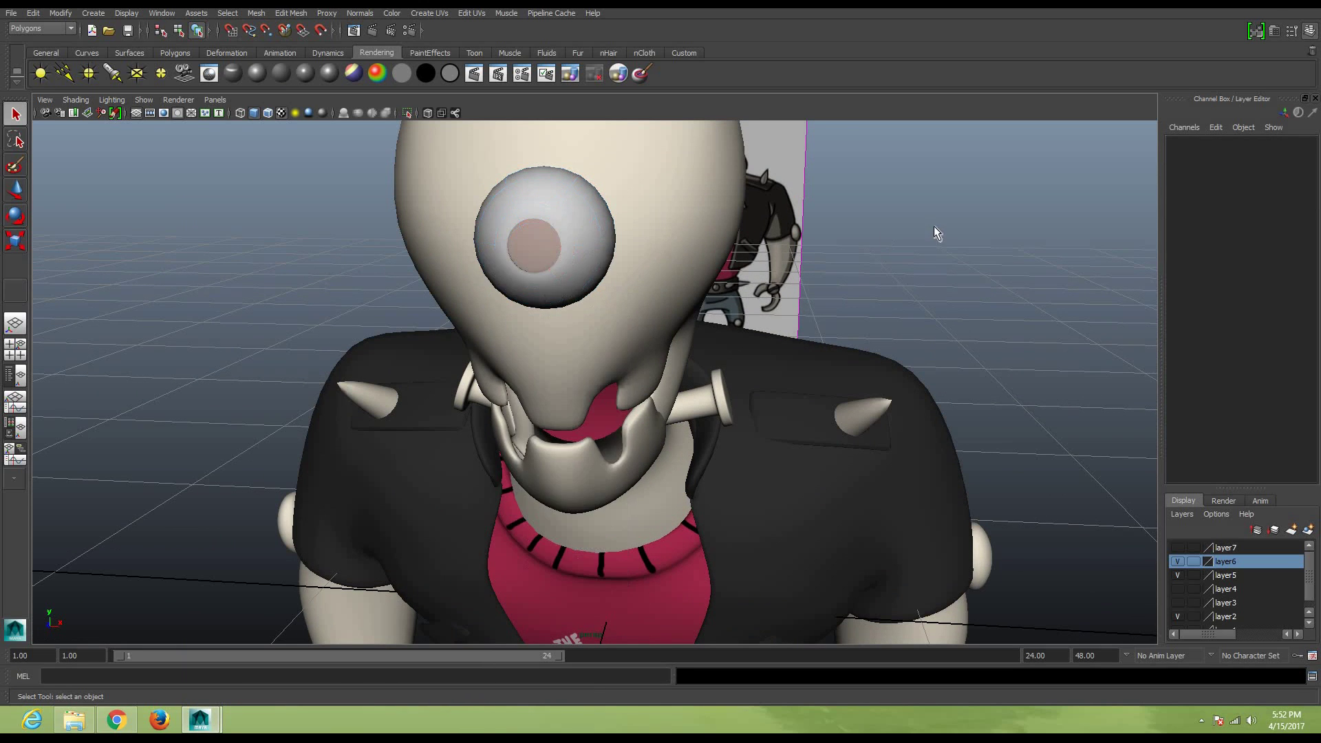
{"action": "scroll", "coordinate": [938, 237], "scroll_direction": "down", "scroll_amount": 3}
{"action": "mouse_move", "coordinate": [935, 247]}
{"action": "left_mouse_down", "text": "alt"}
{"action": "mouse_move", "coordinate": [885, 249]}
{"action": "mouse_move", "coordinate": [914, 248]}
{"action": "mouse_move", "coordinate": [931, 267]}
{"action": "mouse_move", "coordinate": [924, 288]}
{"action": "mouse_move", "coordinate": [949, 254]}
{"action": "mouse_move", "coordinate": [1011, 291]}
{"action": "mouse_move", "coordinate": [952, 277]}
{"action": "left_mouse_up", "text": "alt"}
{"action": "key", "text": "super"}
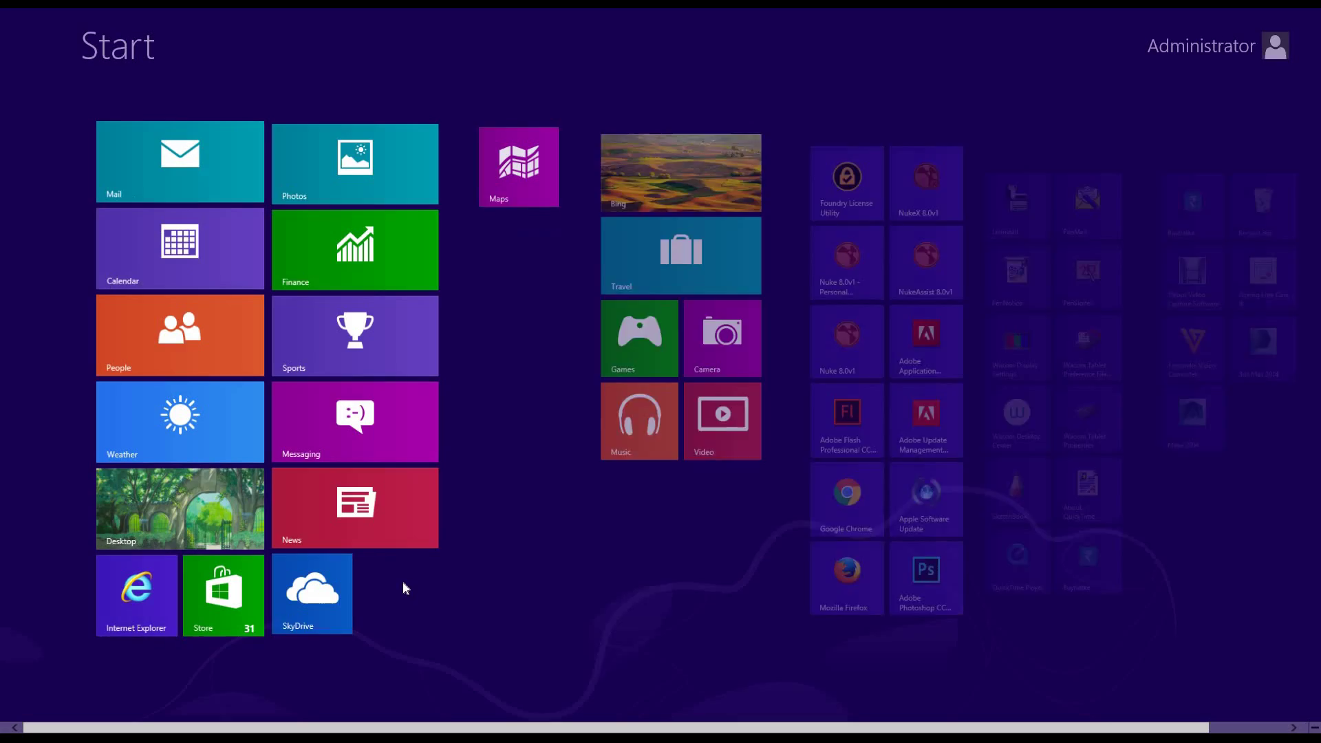
{"action": "key", "text": "super"}
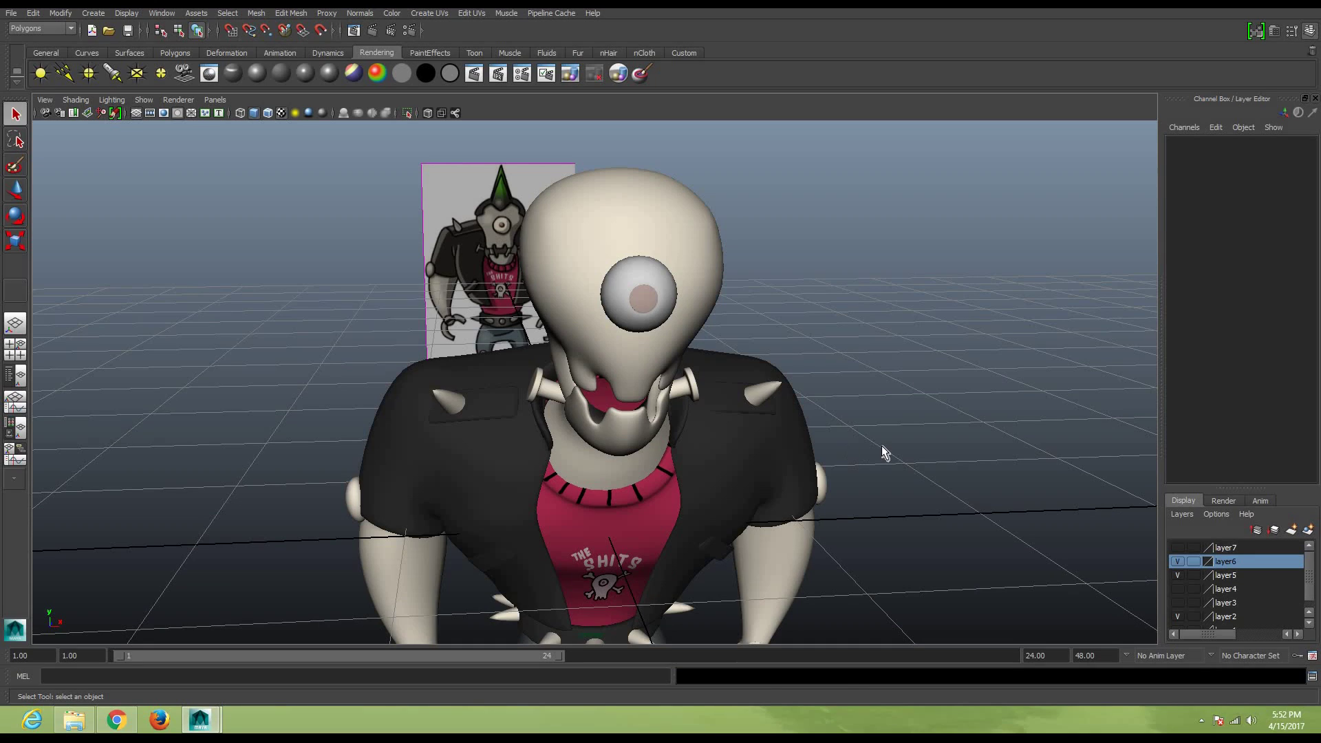
Undo the recent material assignments and selections to restore the head's grey shading
{"action": "key", "text": "ctrl+z"}
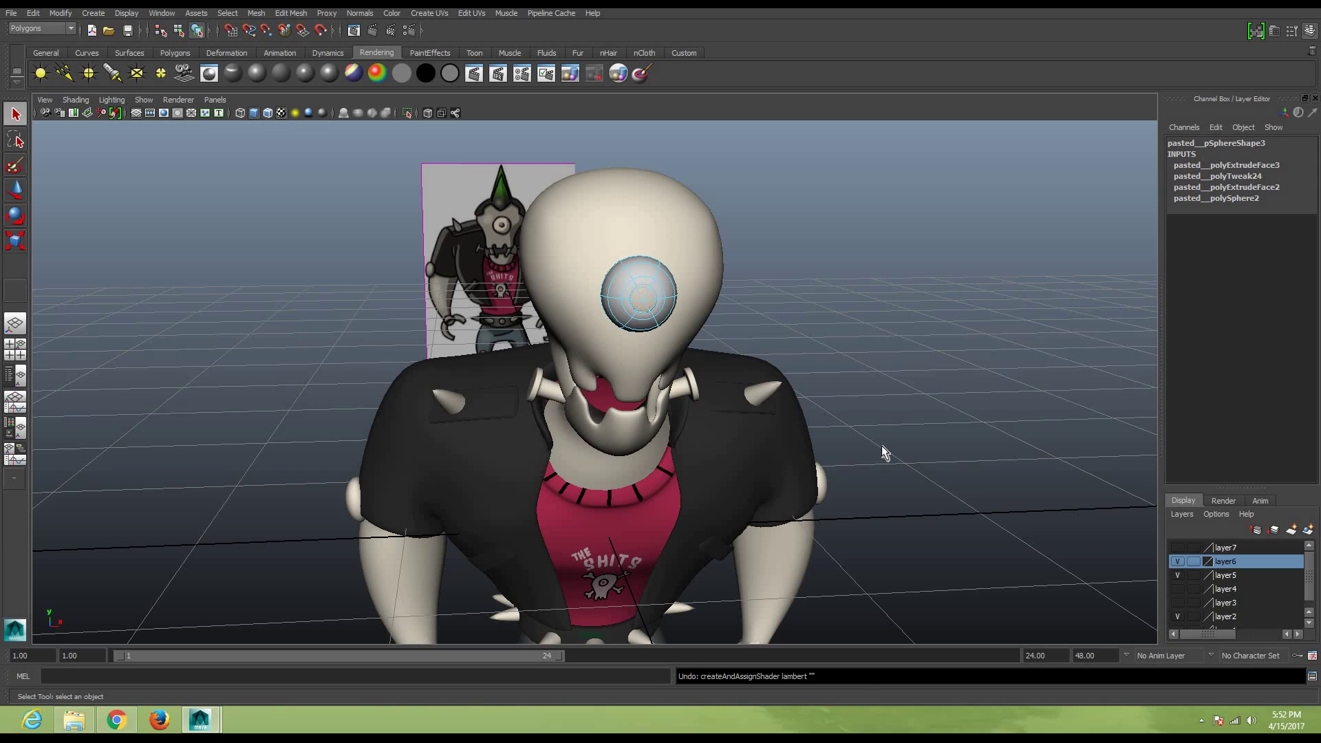
{"action": "key", "text": "ctrl+z"}
{"action": "key", "text": "ctrl+z"}
{"action": "key", "text": "ctrl+z"}
{"action": "key", "text": "ctrl+z"}
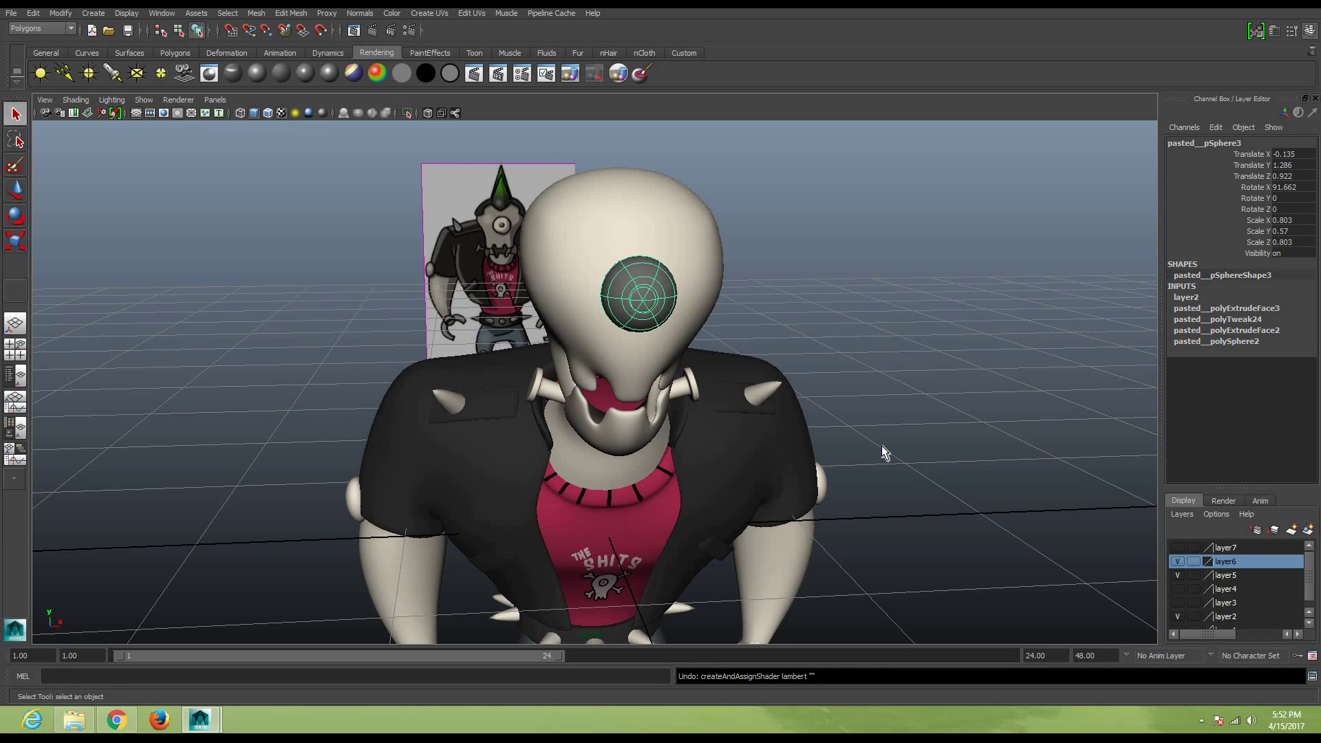
{"action": "key", "text": "ctrl+z"}
{"action": "key", "text": "ctrl+z"}
{"action": "key", "text": "ctrl+z"}
{"action": "key", "text": "ctrl+z"}
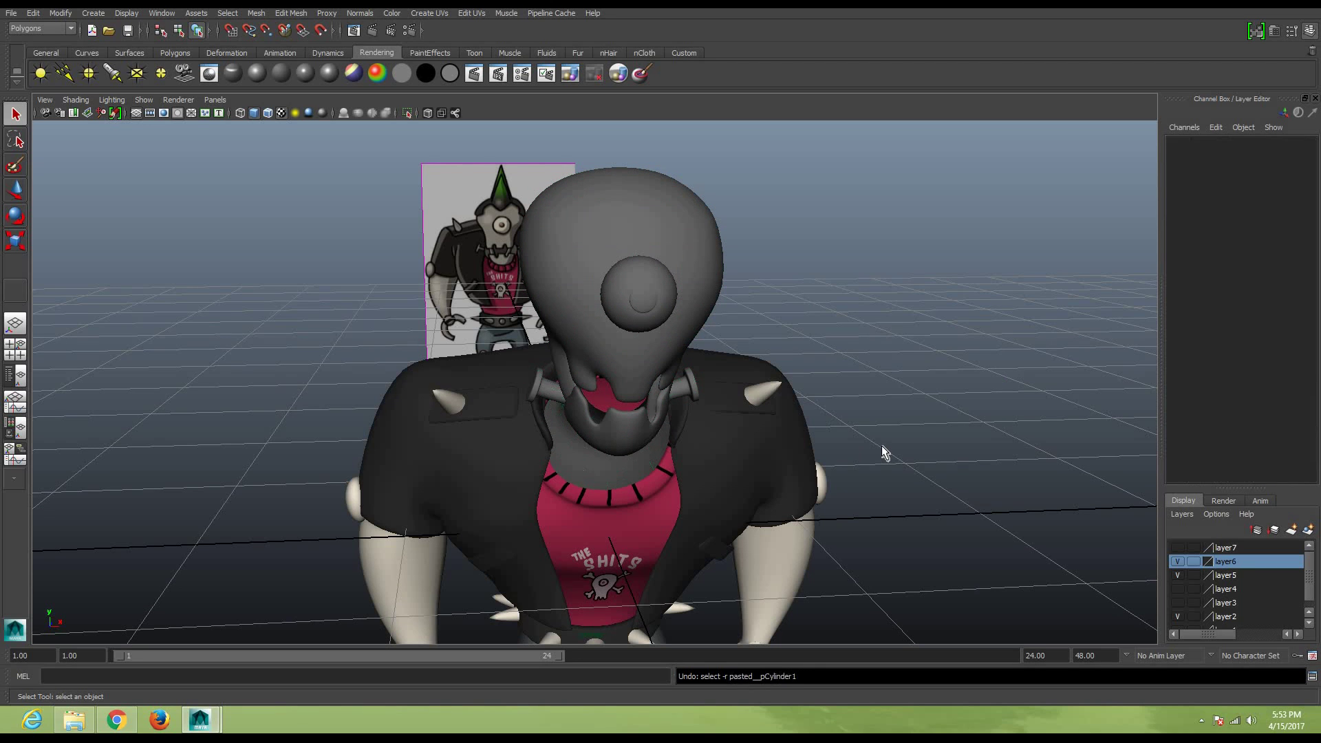
{"action": "key", "text": "ctrl+z"}
{"action": "key", "text": "ctrl+z"}
{"action": "key", "text": "ctrl+z"}
{"action": "key", "text": "ctrl+z"}
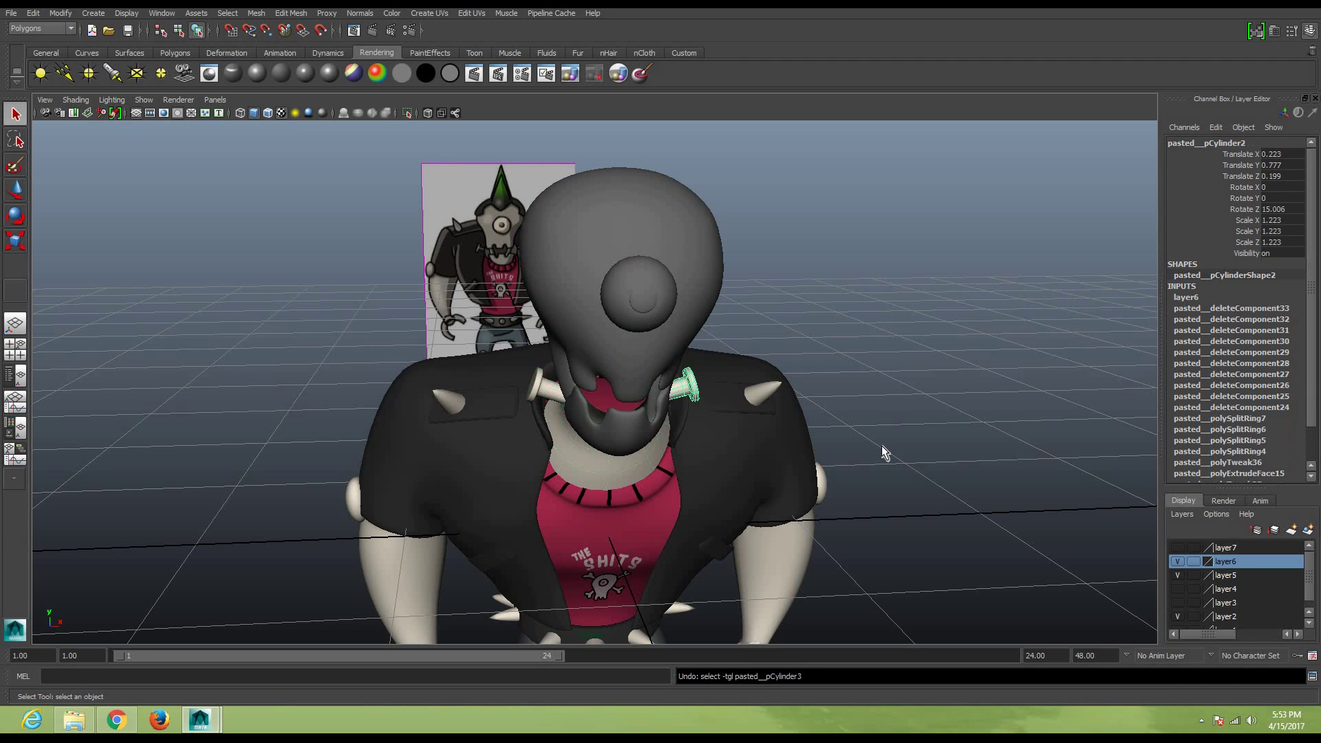
{"action": "key", "text": "ctrl+z"}
{"action": "key", "text": "ctrl+z"}
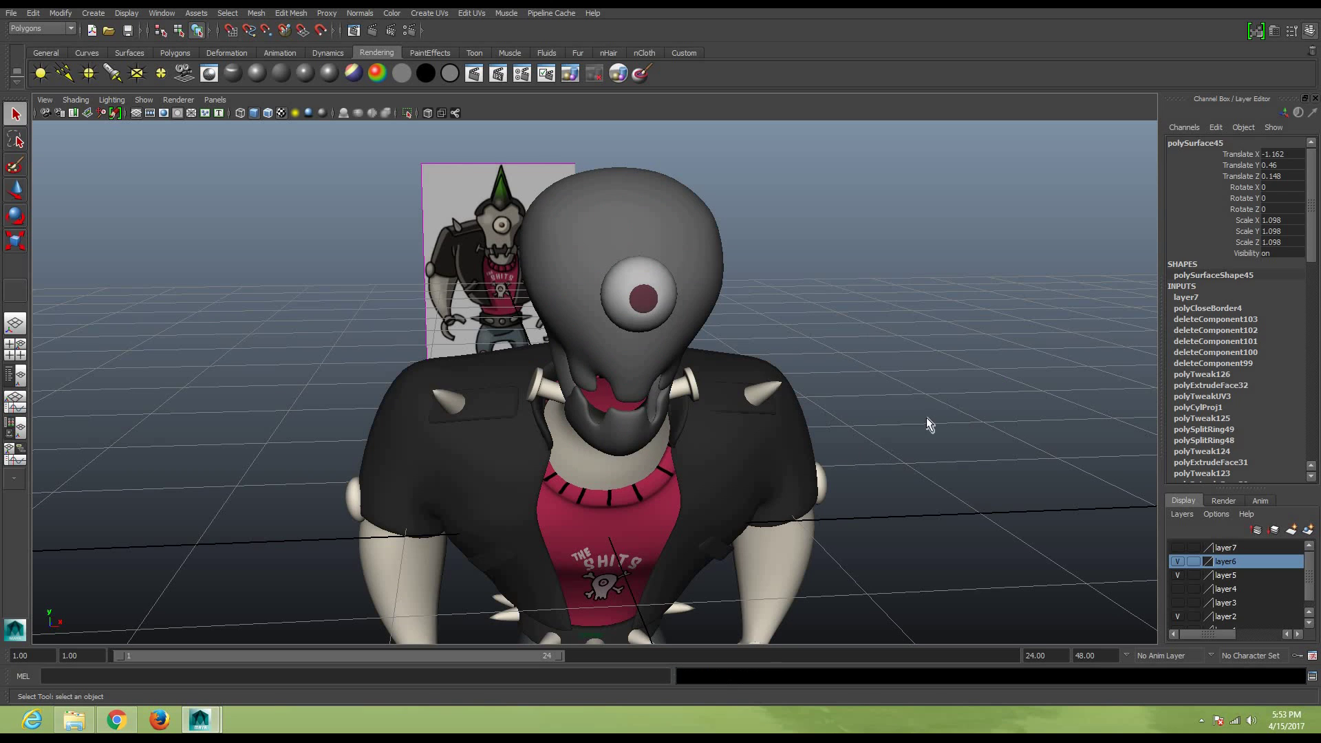
Clear the selection, reframe the whole character, and undo further steps back through history
{"action": "left_click", "coordinate": [926, 417]}
{"action": "scroll", "coordinate": [926, 417], "scroll_direction": "down", "scroll_amount": 3}
{"action": "mouse_move", "coordinate": [901, 428]}
{"action": "left_mouse_down", "text": "alt"}
{"action": "mouse_move", "coordinate": [828, 421]}
{"action": "mouse_move", "coordinate": [859, 430]}
{"action": "left_mouse_up", "text": "alt"}
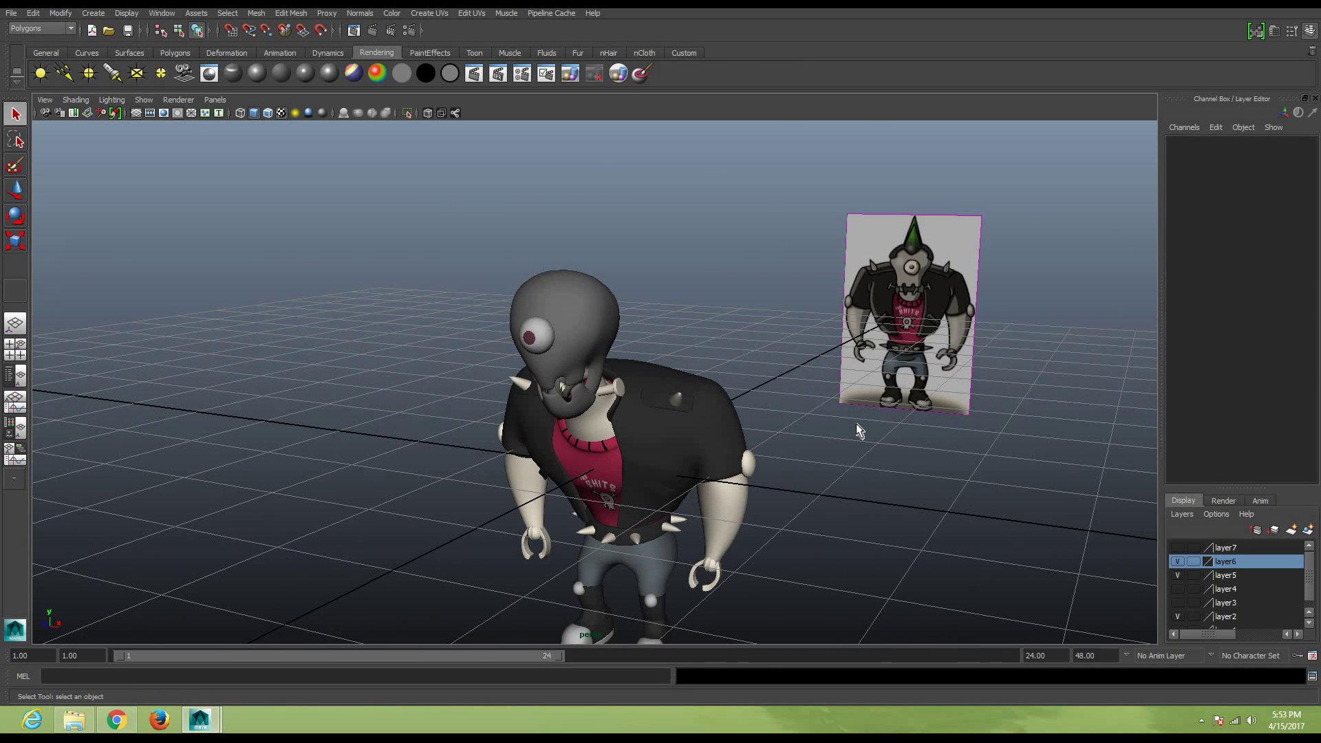
{"action": "key", "text": "ctrl+z"}
{"action": "key", "text": "ctrl+z"}
{"action": "key", "text": "ctrl+z"}
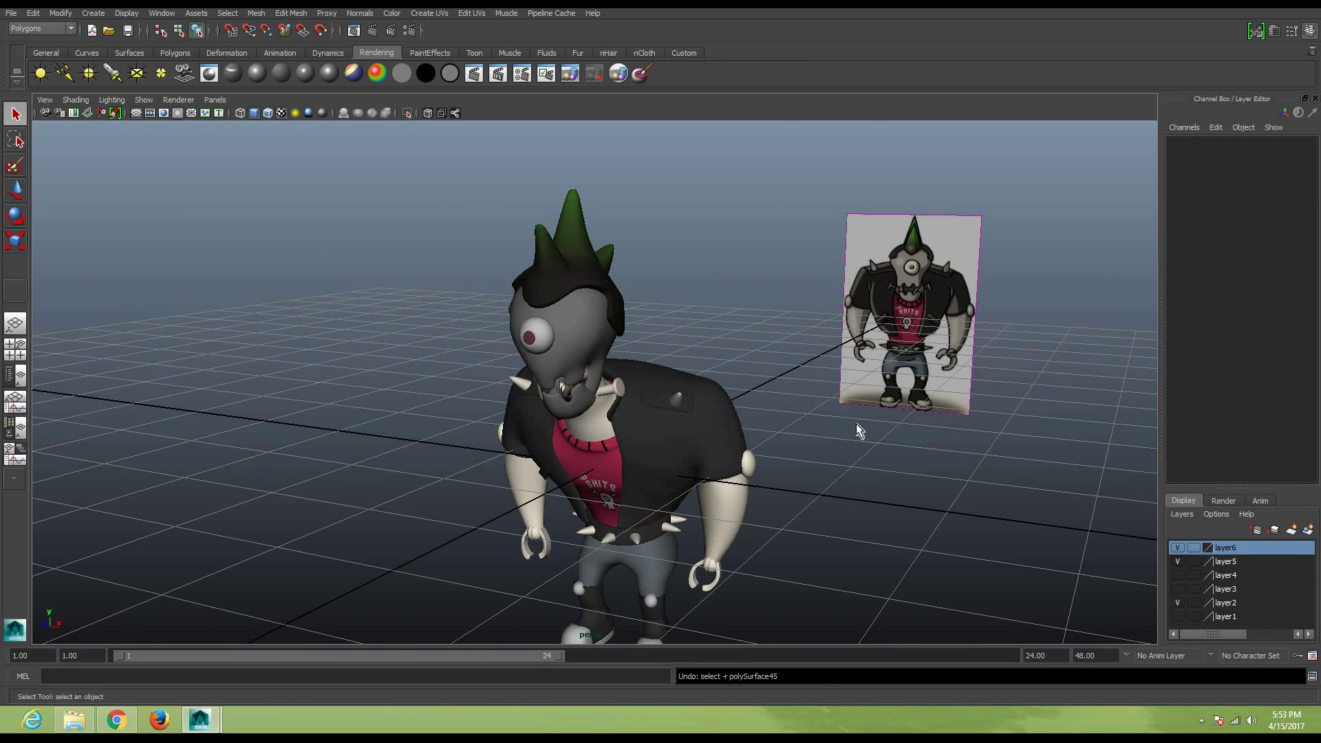
{"action": "key", "text": "ctrl+z"}
{"action": "key", "text": "ctrl+z"}
{"action": "key", "text": "shift+z"}
{"action": "key", "text": "ctrl+z"}
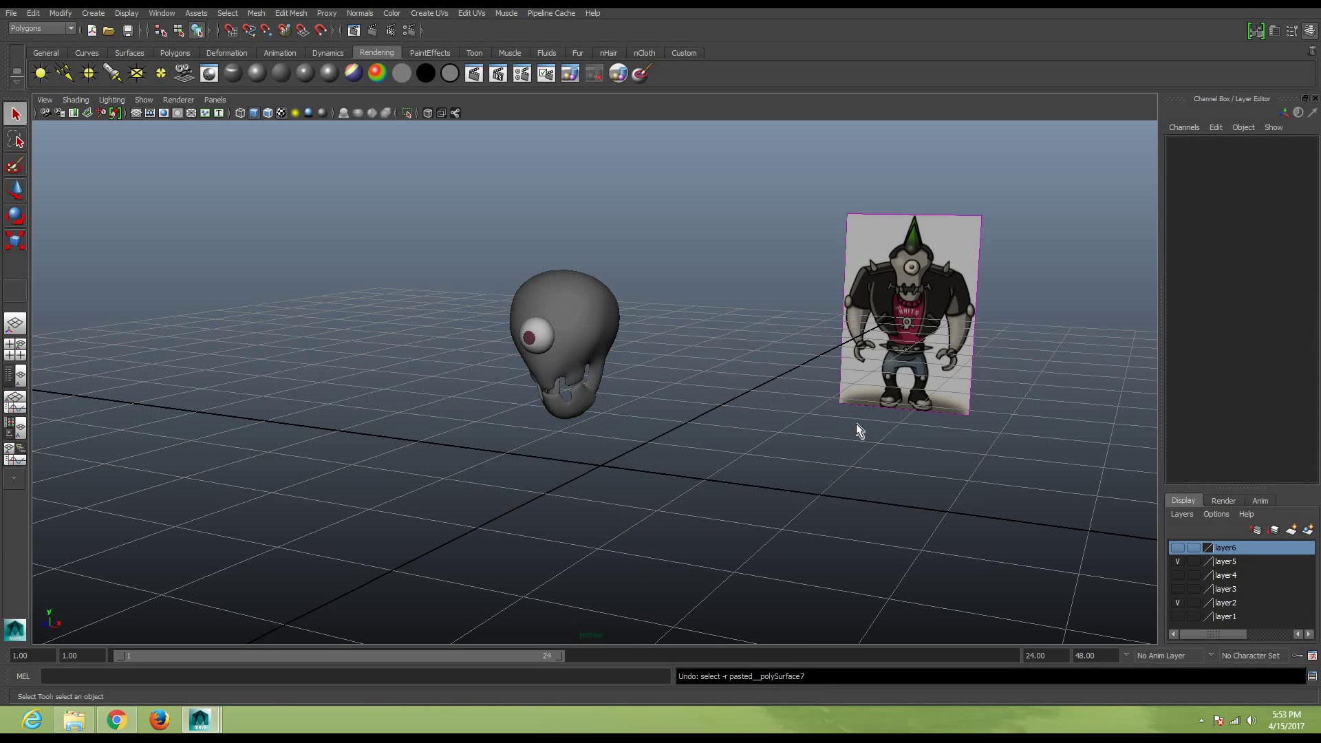
{"action": "key", "text": "ctrl+z"}
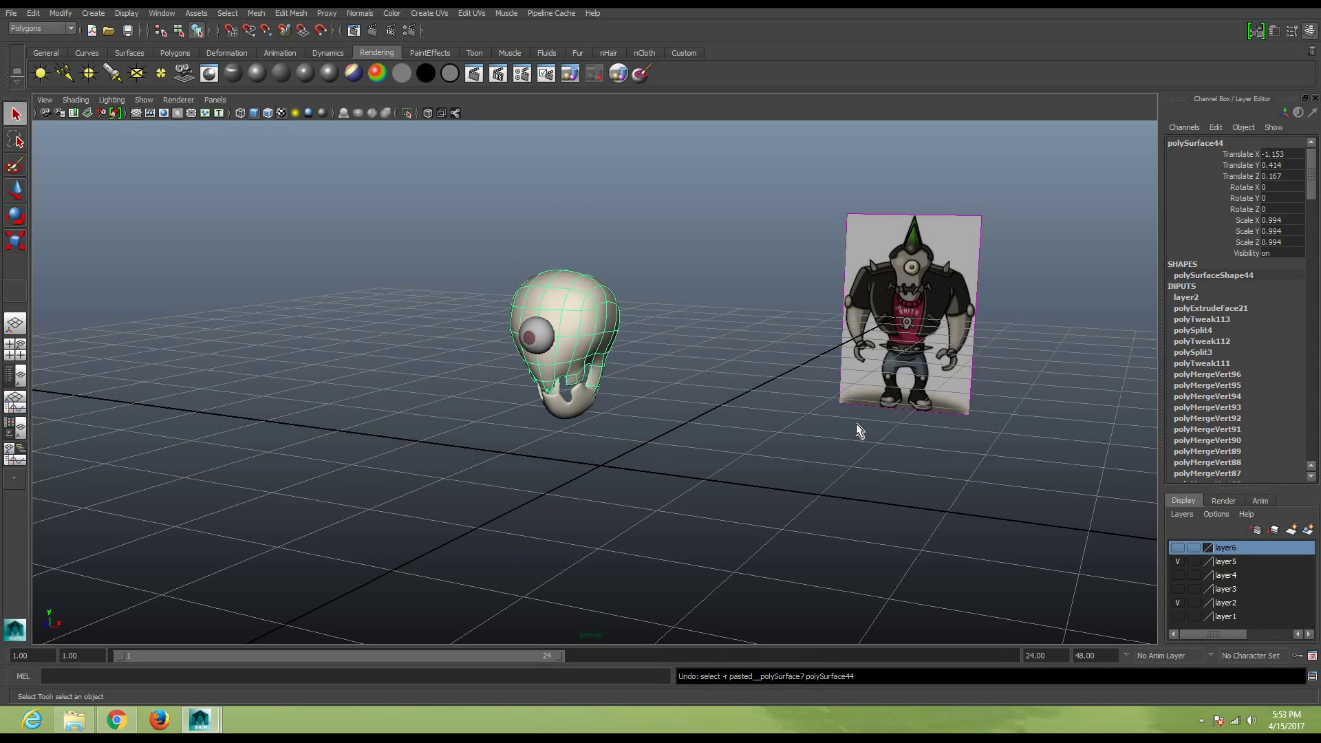
{"action": "key", "text": "ctrl+z"}
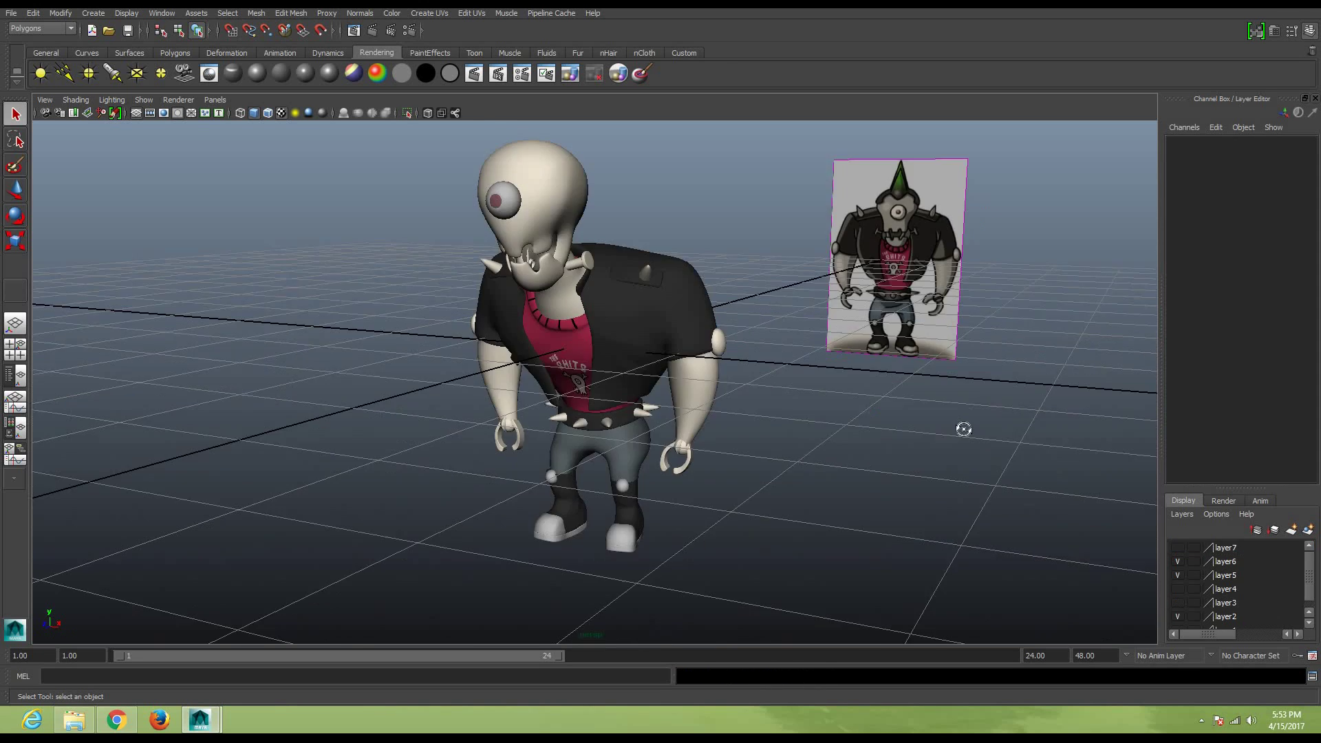
Select the head in face mode and pick the scalp faces on top of it
{"action": "mouse_move", "coordinate": [961, 427]}
{"action": "left_mouse_down", "text": "alt"}
{"action": "mouse_move", "coordinate": [910, 386]}
{"action": "mouse_move", "coordinate": [887, 466]}
{"action": "mouse_move", "coordinate": [888, 428]}
{"action": "mouse_move", "coordinate": [890, 478]}
{"action": "mouse_move", "coordinate": [757, 412]}
{"action": "left_mouse_up", "text": "alt"}
{"action": "left_click", "coordinate": [543, 277]}
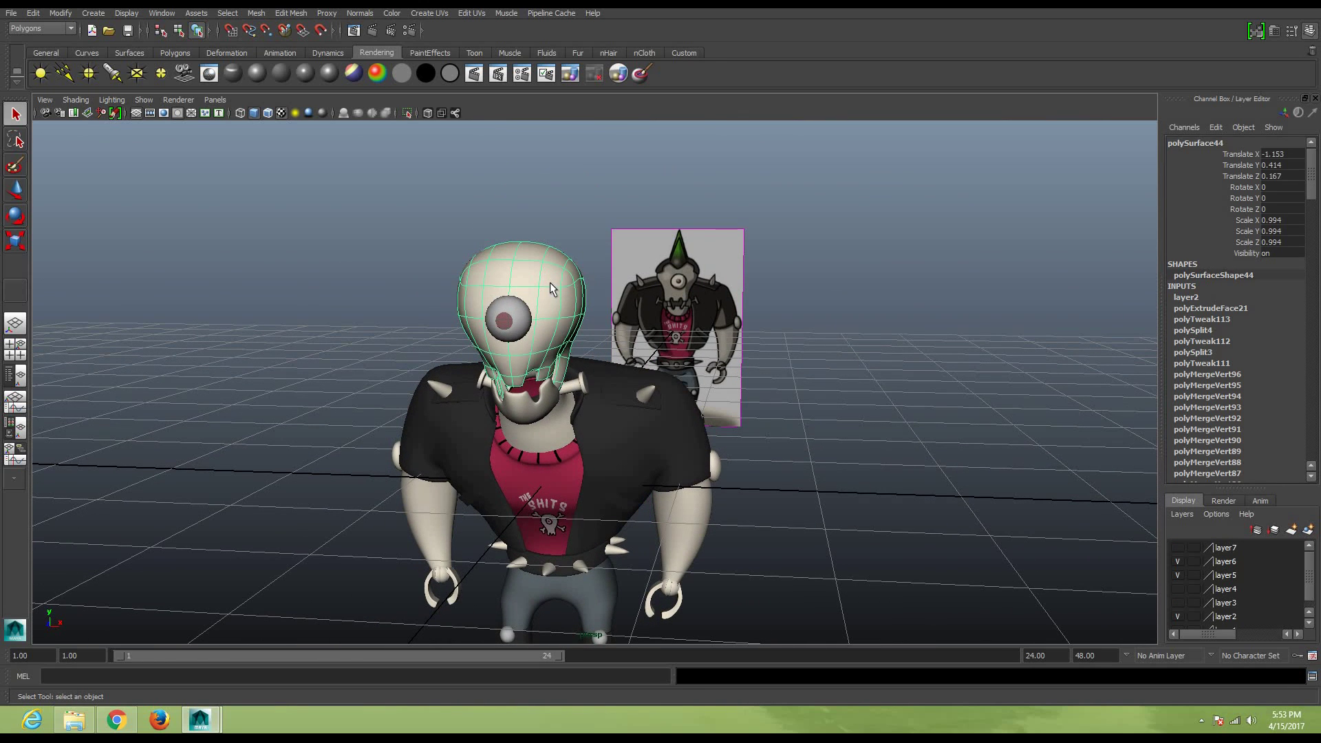
{"action": "right_click_drag", "start_coordinate": [550, 282], "coordinate": [687, 328]}
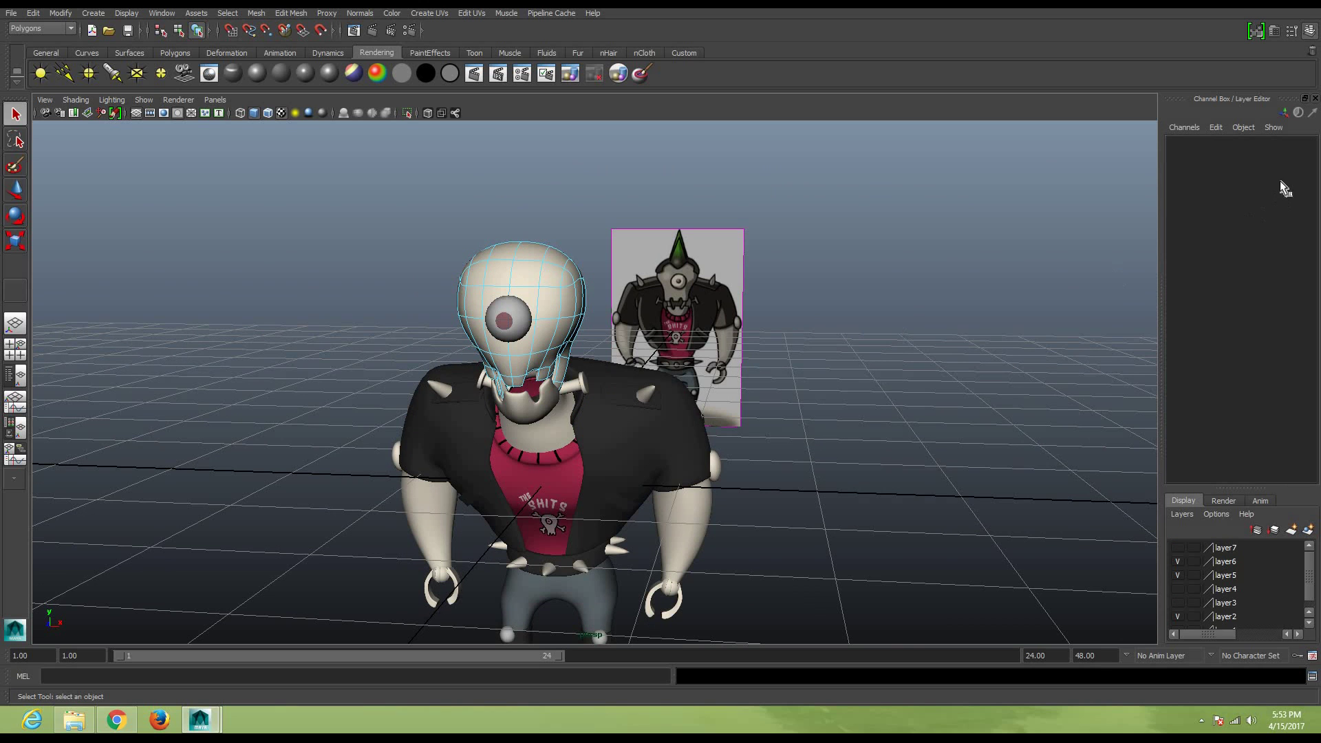
{"action": "mouse_move", "coordinate": [847, 385]}
{"action": "left_mouse_down", "text": "alt"}
{"action": "mouse_move", "coordinate": [855, 413]}
{"action": "mouse_move", "coordinate": [811, 412]}
{"action": "mouse_move", "coordinate": [831, 410]}
{"action": "mouse_move", "coordinate": [661, 340]}
{"action": "left_mouse_up", "text": "alt"}
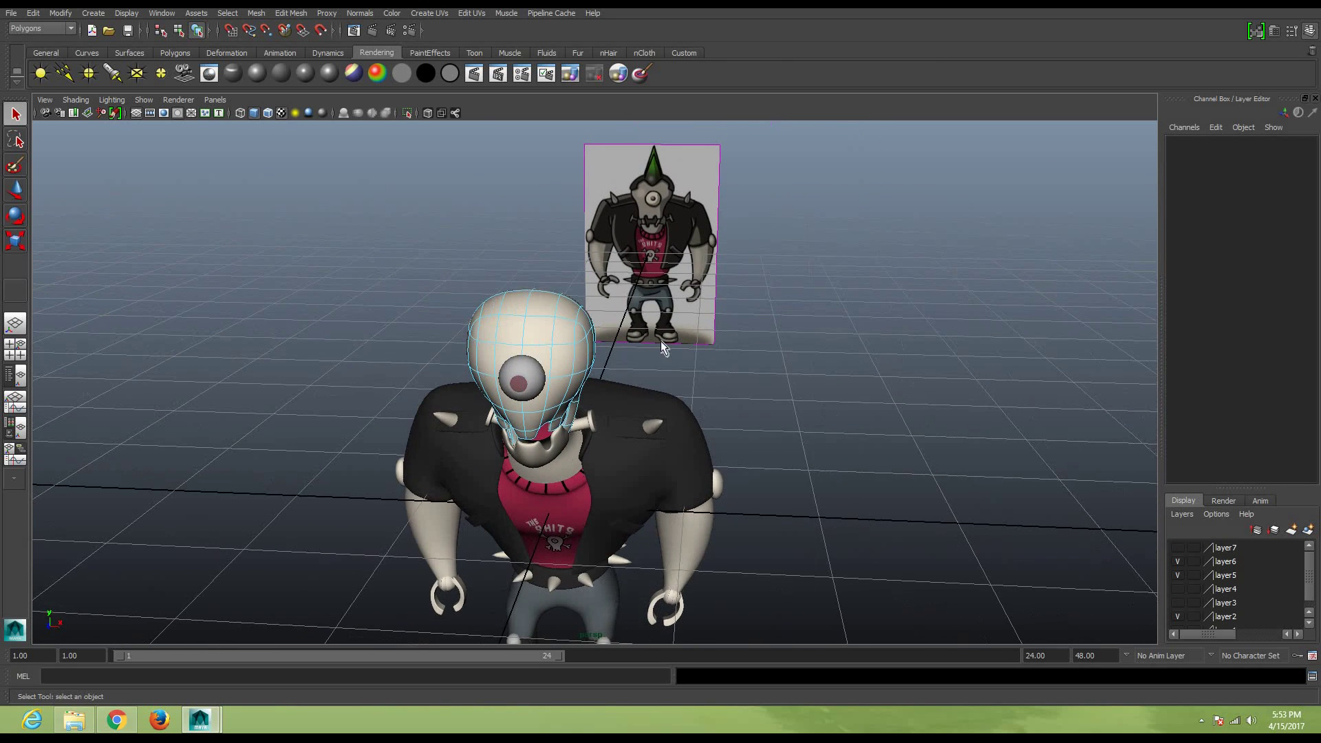
{"action": "left_click", "coordinate": [548, 315]}
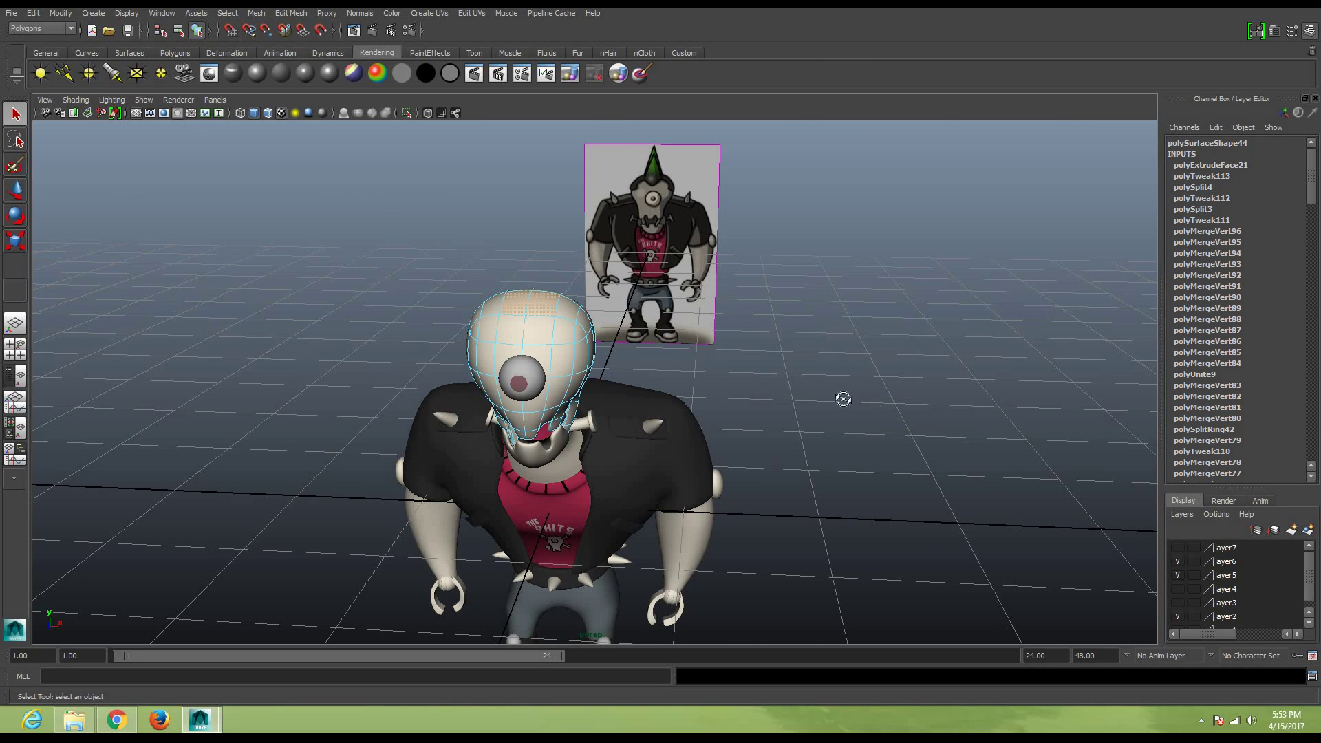
{"action": "mouse_move", "coordinate": [843, 398]}
{"action": "left_mouse_down", "text": "alt"}
{"action": "mouse_move", "coordinate": [810, 385]}
{"action": "mouse_move", "coordinate": [843, 430]}
{"action": "mouse_move", "coordinate": [812, 412]}
{"action": "left_mouse_up", "text": "alt"}
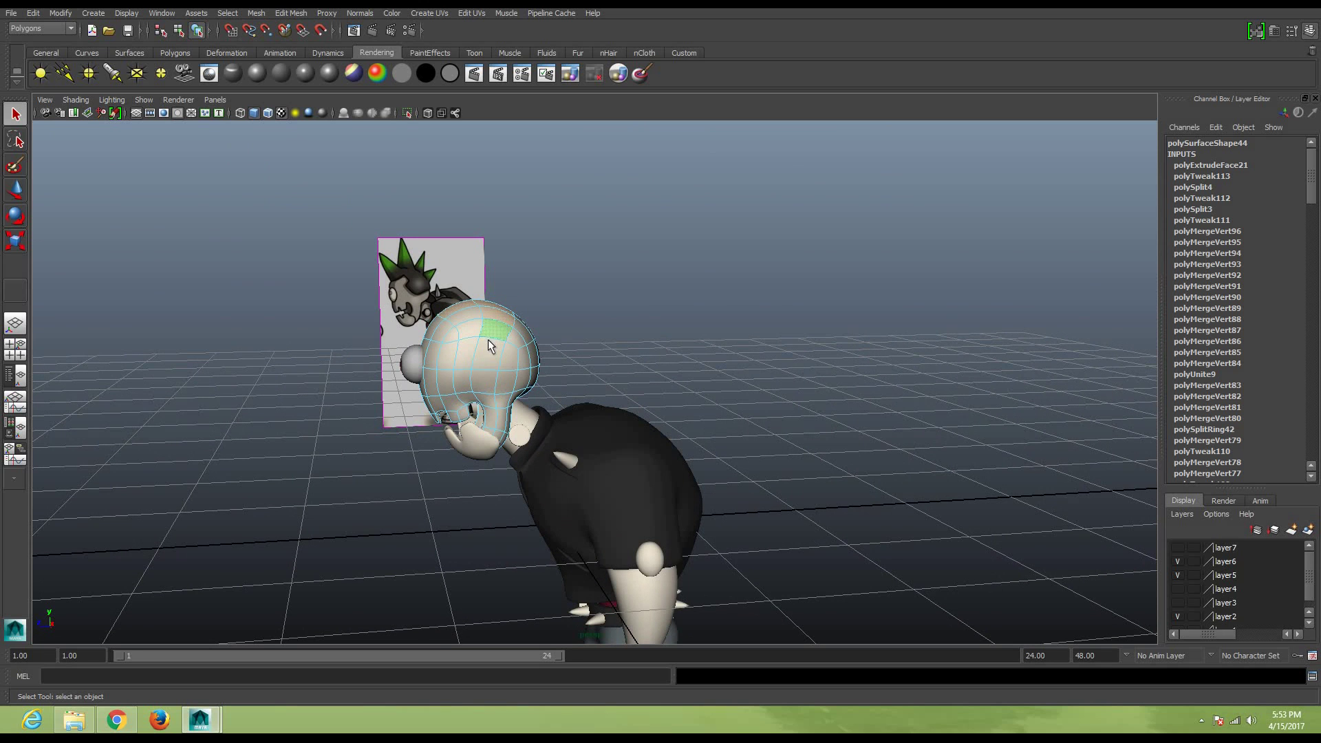
{"action": "left_click_drag", "start_coordinate": [489, 346], "coordinate": [513, 358]}
Orbit around the back and front of the head to check the scalp face selection
{"action": "left_click_drag", "start_coordinate": [751, 364], "coordinate": [673, 374], "text": "alt"}
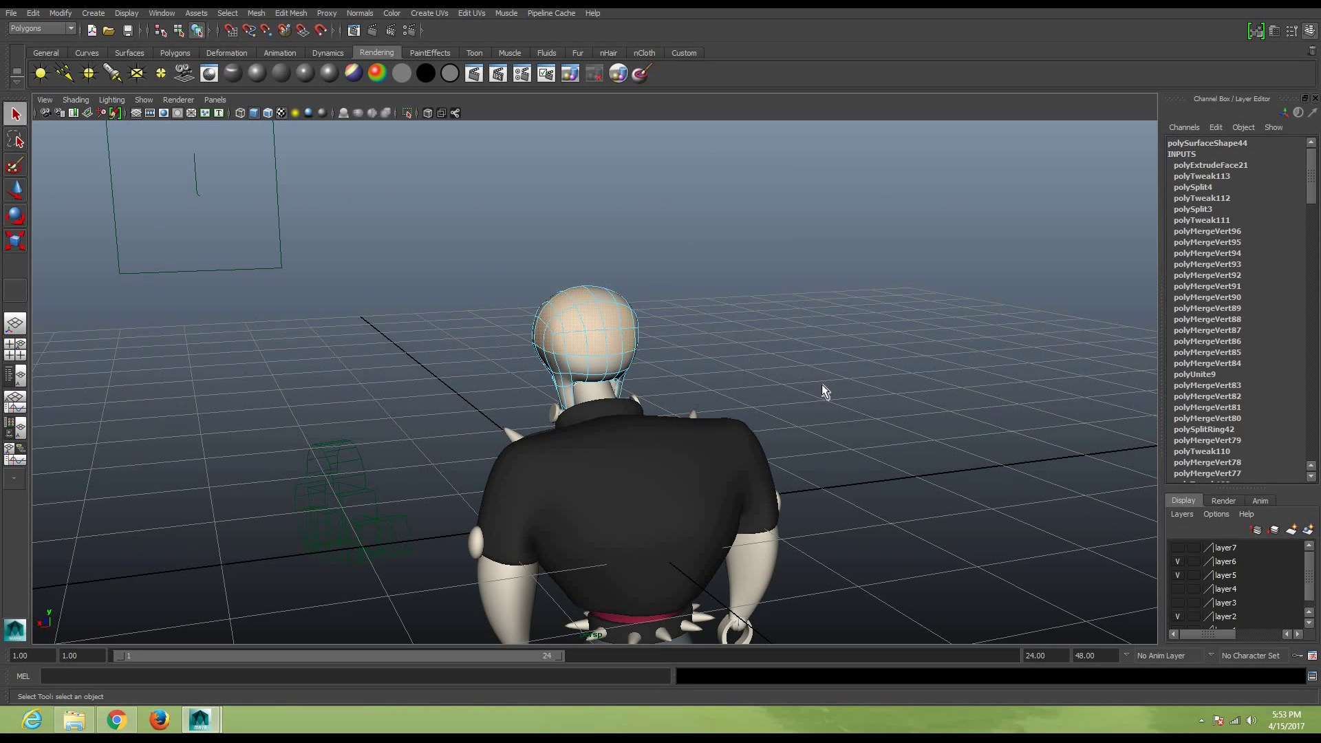
{"action": "left_click_drag", "start_coordinate": [692, 382], "coordinate": [678, 379], "text": "alt"}
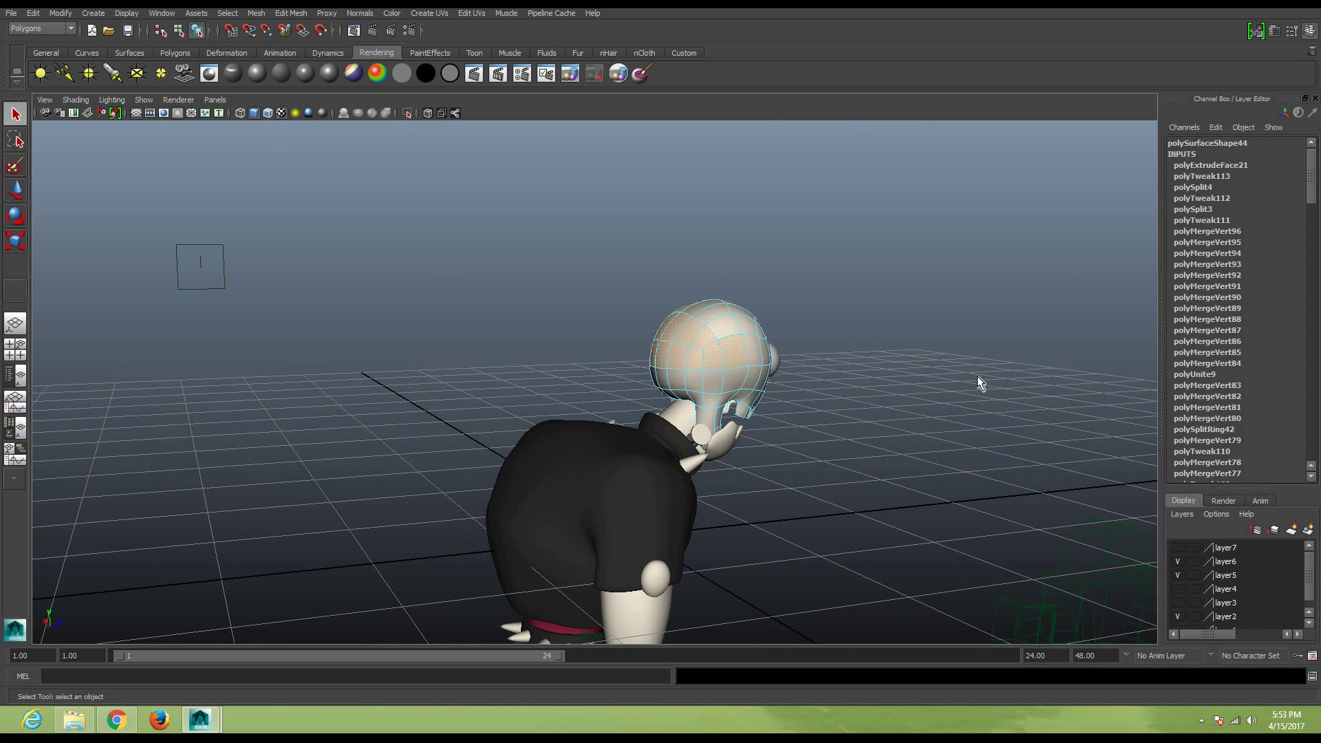
{"action": "mouse_move", "coordinate": [897, 380]}
{"action": "left_mouse_down", "text": "alt"}
{"action": "mouse_move", "coordinate": [916, 405]}
{"action": "mouse_move", "coordinate": [838, 399]}
{"action": "left_mouse_up", "text": "alt"}
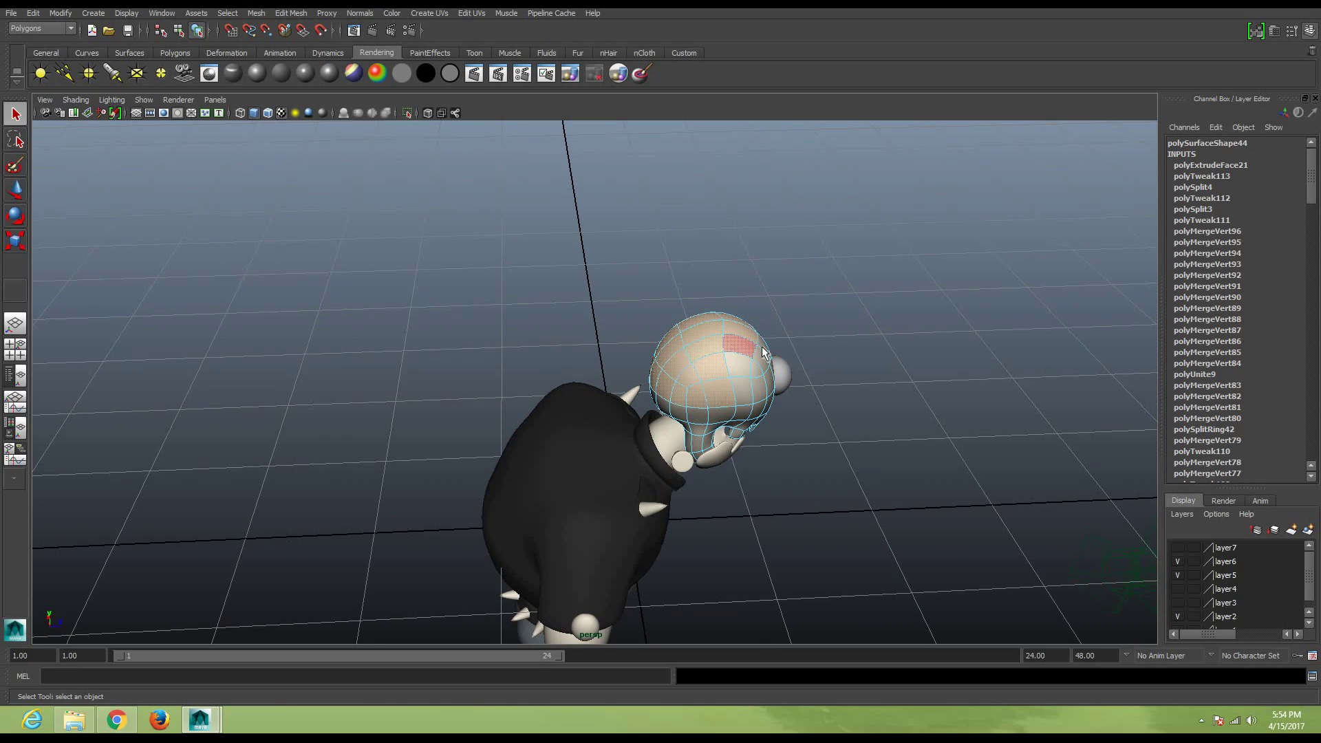
{"action": "mouse_move", "coordinate": [924, 397]}
{"action": "left_mouse_down", "text": "alt"}
{"action": "mouse_move", "coordinate": [790, 385]}
{"action": "mouse_move", "coordinate": [831, 416]}
{"action": "left_mouse_up", "text": "alt"}
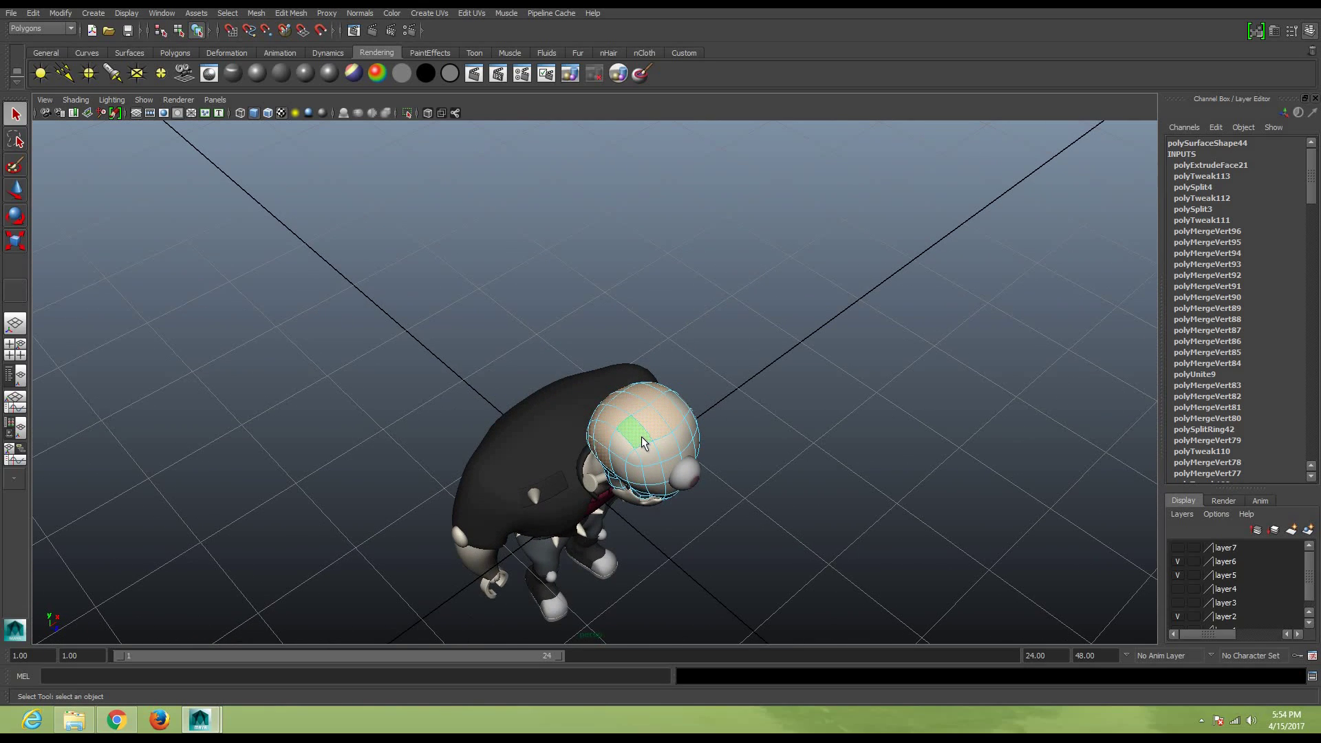
{"action": "mouse_move", "coordinate": [762, 403]}
{"action": "left_mouse_down", "text": "alt"}
{"action": "mouse_move", "coordinate": [564, 378]}
{"action": "mouse_move", "coordinate": [655, 397]}
{"action": "left_mouse_up", "text": "alt"}
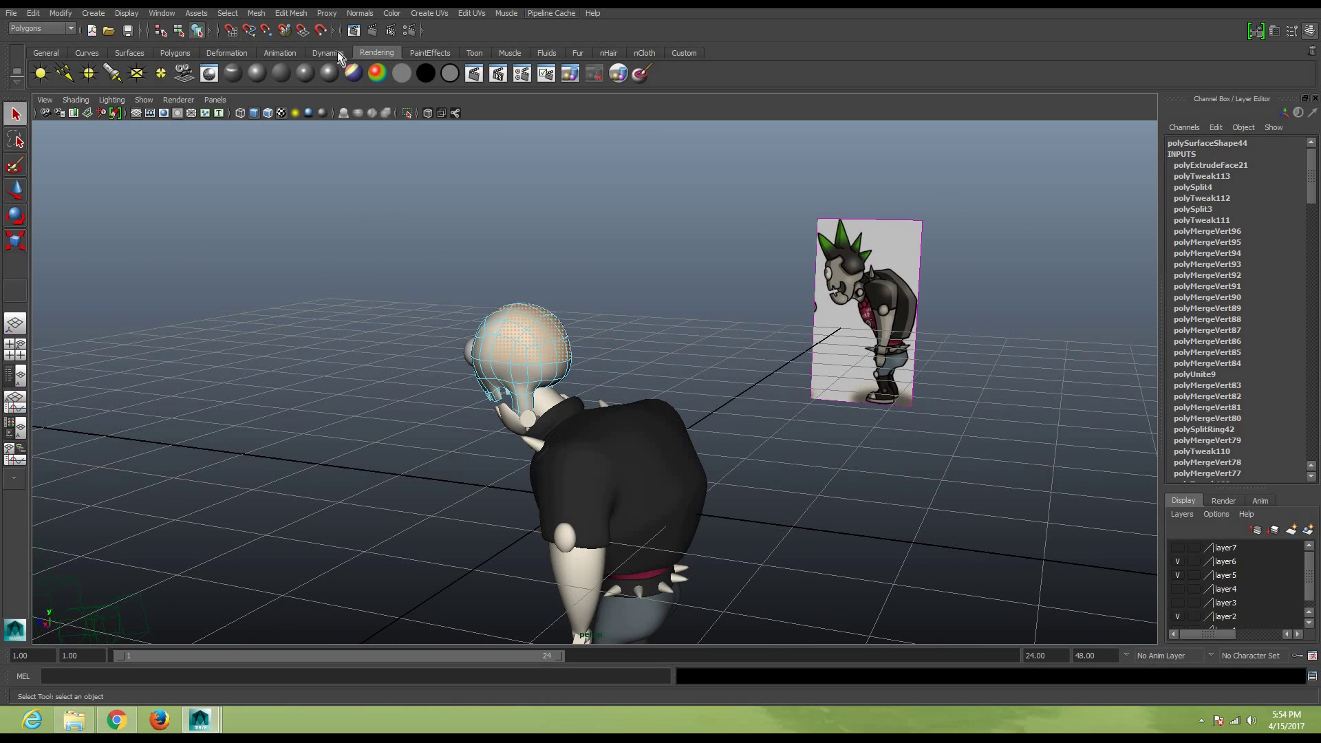
{"action": "left_click", "coordinate": [291, 13]}
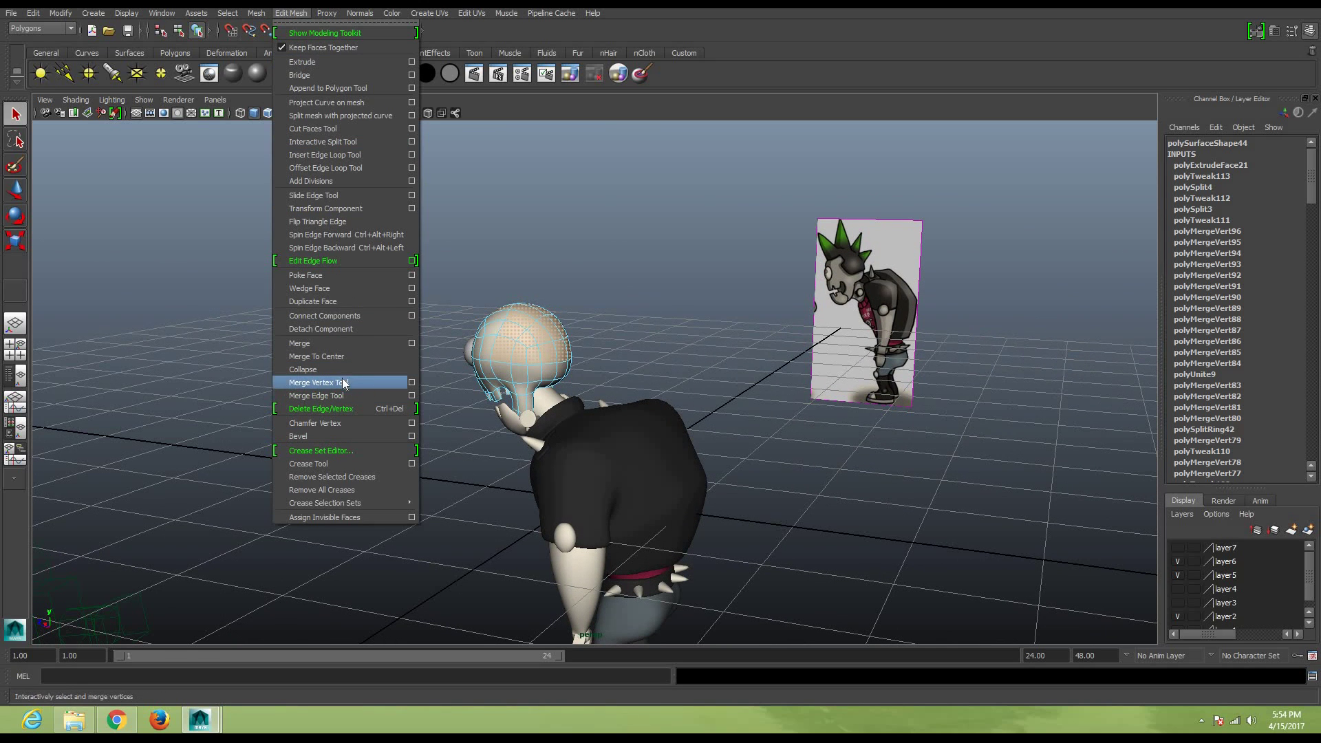
Duplicate the scalp faces into a separate cap piece and select it
{"action": "left_click", "coordinate": [328, 302]}
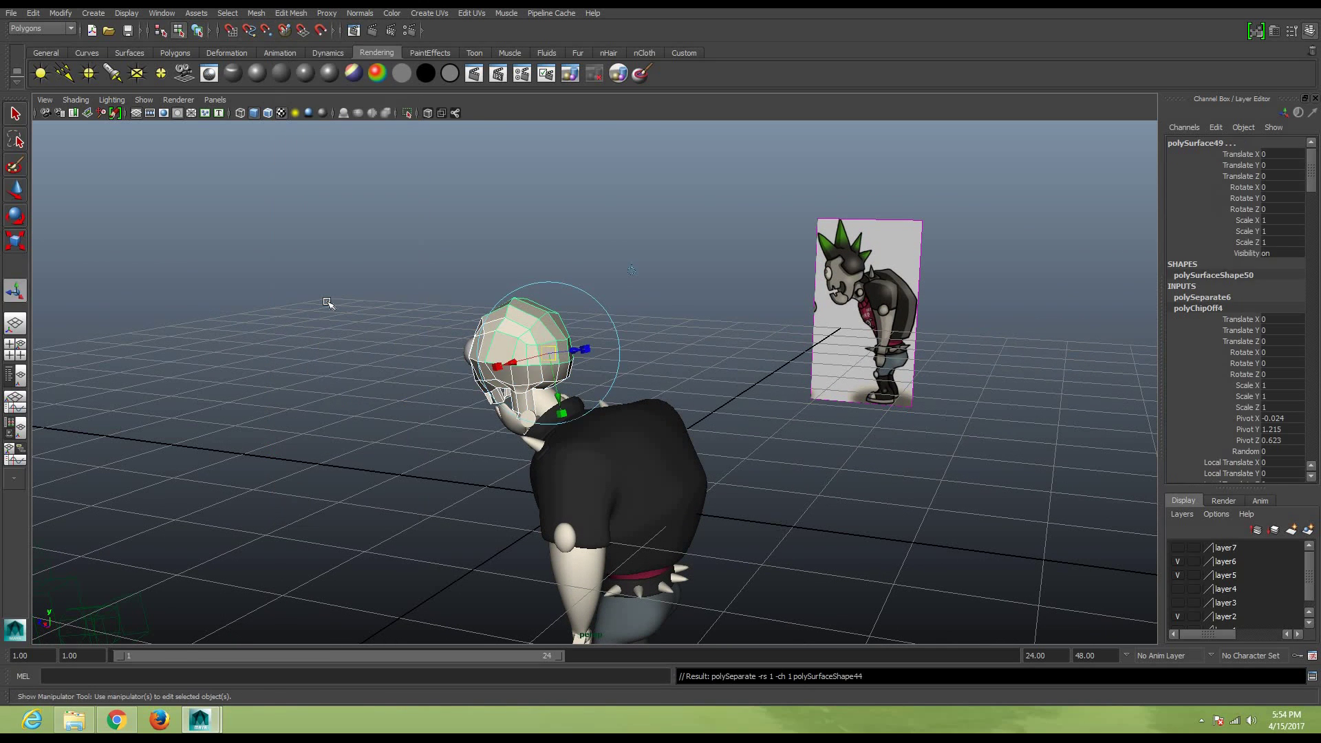
{"action": "key", "text": "3"}
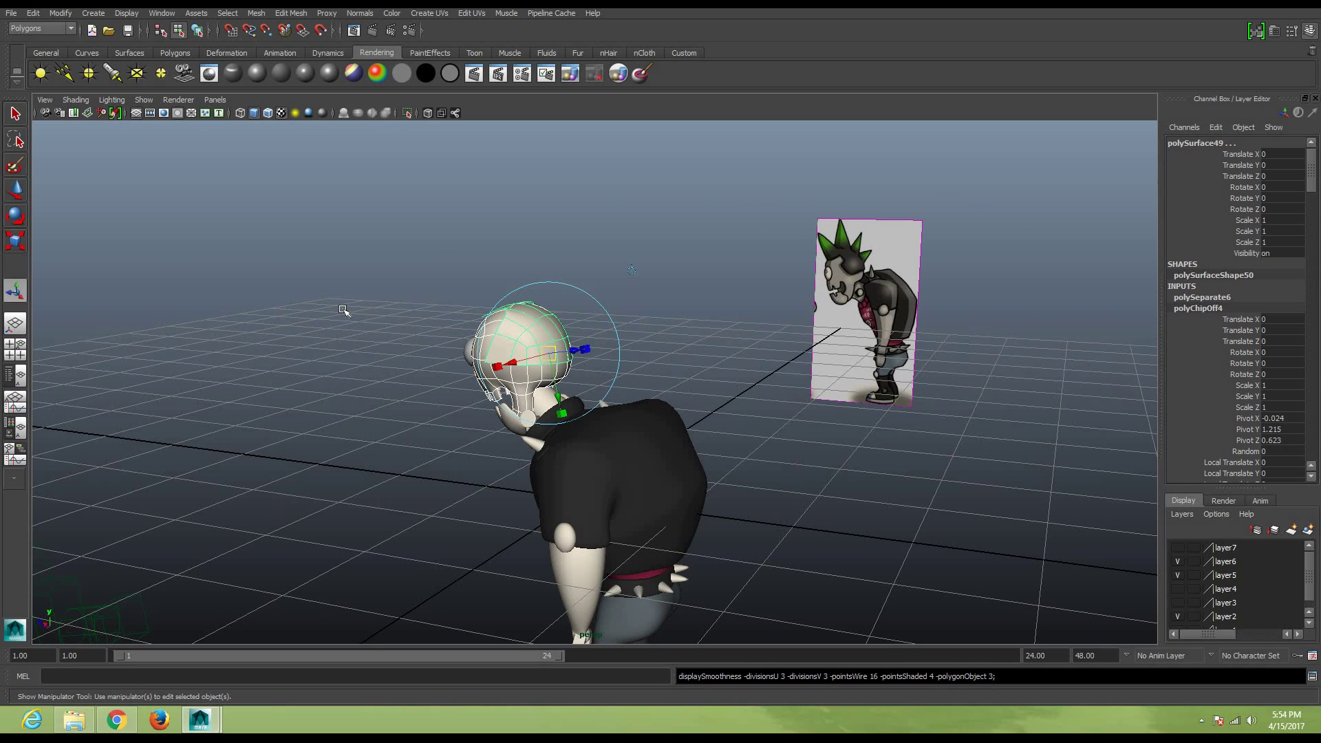
{"action": "key", "text": "w"}
{"action": "right_click_drag", "start_coordinate": [556, 332], "coordinate": [493, 353]}
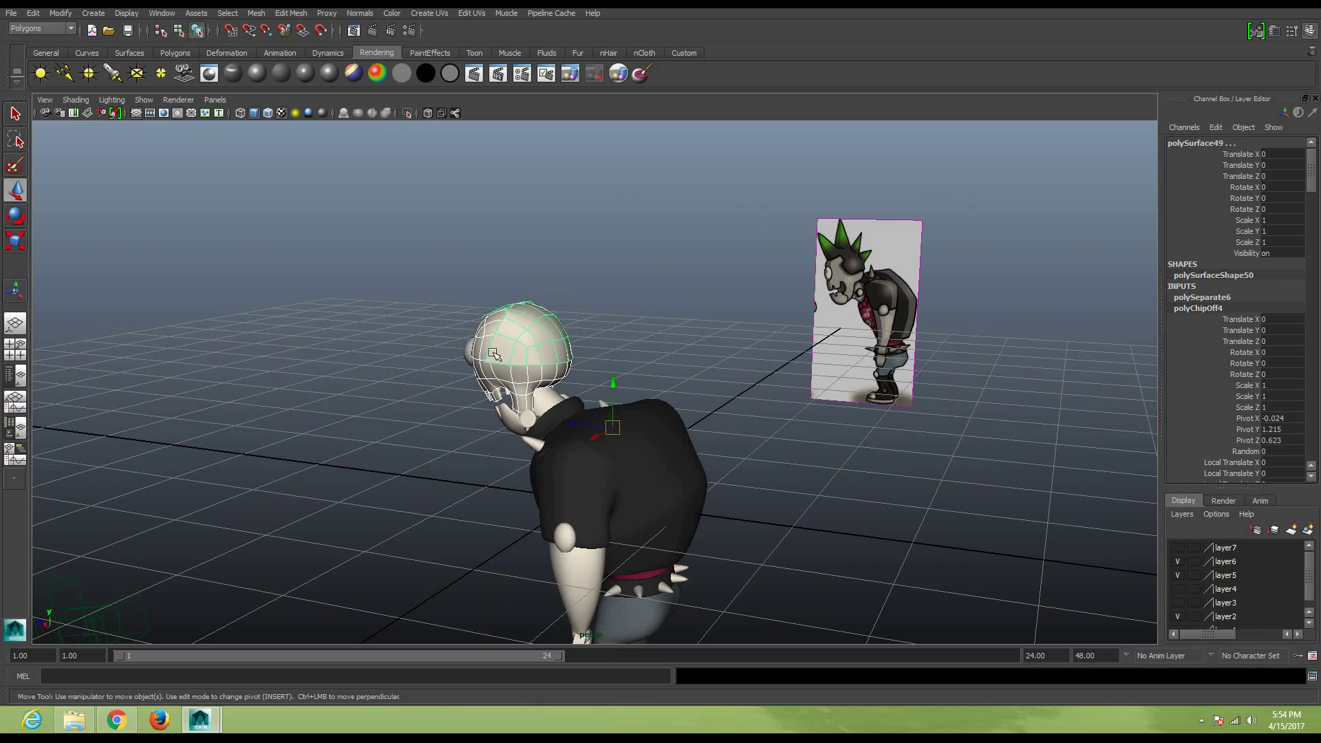
{"action": "left_click", "coordinate": [481, 348]}
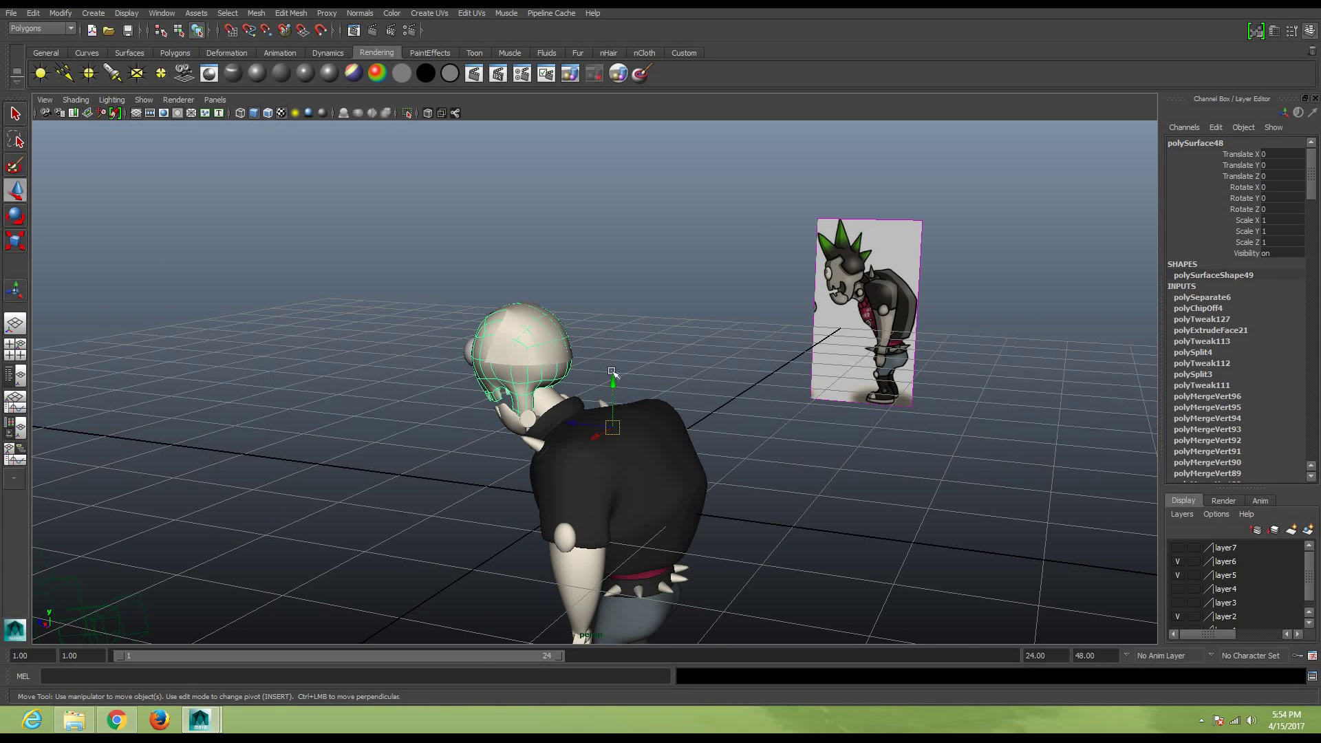
{"action": "left_click_drag", "start_coordinate": [698, 374], "coordinate": [535, 380], "text": "alt"}
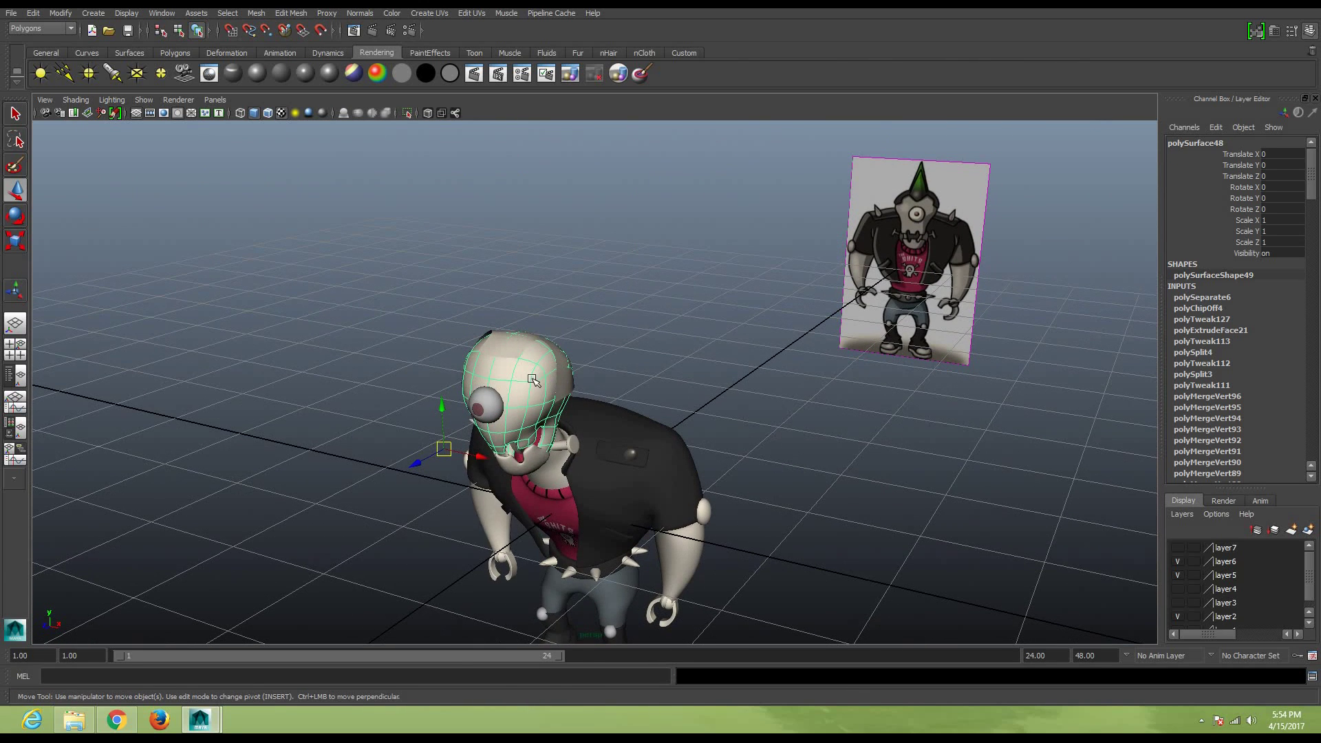
{"action": "mouse_move", "coordinate": [533, 379]}
{"action": "right_mouse_down"}
{"action": "mouse_move", "coordinate": [589, 360]}
{"action": "mouse_move", "coordinate": [573, 372]}
{"action": "right_mouse_up"}
{"action": "left_click", "coordinate": [564, 381]}
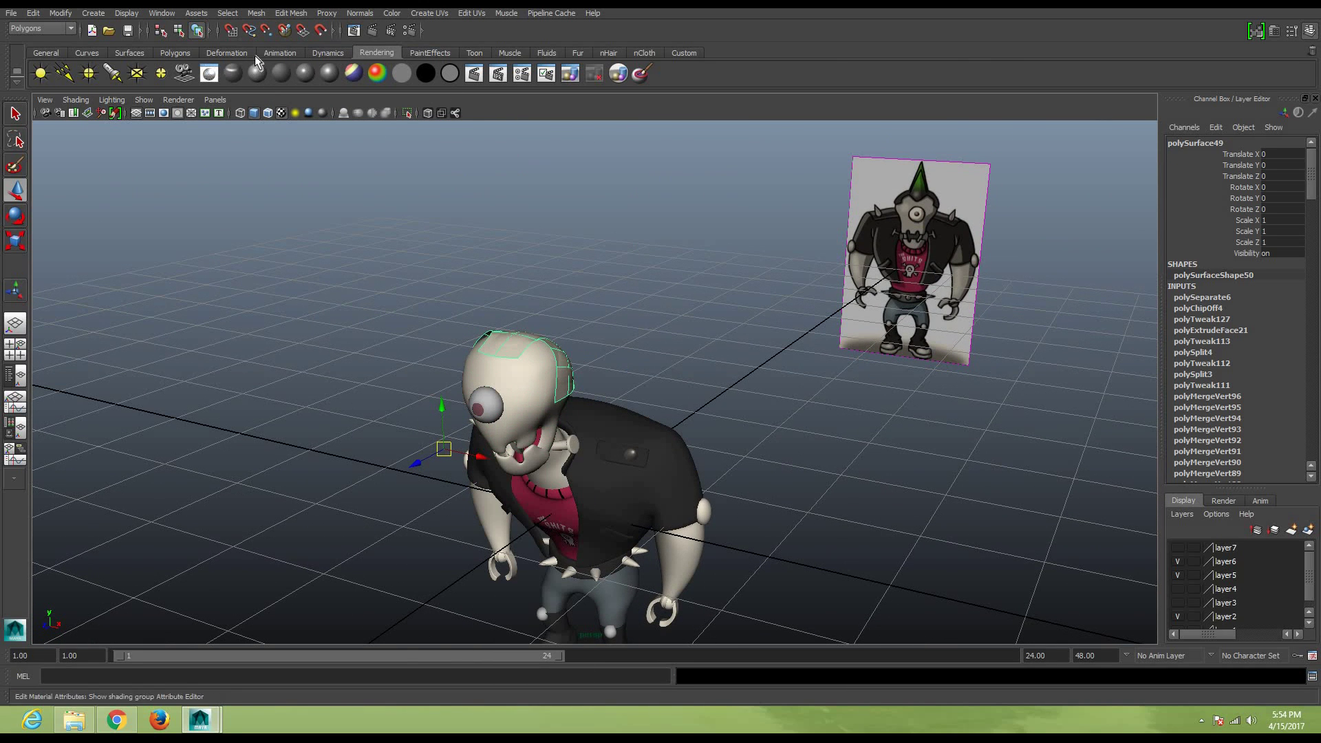
Extrude the cap faces and scale them into a thickened shell over the head
{"action": "left_click", "coordinate": [175, 53]}
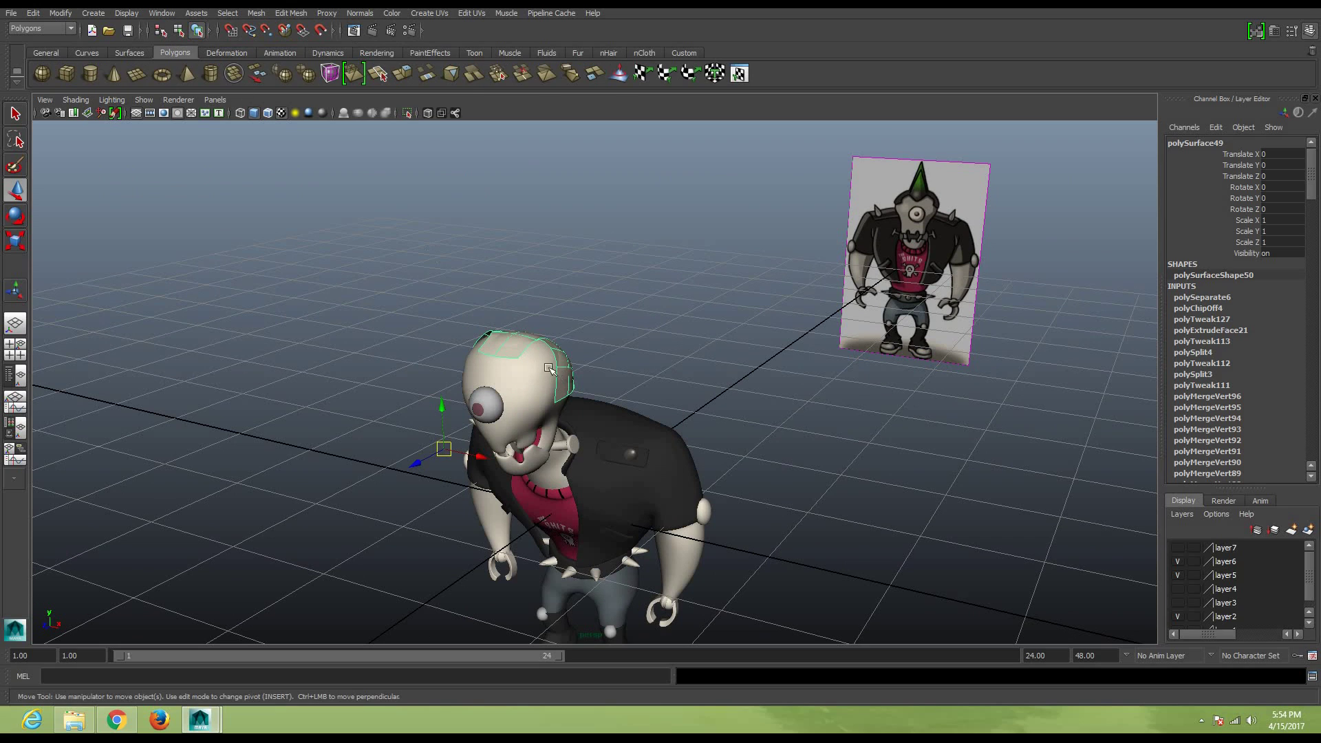
{"action": "left_click", "coordinate": [403, 73]}
{"action": "key", "text": "r"}
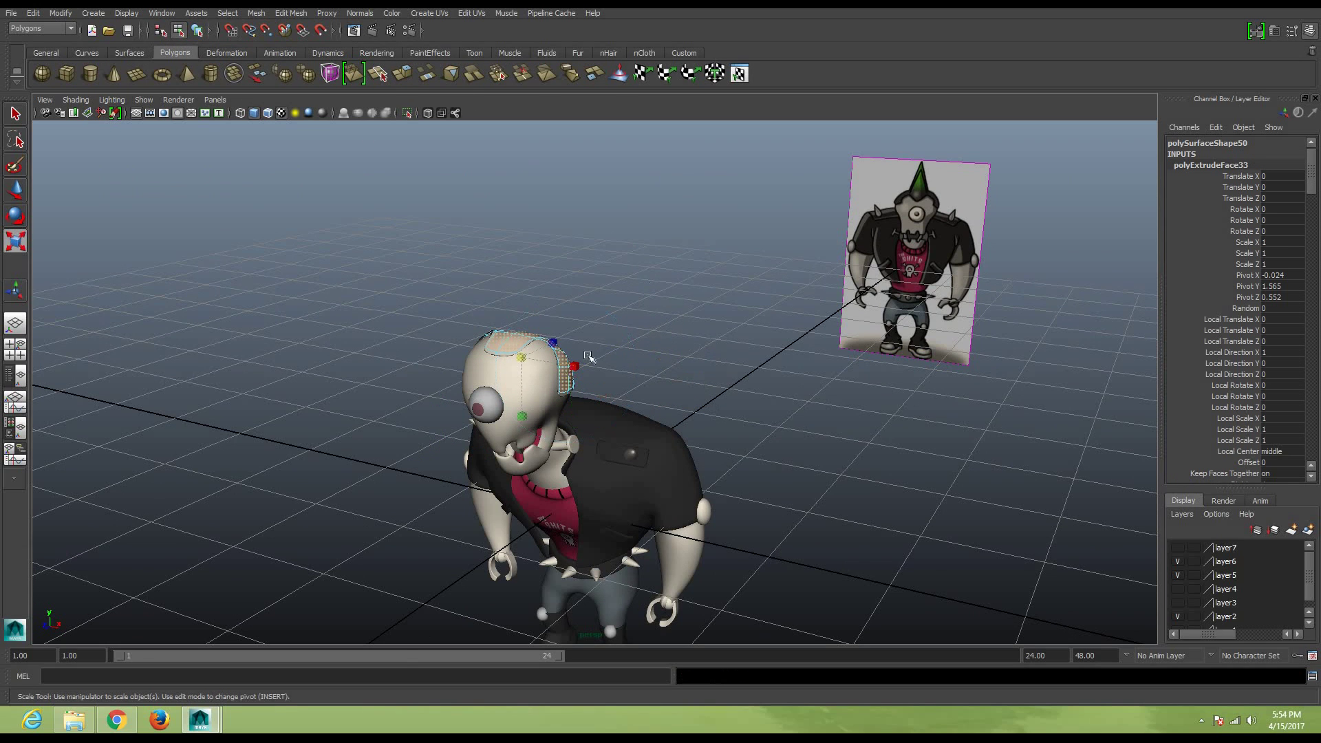
{"action": "left_click_drag", "start_coordinate": [522, 357], "coordinate": [535, 363]}
{"action": "left_click_drag", "start_coordinate": [537, 363], "coordinate": [546, 360]}
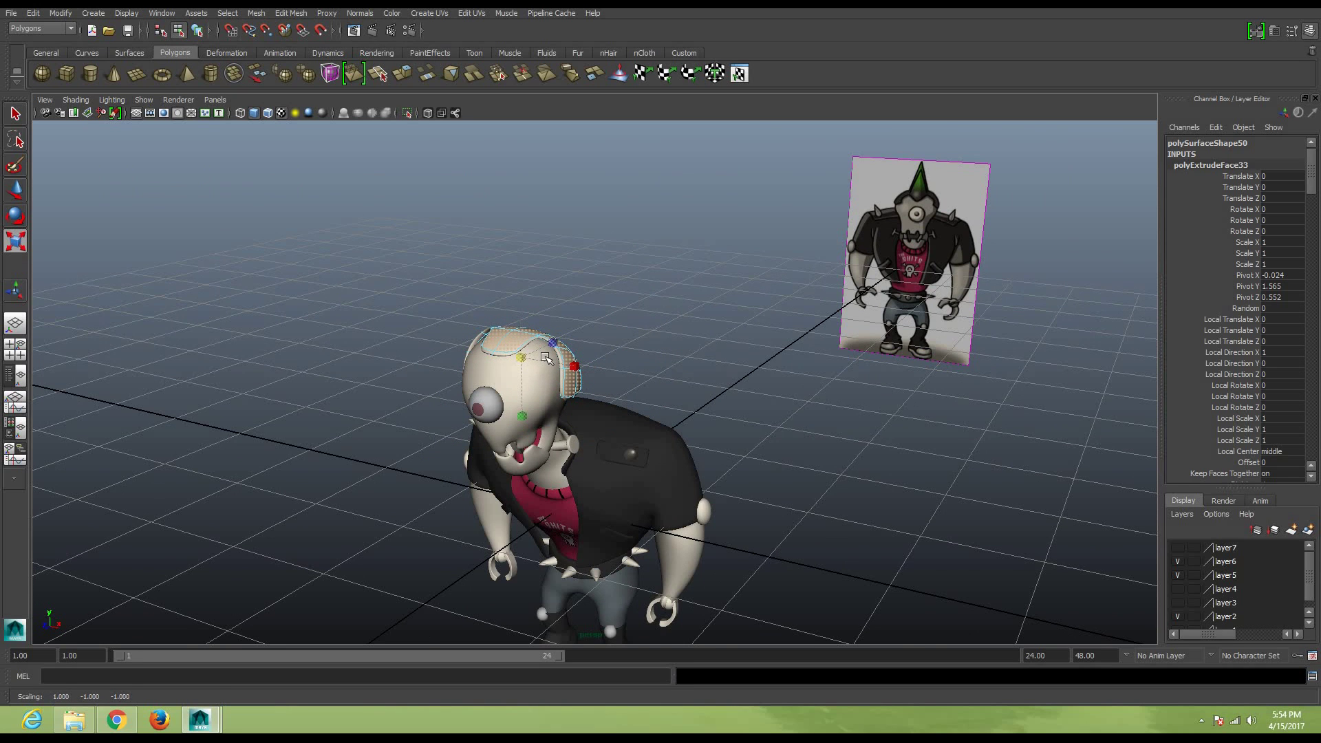
{"action": "scroll", "coordinate": [545, 358], "scroll_direction": "up", "scroll_amount": 2}
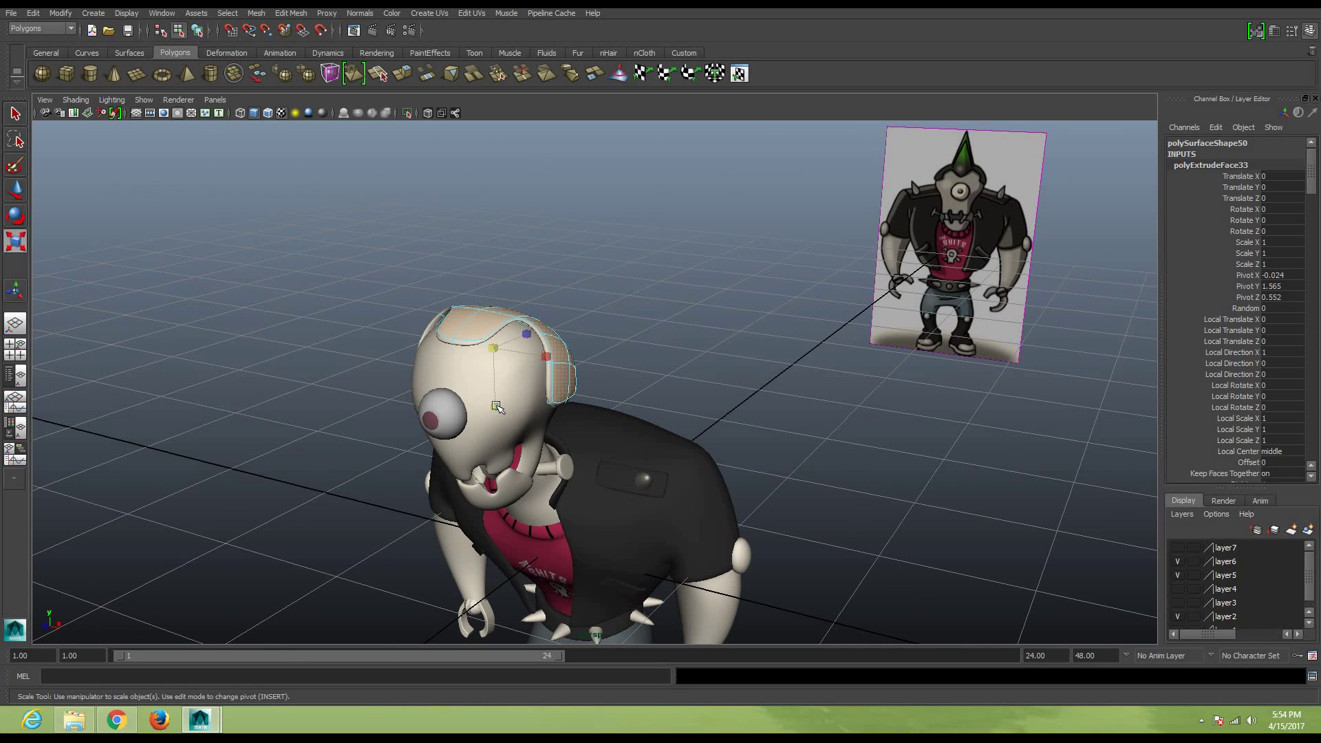
{"action": "left_click_drag", "start_coordinate": [496, 406], "coordinate": [497, 410]}
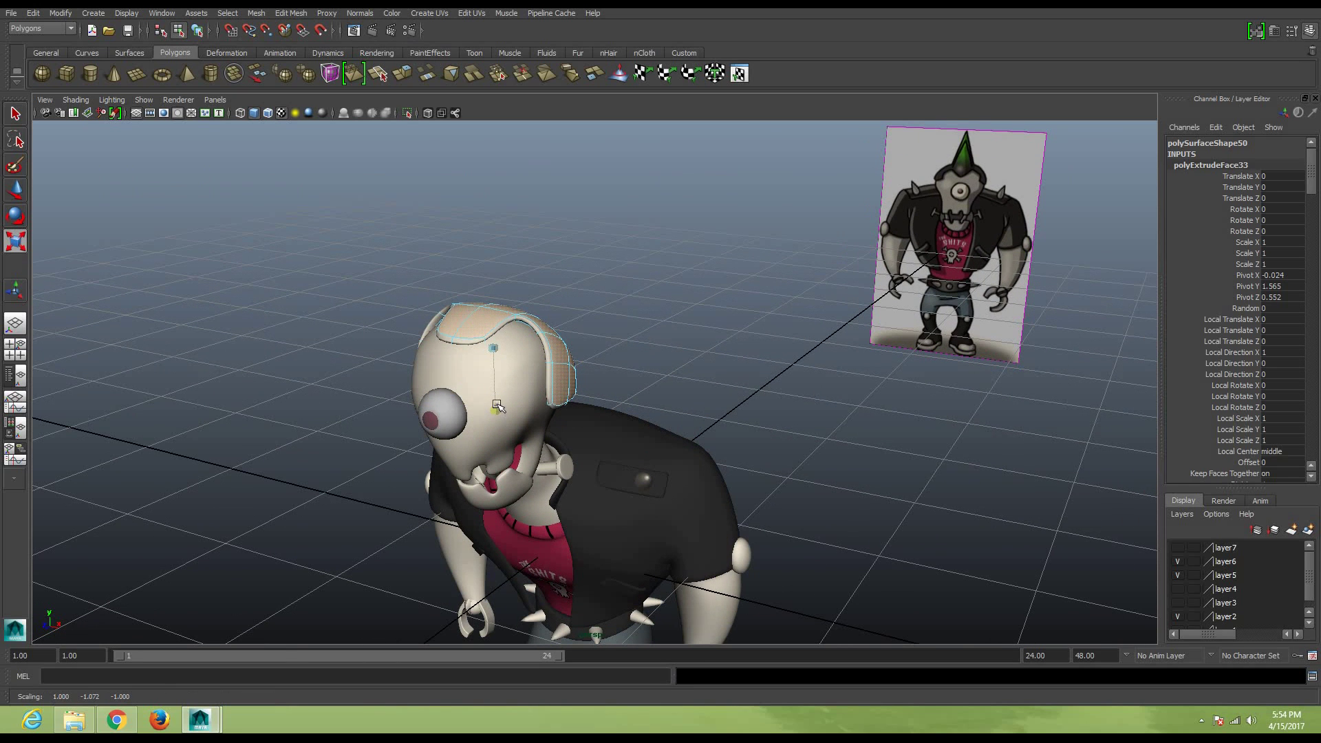
{"action": "scroll", "coordinate": [683, 296], "scroll_direction": "up", "scroll_amount": 5}
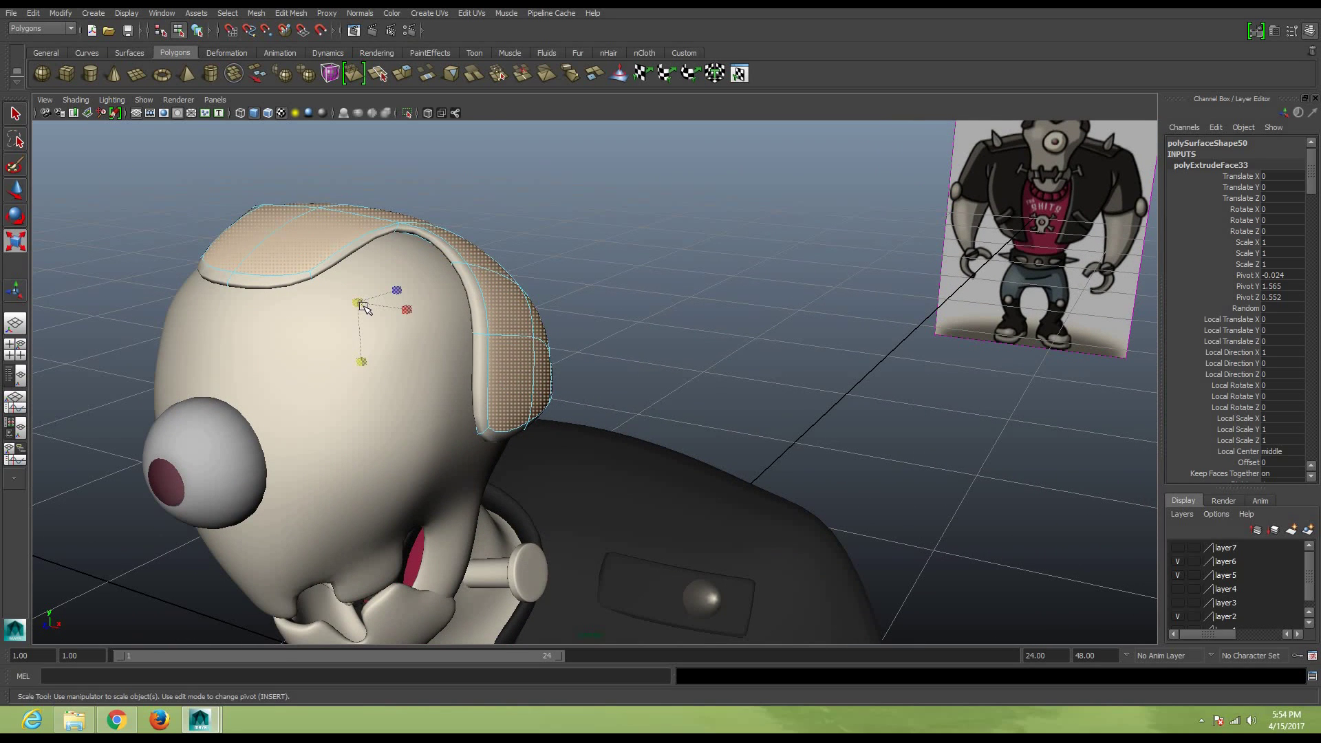
{"action": "left_click_drag", "start_coordinate": [363, 308], "coordinate": [368, 304]}
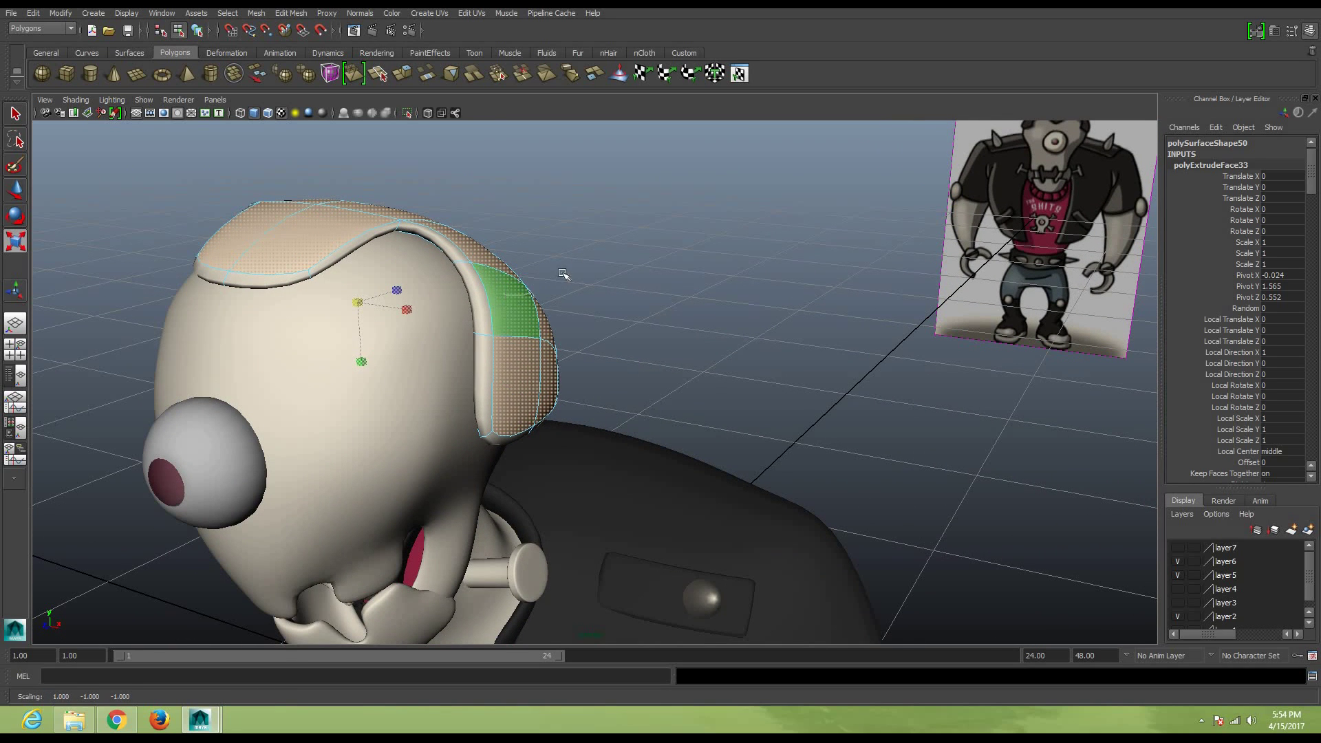
{"action": "right_click_drag", "start_coordinate": [505, 299], "coordinate": [547, 272]}
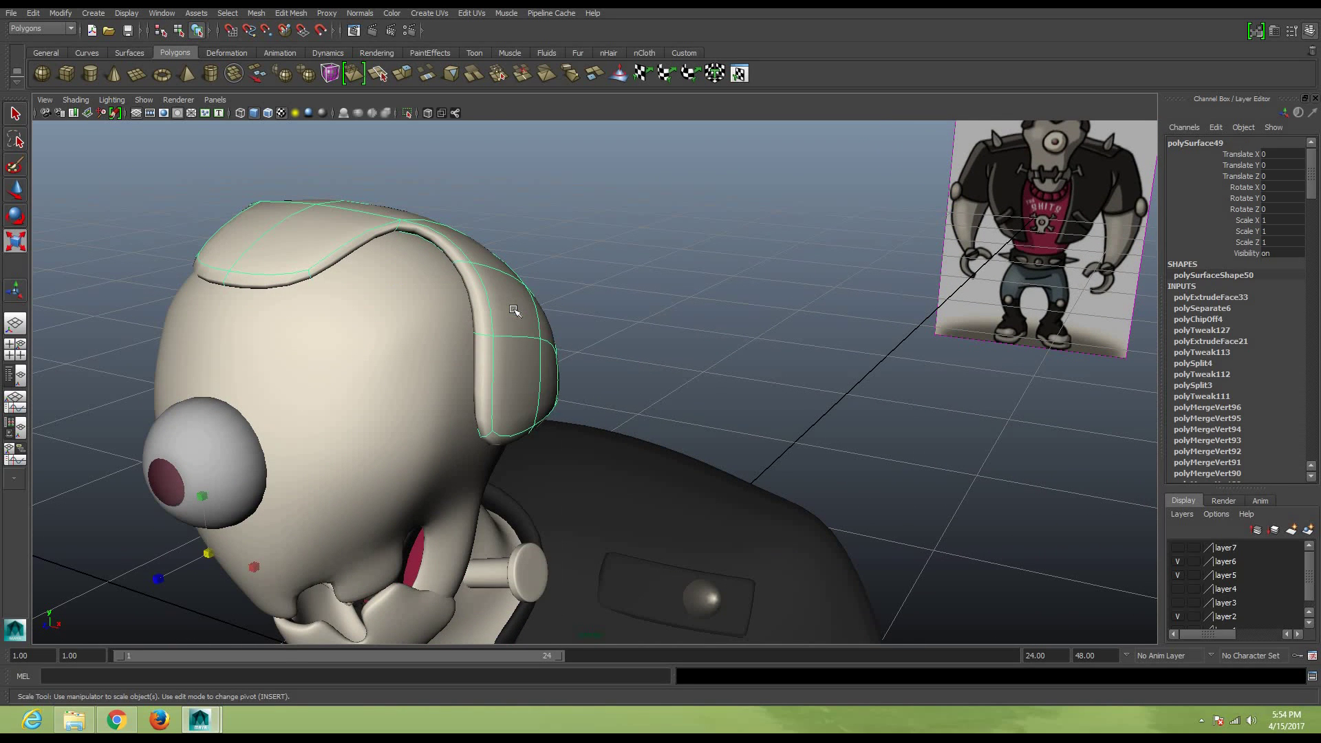
Insert an edge loop around the cap and preview it smoothed
{"action": "key", "text": "1"}
{"action": "left_click", "coordinate": [291, 13]}
{"action": "mouse_move", "coordinate": [290, 13]}
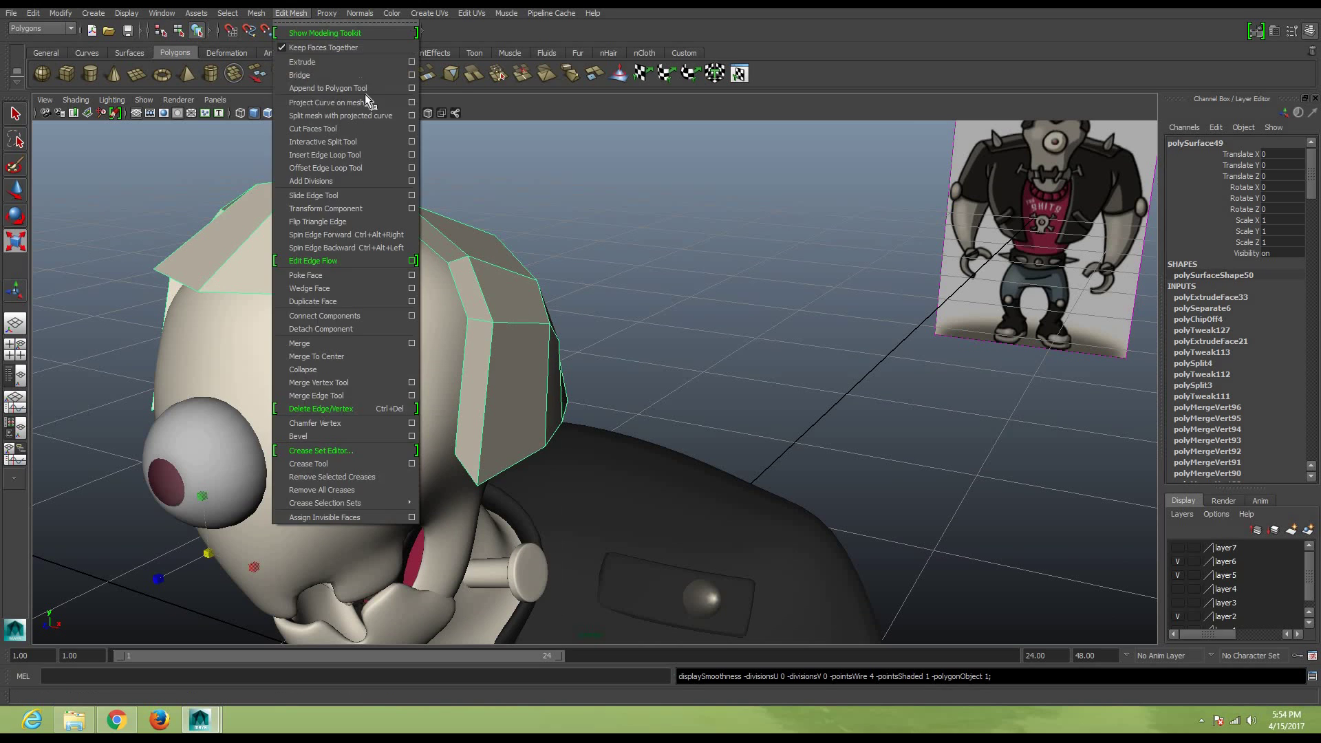
{"action": "left_click", "coordinate": [344, 154]}
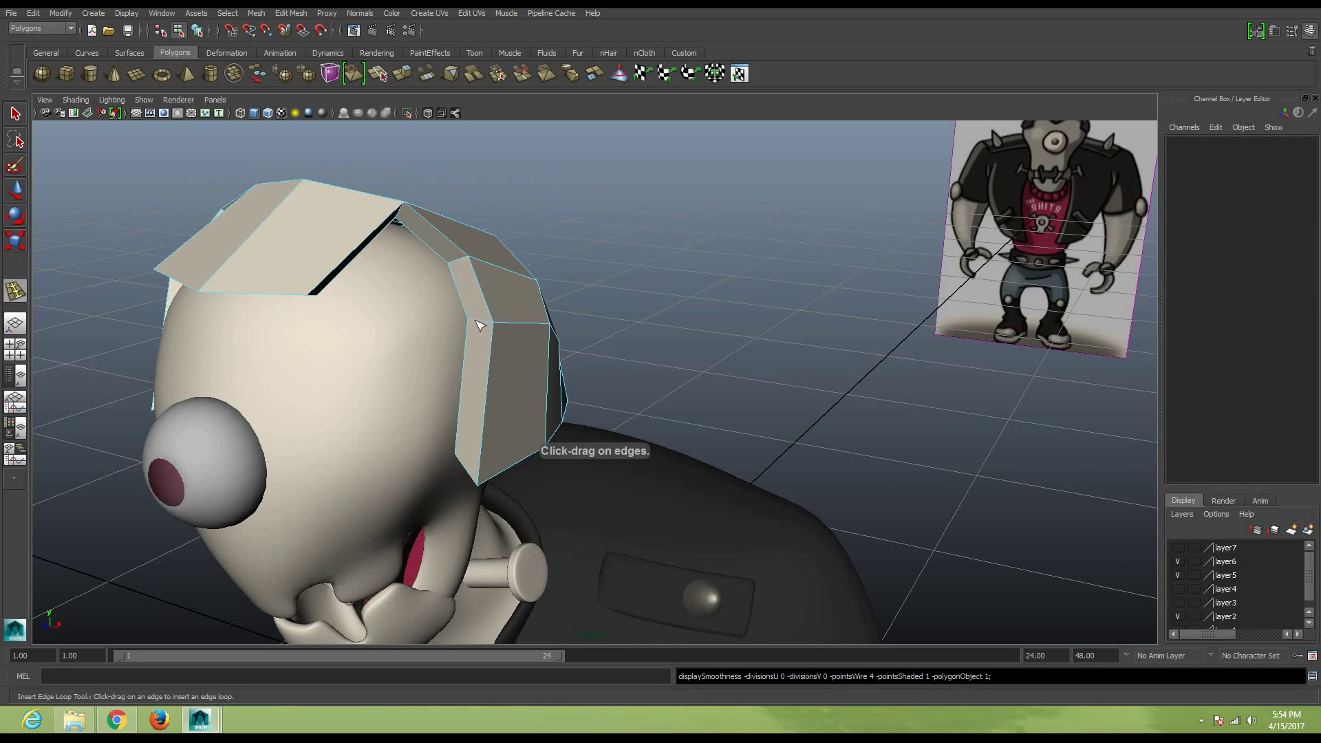
{"action": "left_click", "coordinate": [480, 325]}
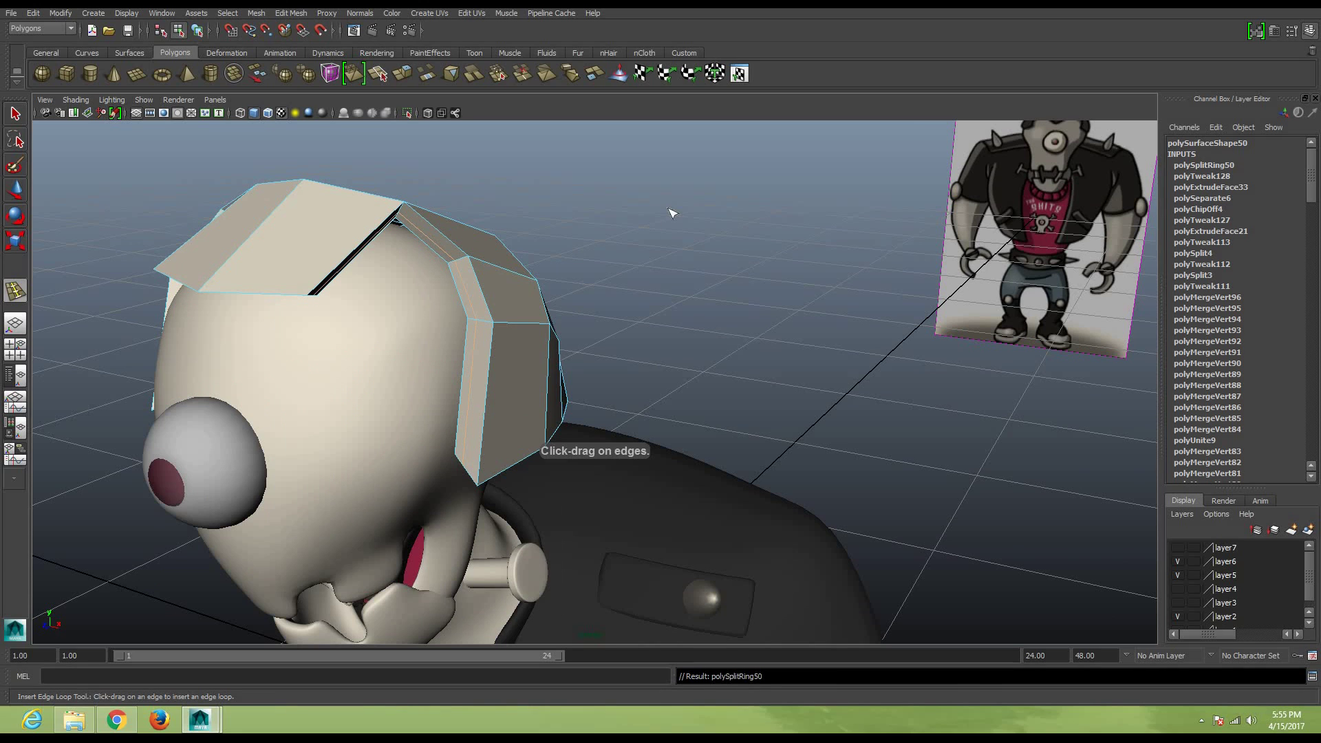
{"action": "key", "text": "3"}
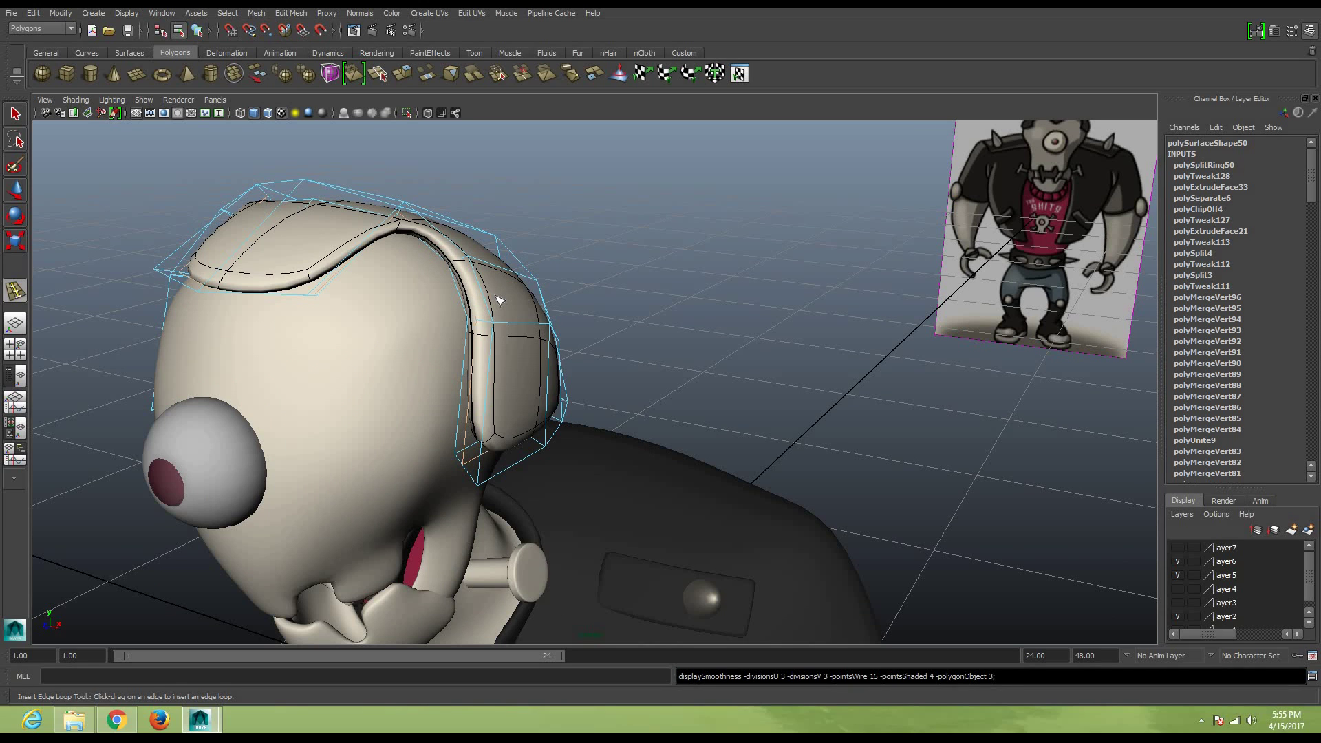
{"action": "key", "text": "w"}
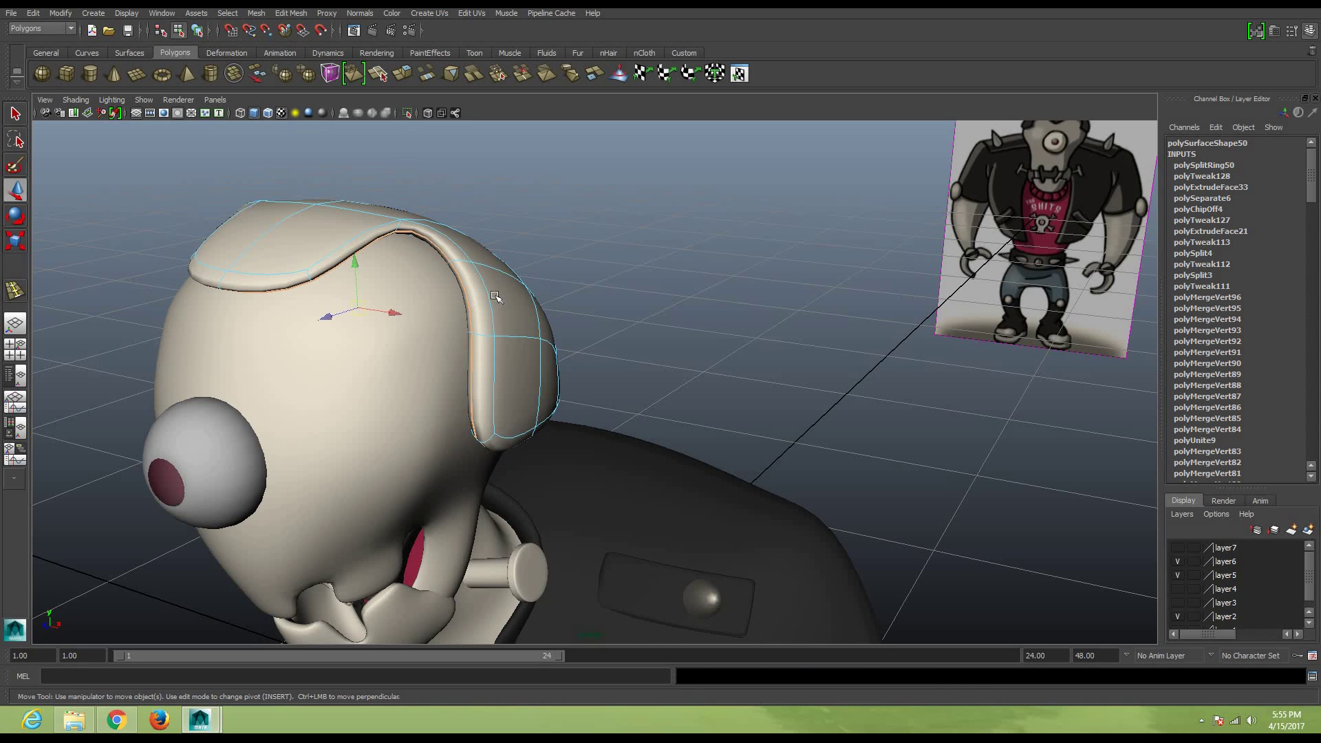
Assign the existing grey lambert1 material to the cap and orbit to view it
{"action": "right_click", "coordinate": [495, 298]}
{"action": "left_click", "coordinate": [642, 316]}
{"action": "left_click_drag", "start_coordinate": [643, 315], "coordinate": [696, 343], "text": "alt"}
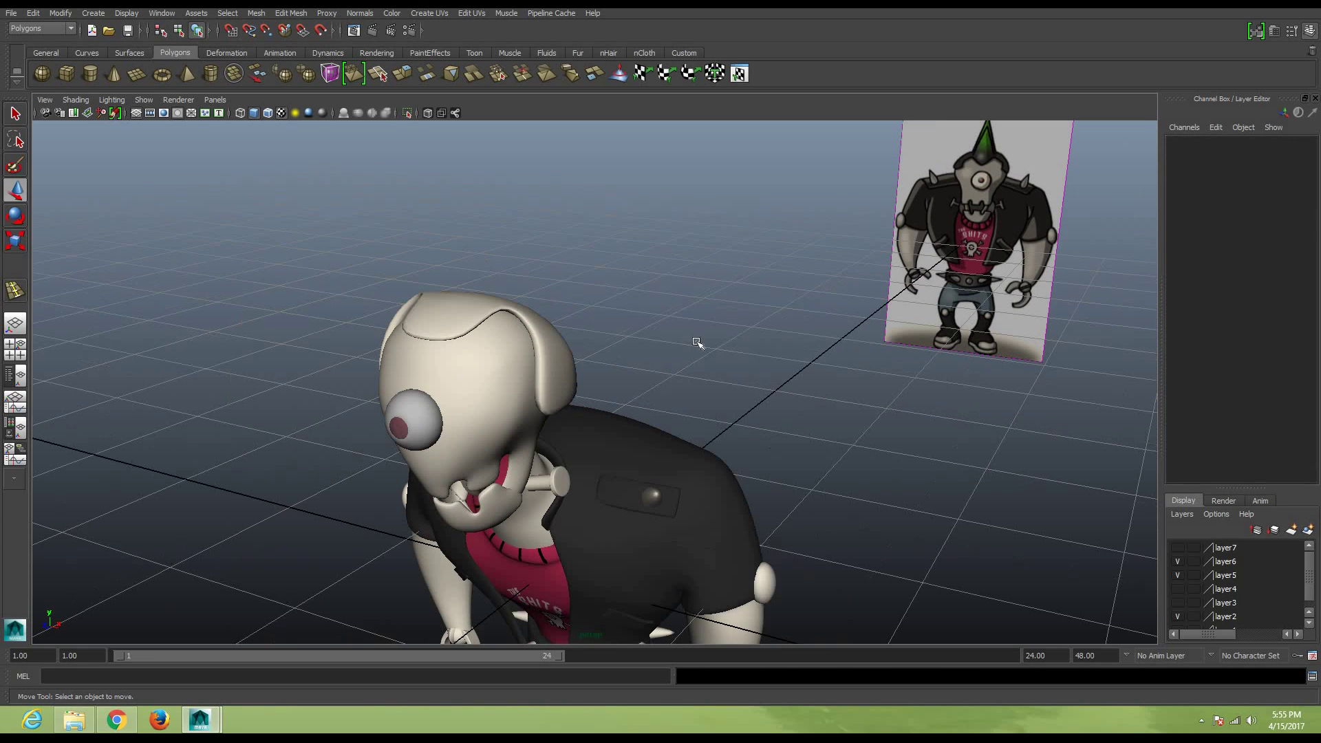
{"action": "right_click", "coordinate": [560, 361]}
{"action": "mouse_move", "coordinate": [555, 649]}
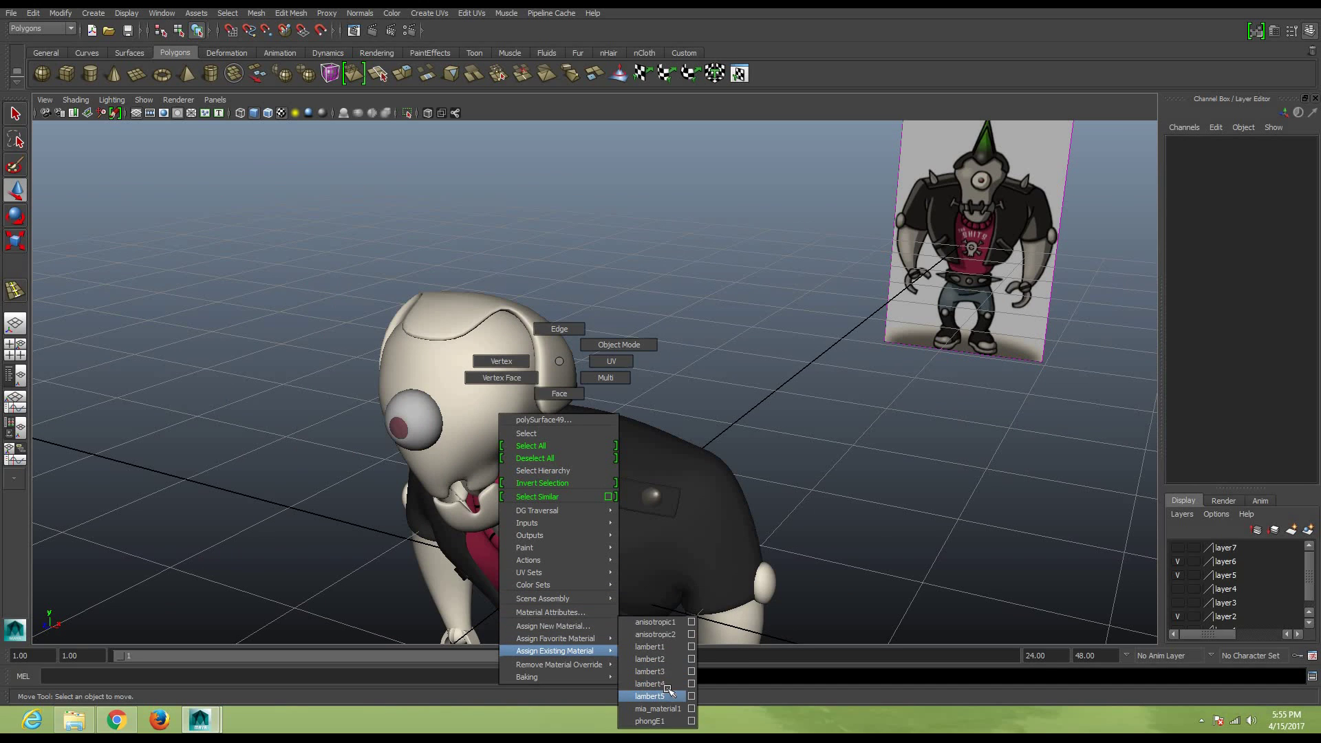
{"action": "left_click", "coordinate": [678, 647]}
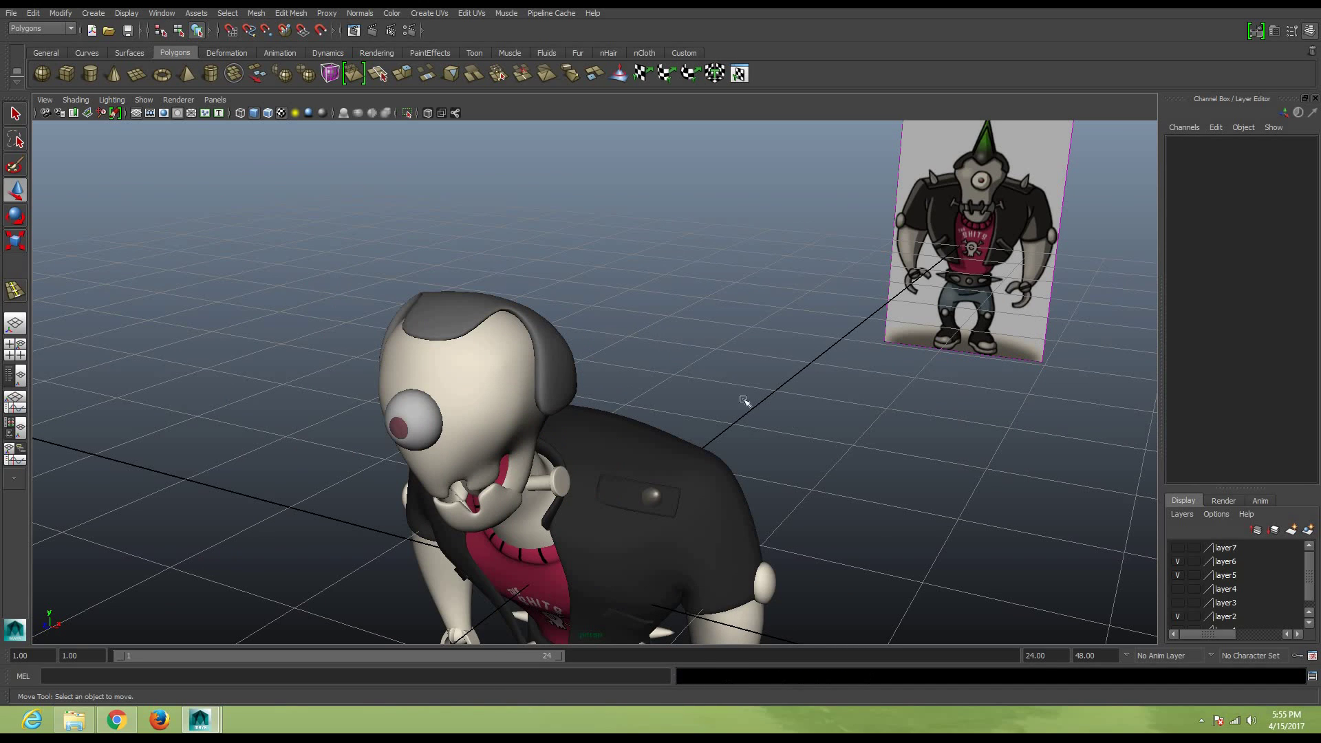
{"action": "mouse_move", "coordinate": [707, 383]}
{"action": "left_mouse_down", "text": "alt"}
{"action": "mouse_move", "coordinate": [649, 427]}
{"action": "mouse_move", "coordinate": [537, 440]}
{"action": "mouse_move", "coordinate": [527, 485]}
{"action": "mouse_move", "coordinate": [456, 463]}
{"action": "mouse_move", "coordinate": [612, 429]}
{"action": "mouse_move", "coordinate": [463, 454]}
{"action": "left_mouse_up", "text": "alt"}
{"action": "key", "text": "super"}
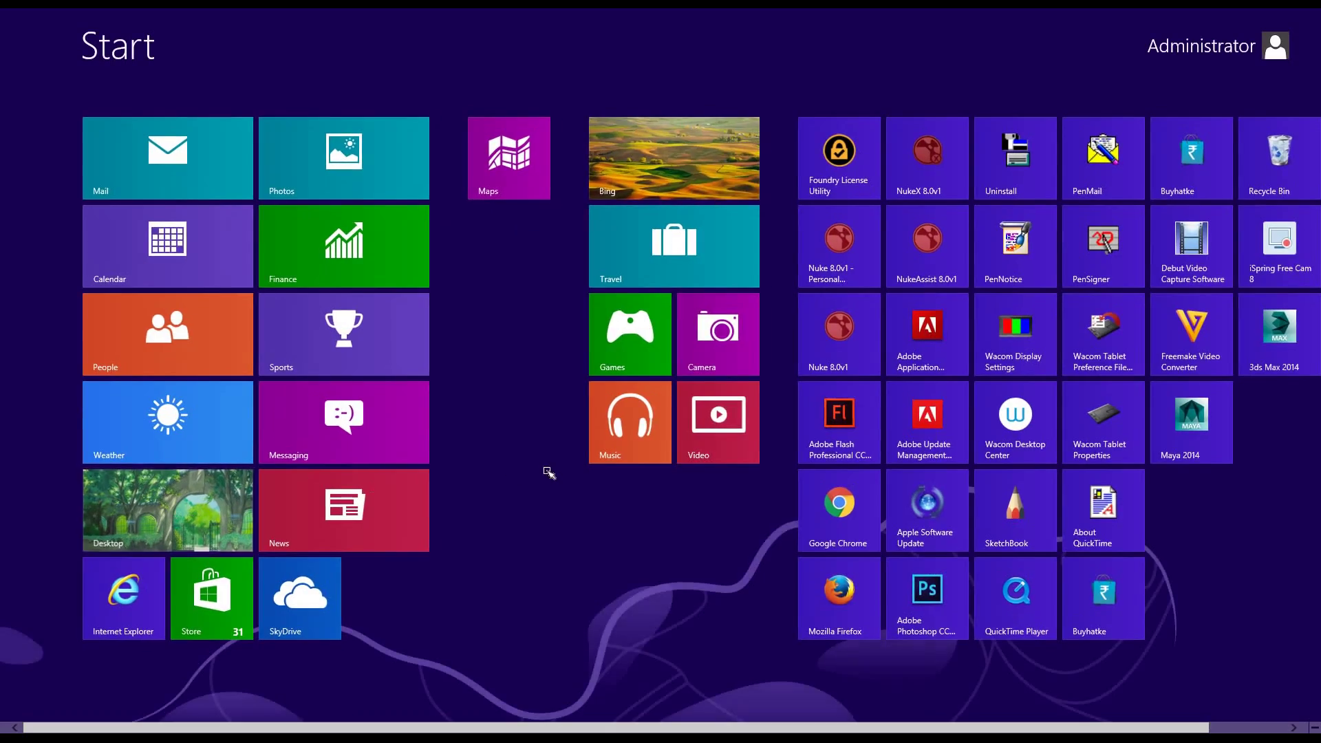
{"action": "key", "text": "super"}
Extrude the top cap face upward and scale it down into a pointed tip
{"action": "left_click", "coordinate": [467, 484]}
{"action": "right_click_drag", "start_coordinate": [467, 483], "coordinate": [474, 453]}
{"action": "left_click", "coordinate": [472, 481]}
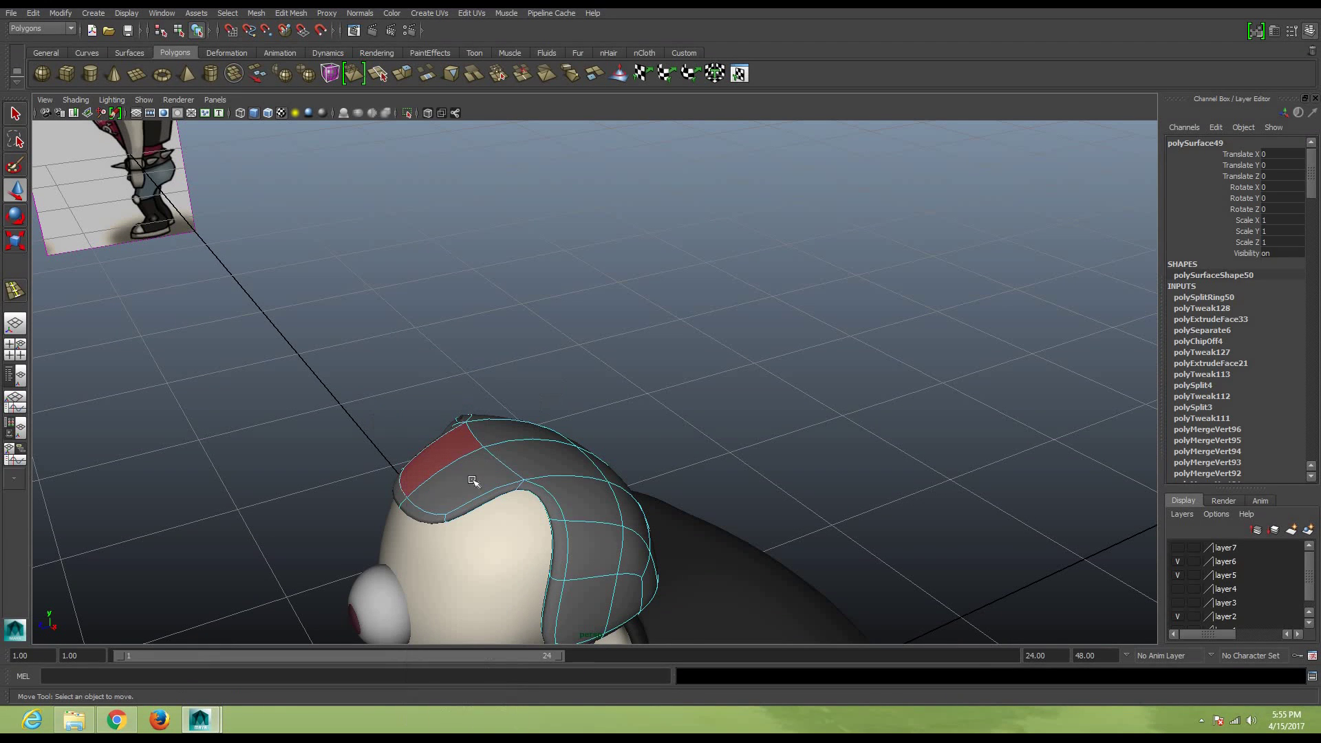
{"action": "left_click", "coordinate": [472, 480]}
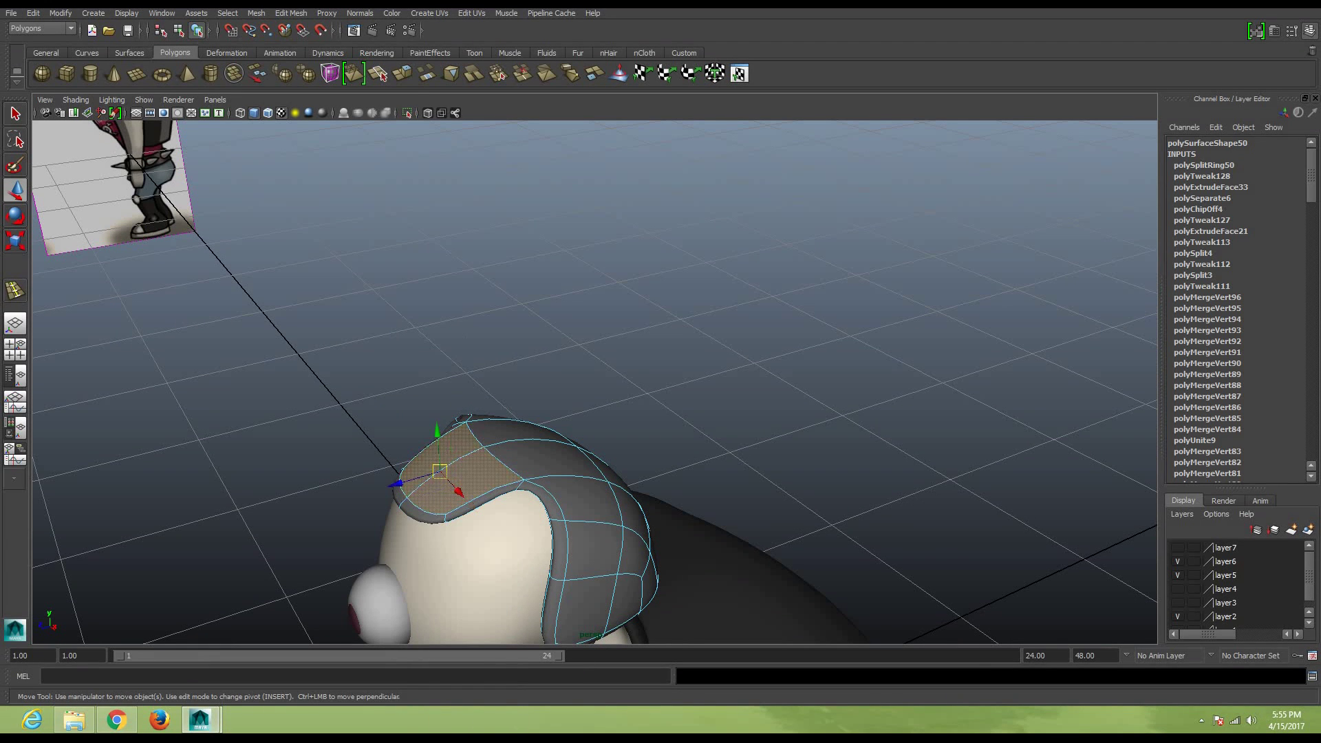
{"action": "key", "text": "ctrl+e"}
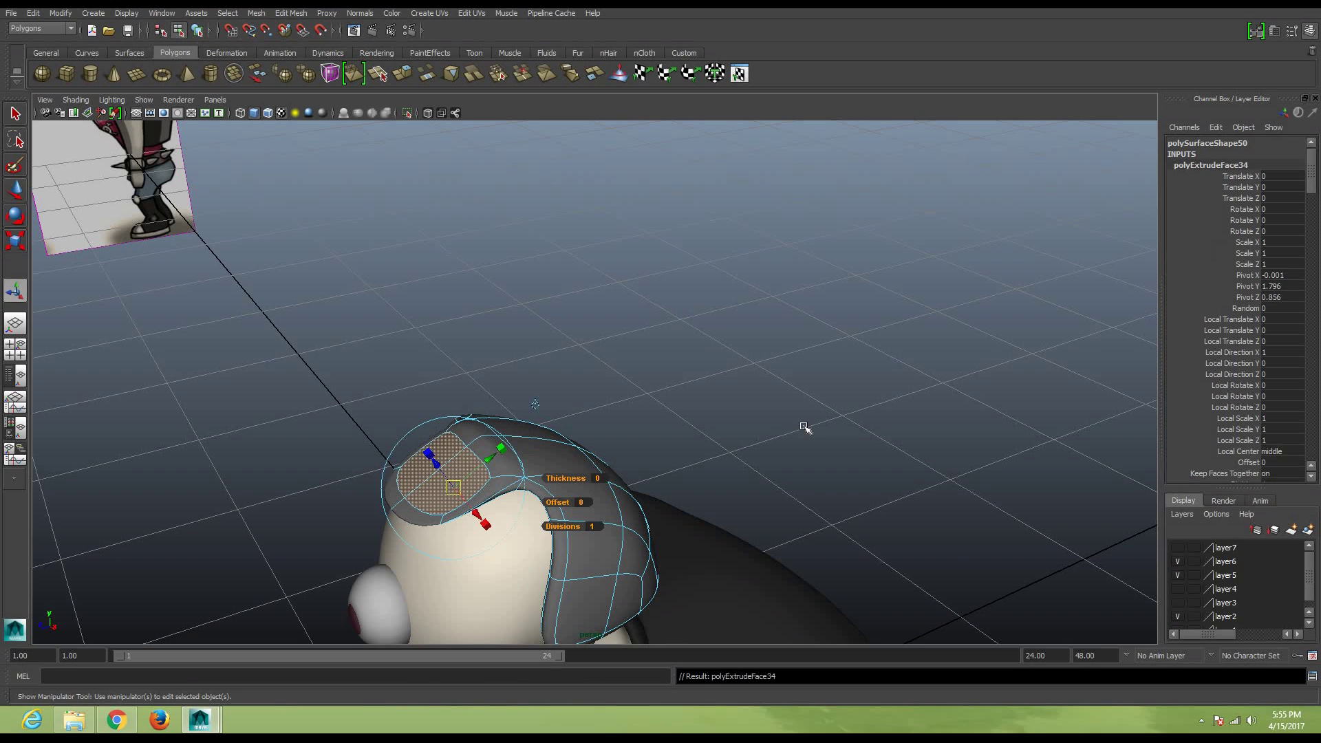
{"action": "key", "text": "w"}
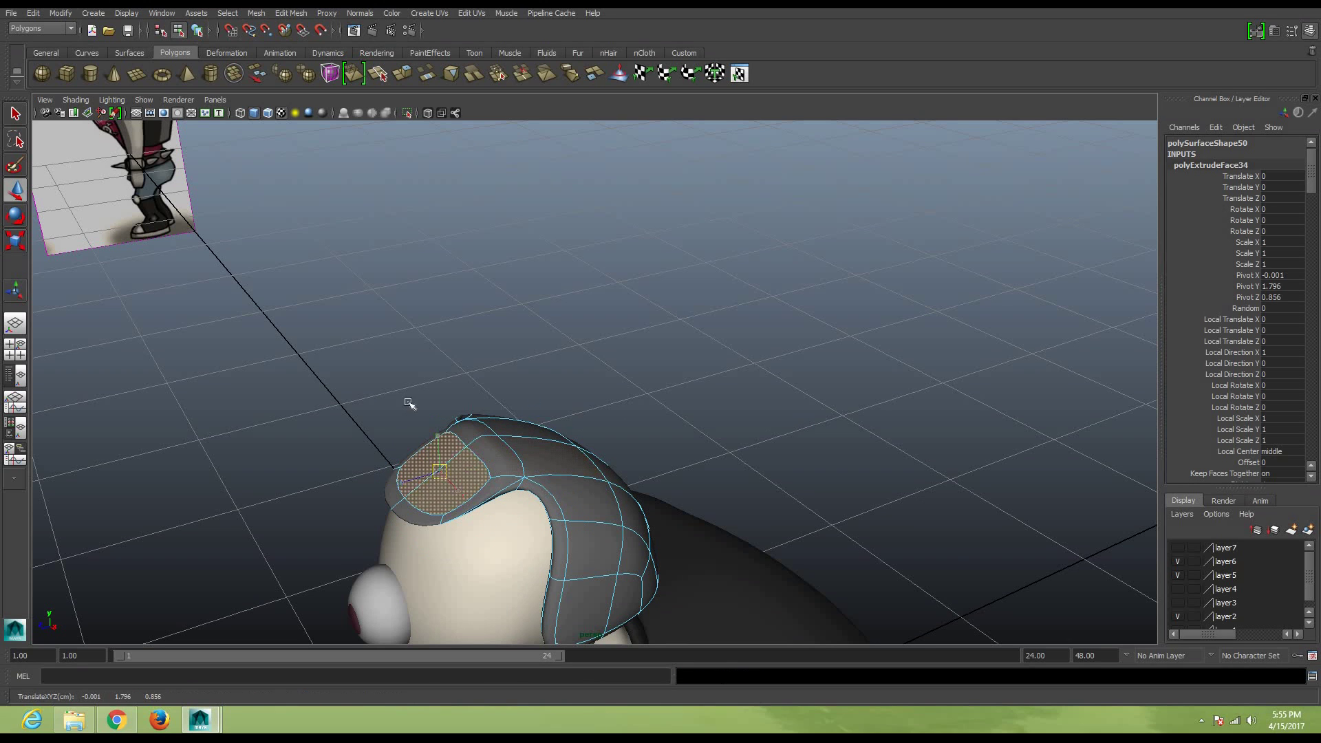
{"action": "mouse_move", "coordinate": [439, 472]}
{"action": "left_mouse_down"}
{"action": "mouse_move", "coordinate": [423, 384]}
{"action": "mouse_move", "coordinate": [360, 386]}
{"action": "left_mouse_up"}
{"action": "key", "text": "r"}
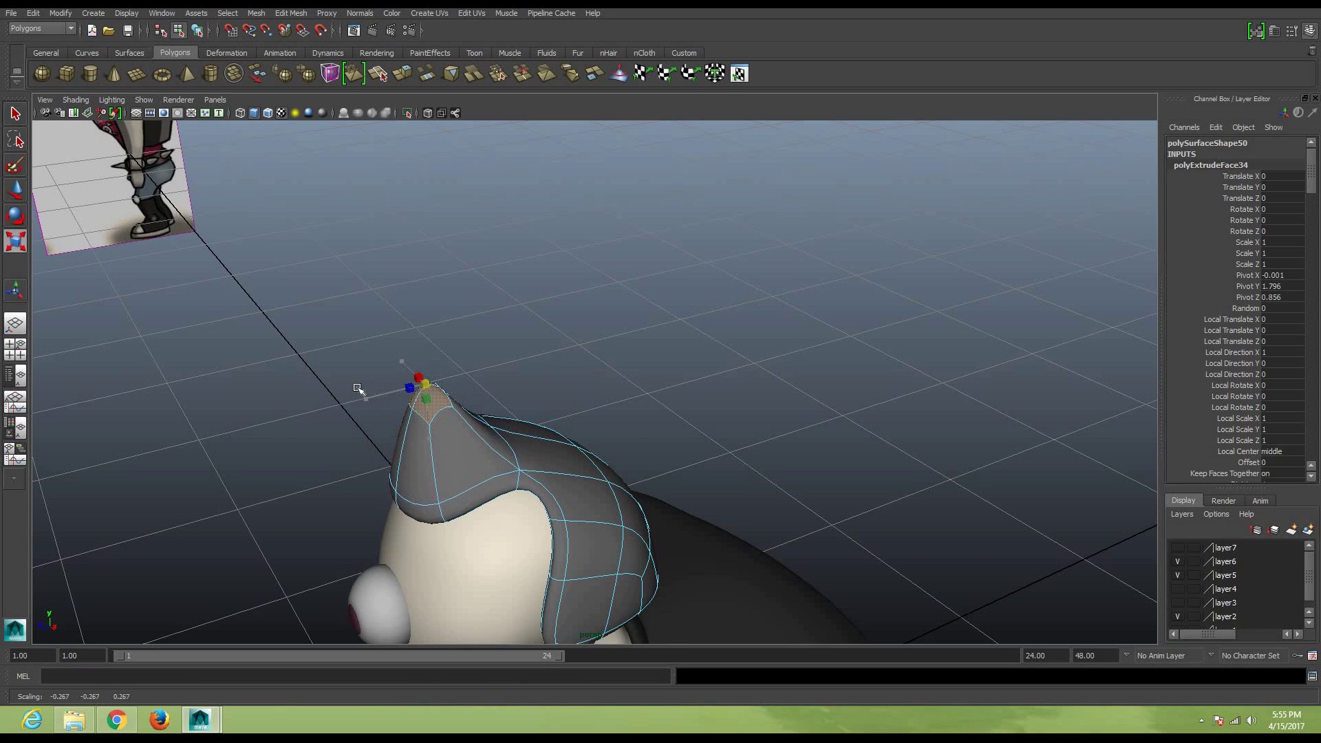
{"action": "mouse_move", "coordinate": [598, 402]}
{"action": "left_mouse_down", "text": "alt"}
{"action": "mouse_move", "coordinate": [586, 393]}
{"action": "mouse_move", "coordinate": [677, 406]}
{"action": "left_mouse_up", "text": "alt"}
Insert an edge loop on the spike and scale it inward to taper it
{"action": "left_click", "coordinate": [297, 15]}
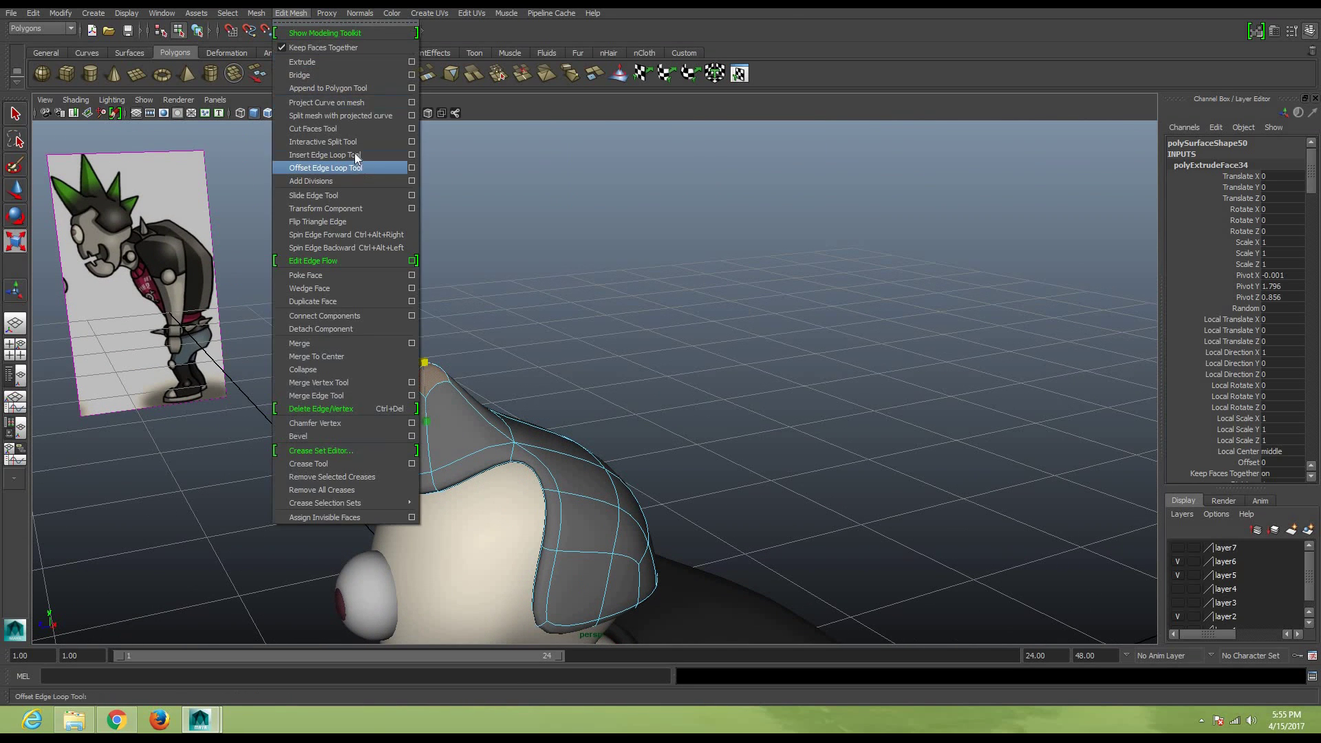
{"action": "left_click", "coordinate": [395, 237]}
{"action": "left_click", "coordinate": [427, 467]}
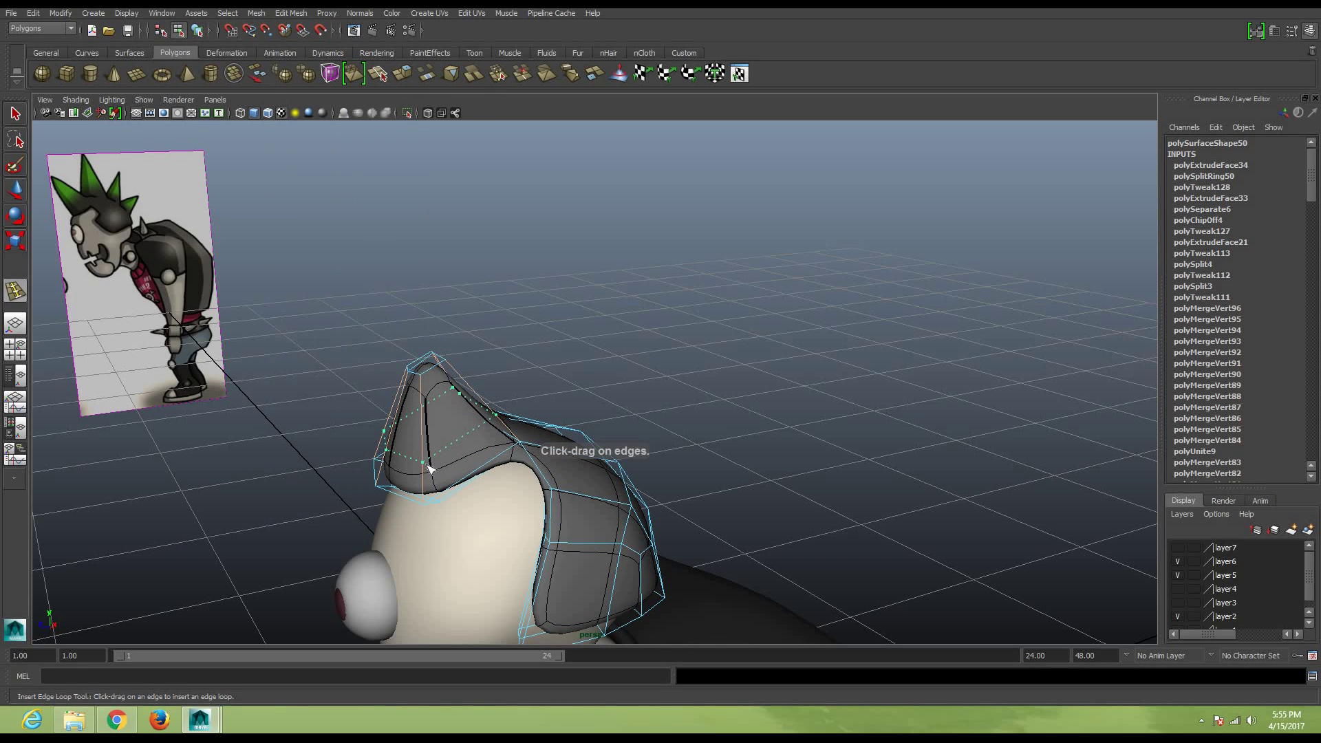
{"action": "key", "text": "r"}
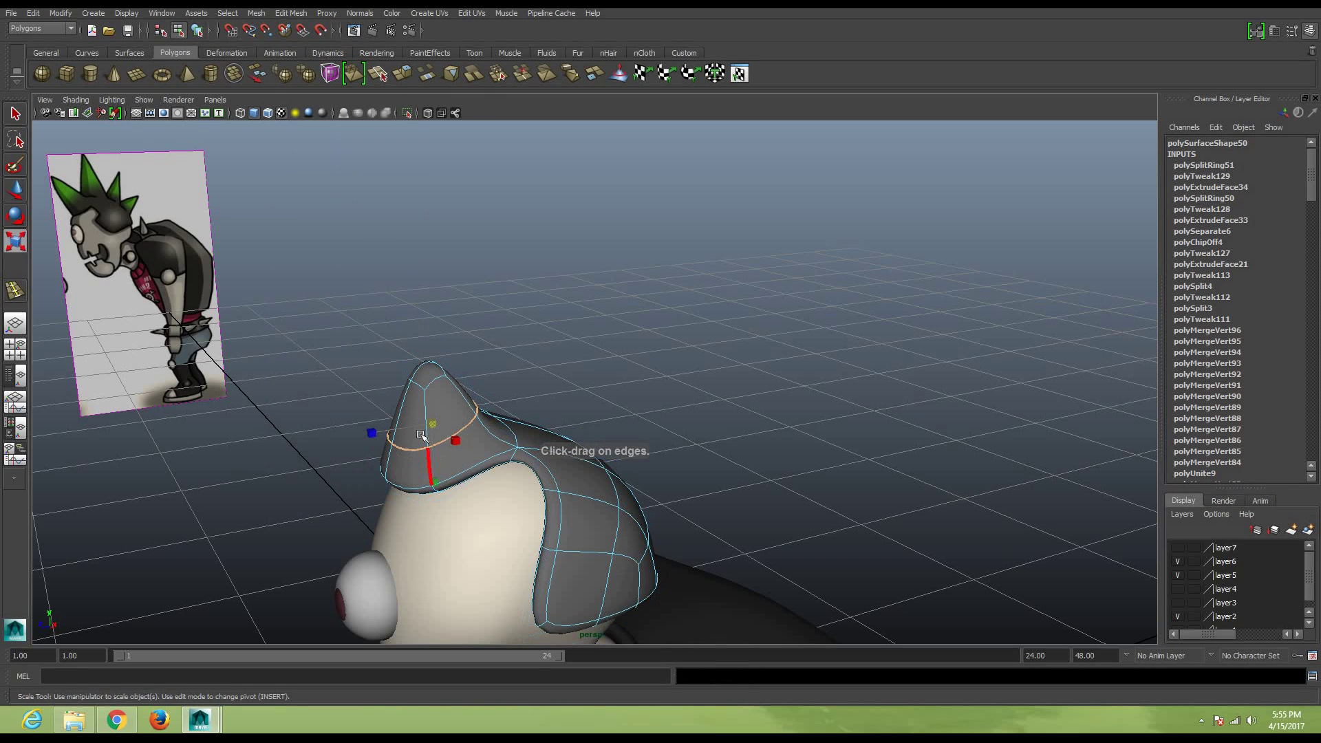
{"action": "left_click_drag", "start_coordinate": [371, 432], "coordinate": [400, 431]}
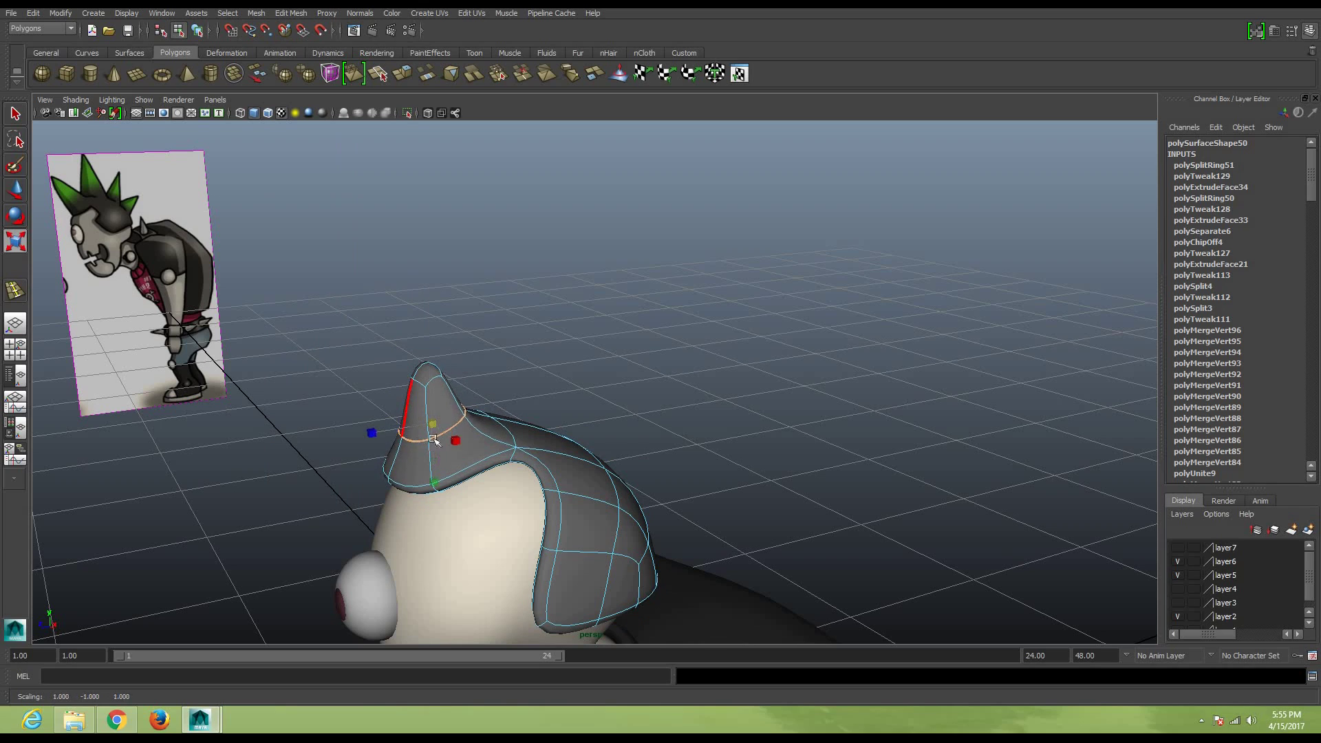
Select the spike's tip vertex and pull it up and to the left
{"action": "mouse_move", "coordinate": [759, 413]}
{"action": "left_mouse_down", "text": "alt"}
{"action": "mouse_move", "coordinate": [621, 406]}
{"action": "mouse_move", "coordinate": [758, 436]}
{"action": "mouse_move", "coordinate": [516, 385]}
{"action": "left_mouse_up", "text": "alt"}
{"action": "right_click_drag", "start_coordinate": [516, 385], "coordinate": [521, 442]}
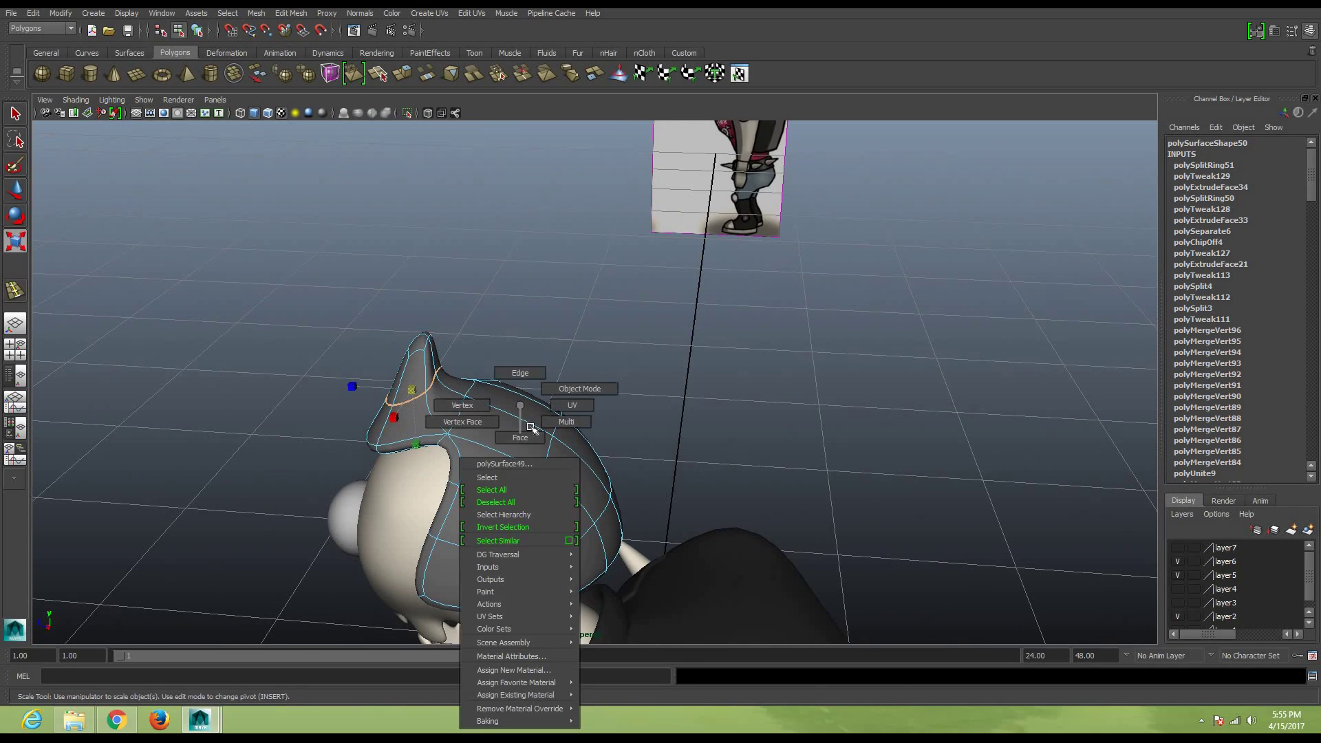
{"action": "left_click", "coordinate": [521, 442]}
{"action": "mouse_move", "coordinate": [521, 441]}
{"action": "left_mouse_down", "text": "alt"}
{"action": "mouse_move", "coordinate": [733, 408]}
{"action": "mouse_move", "coordinate": [678, 398]}
{"action": "mouse_move", "coordinate": [589, 448]}
{"action": "left_mouse_up", "text": "alt"}
{"action": "scroll", "coordinate": [434, 451], "scroll_direction": "up", "scroll_amount": 3}
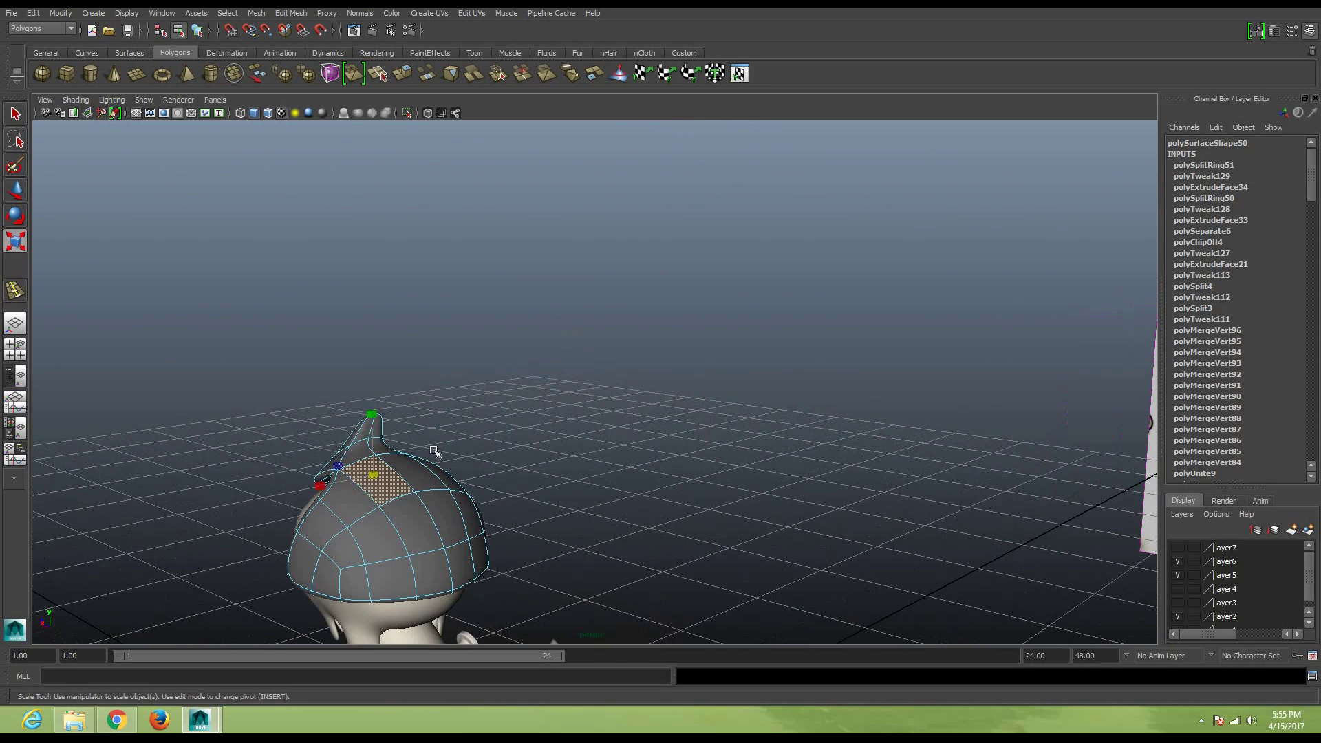
{"action": "right_click_drag", "start_coordinate": [406, 471], "coordinate": [374, 414]}
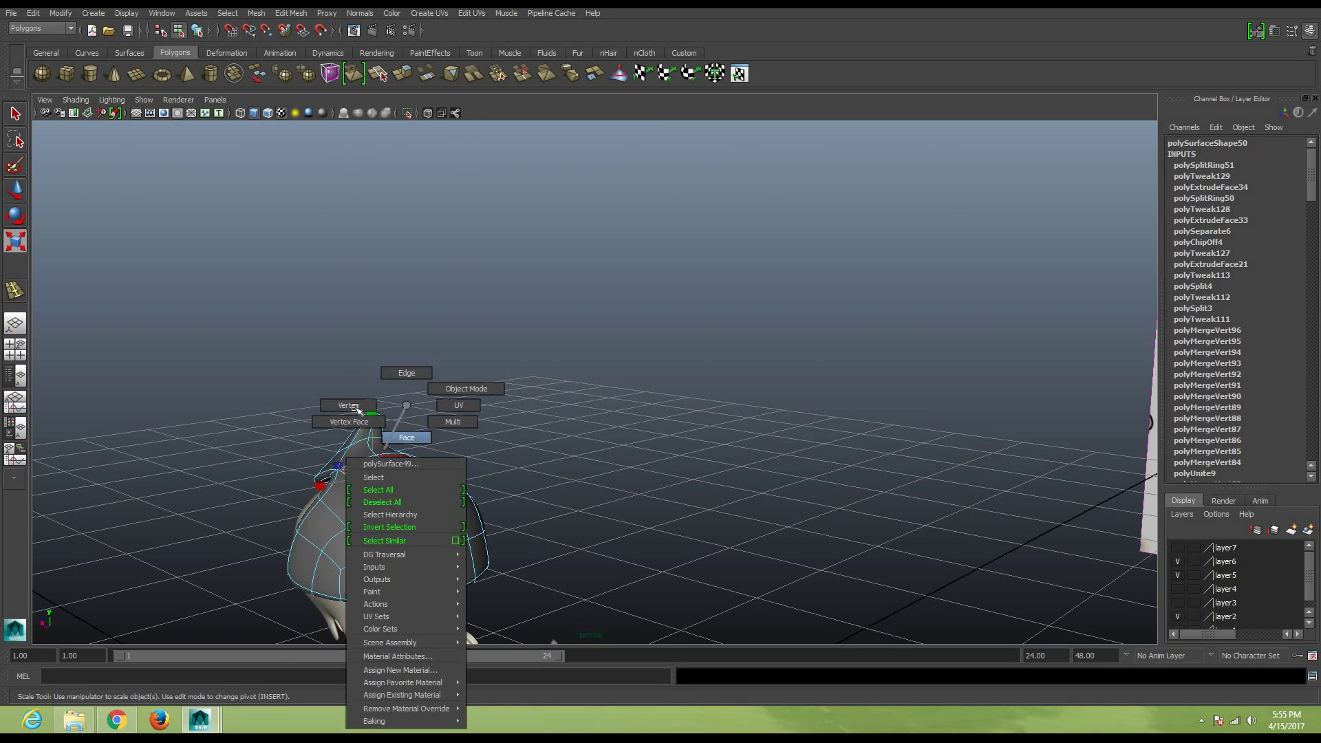
{"action": "left_click", "coordinate": [377, 415]}
{"action": "key", "text": "w"}
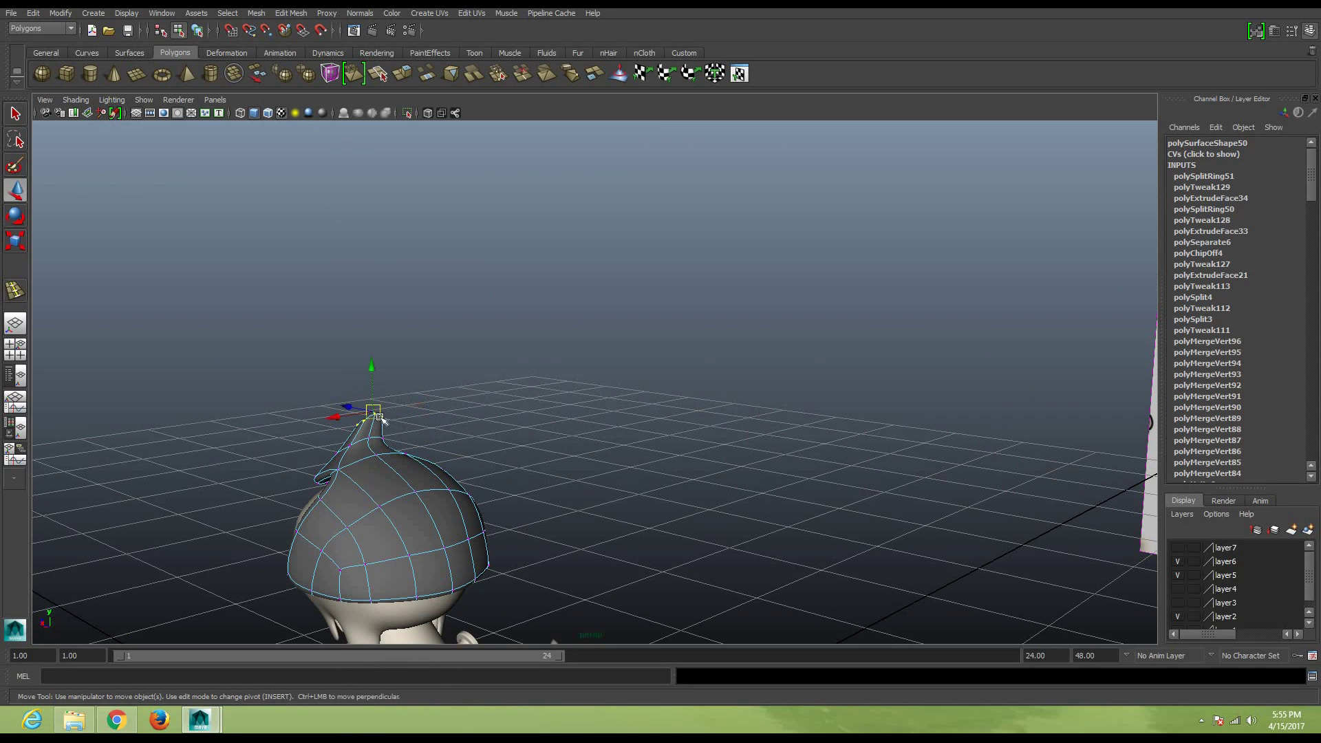
{"action": "left_click_drag", "start_coordinate": [372, 414], "coordinate": [361, 388]}
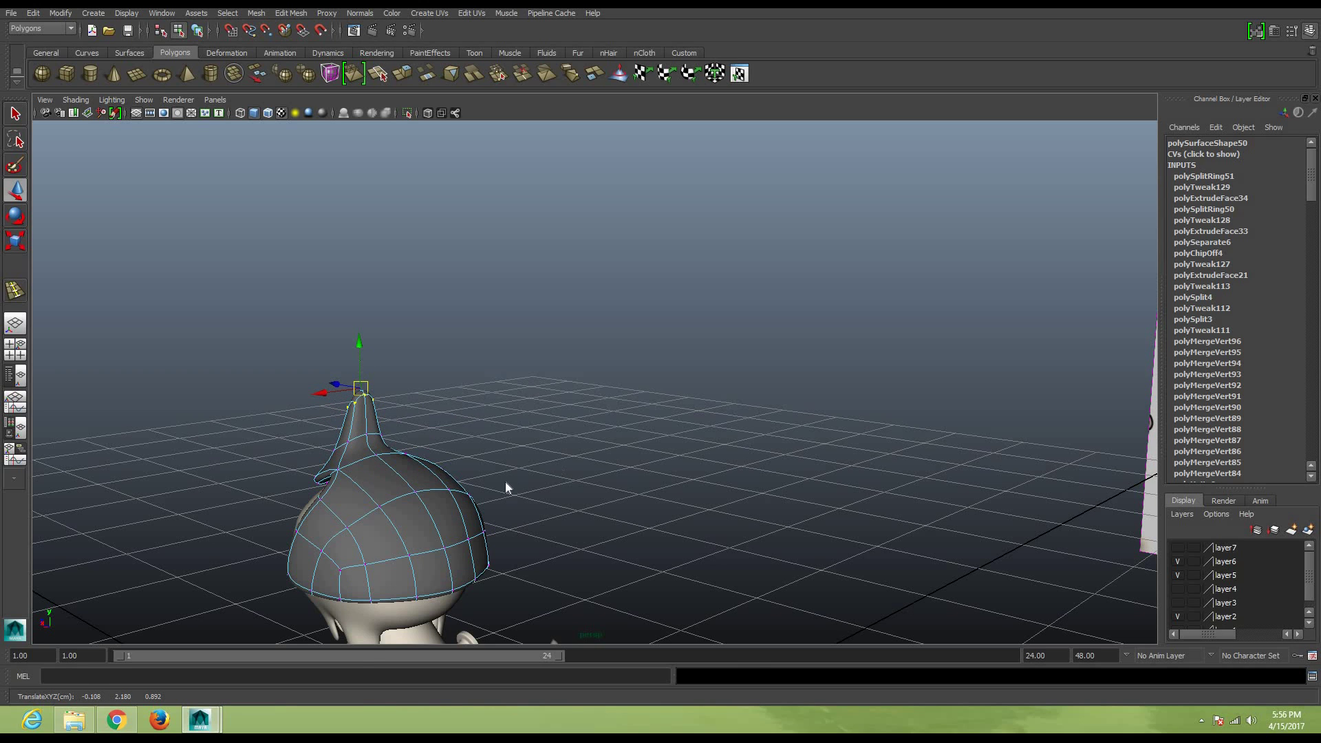
Recentre the view on the cap and switch it back to face selection
{"action": "key", "text": "space"}
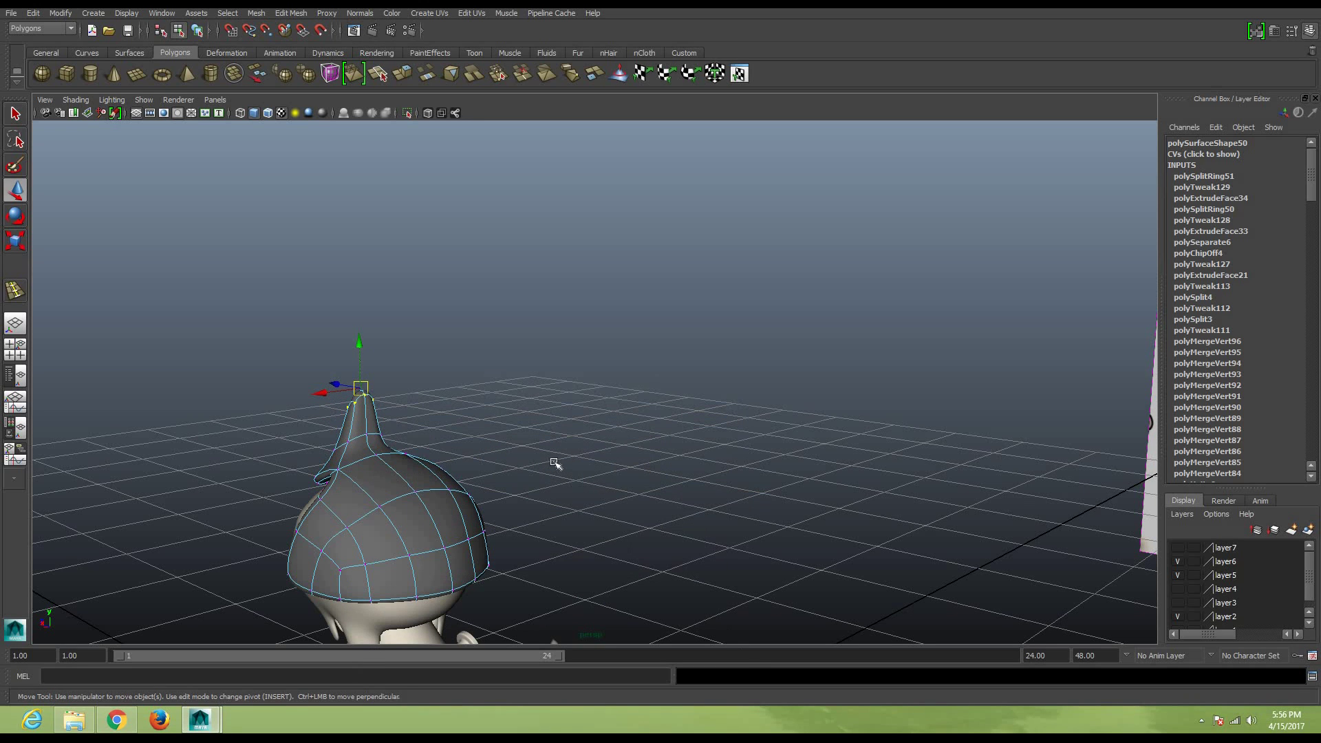
{"action": "mouse_move", "coordinate": [573, 462]}
{"action": "left_mouse_down", "text": "alt"}
{"action": "mouse_move", "coordinate": [595, 398]}
{"action": "mouse_move", "coordinate": [476, 395]}
{"action": "left_mouse_up", "text": "alt"}
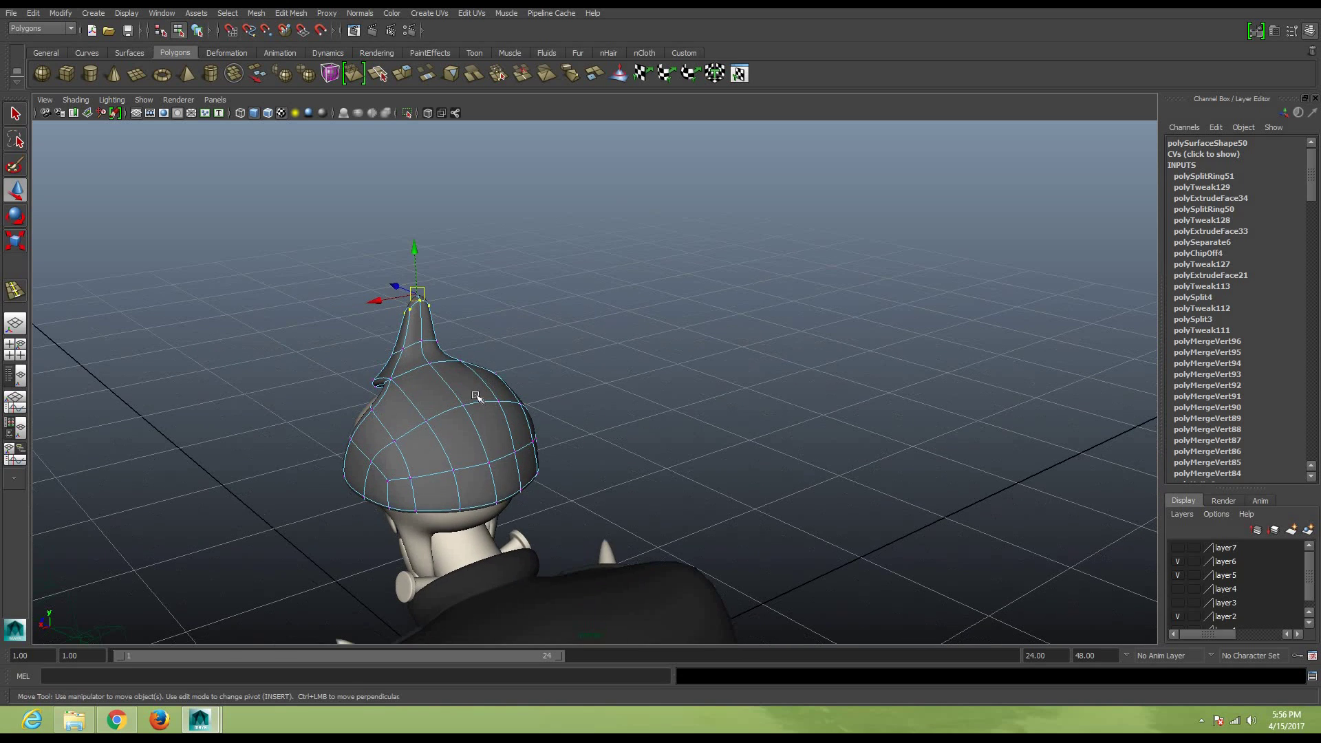
{"action": "right_click", "coordinate": [476, 395]}
{"action": "left_click", "coordinate": [476, 428]}
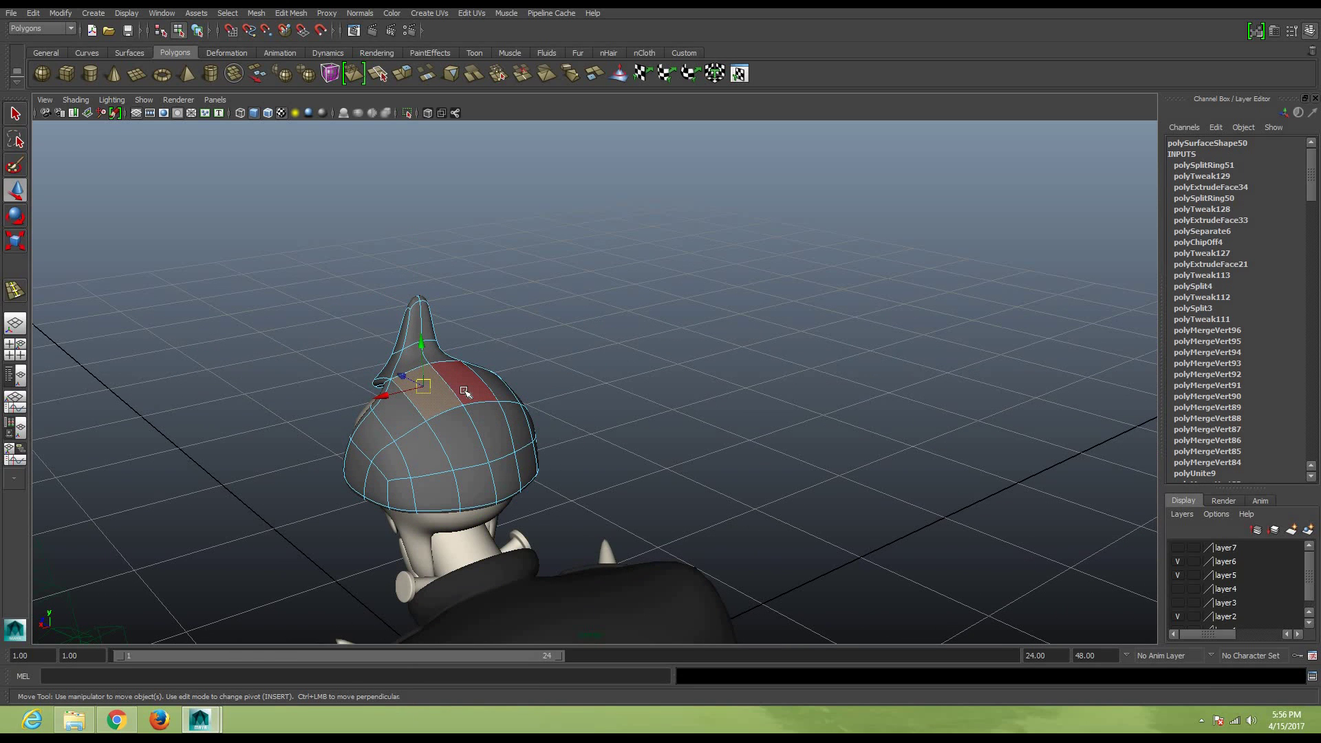
Extrude two neighbouring cap faces, raise them, and scale them into a second pointed spike
{"action": "left_click", "coordinate": [464, 391], "text": "shift"}
{"action": "left_click", "coordinate": [407, 72]}
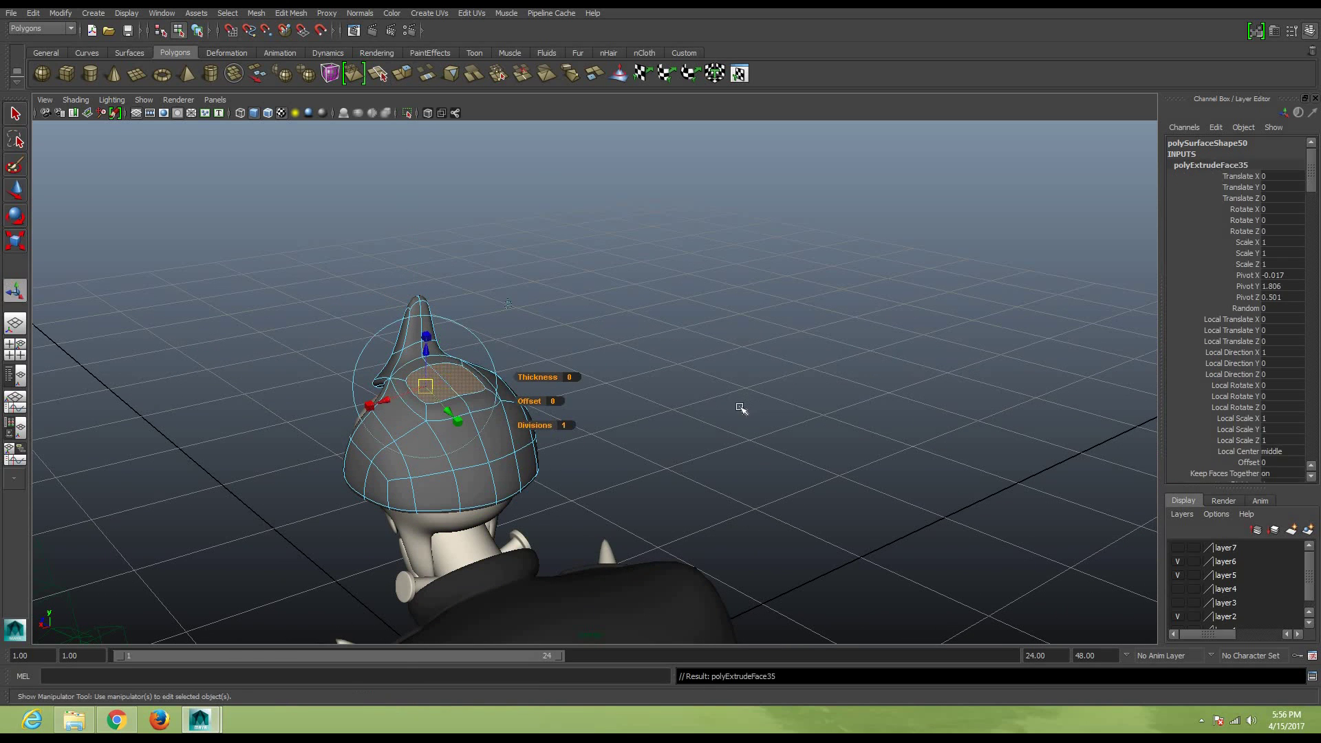
{"action": "key", "text": "r"}
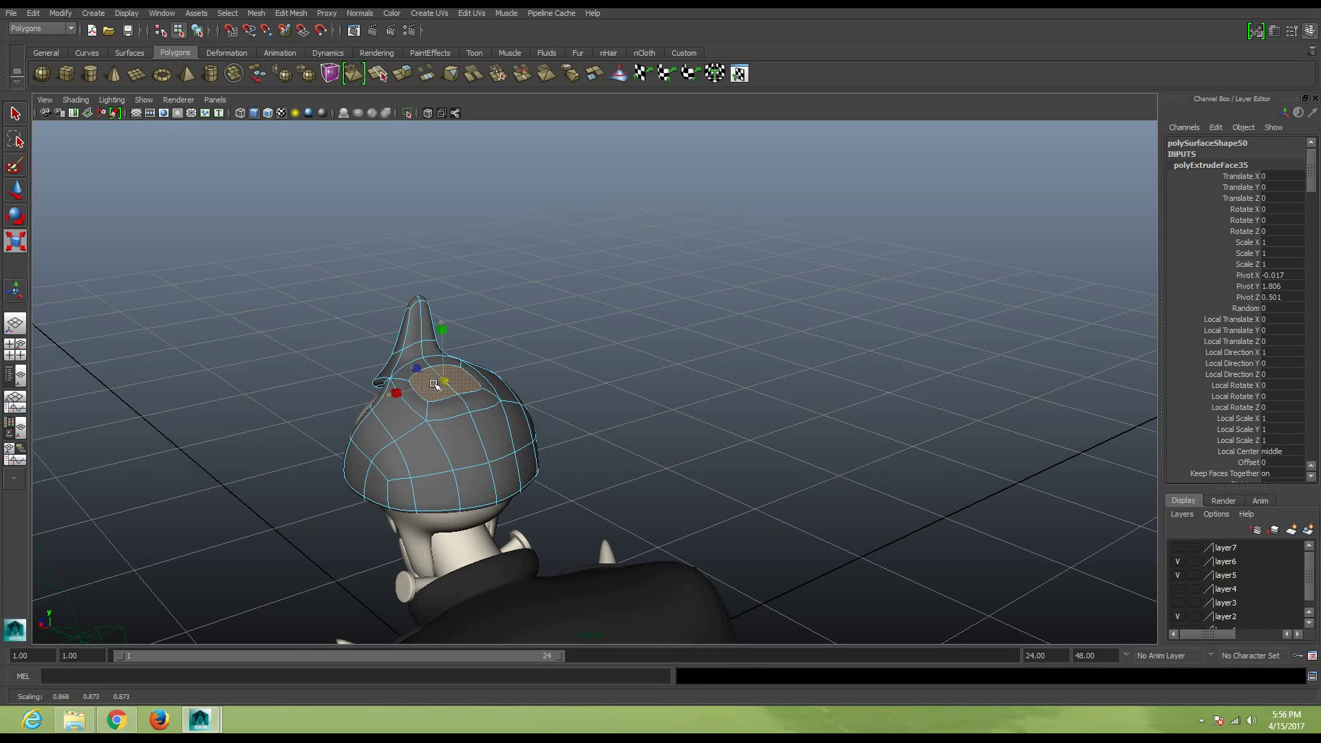
{"action": "key", "text": "w"}
{"action": "mouse_move", "coordinate": [445, 320]}
{"action": "left_mouse_down"}
{"action": "mouse_move", "coordinate": [460, 276]}
{"action": "mouse_move", "coordinate": [473, 295]}
{"action": "mouse_move", "coordinate": [459, 316]}
{"action": "mouse_move", "coordinate": [485, 323]}
{"action": "left_mouse_up"}
{"action": "key", "text": "r"}
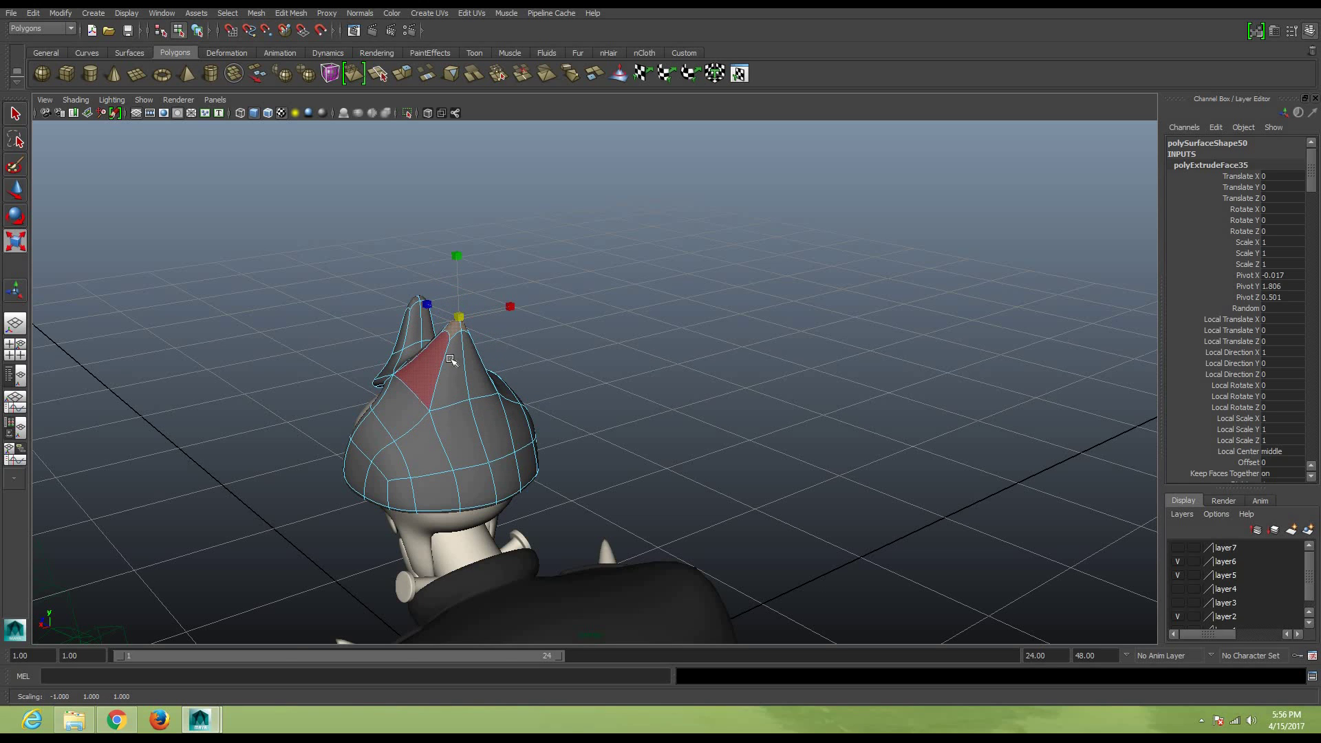
{"action": "right_click_drag", "start_coordinate": [451, 358], "coordinate": [500, 345]}
Insert an edge loop across the second spike and scale it to taper the spike
{"action": "left_click", "coordinate": [500, 343]}
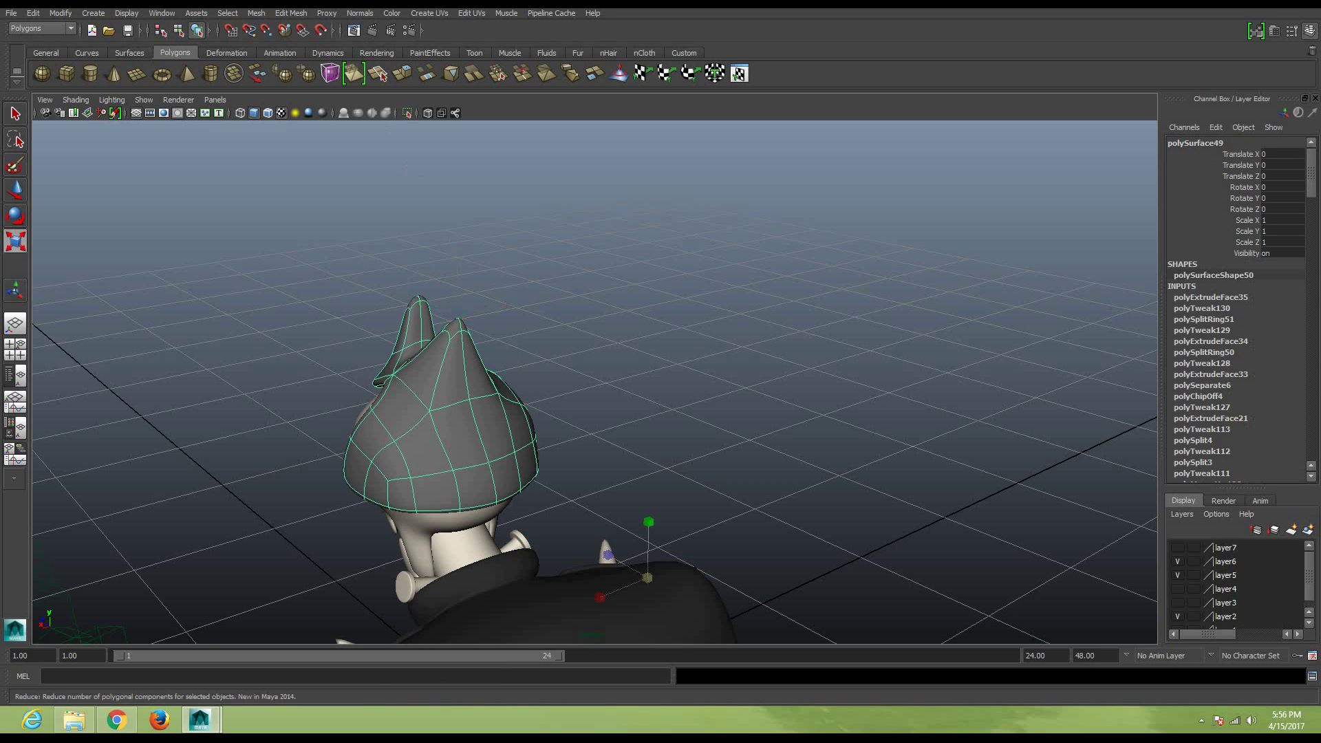
{"action": "left_click", "coordinate": [292, 14]}
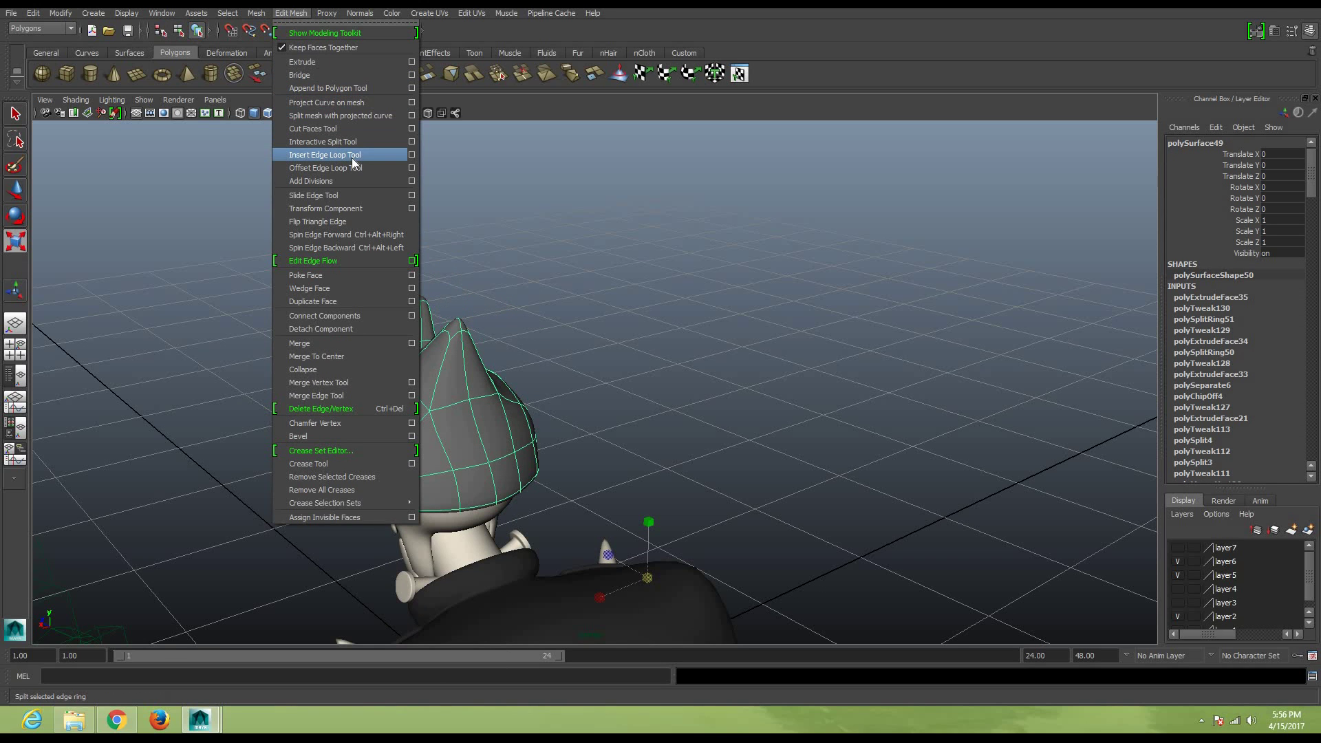
{"action": "left_click", "coordinate": [352, 158]}
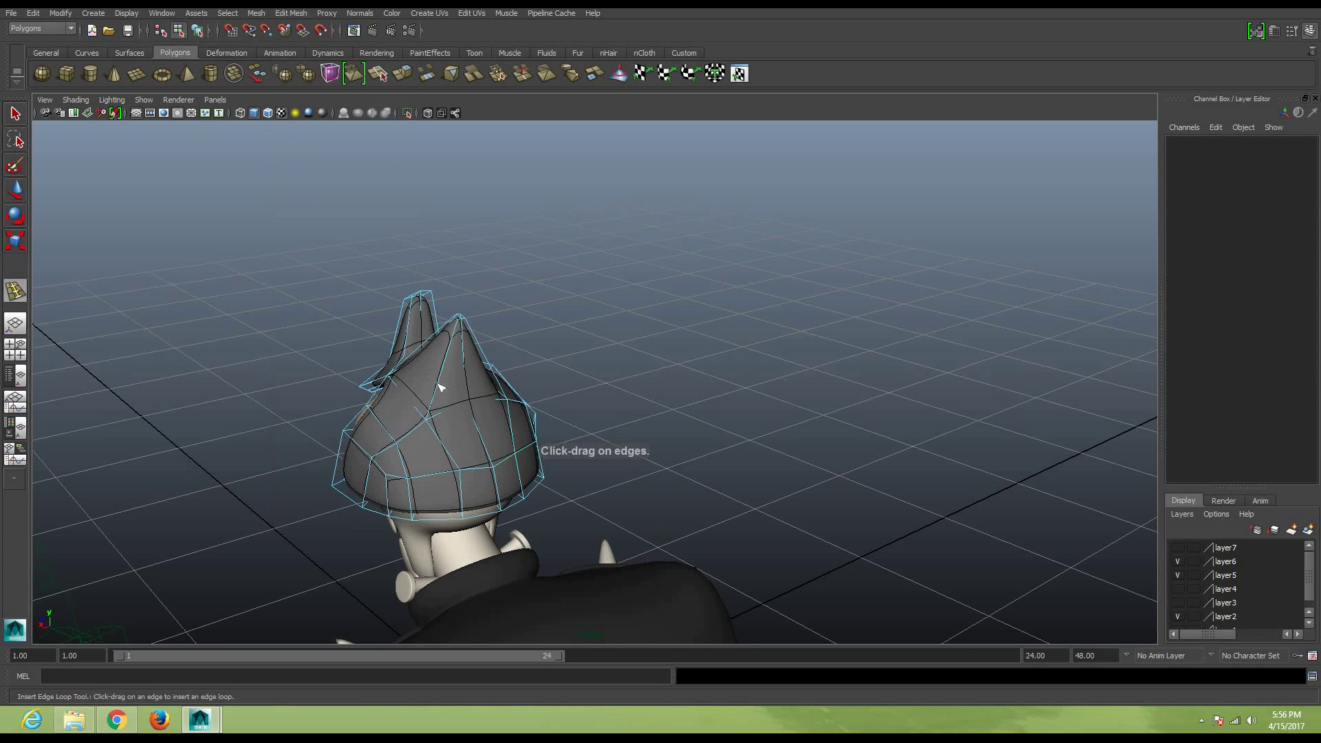
{"action": "left_click_drag", "start_coordinate": [444, 394], "coordinate": [584, 415]}
{"action": "key", "text": "r"}
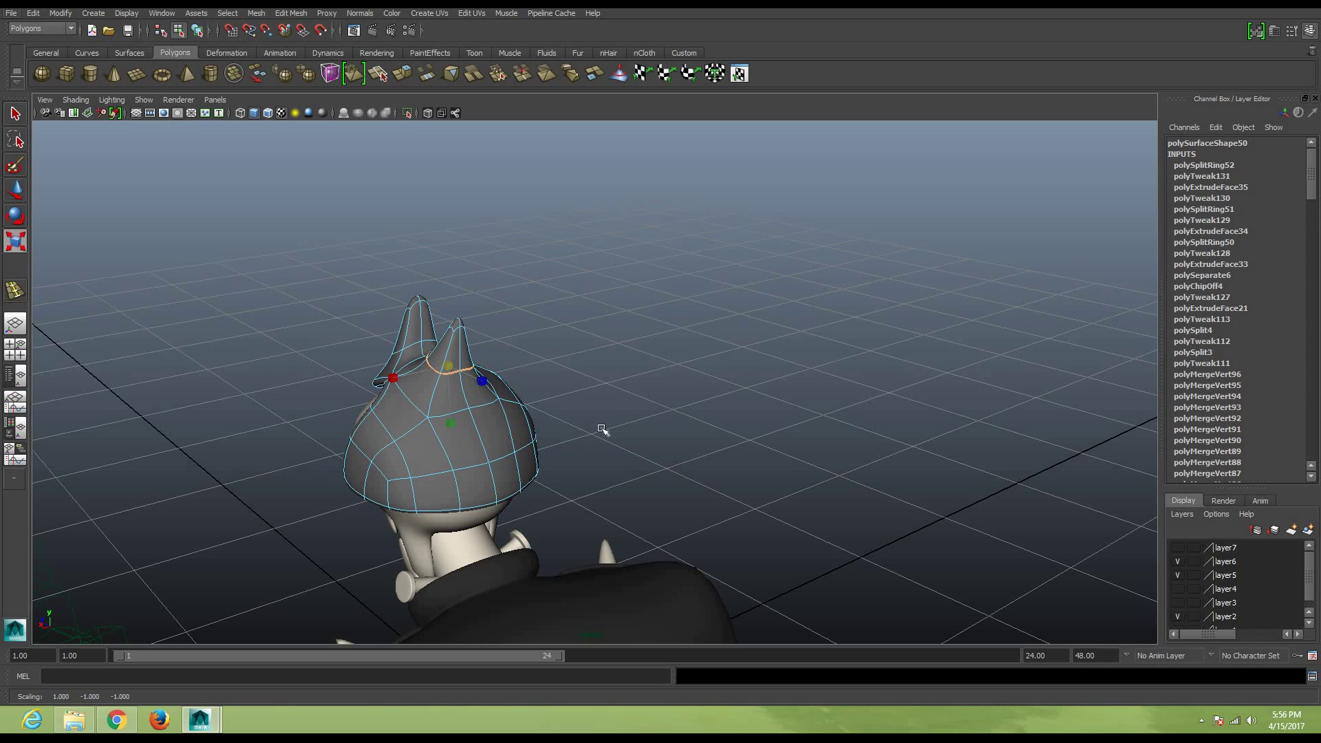
{"action": "left_click_drag", "start_coordinate": [725, 442], "coordinate": [716, 421], "text": "alt"}
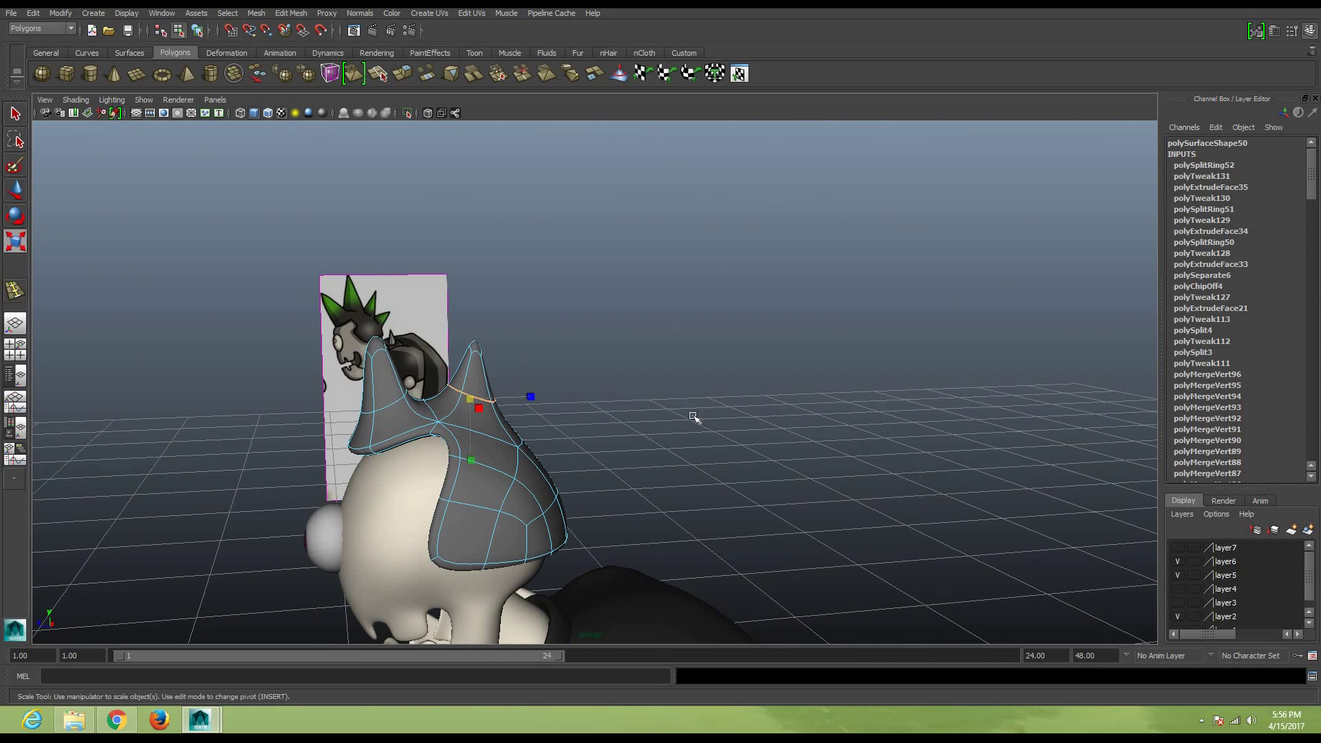
{"action": "left_click_drag", "start_coordinate": [610, 433], "coordinate": [486, 405], "text": "alt"}
{"action": "right_click_drag", "start_coordinate": [485, 406], "coordinate": [485, 449]}
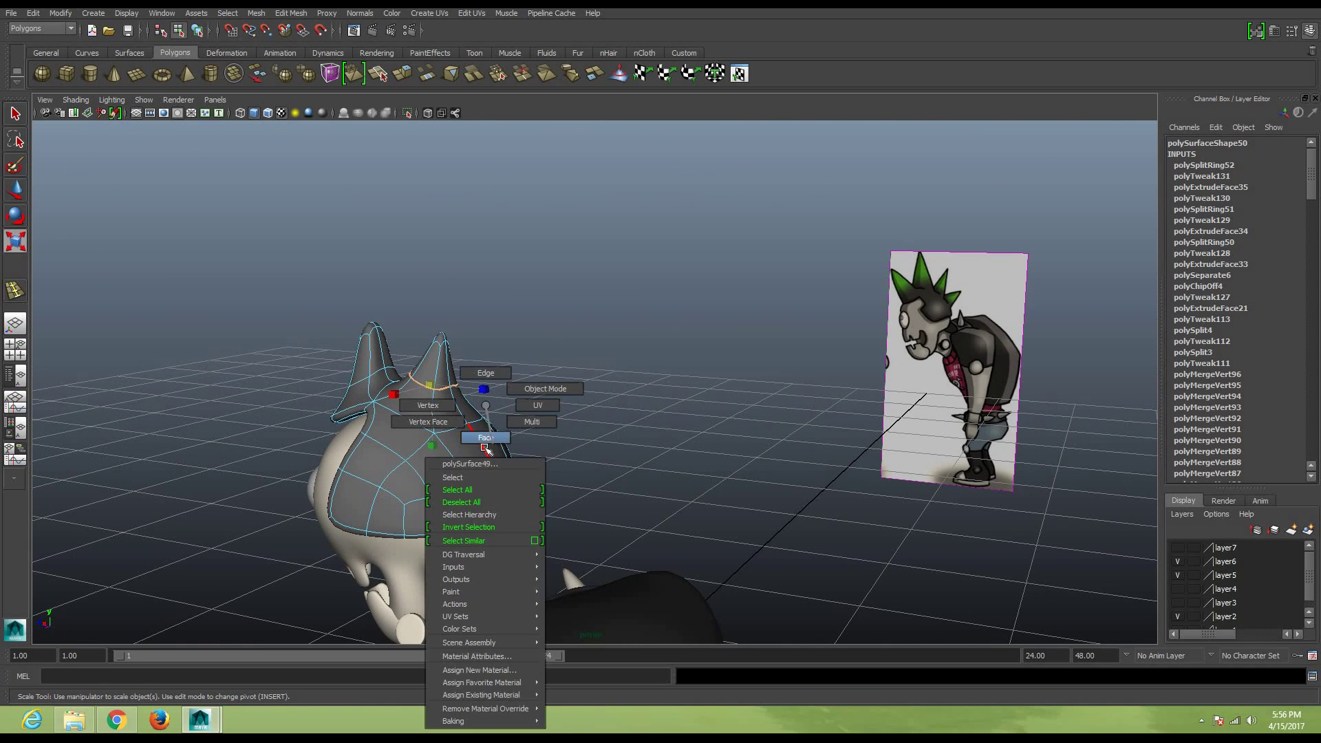
Extrude two side faces of the cap and pull them outward and up into a short spike
{"action": "left_click", "coordinate": [496, 446]}
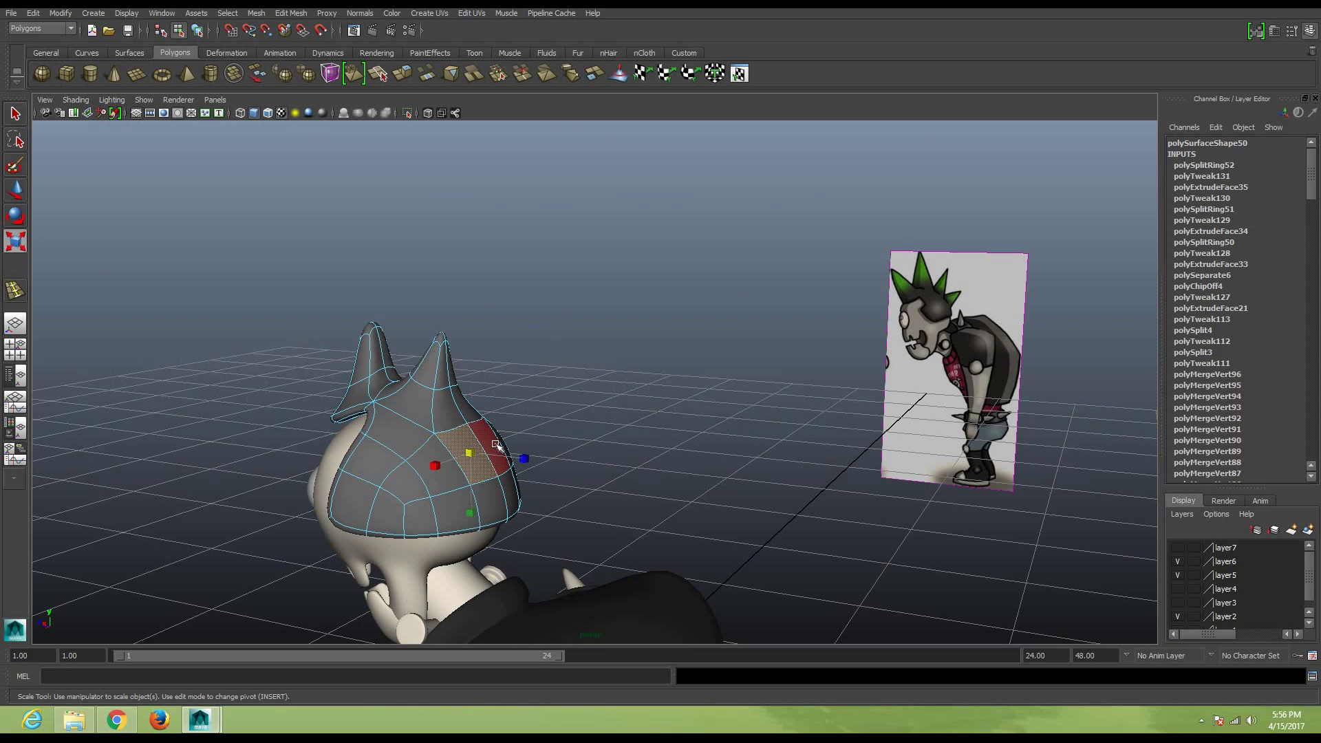
{"action": "left_click", "coordinate": [497, 446], "text": "shift"}
{"action": "left_click", "coordinate": [404, 74]}
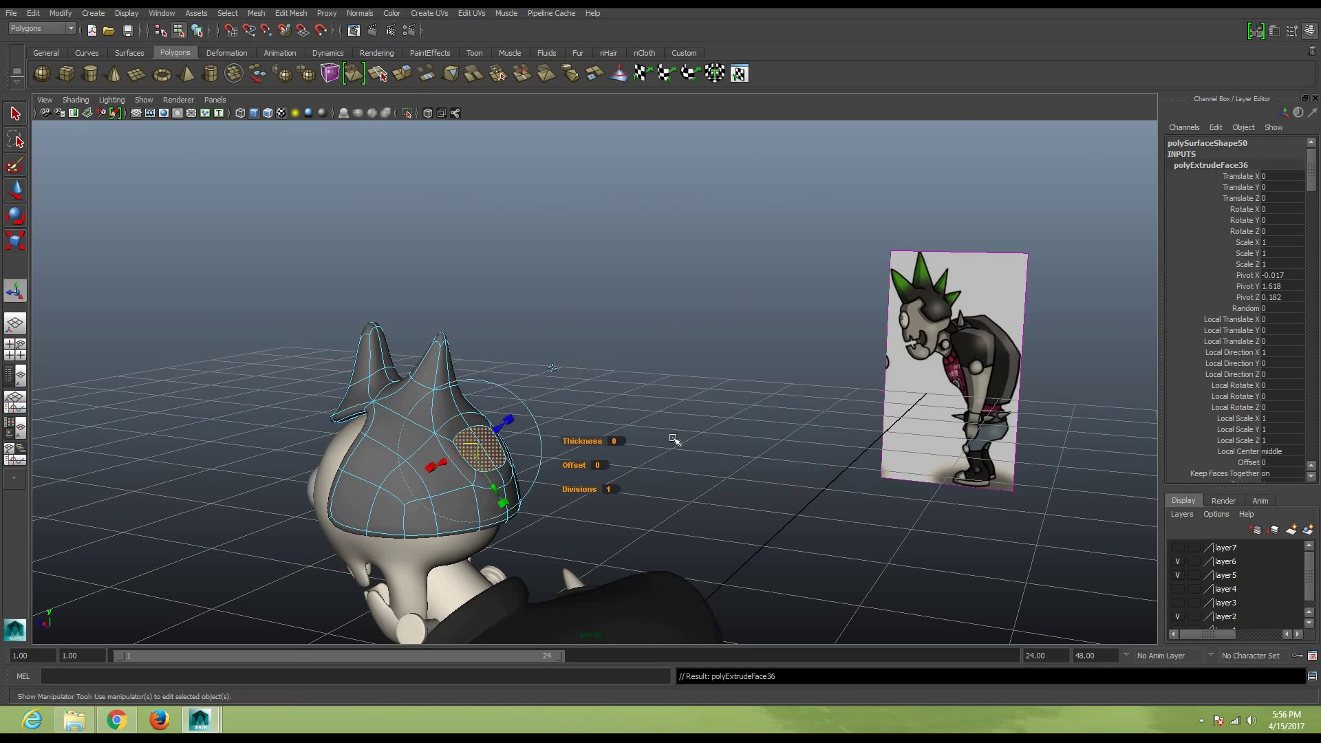
{"action": "key", "text": "w"}
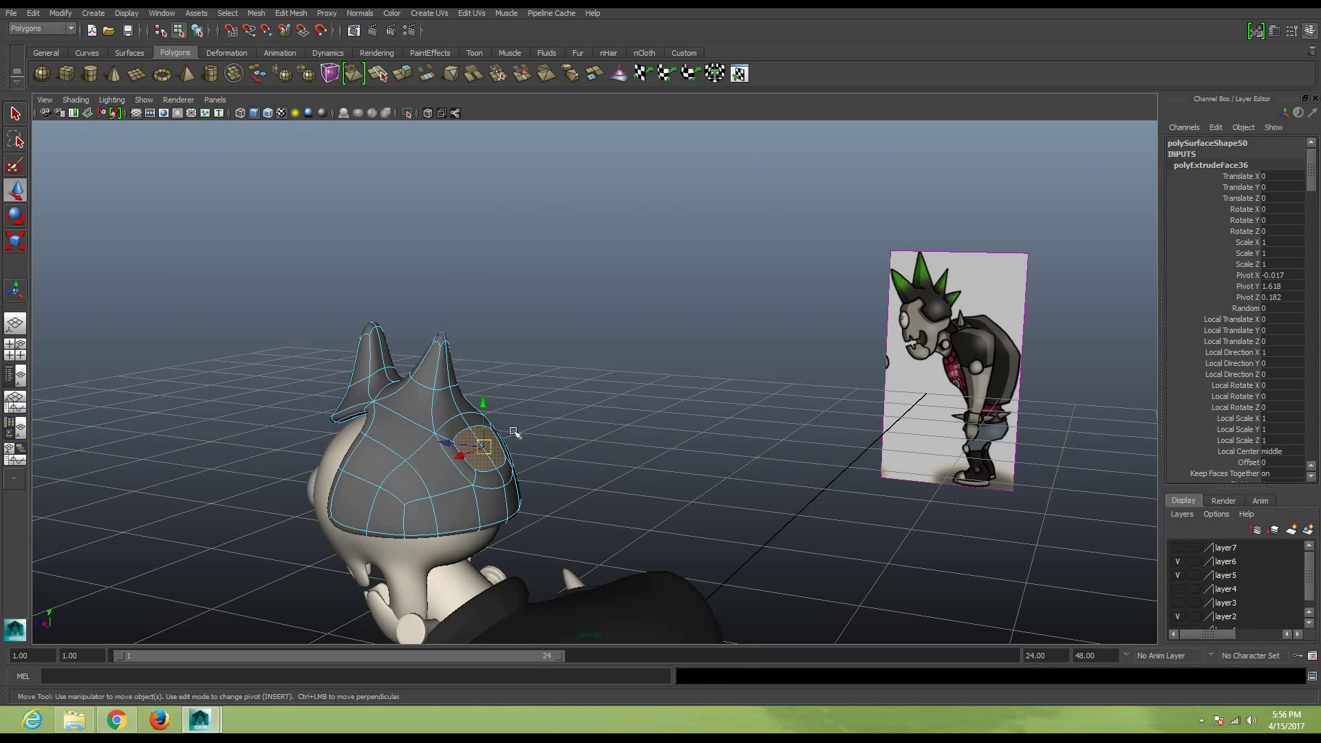
{"action": "left_click_drag", "start_coordinate": [483, 447], "coordinate": [541, 415]}
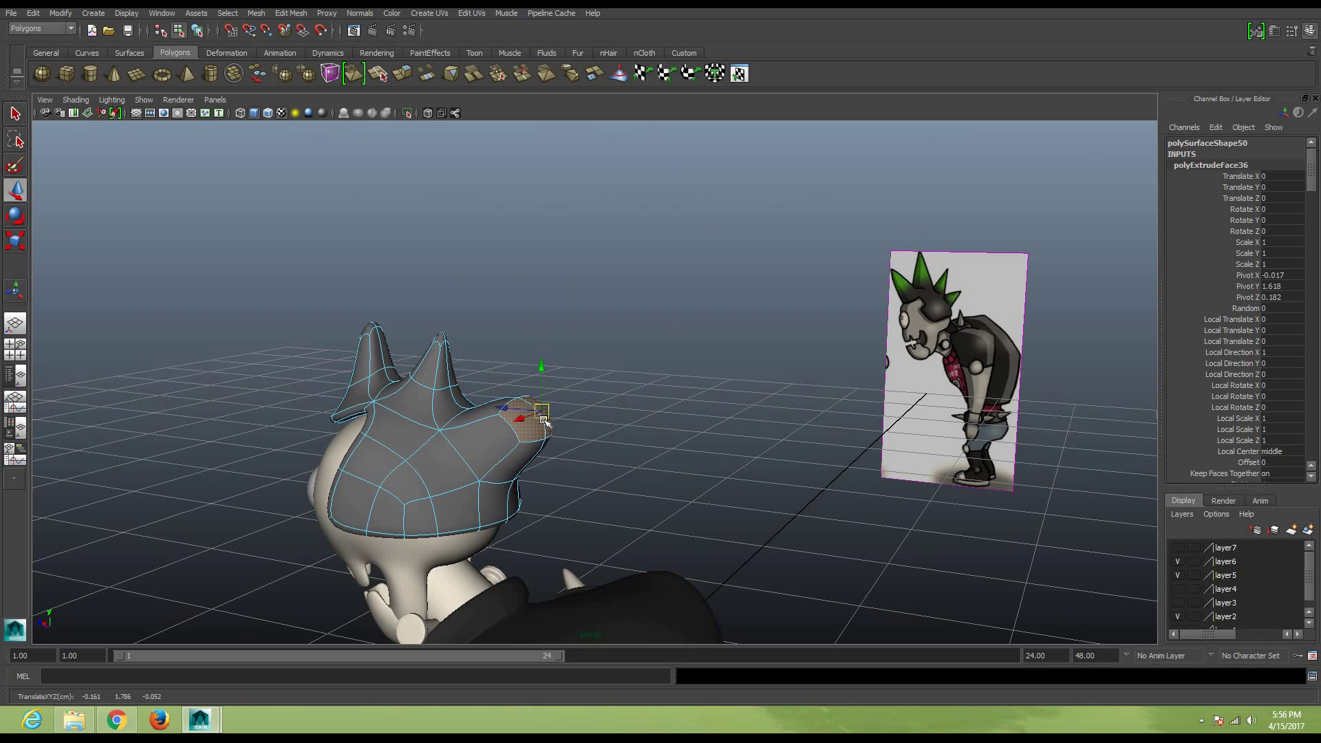
{"action": "mouse_move", "coordinate": [539, 416]}
{"action": "left_mouse_down"}
{"action": "mouse_move", "coordinate": [495, 427]}
{"action": "mouse_move", "coordinate": [468, 416]}
{"action": "left_mouse_up"}
{"action": "key", "text": "r"}
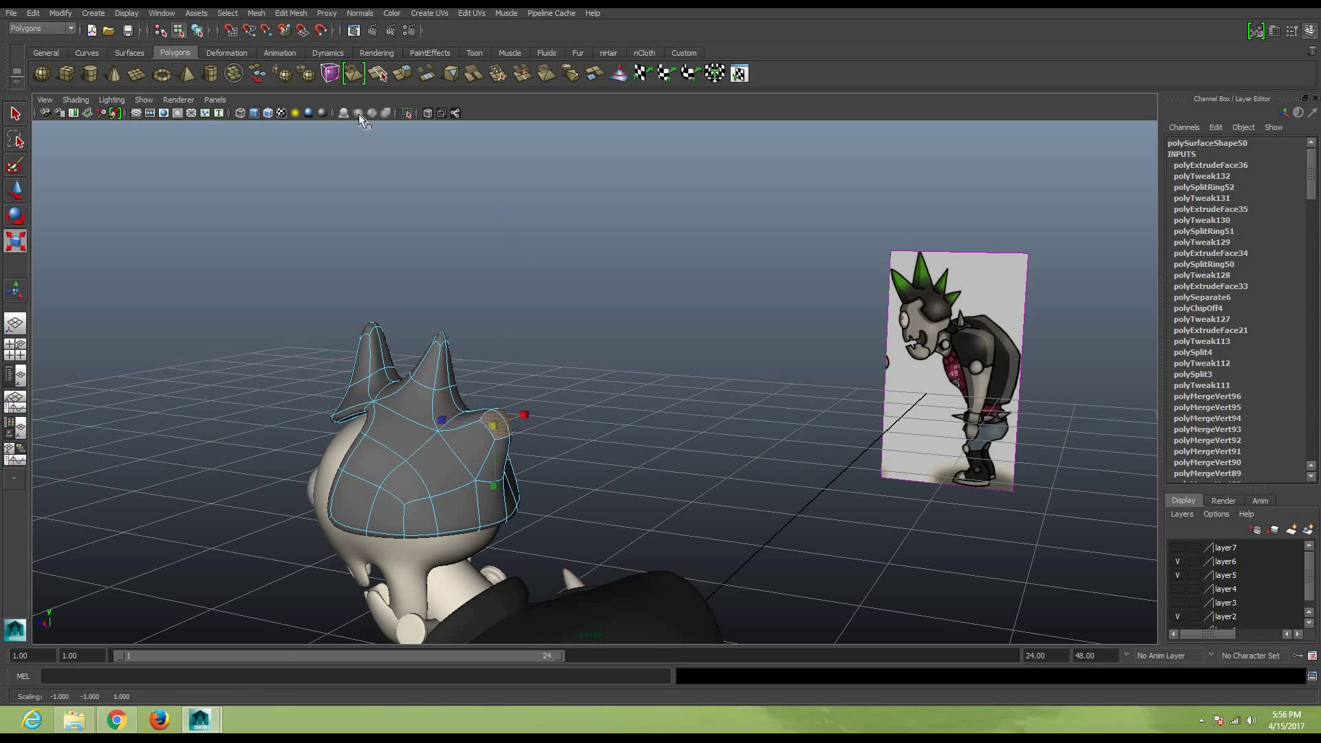
{"action": "key", "text": "w"}
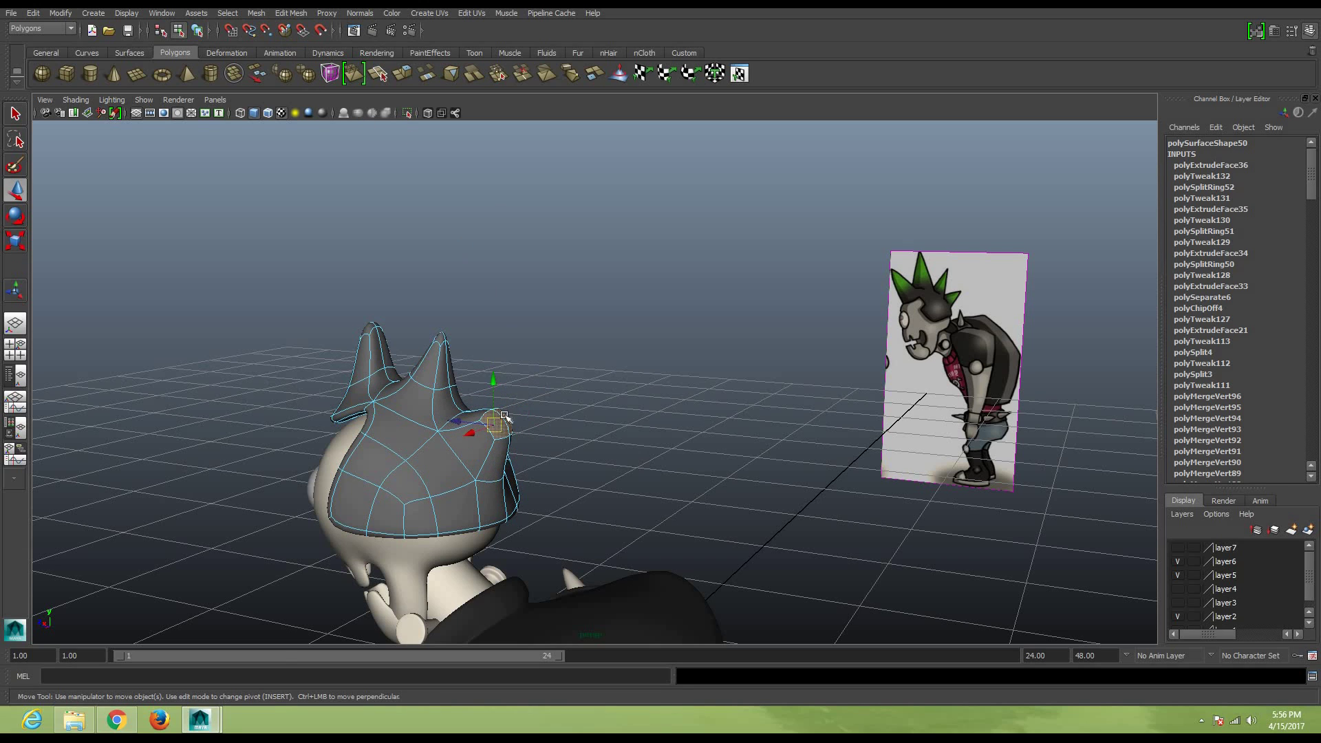
{"action": "left_click_drag", "start_coordinate": [503, 414], "coordinate": [504, 411]}
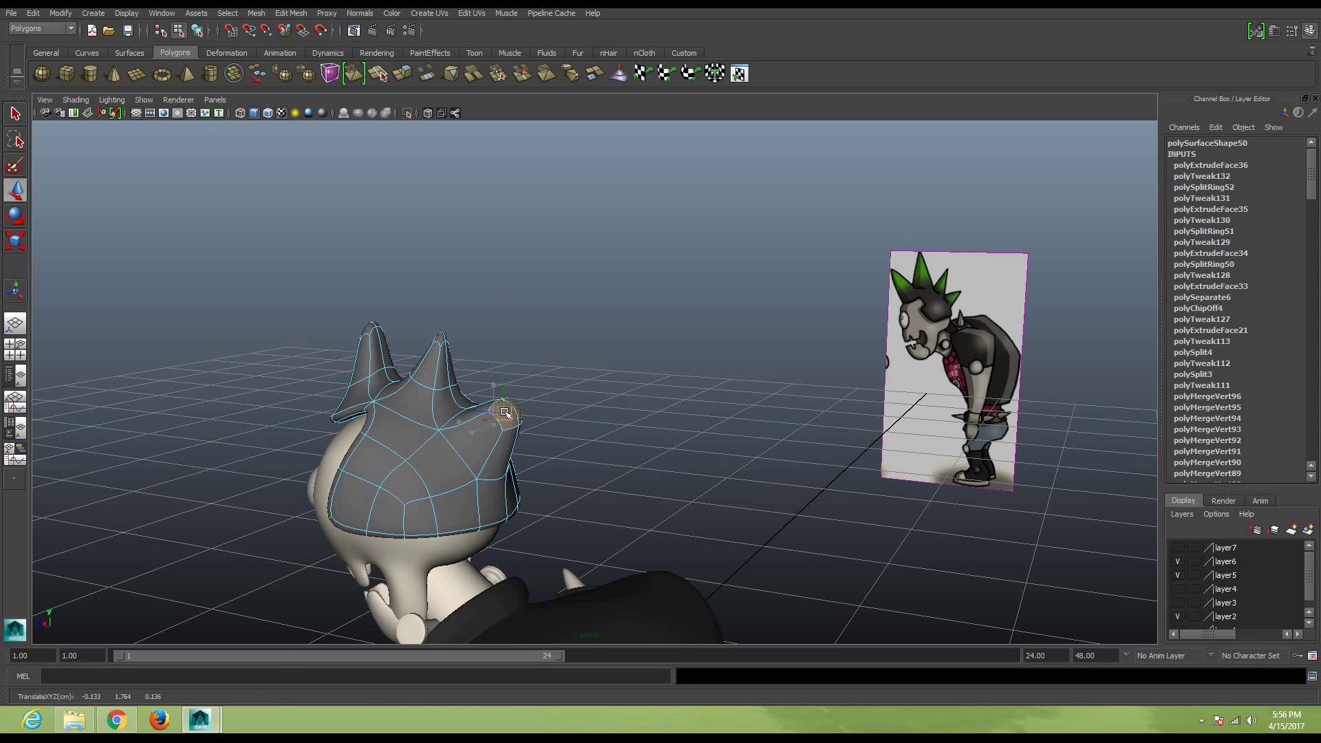
Insert an edge loop around the new side spike and scale it to taper the spike
{"action": "left_click", "coordinate": [291, 13]}
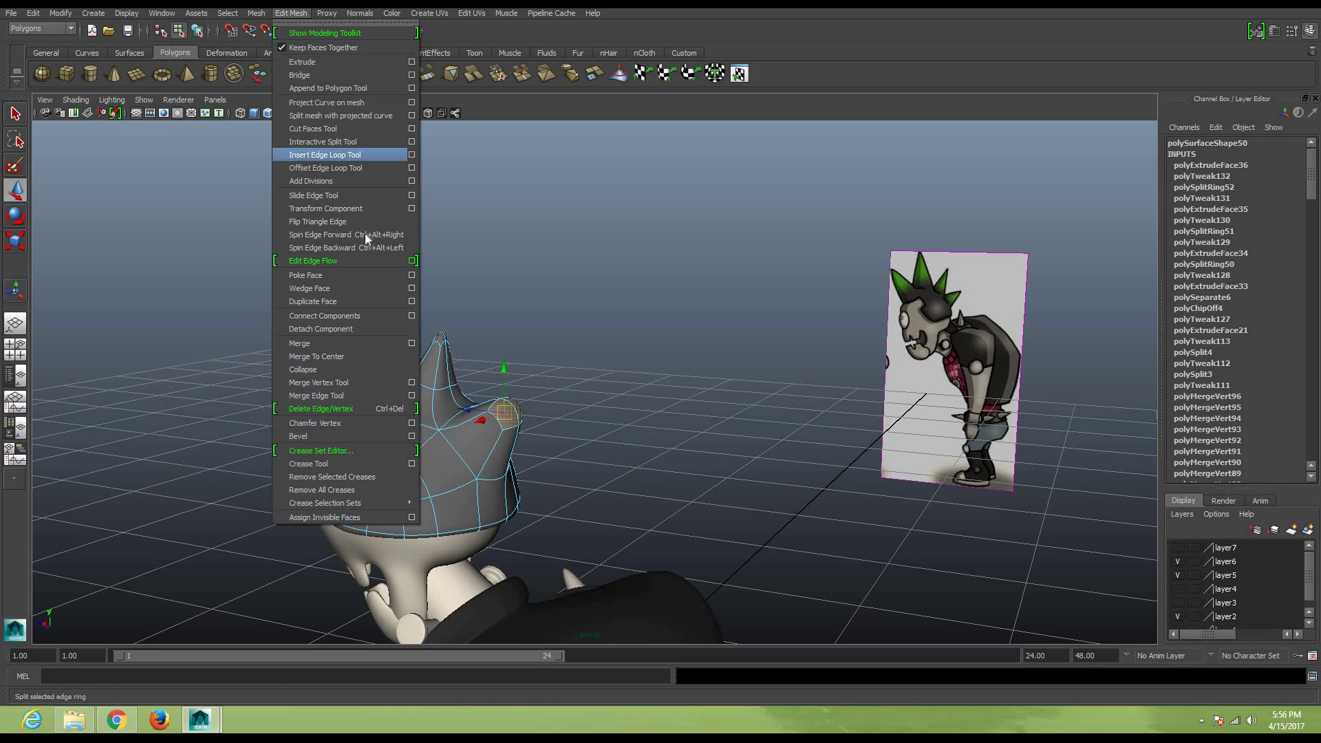
{"action": "left_click", "coordinate": [352, 156]}
{"action": "left_click", "coordinate": [505, 458]}
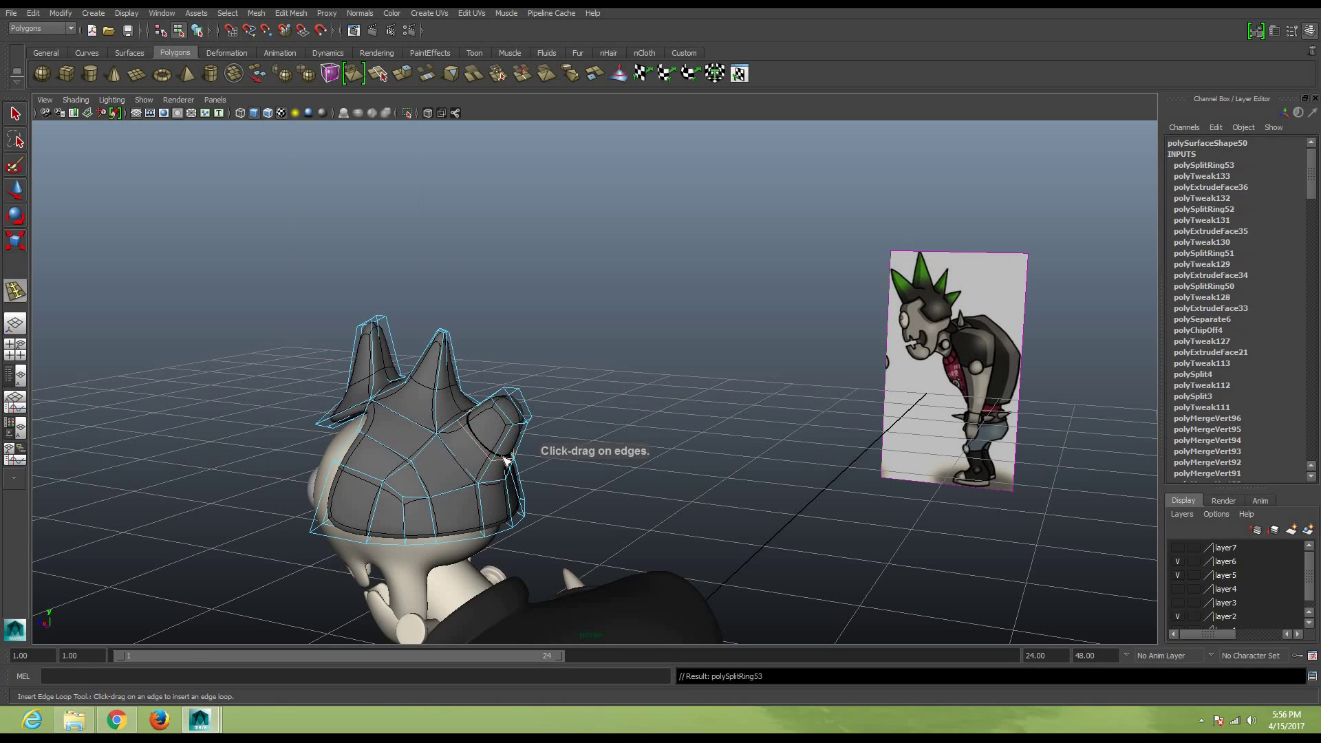
{"action": "key", "text": "r"}
{"action": "left_click_drag", "start_coordinate": [494, 435], "coordinate": [510, 425]}
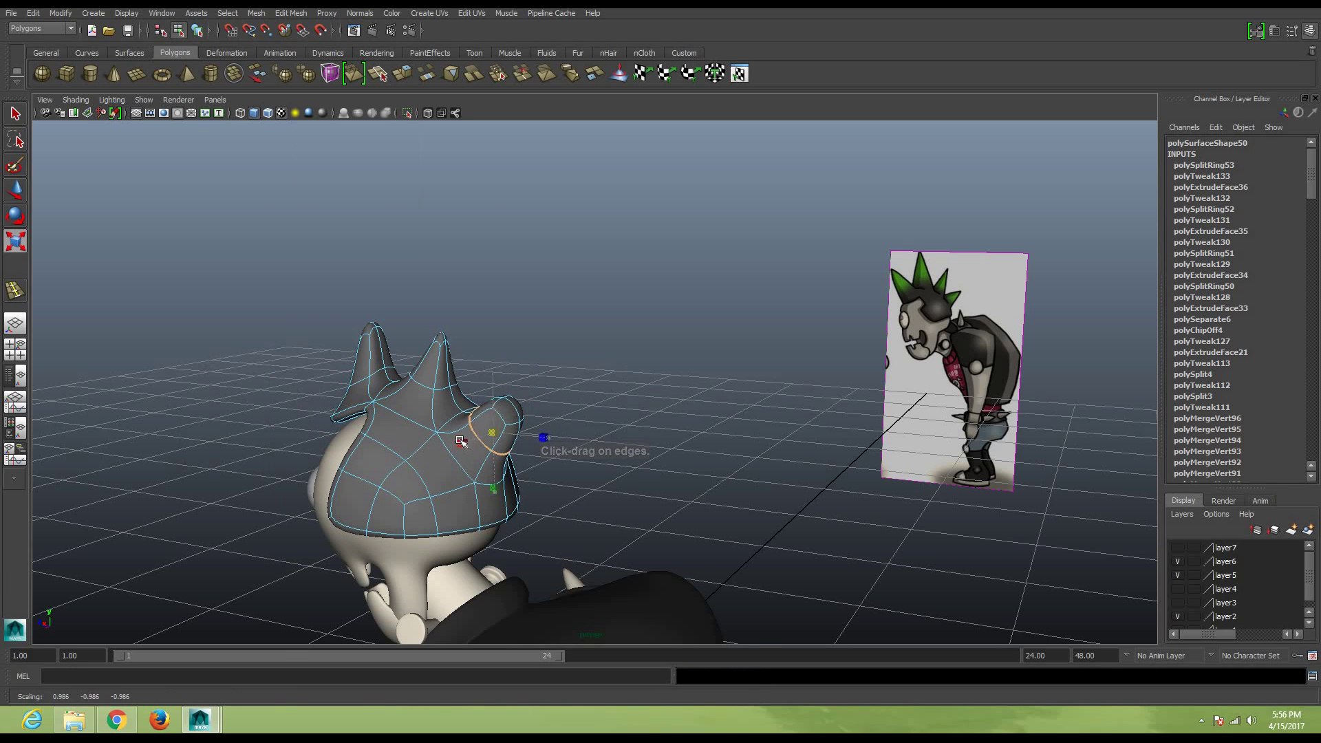
Shrink the side spike's tip vertices into a sharp point
{"action": "right_click_drag", "start_coordinate": [511, 425], "coordinate": [506, 417]}
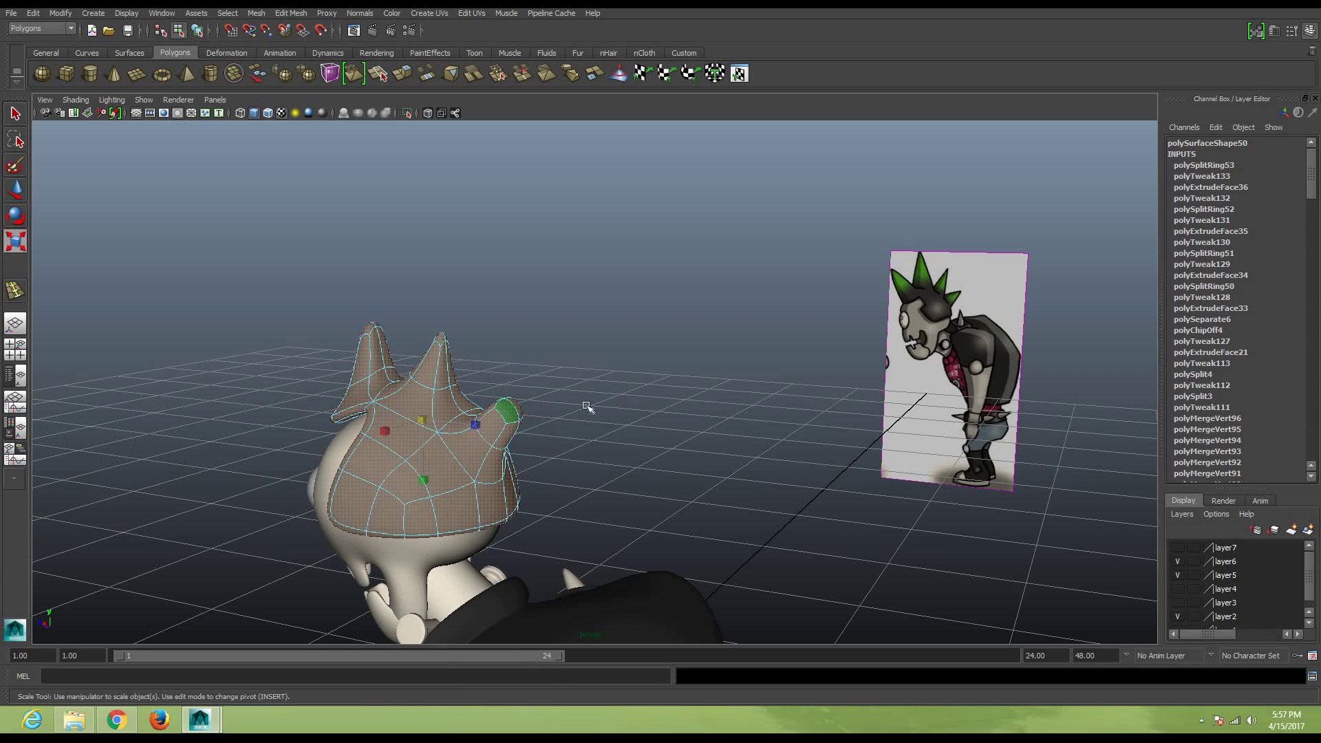
{"action": "left_click", "coordinate": [546, 418]}
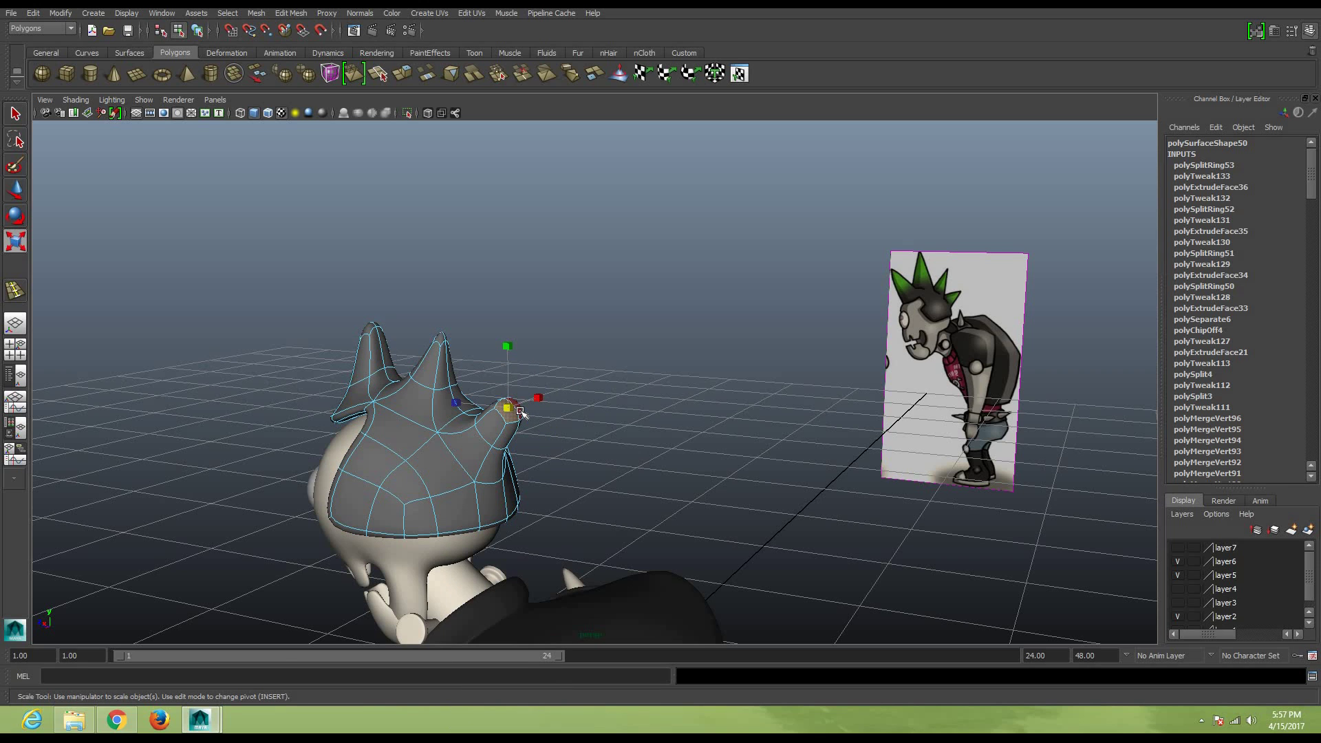
{"action": "left_click", "coordinate": [521, 411]}
{"action": "left_click_drag", "start_coordinate": [516, 407], "coordinate": [492, 415]}
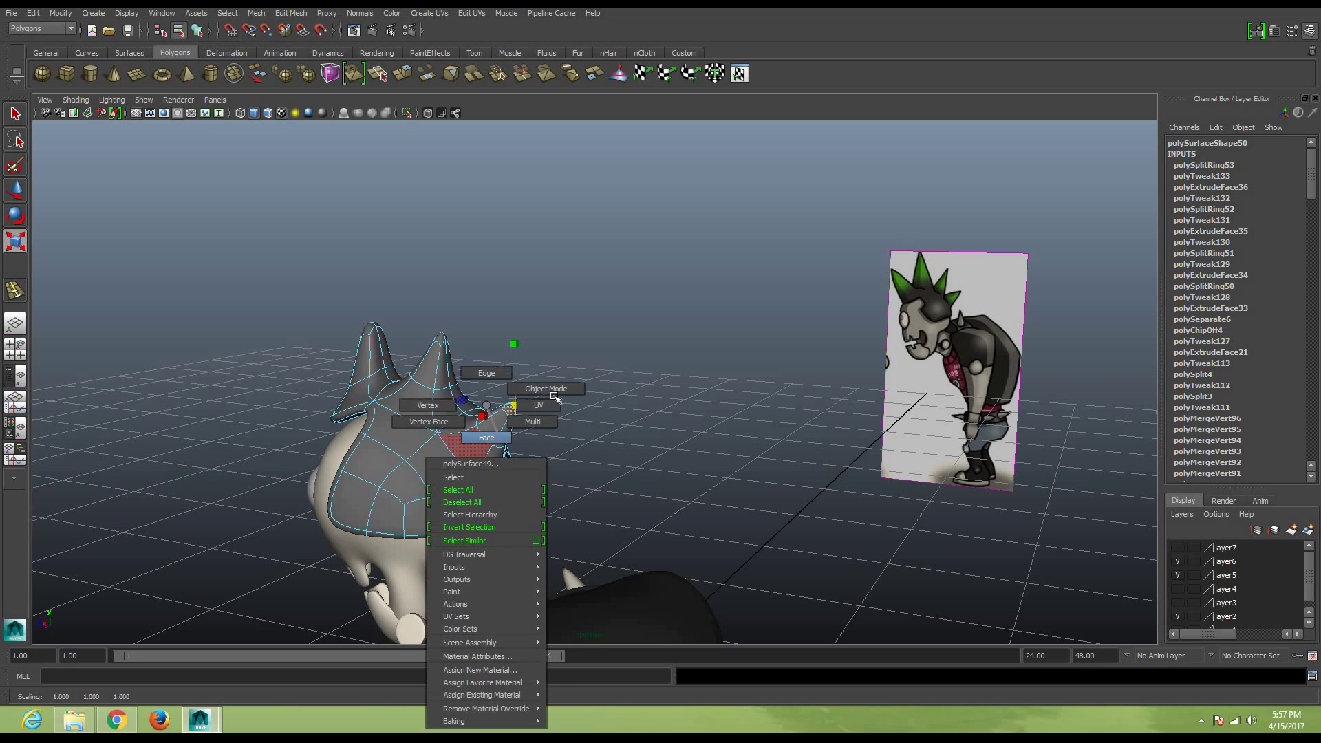
Restore vertex editing with F8 and drag the side spike's tip vertex up into a tall point
{"action": "right_click_drag", "start_coordinate": [509, 432], "coordinate": [544, 396]}
{"action": "key", "text": "super"}
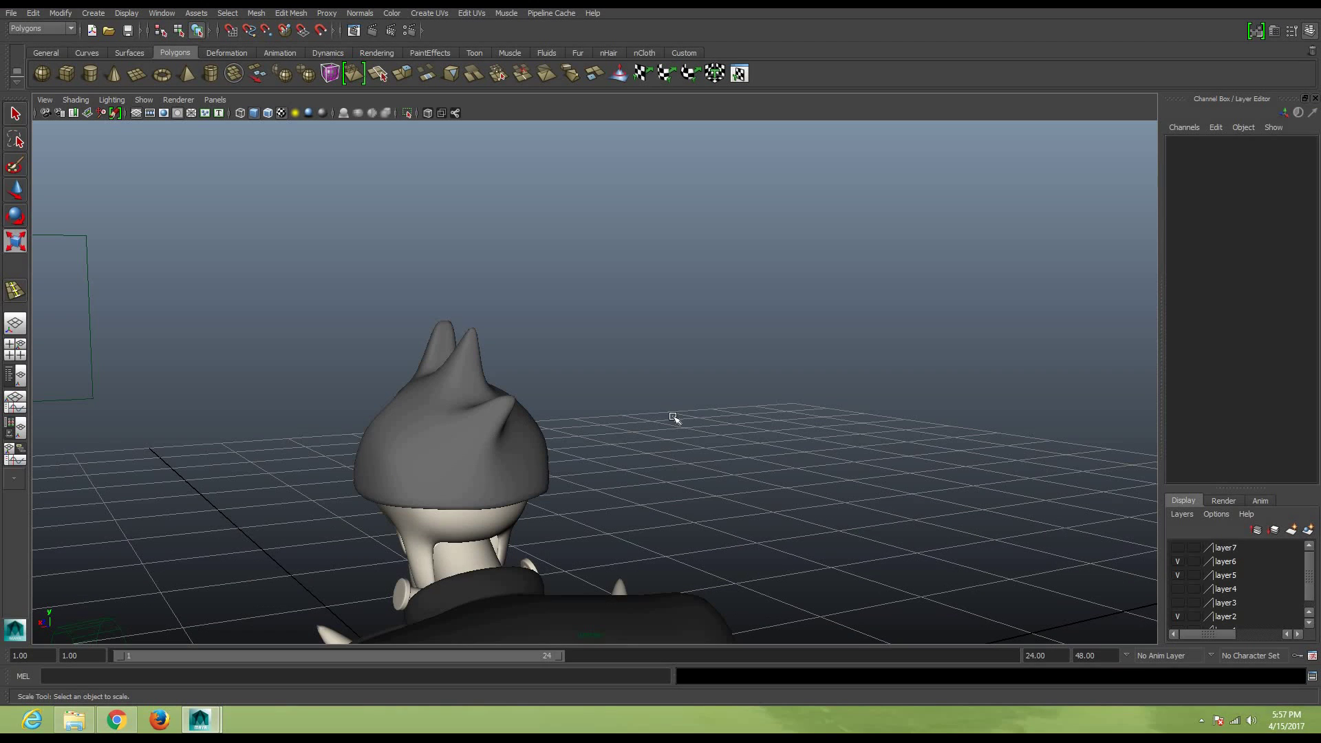
{"action": "key", "text": "F8"}
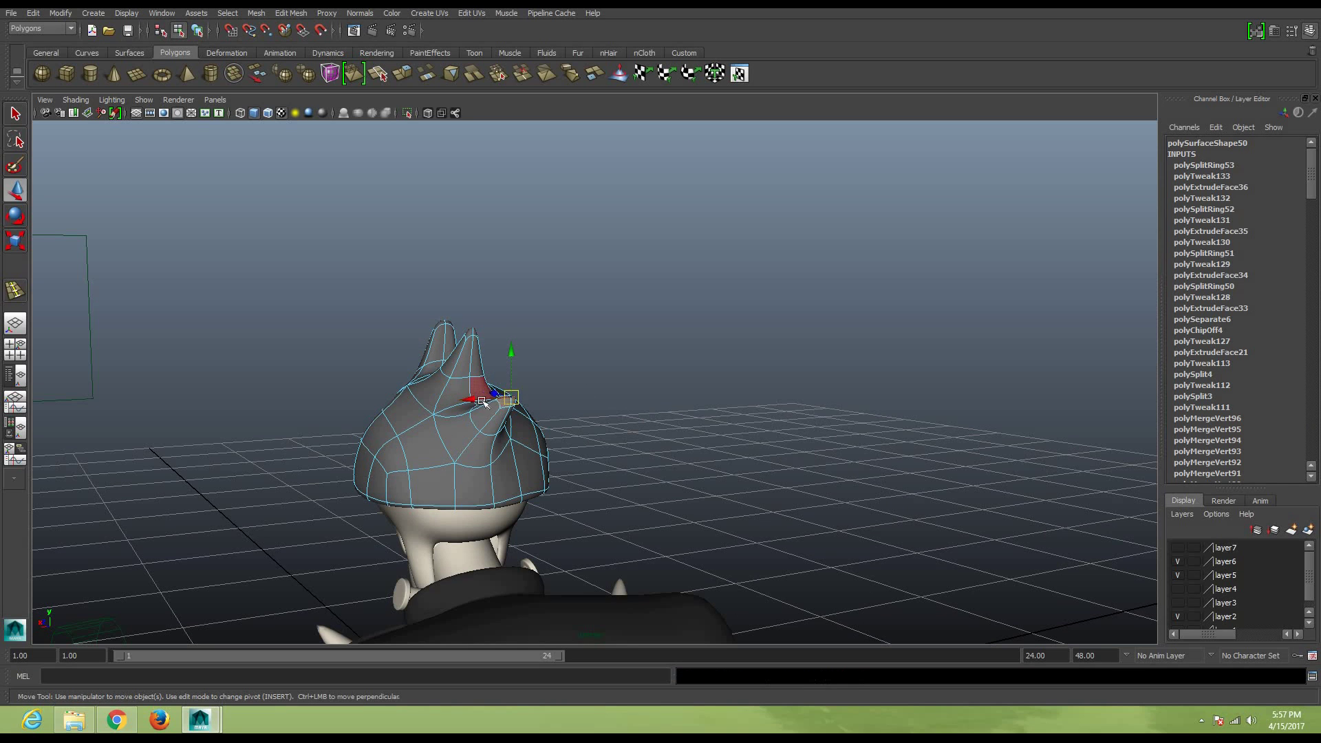
{"action": "key", "text": "w"}
{"action": "left_click_drag", "start_coordinate": [520, 405], "coordinate": [502, 406]}
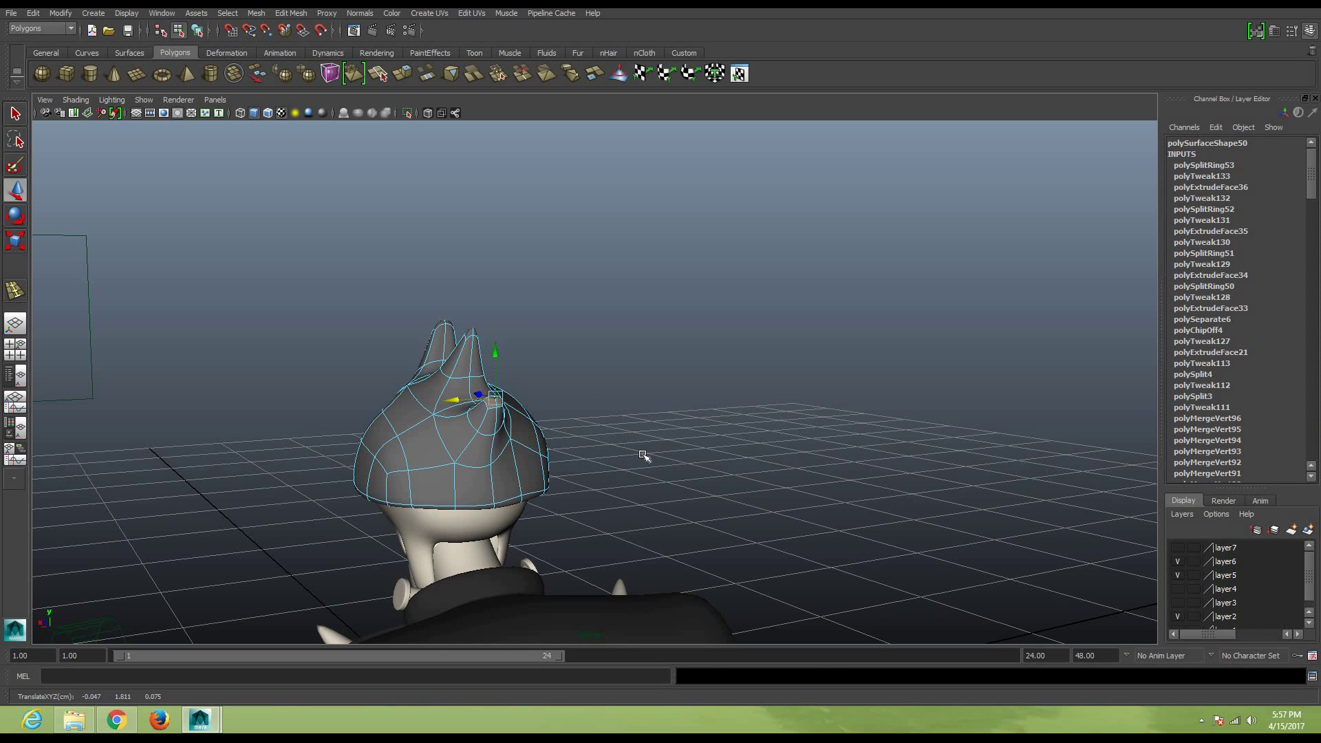
{"action": "left_click_drag", "start_coordinate": [716, 460], "coordinate": [740, 445], "text": "alt"}
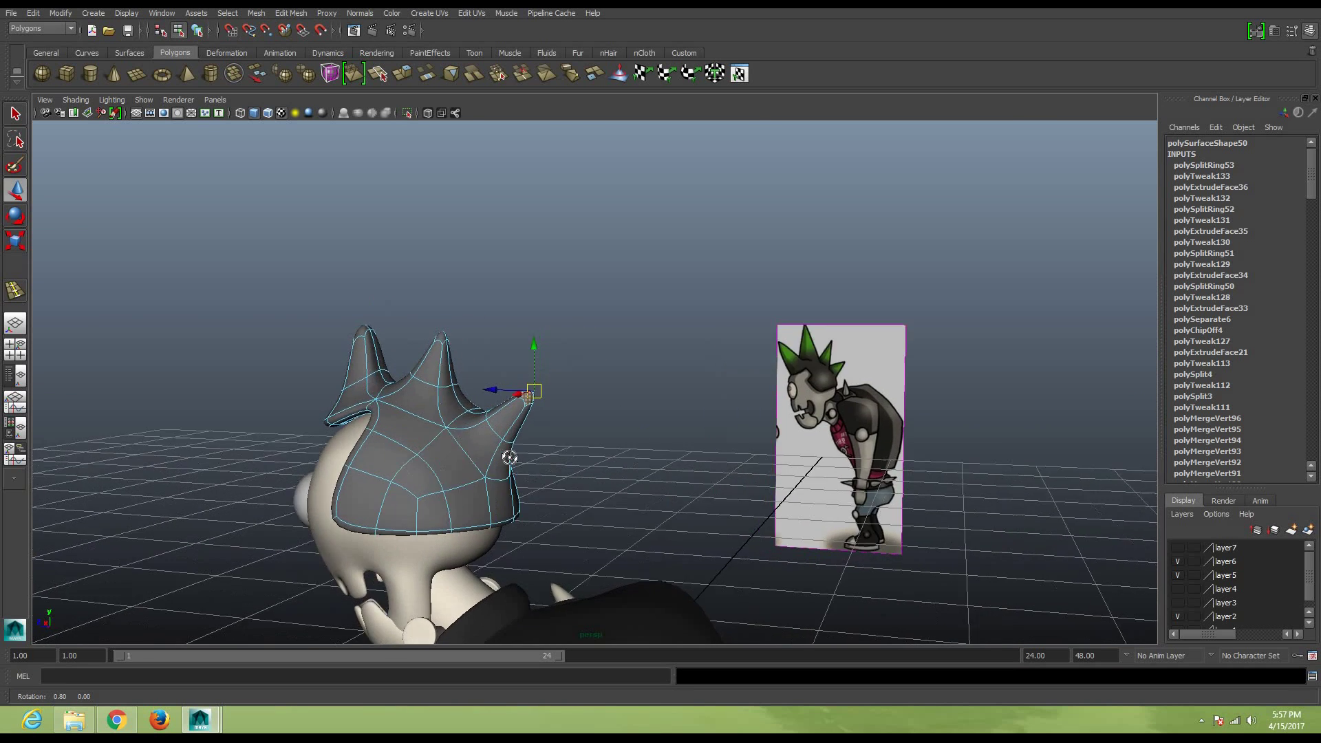
{"action": "mouse_move", "coordinate": [508, 457]}
{"action": "left_mouse_down", "text": "alt"}
{"action": "mouse_move", "coordinate": [700, 417]}
{"action": "mouse_move", "coordinate": [702, 477]}
{"action": "mouse_move", "coordinate": [654, 481]}
{"action": "left_mouse_up", "text": "alt"}
{"action": "left_click", "coordinate": [700, 417]}
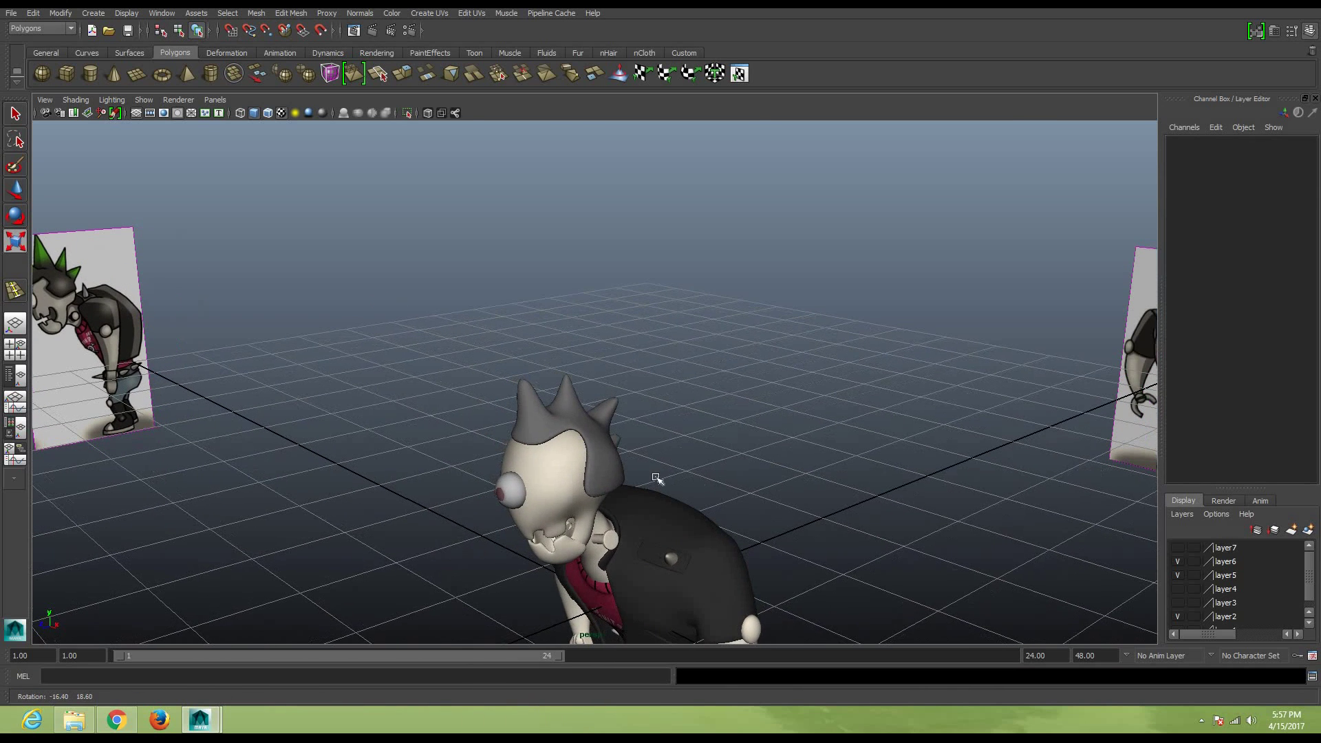
Assign a new Lambert material to the hair cap and map a Ramp texture to its Color
{"action": "left_click", "coordinate": [599, 459]}
{"action": "left_click", "coordinate": [382, 54]}
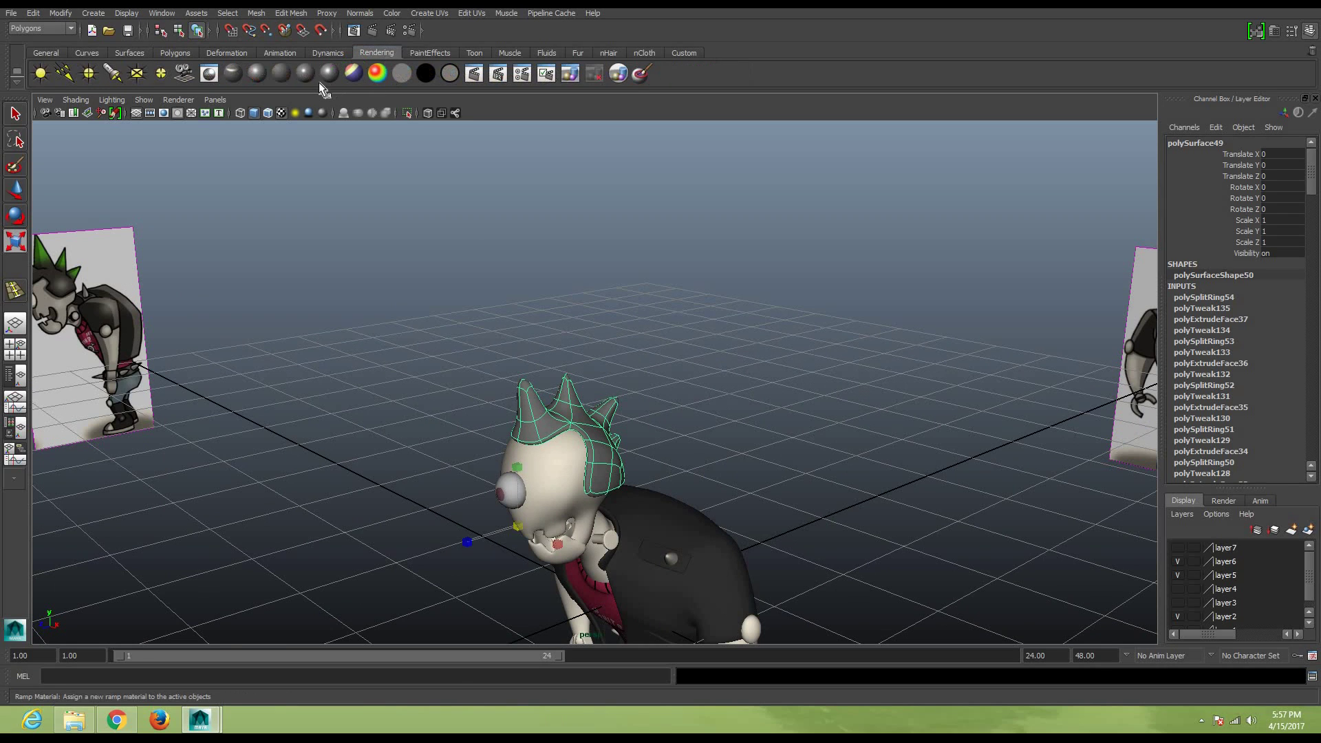
{"action": "left_click", "coordinate": [283, 73]}
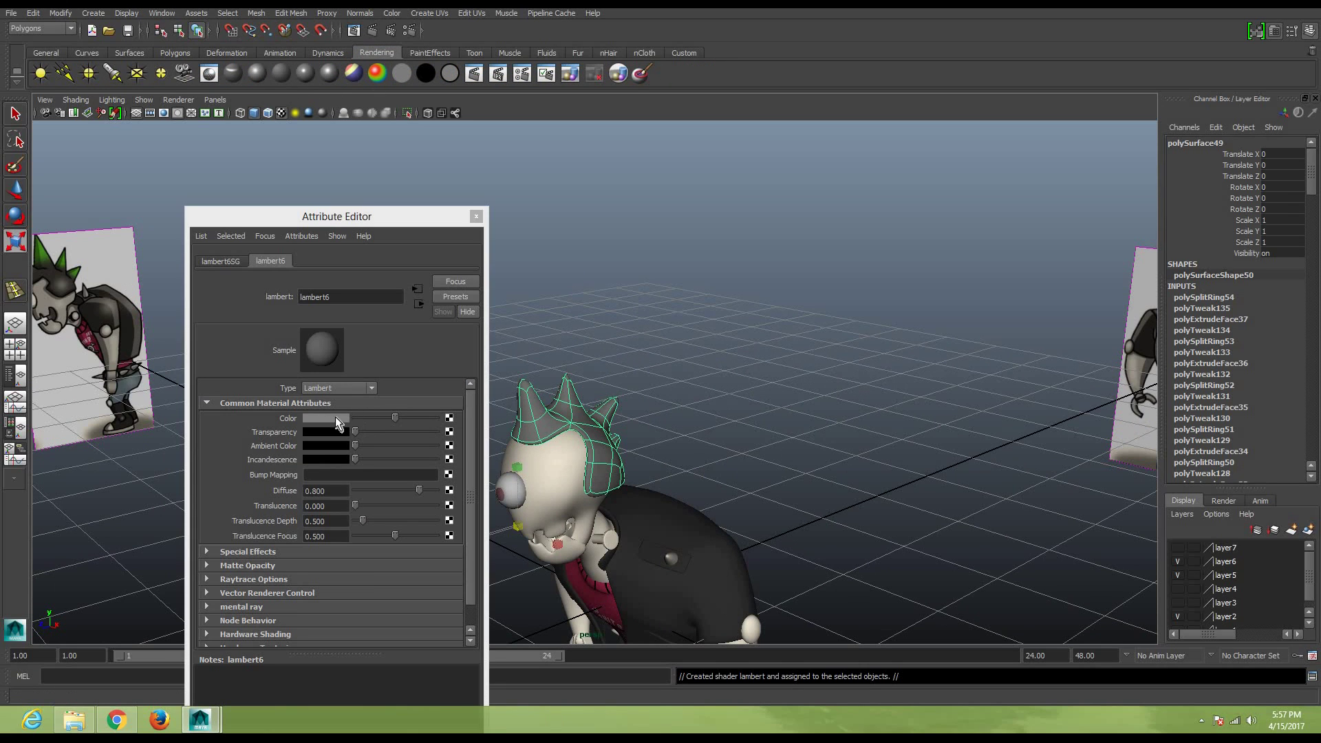
{"action": "left_click", "coordinate": [449, 418]}
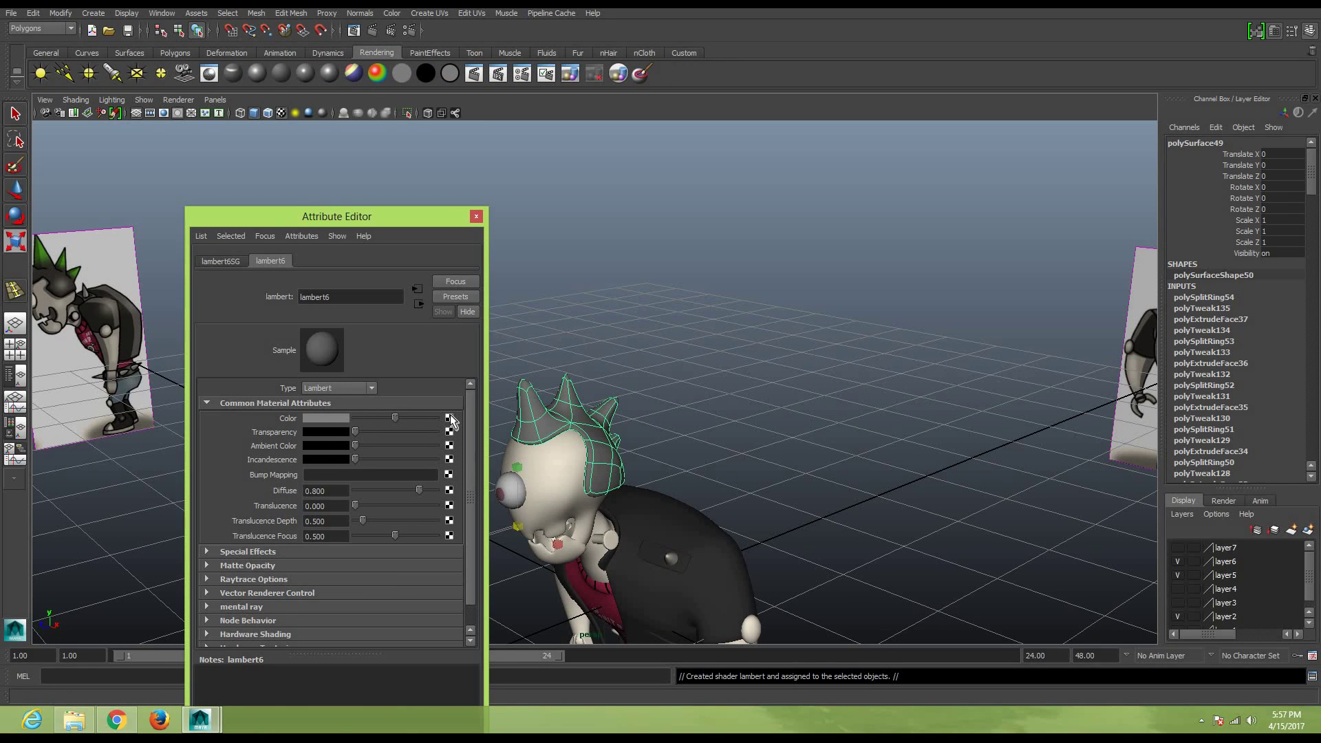
{"action": "left_click", "coordinate": [449, 418]}
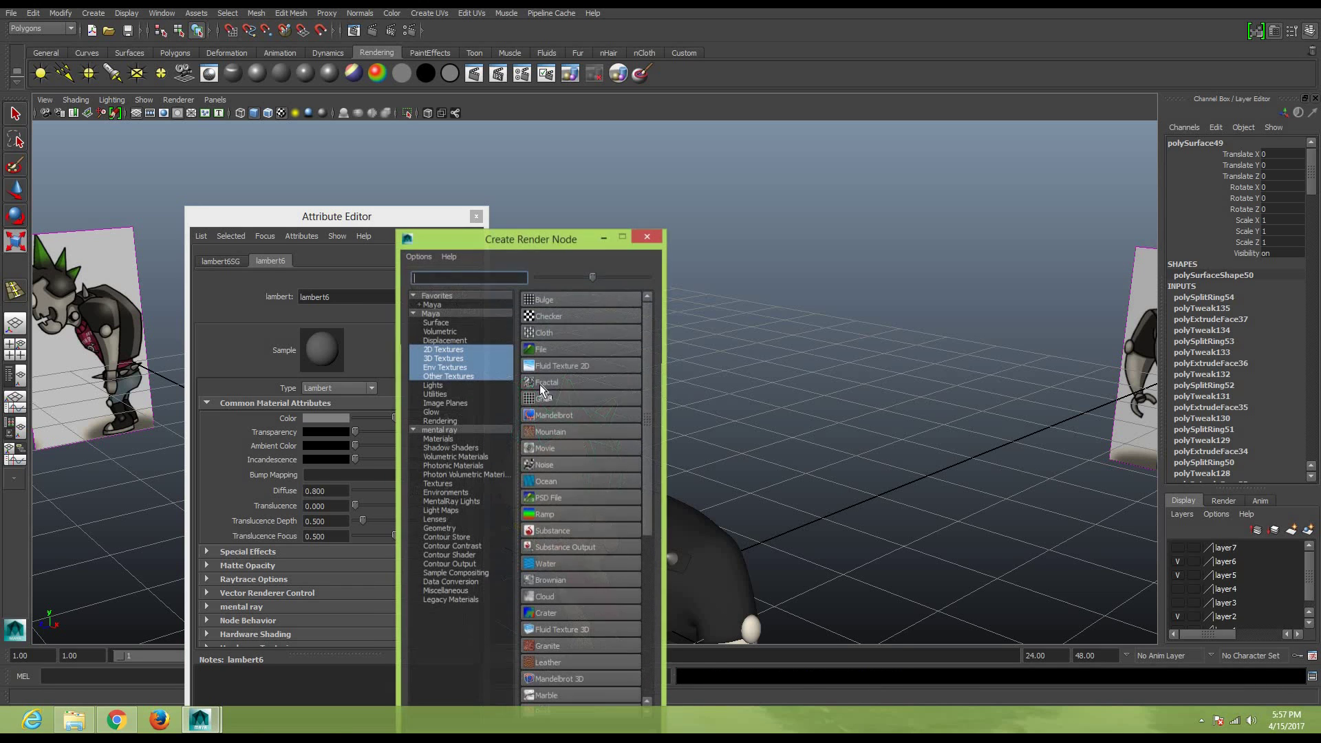
{"action": "left_click", "coordinate": [551, 514]}
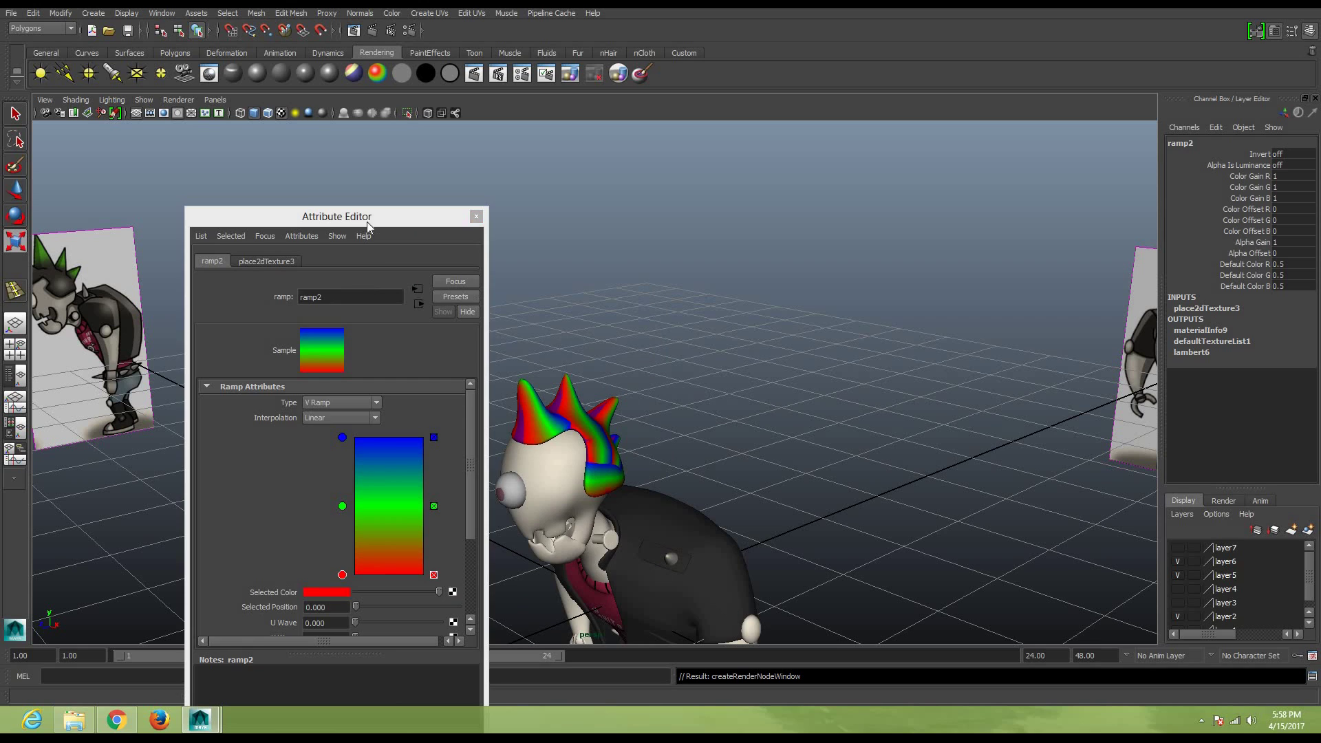
{"action": "left_click_drag", "start_coordinate": [366, 221], "coordinate": [840, 170]}
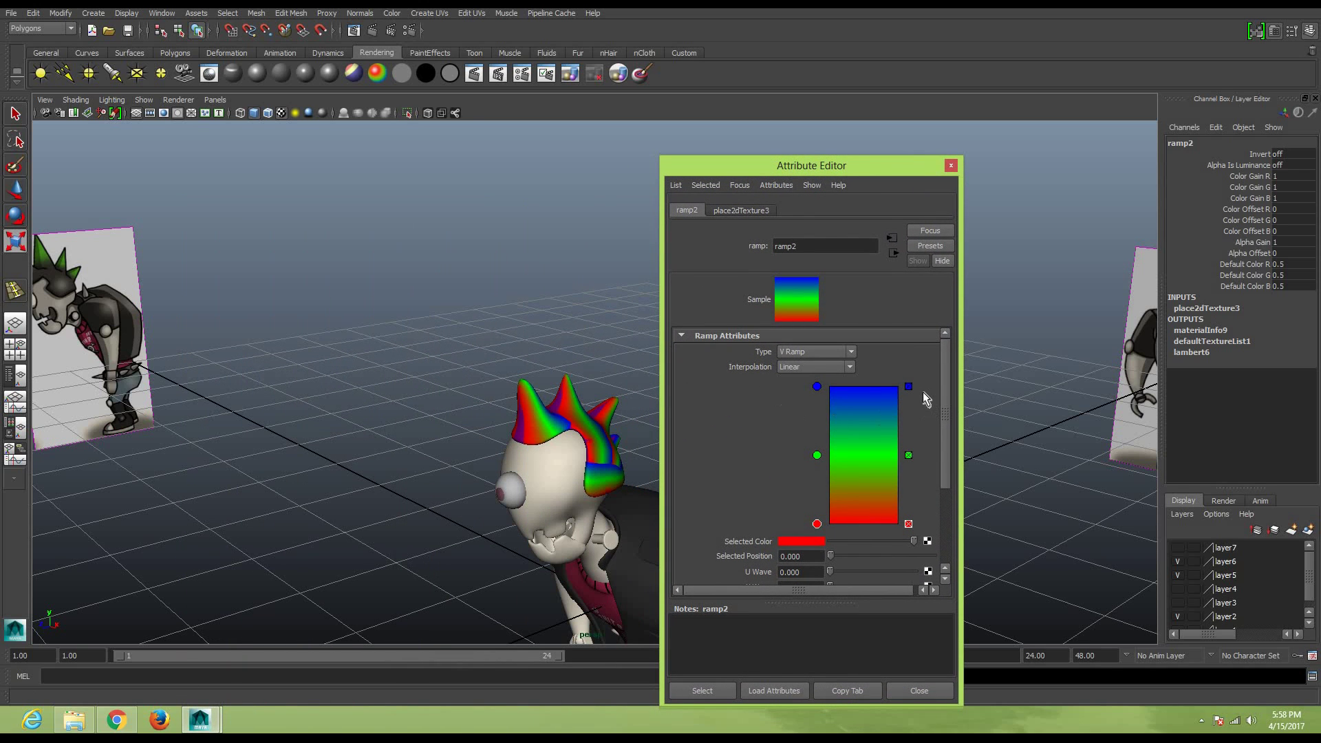
Delete the ramp's middle entry and set the top entry to green sampled from the reference hair
{"action": "left_click", "coordinate": [908, 455]}
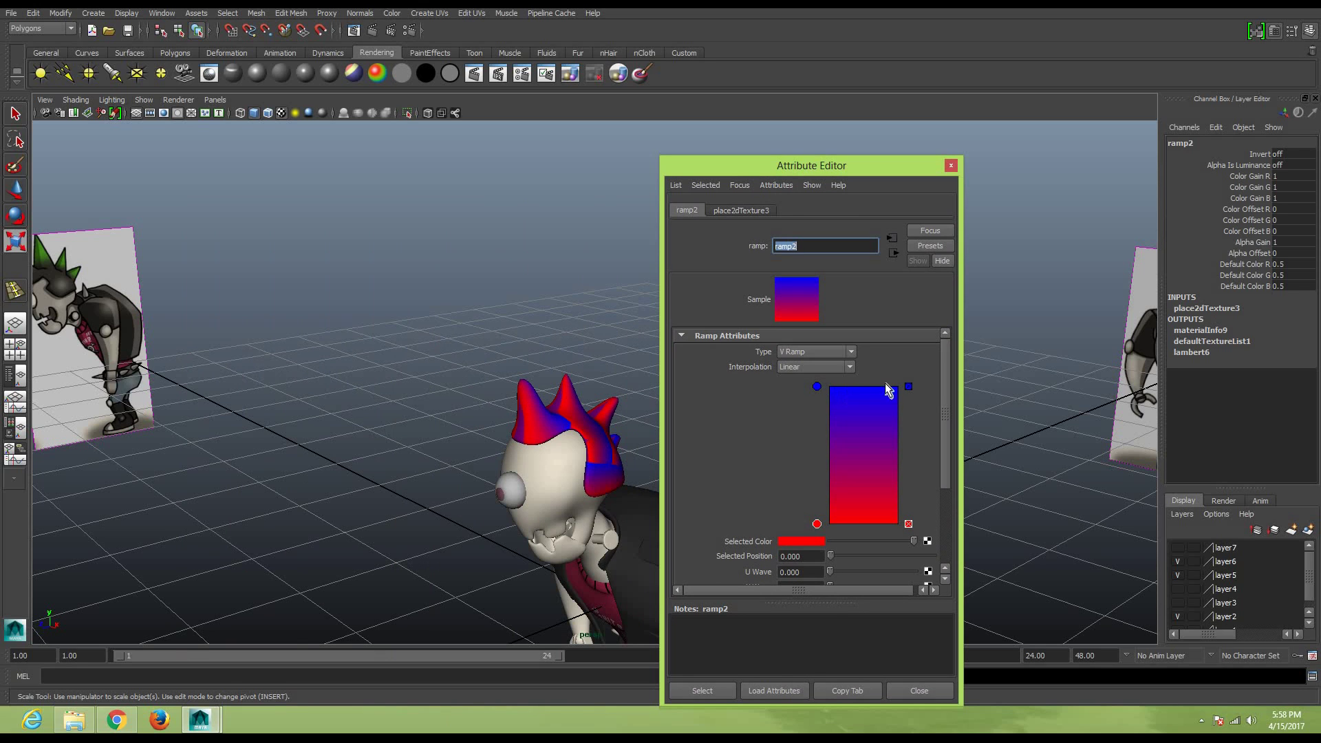
{"action": "left_click", "coordinate": [817, 386]}
{"action": "left_click", "coordinate": [794, 541]}
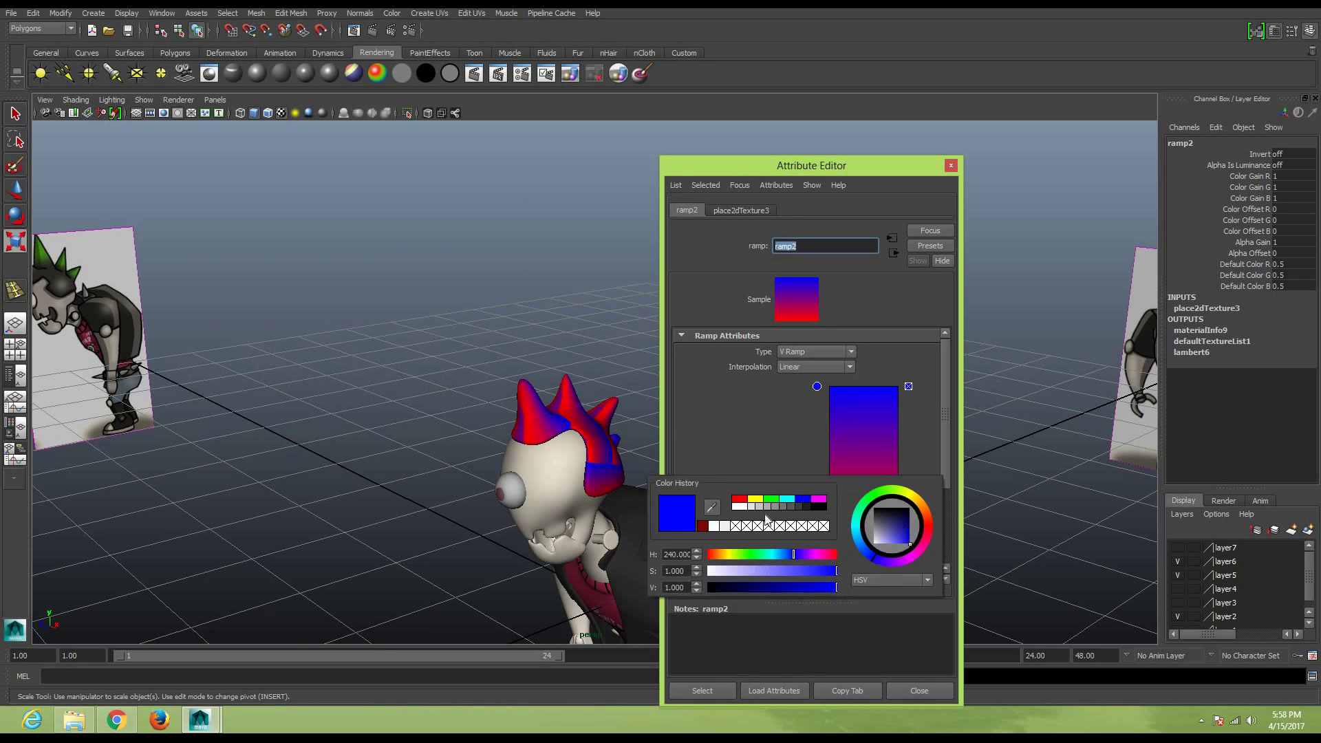
{"action": "left_click", "coordinate": [712, 509]}
{"action": "left_click", "coordinate": [41, 247]}
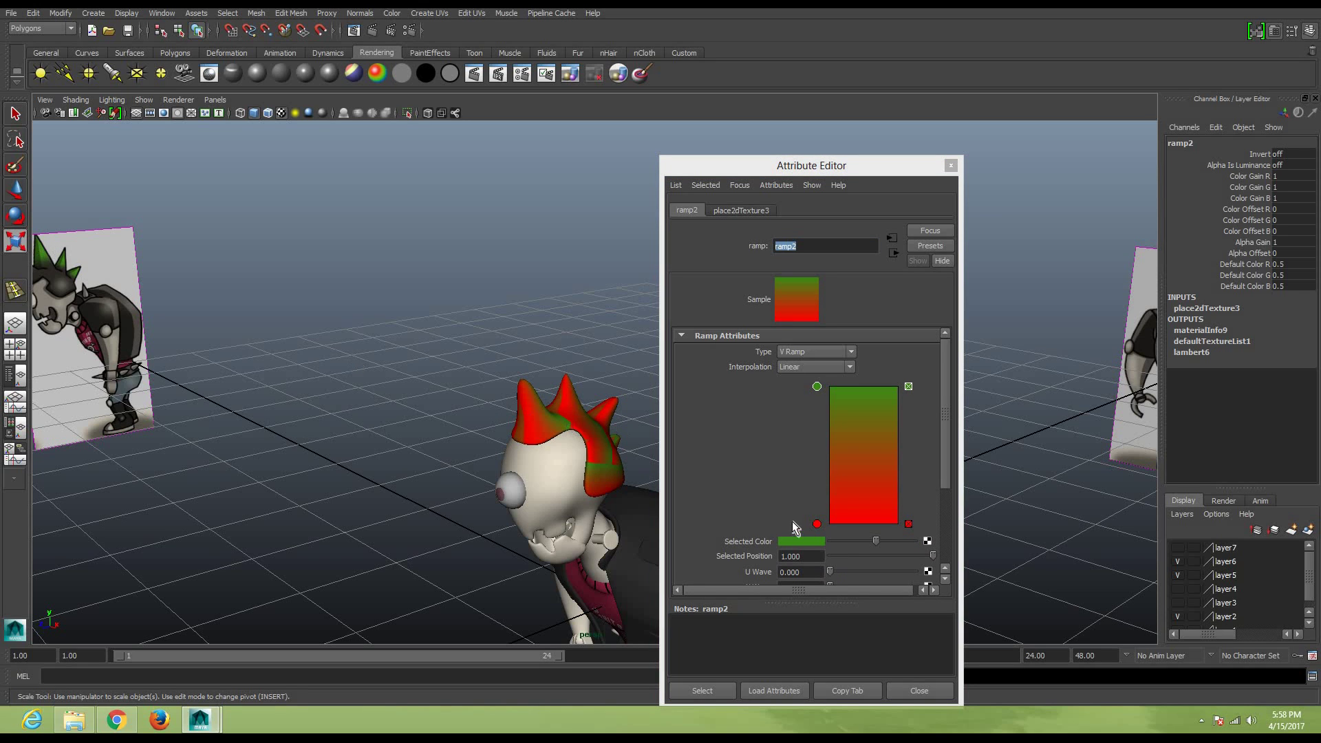
Set the ramp's bottom entry to black
{"action": "left_click", "coordinate": [817, 524]}
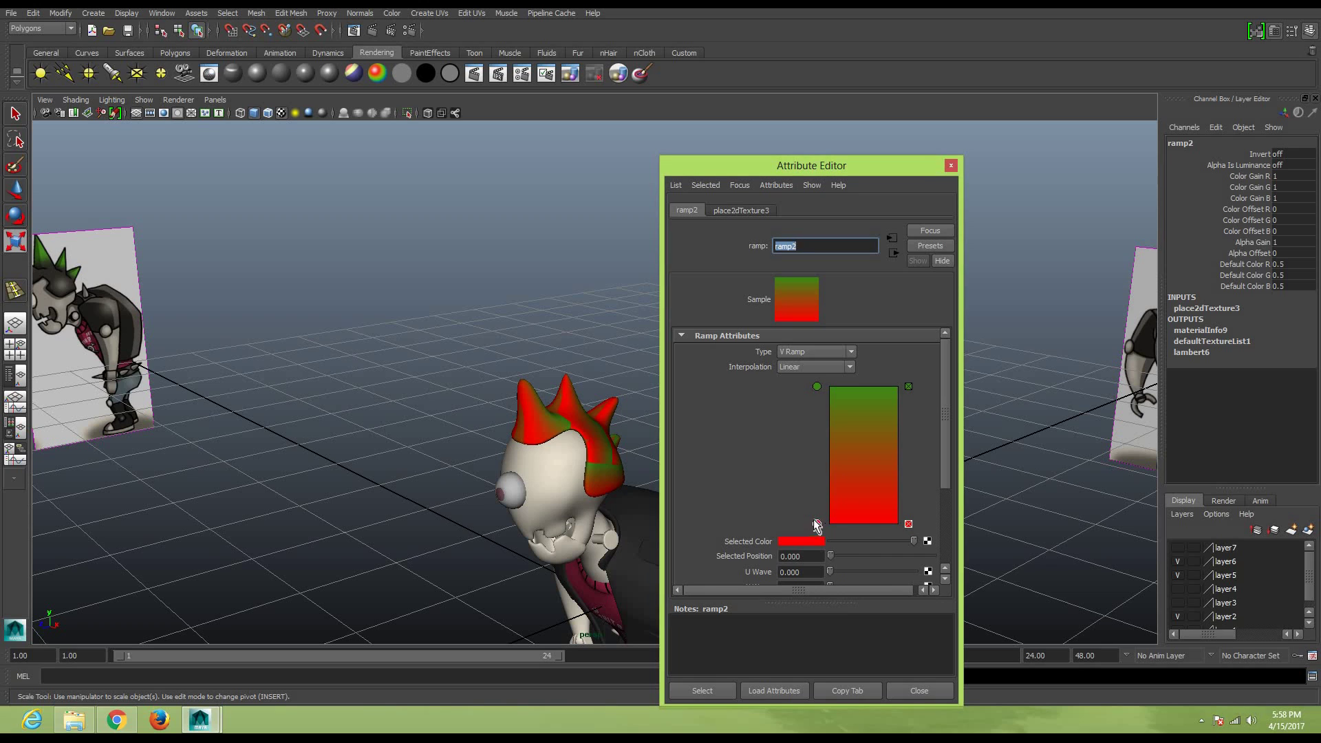
{"action": "left_click", "coordinate": [812, 542]}
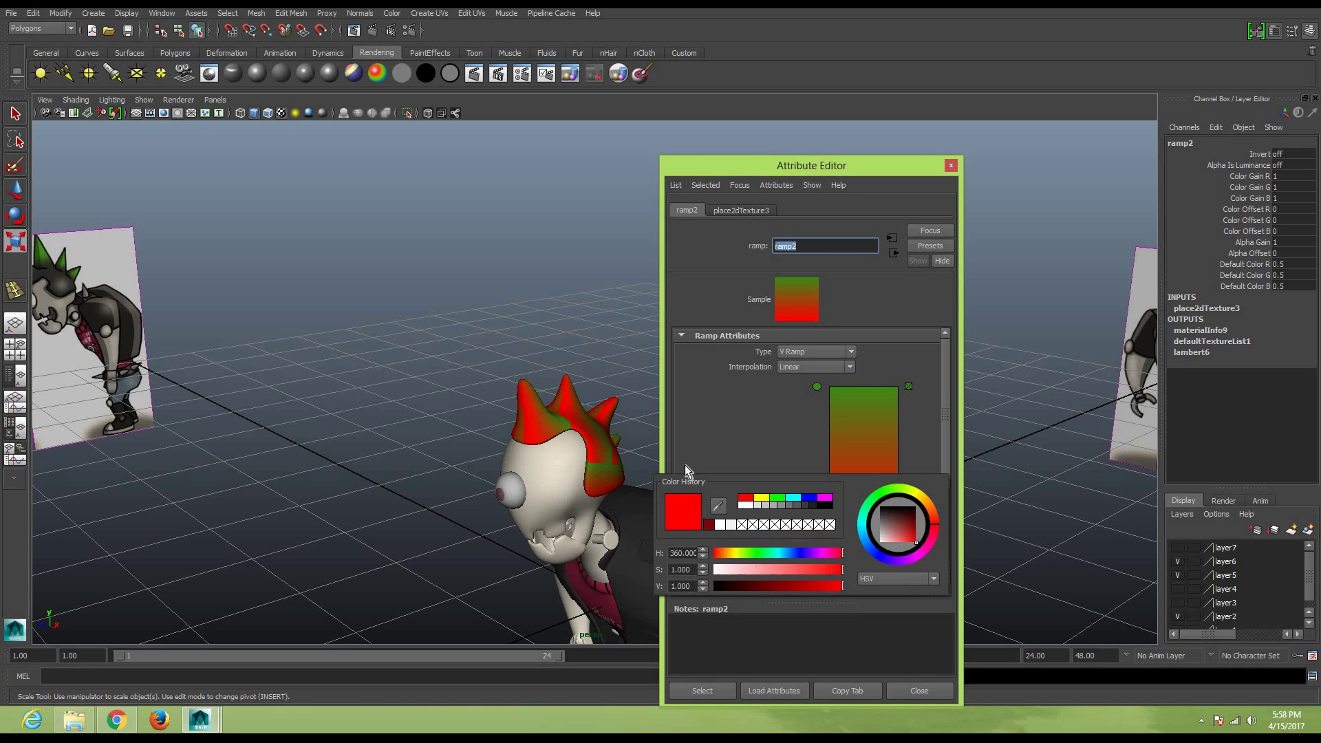
{"action": "left_click", "coordinate": [717, 514]}
{"action": "left_click", "coordinate": [122, 328]}
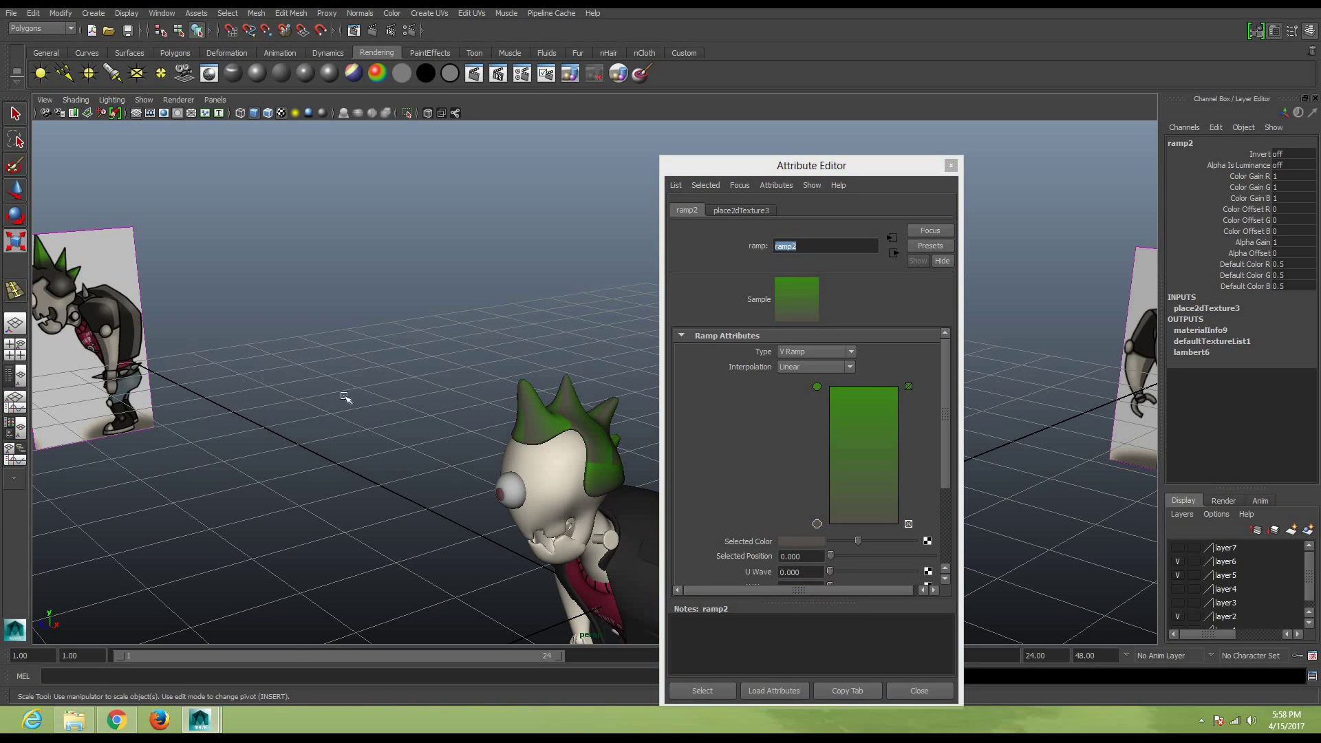
{"action": "left_click", "coordinate": [792, 541]}
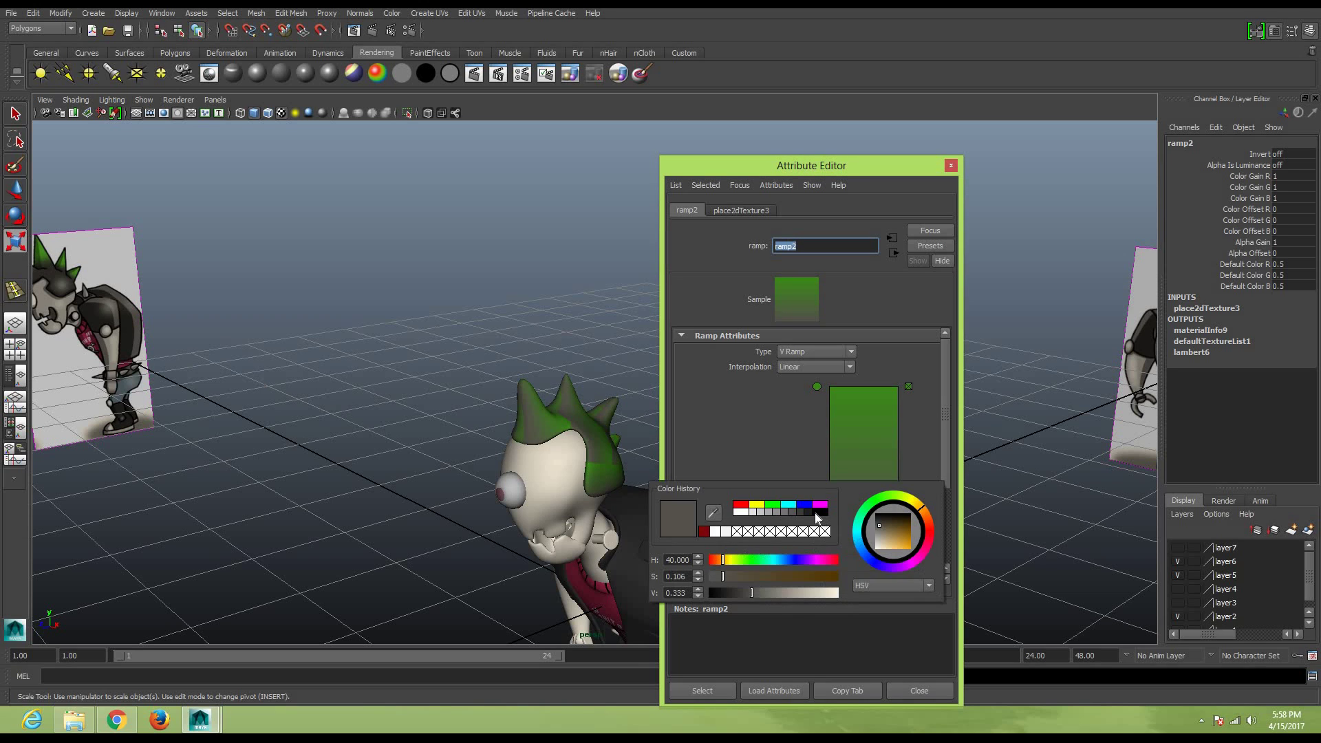
{"action": "left_click", "coordinate": [811, 513]}
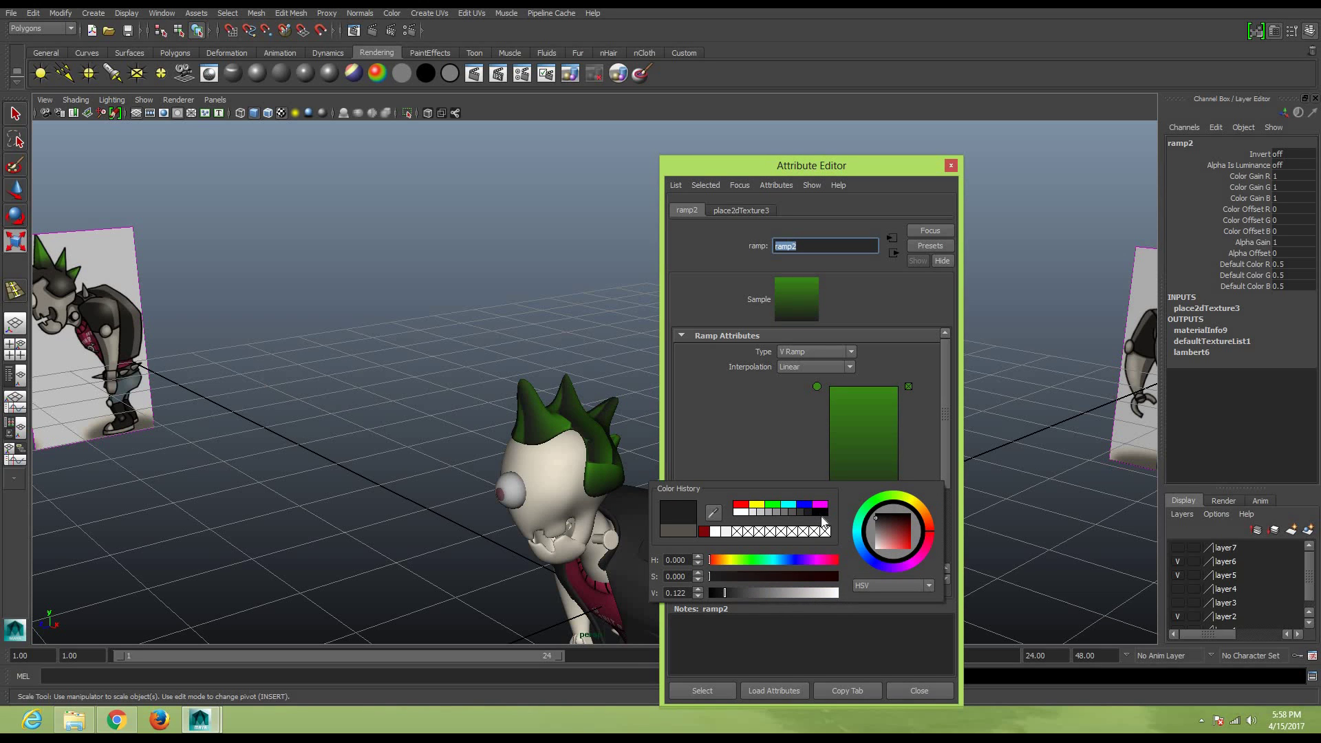
{"action": "left_click", "coordinate": [821, 512]}
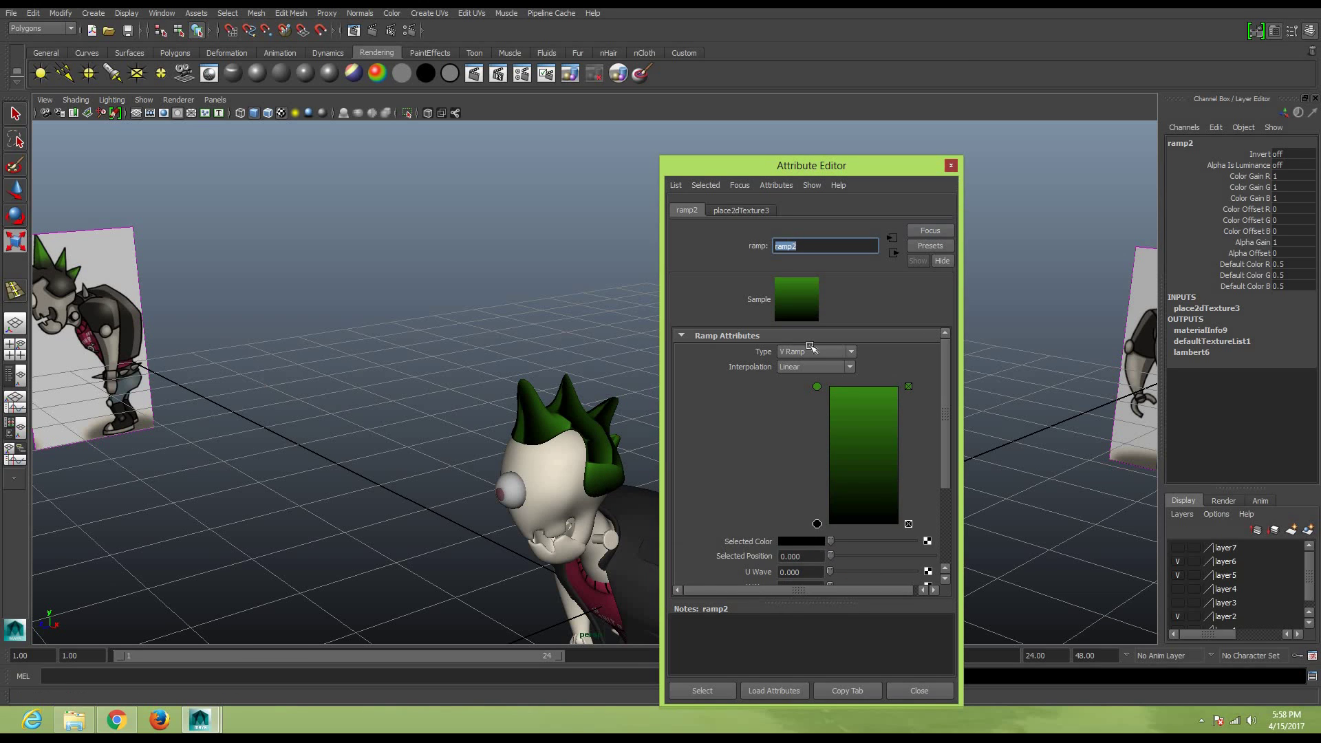
{"action": "left_click", "coordinate": [951, 165]}
Apply Cylindrical Mapping to the hair cap and widen the projection's horizontal sweep to 360
{"action": "right_click_drag", "start_coordinate": [627, 428], "coordinate": [649, 402]}
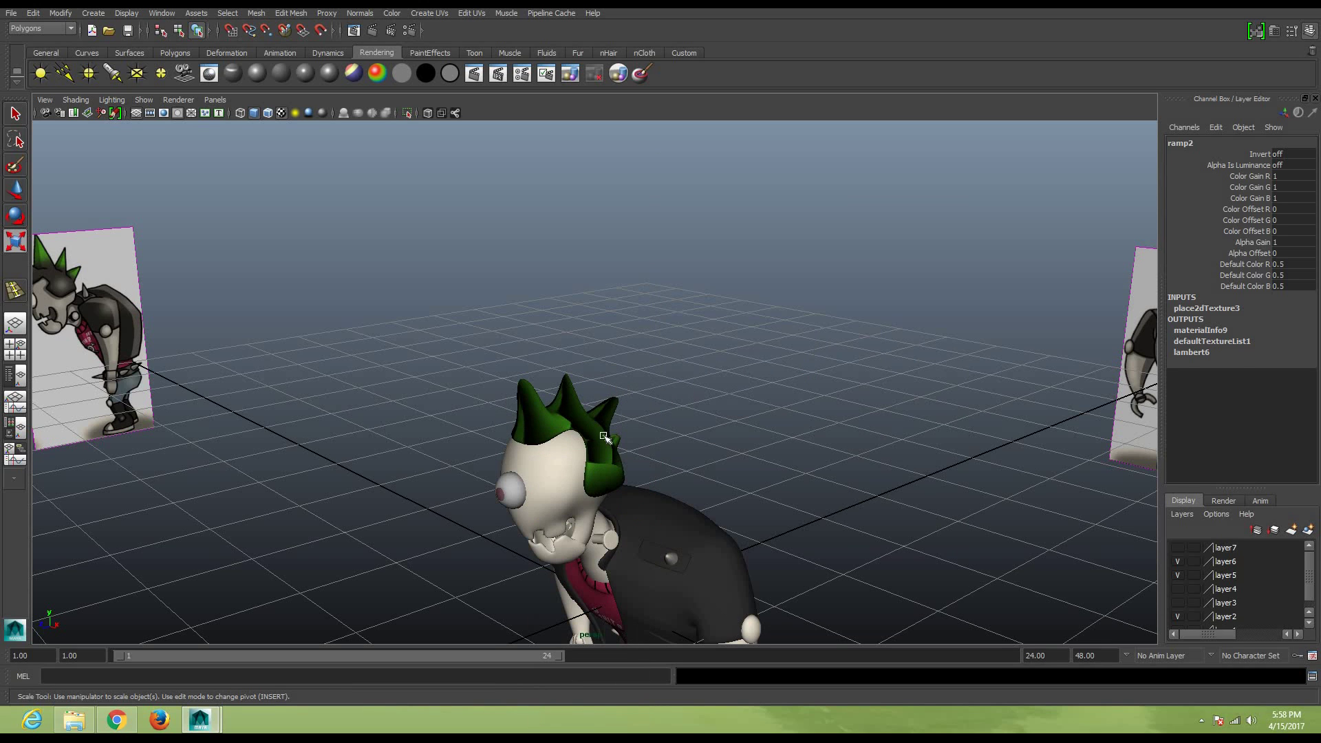
{"action": "left_click", "coordinate": [429, 13]}
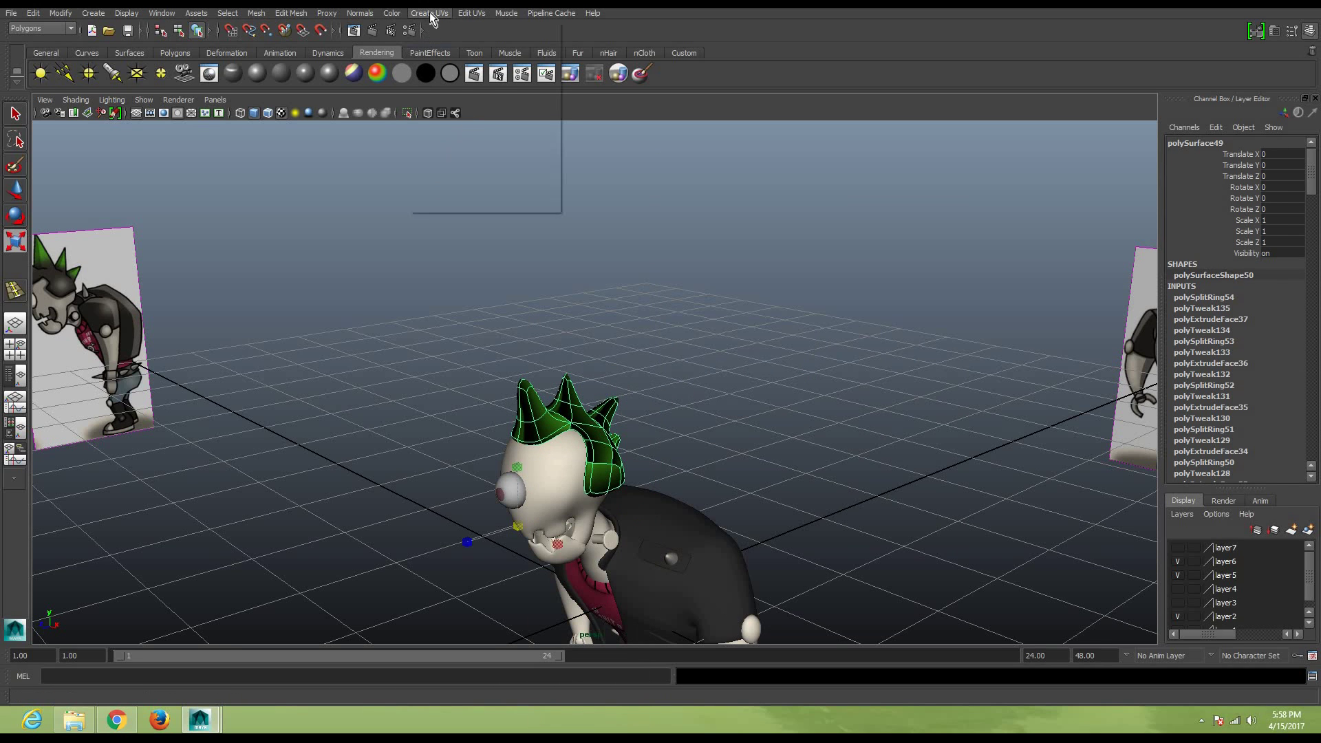
{"action": "left_click", "coordinate": [448, 46]}
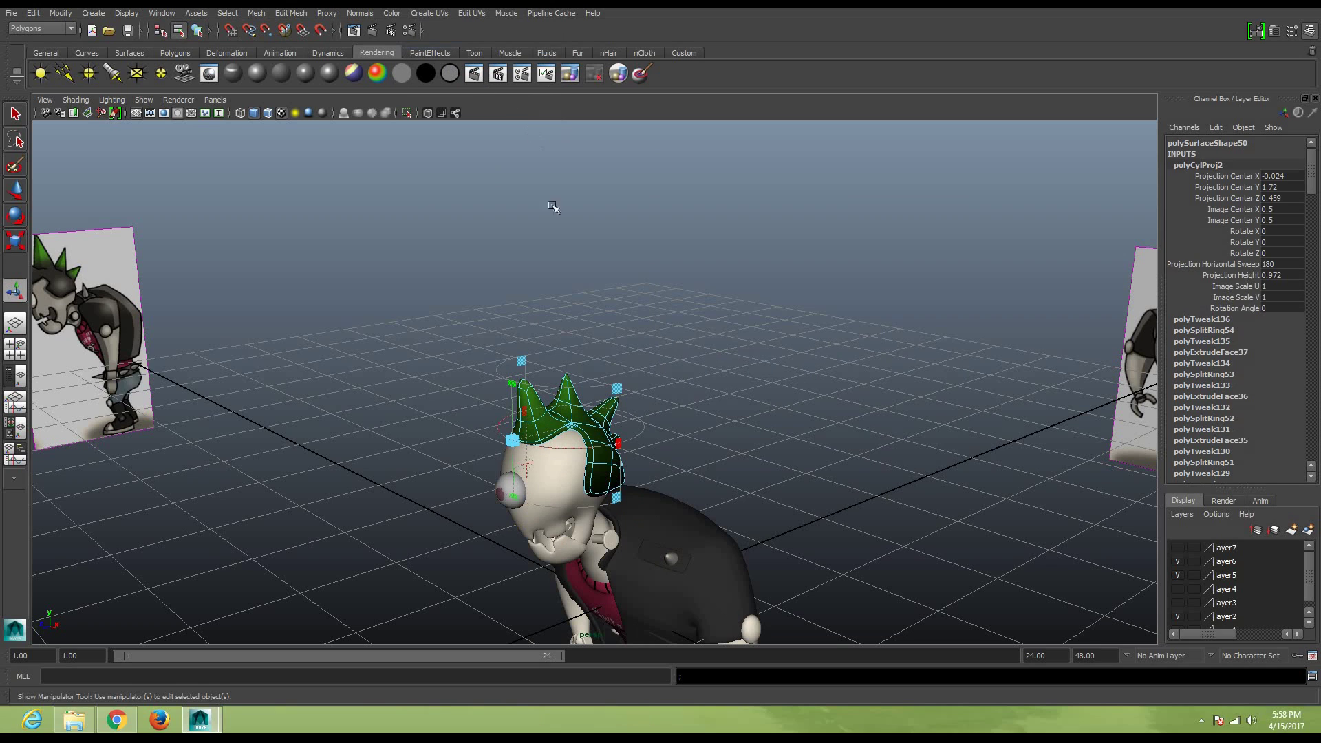
{"action": "left_click", "coordinate": [429, 13]}
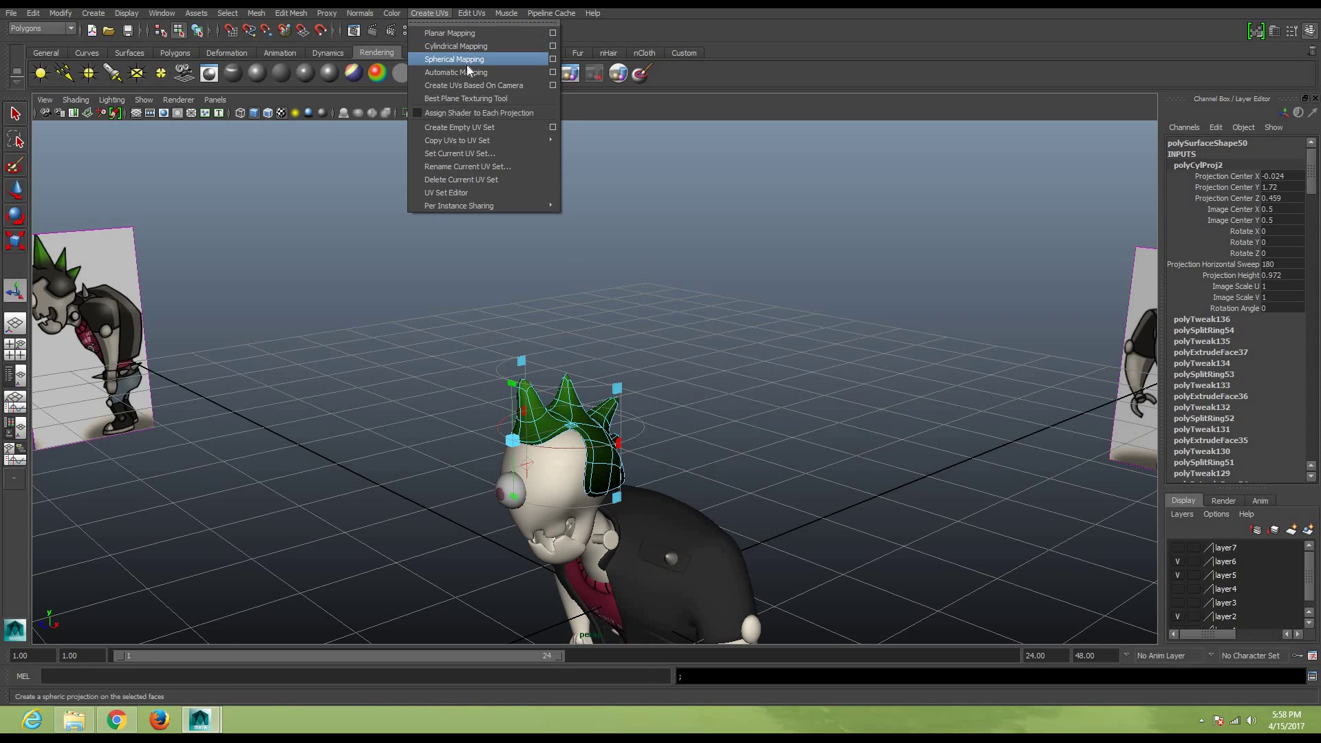
{"action": "left_click", "coordinate": [467, 72]}
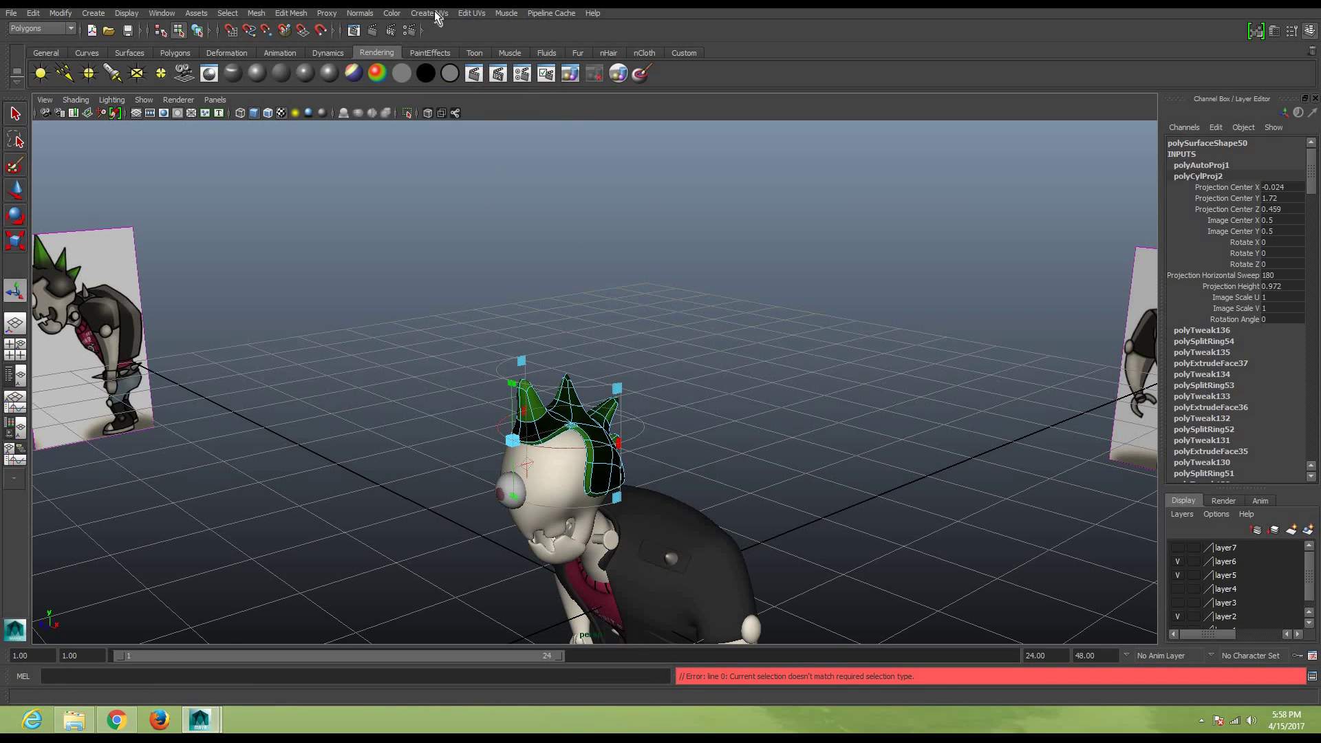
{"action": "left_click", "coordinate": [437, 13]}
{"action": "left_click", "coordinate": [458, 47]}
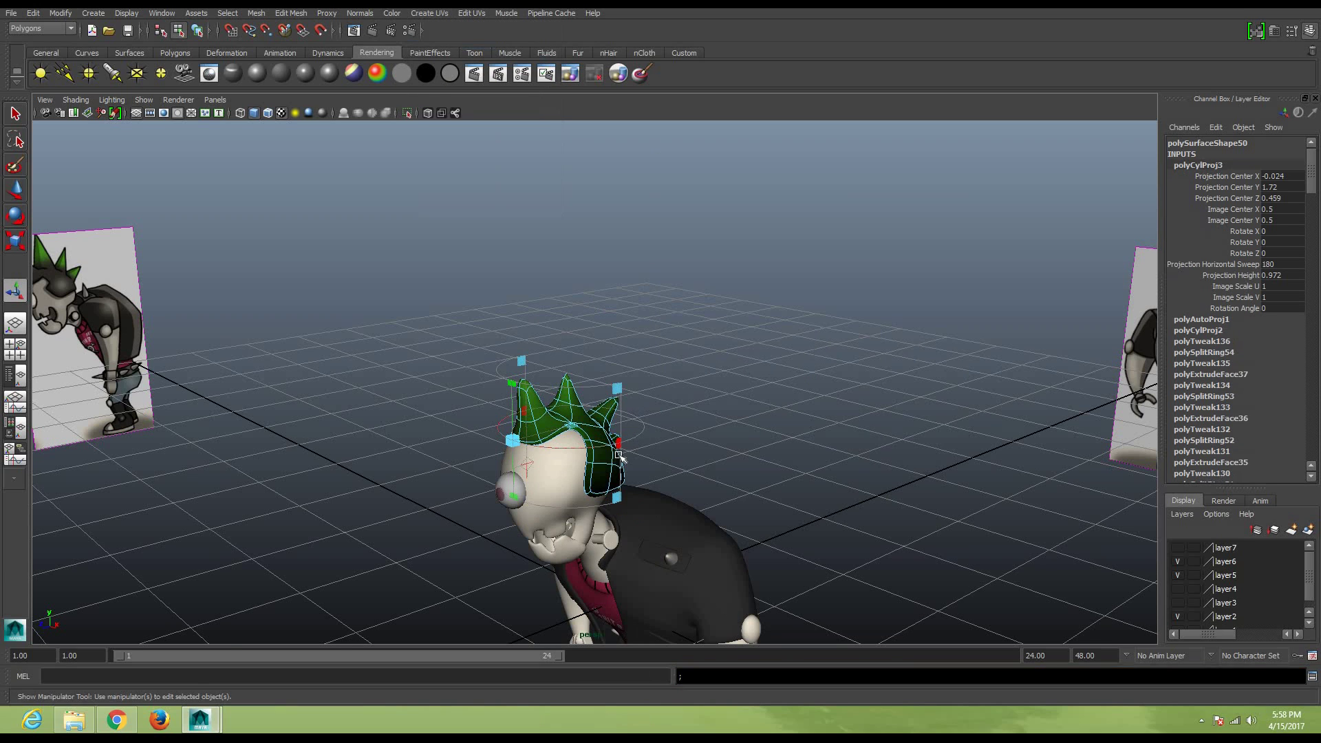
{"action": "middle_click_drag", "start_coordinate": [658, 441], "coordinate": [700, 369]}
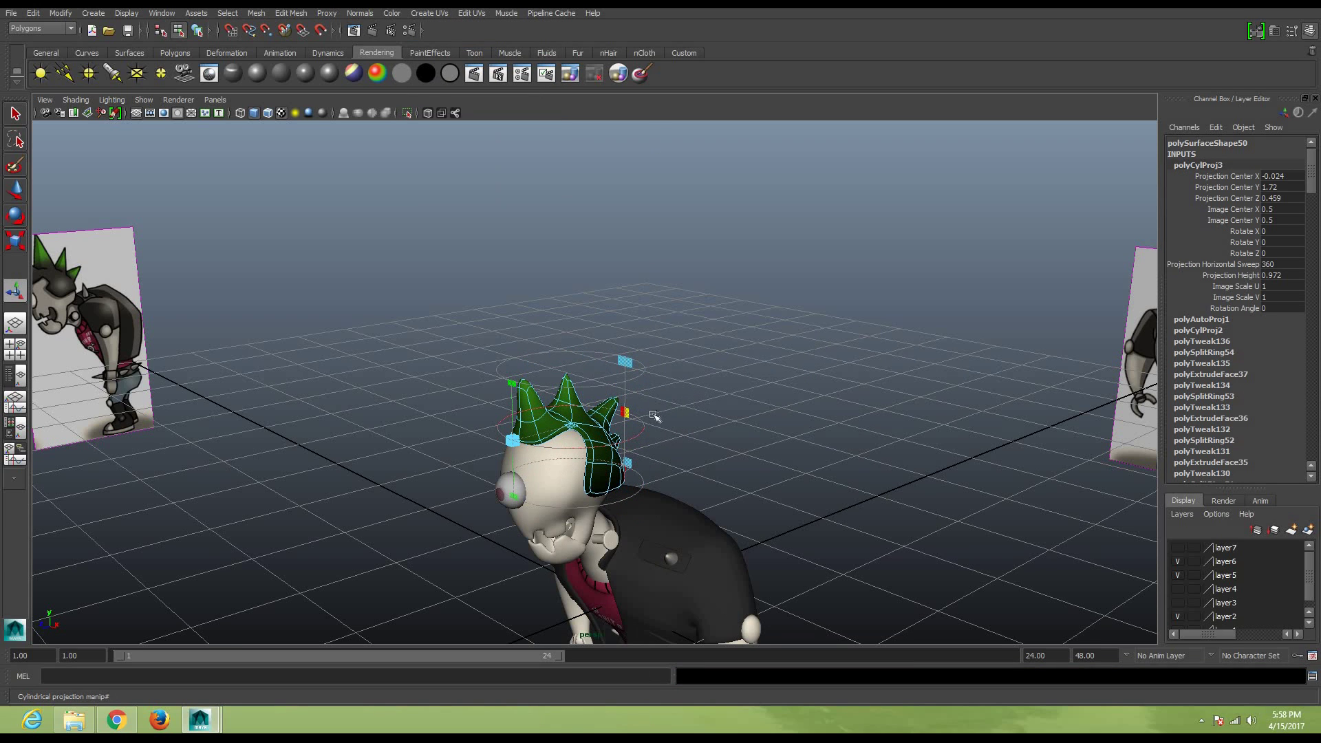
Briefly open the UV Texture Editor, minimize it, and orbit around the character
{"action": "left_click", "coordinate": [473, 24]}
{"action": "left_click", "coordinate": [517, 283]}
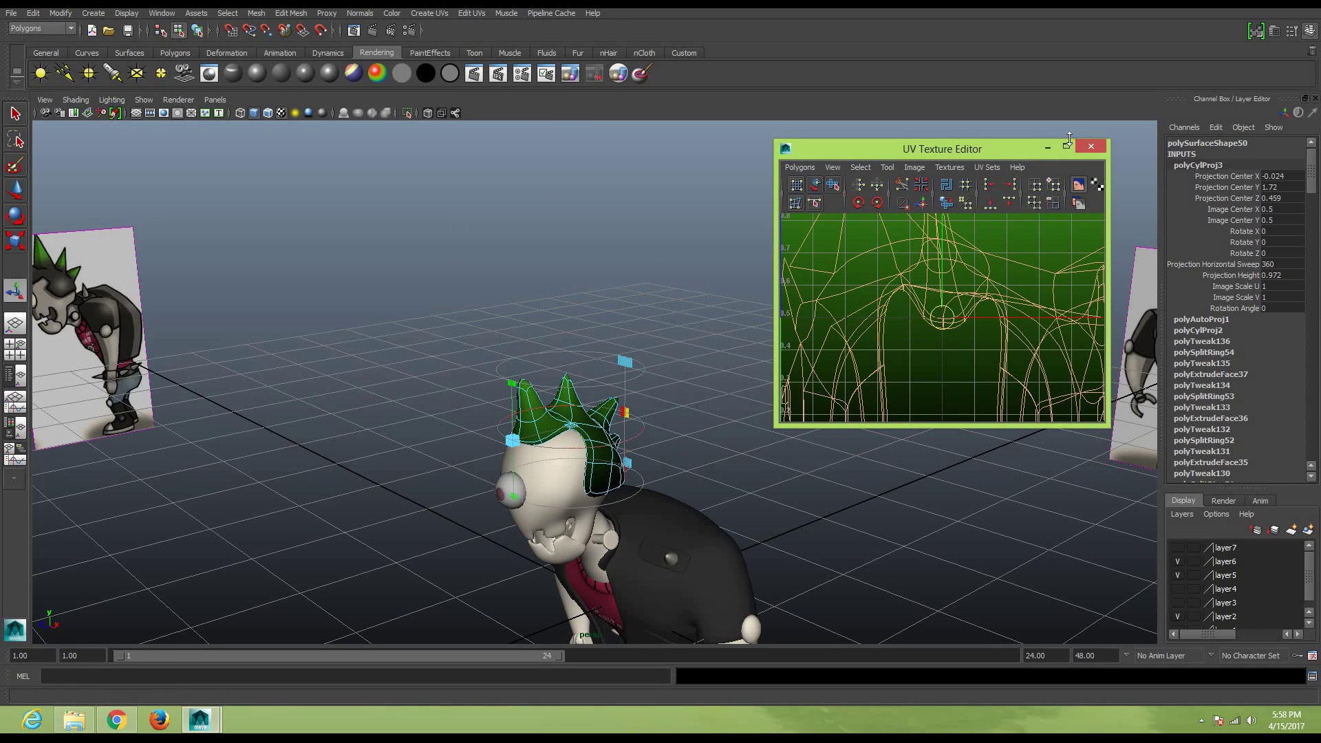
{"action": "left_click", "coordinate": [1046, 147]}
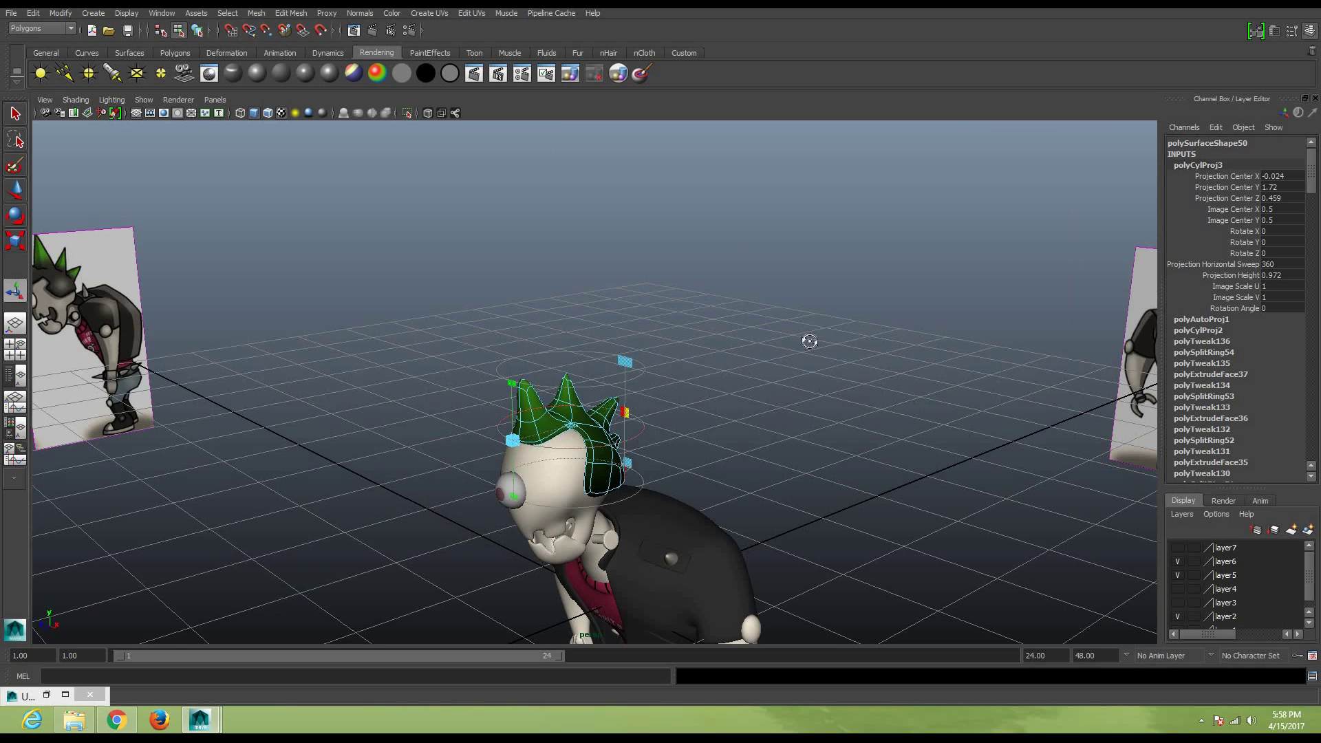
{"action": "left_click_drag", "start_coordinate": [807, 338], "coordinate": [675, 248], "text": "alt"}
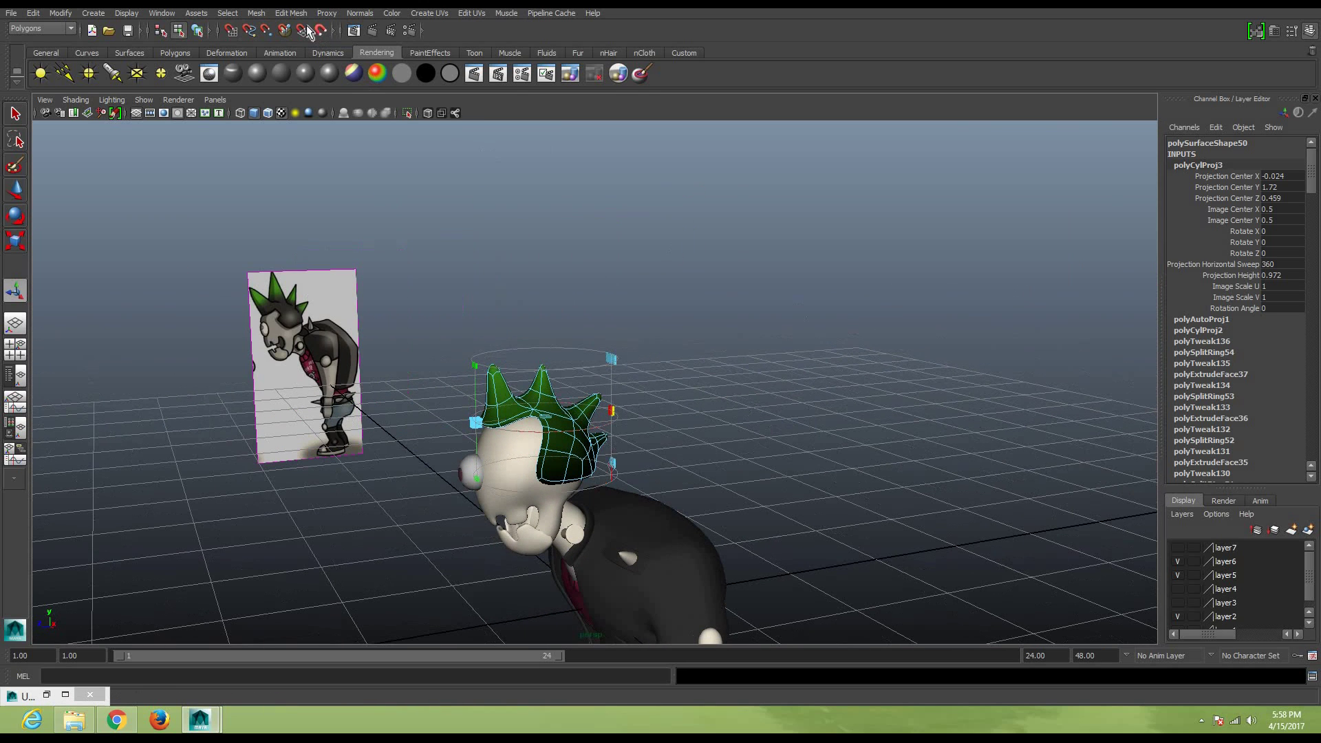
Through Hypershade's lambert6, drag ramp2's black entry up to about 0.58 so only spike tips stay green
{"action": "left_click", "coordinate": [162, 13]}
{"action": "mouse_move", "coordinate": [192, 47]}
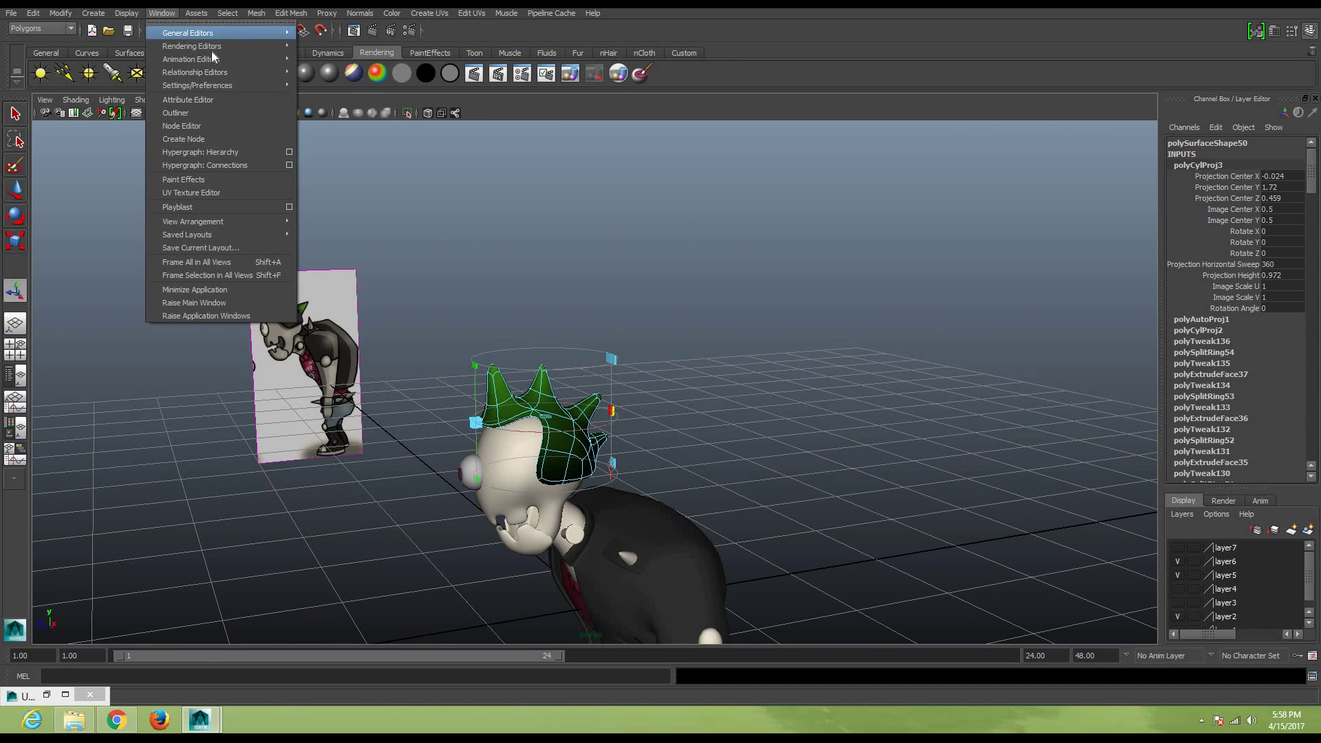
{"action": "left_click", "coordinate": [337, 80]}
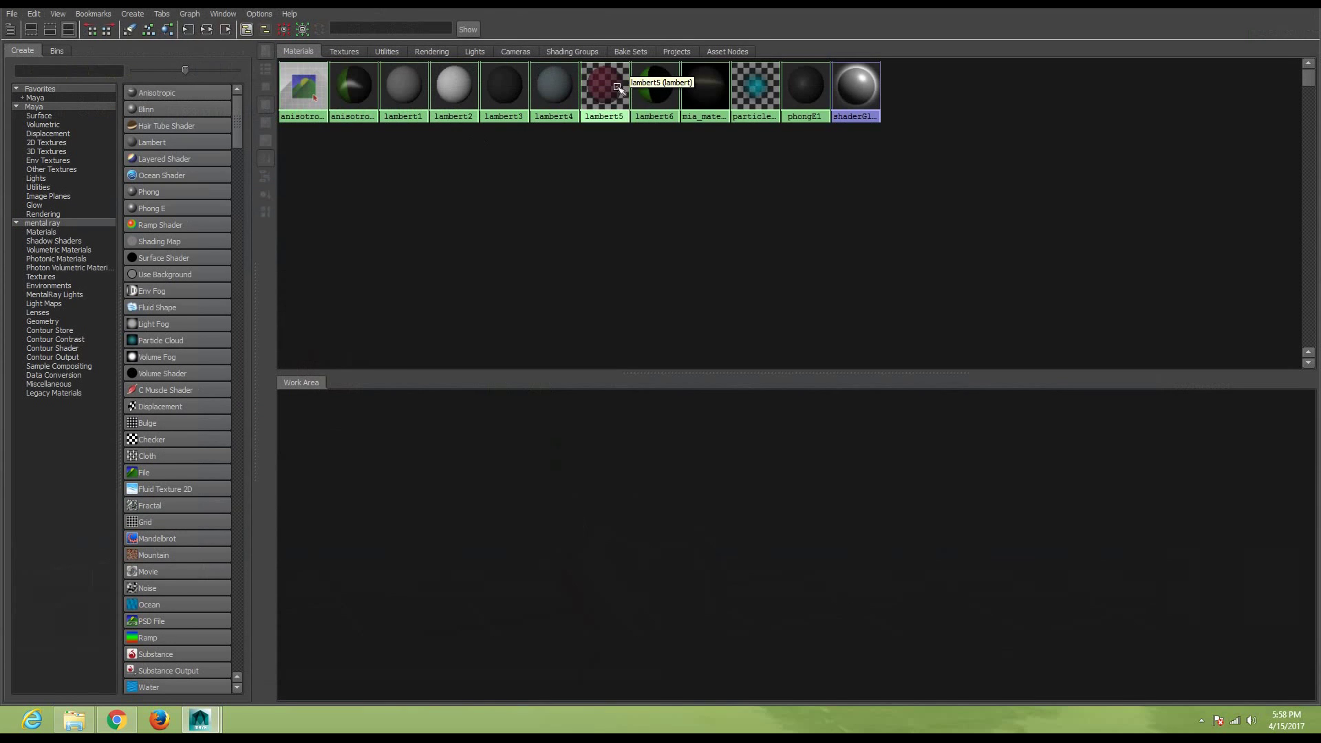
{"action": "double_click", "coordinate": [654, 86]}
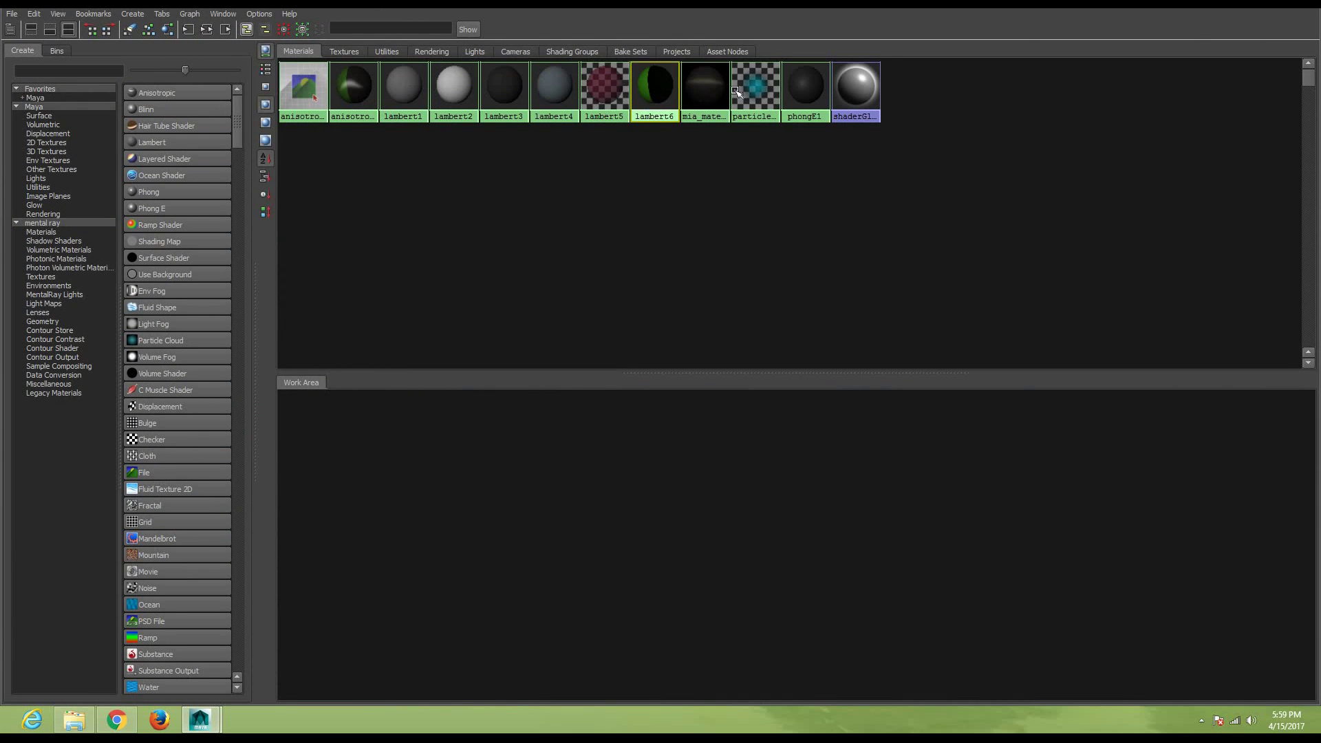
{"action": "left_click", "coordinate": [1279, 3]}
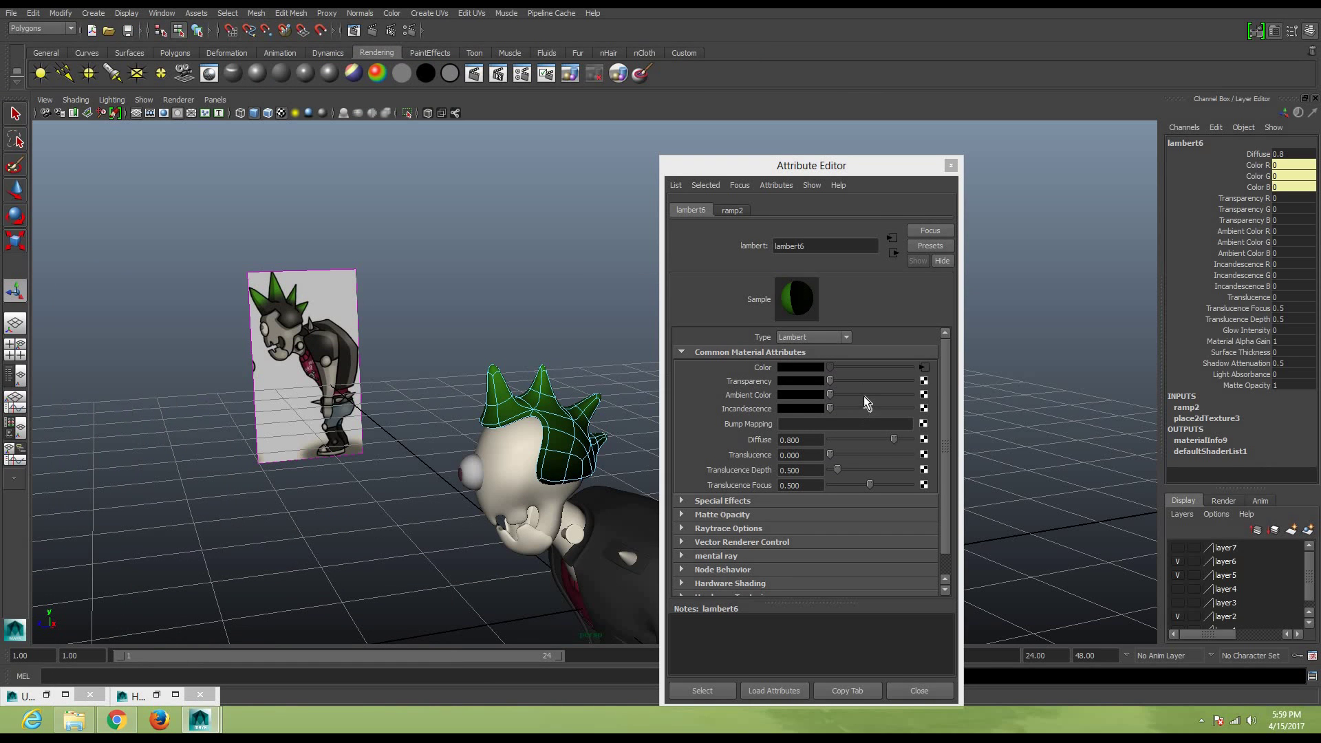
{"action": "left_click", "coordinate": [925, 367]}
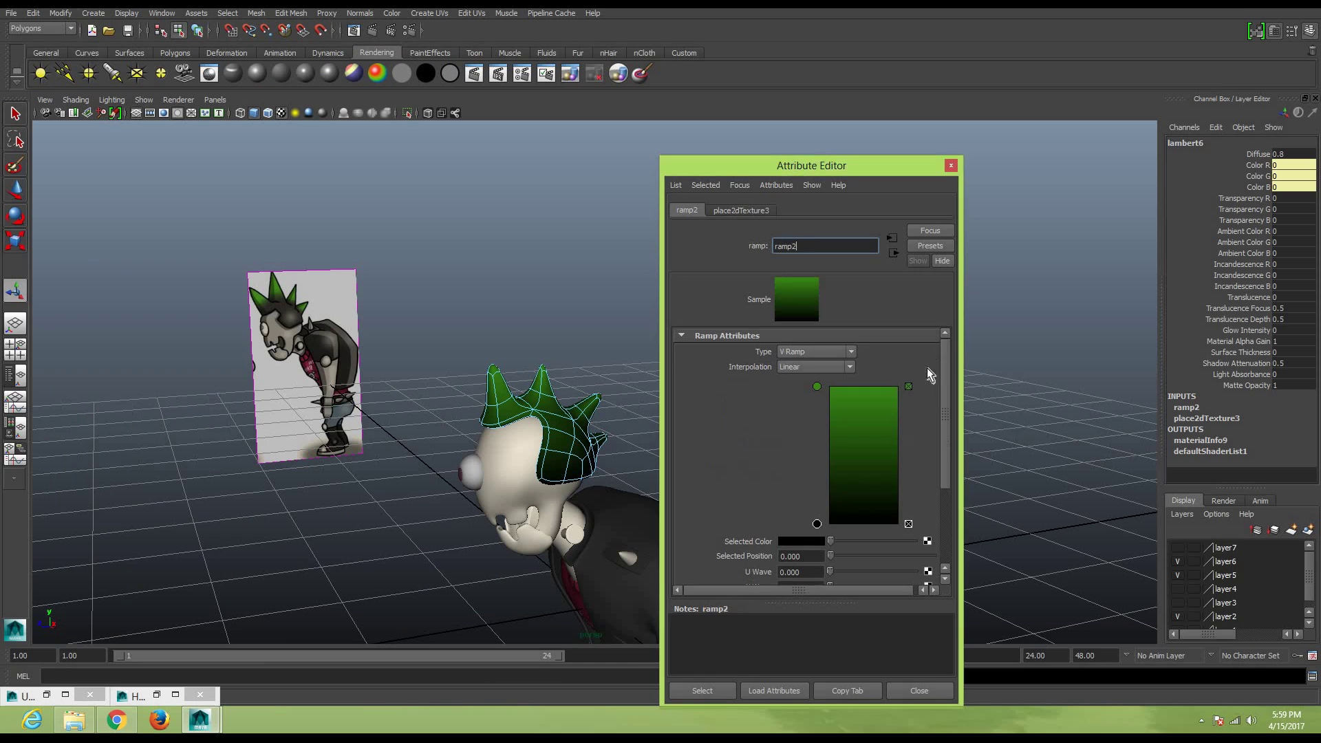
{"action": "mouse_move", "coordinate": [817, 524]}
{"action": "left_mouse_down"}
{"action": "mouse_move", "coordinate": [817, 394]}
{"action": "mouse_move", "coordinate": [817, 443]}
{"action": "left_mouse_up"}
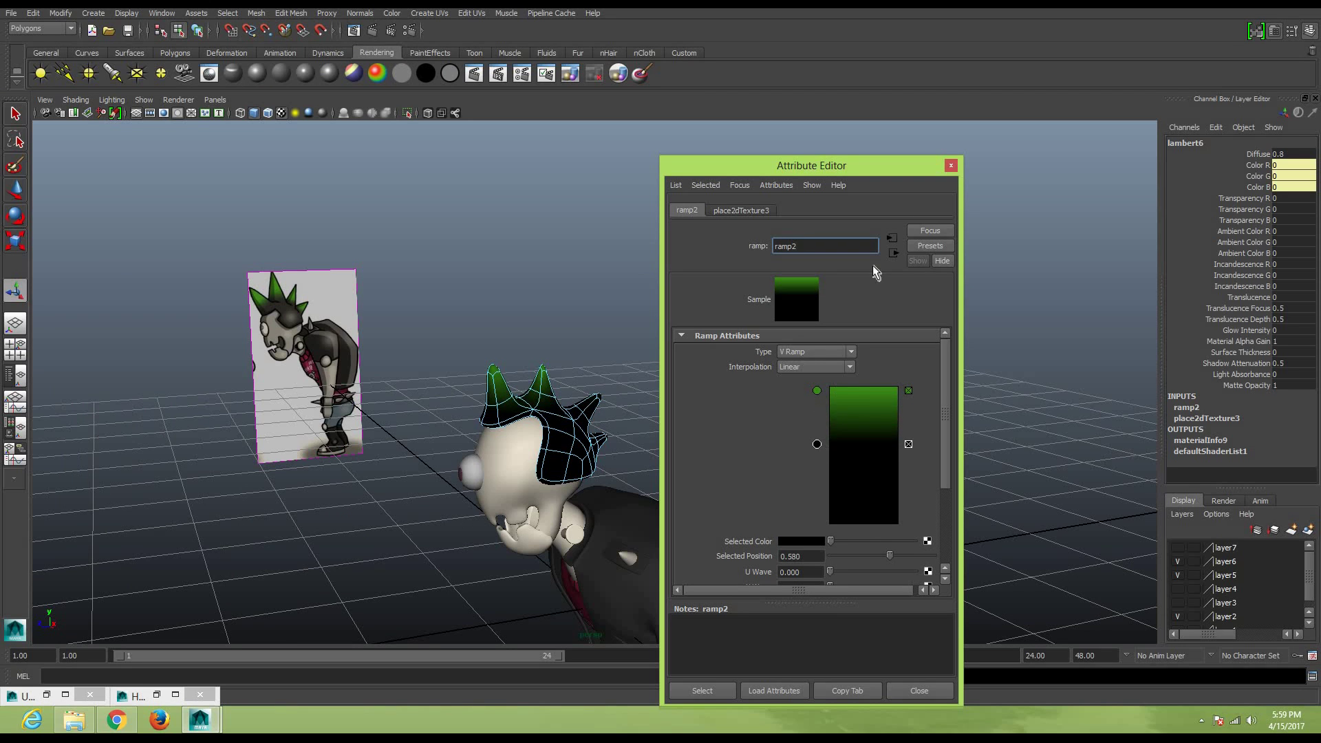
{"action": "left_click", "coordinate": [951, 165]}
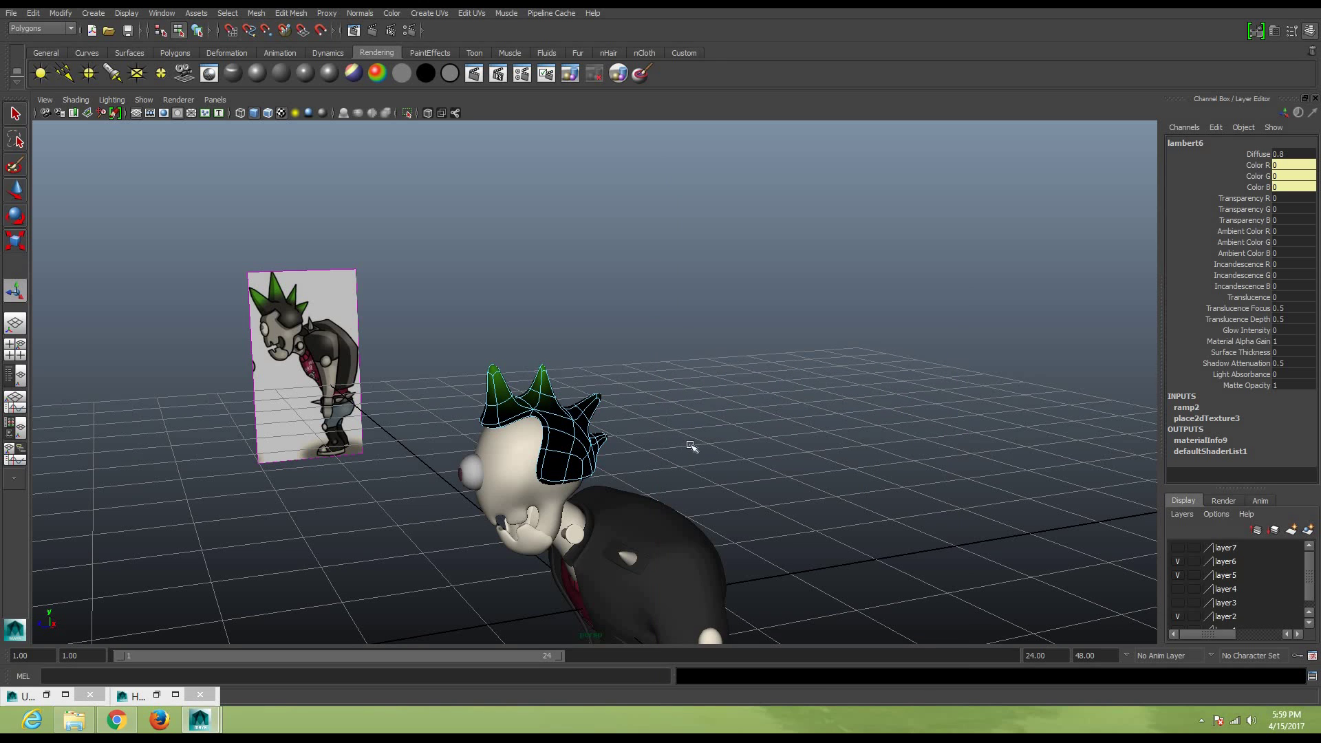
Select the spiky hair mesh and open its UV Texture Editor
{"action": "left_click_drag", "start_coordinate": [690, 446], "coordinate": [550, 434], "text": "alt"}
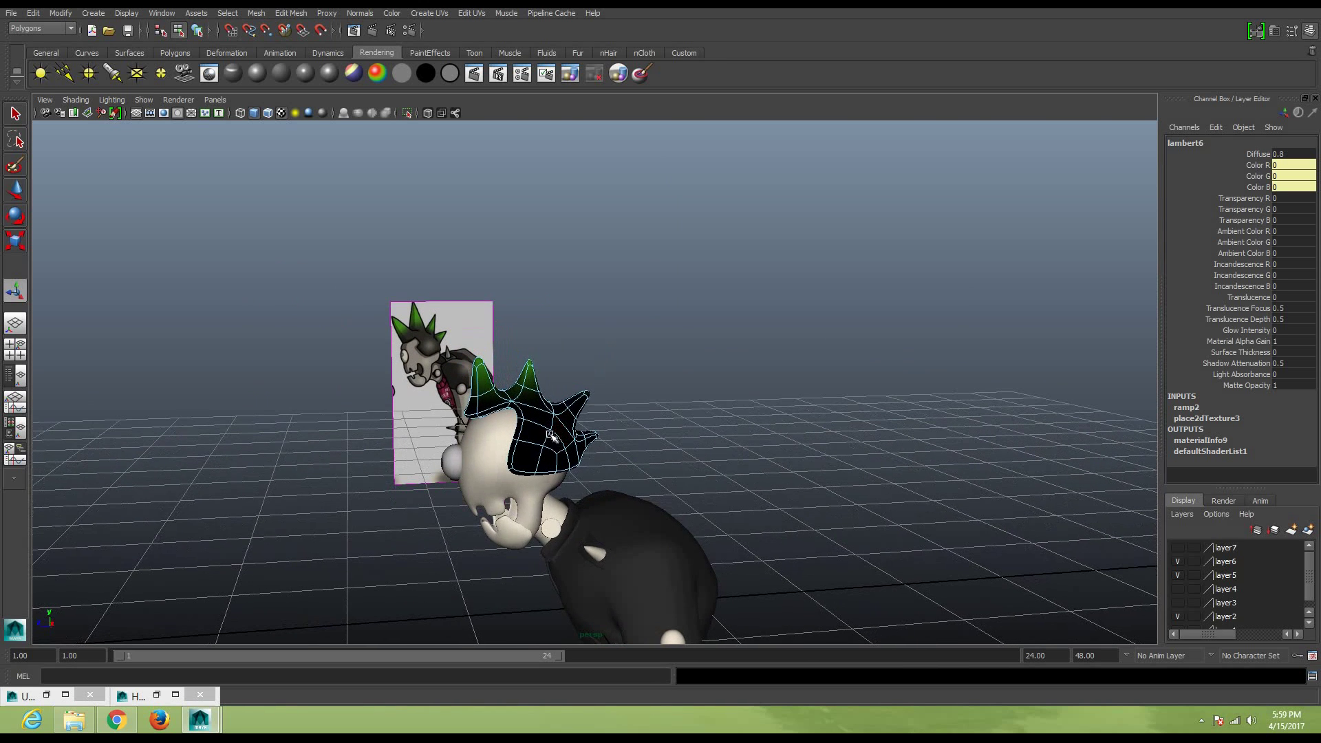
{"action": "right_click_drag", "start_coordinate": [550, 434], "coordinate": [584, 406]}
{"action": "left_click", "coordinate": [556, 449]}
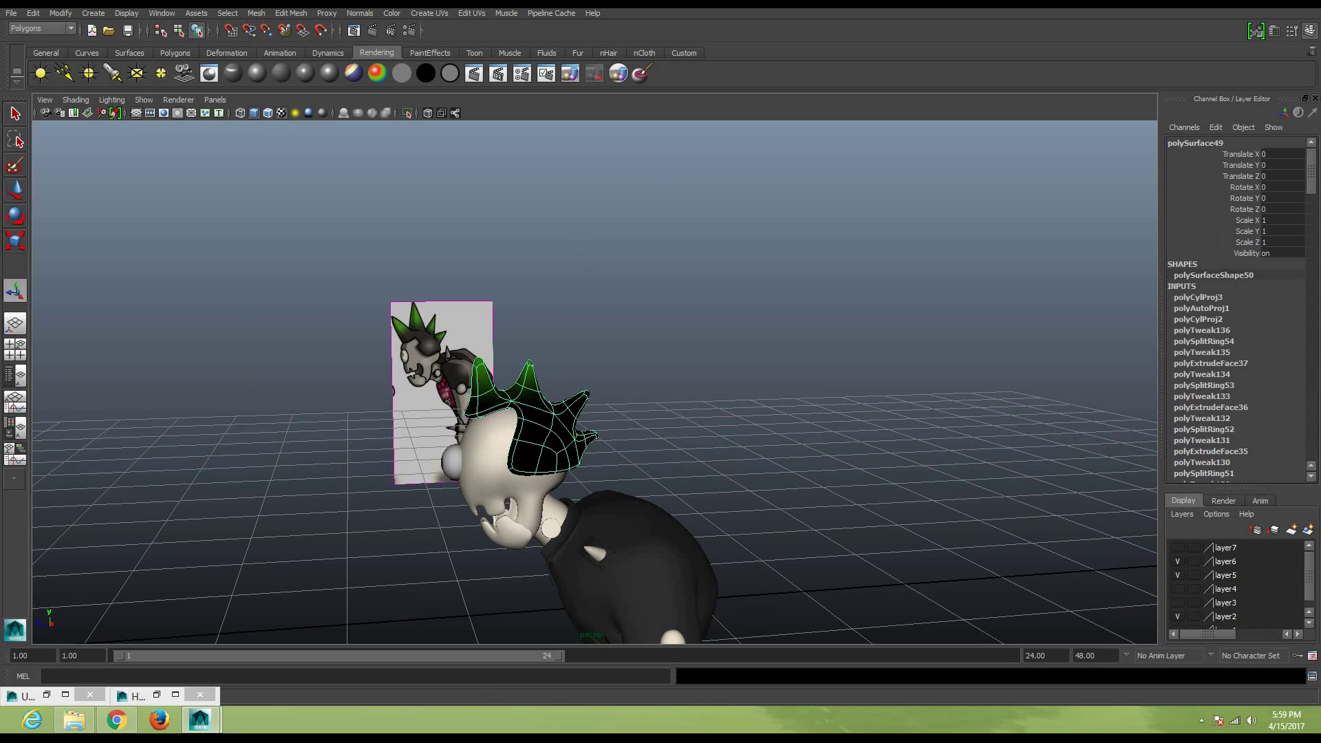
{"action": "left_click", "coordinate": [425, 13]}
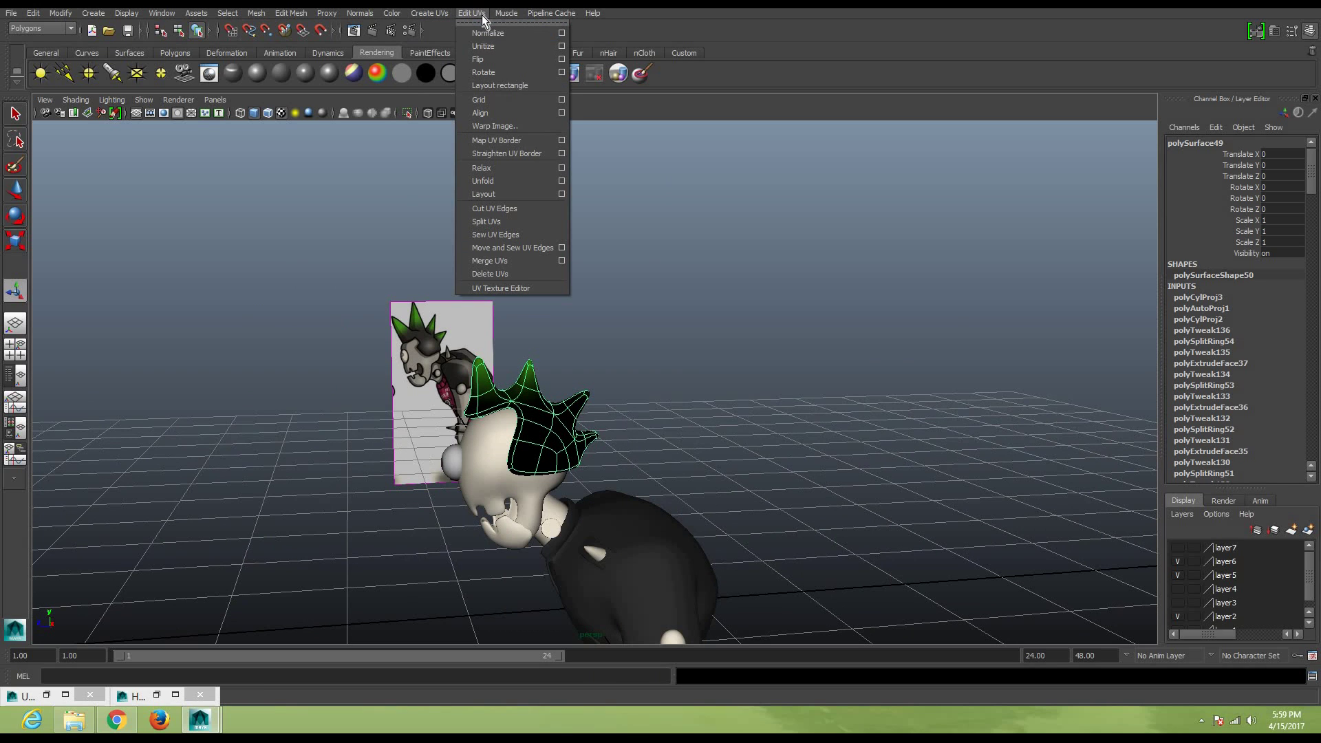
{"action": "left_click", "coordinate": [525, 287]}
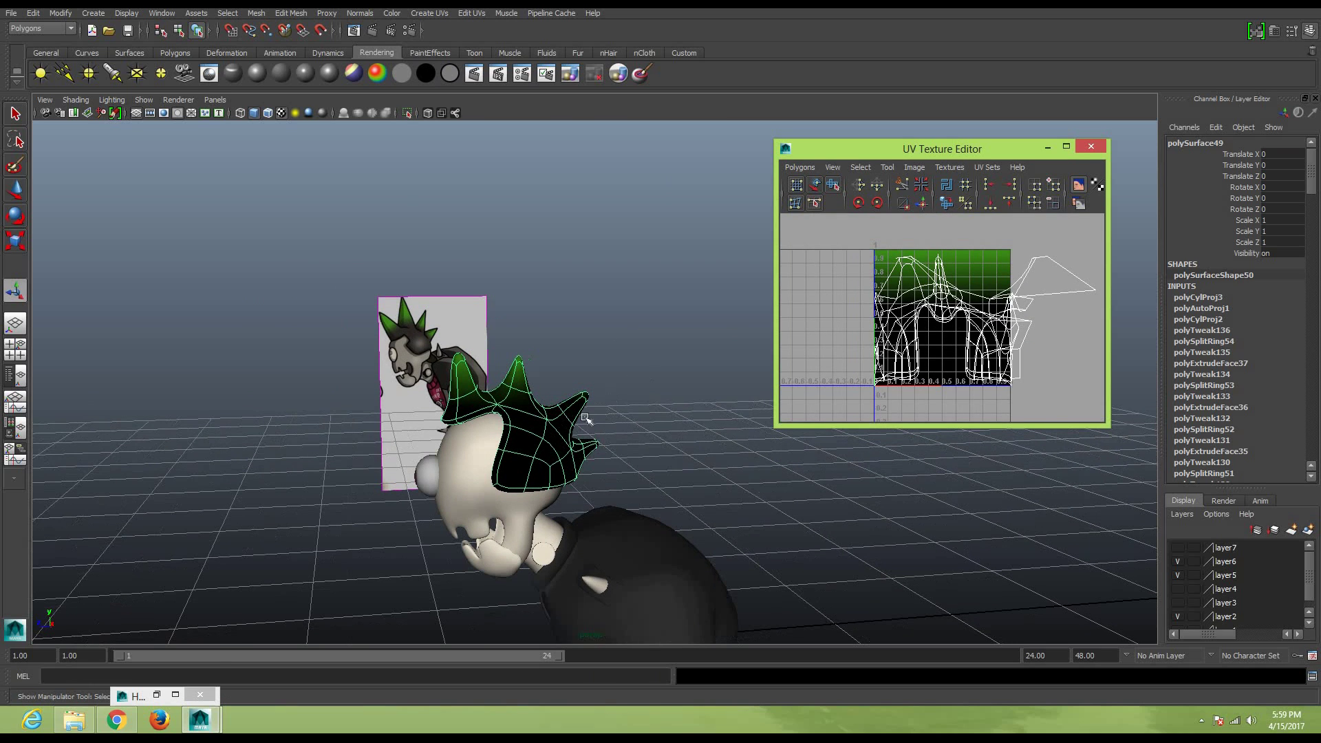
Select the spike-tip UVs and move them up into the green part of the ramp
{"action": "mouse_move", "coordinate": [584, 405]}
{"action": "right_mouse_down"}
{"action": "mouse_move", "coordinate": [573, 382]}
{"action": "mouse_move", "coordinate": [604, 445]}
{"action": "right_mouse_up"}
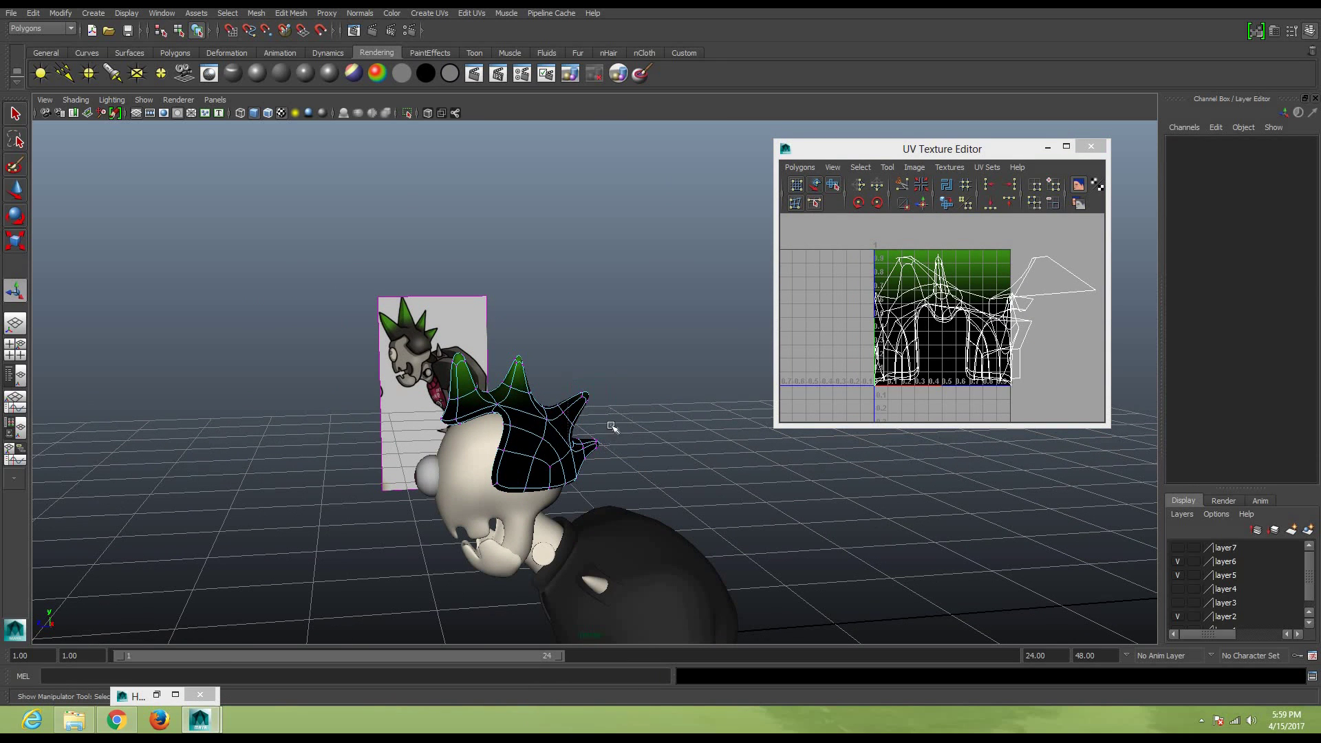
{"action": "mouse_move", "coordinate": [611, 427]}
{"action": "left_mouse_down"}
{"action": "mouse_move", "coordinate": [627, 420]}
{"action": "mouse_move", "coordinate": [601, 409]}
{"action": "left_mouse_up"}
{"action": "left_click", "coordinate": [626, 410]}
{"action": "key", "text": "w"}
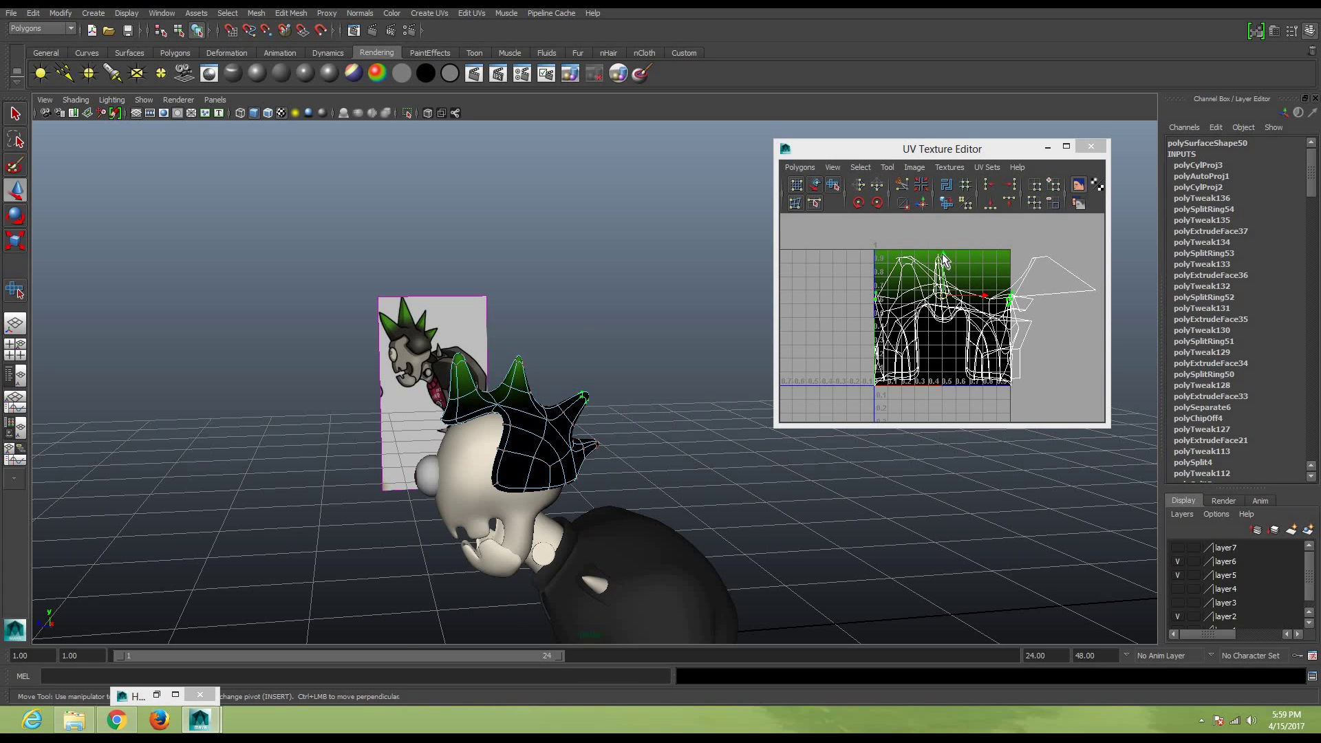
{"action": "left_click_drag", "start_coordinate": [942, 259], "coordinate": [942, 205]}
{"action": "left_click", "coordinate": [594, 441]}
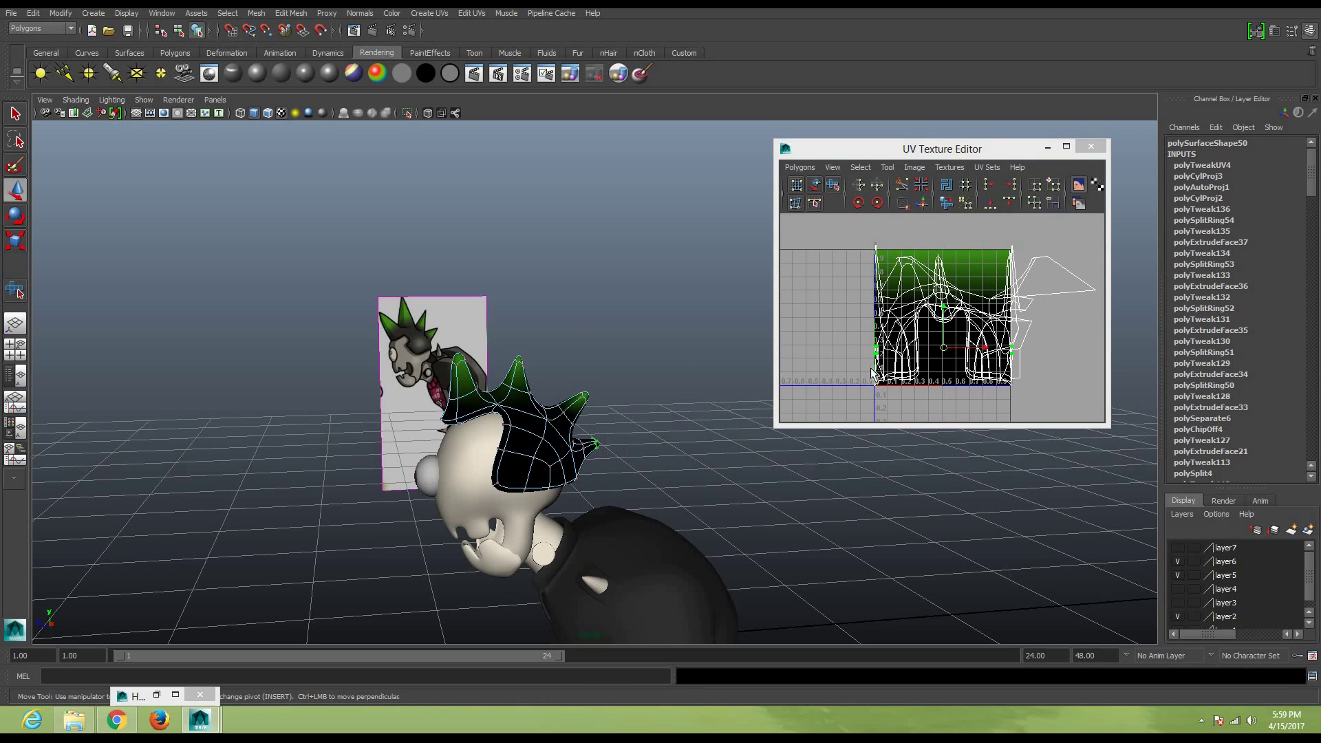
{"action": "left_click_drag", "start_coordinate": [942, 292], "coordinate": [975, 169]}
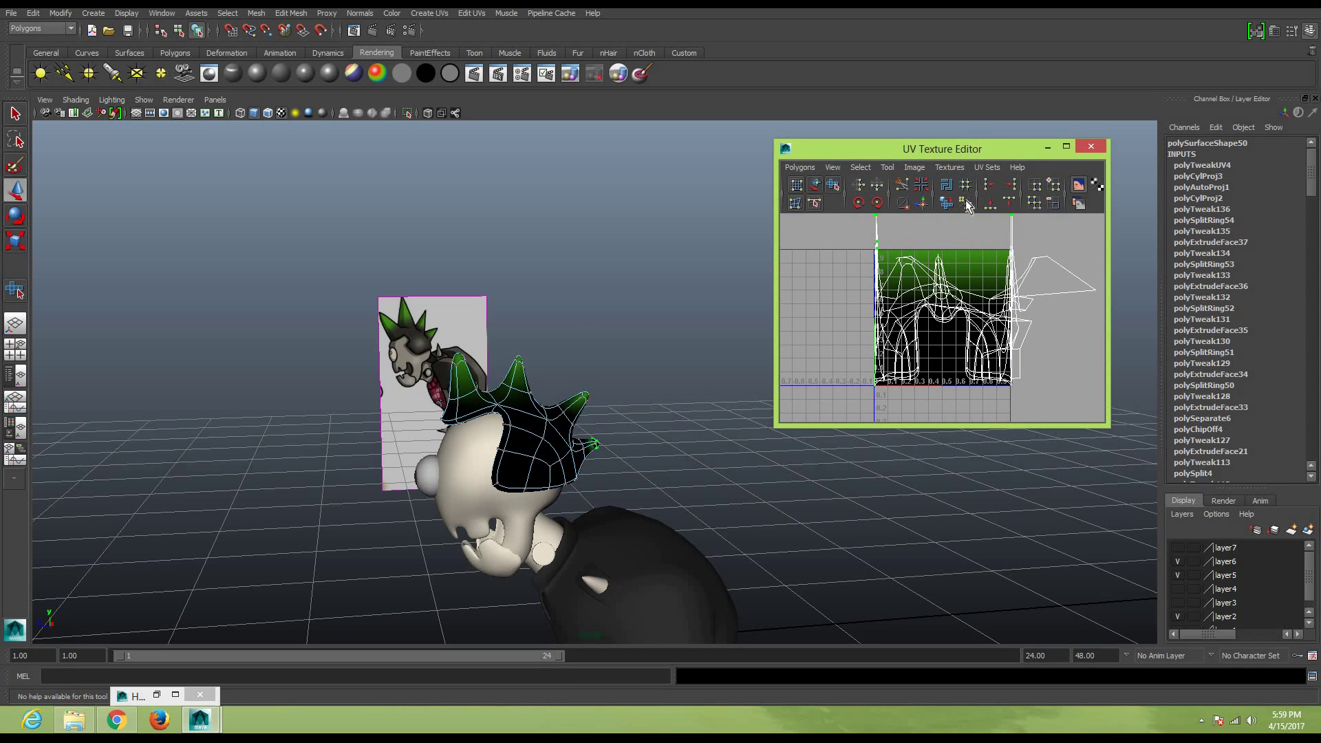
{"action": "middle_click_drag", "start_coordinate": [963, 187], "coordinate": [966, 228]}
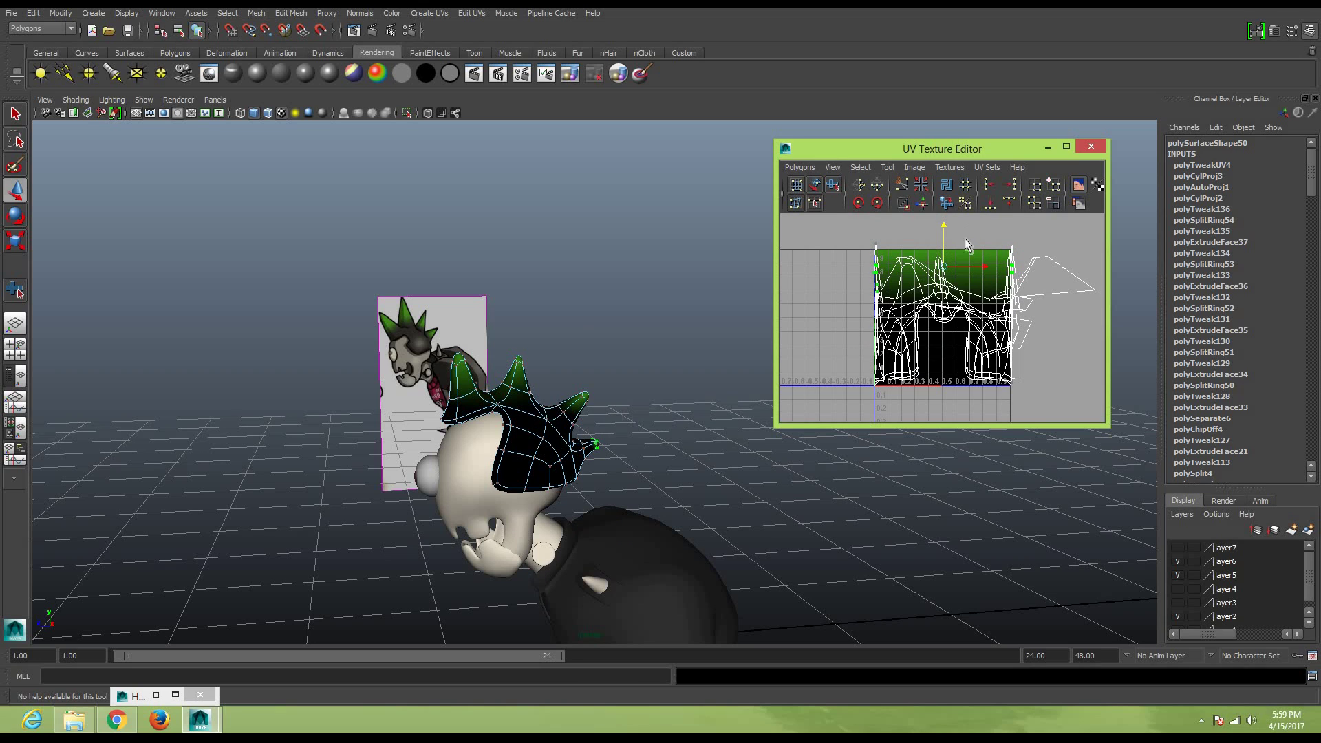
{"action": "left_click_drag", "start_coordinate": [939, 268], "coordinate": [949, 269]}
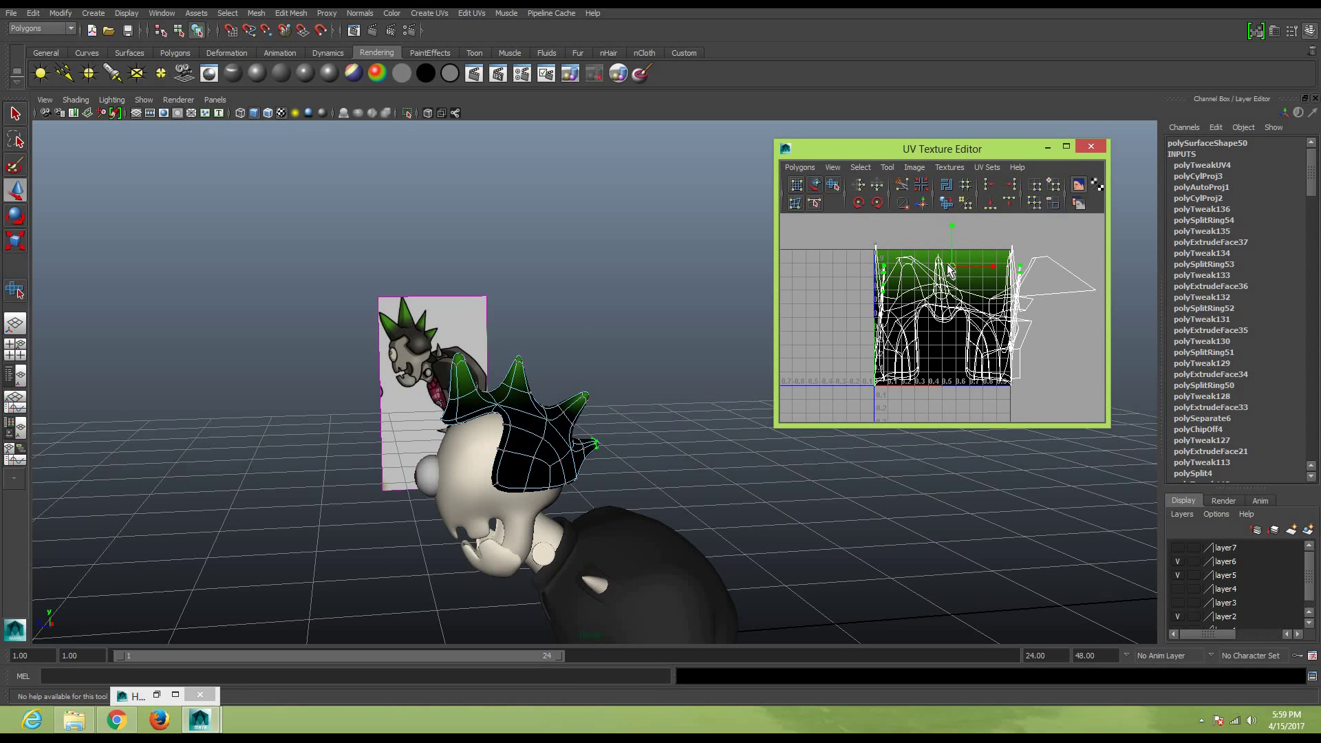
Scale the selected tip UVs inward horizontally and switch the hair to UV component mode
{"action": "key", "text": "r"}
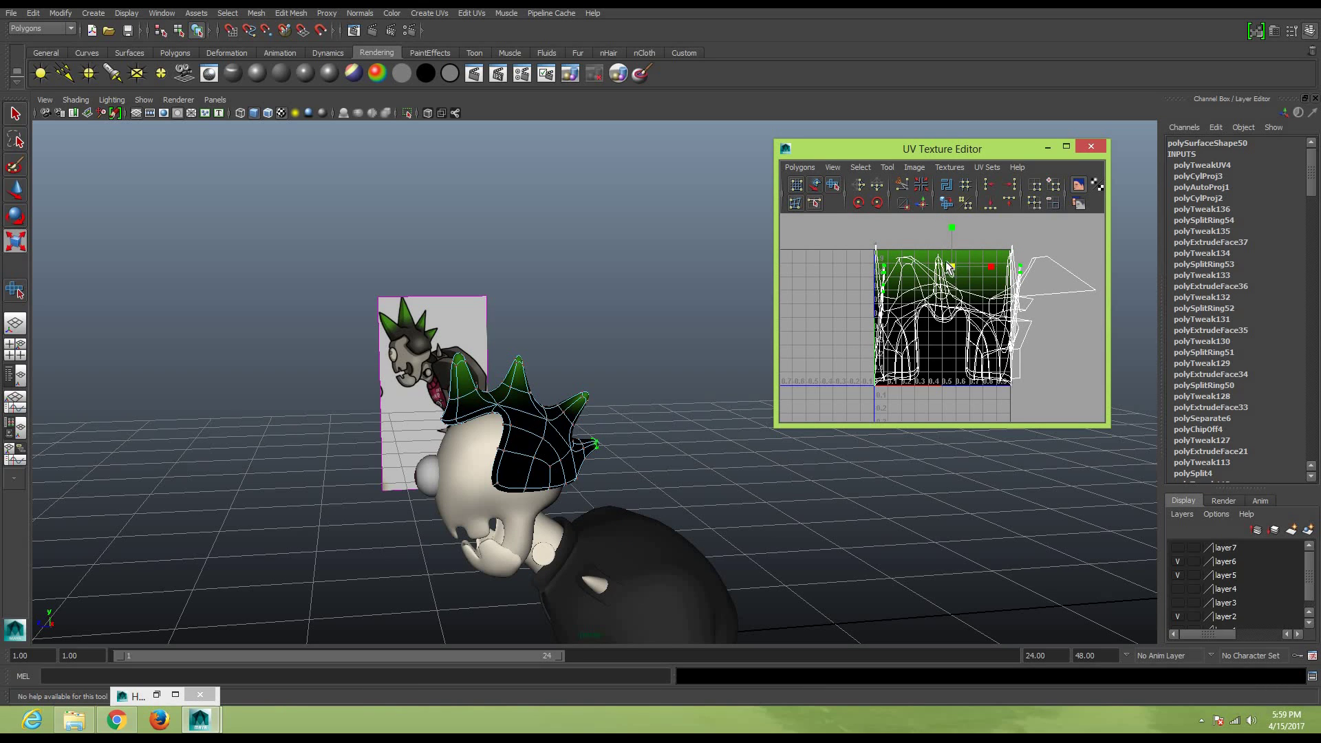
{"action": "mouse_move", "coordinate": [949, 268]}
{"action": "left_mouse_down"}
{"action": "mouse_move", "coordinate": [932, 275]}
{"action": "mouse_move", "coordinate": [950, 271]}
{"action": "left_mouse_up"}
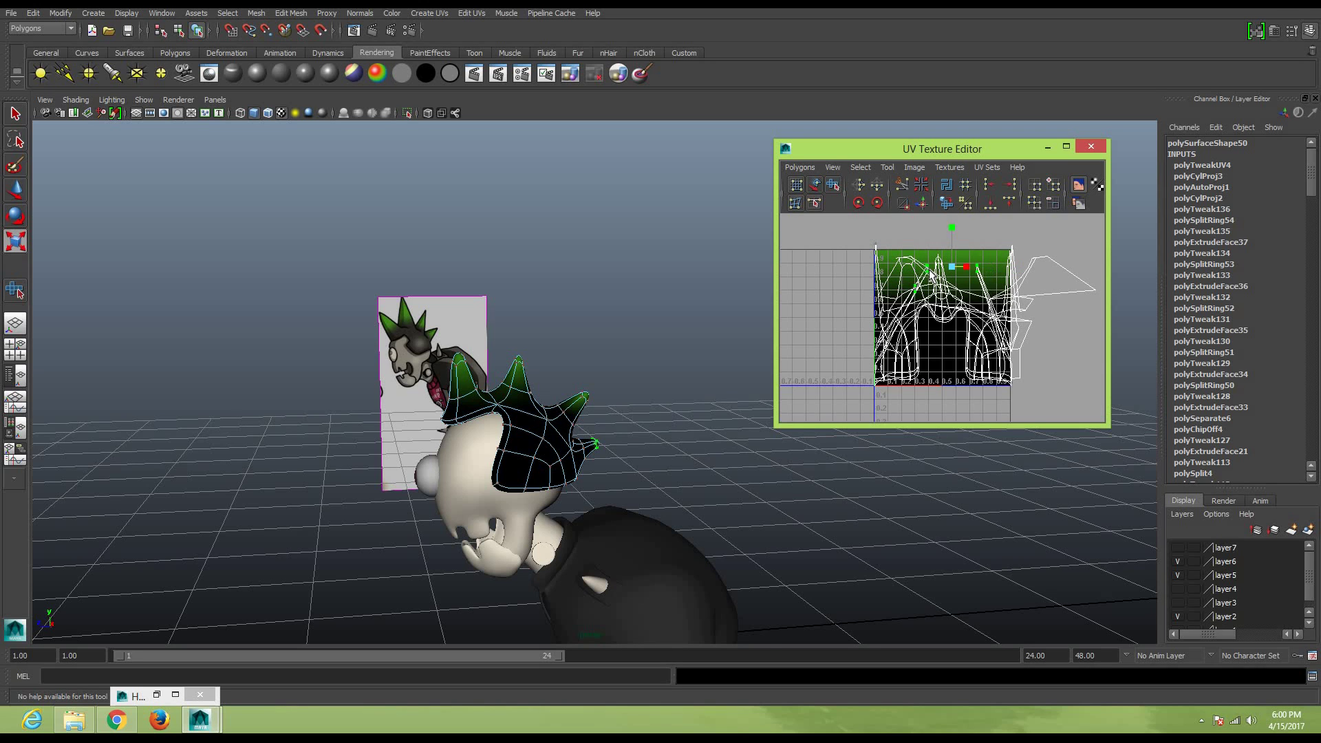
{"action": "right_click", "coordinate": [583, 445]}
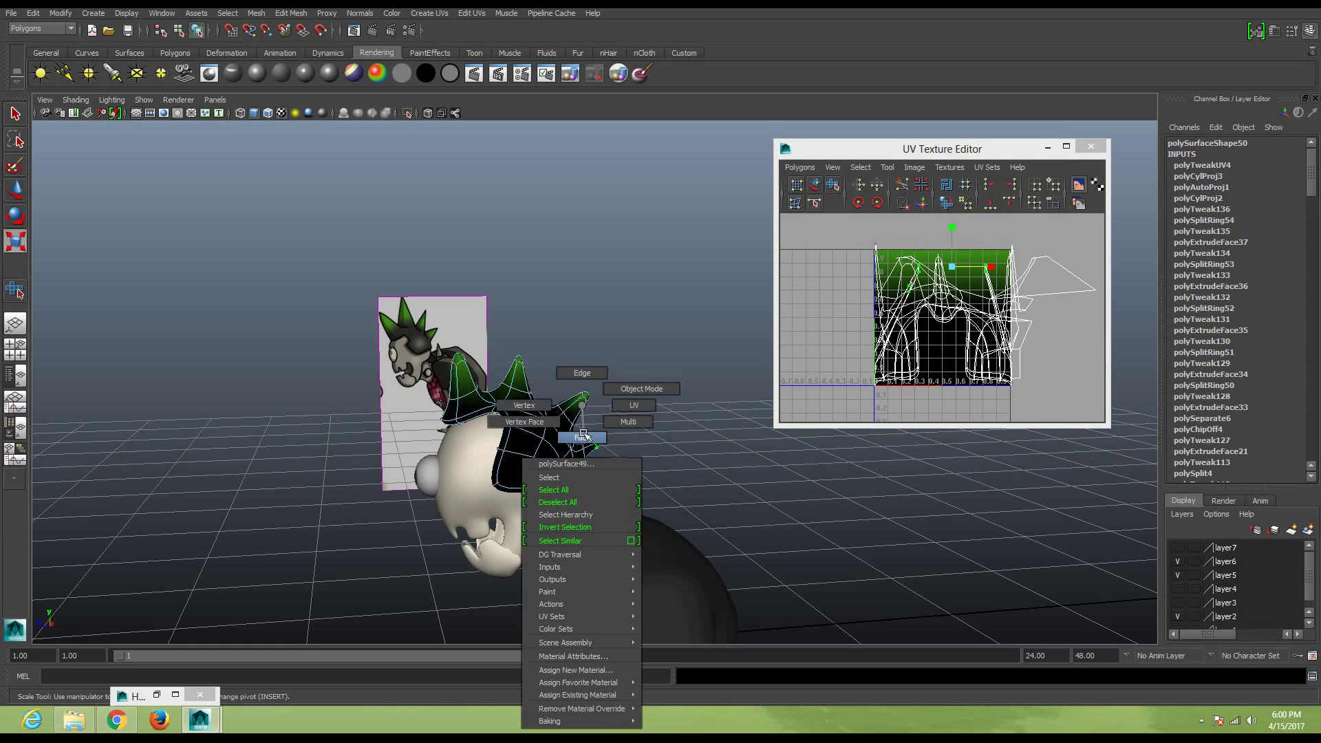
{"action": "right_click_drag", "start_coordinate": [583, 444], "coordinate": [693, 437]}
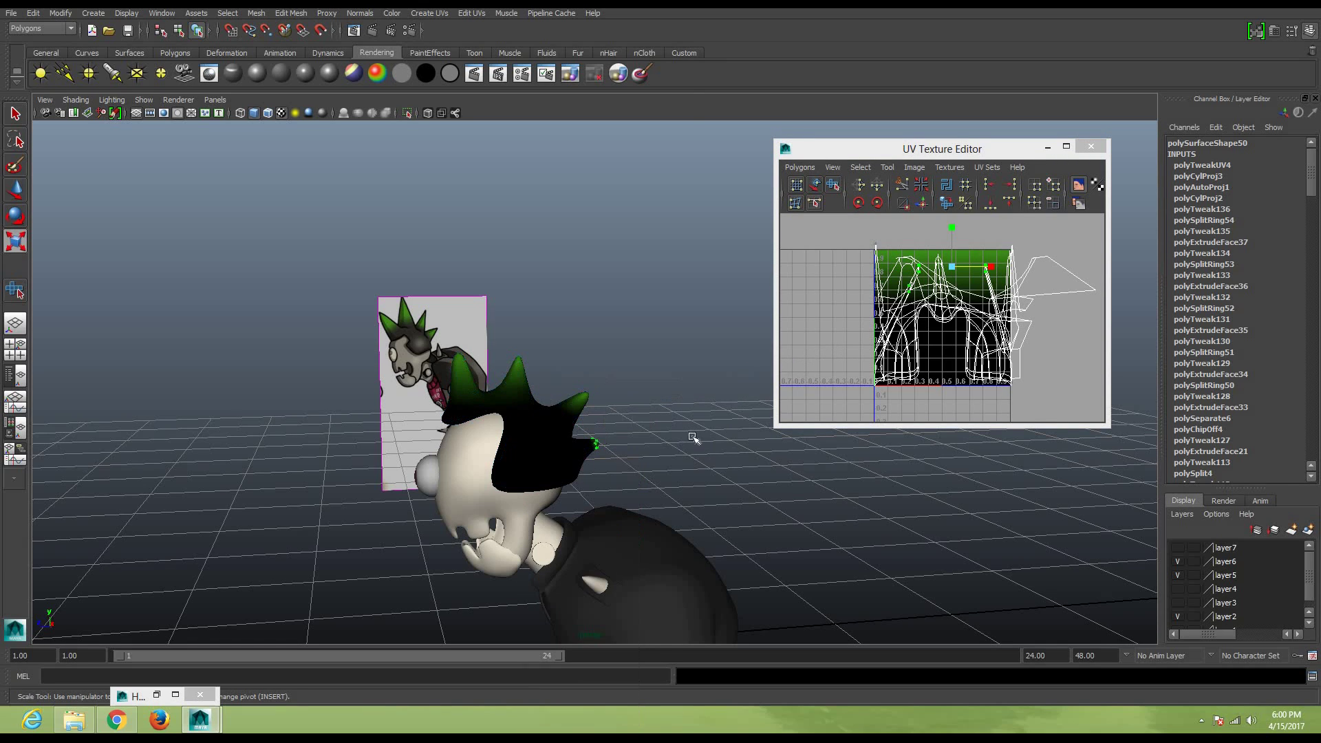